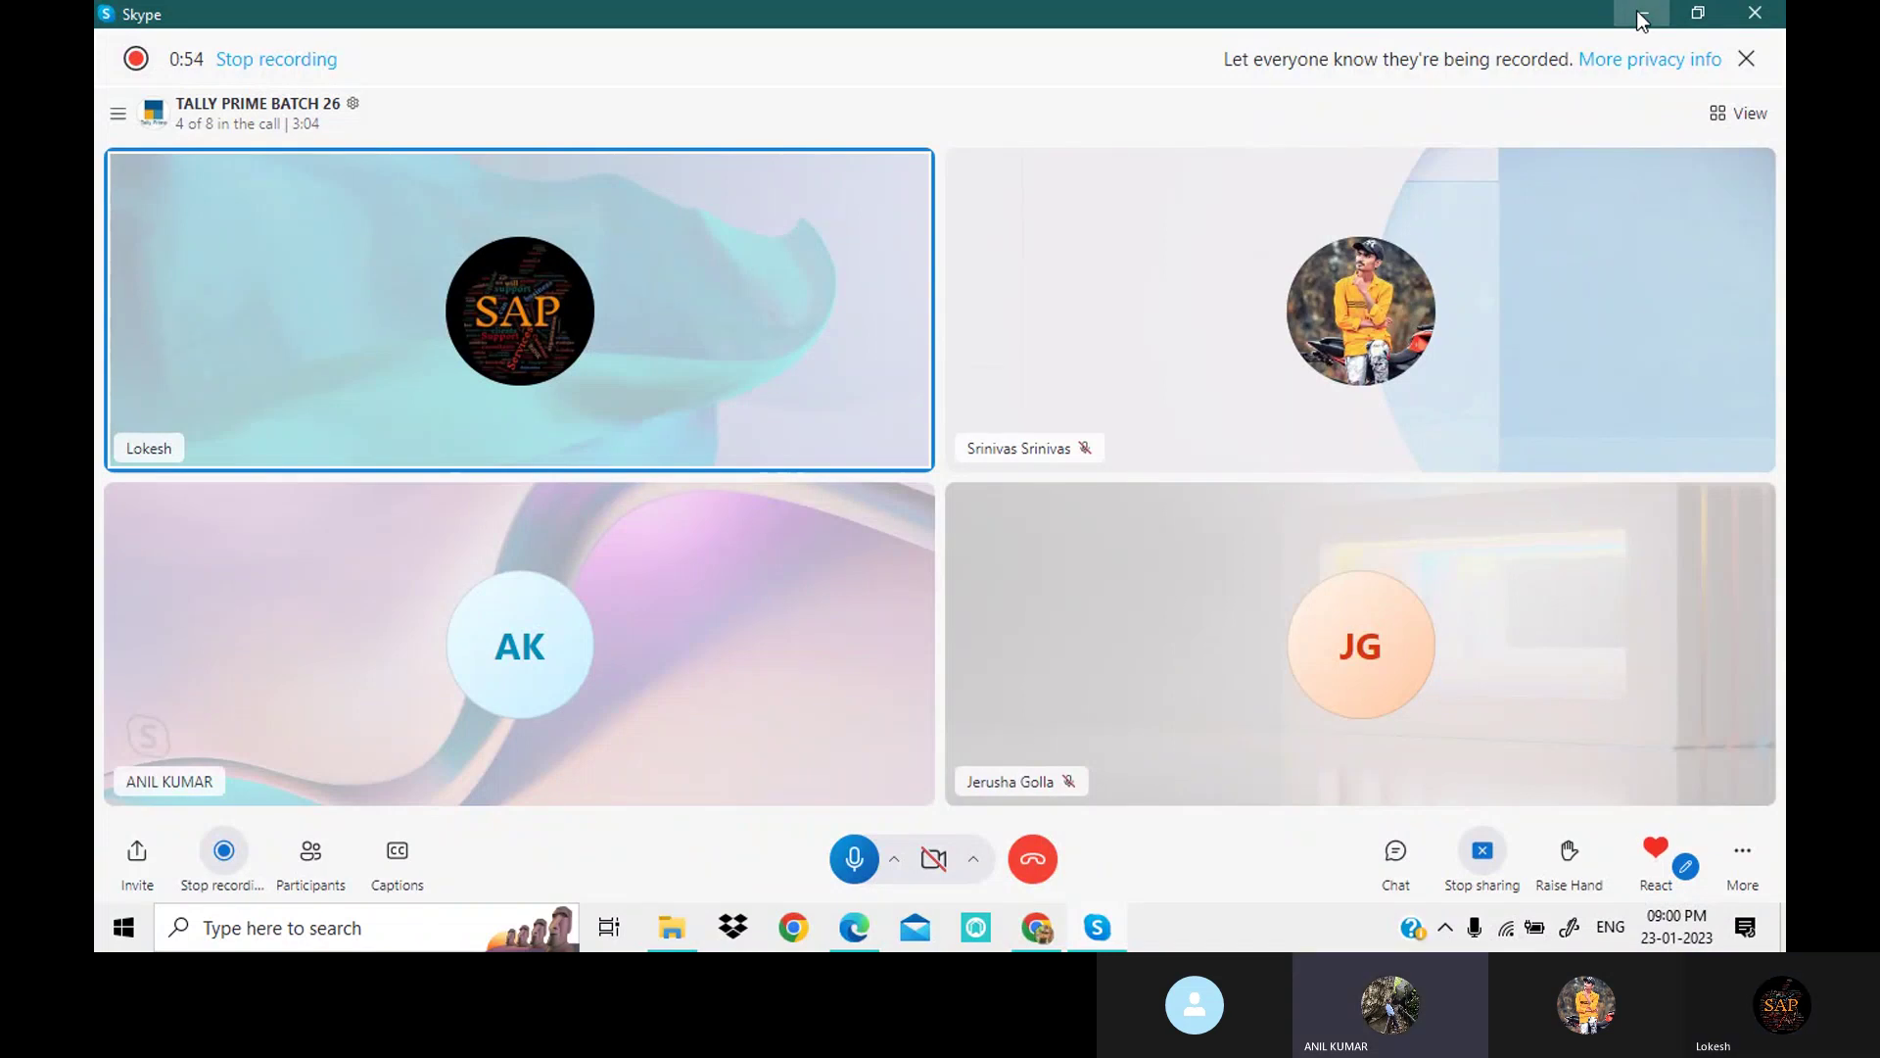
Step: Minimize the Skype call and bring up the Neha Traders Problem 1 PDF
left_click(1636, 14)
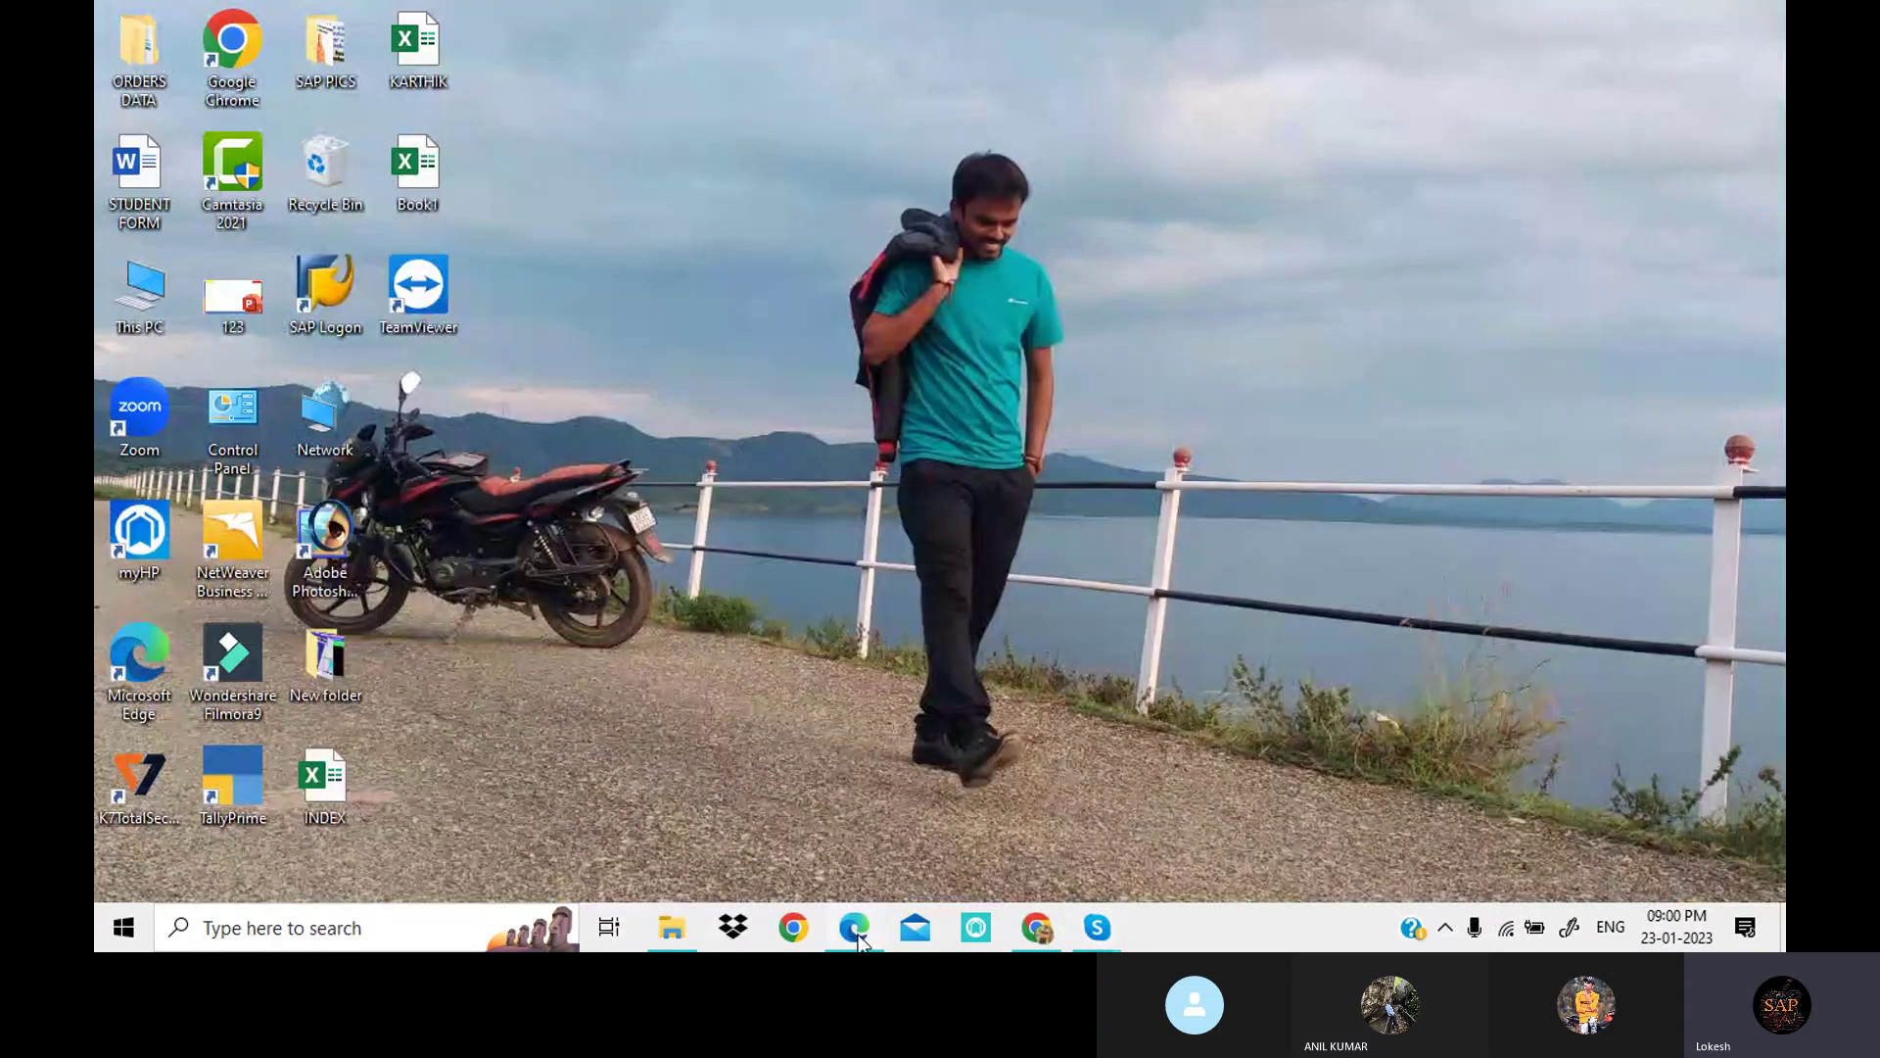
left_click(855, 927)
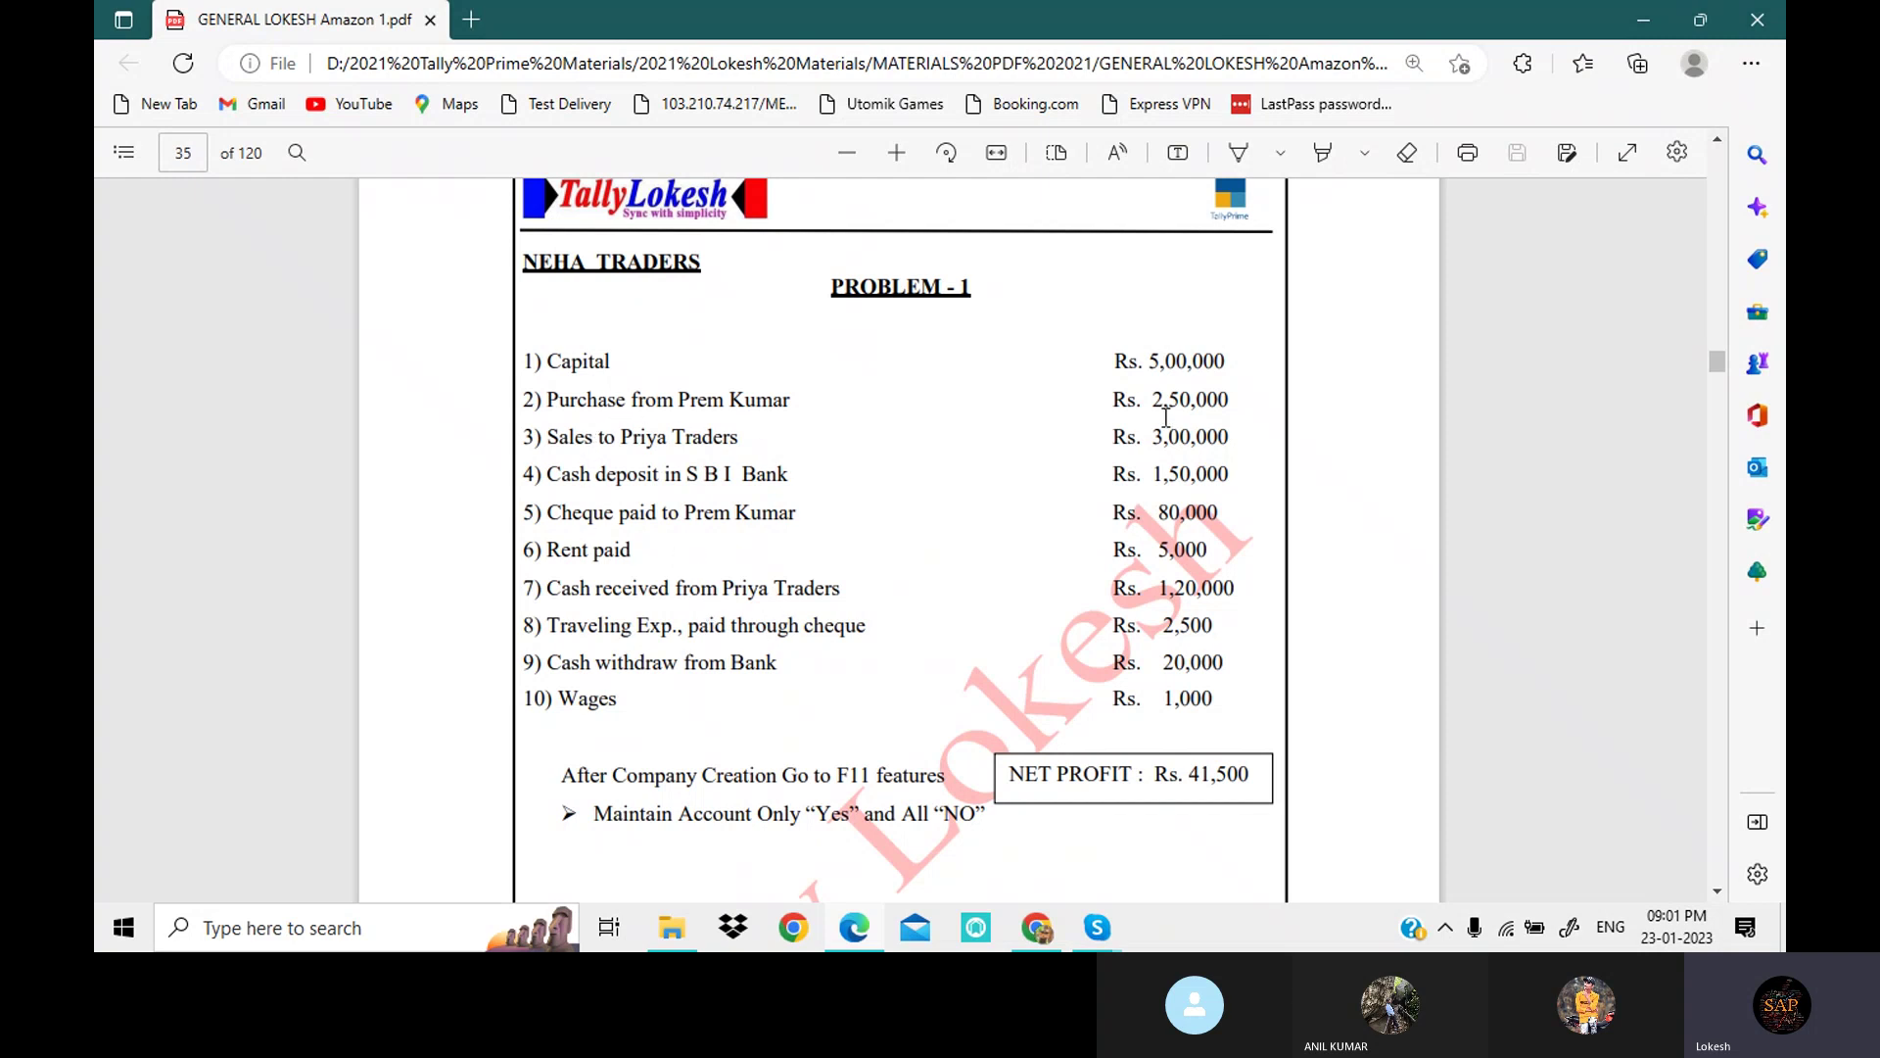
Step: Highlight the Problem 1 transaction amounts, clear the highlight, and minimize the PDF
left_click_drag(1114, 366, 1236, 697)
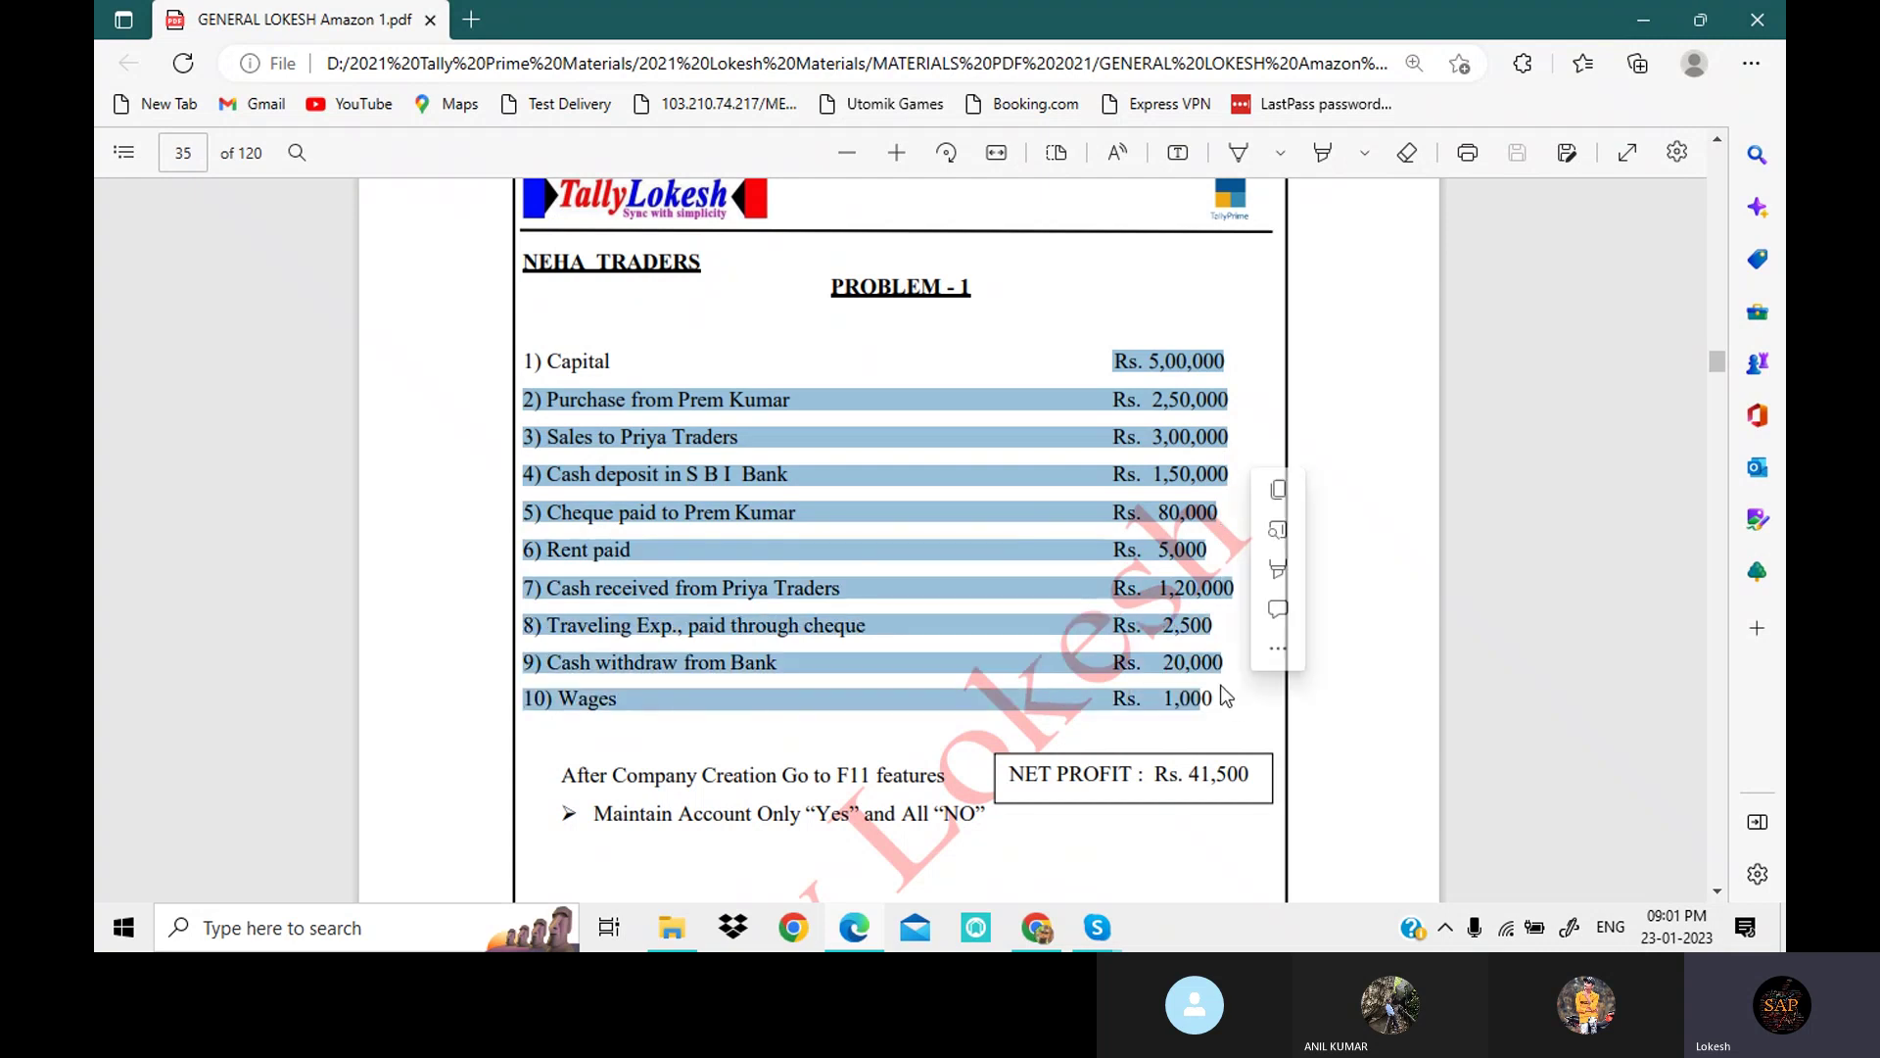
left_click(1160, 636)
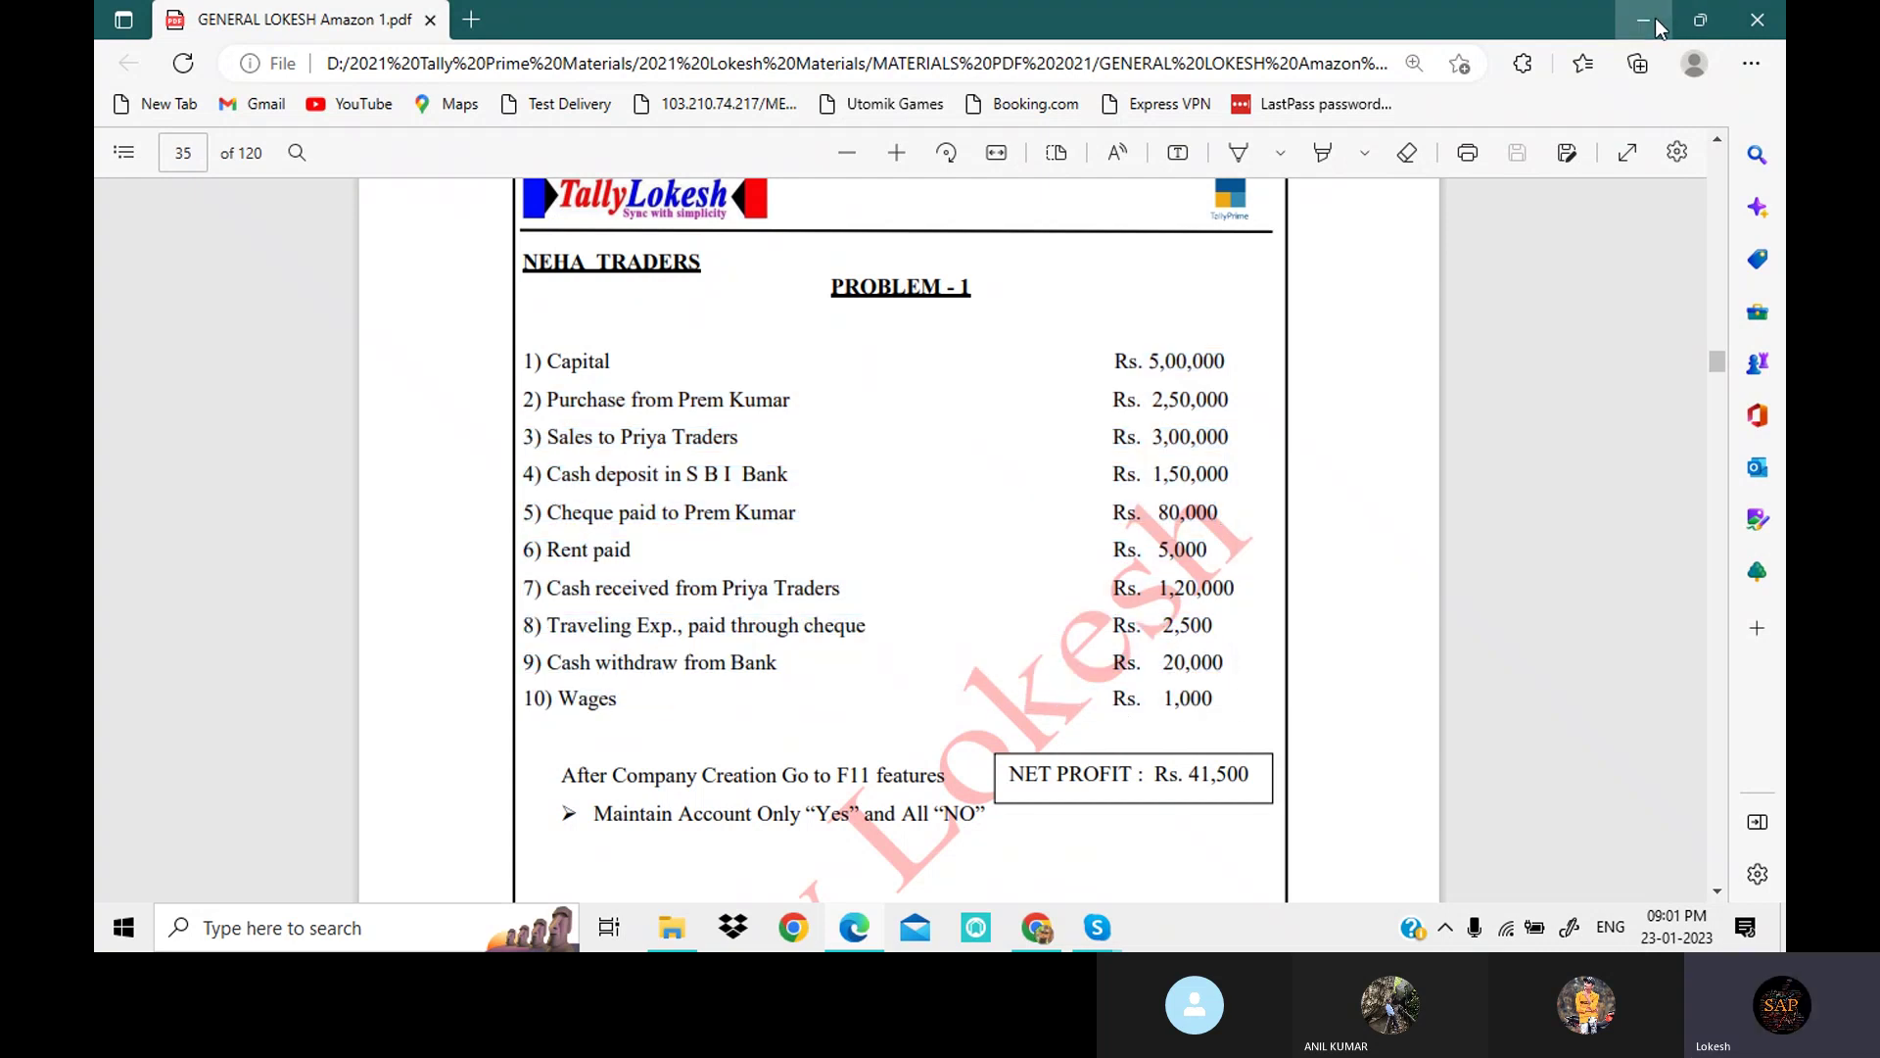
left_click(1655, 24)
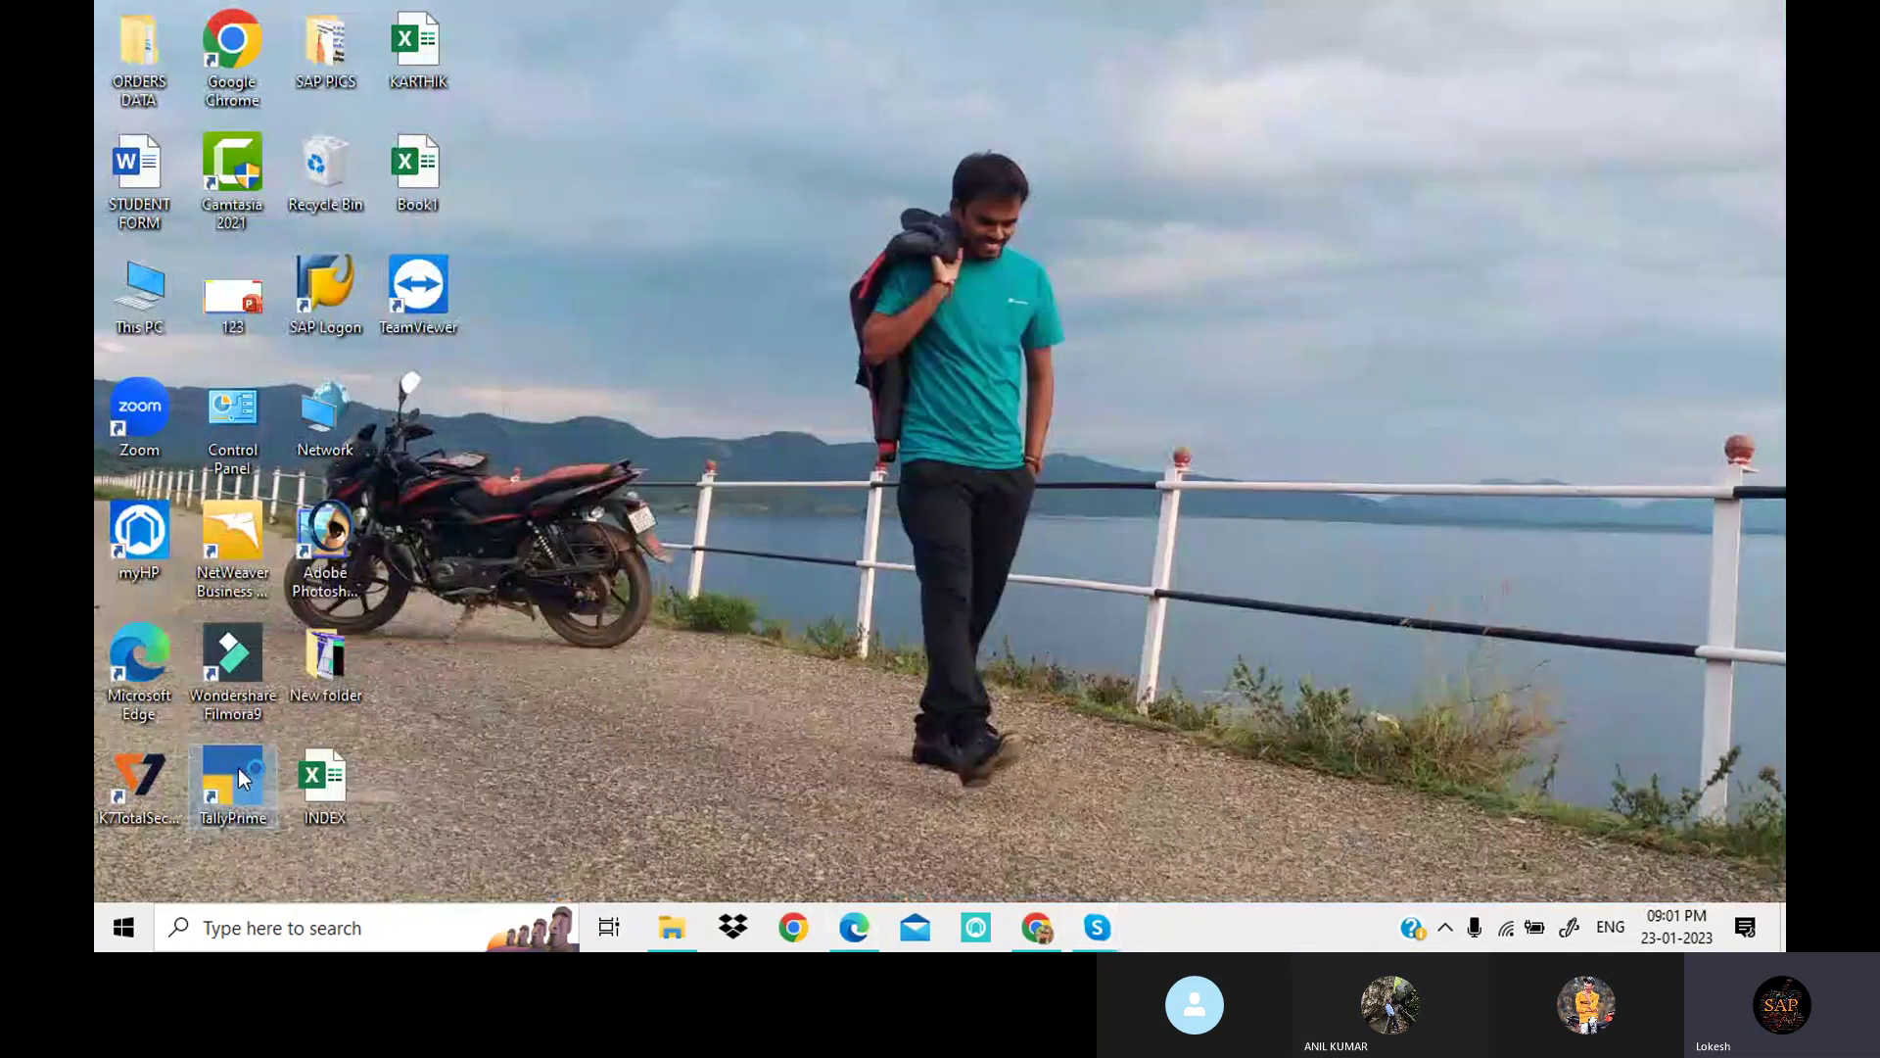
Step: Launch TallyPrime and shut the company VARUN AGENCIES 1
double_click(238, 768)
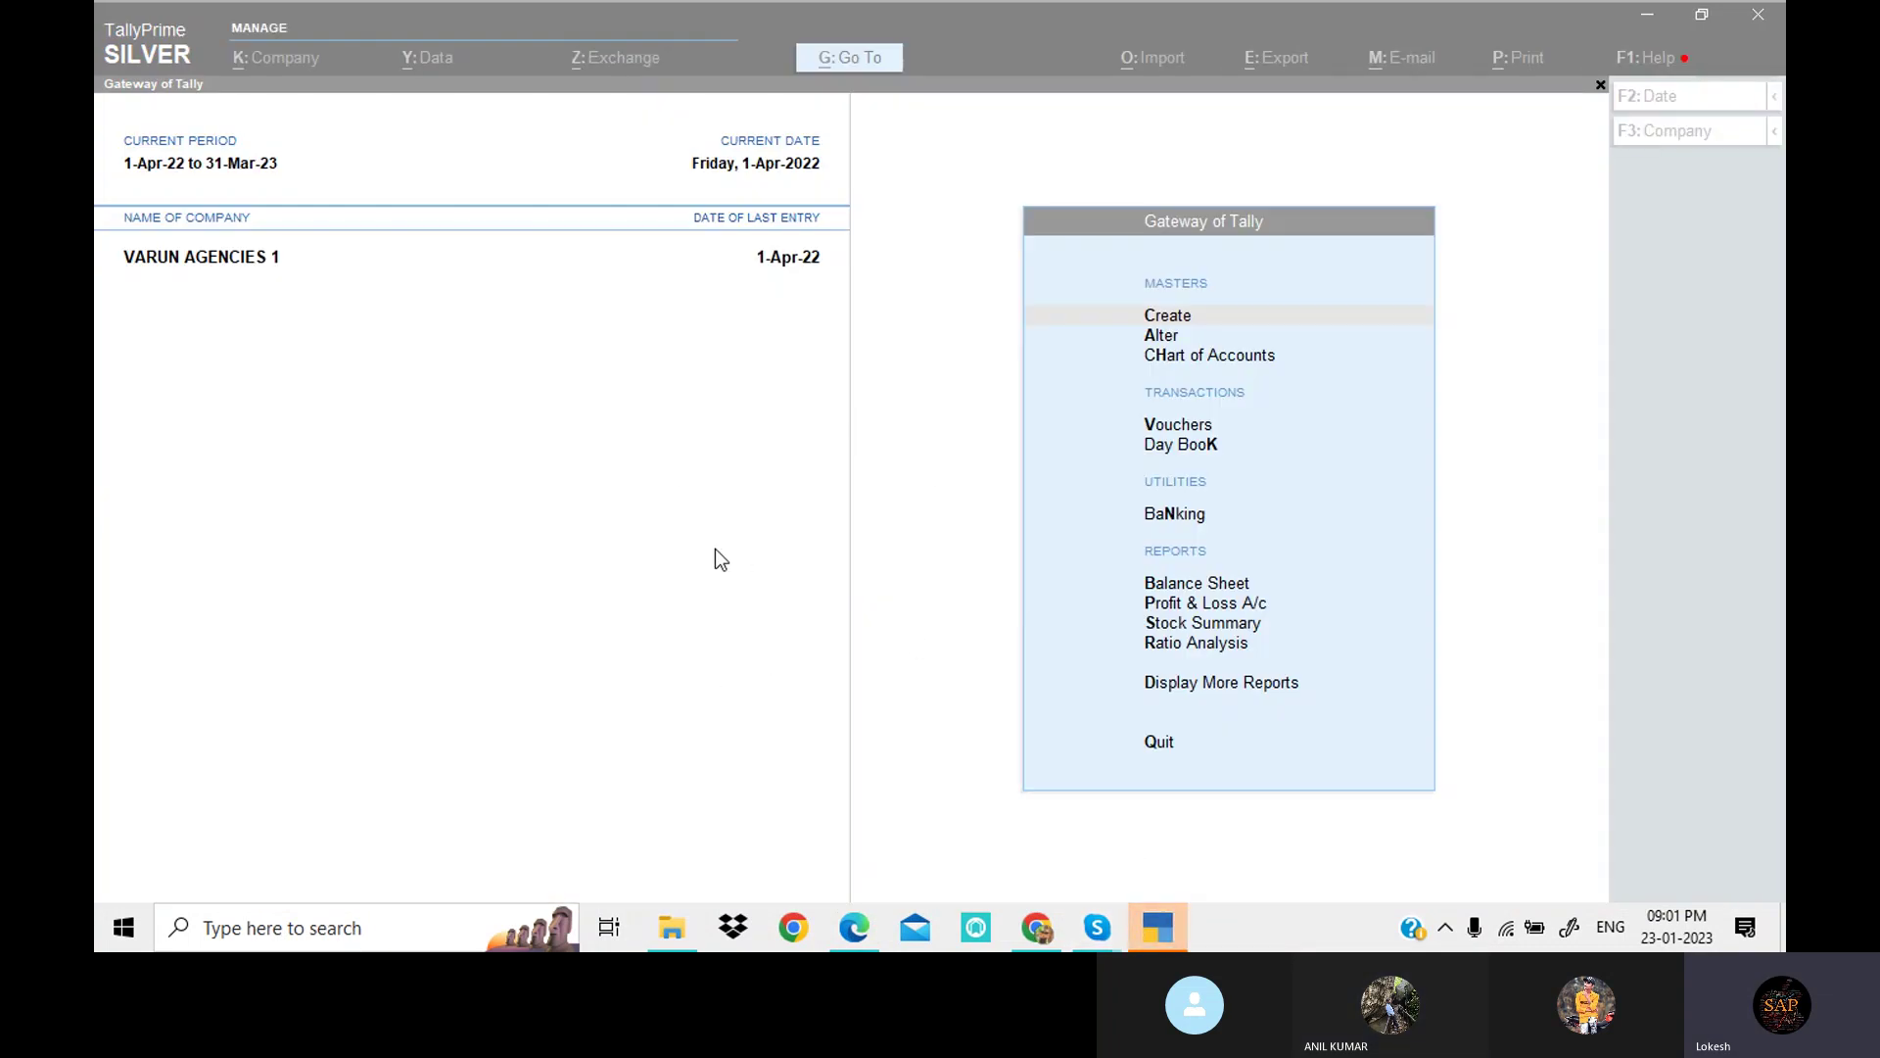
left_click(715, 551)
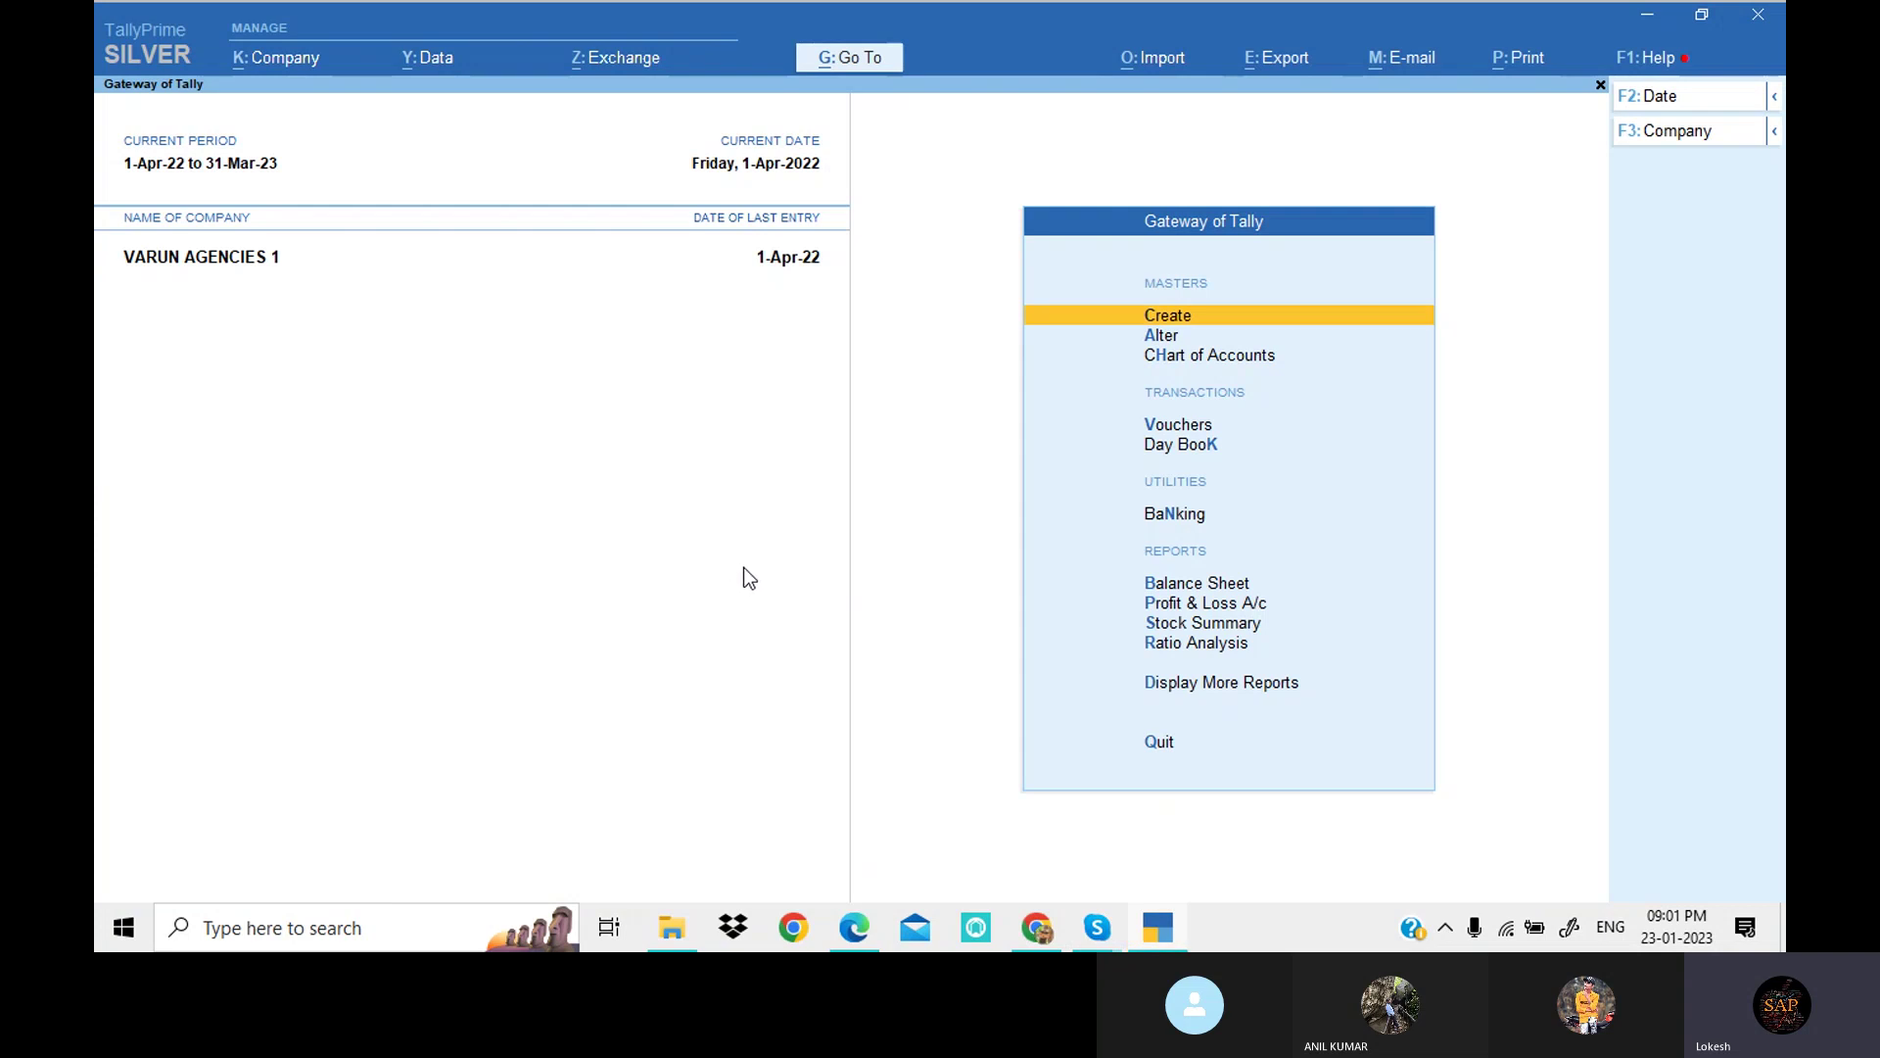
left_click(1682, 137)
key("Up")
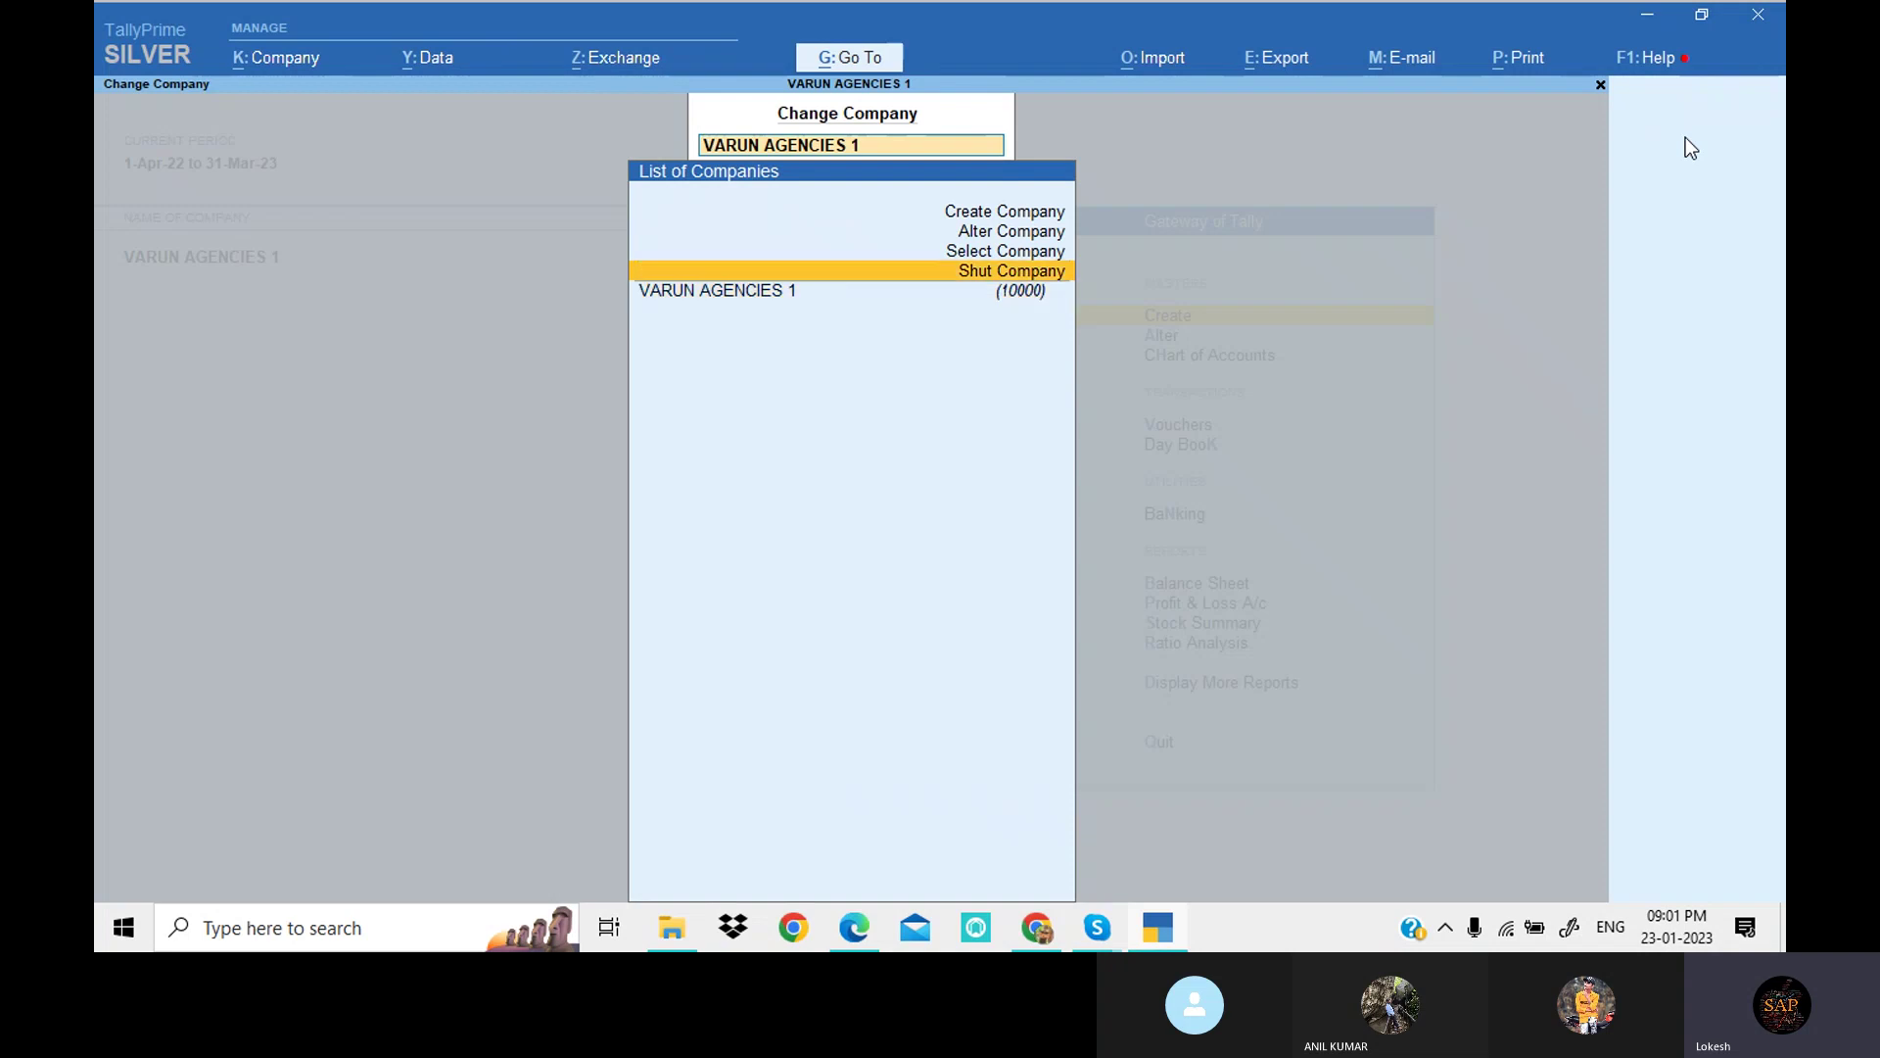
key("Return")
key("Return")
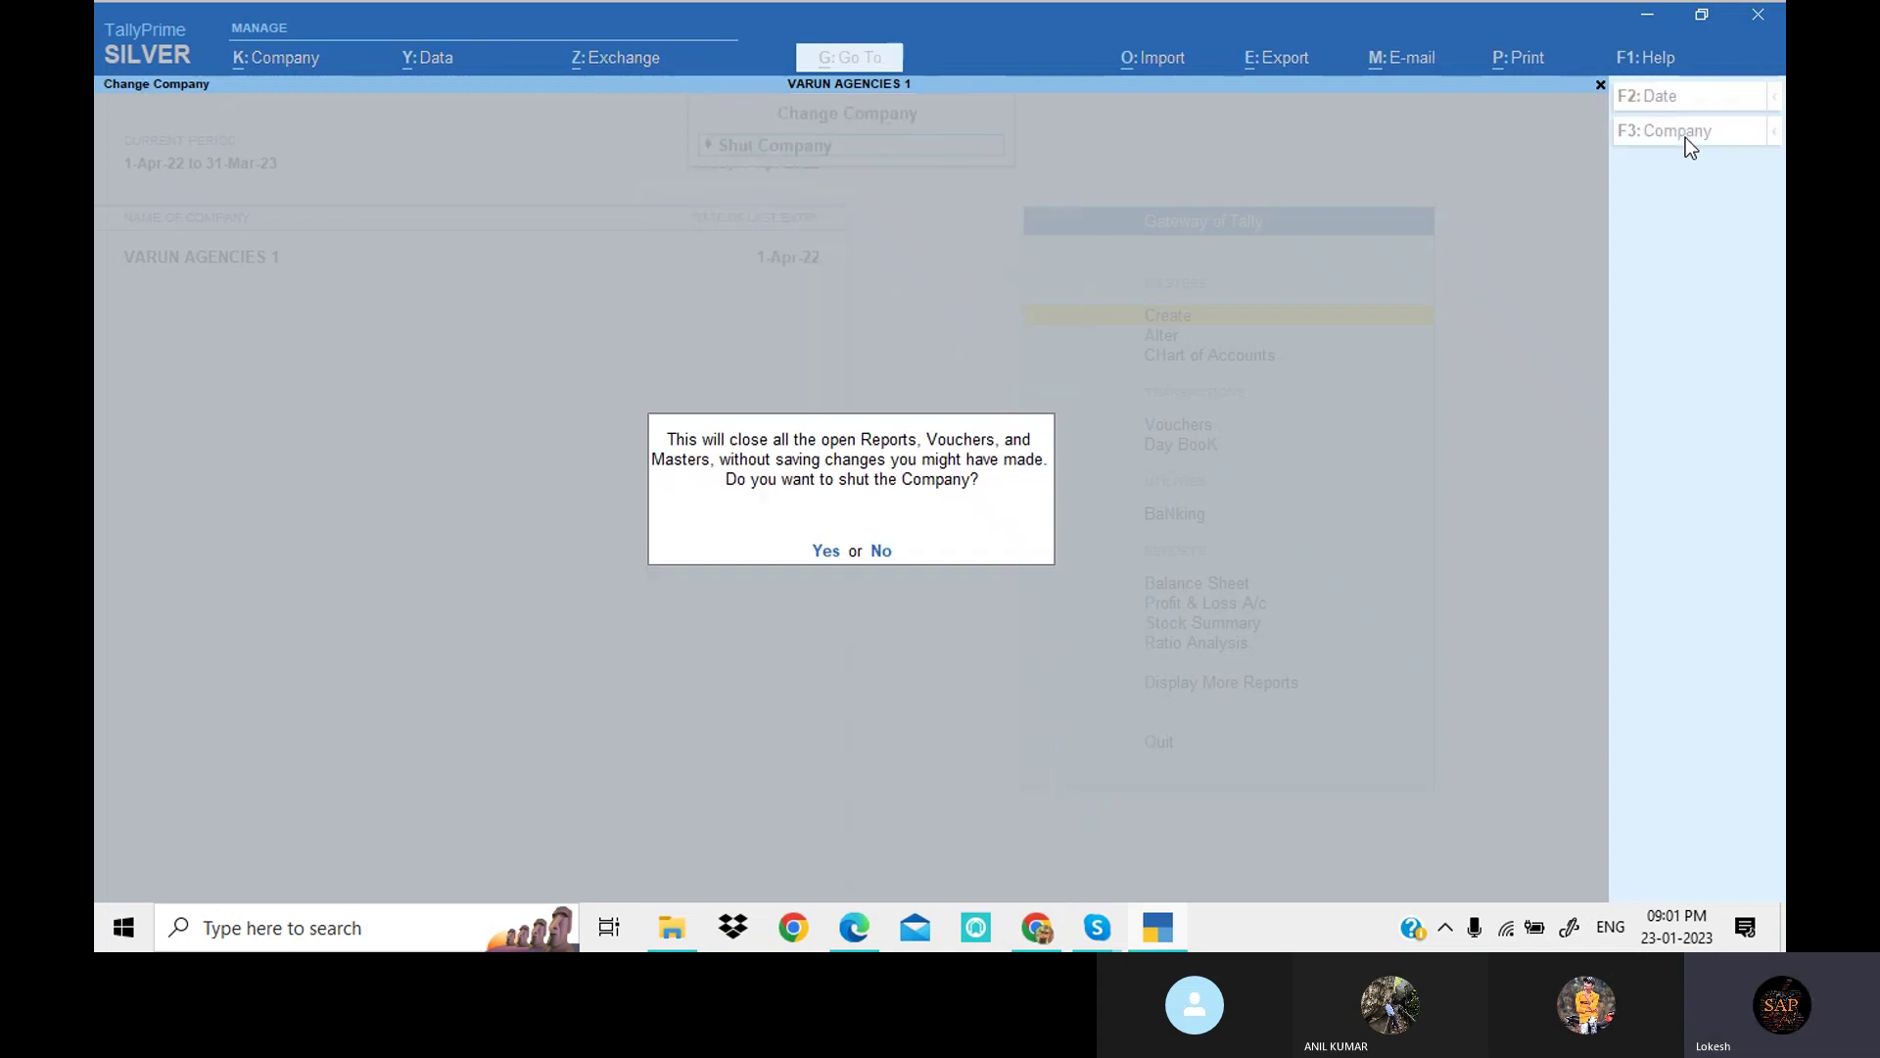
key("y")
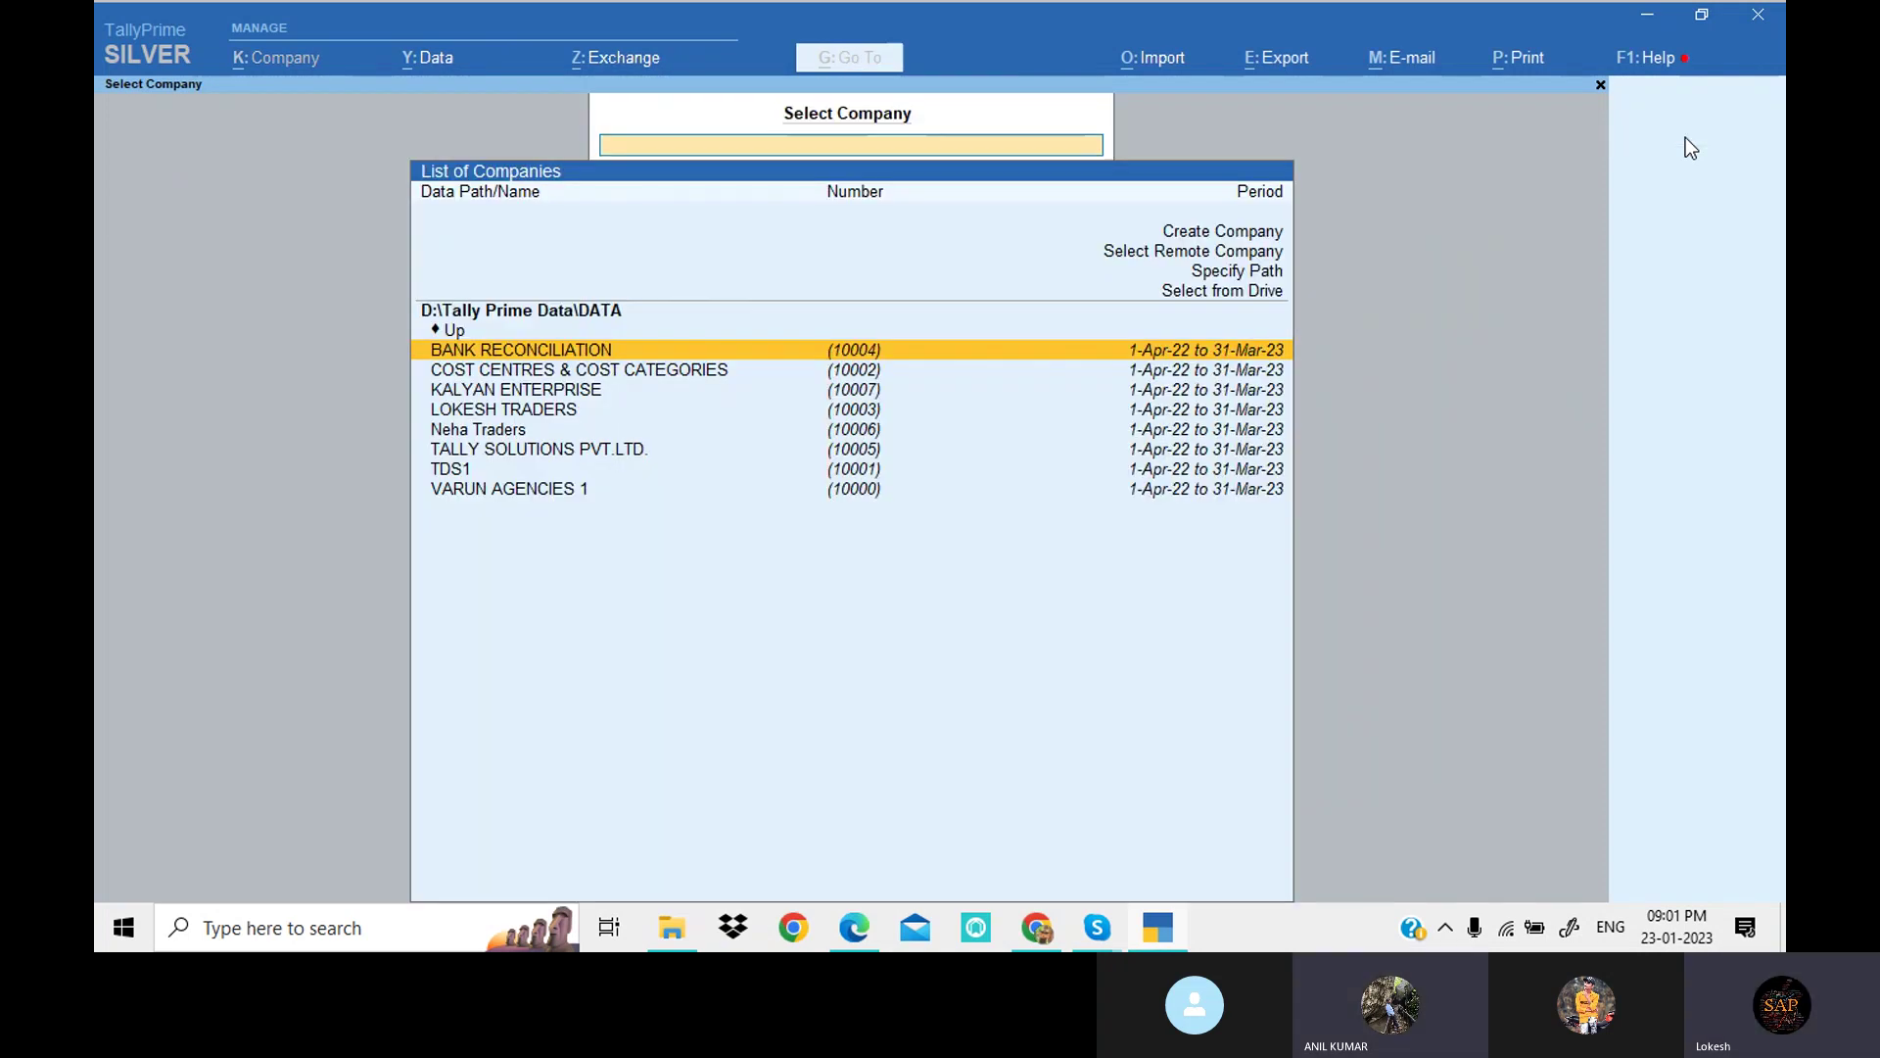
Step: Start a new company from the Create Company option
key("Up")
key("Up")
key("Up")
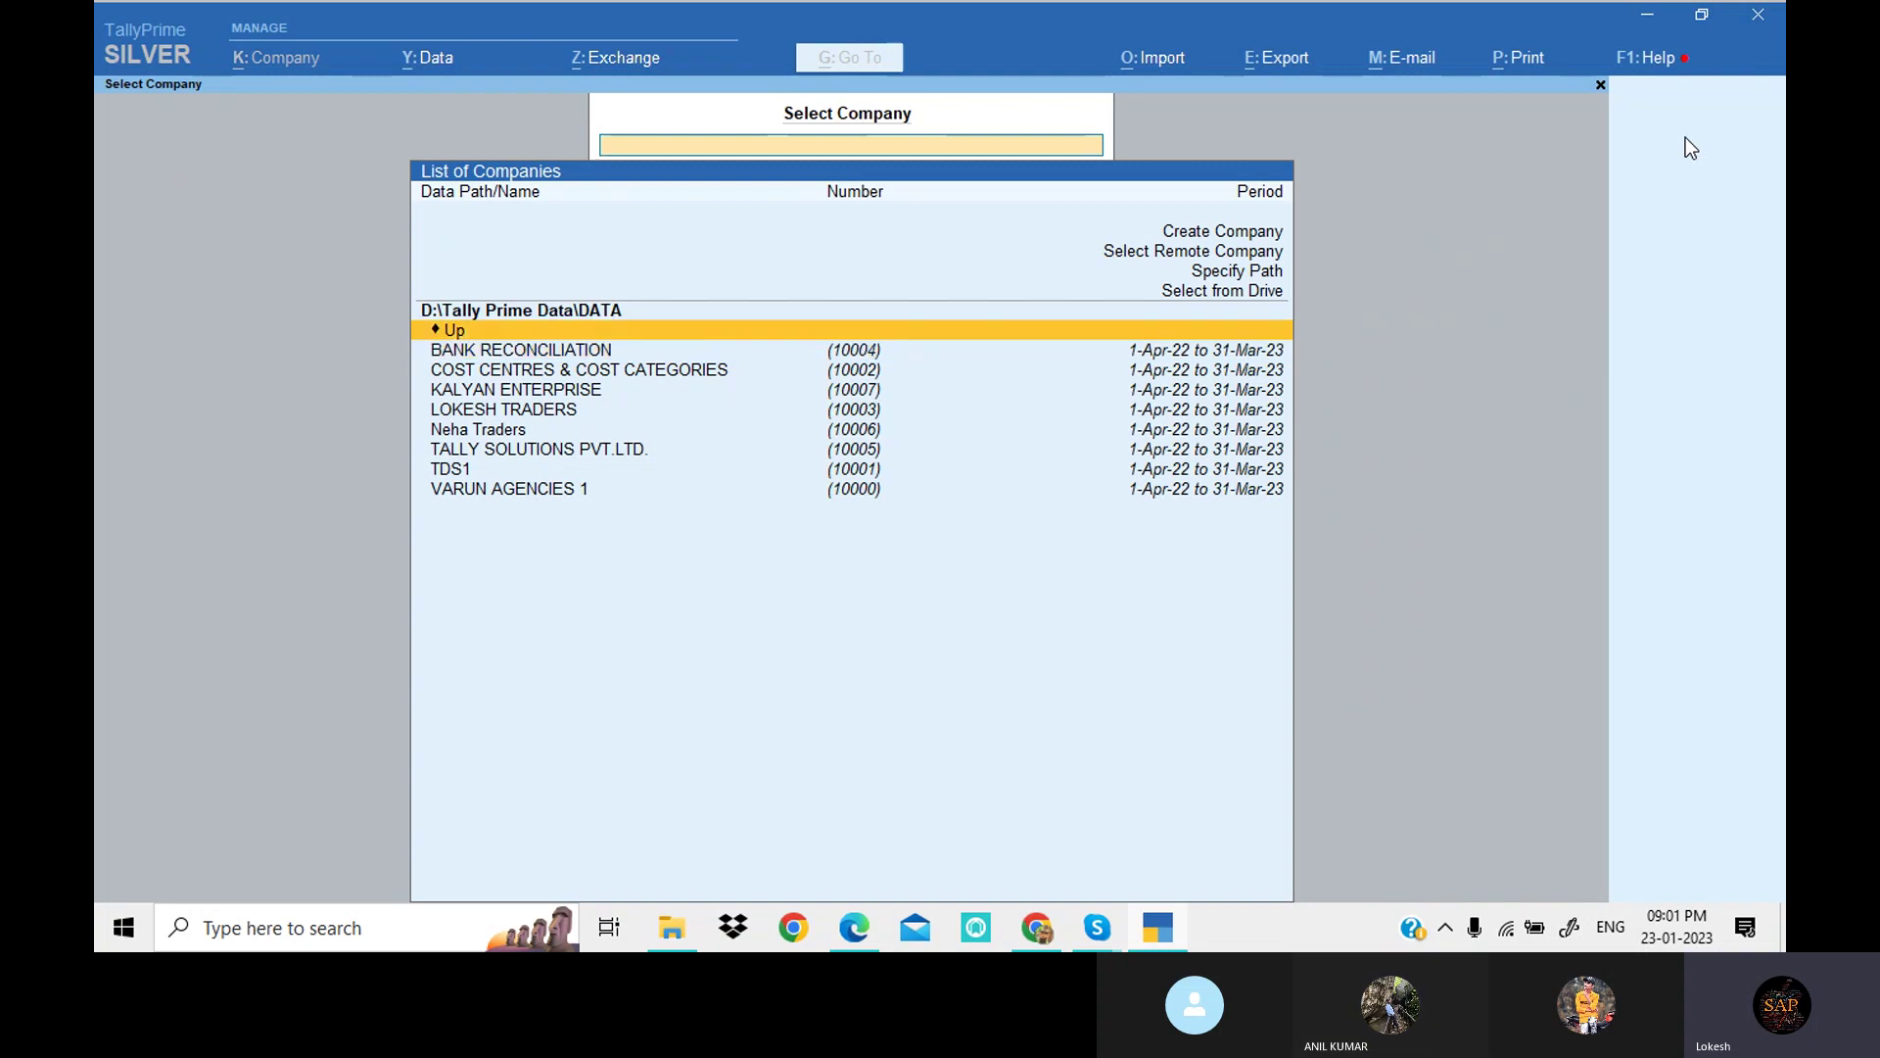
key("Up")
key("Up")
key("Up")
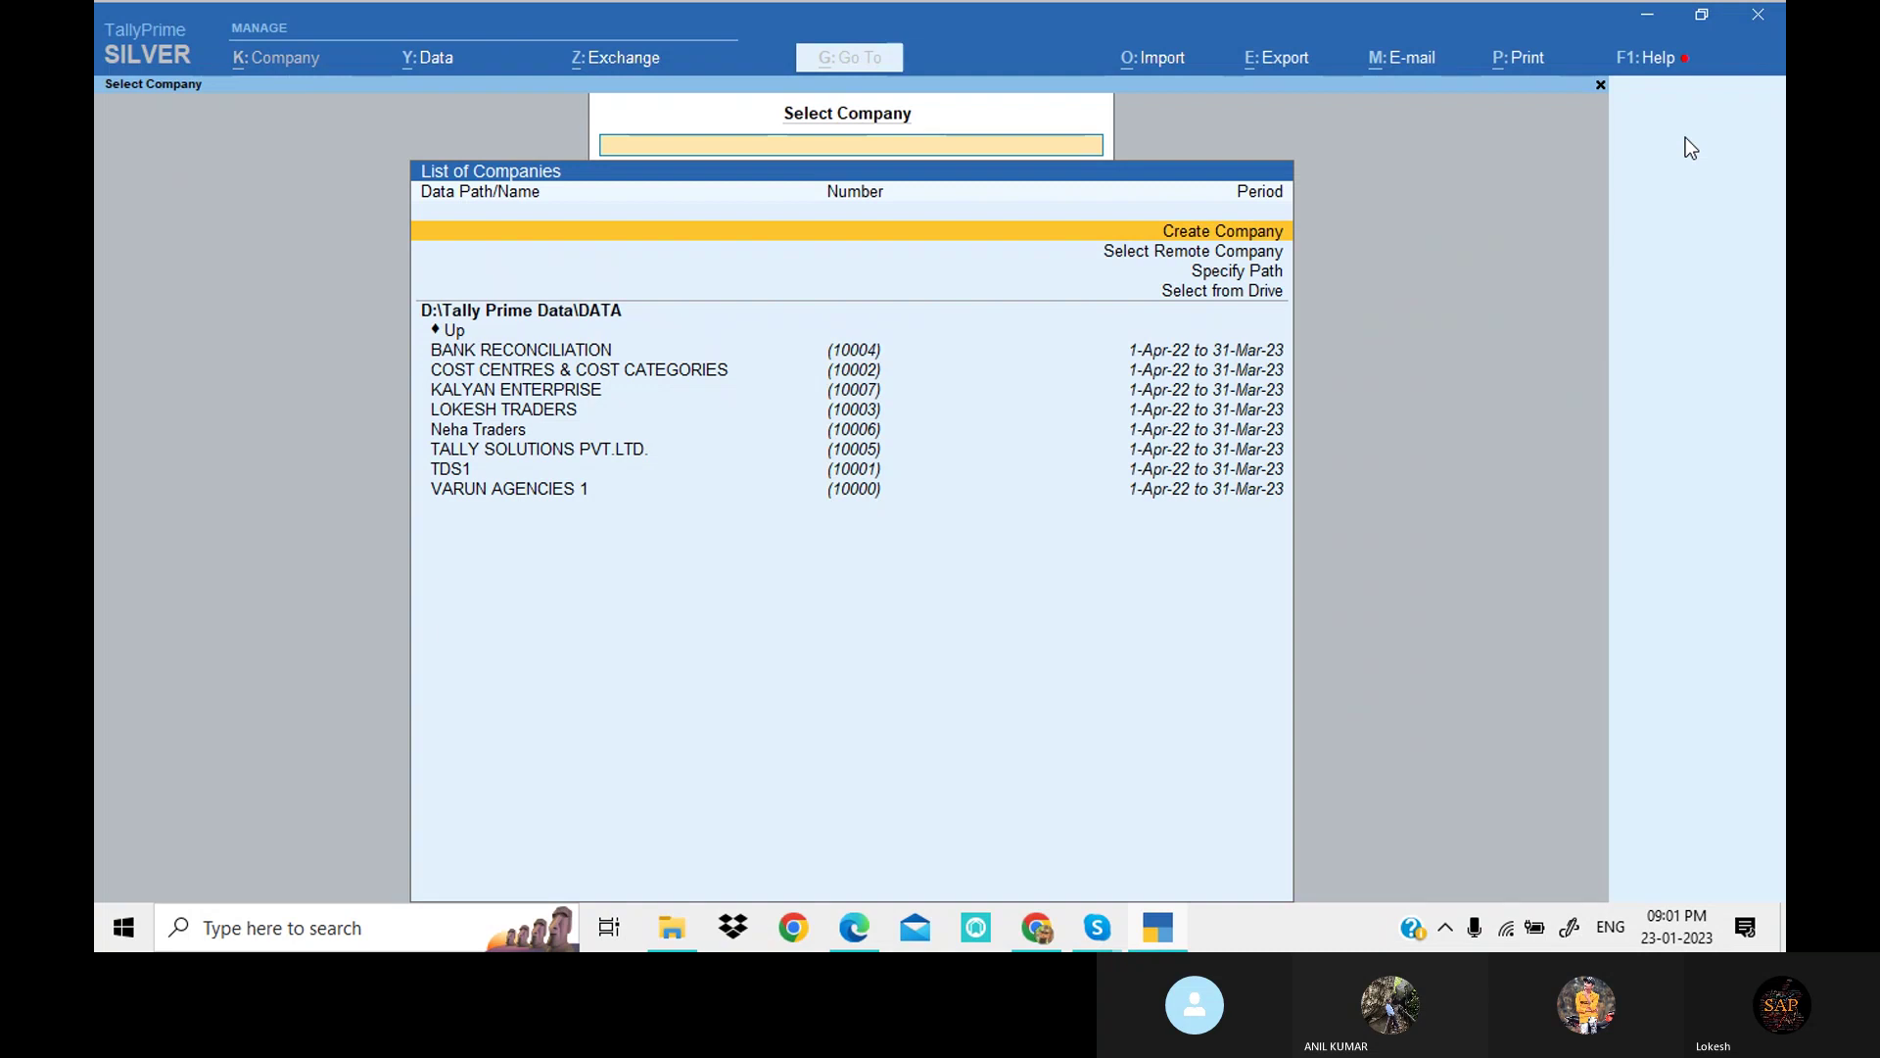
key("Return")
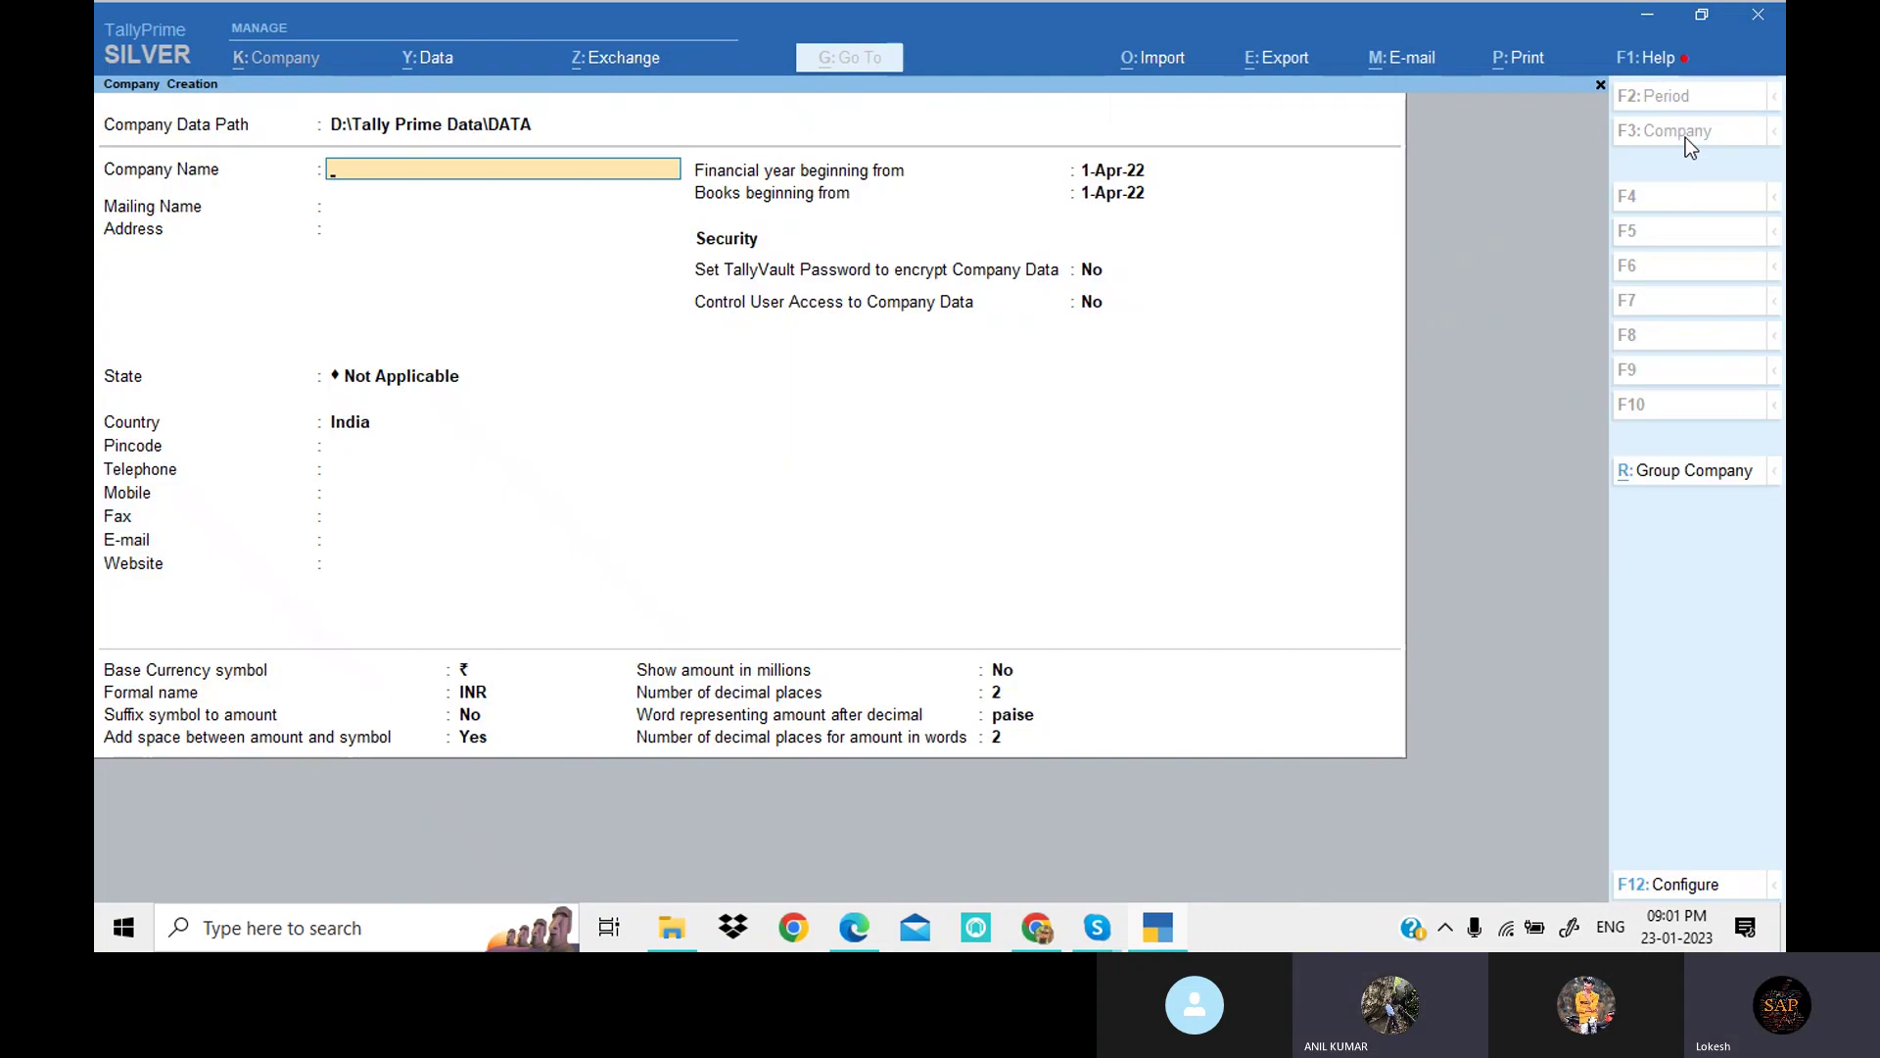
Step: Name the company Neha Traders5 and set its state to Andhra Pradesh
type("N")
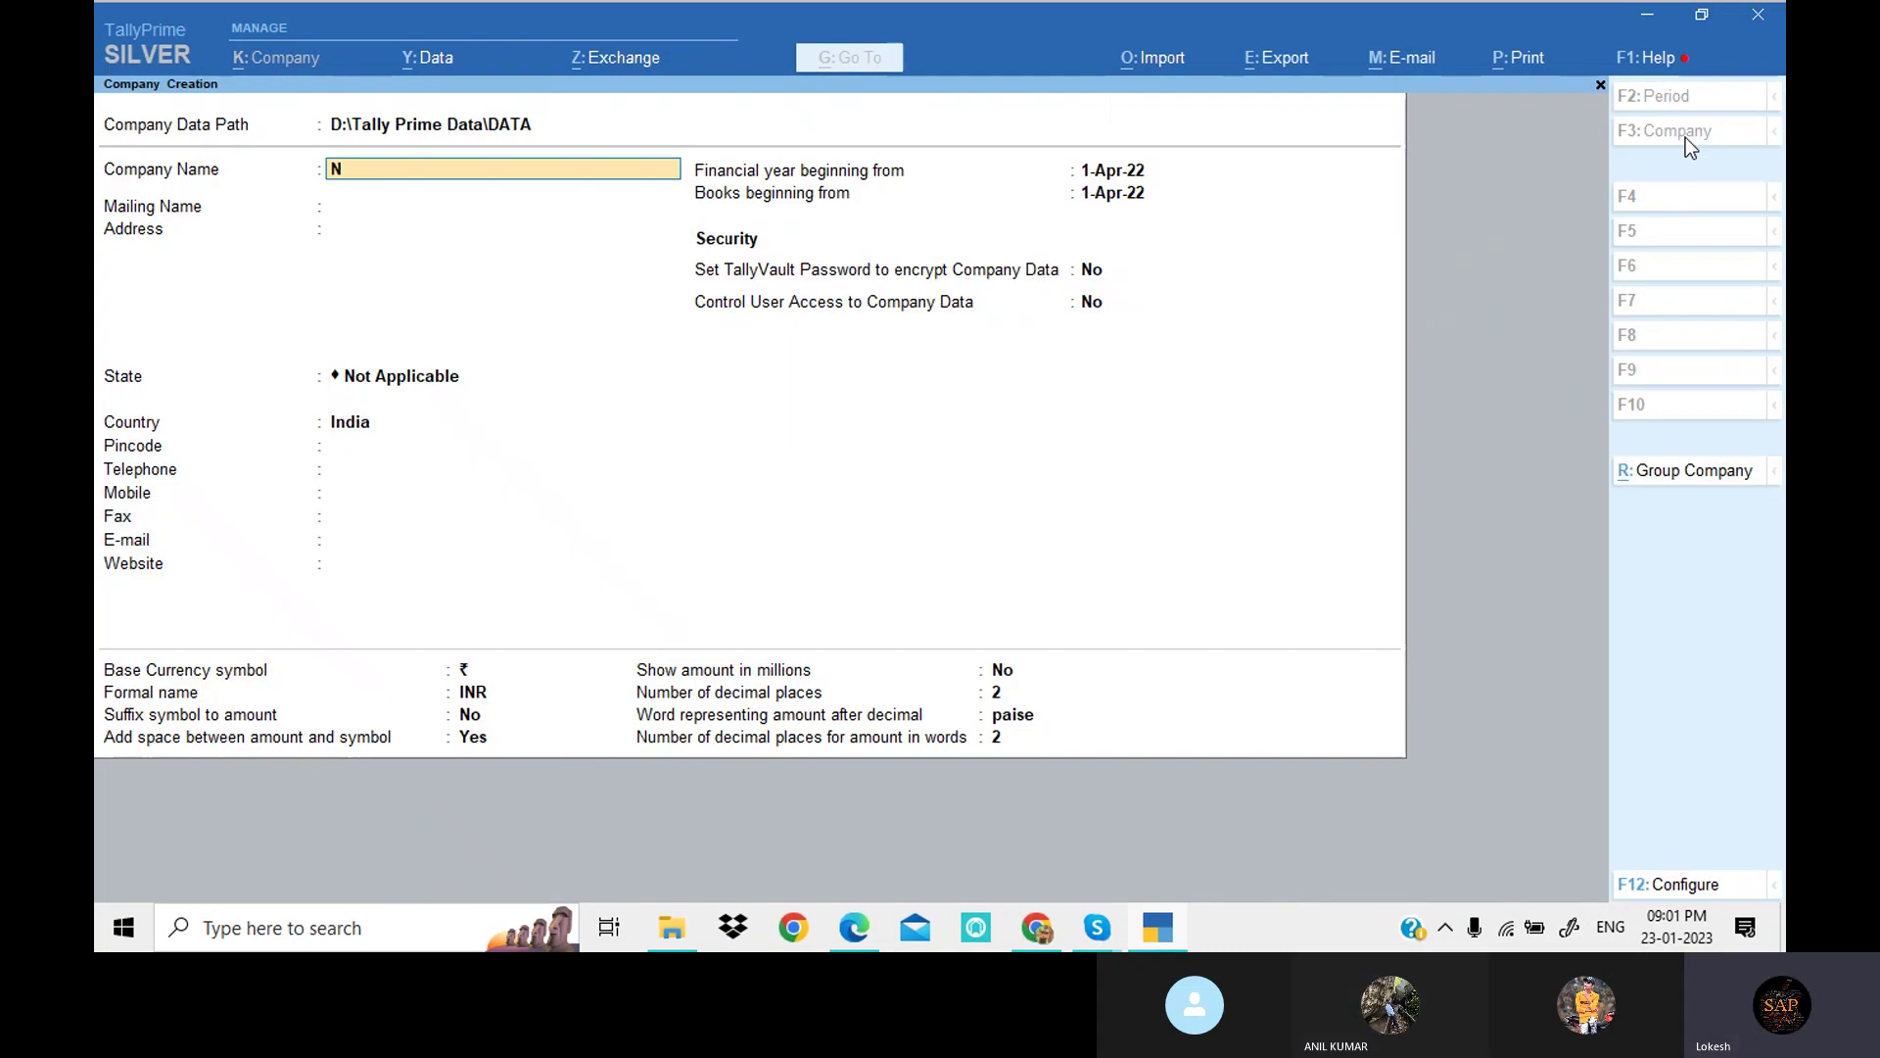
type("eha traders1")
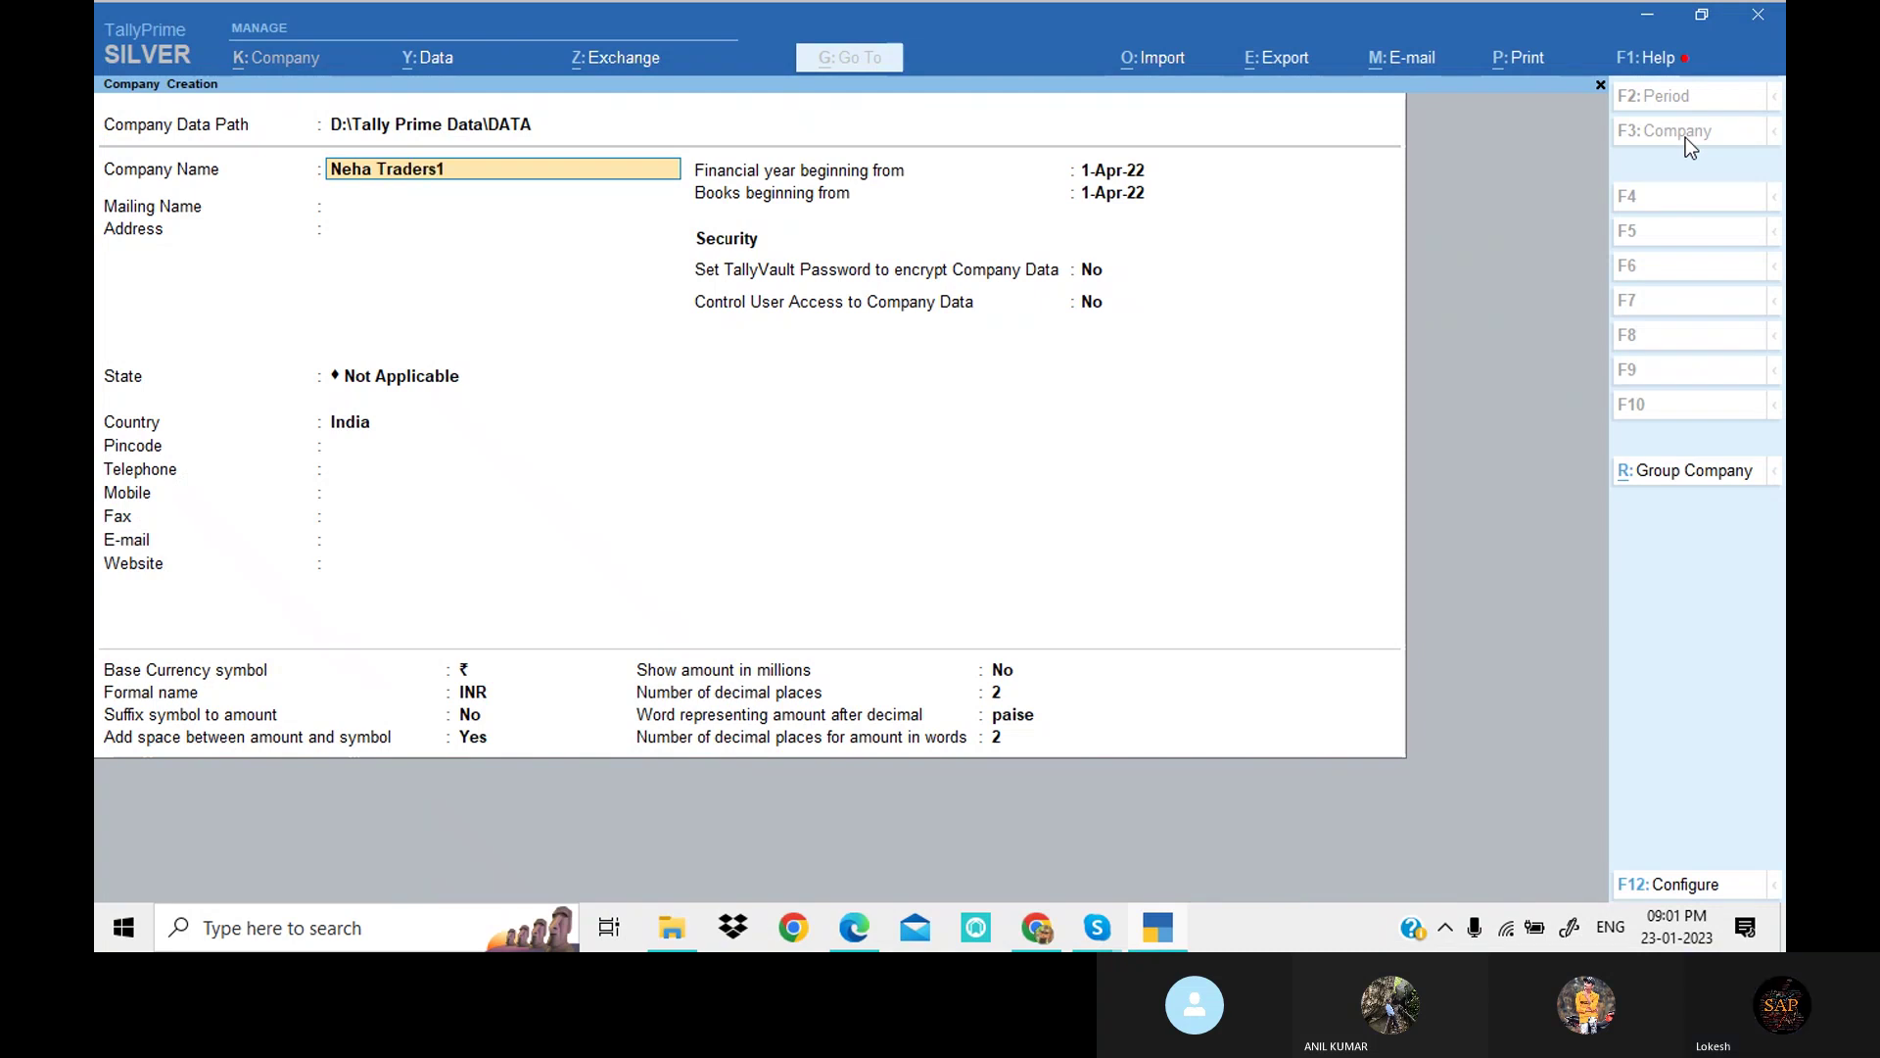
key("BackSpace")
type("5")
key("Return")
key("Return")
key("Return")
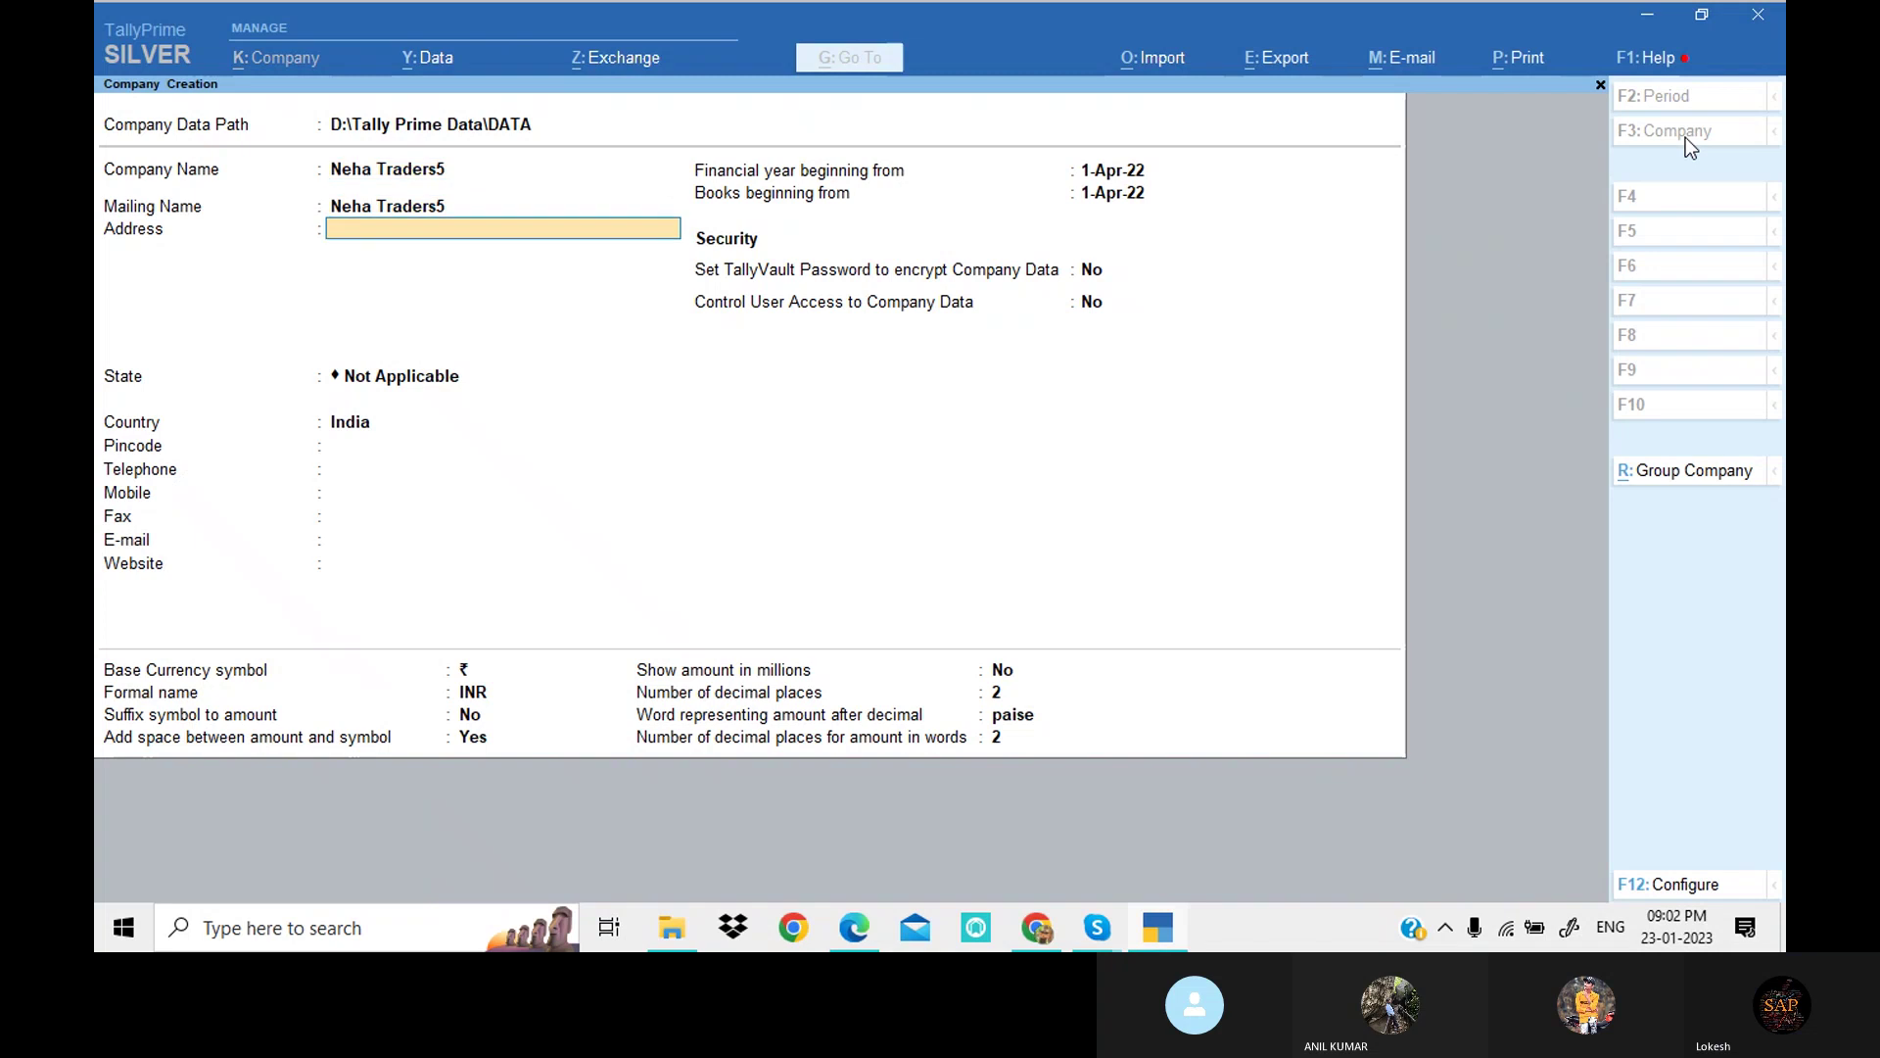
key("Down")
key("Down")
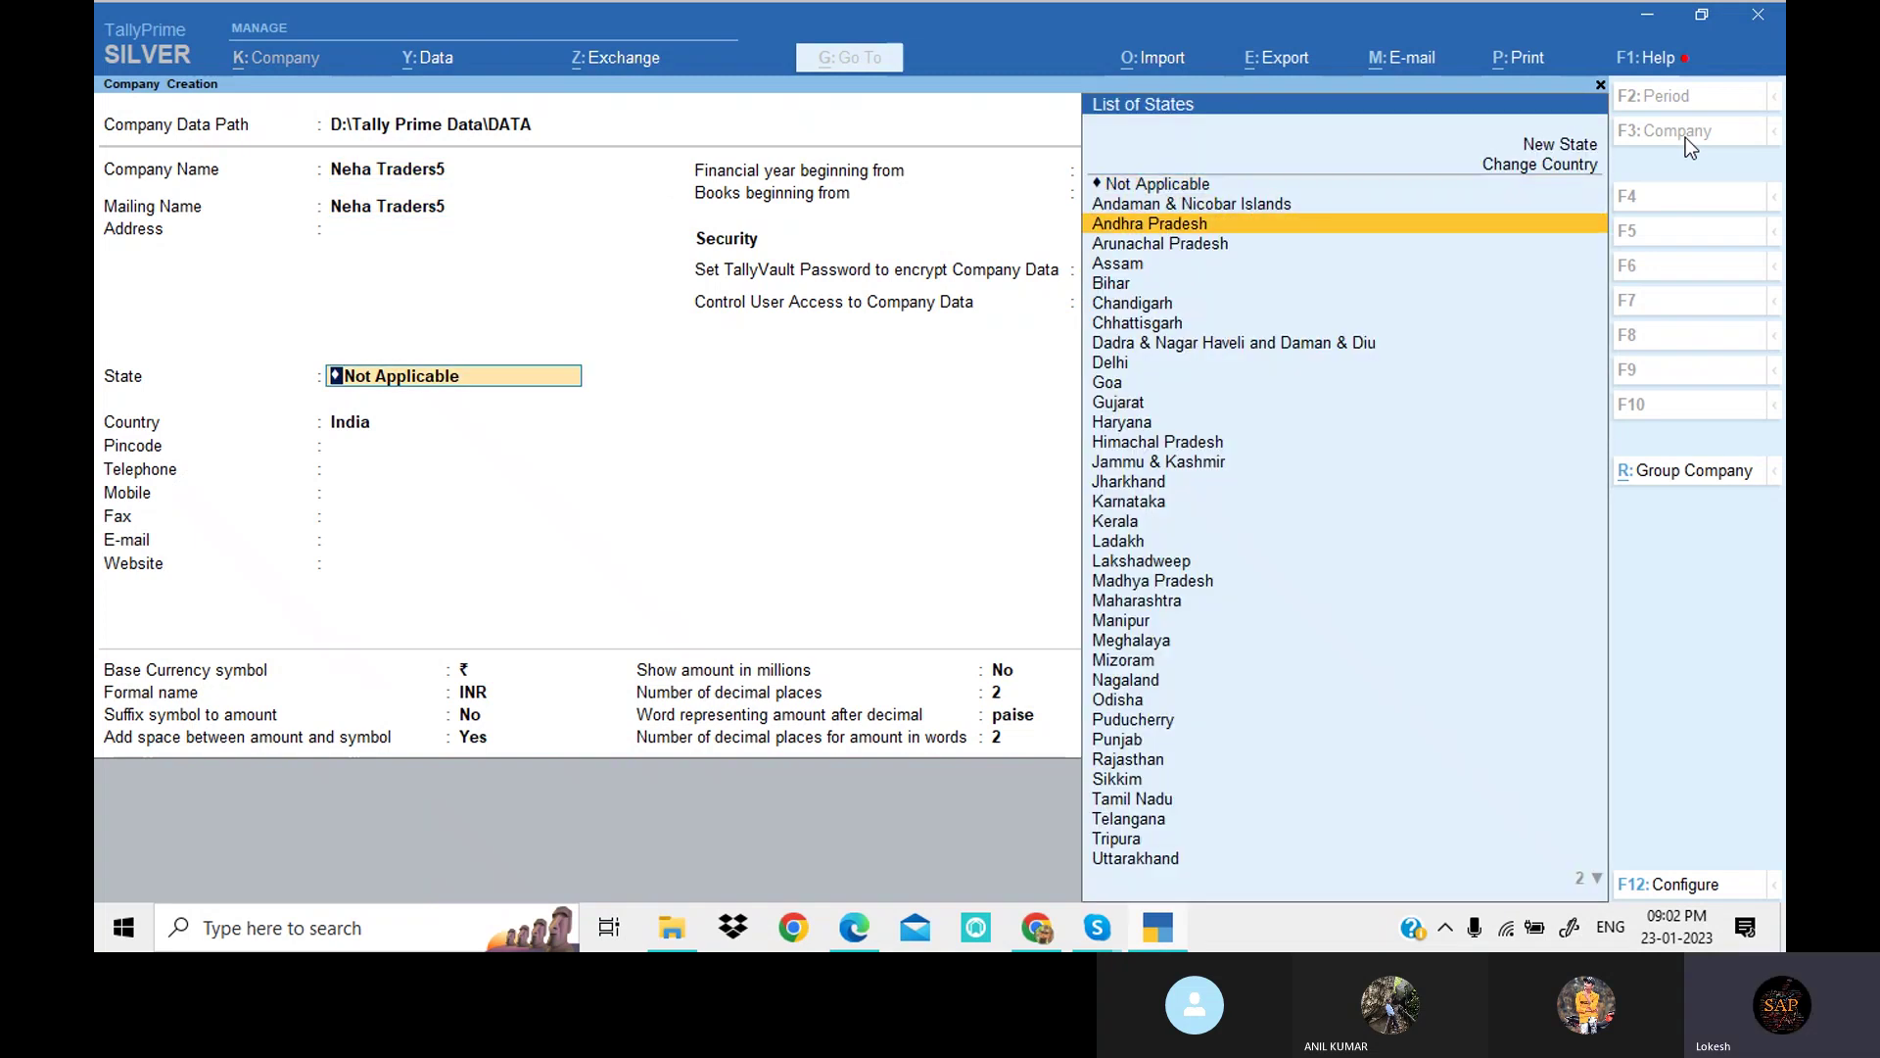
key("Return")
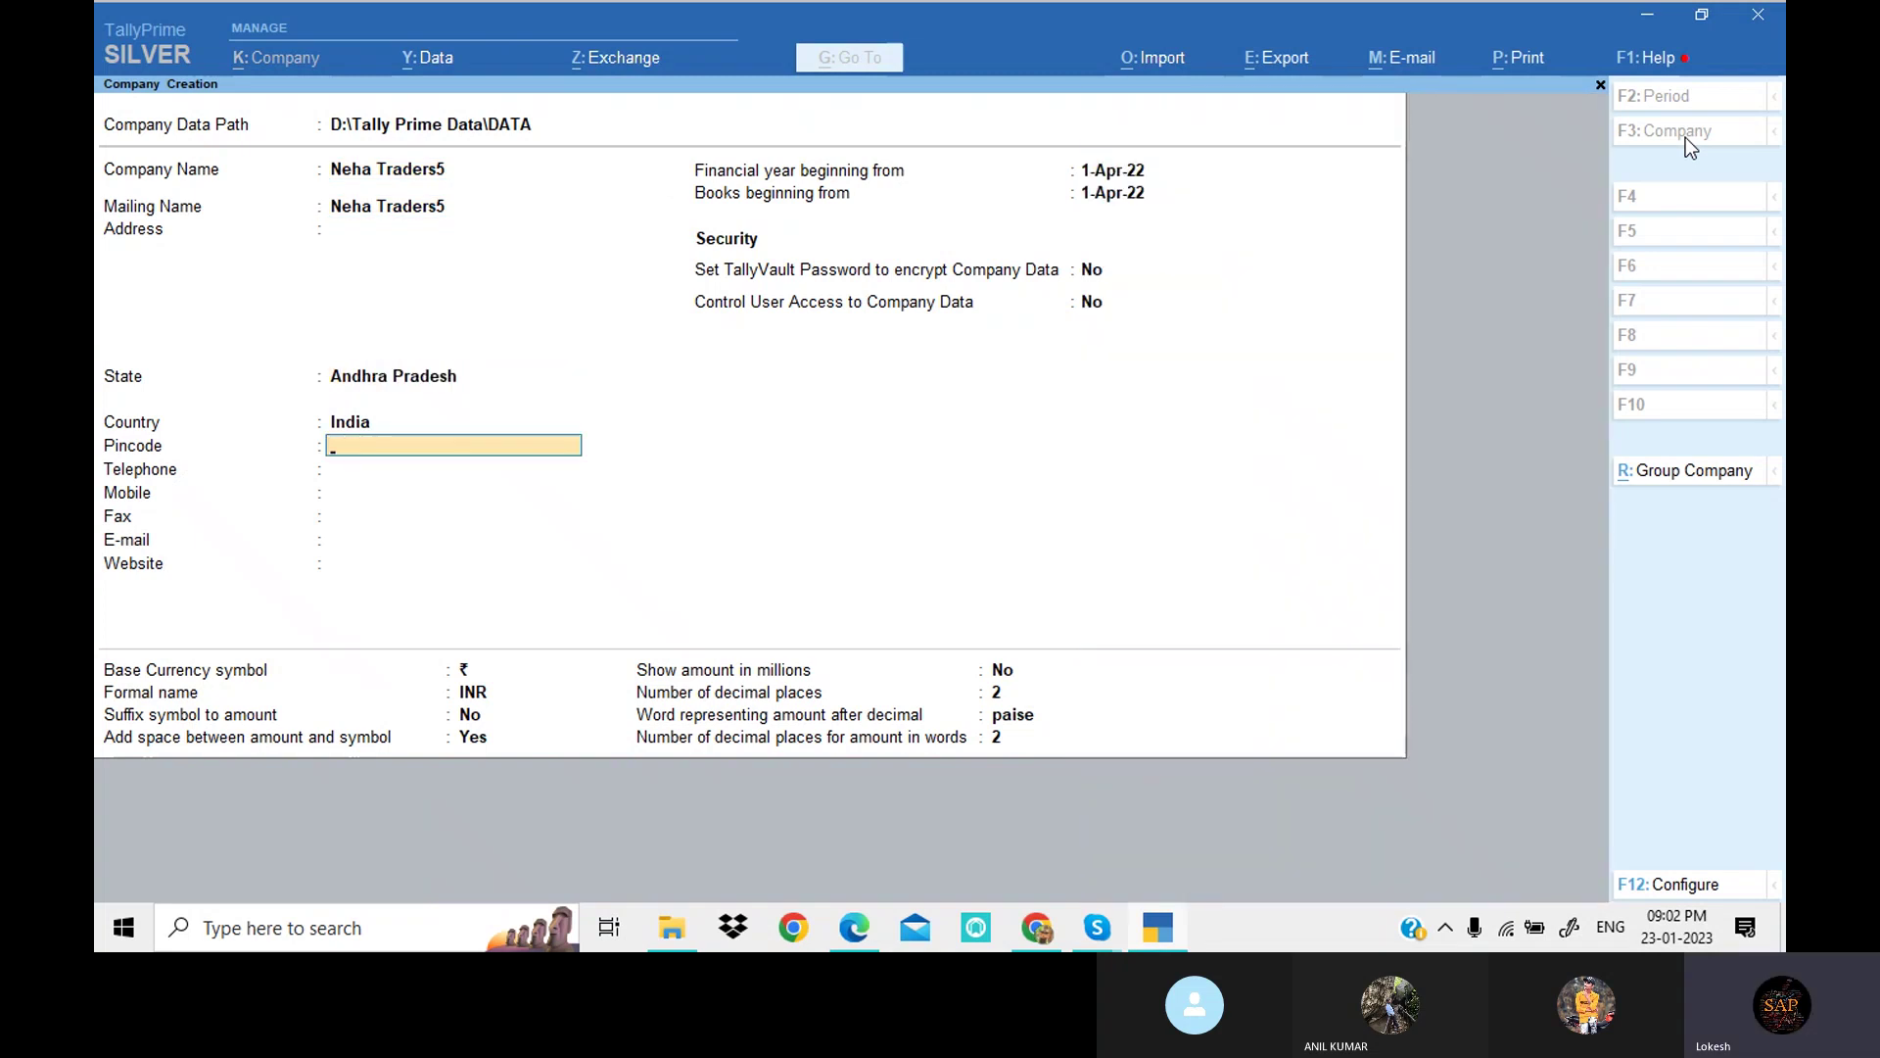
Step: Keep 1-Apr-22 as financial year and books start, accept other defaults, and save
key("Return")
key("Return")
key("Return")
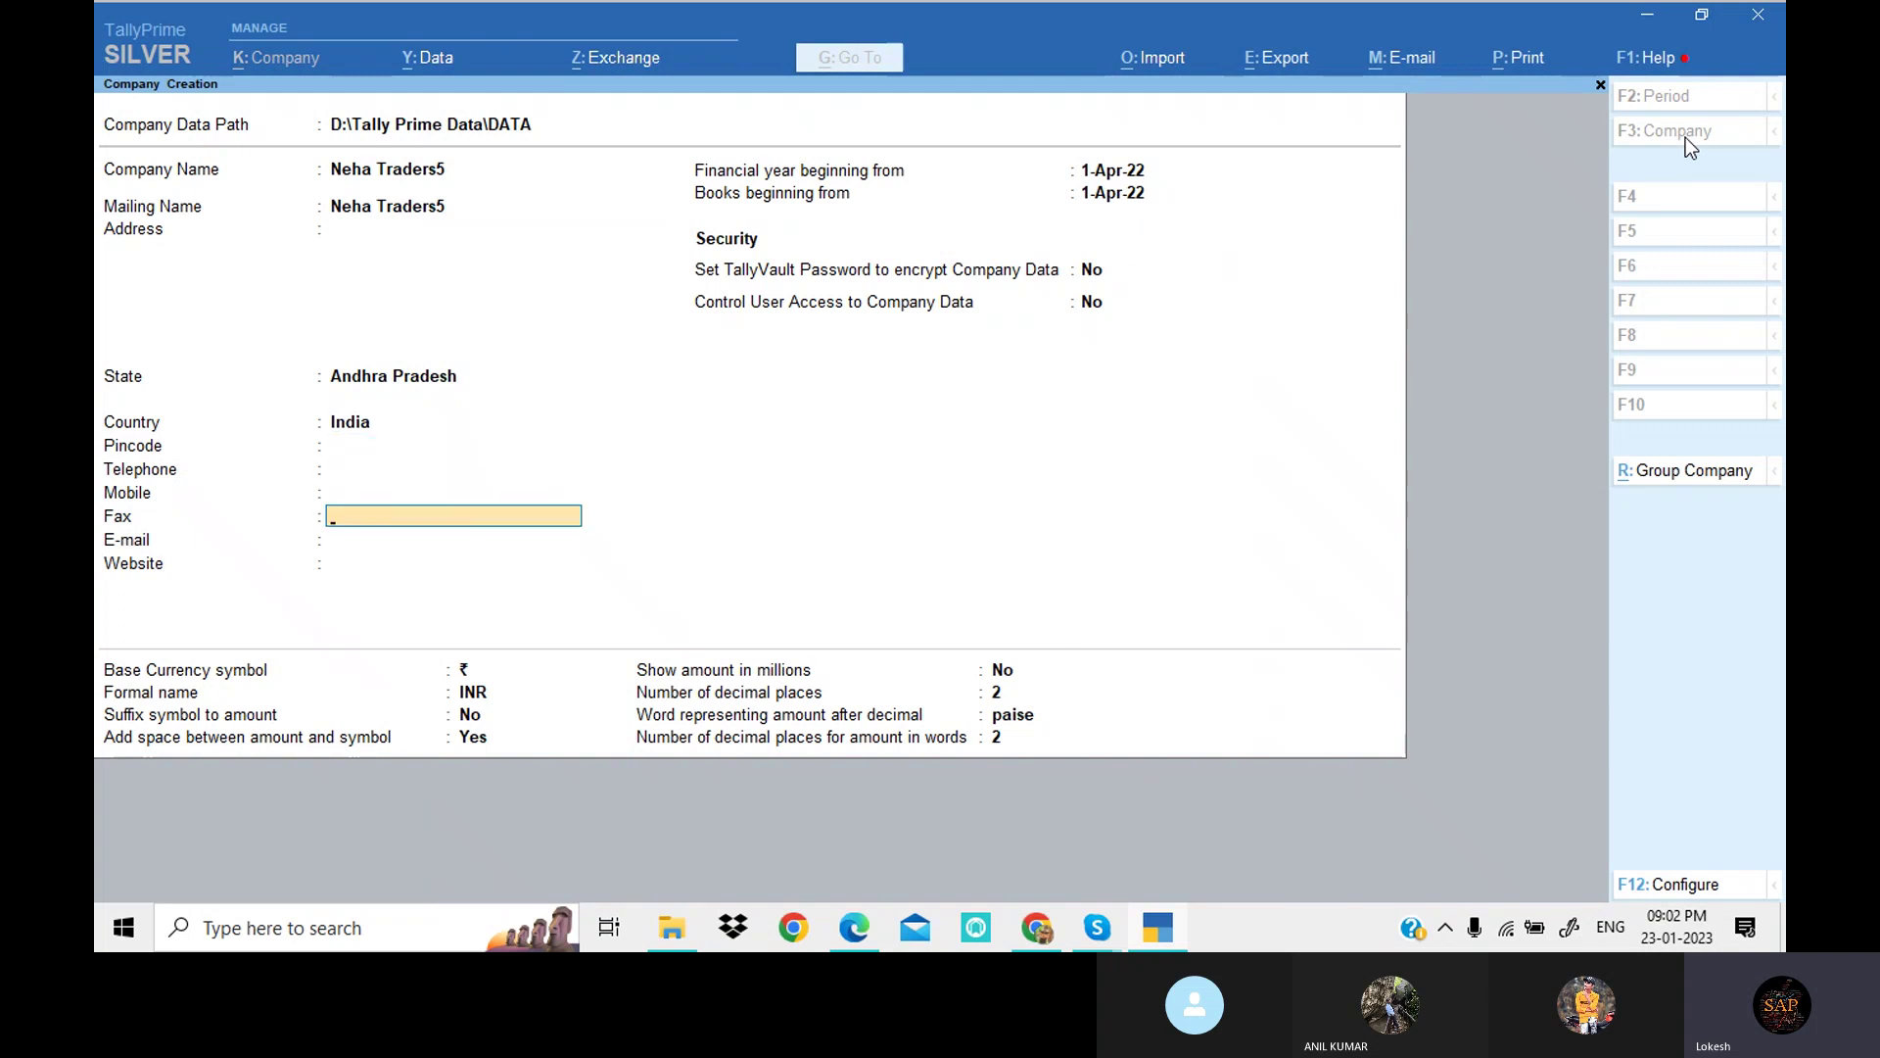
key("Return")
key("Return")
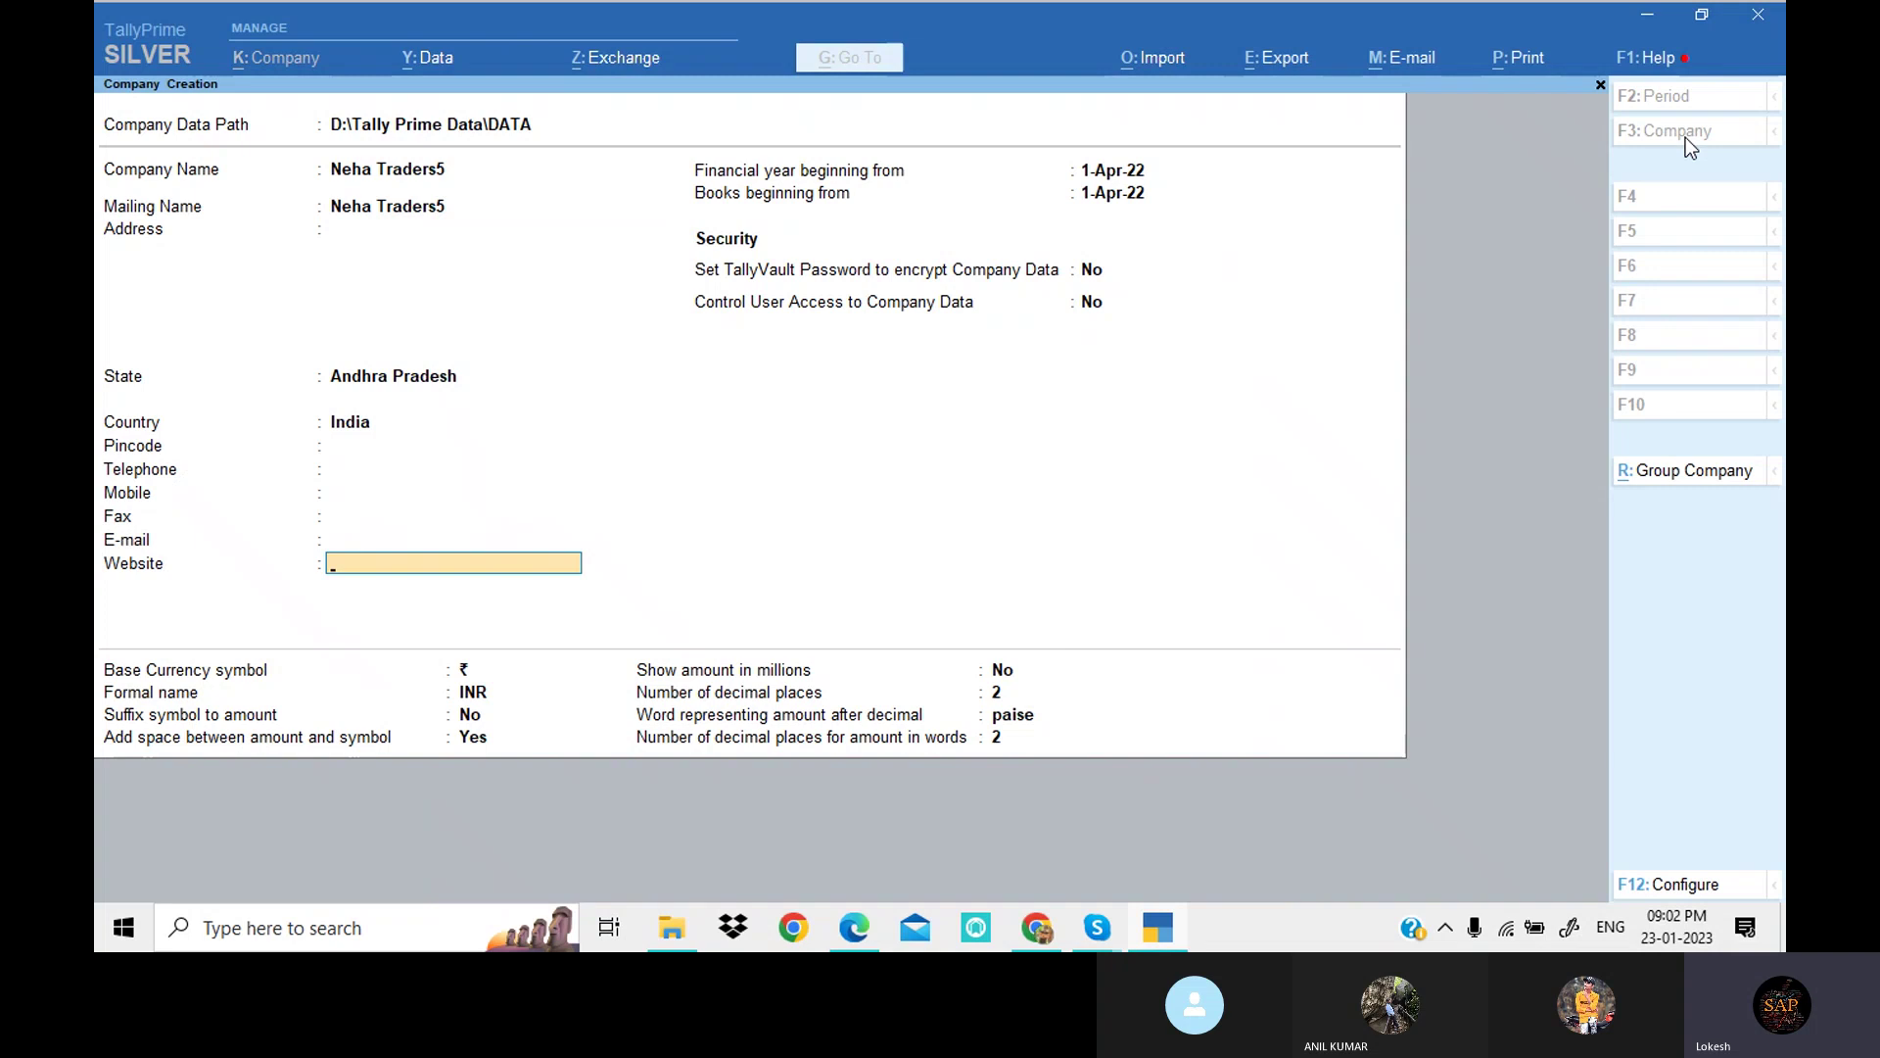
key("Return")
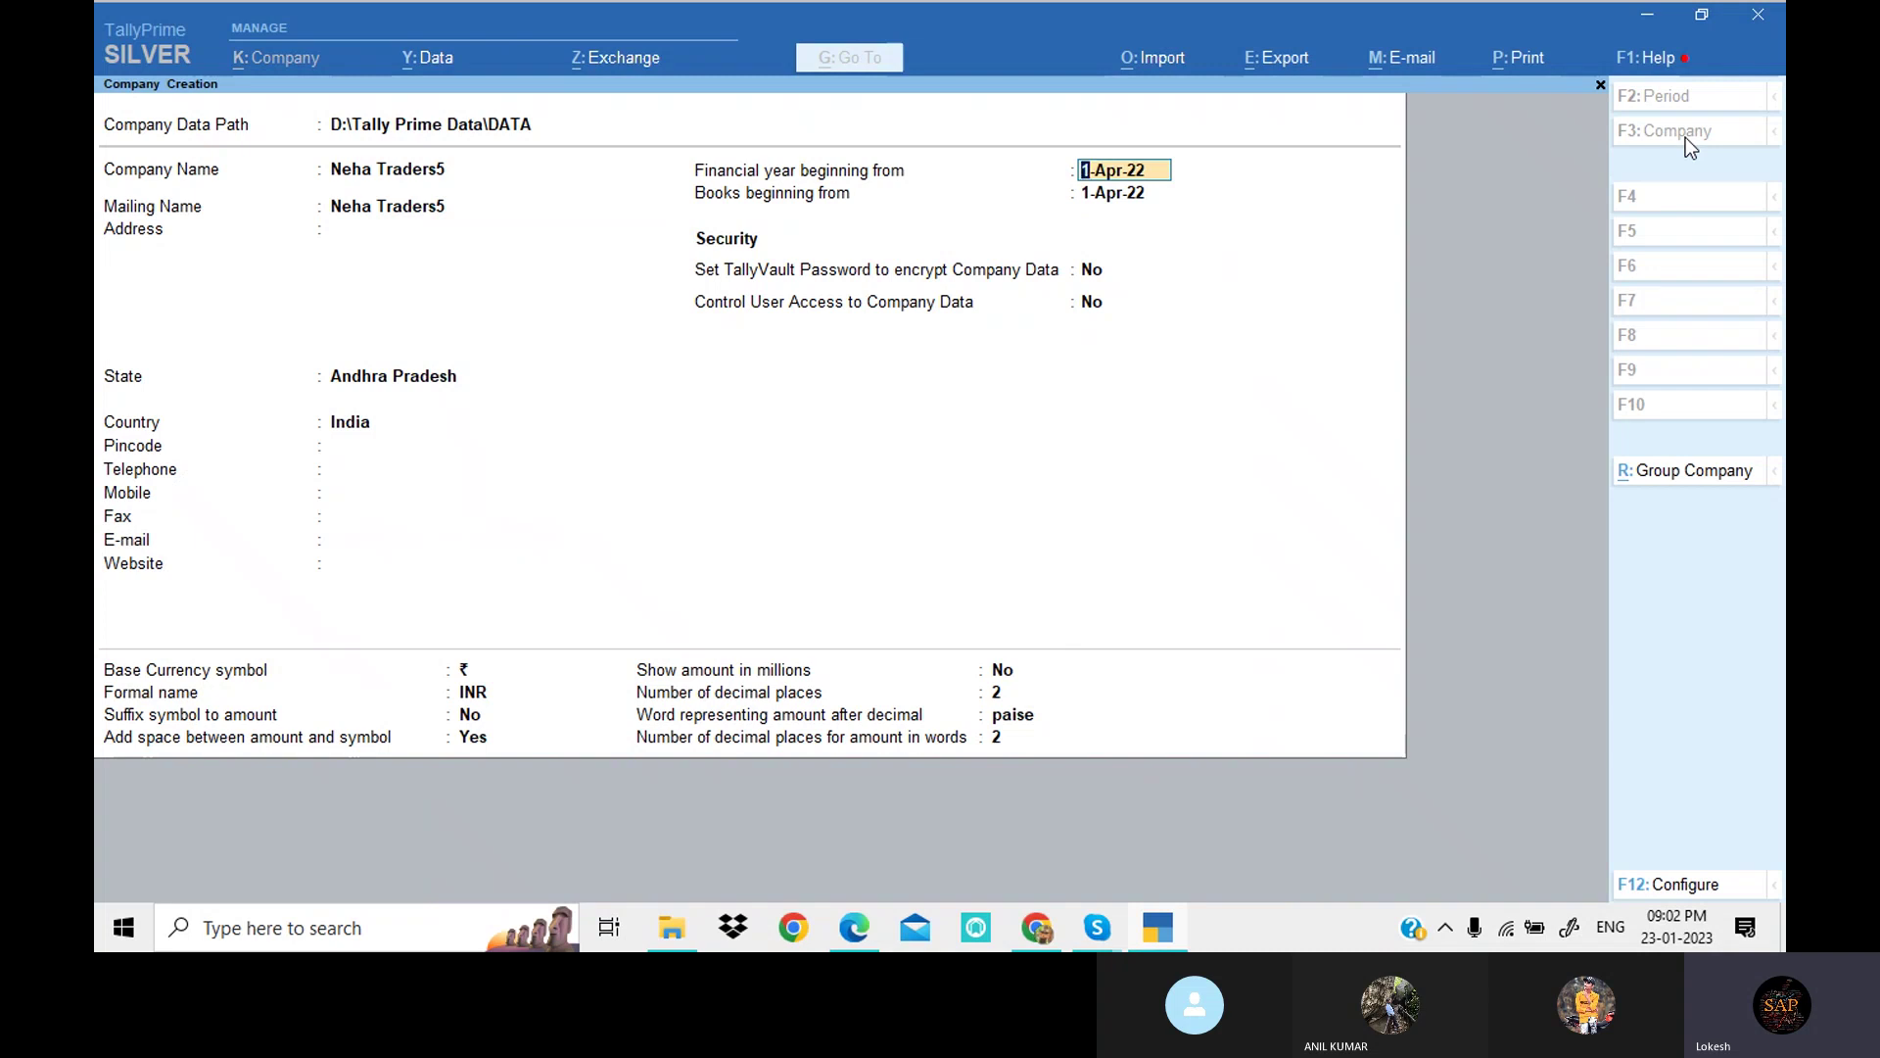
key("Return")
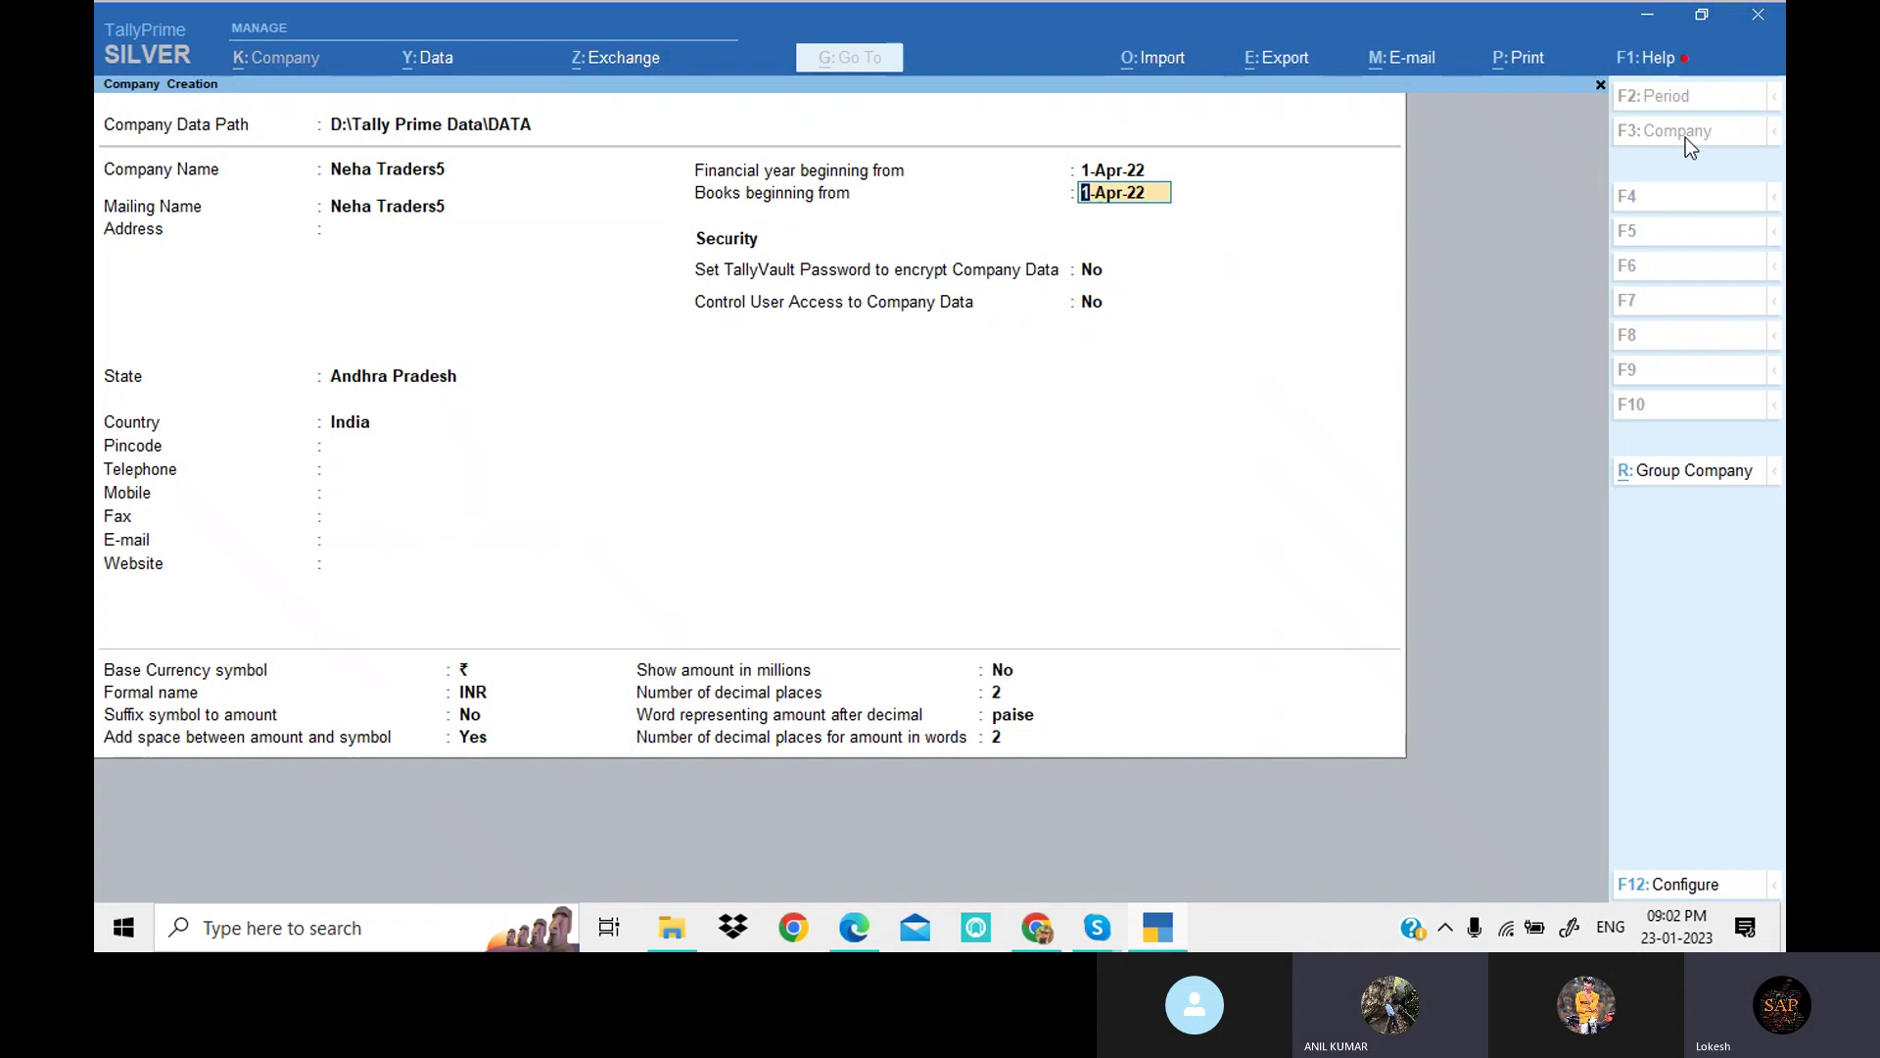
key("Return")
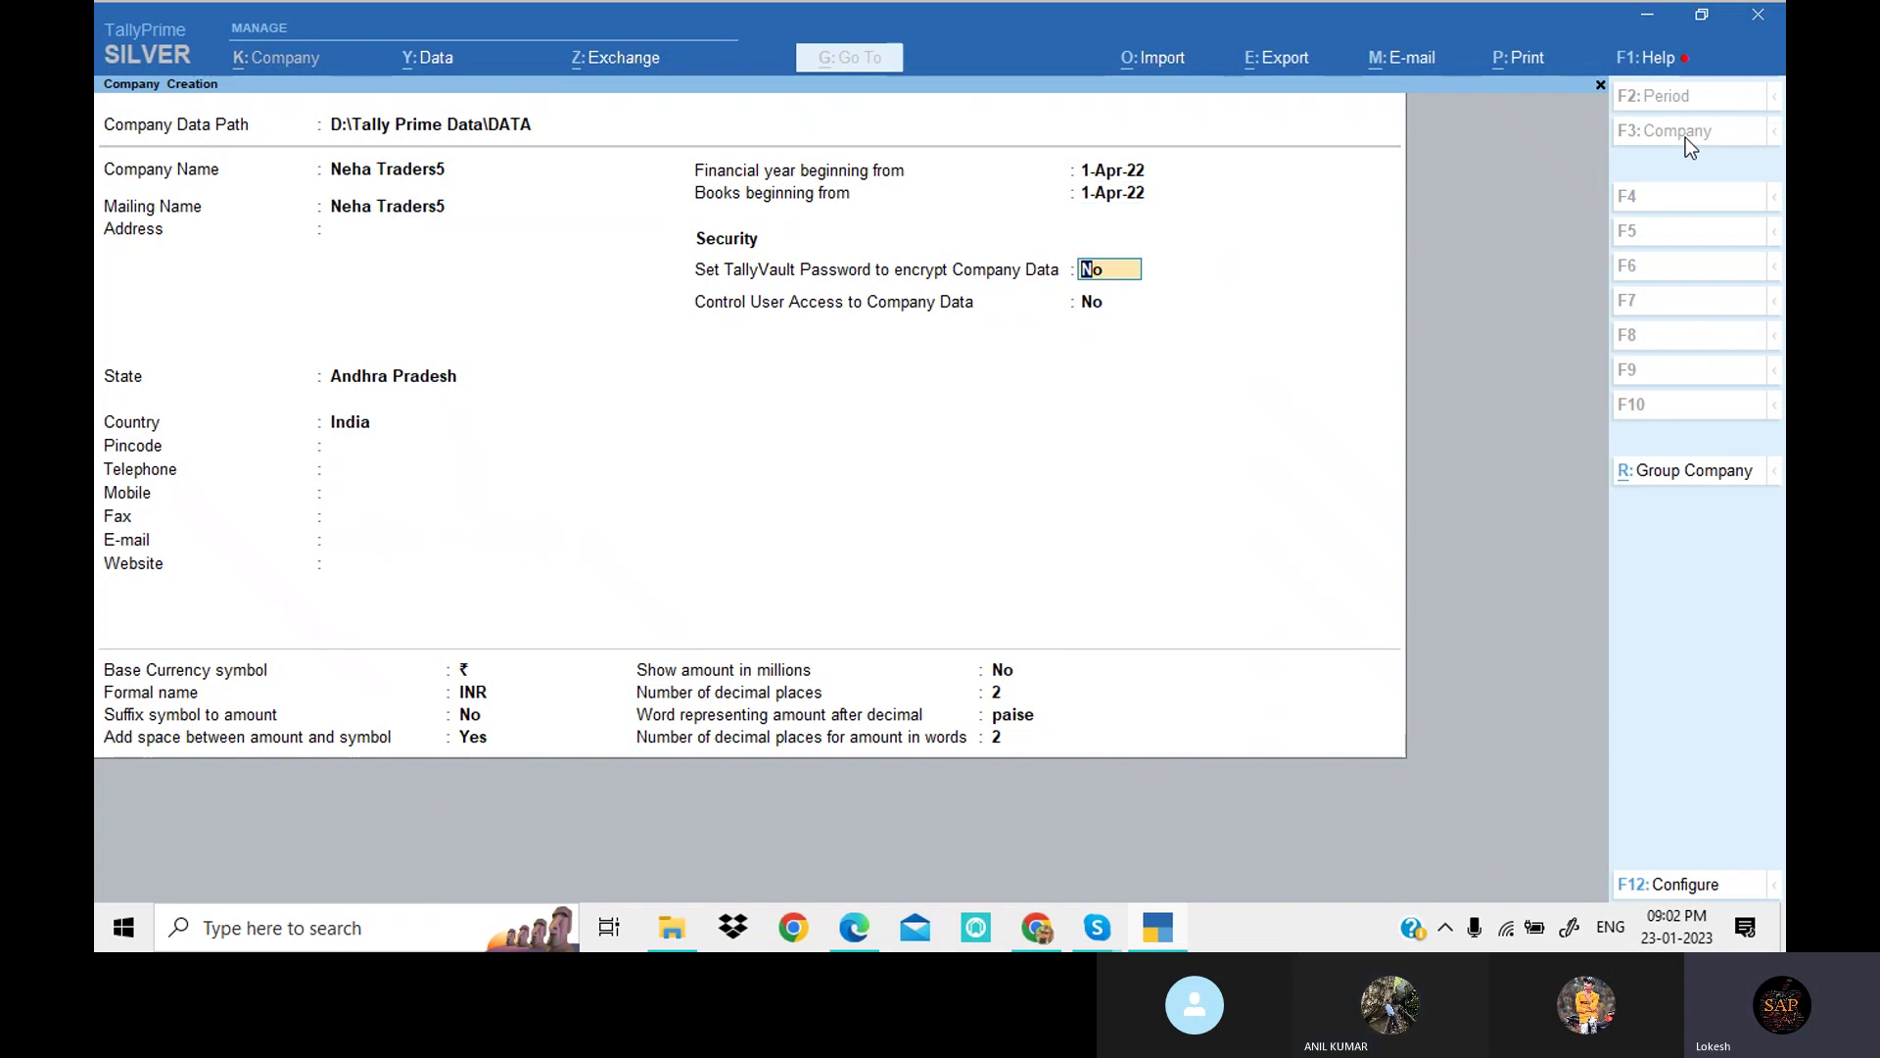
key("Return")
key("Return")
key("Return")
key("Return")
key("Return")
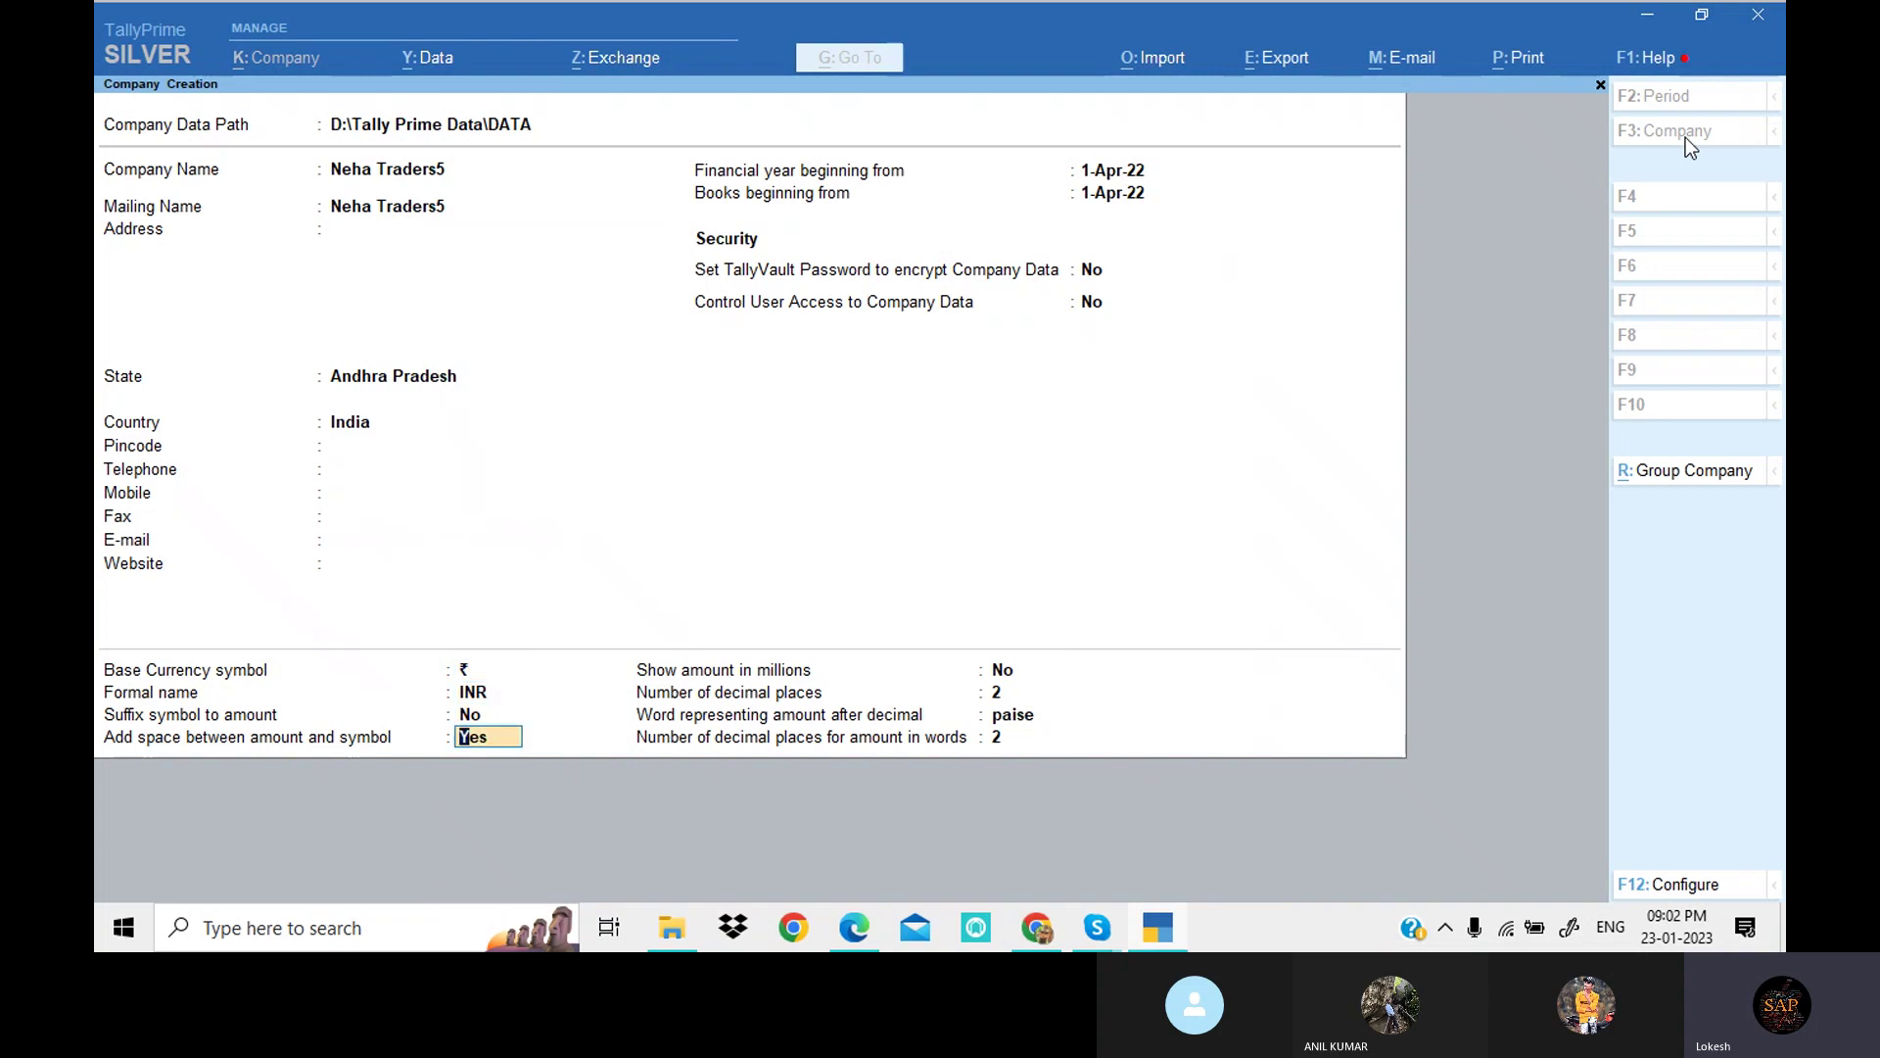
key("Return")
key("Return")
key("Return")
key("Return")
key("Return")
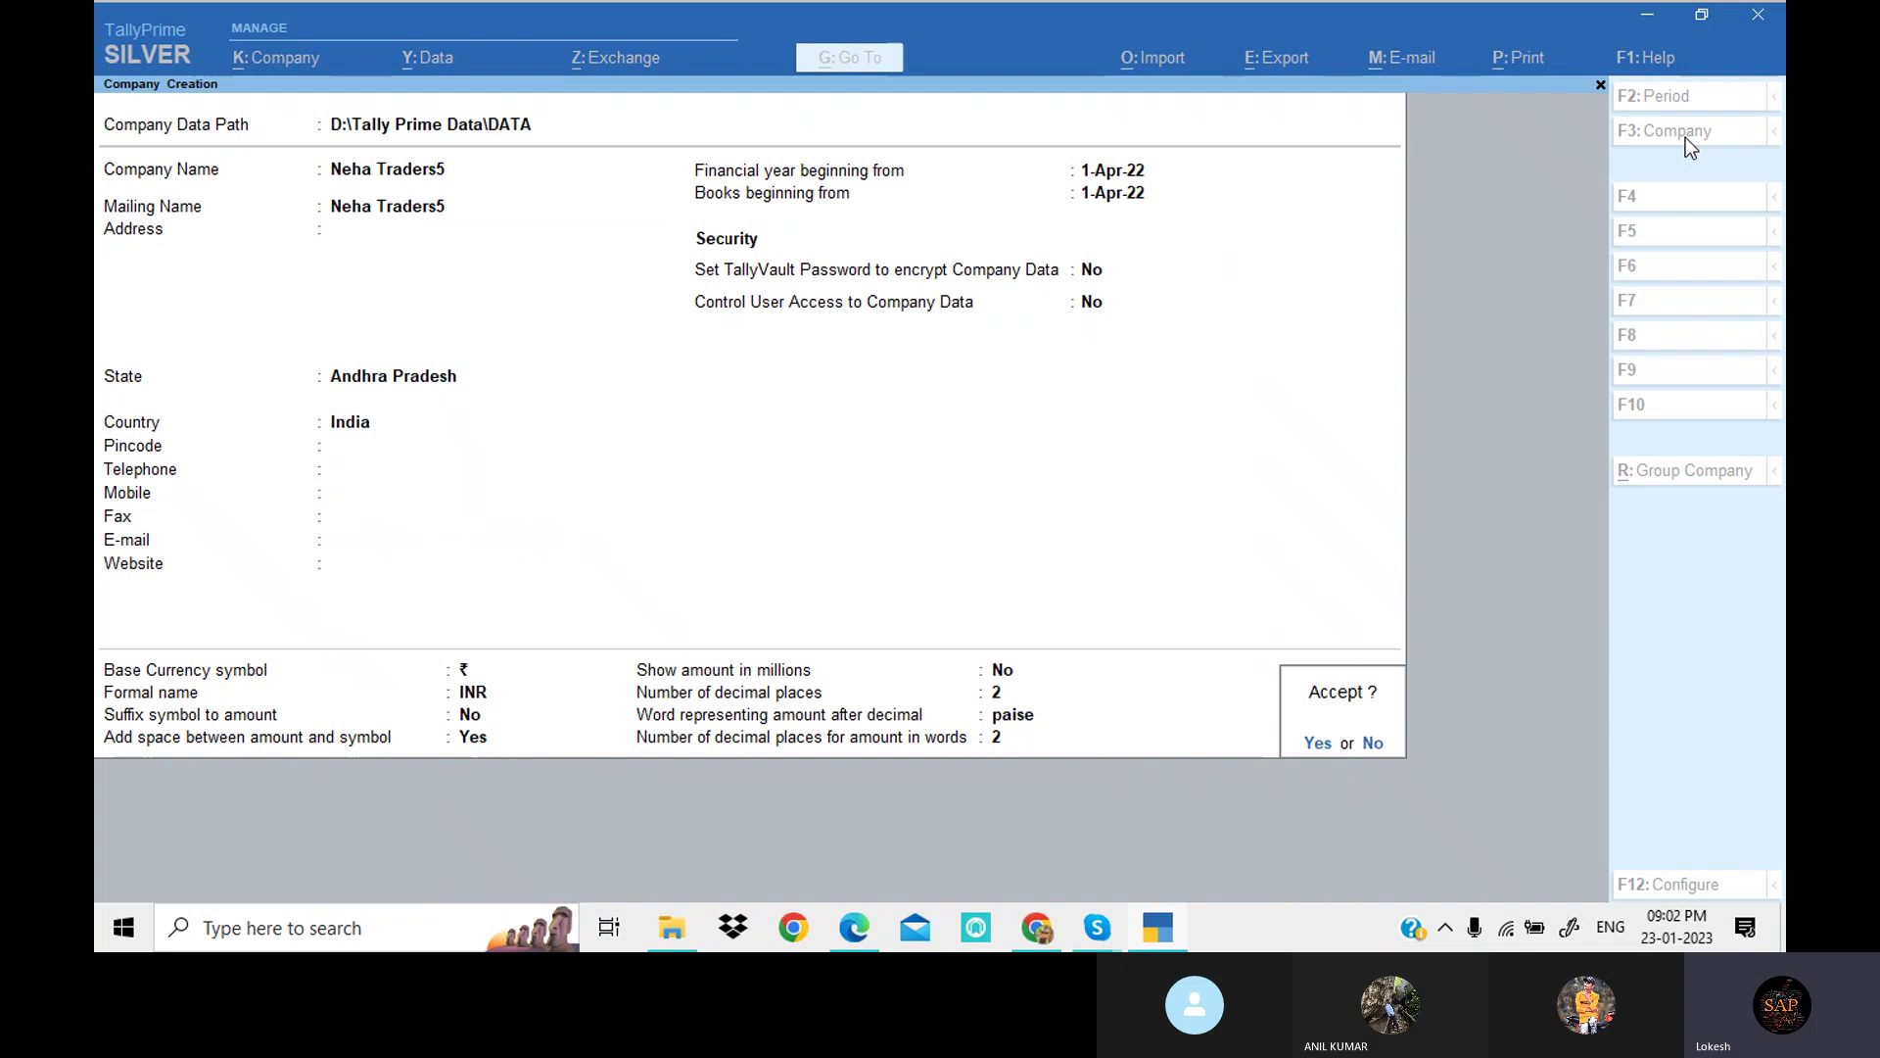
key("Return")
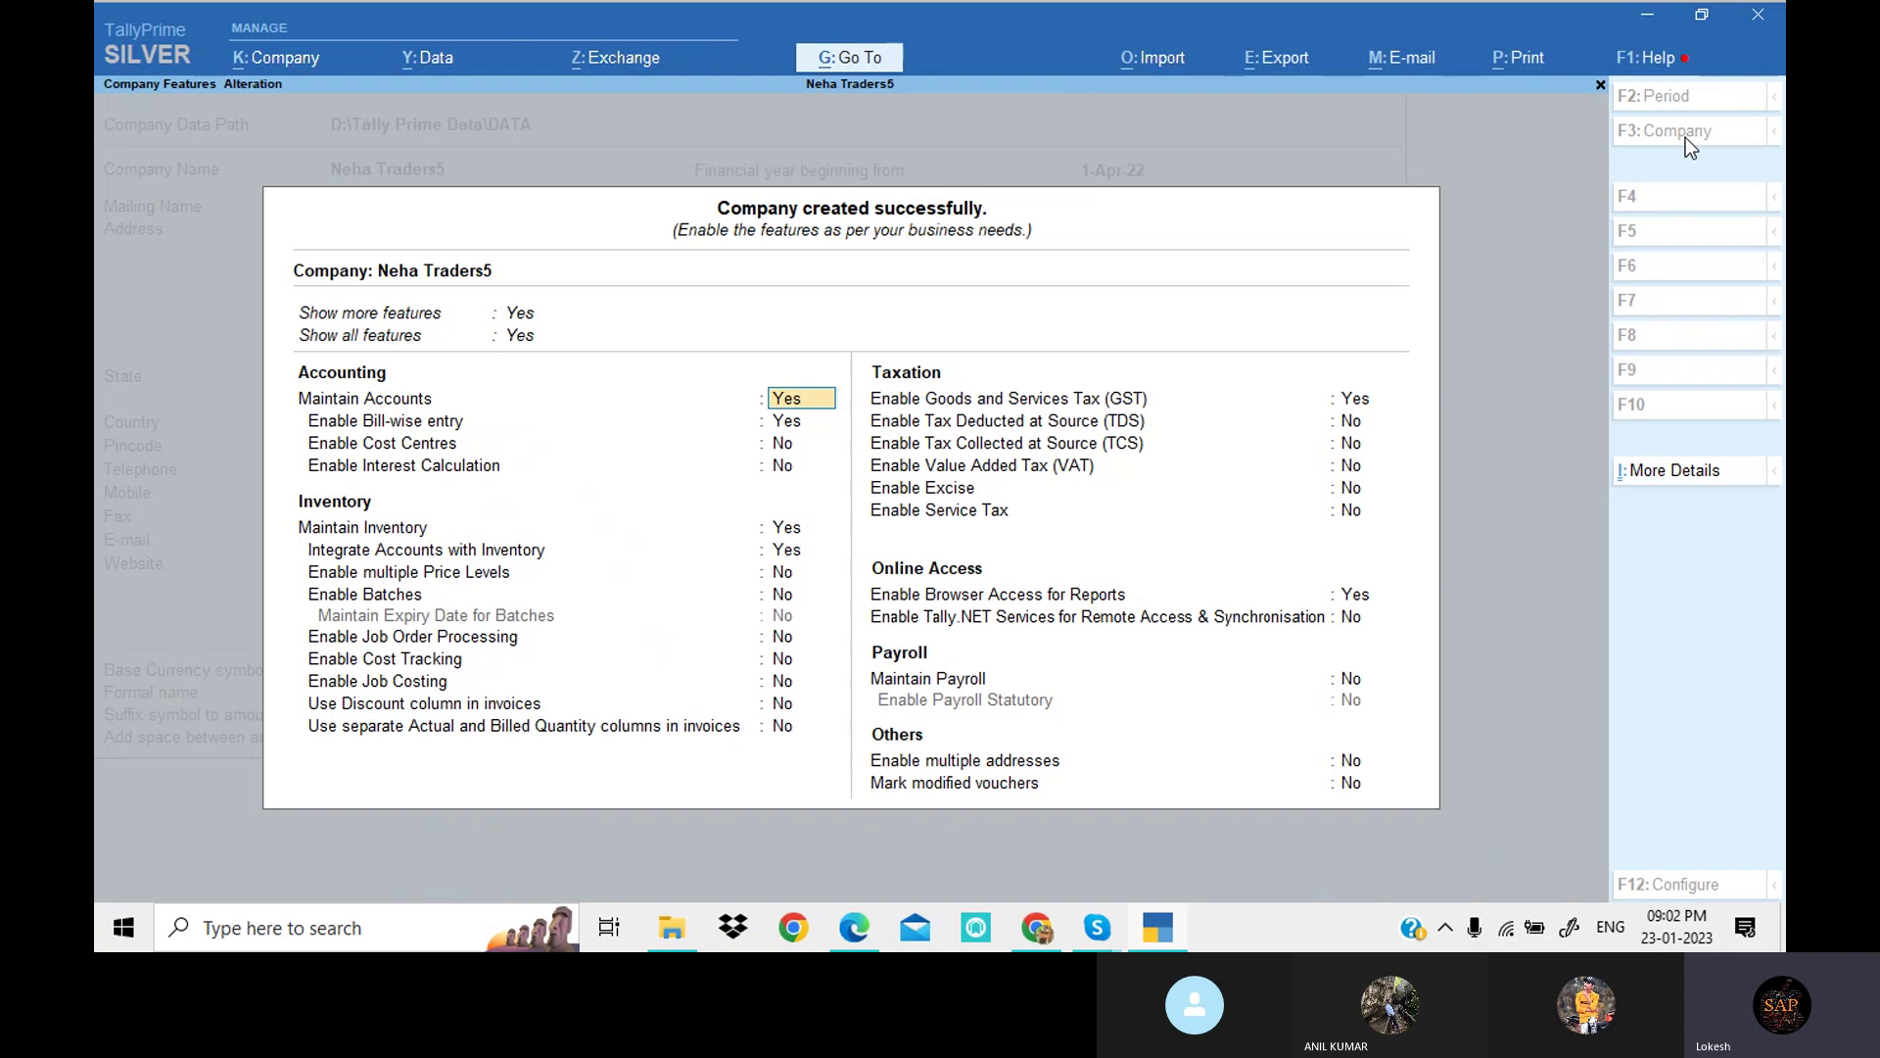
Step: Set bill-wise entry, inventory, GST and browser access to No and accept the features
key("Return")
key("n")
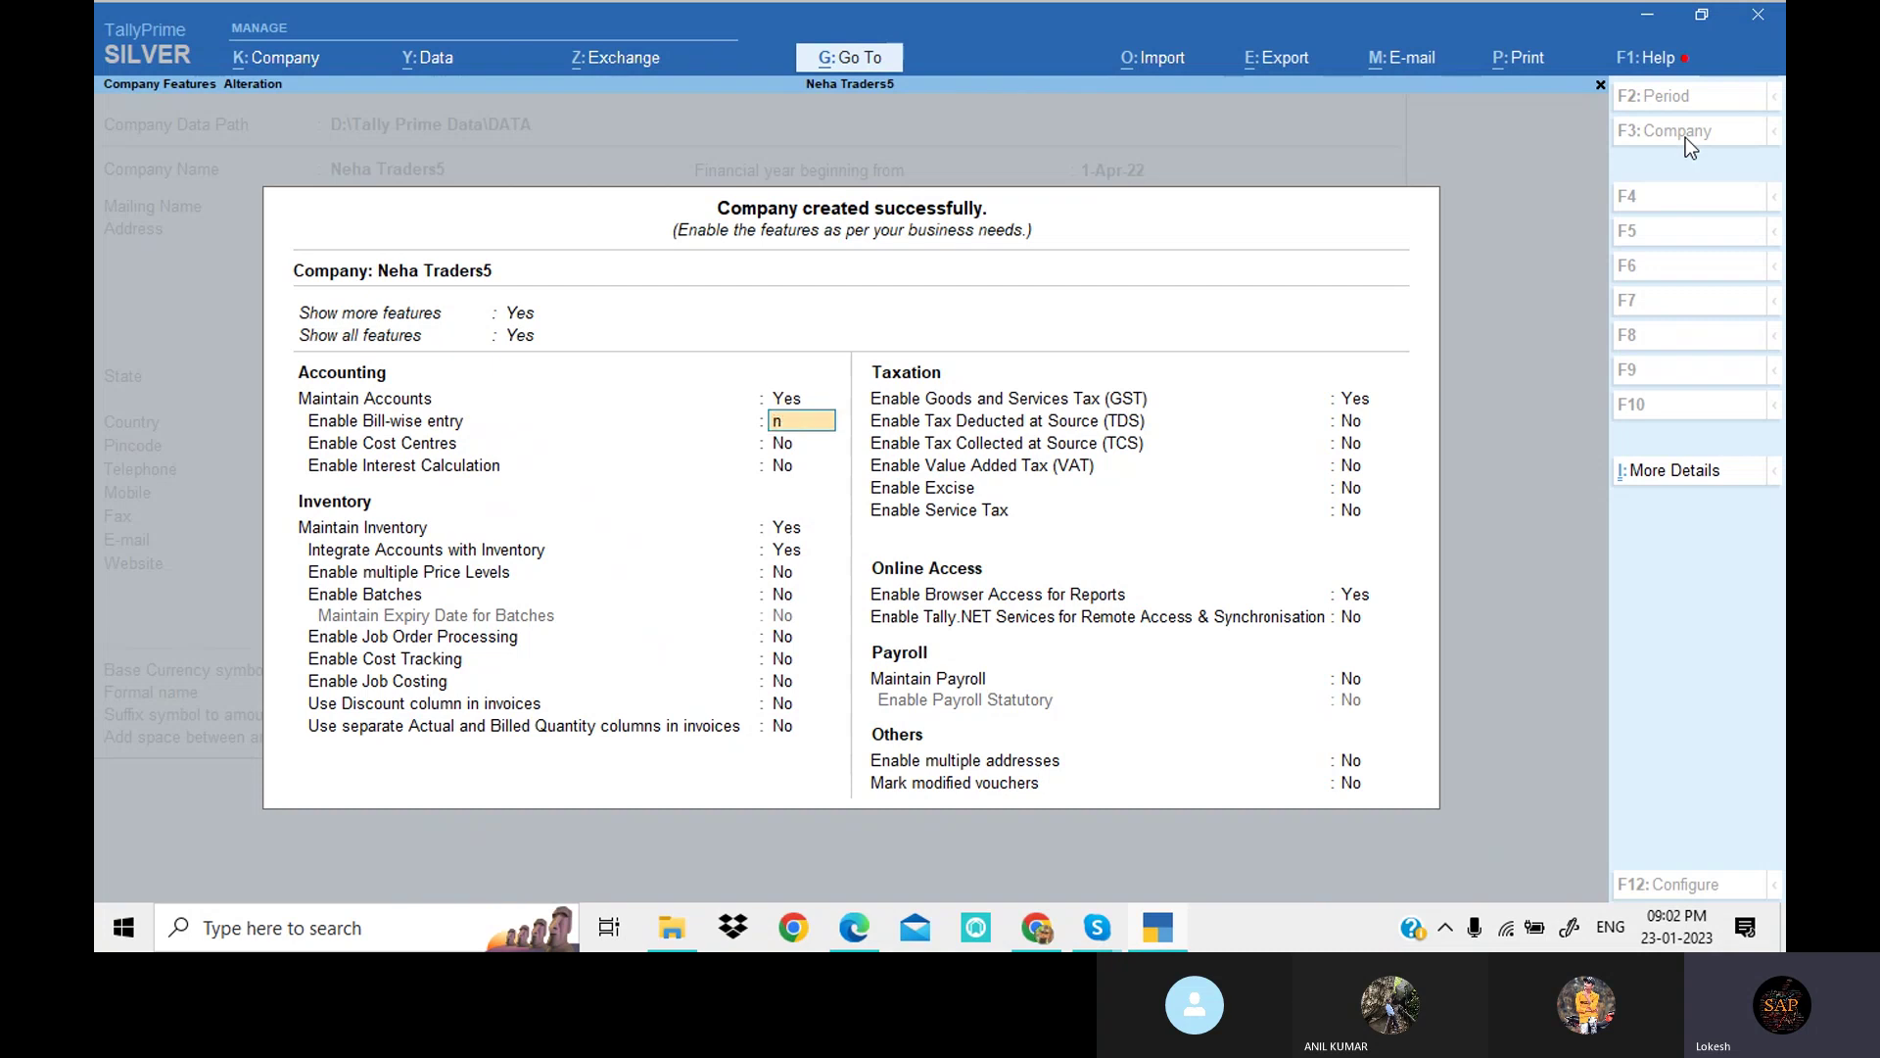
key("Return")
key("Return")
key("Return")
key("n")
key("Return")
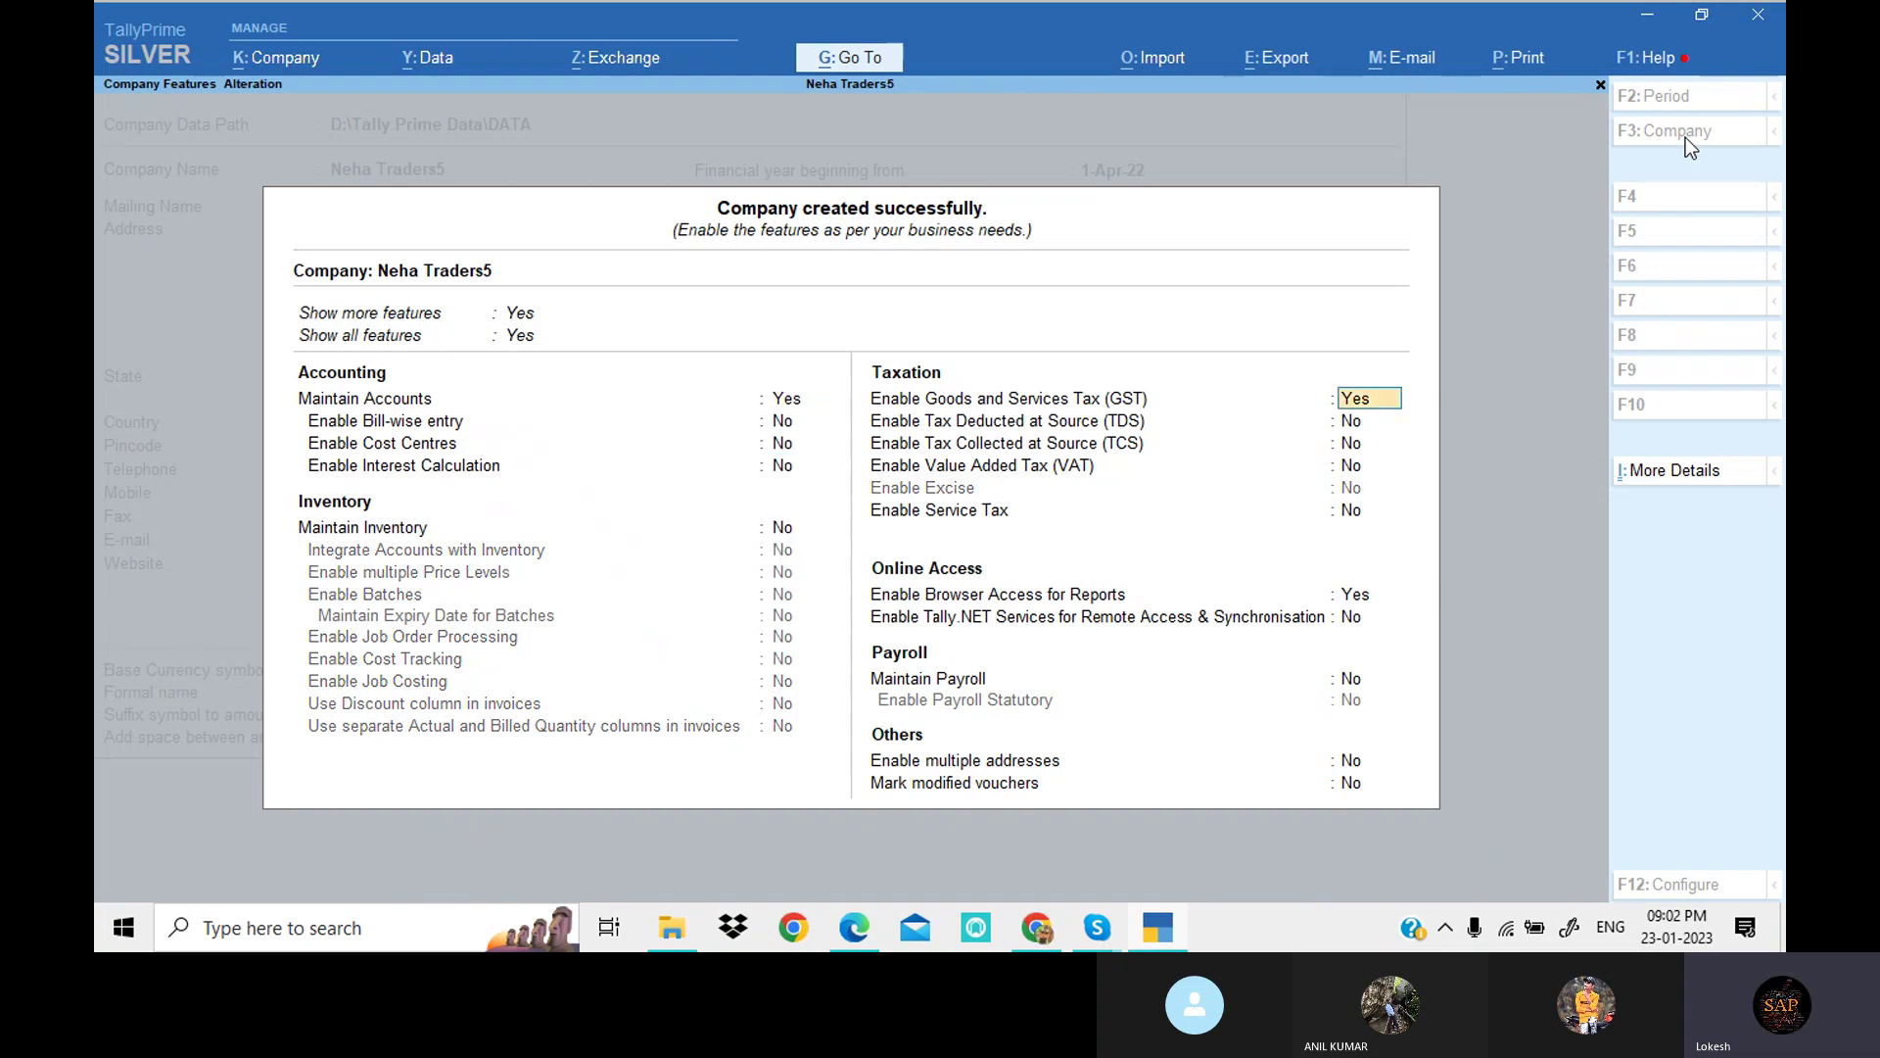
key("n")
key("Return")
key("Return")
key("Return")
key("Return")
key("Return")
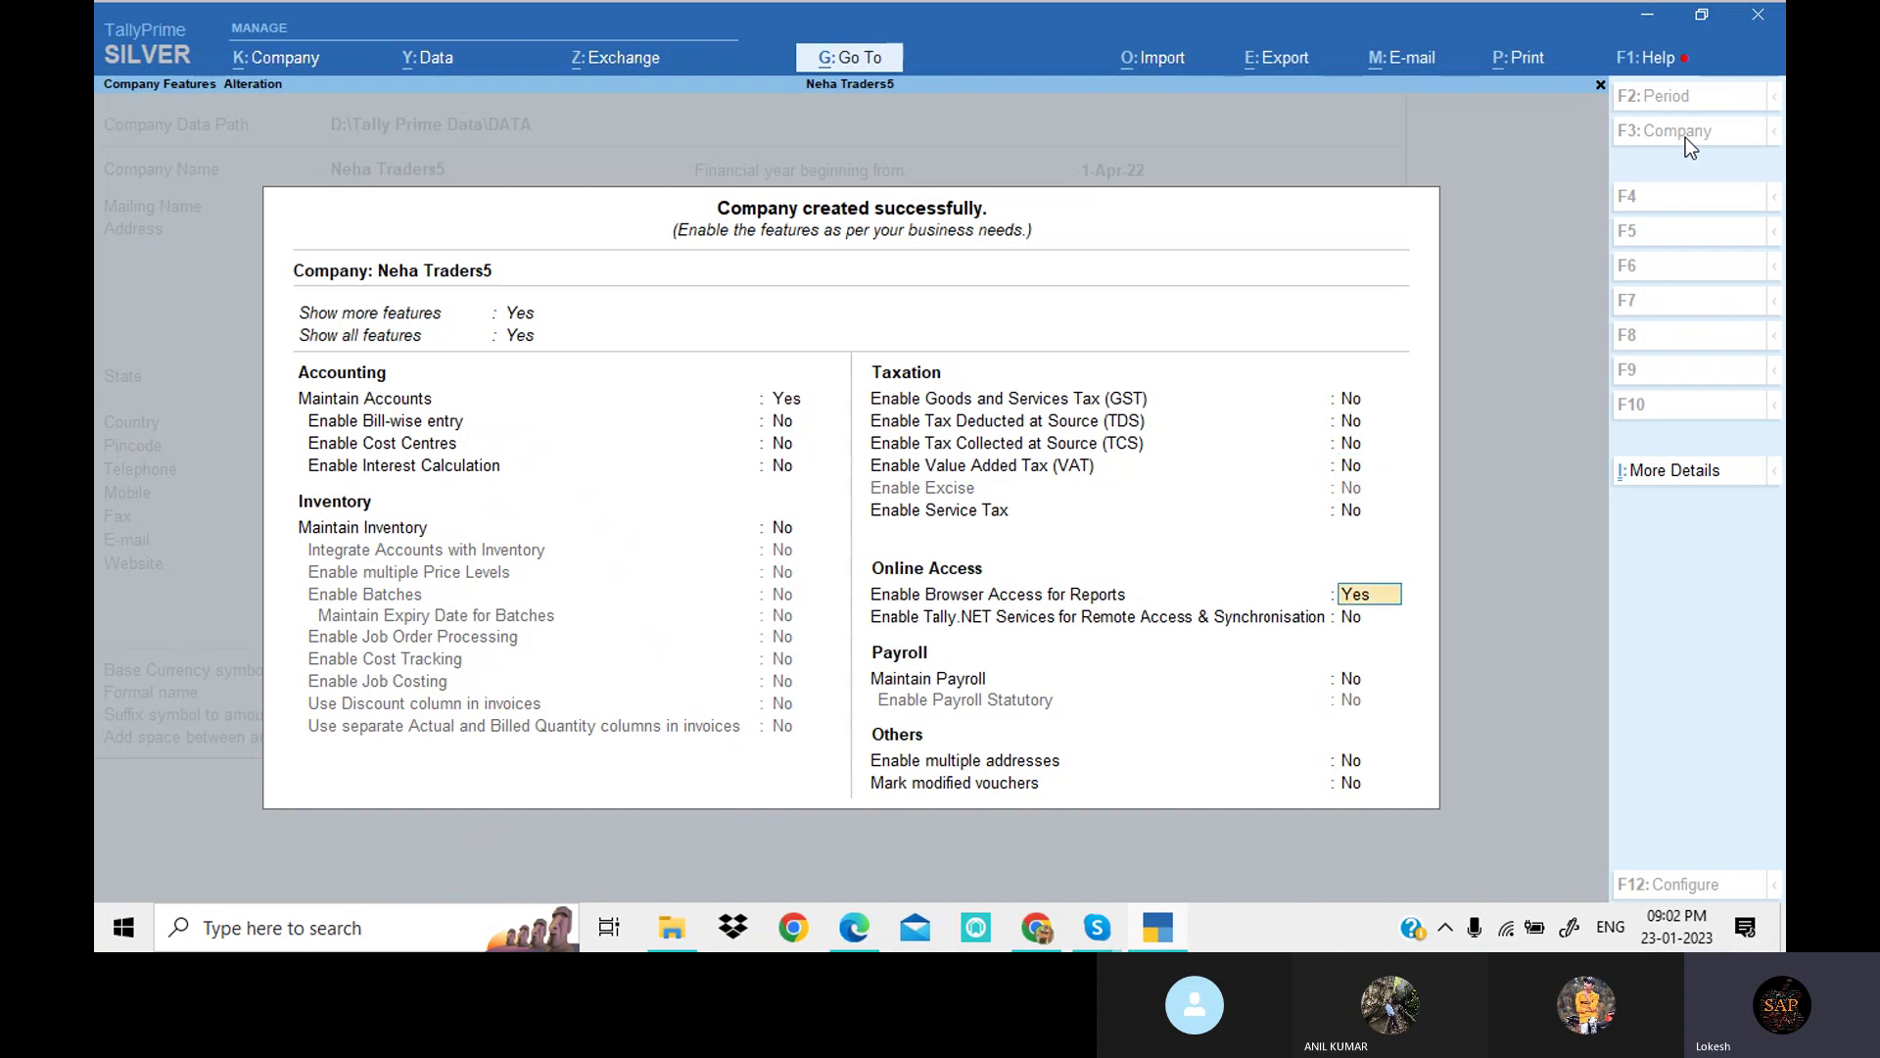
key("n")
key("Return")
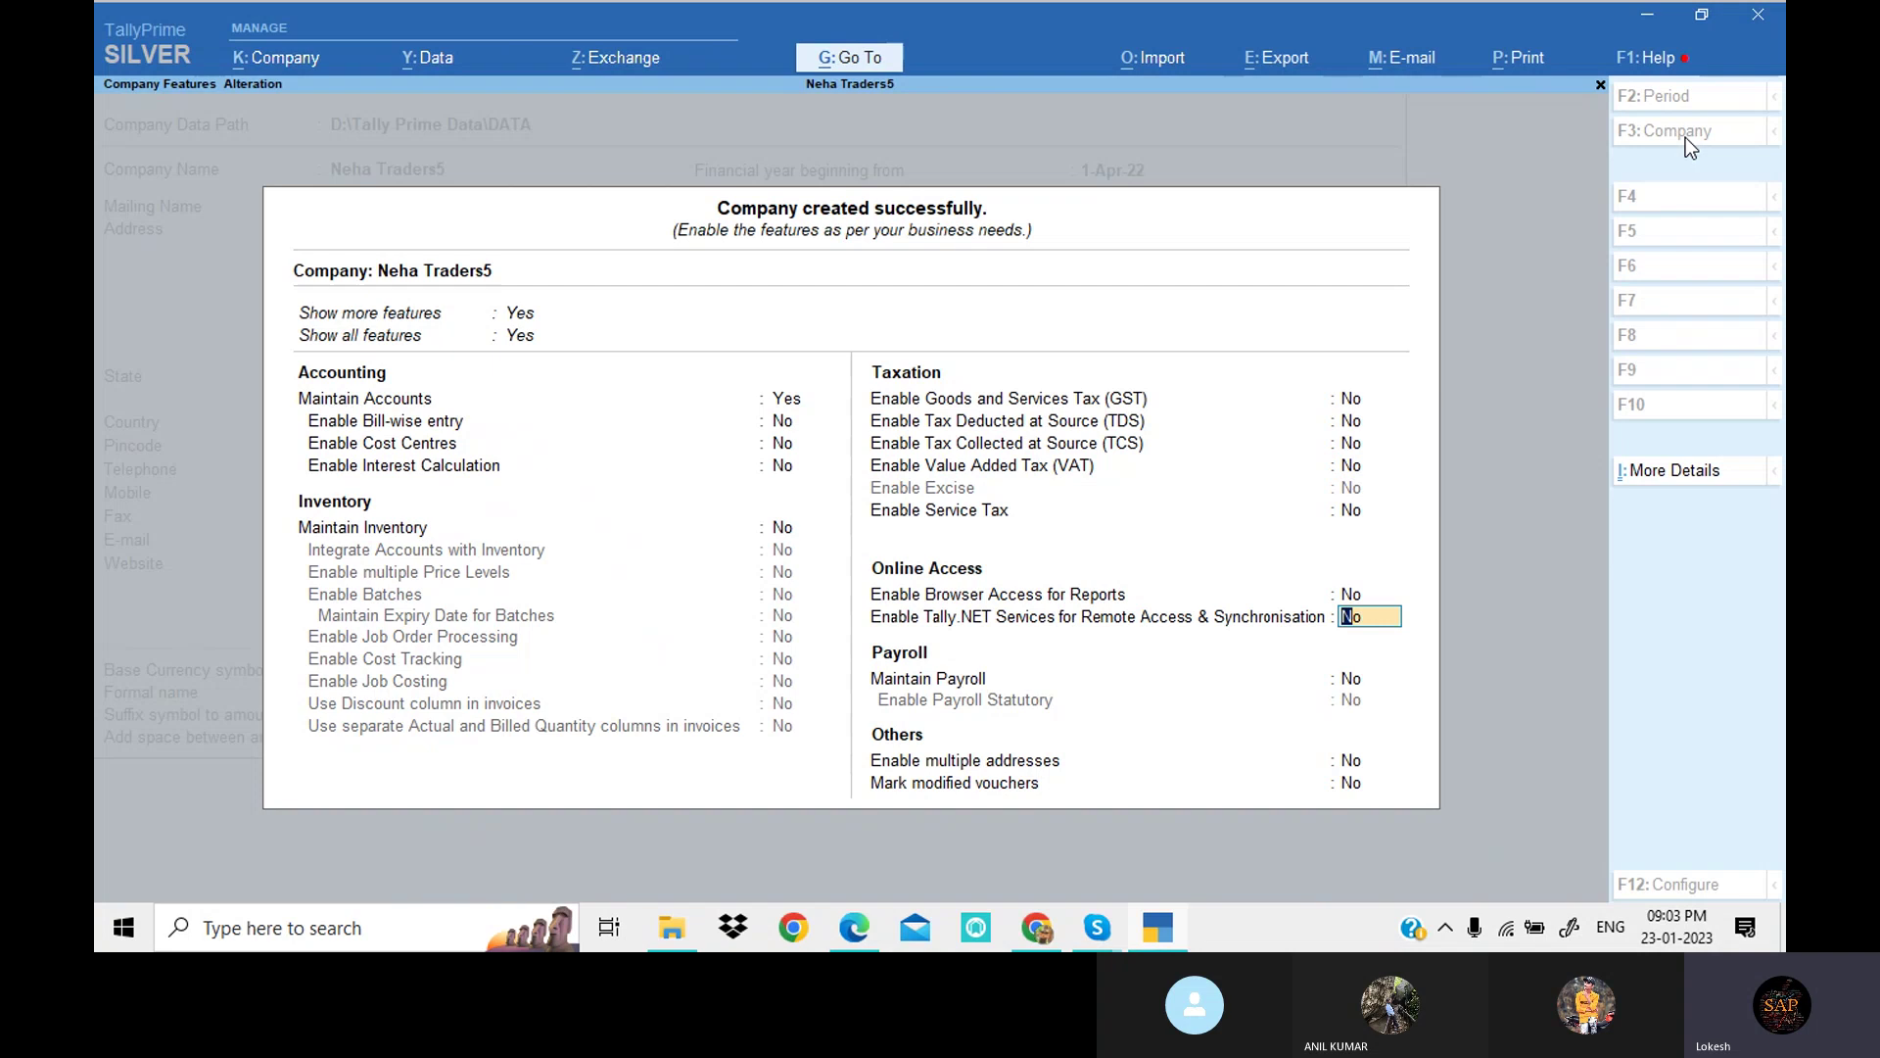
key("Return")
key("Return")
key("Return")
key("Return")
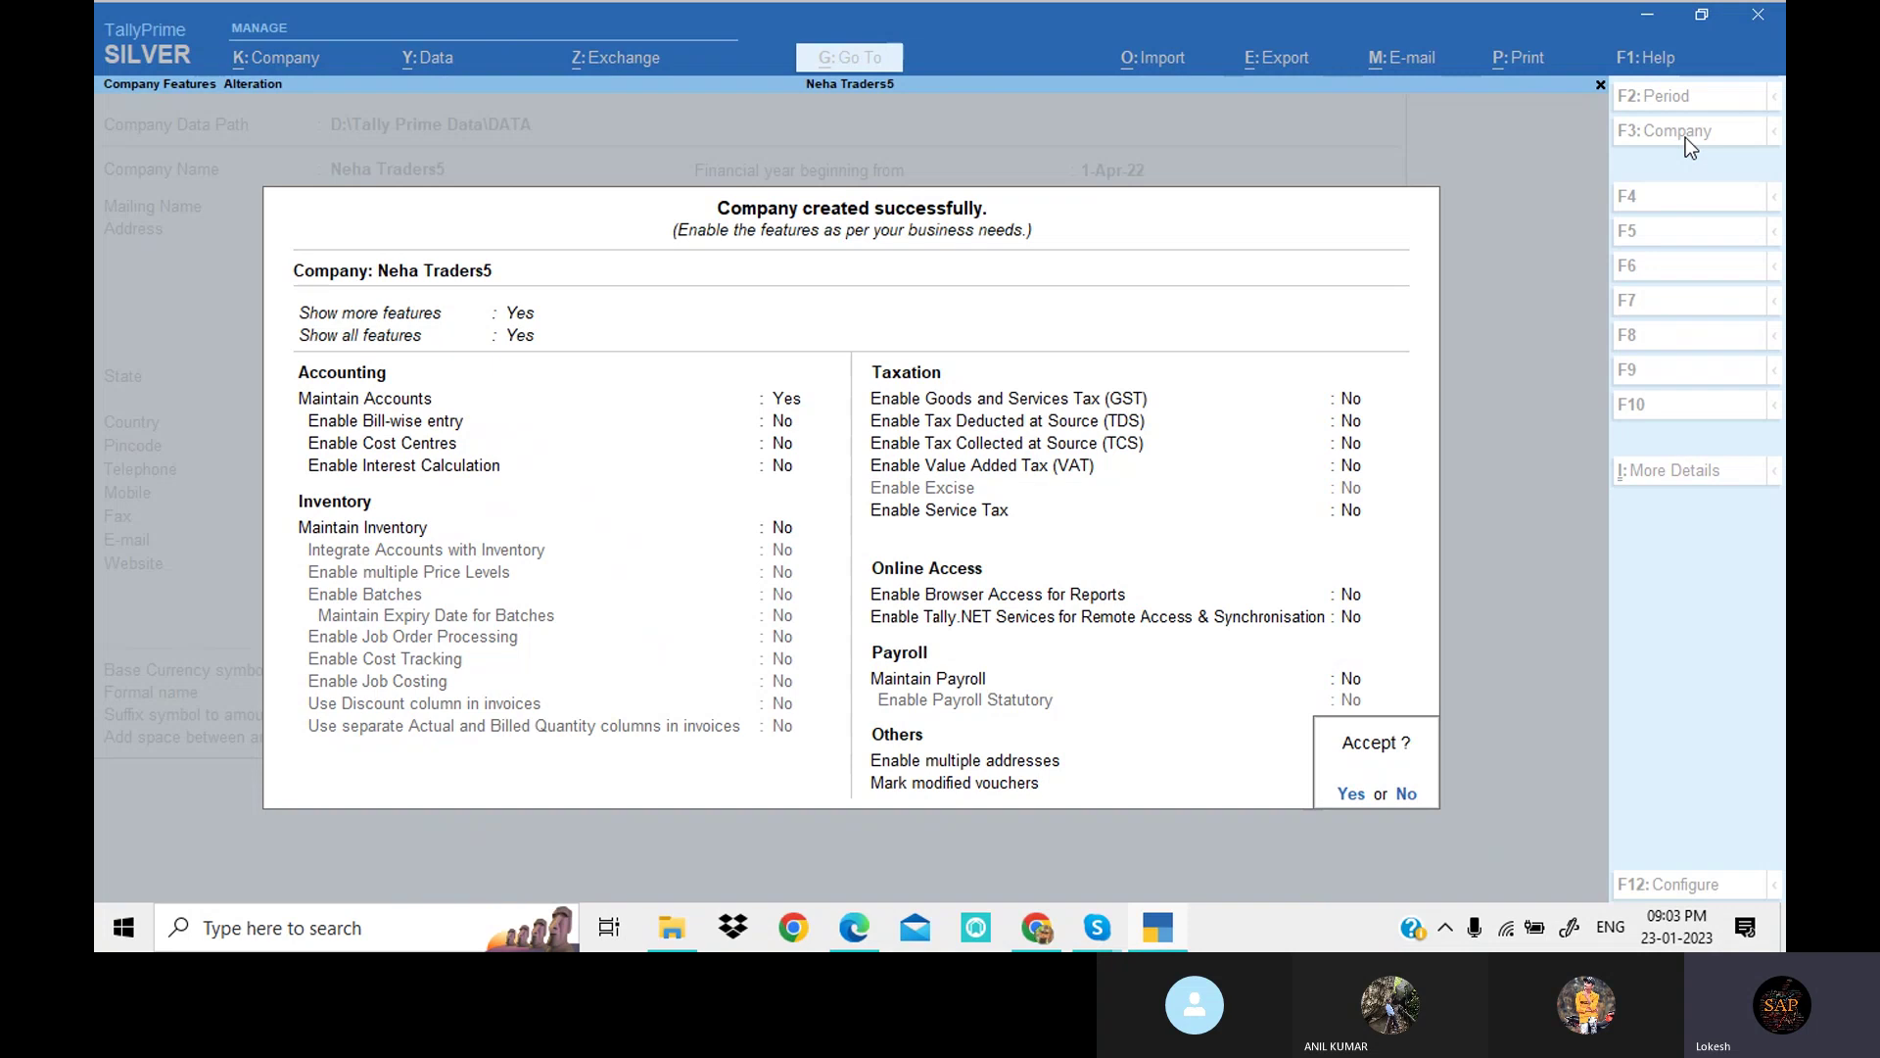
key("Return")
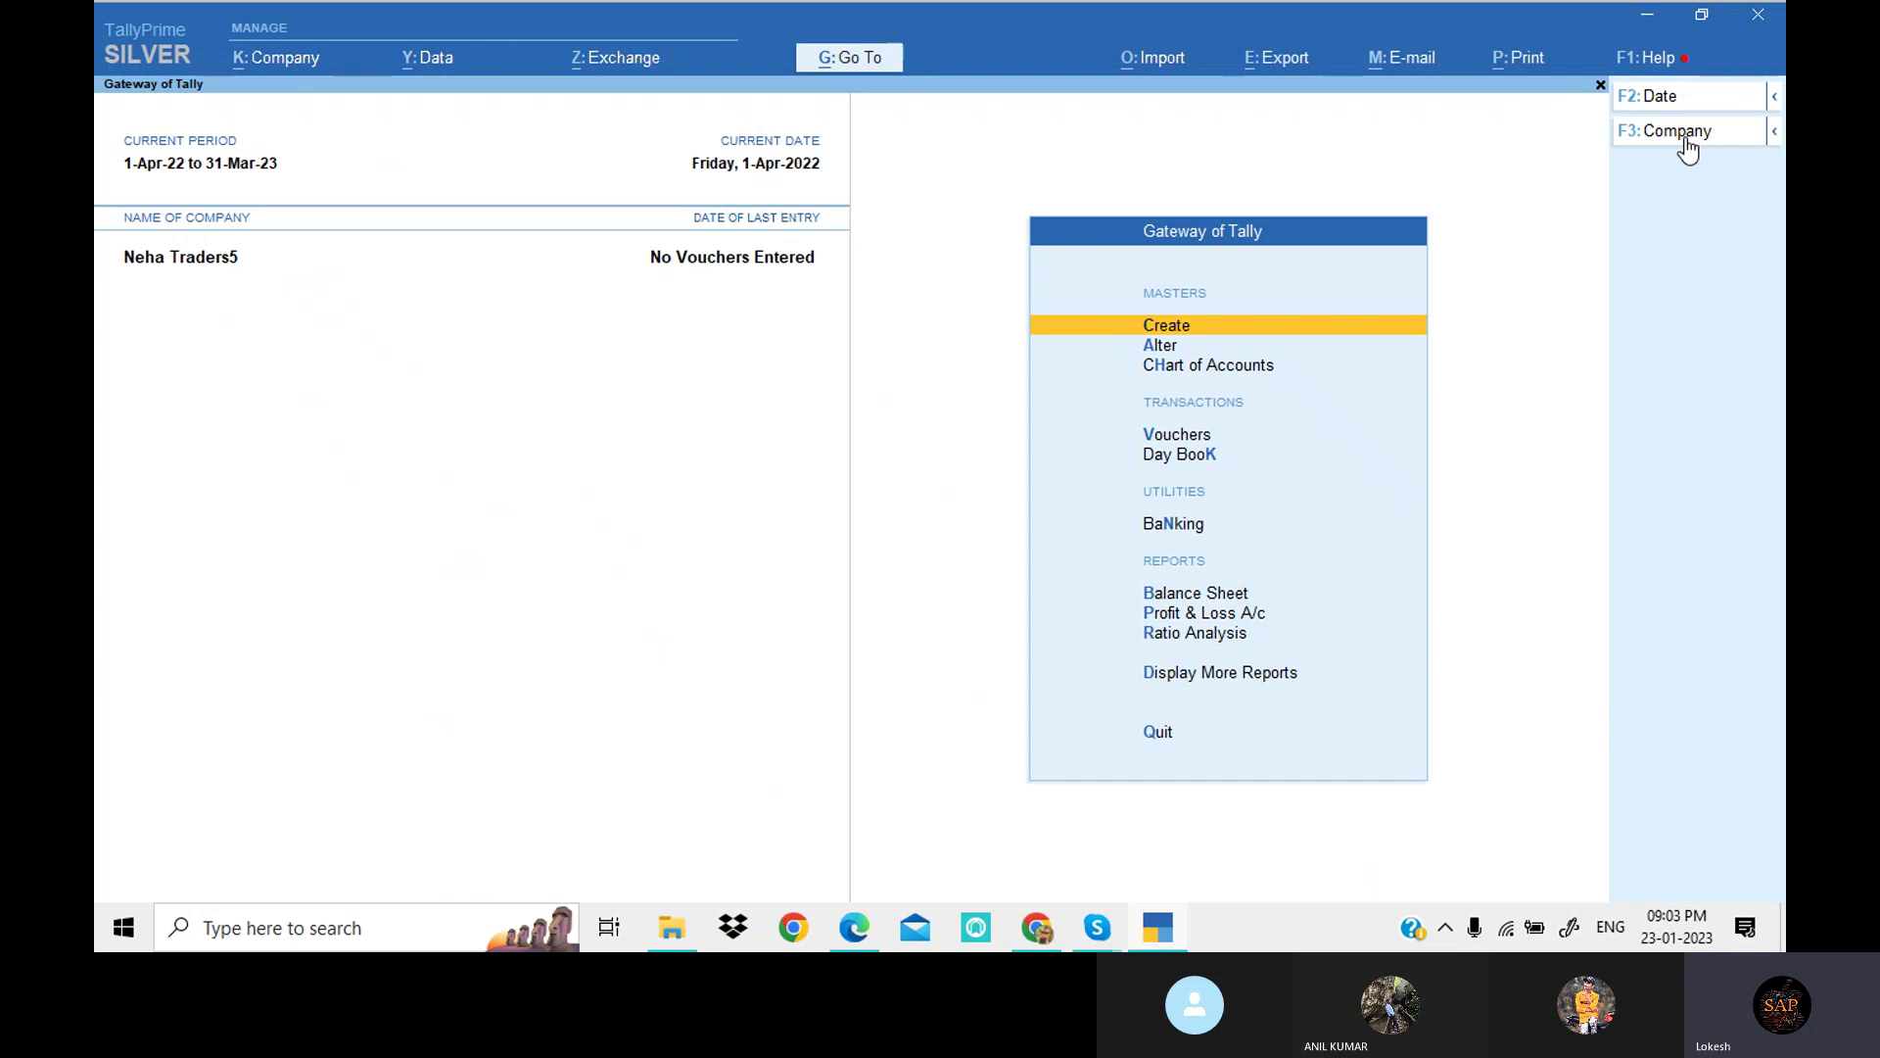
Step: Review the existing account groups and ledgers from the Alter menu
key("Down")
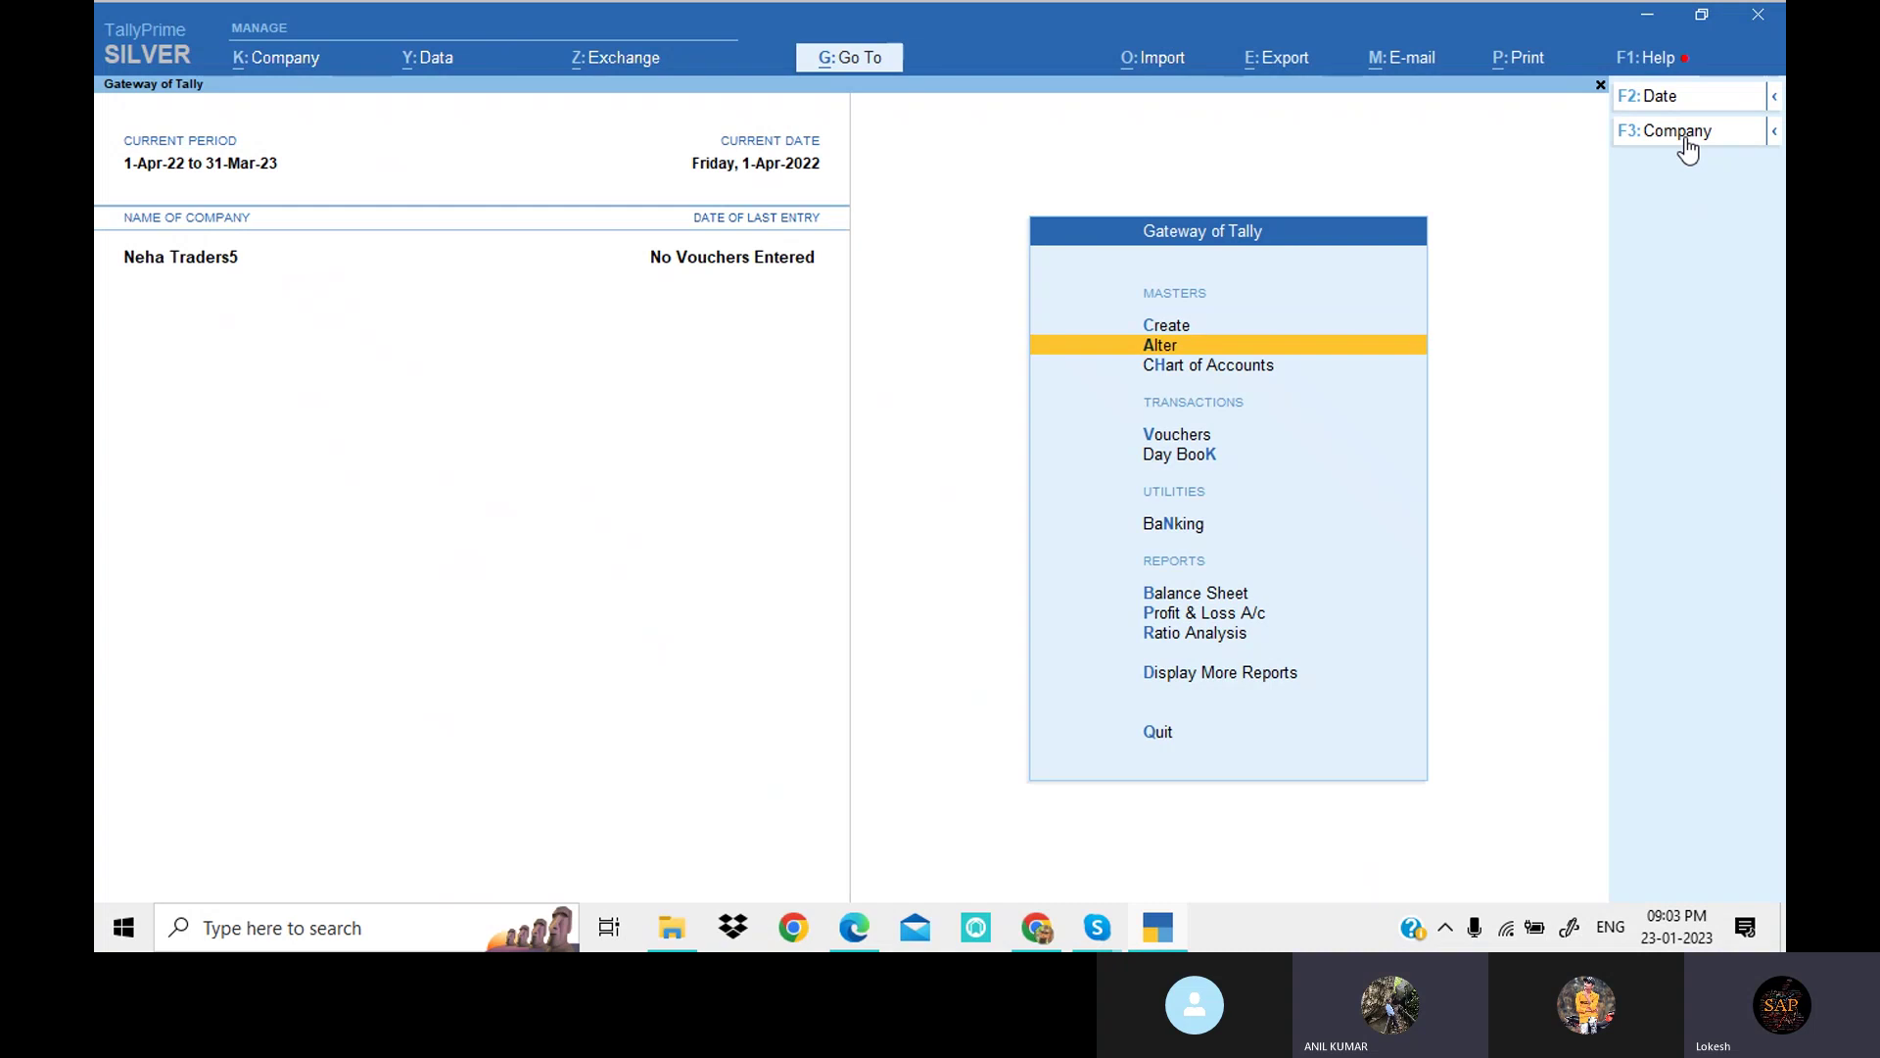
key("Return")
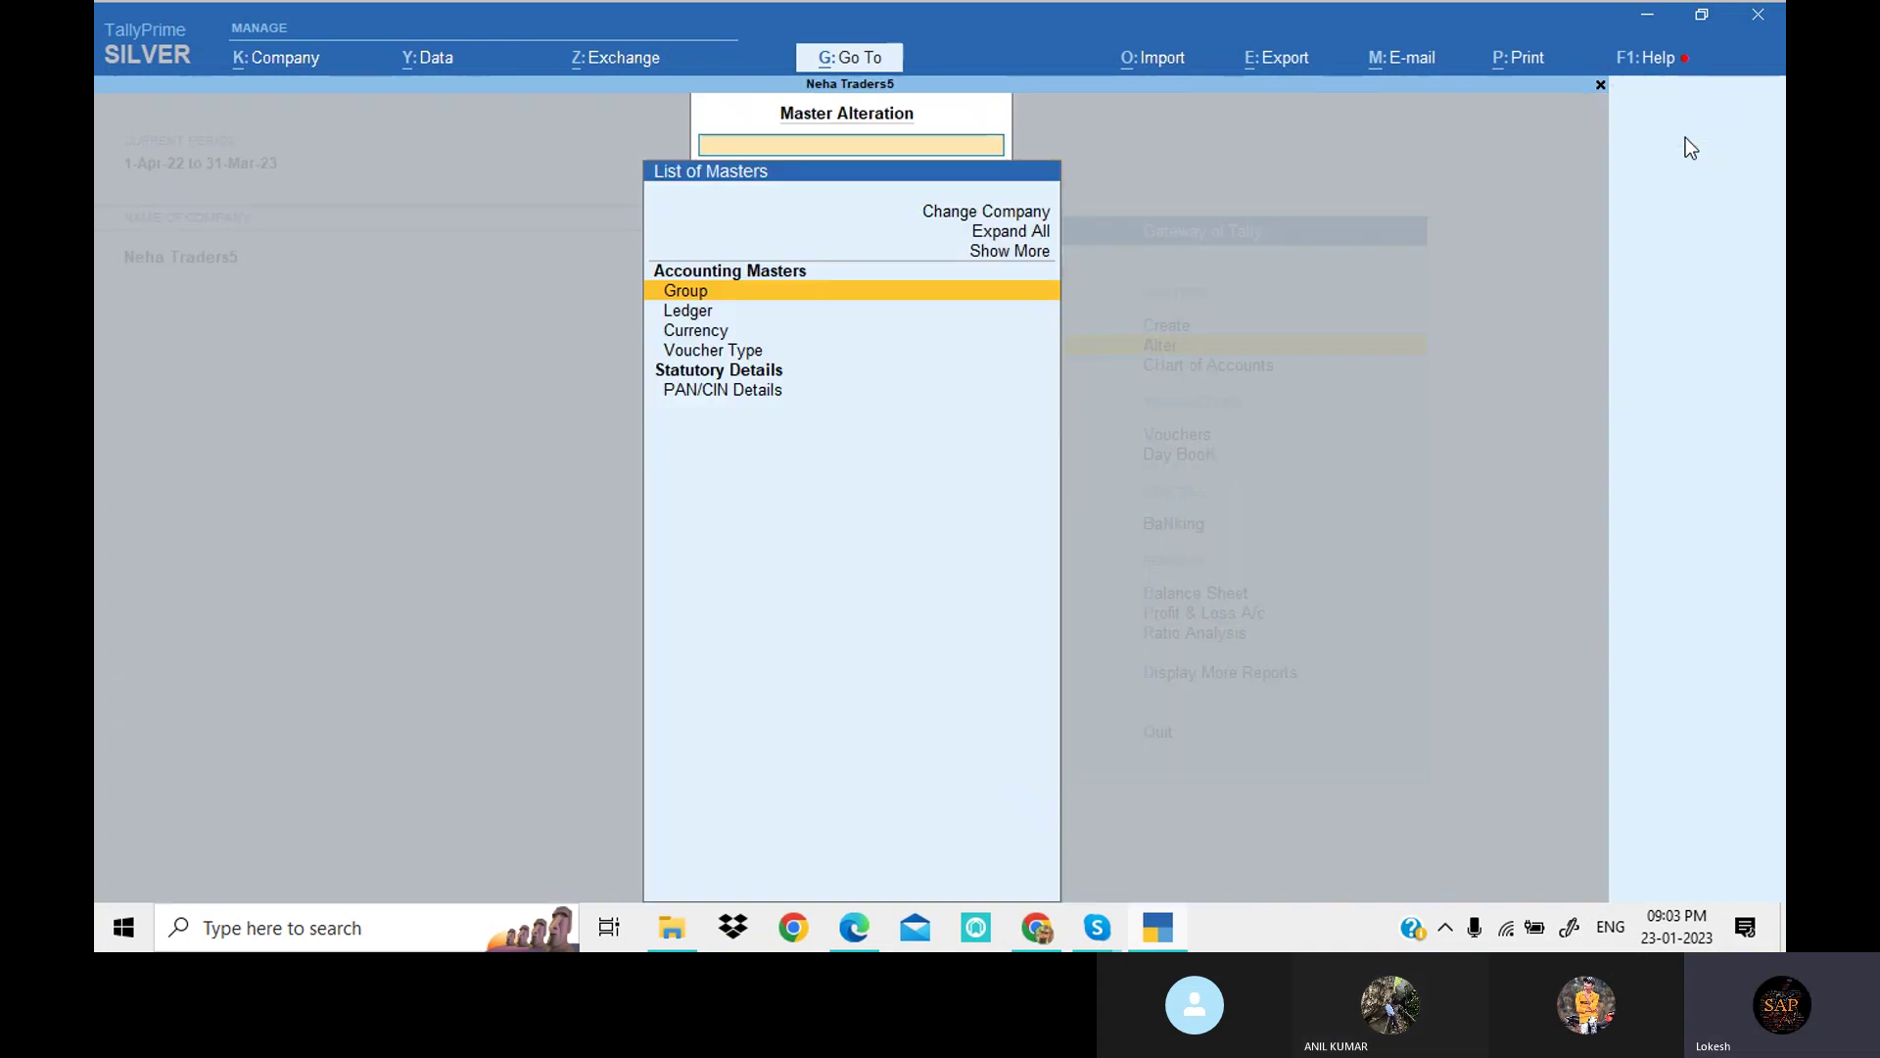
key("Return")
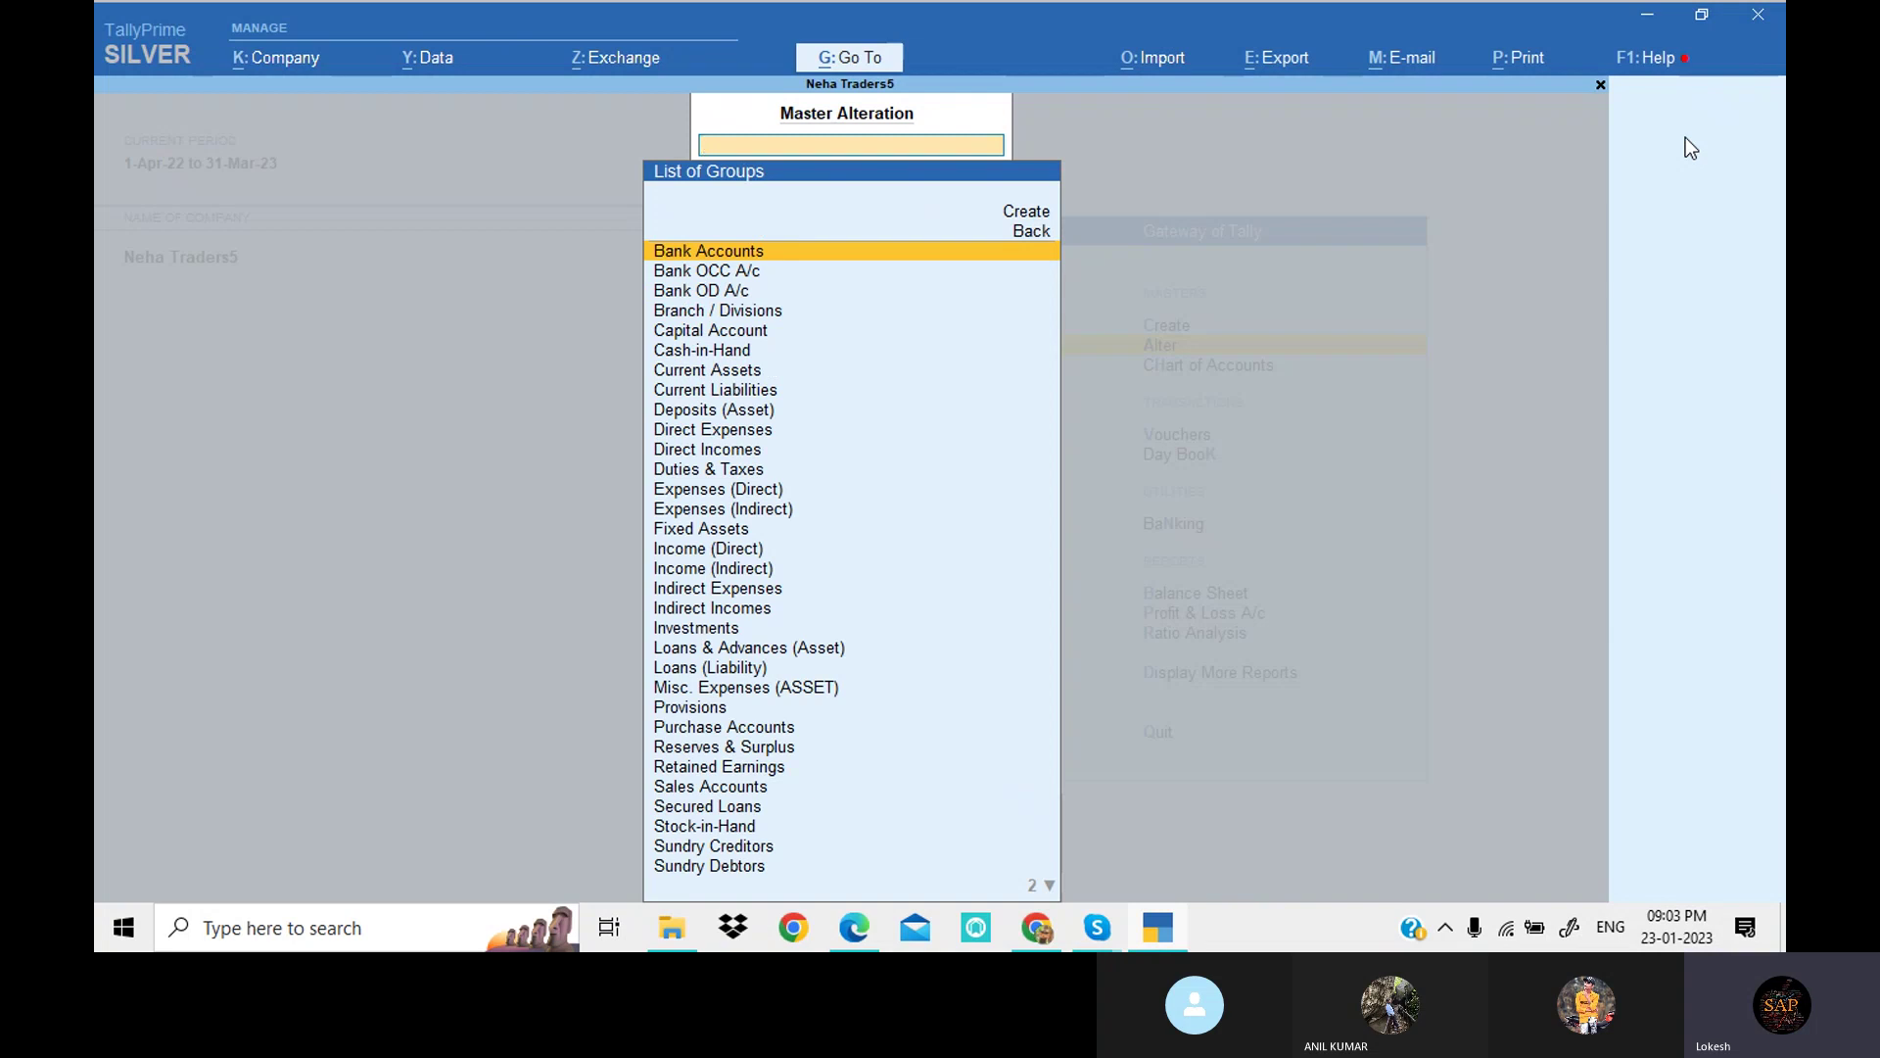
key("Escape")
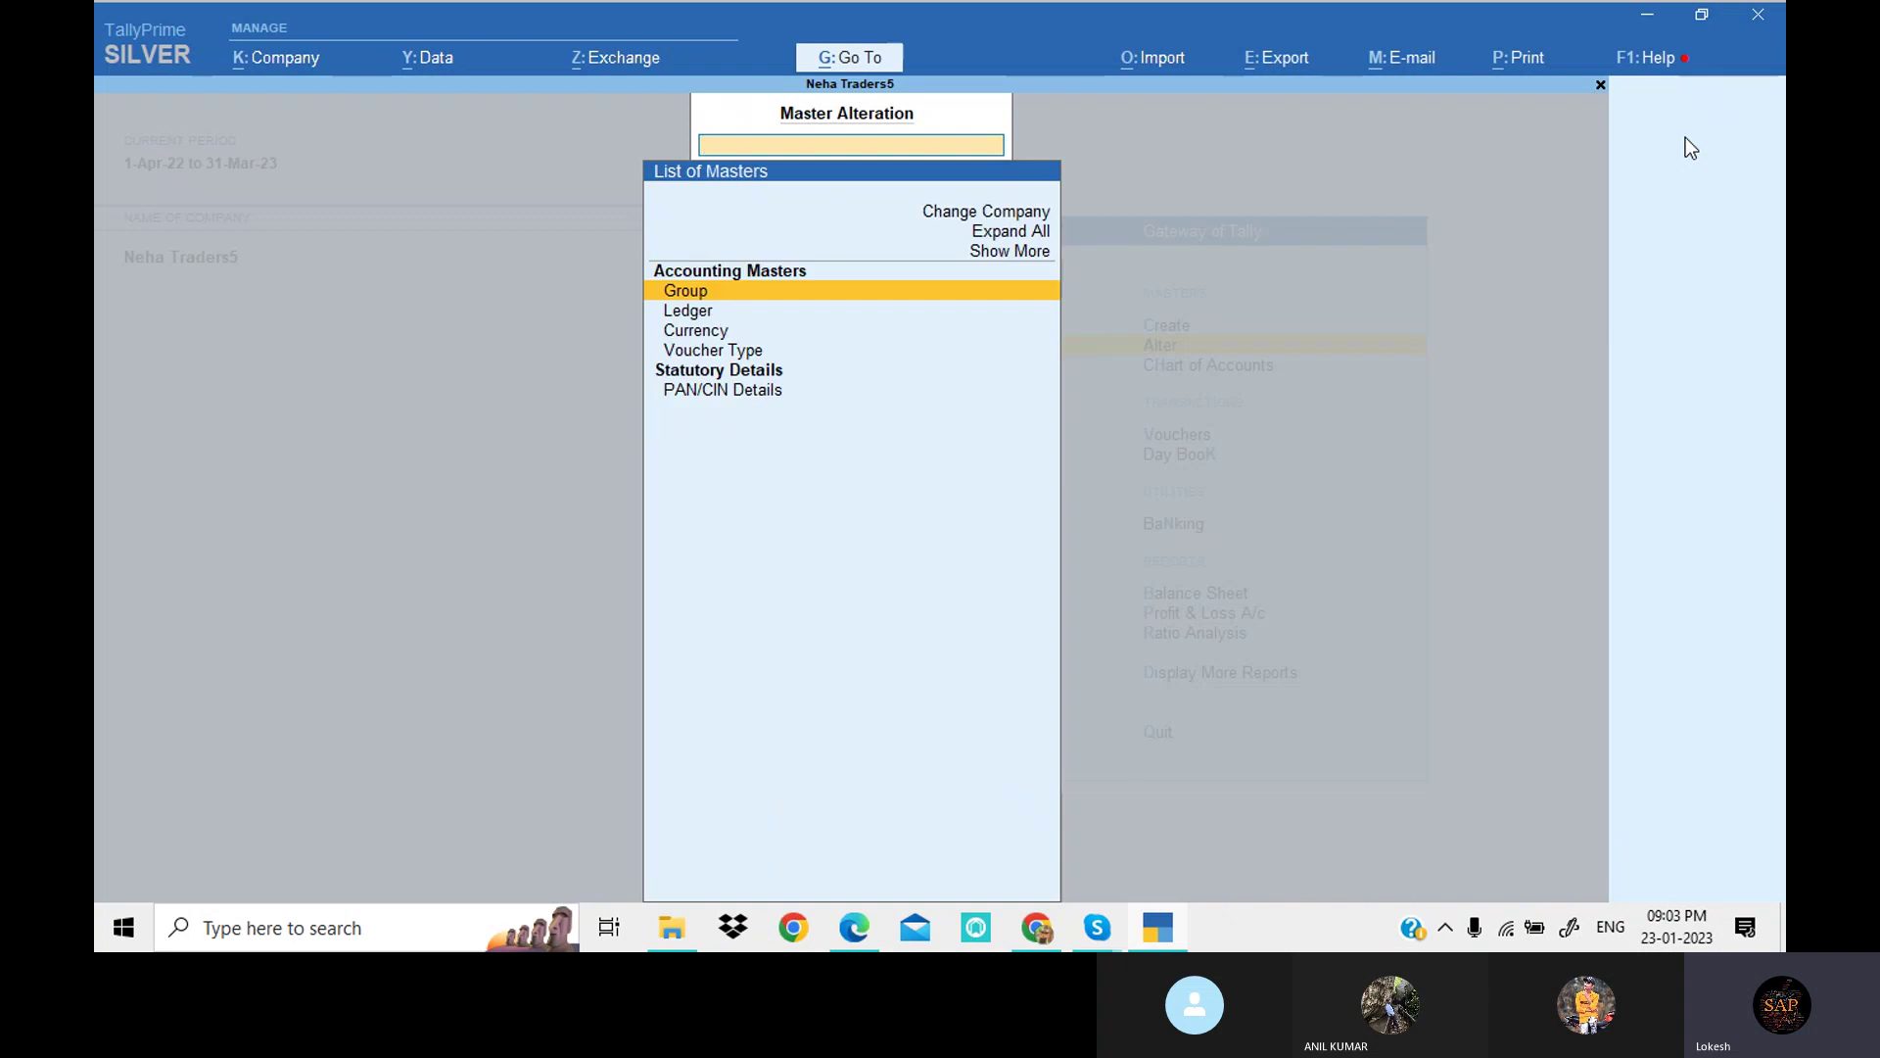
key("Down")
key("Return")
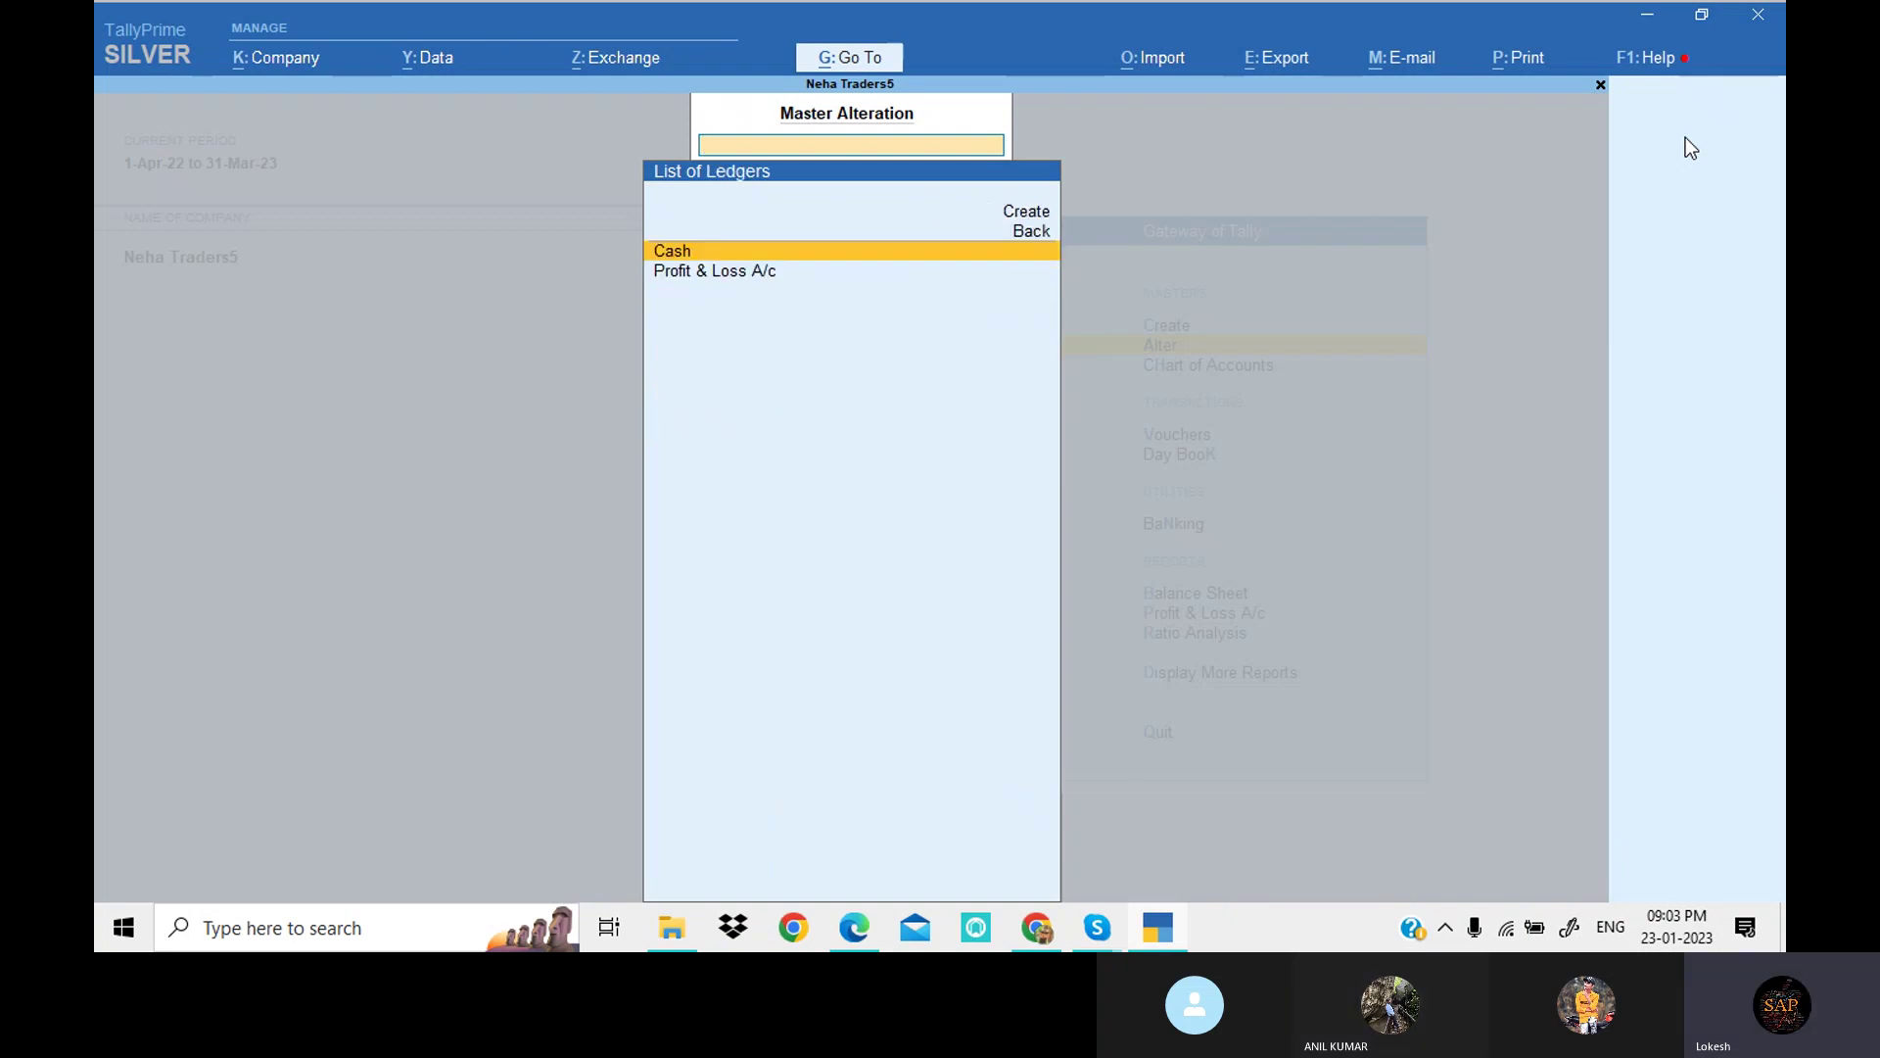
key("Escape")
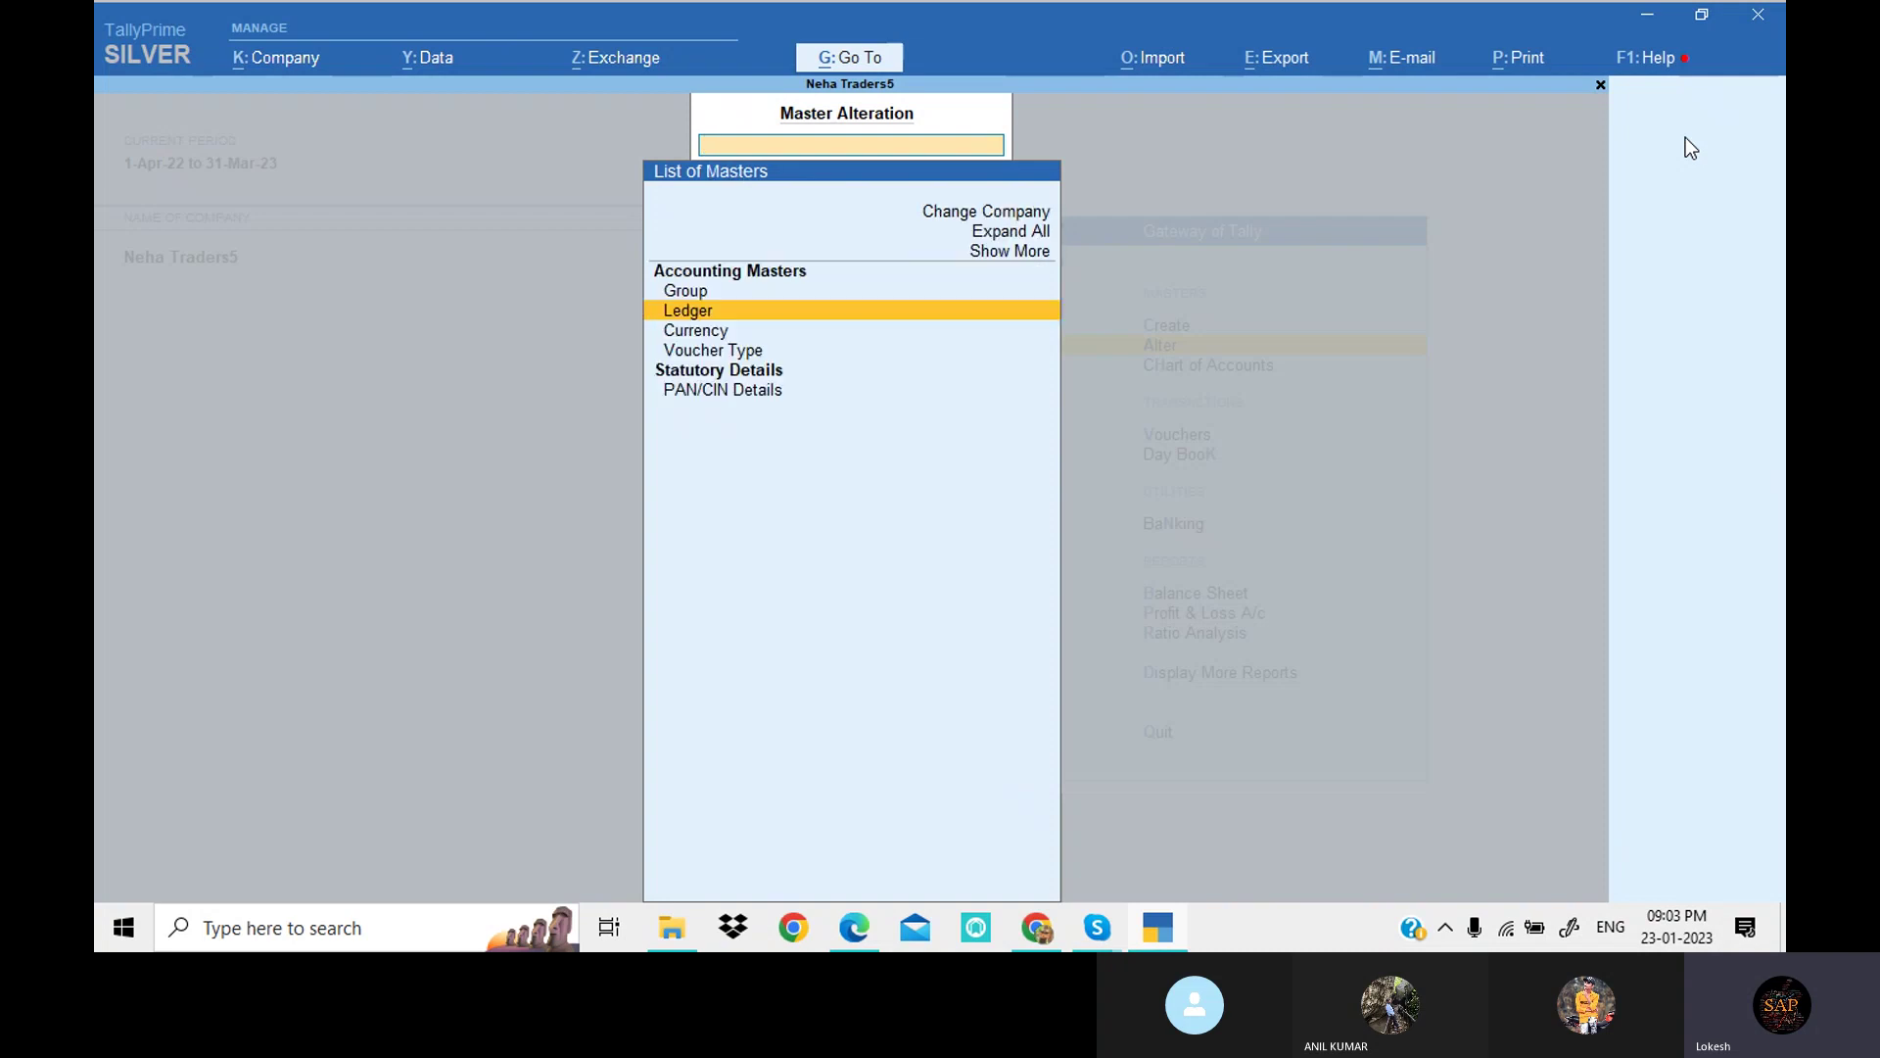
Step: List the voucher types including inactive ones, down to Memorandum
key("Down")
key("Down")
key("Return")
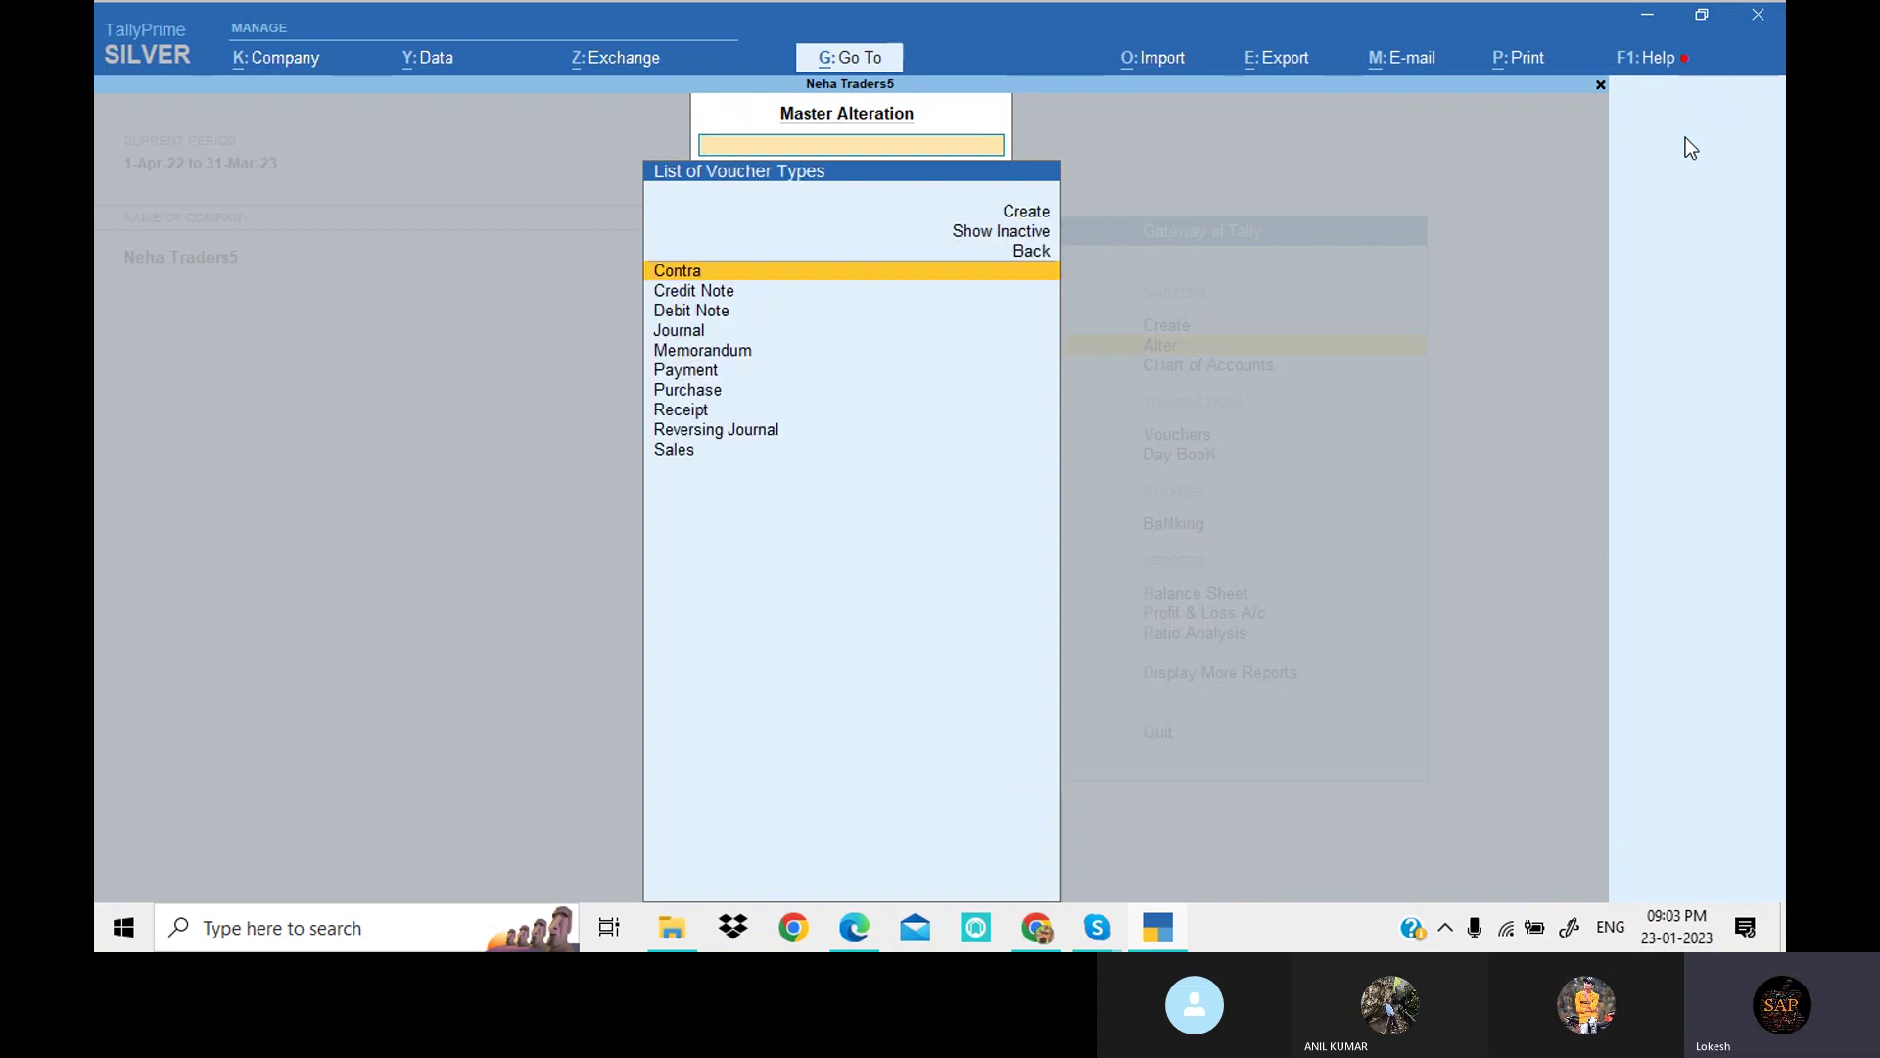
key("Up")
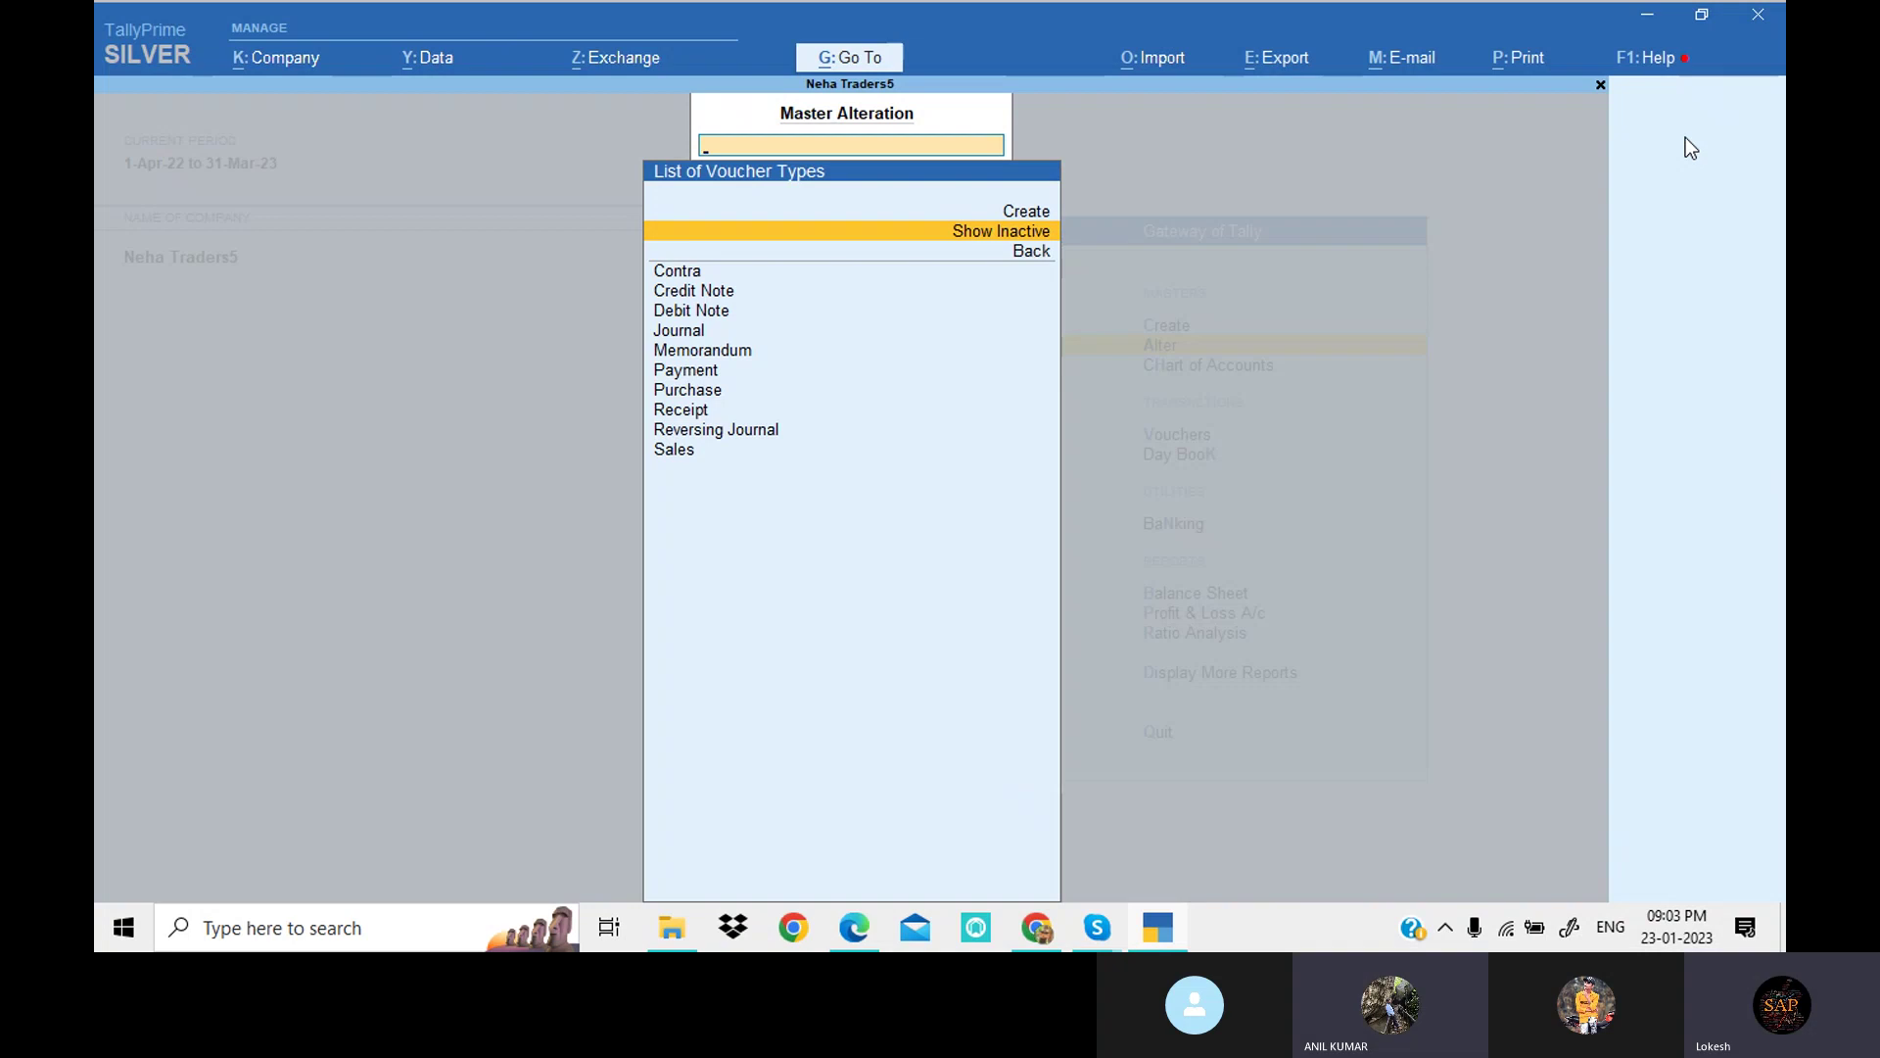
key("Return")
key("Down")
key("Down")
key("Down")
key("Down")
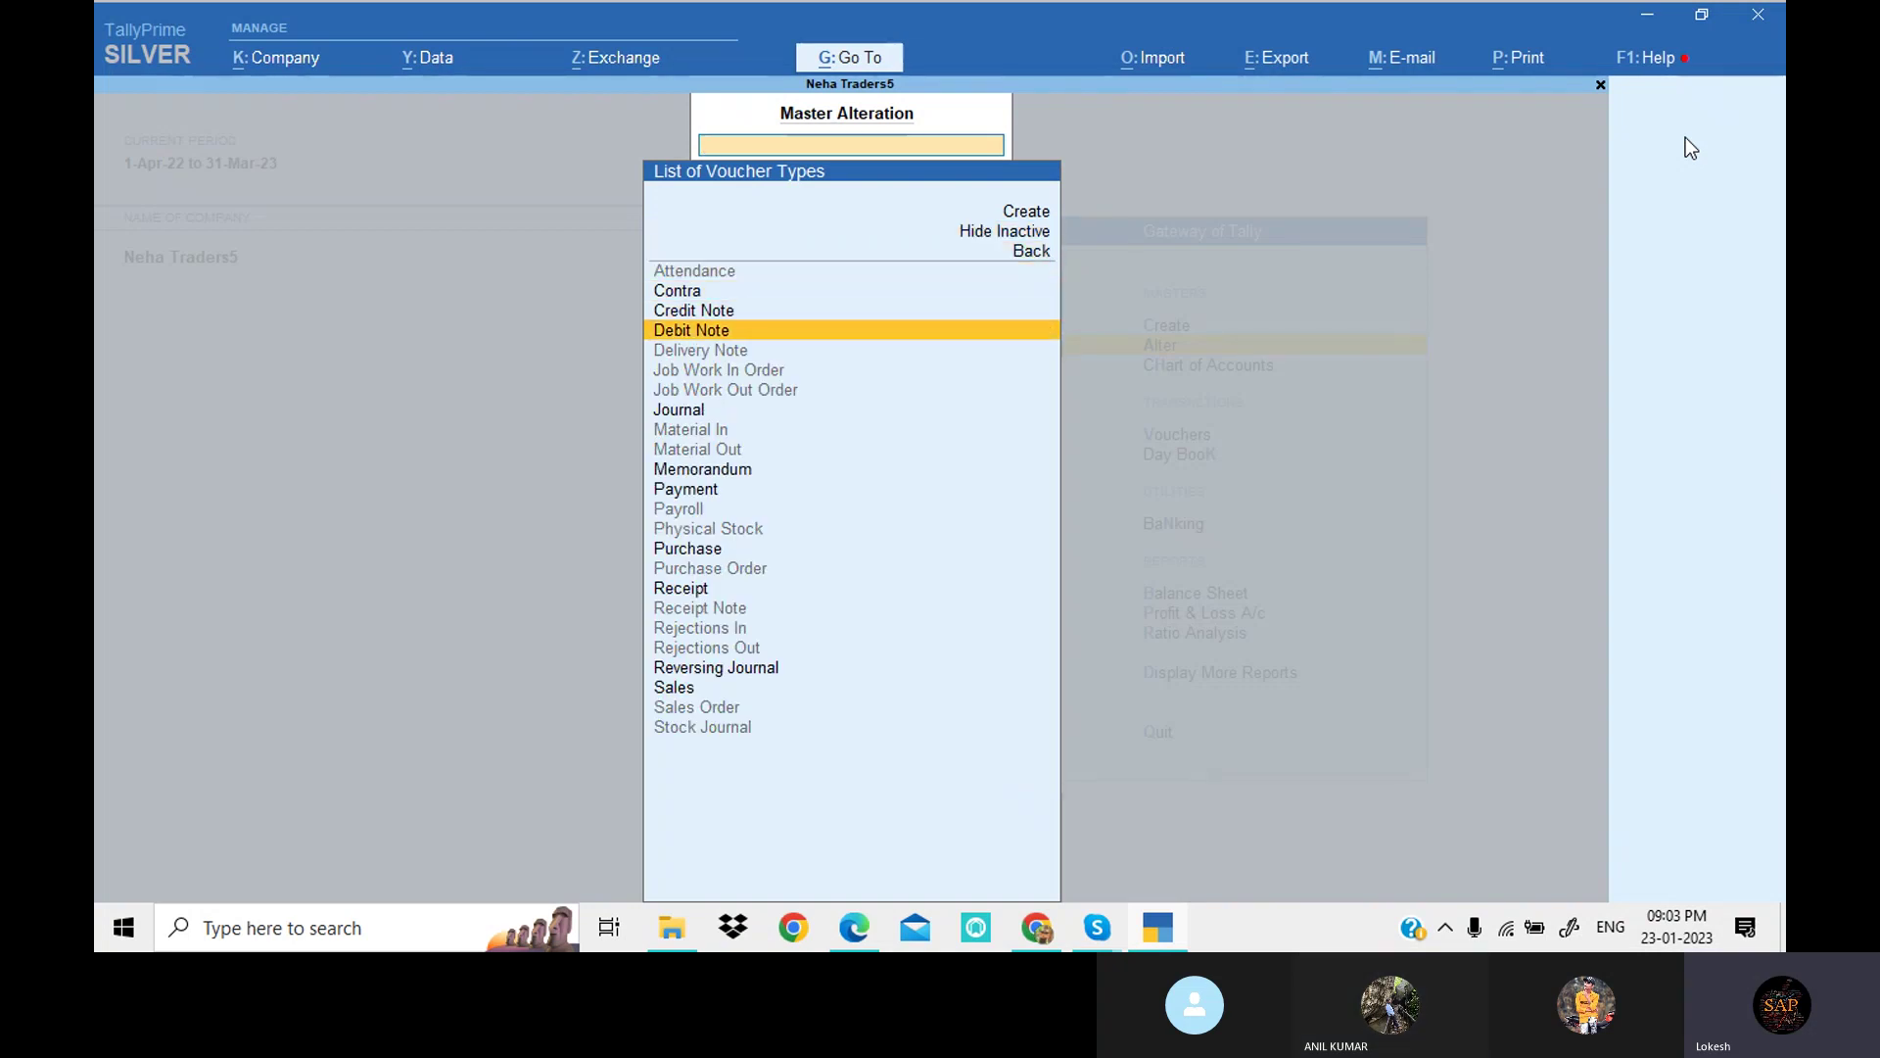
key("Down")
key("Down")
key("Down")
key("Down")
key("Down")
key("Down")
key("Down")
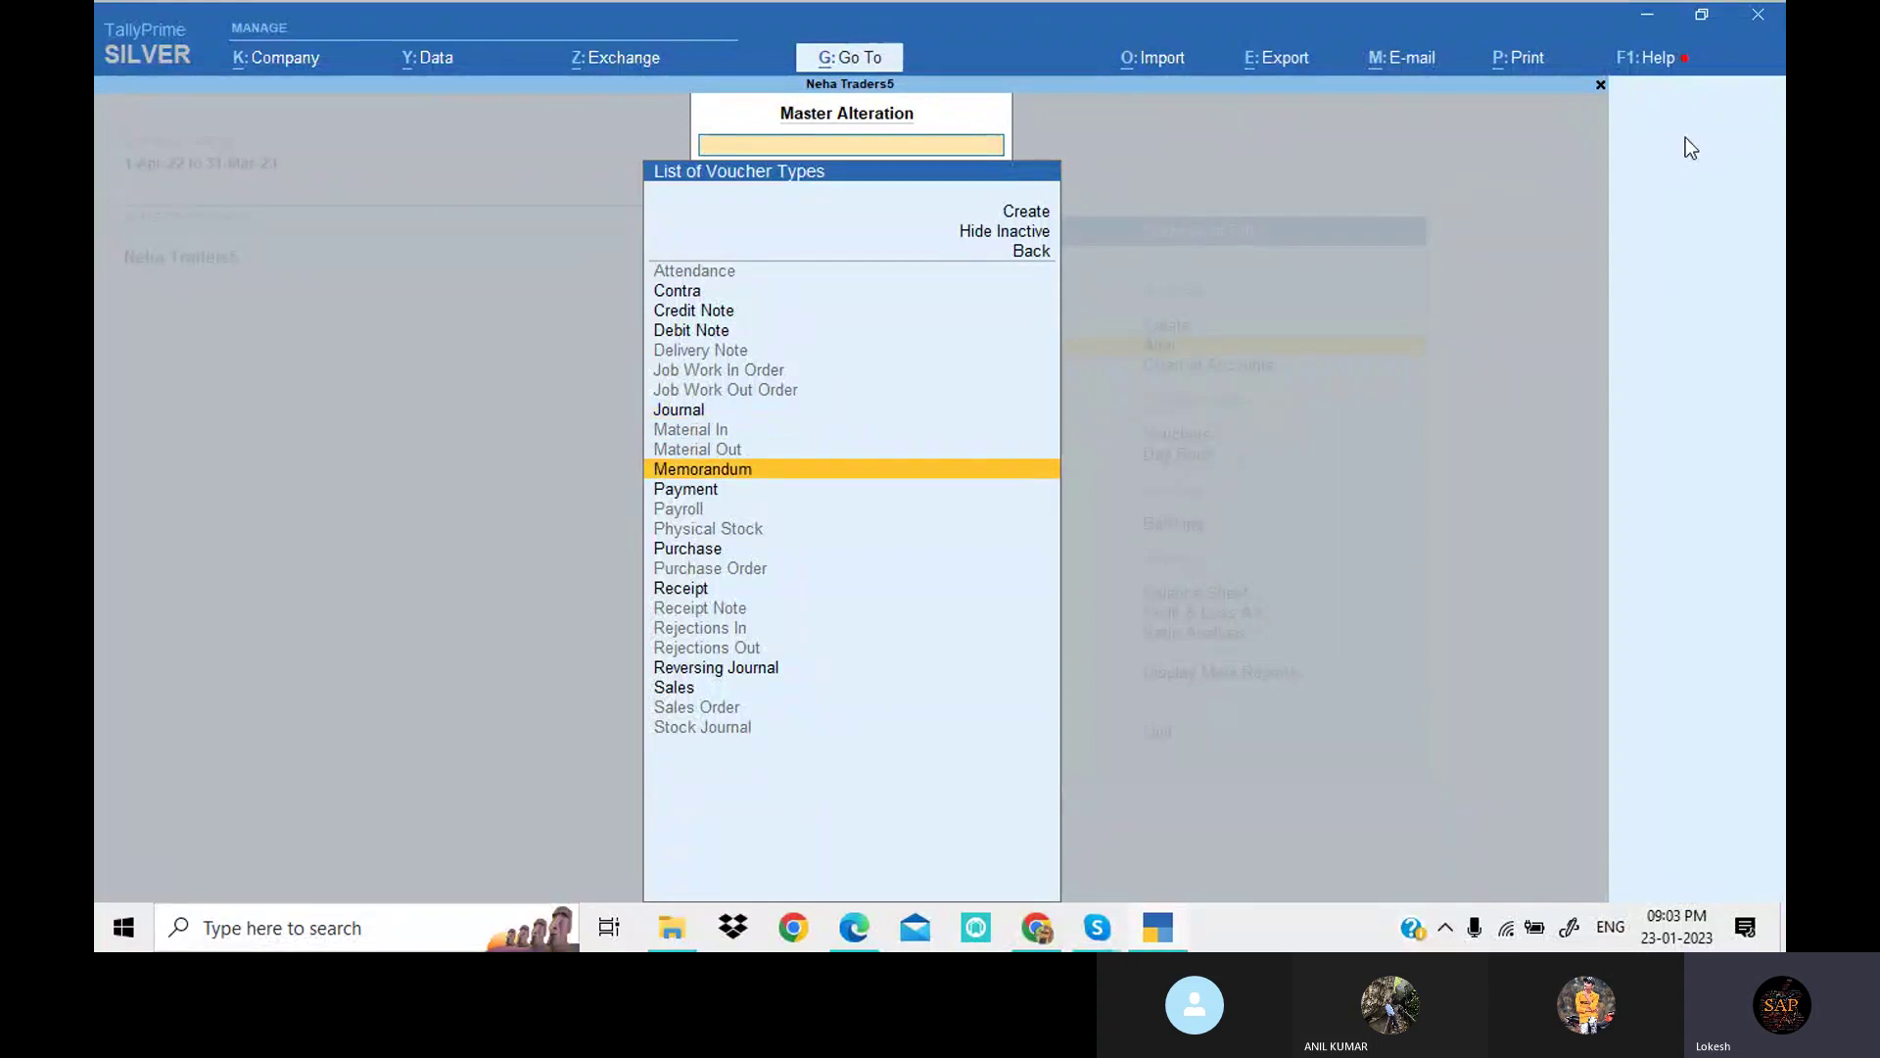
key("Down")
key("Down")
key("Down")
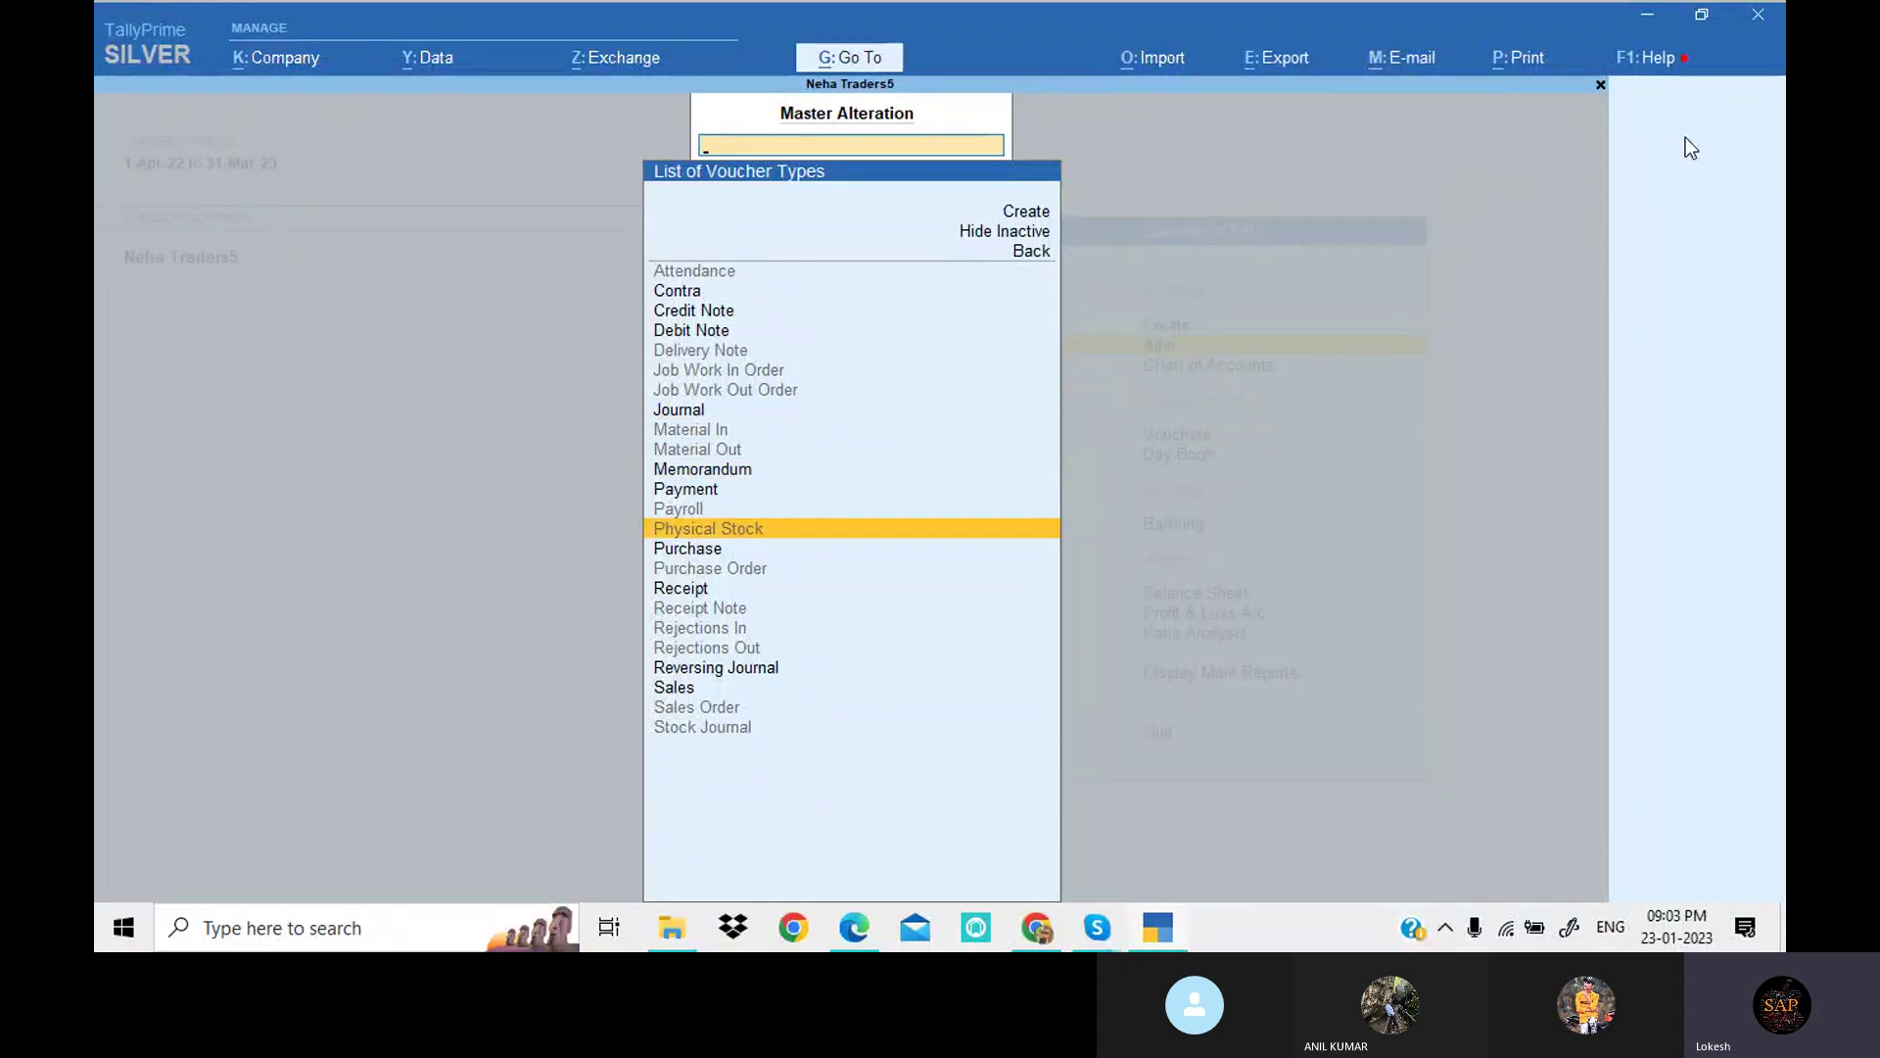
Step: Return to the Gateway and open the Create list of masters
key("Escape")
key("Escape")
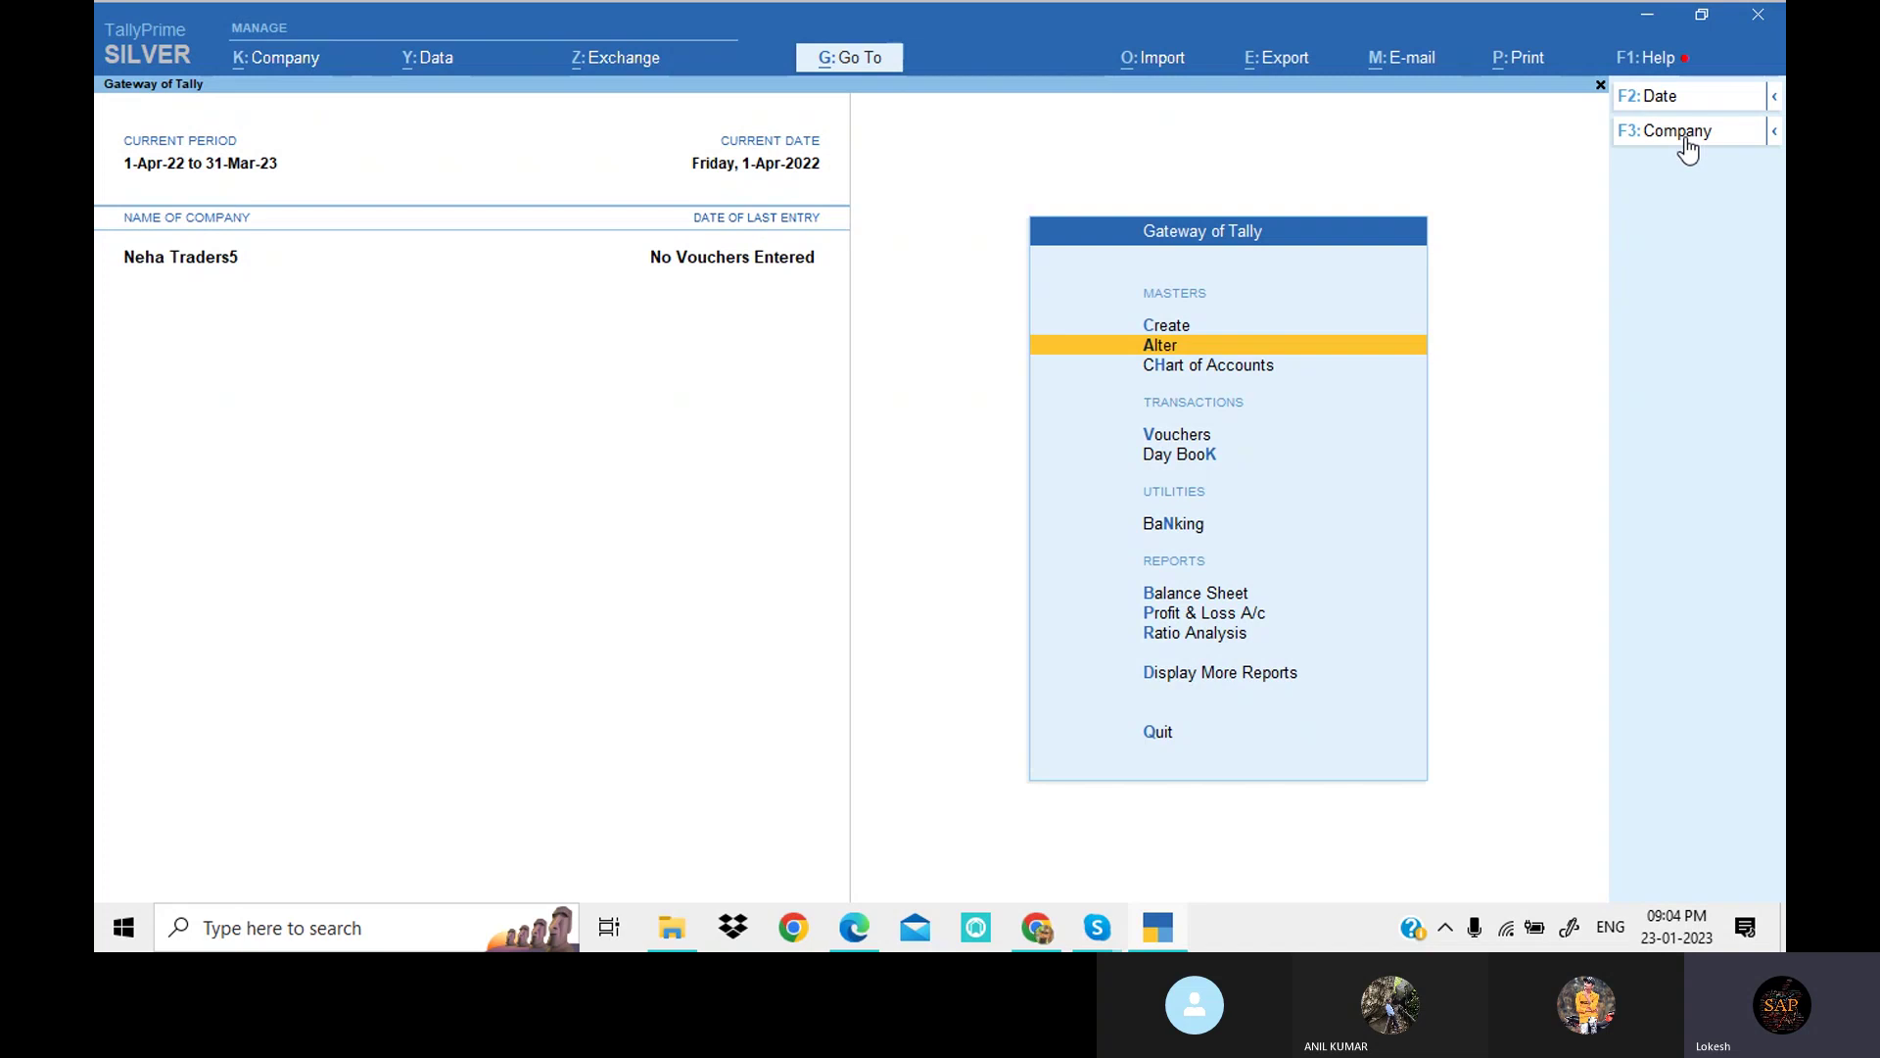
key("Up")
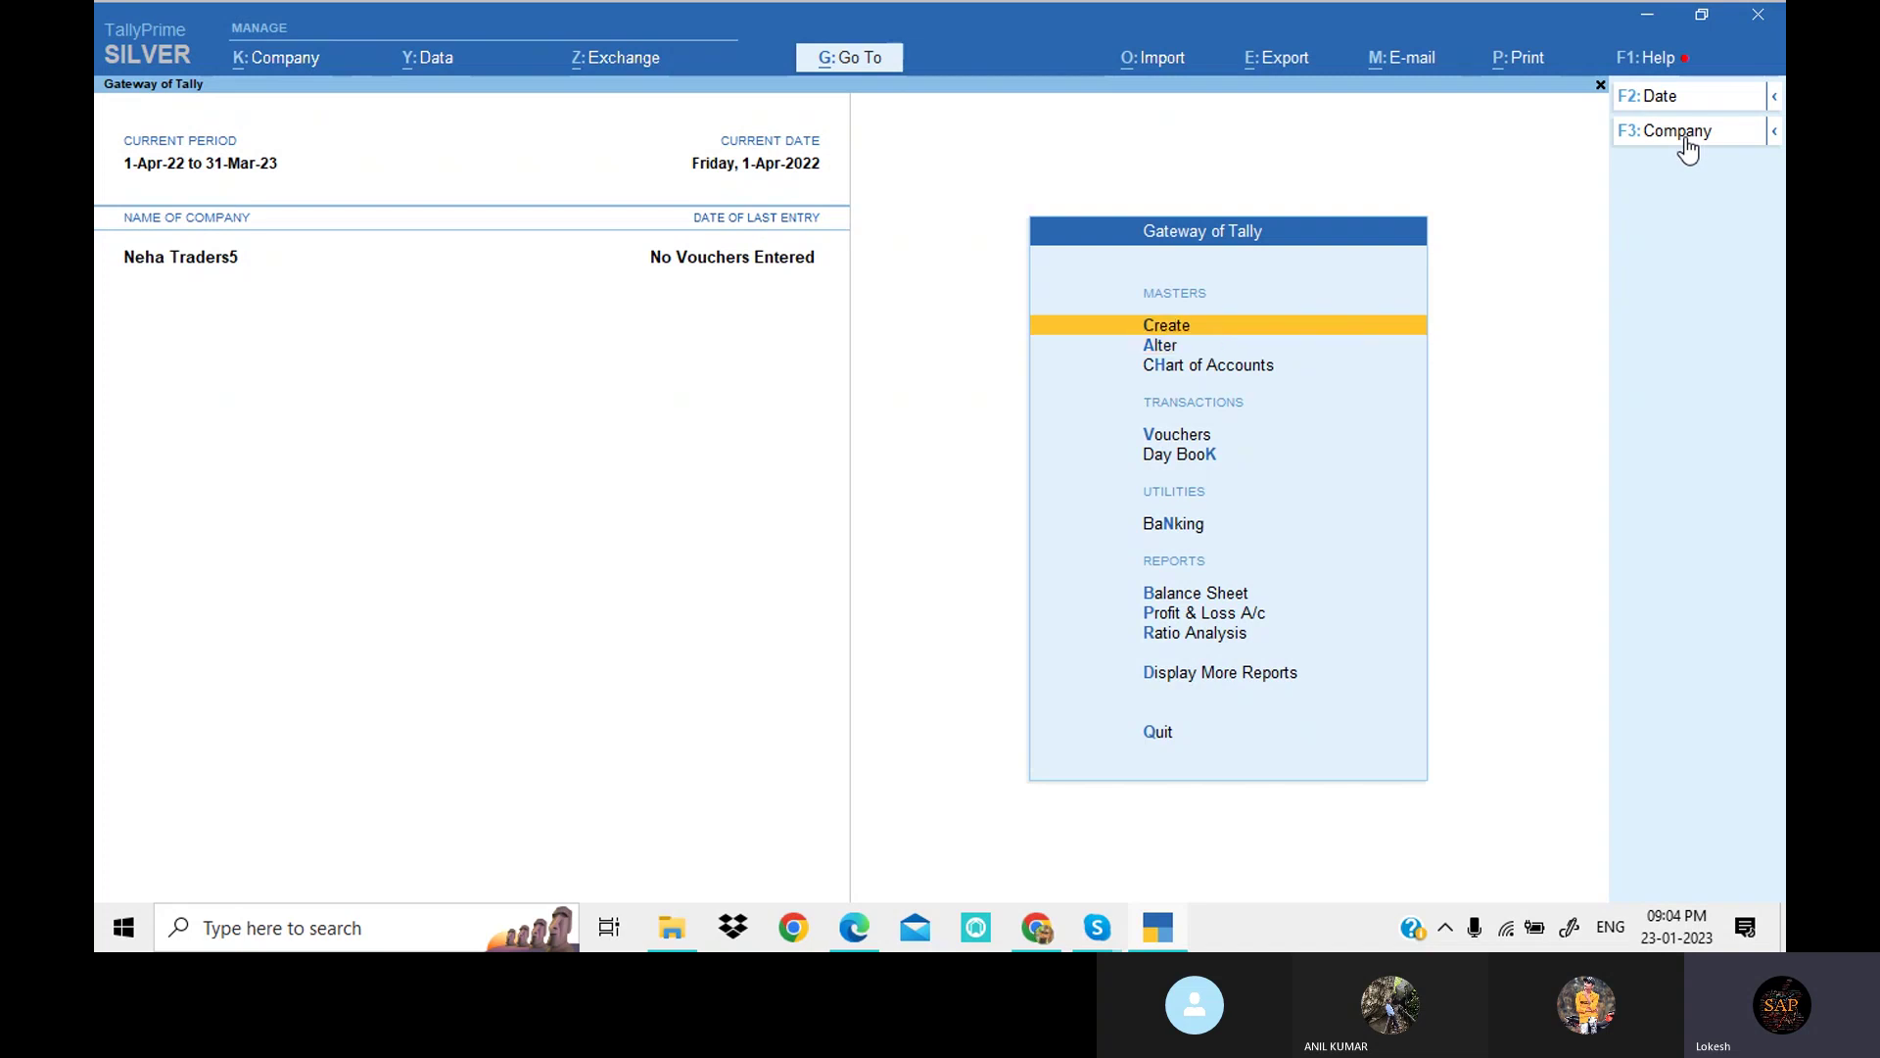
key("Return")
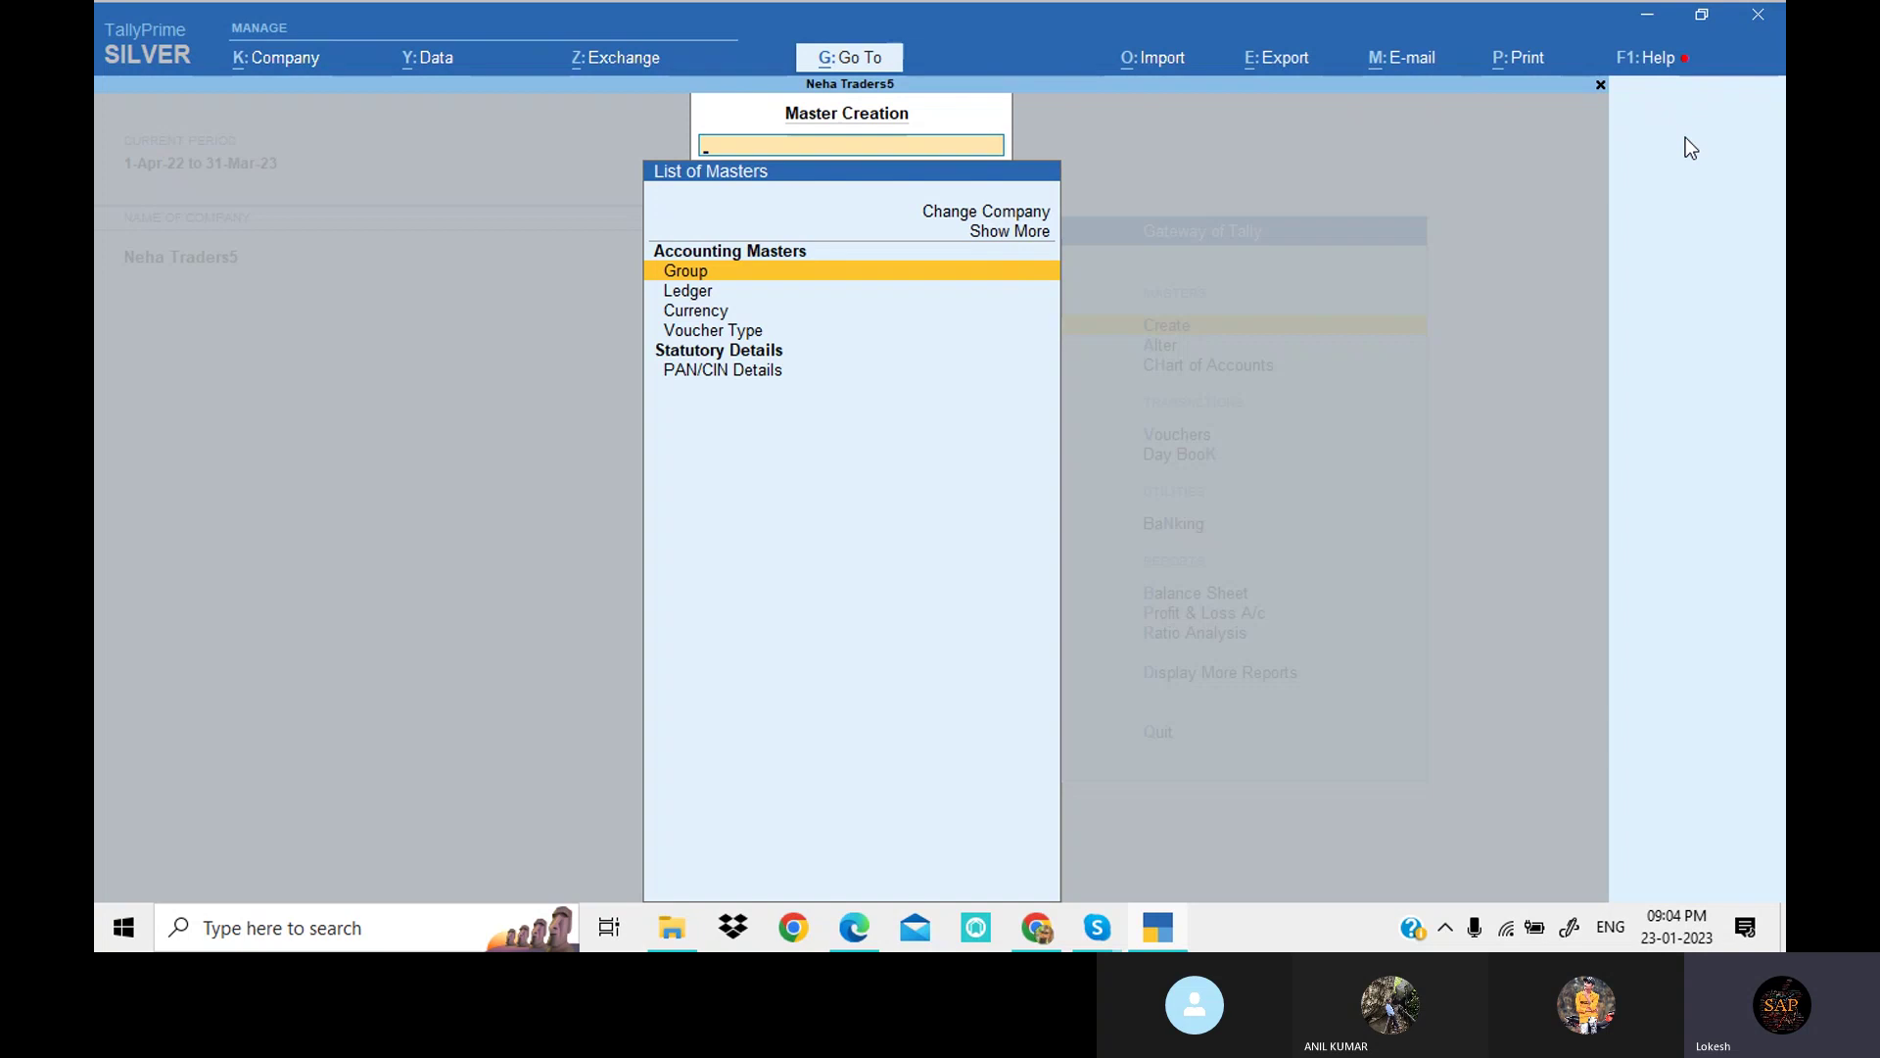
key("Down")
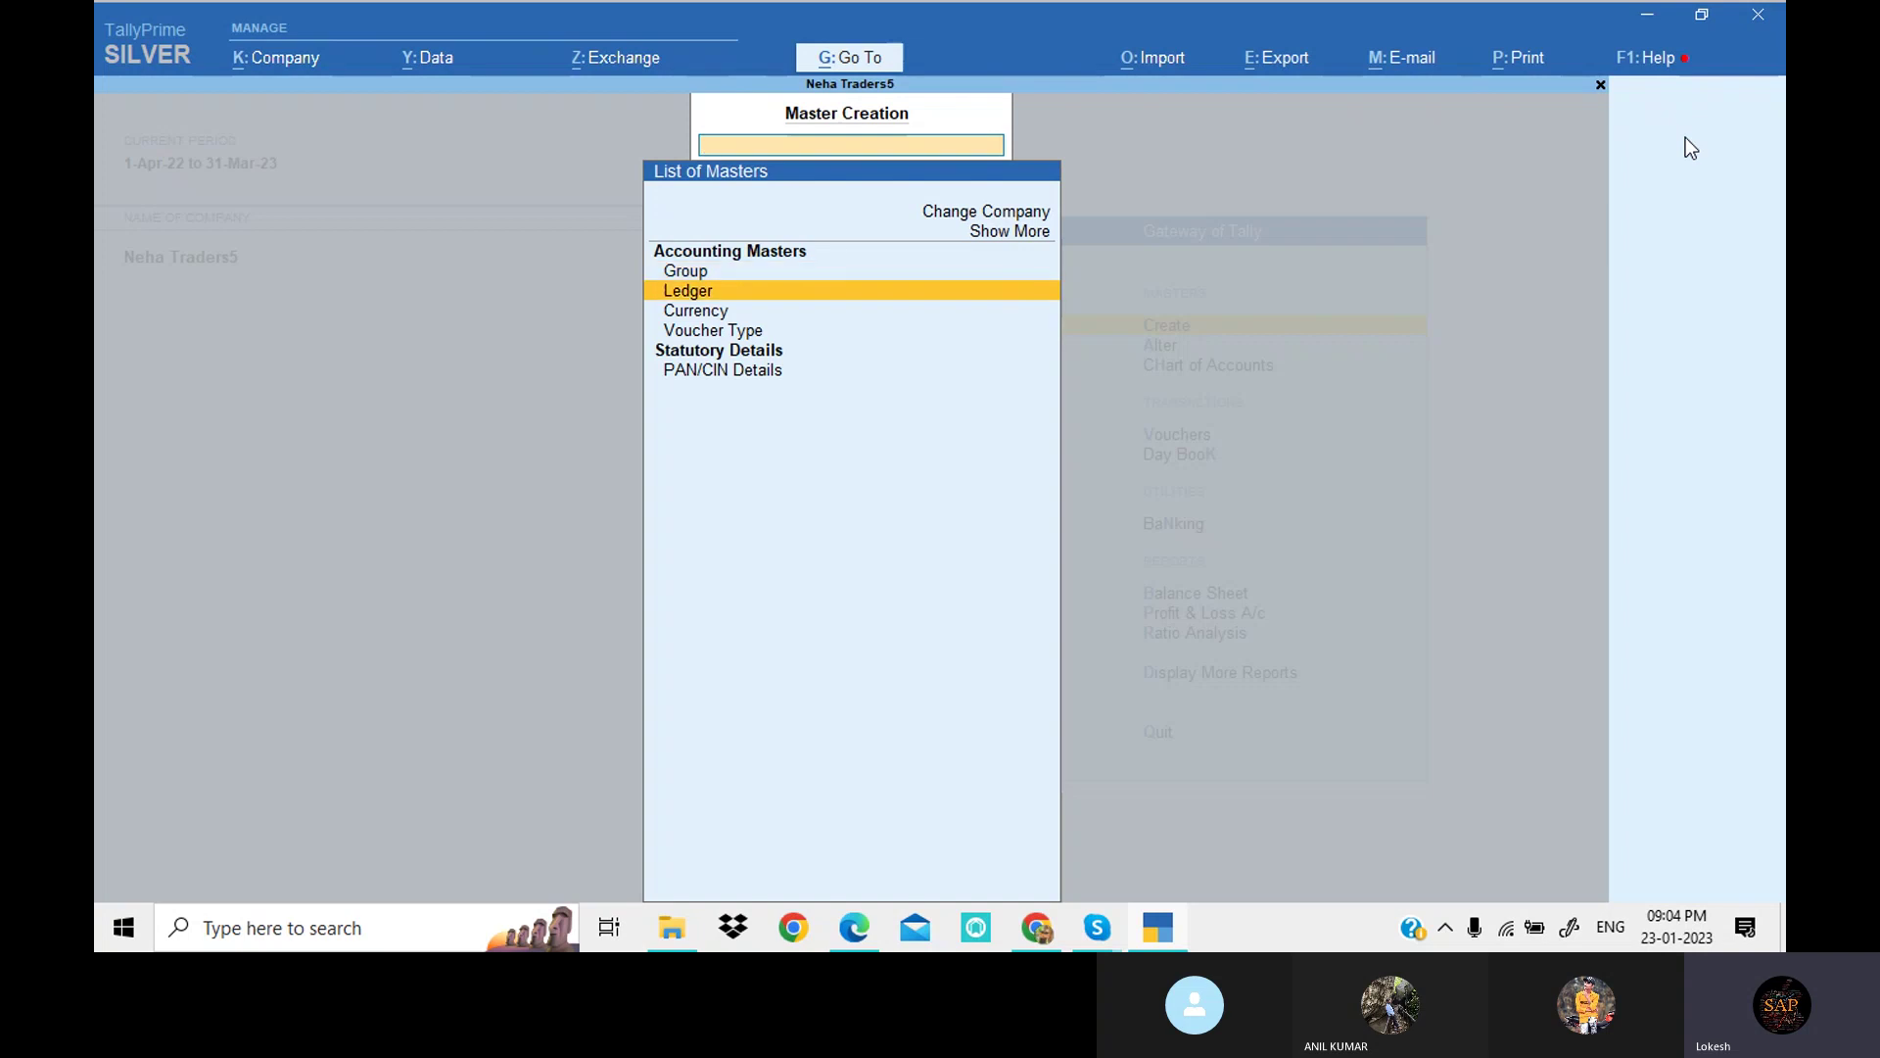
Step: Start a new ledger and check the Capital item in the Problem 1 sheet
key("Return")
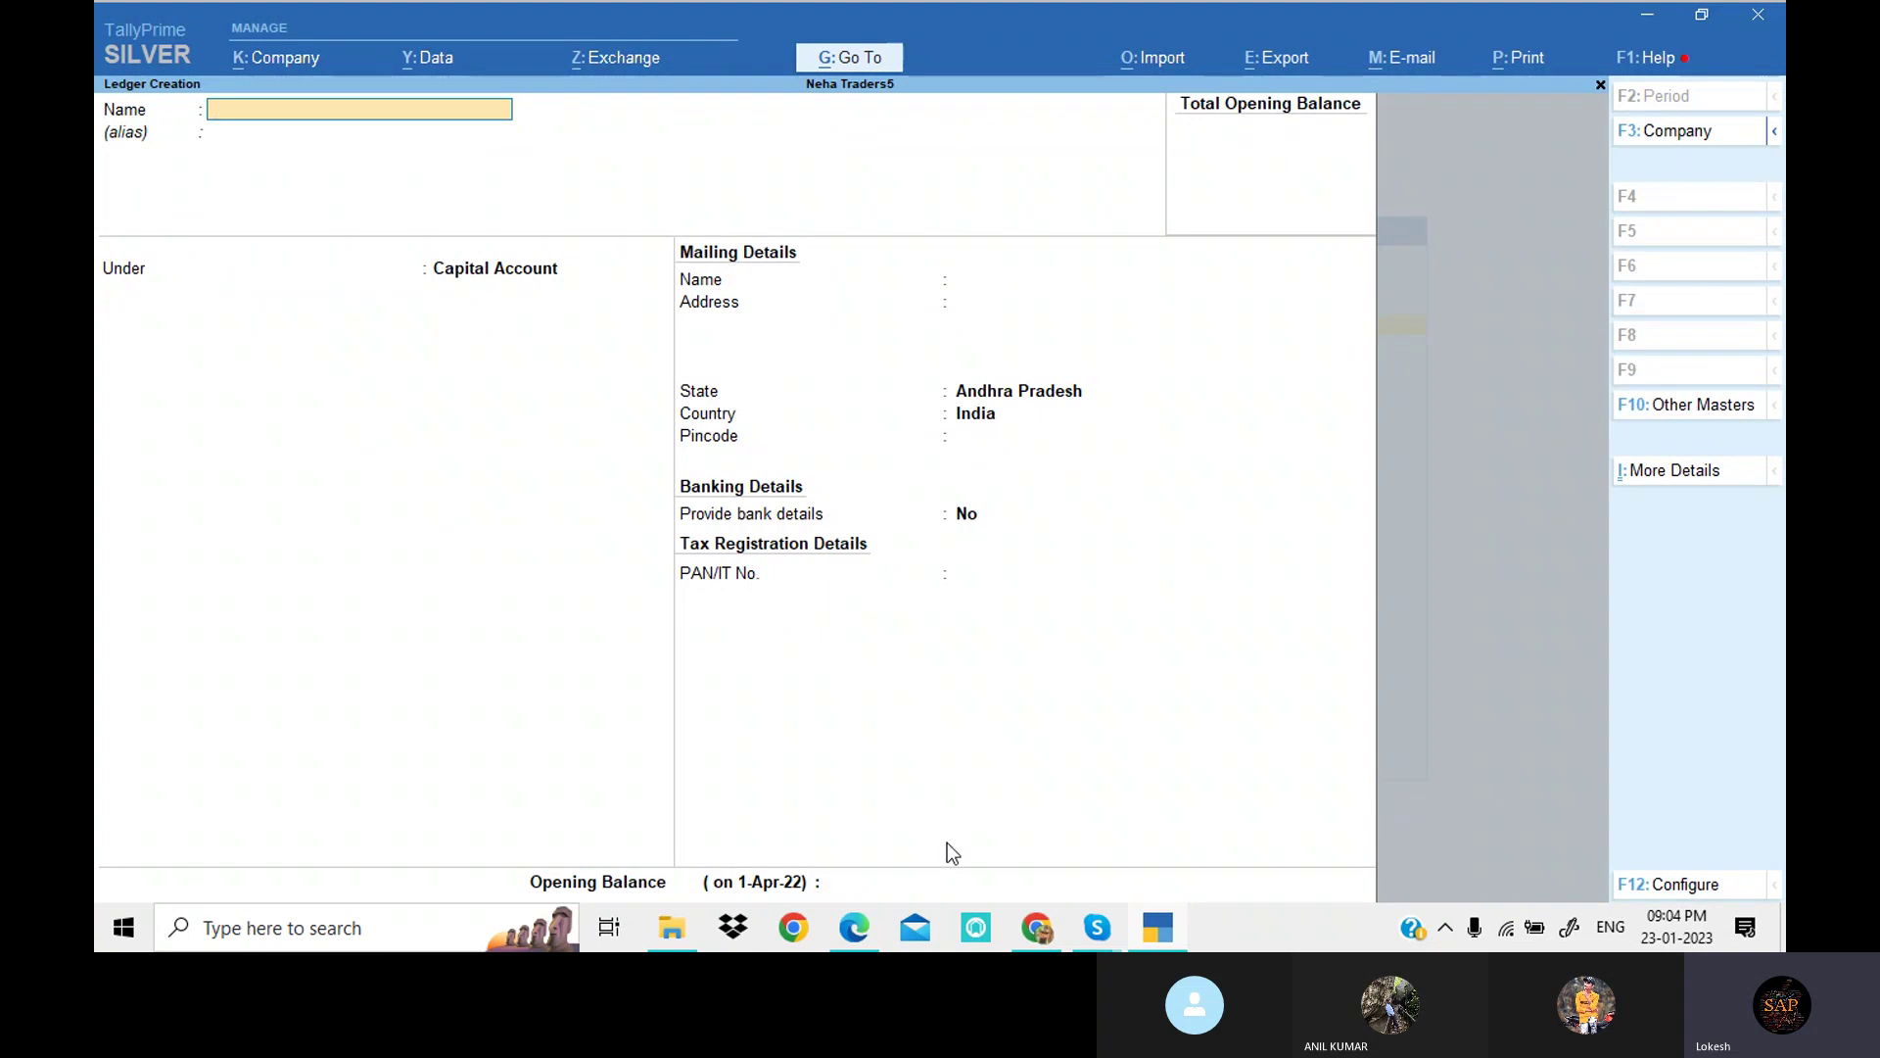
left_click(854, 928)
left_click_drag(547, 363, 776, 407)
left_click_drag(576, 437, 766, 480)
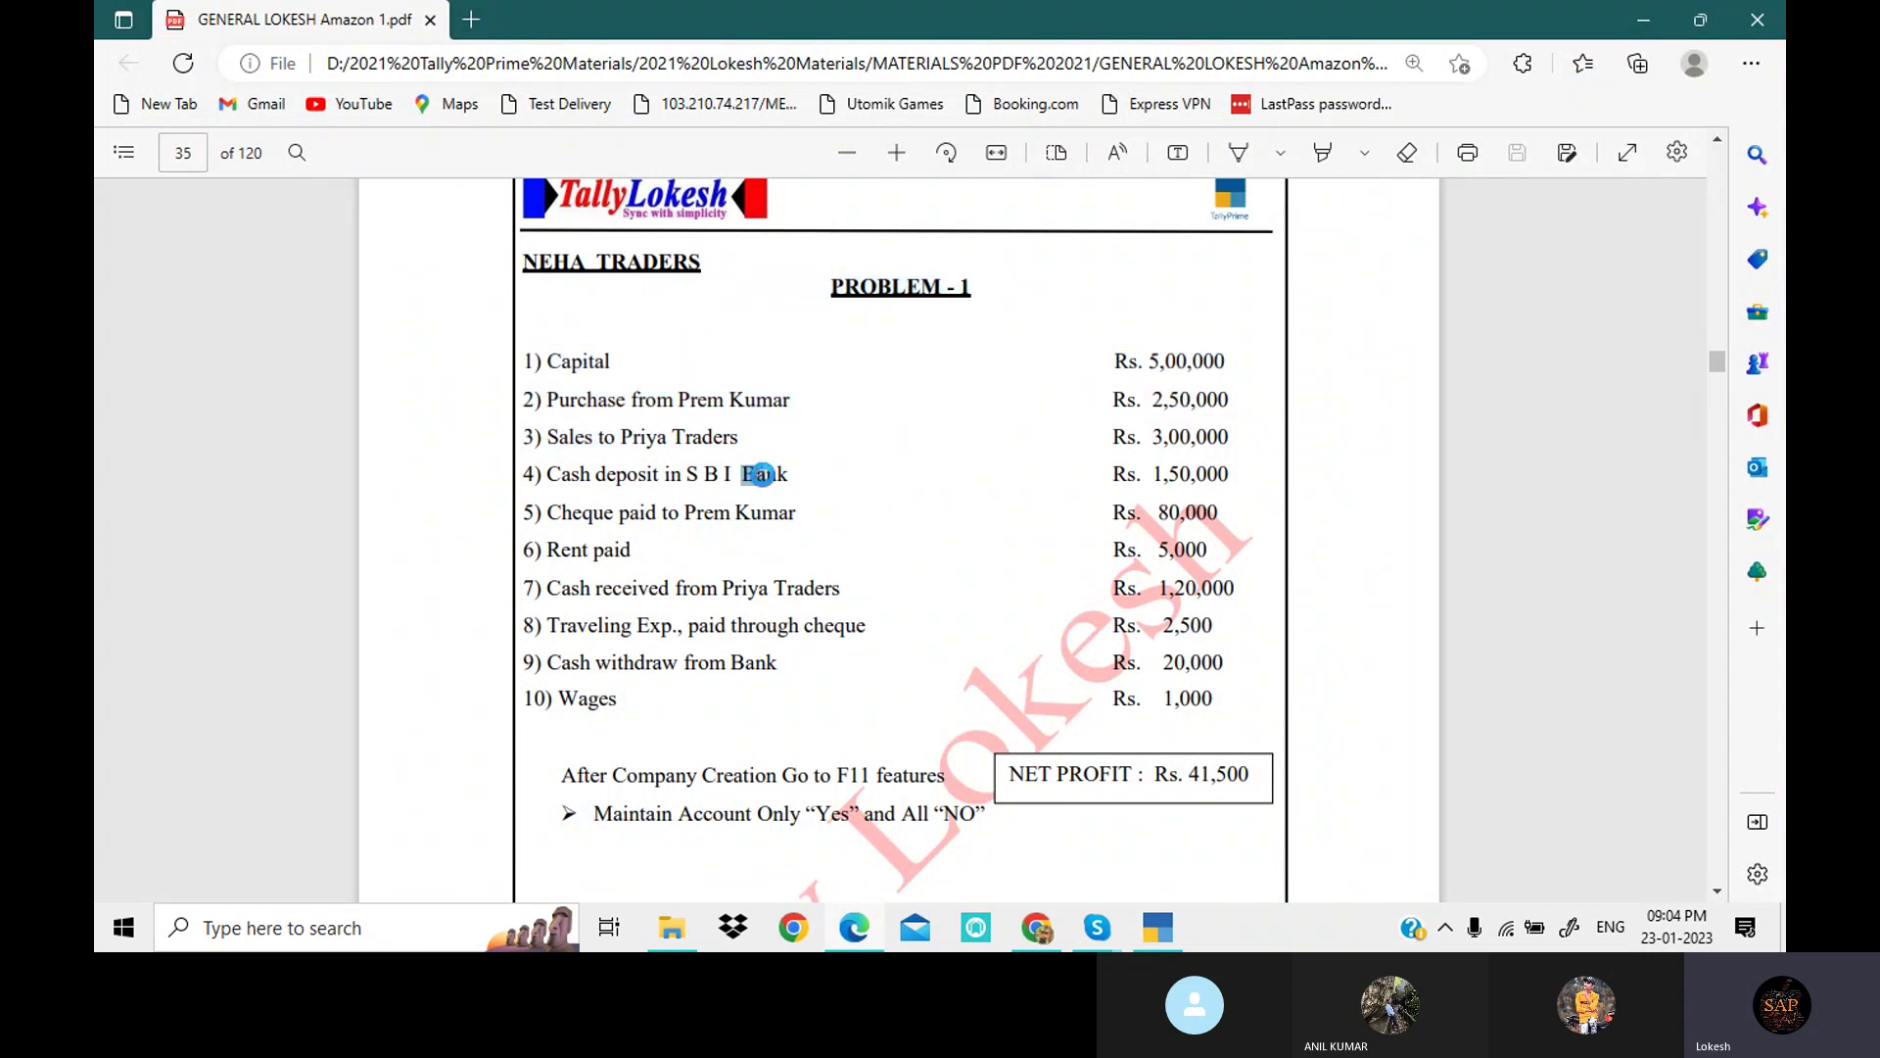
left_click(755, 539)
left_click(1152, 934)
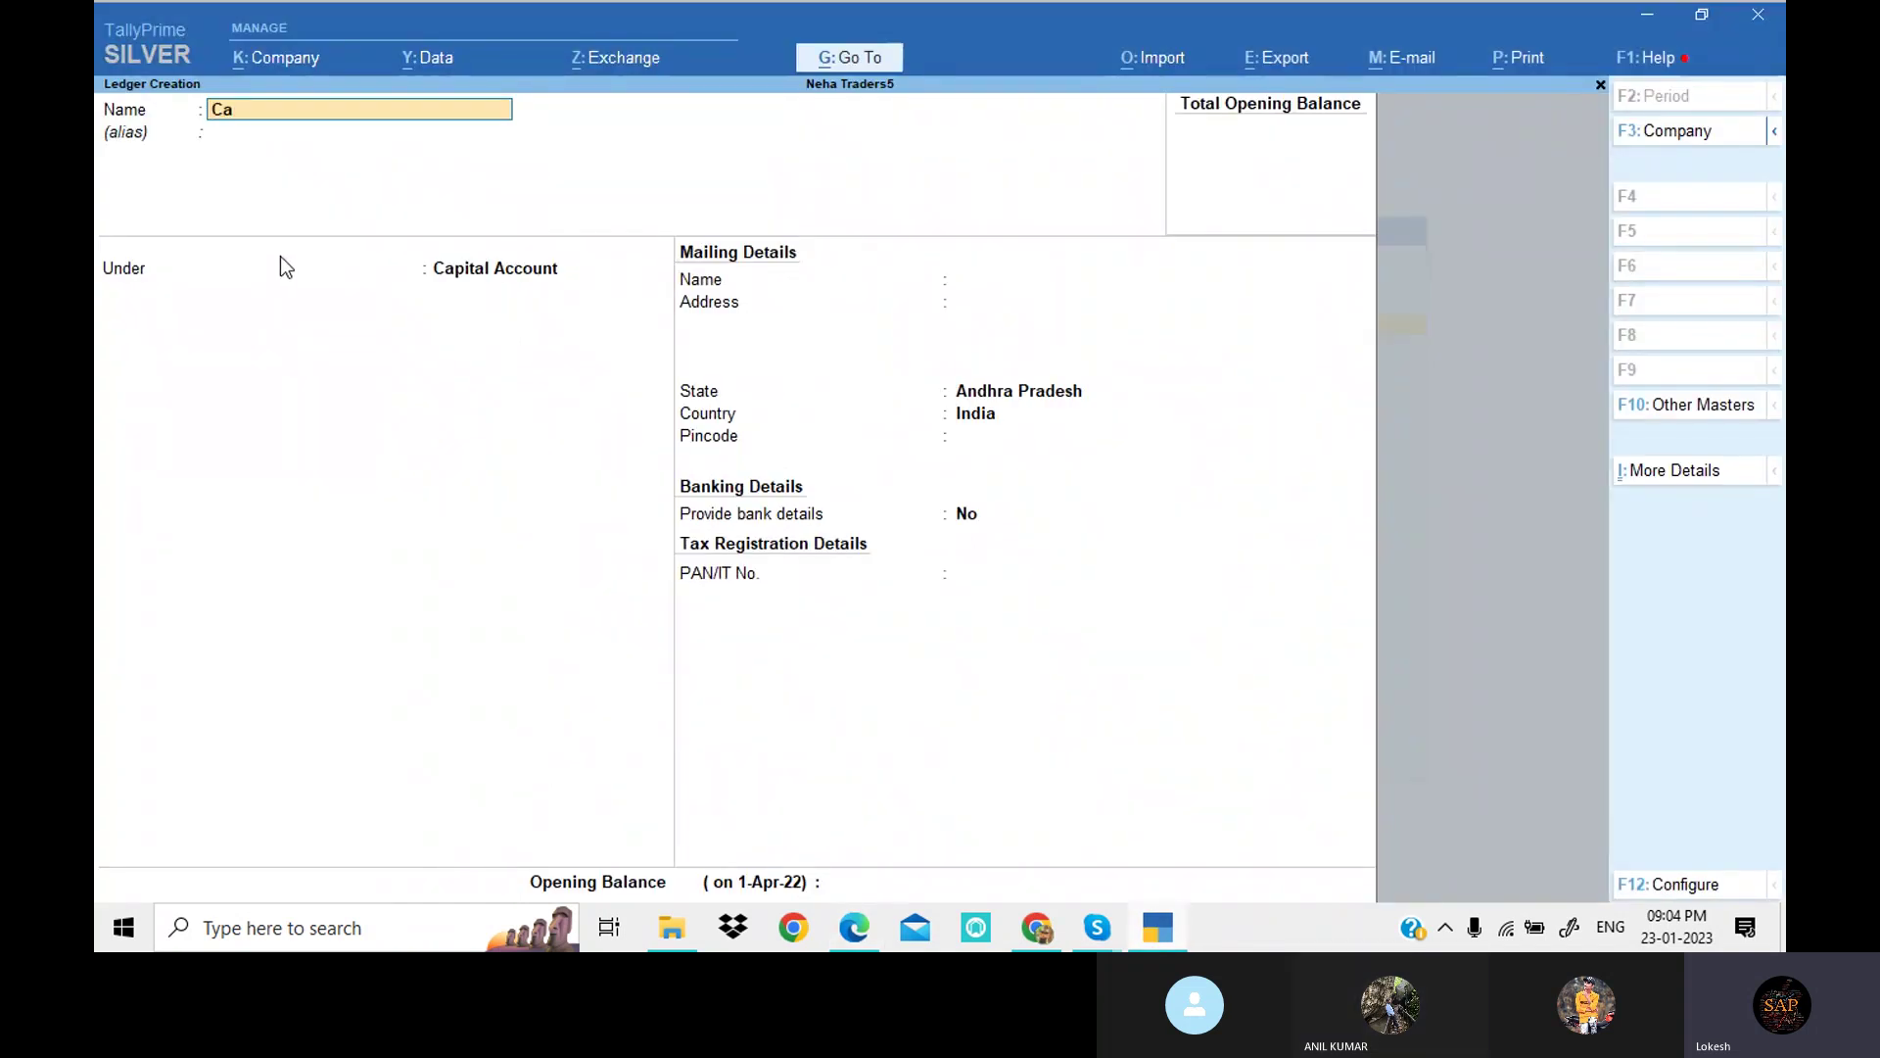
Step: Name the ledger Capital under Capital Account and reach the save confirmation
key("Return")
key("Return")
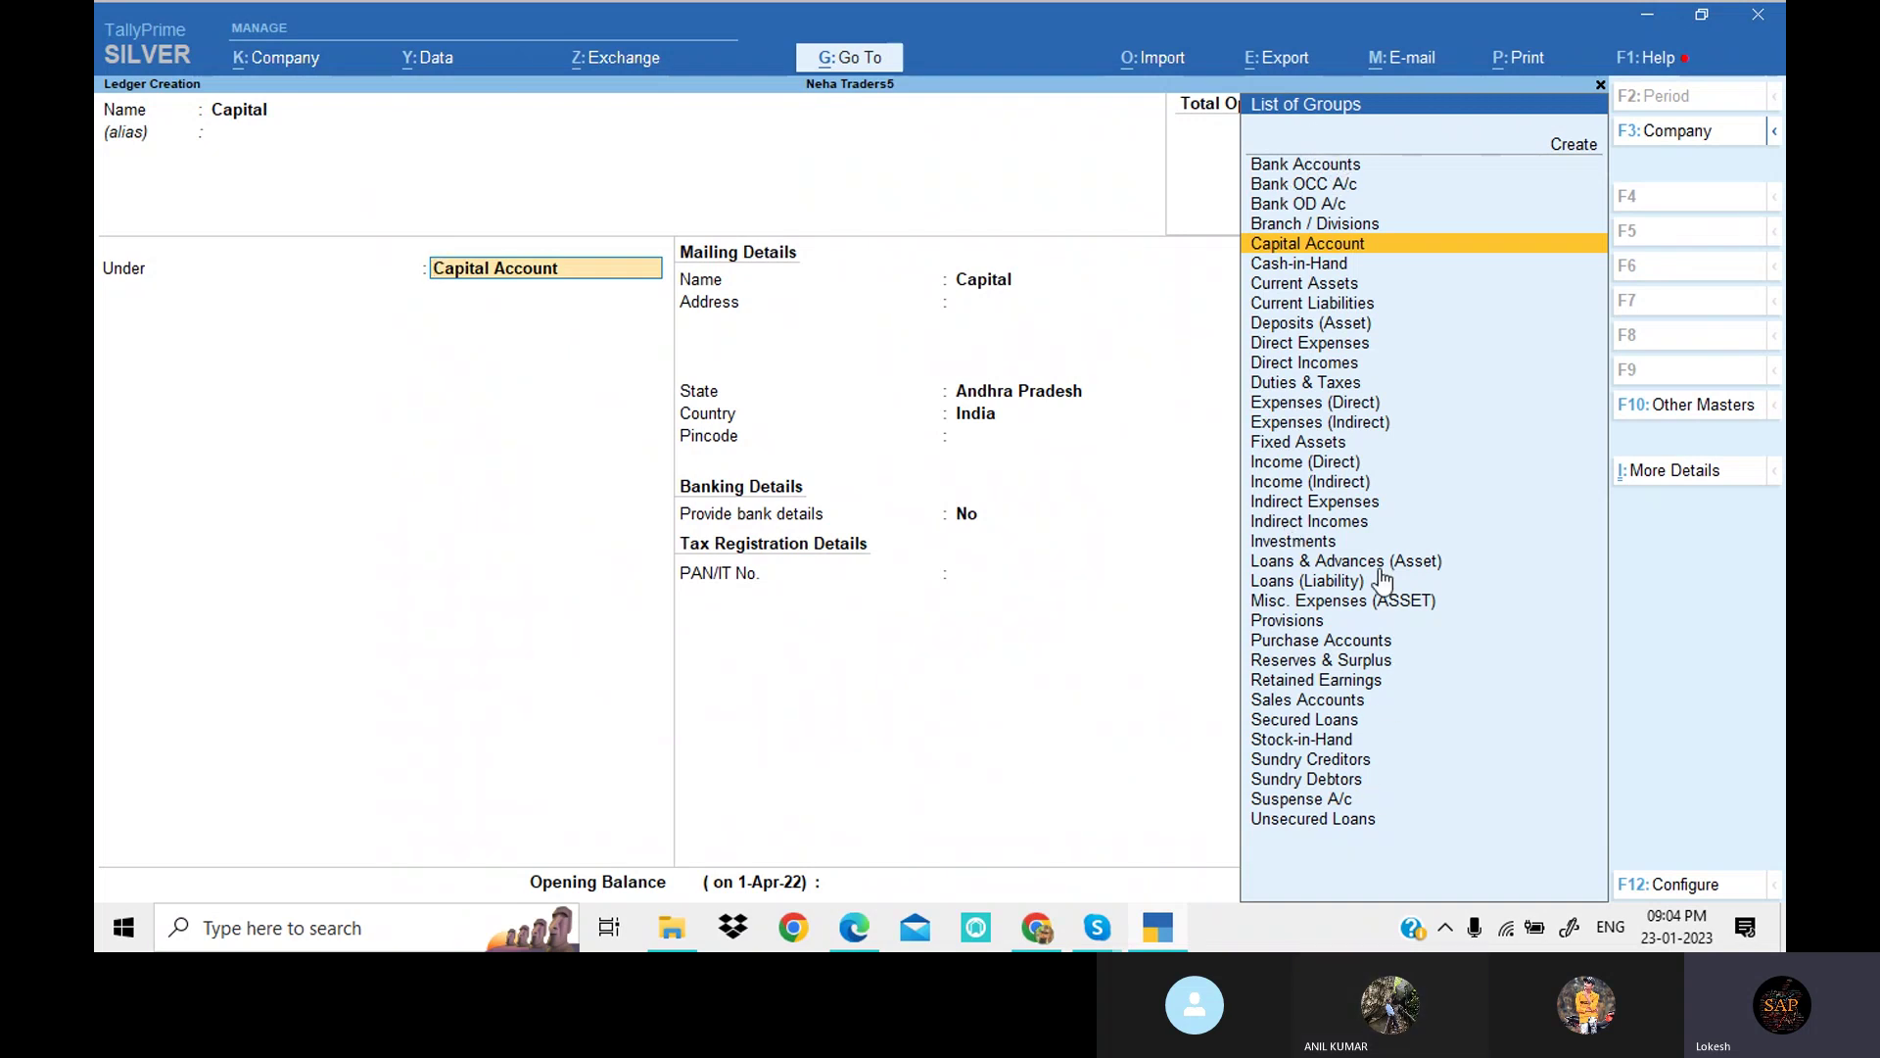
type("Cap")
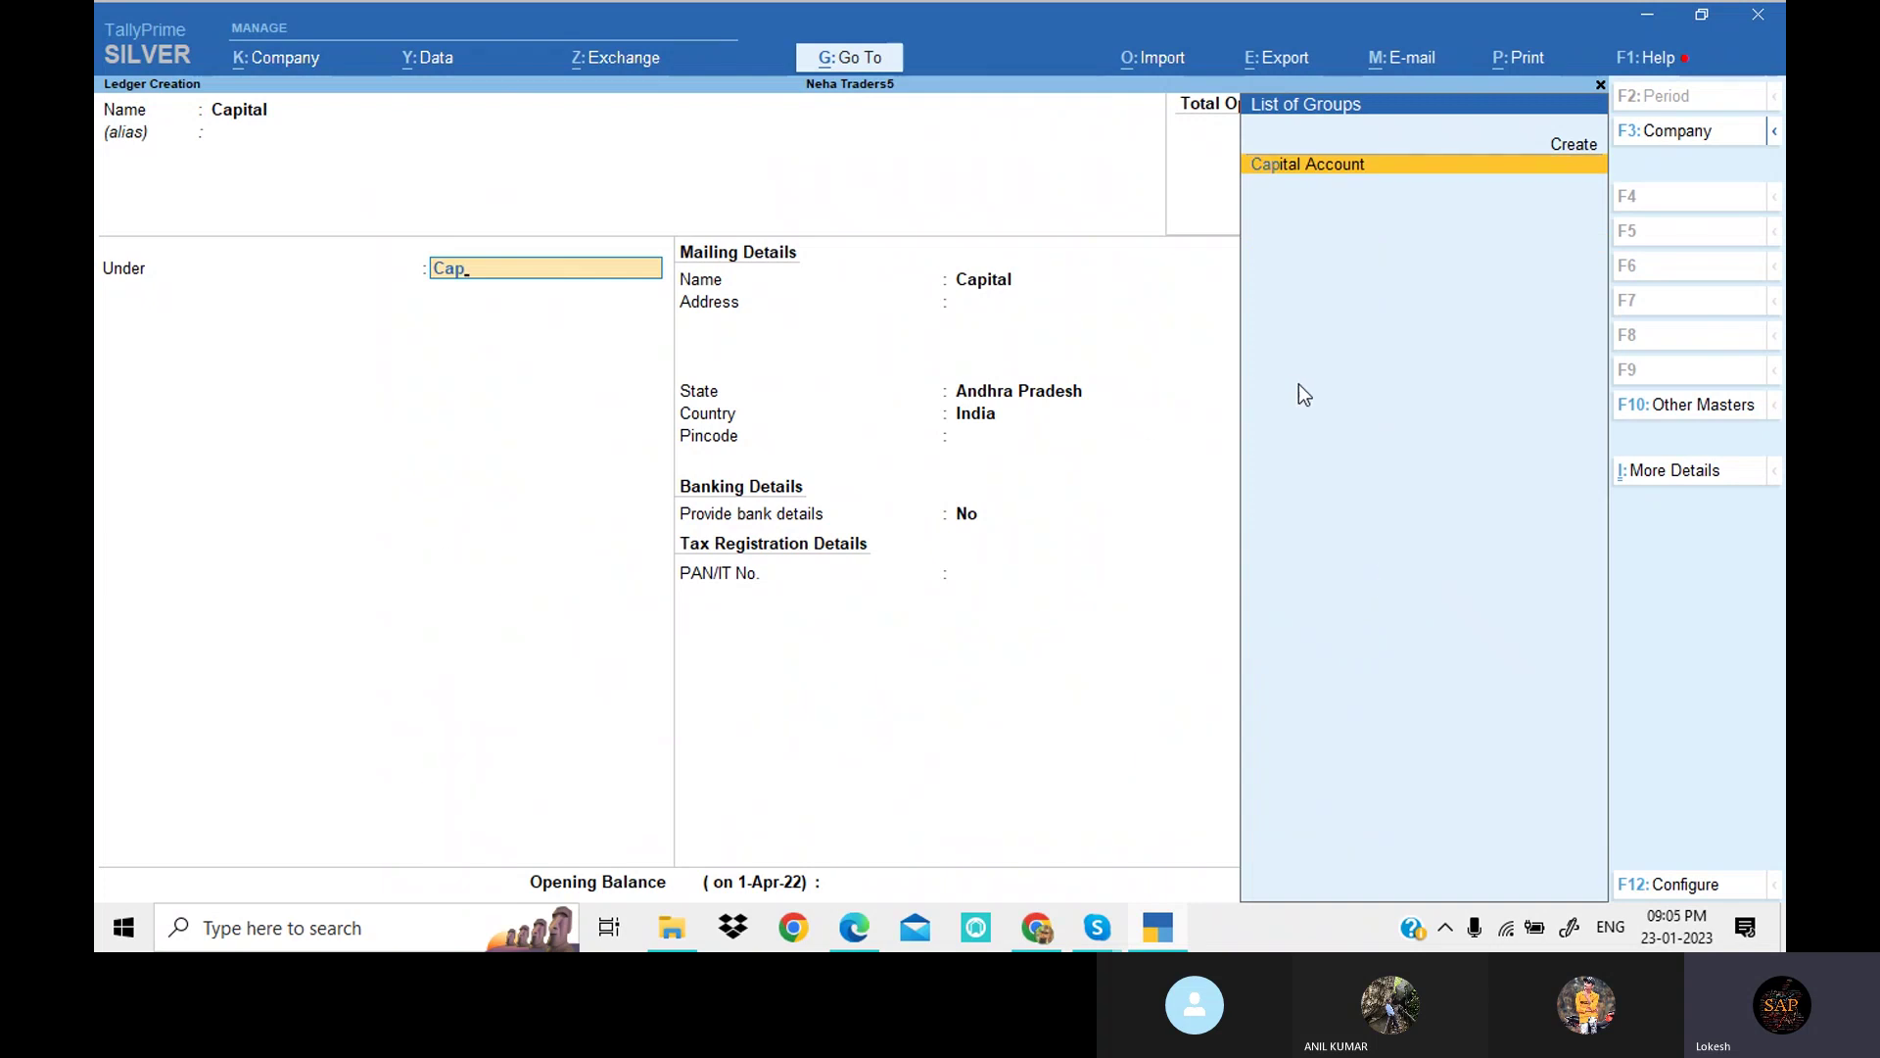
left_click(1421, 177)
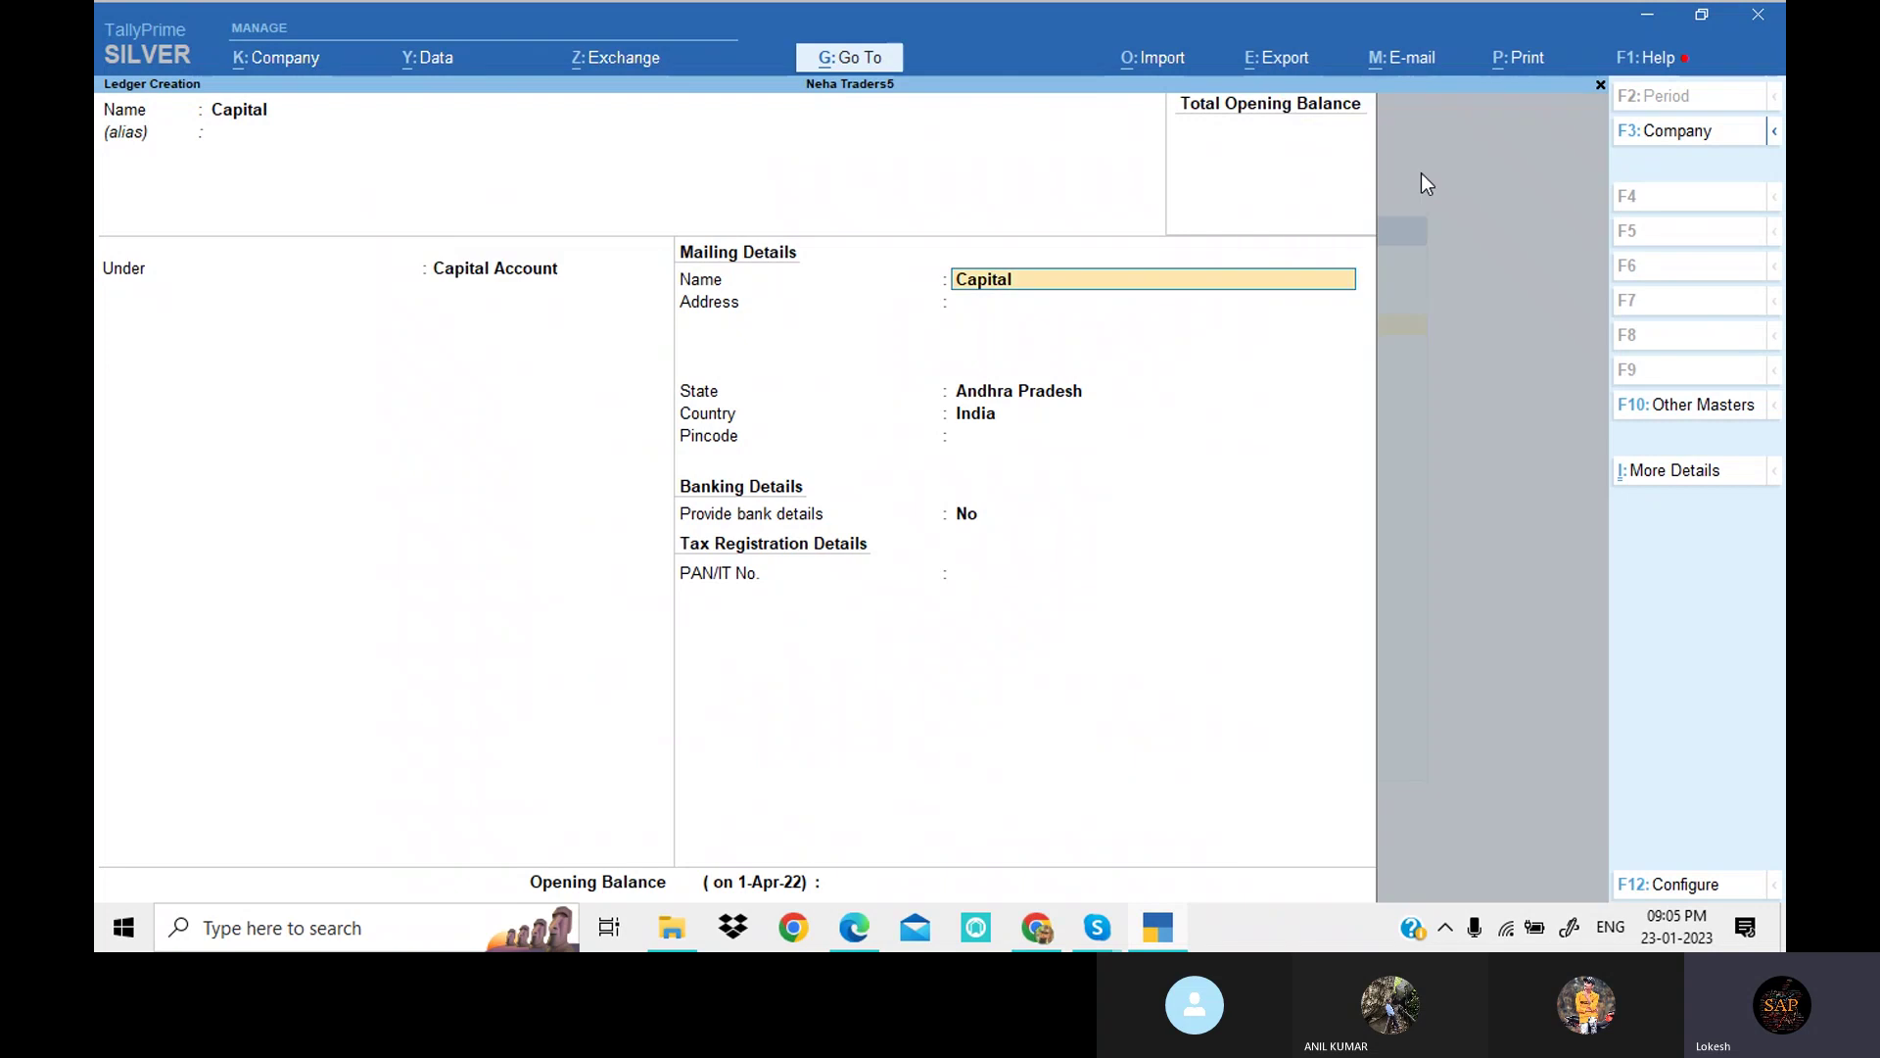
key("Return")
key("Return")
key("Return")
key("Return")
key("Return")
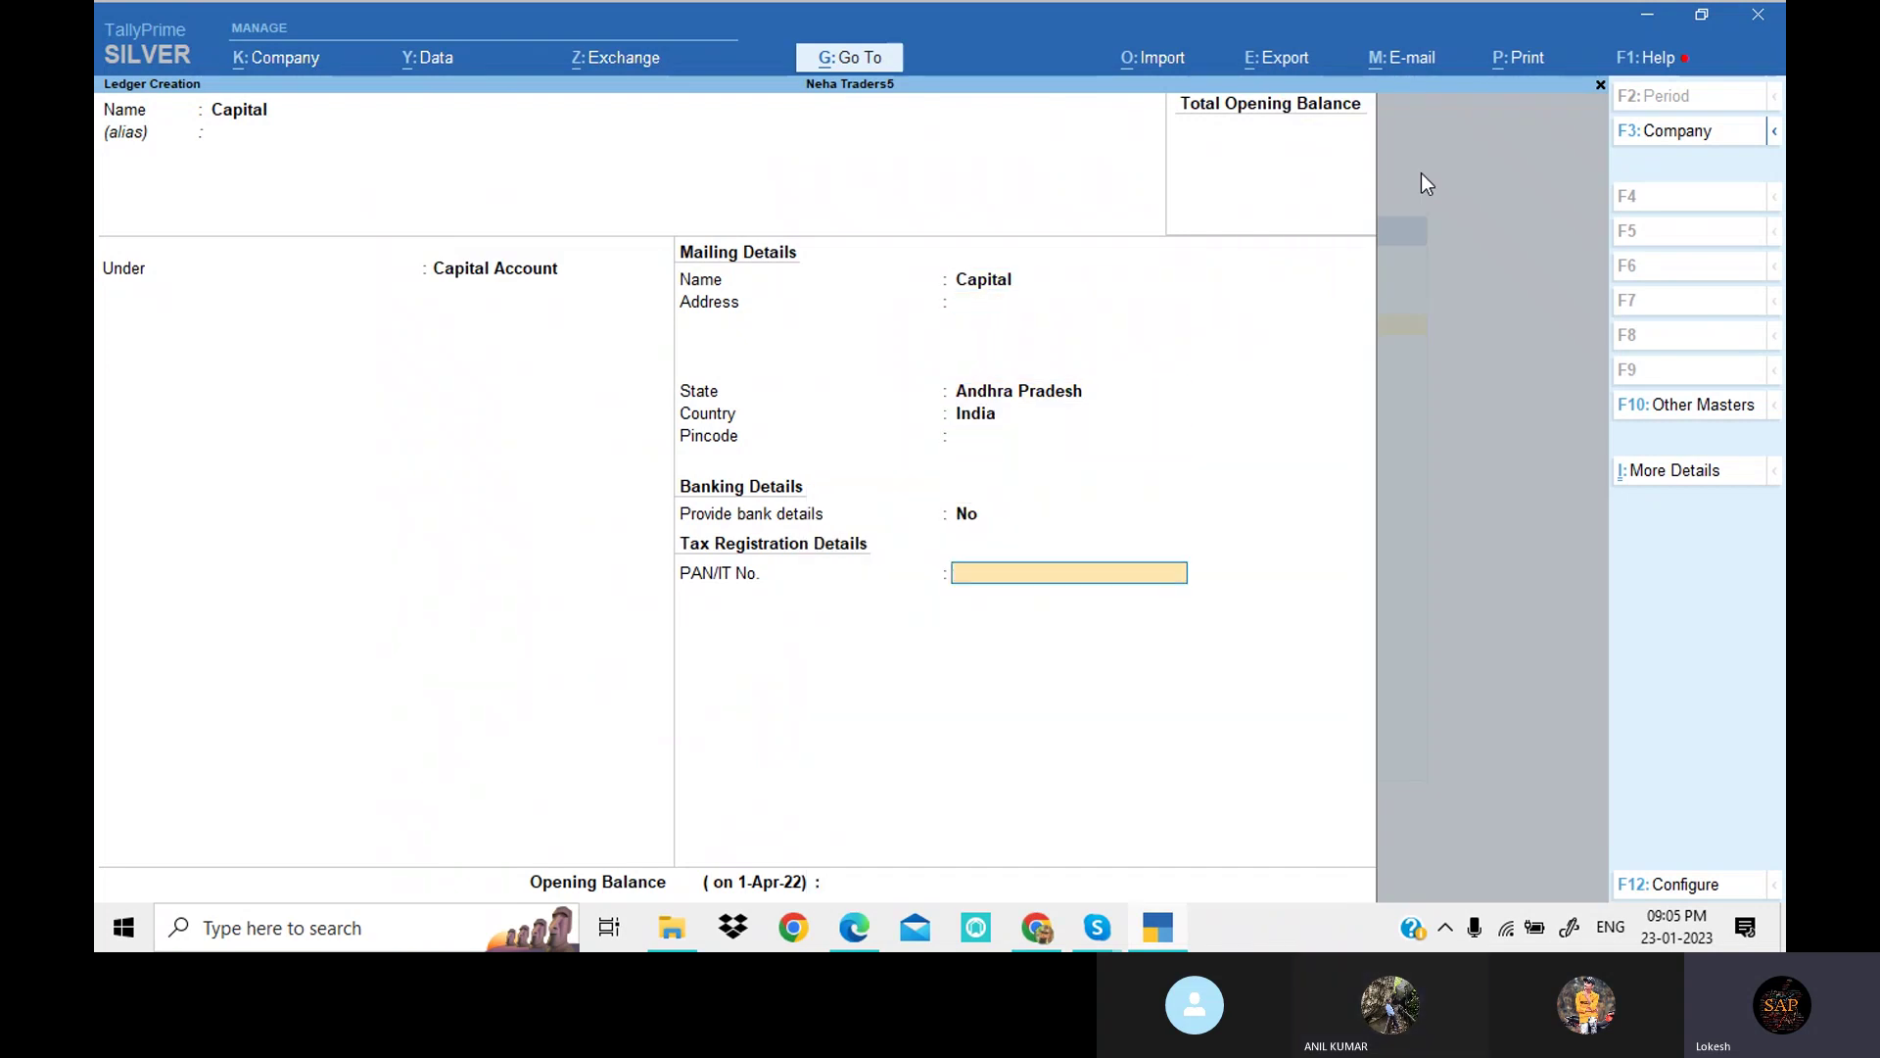
key("Return")
key("Return")
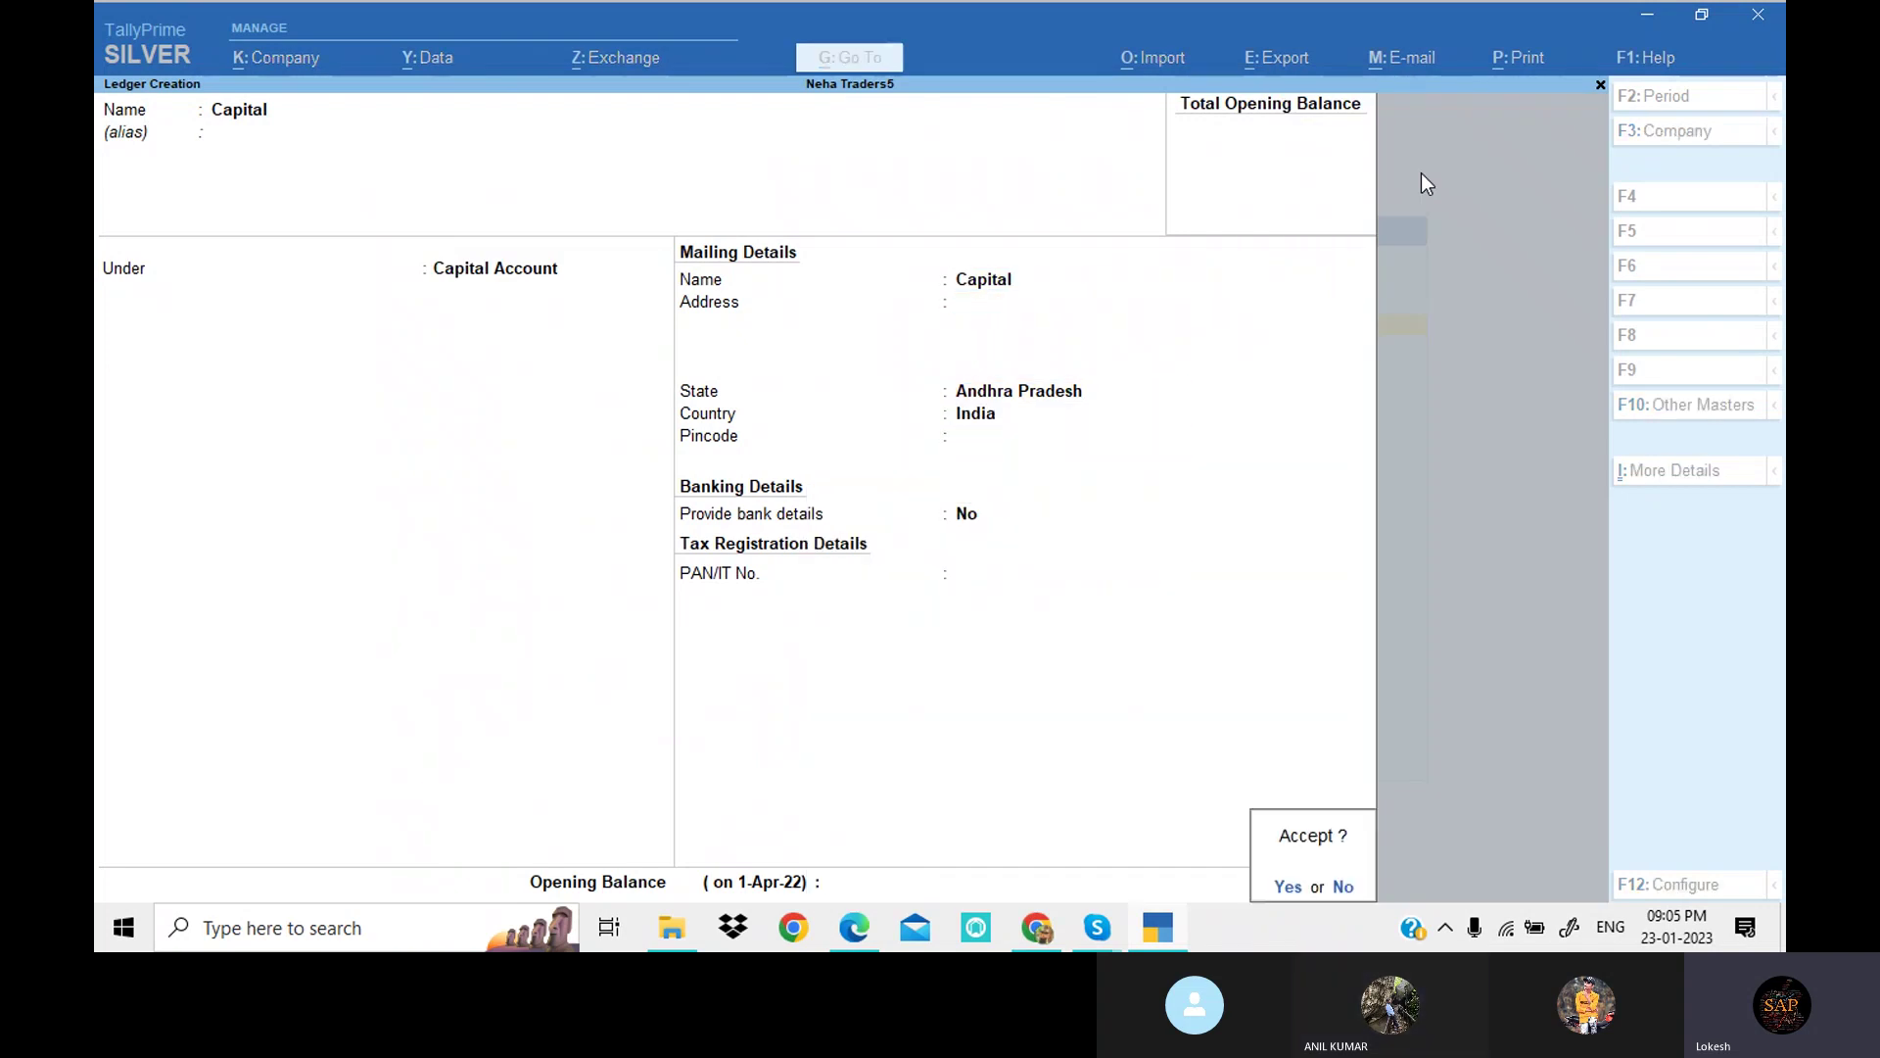
key("Return")
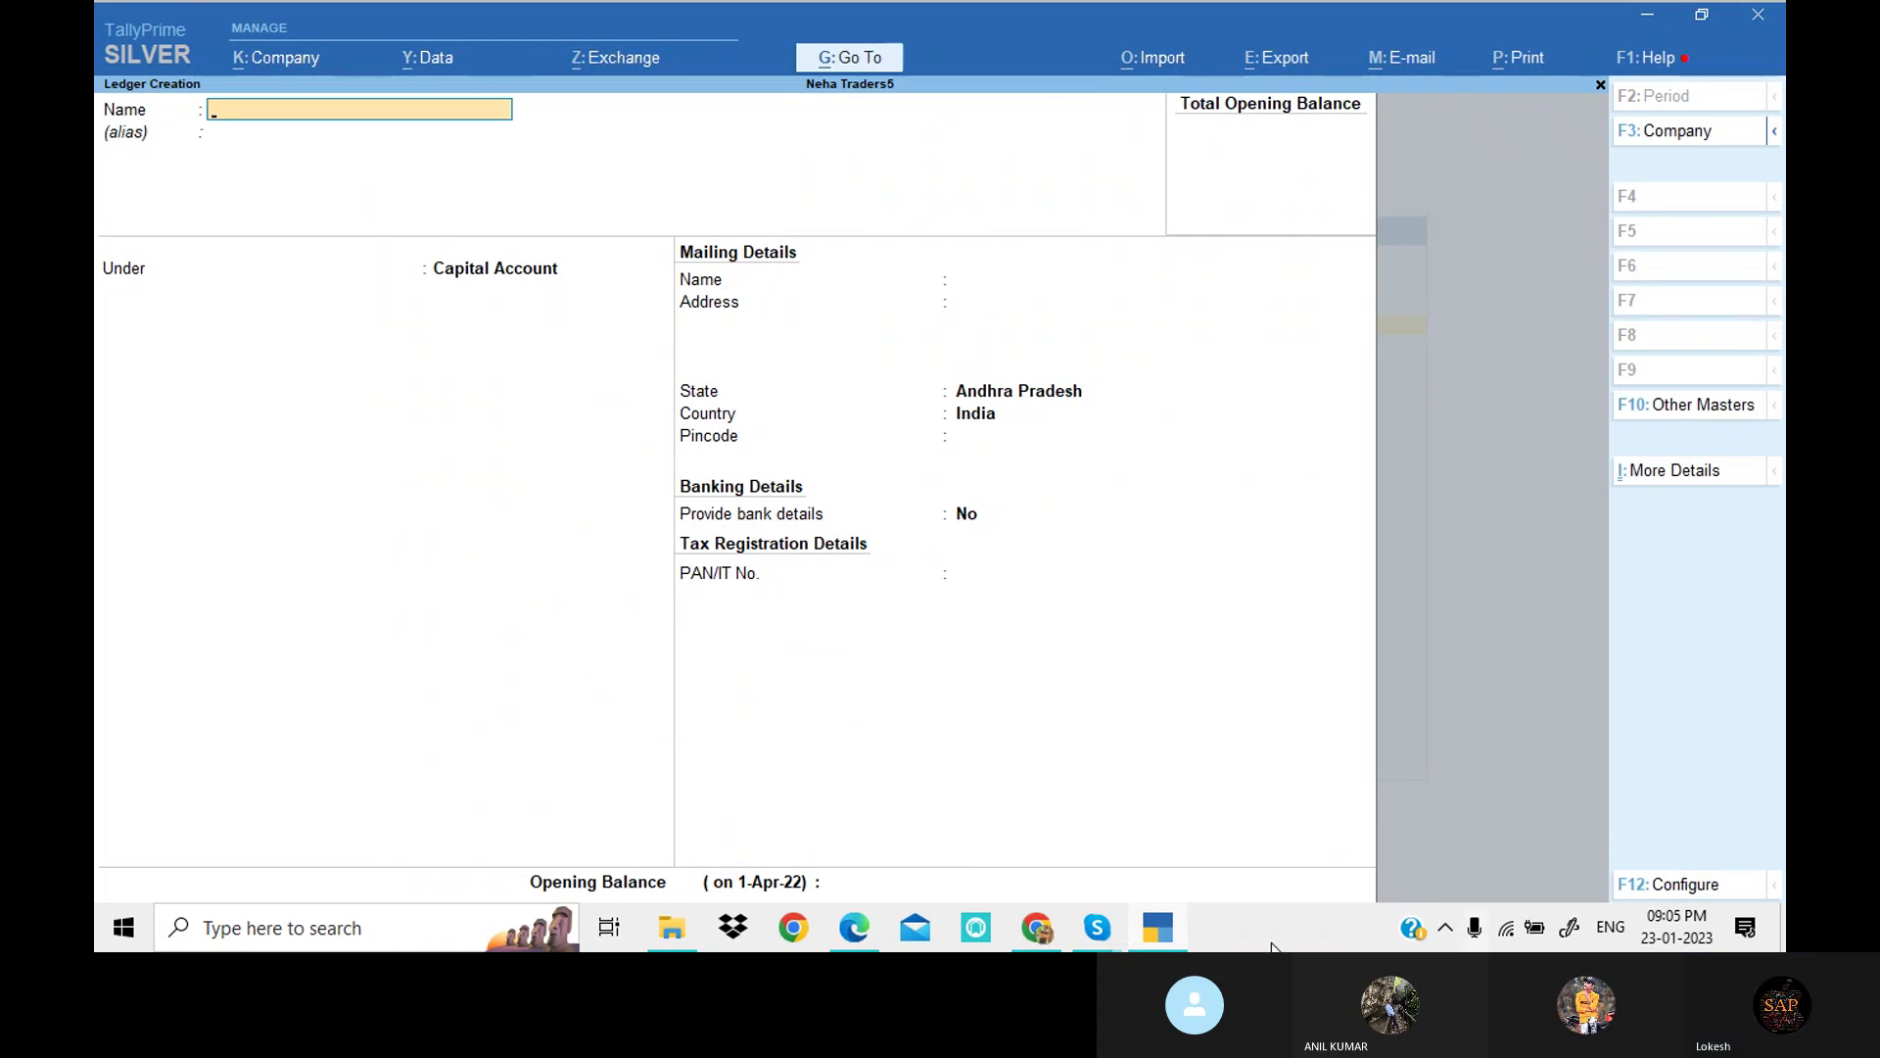
Step: Create and save a Purchase ledger under Purchase Accounts, type Not Applicable
left_click(854, 928)
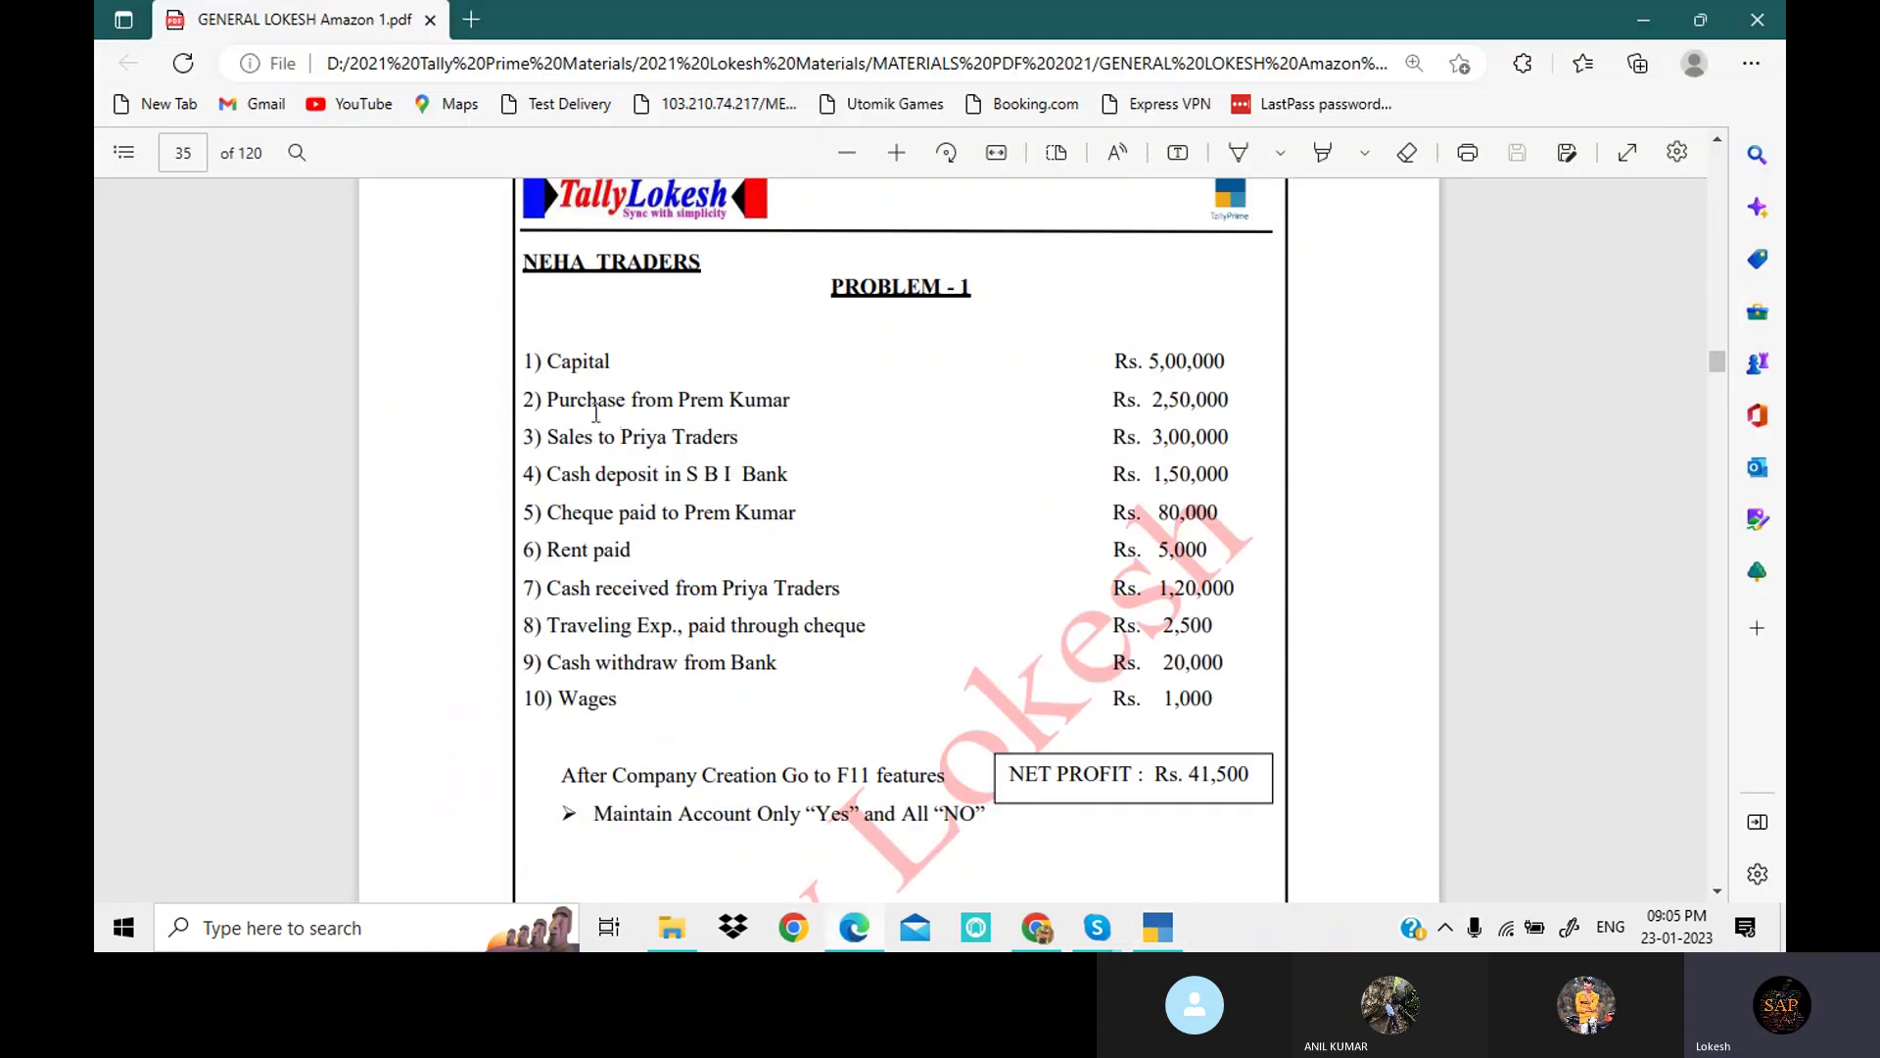
left_click_drag(549, 400, 805, 398)
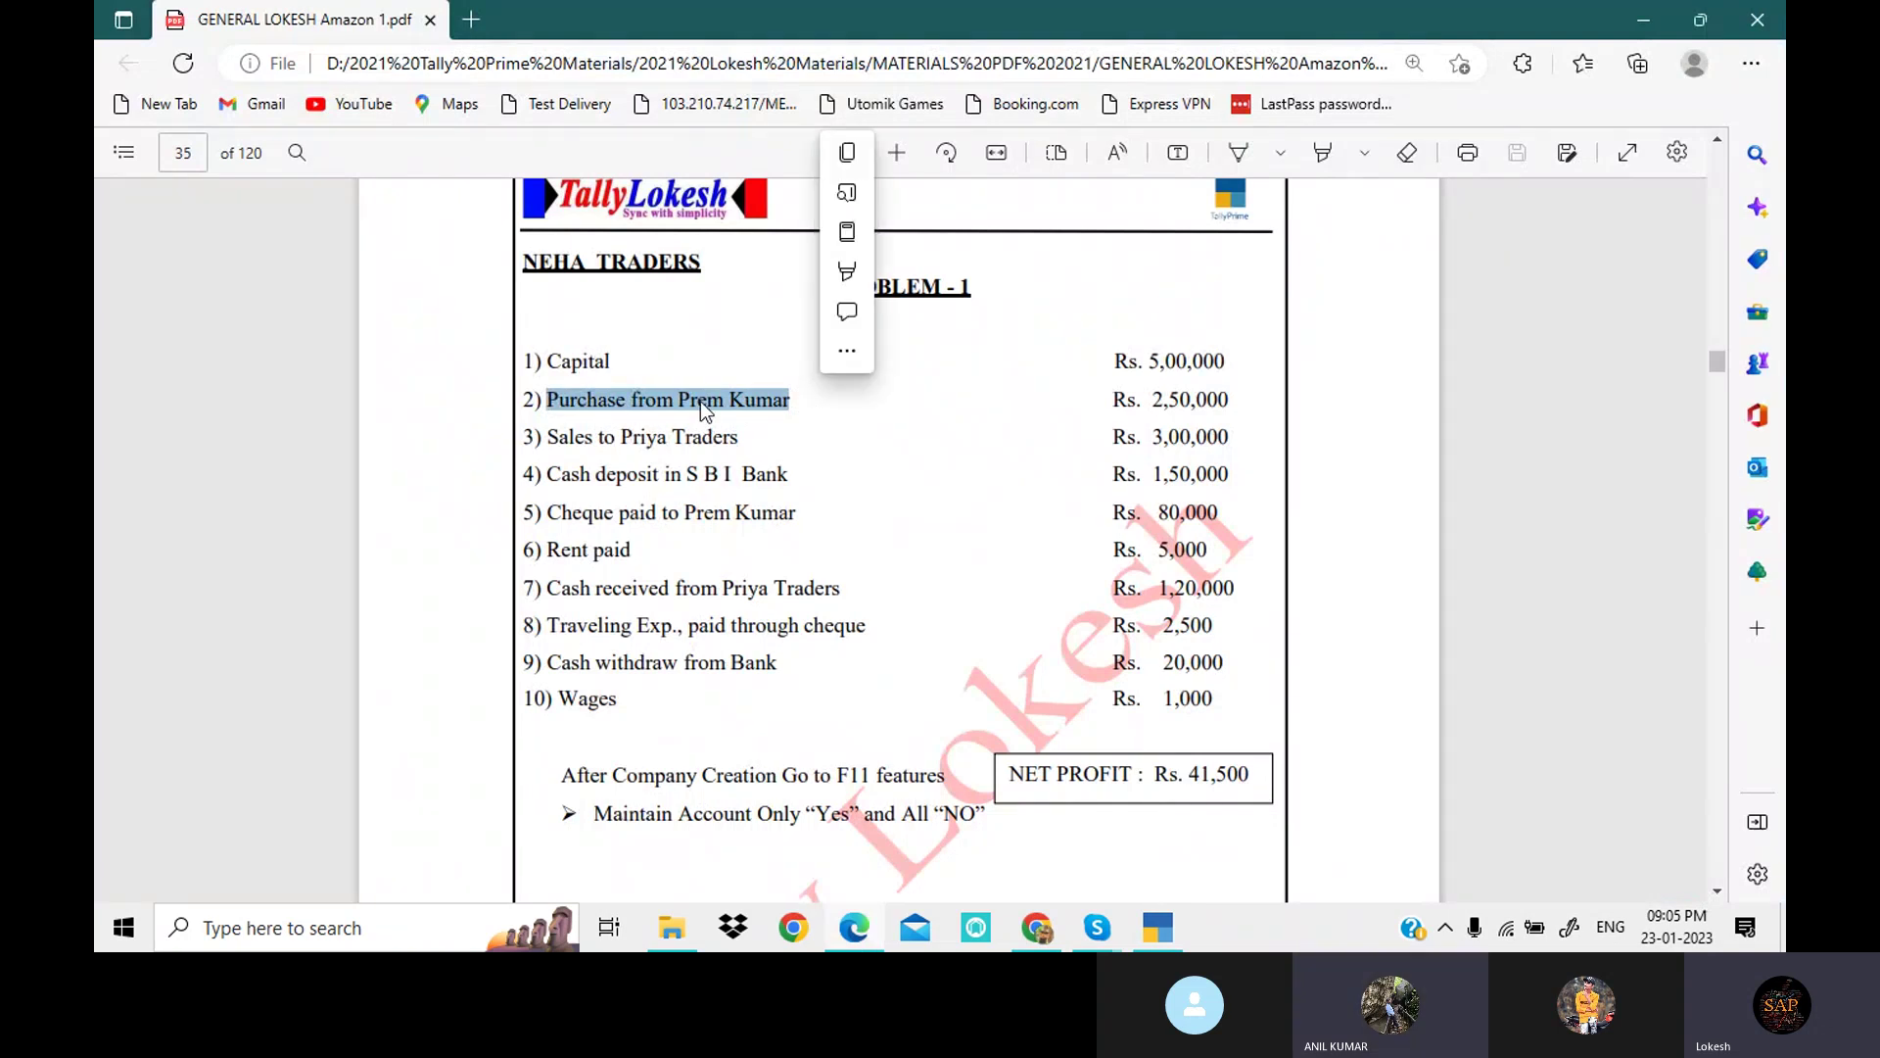
left_click(1159, 926)
type("P")
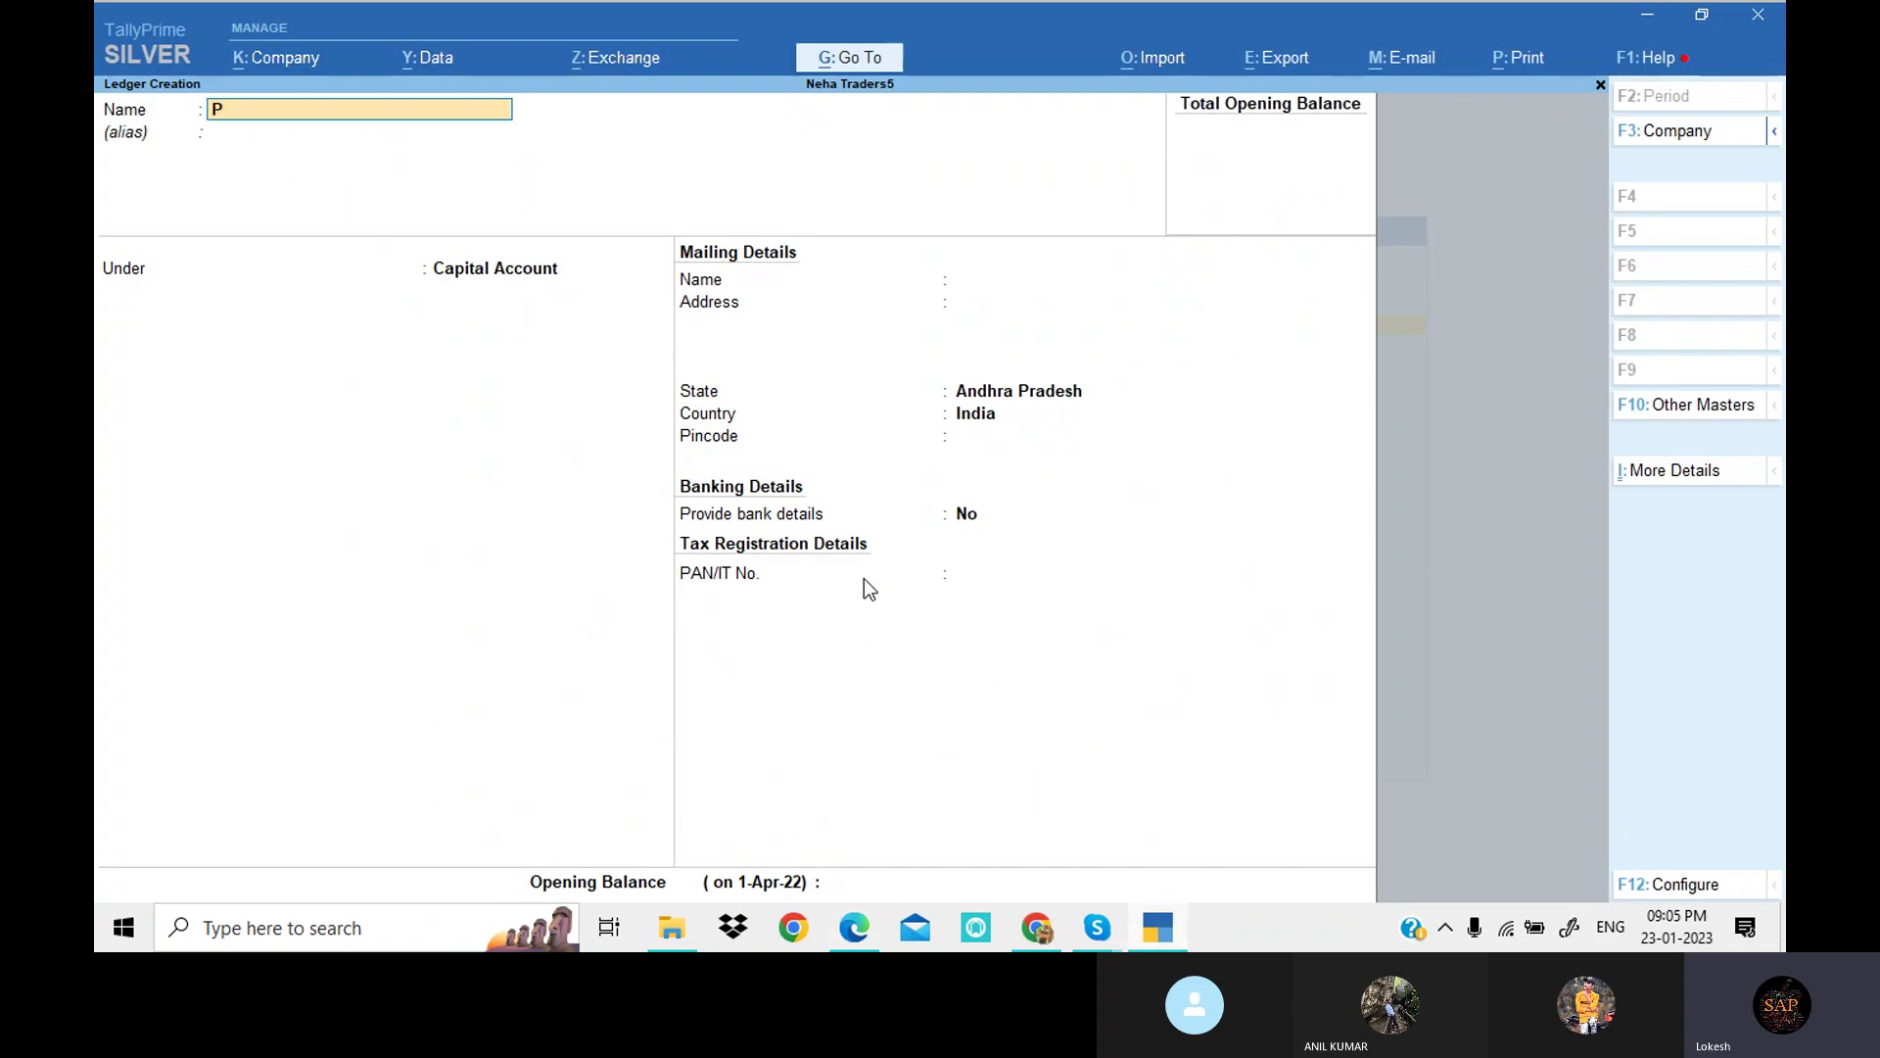
type("urchase")
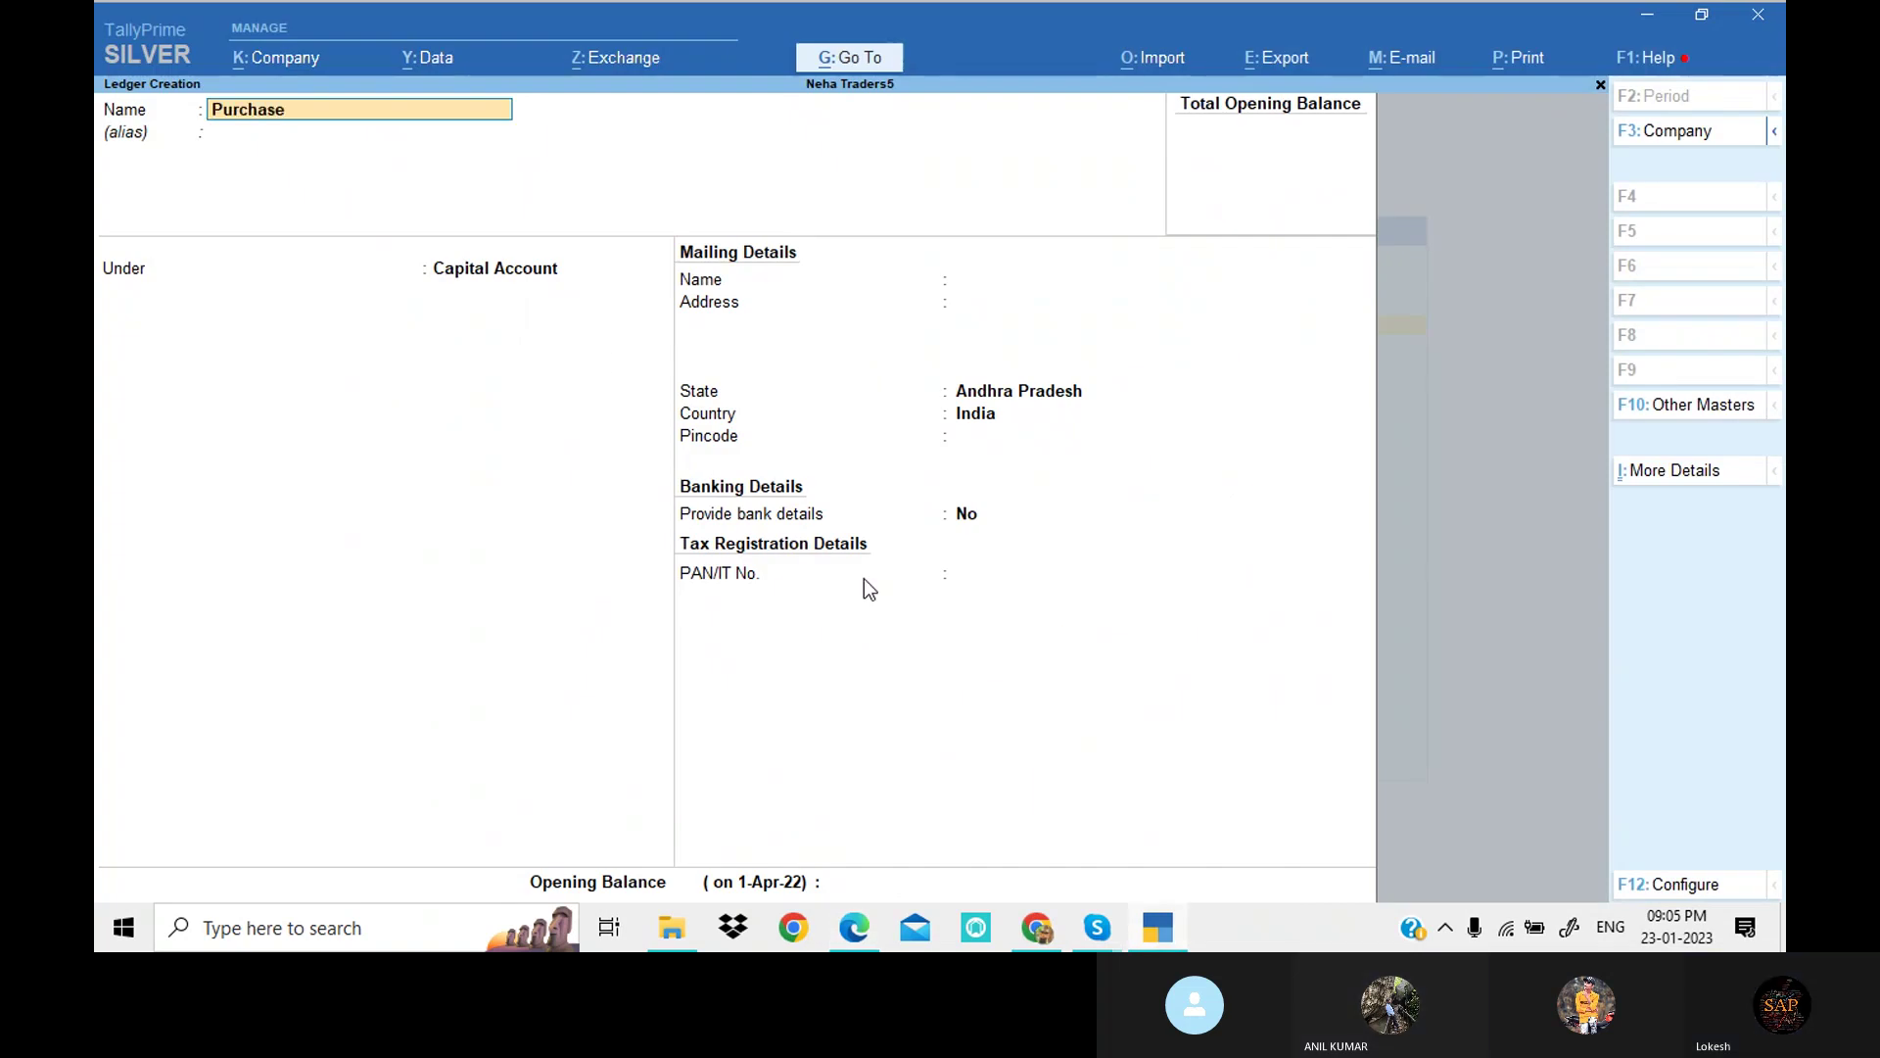
key("Return")
key("Return")
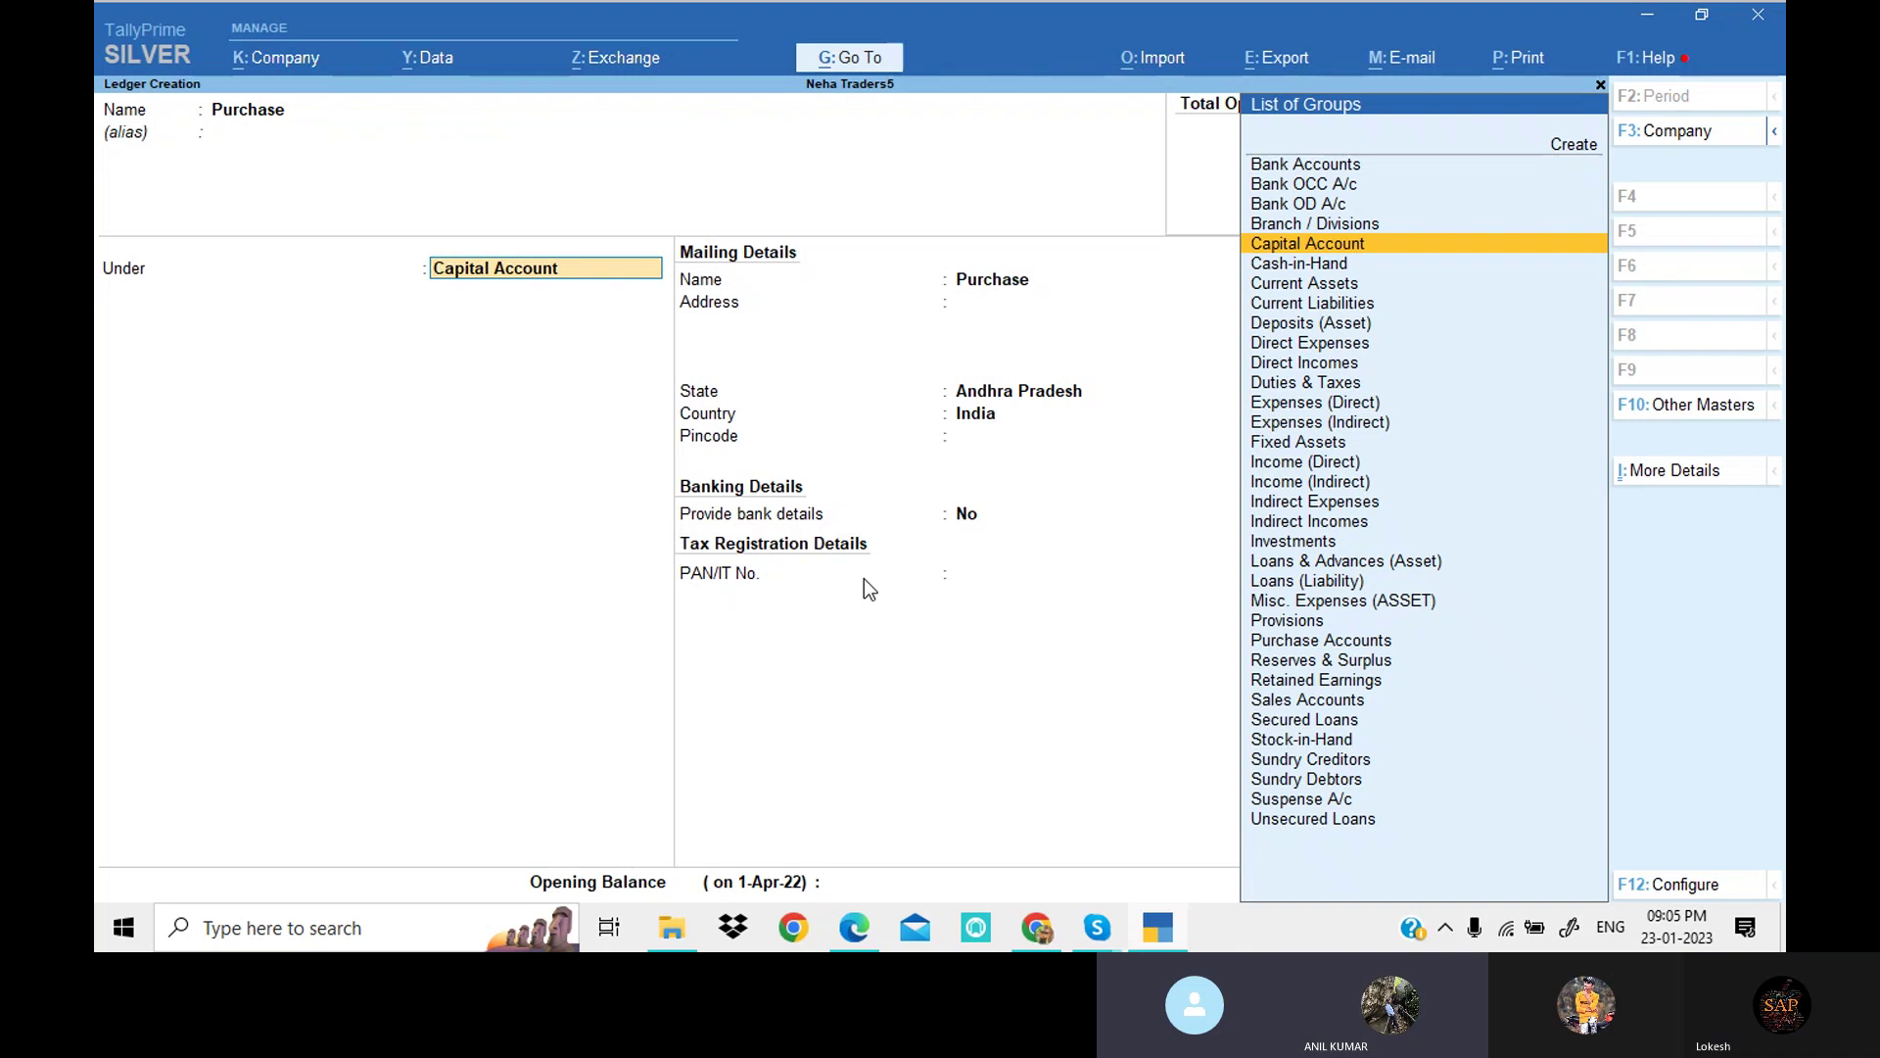
type("Pur")
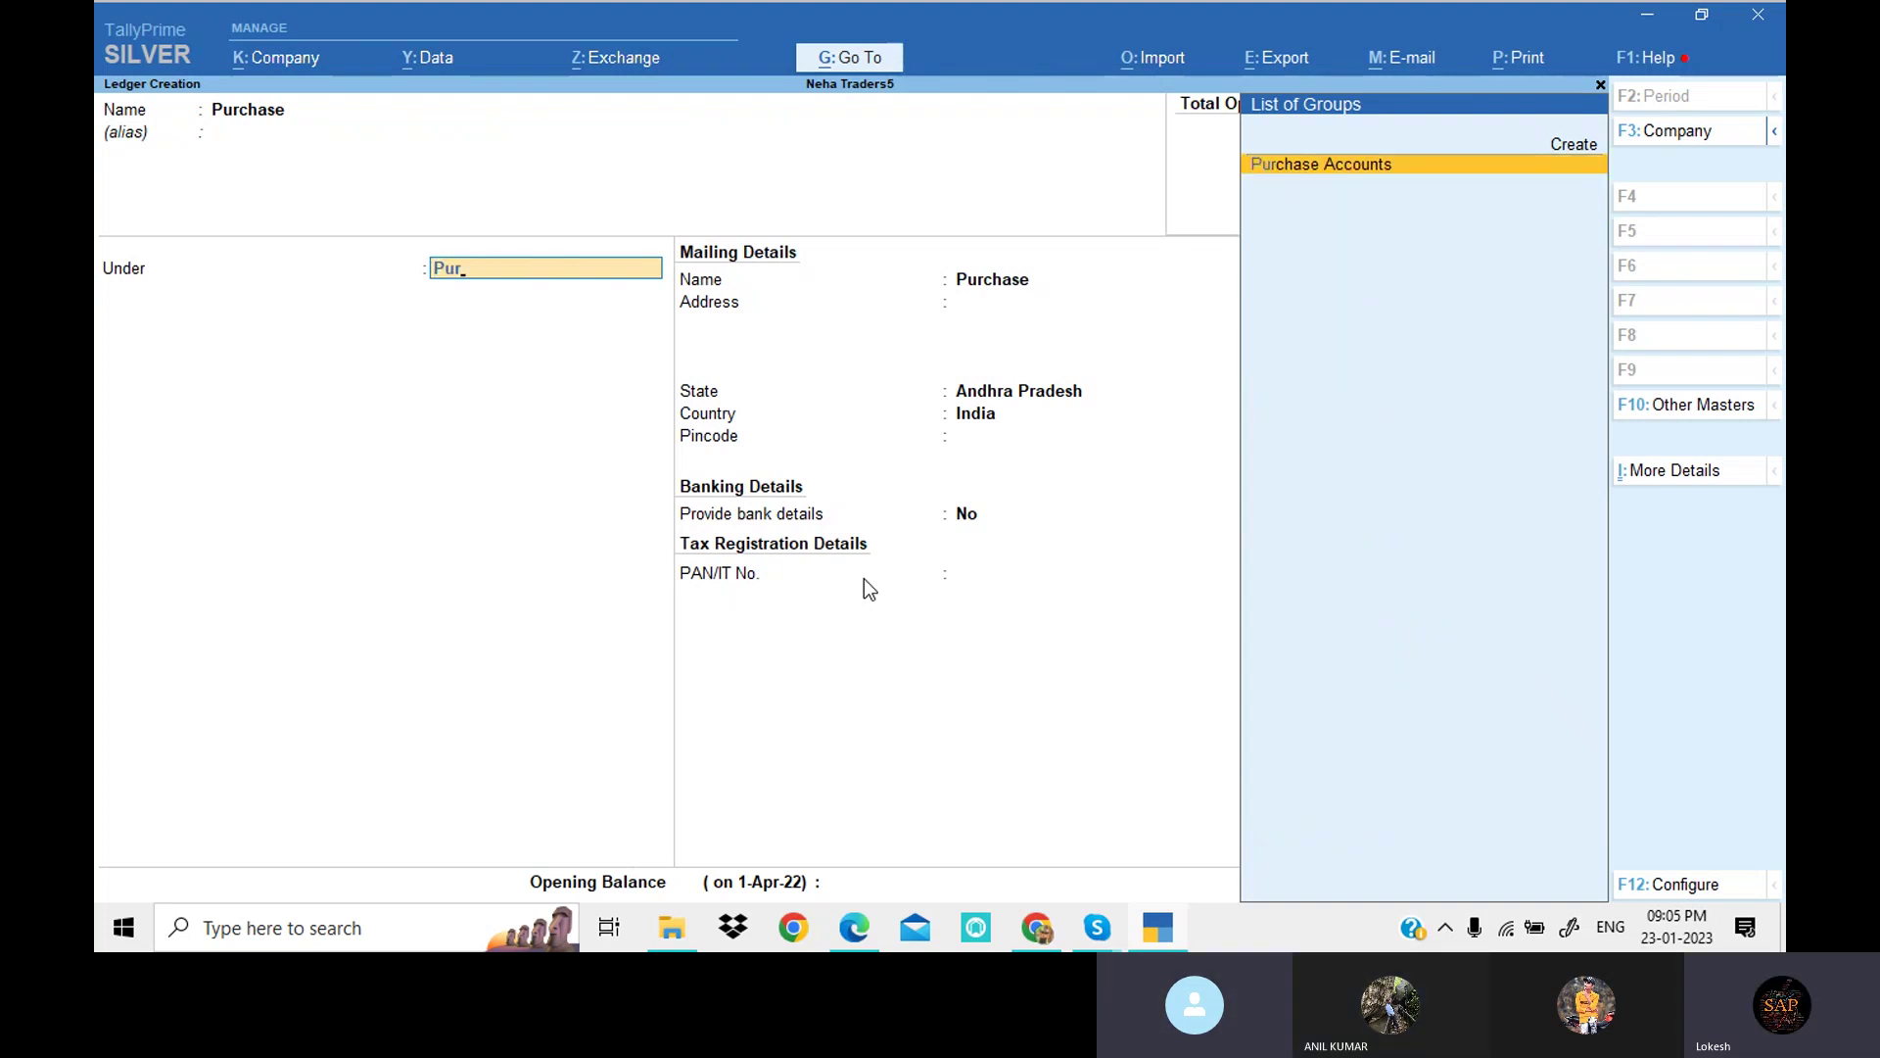
left_click(1393, 188)
key("Return")
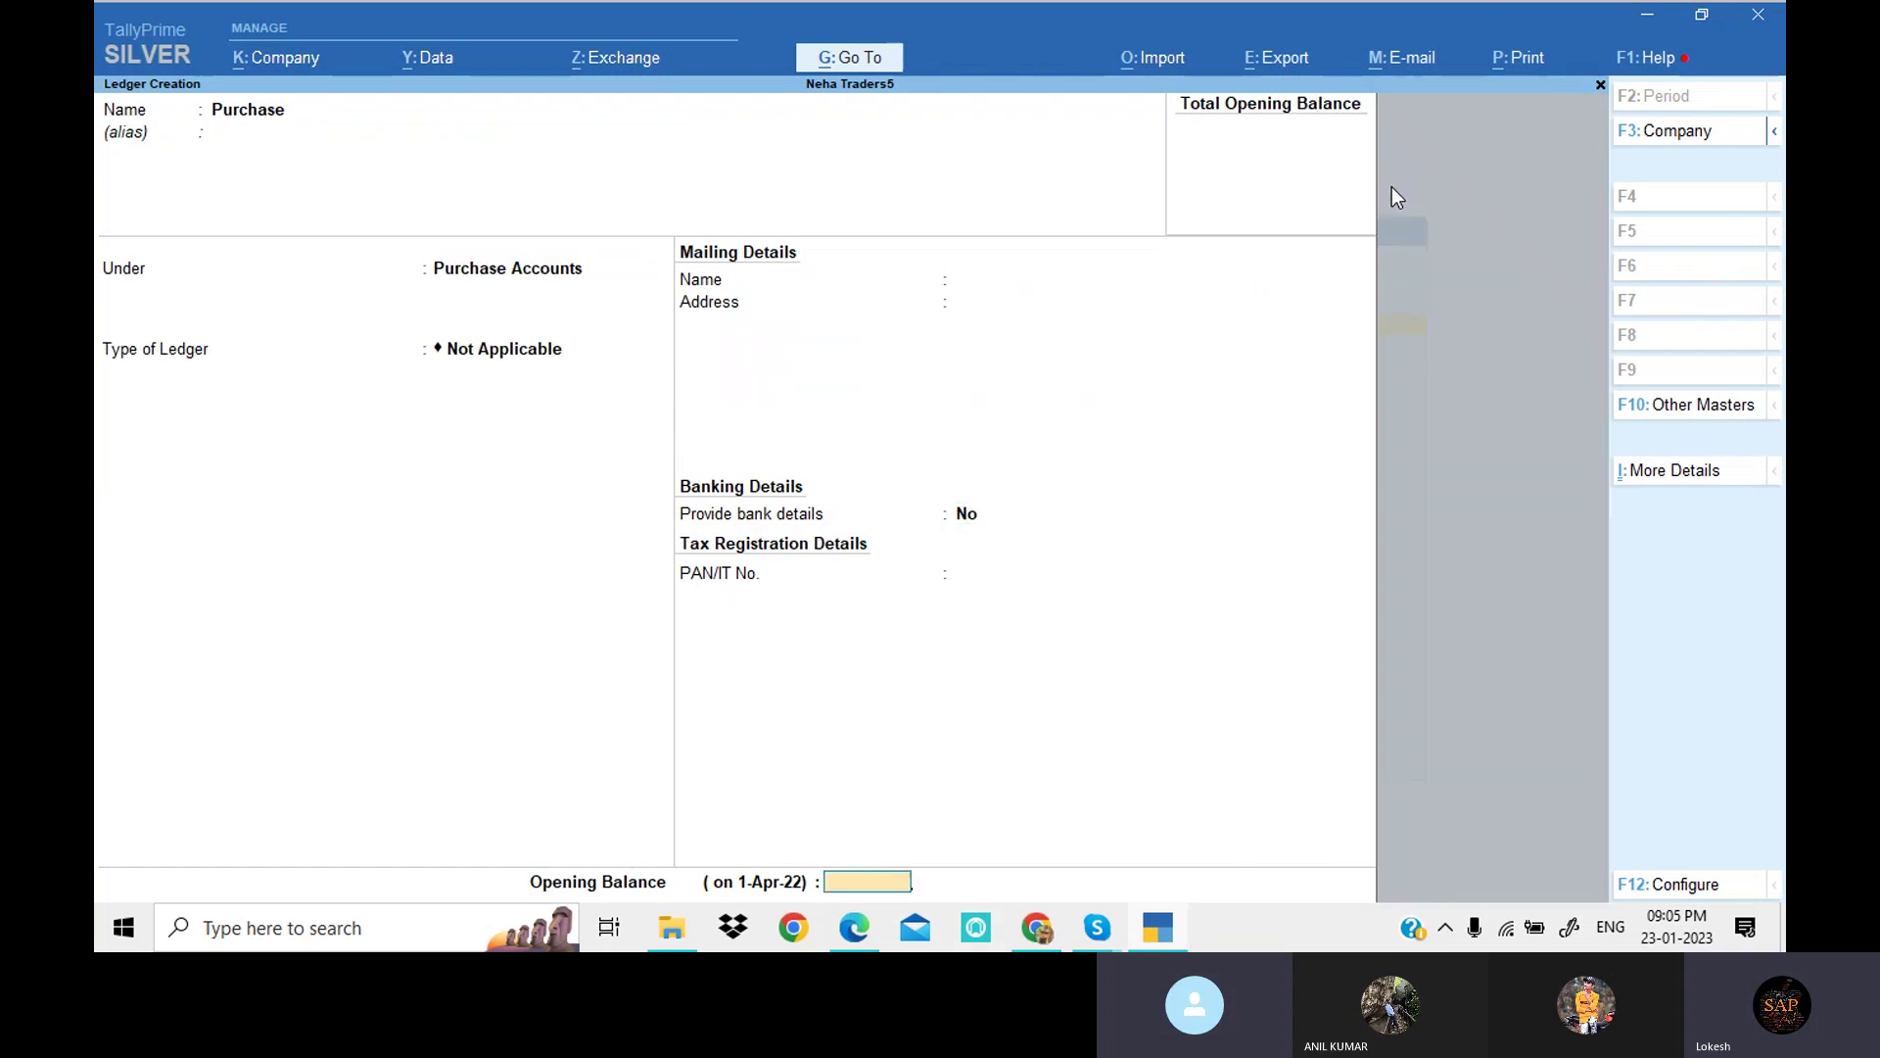
key("Return")
key("Return")
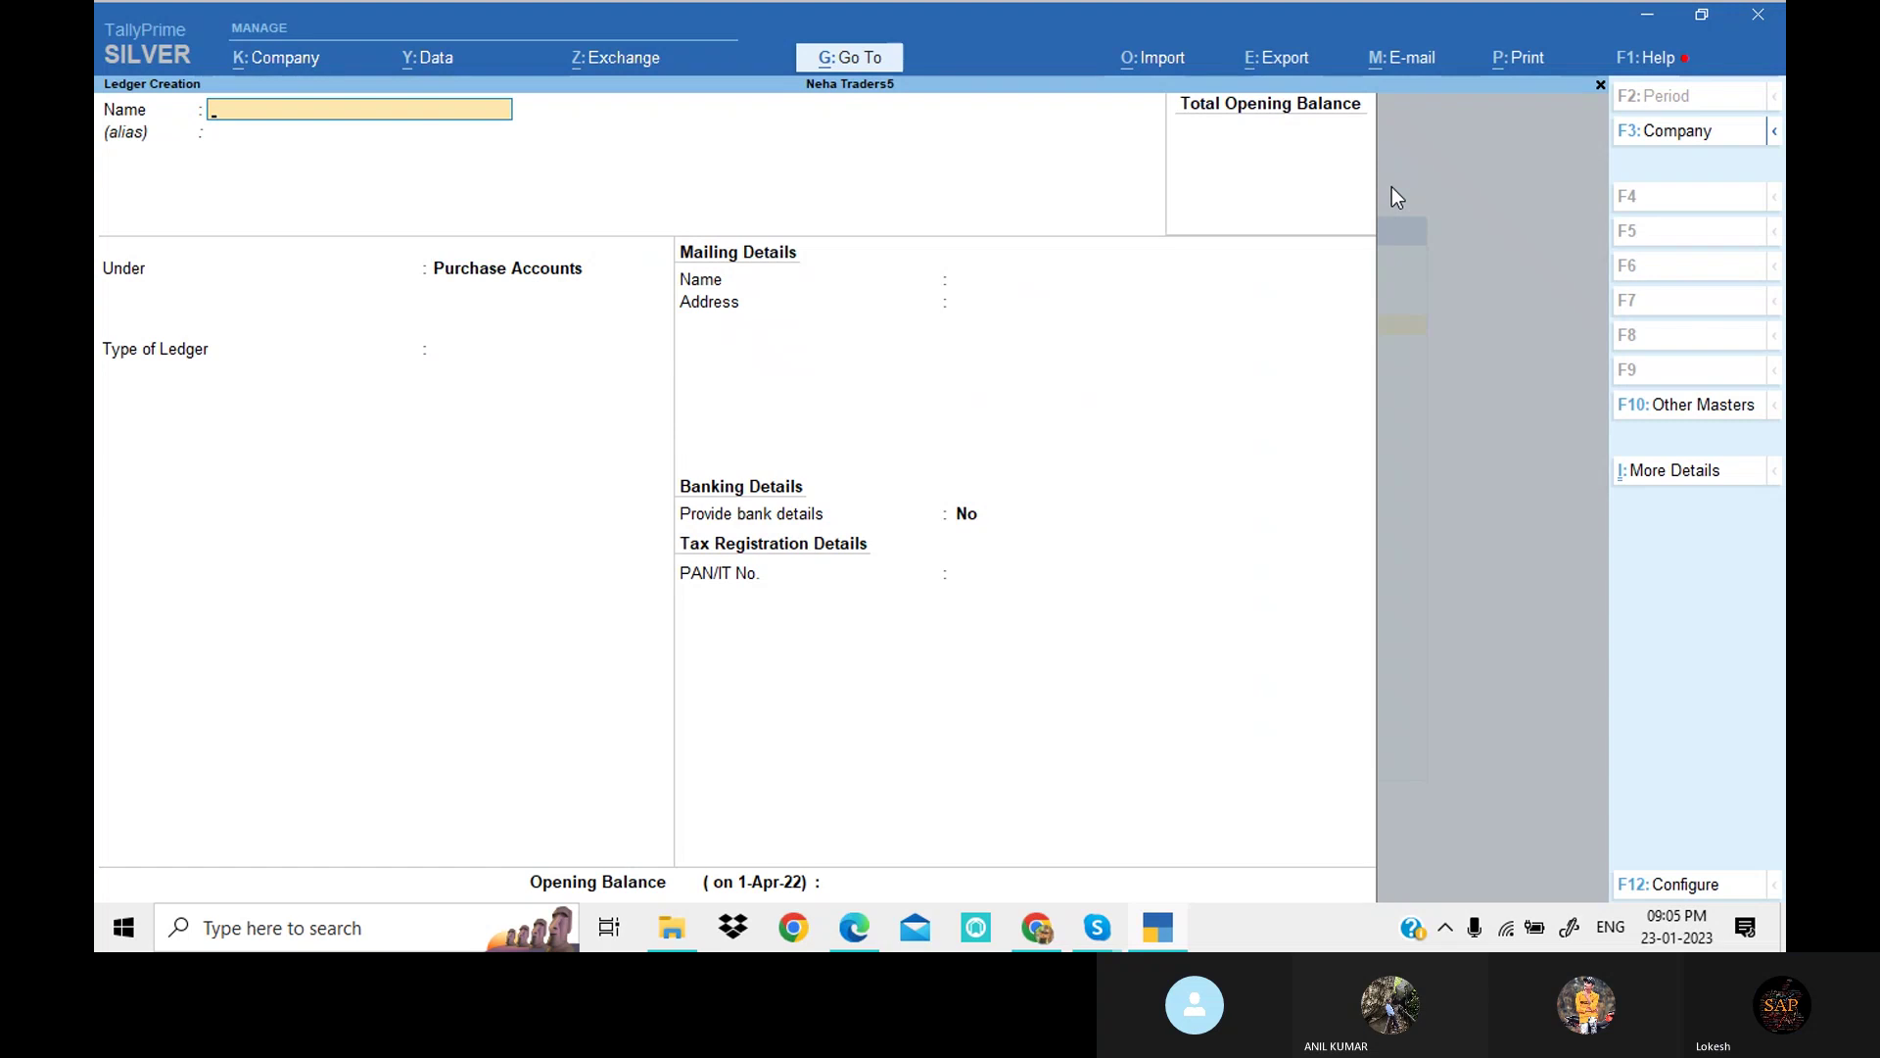
Step: Enter the supplier's ledger under Sundry Creditors with state Andhra Pradesh
type("Pre,")
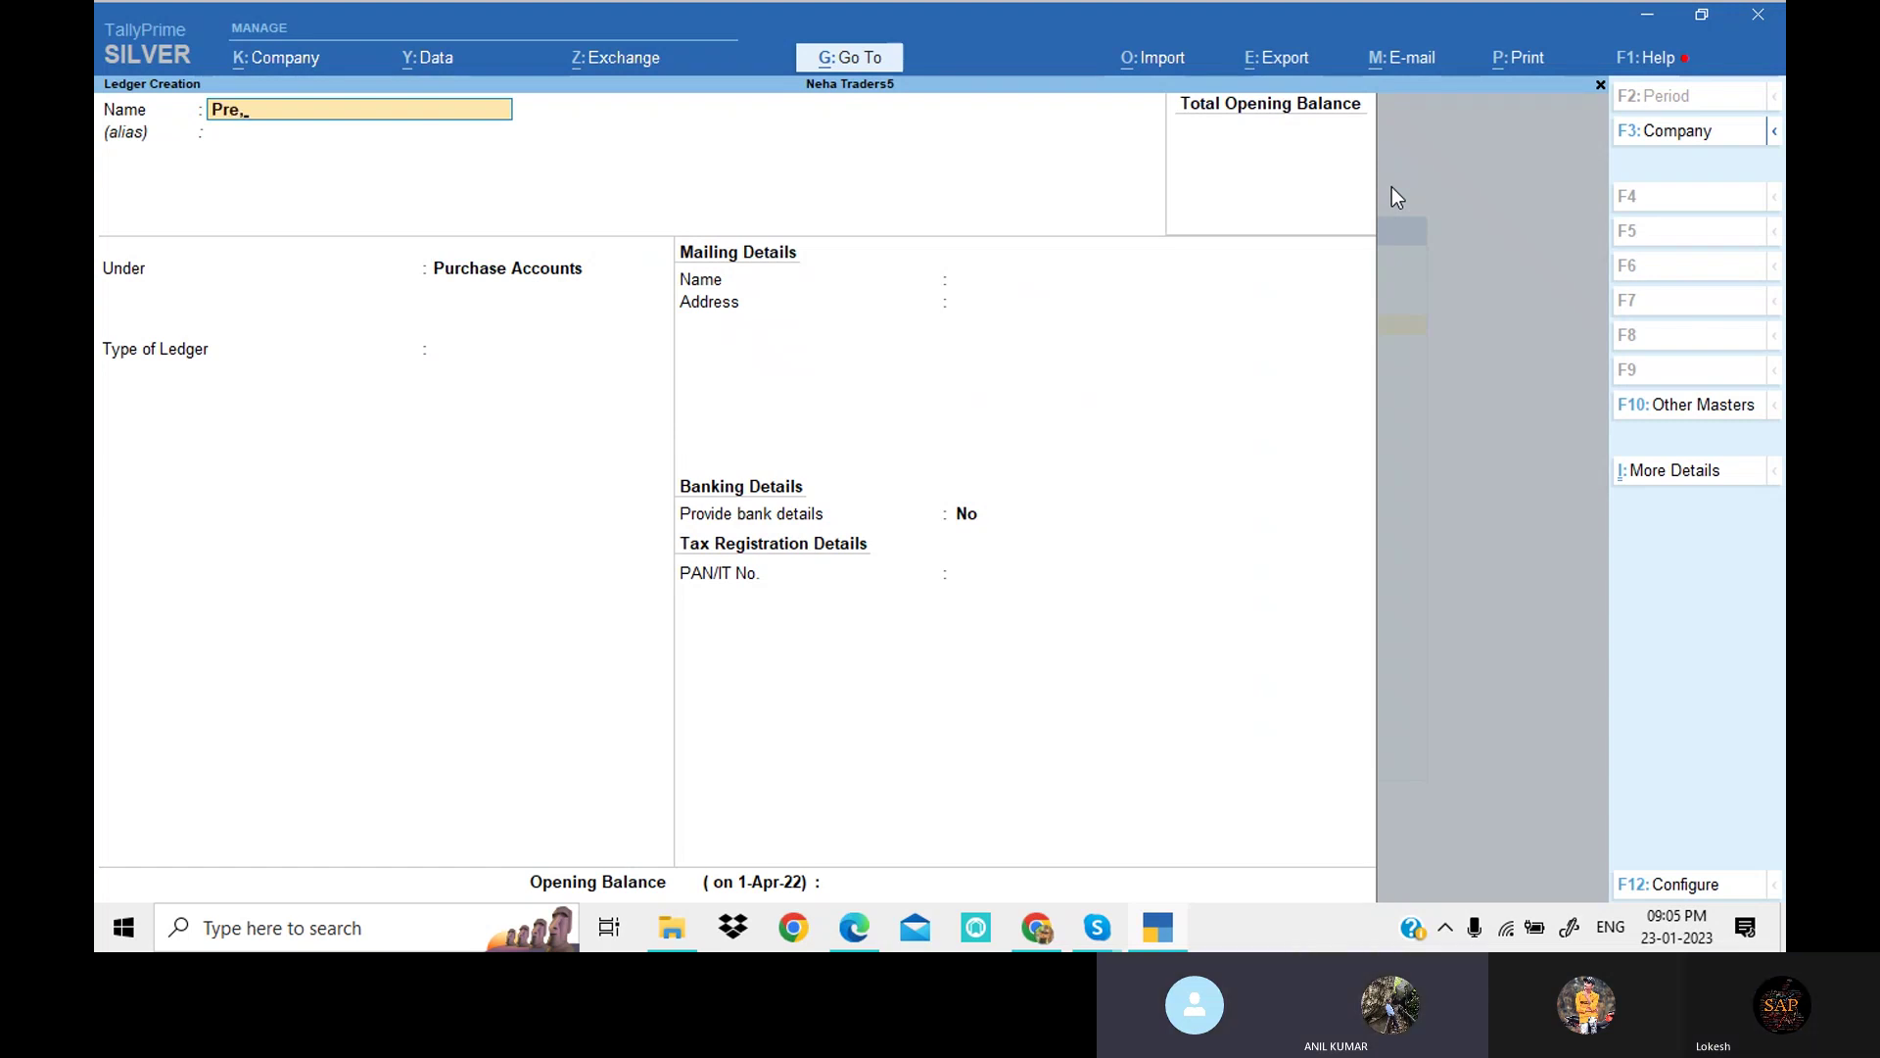
key("BackSpace")
type("m Kuam")
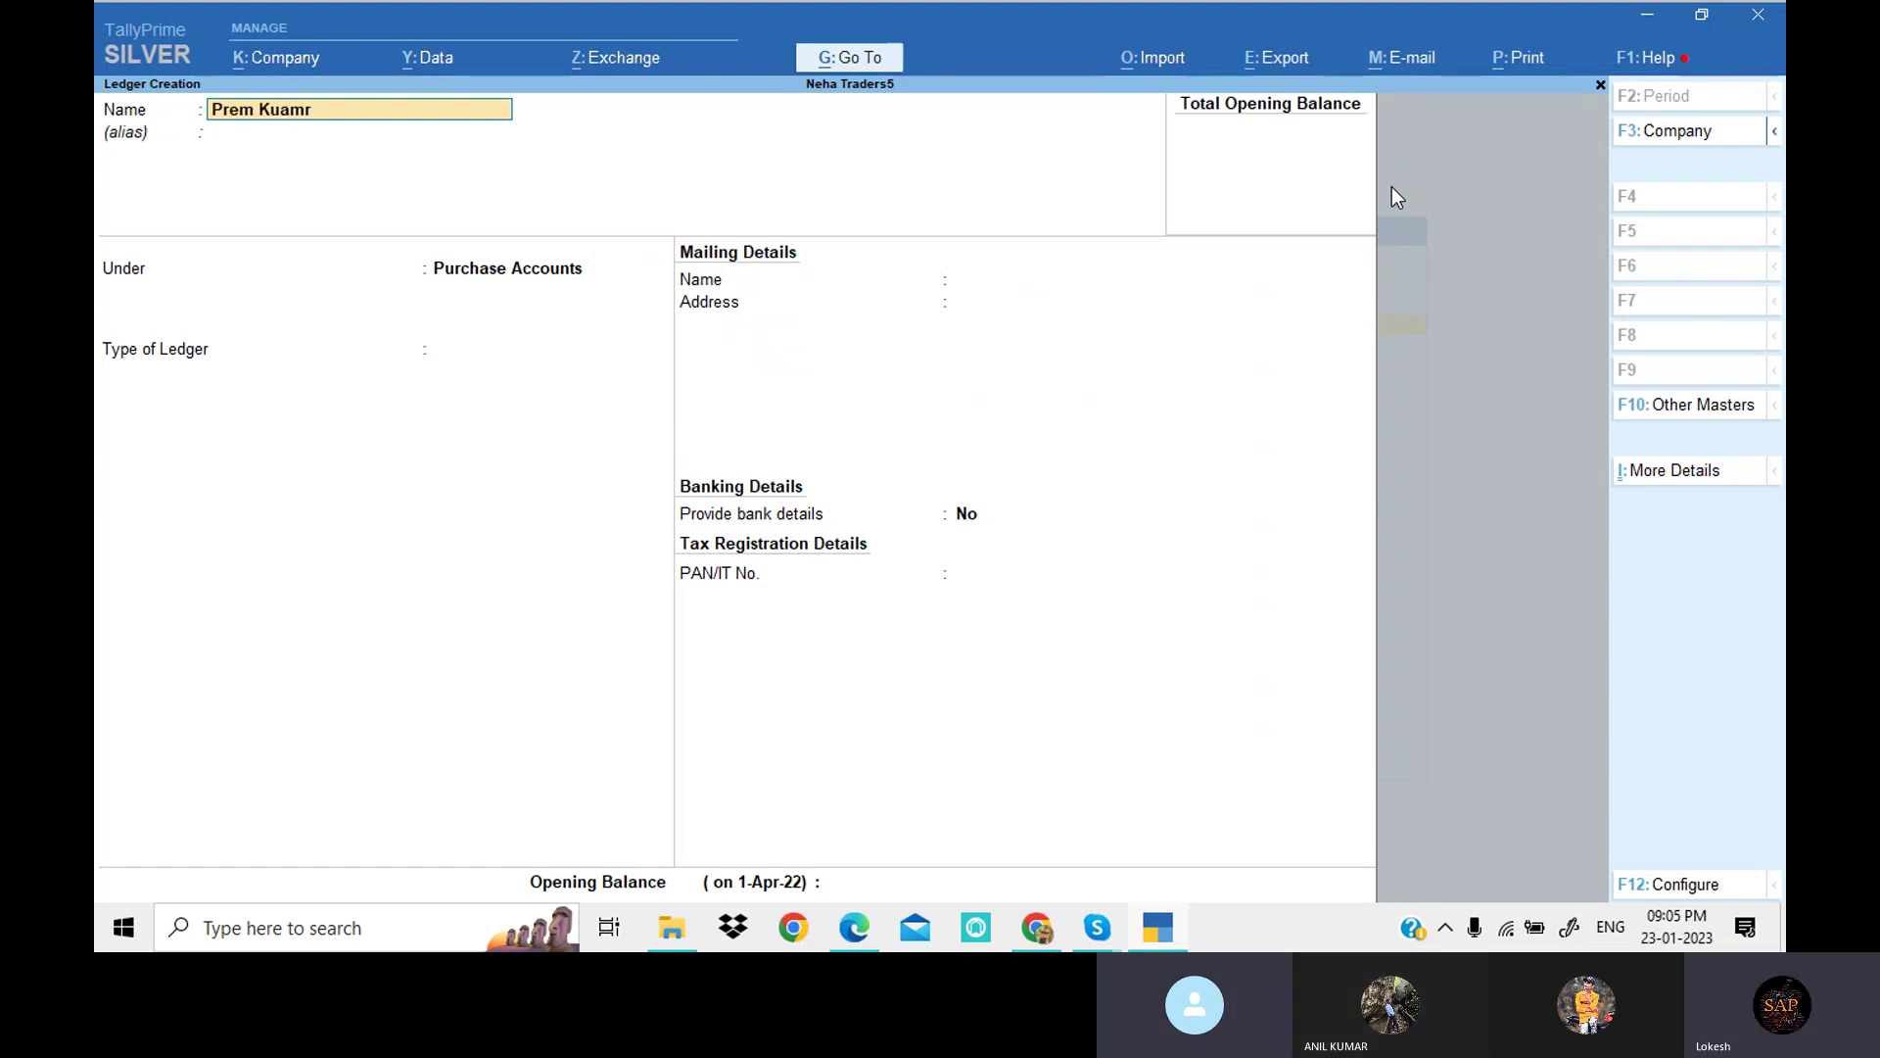
type("r")
key("BackSpace")
key("BackSpace")
key("BackSpace")
type("mar")
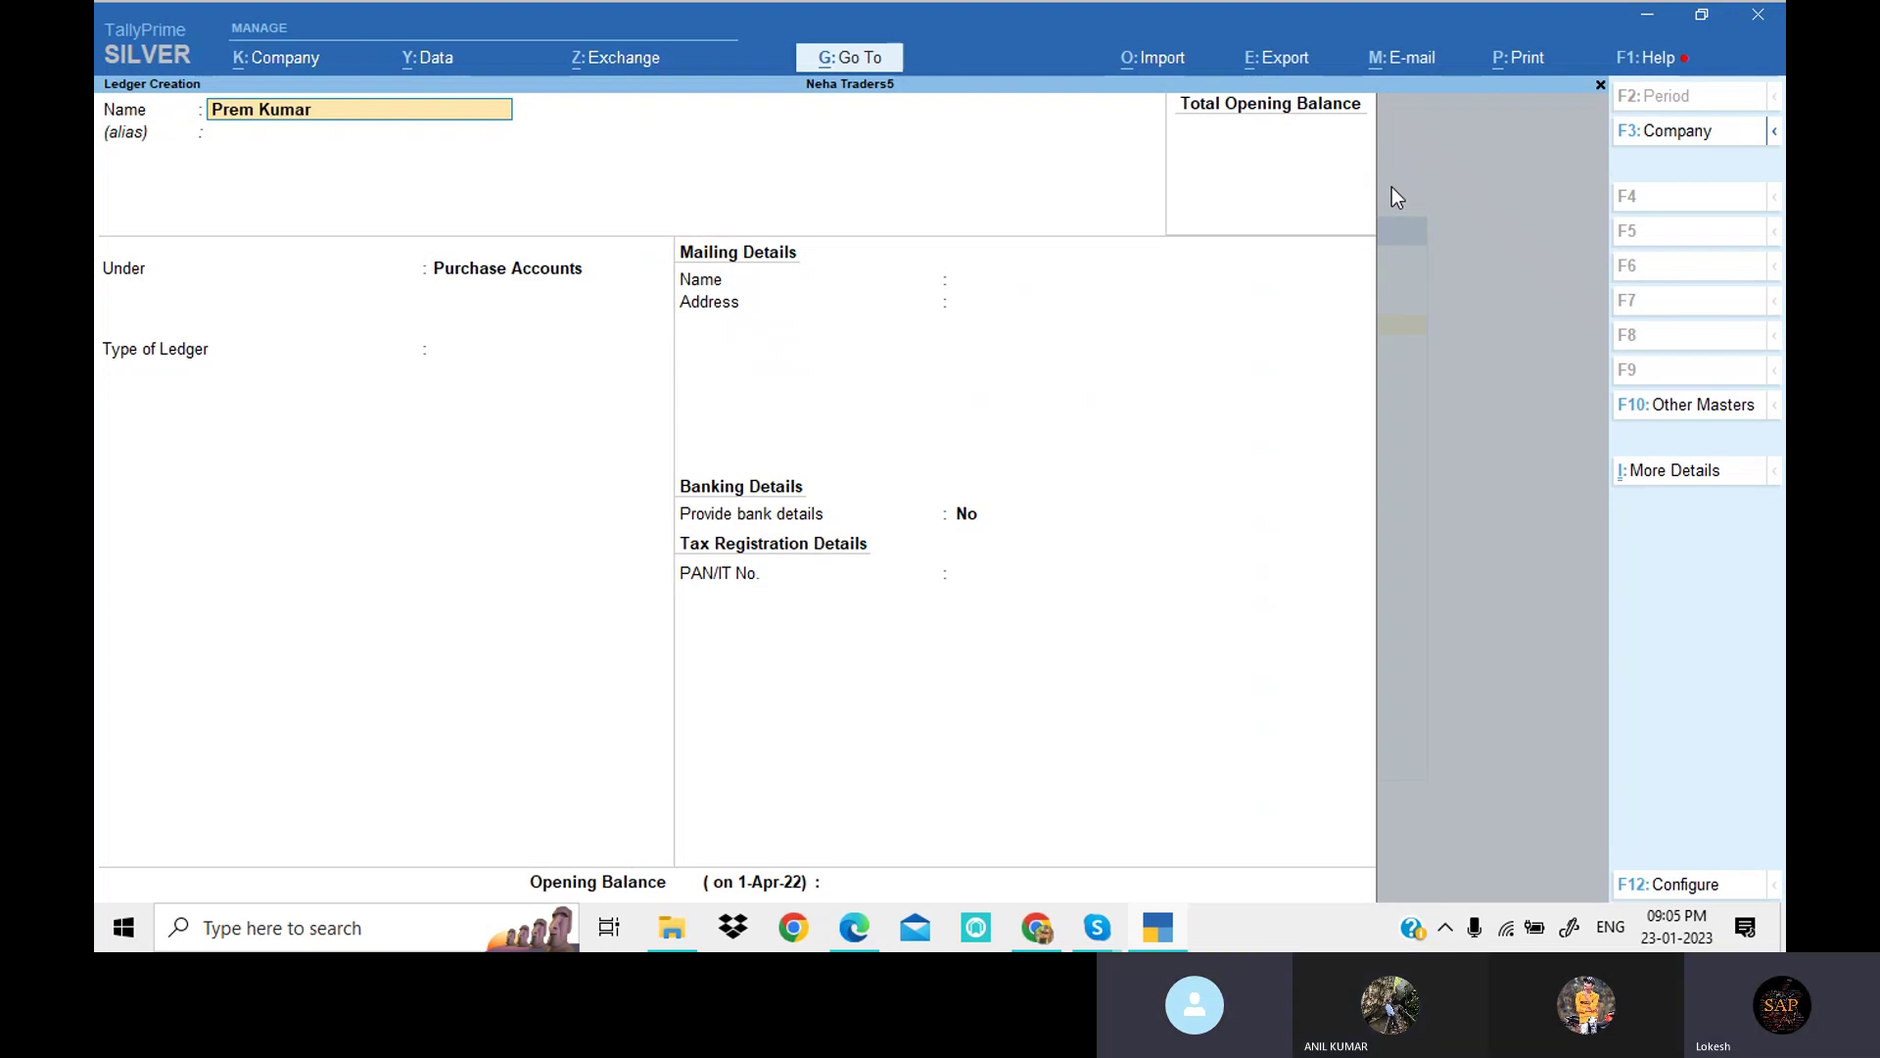
key("Return")
type("Sun")
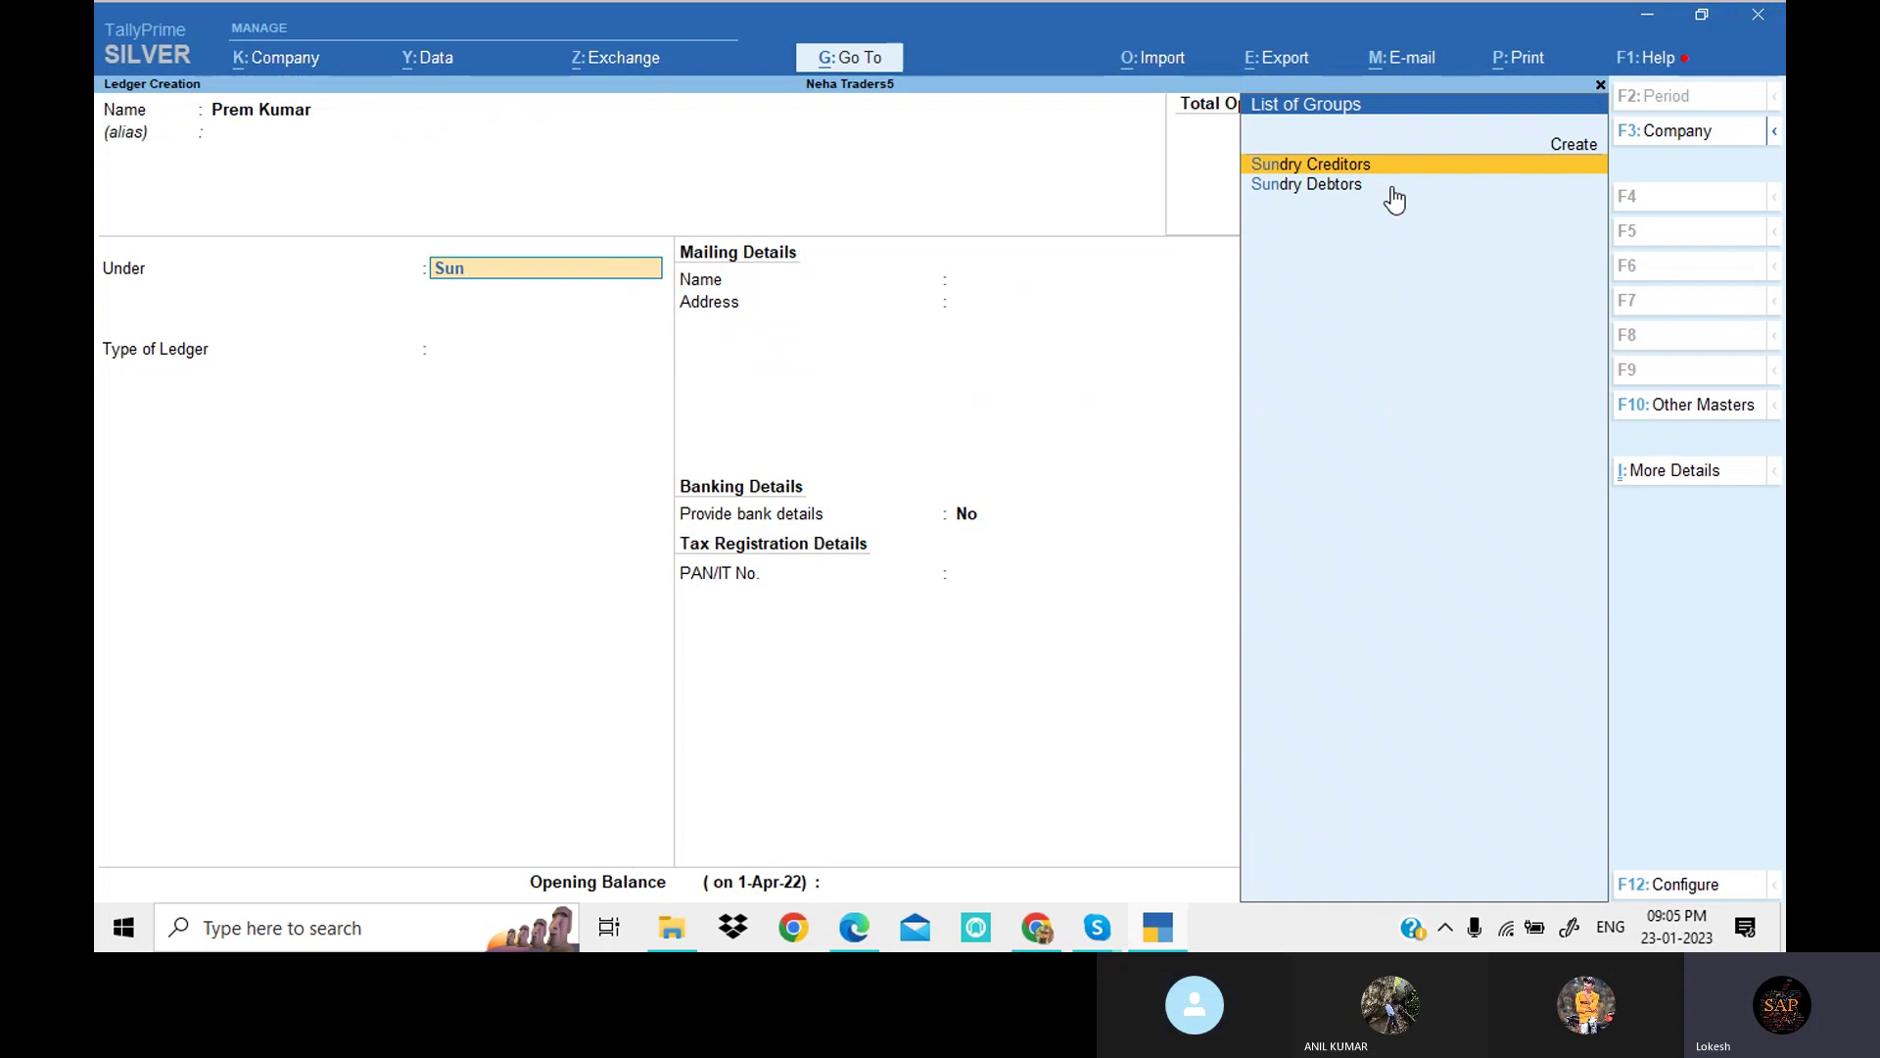
key("Return")
key("Return")
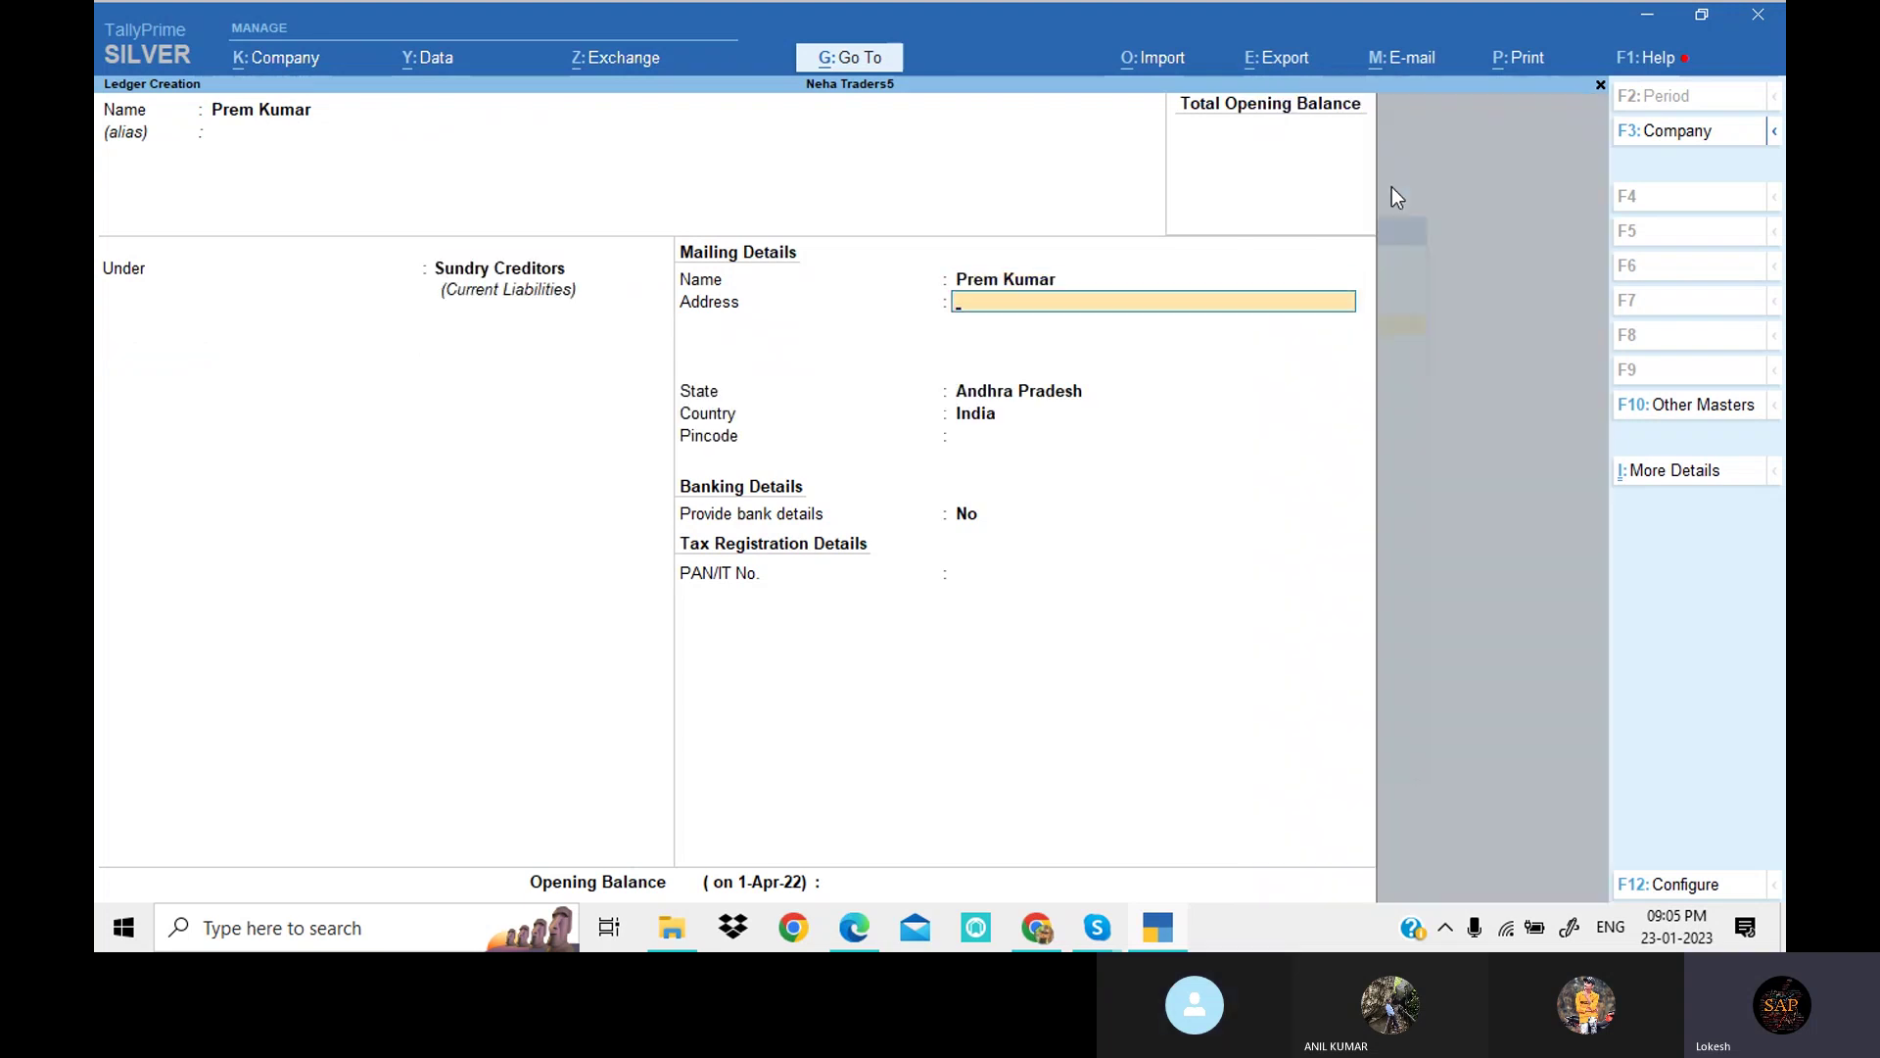
key("Return")
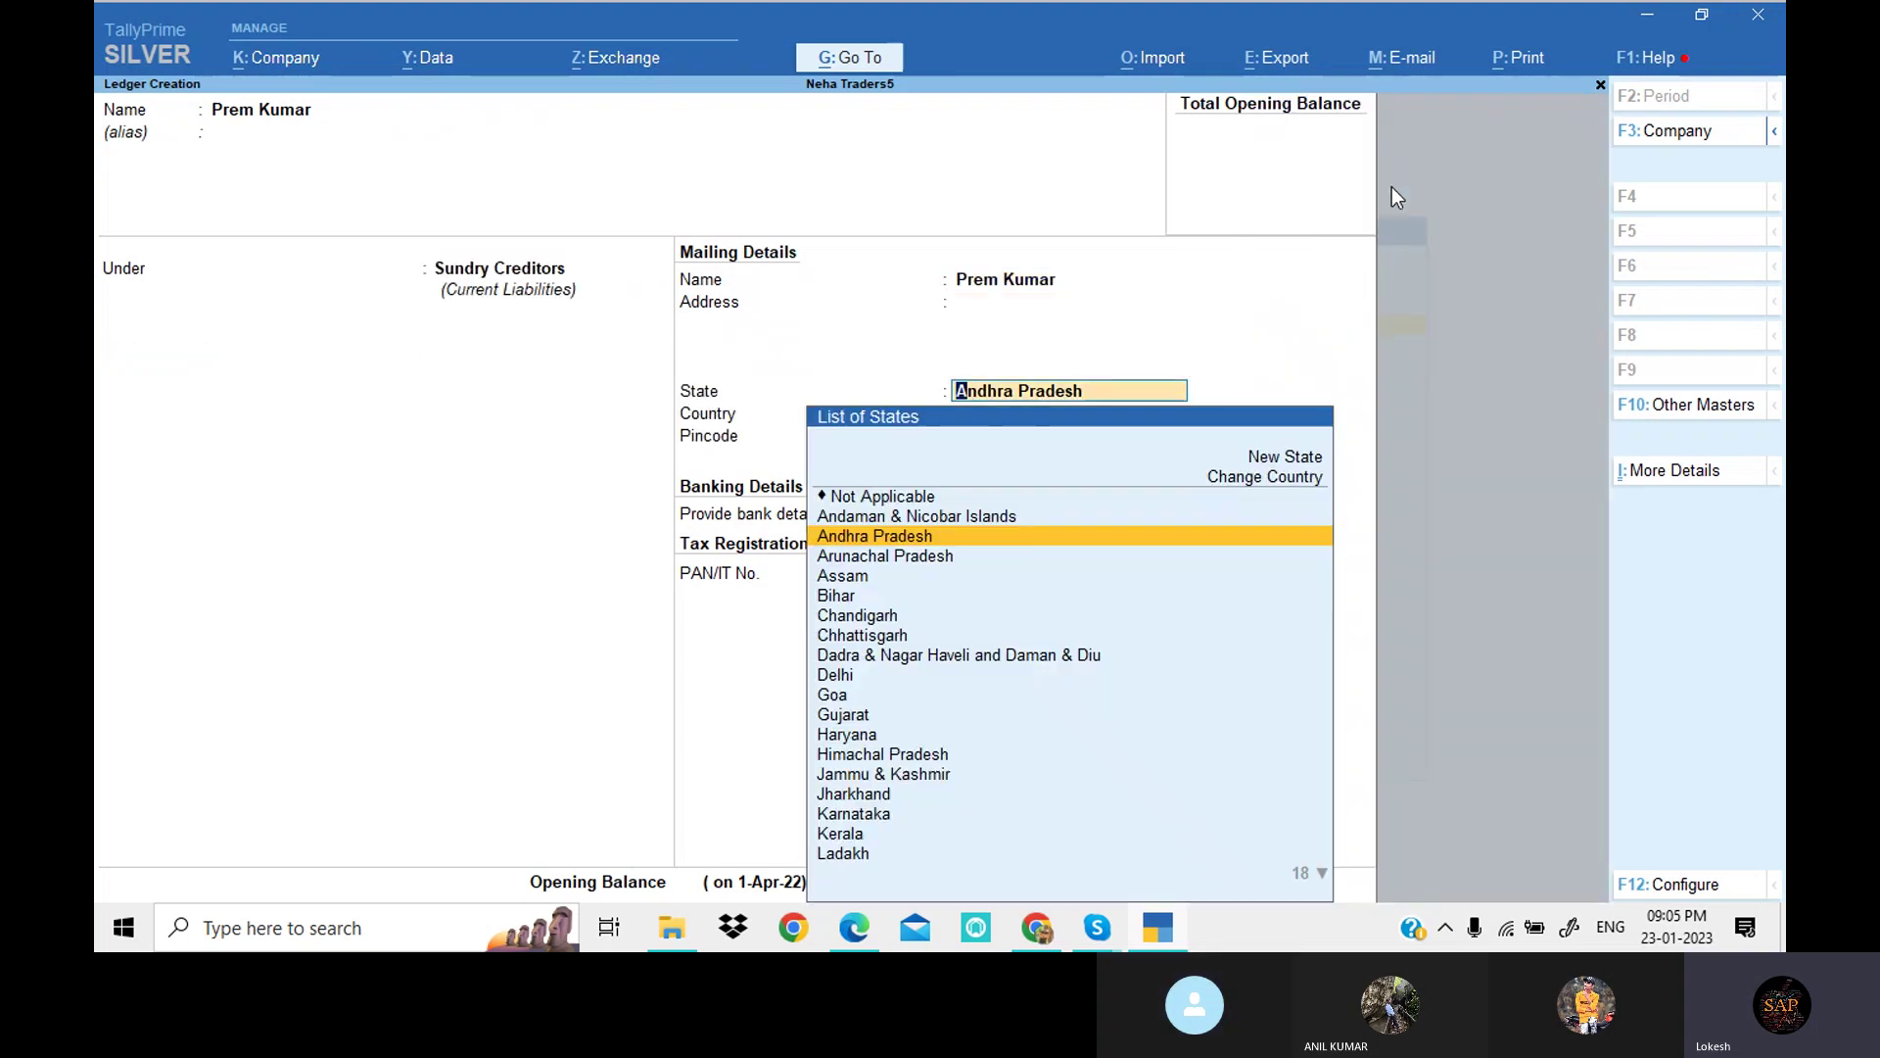
key("Return")
key("Return")
key("Return")
key("Return")
key("Return")
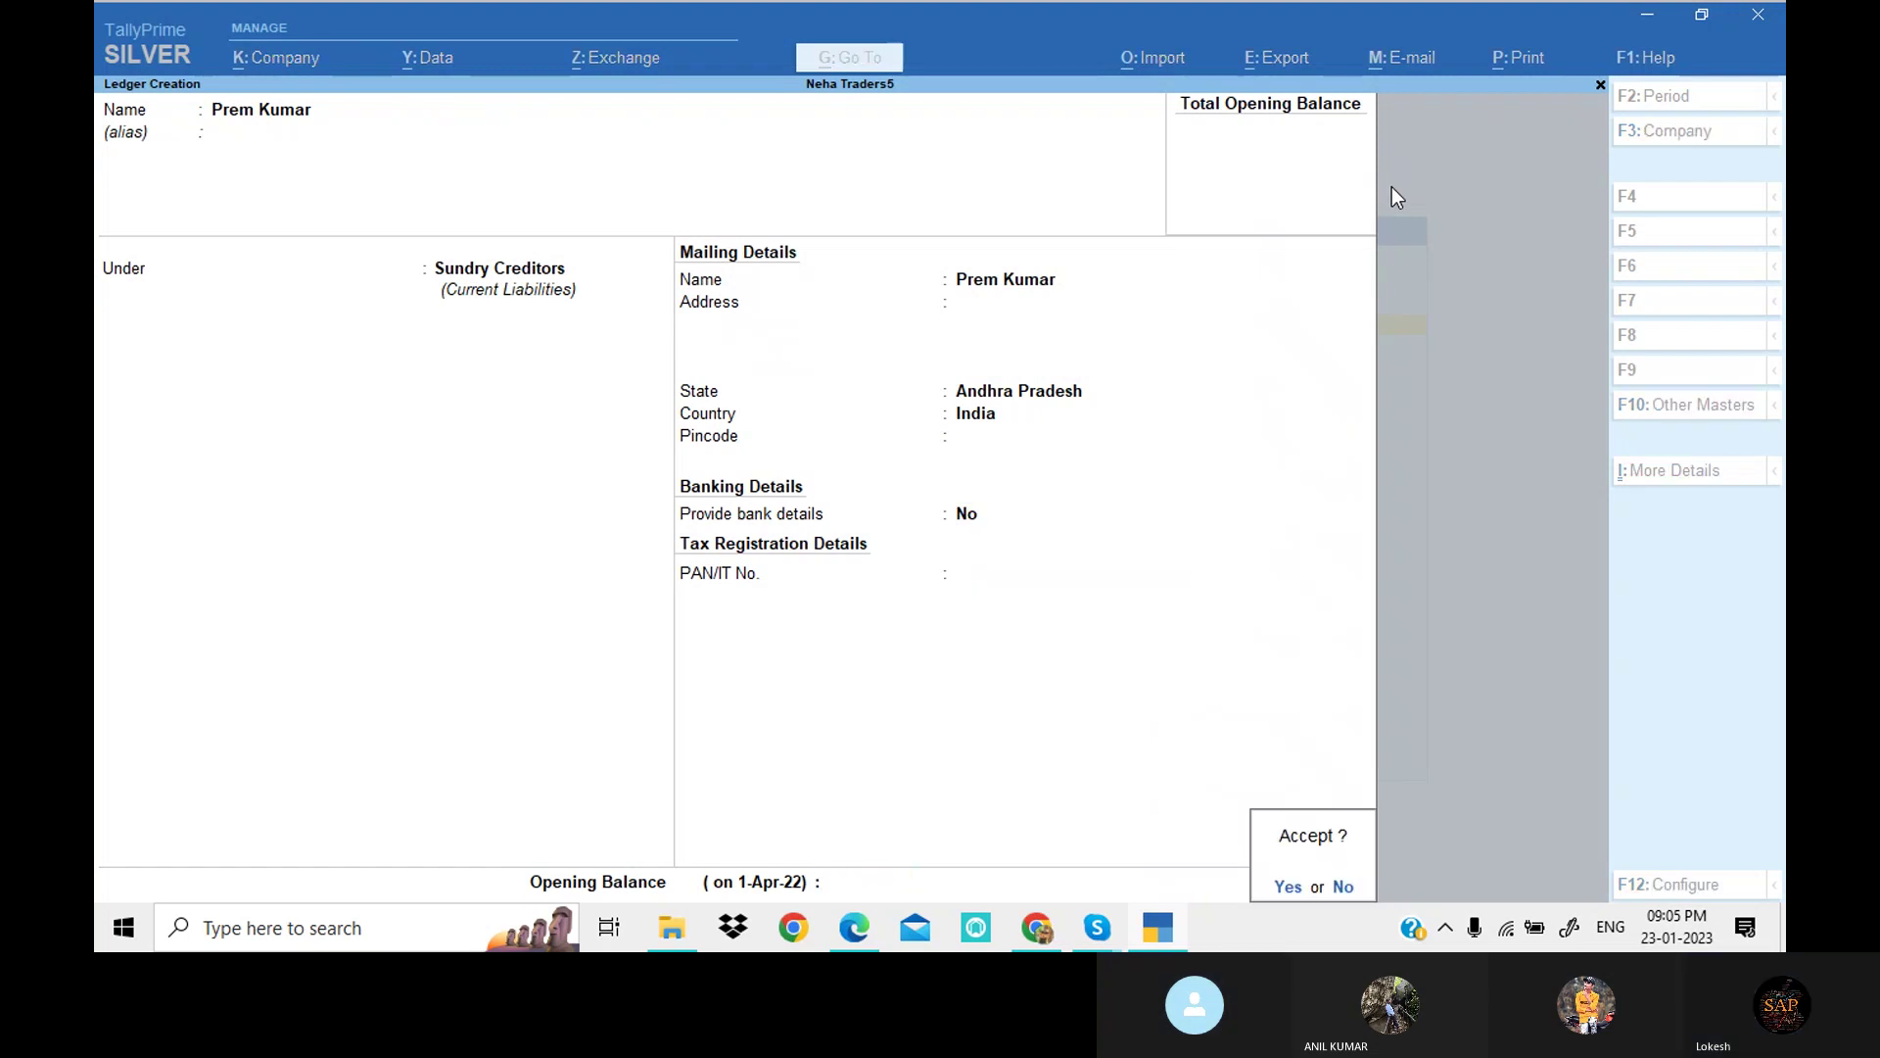
key("Return")
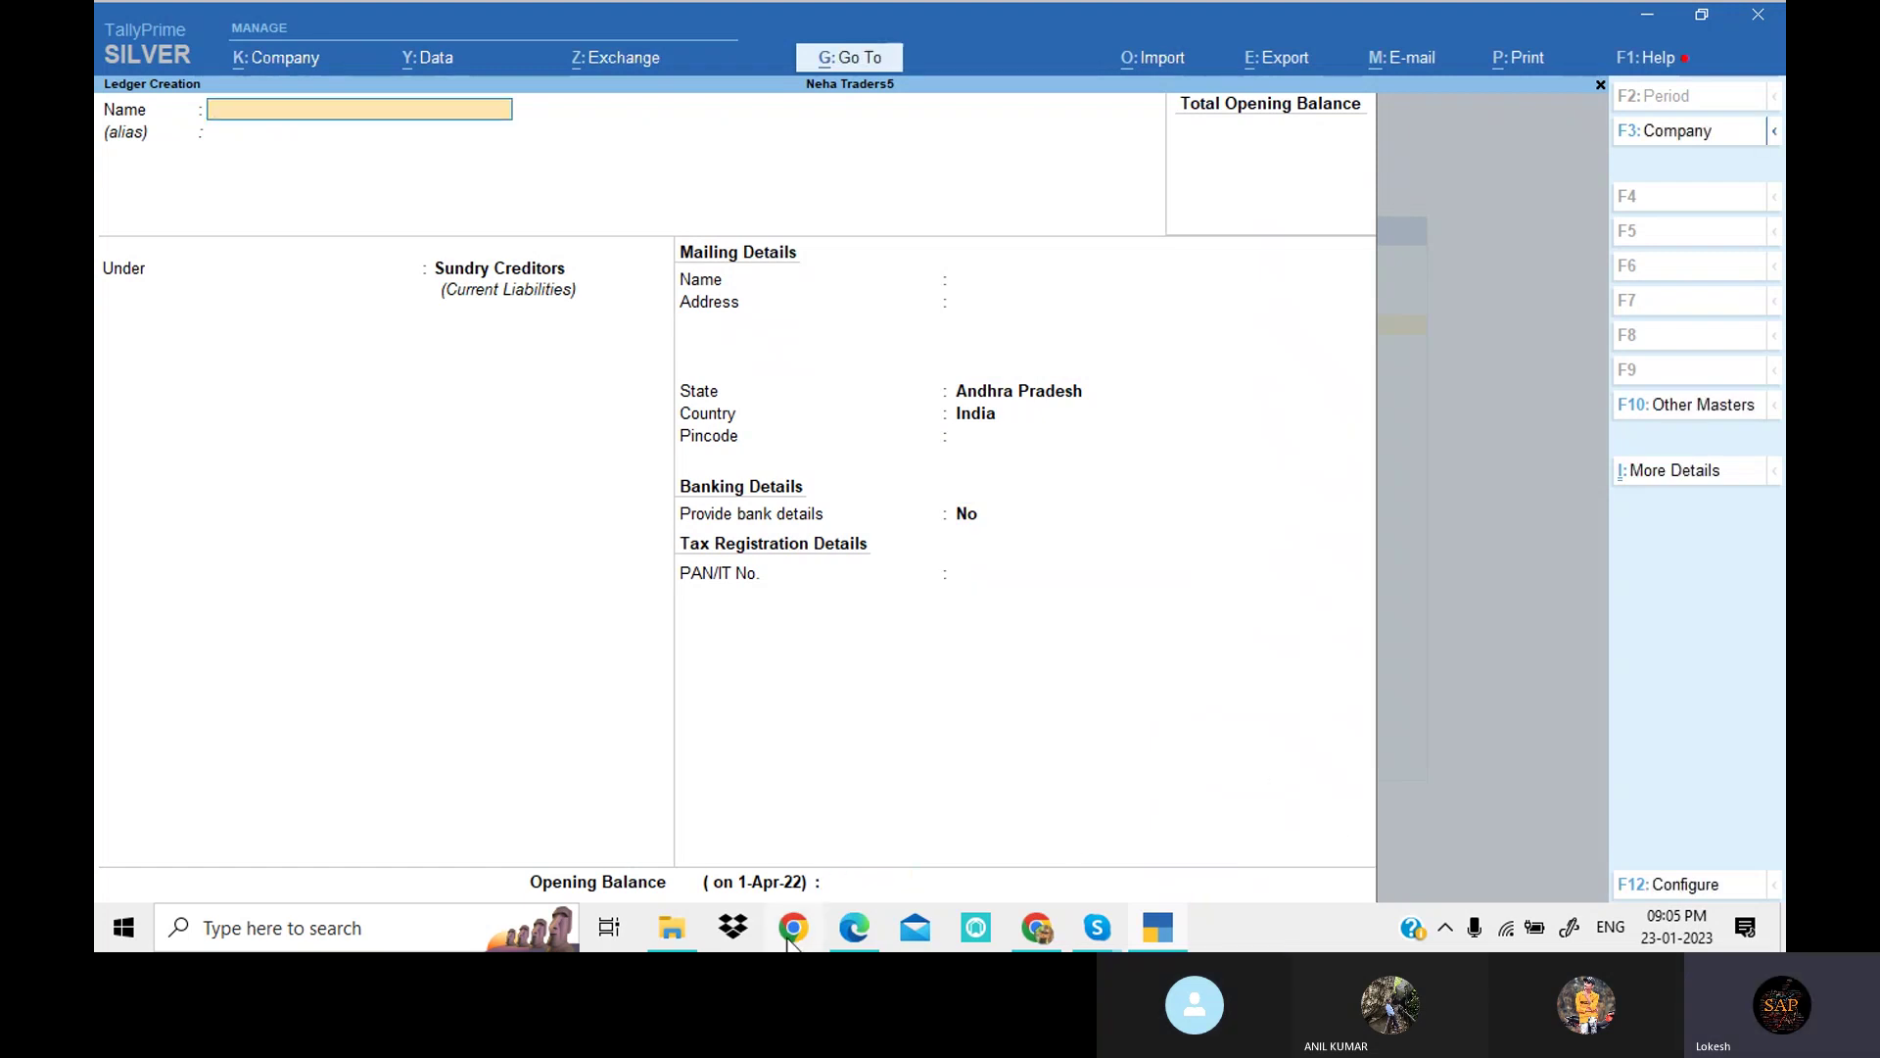
Step: Create a Sales ledger under Sales Accounts after checking the problem sheet
left_click(854, 930)
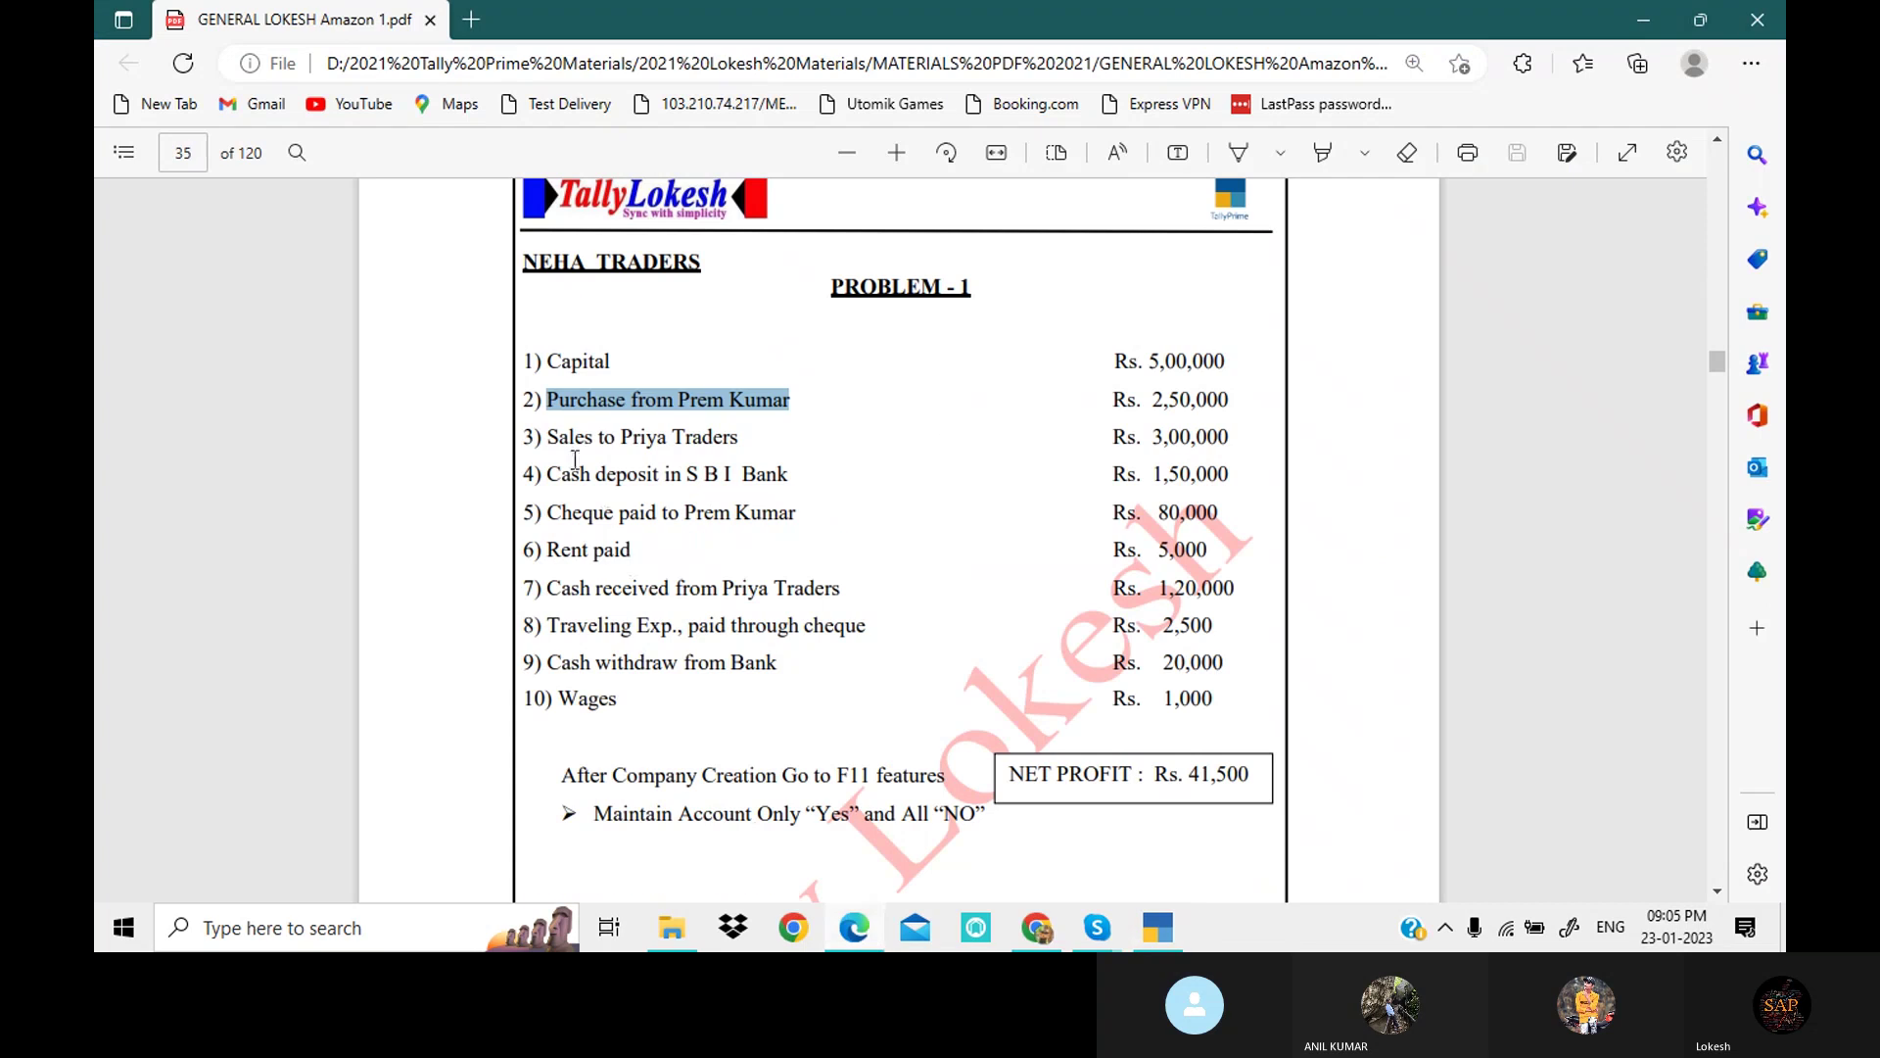
left_click(732, 435)
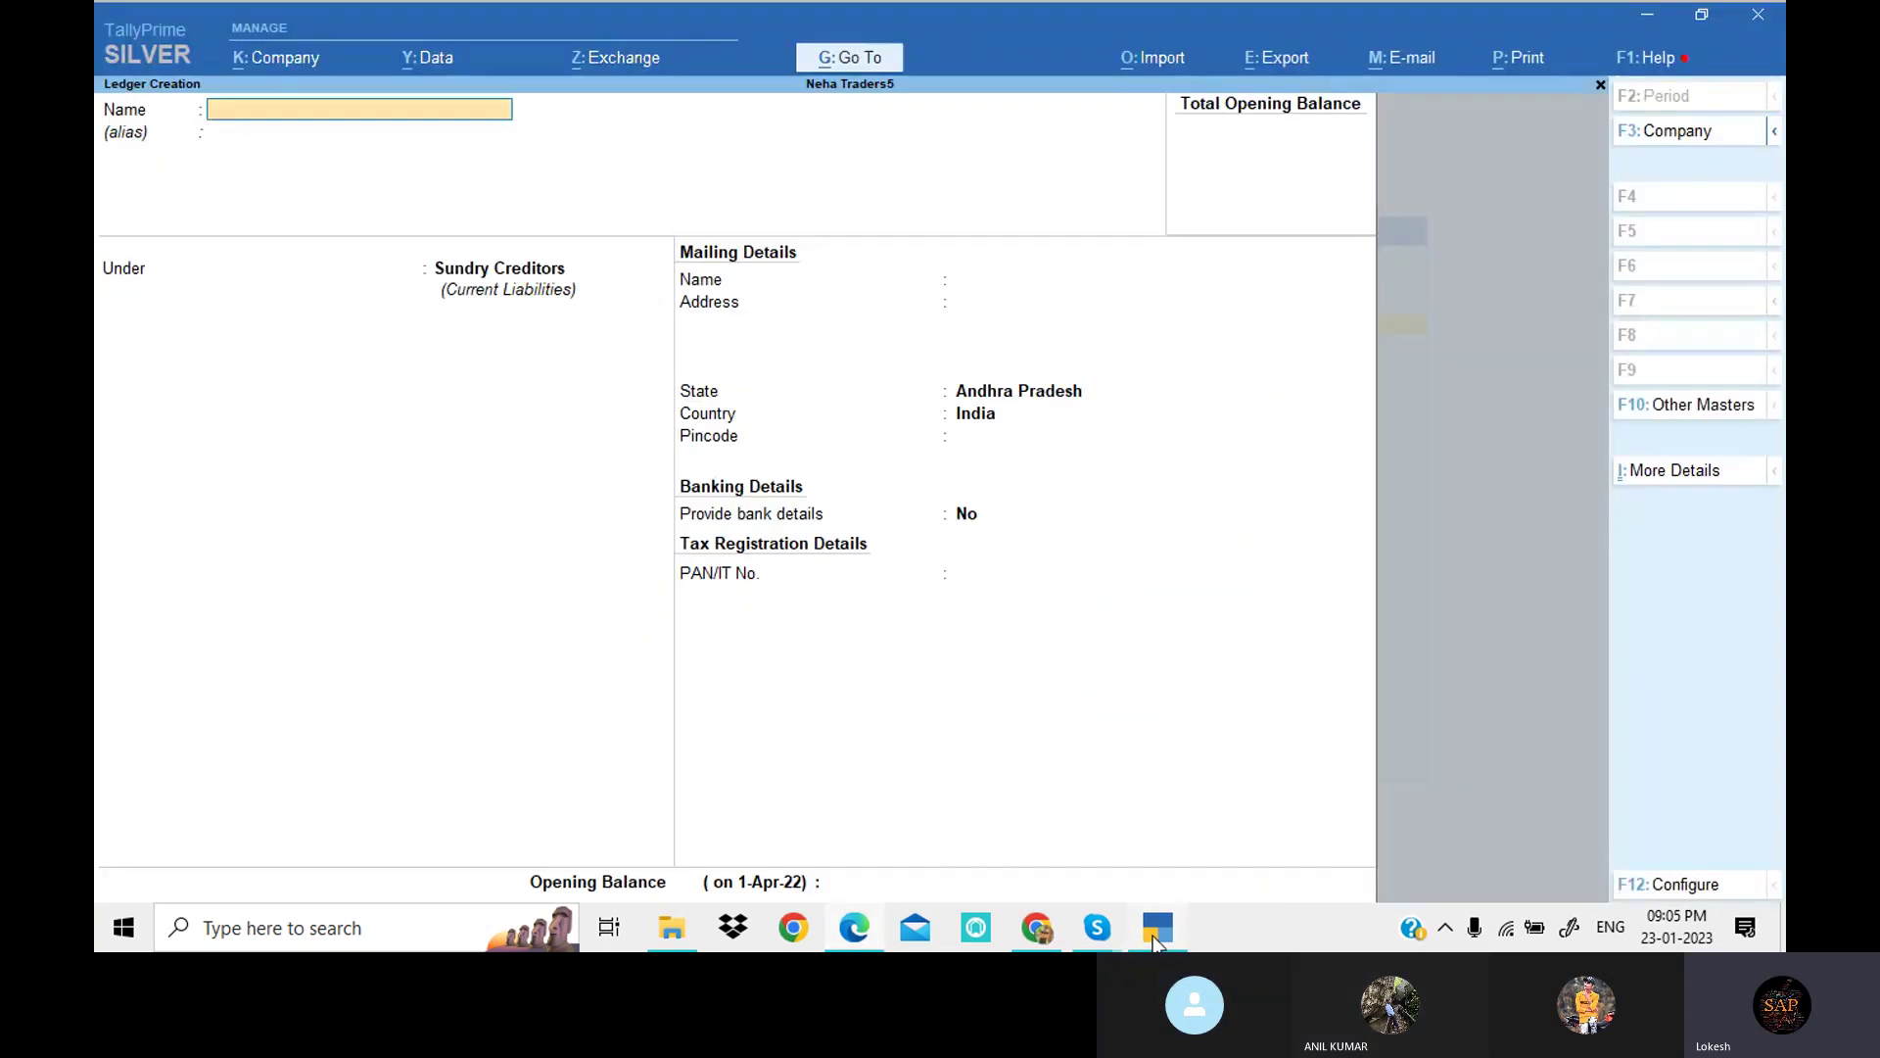
left_click(1157, 931)
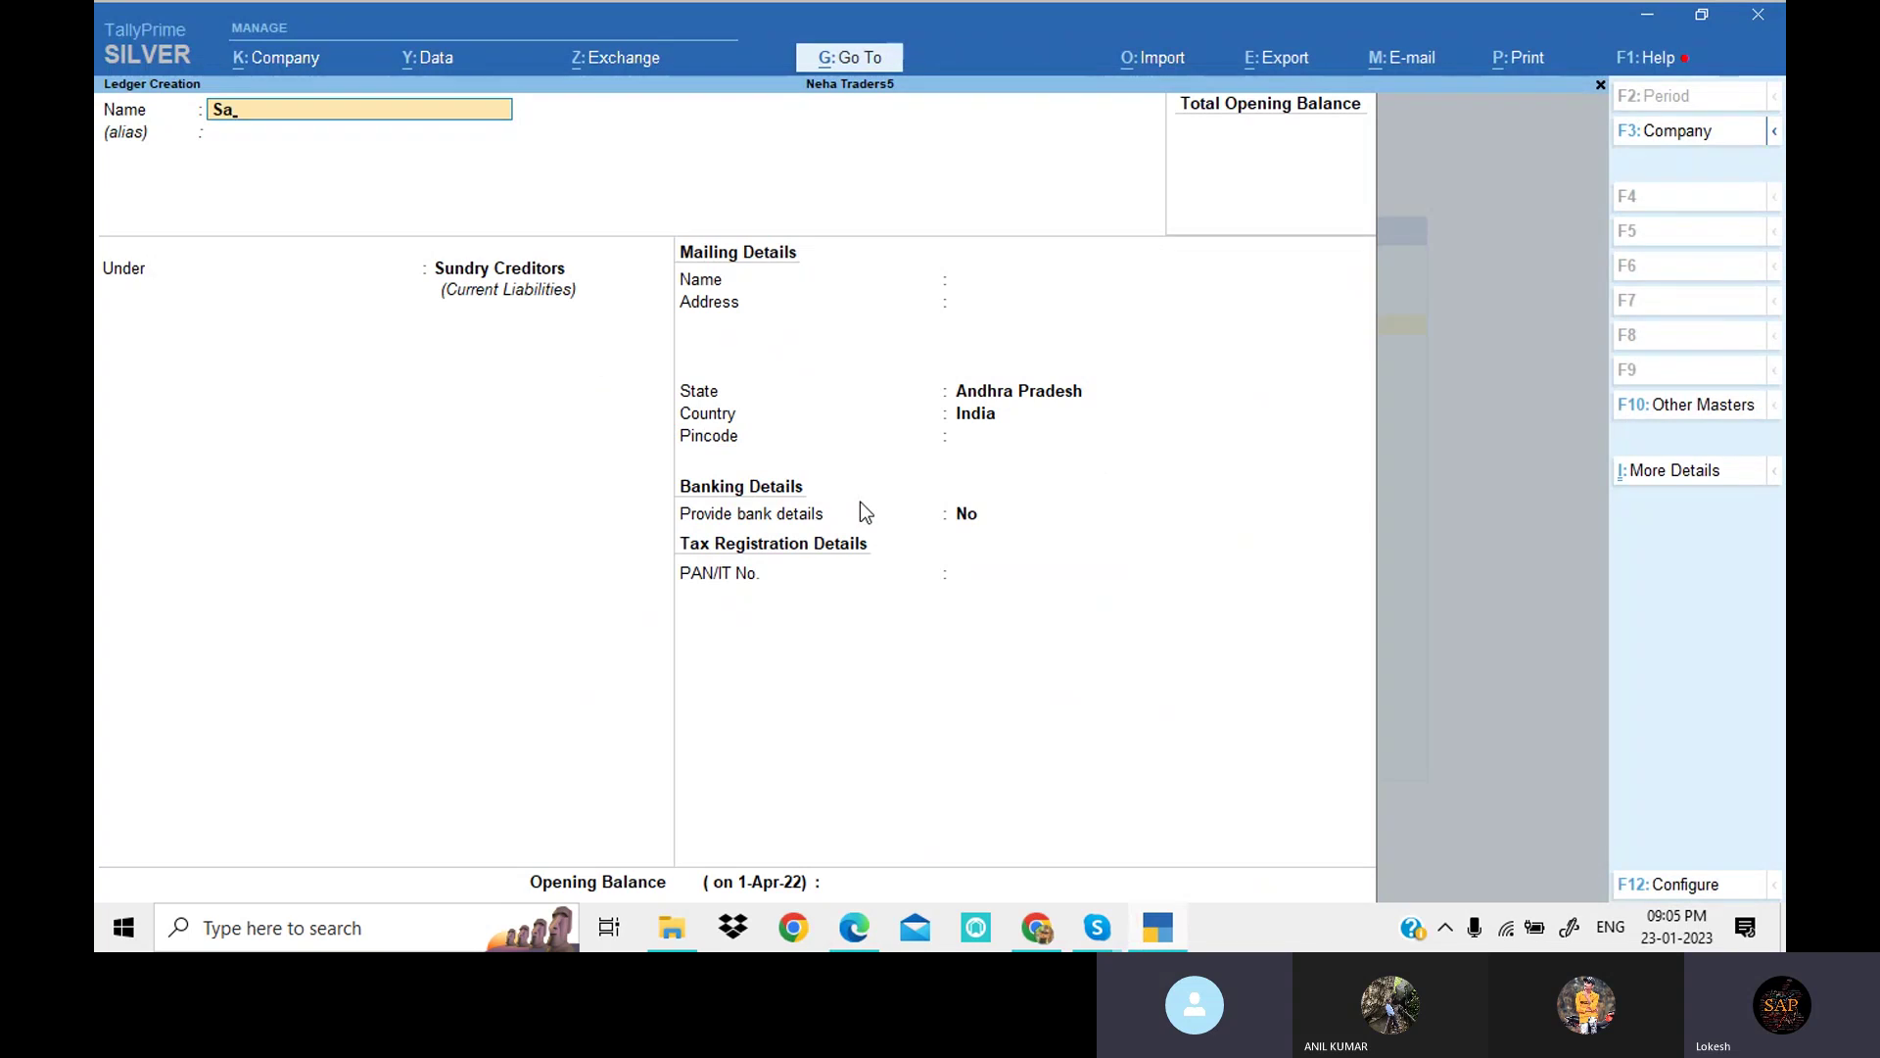
key("Return")
key("Return")
type("s")
key("Return")
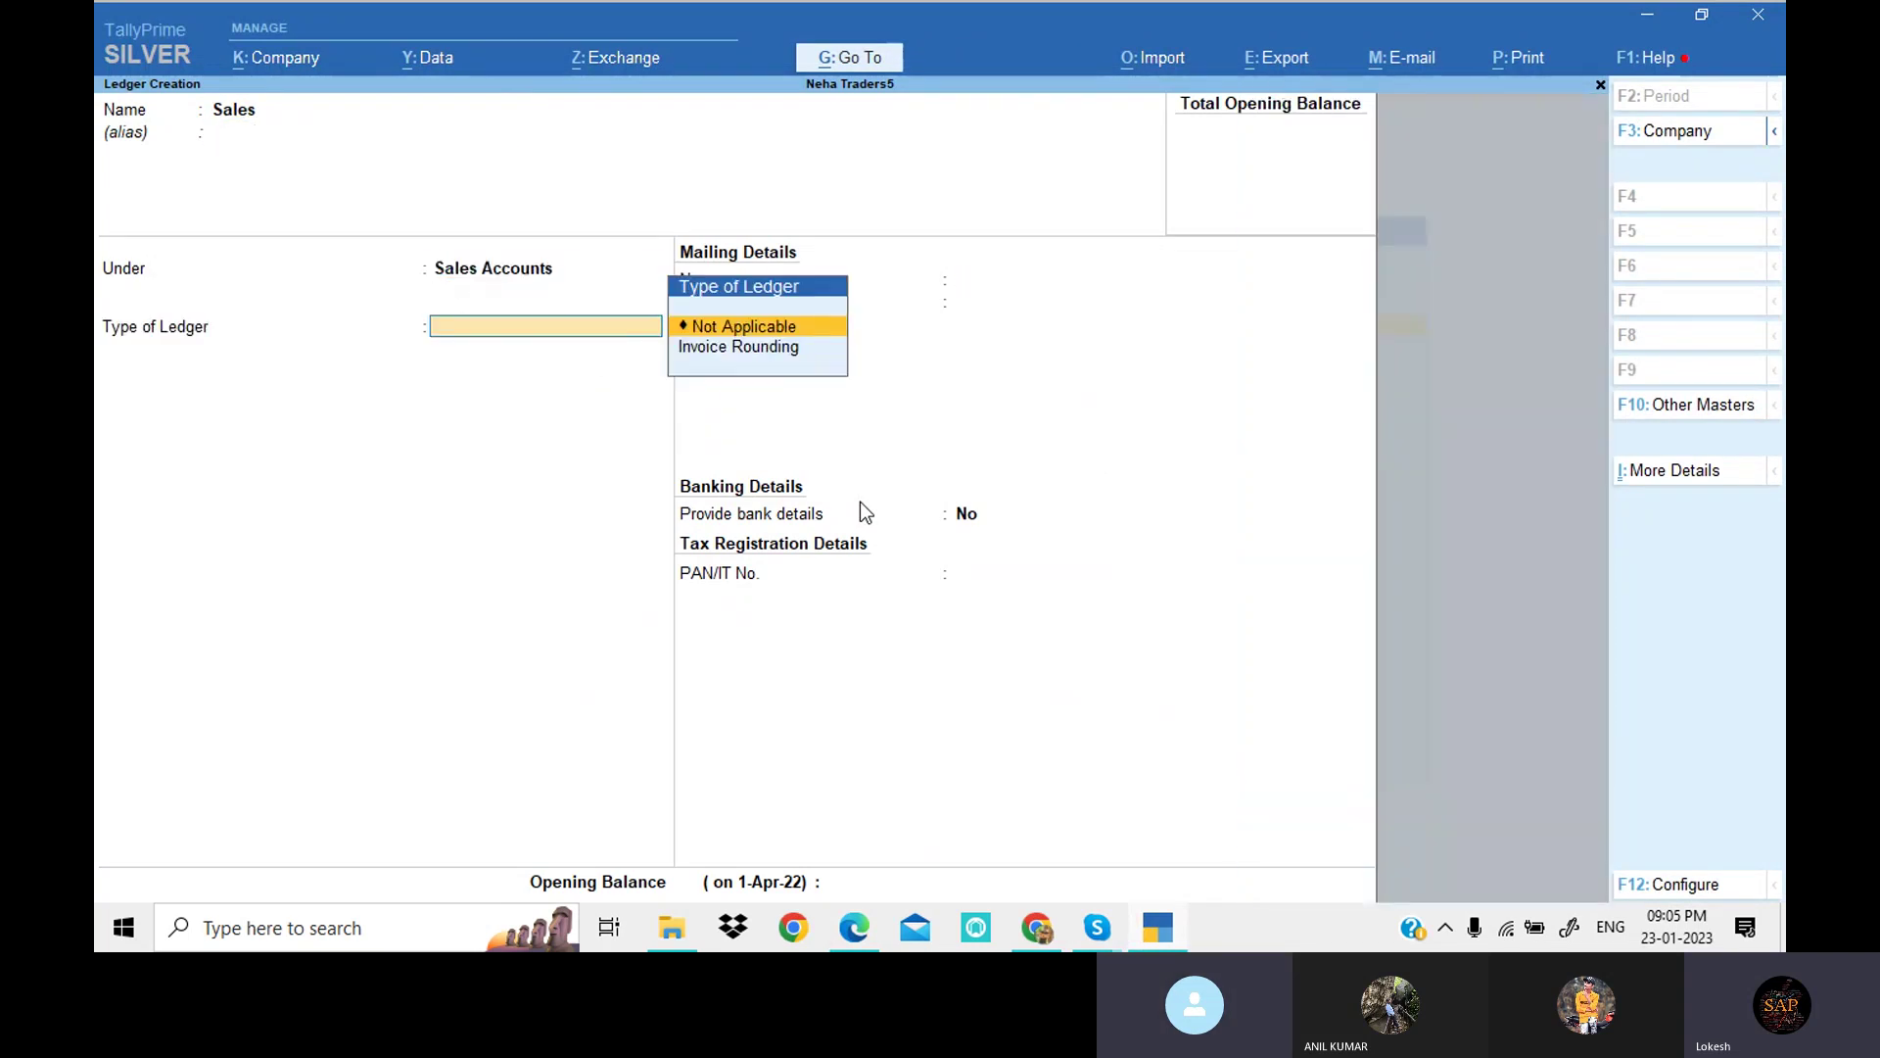
Step: Save Sales, then add the customer's ledger under Sundry Debtors in Andhra Pradesh
key("Return")
key("Return")
key("Return")
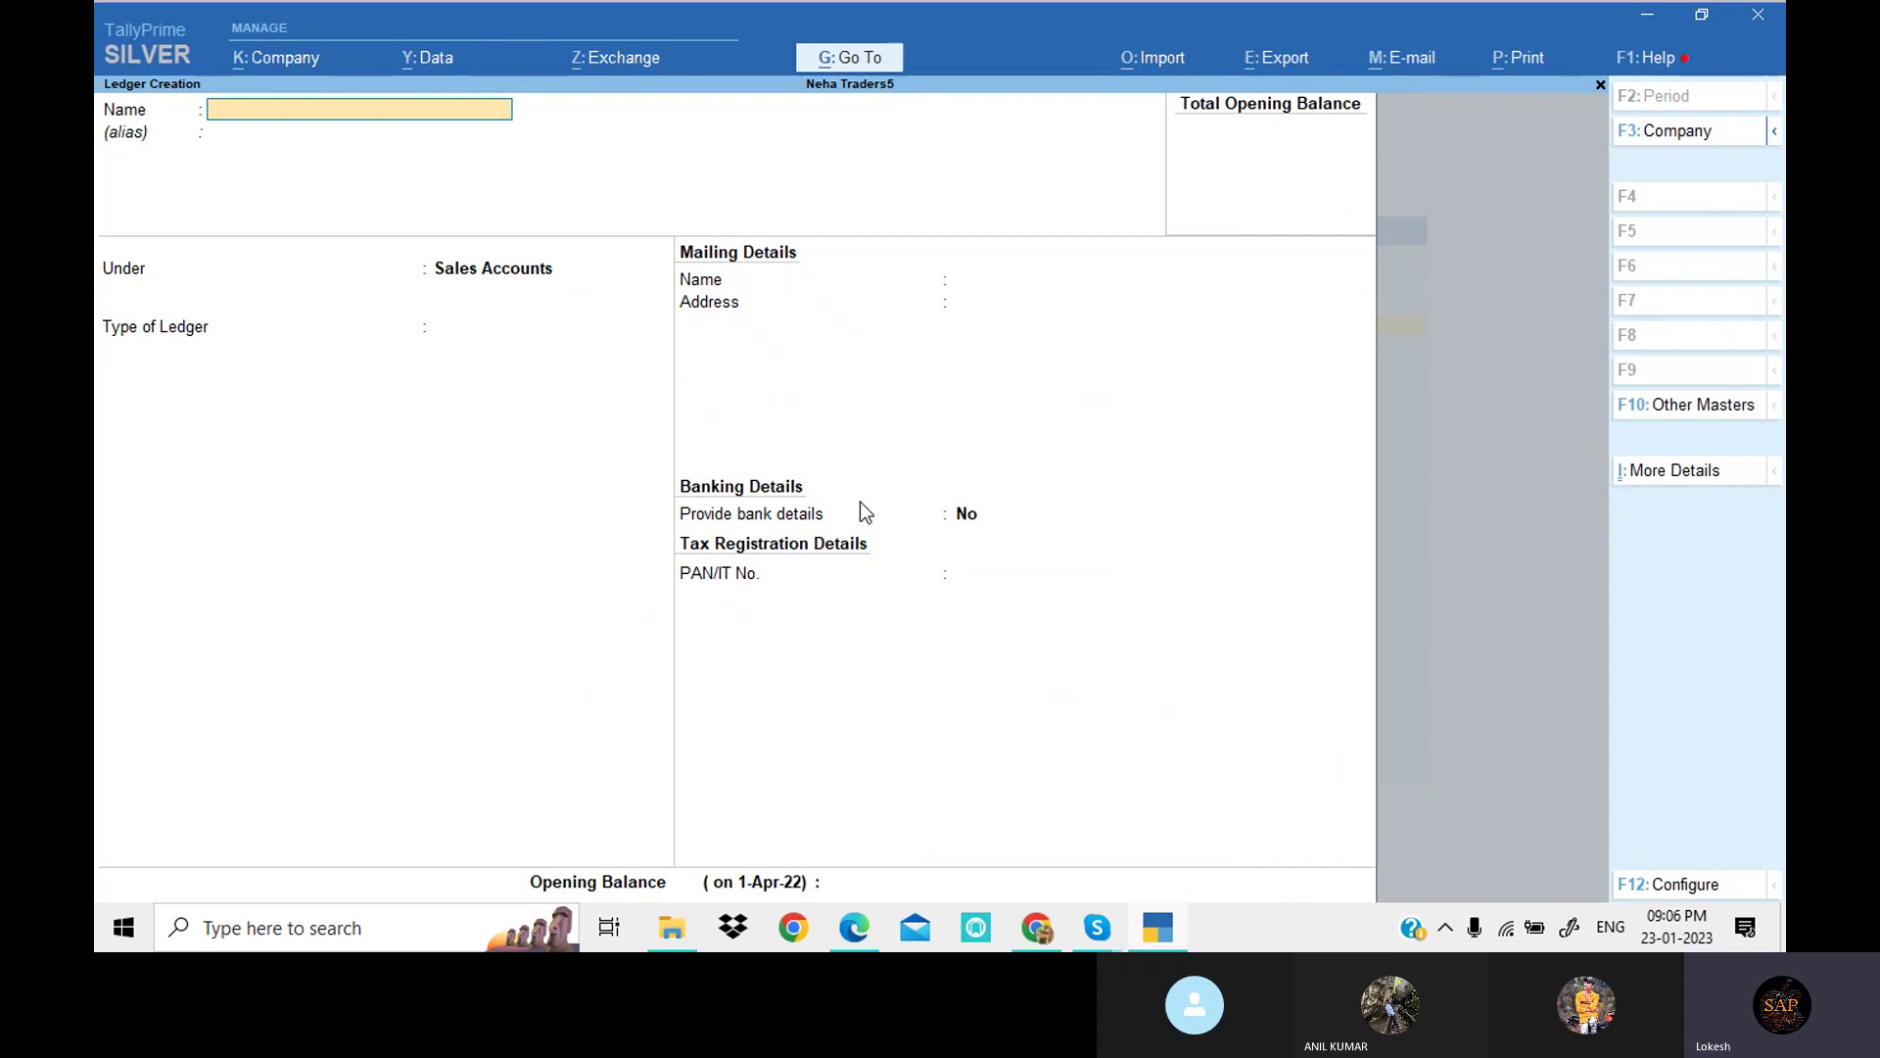
type("Priya traders")
key("Return")
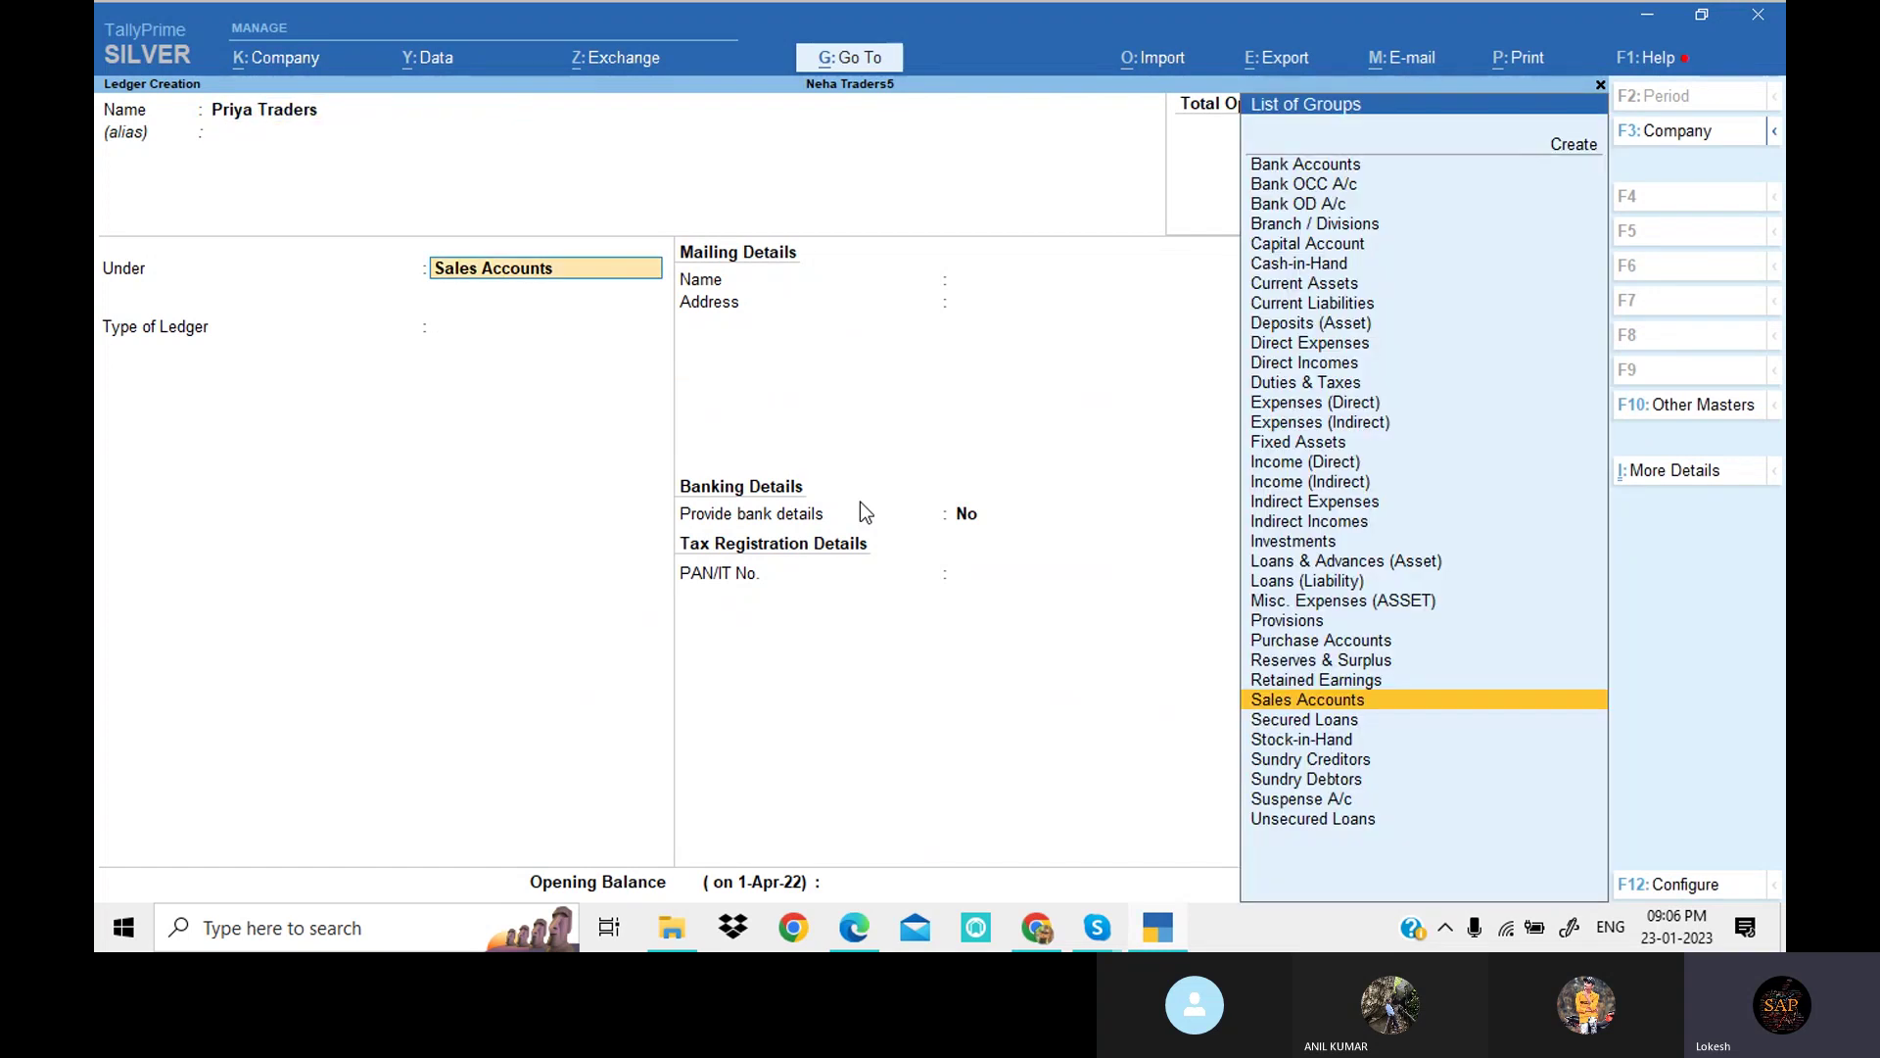
type("Sund")
key("Down")
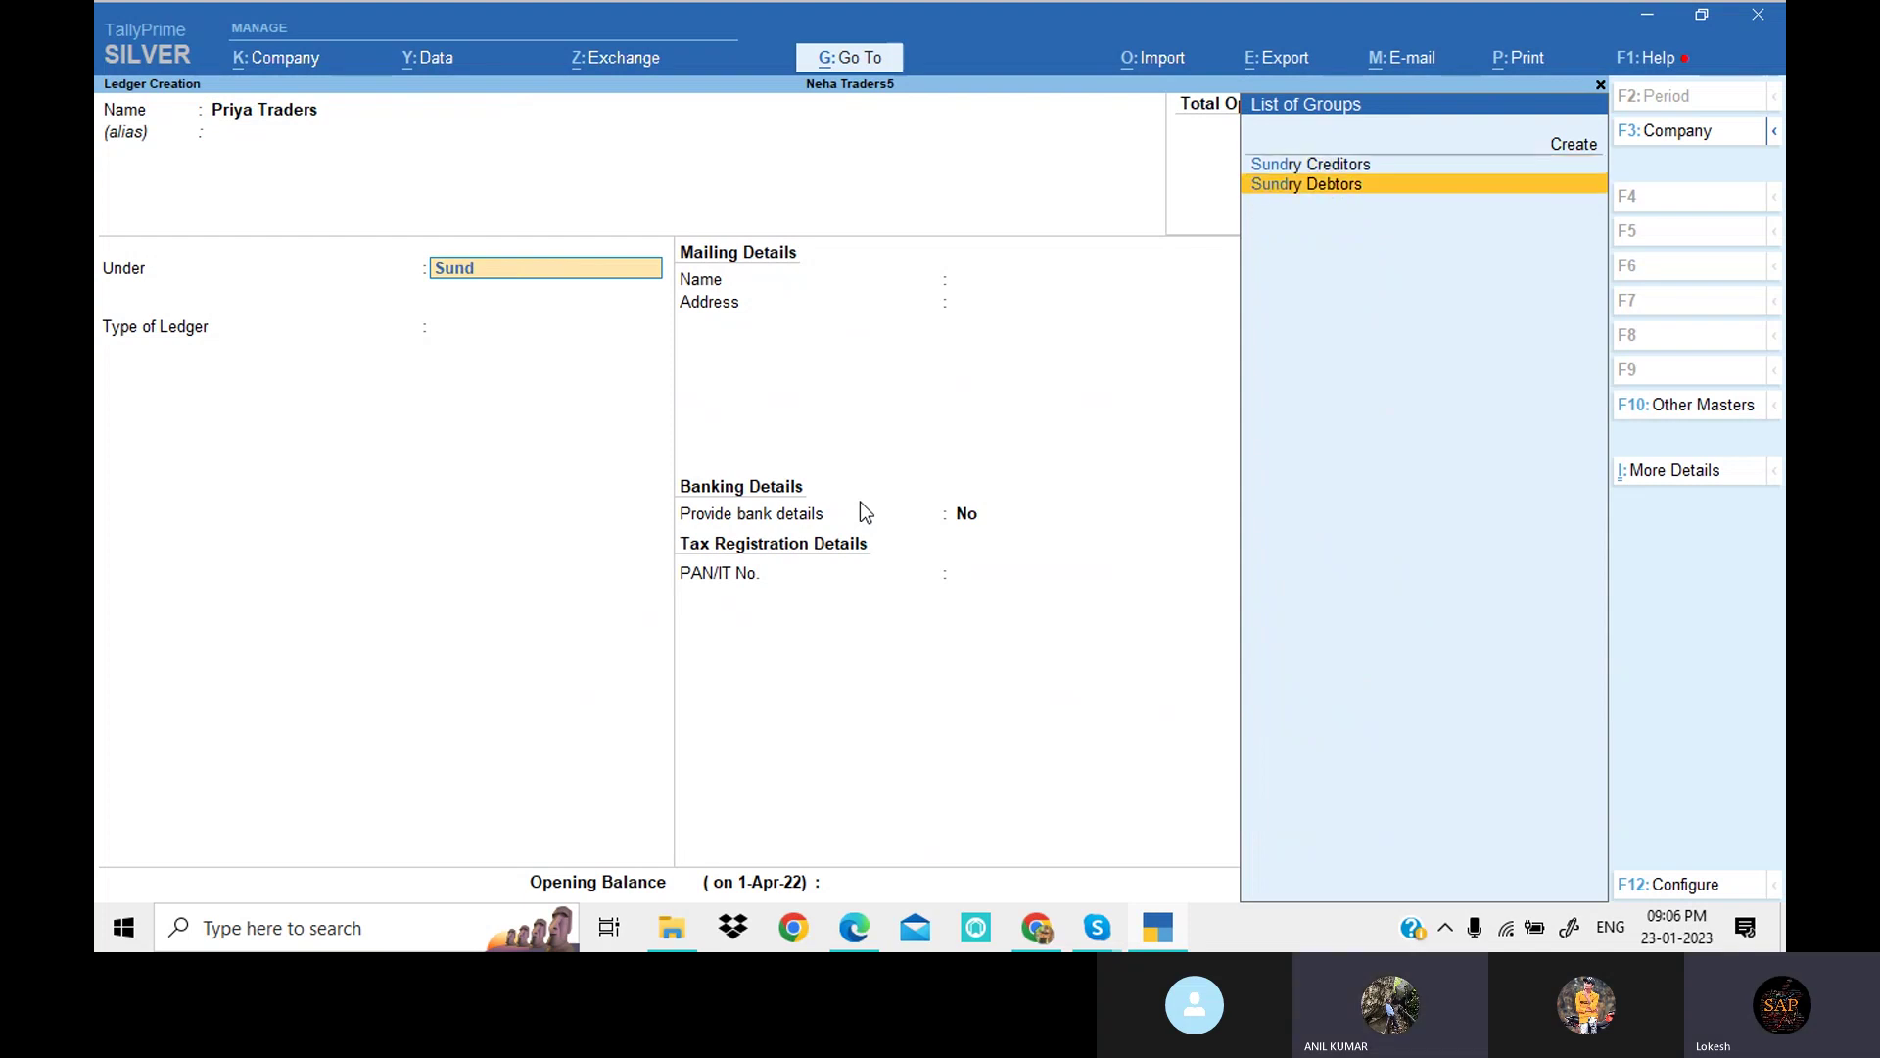
key("Return")
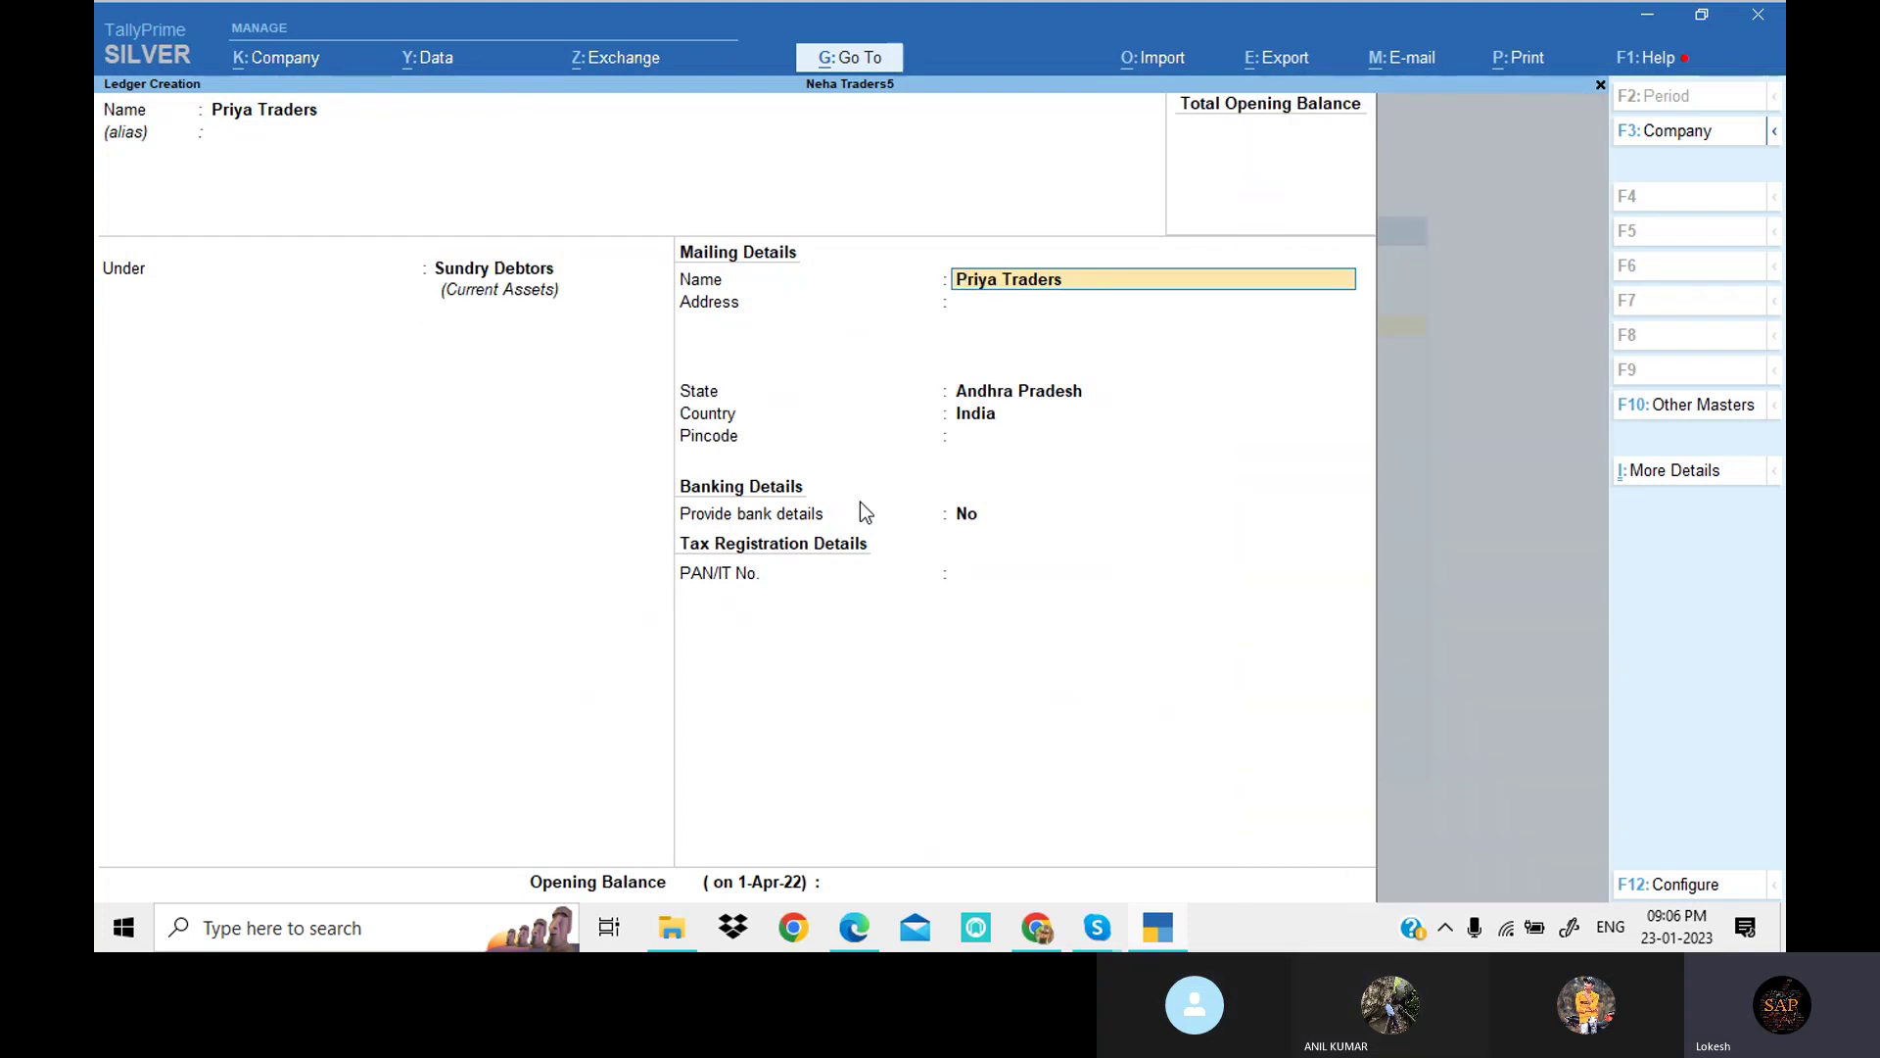
key("Return")
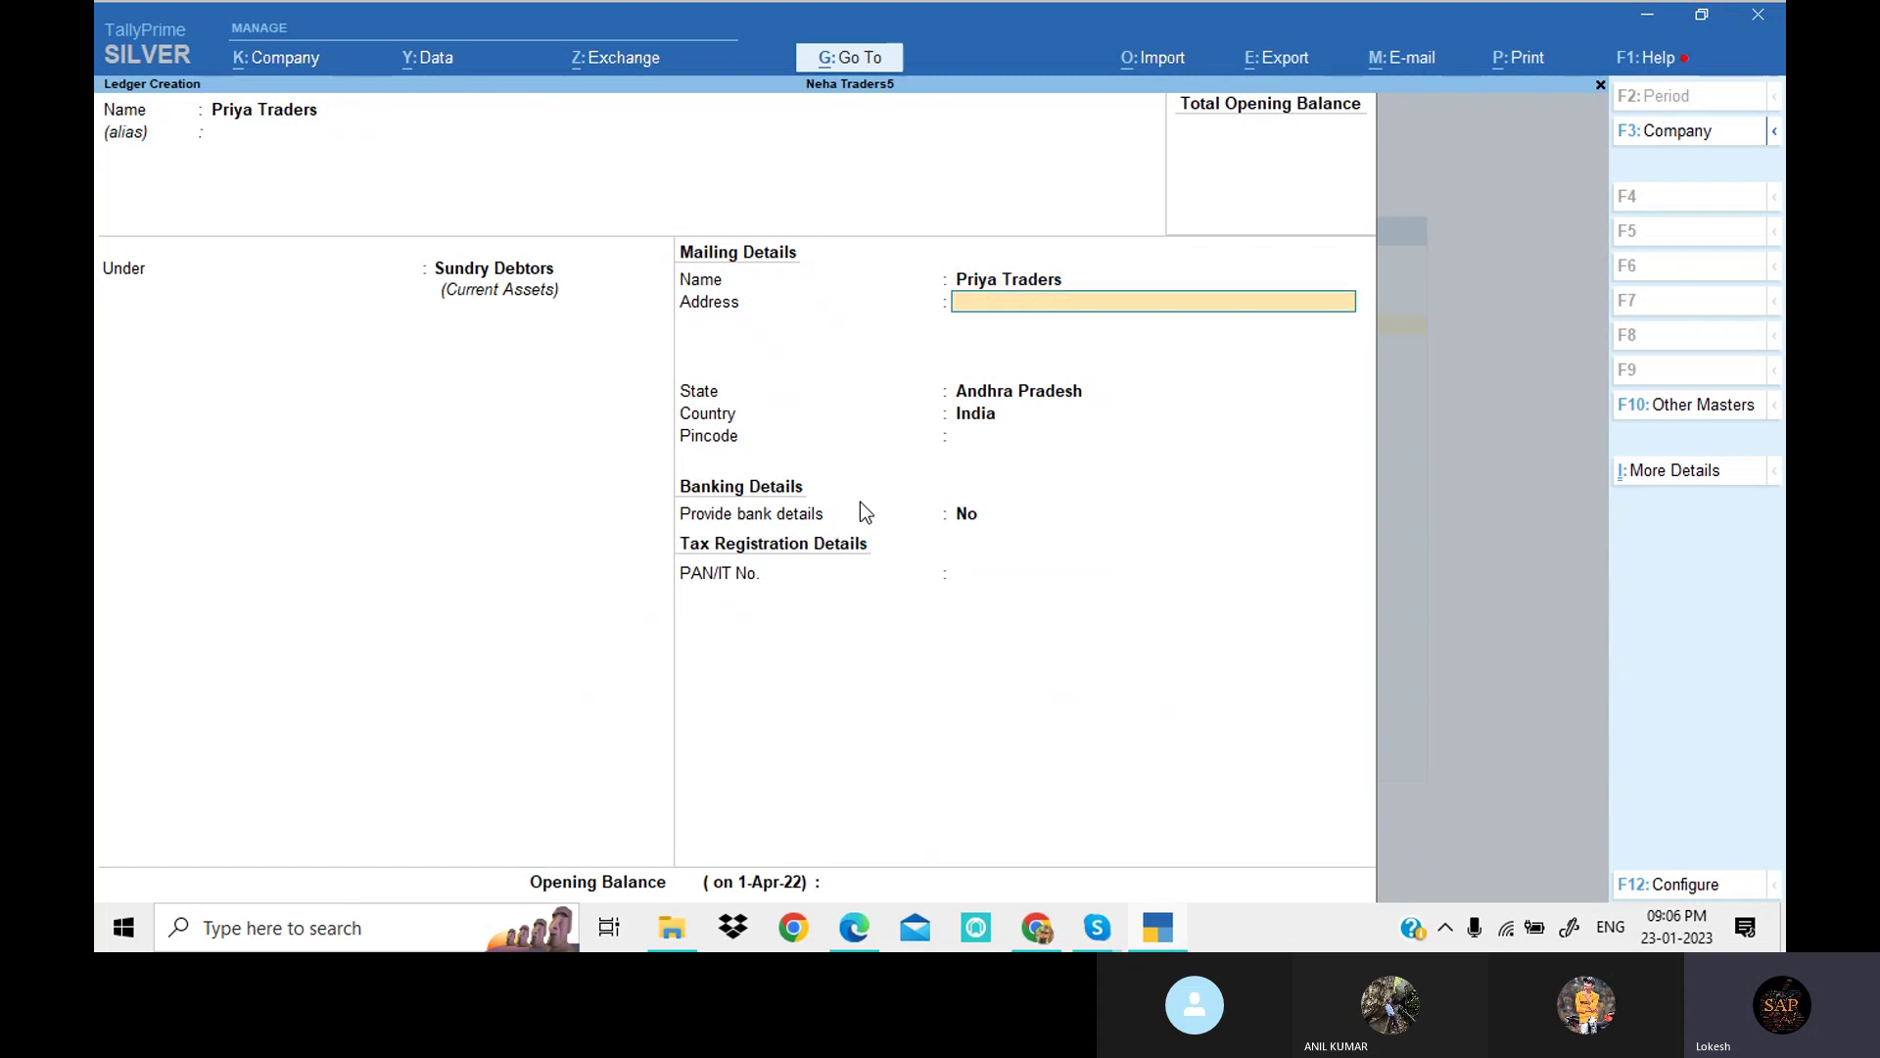
key("Return")
key("Return")
key("Return")
key("Return")
key("Return")
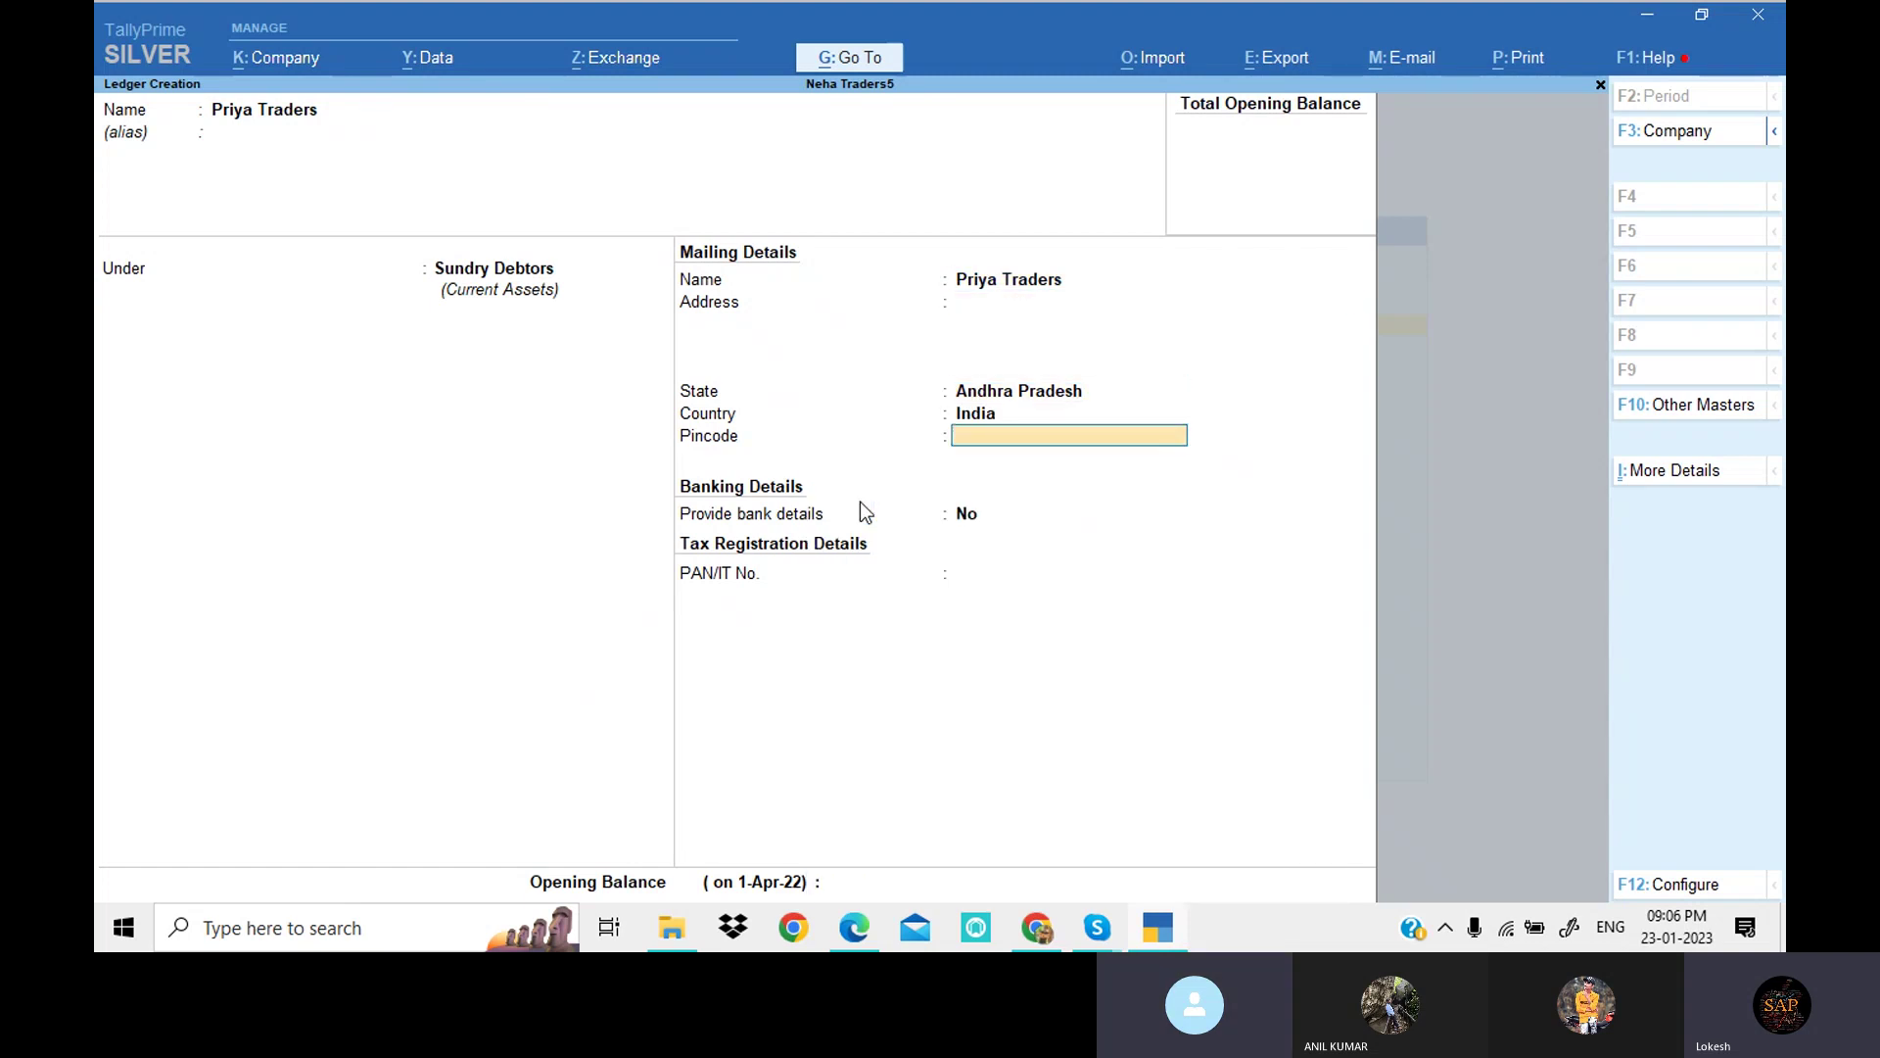
key("Return")
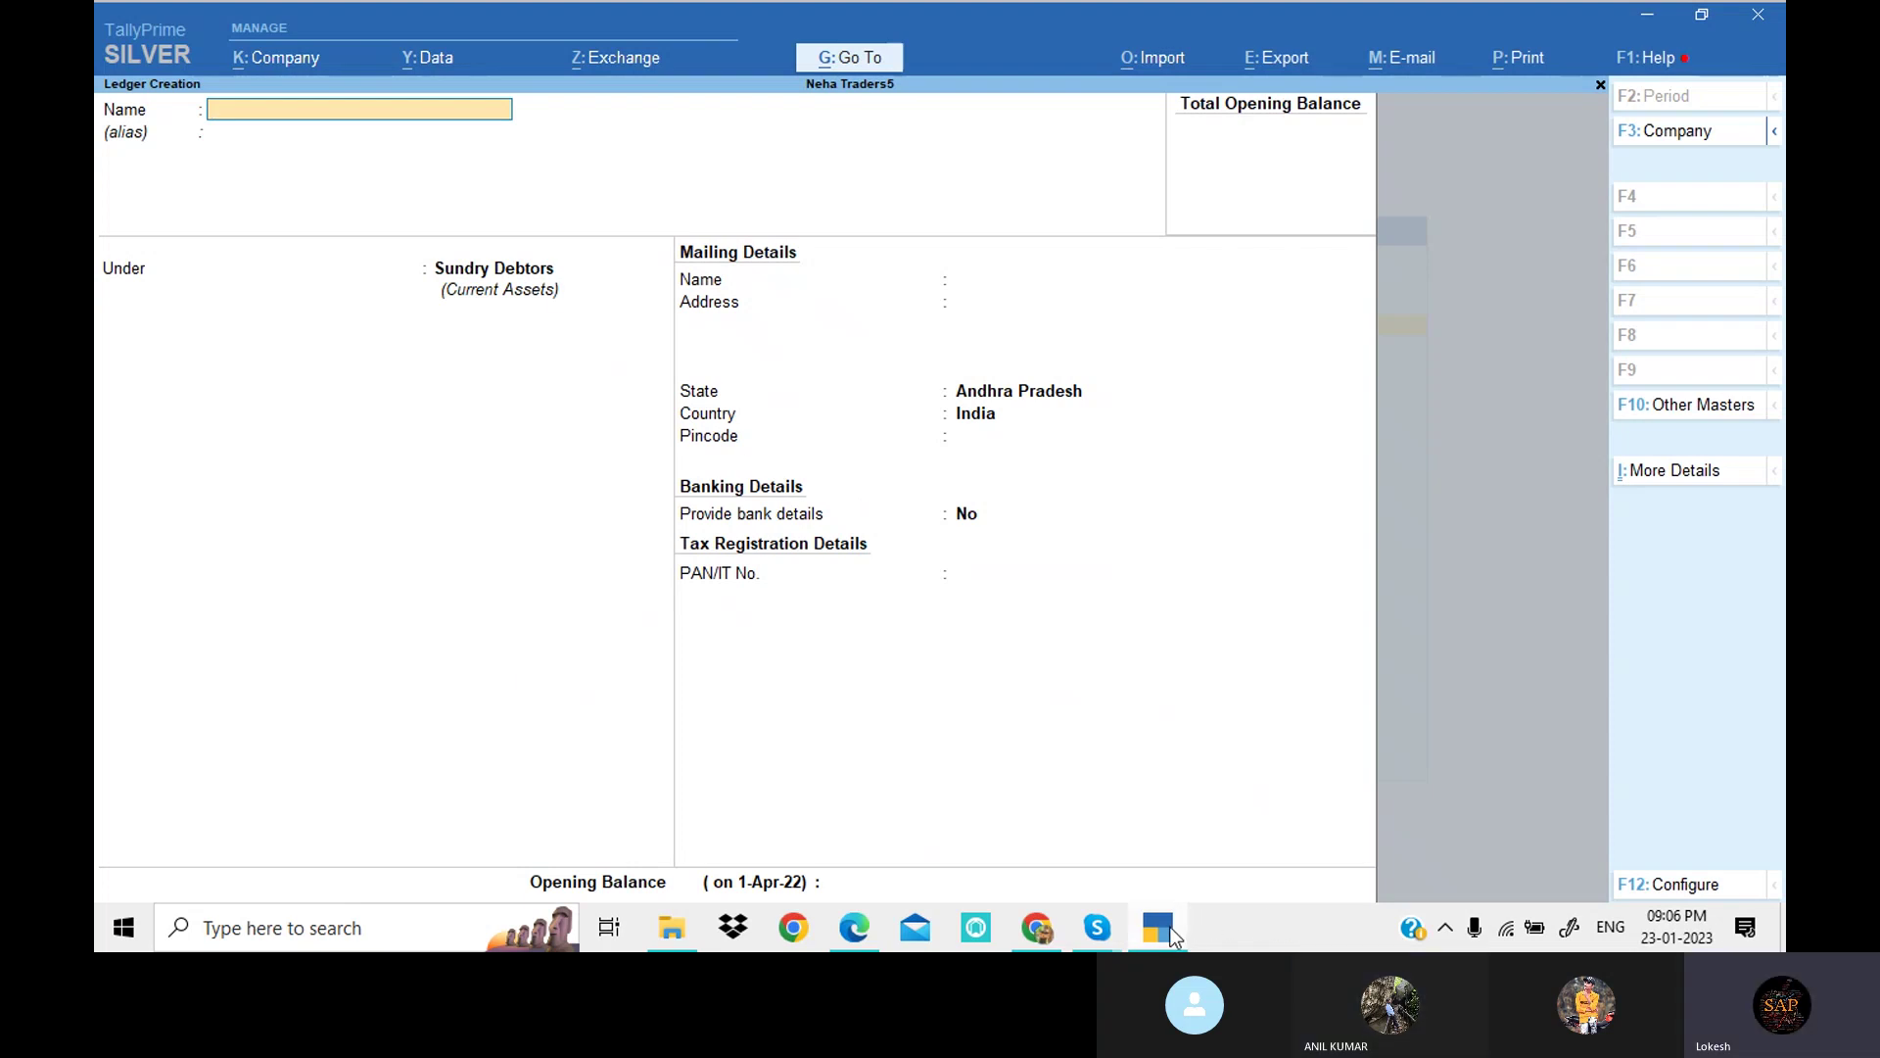
key("alt+Tab")
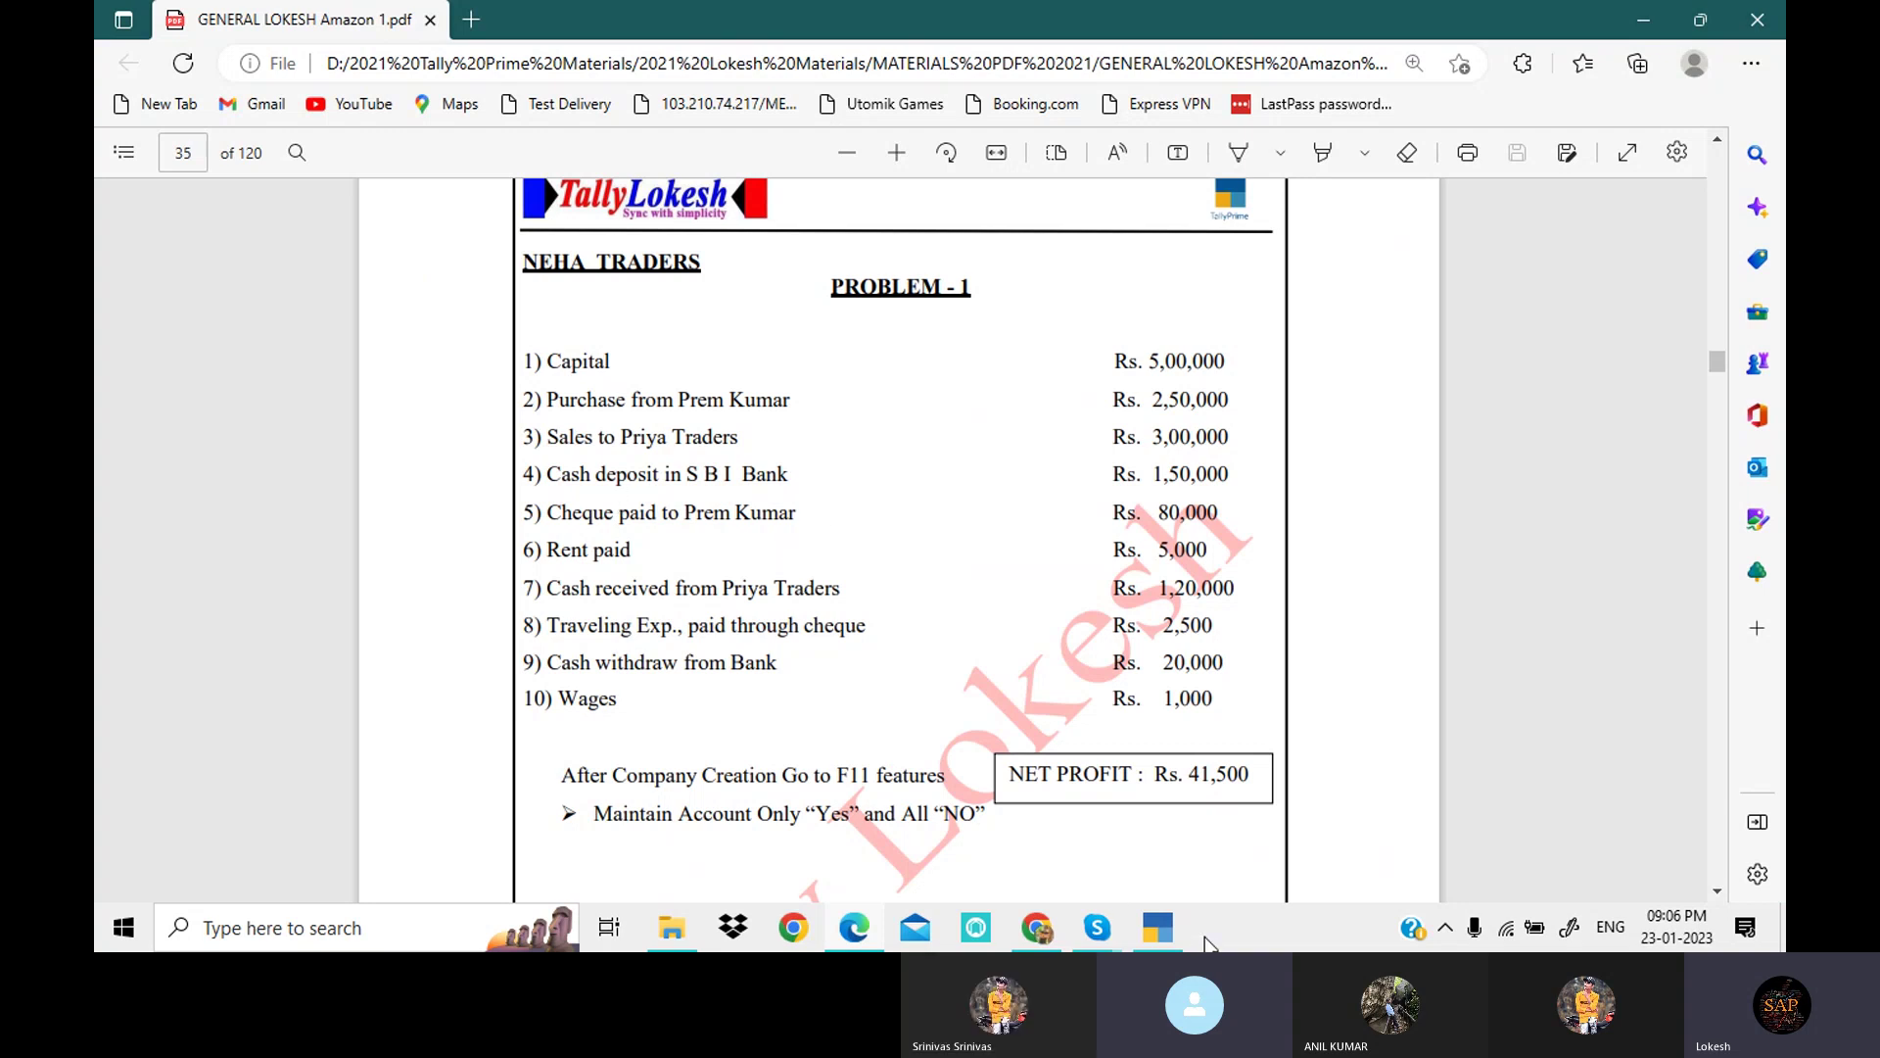
Step: Enter the Sbi Bank ledger under Bank Accounts, leaving account number and IFS code blank
left_click(1158, 928)
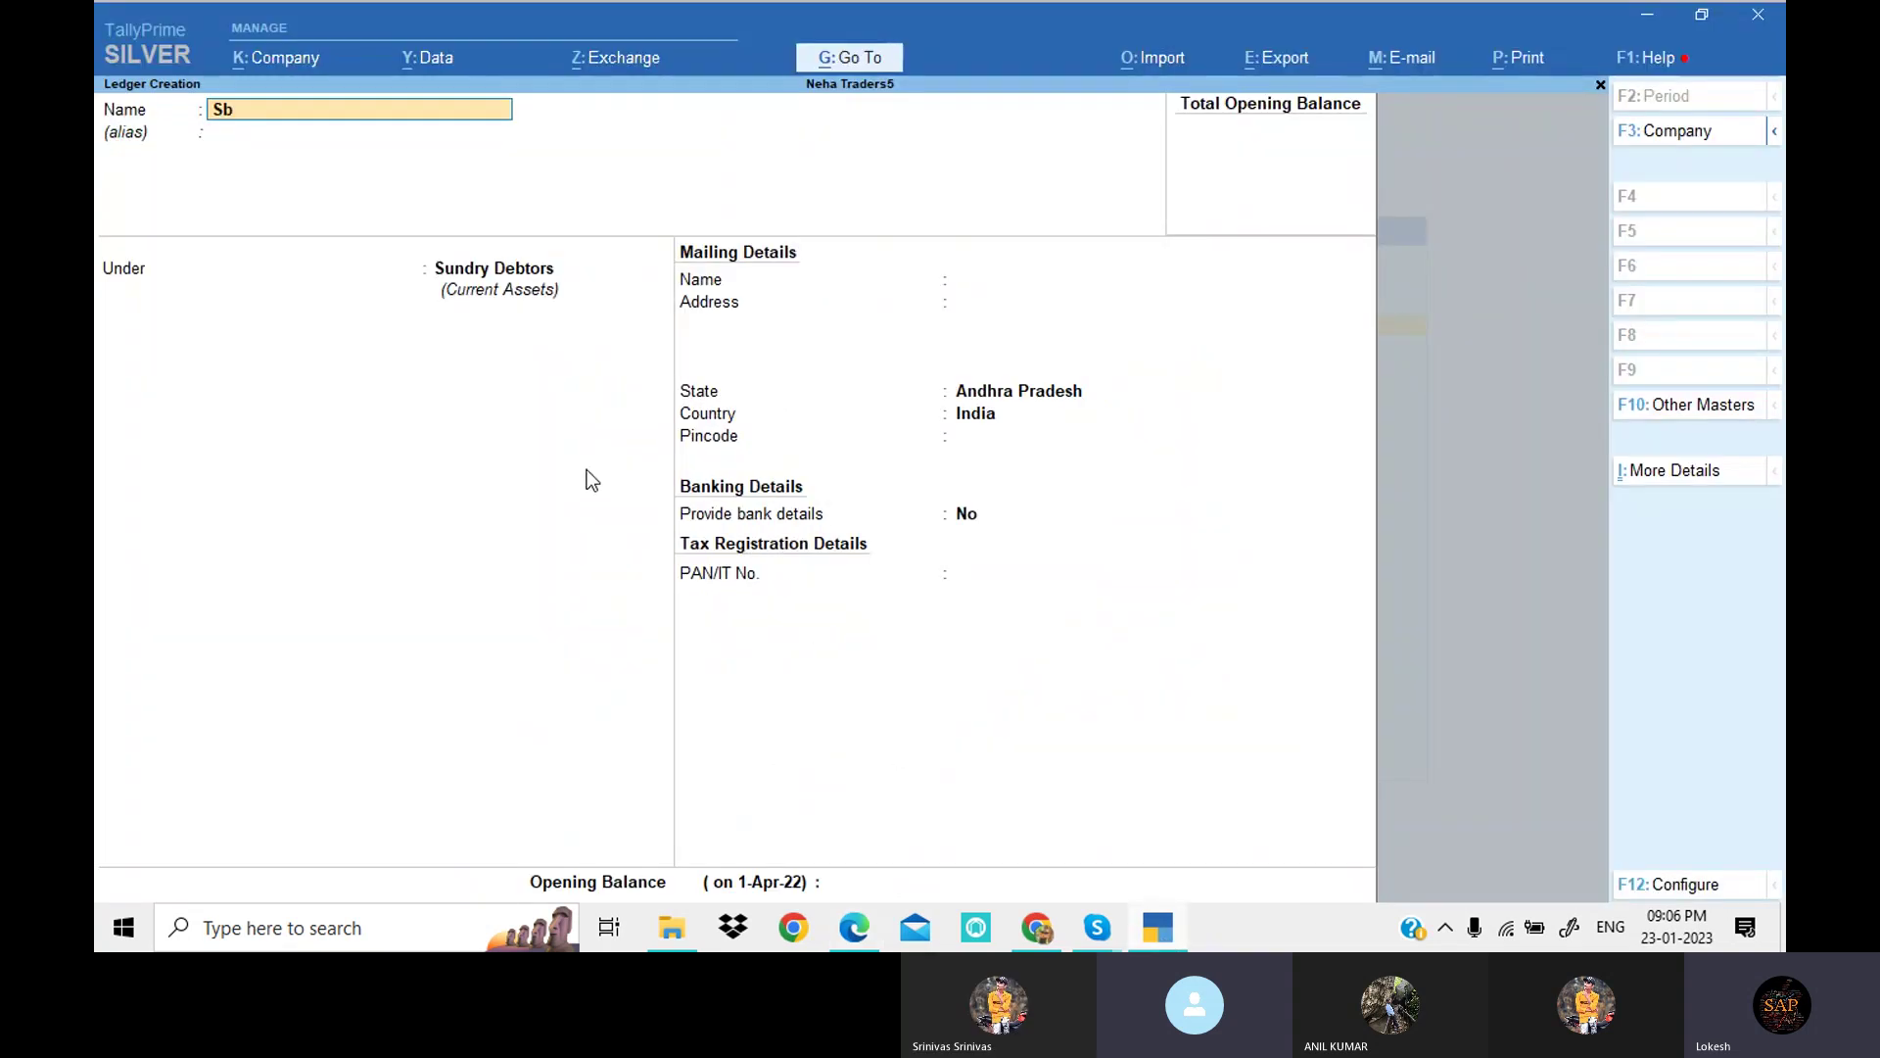
type("Bank")
key("Return")
key("Return")
type("Ba")
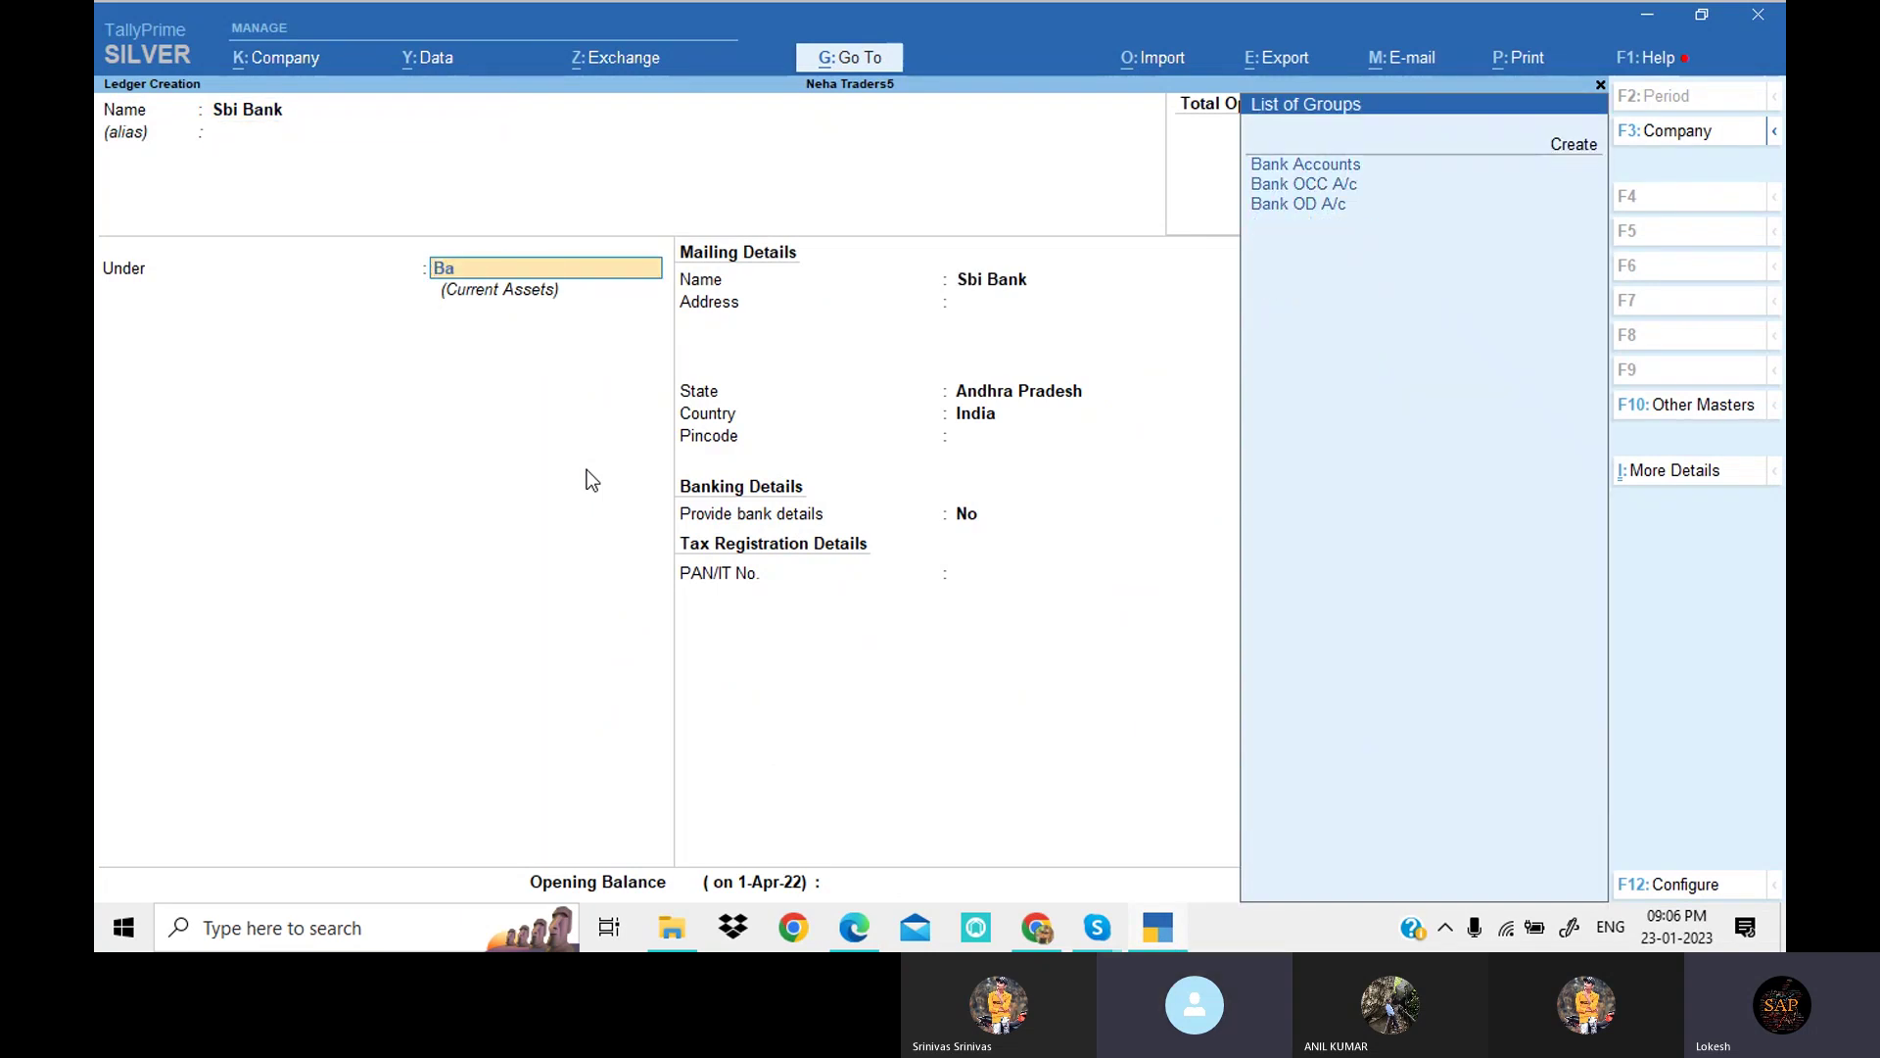
key("Return")
key("Return")
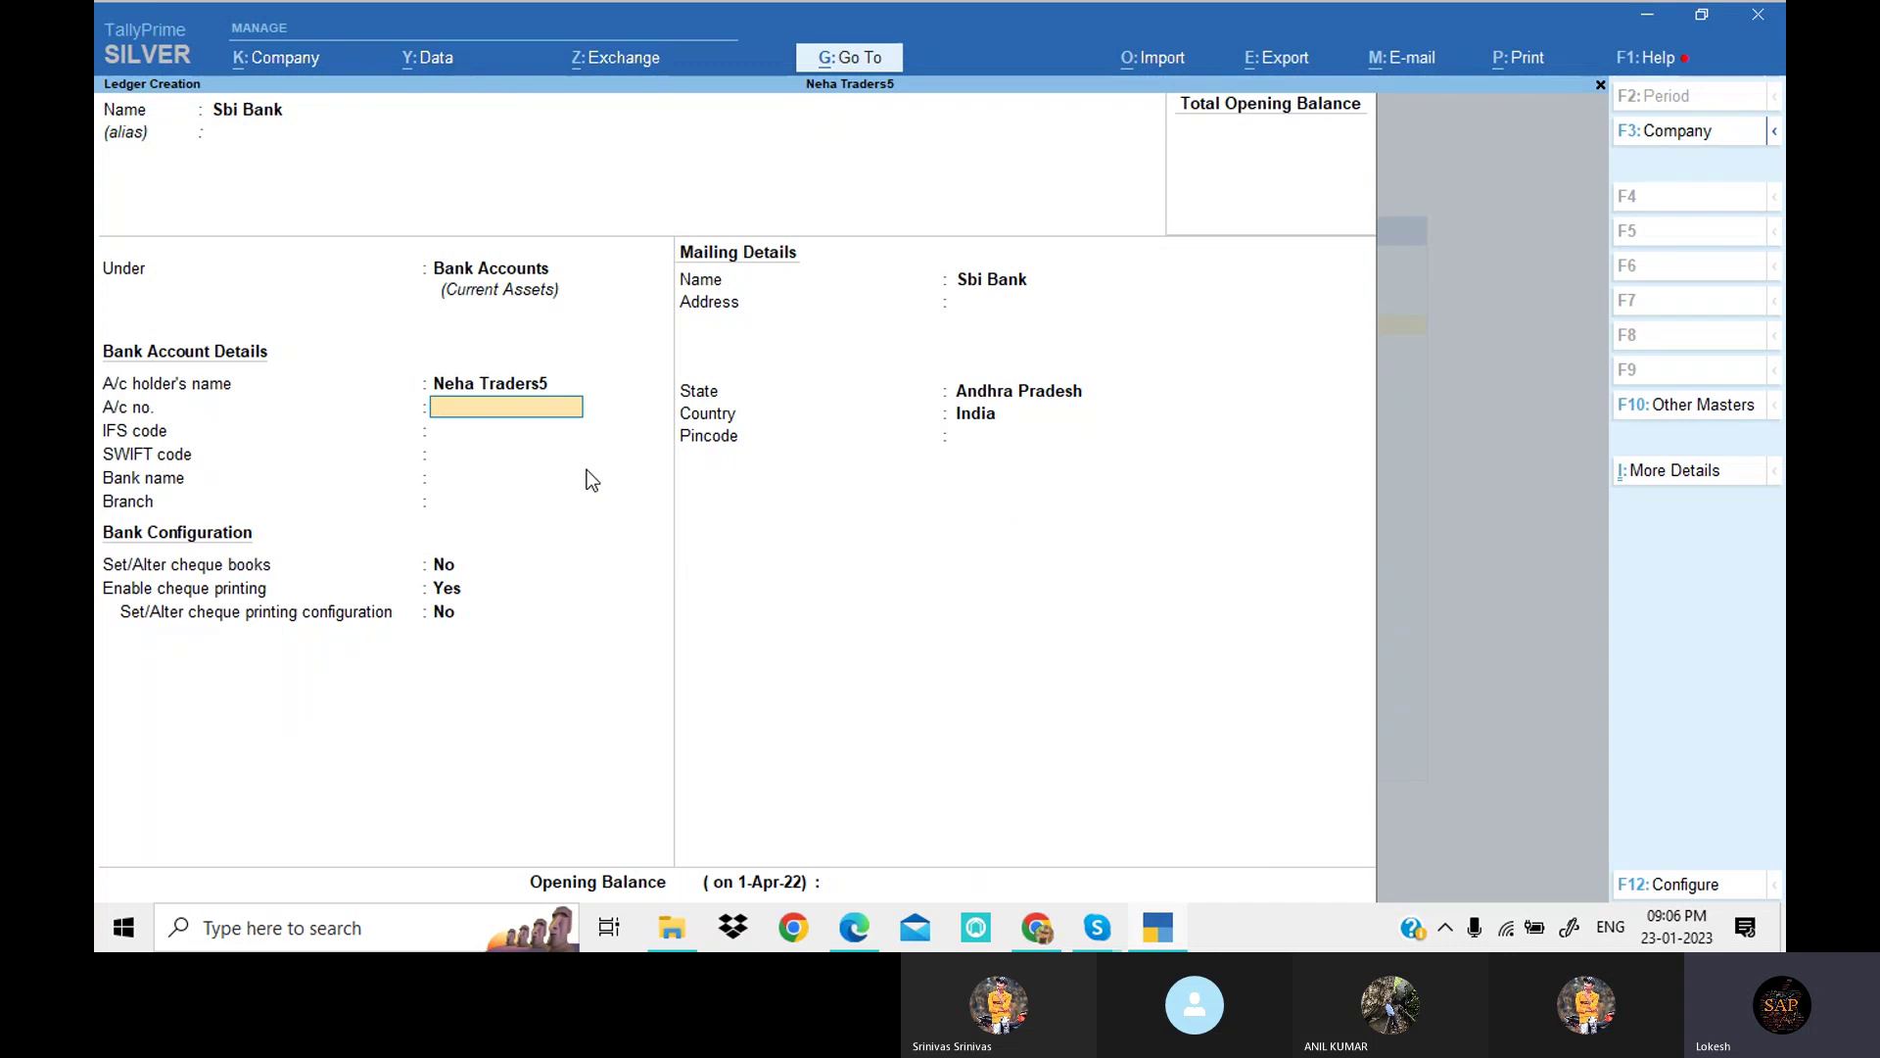
key("Return")
key("Return")
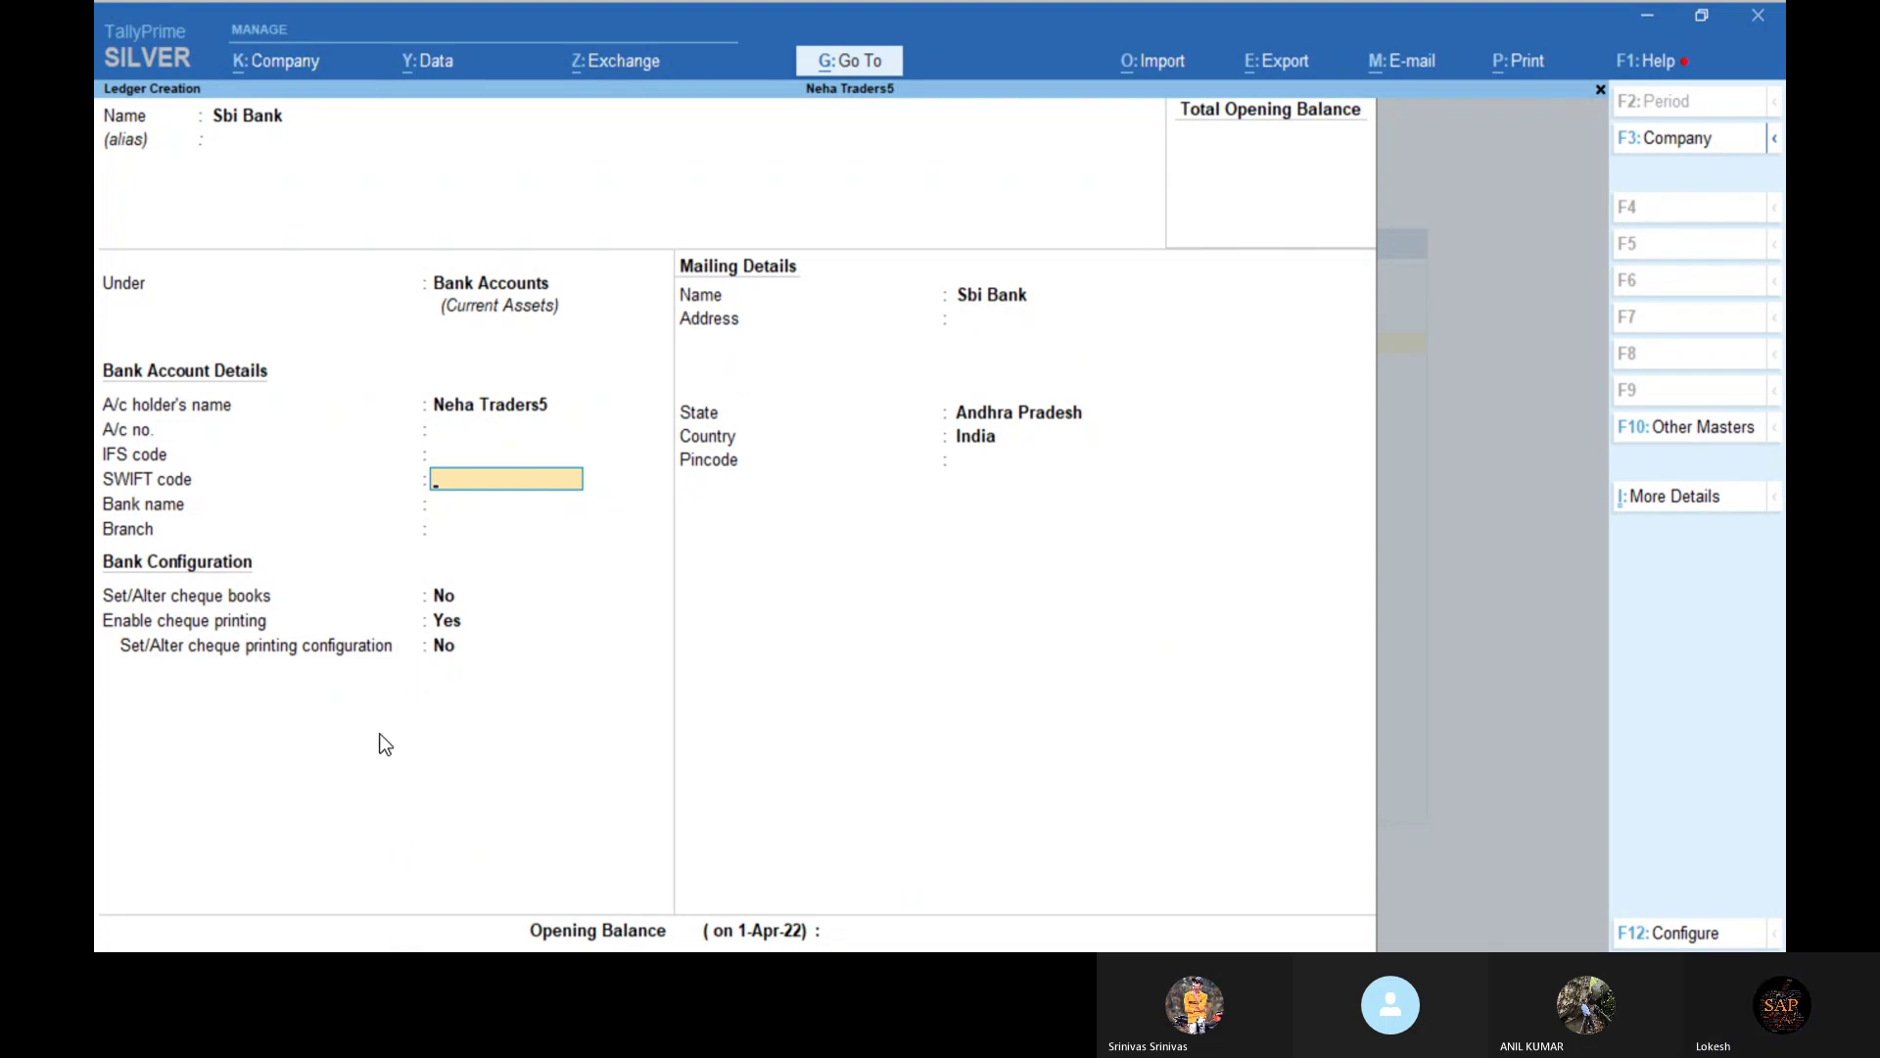
key("alt+Tab")
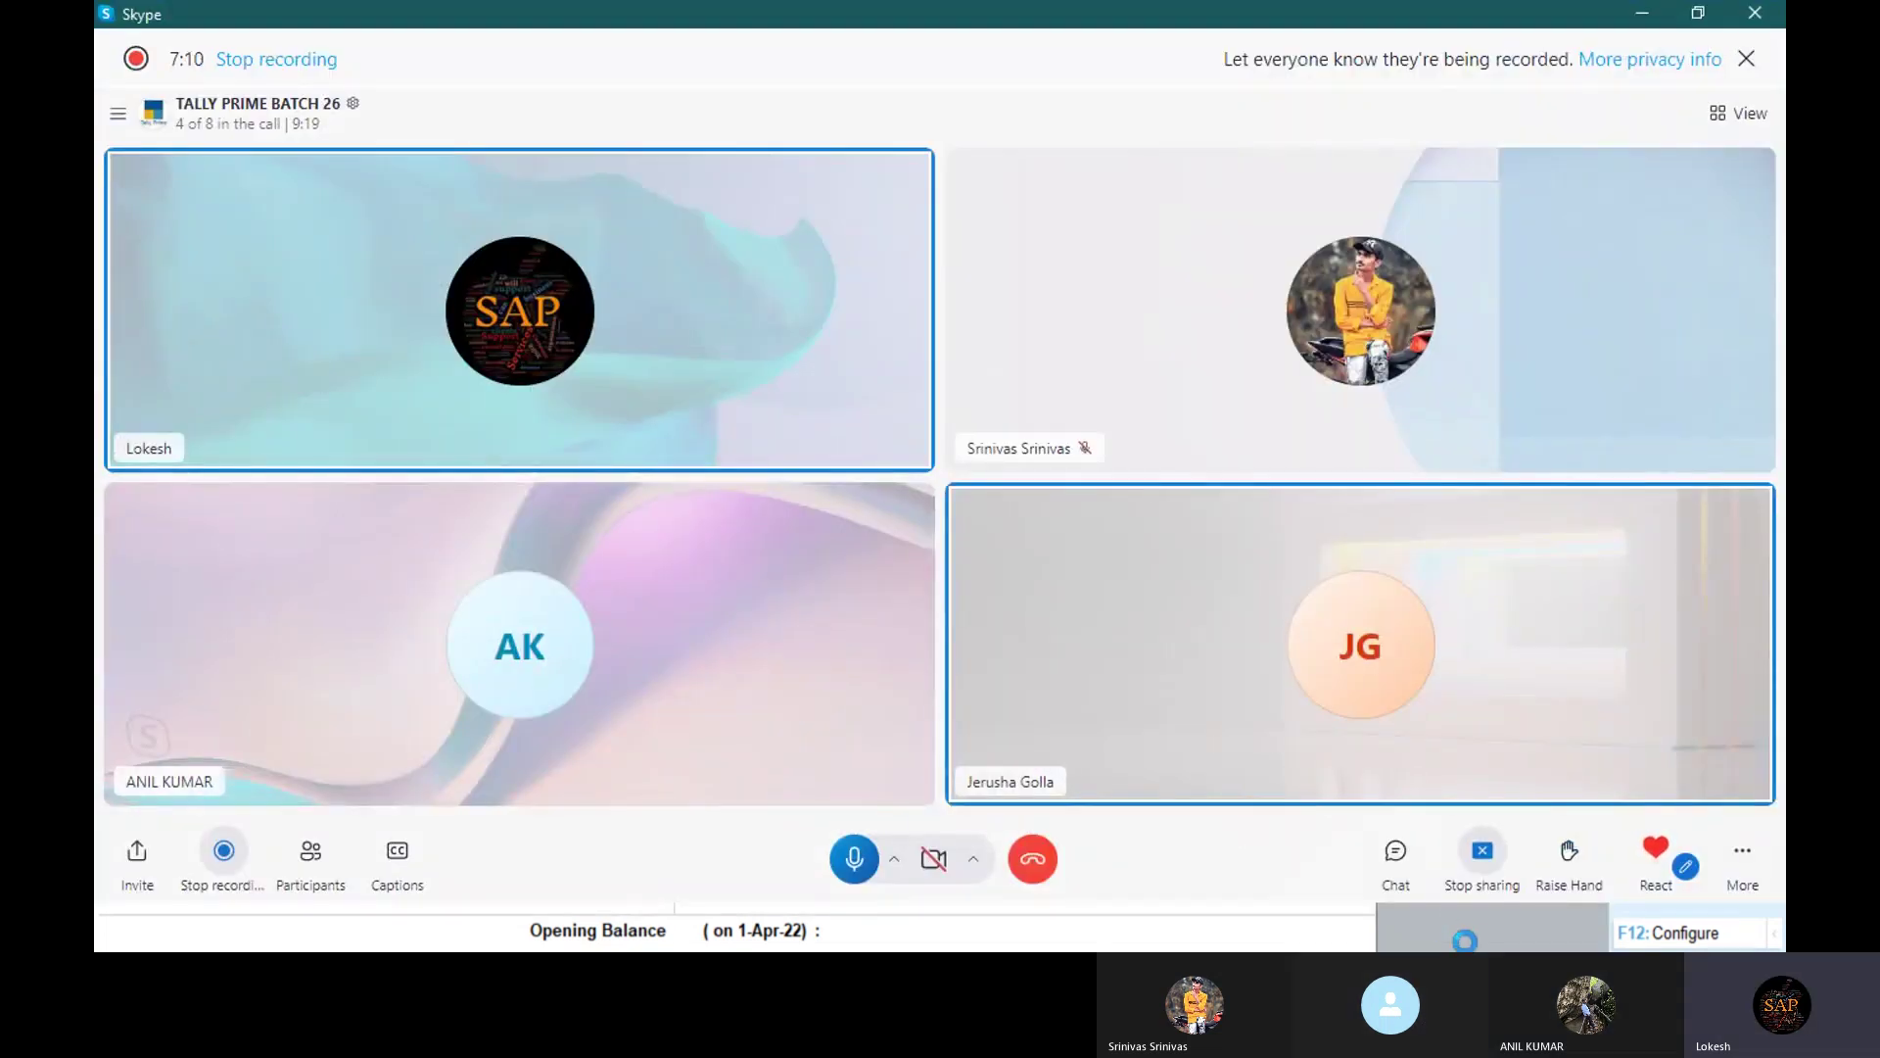
Step: Minimise the Skype call window to bring the frozen TallyPrime ledger form back
left_click(1643, 13)
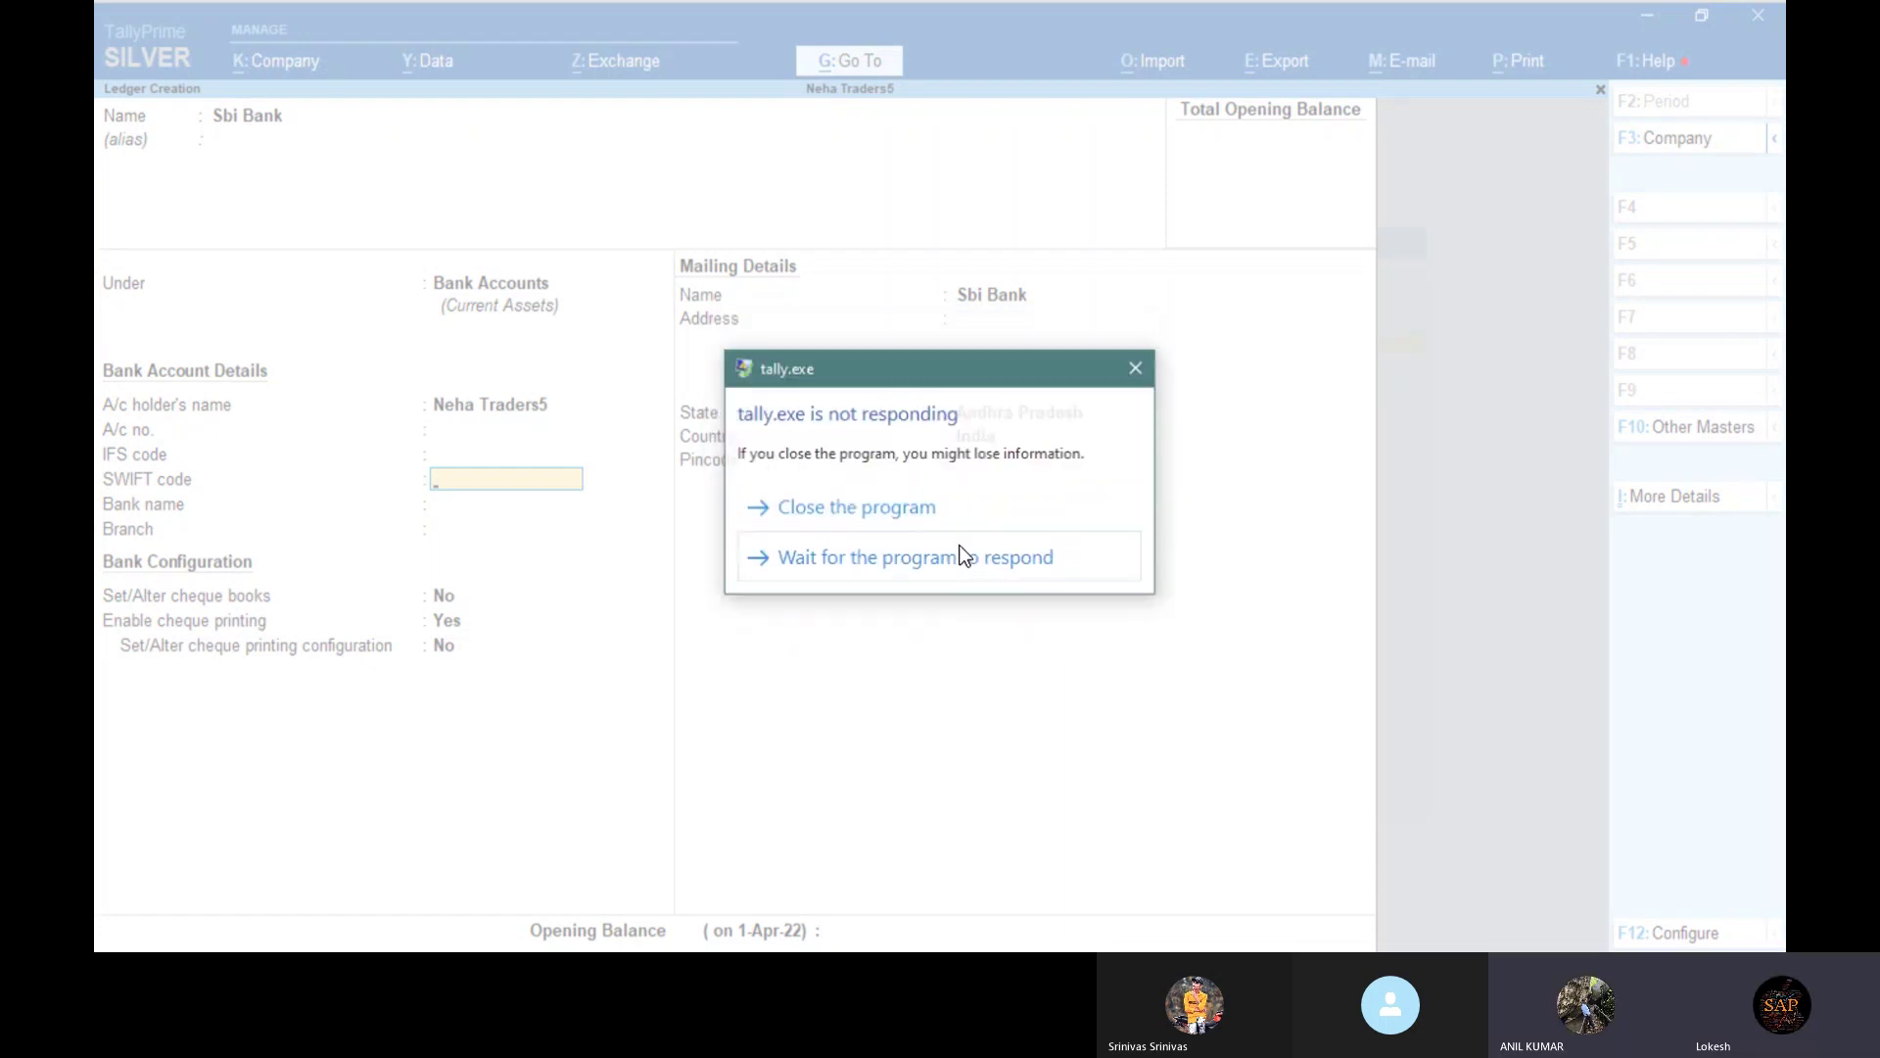
Step: Close the unresponsive tally.exe, dismiss the problem report, and minimise the Problem 1 PDF
left_click(966, 507)
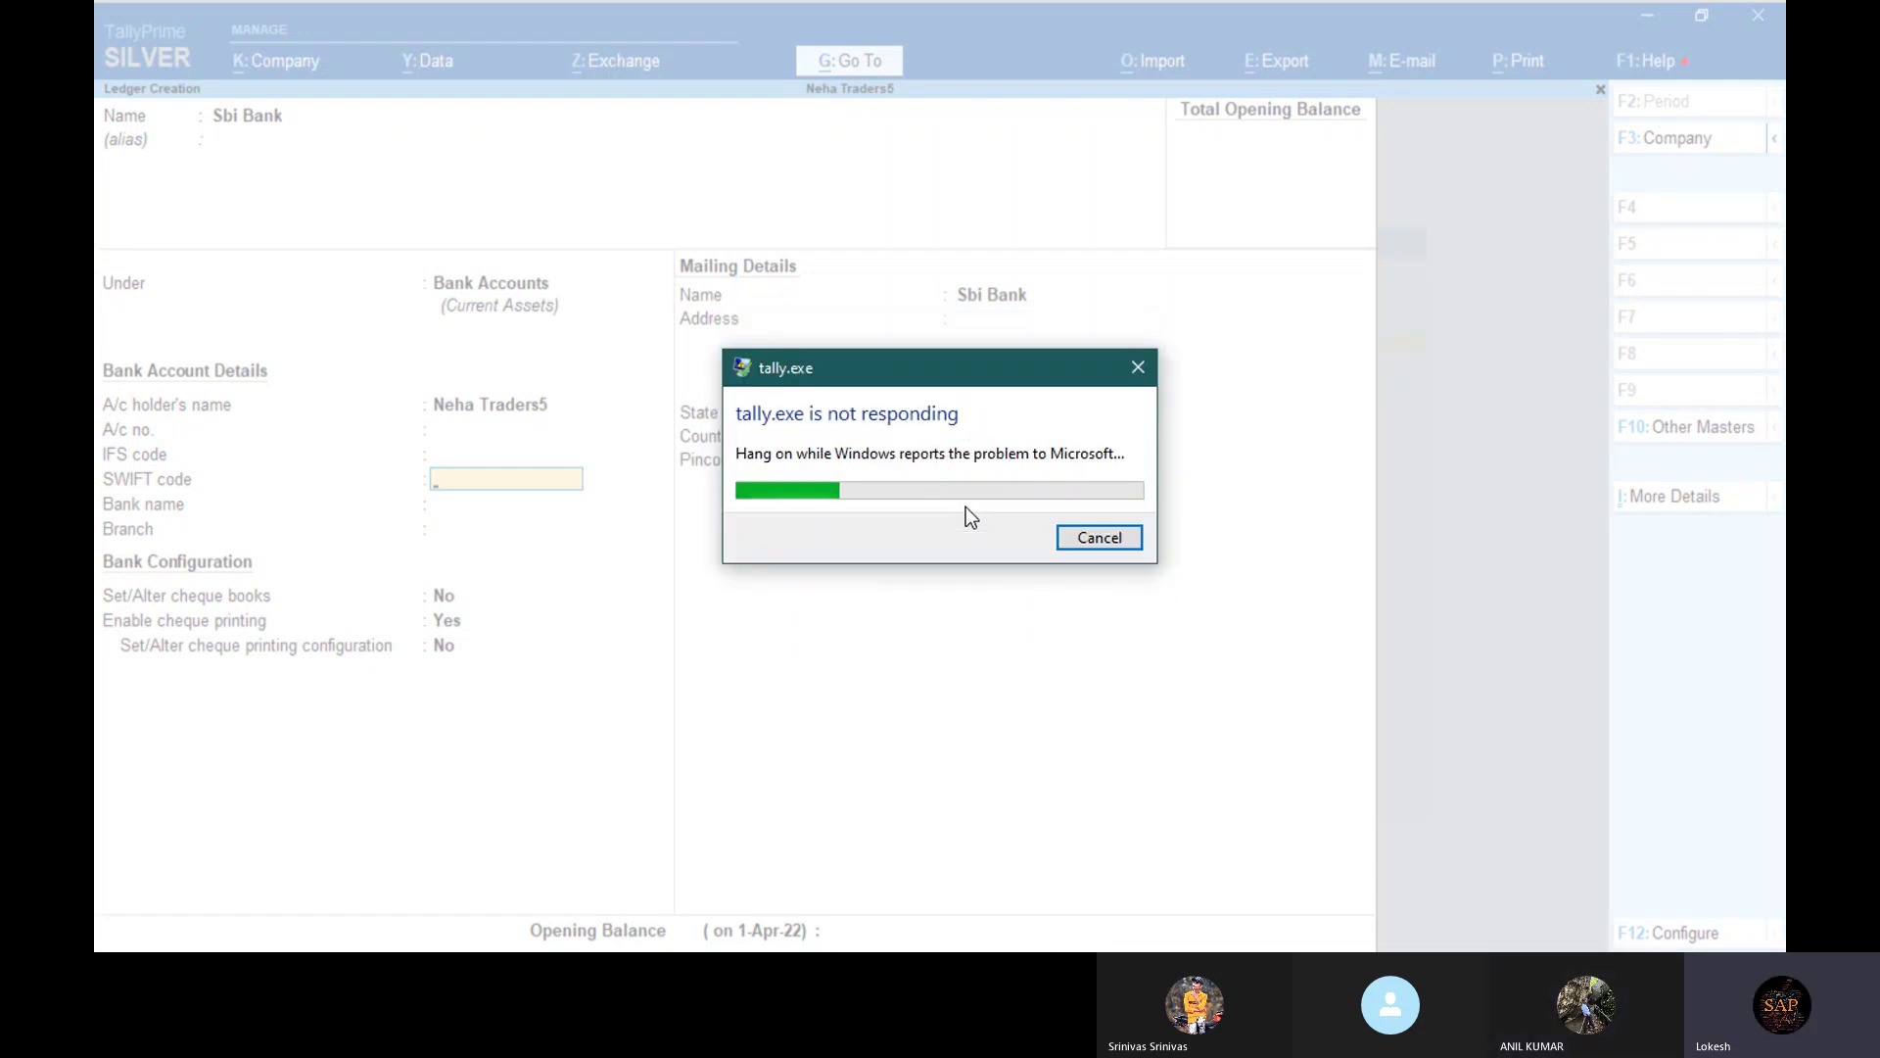
left_click(1098, 538)
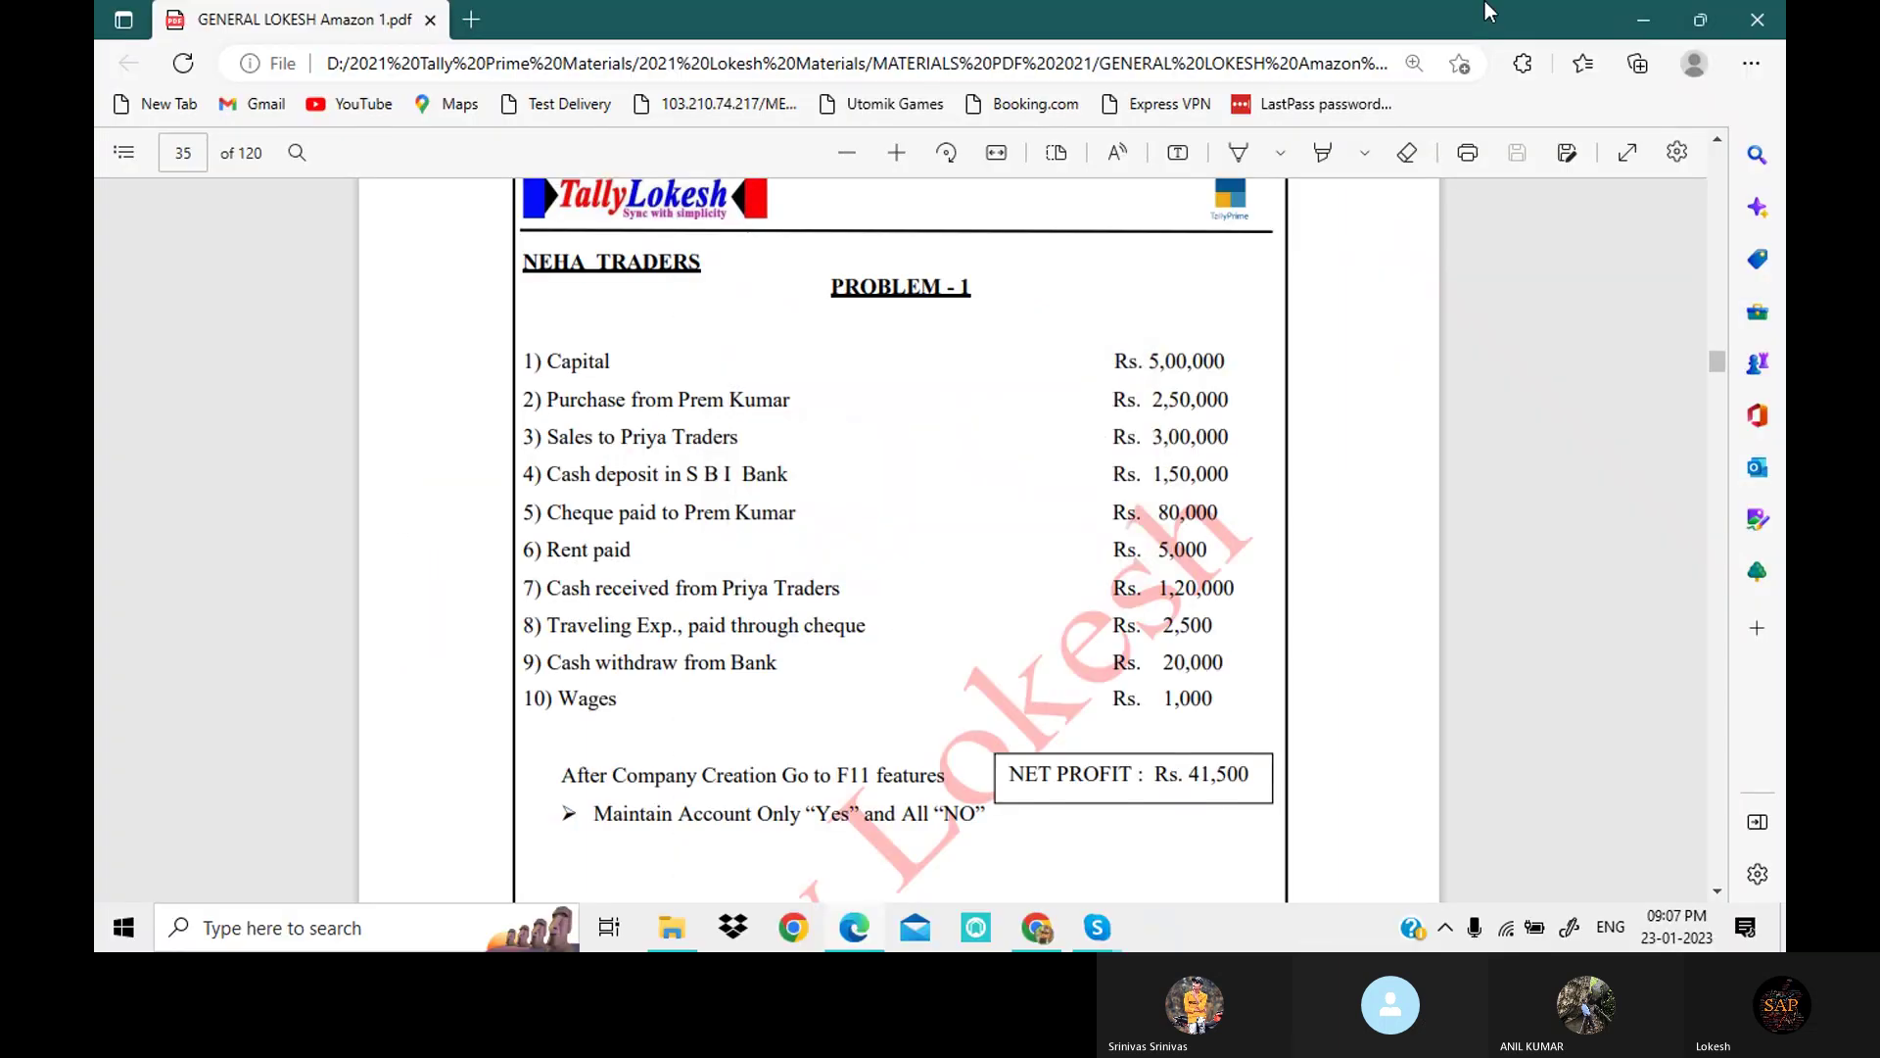
left_click(1641, 22)
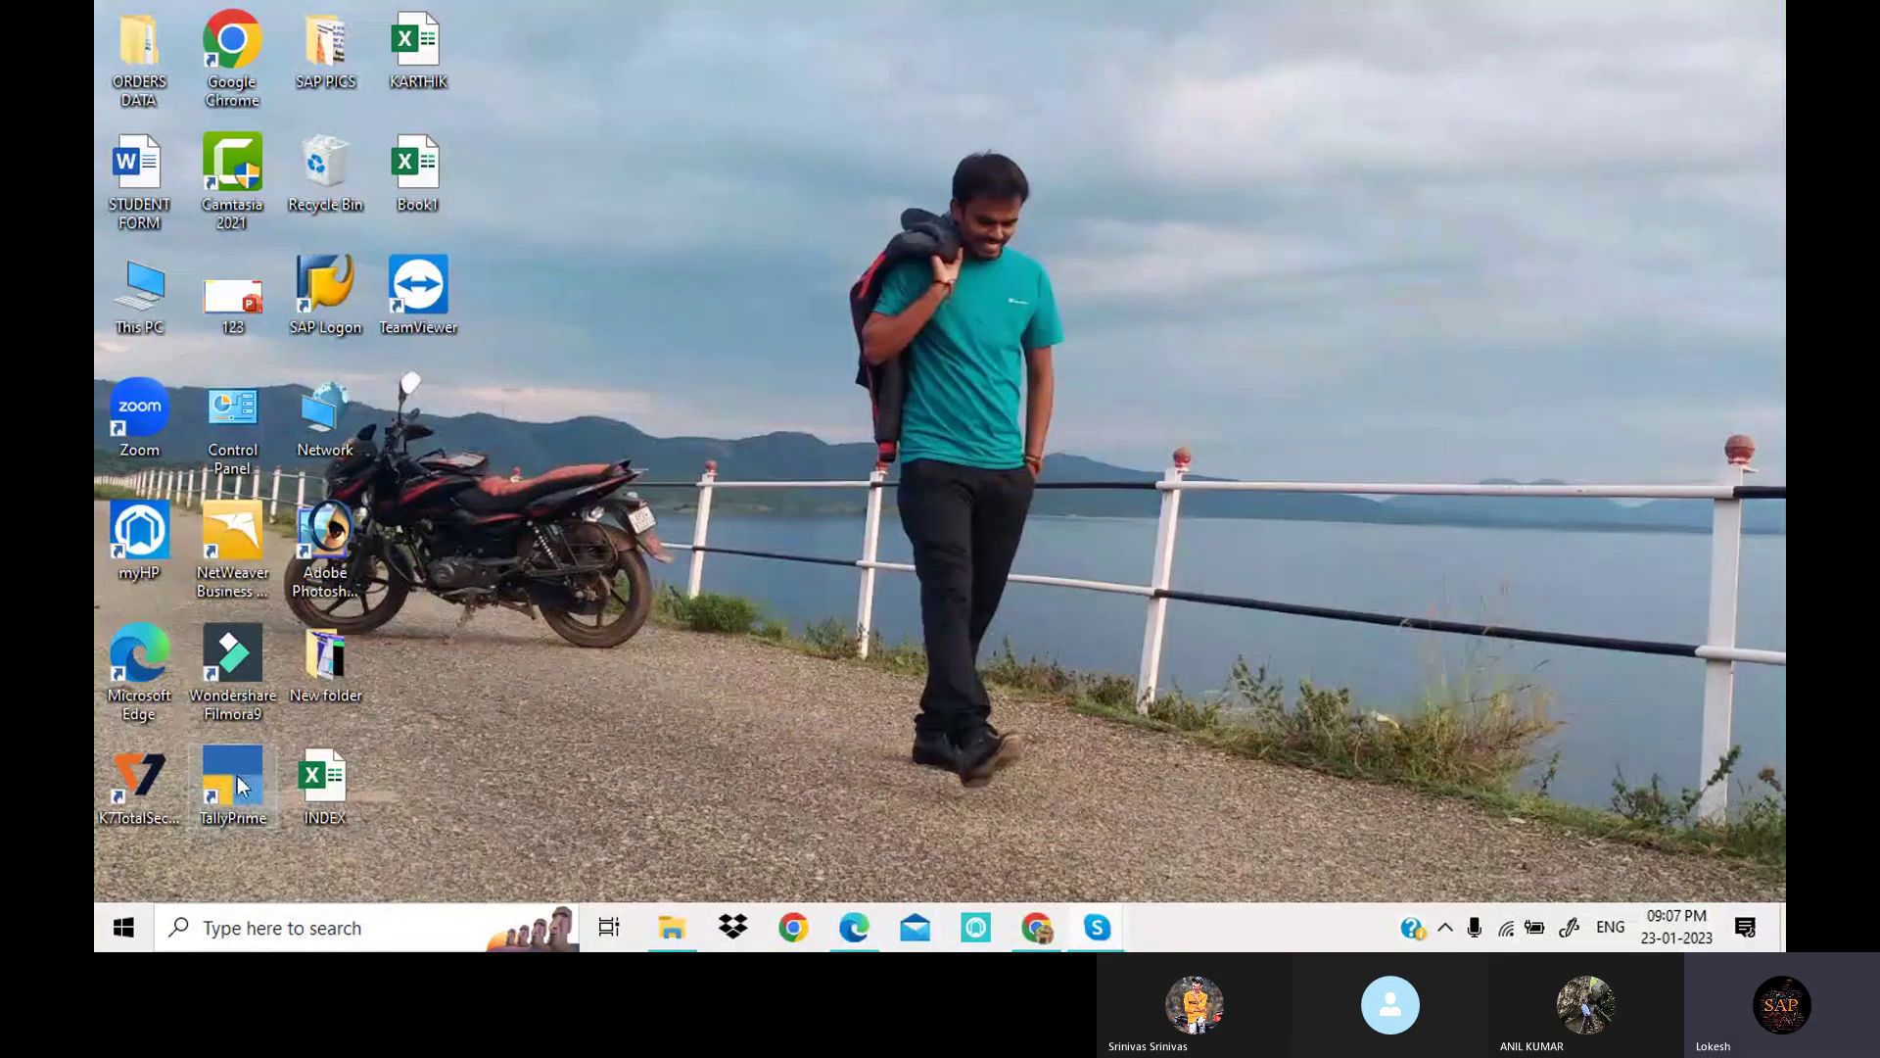
Step: Relaunch TallyPrime from the desktop and shut the VARUN AGENCIES 1 company
double_click(247, 783)
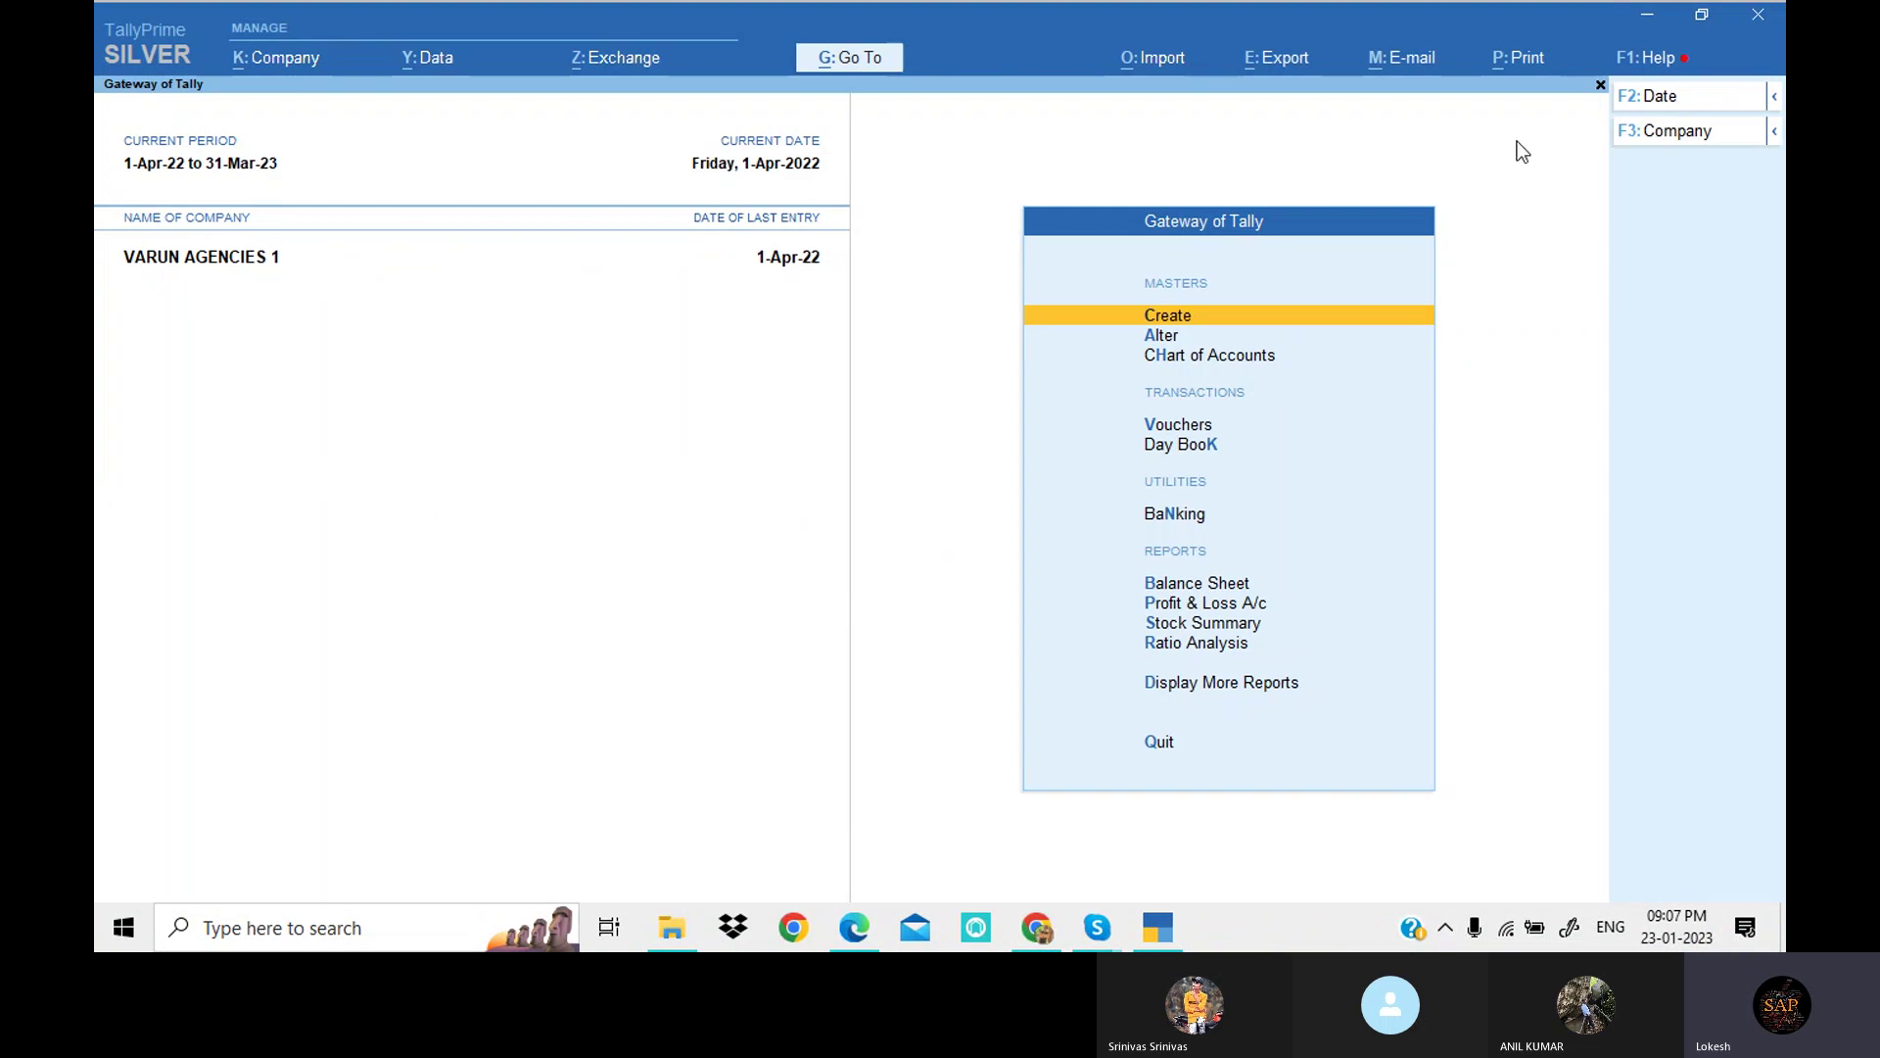
left_click(1709, 138)
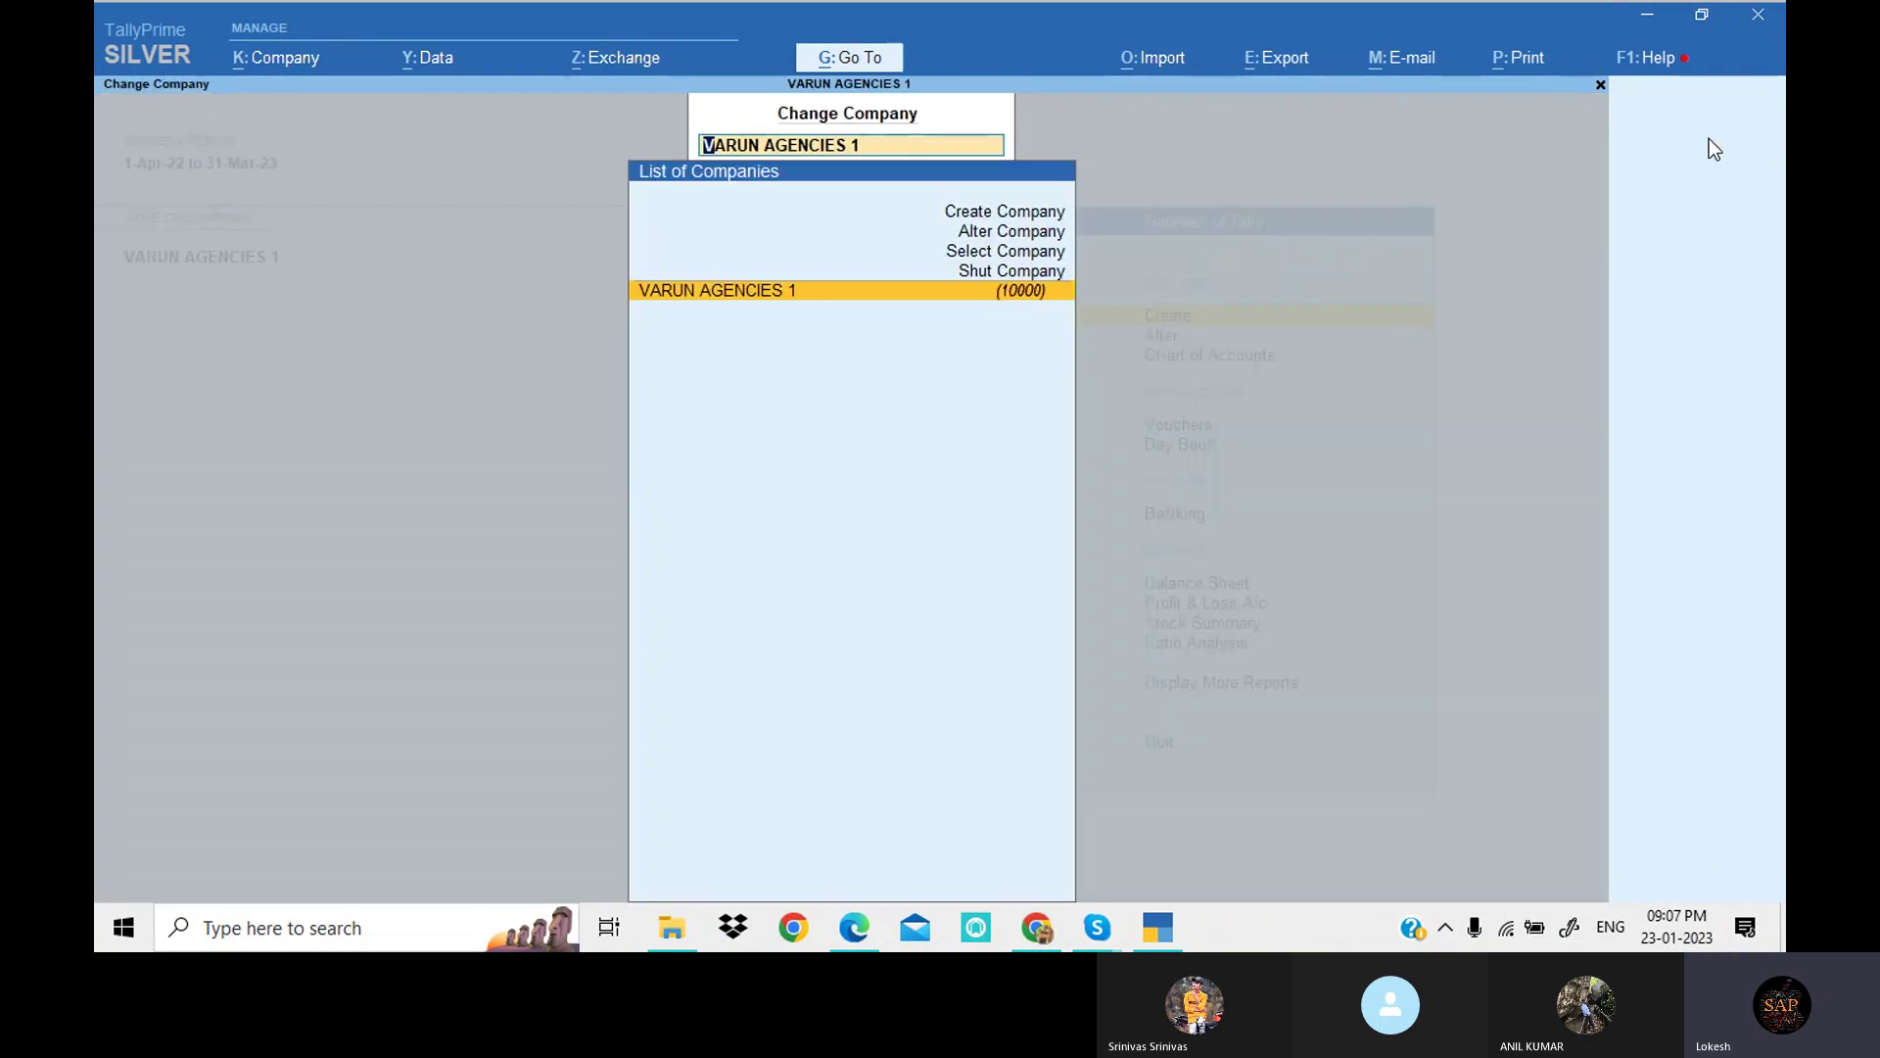
key("Up")
key("Return")
key("Return")
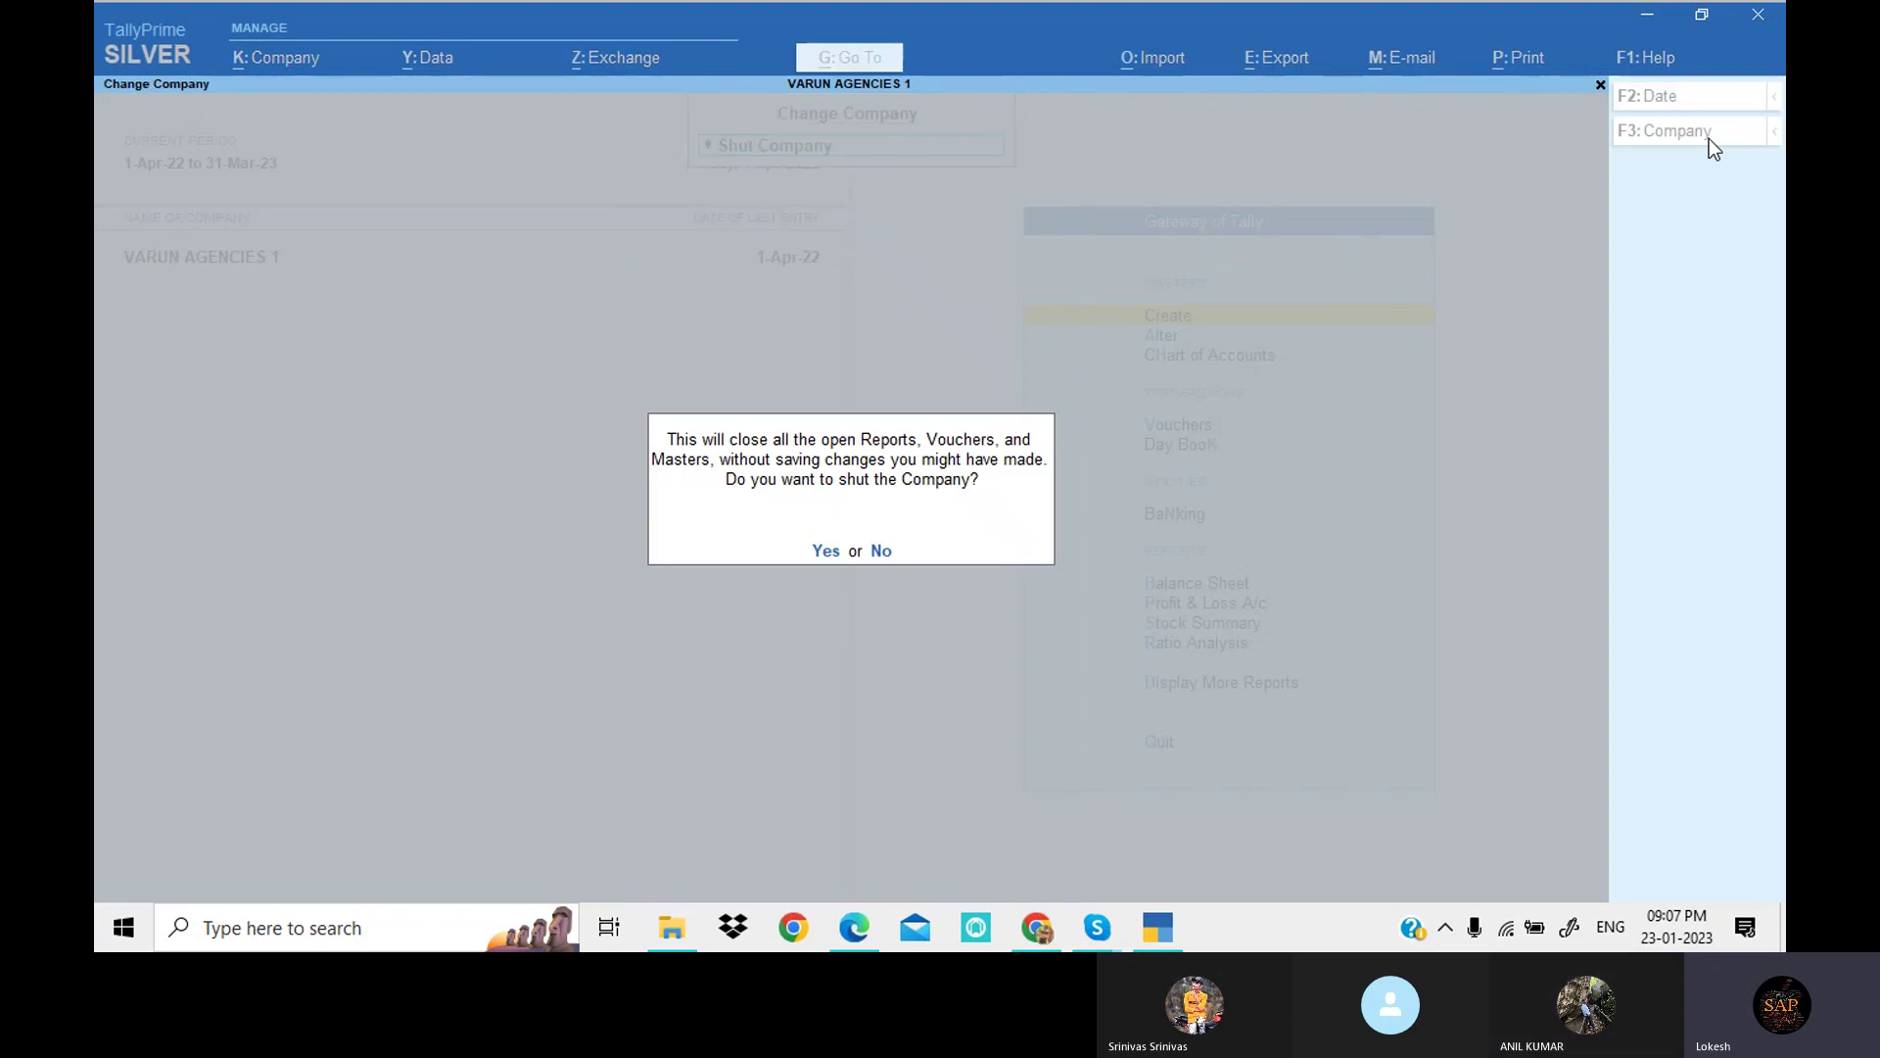
key("y")
Step: Load Neha Traders5 from the Select Company list
key("Down")
key("Down")
key("Down")
key("Down")
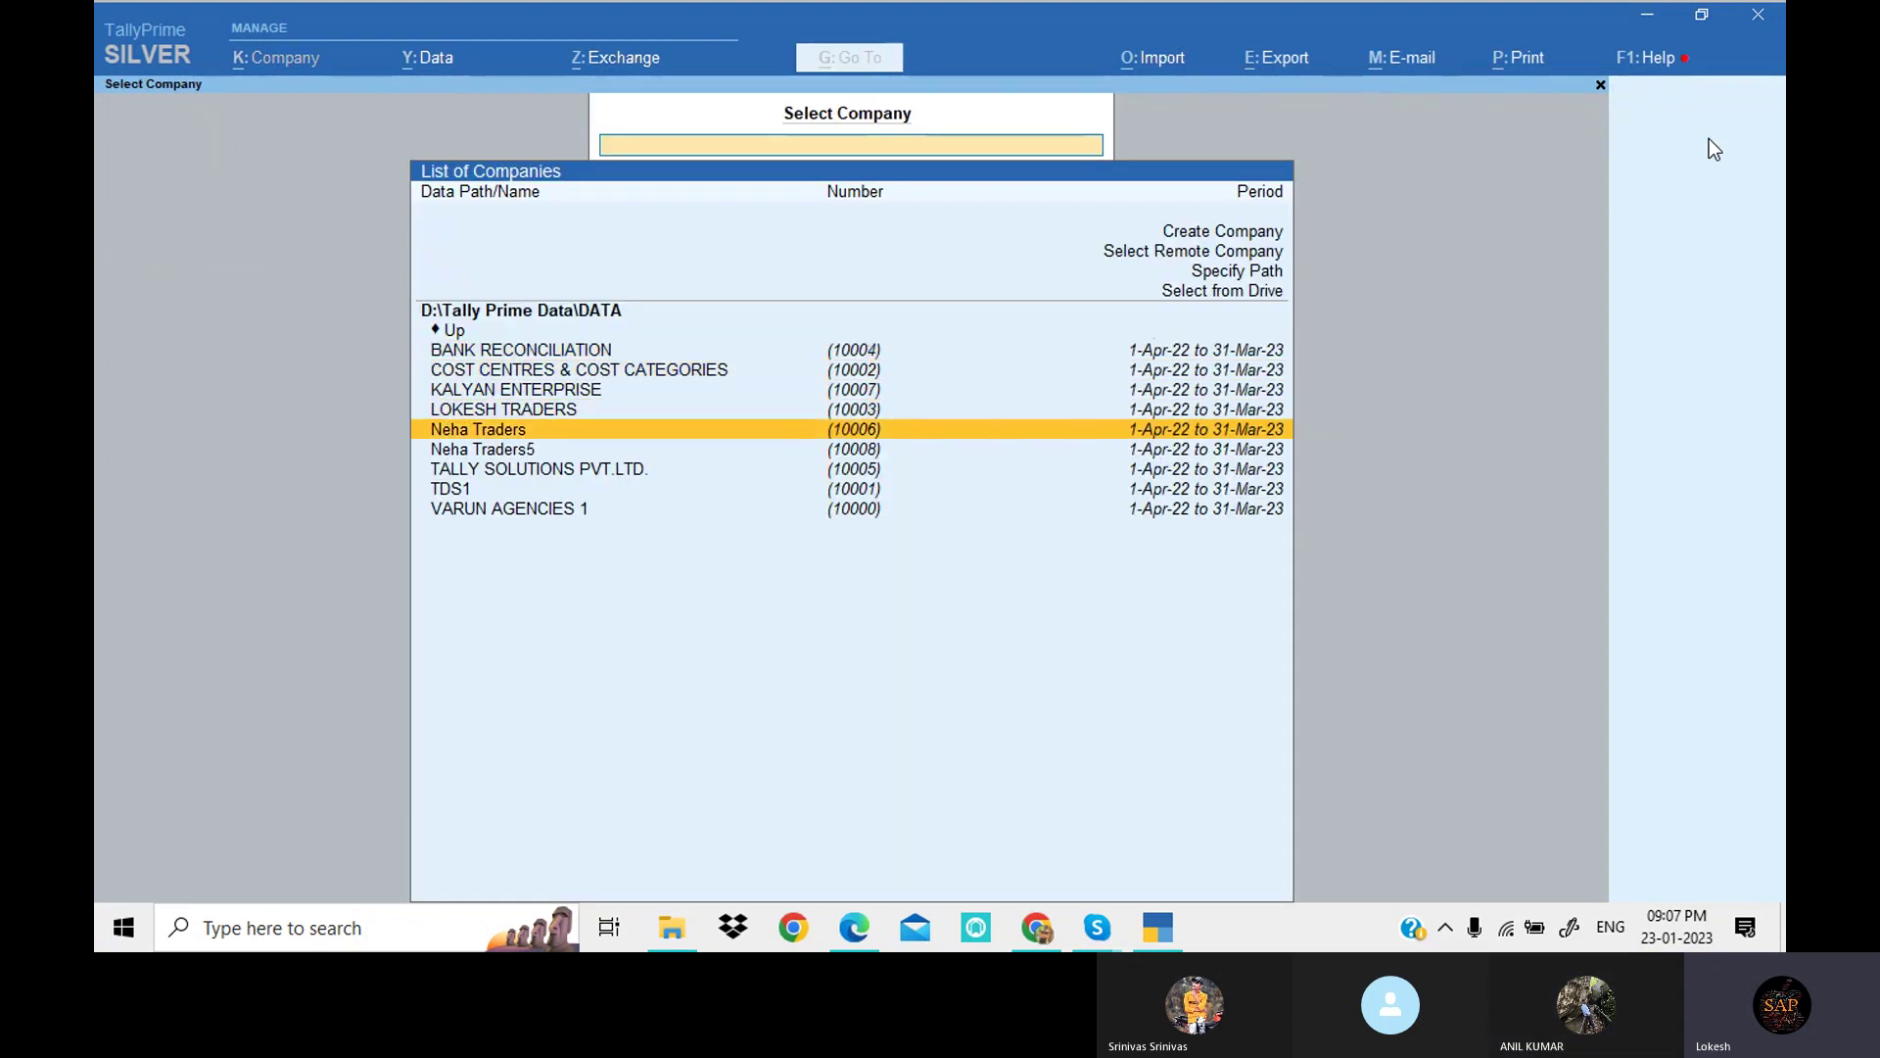
key("Down")
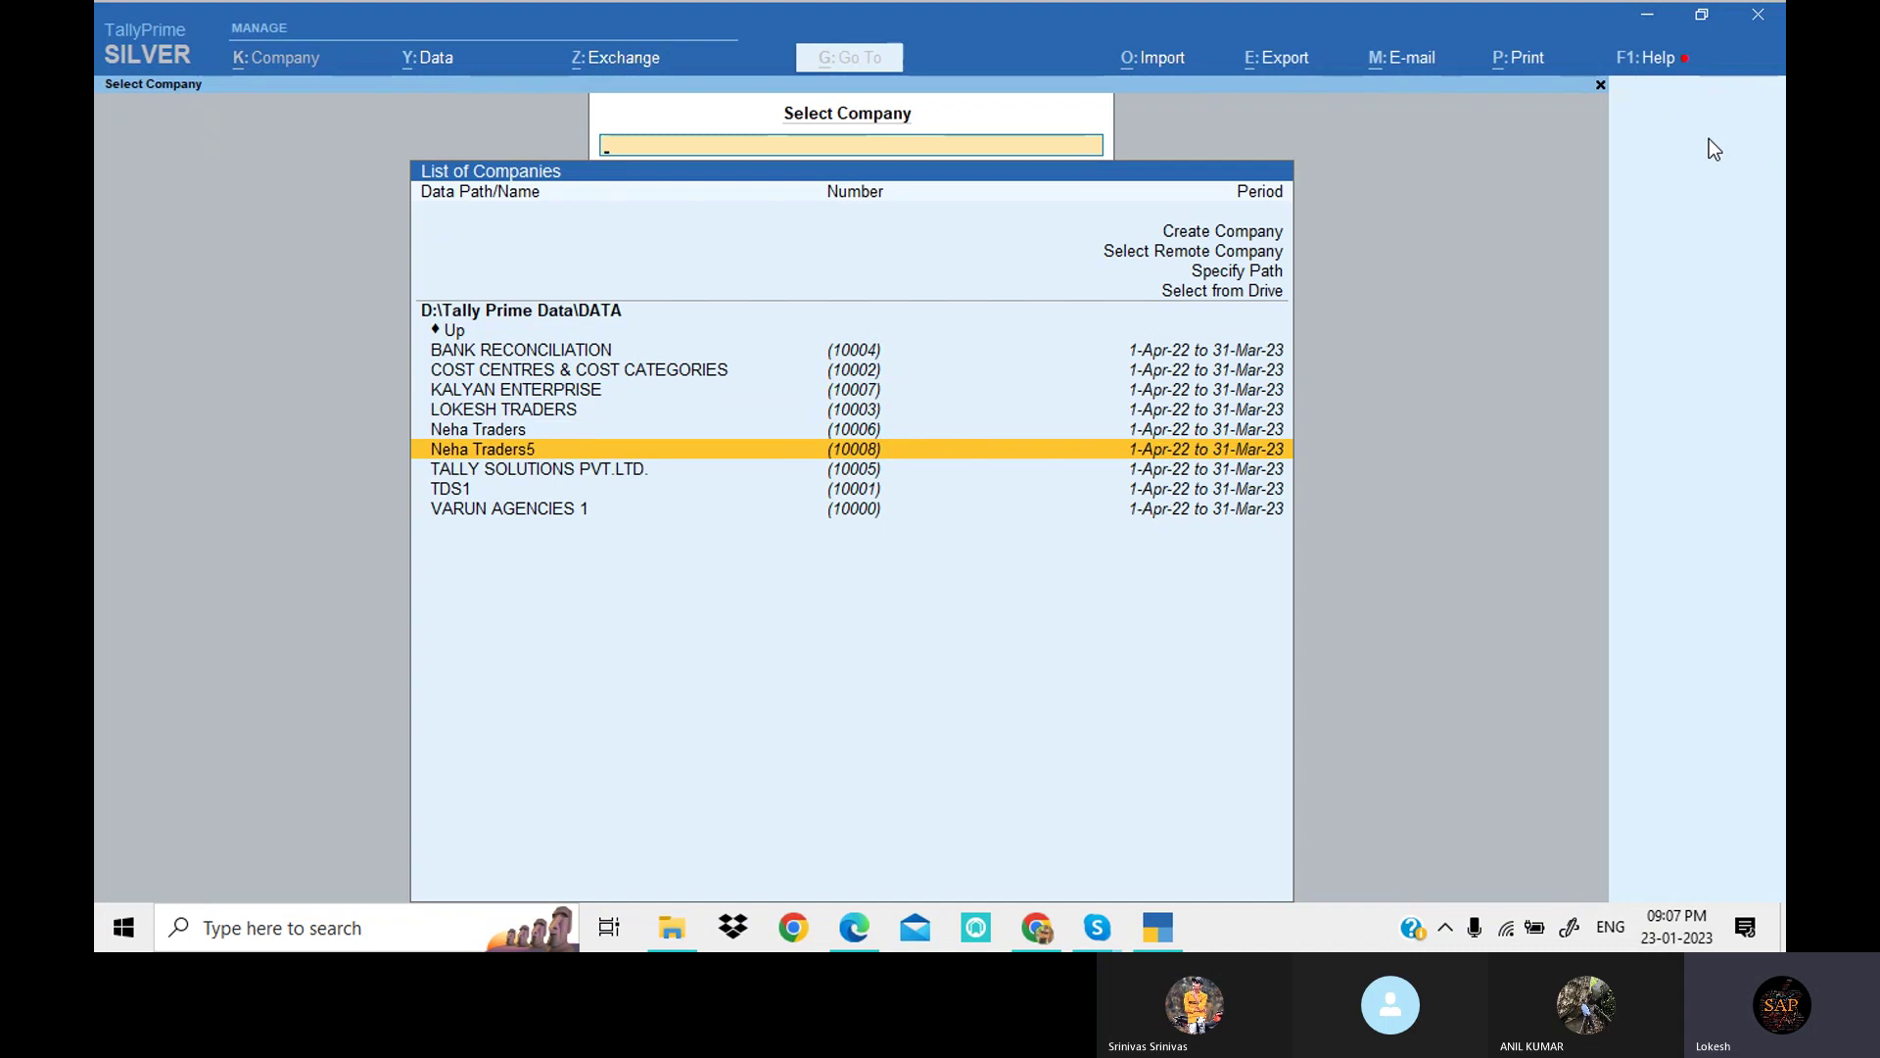
key("Return")
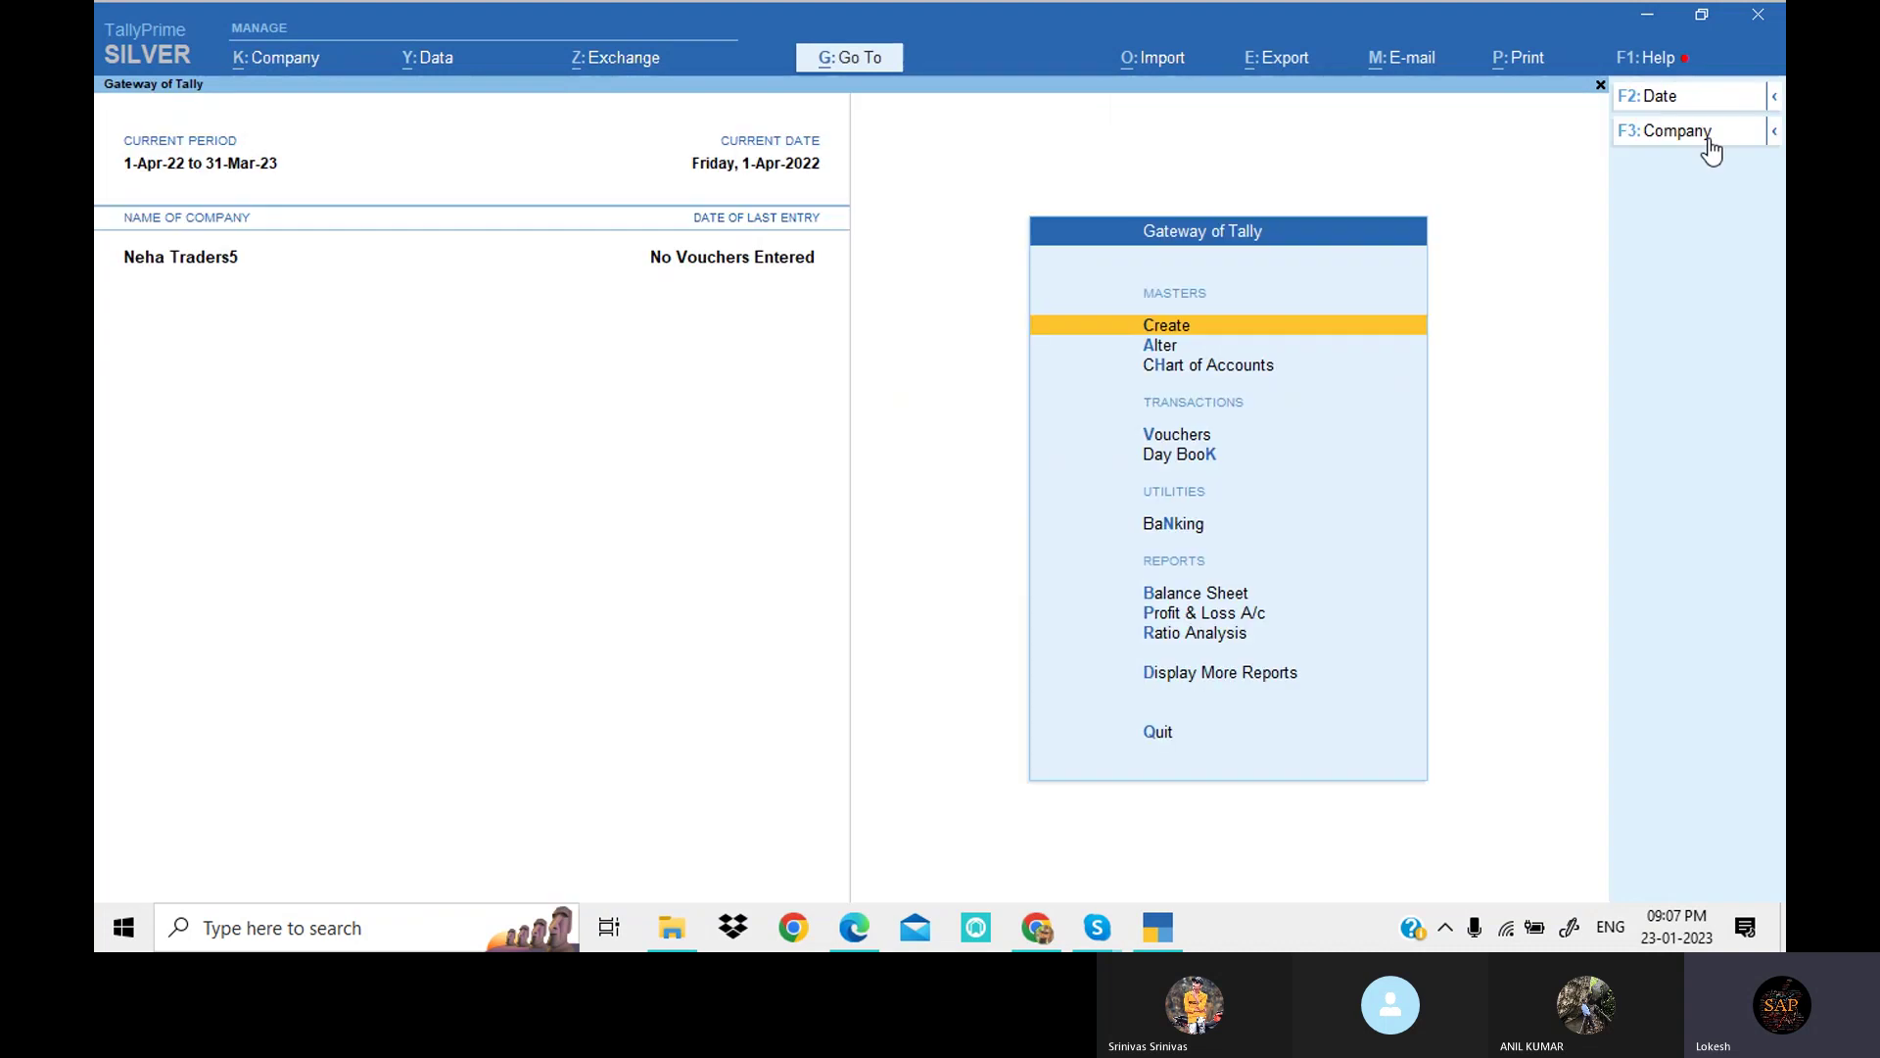
Step: Review the existing ledgers in the Alter > Ledger list, then return to Gateway of Tally
key("Down")
key("Return")
key("Down")
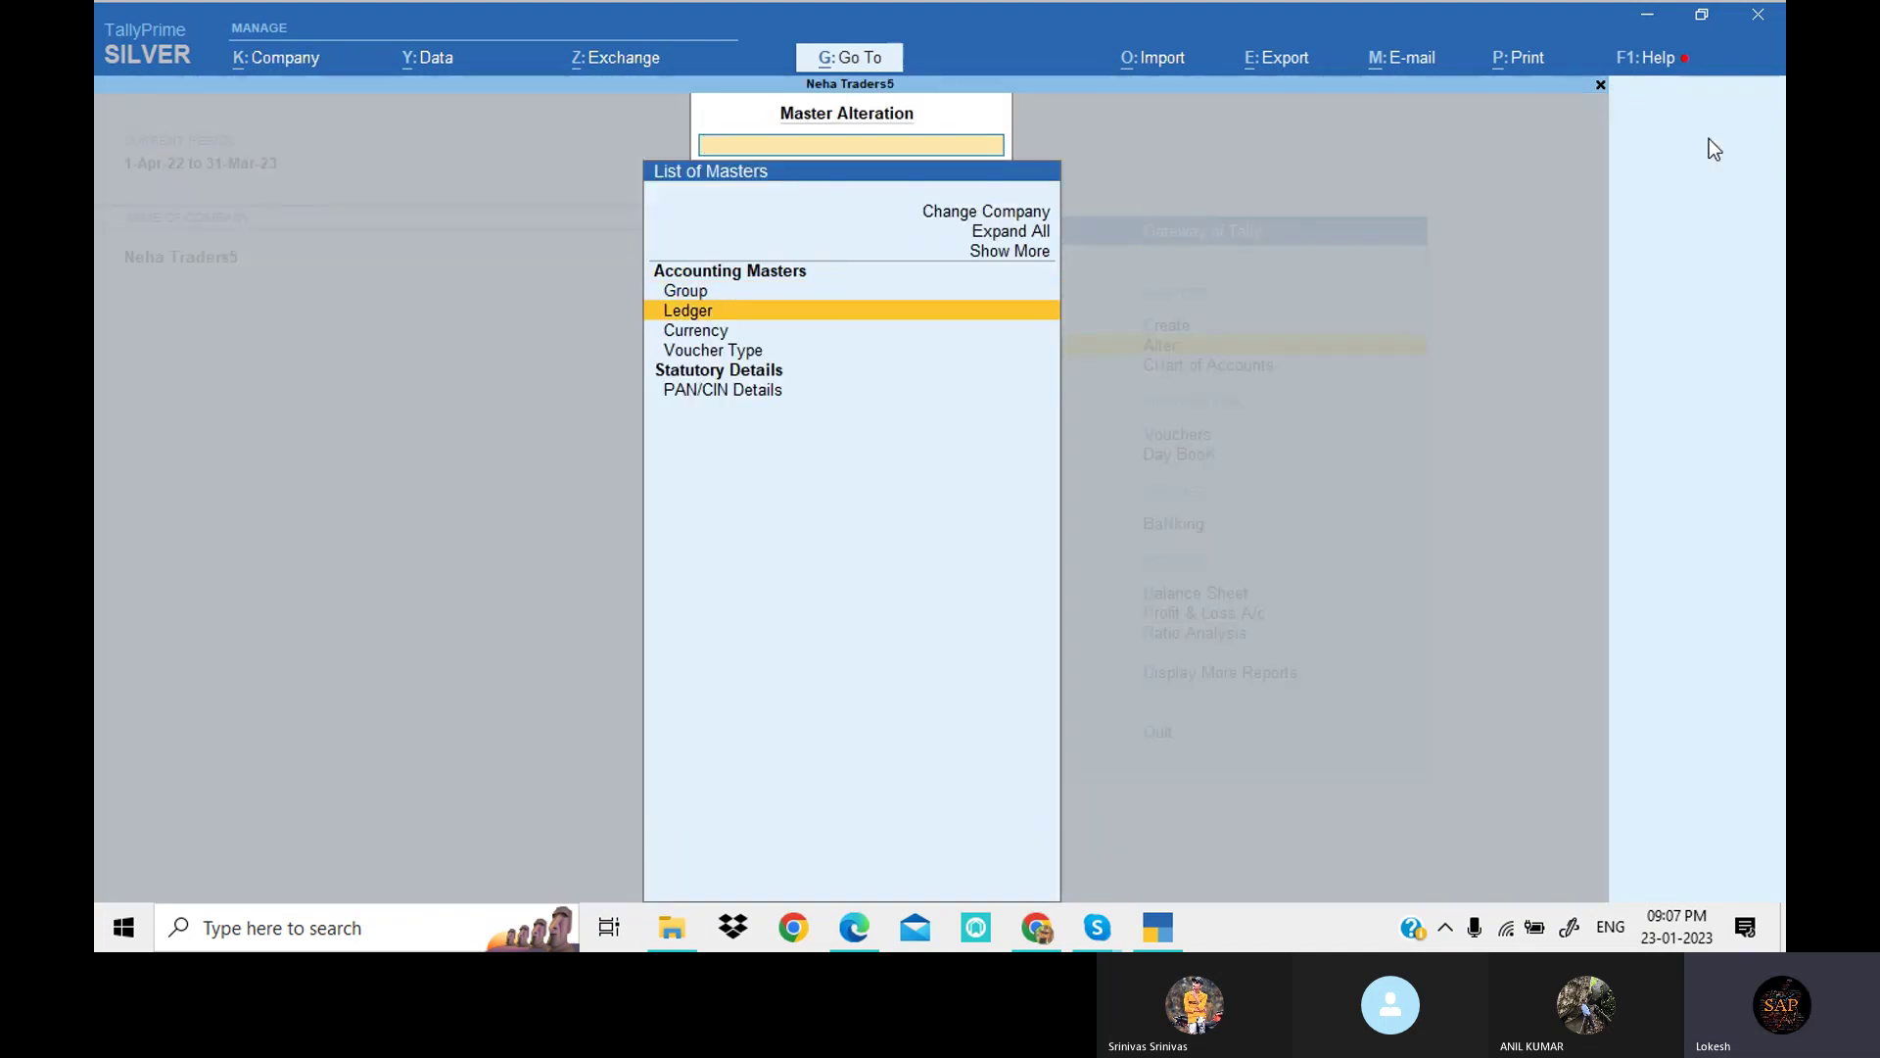
key("Return")
key("Down")
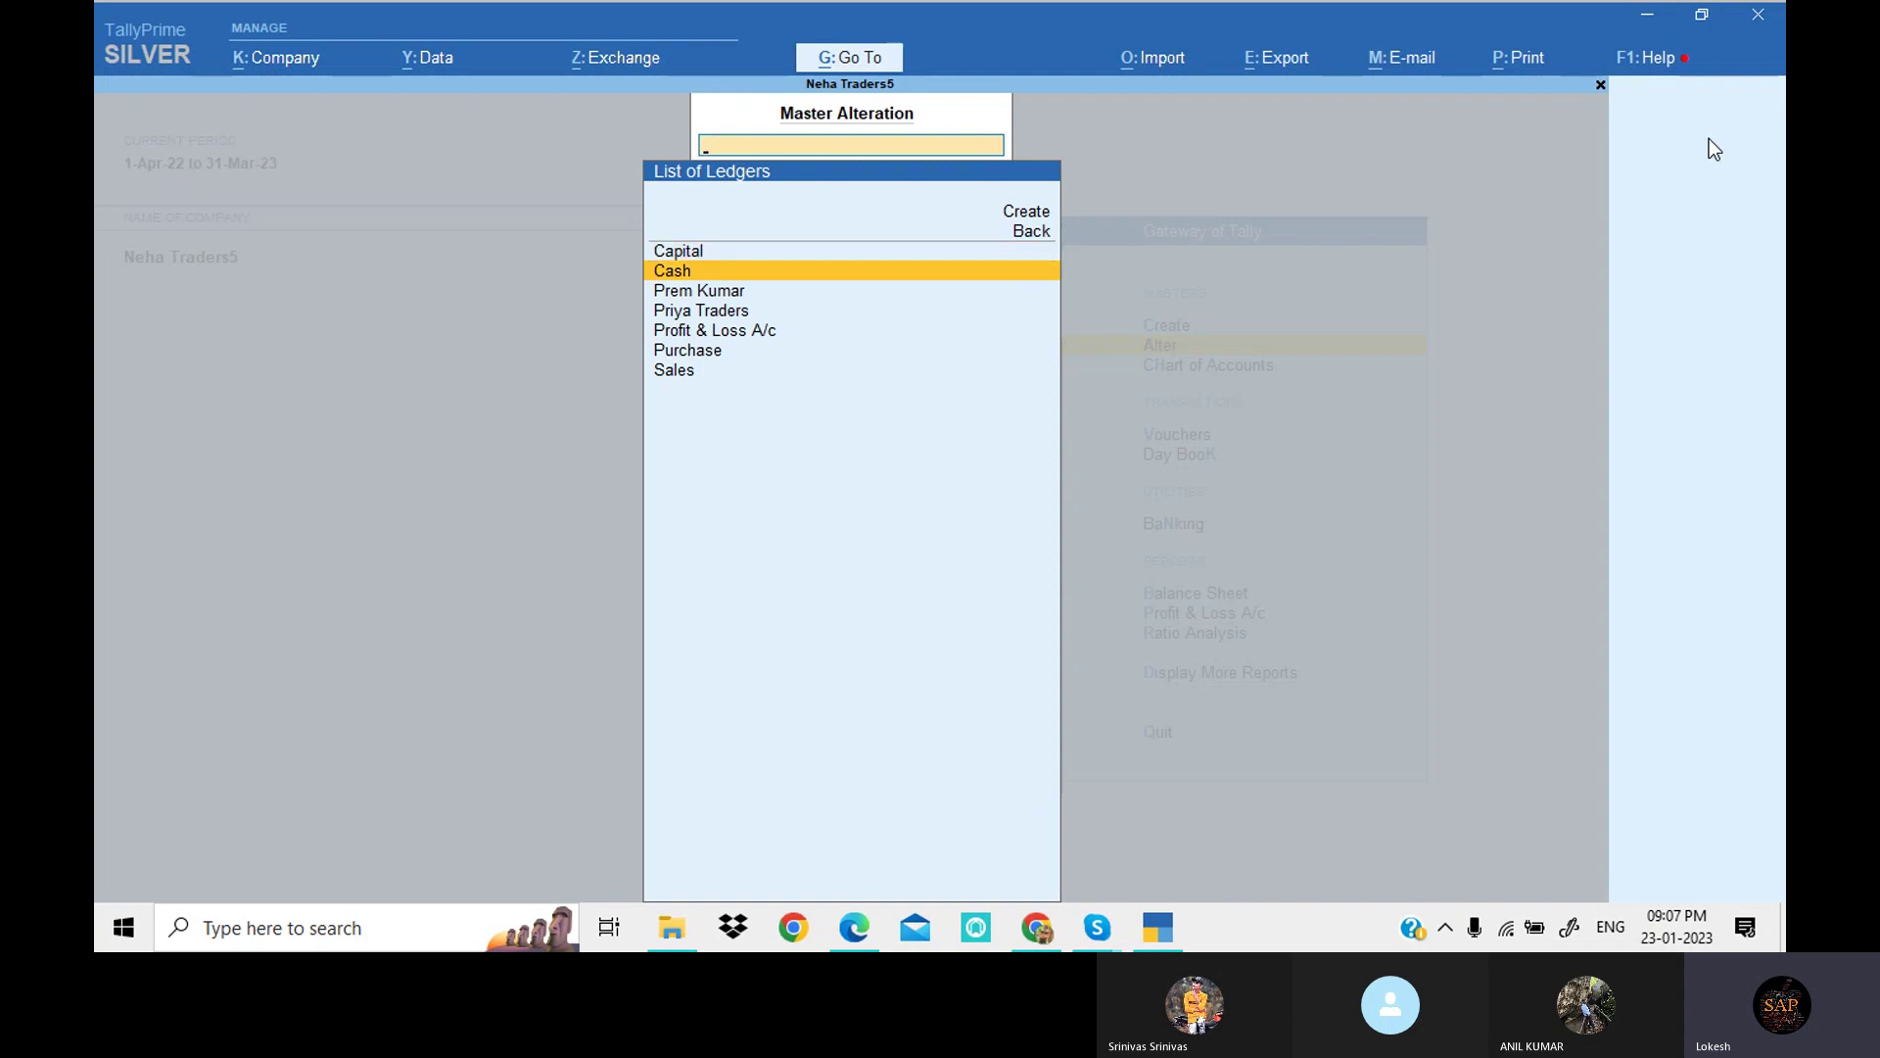
key("Escape")
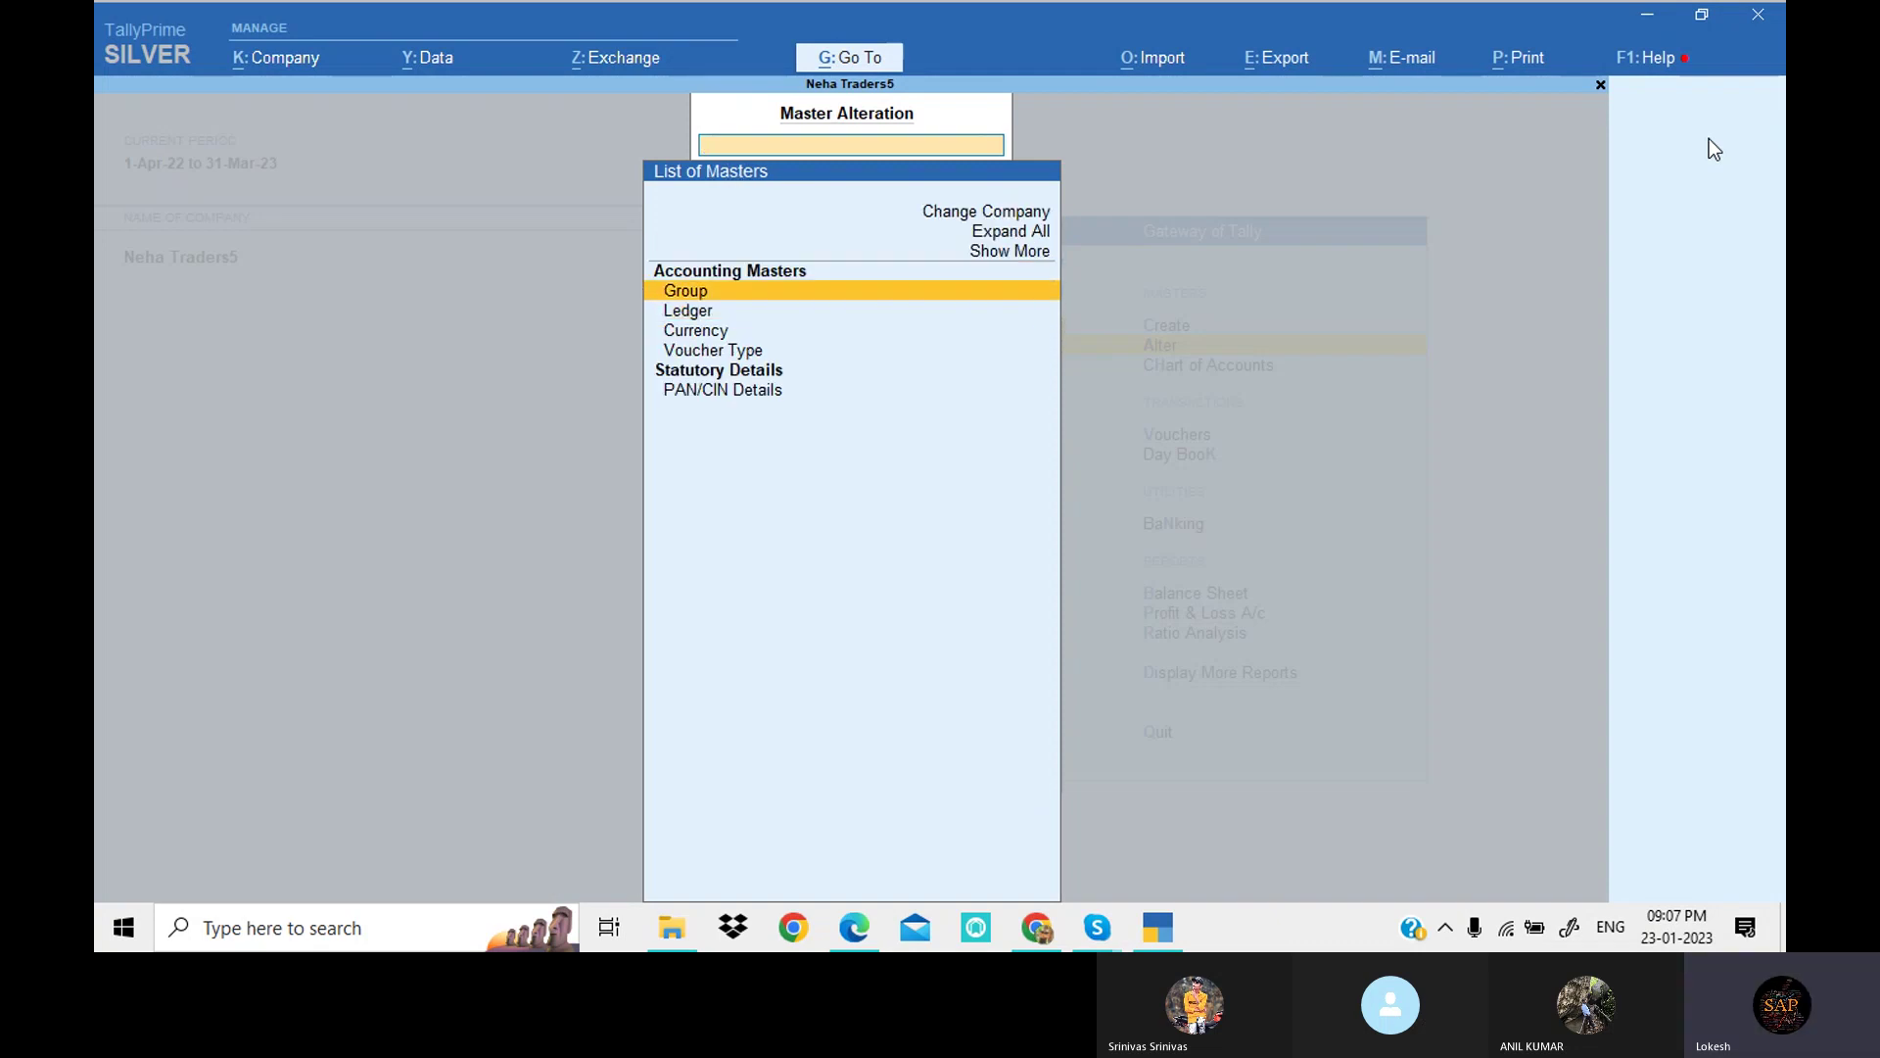
key("Escape")
Step: Create and save a Sbi Bank ledger under Bank Accounts
key("Return")
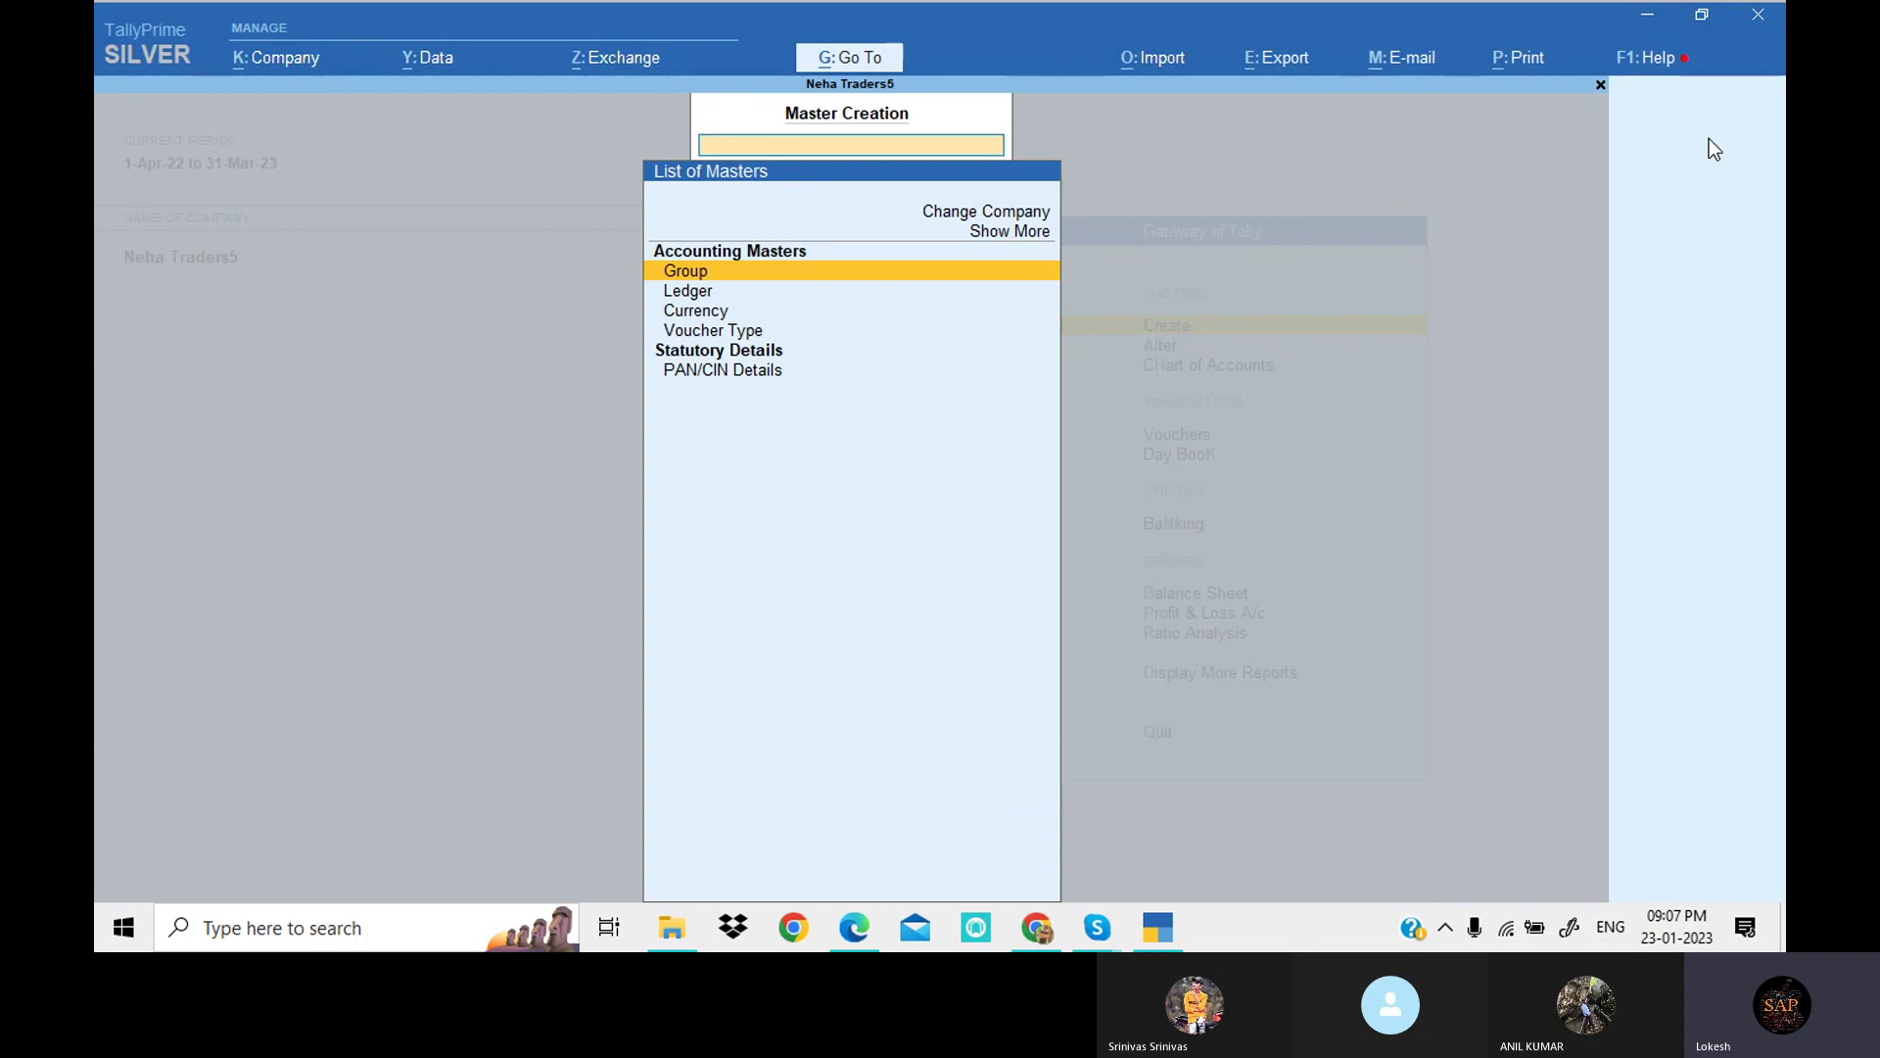
key("Down")
key("Return")
type("Sb")
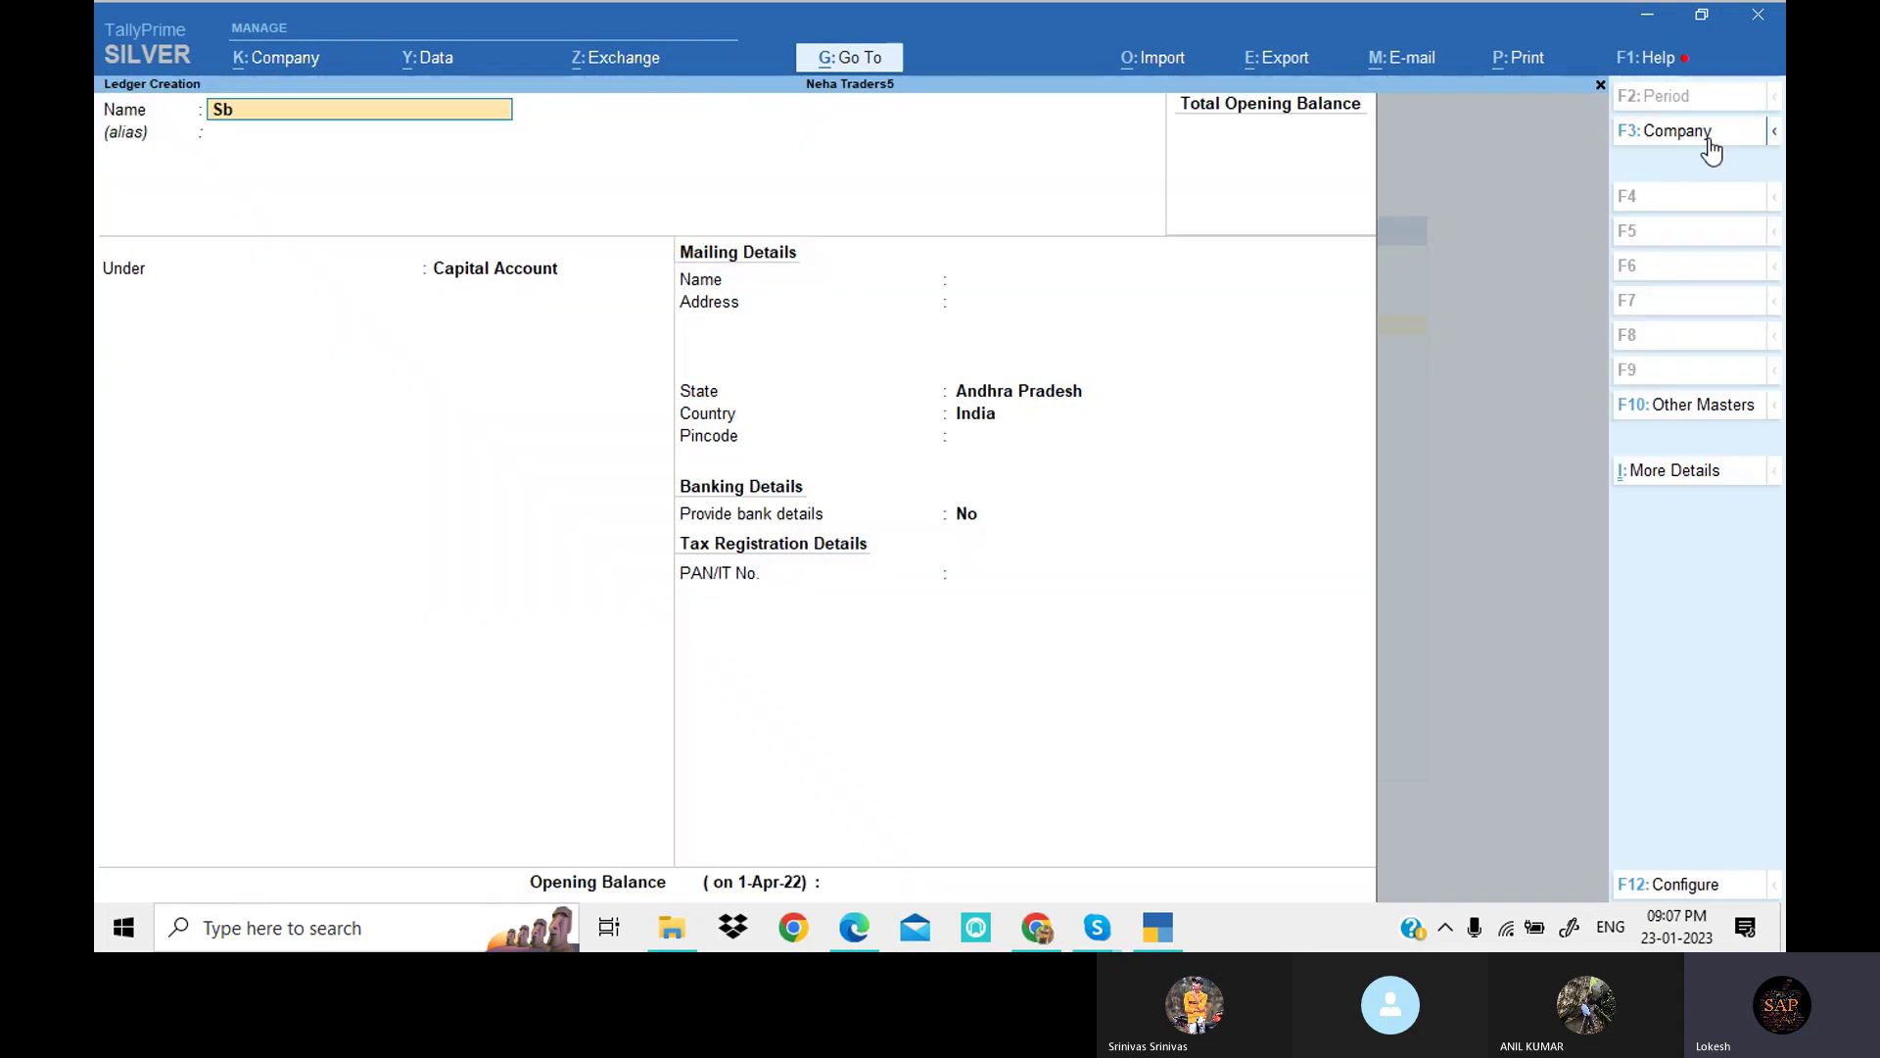
type("i Bank")
key("Return")
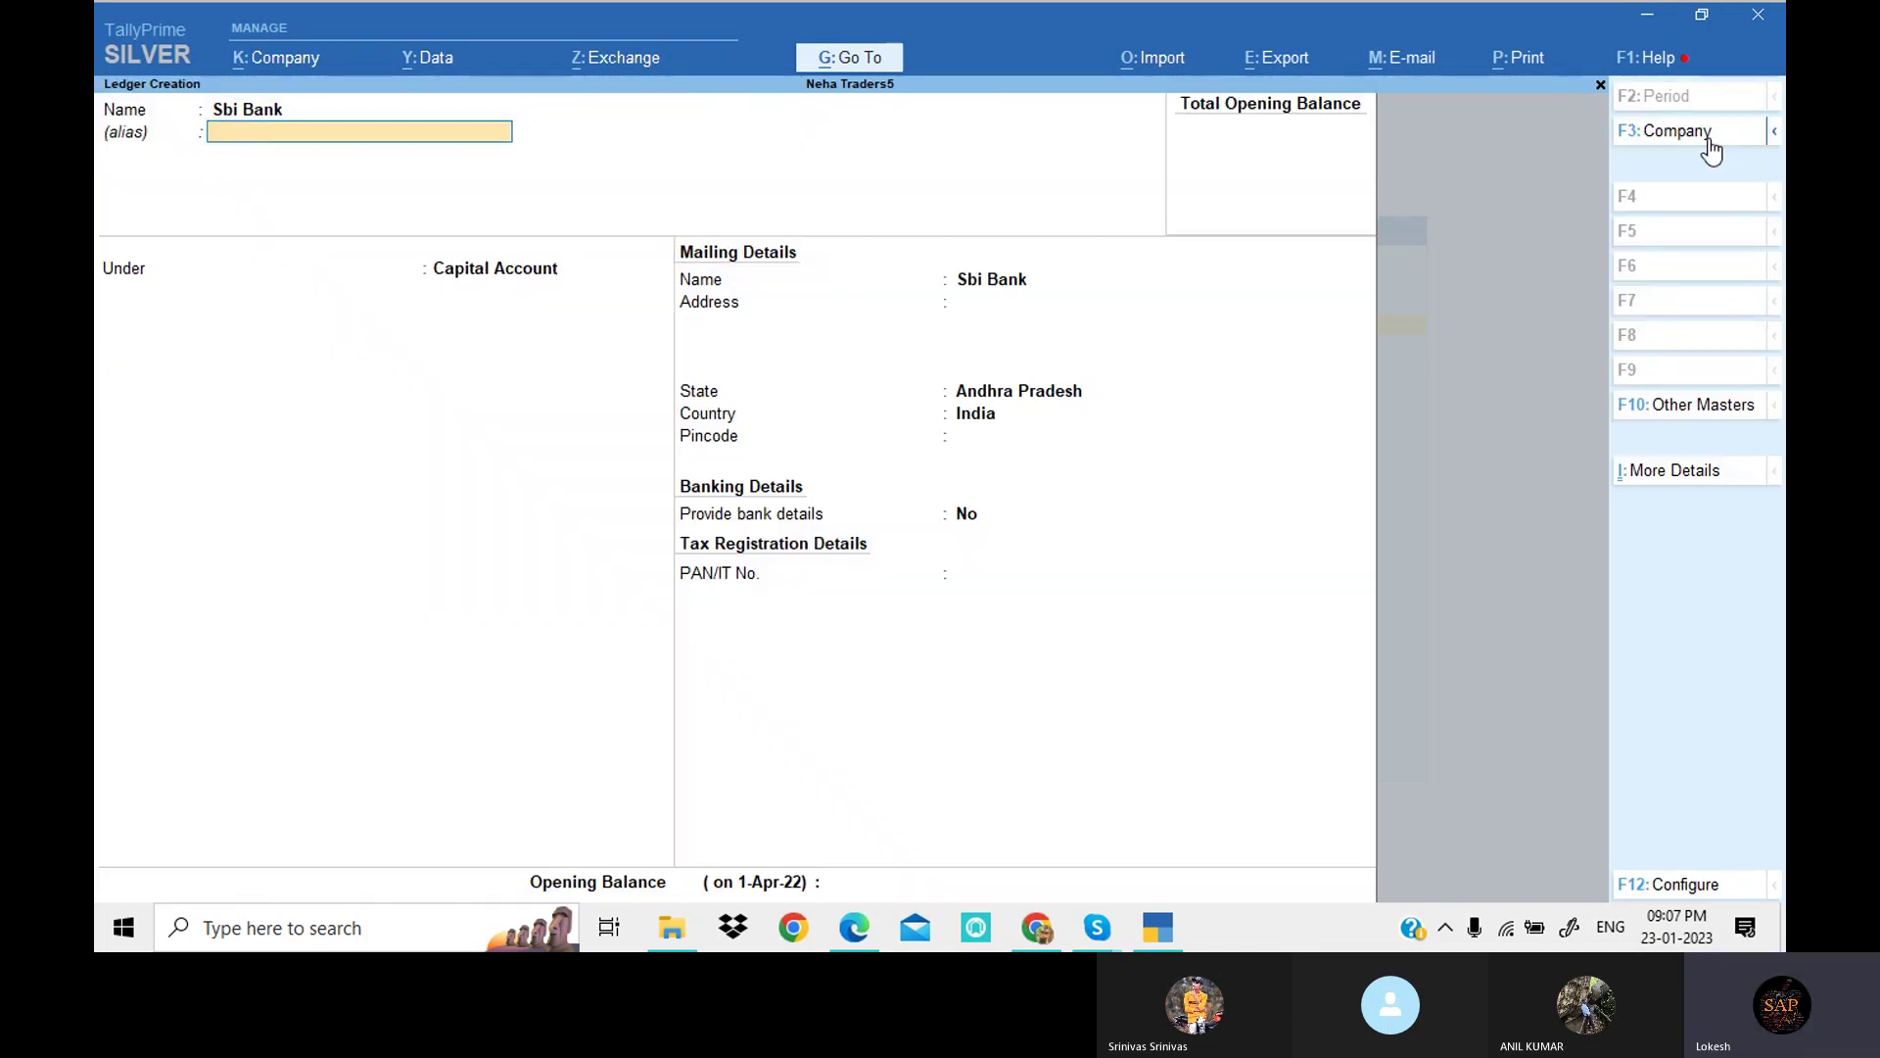
type("Ban")
key("Return")
key("Return")
key("Return")
key("Return")
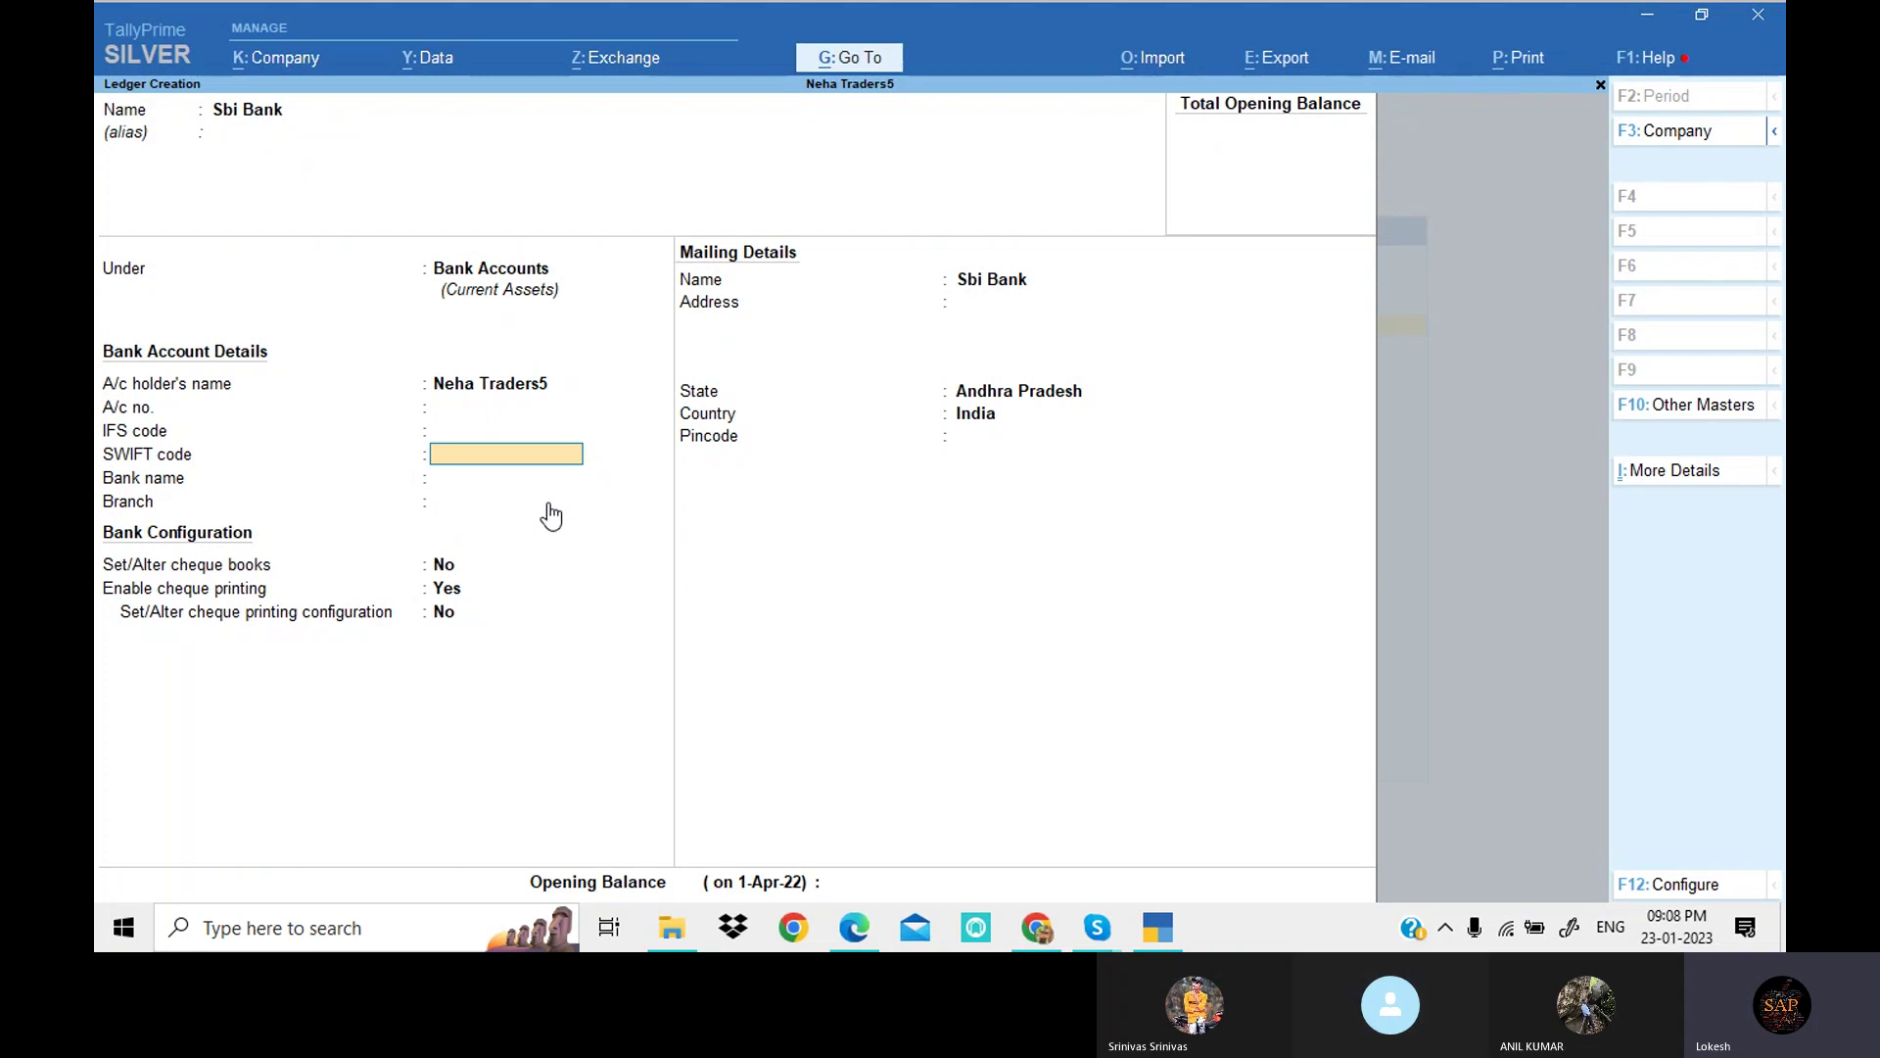
key("Return")
key("Return")
key("ctrl+a")
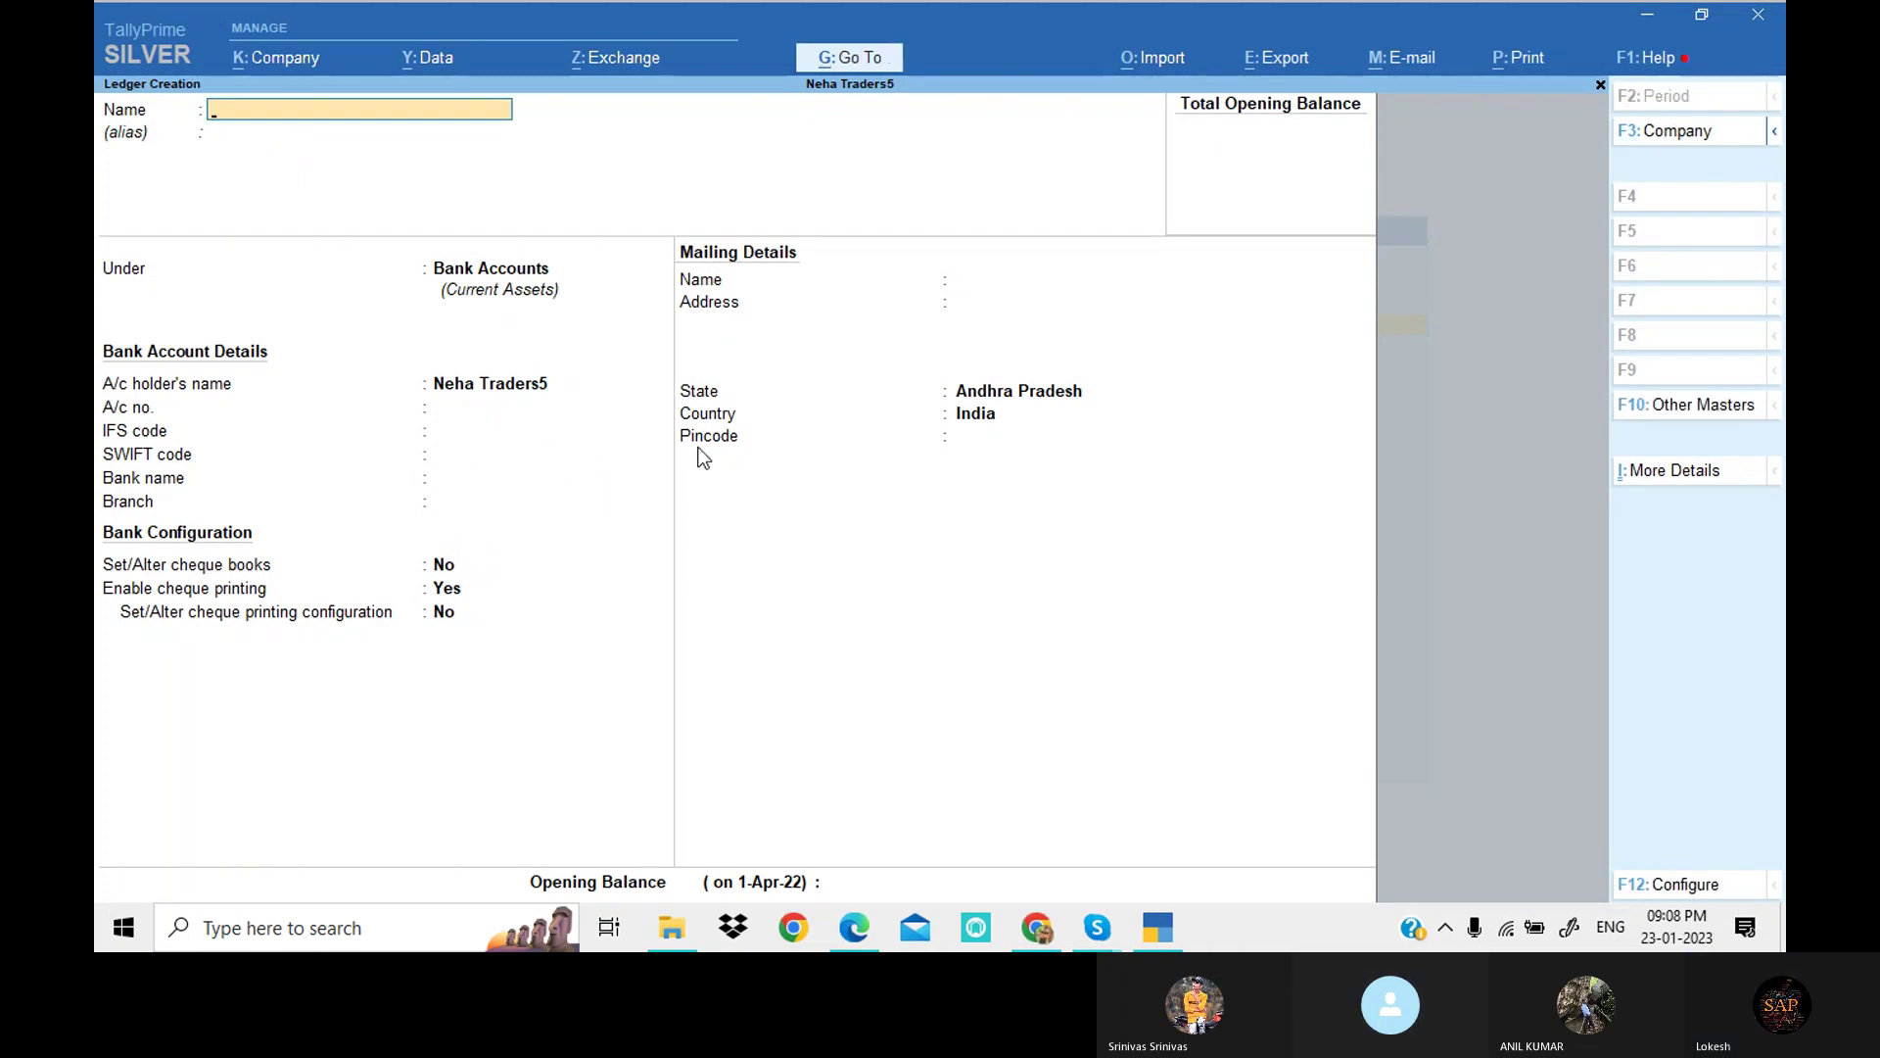
Step: Create the Rent ledger under Indirect Expenses, checking the Problem 1 PDF for ledger names
left_click(854, 931)
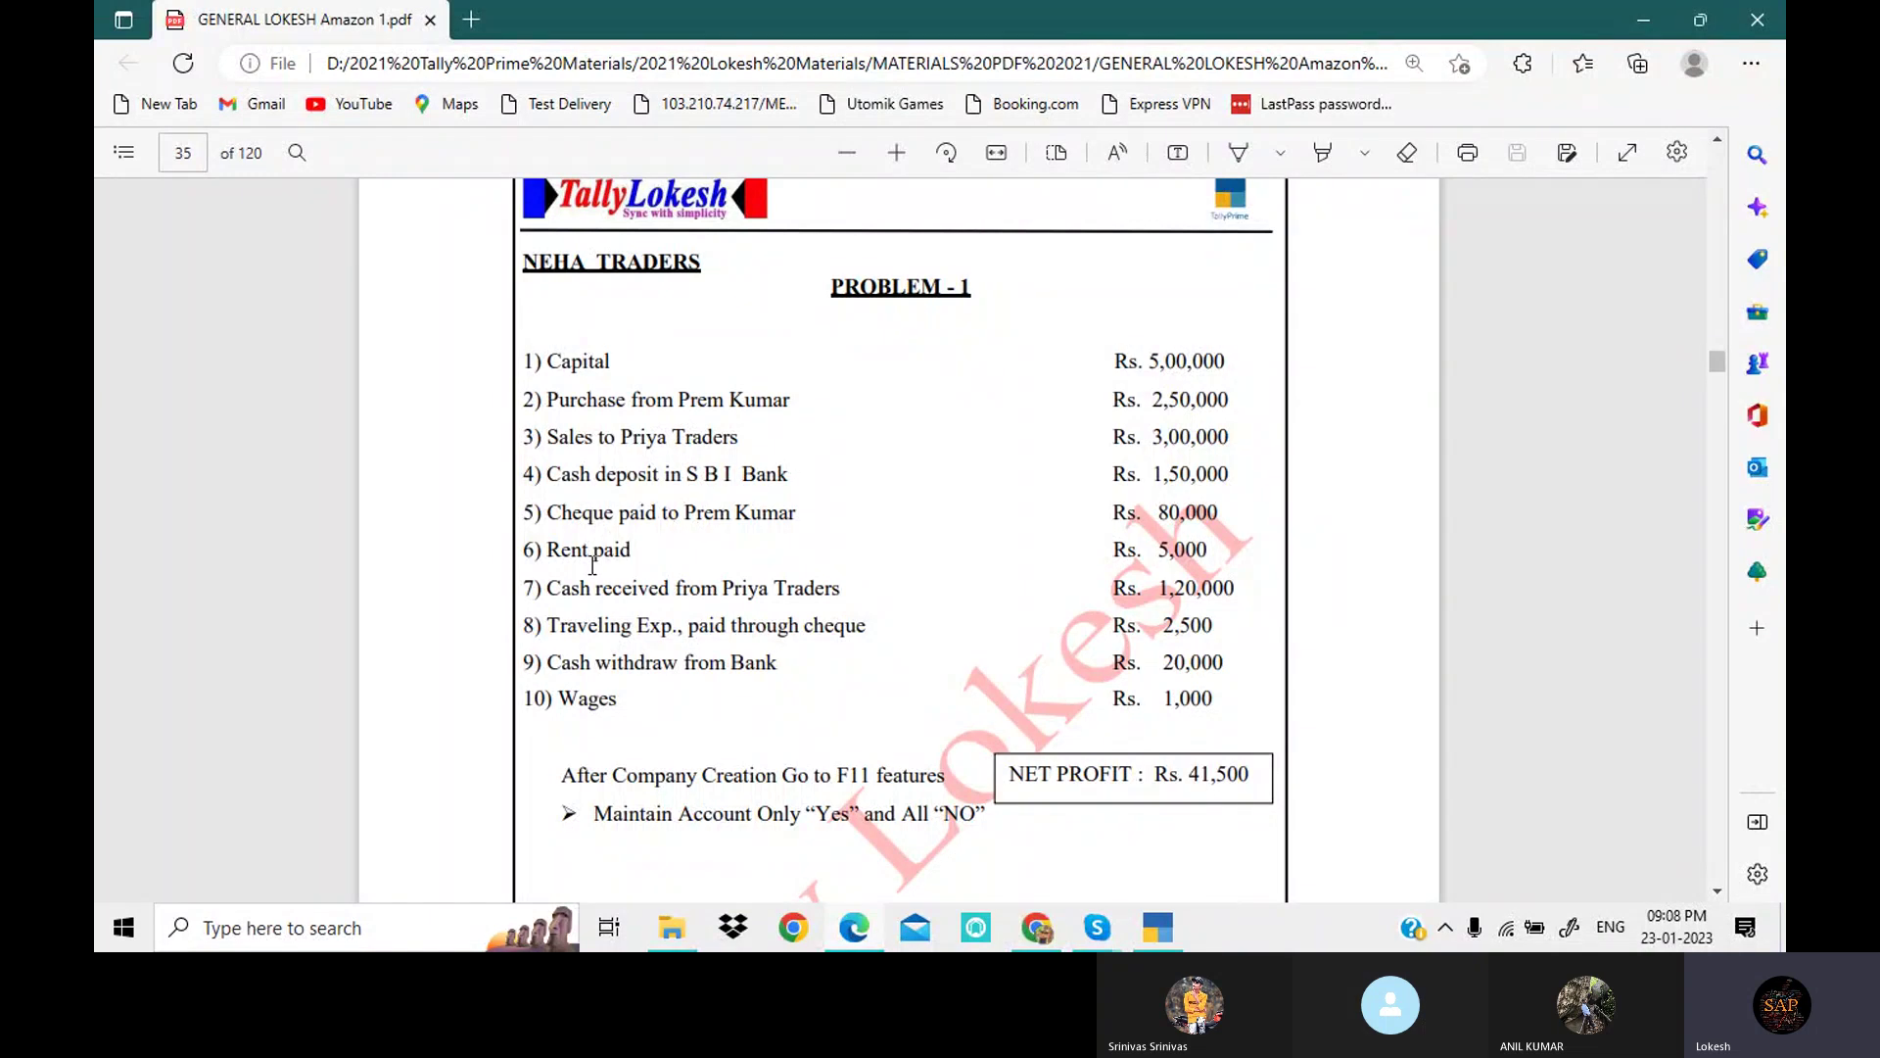
left_click(1161, 930)
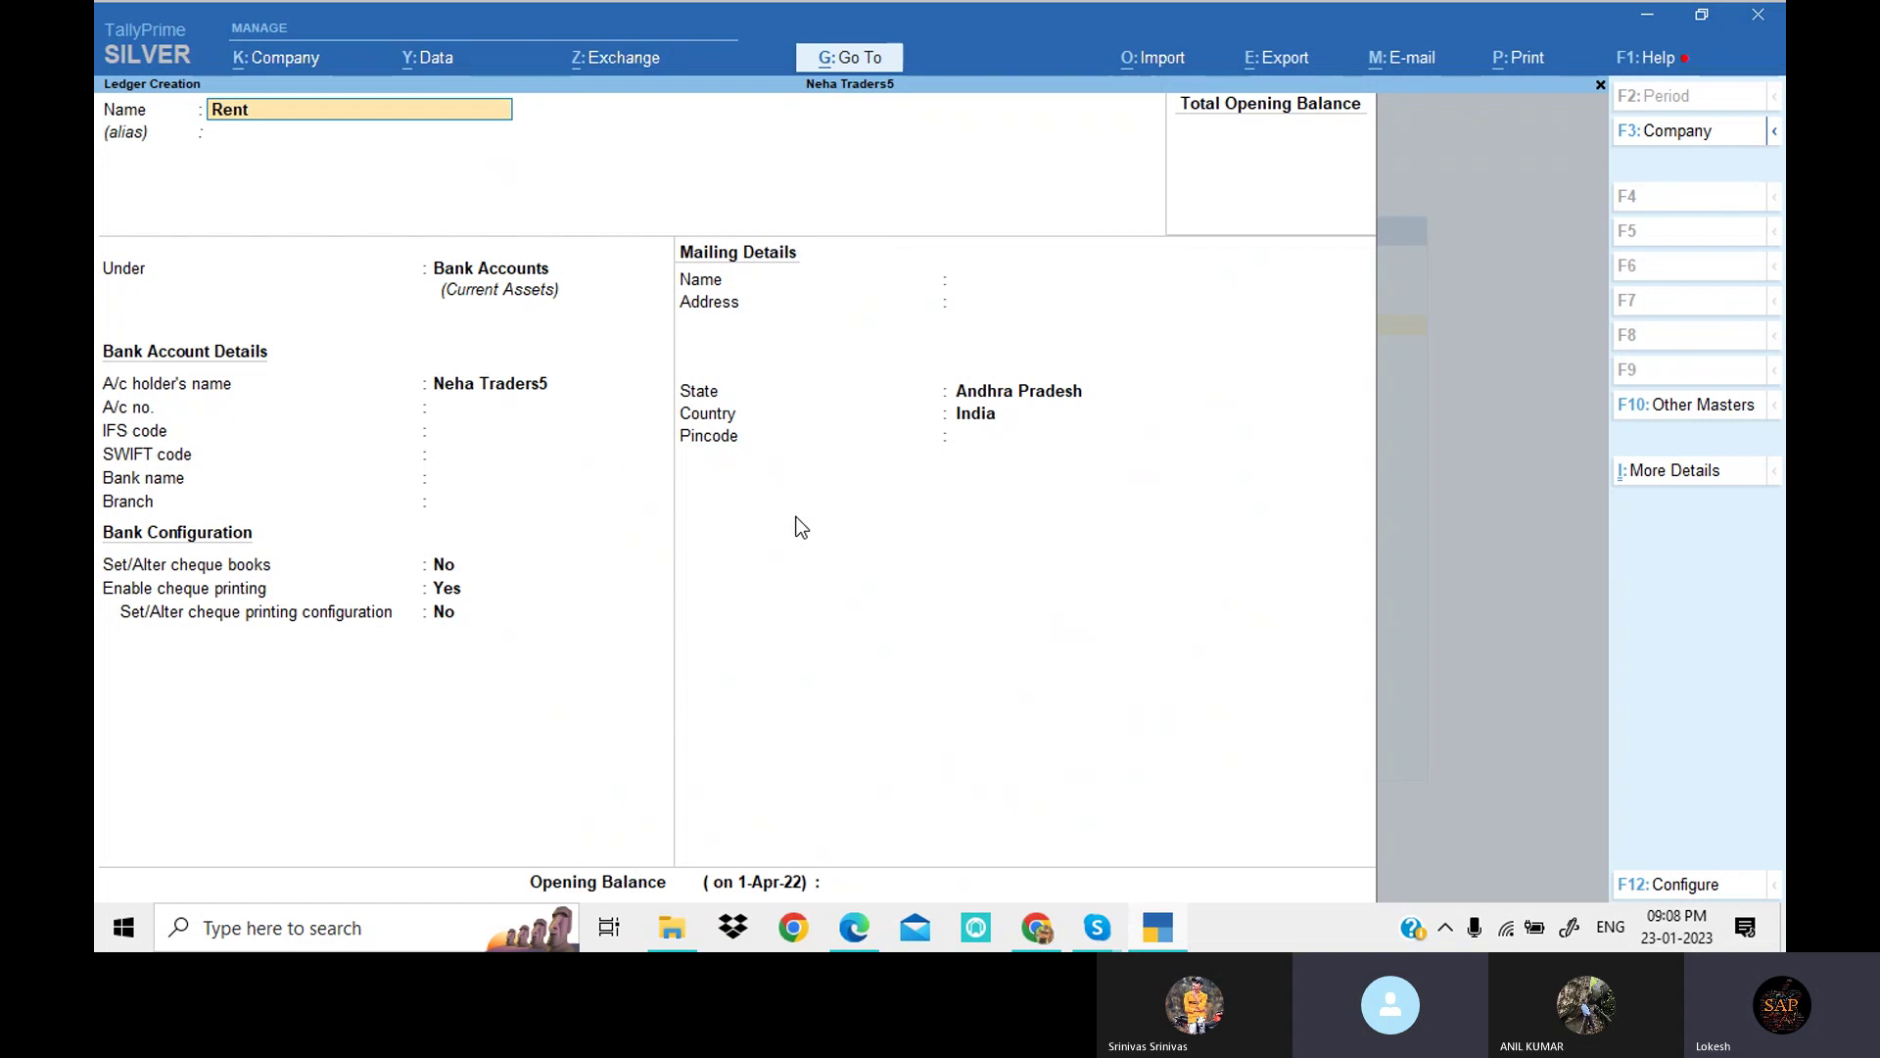
key("Return")
type("Ind")
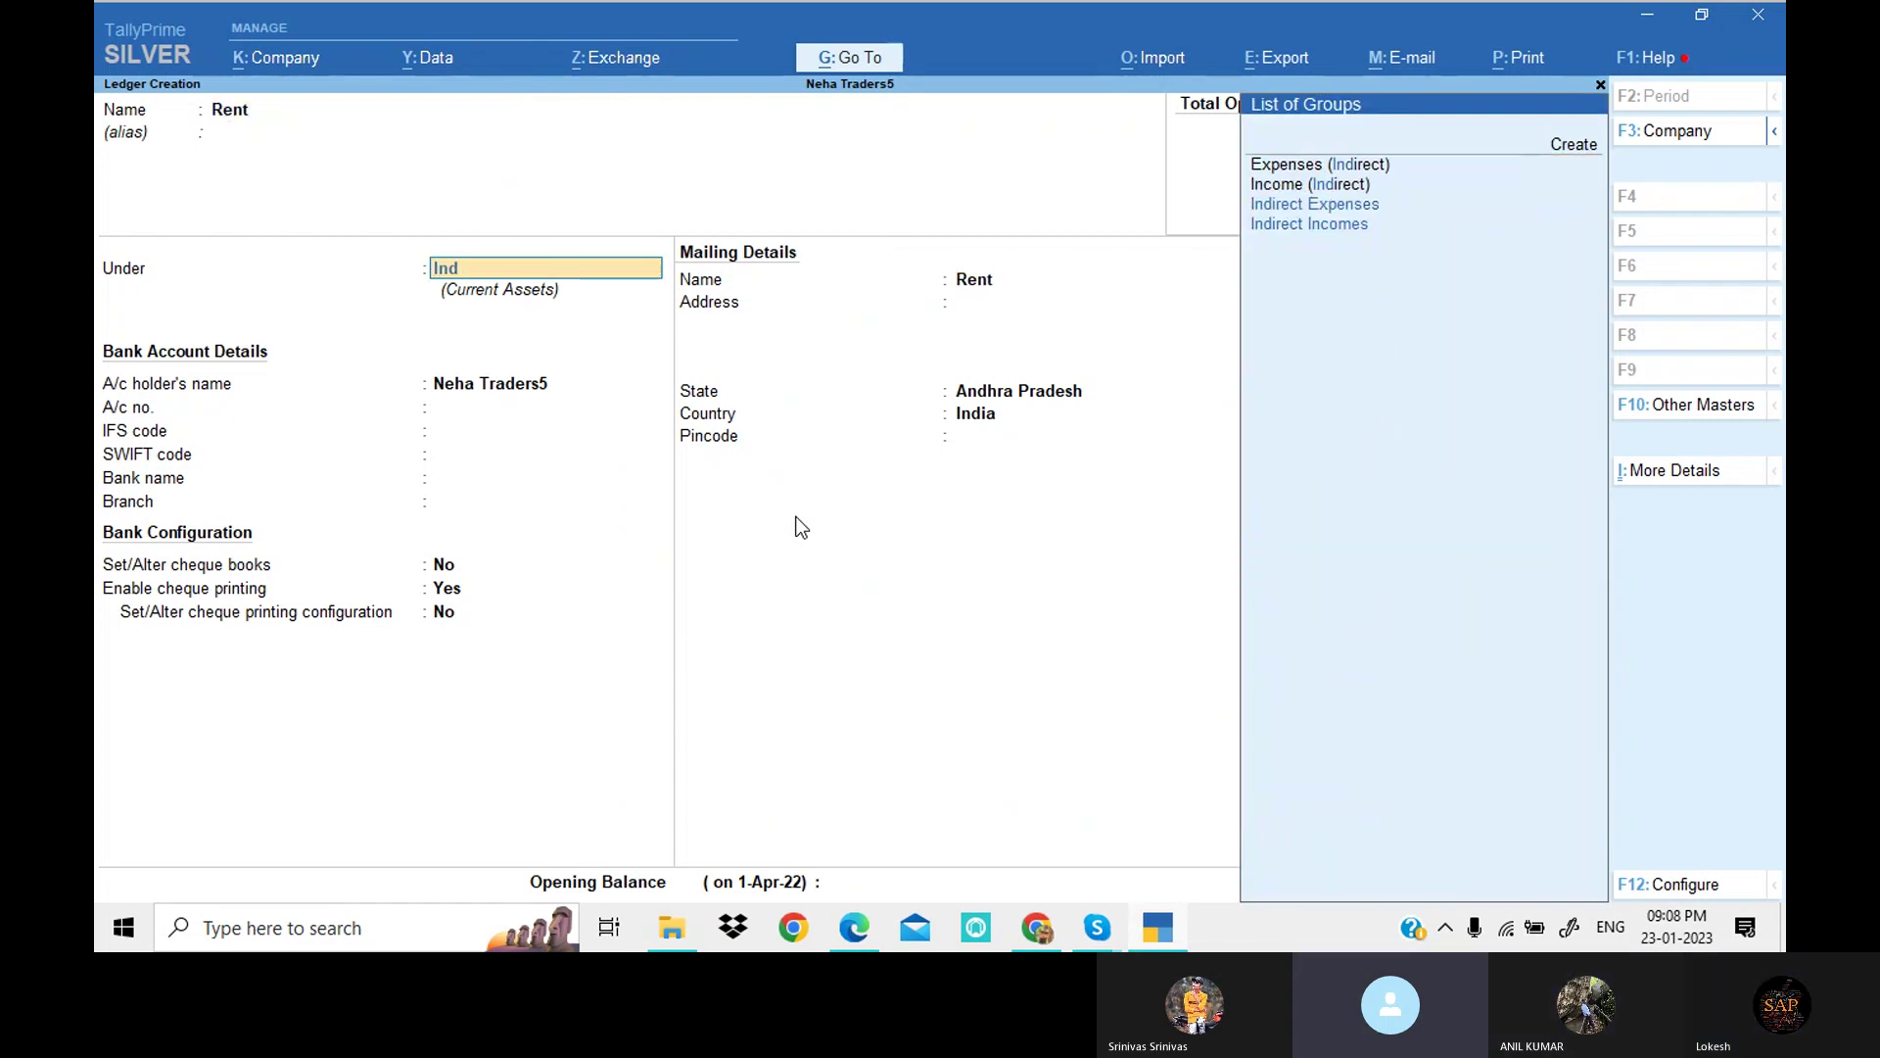
key("Down")
key("Down")
key("Return")
key("Return")
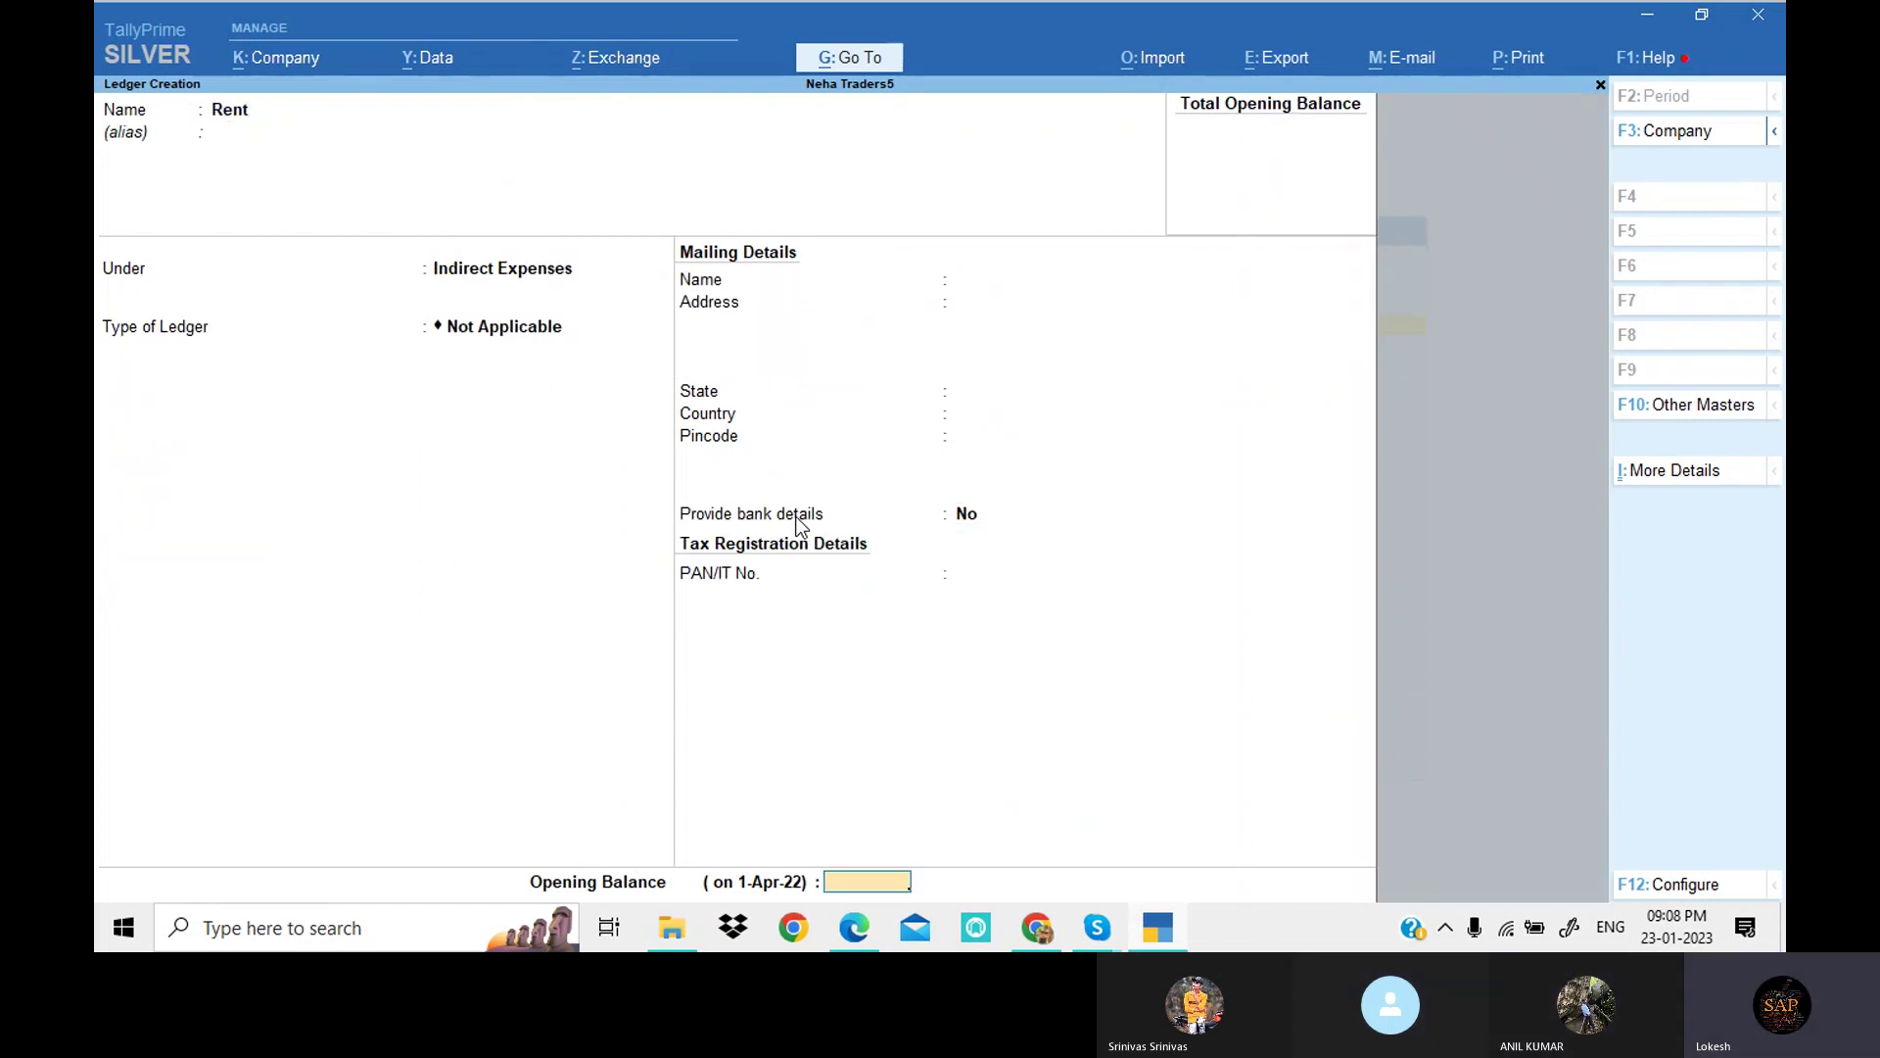
key("Return")
left_click(856, 932)
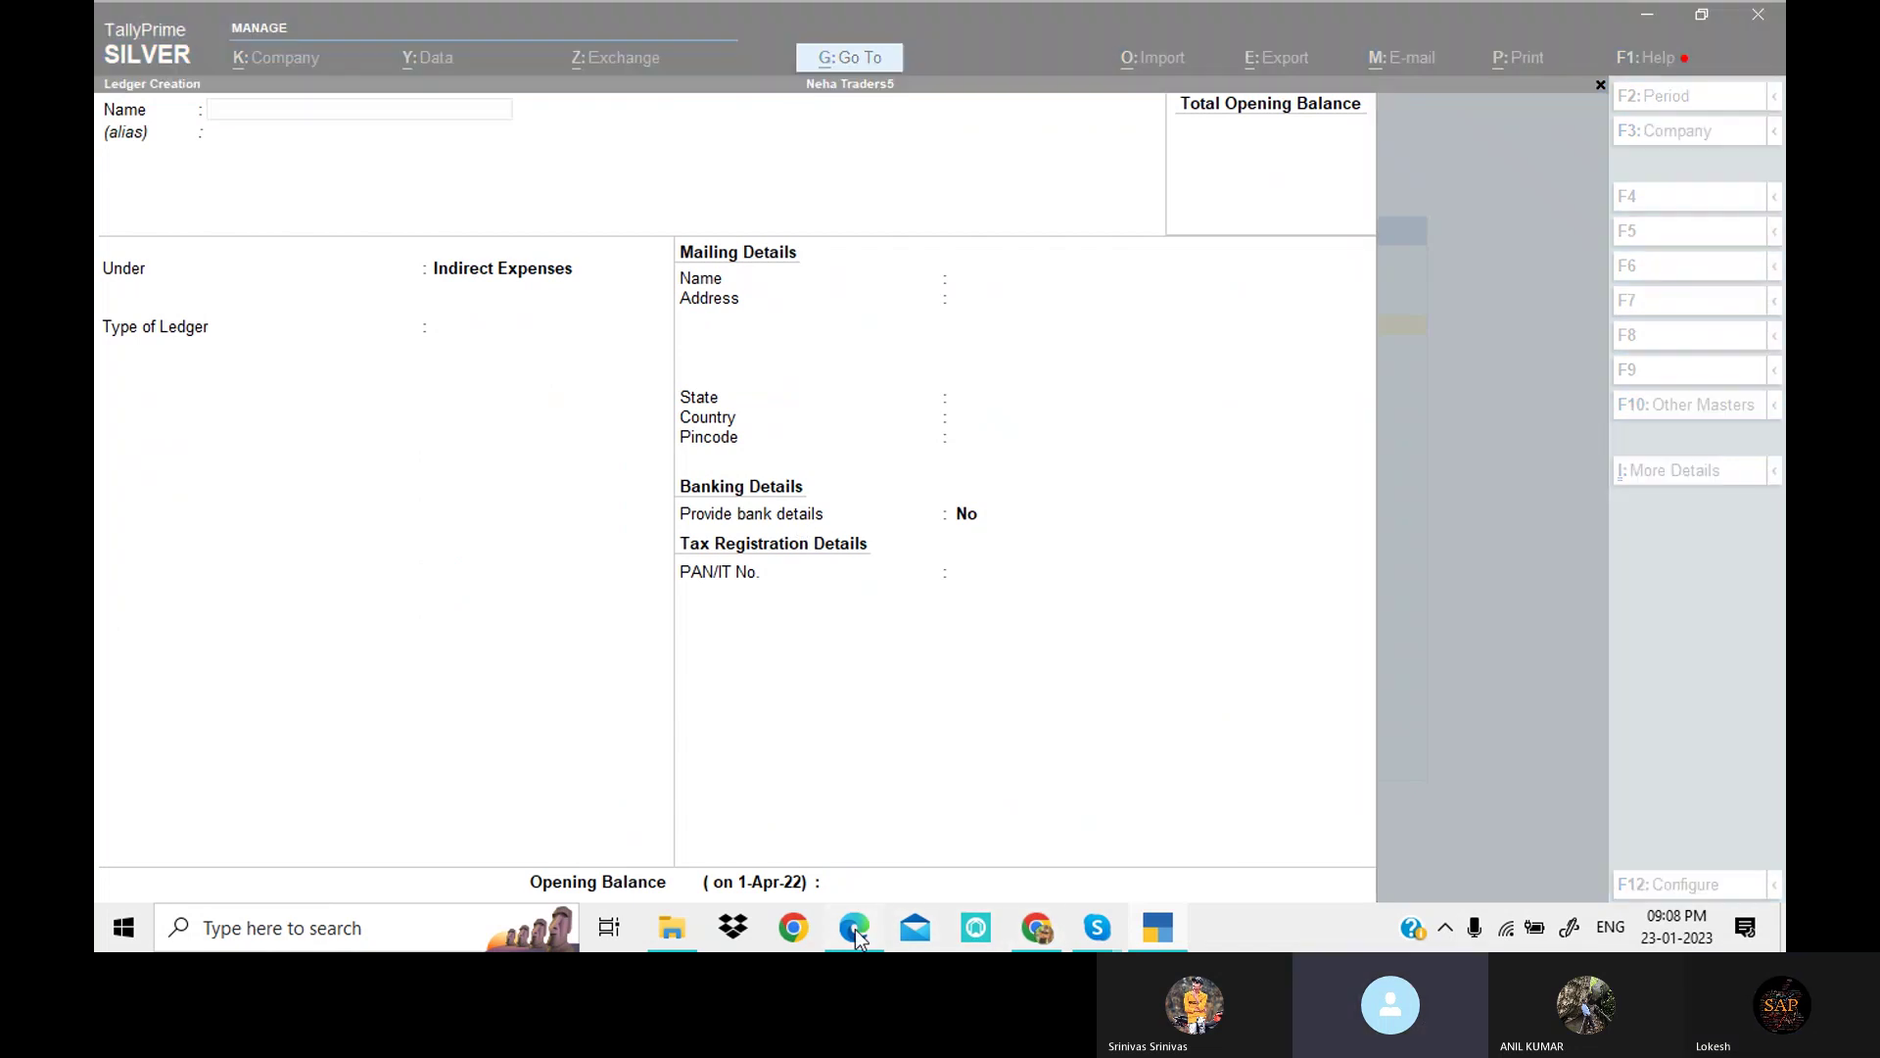
left_click(1166, 932)
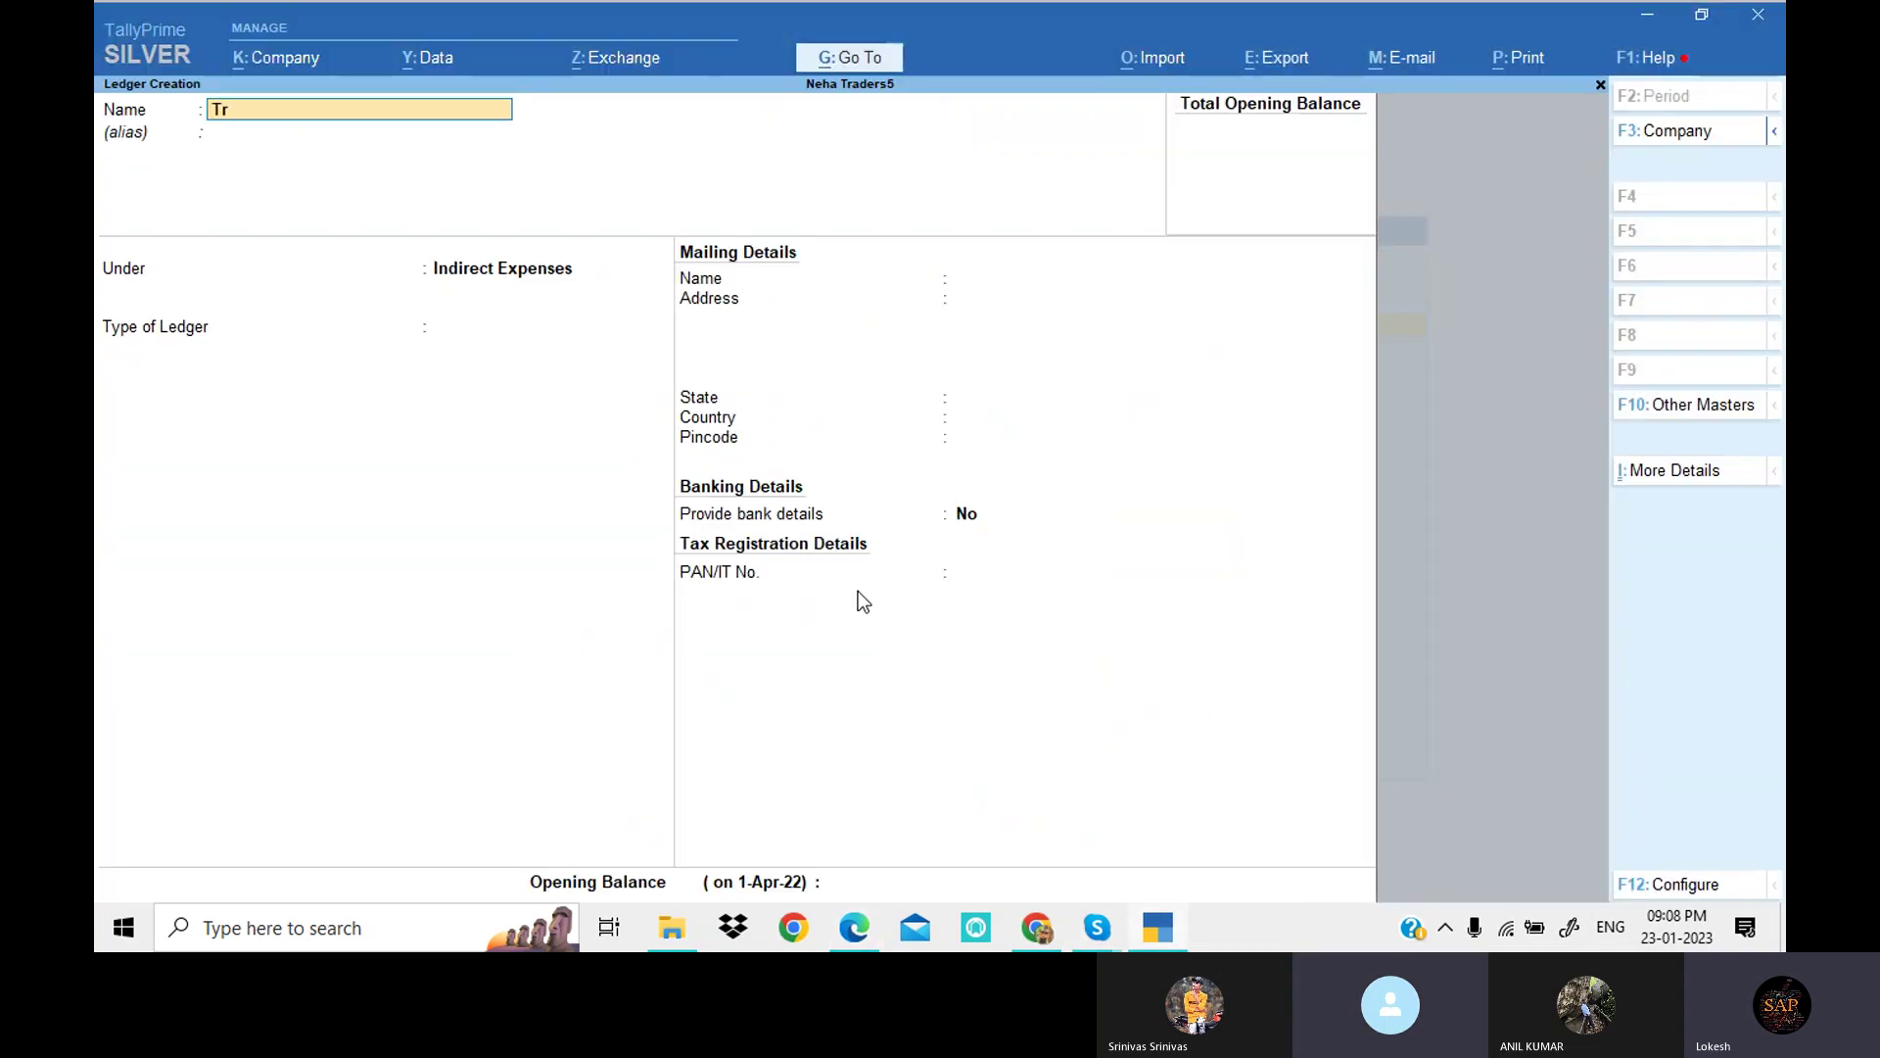
Step: Create the Traveling Exp ledger under Indirect Expenses
type("Traveling")
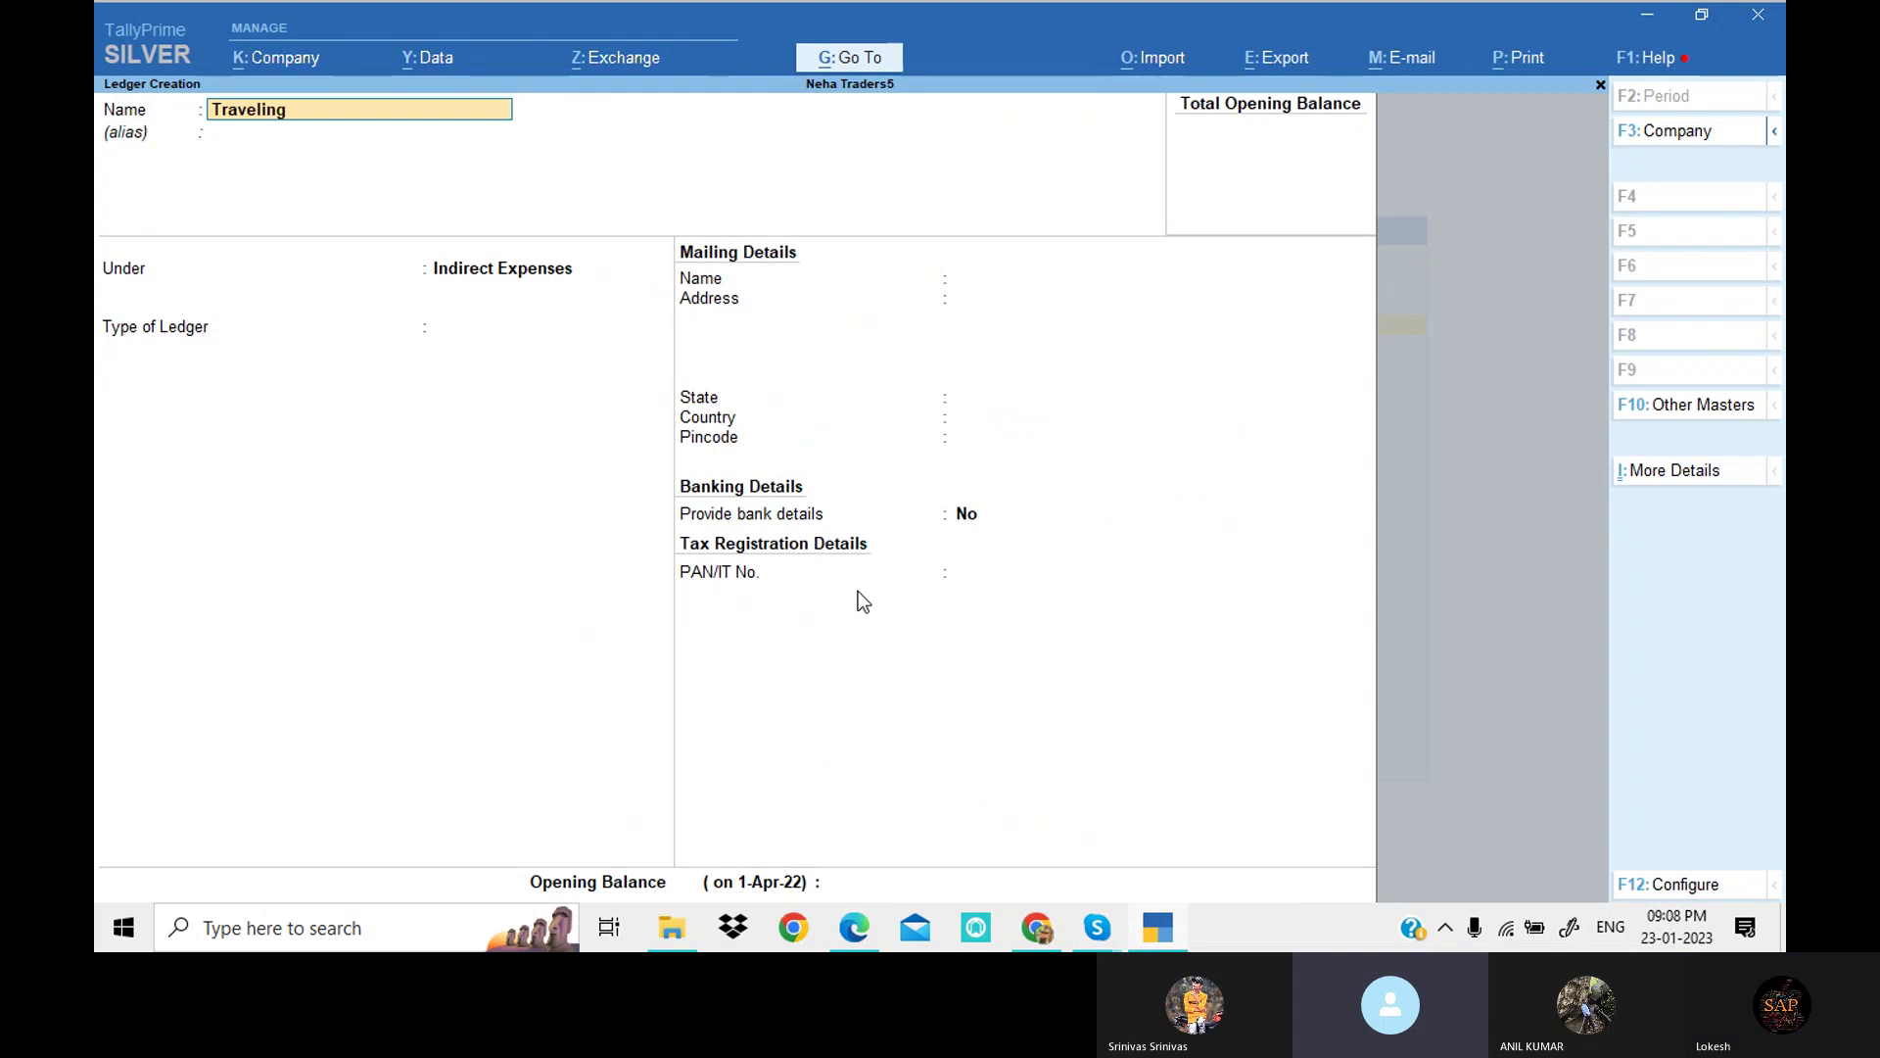
type(" Exp")
key("Return")
key("Return")
key("Return")
key("Return")
key("Return")
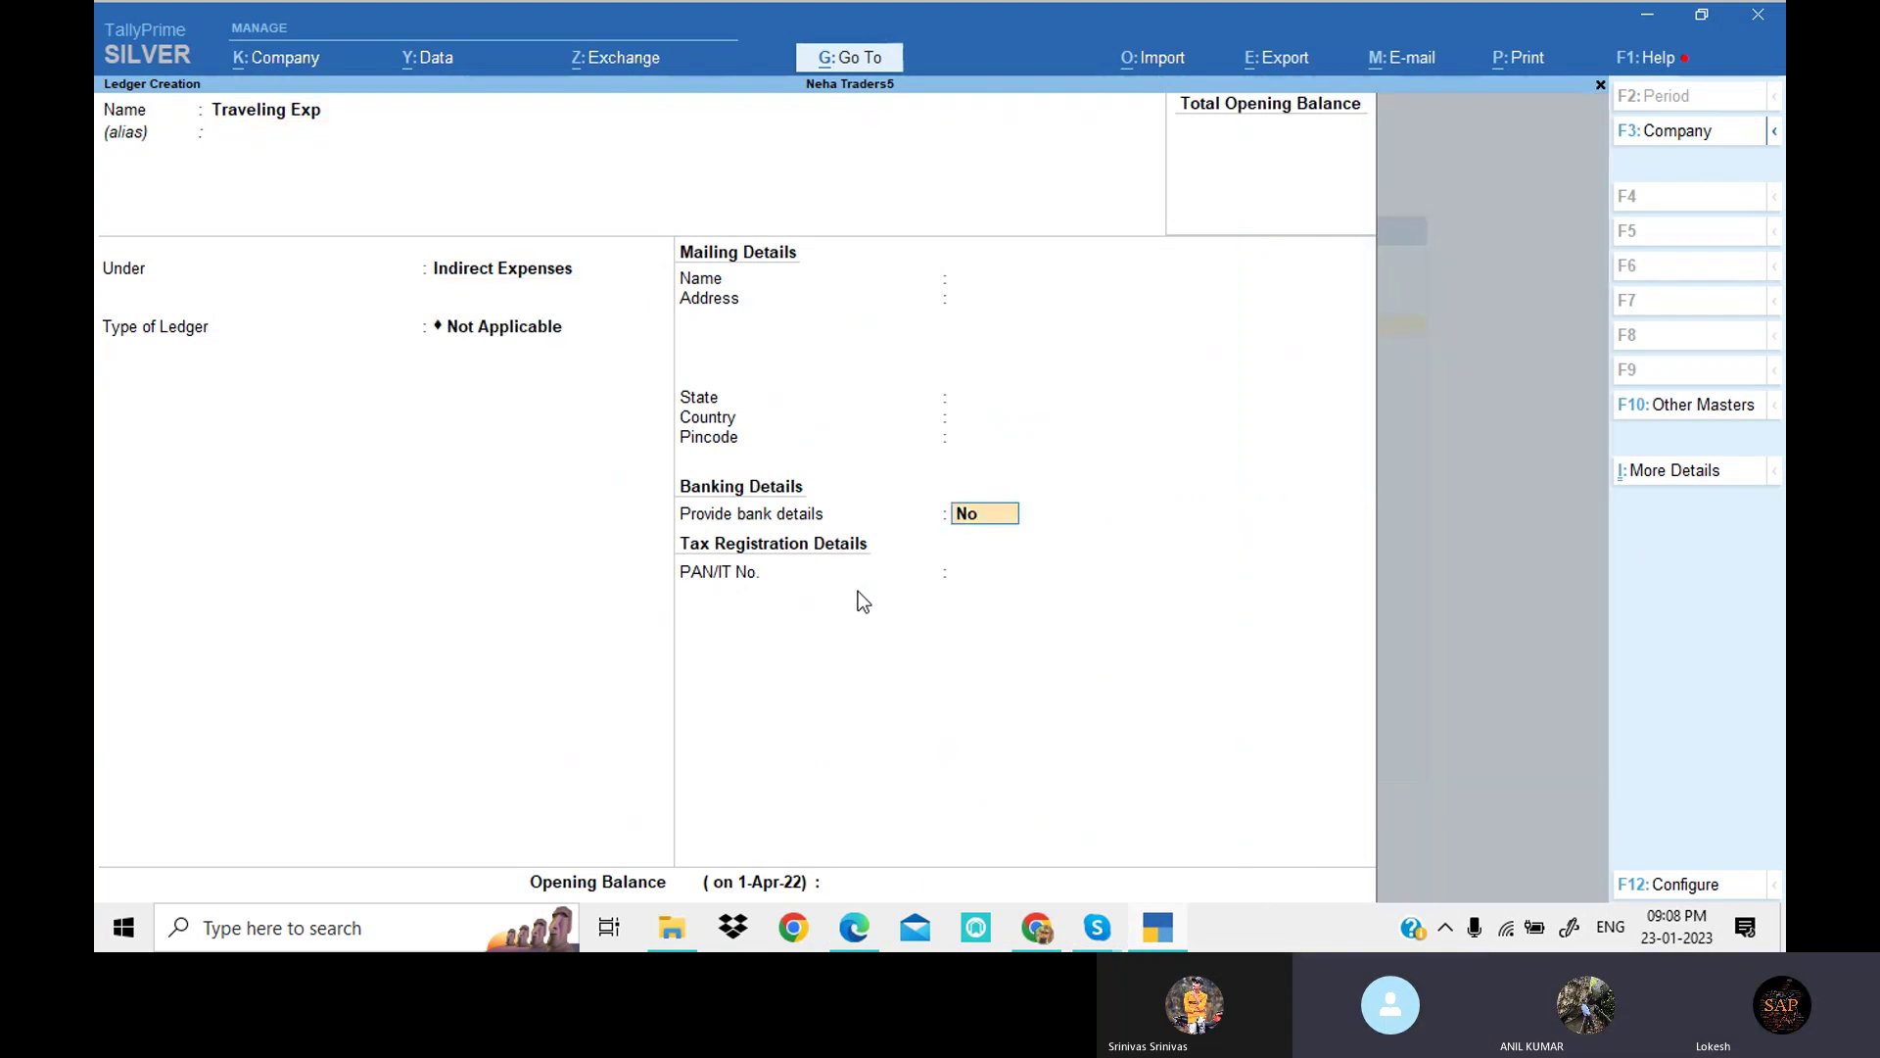
key("Return")
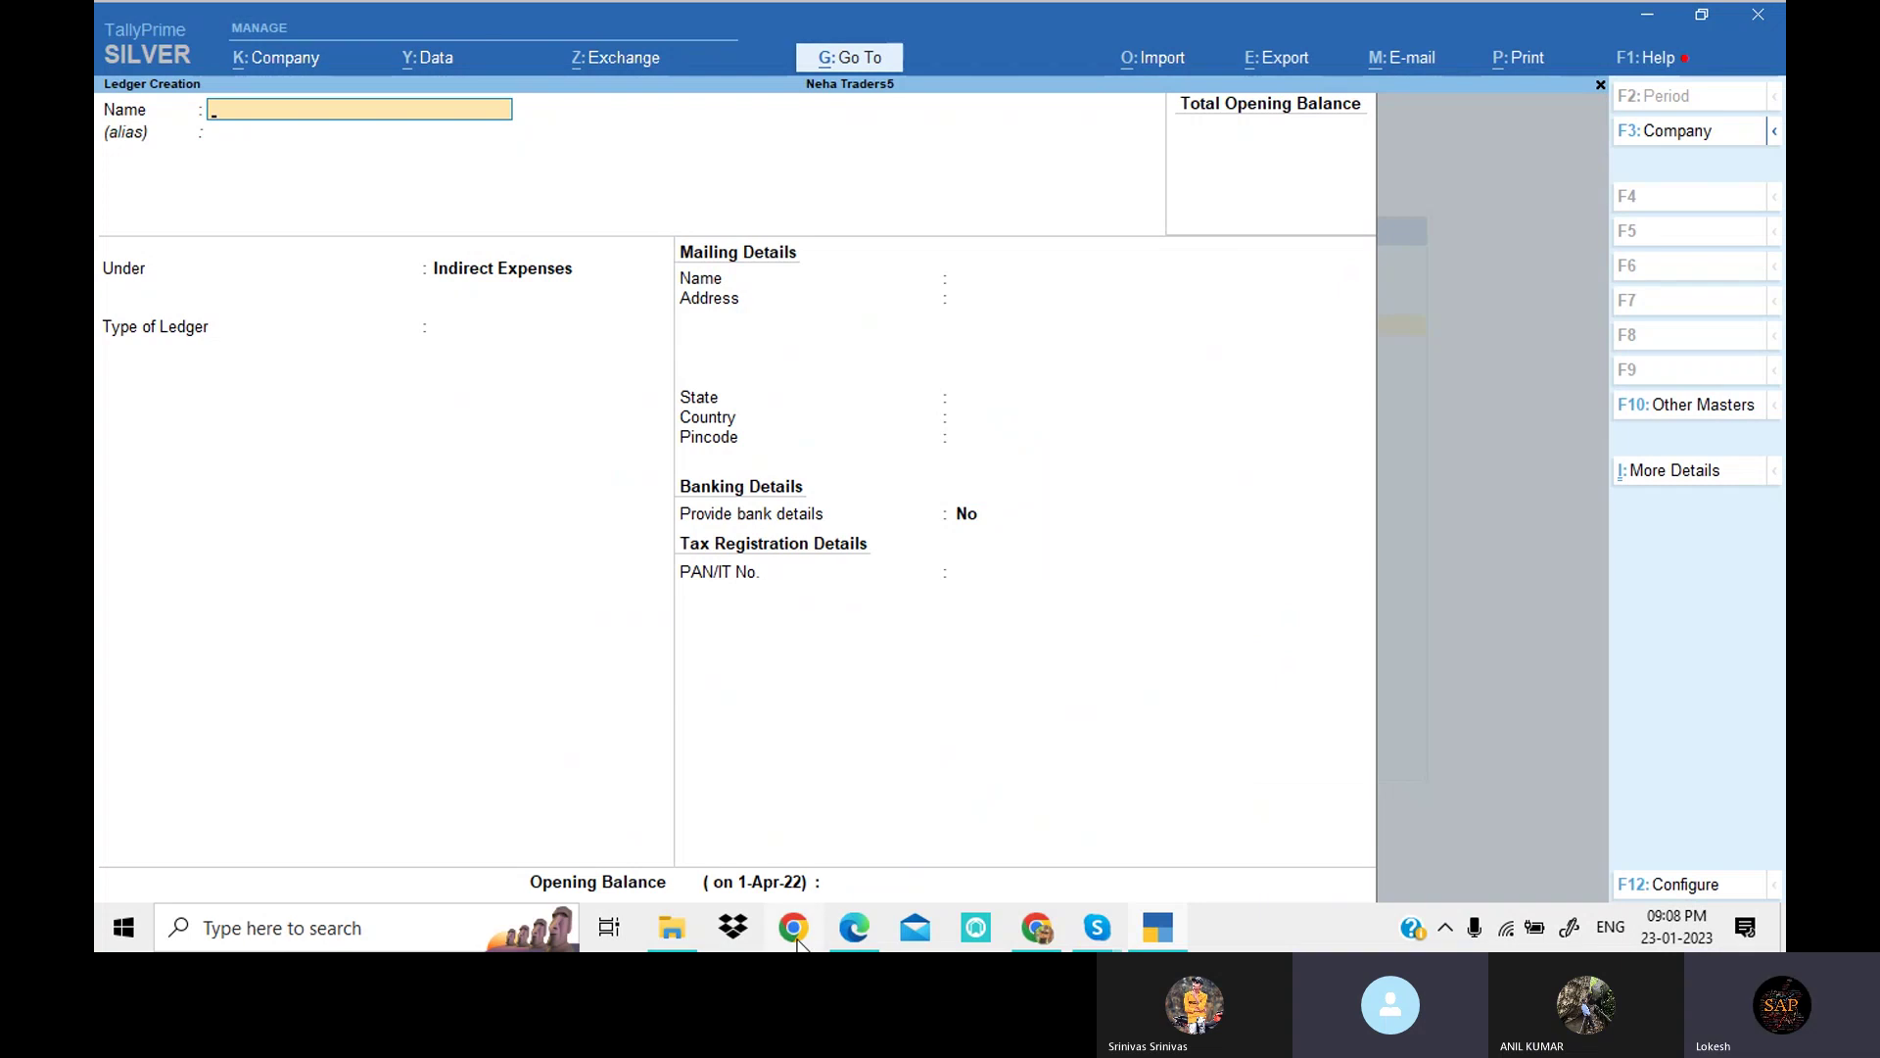
left_click(856, 935)
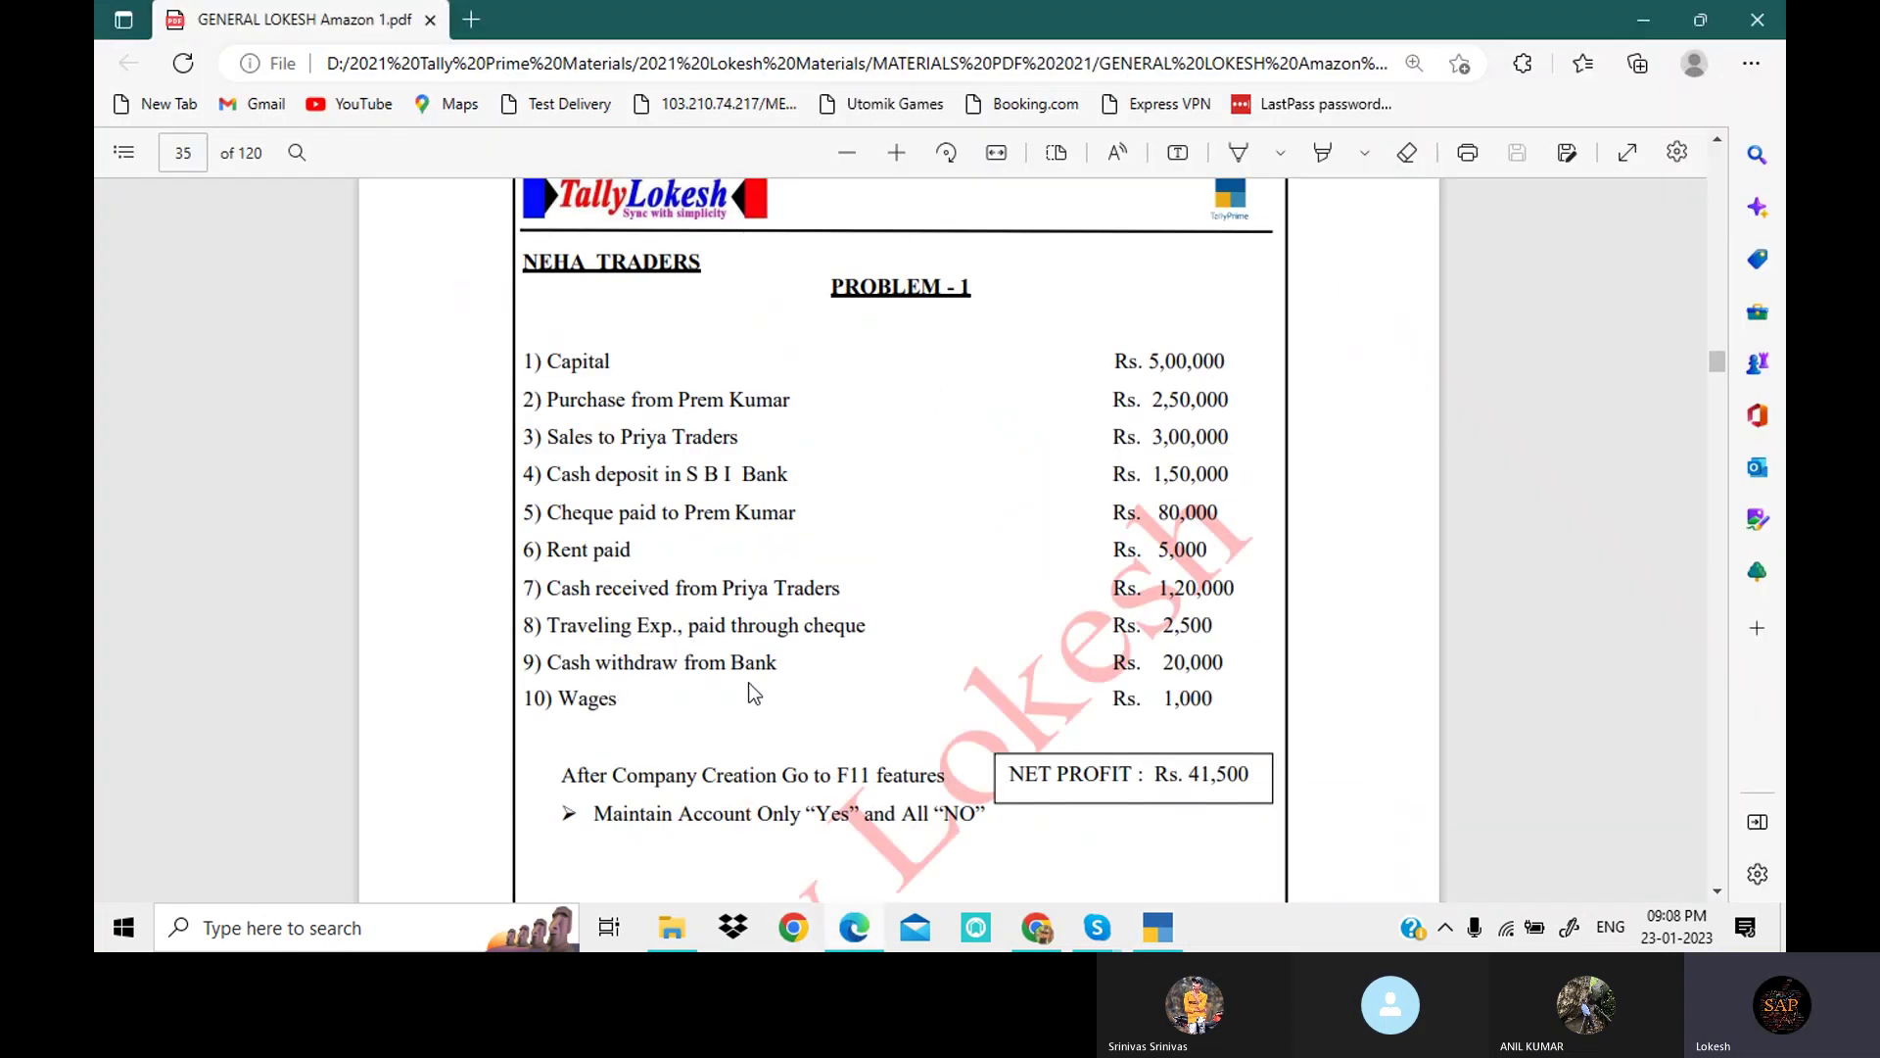
left_click(1158, 926)
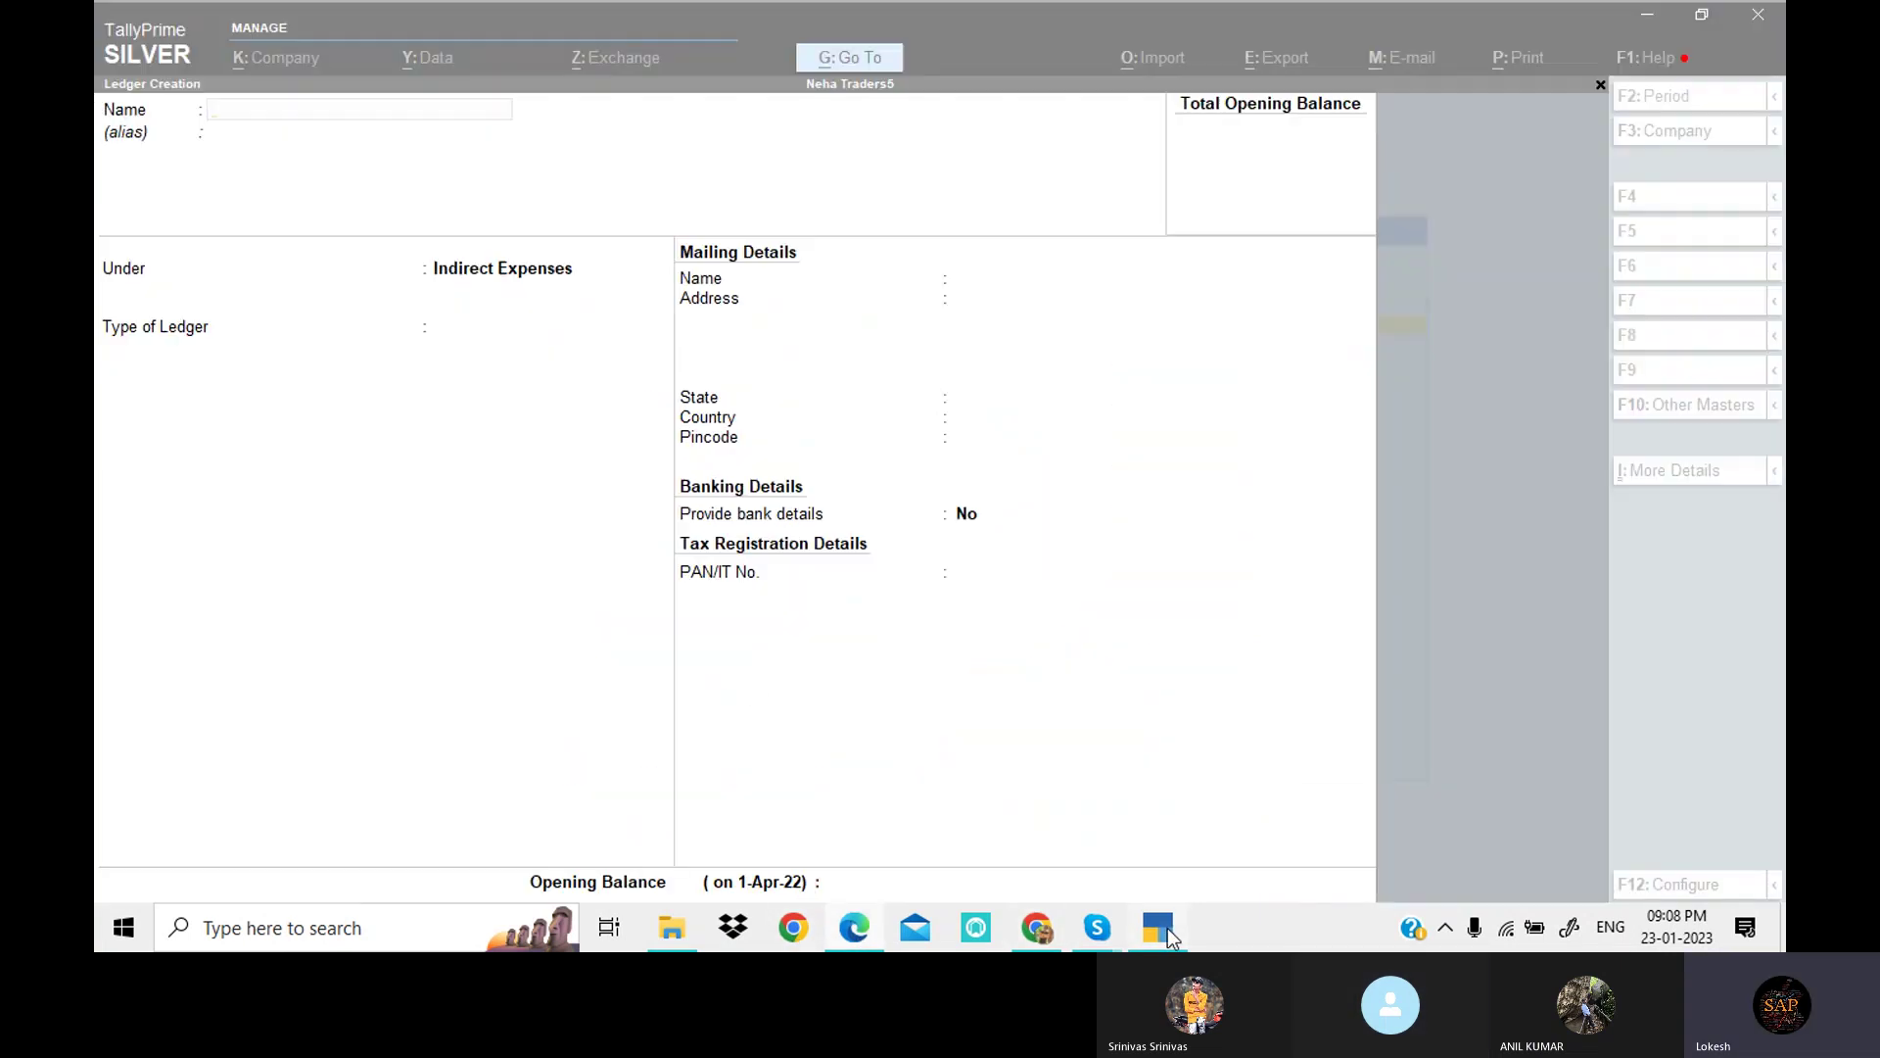
Step: Create the Wages ledger under Direct Expenses and quit ledger creation
type("Wages")
key("Return")
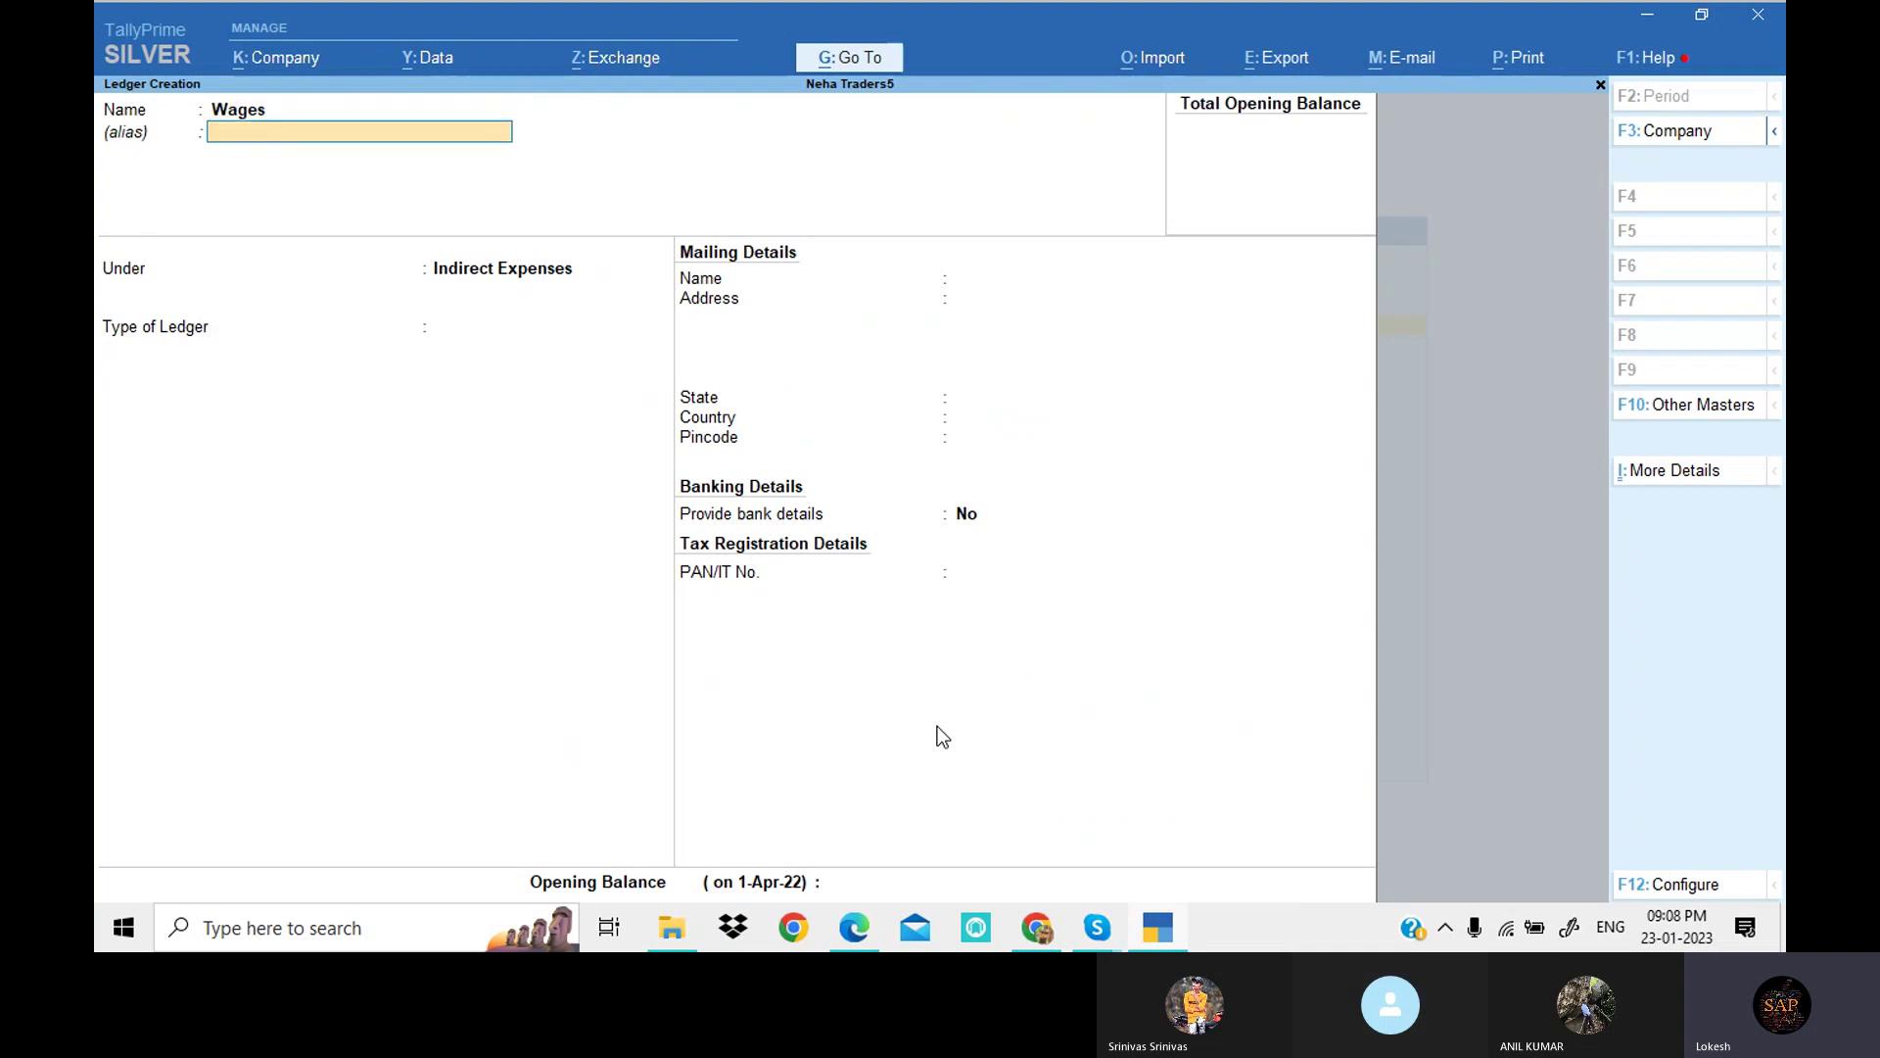
key("Return")
type("Dir")
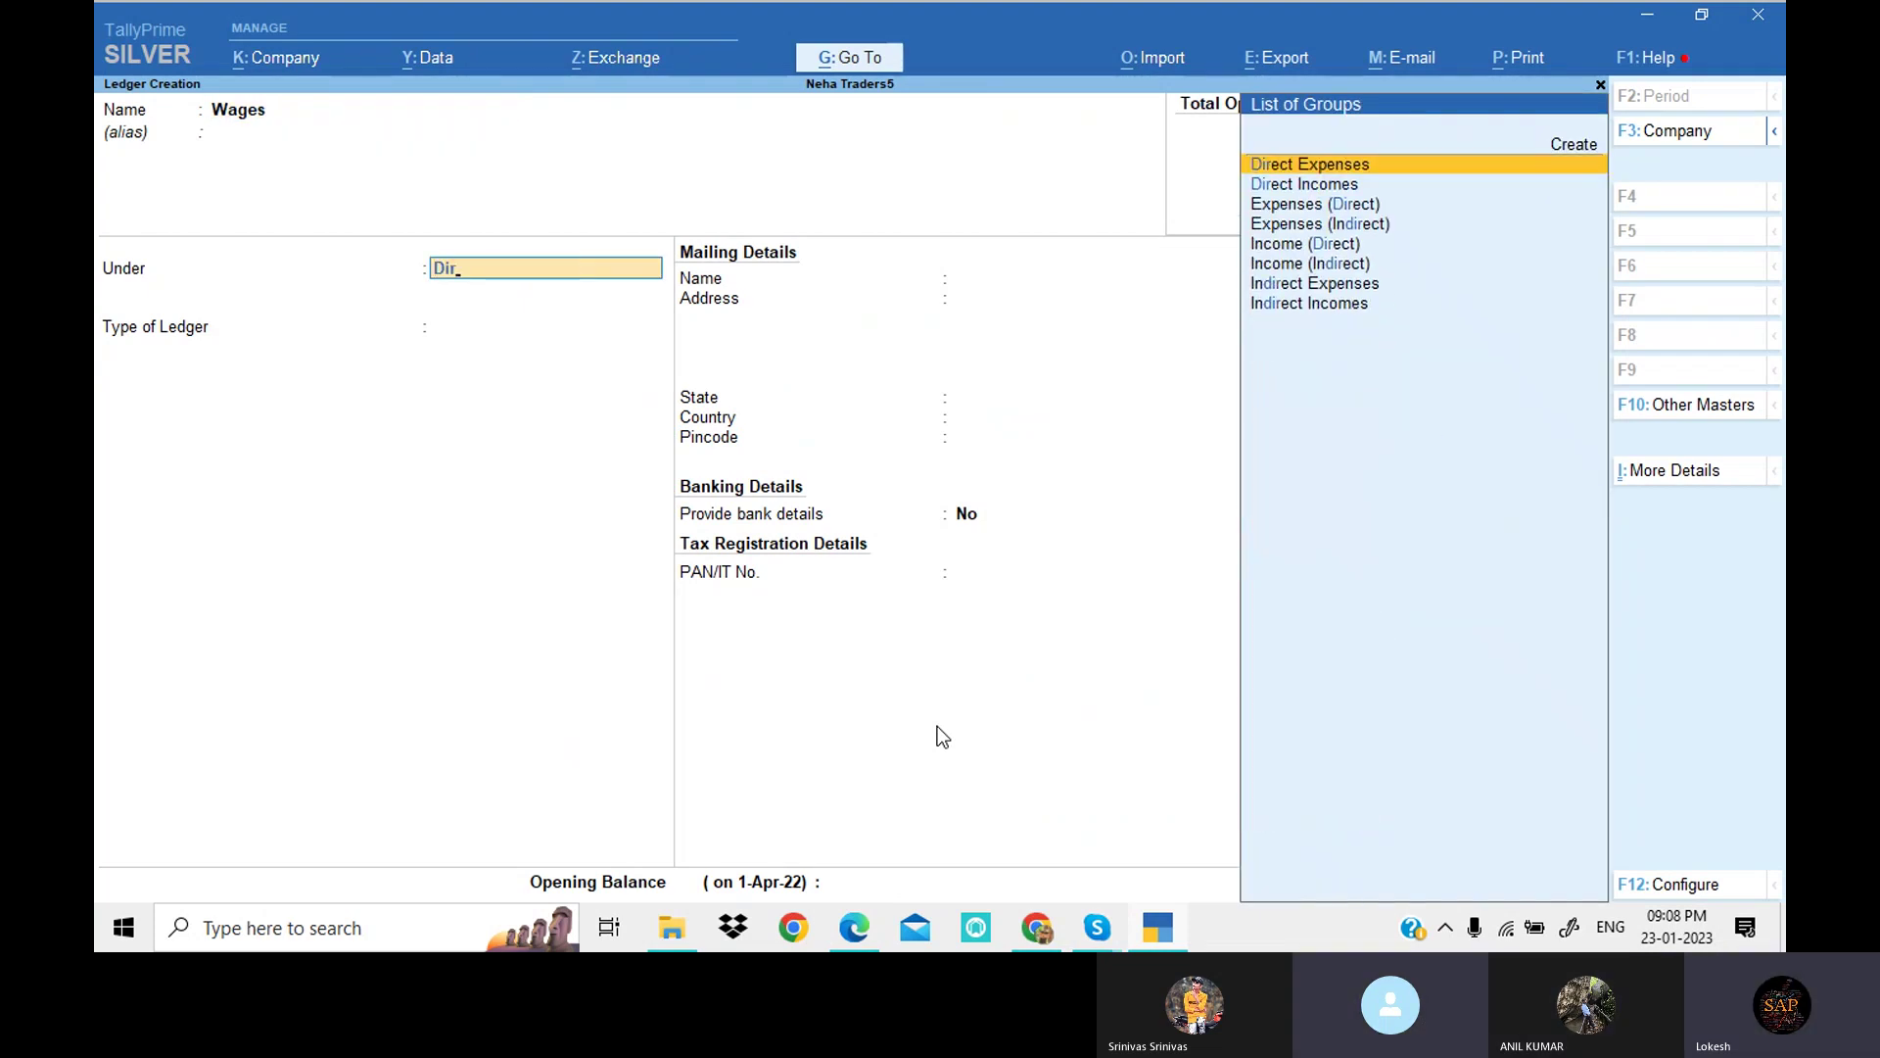
key("Return")
key("Return")
key("Return")
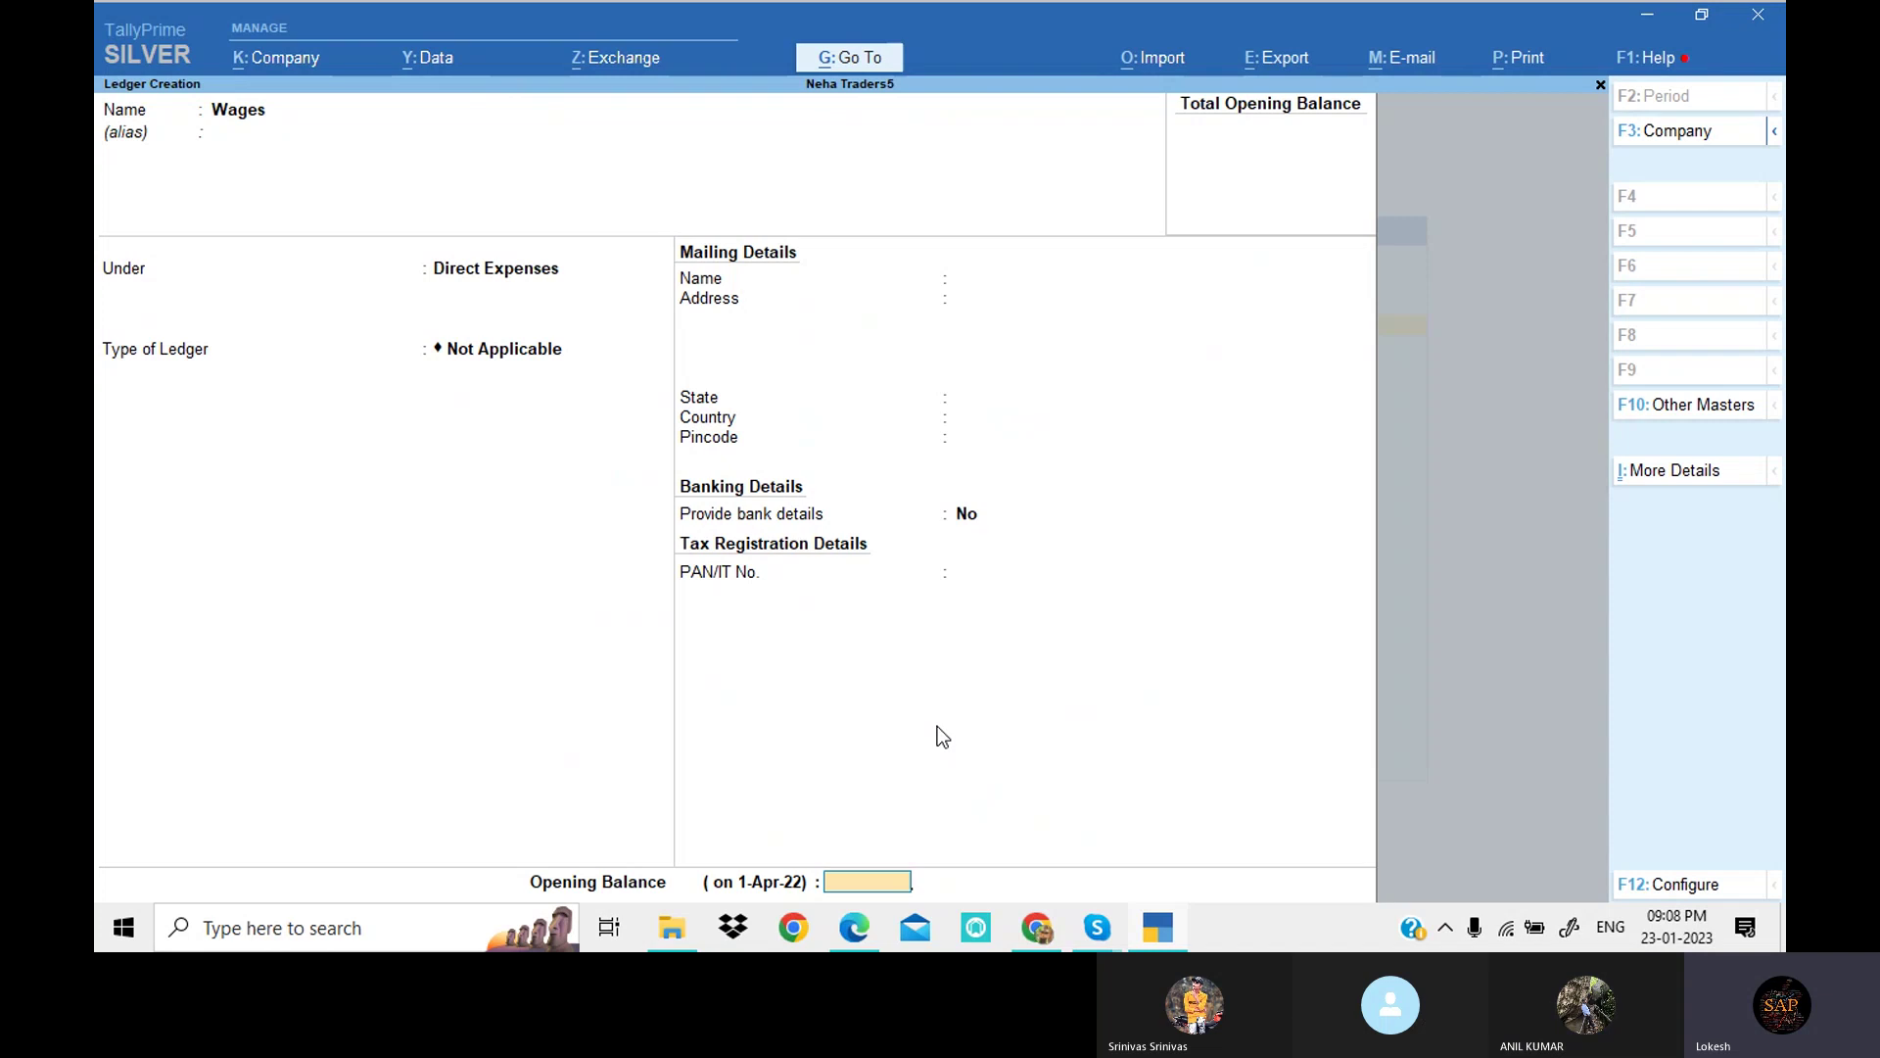
key("Return")
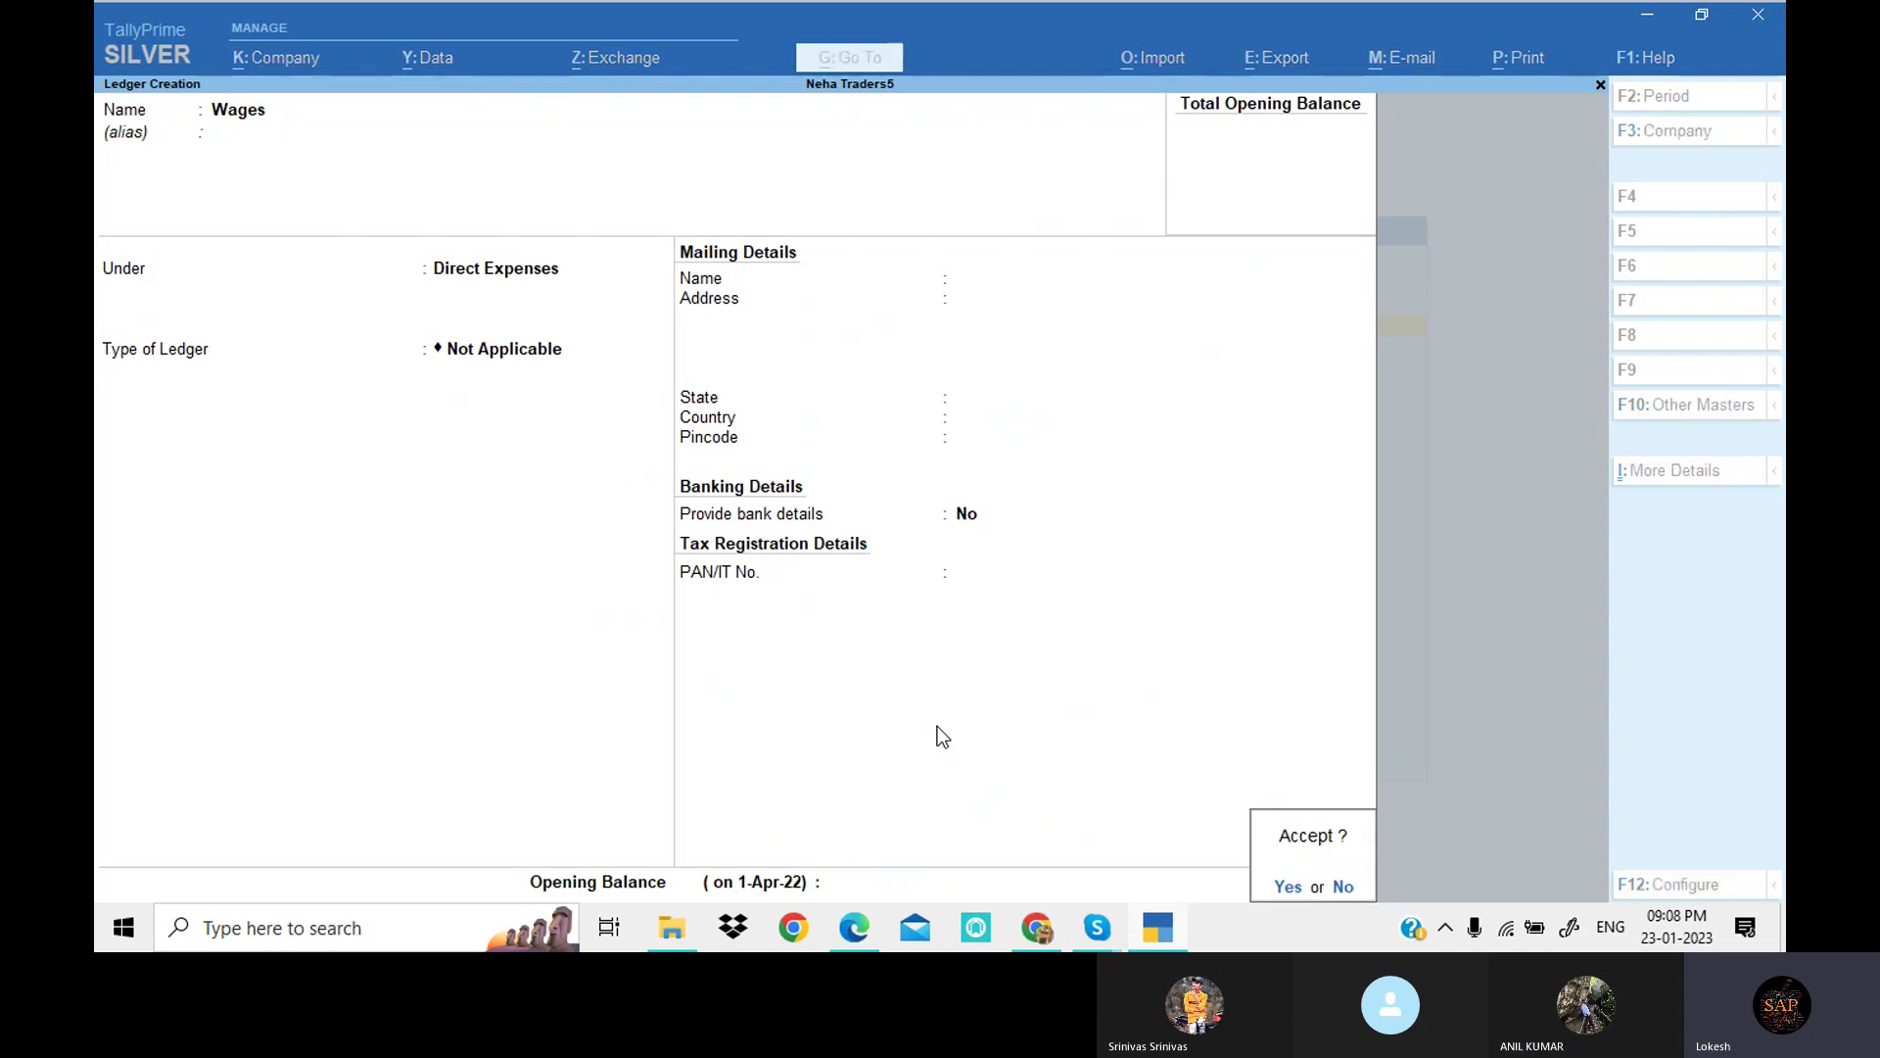
key("Return")
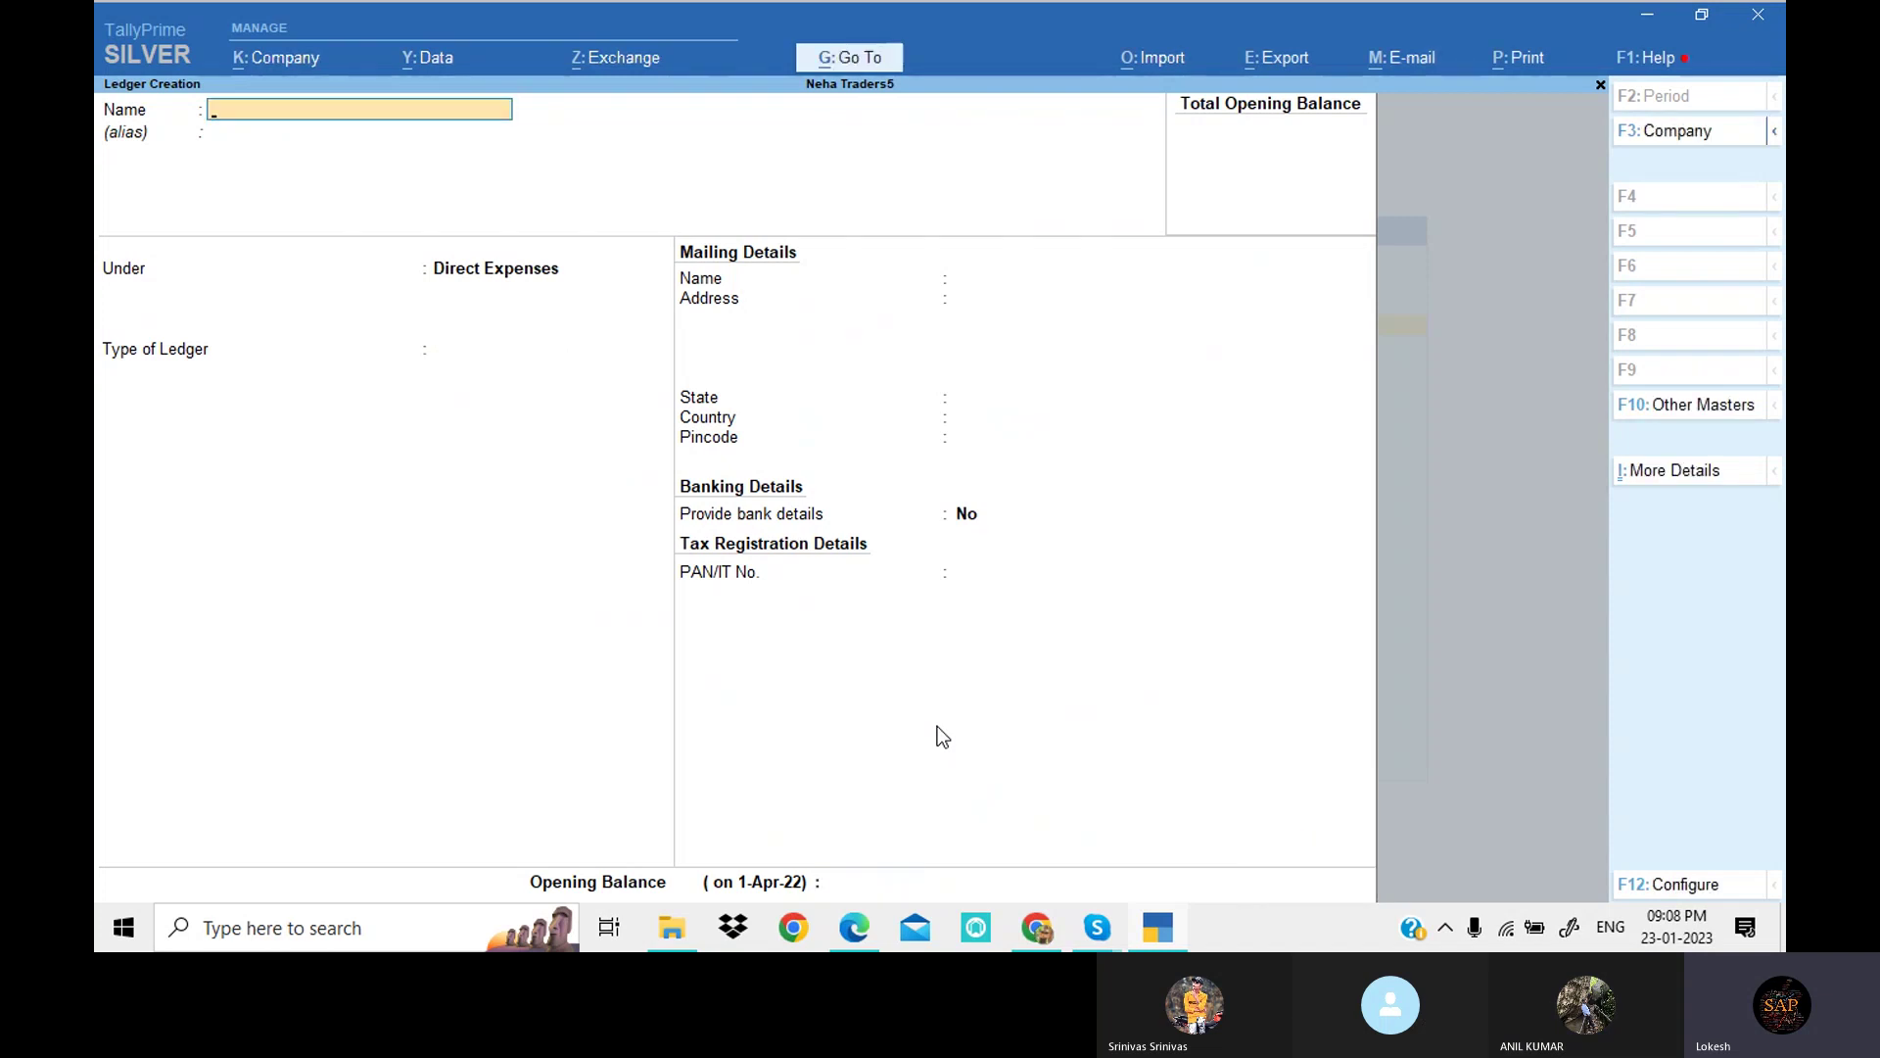
key("Escape")
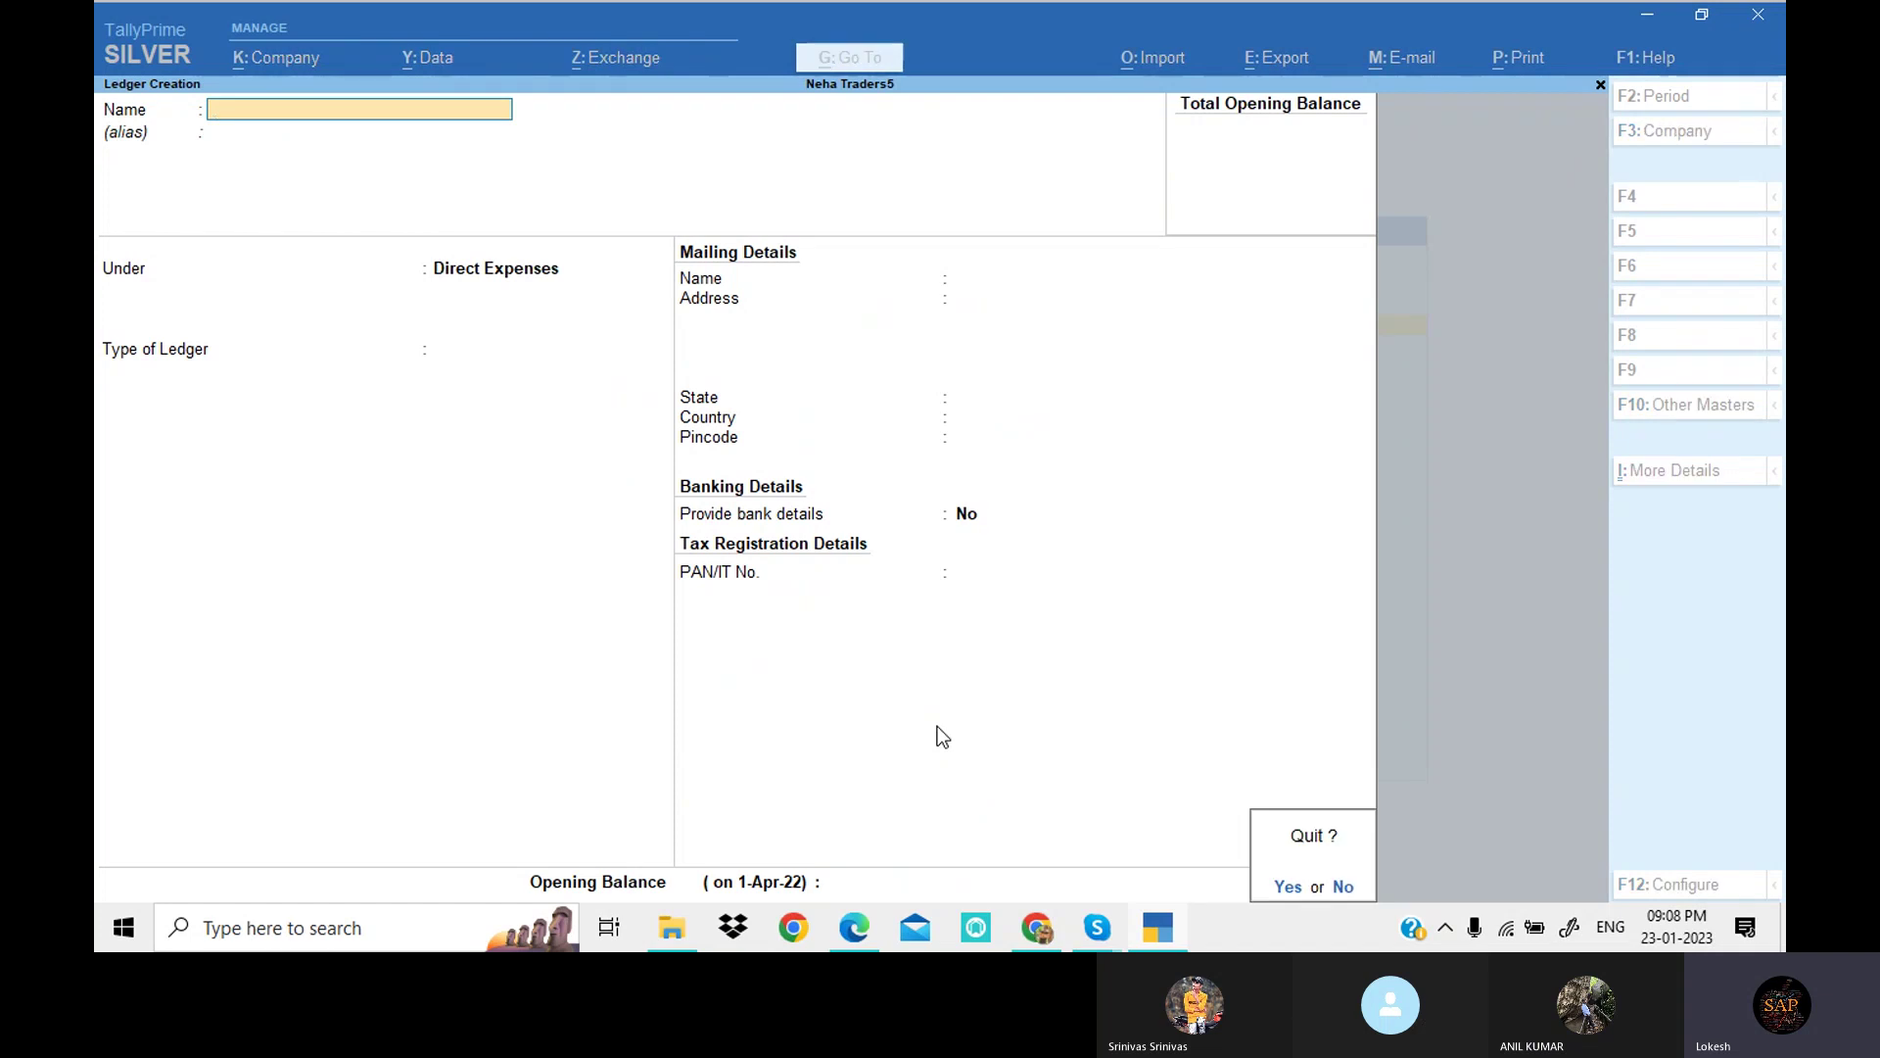
key("Return")
Step: Open the Priya Traders ledger in Ledger Alteration
key("Escape")
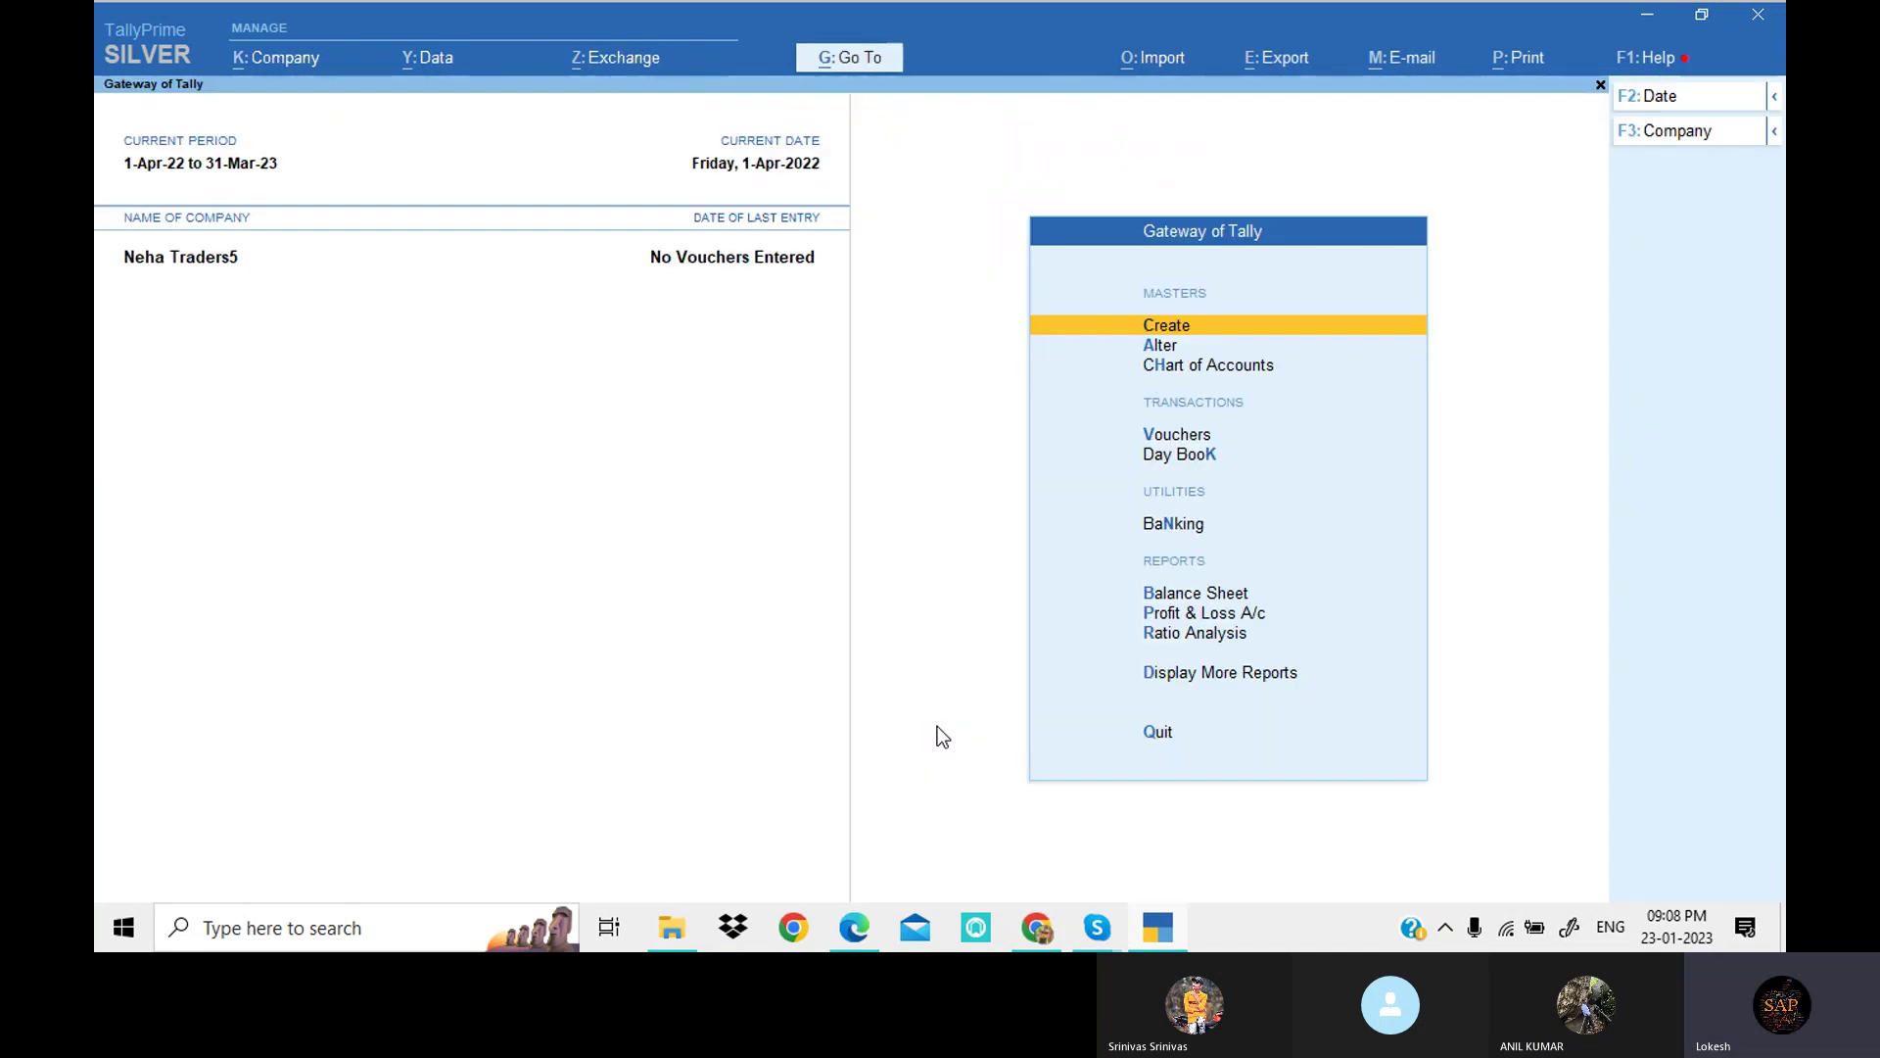
key("Down")
key("Return")
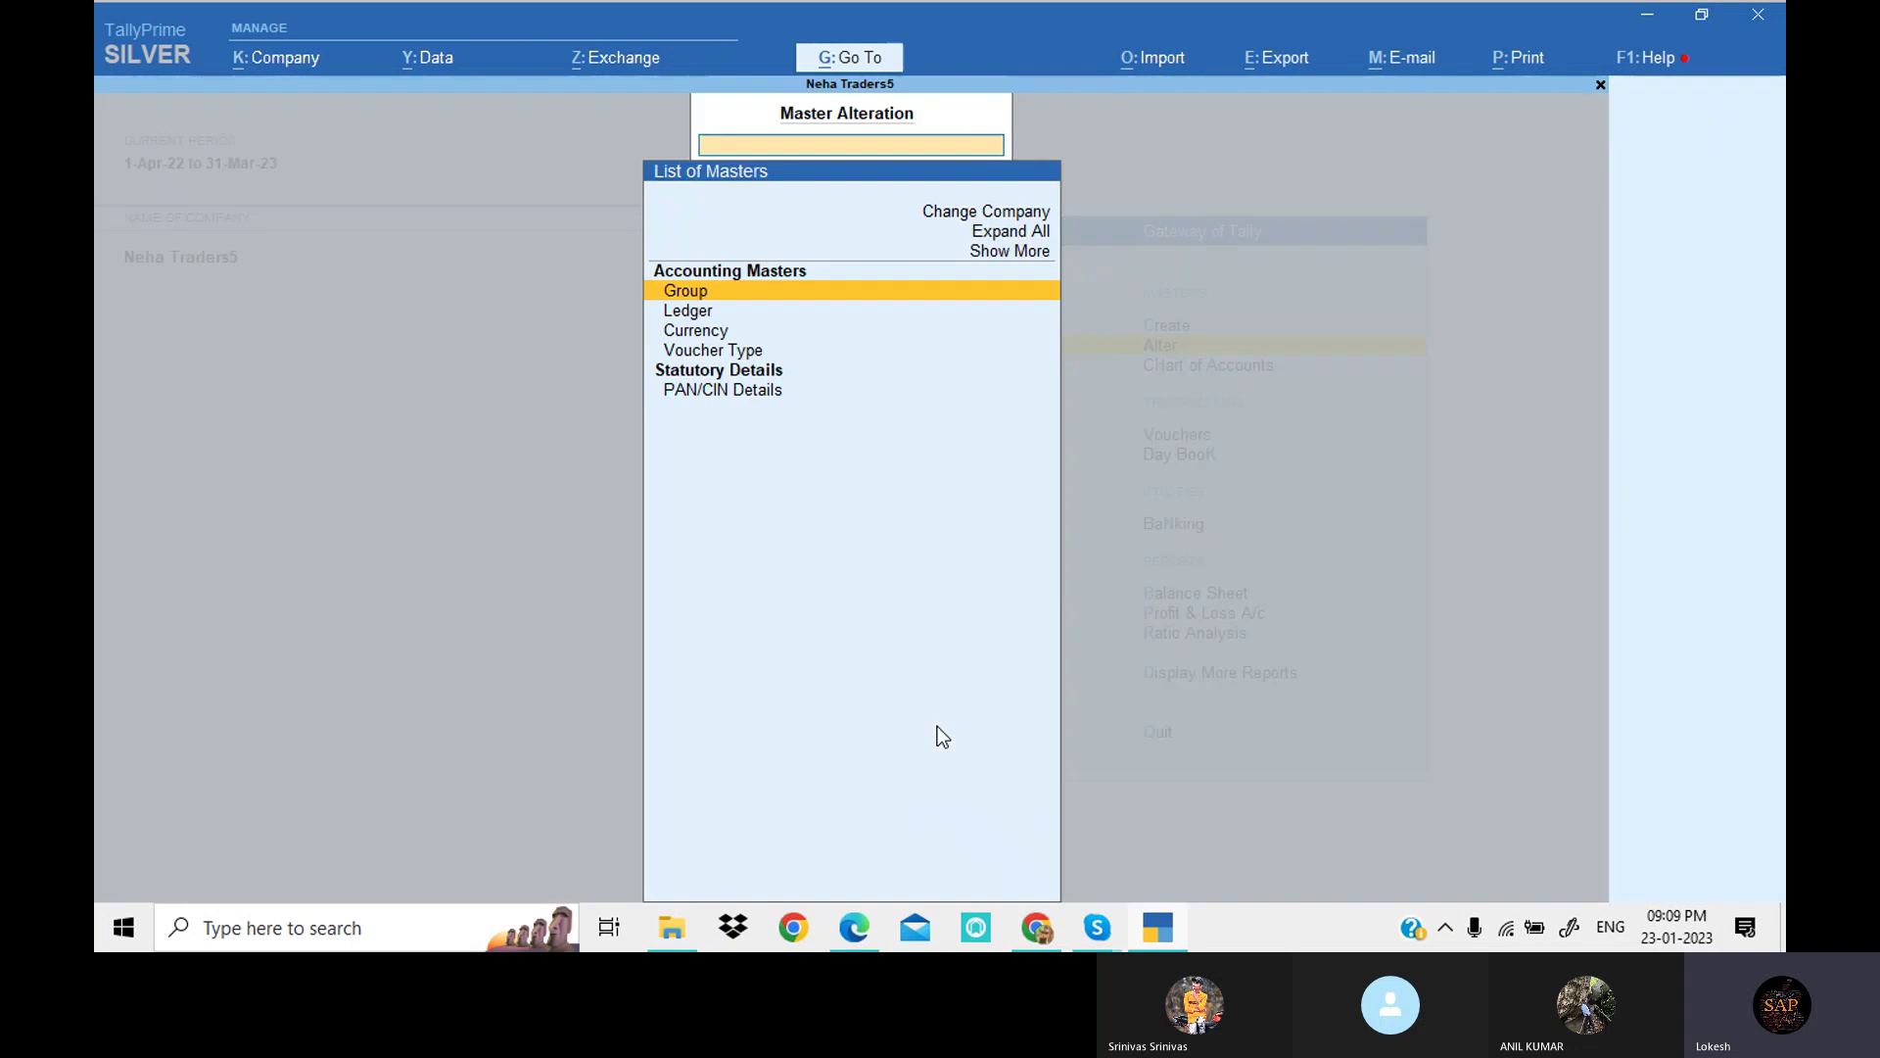
key("Down")
key("Return")
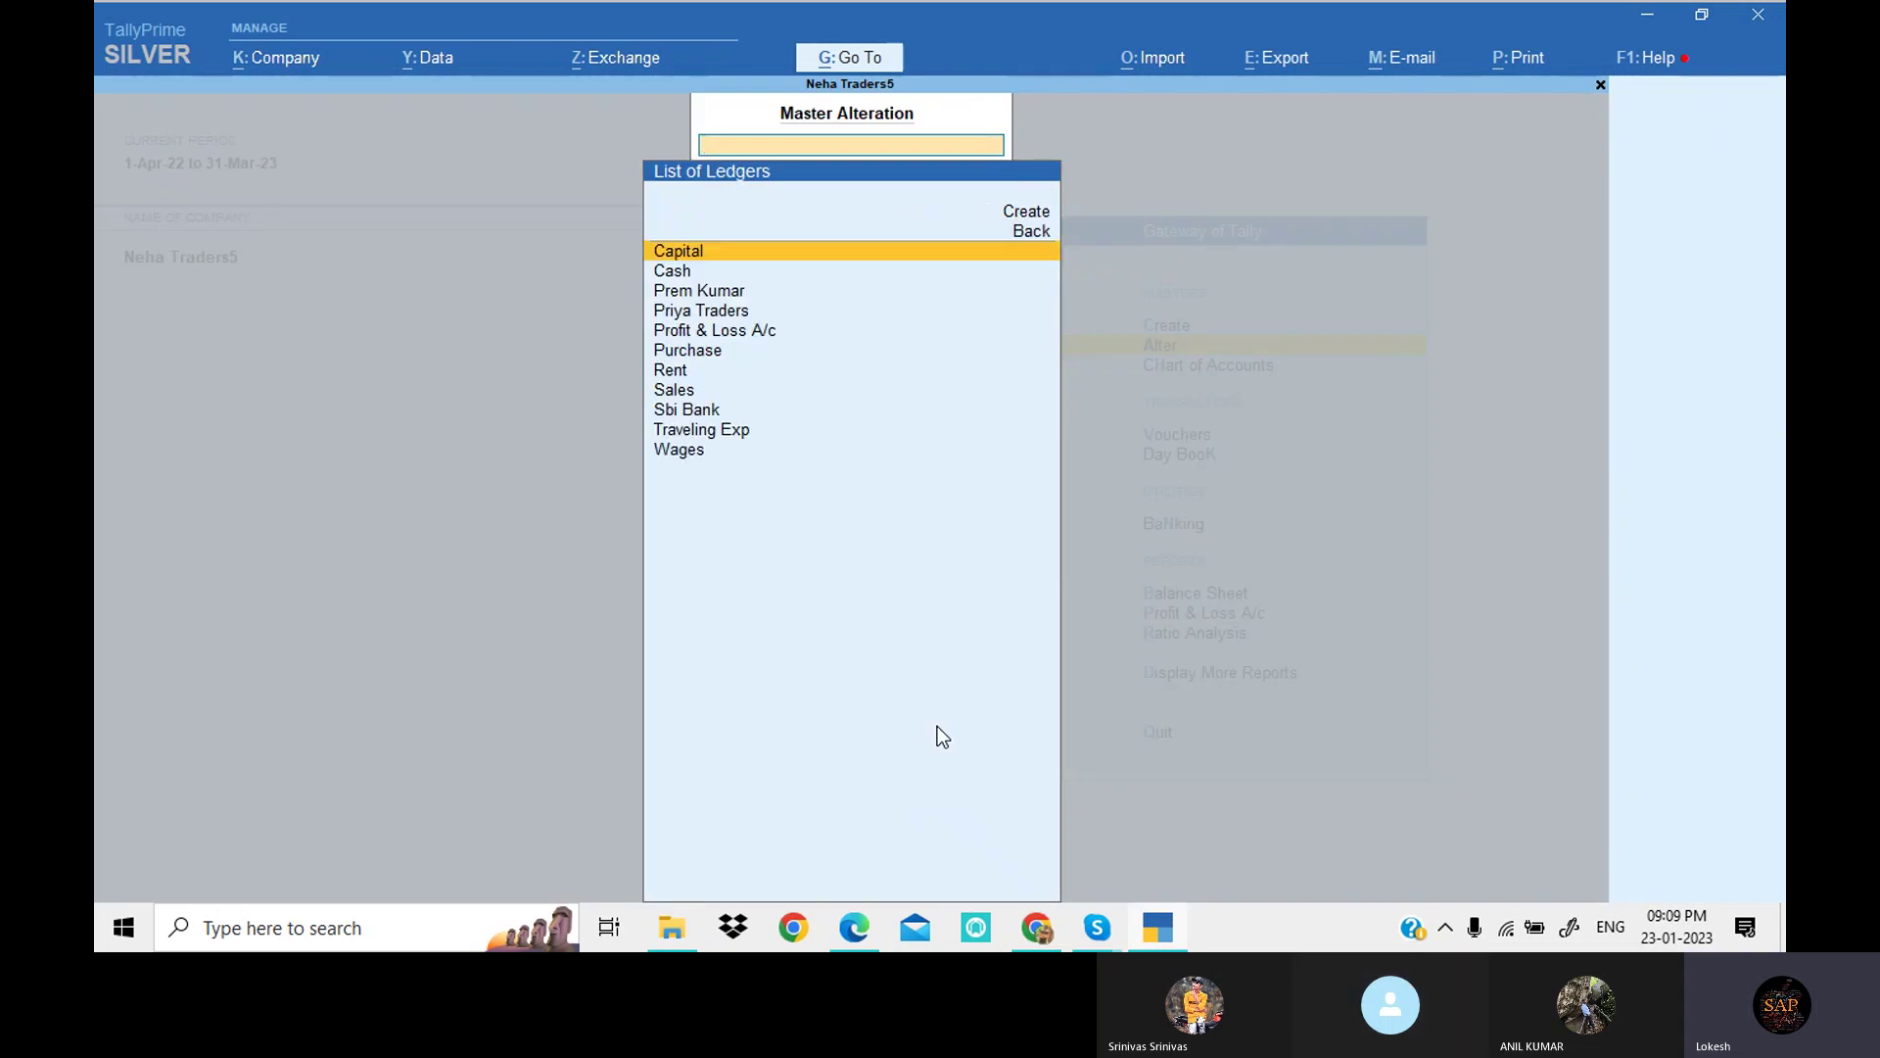
key("Down")
key("Down")
key("Down")
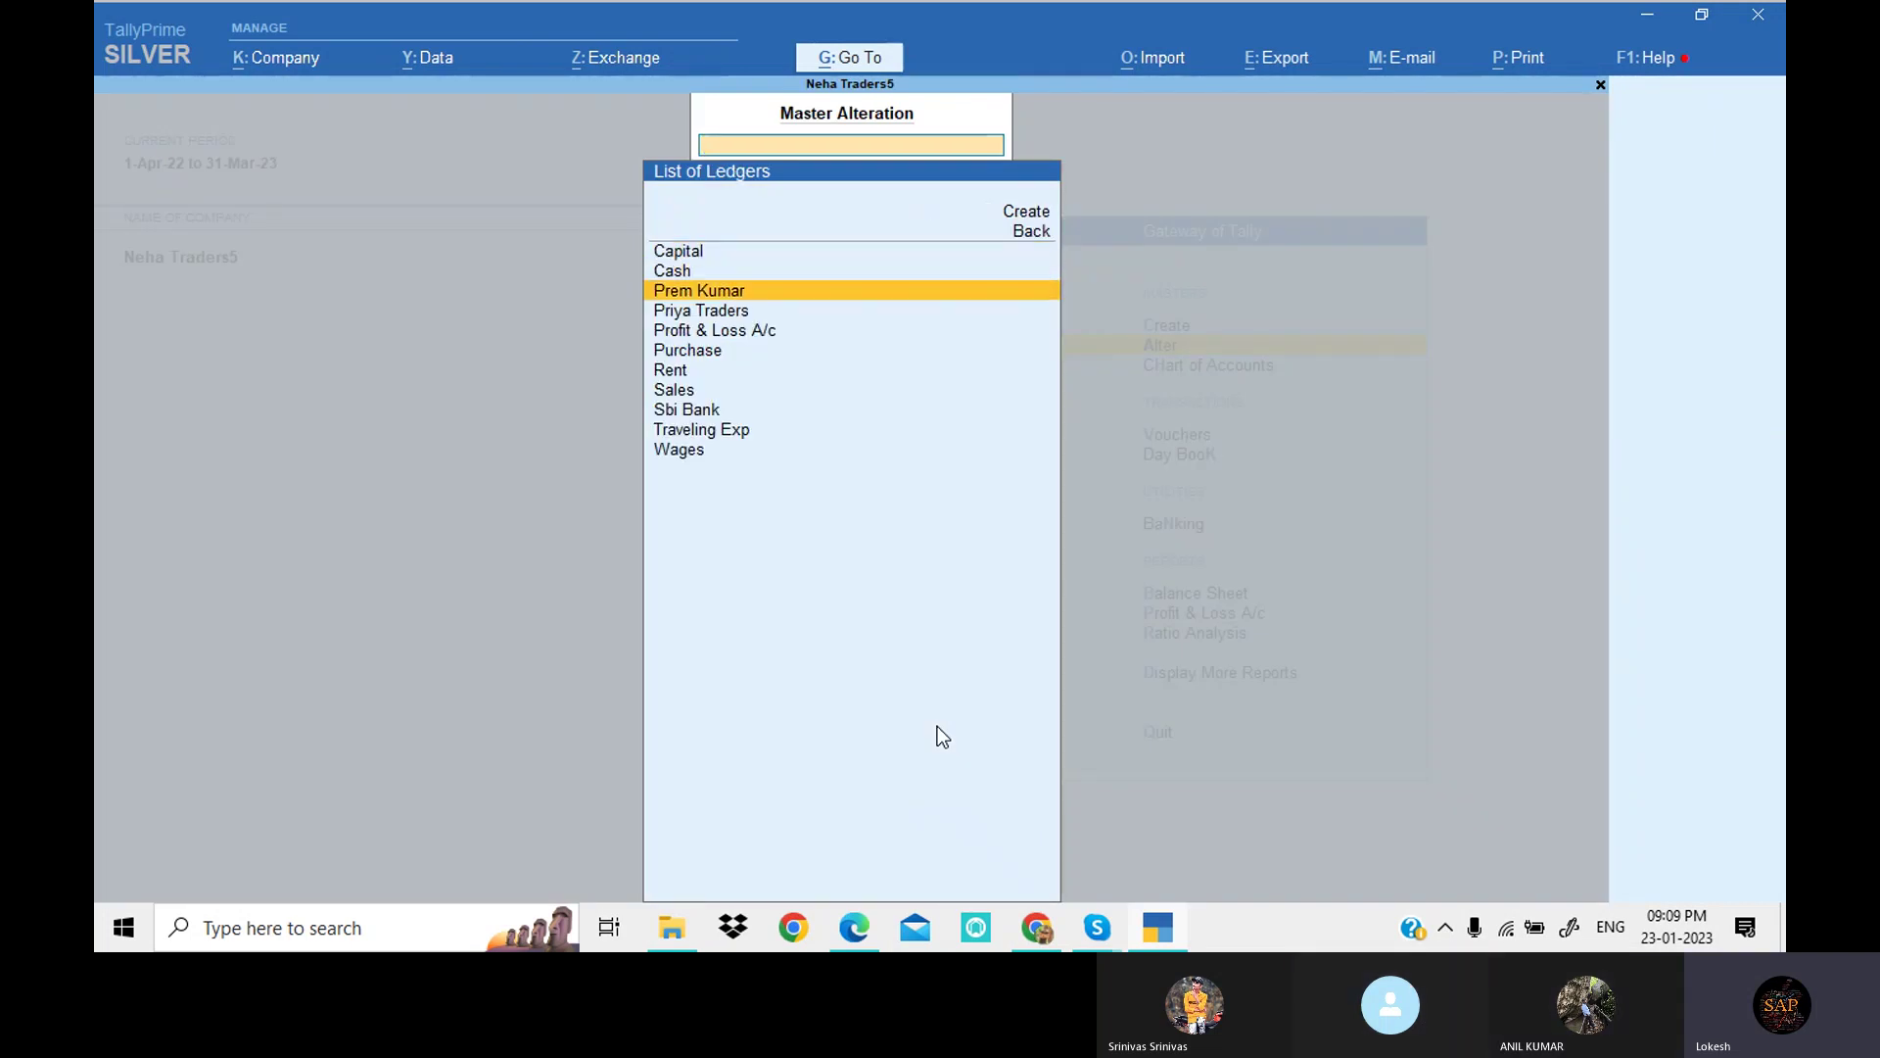
key("Return")
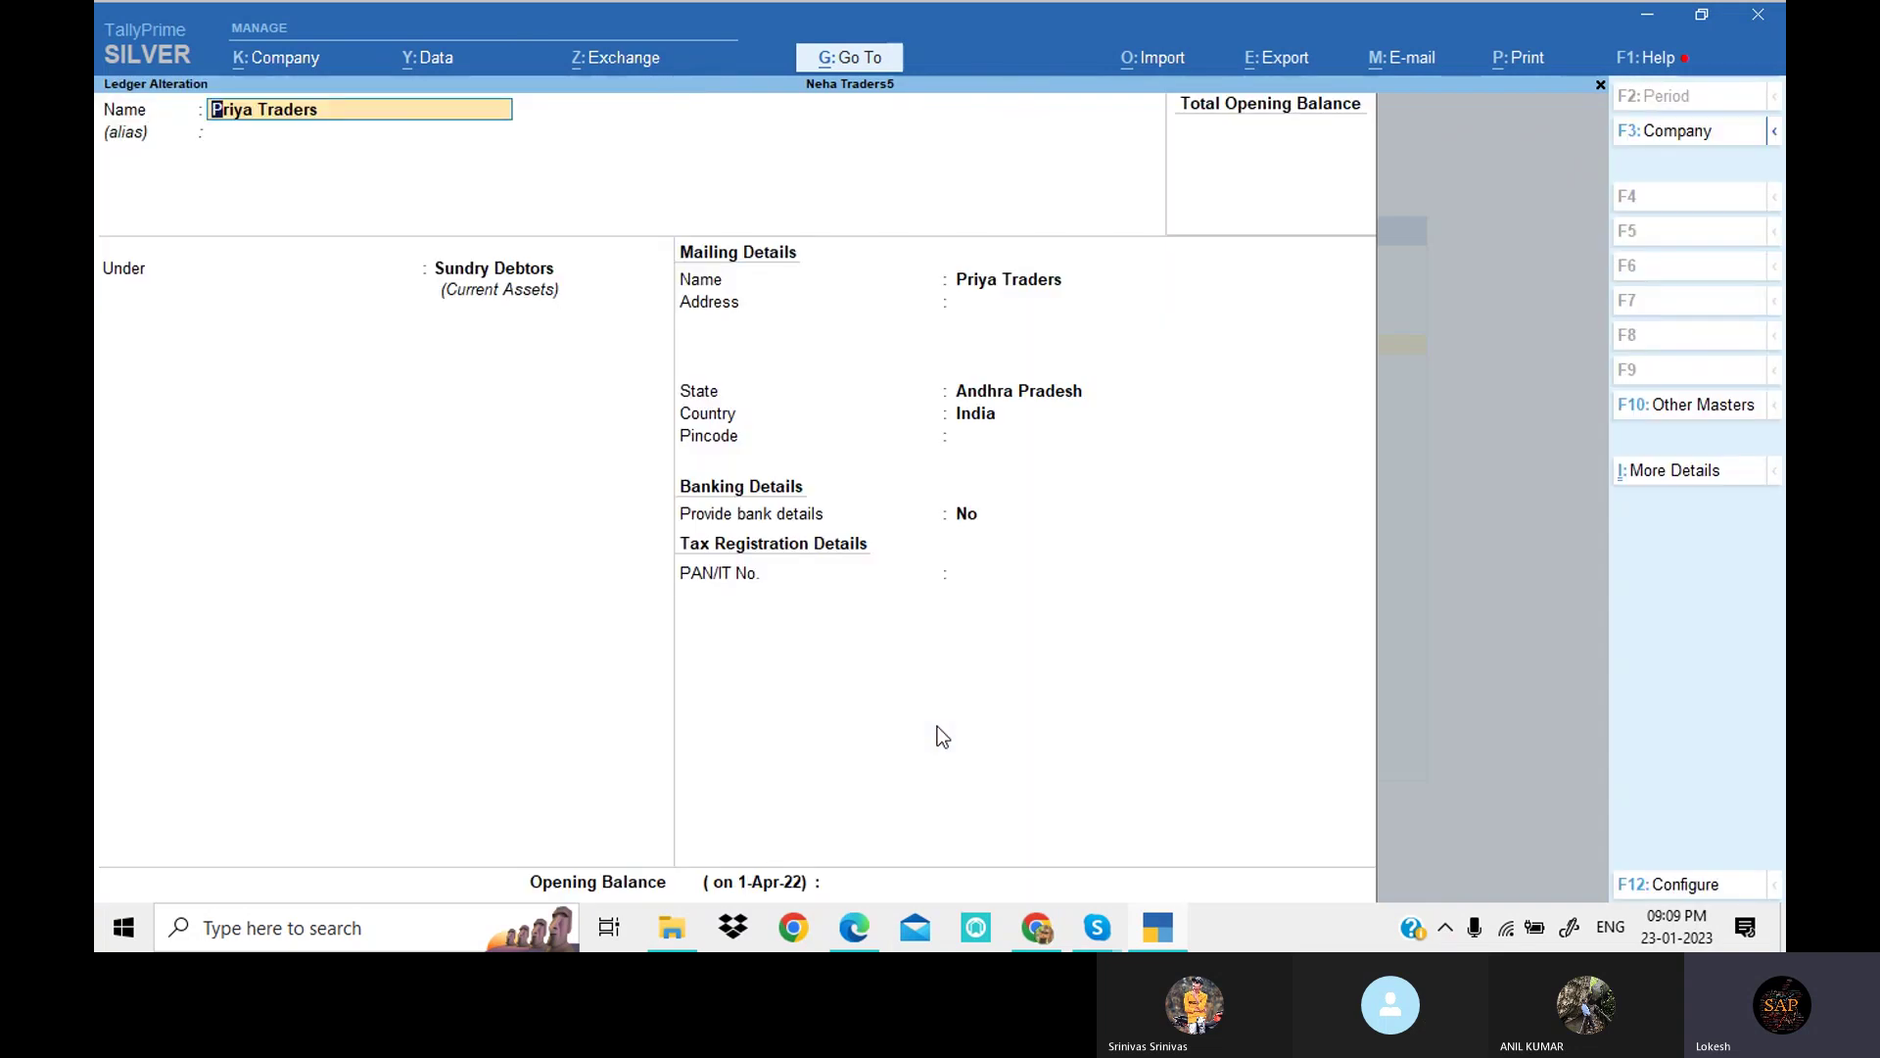
Step: Quit Priya Traders alteration without saving and exit Master Alteration to Gateway of Tally
key("BackSpace")
key("Escape")
key("y")
key("Escape")
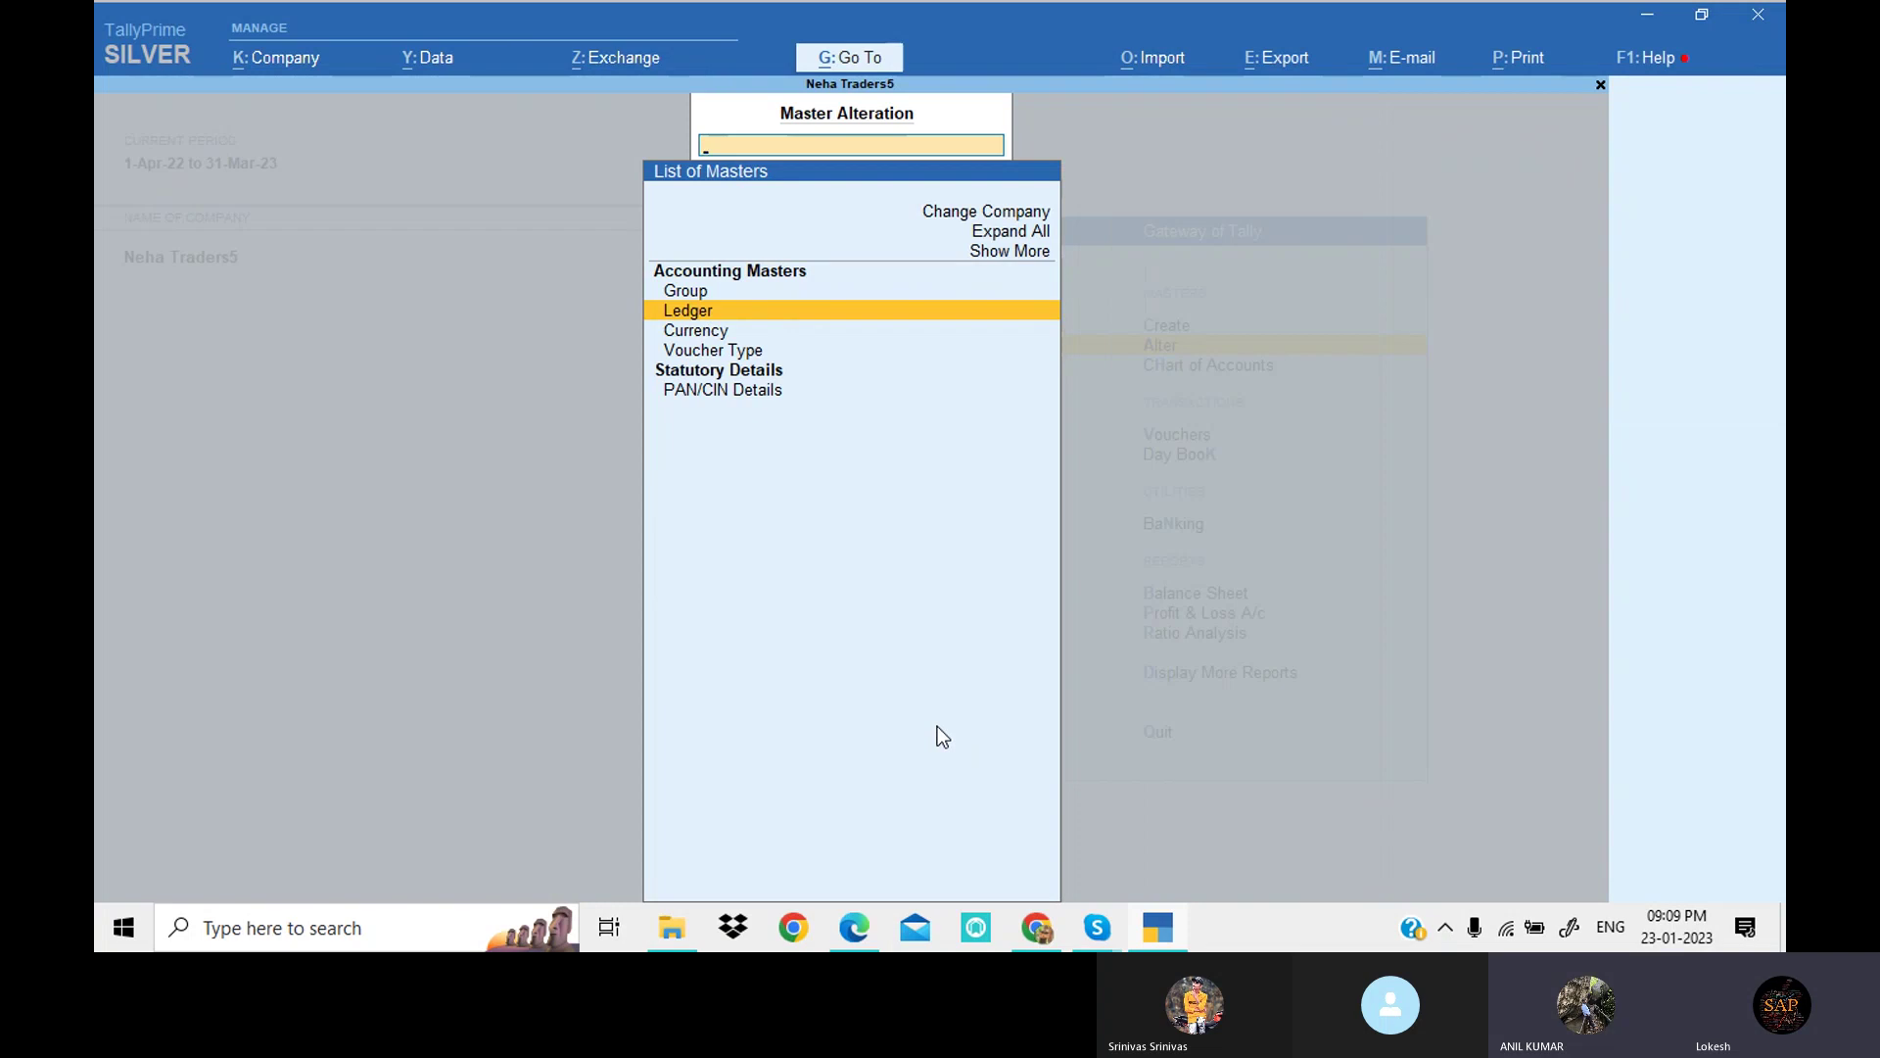
key("Escape")
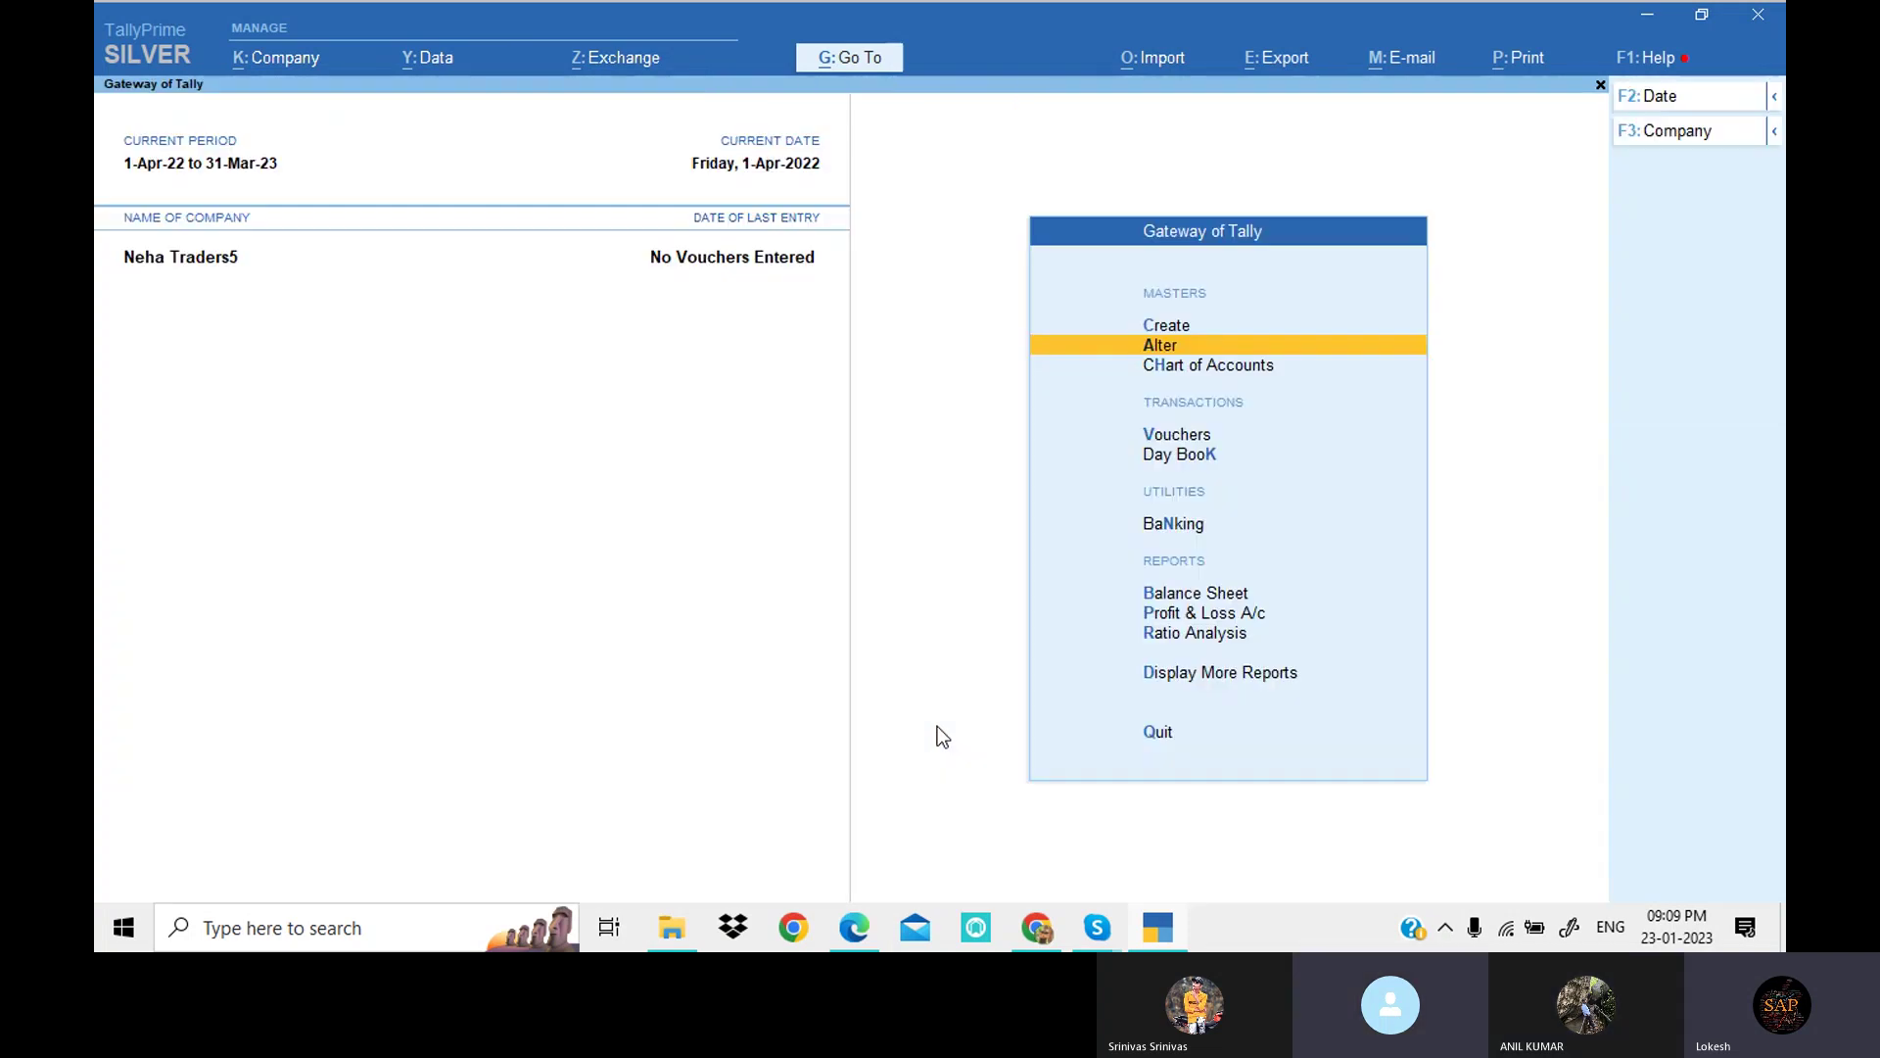
key("Down")
key("Down")
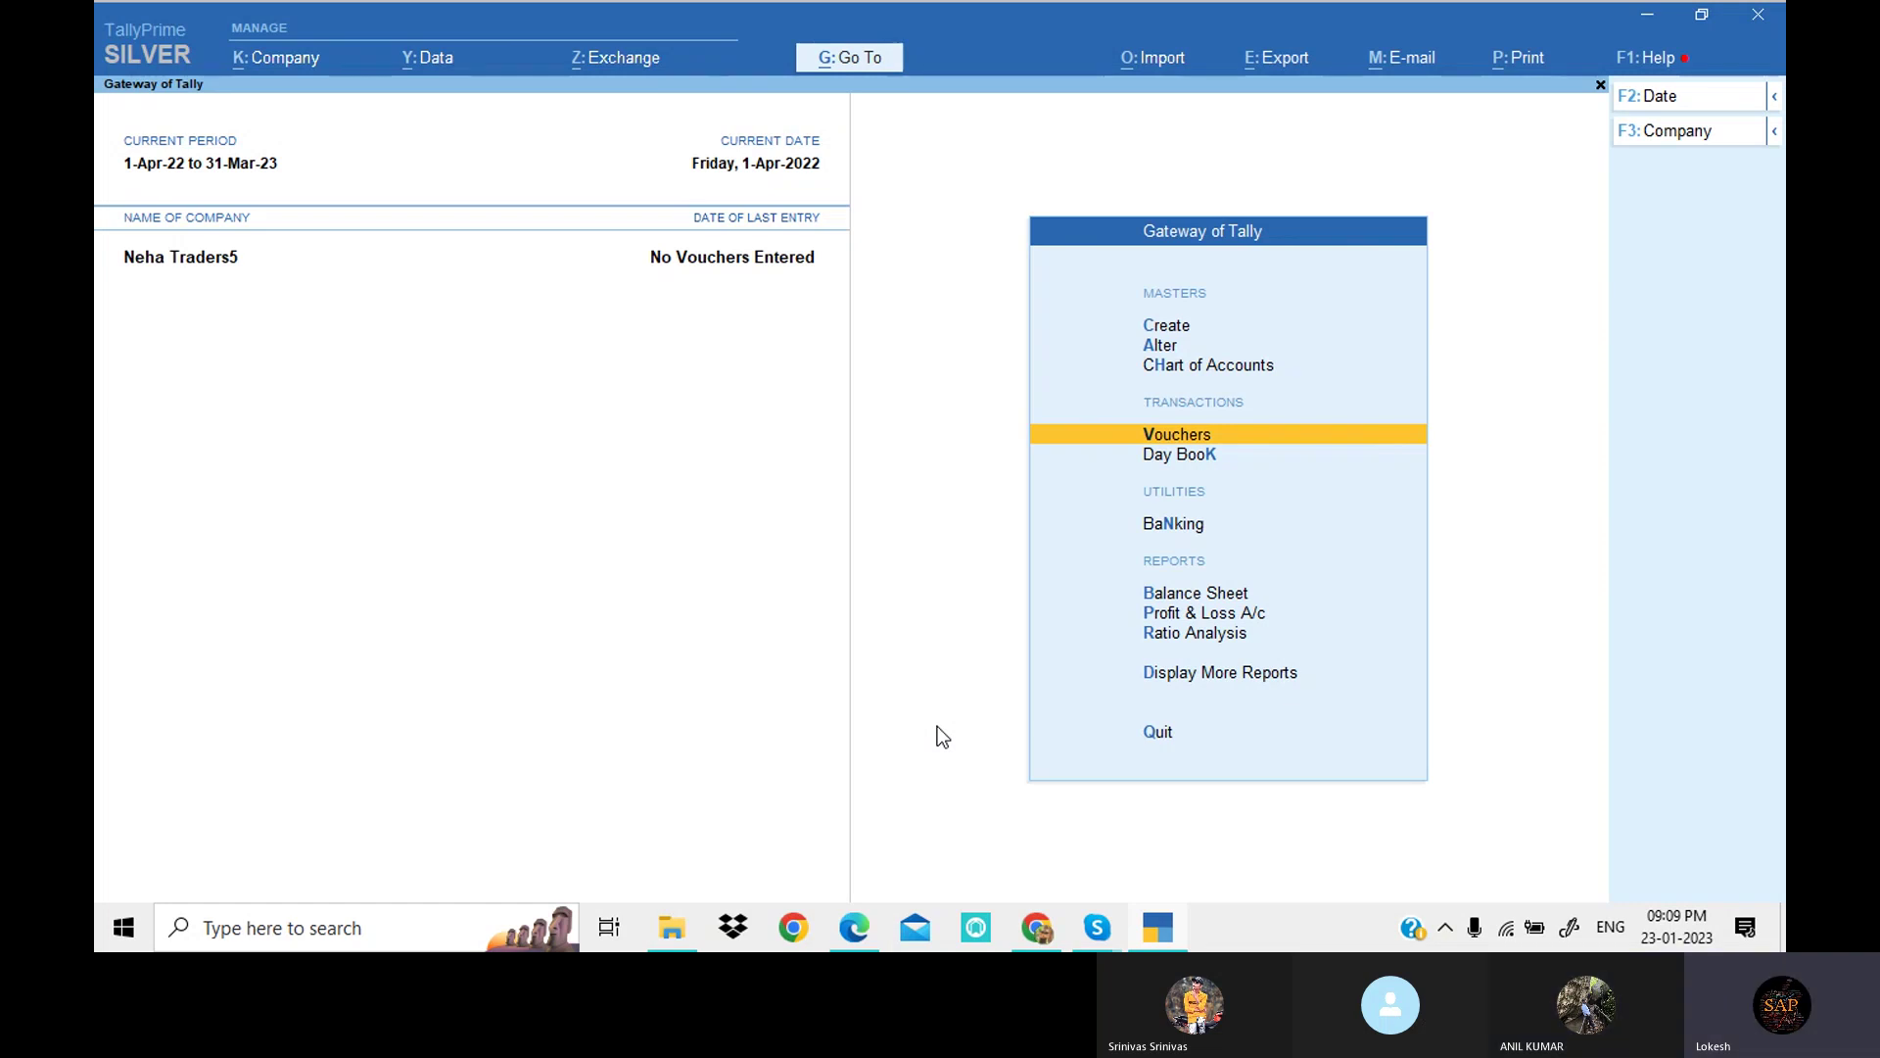
Step: Open a Payment voucher, try Single Entry mode, then revert to Double Entry
key("Return")
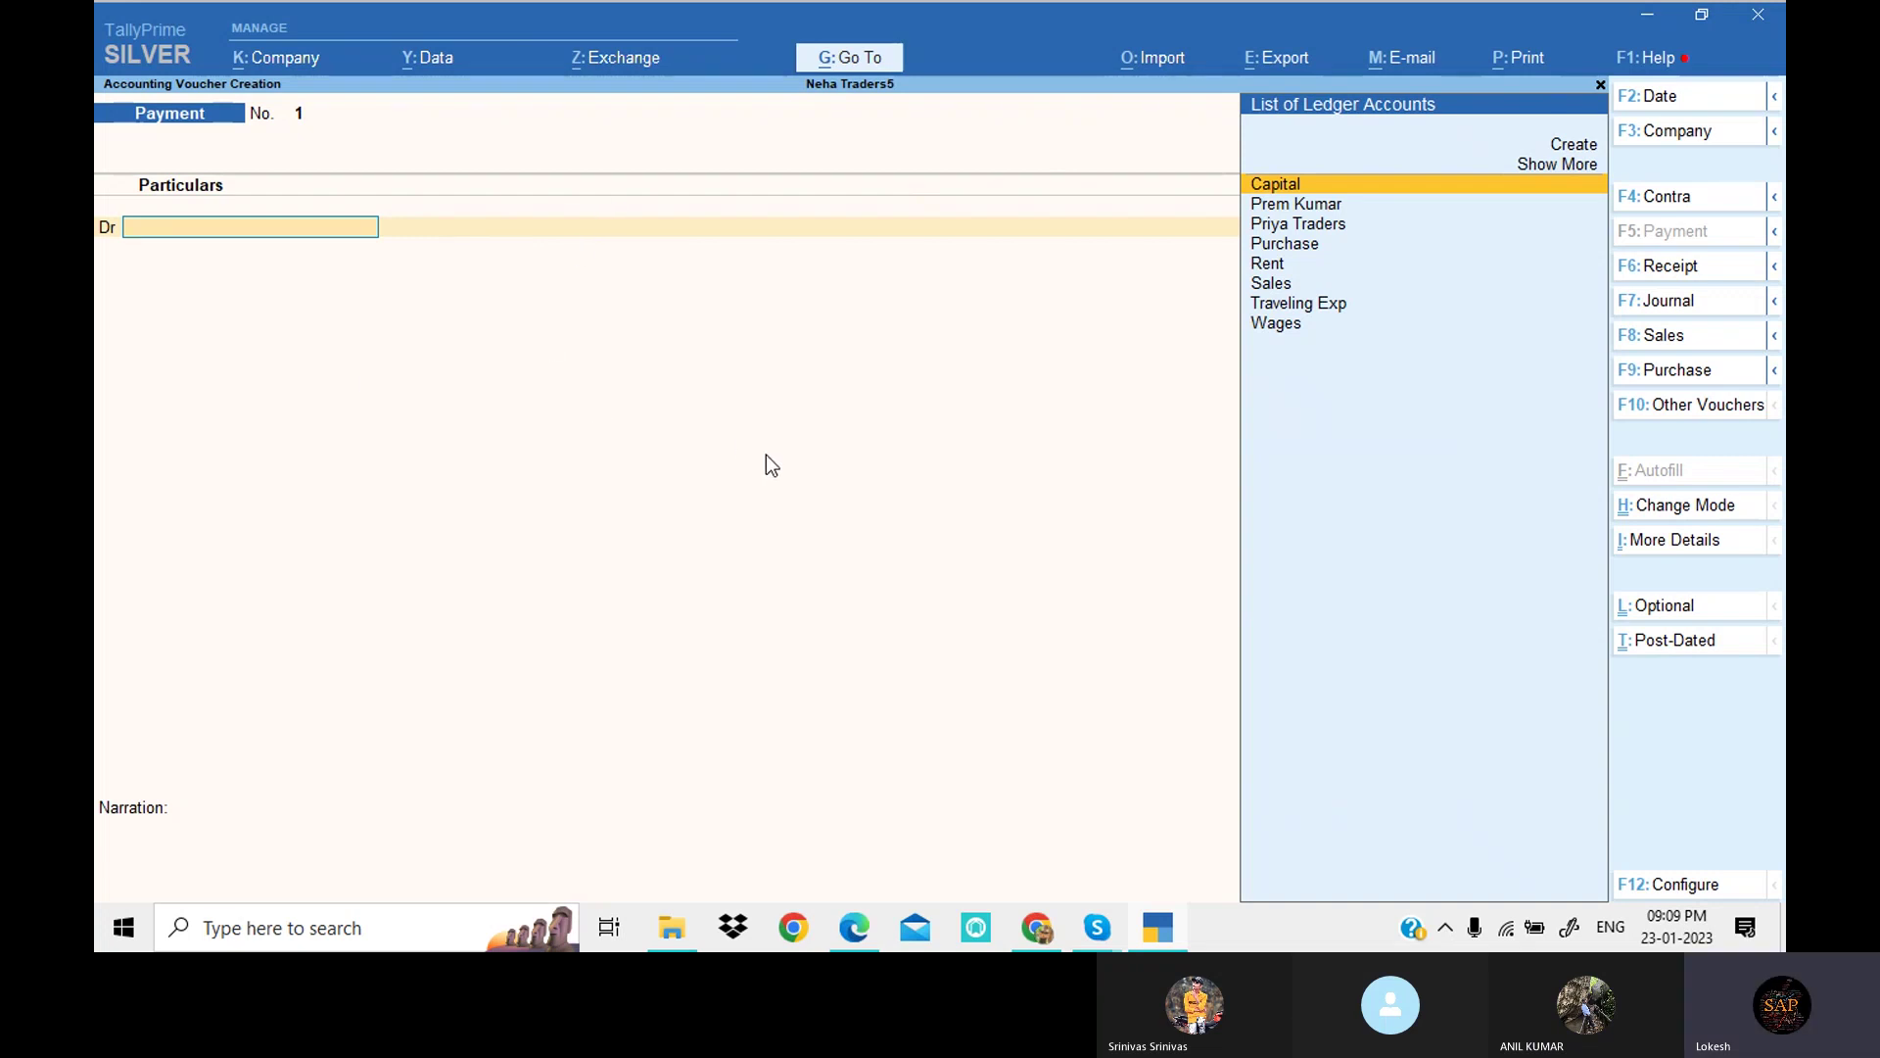
left_click(1709, 507)
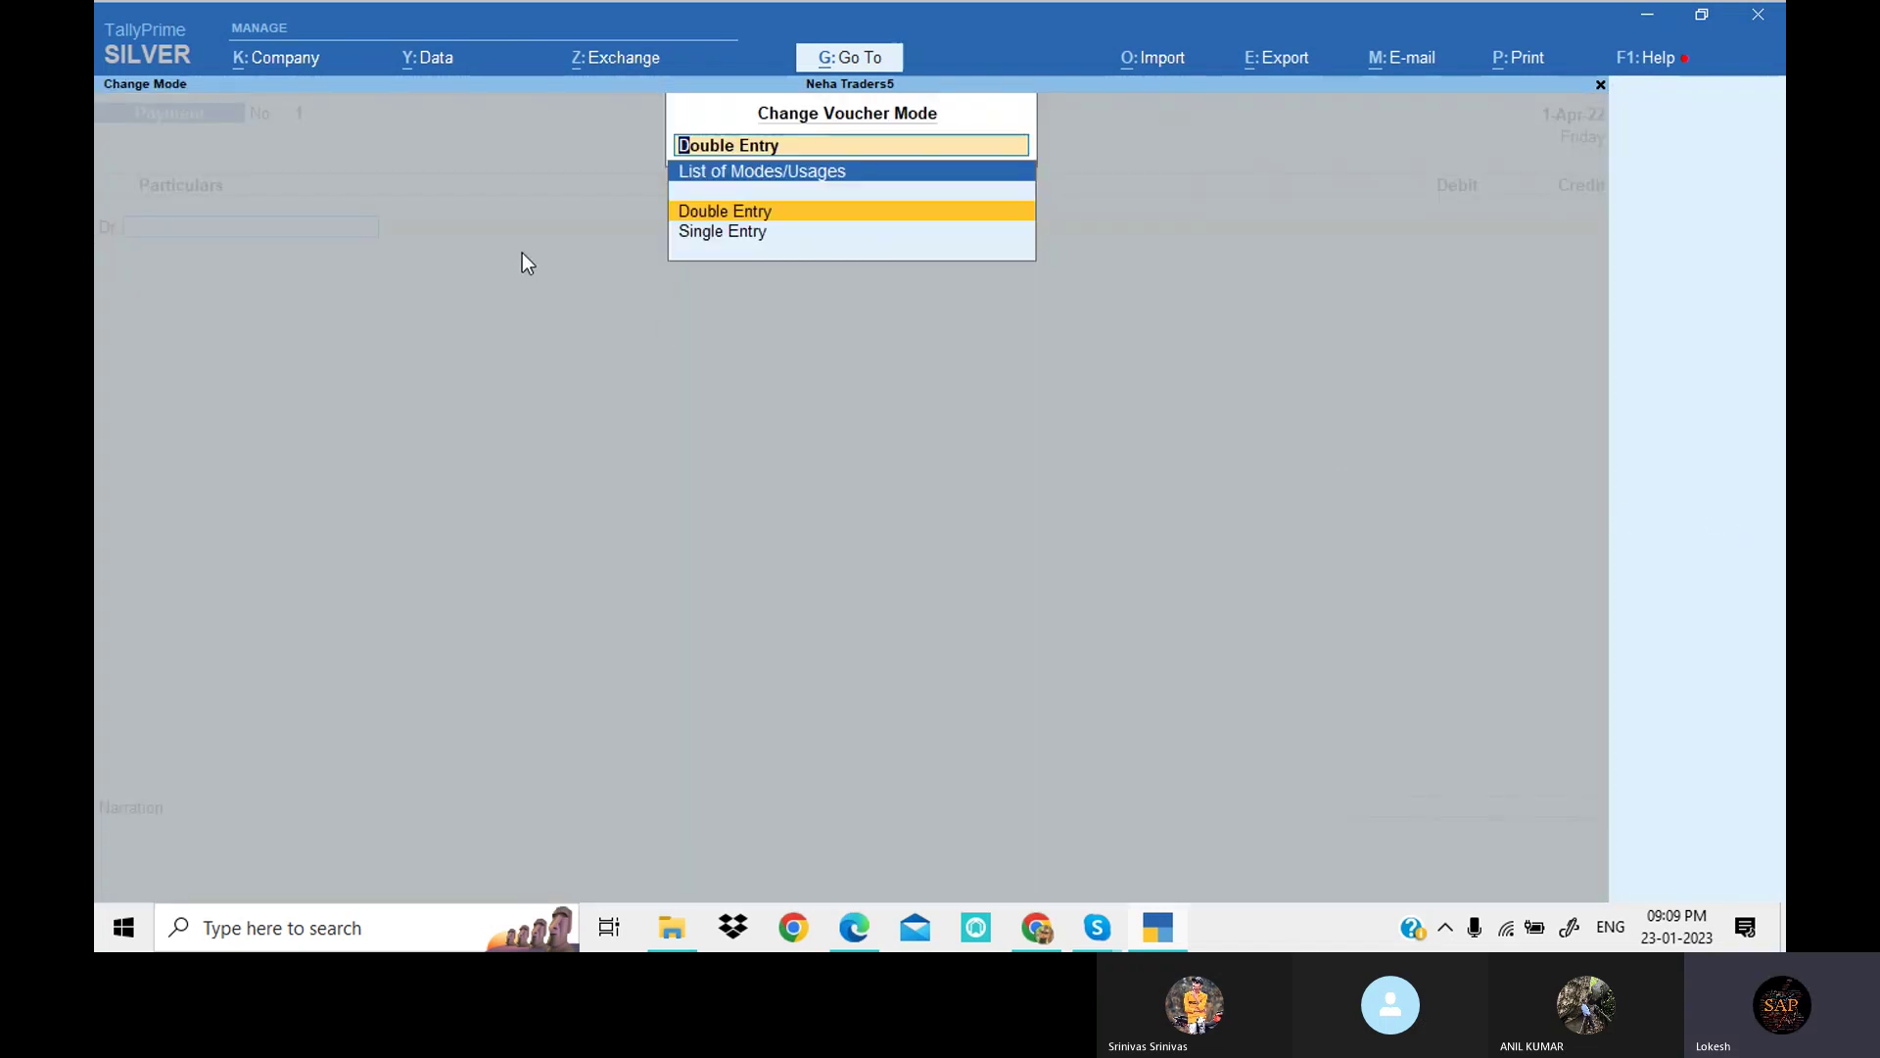
key("Down")
key("Return")
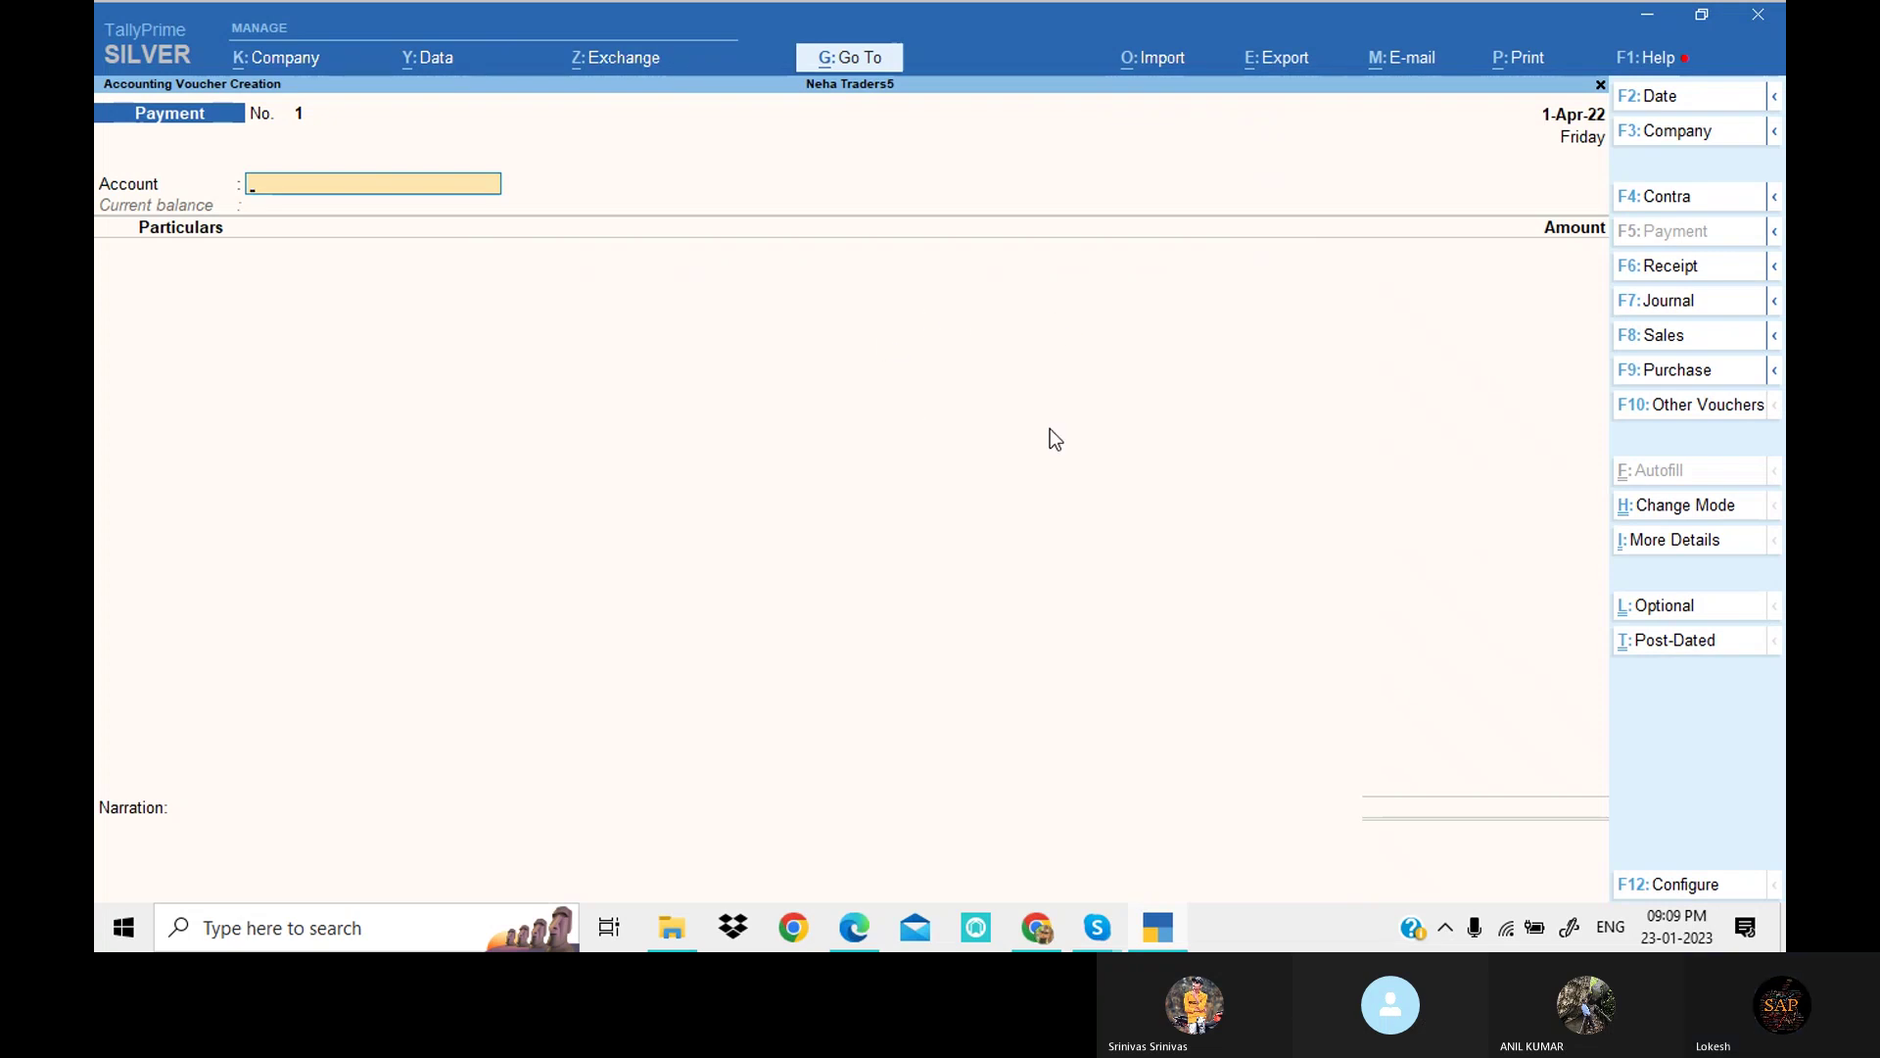
left_click(1706, 509)
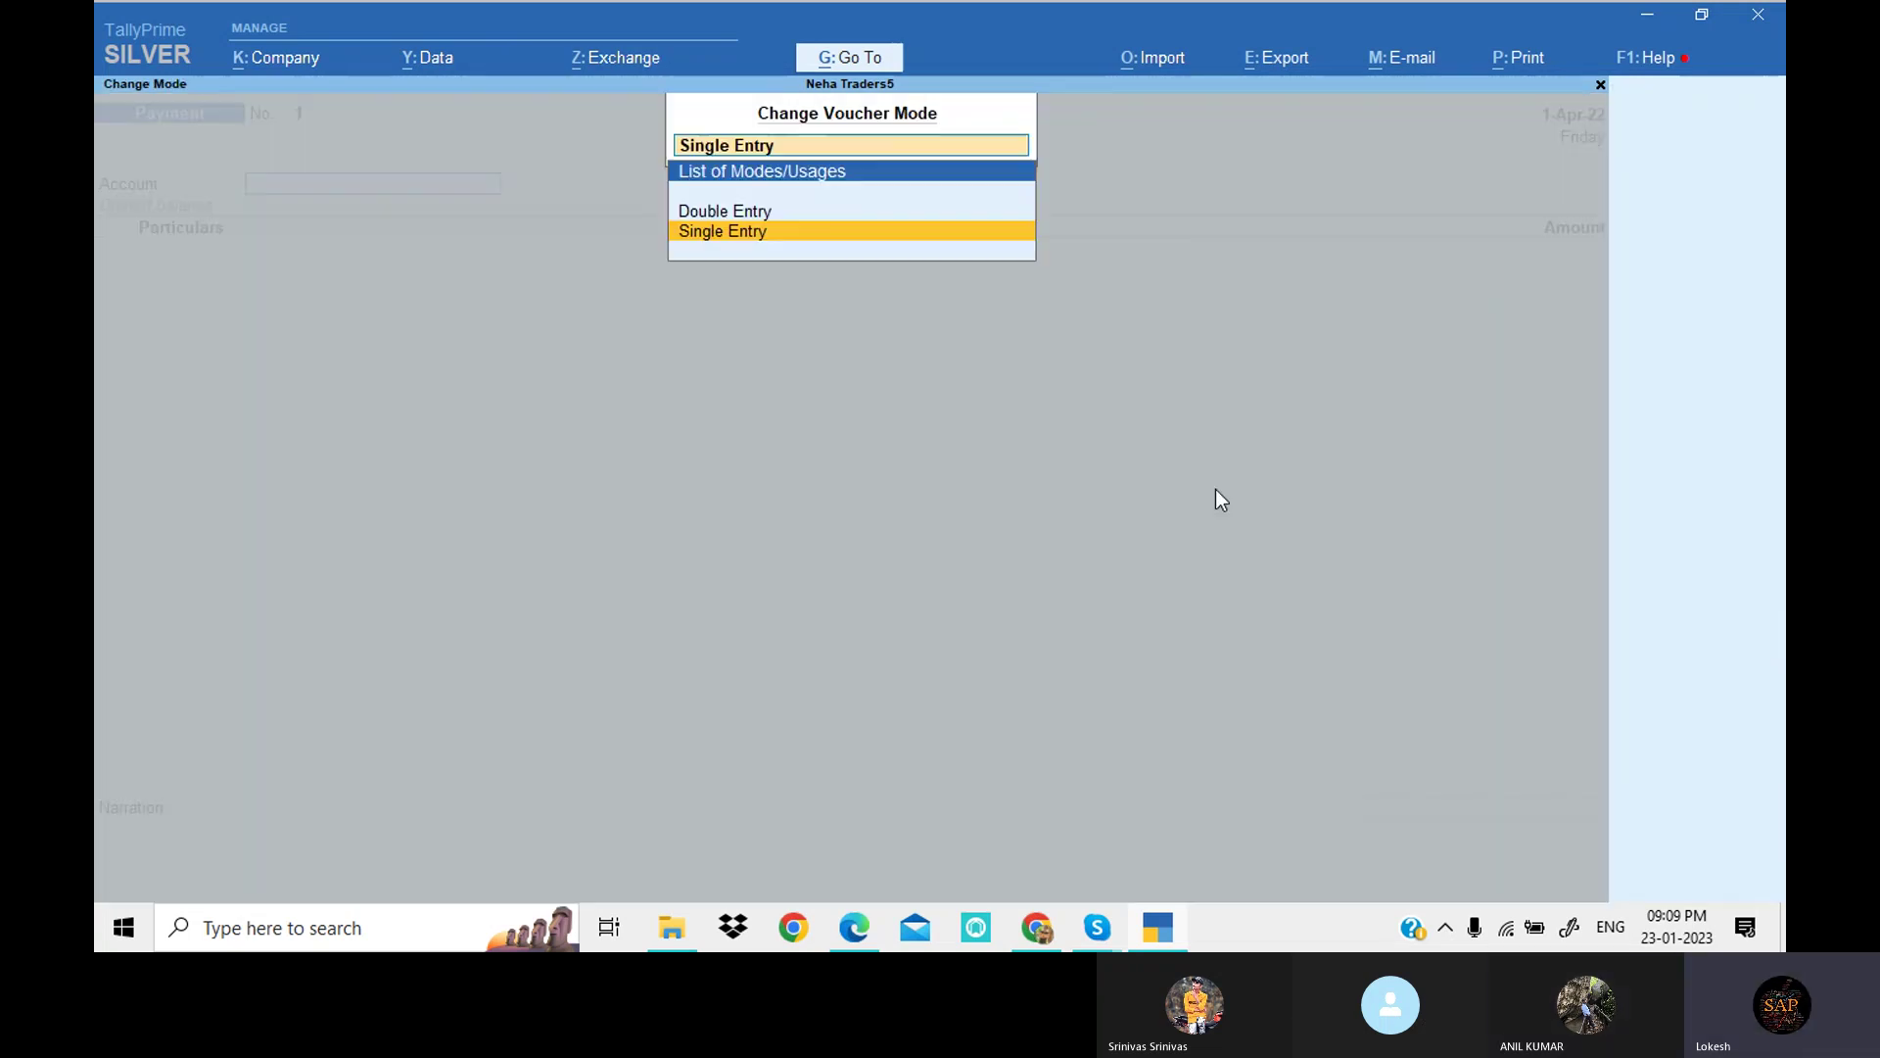
key("Up")
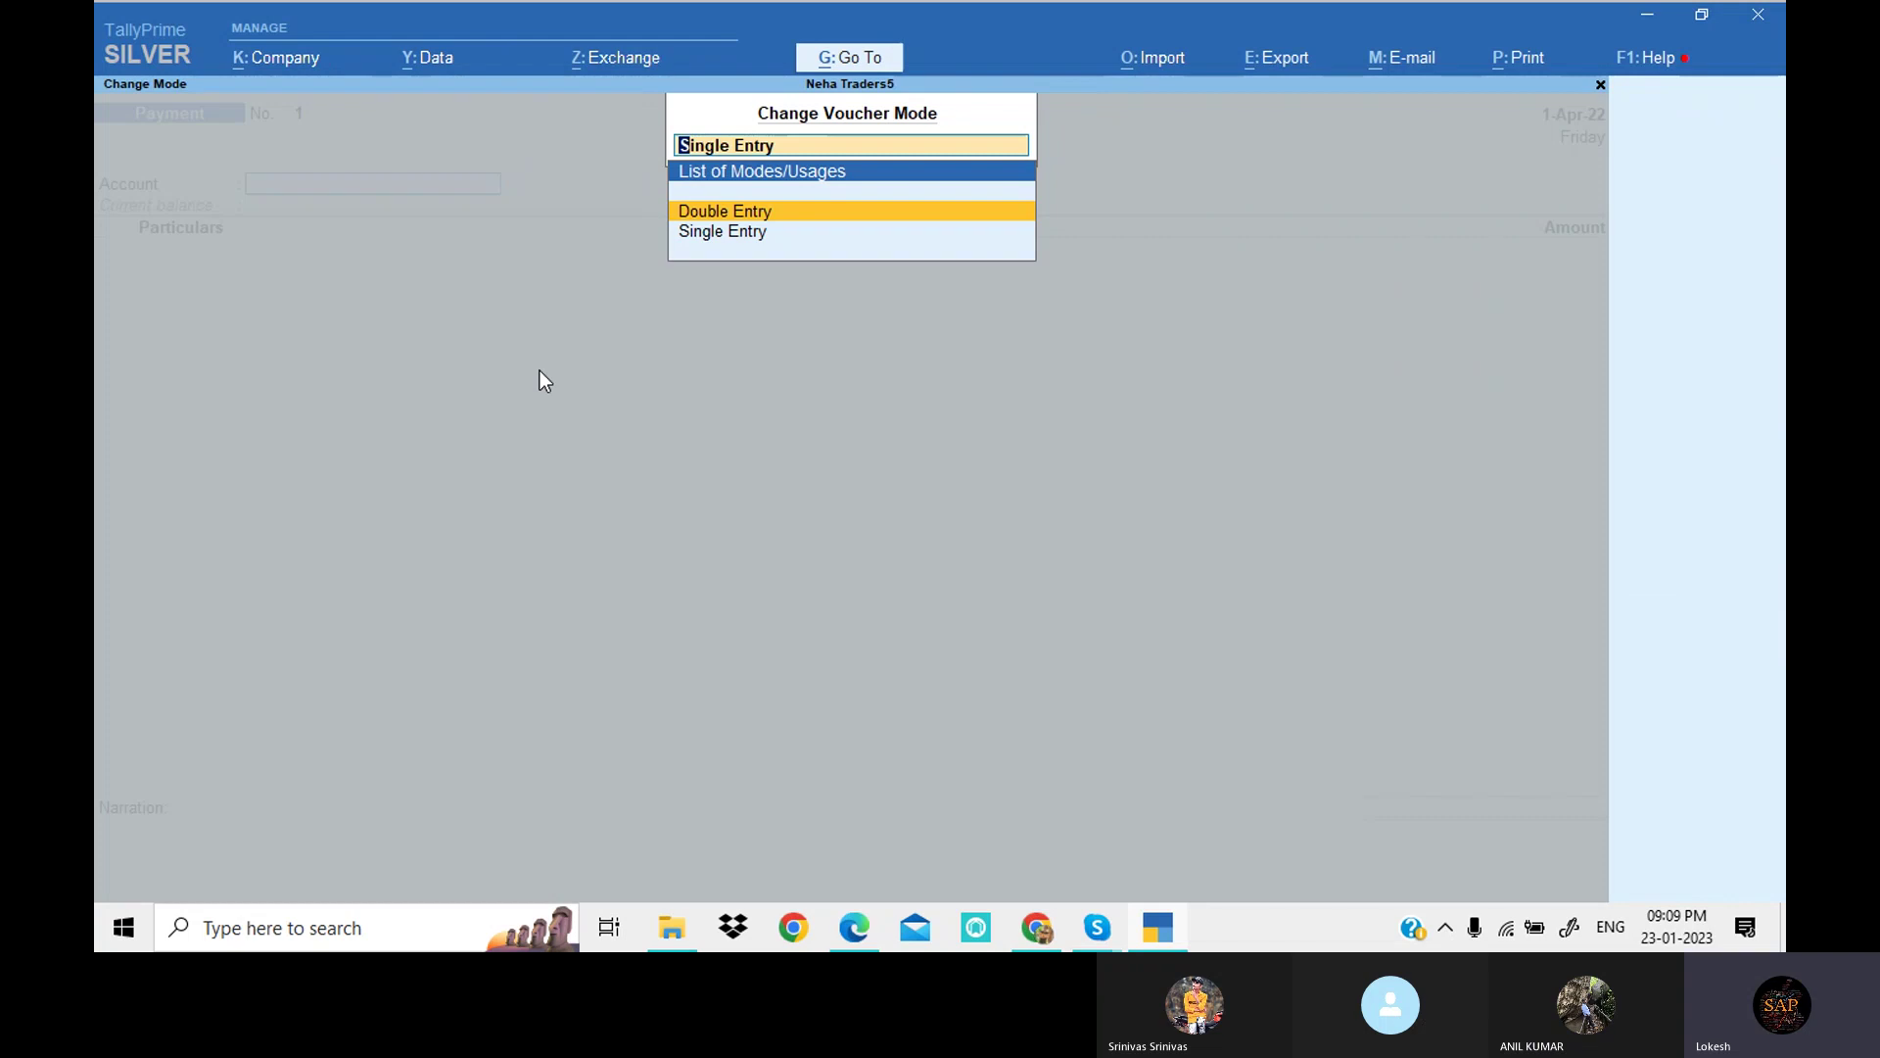
key("Return")
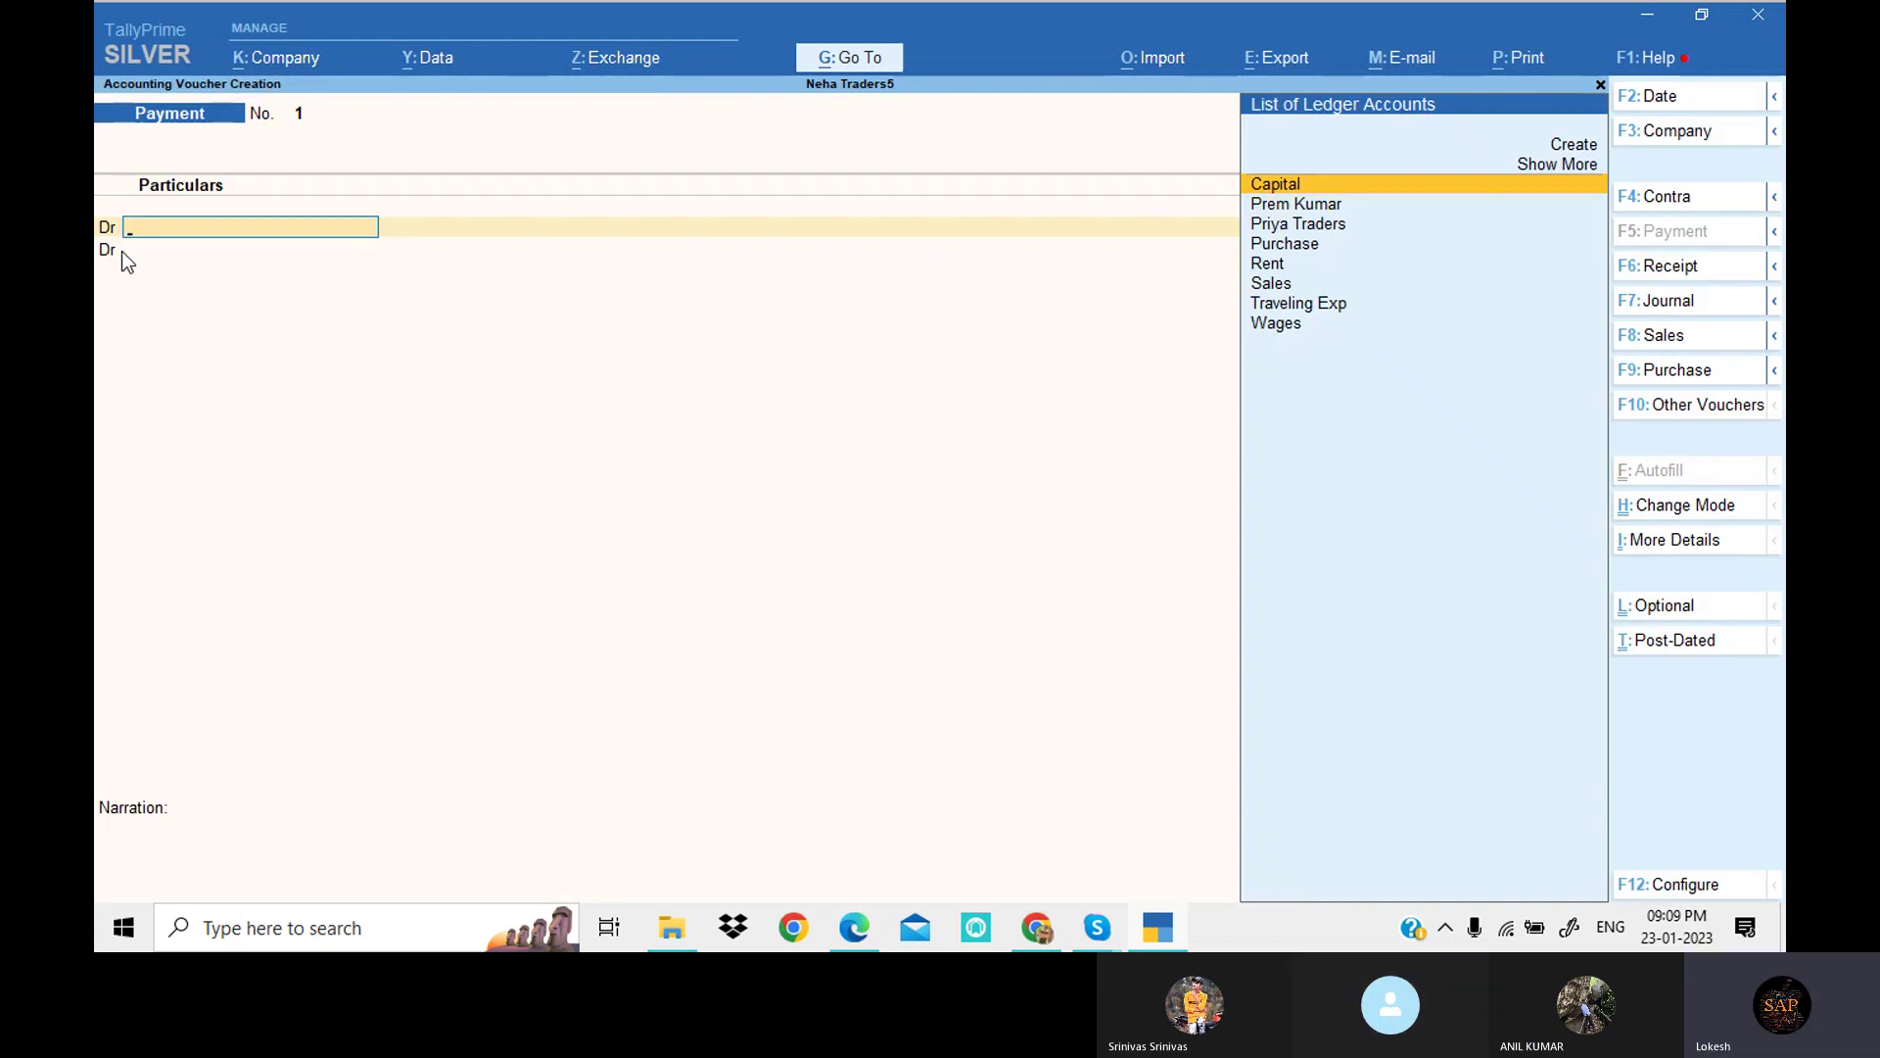
Step: Try To/By row labels in voucher configuration, then restore Cr/Dr labels
left_click(1690, 885)
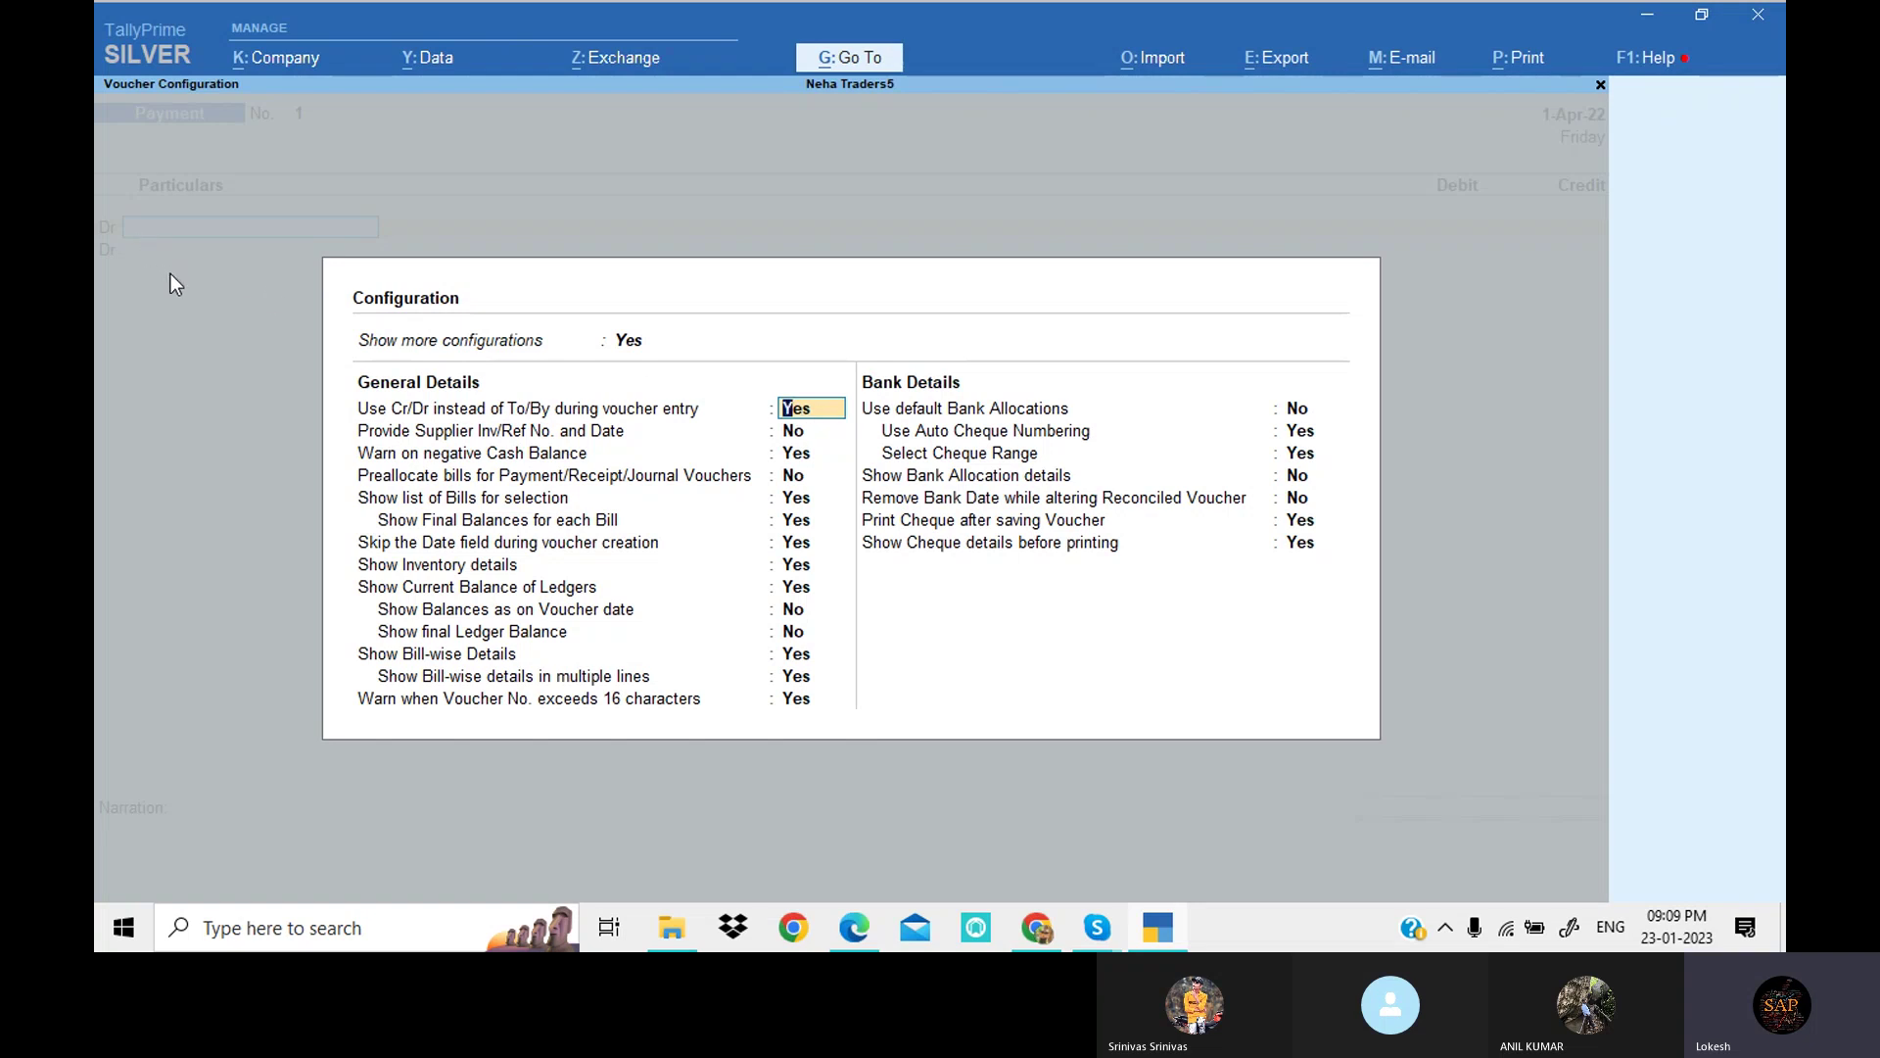
key("n")
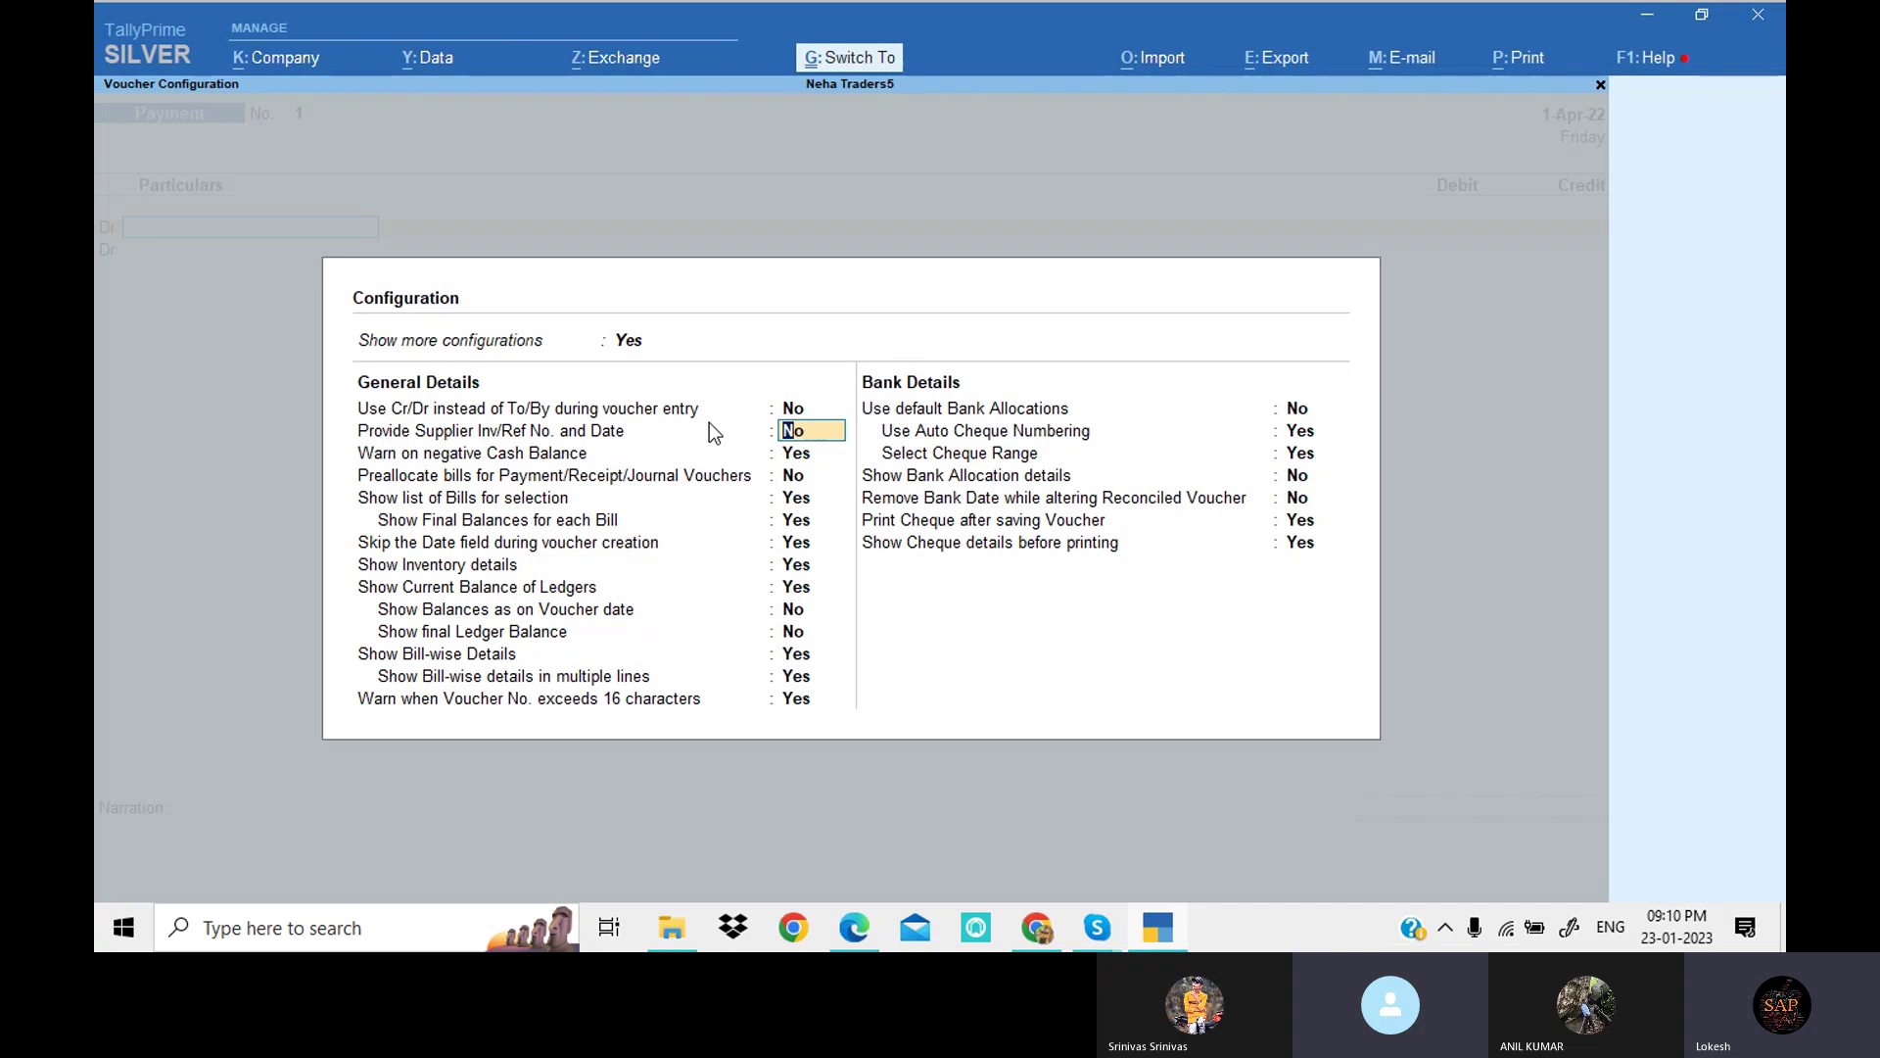
key("ctrl+a")
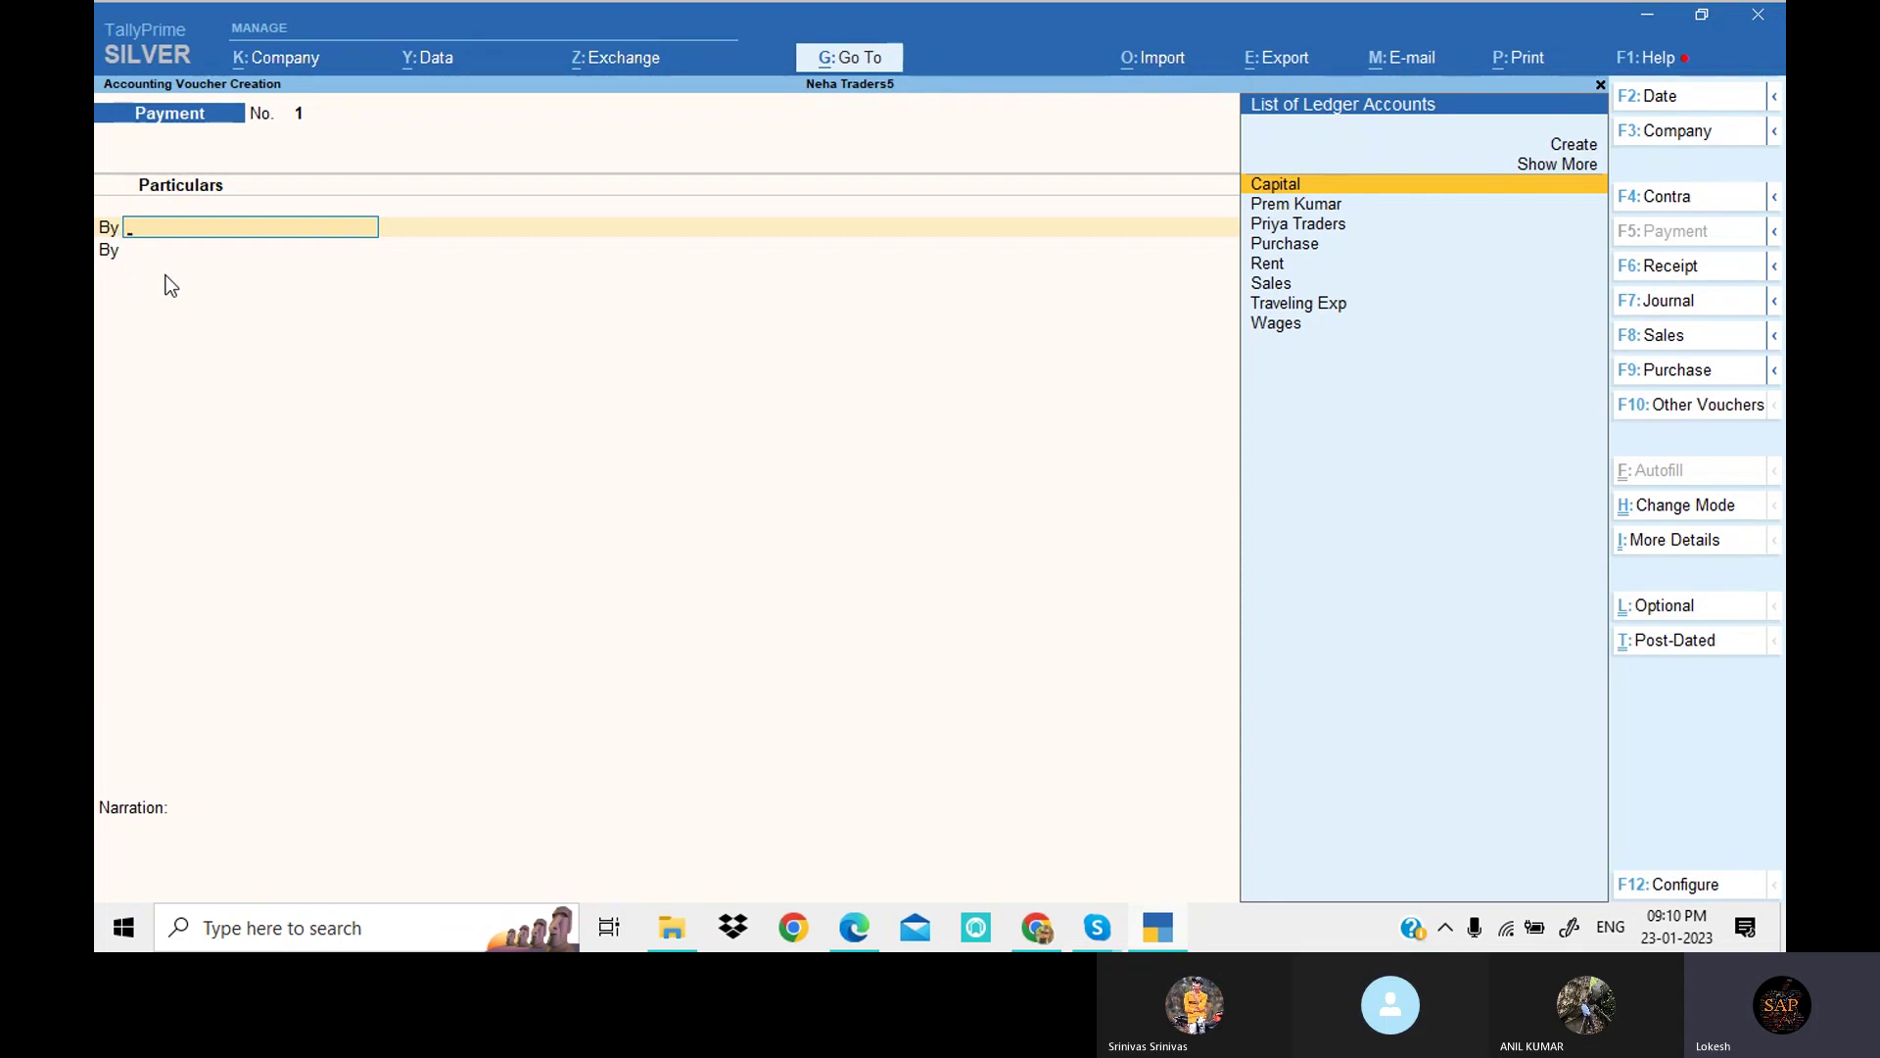
left_click(1696, 885)
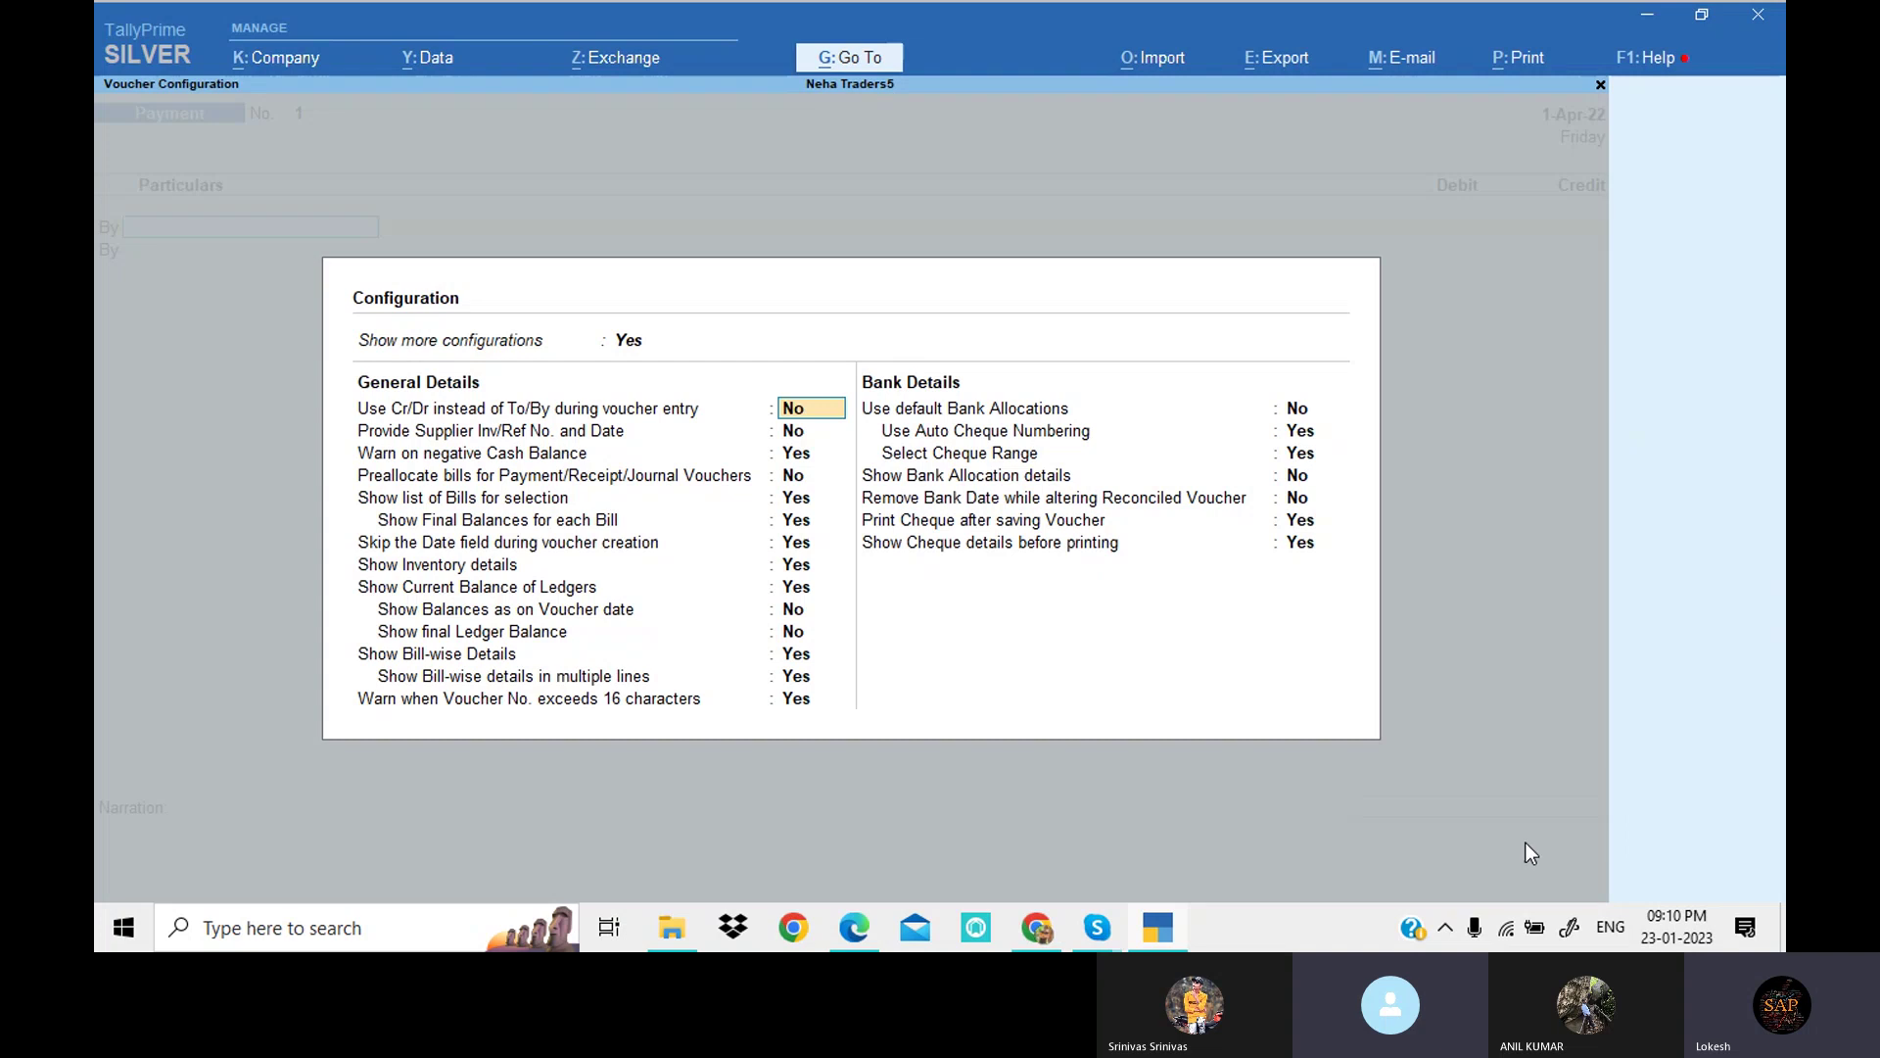
left_click(796, 411)
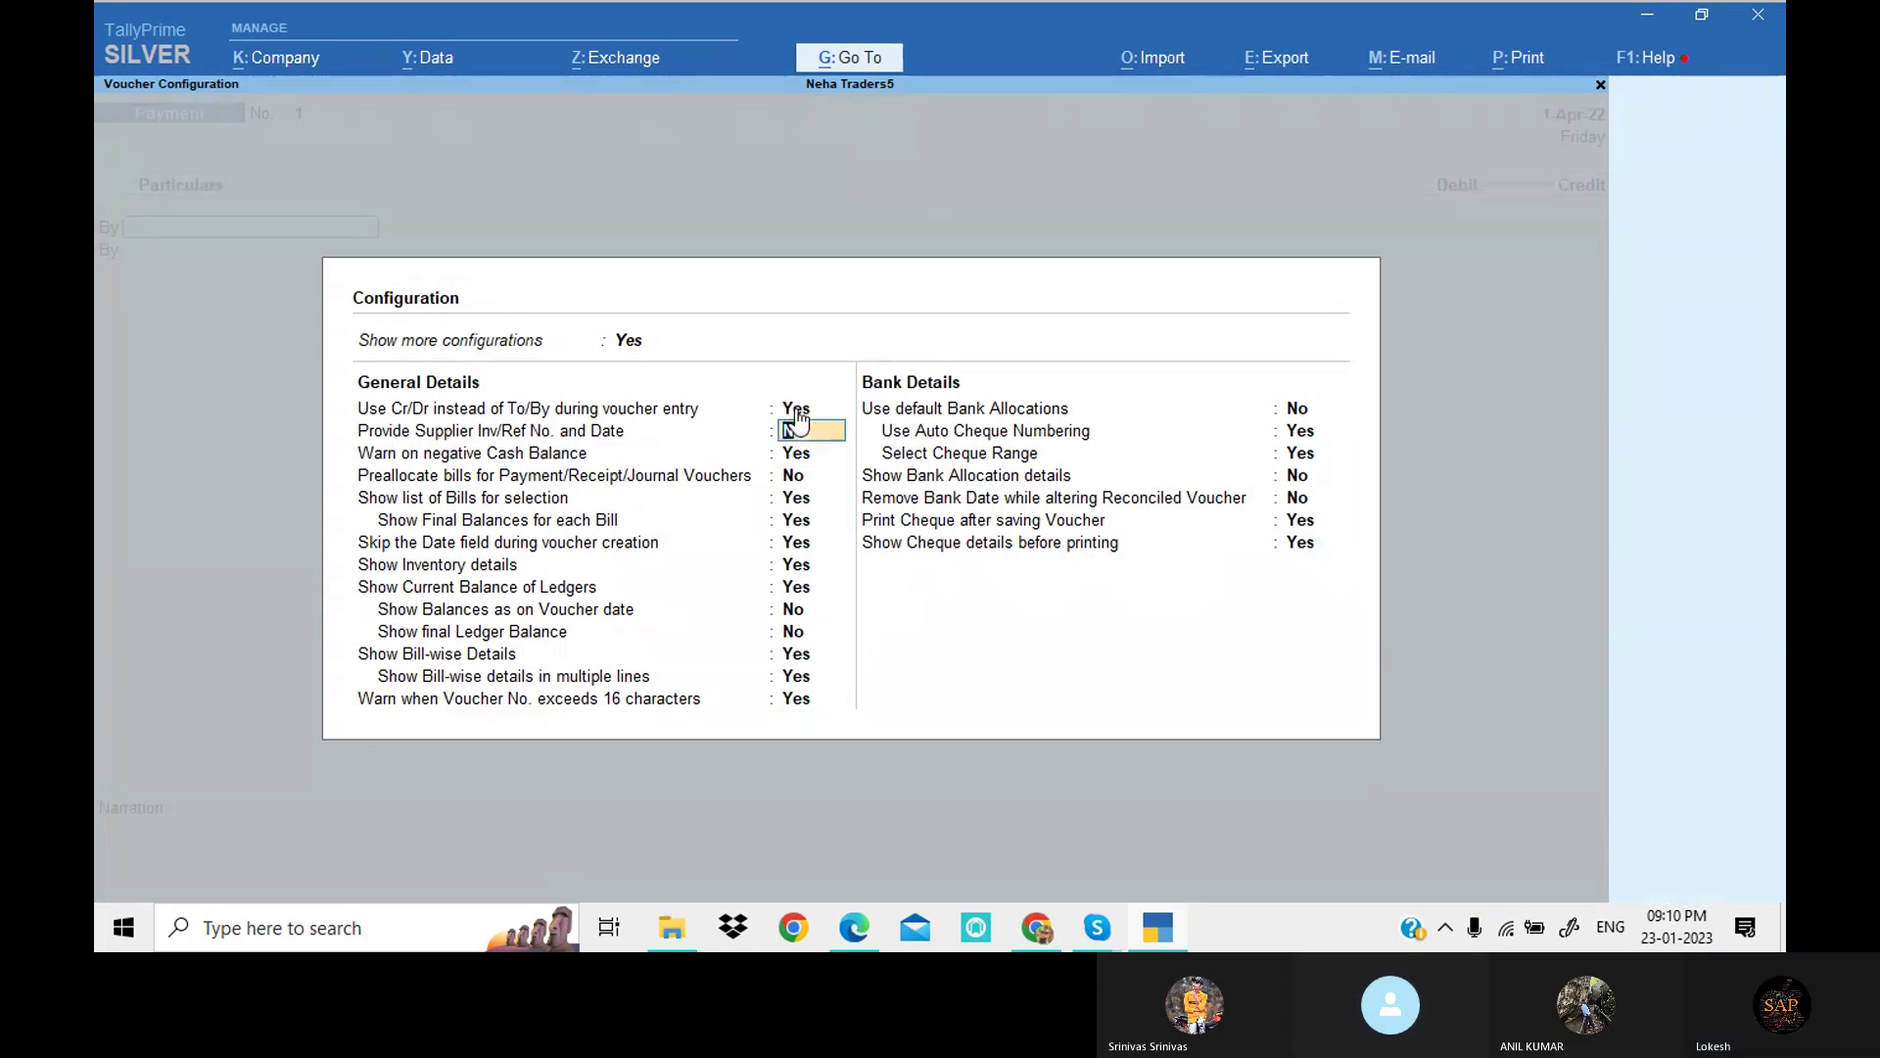
key("ctrl+a")
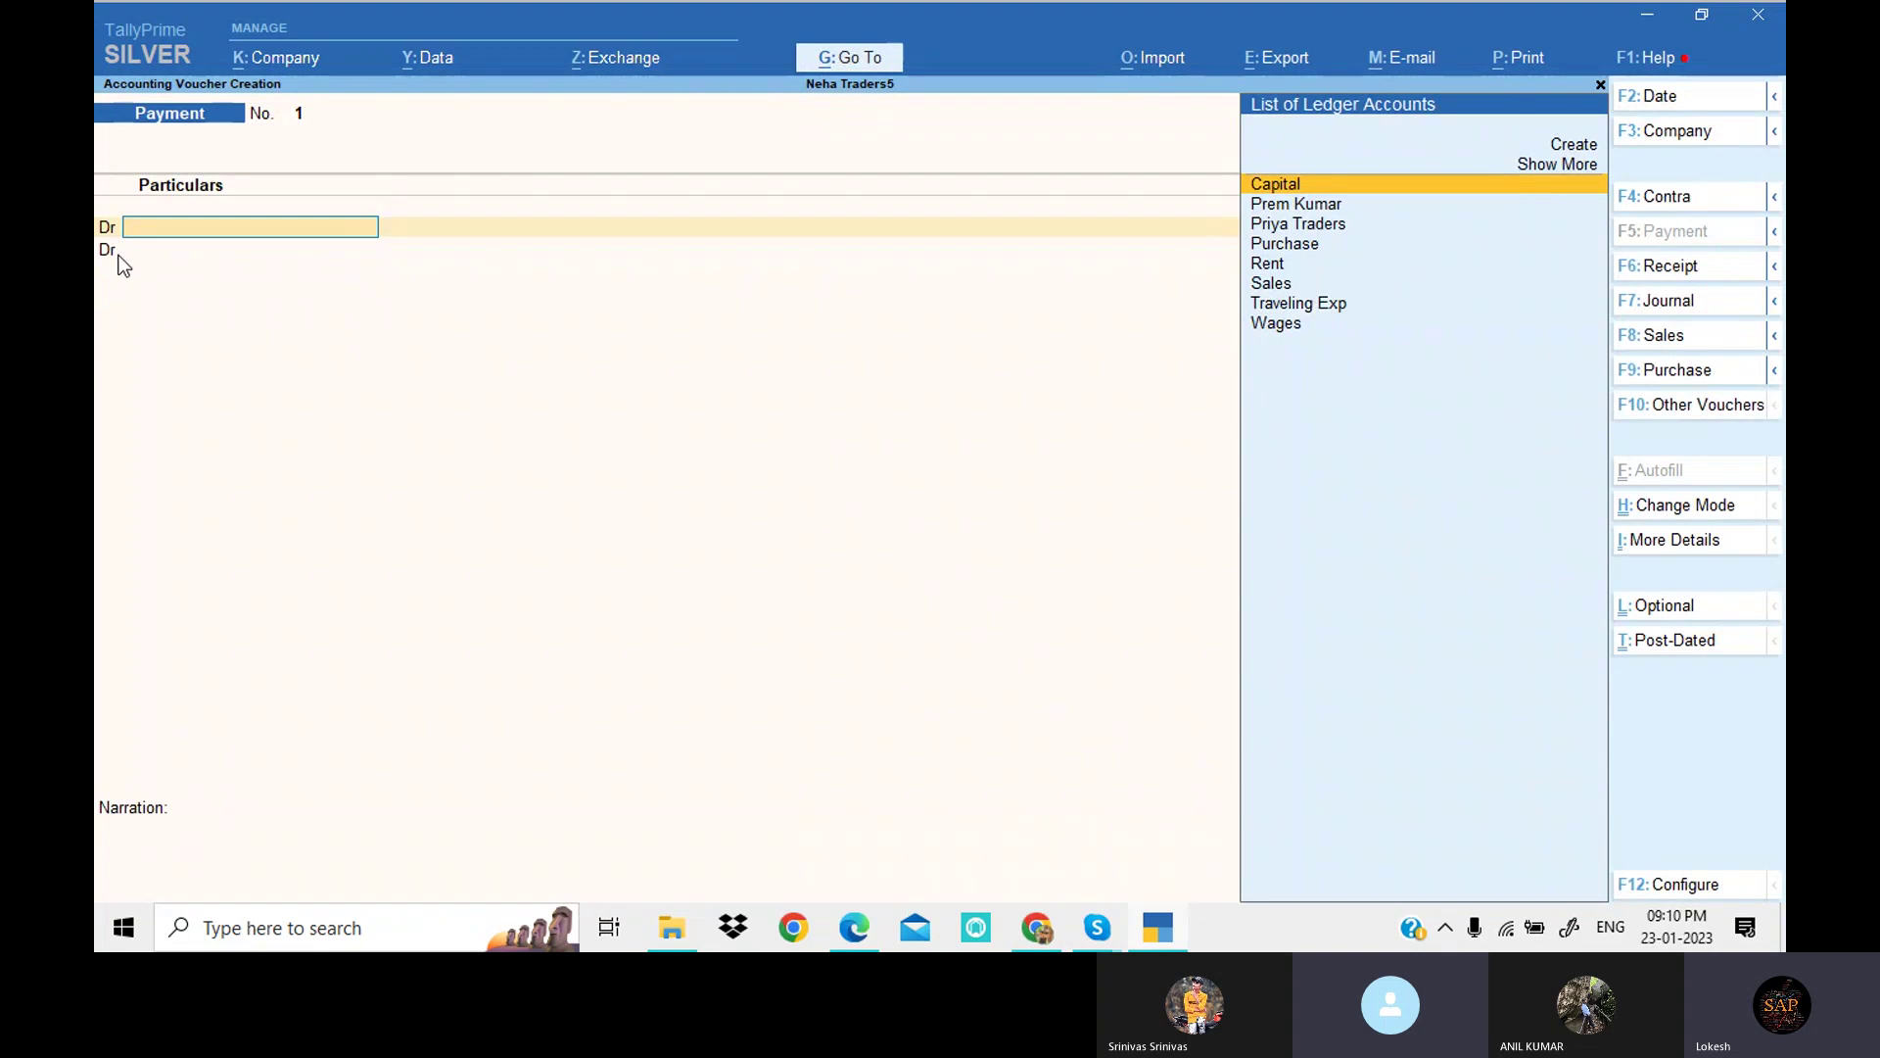
left_click(863, 938)
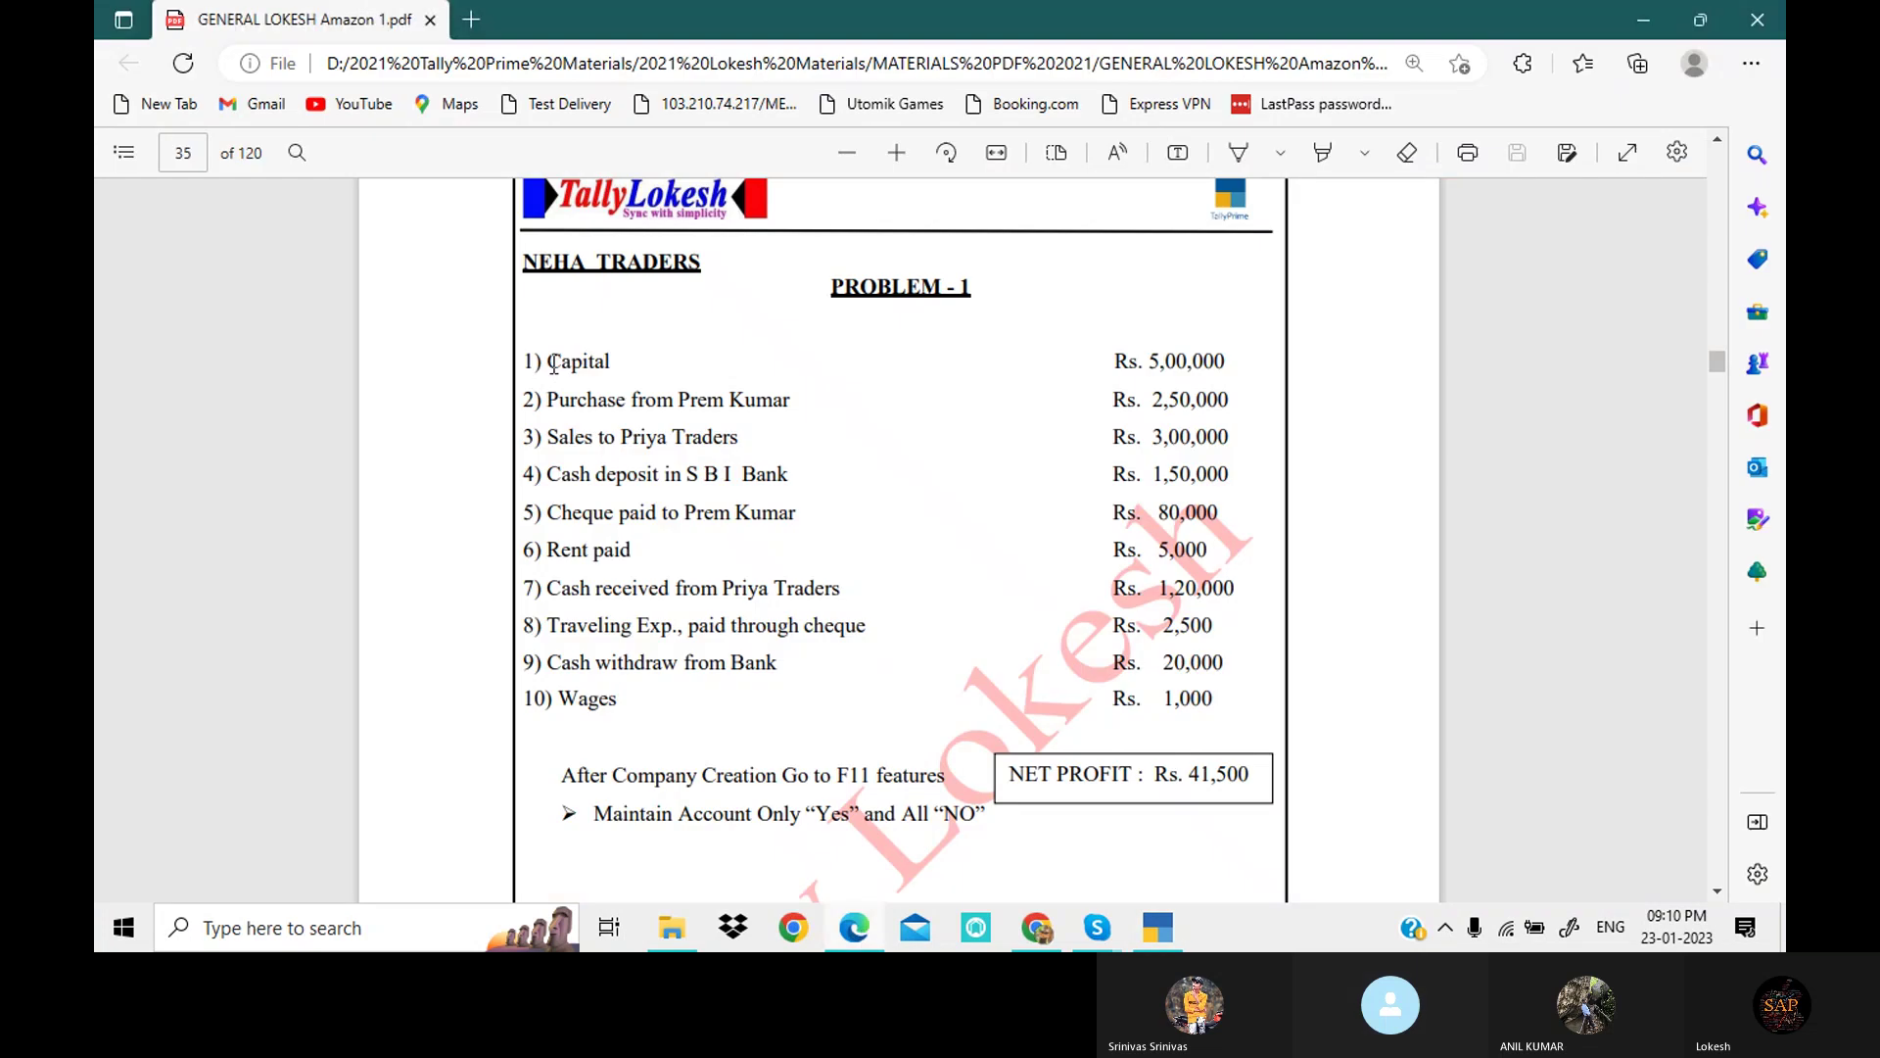
left_click_drag(699, 357, 1232, 364)
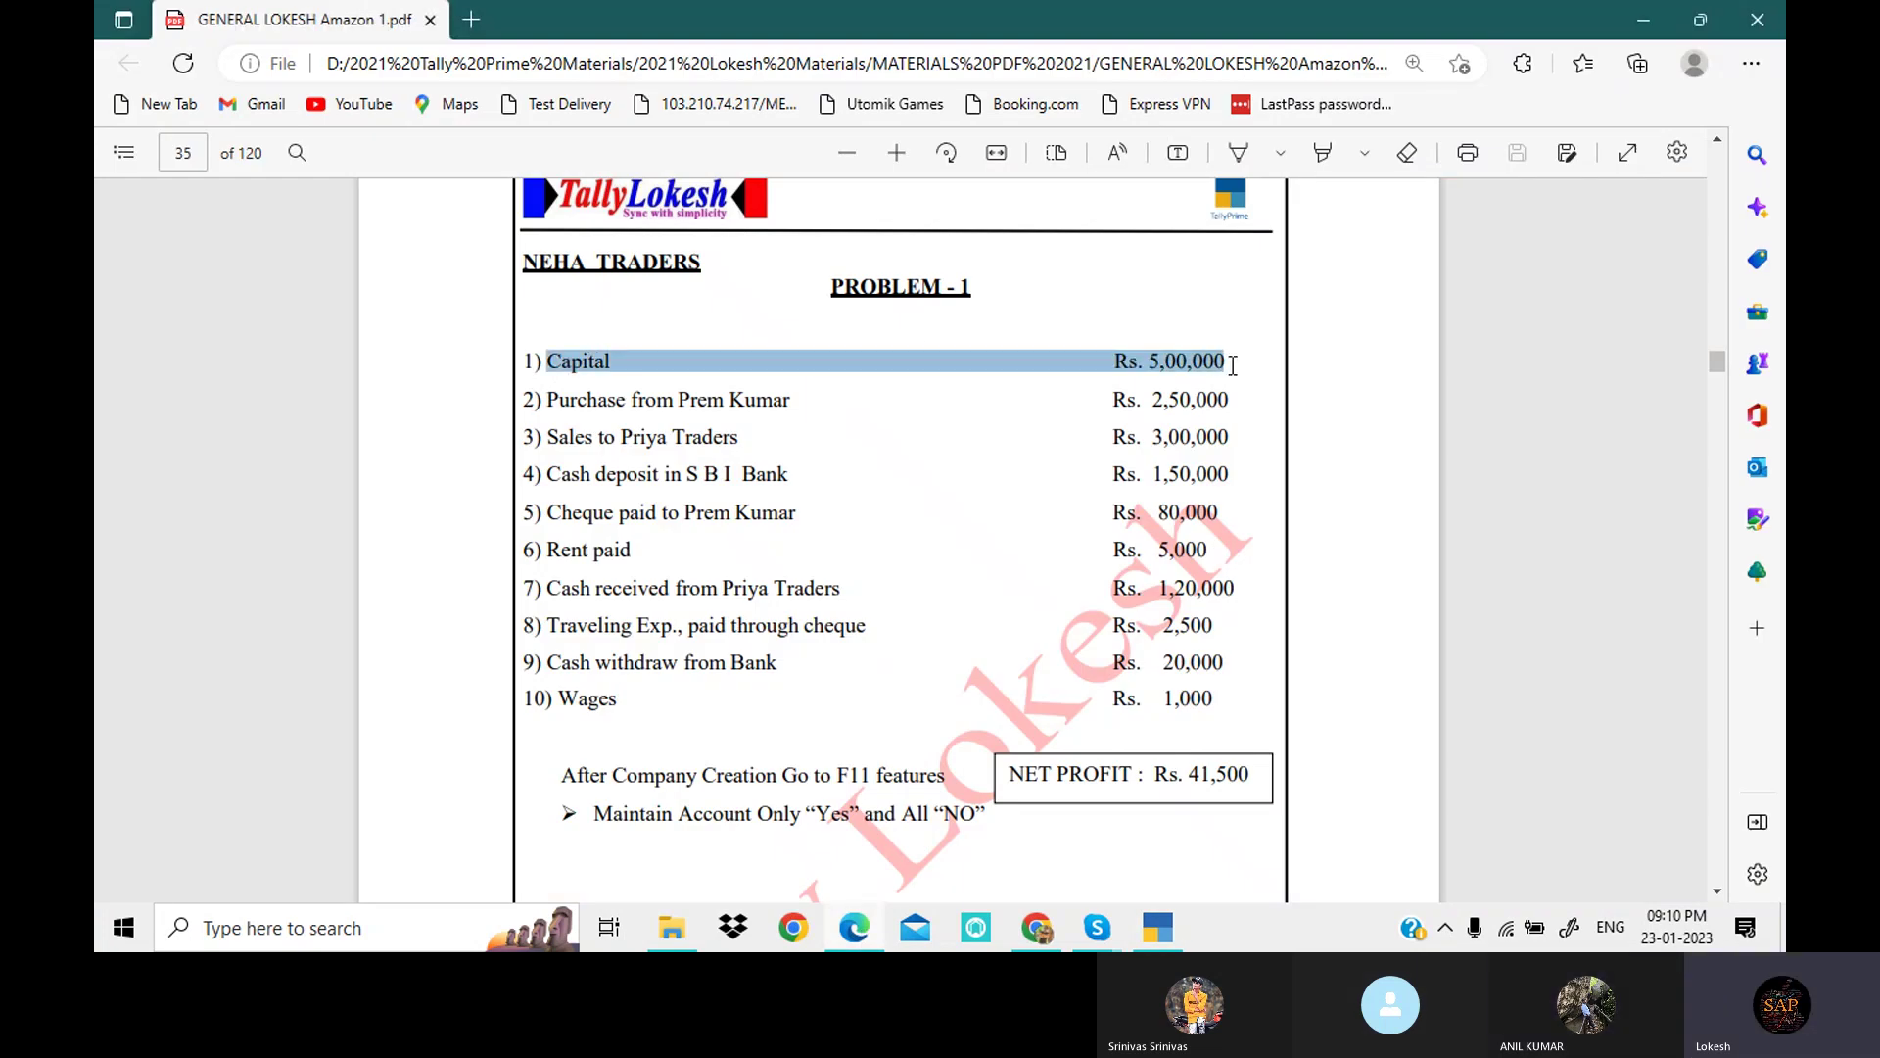
key("alt+Tab")
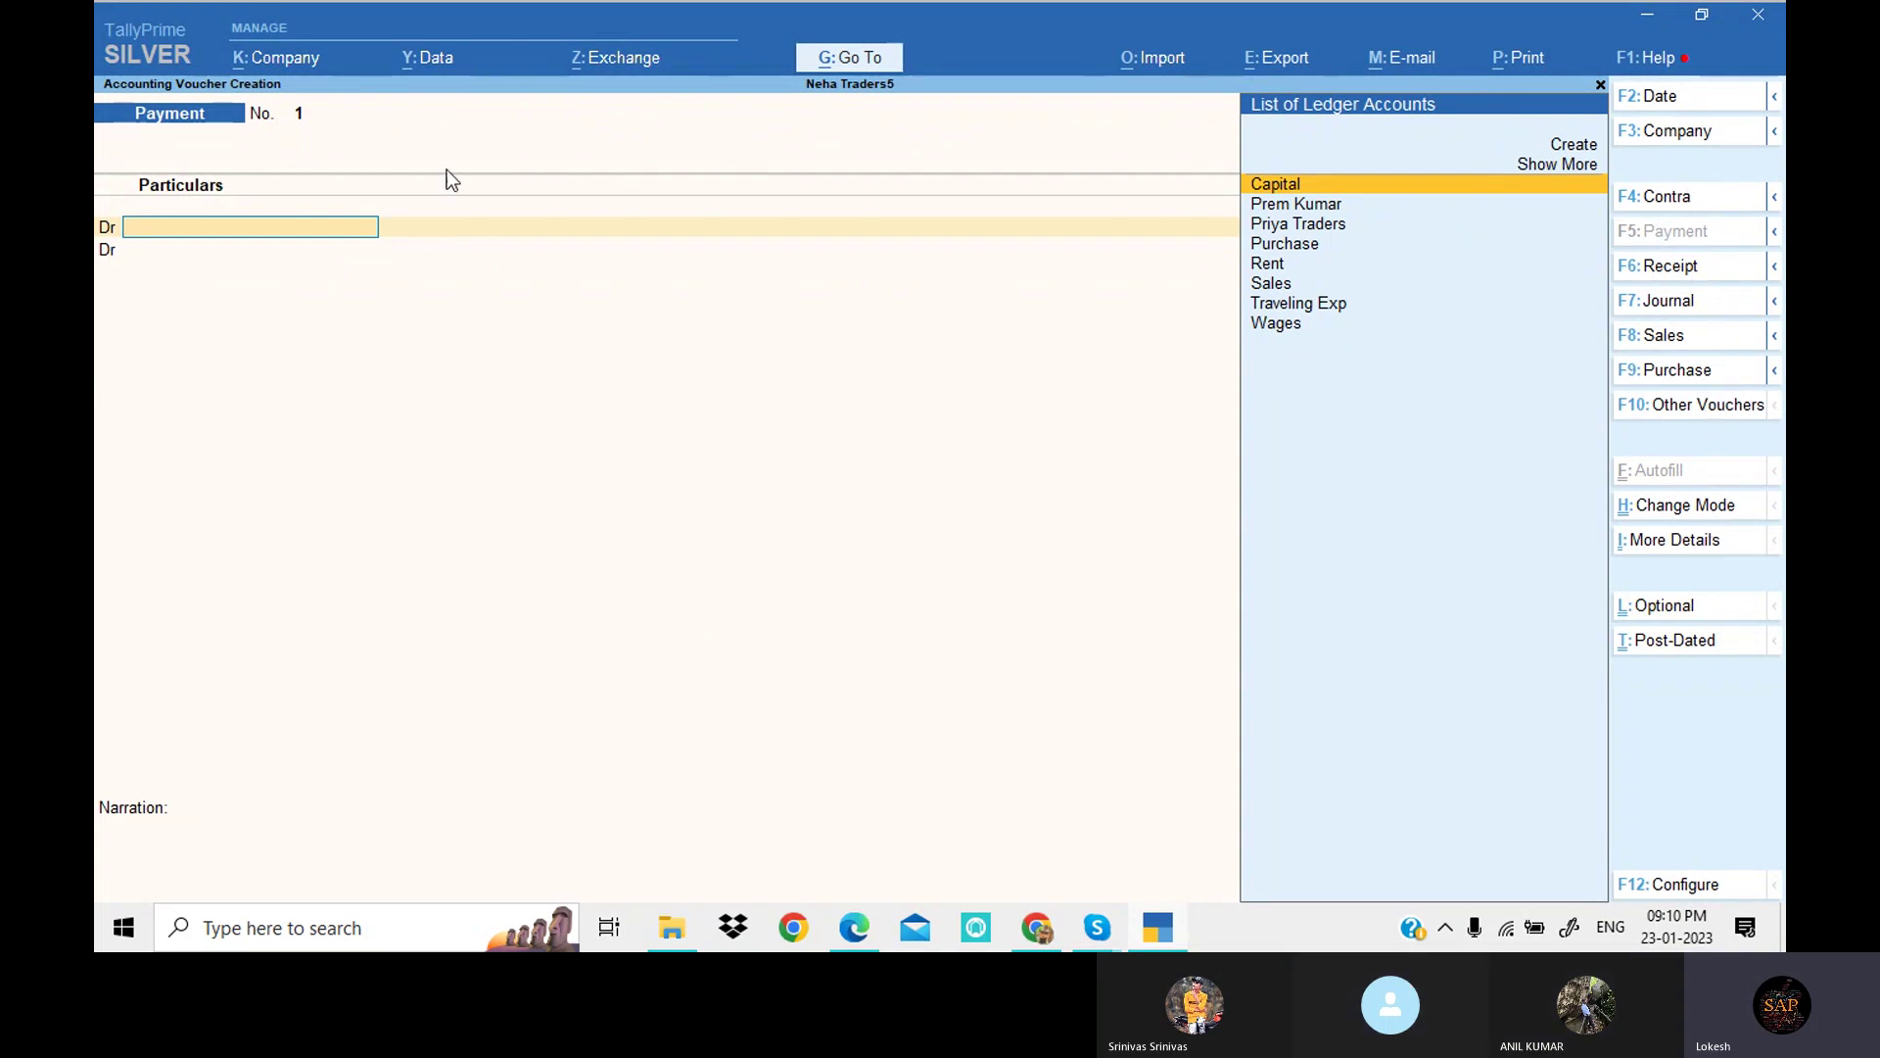
Step: Switch the voucher to Receipt and review the Problem 1 sheet before returning to TallyPrime
left_click(1681, 274)
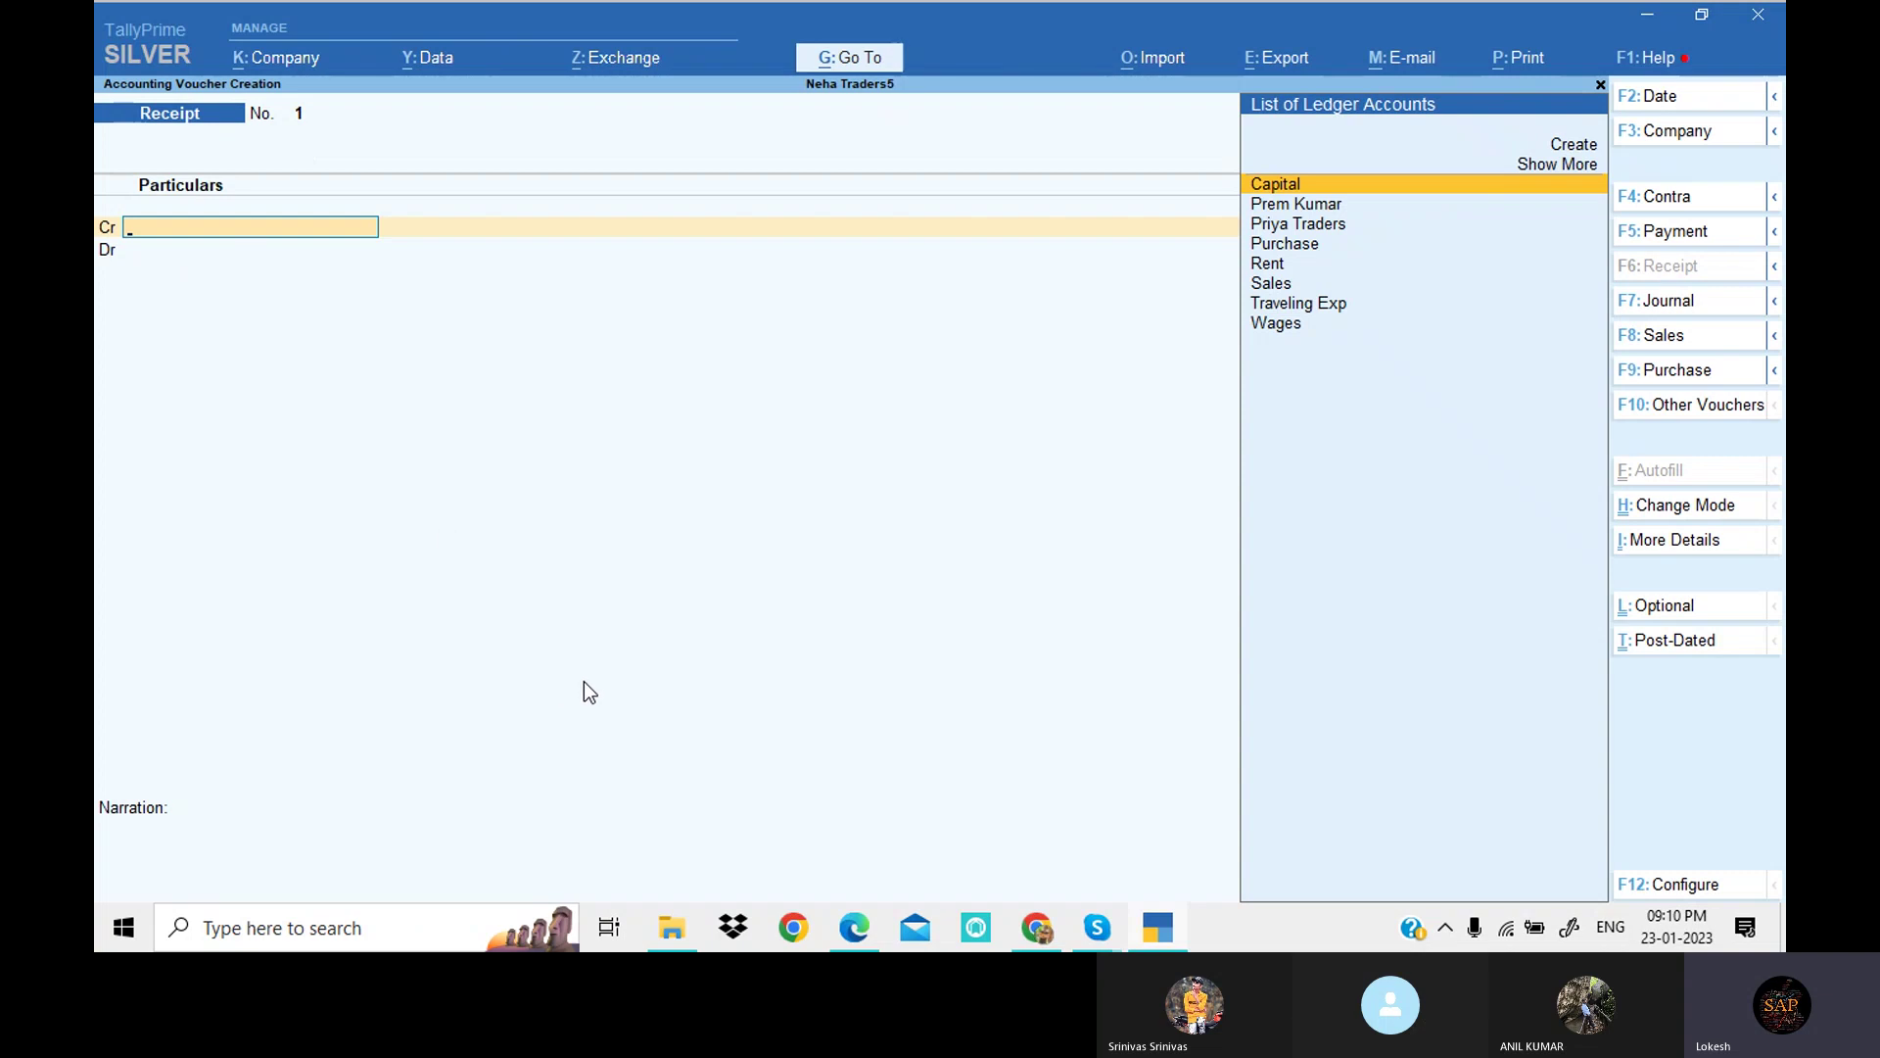
left_click(854, 935)
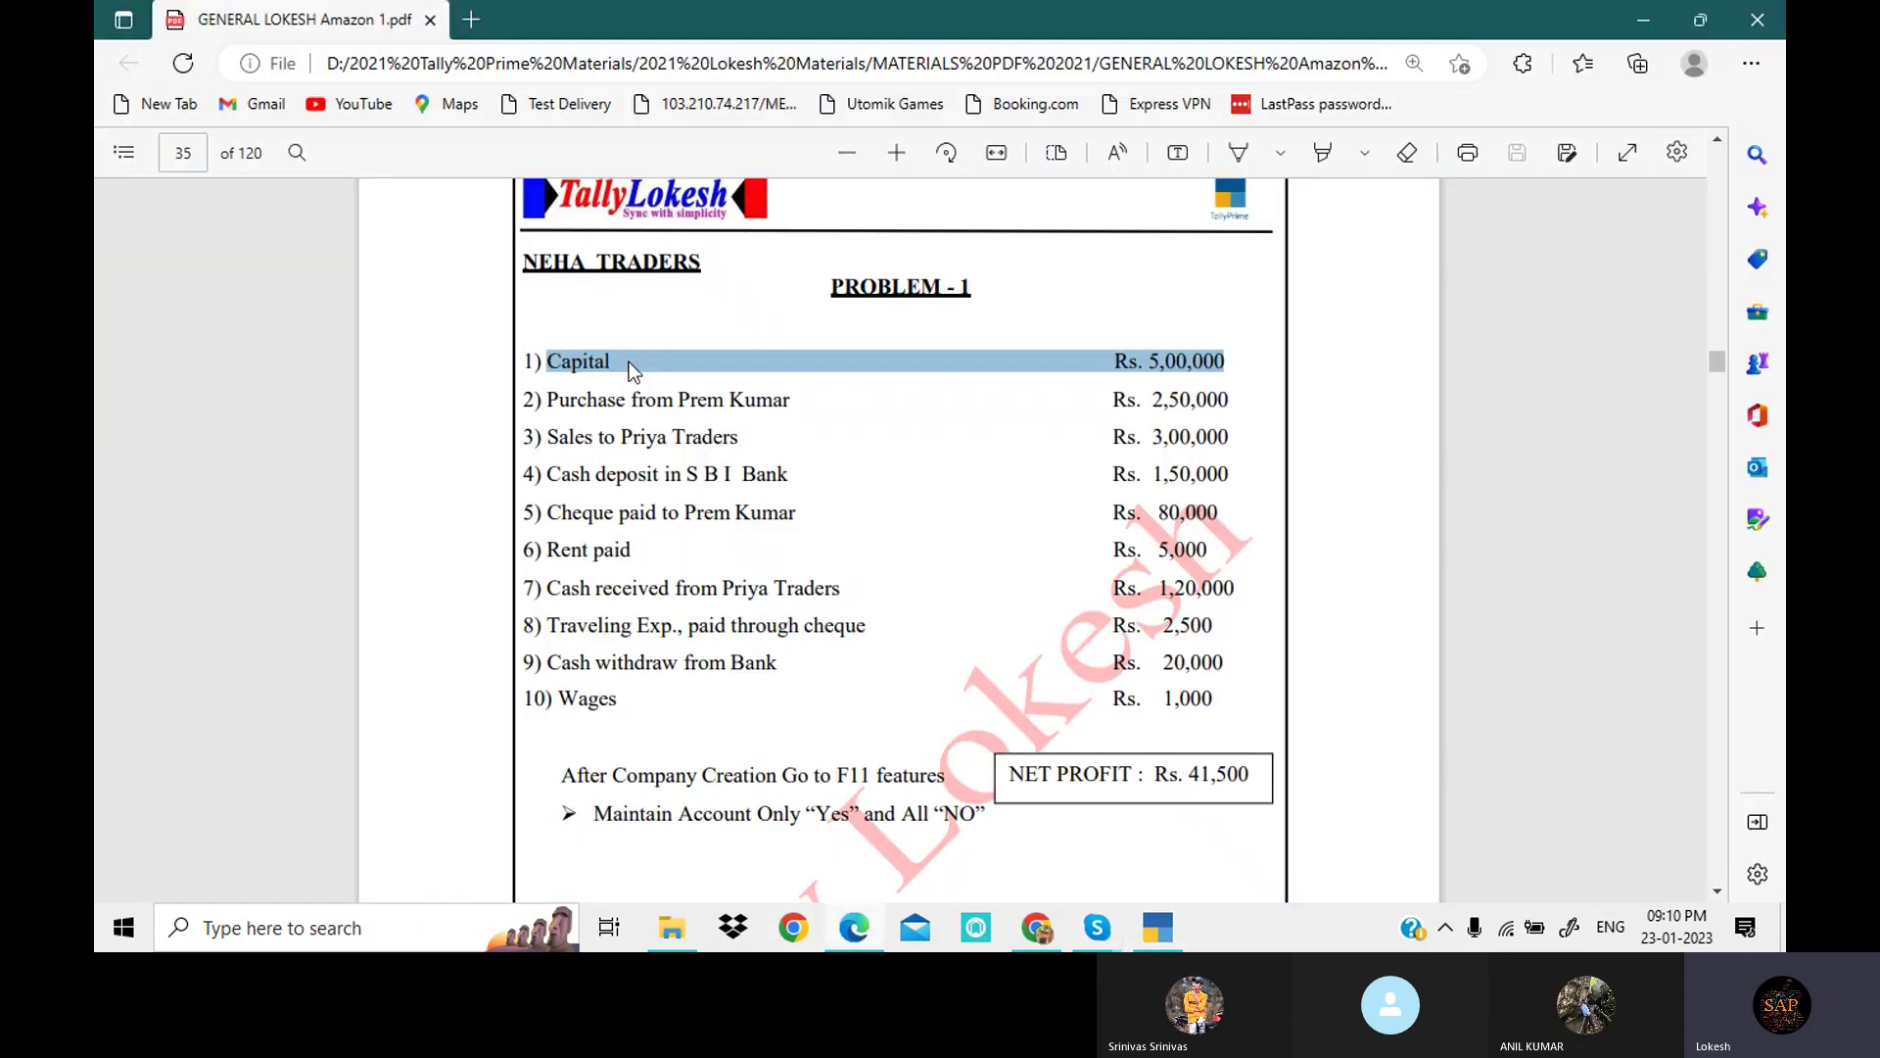
left_click(750, 368)
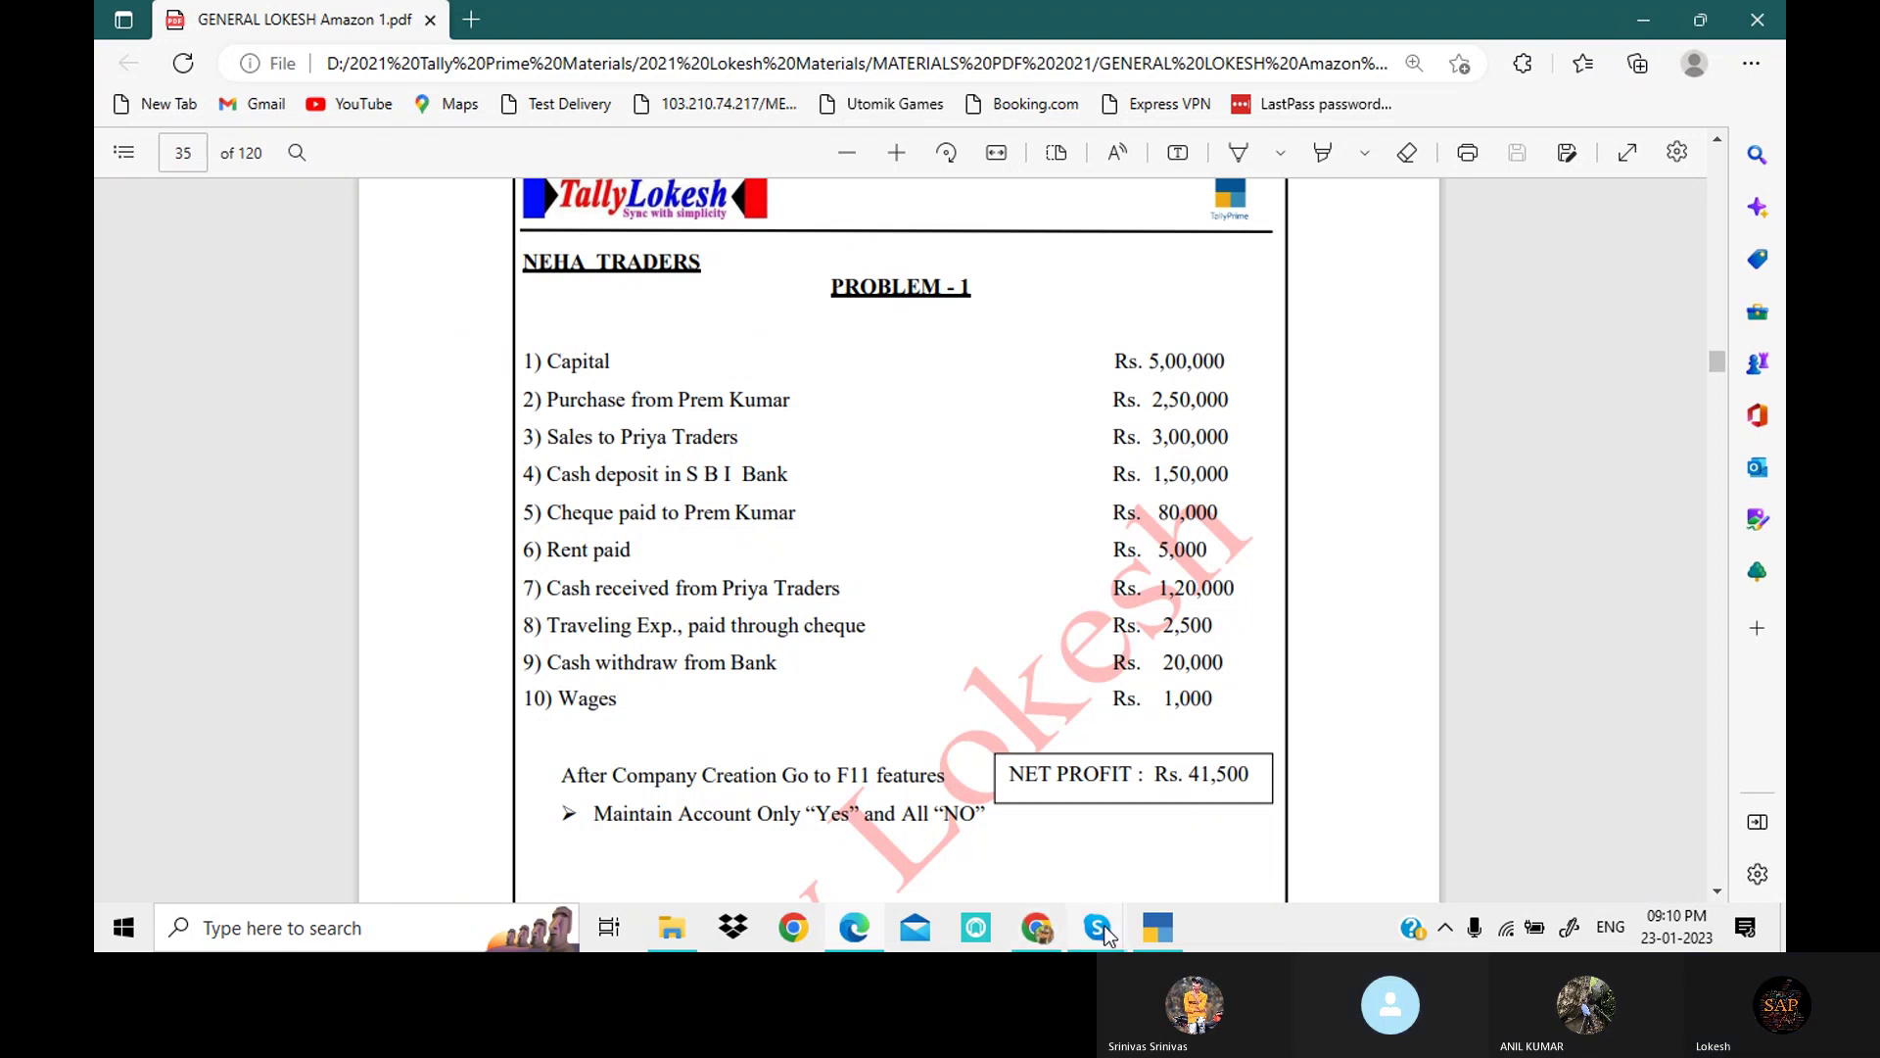
mouse_move(1096, 928)
left_click(1075, 855)
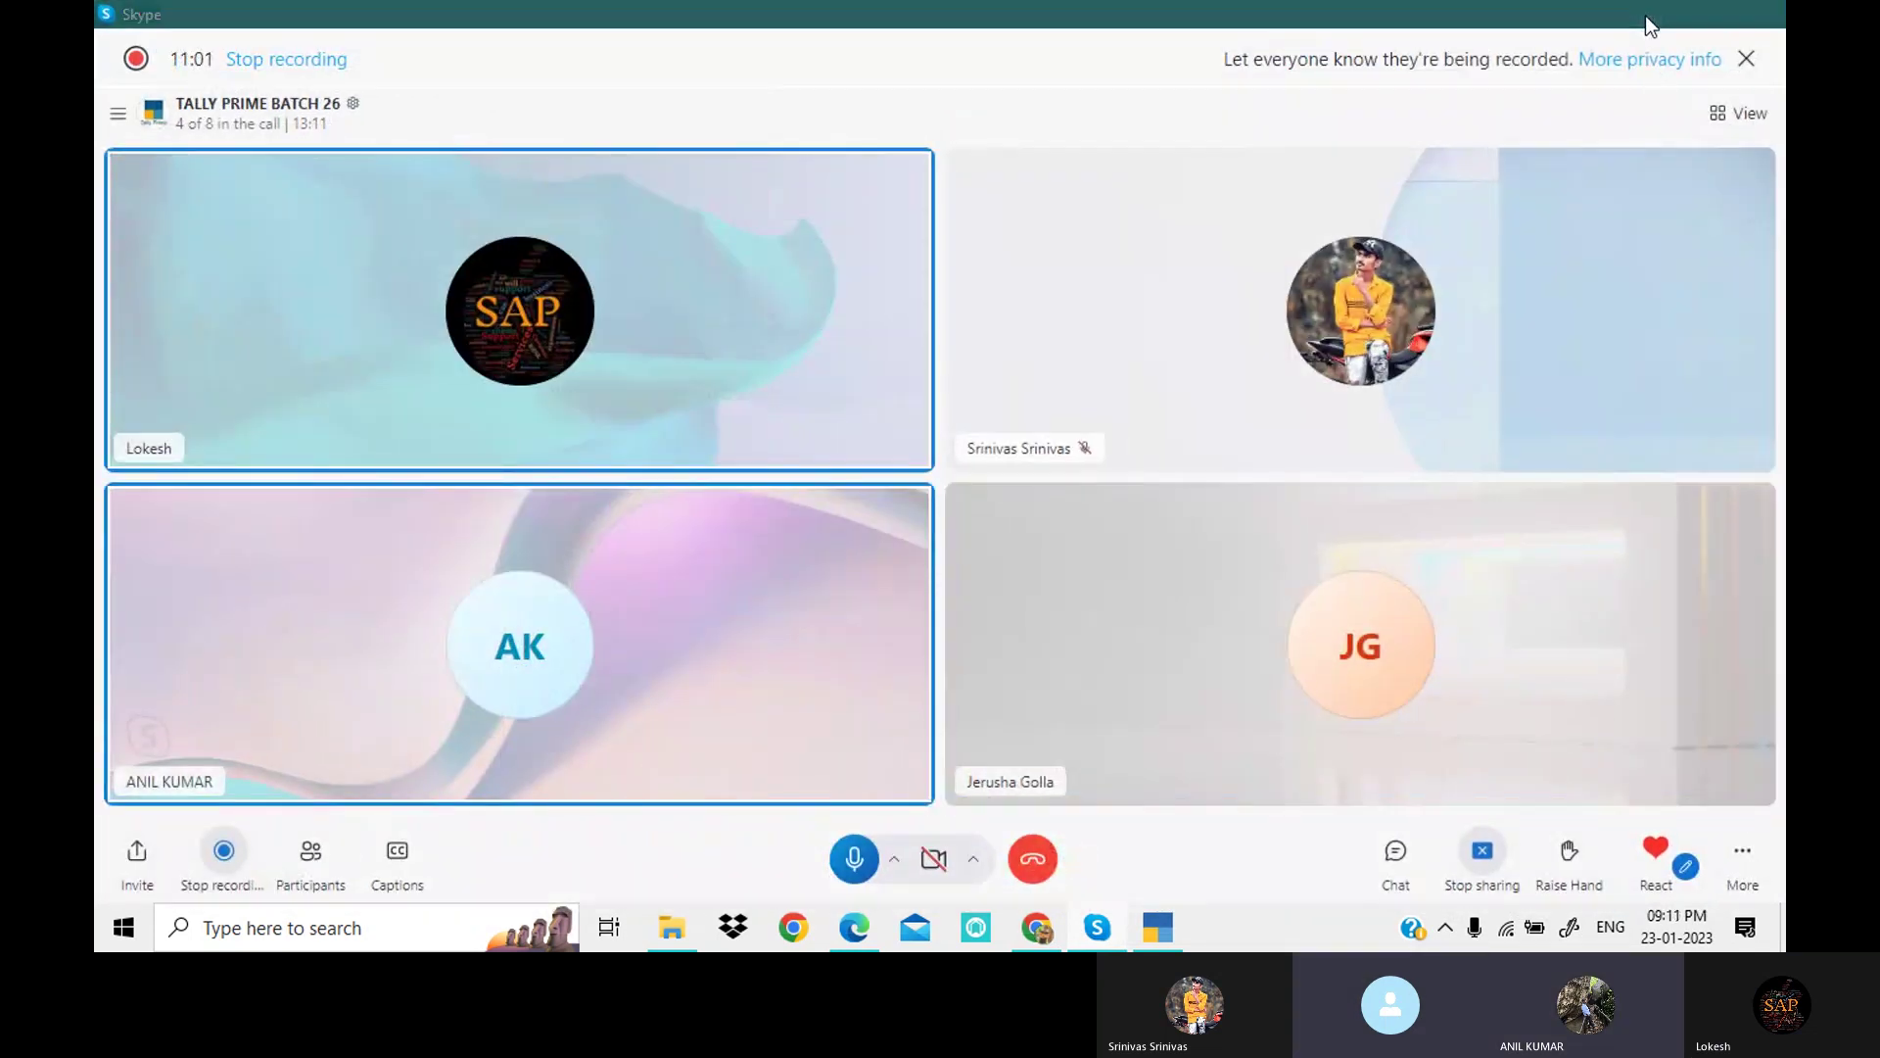
left_click(1645, 15)
left_click(1158, 928)
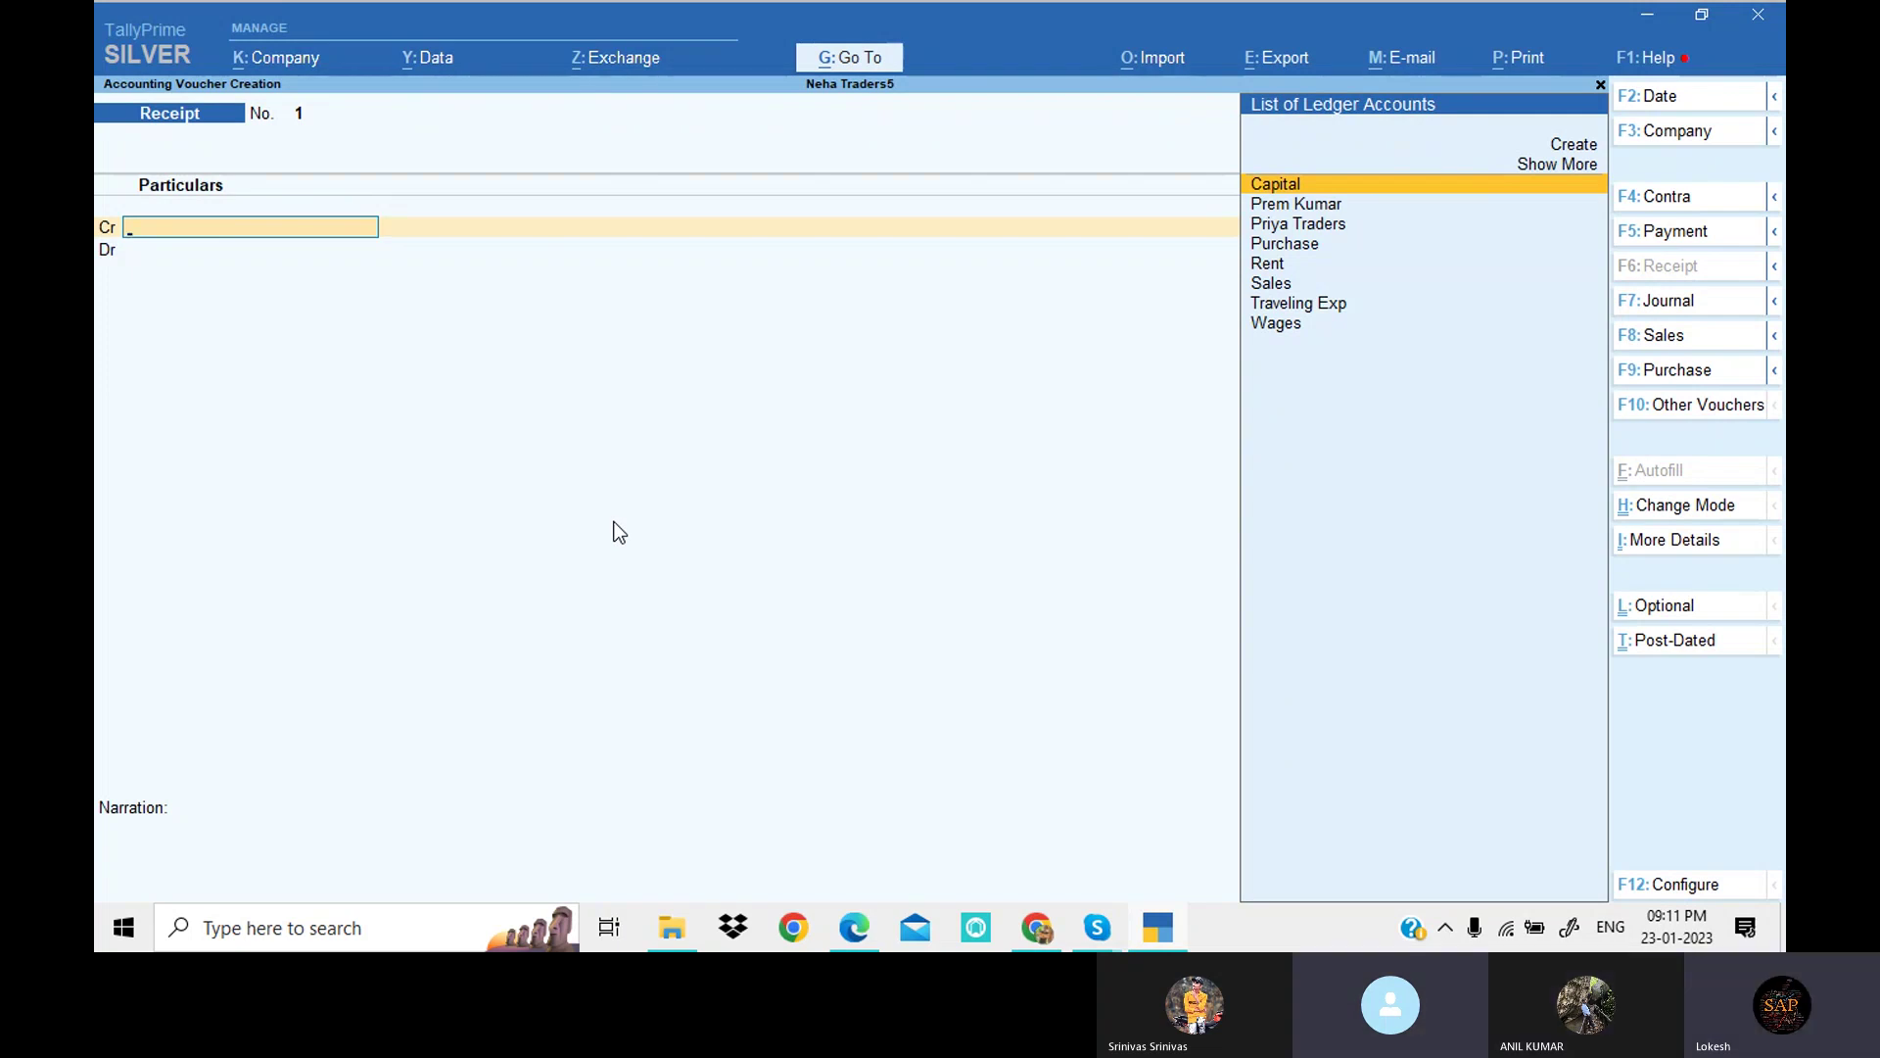
Step: Credit the Capital ledger with 5,00,000 on Receipt No. 1
key("Return")
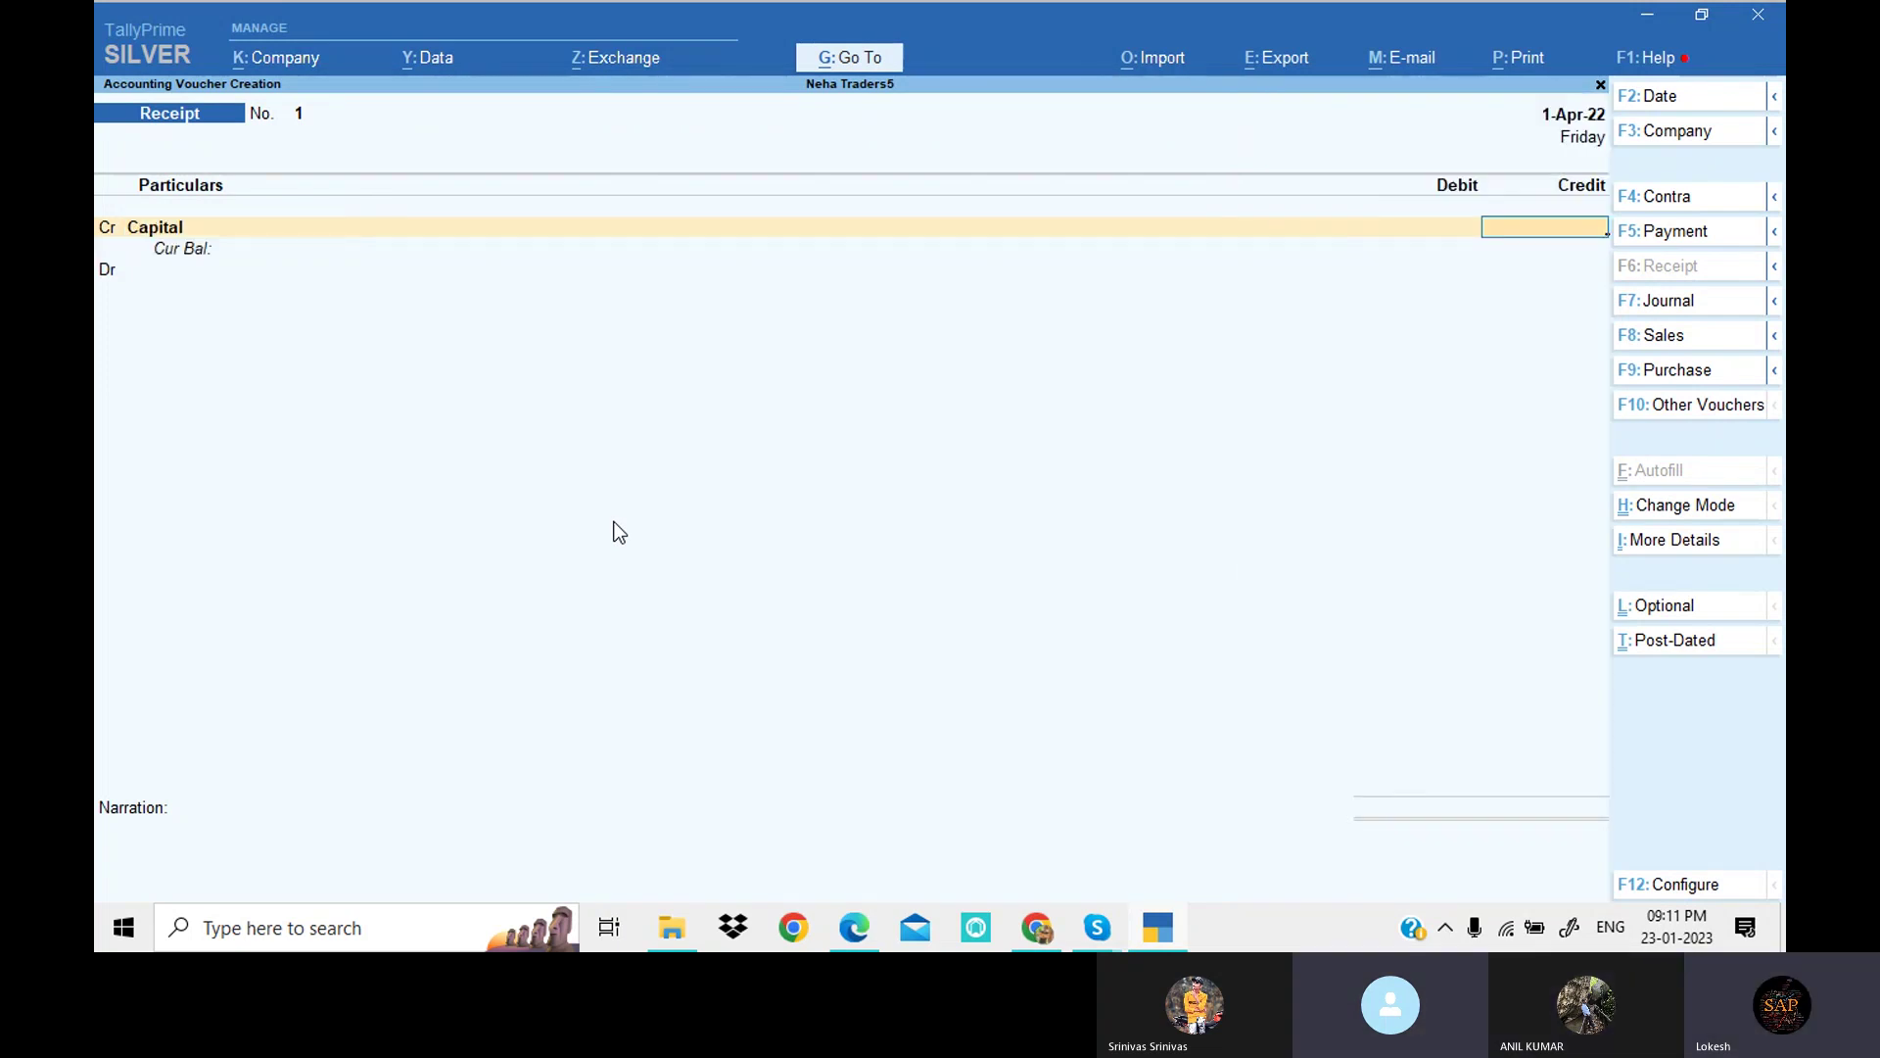
left_click(860, 926)
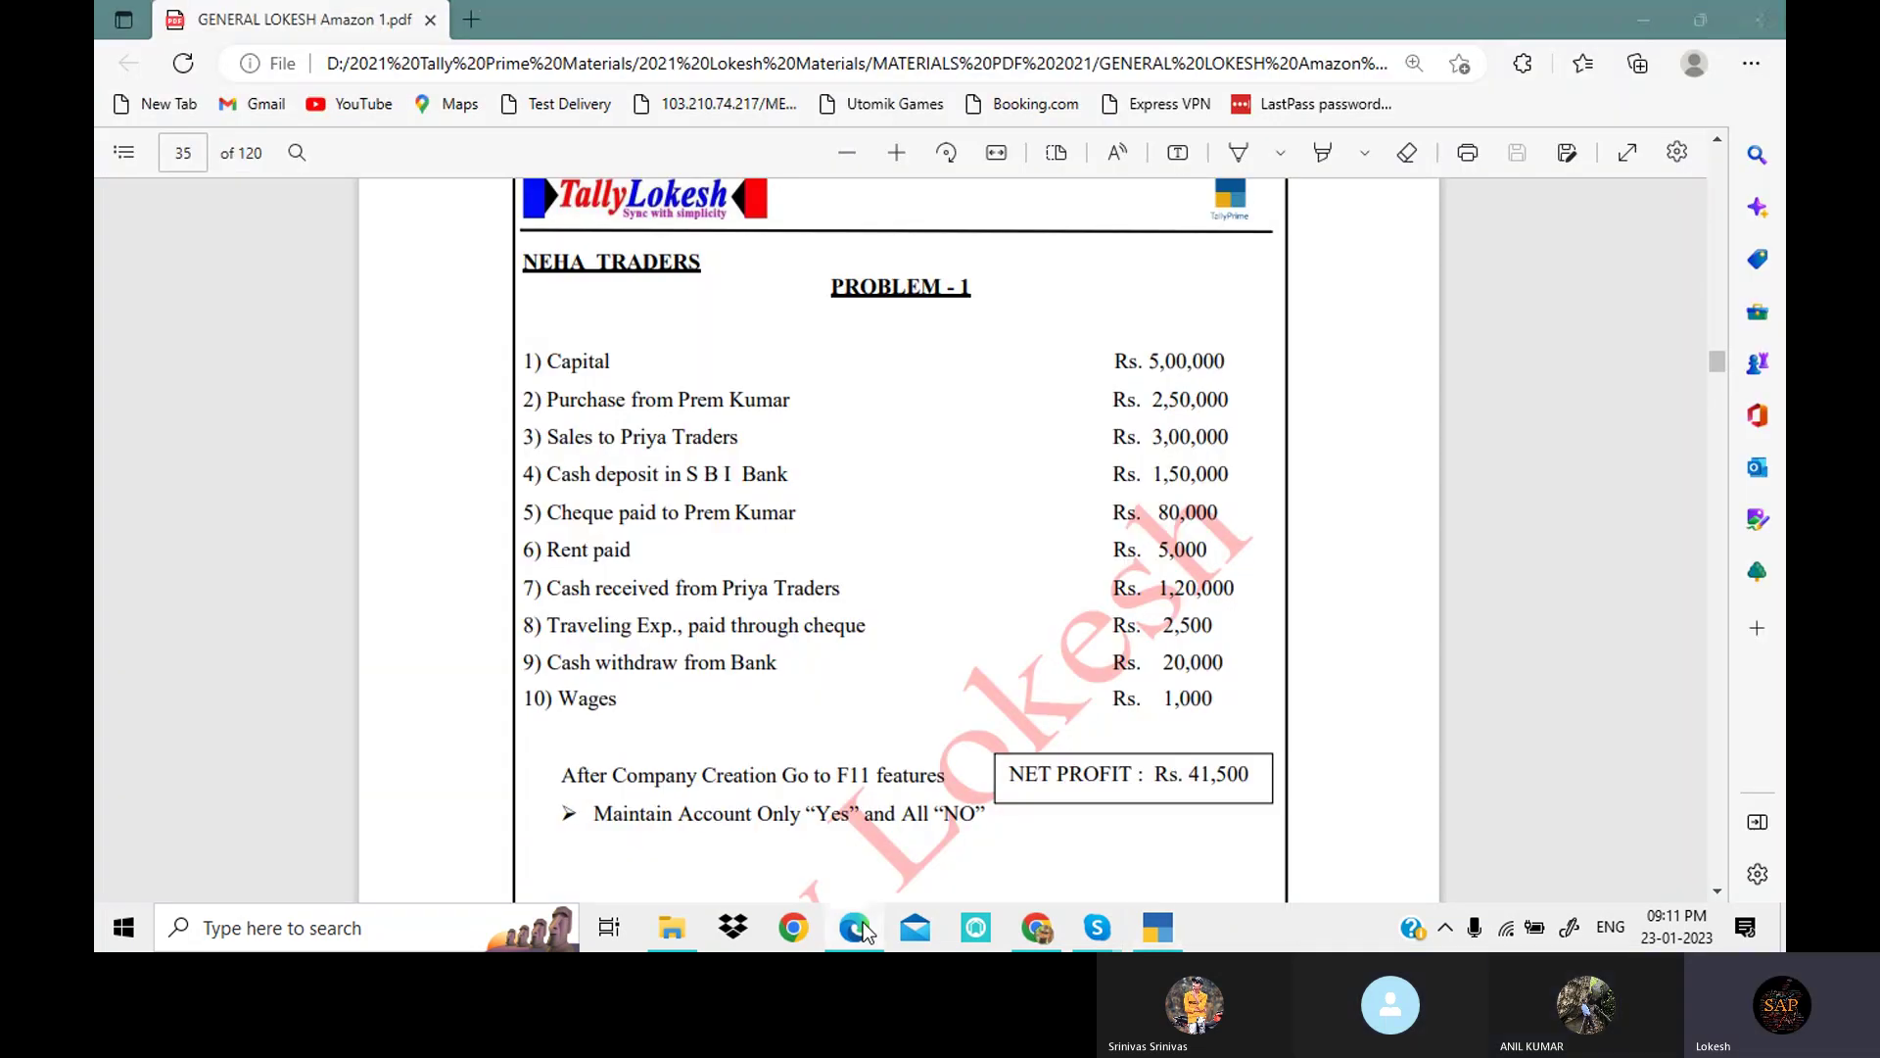
left_click(854, 926)
type("500000")
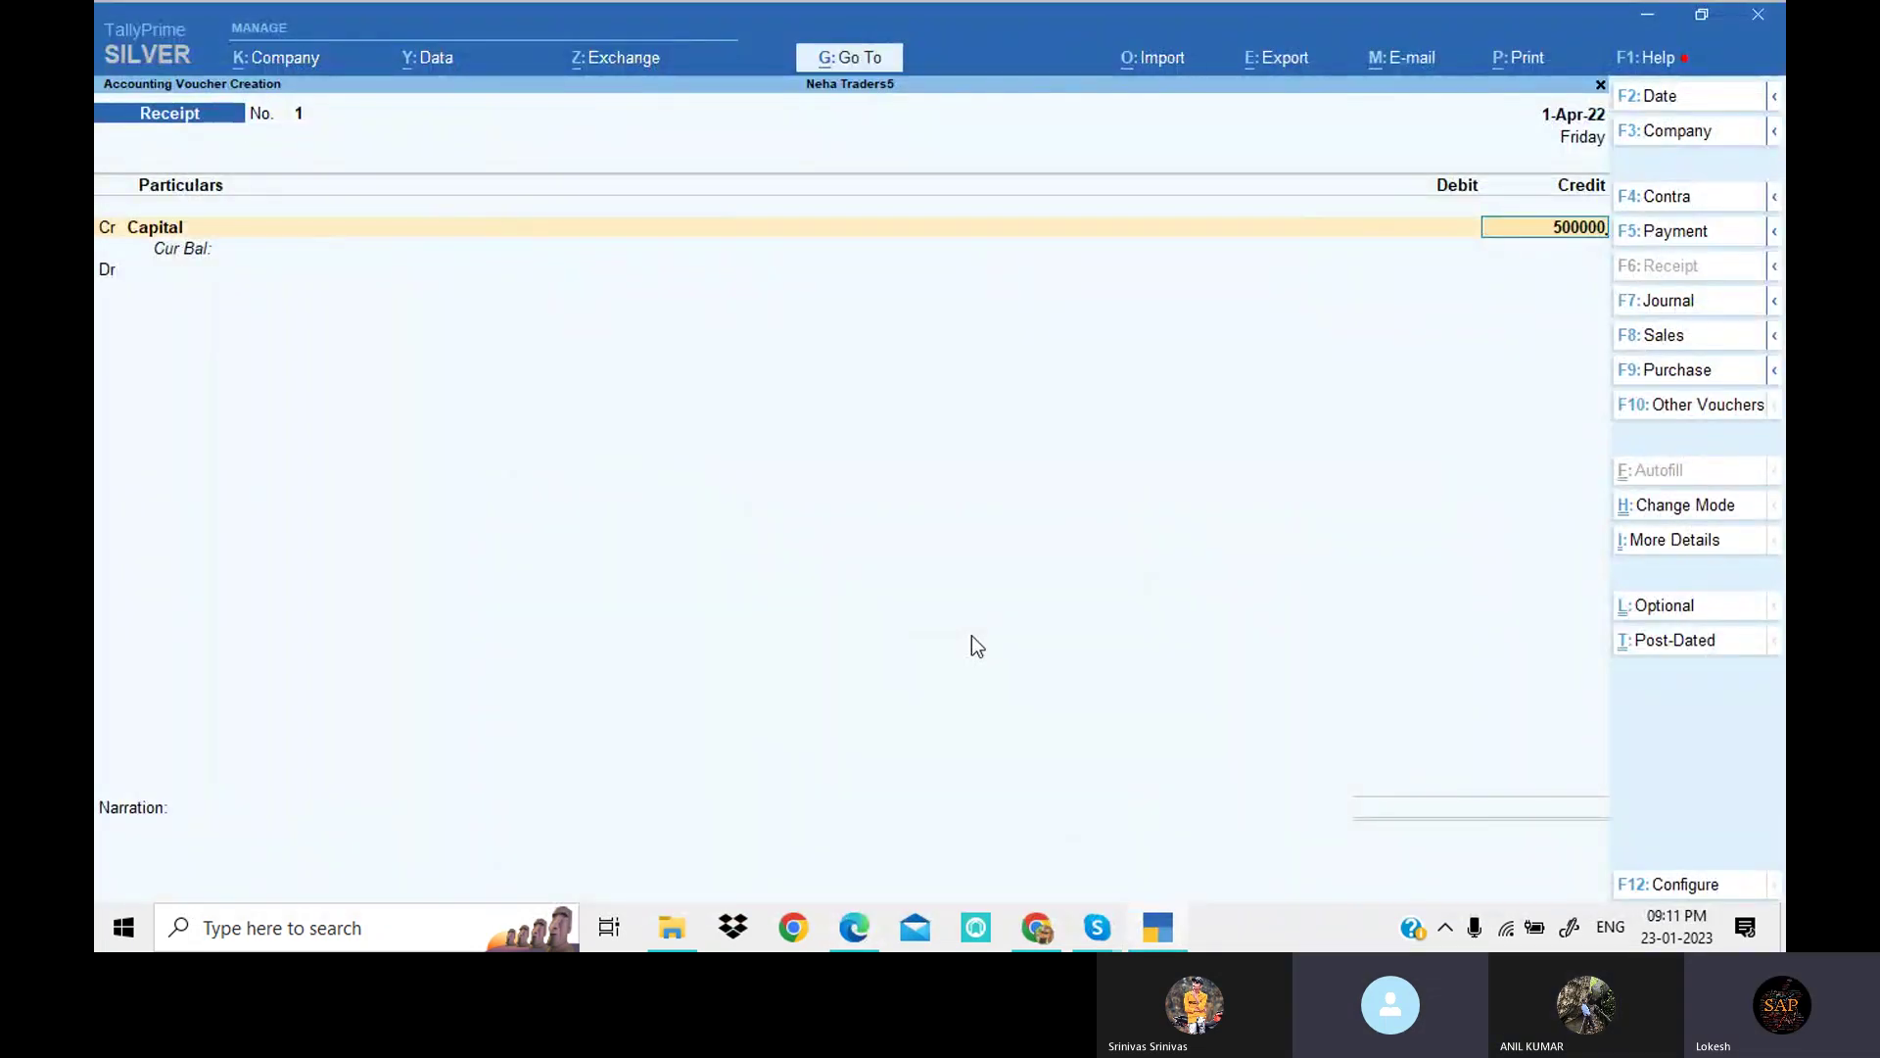
key("Return")
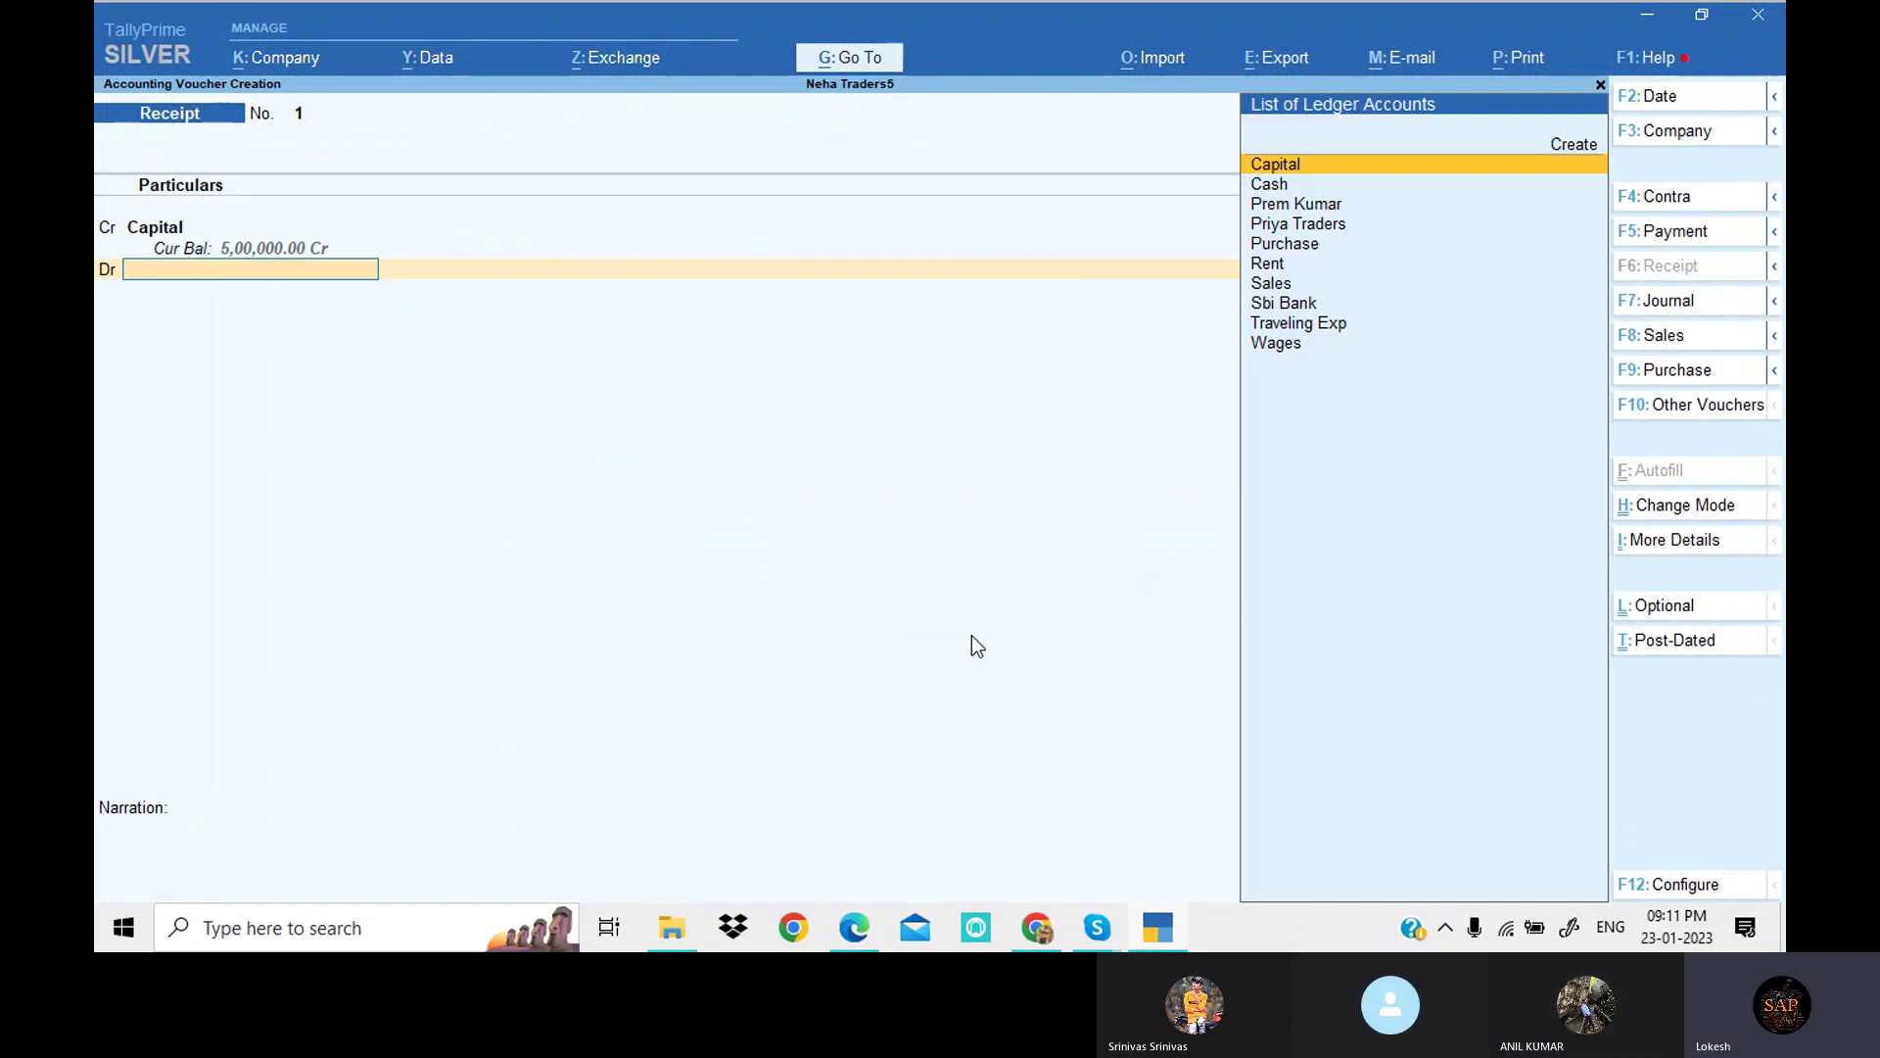
Step: Debit Cash for 5,00,000 and save Receipt No. 1
key("Down")
key("Return")
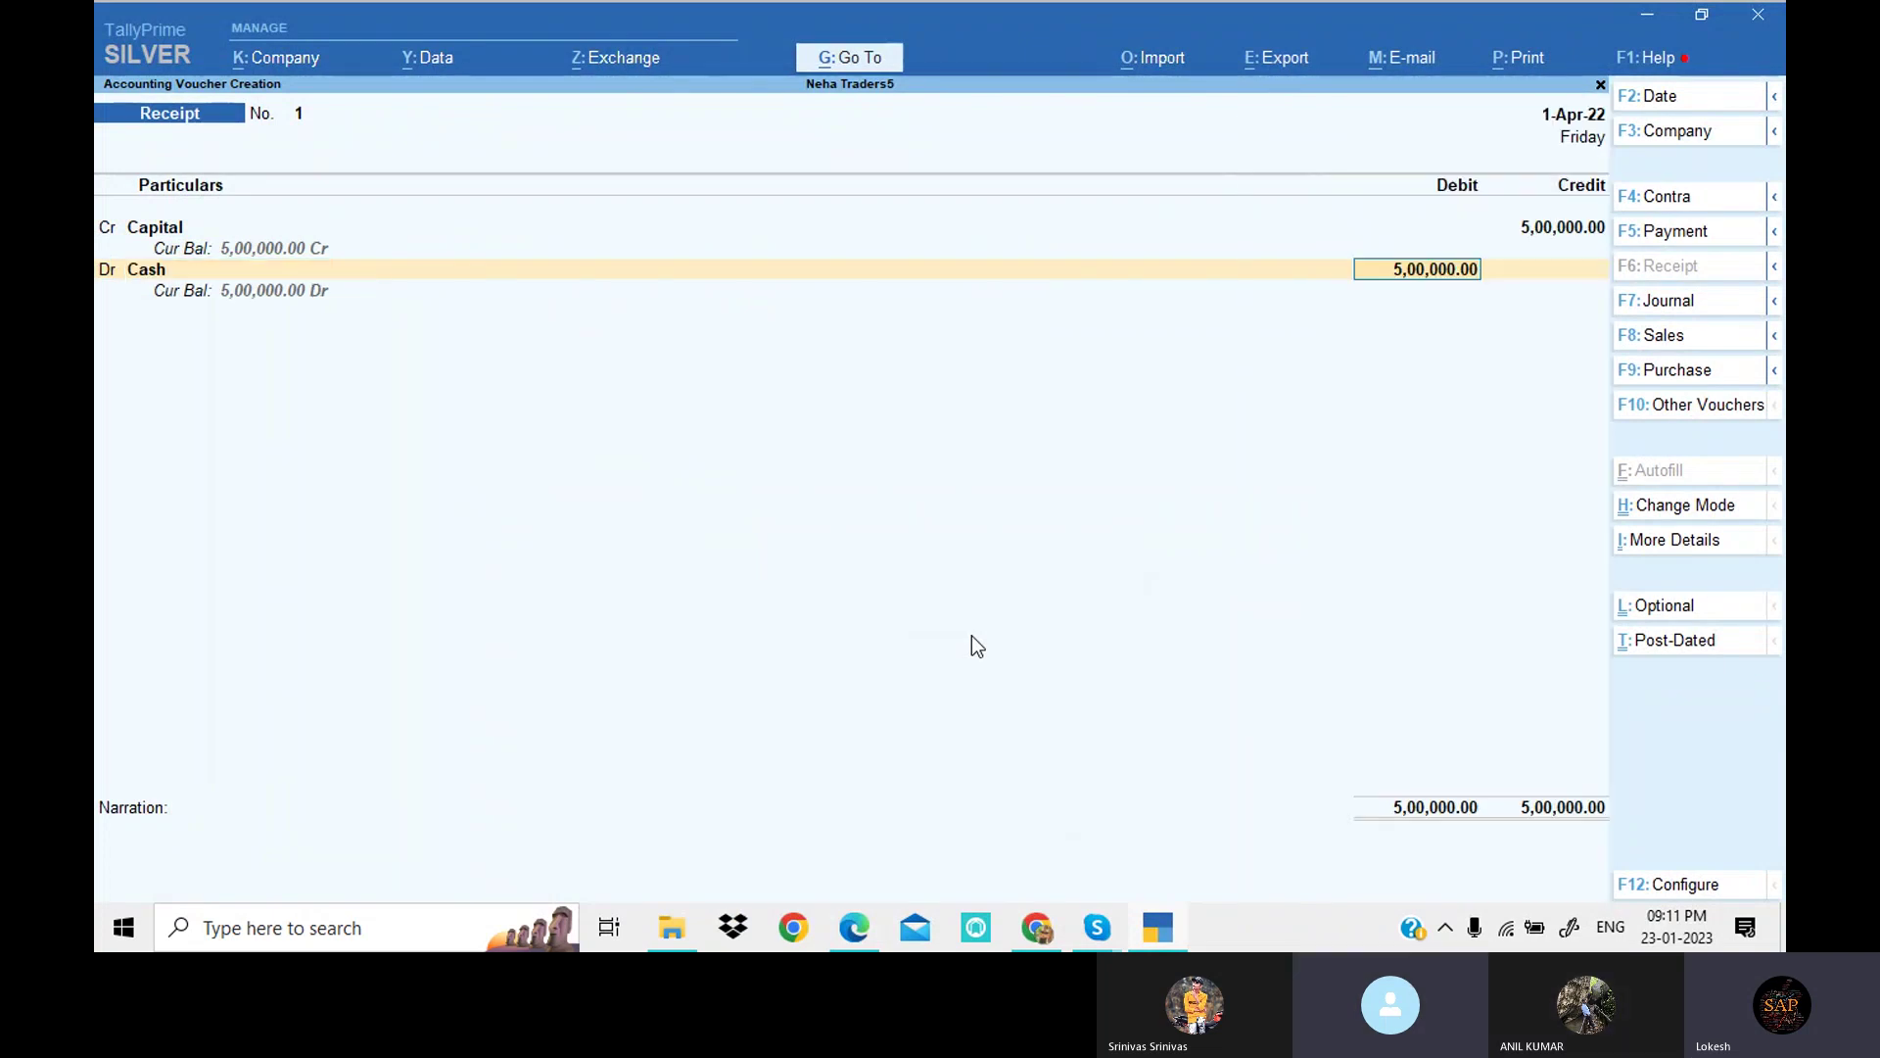
key("BackSpace")
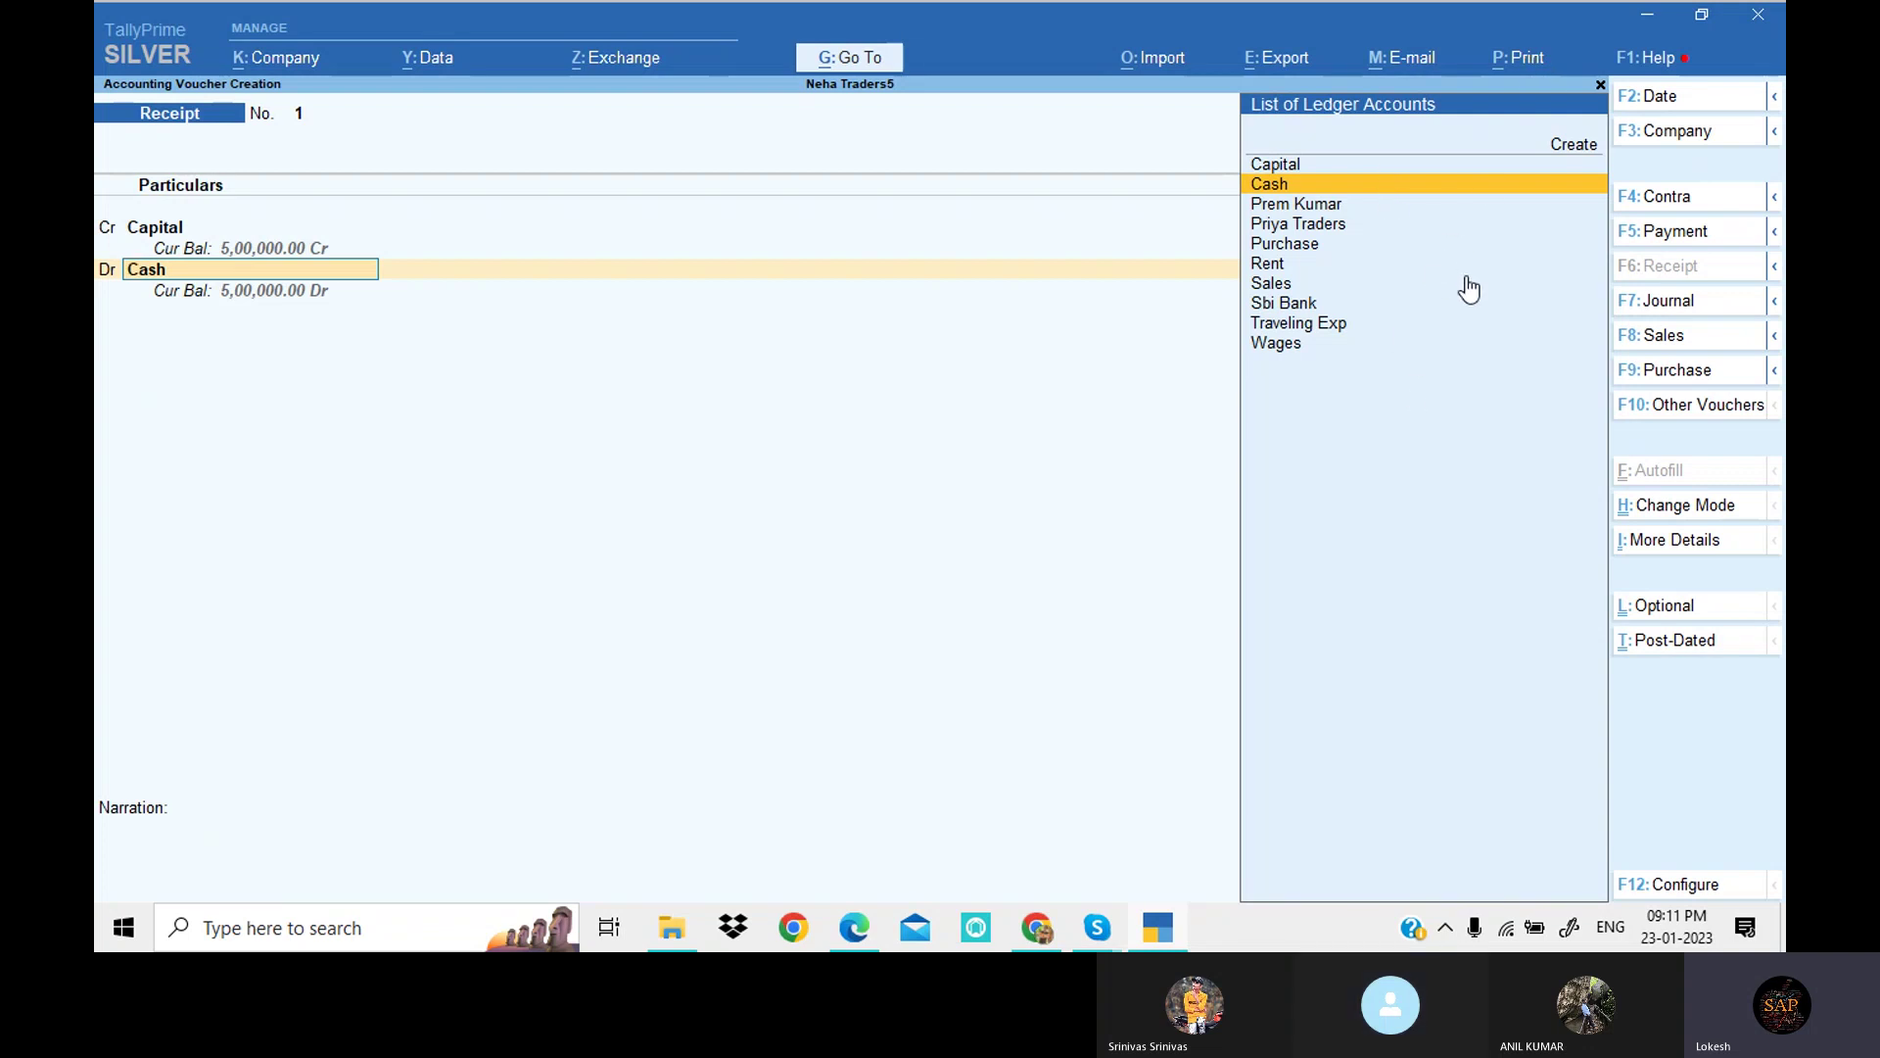
key("Return")
key("Return")
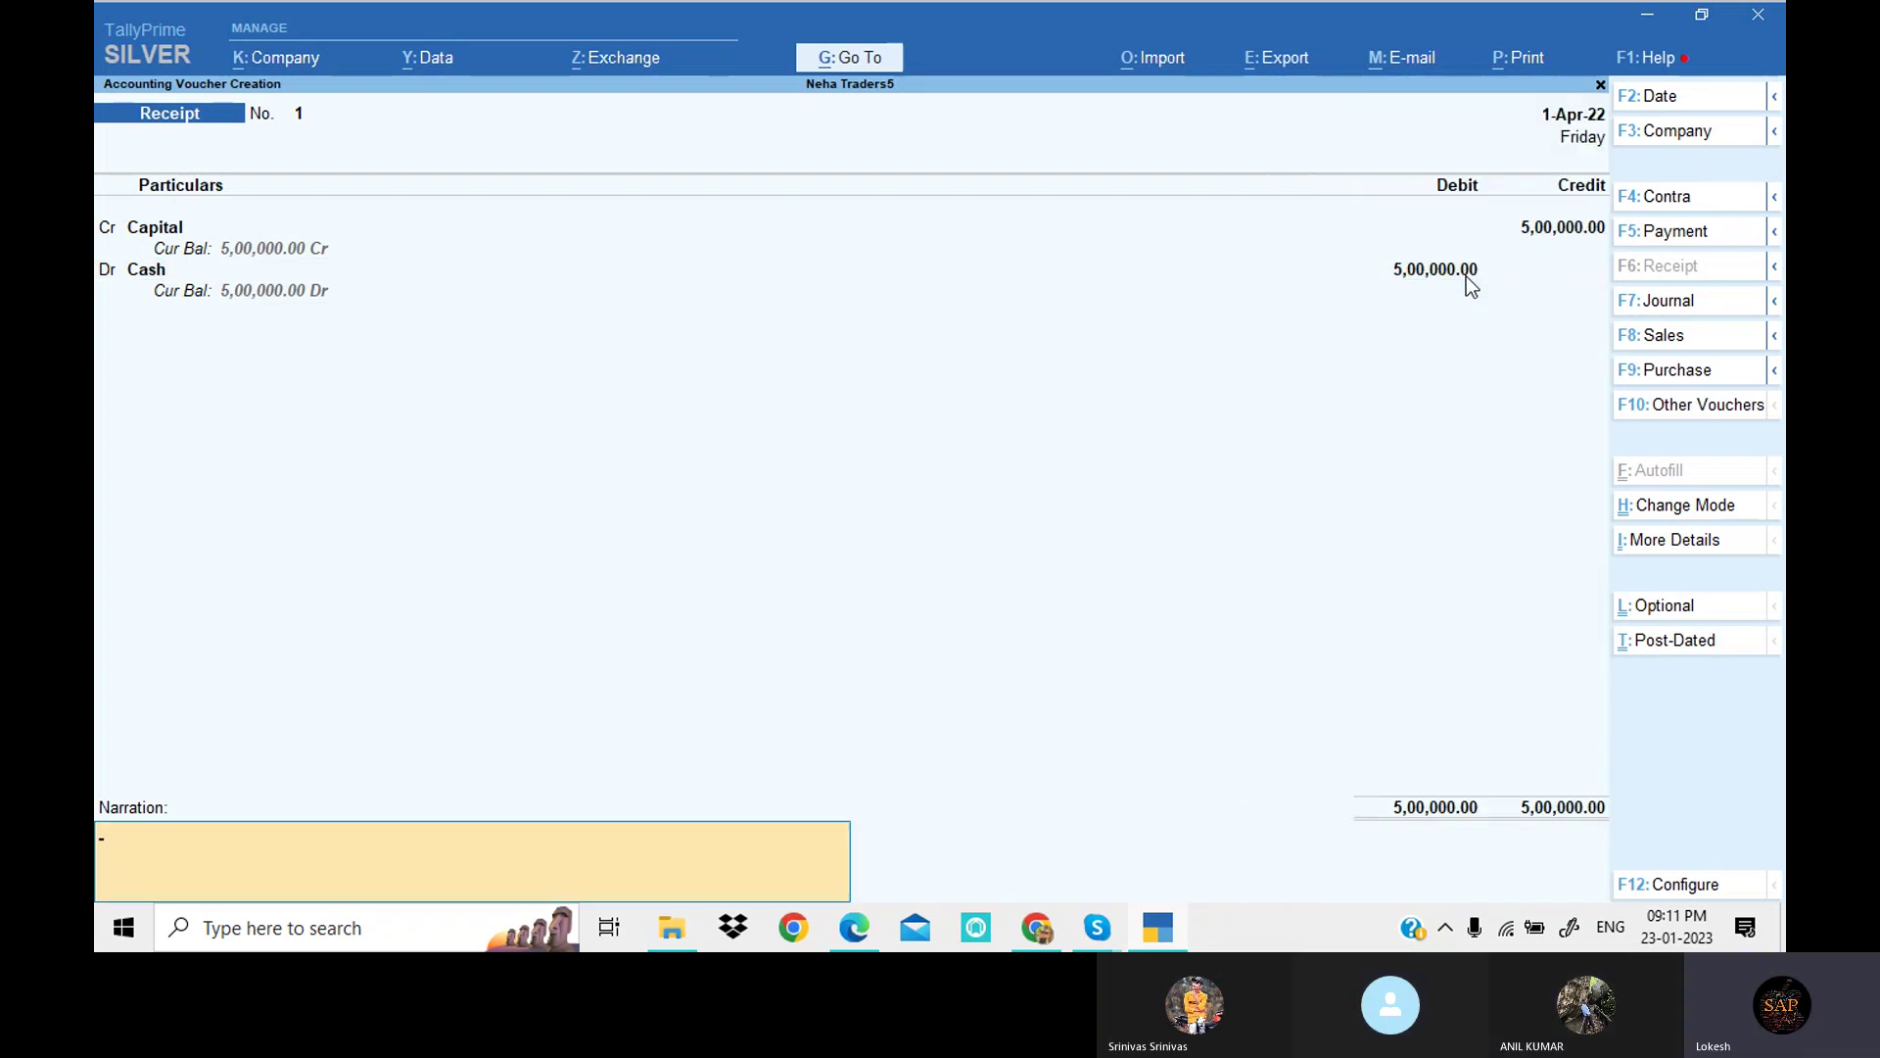
key("Return")
key("Return")
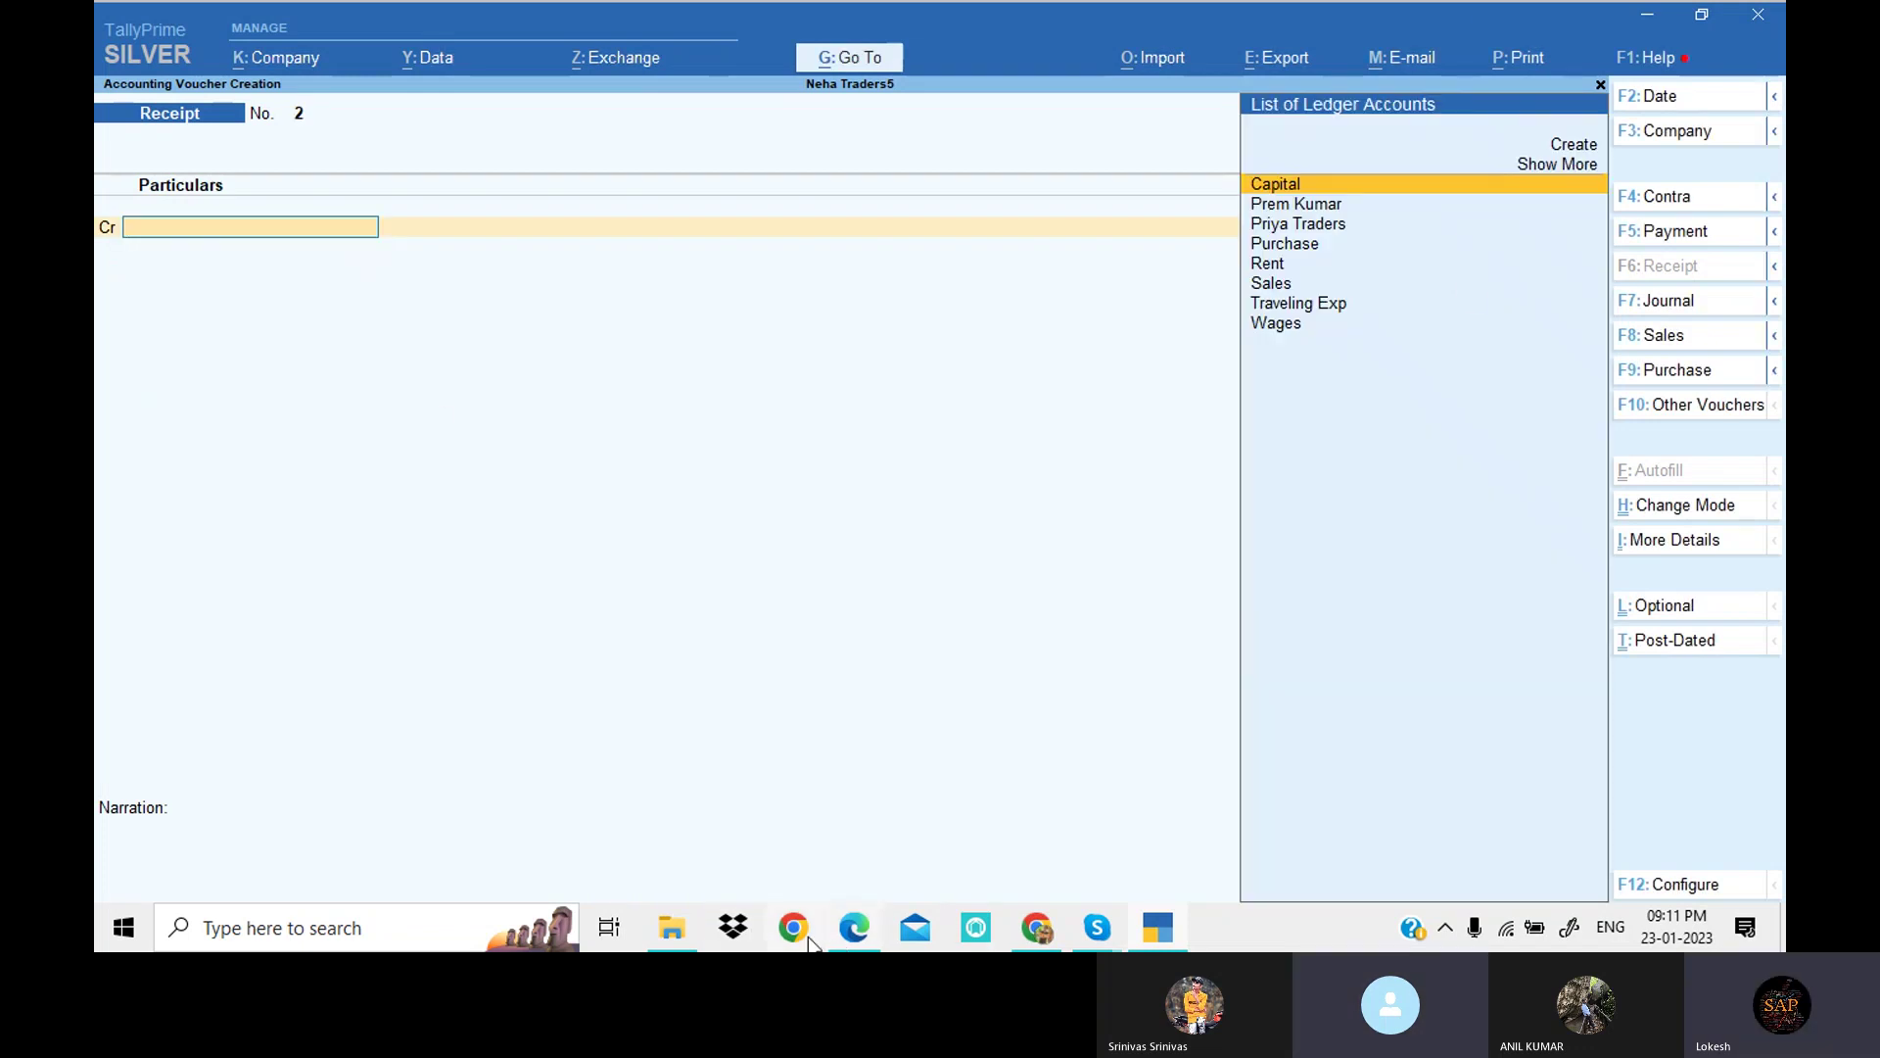
left_click(851, 930)
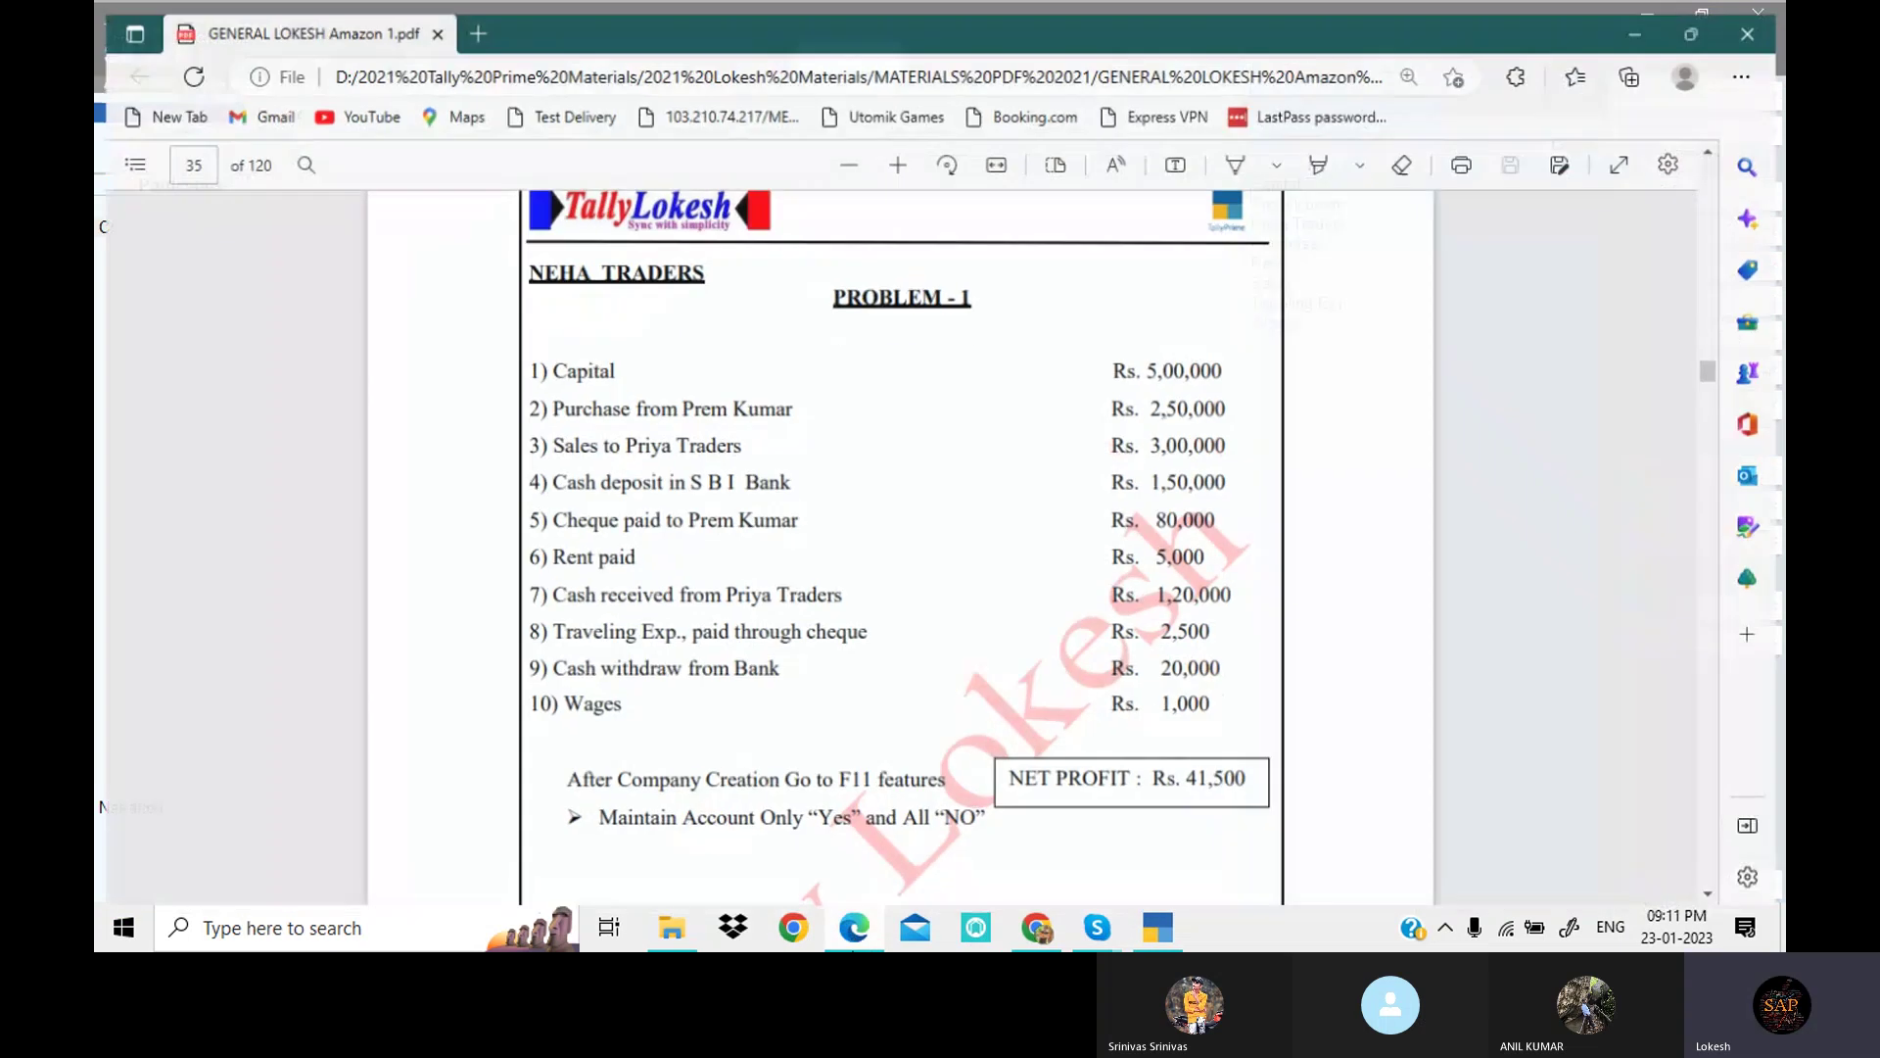
left_click(1157, 928)
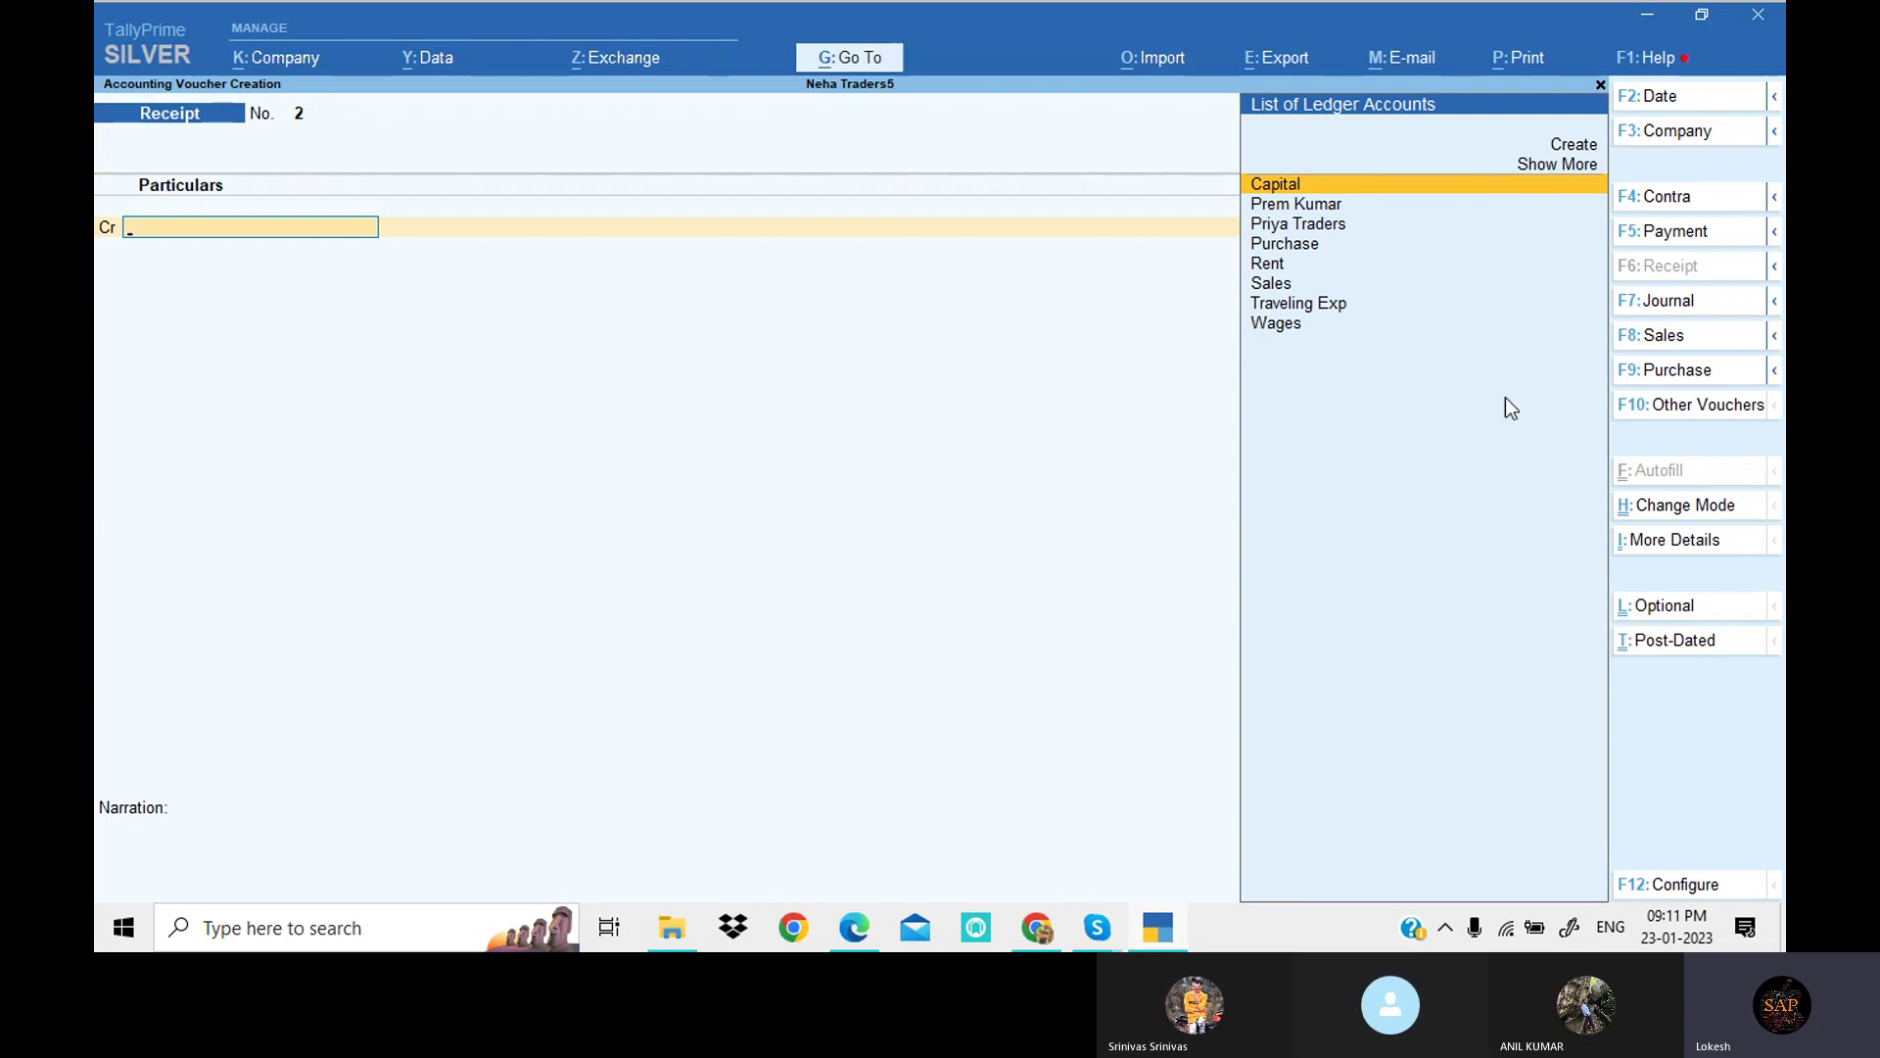
Step: Start a Purchase voucher in As Voucher mode and move to the Cr ledger field
left_click(1703, 377)
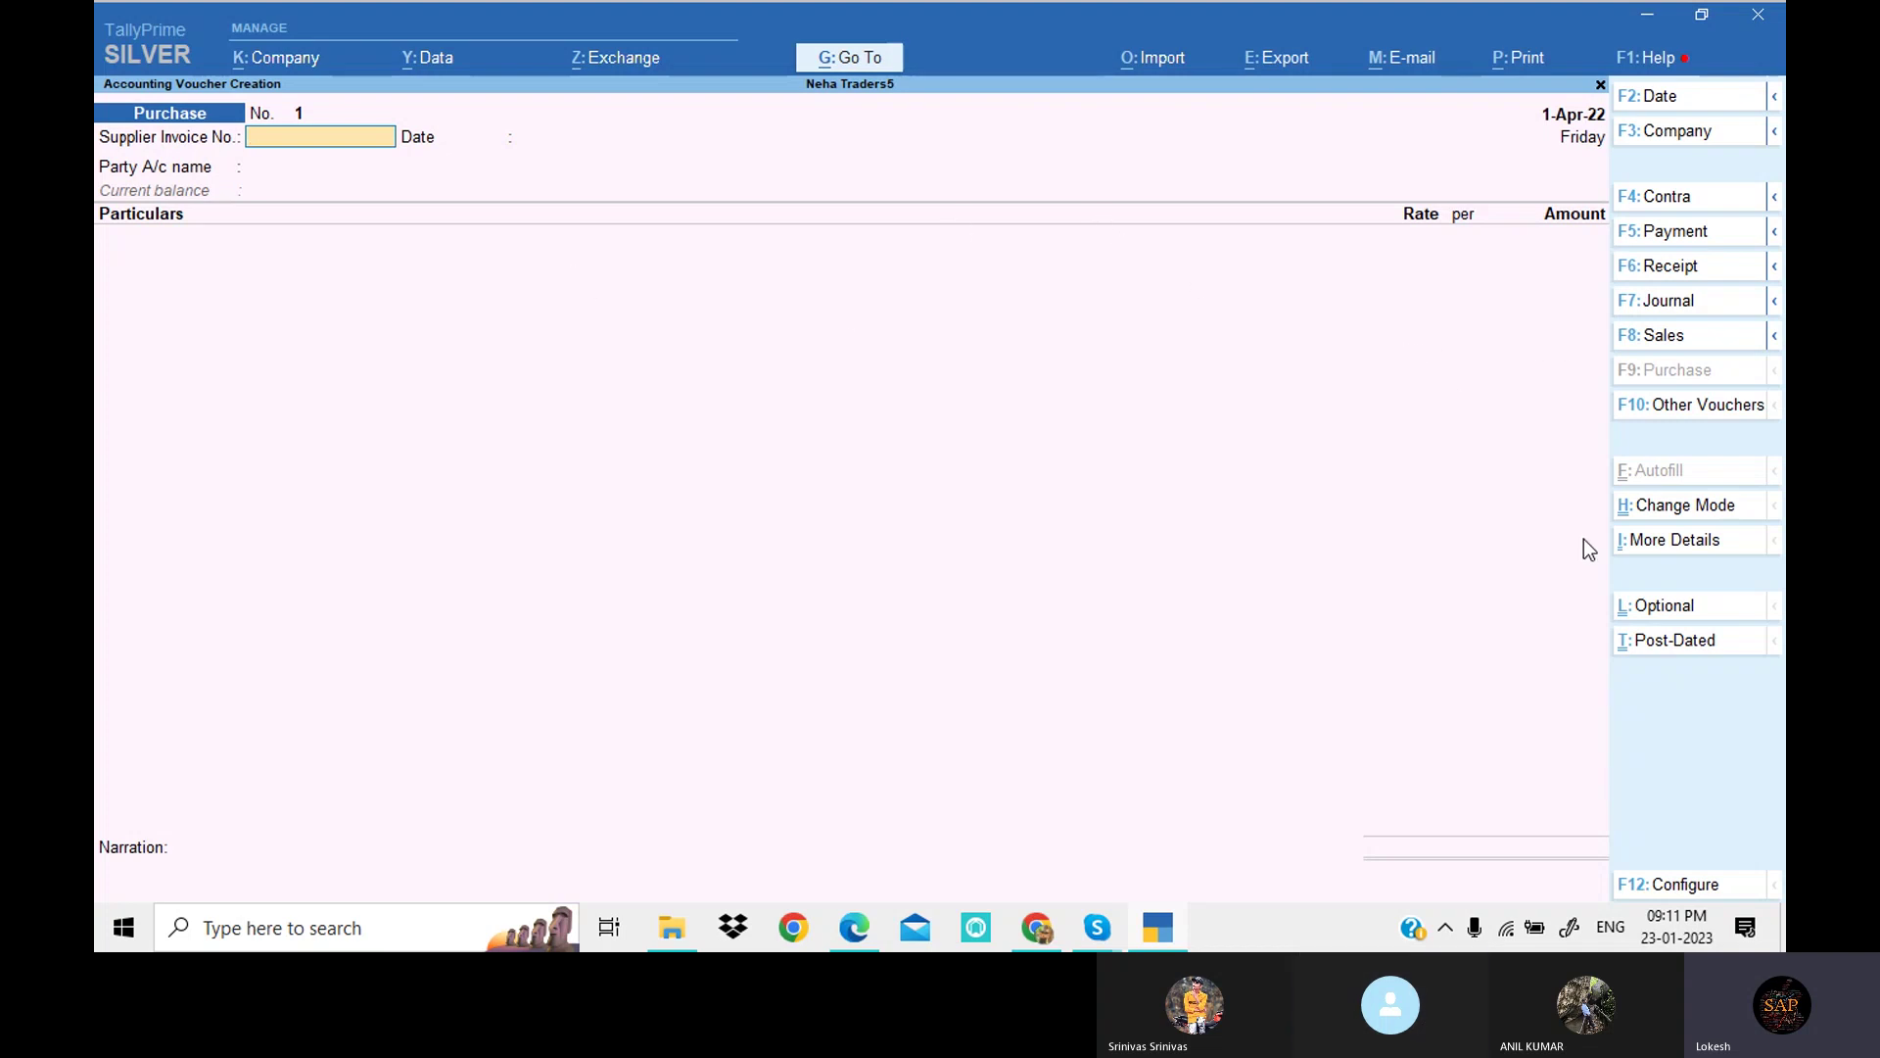
left_click(1732, 510)
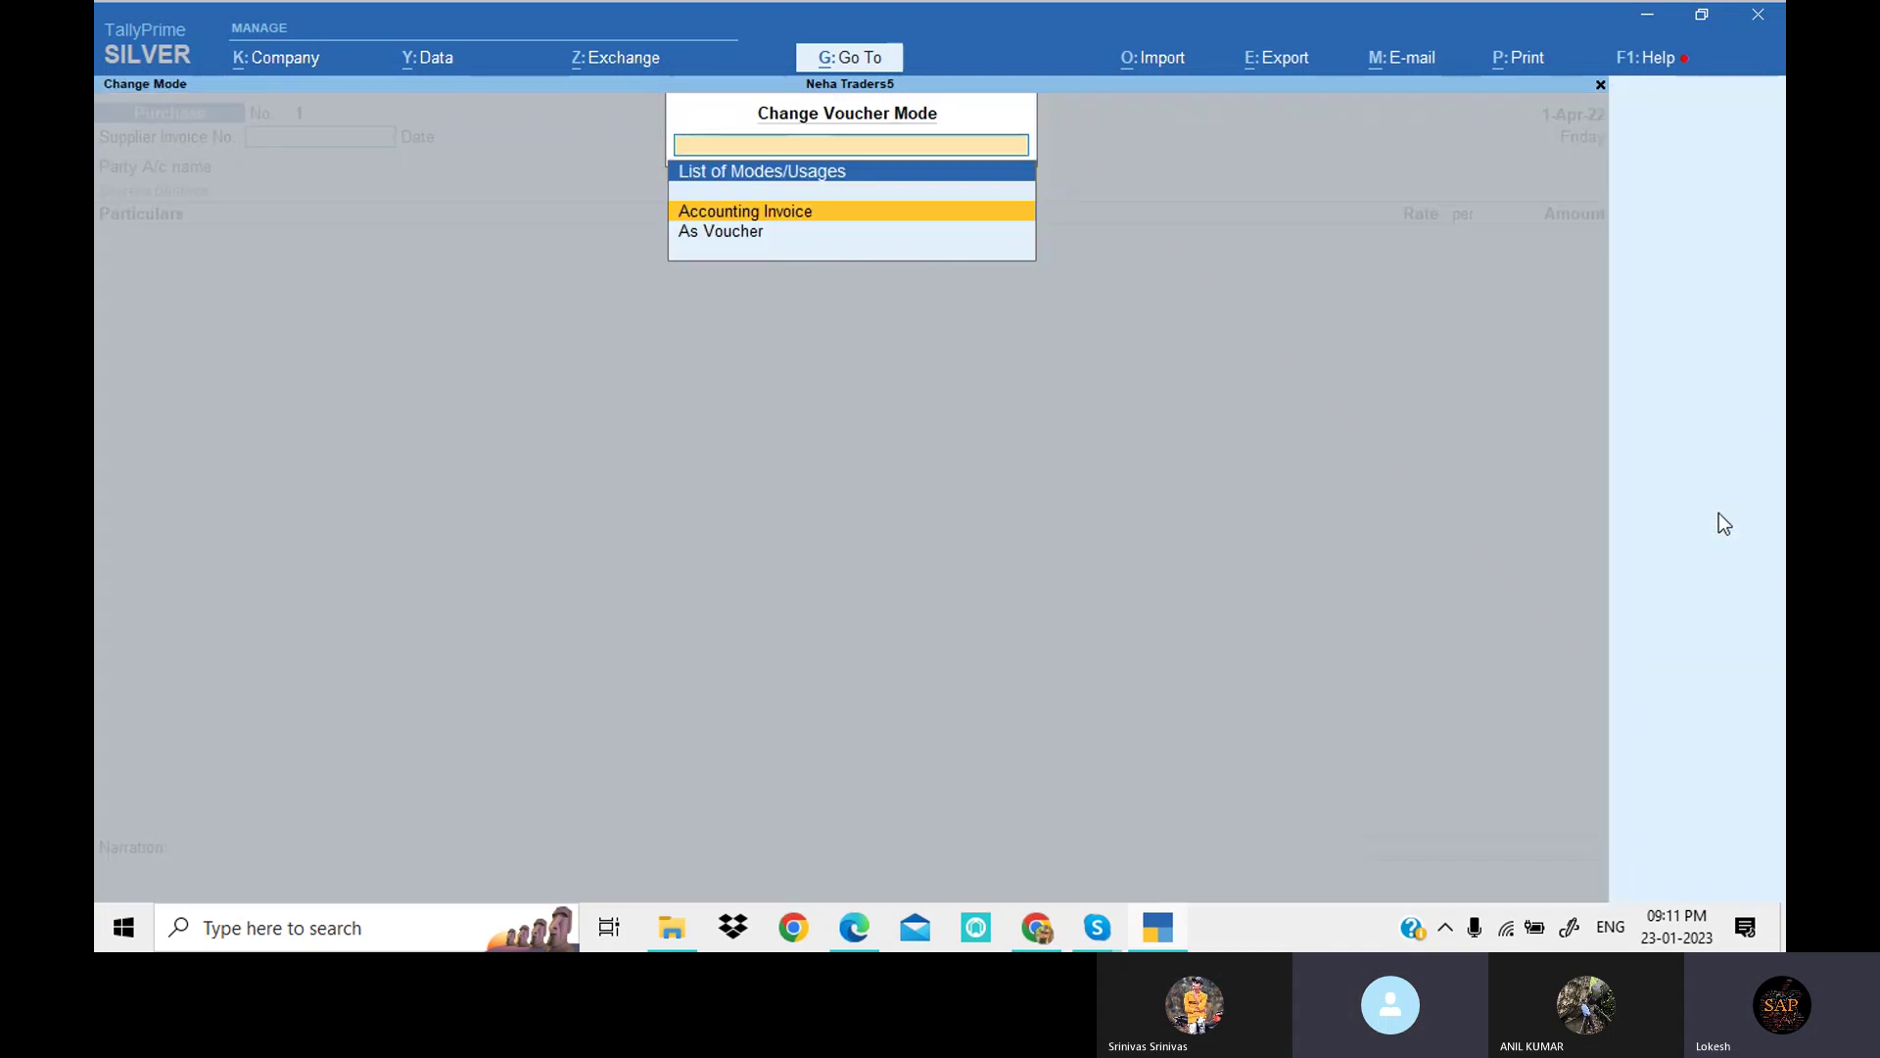
key("Down")
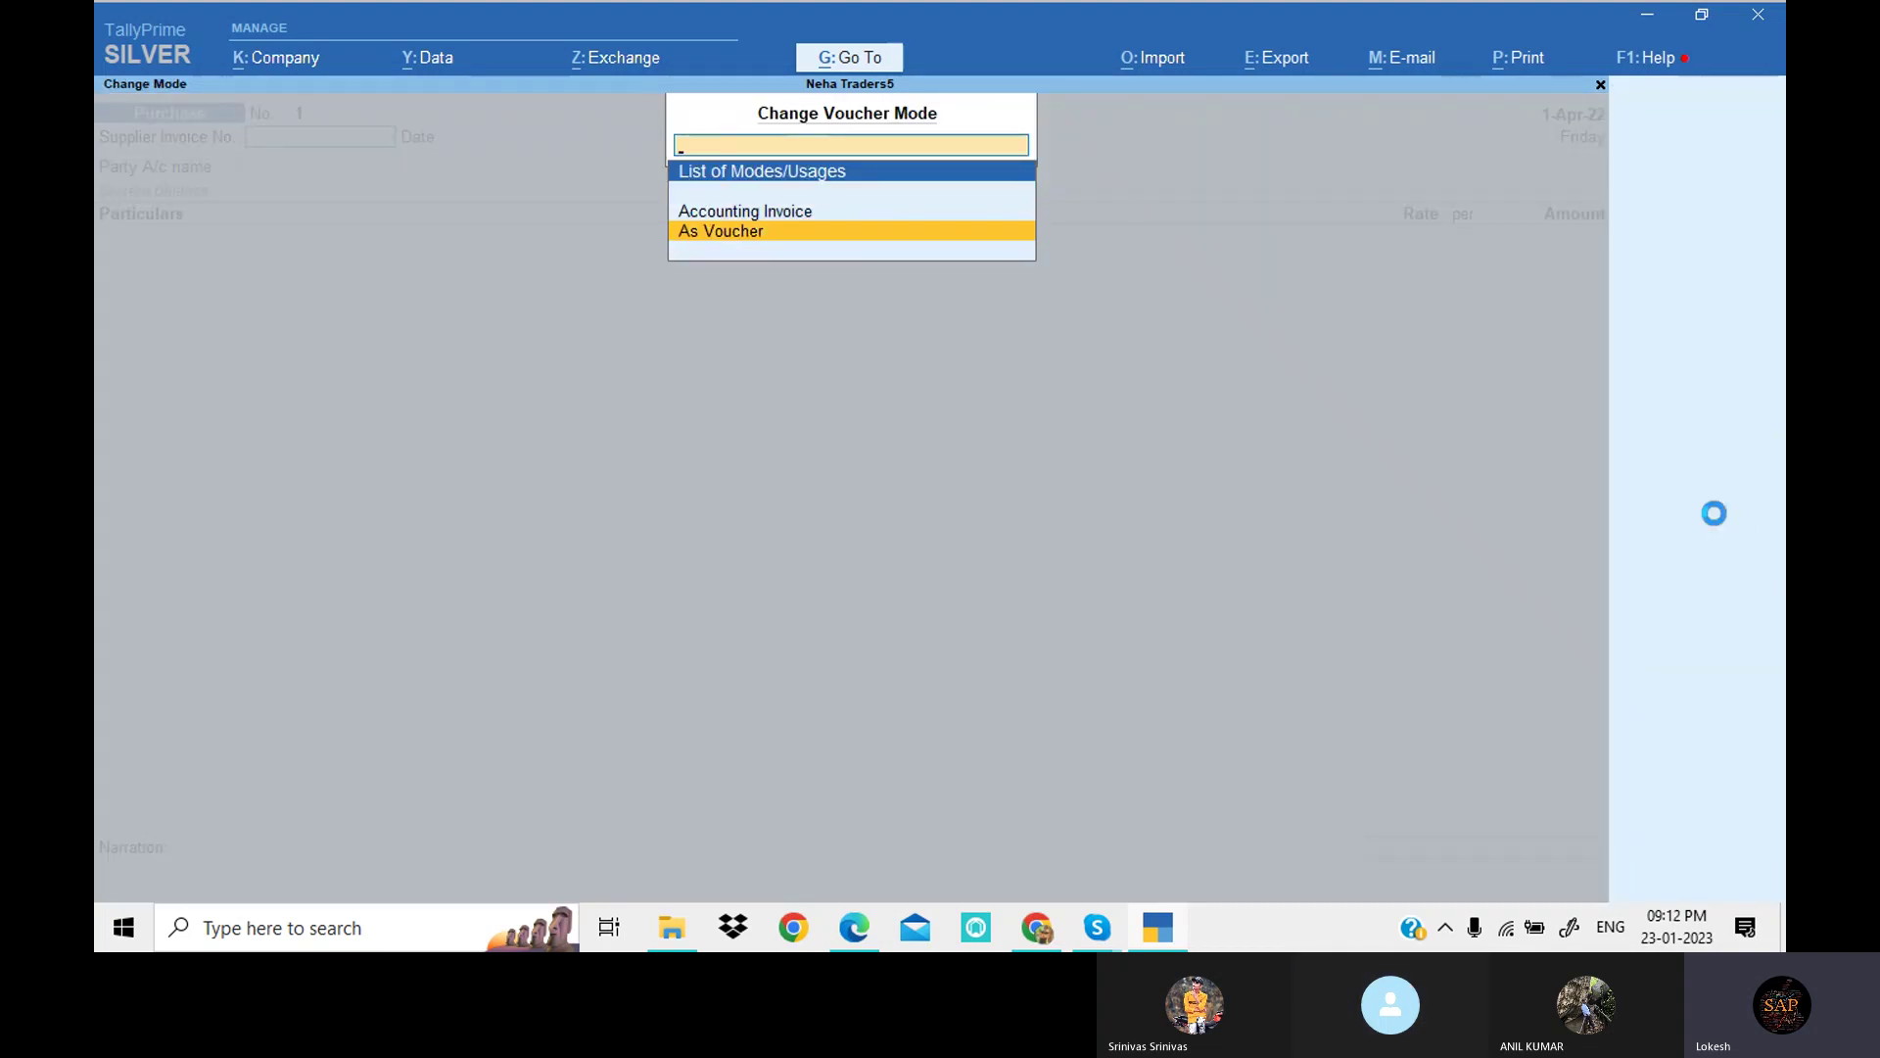
key("Return")
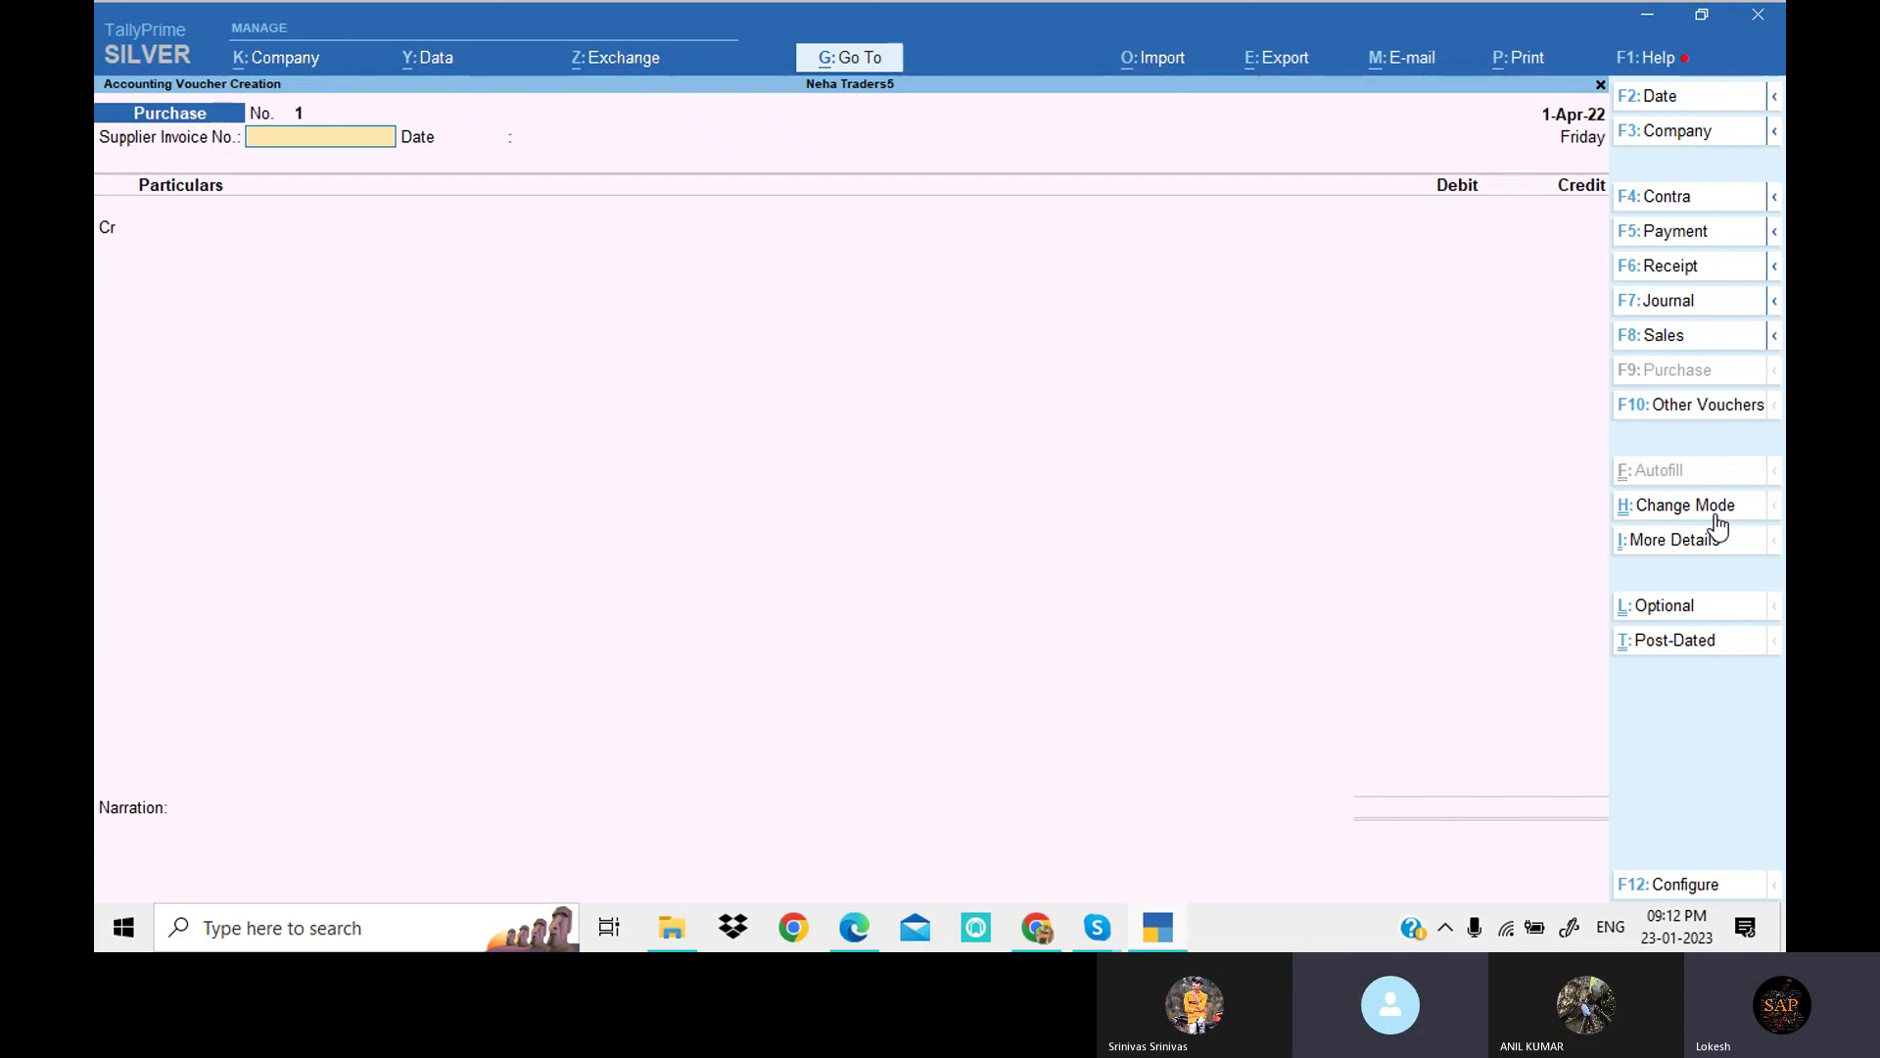
key("Return")
key("Return")
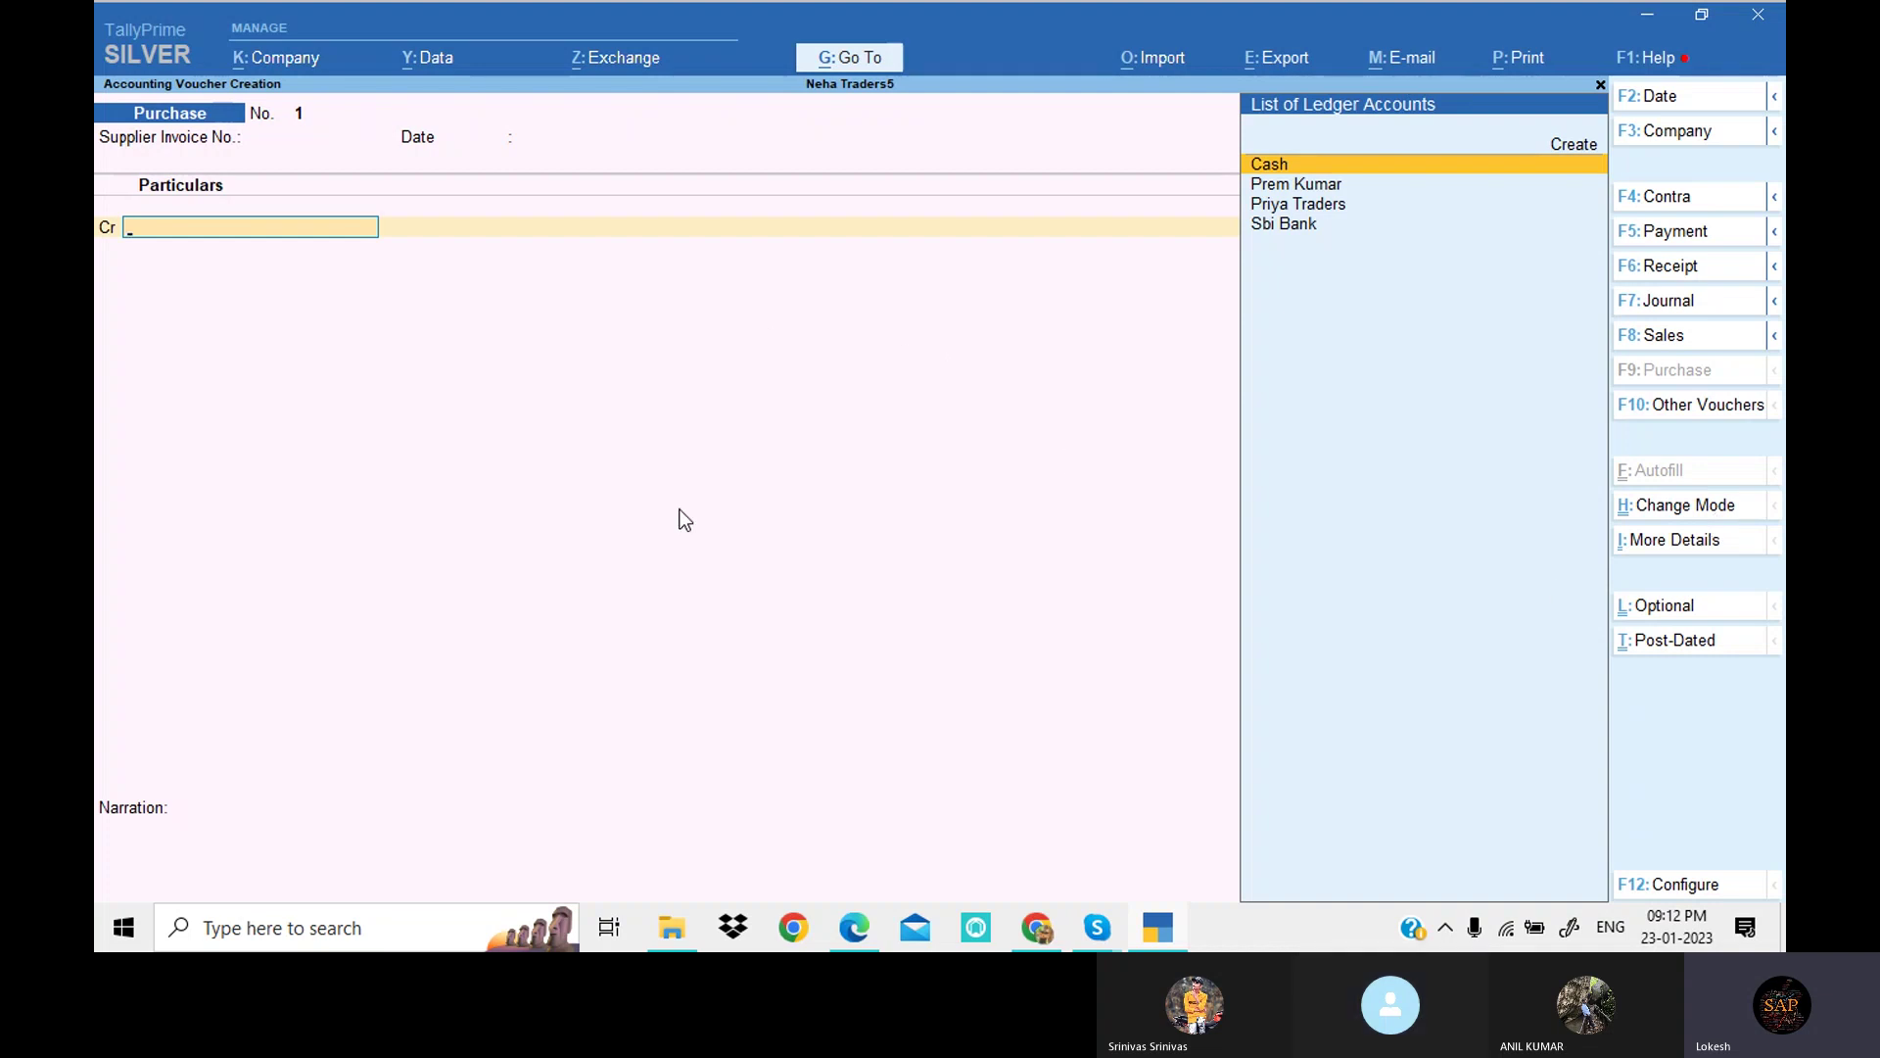
Step: Check the problem sheet PDF, then bring the Purchase voucher back to the front
left_click(858, 938)
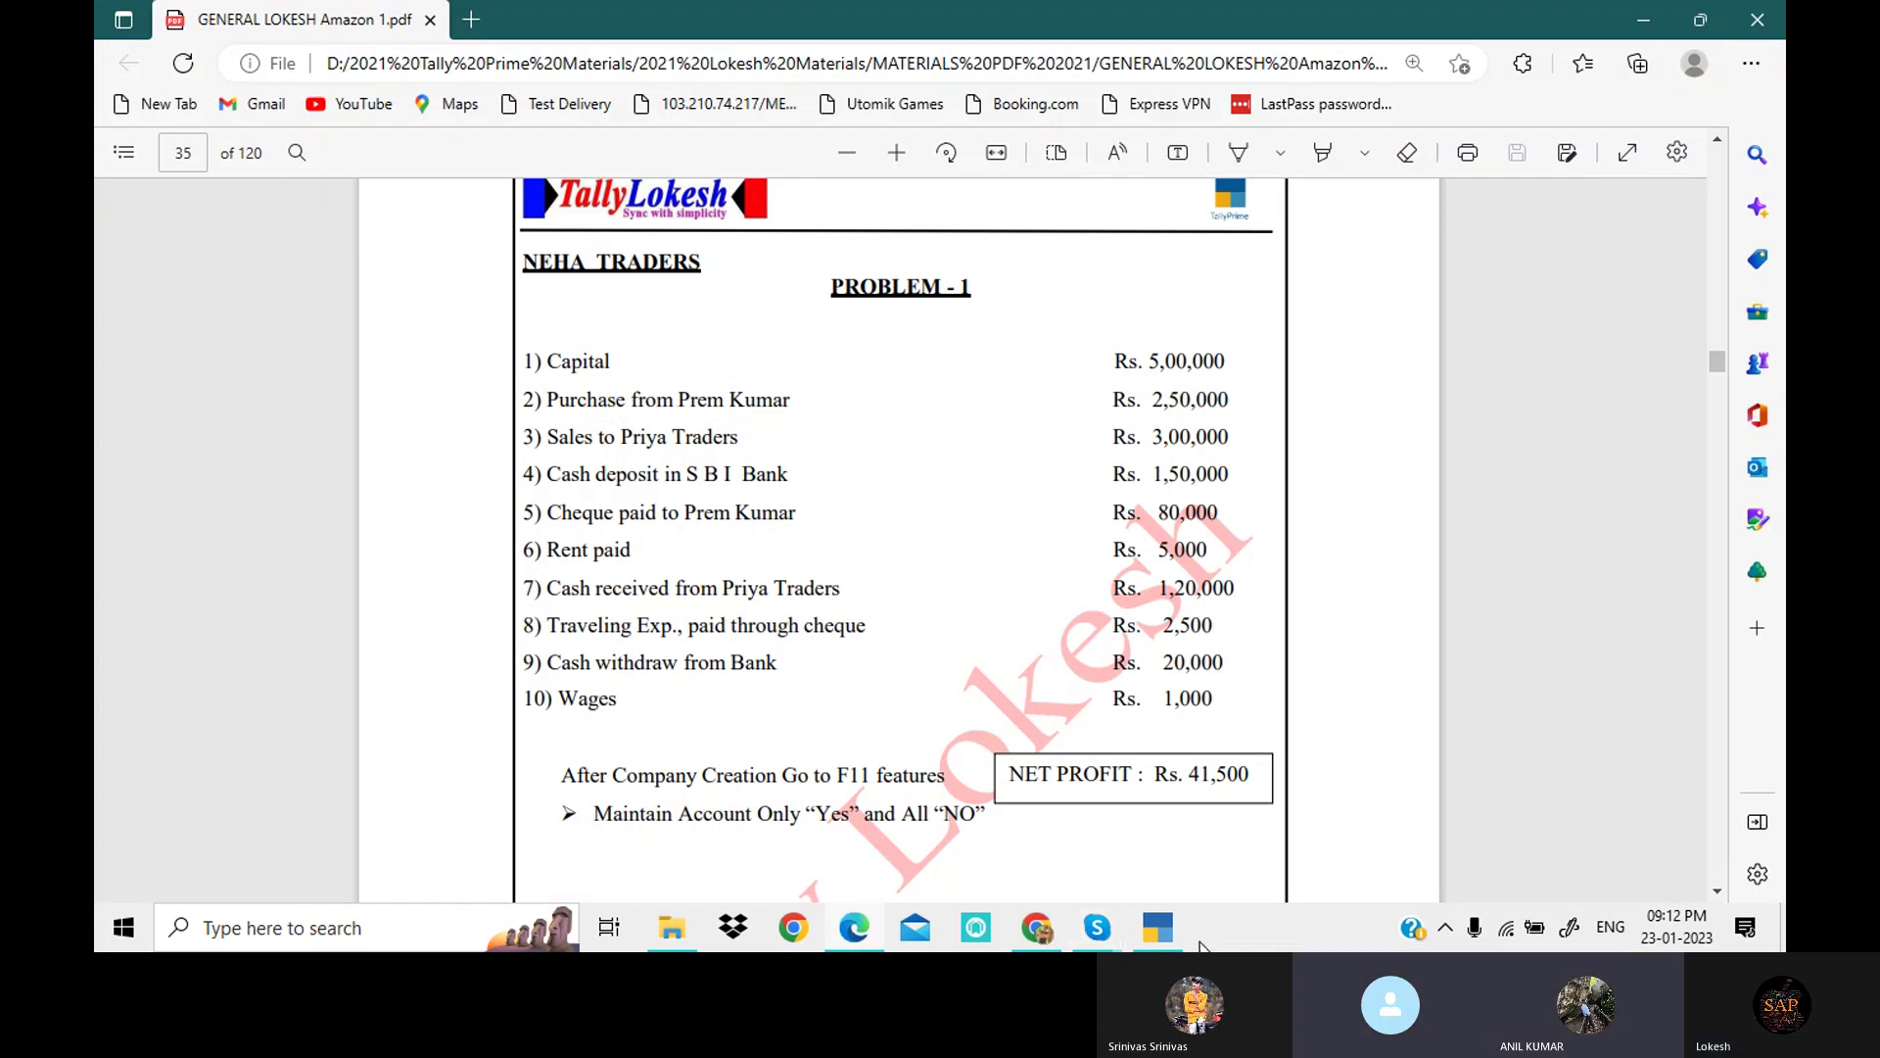
mouse_move(1175, 942)
left_click(1136, 830)
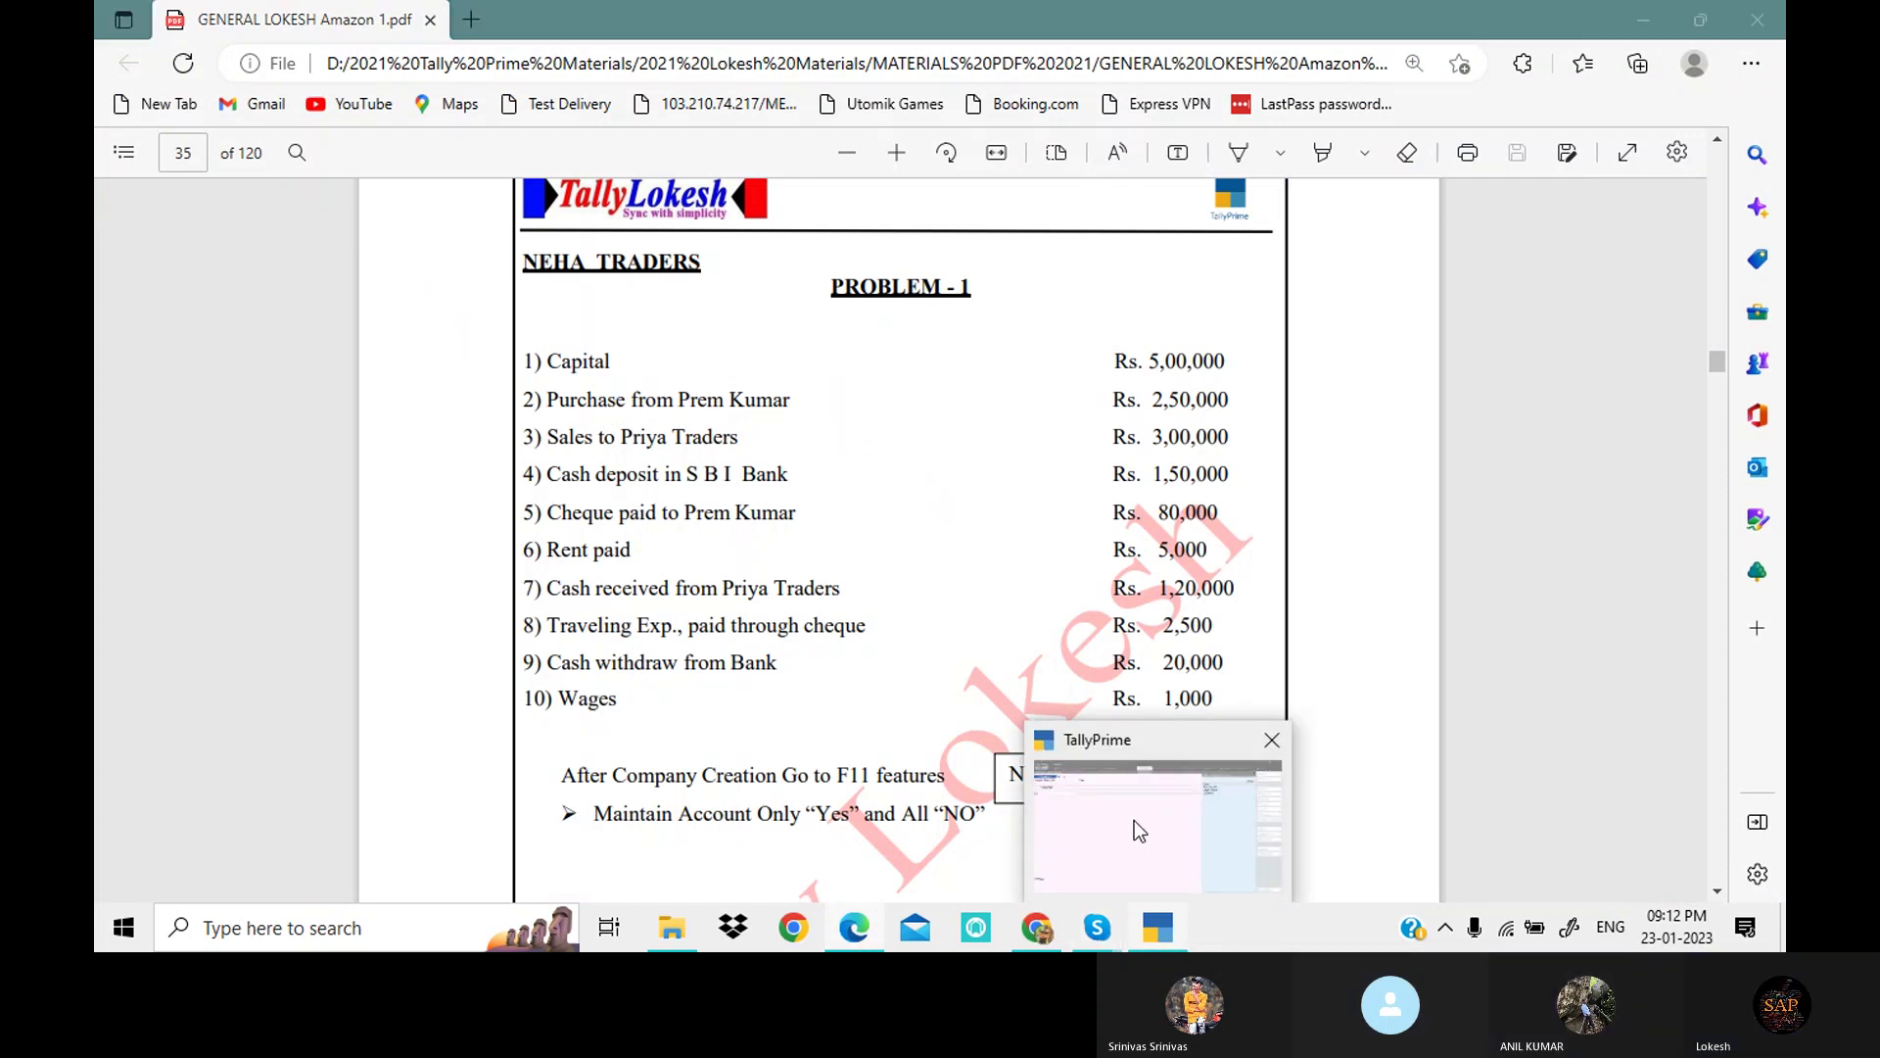
left_click(1134, 820)
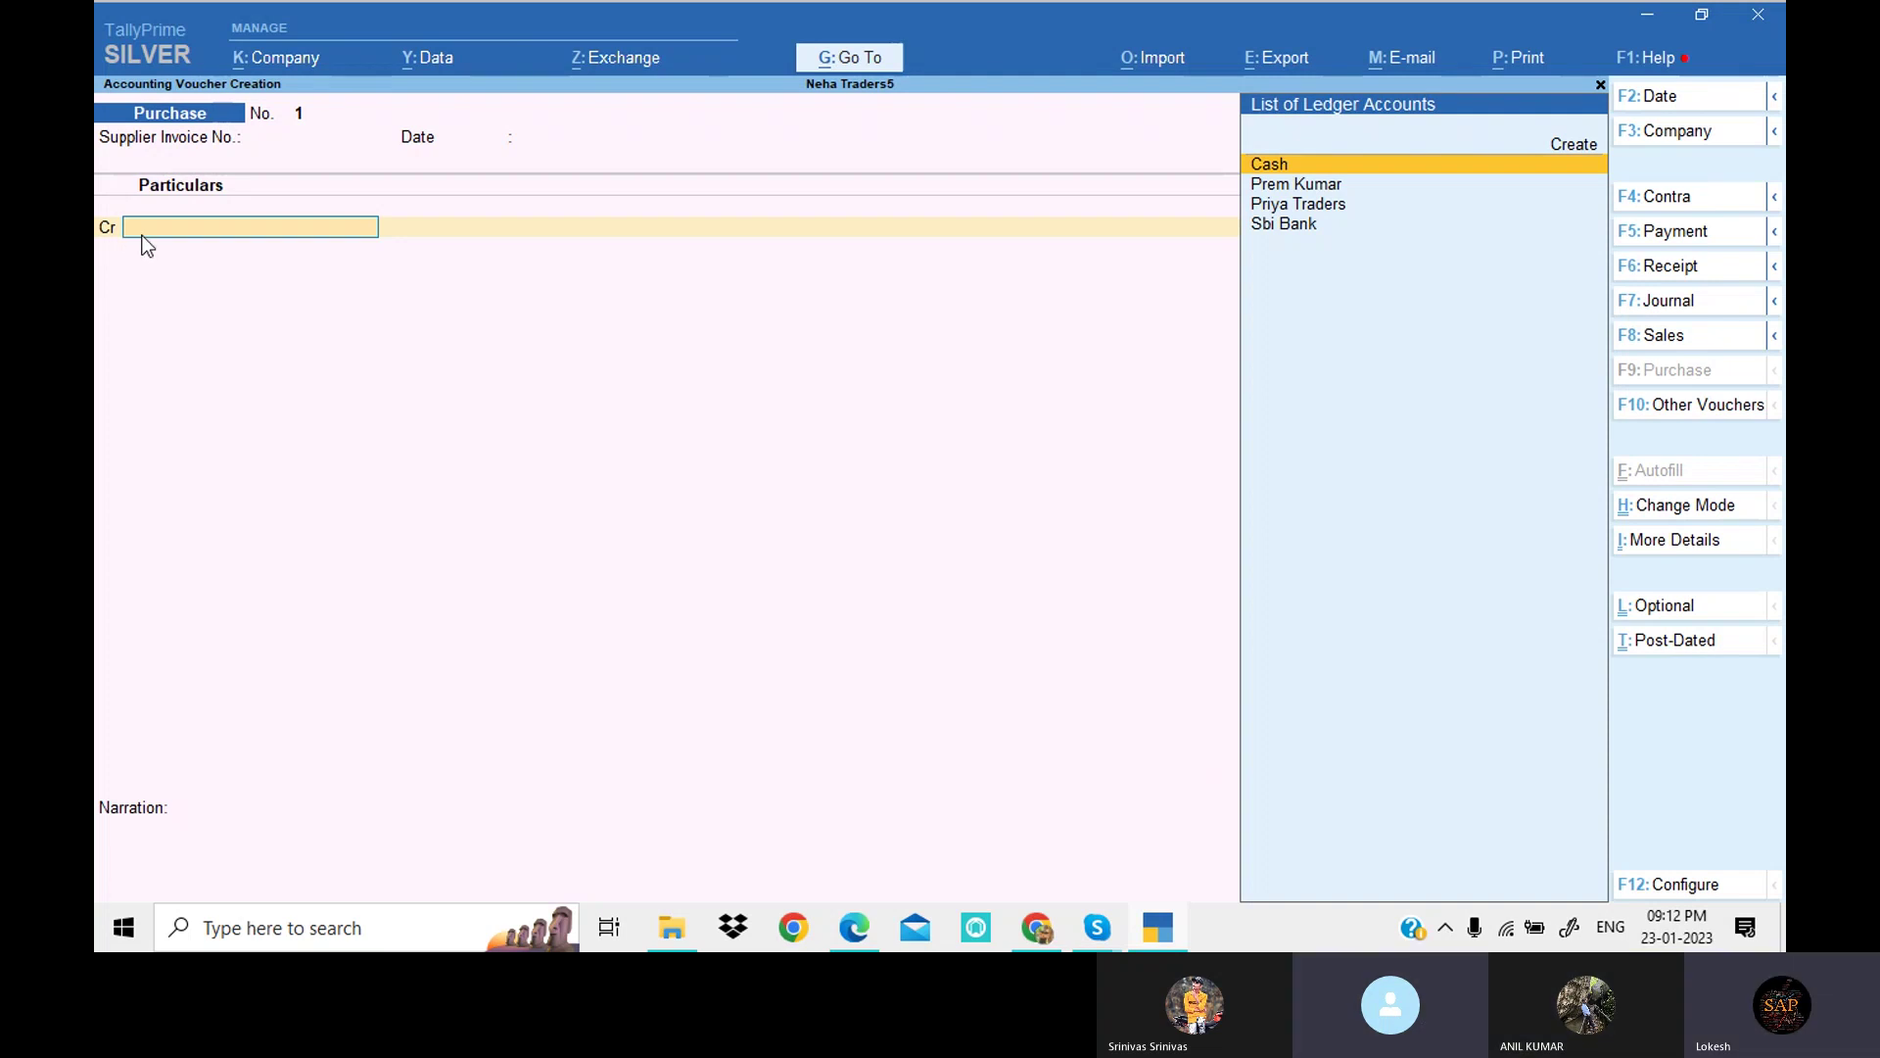
key("Down")
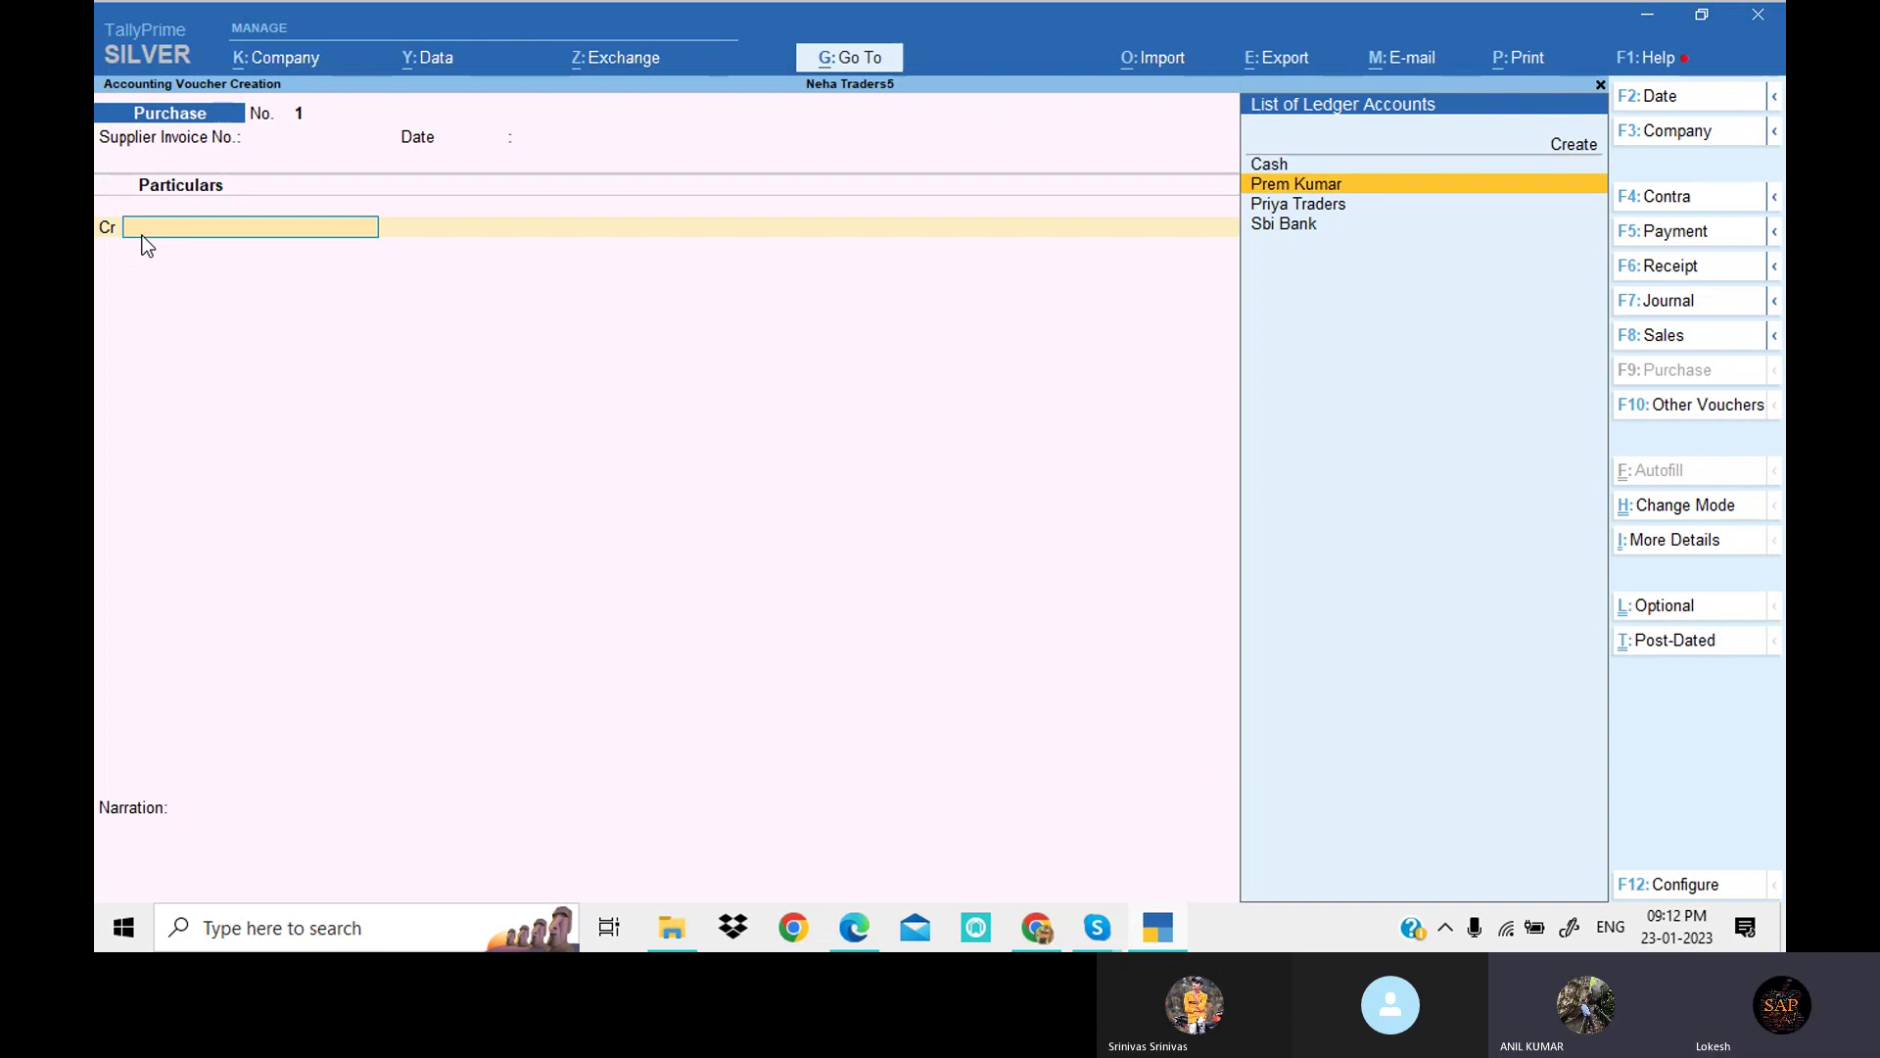
key("Return")
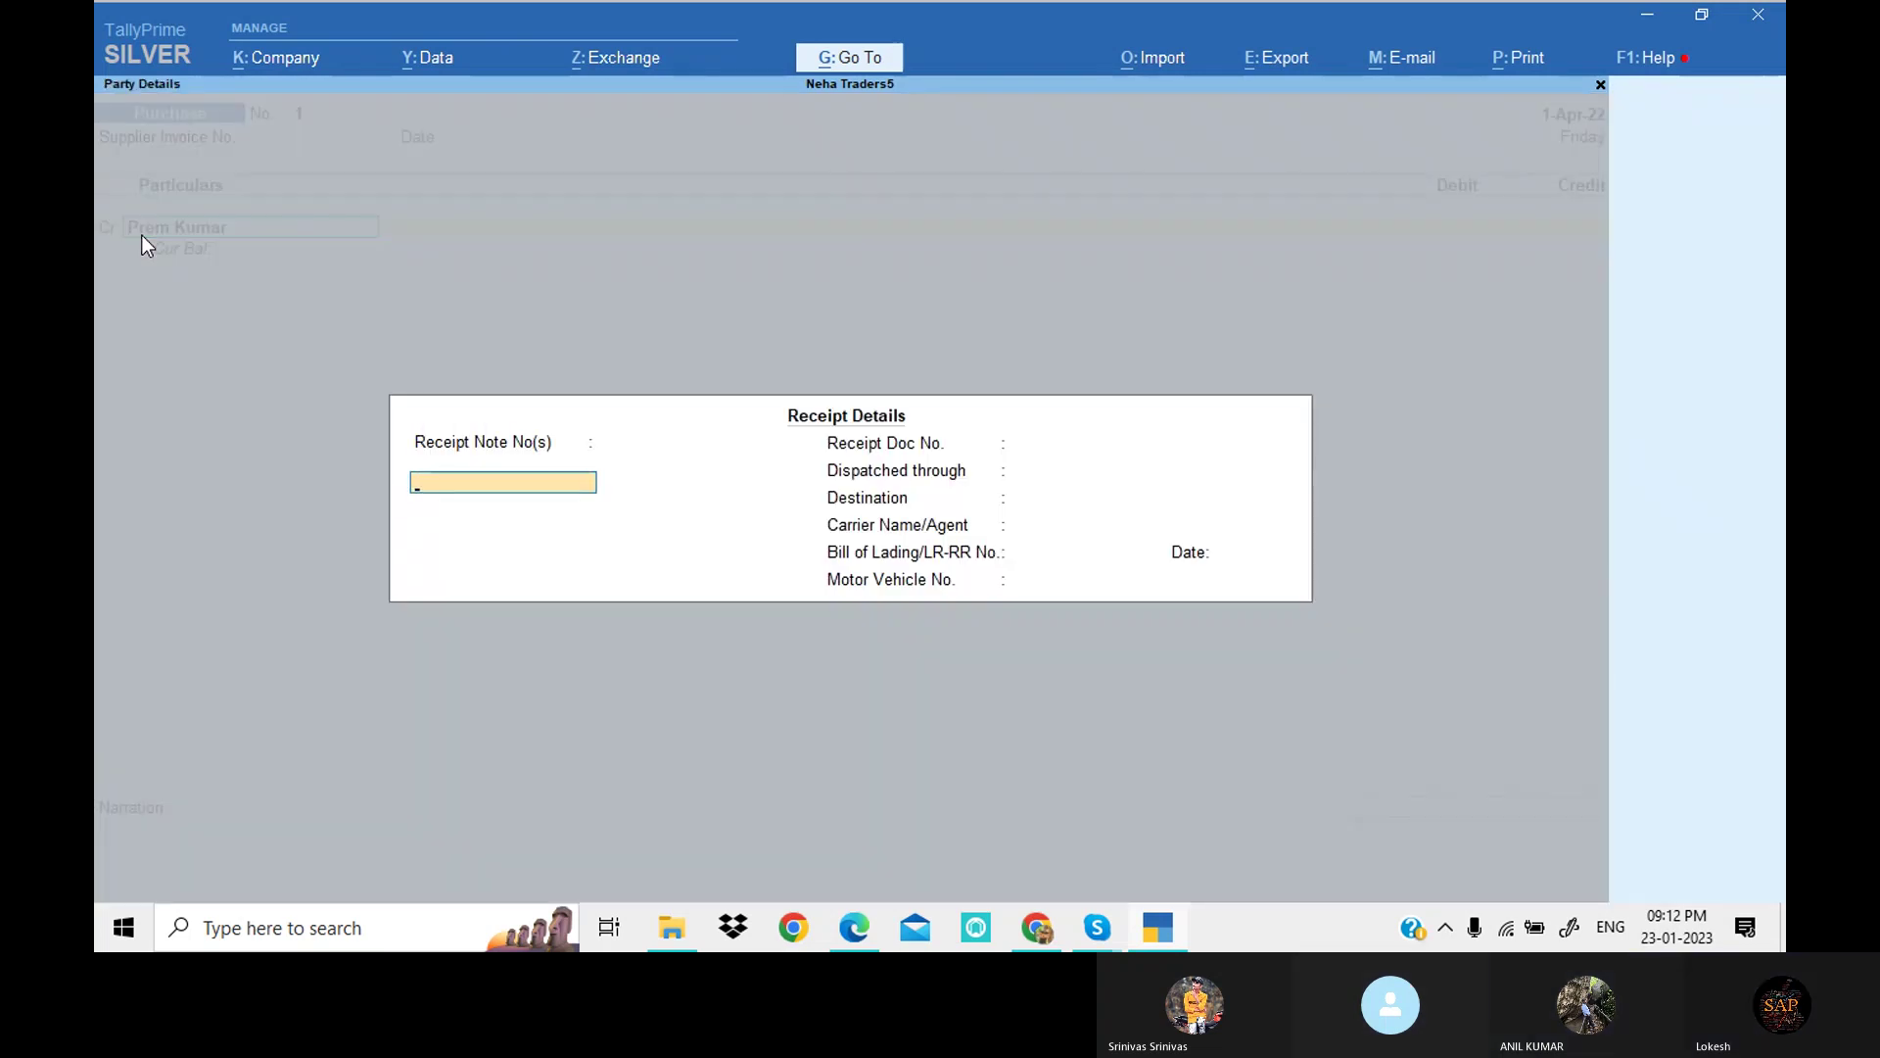
key("Return")
key("Return")
key("Return")
key("Return")
key("Return")
key("Return")
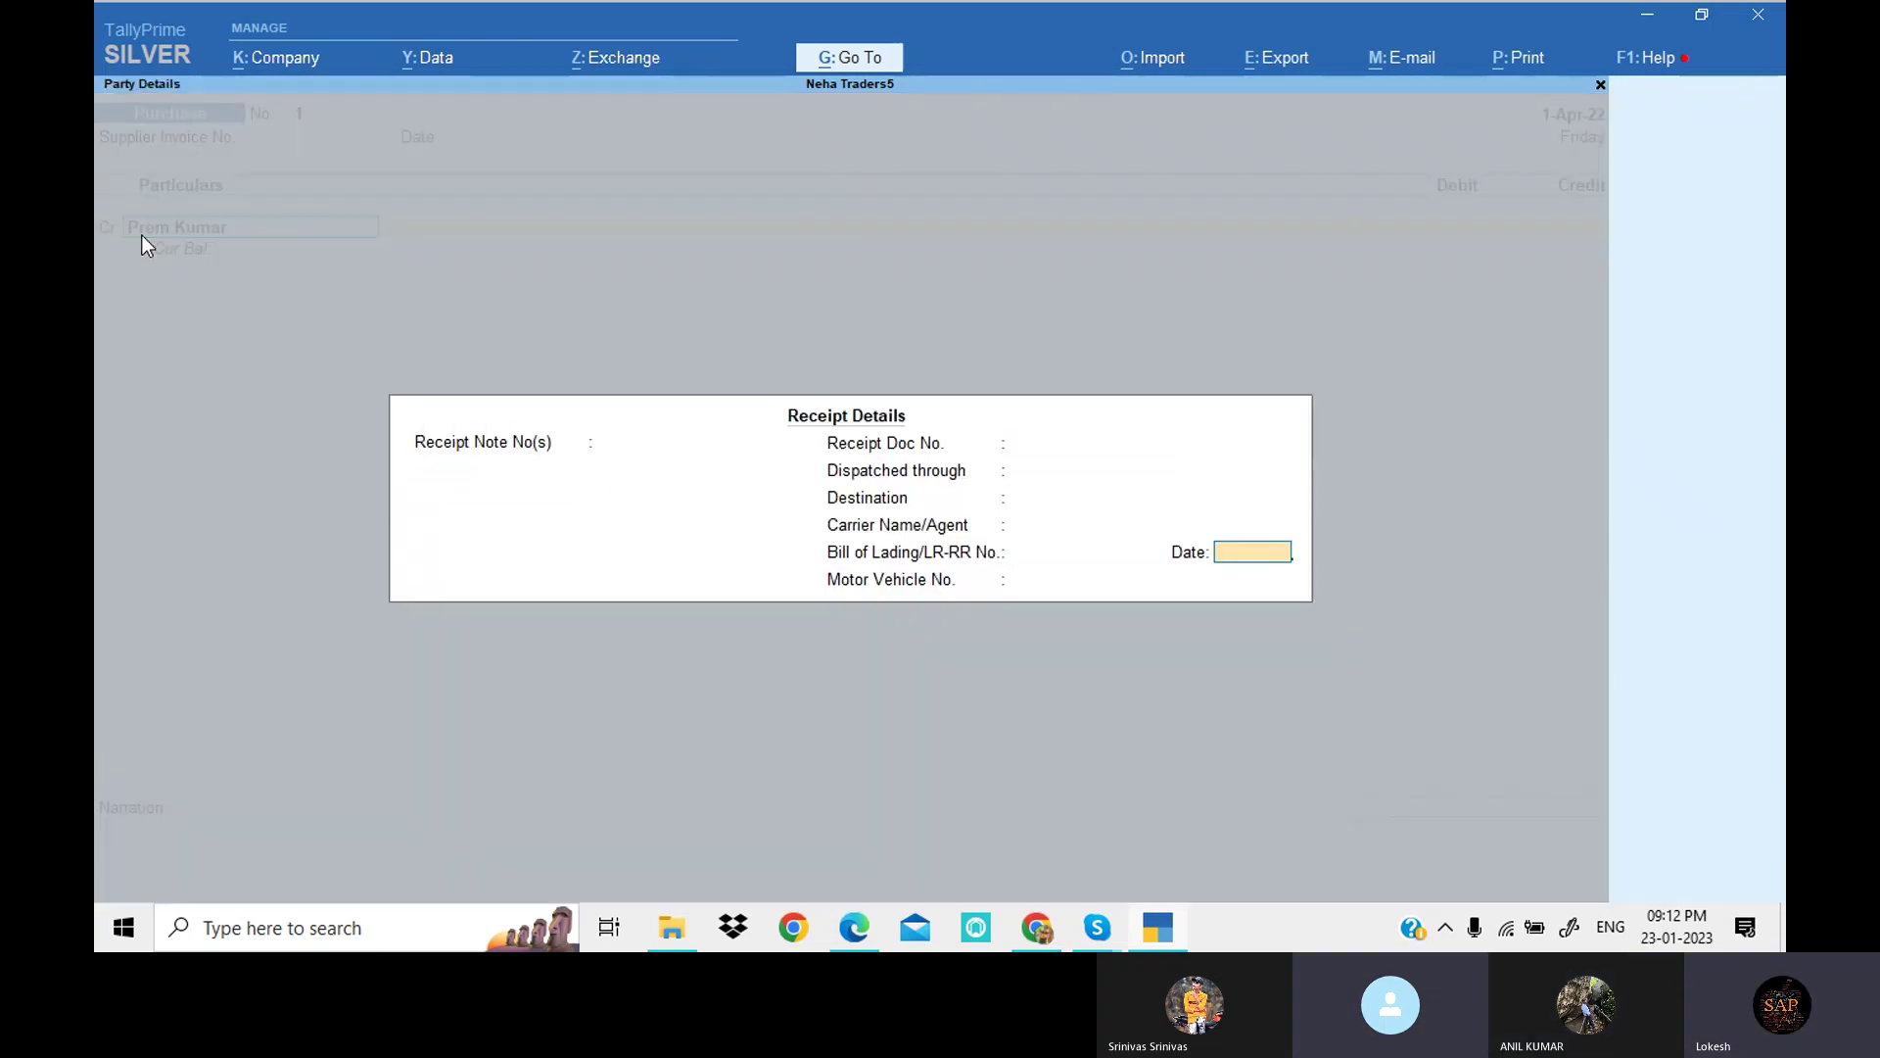
key("Return")
key("Return")
key("Return")
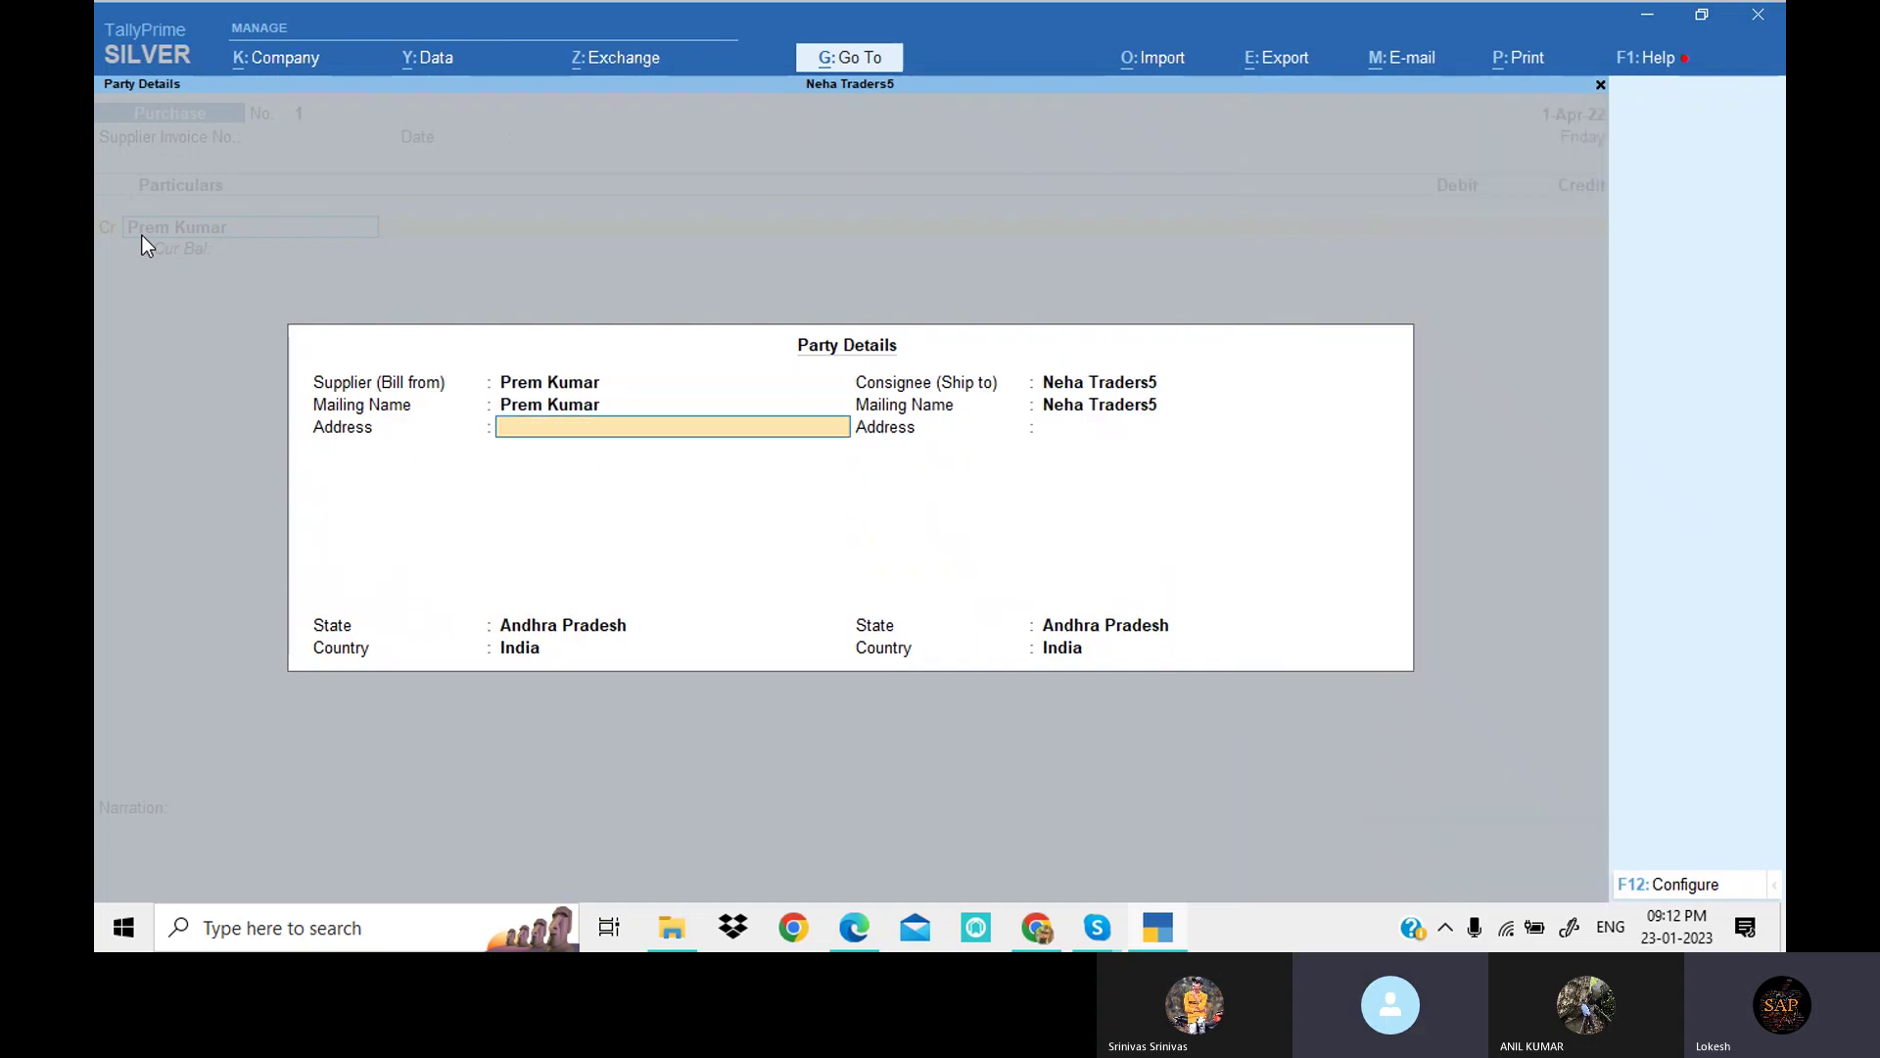
left_click(1709, 886)
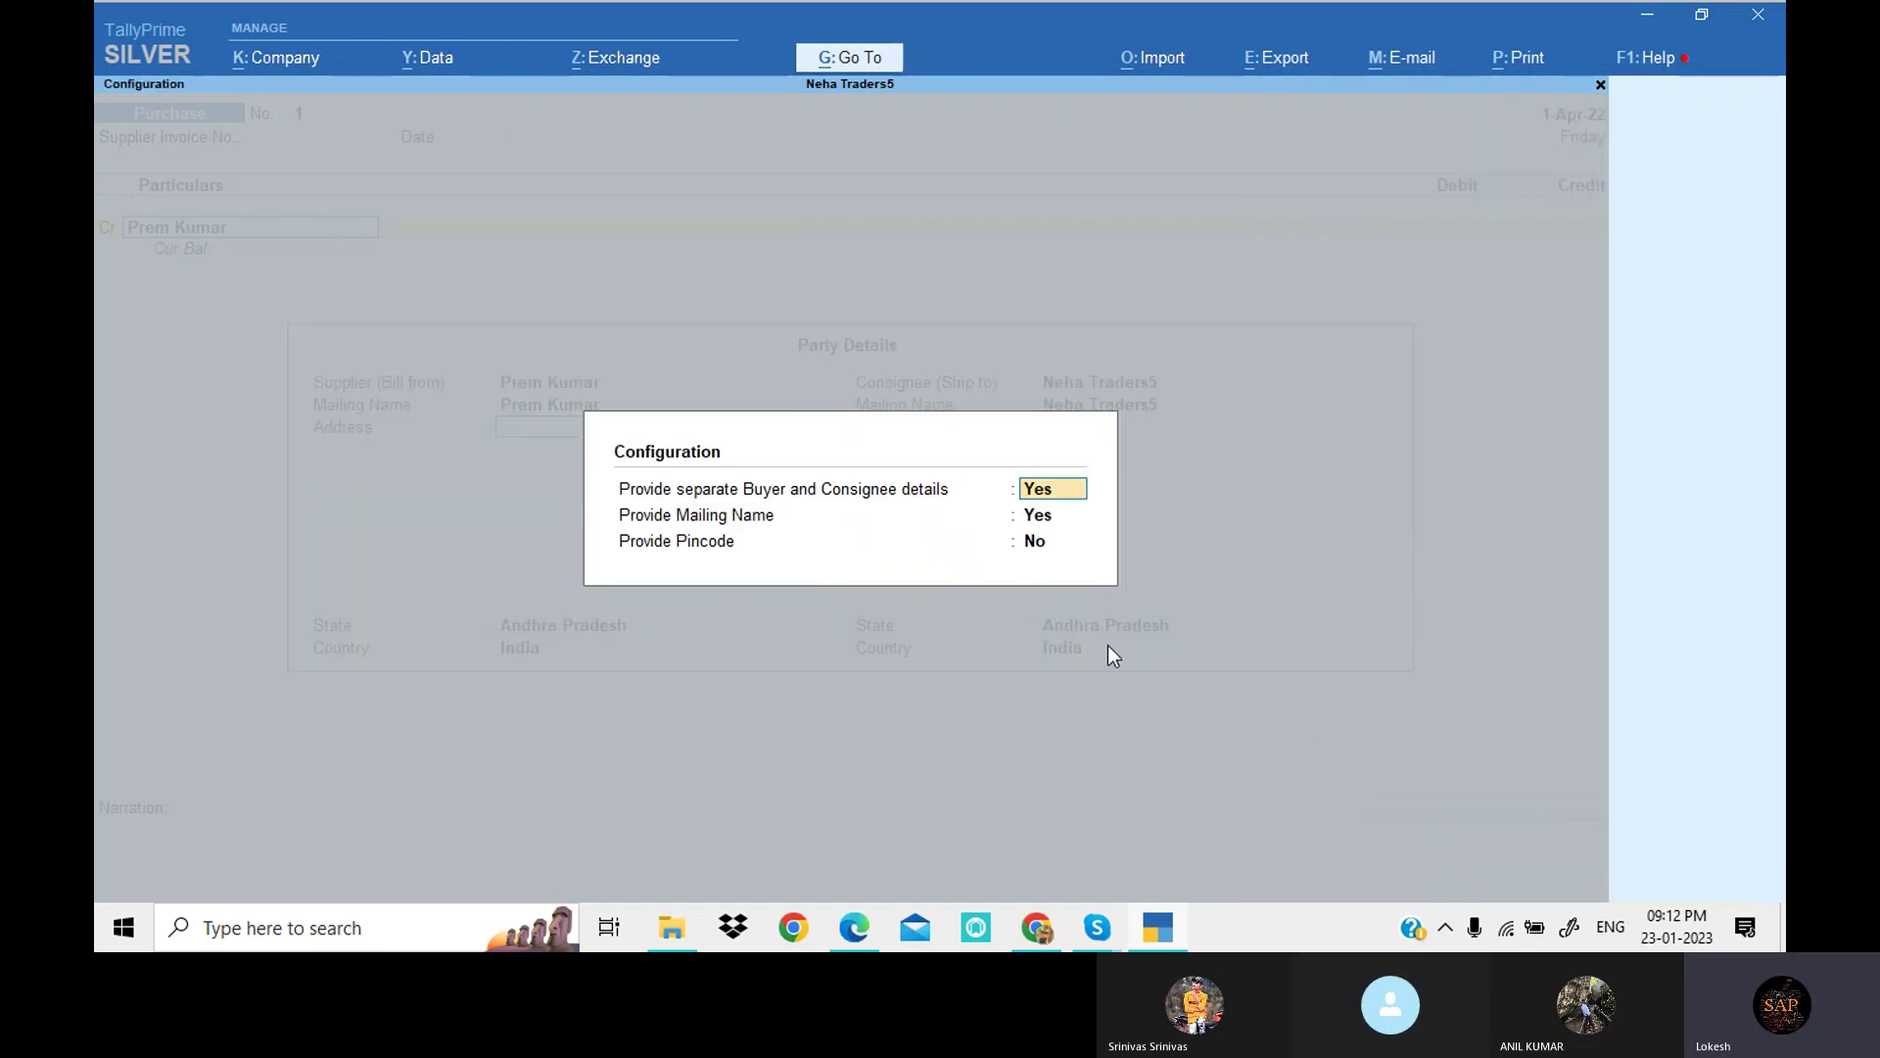
type("n")
key("Return")
key("Return")
key("Return")
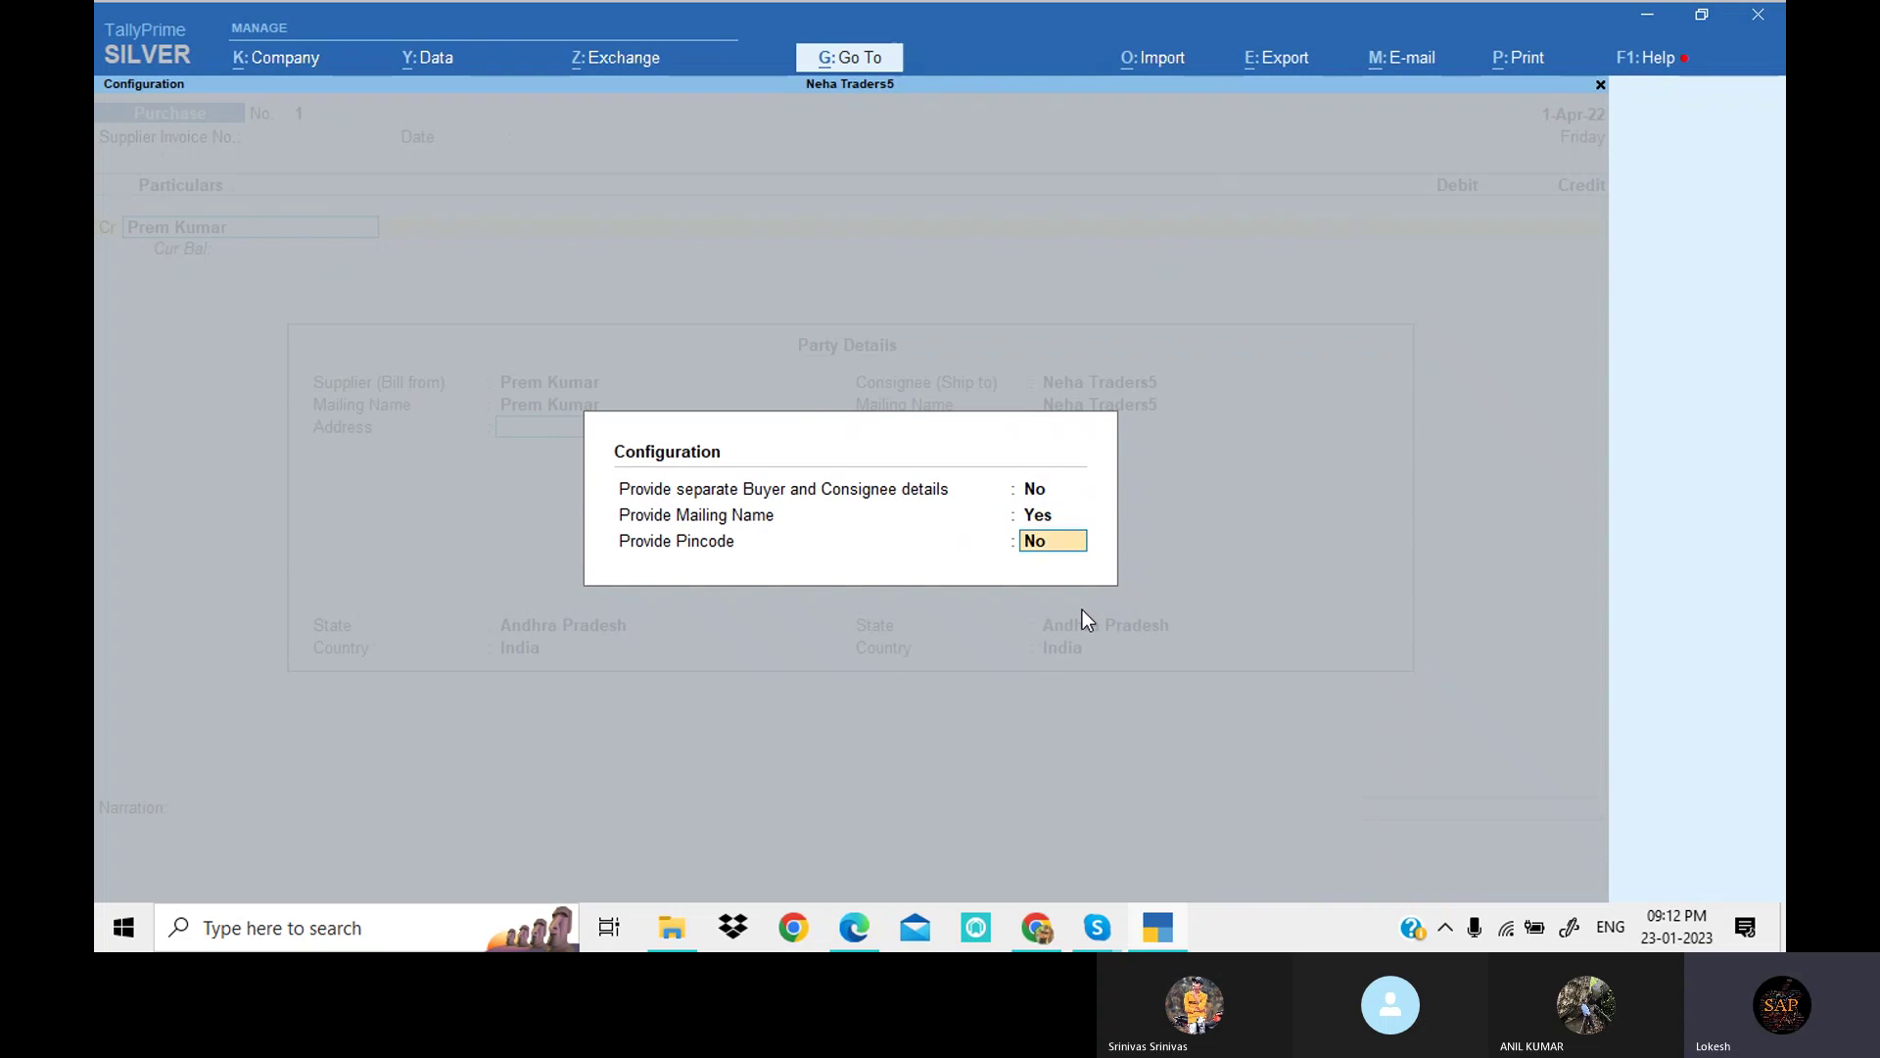
key("Return")
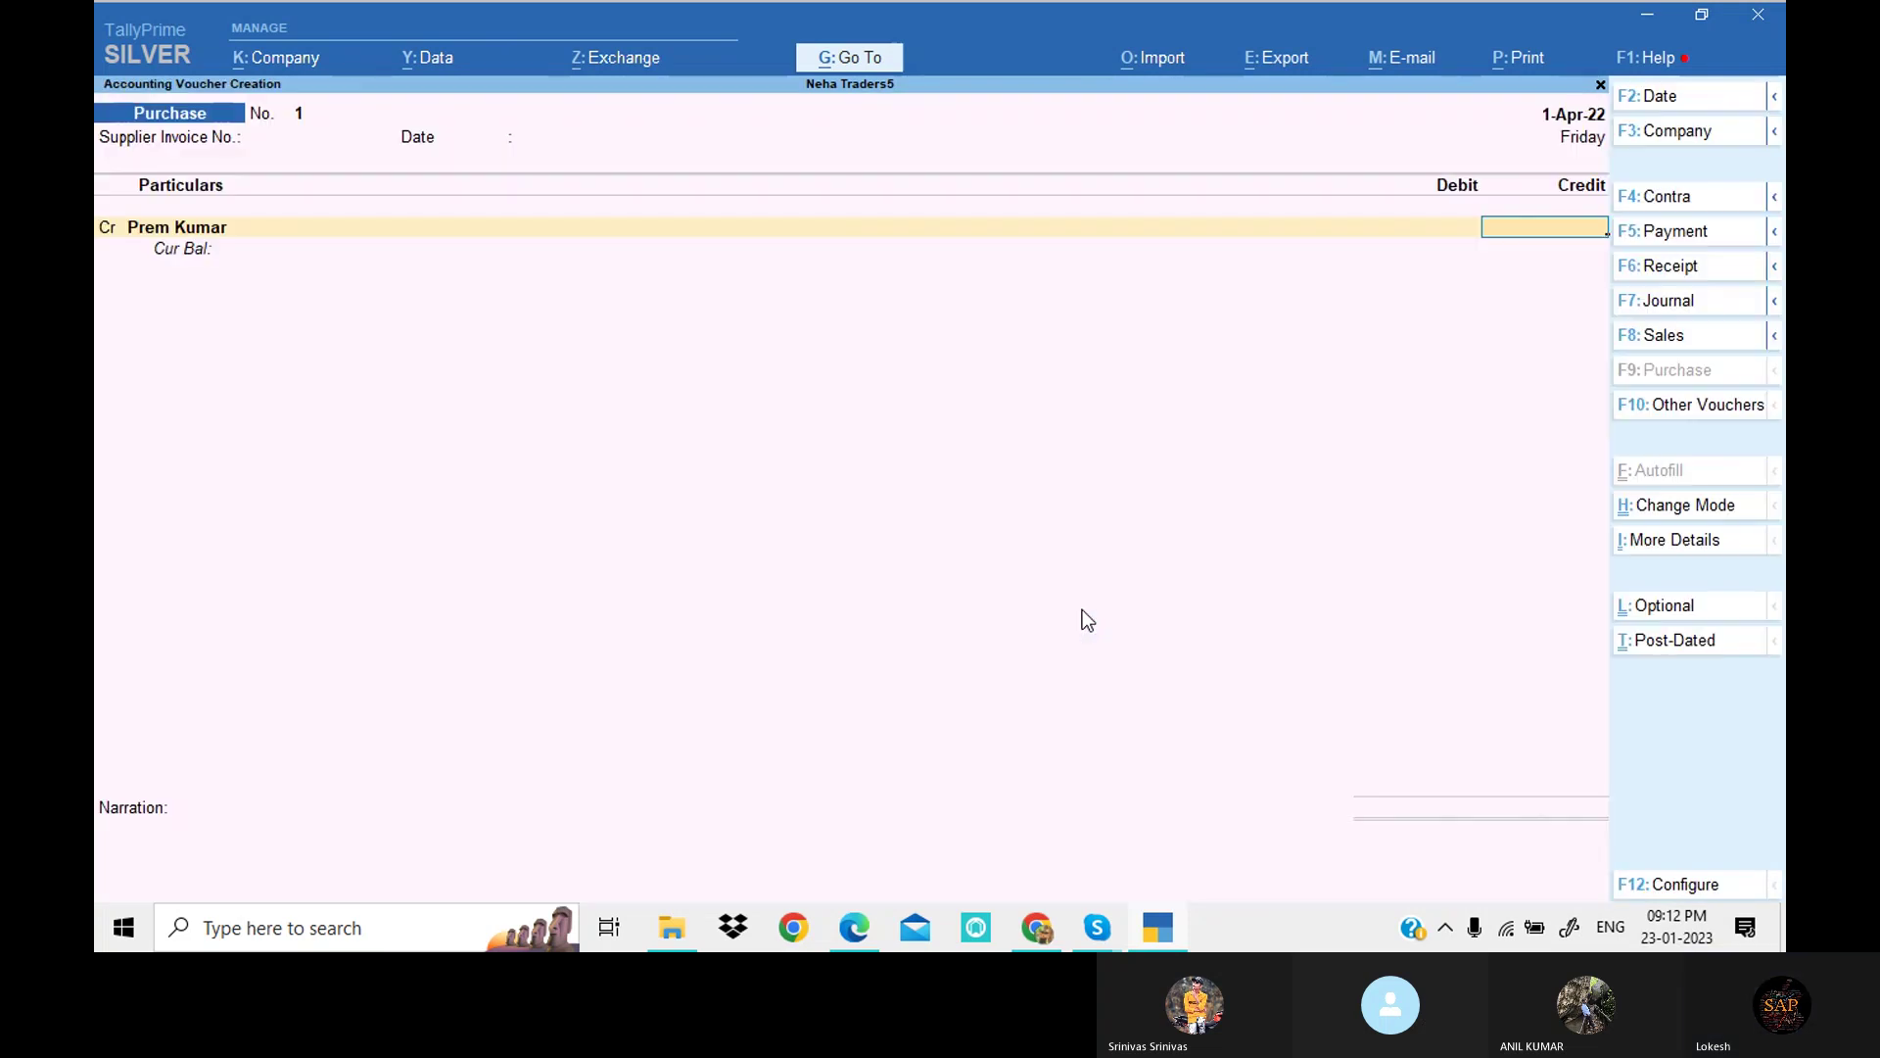
left_click(854, 928)
left_click(854, 928)
type("250000")
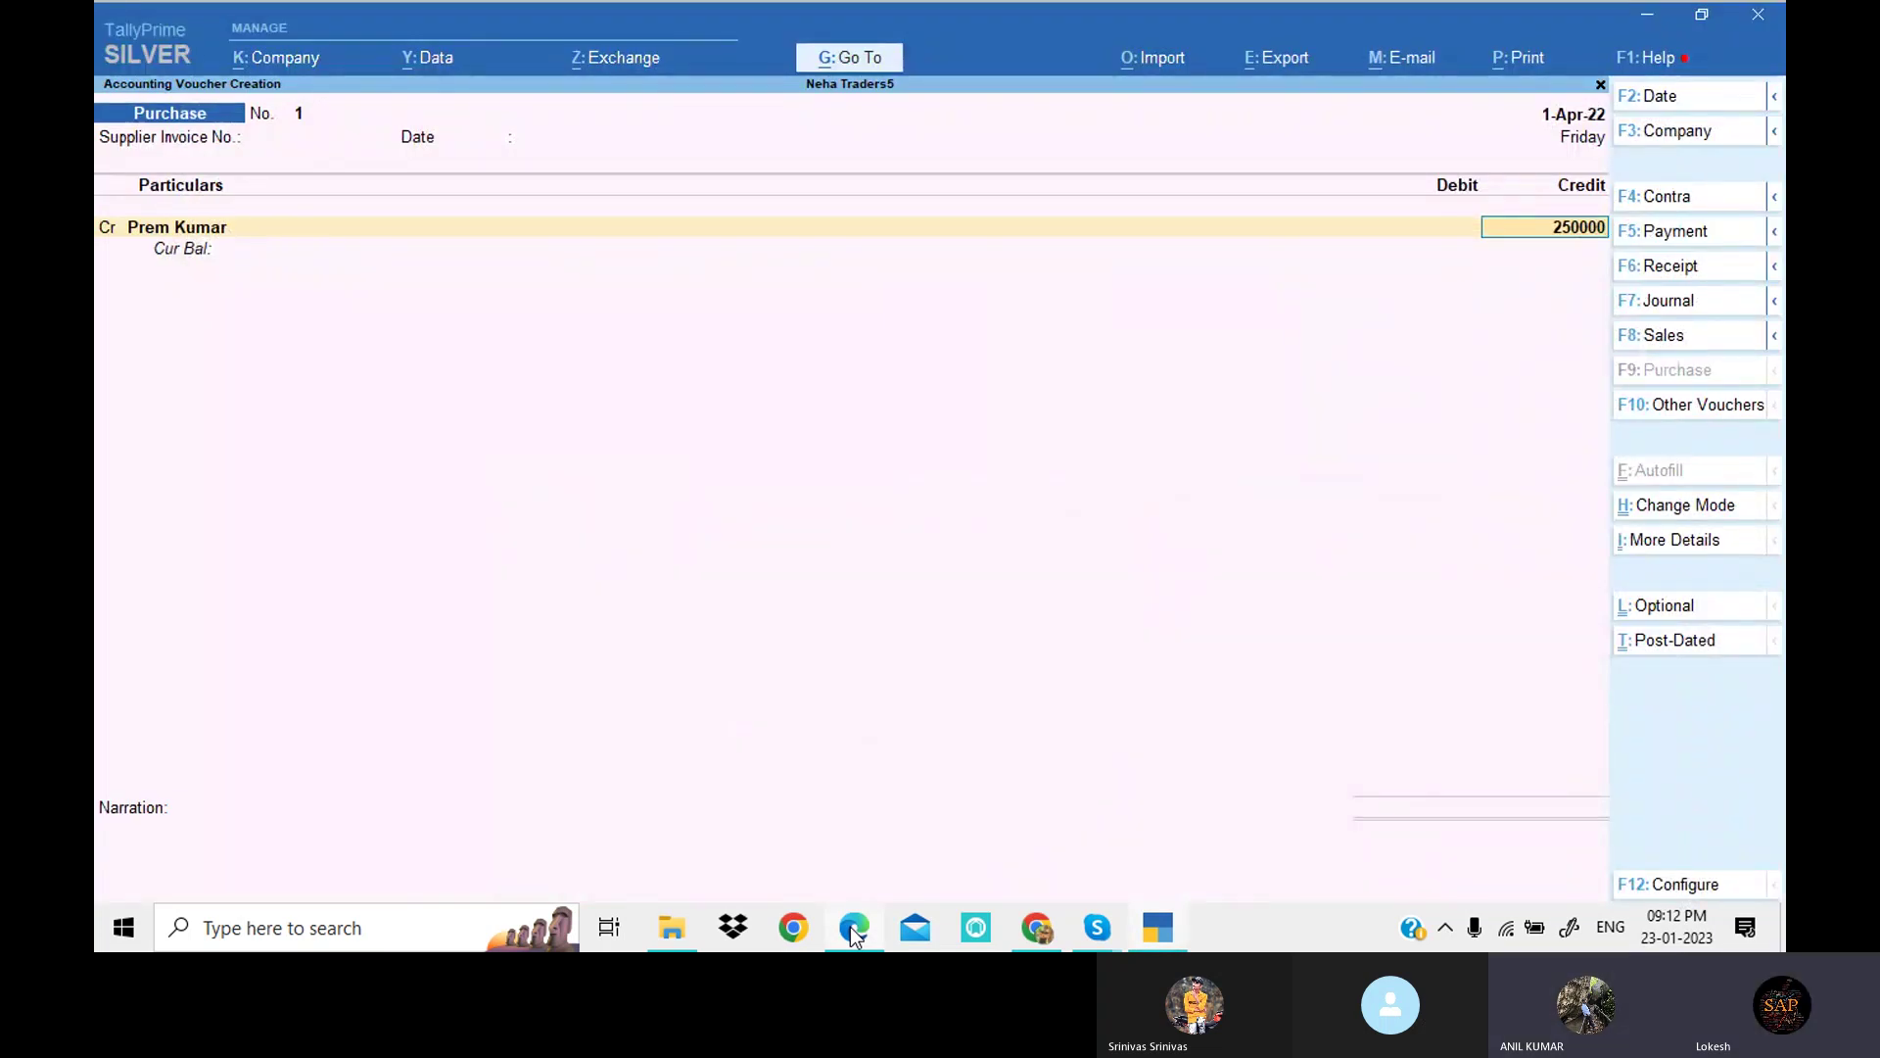
key("Return")
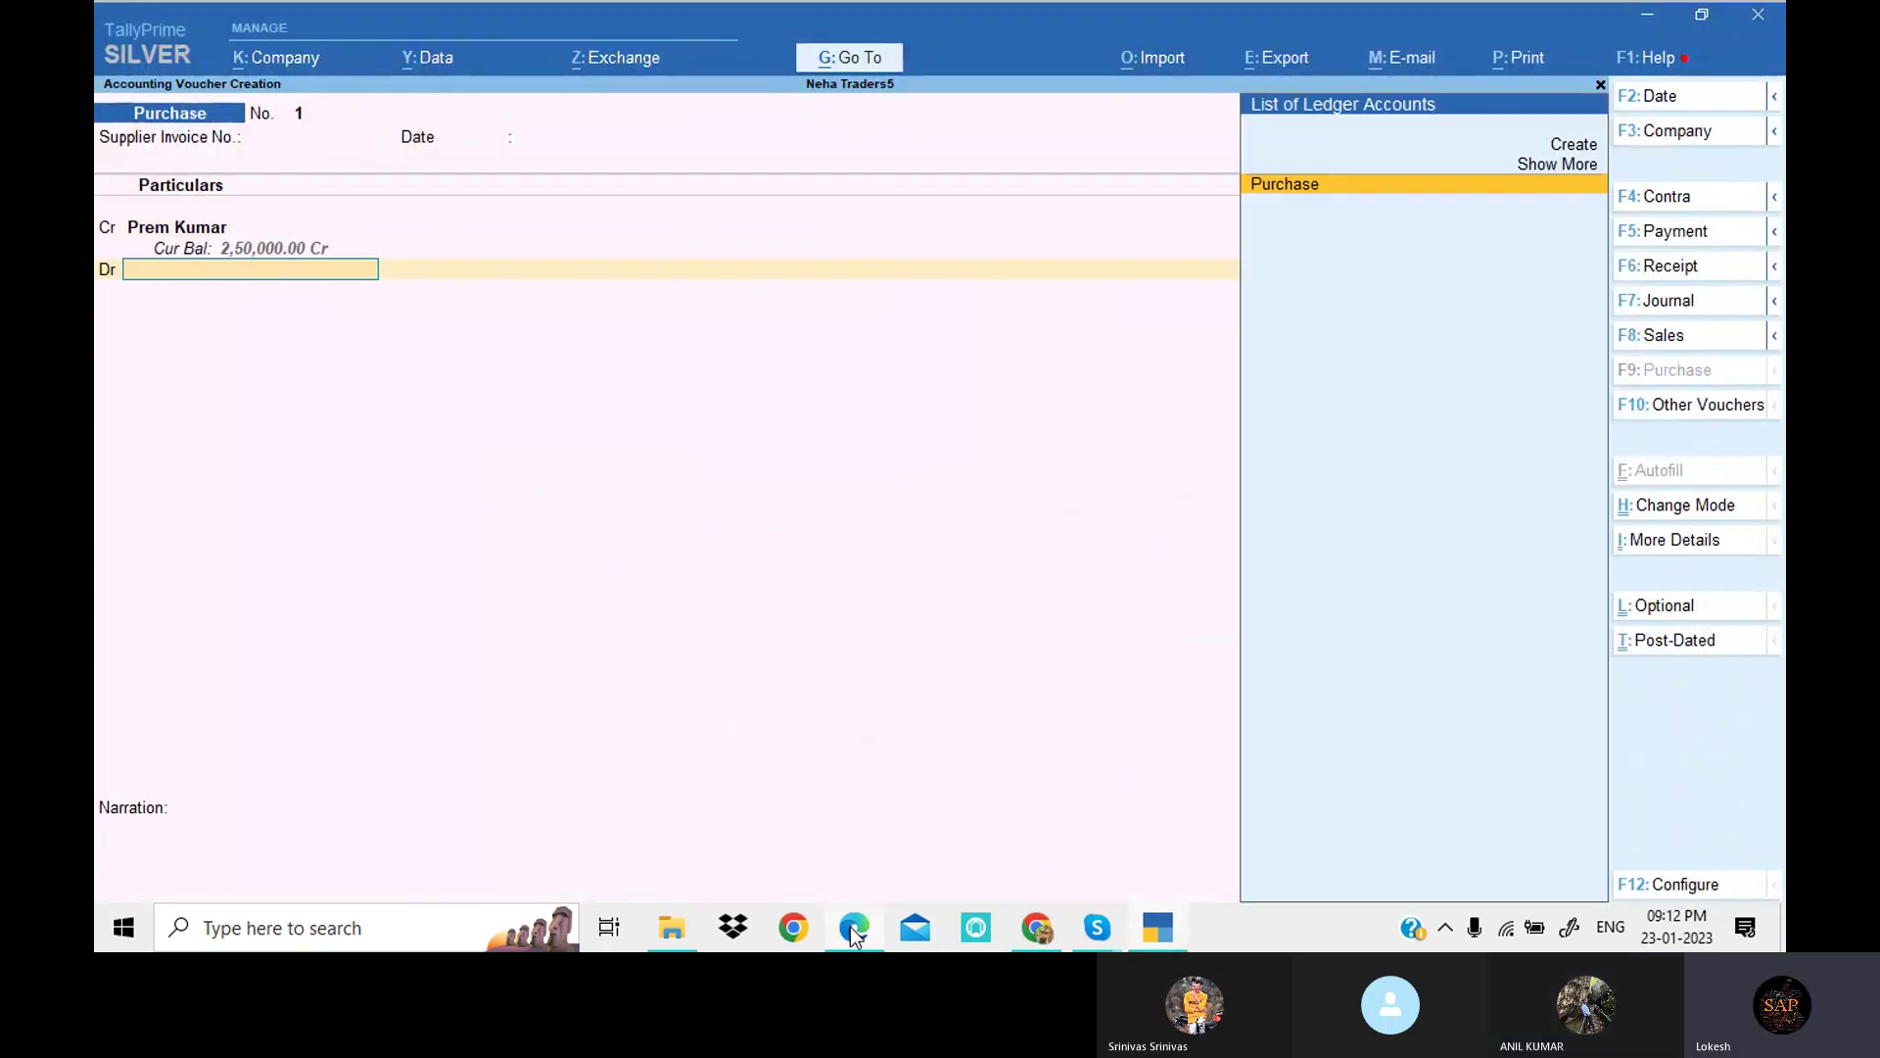
key("Return")
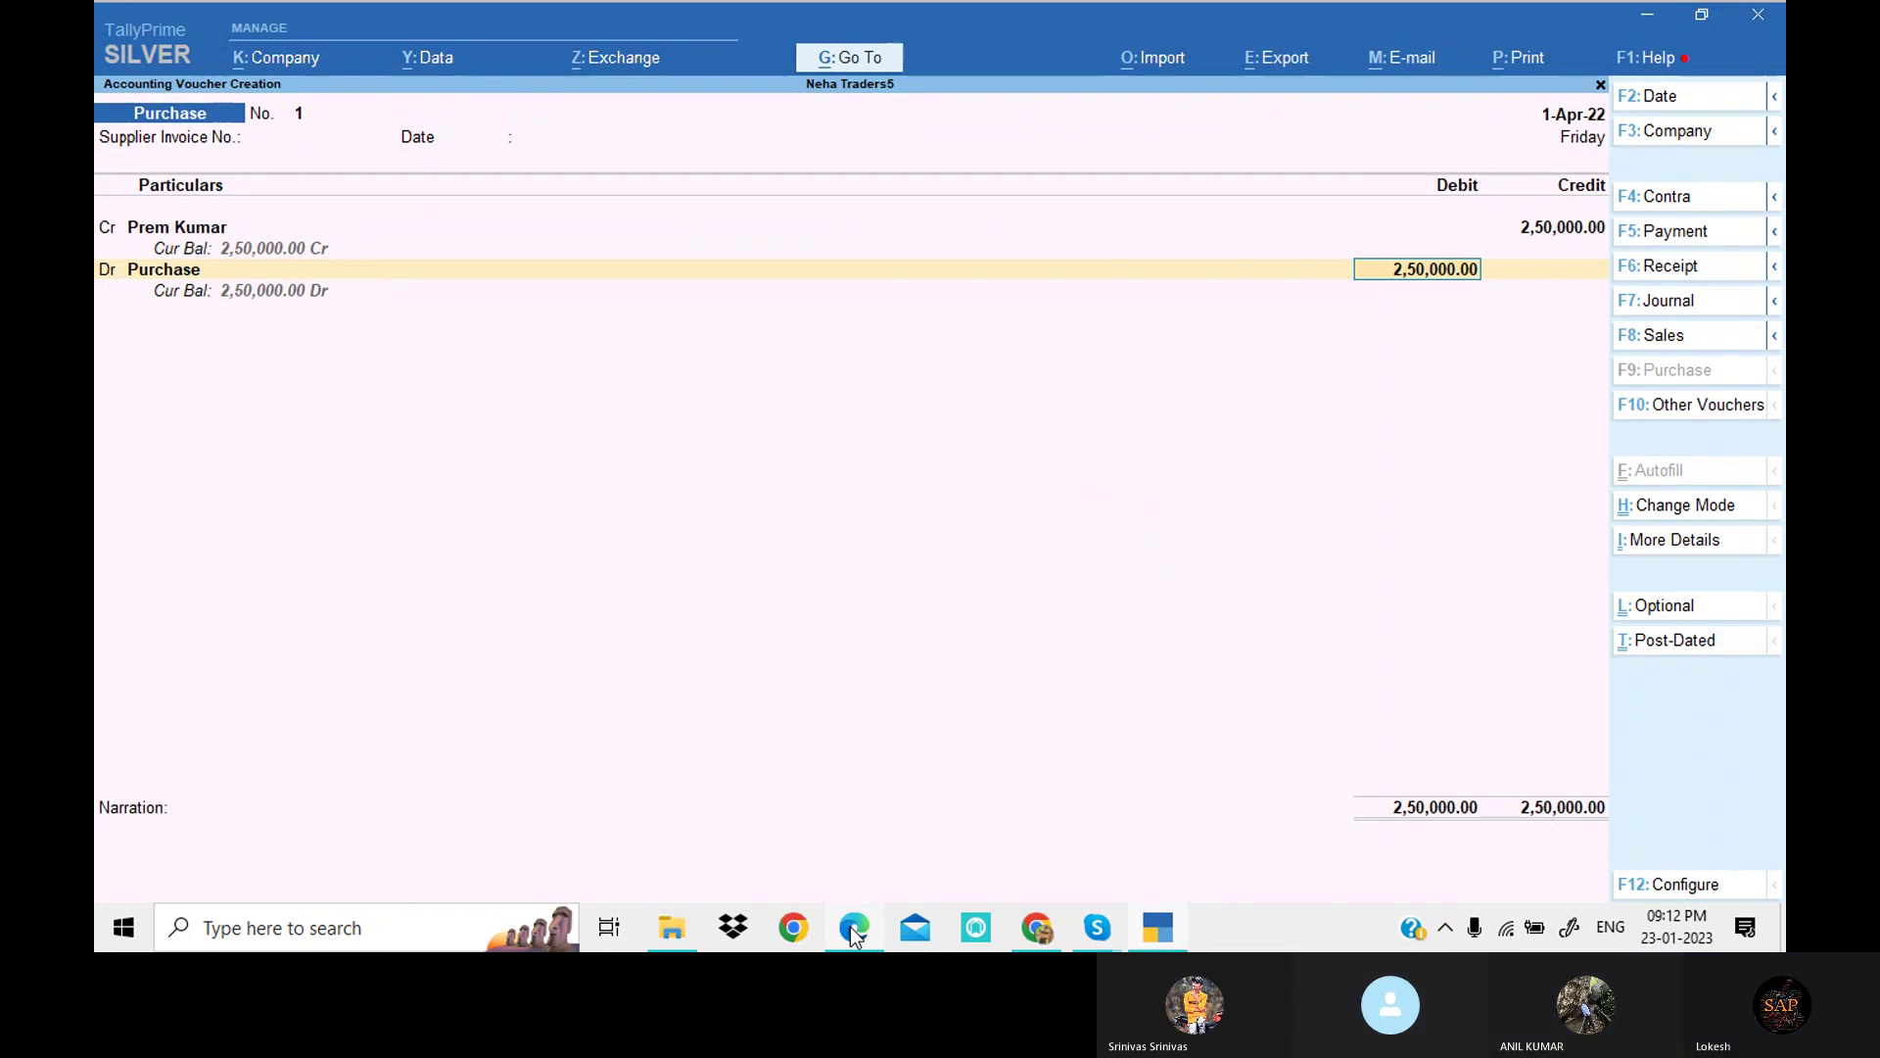
key("Return")
key("Return")
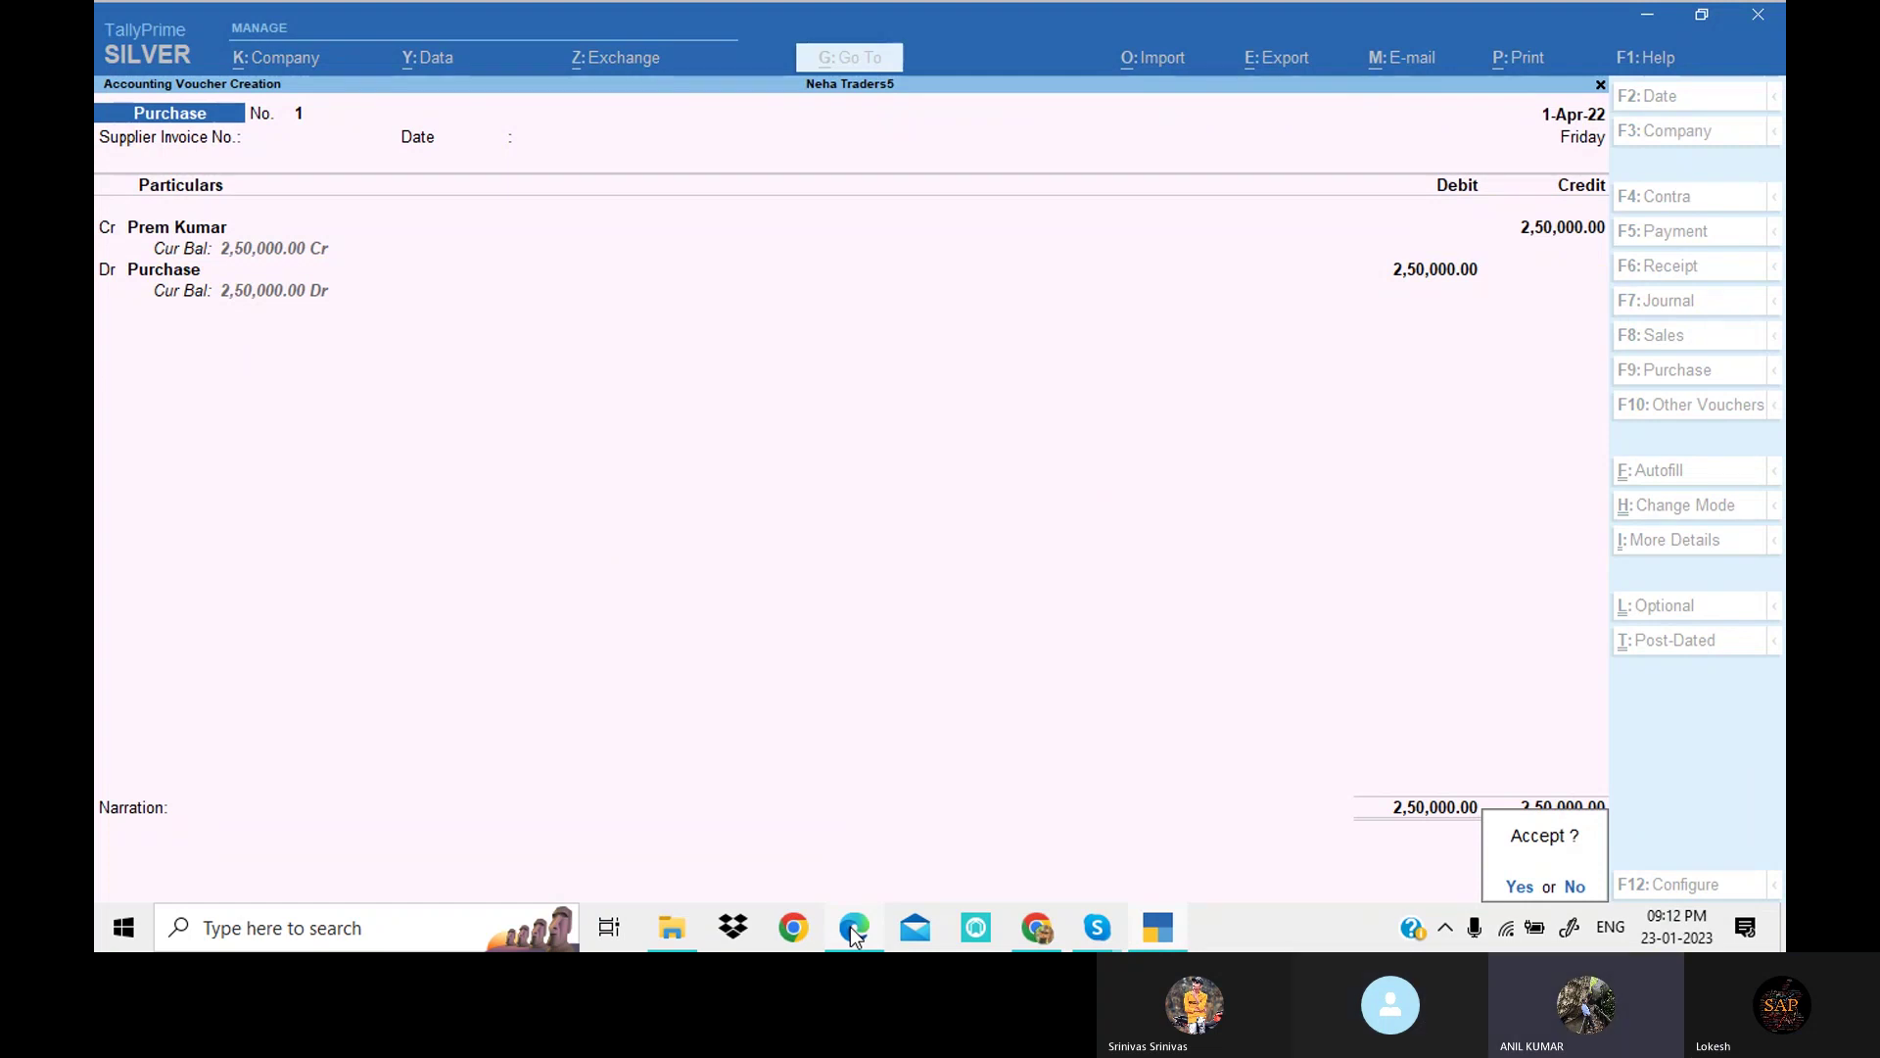
key("Return")
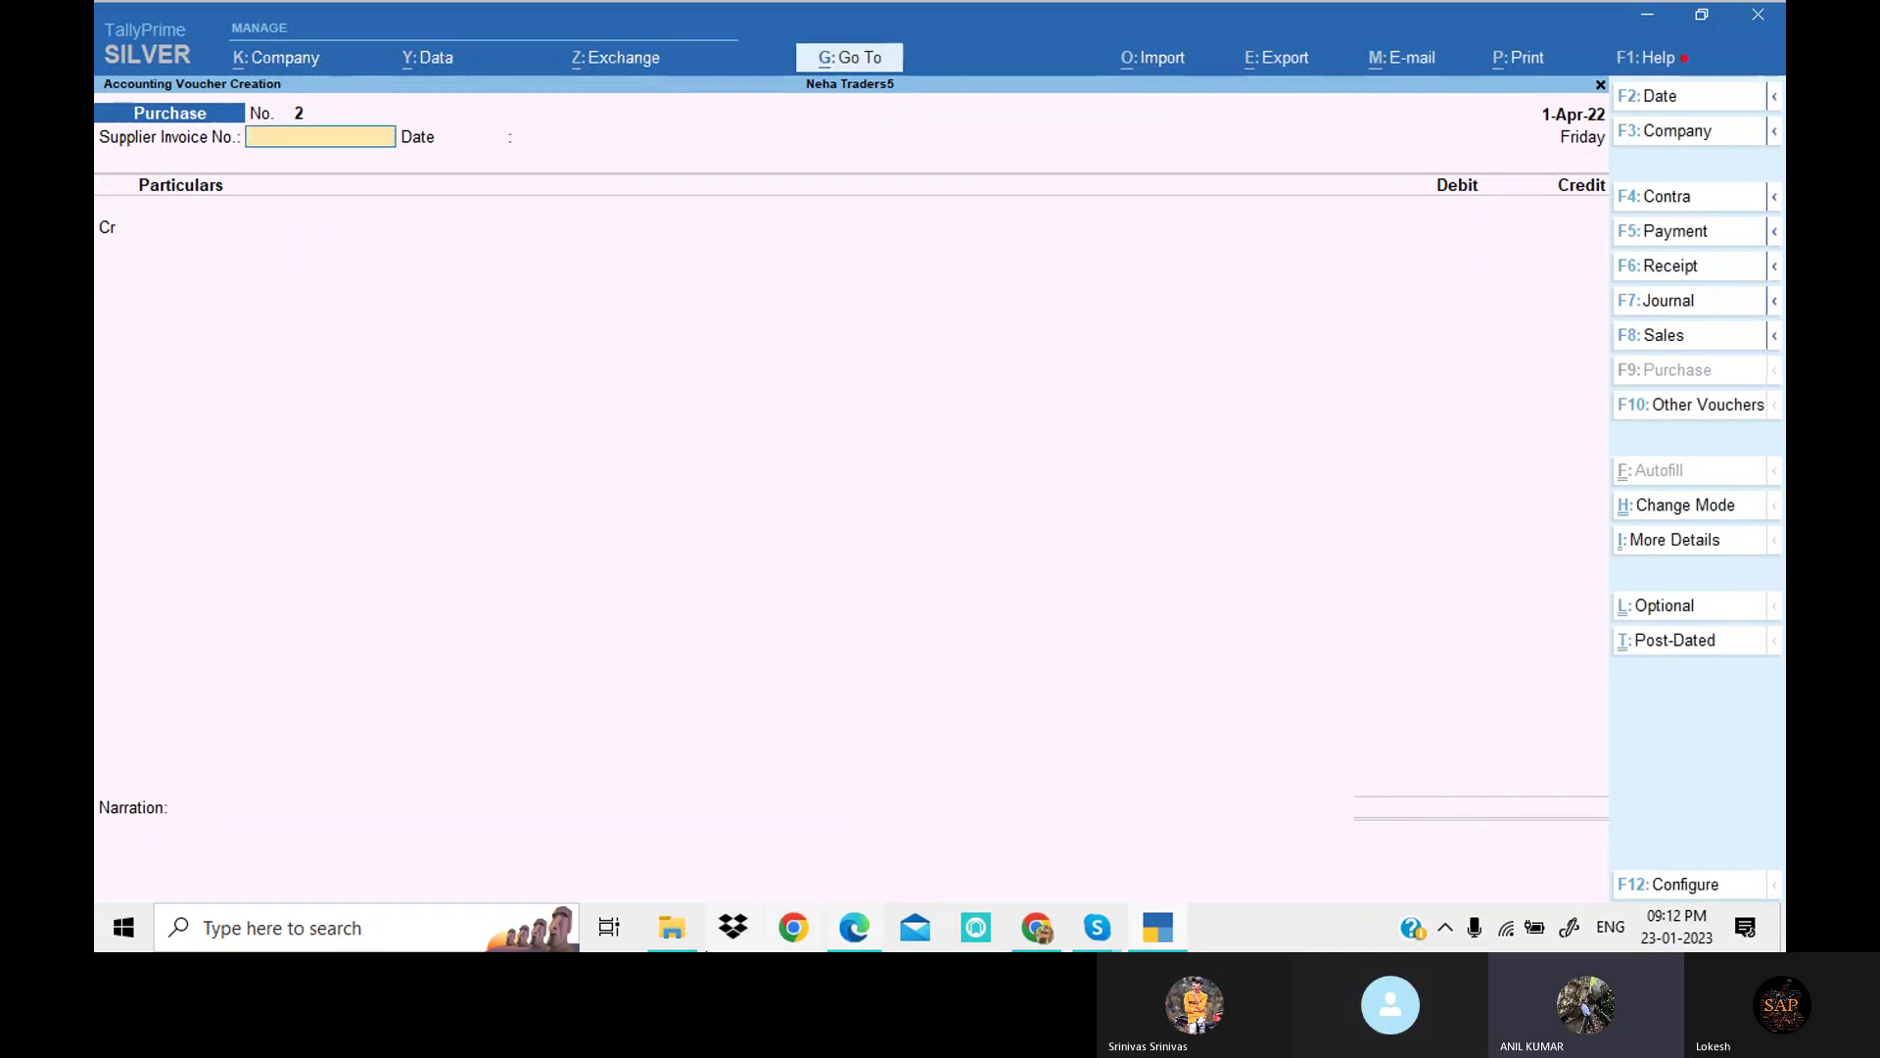
Step: Check the next transaction on the problem sheet and switch to a Sales voucher
left_click(854, 930)
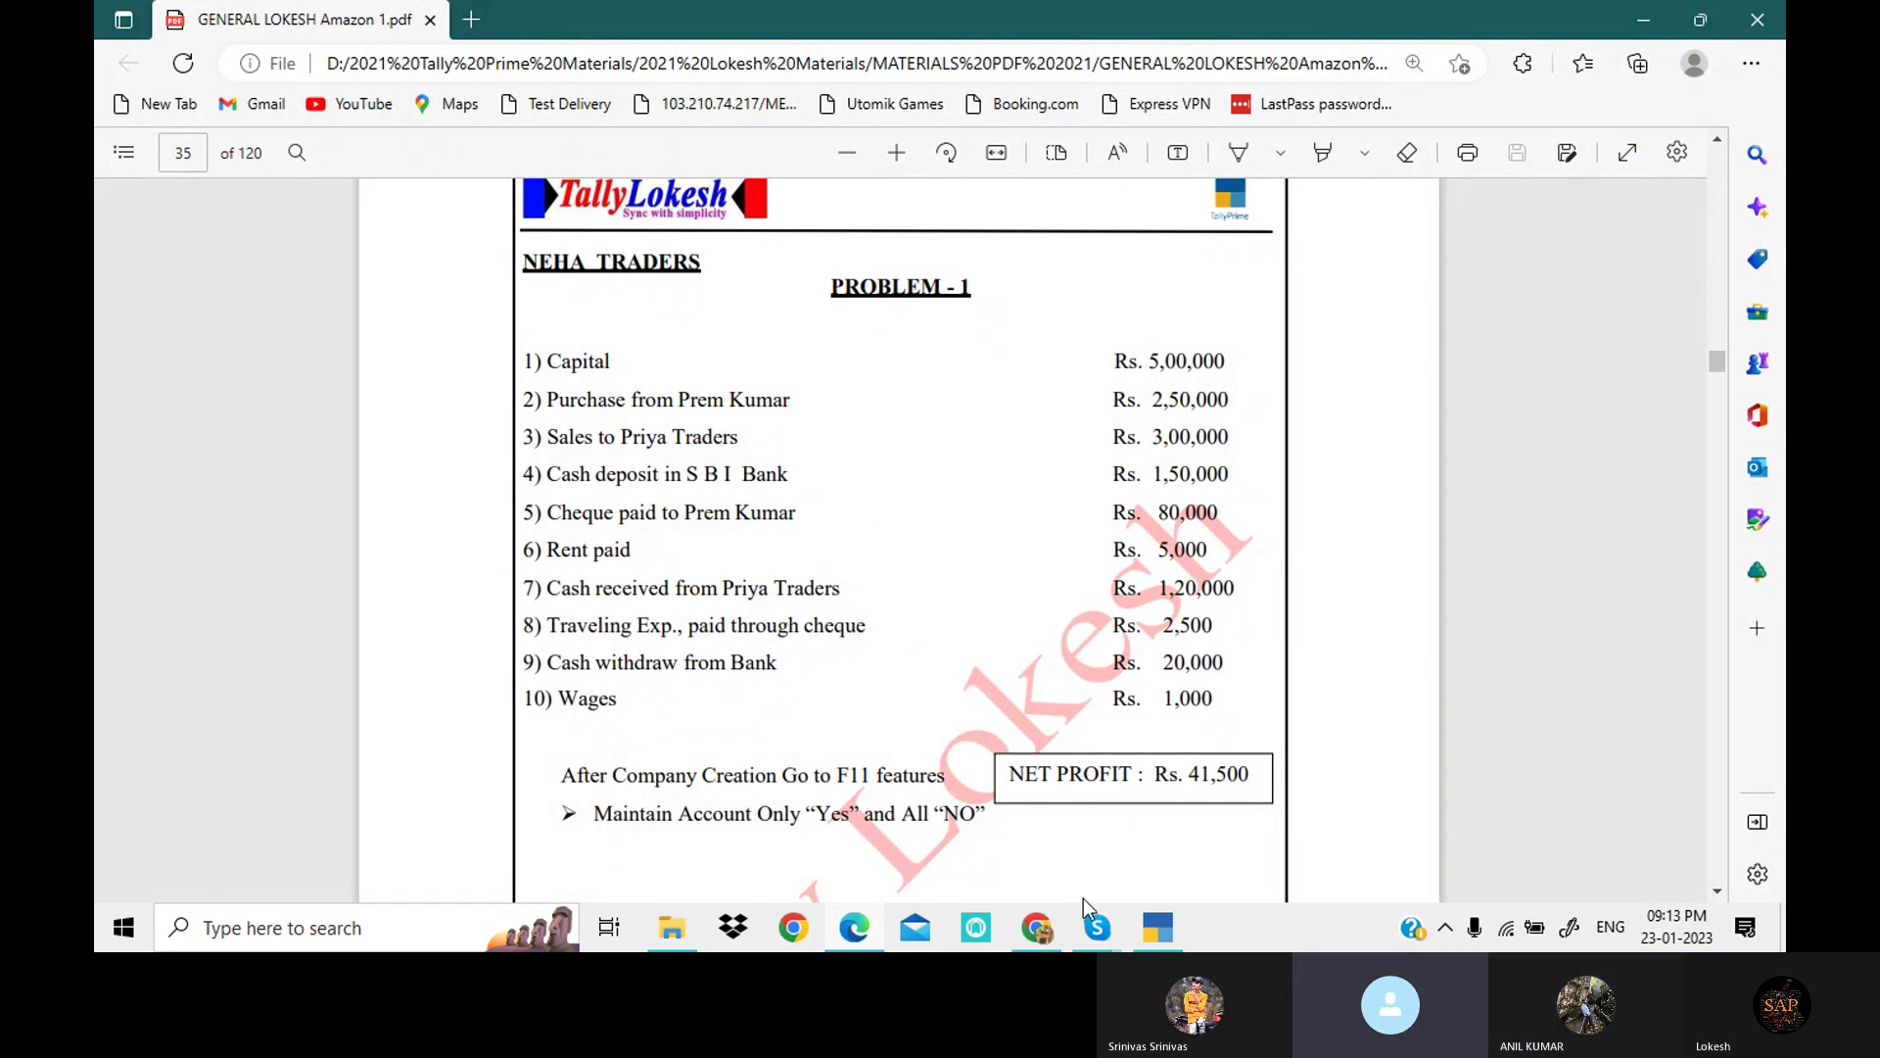
left_click(1156, 926)
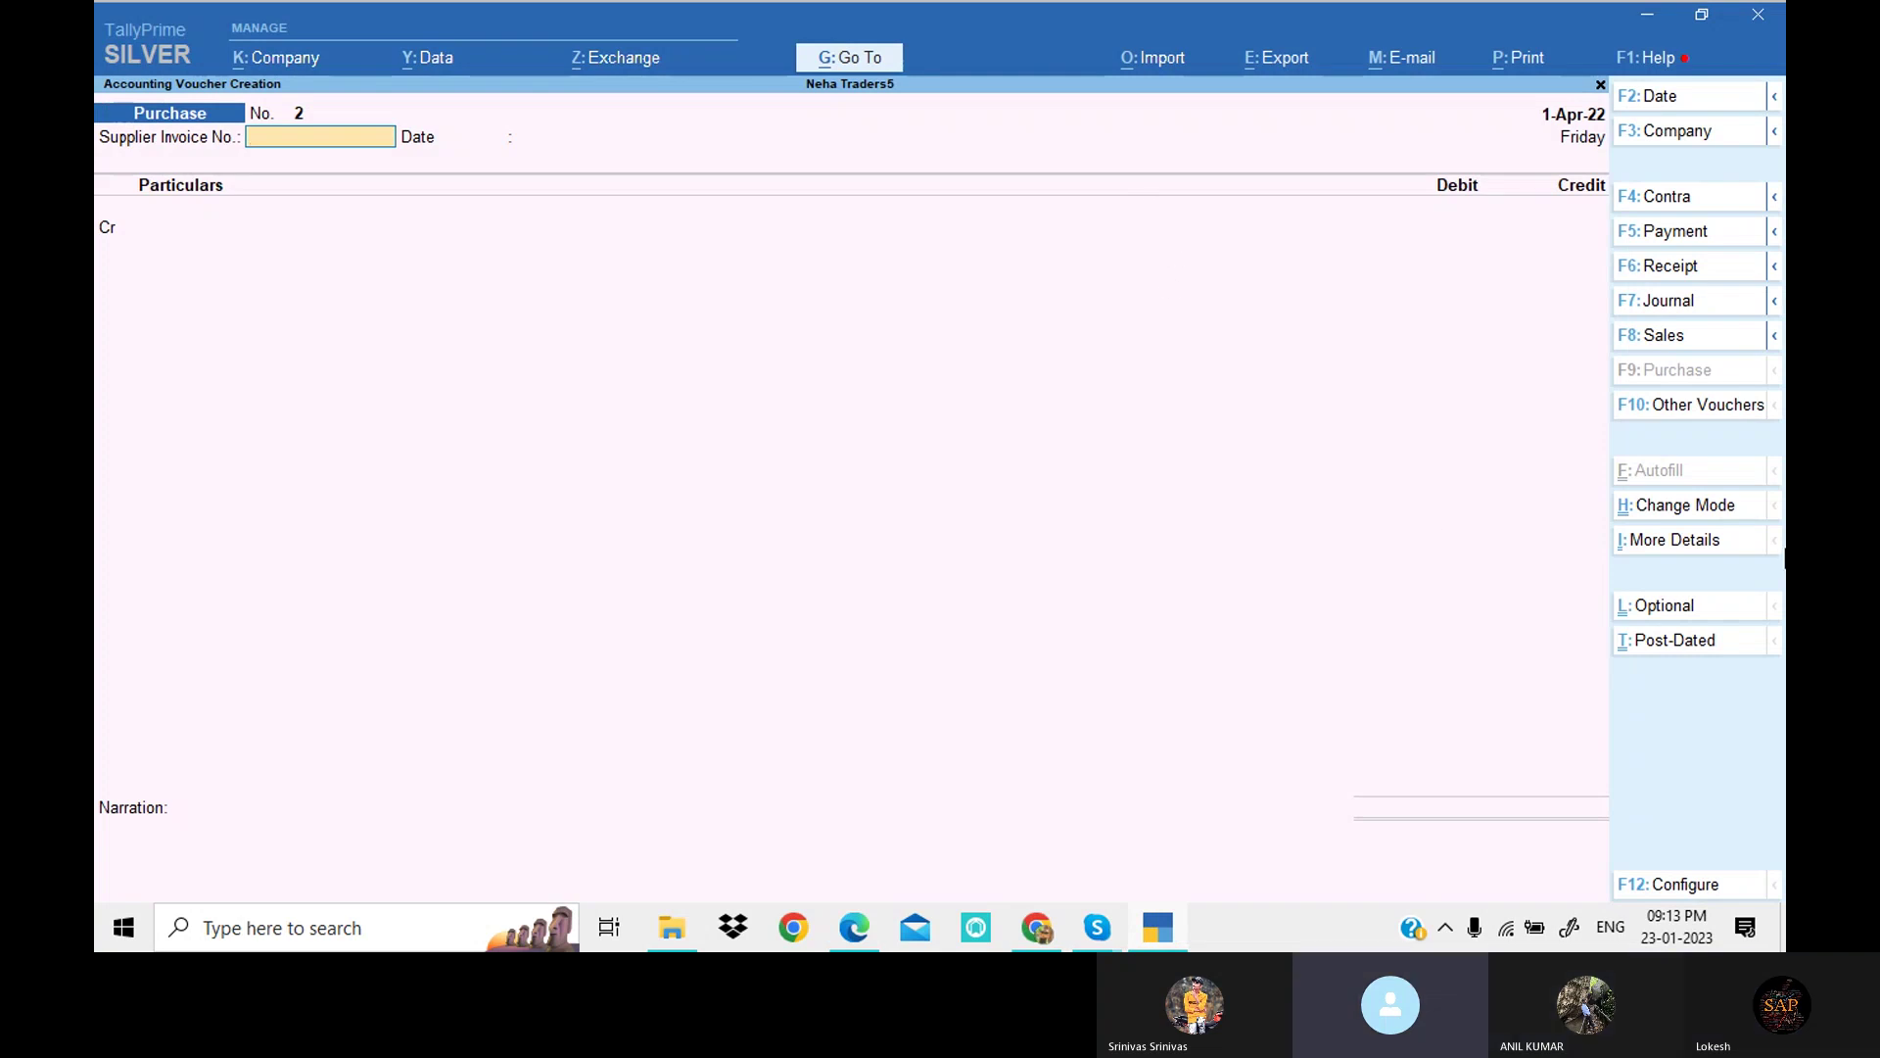
left_click(1687, 339)
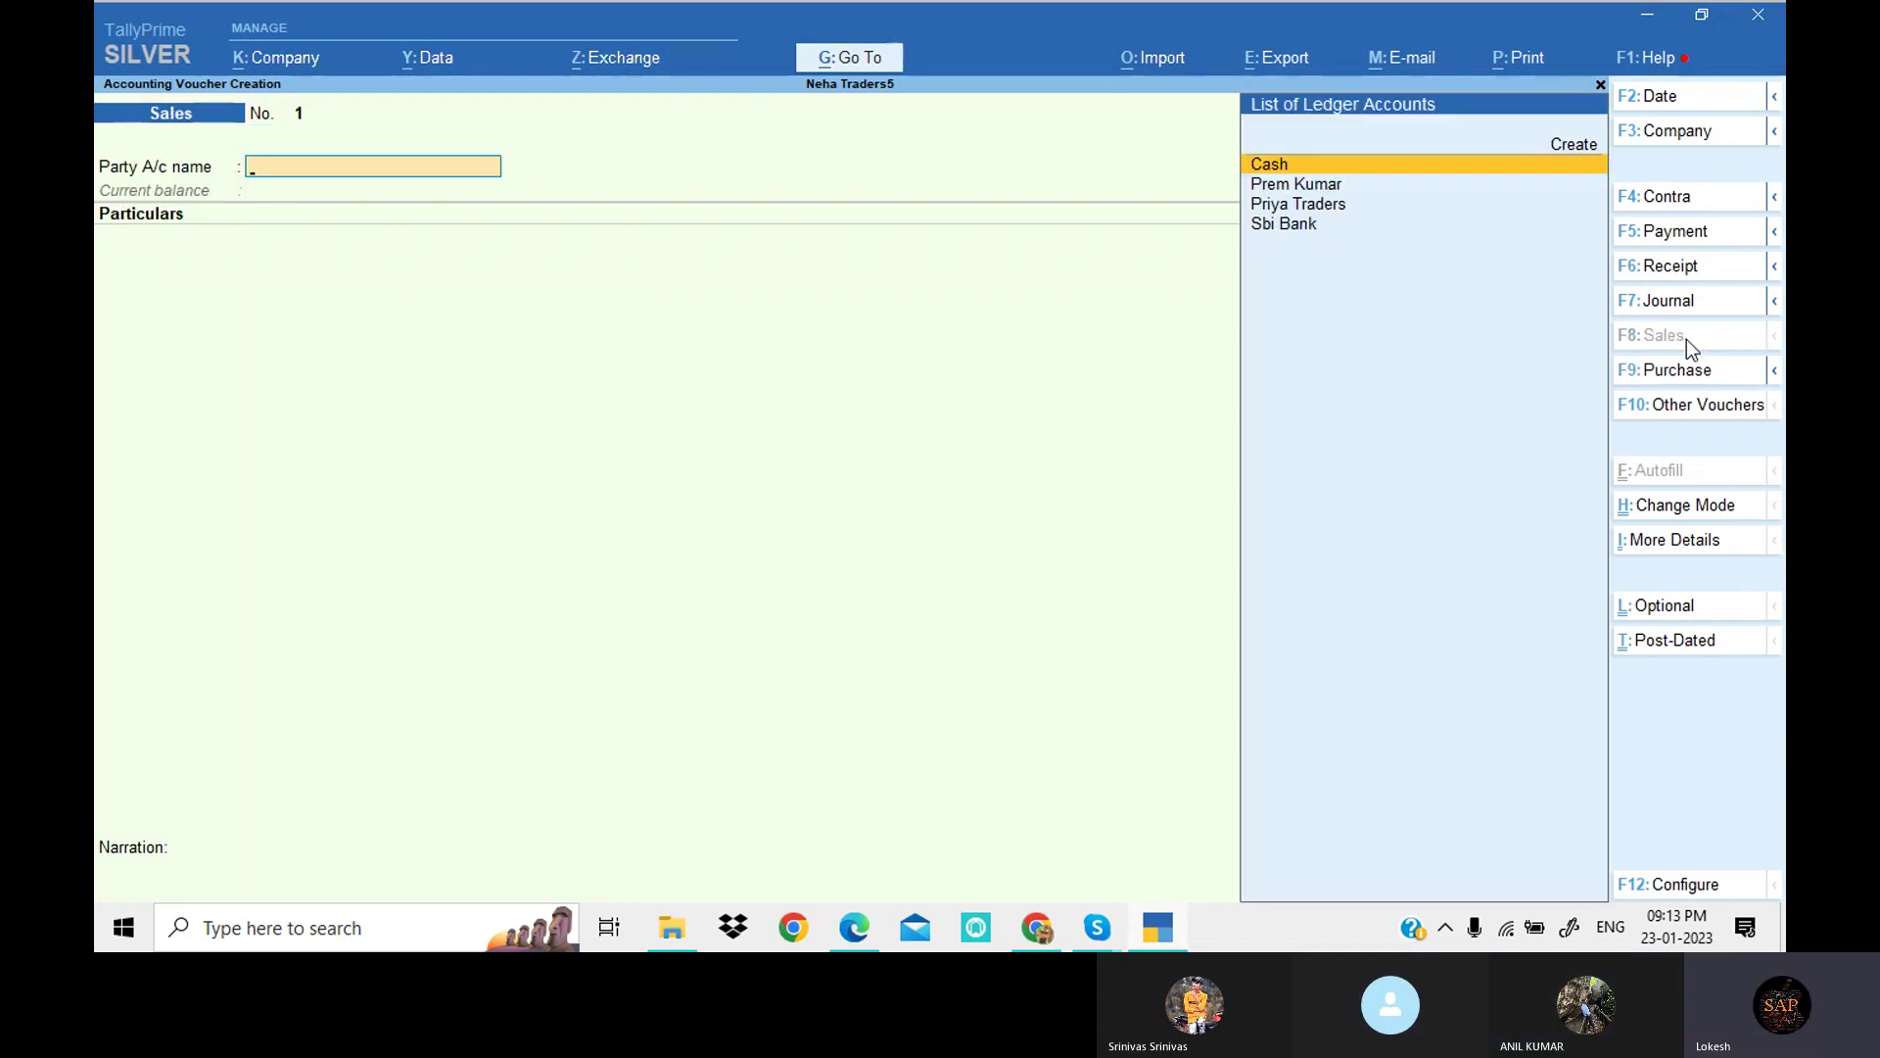
Step: Put the Sales voucher in As Voucher mode and glance at the problem sheet
left_click(1726, 507)
key("Down")
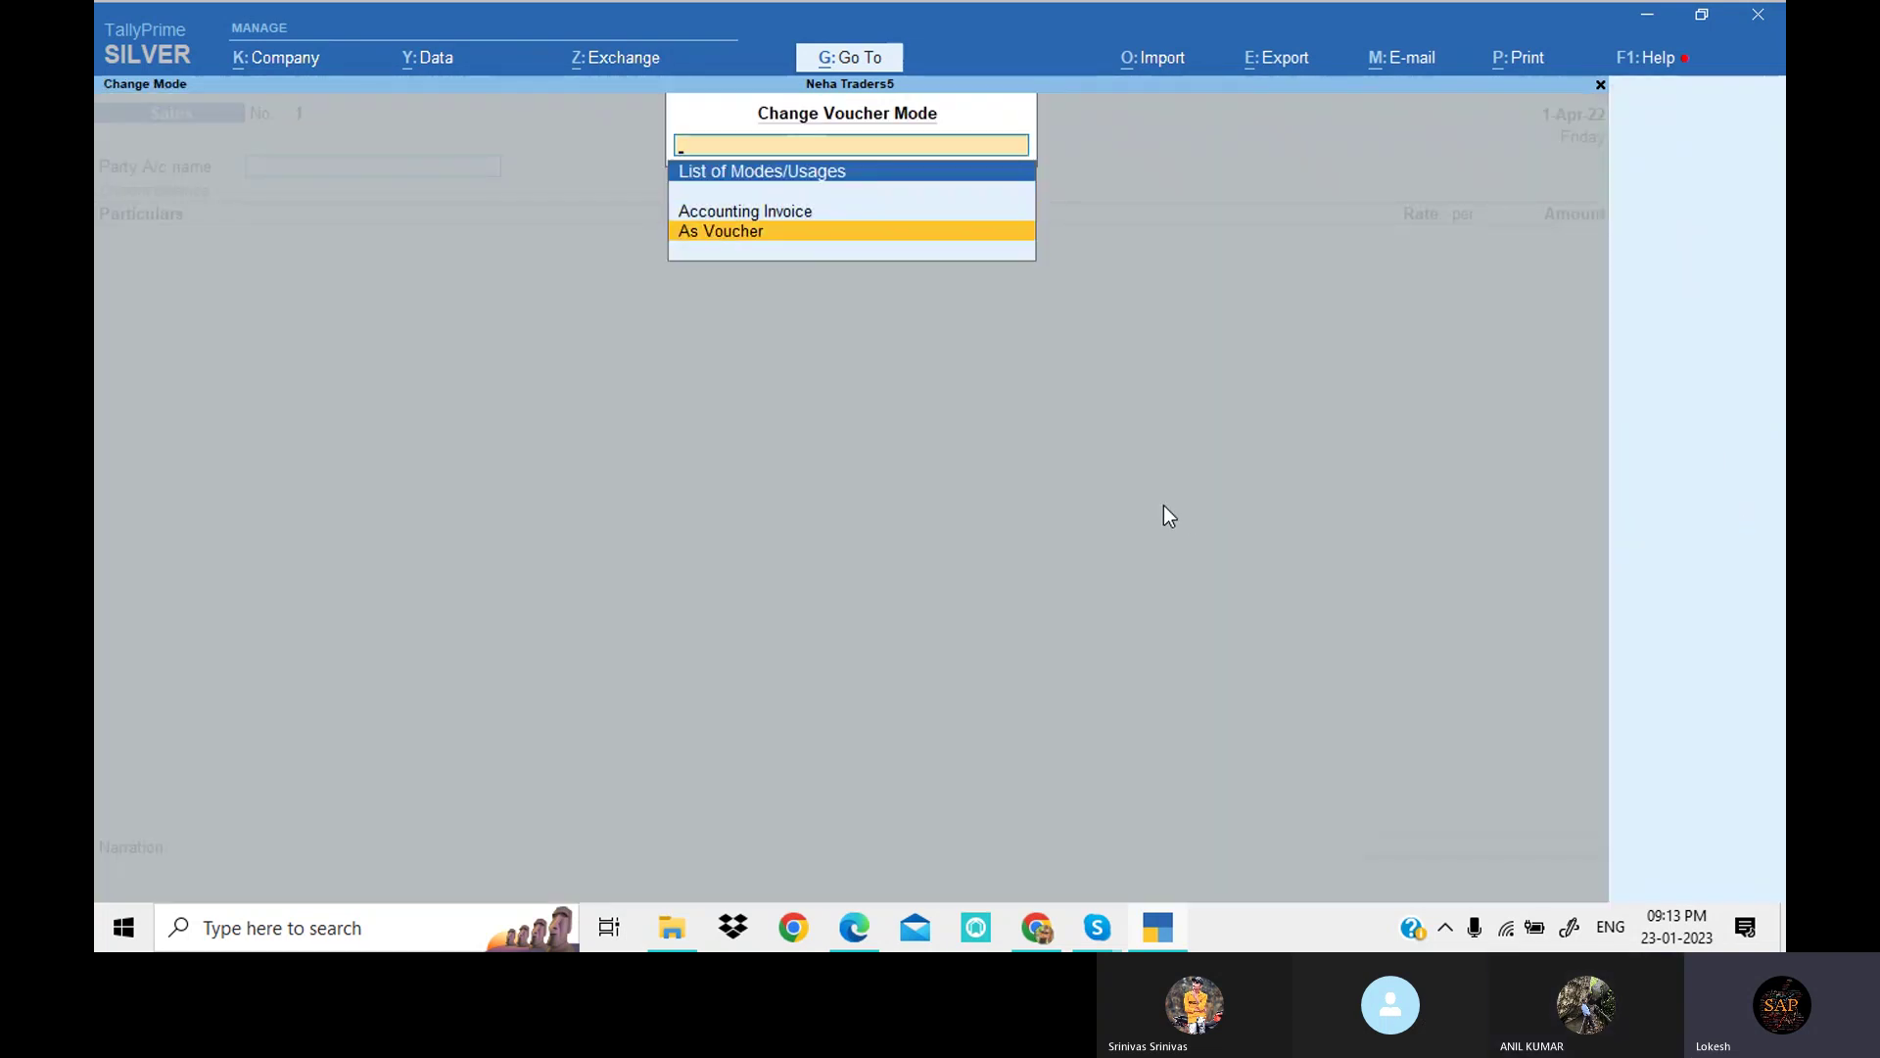
key("Return")
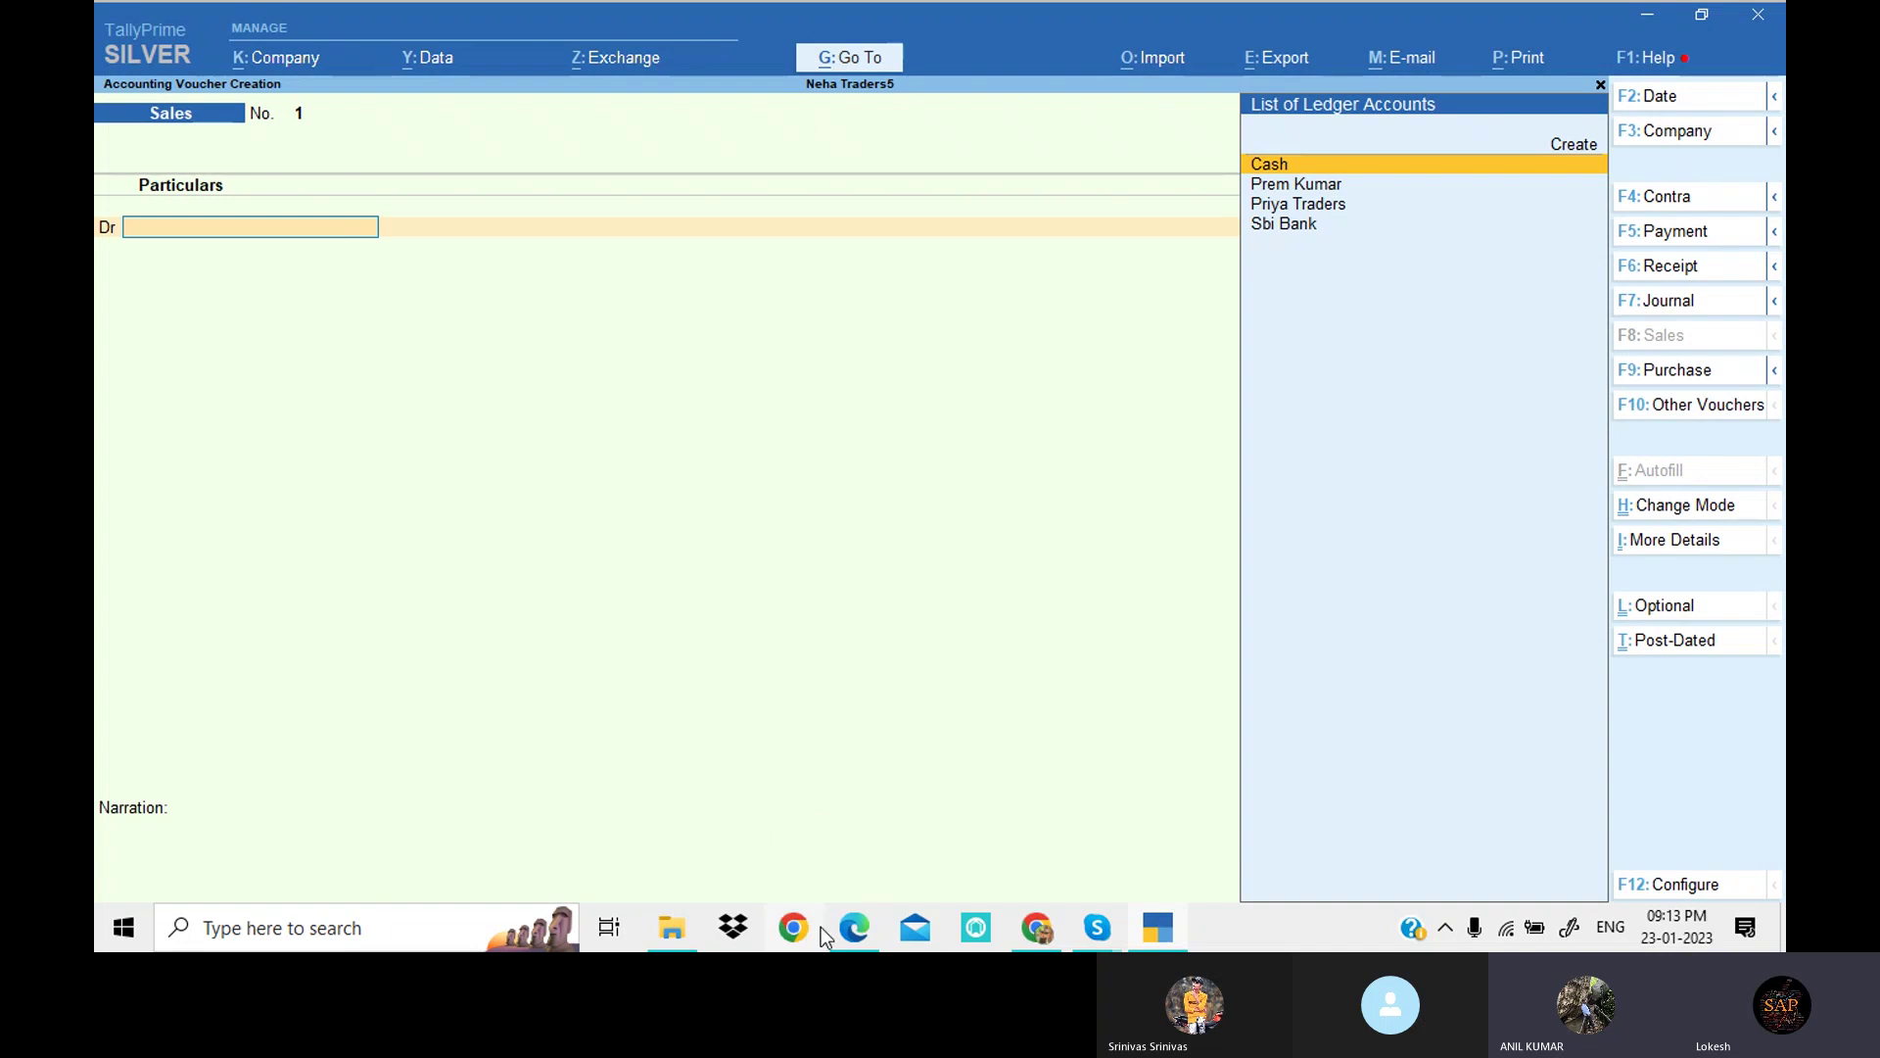
left_click(856, 927)
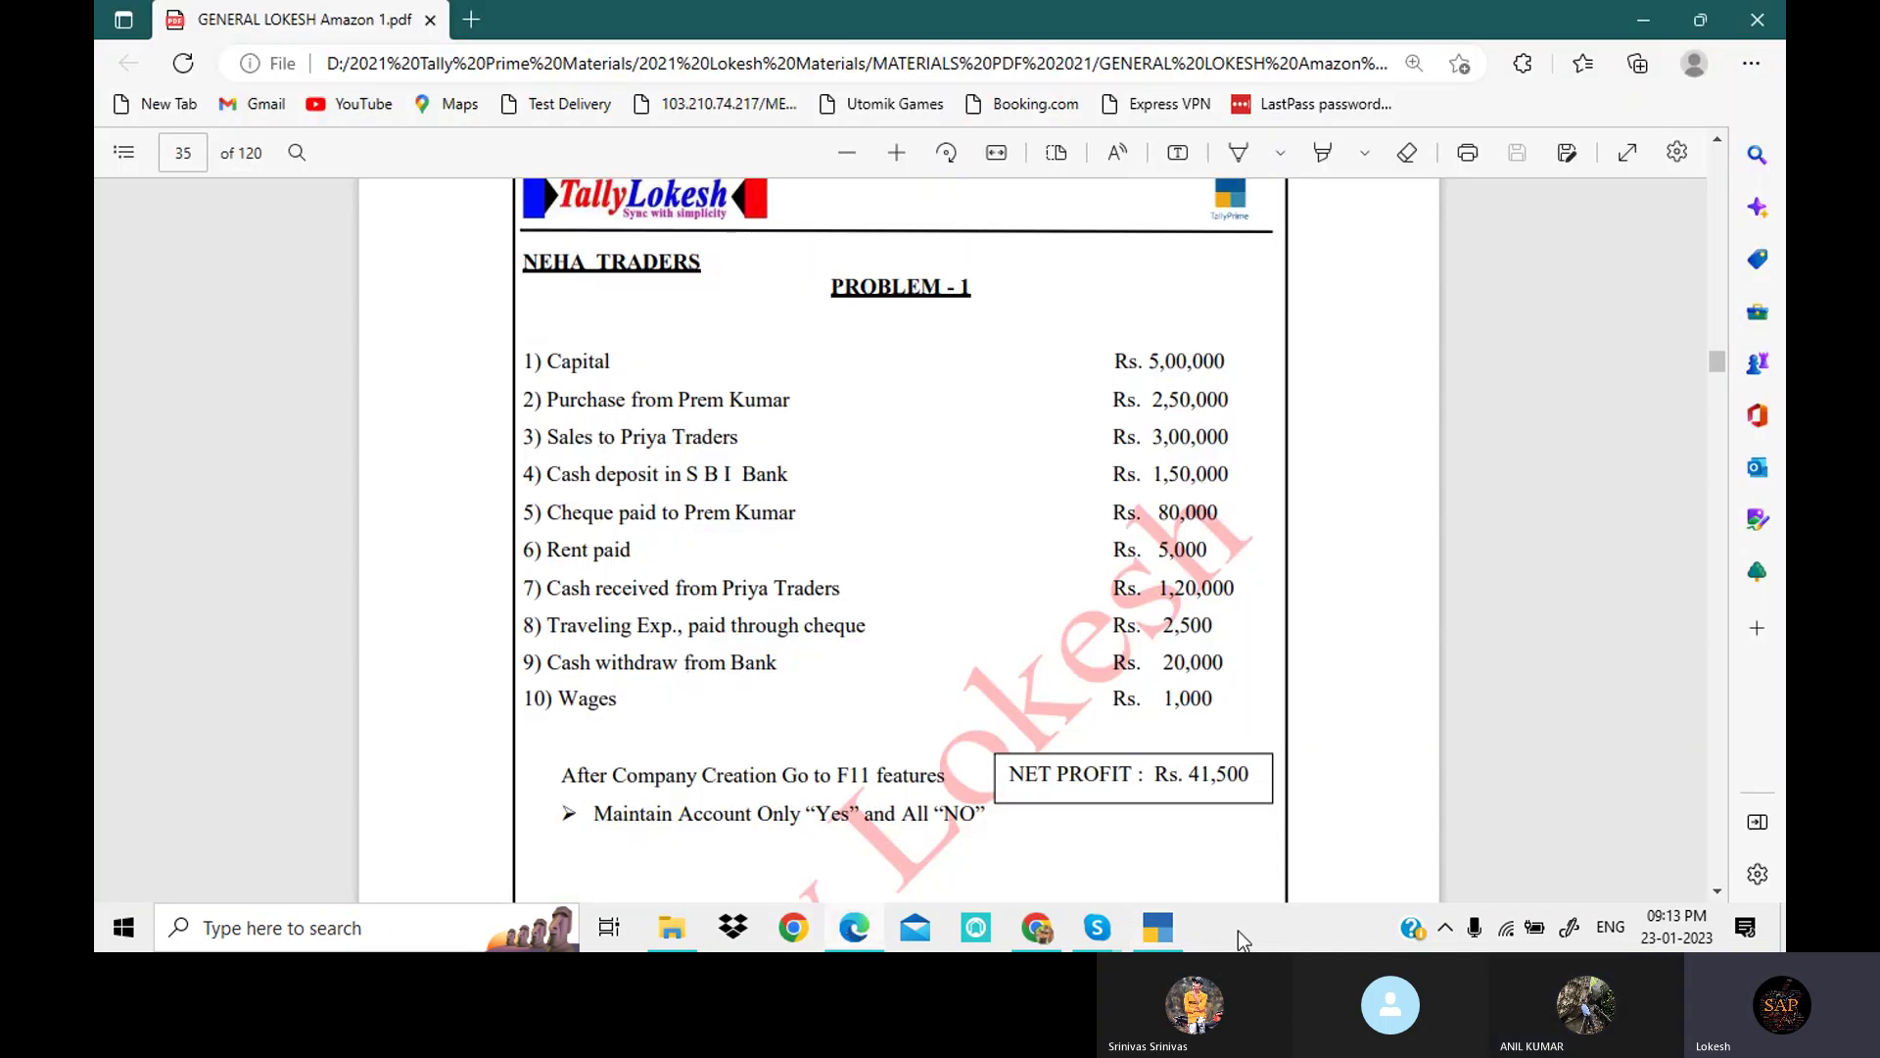
left_click(1158, 928)
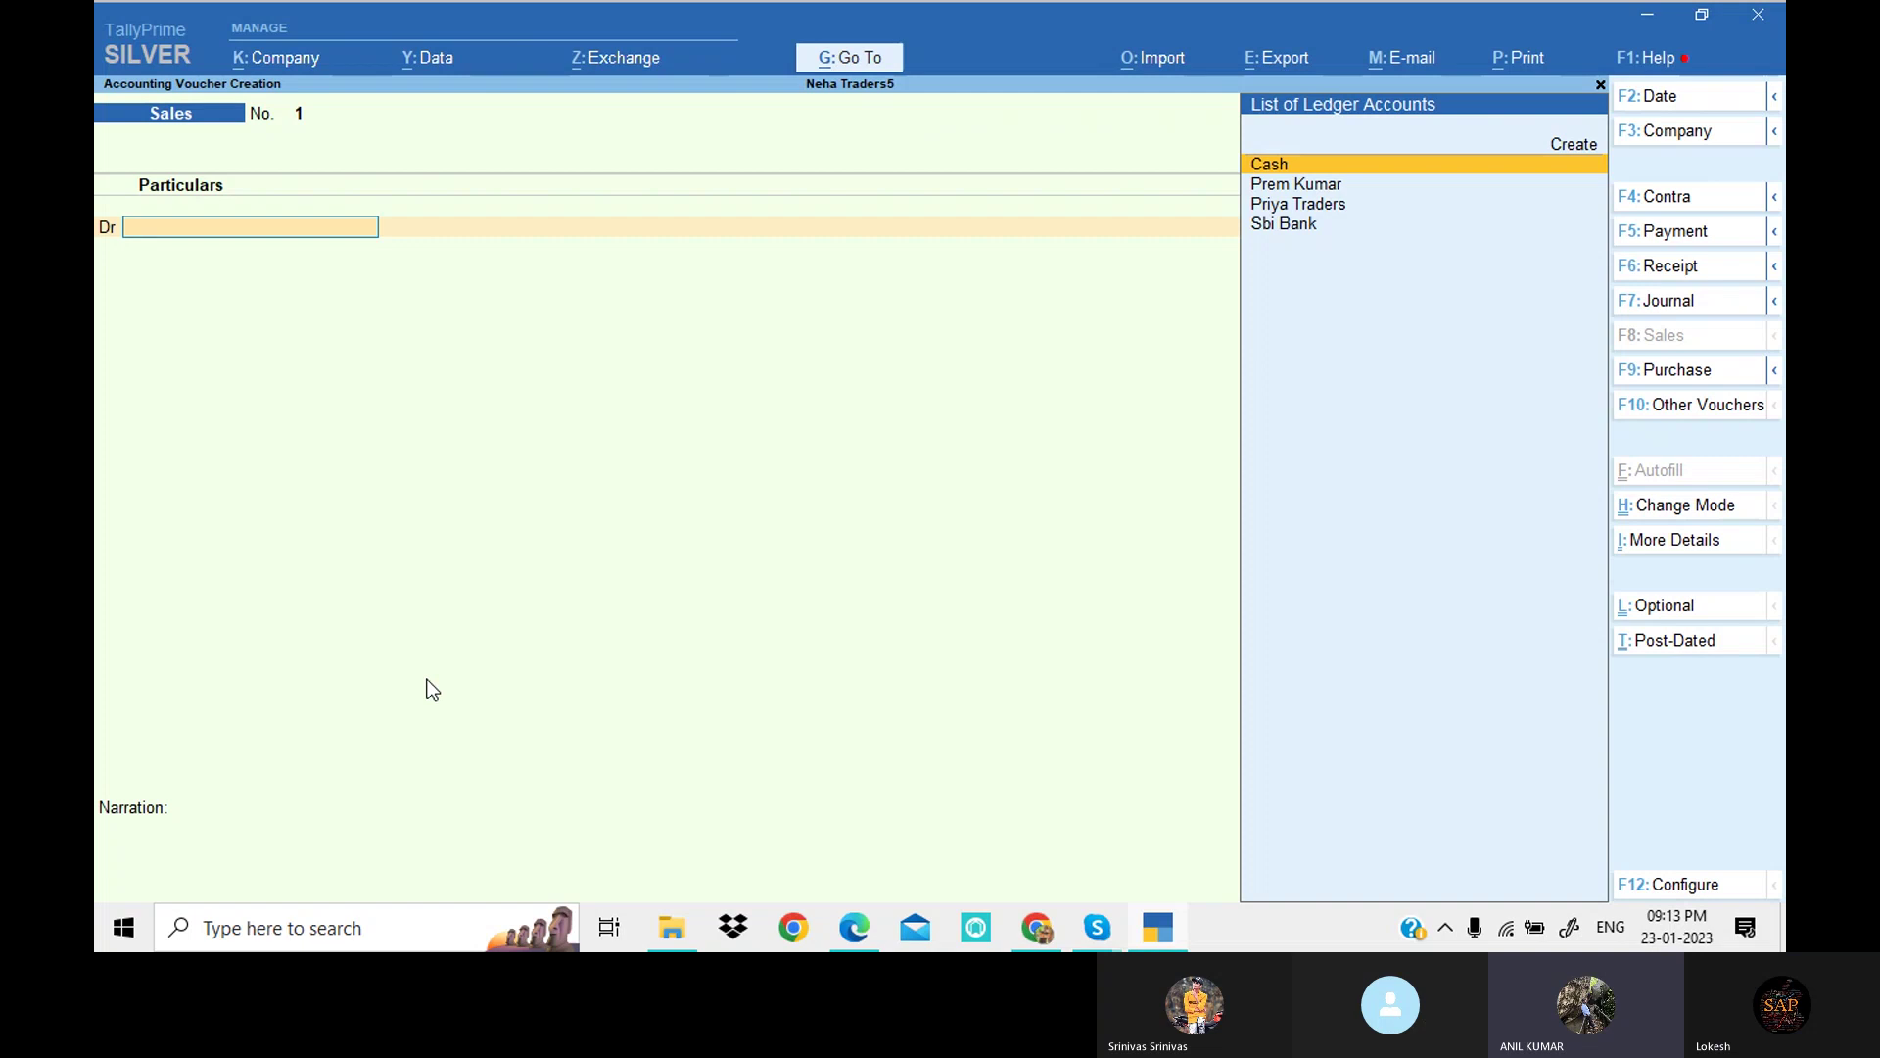
Step: Debit Priya Traders 3,00,000 (correcting an initial 30000), credit Sales, and finish the voucher
key("Down")
key("Down")
key("Return")
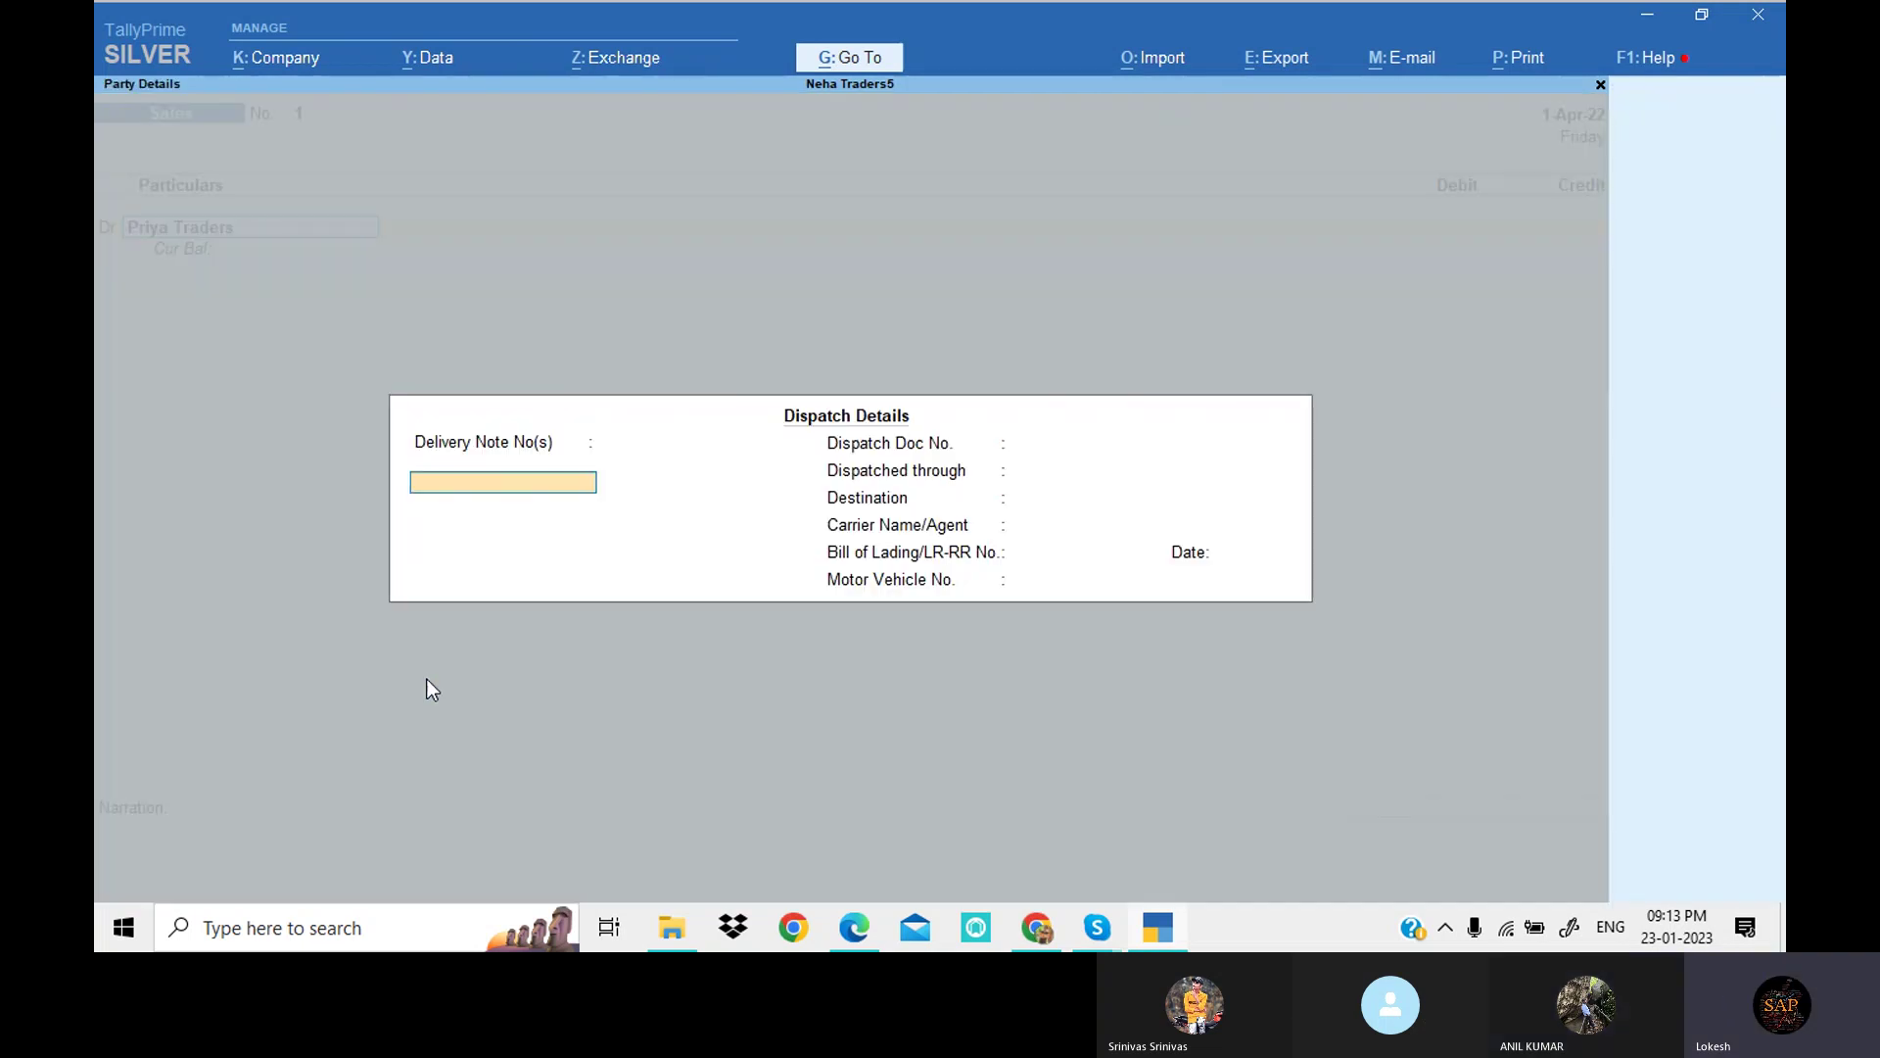
key("Return")
key("Return")
key("Return")
key("Return")
key("Return")
key("Return")
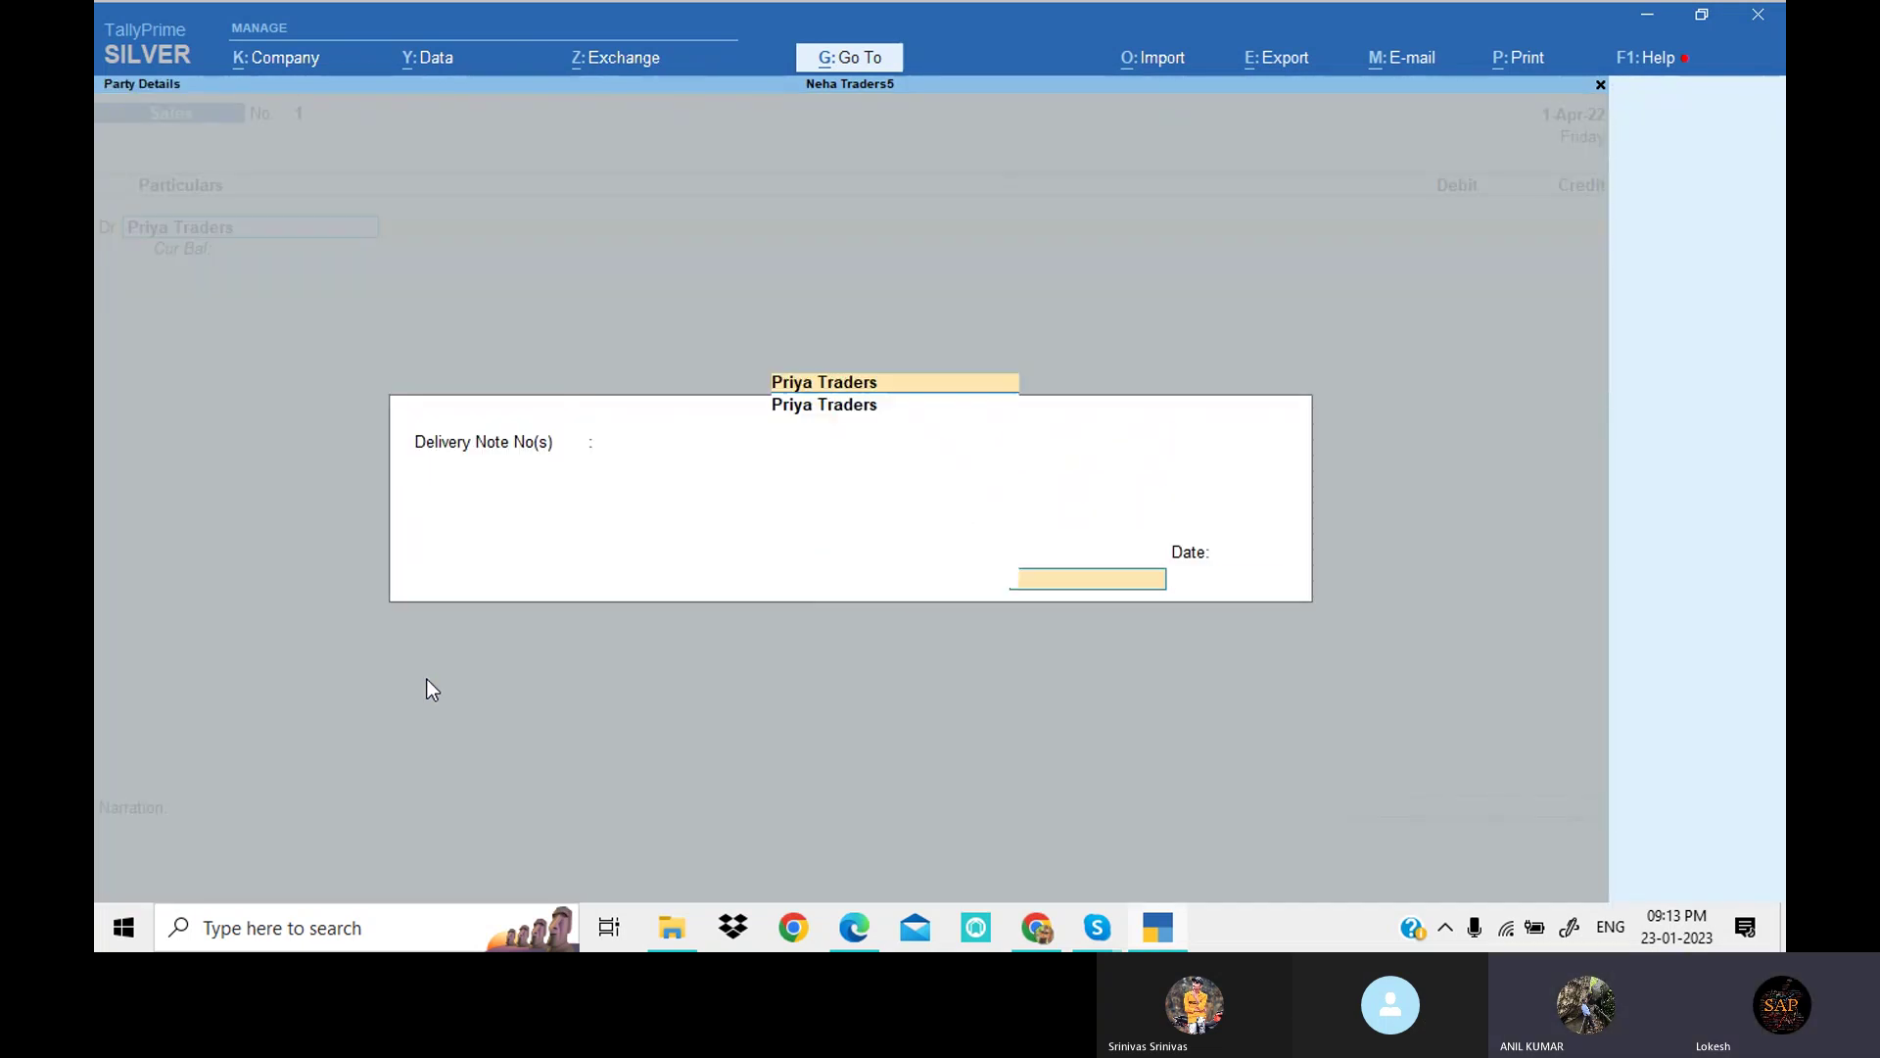
key("Return")
key("Return")
key("Return")
key("Return")
key("Return")
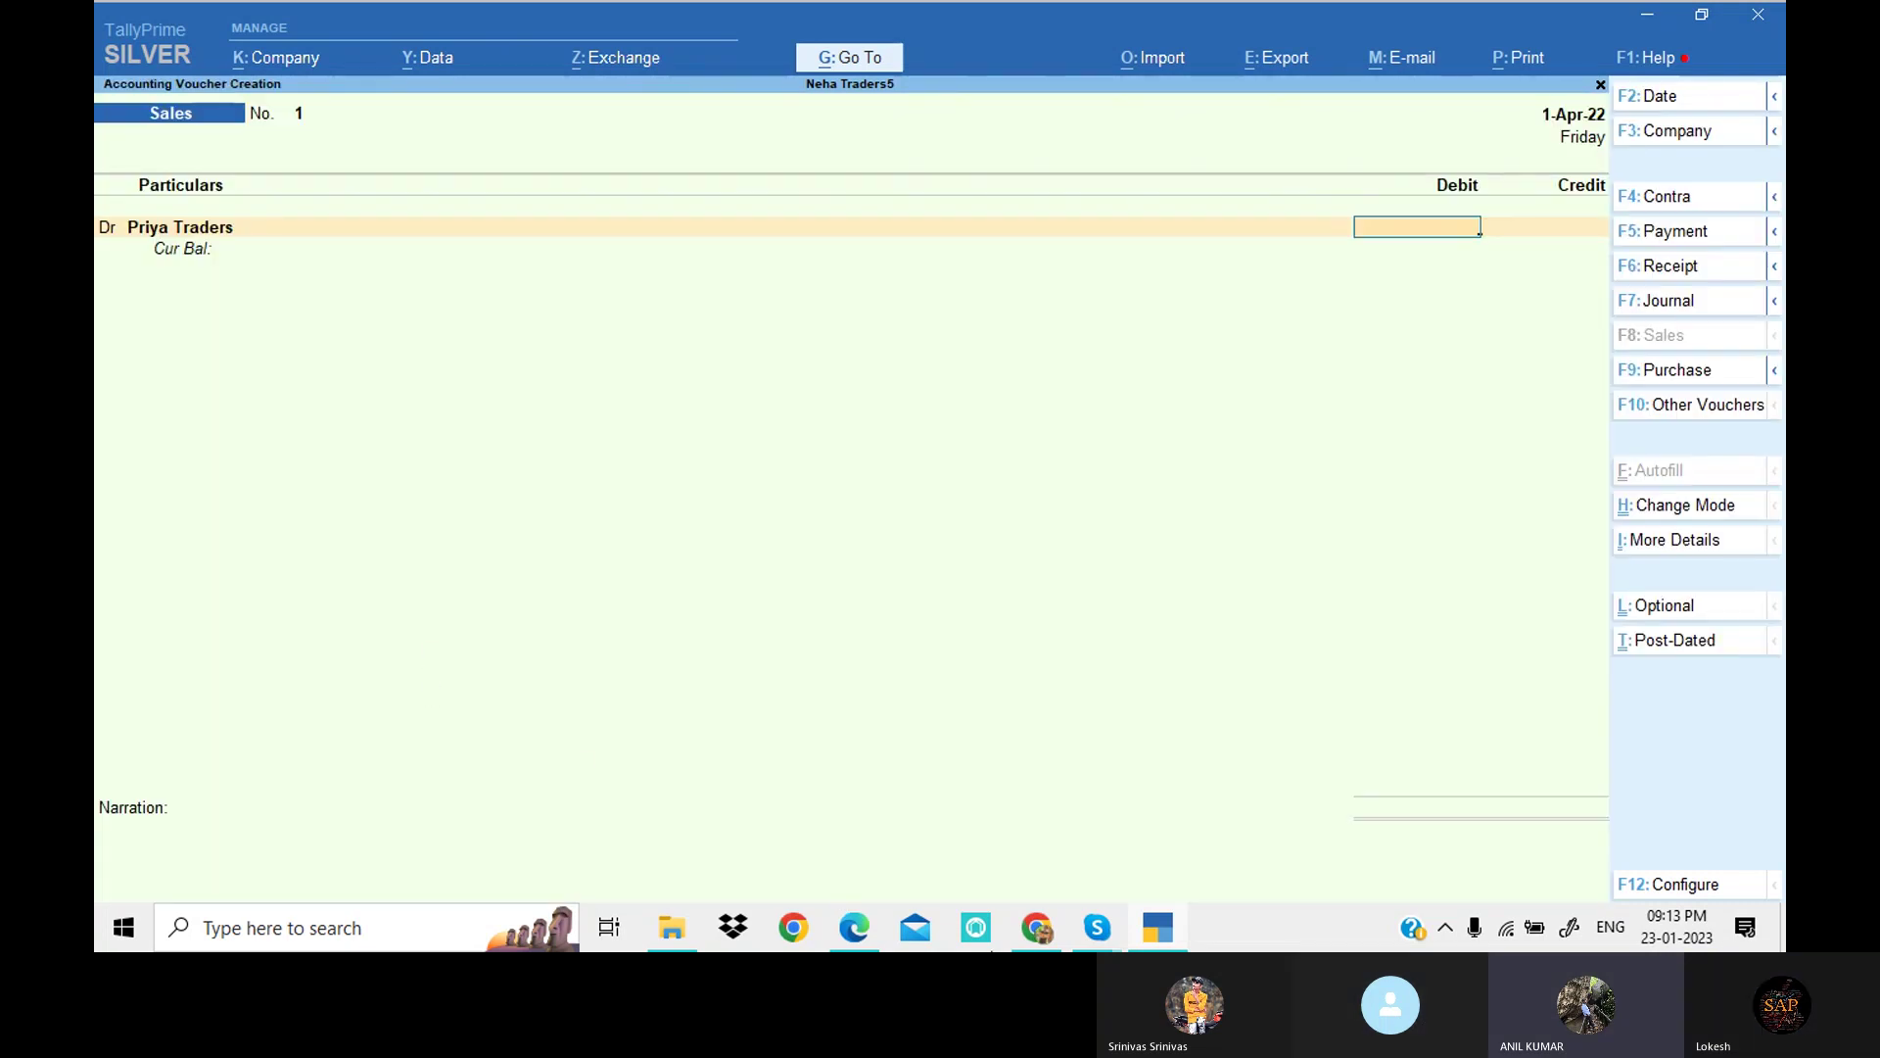
left_click(856, 927)
type("30000")
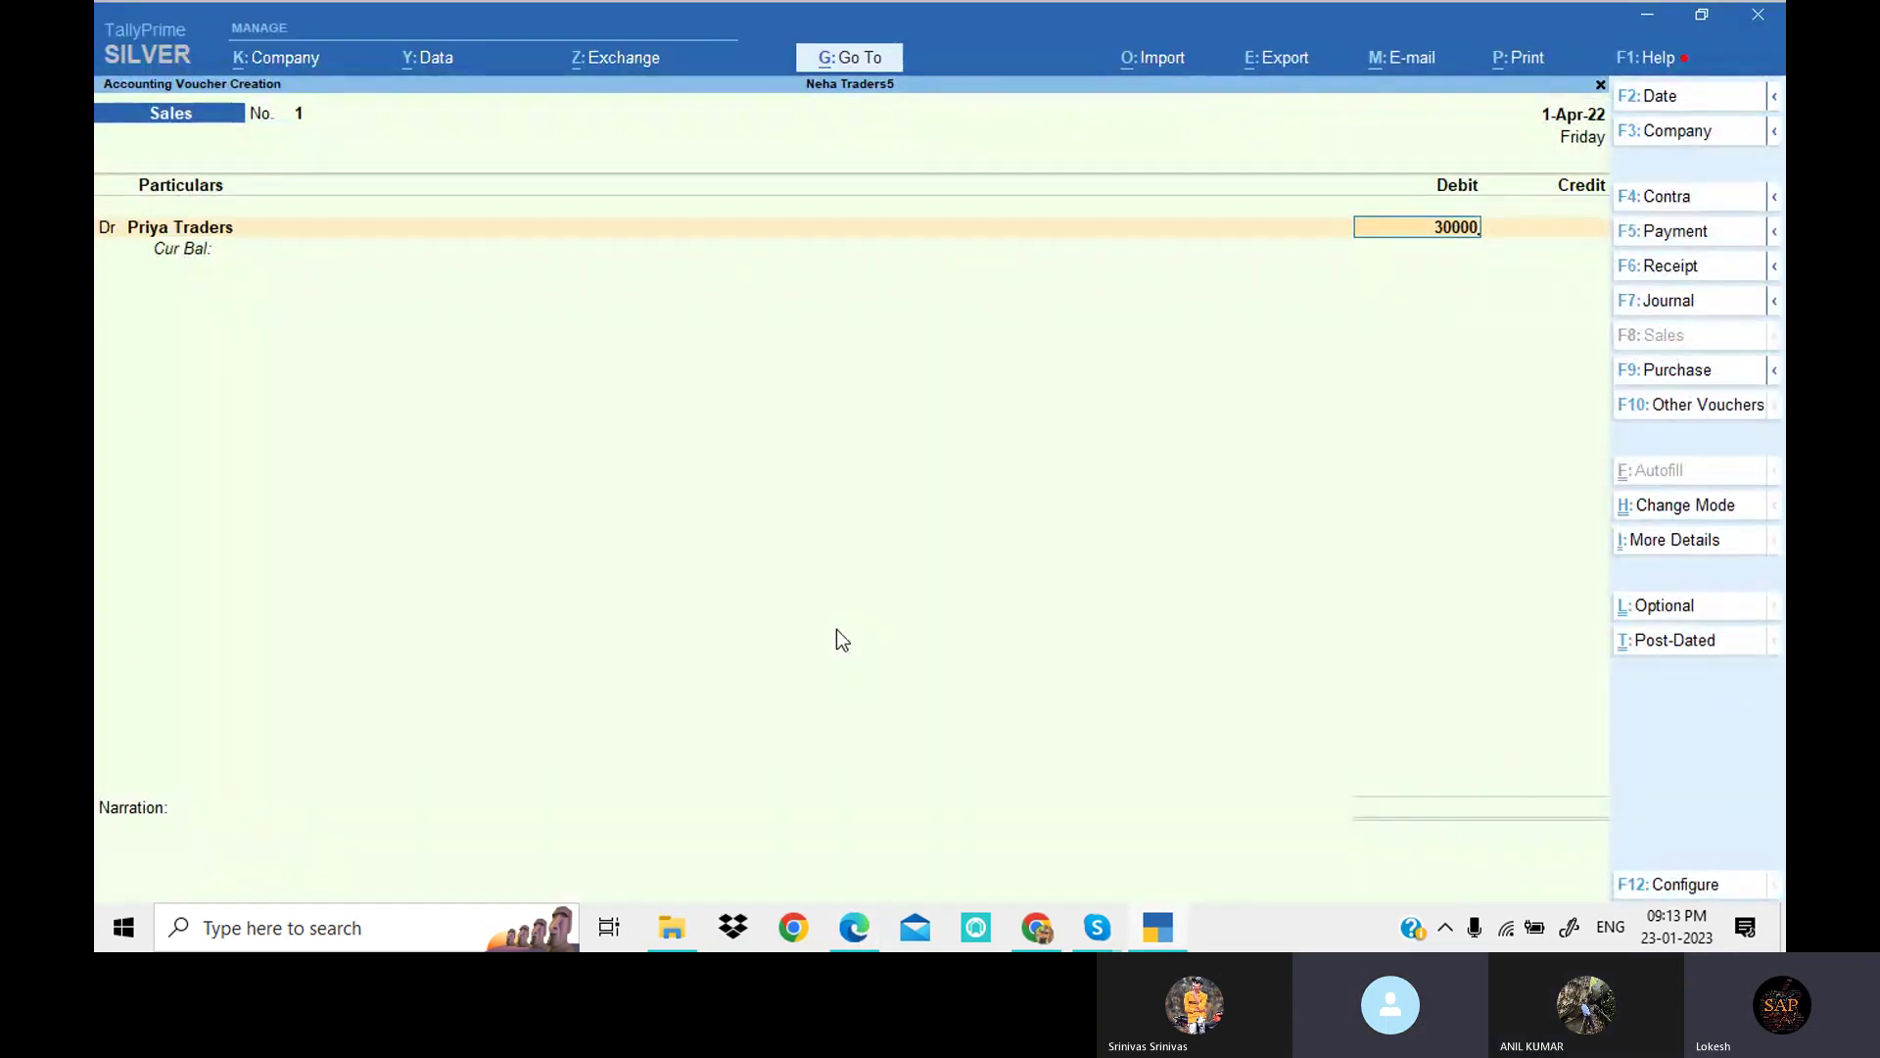
key("Return")
key("BackSpace")
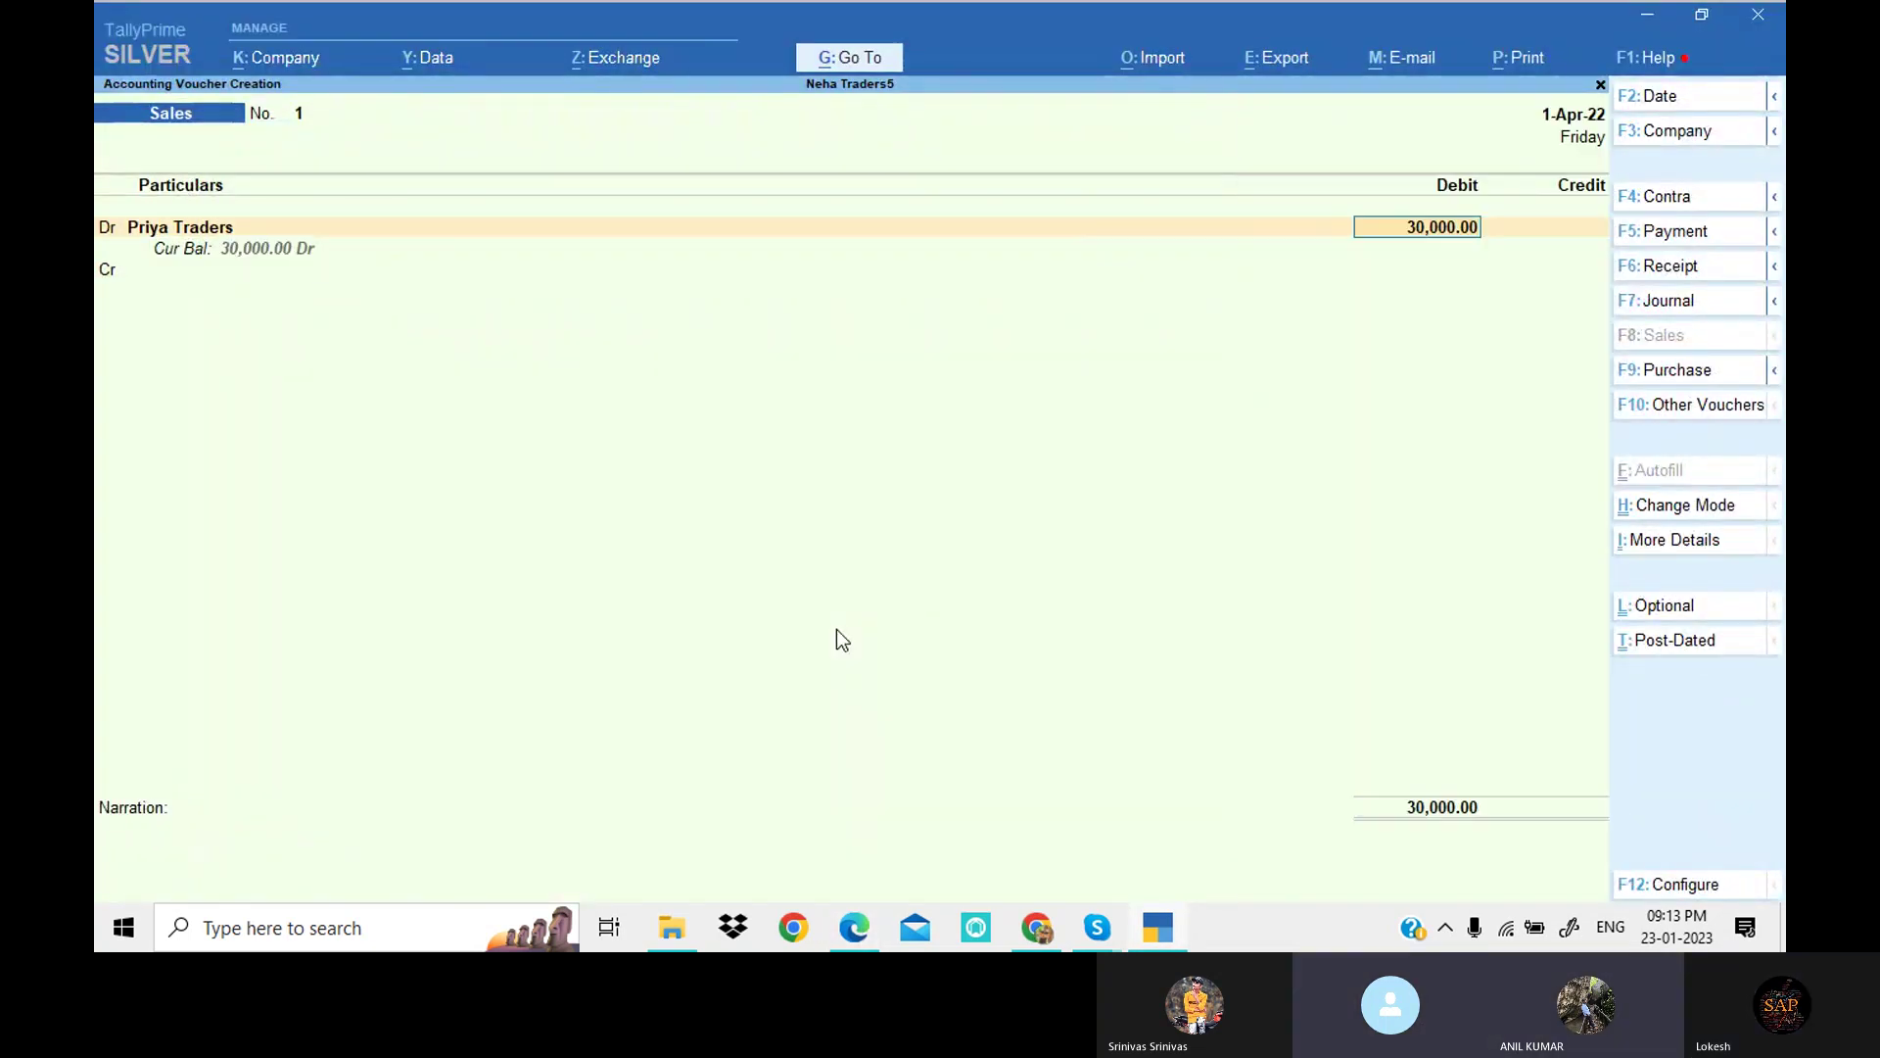
type("300000")
key("Return")
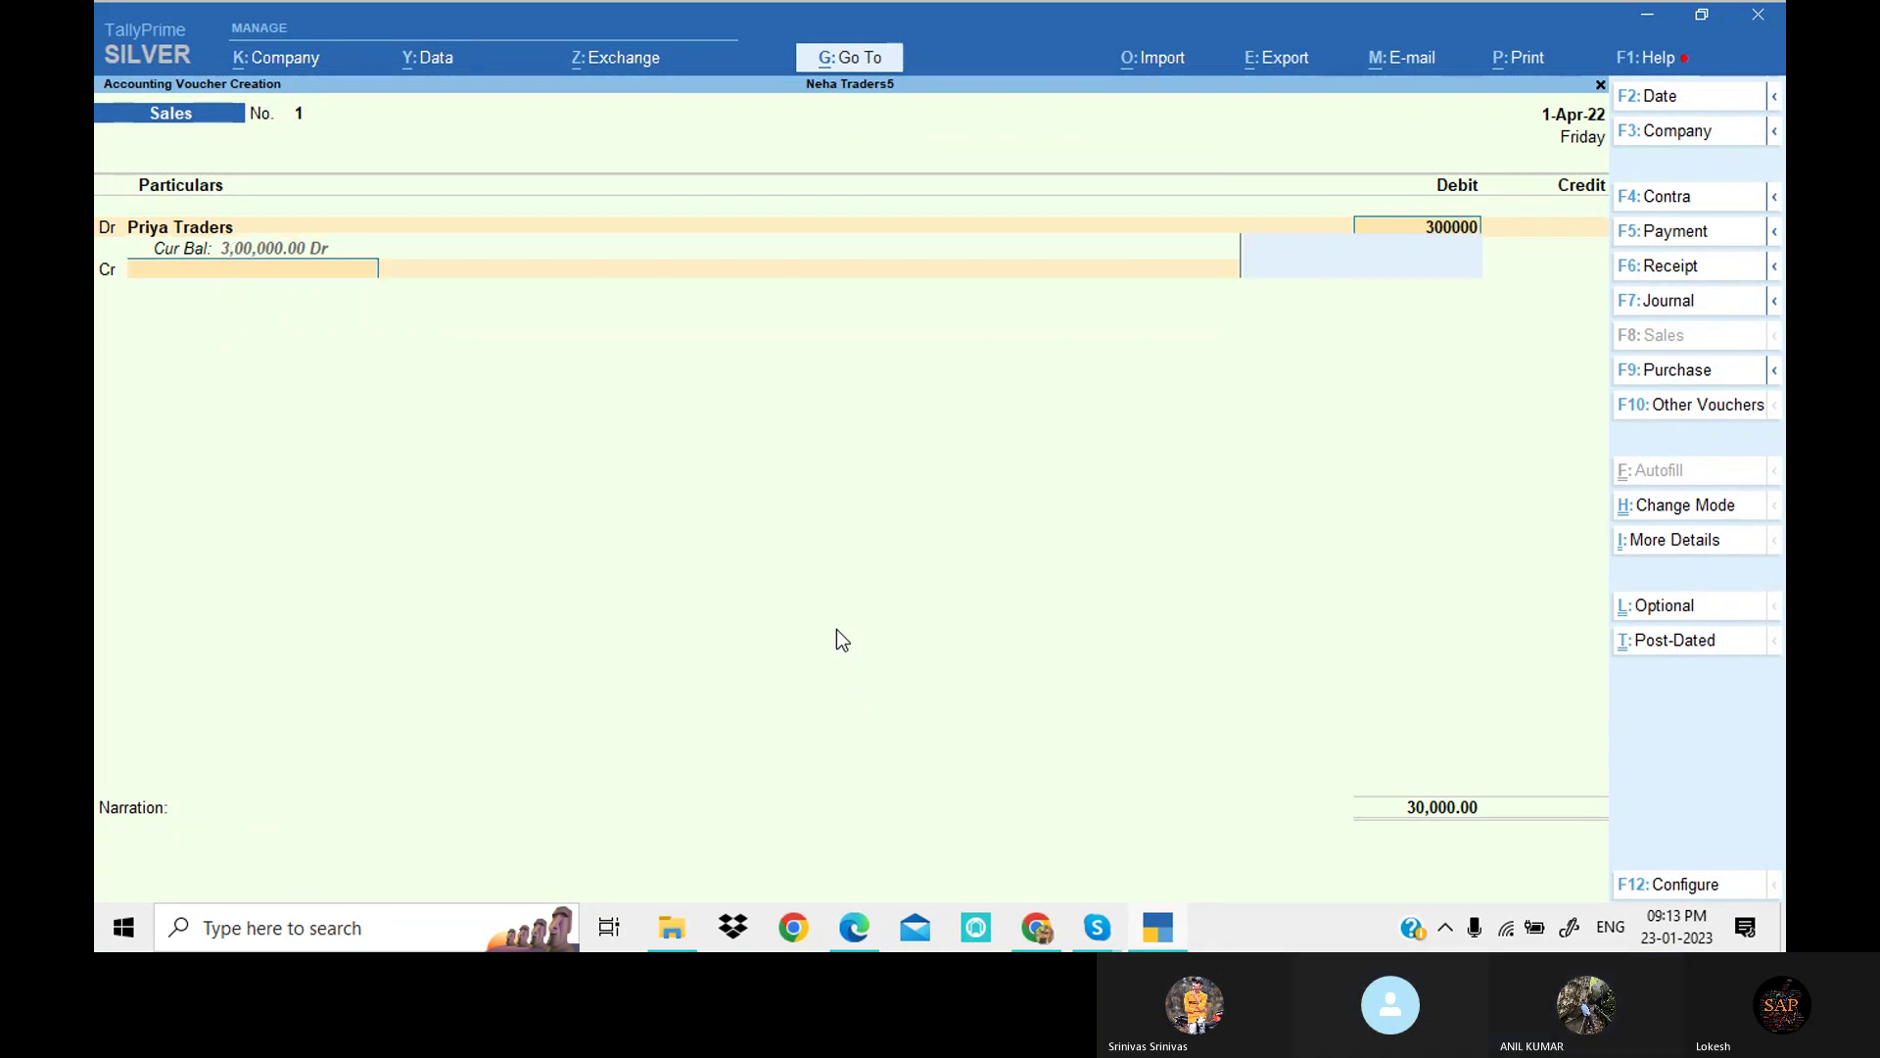
key("Return")
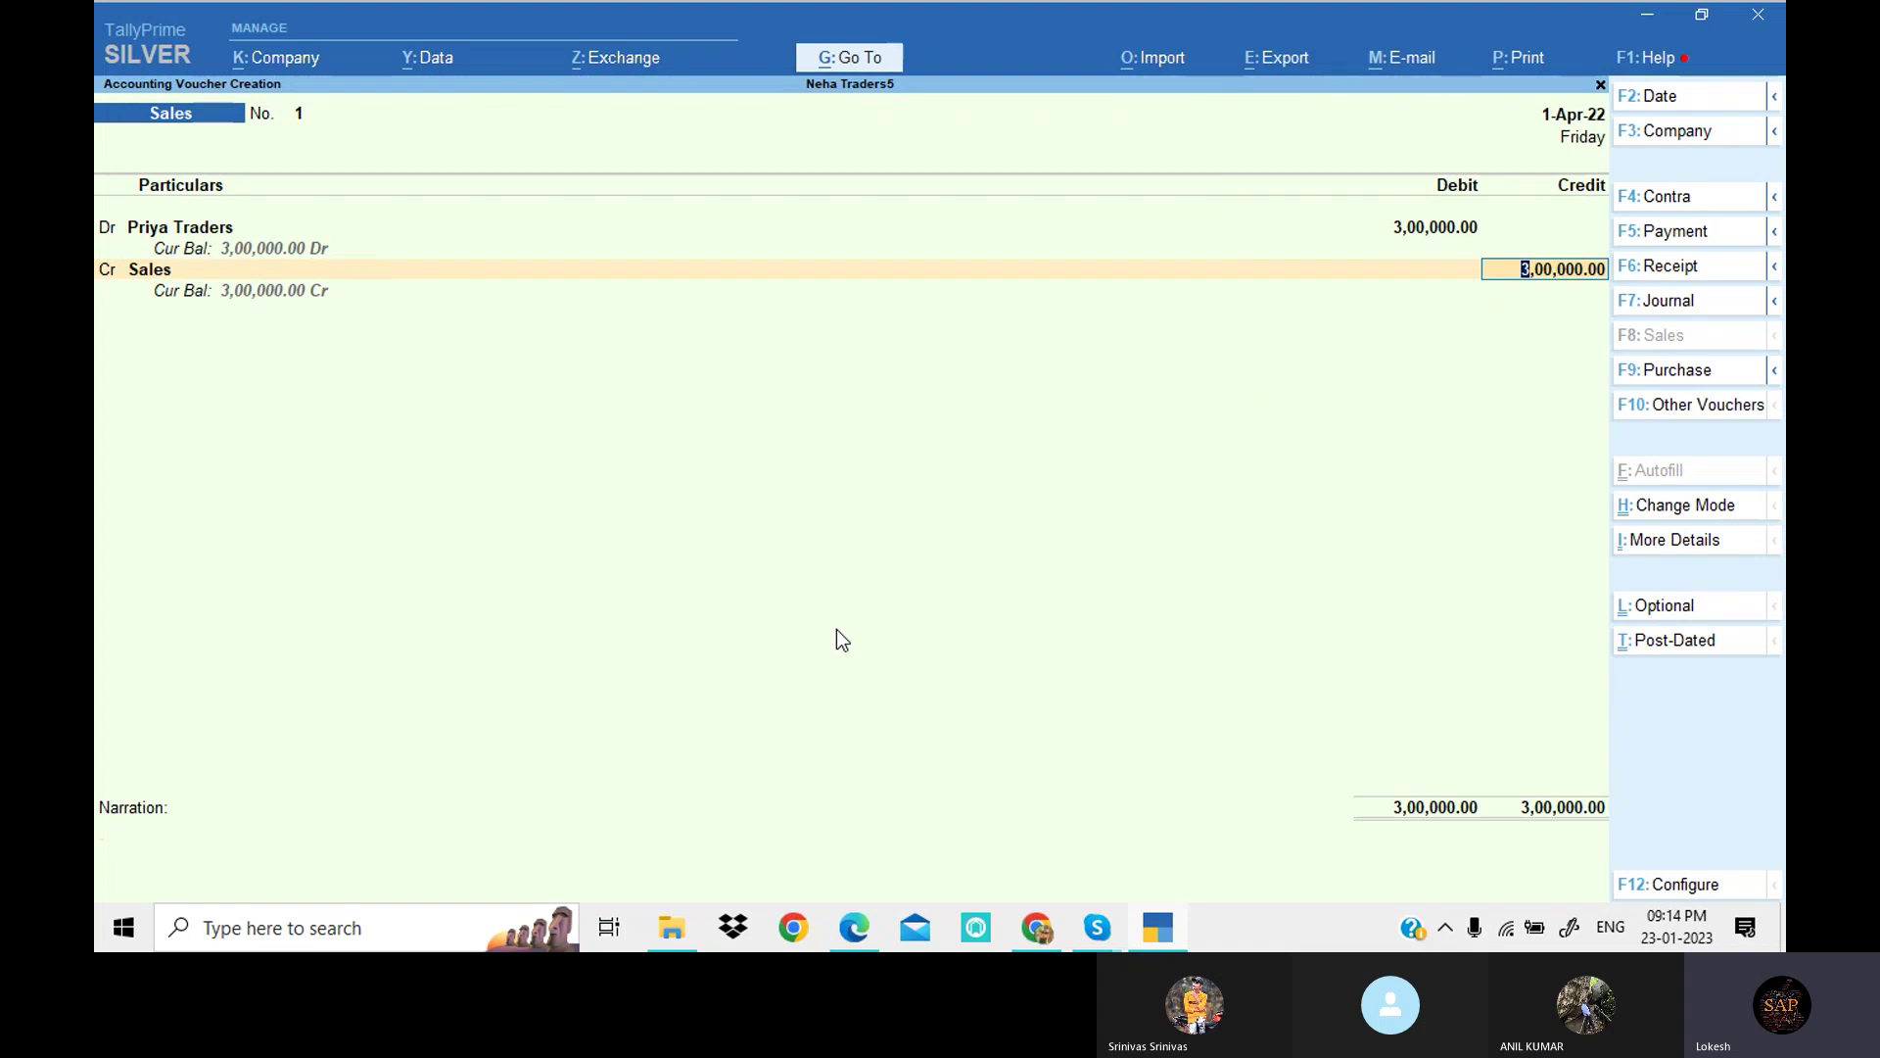
key("Return")
key("Return")
key("Return")
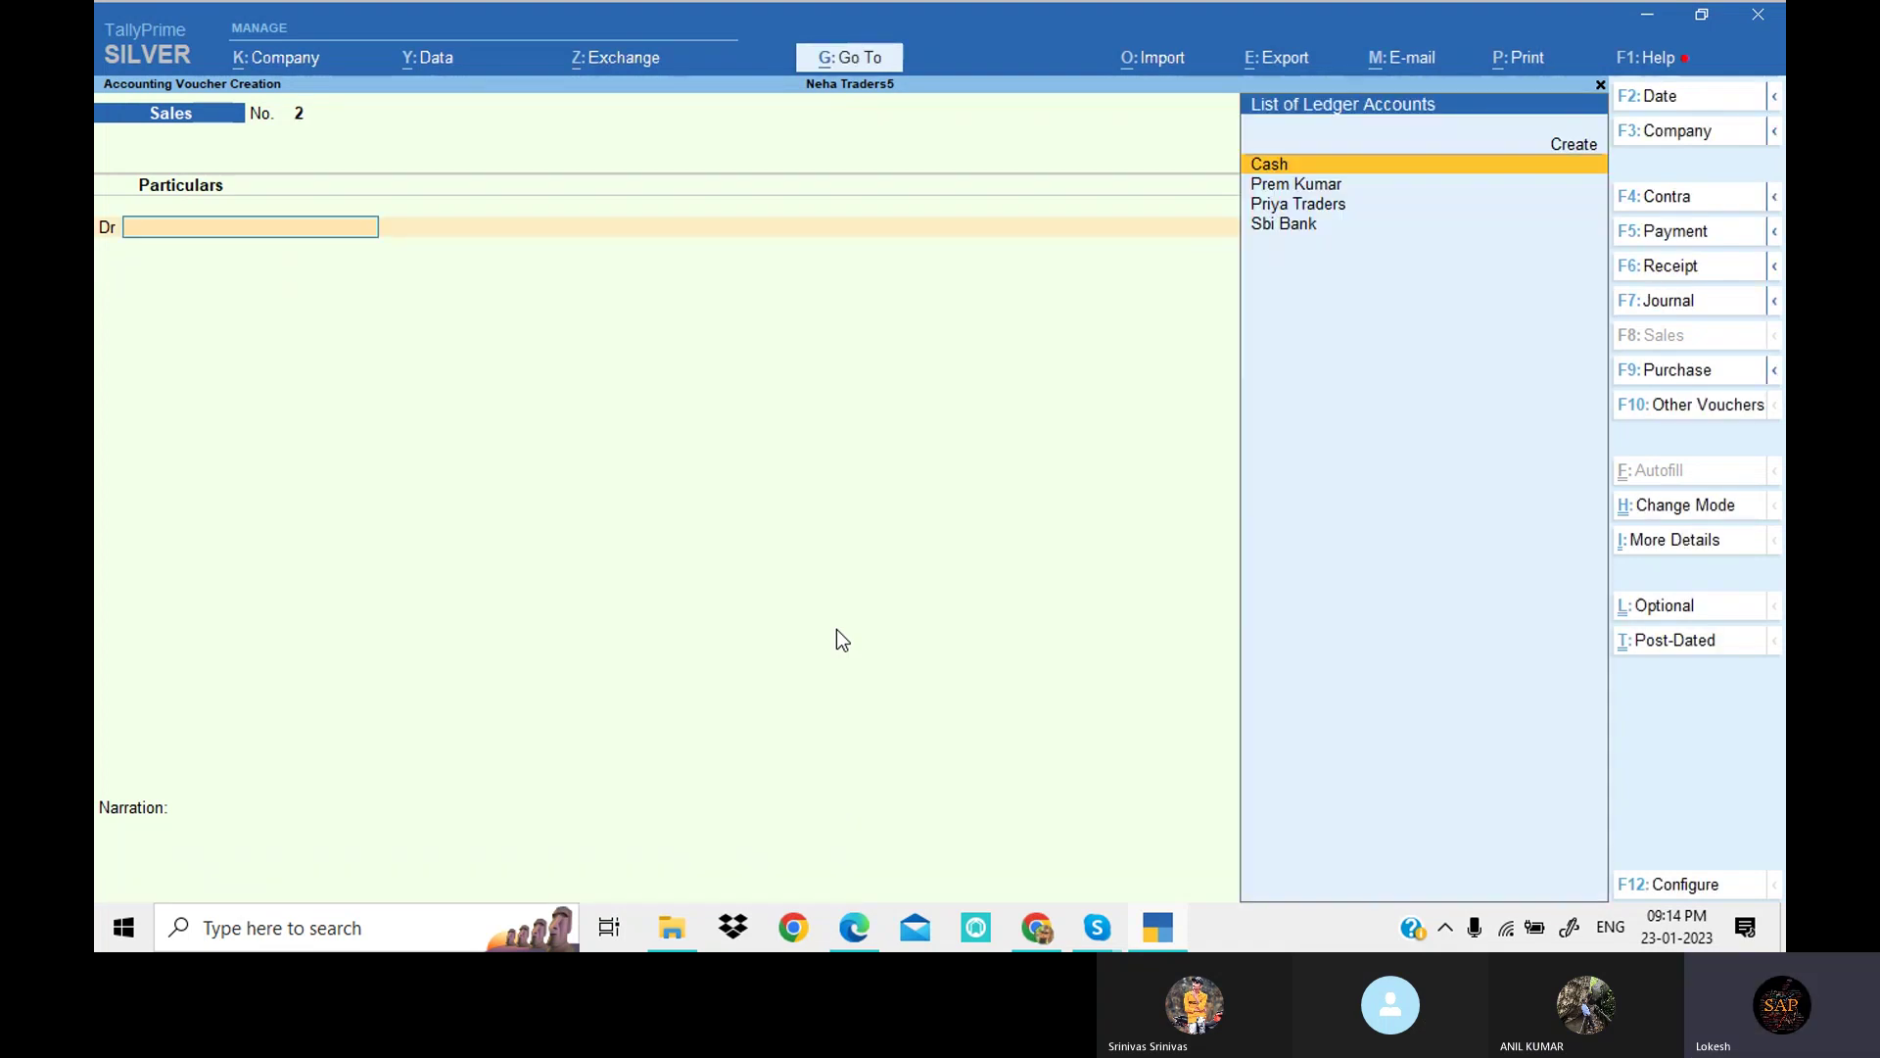
Step: Glance at the problem sheet, then replace the blank Sales voucher with a Contra voucher
left_click(868, 927)
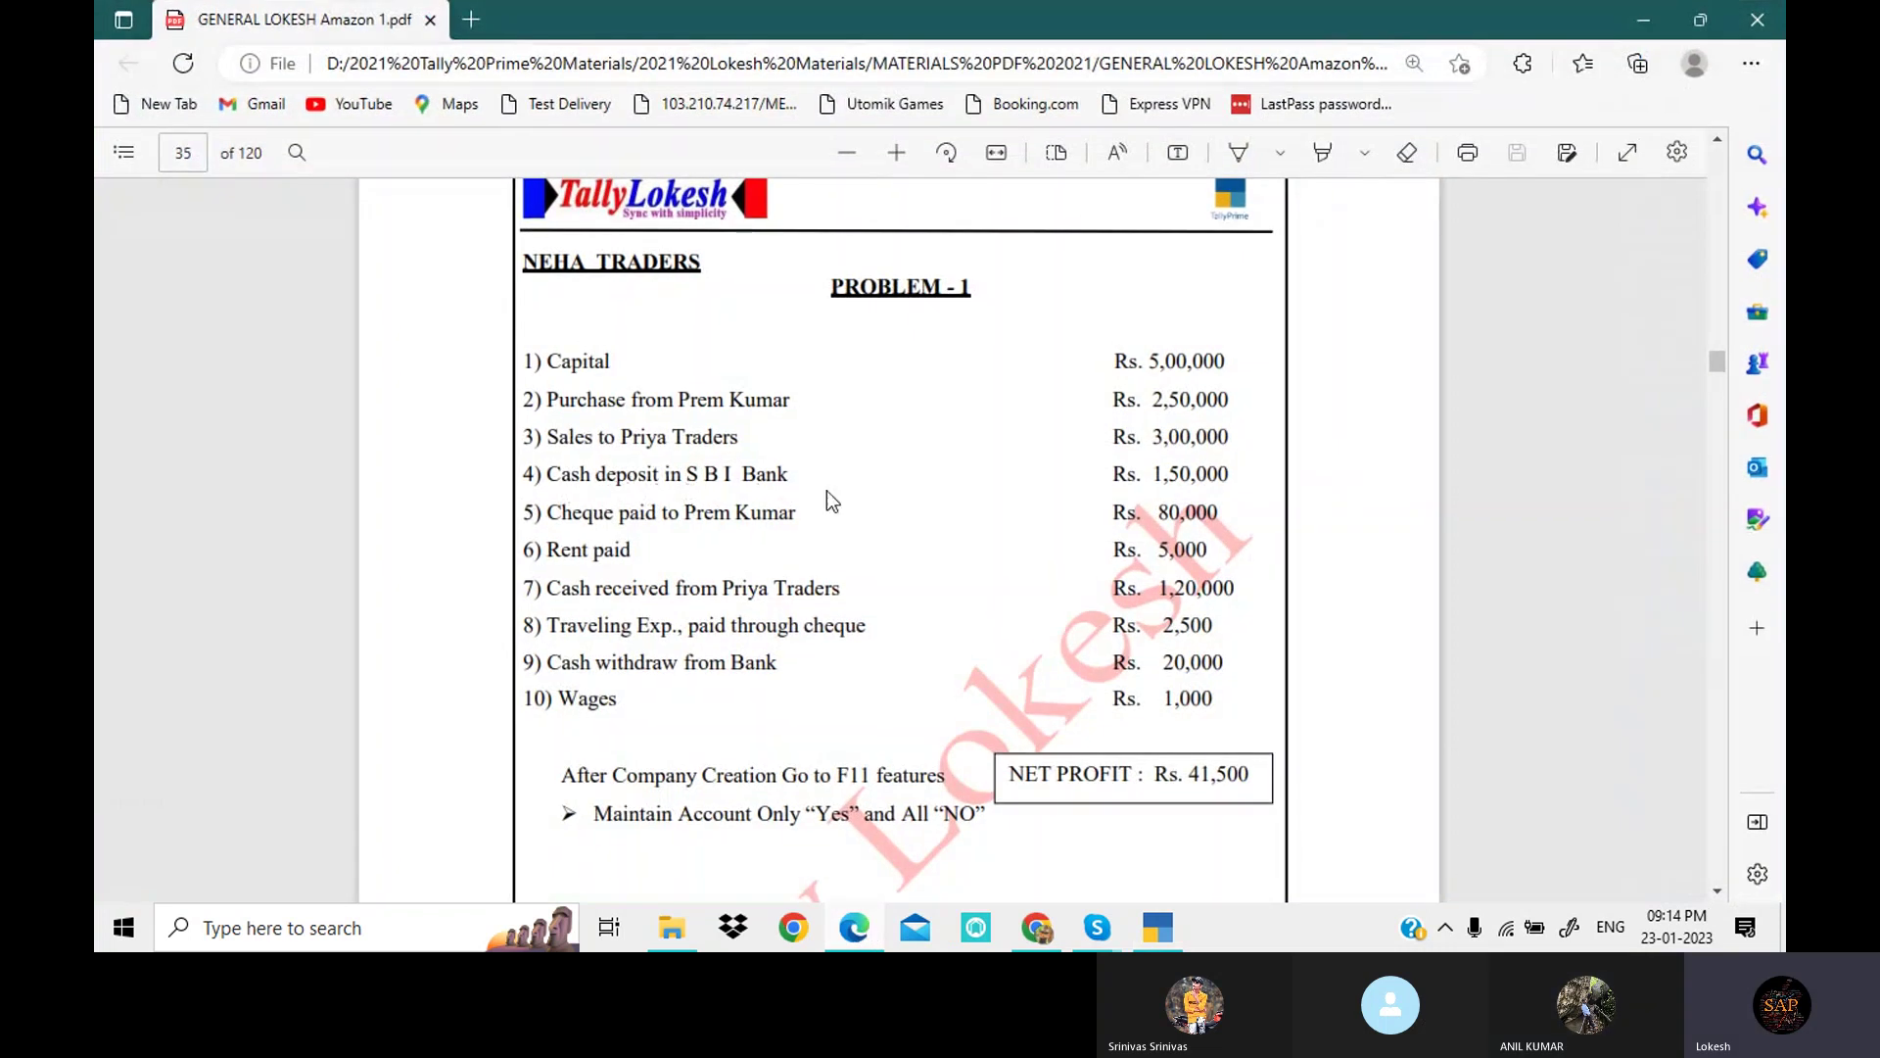
left_click(1157, 927)
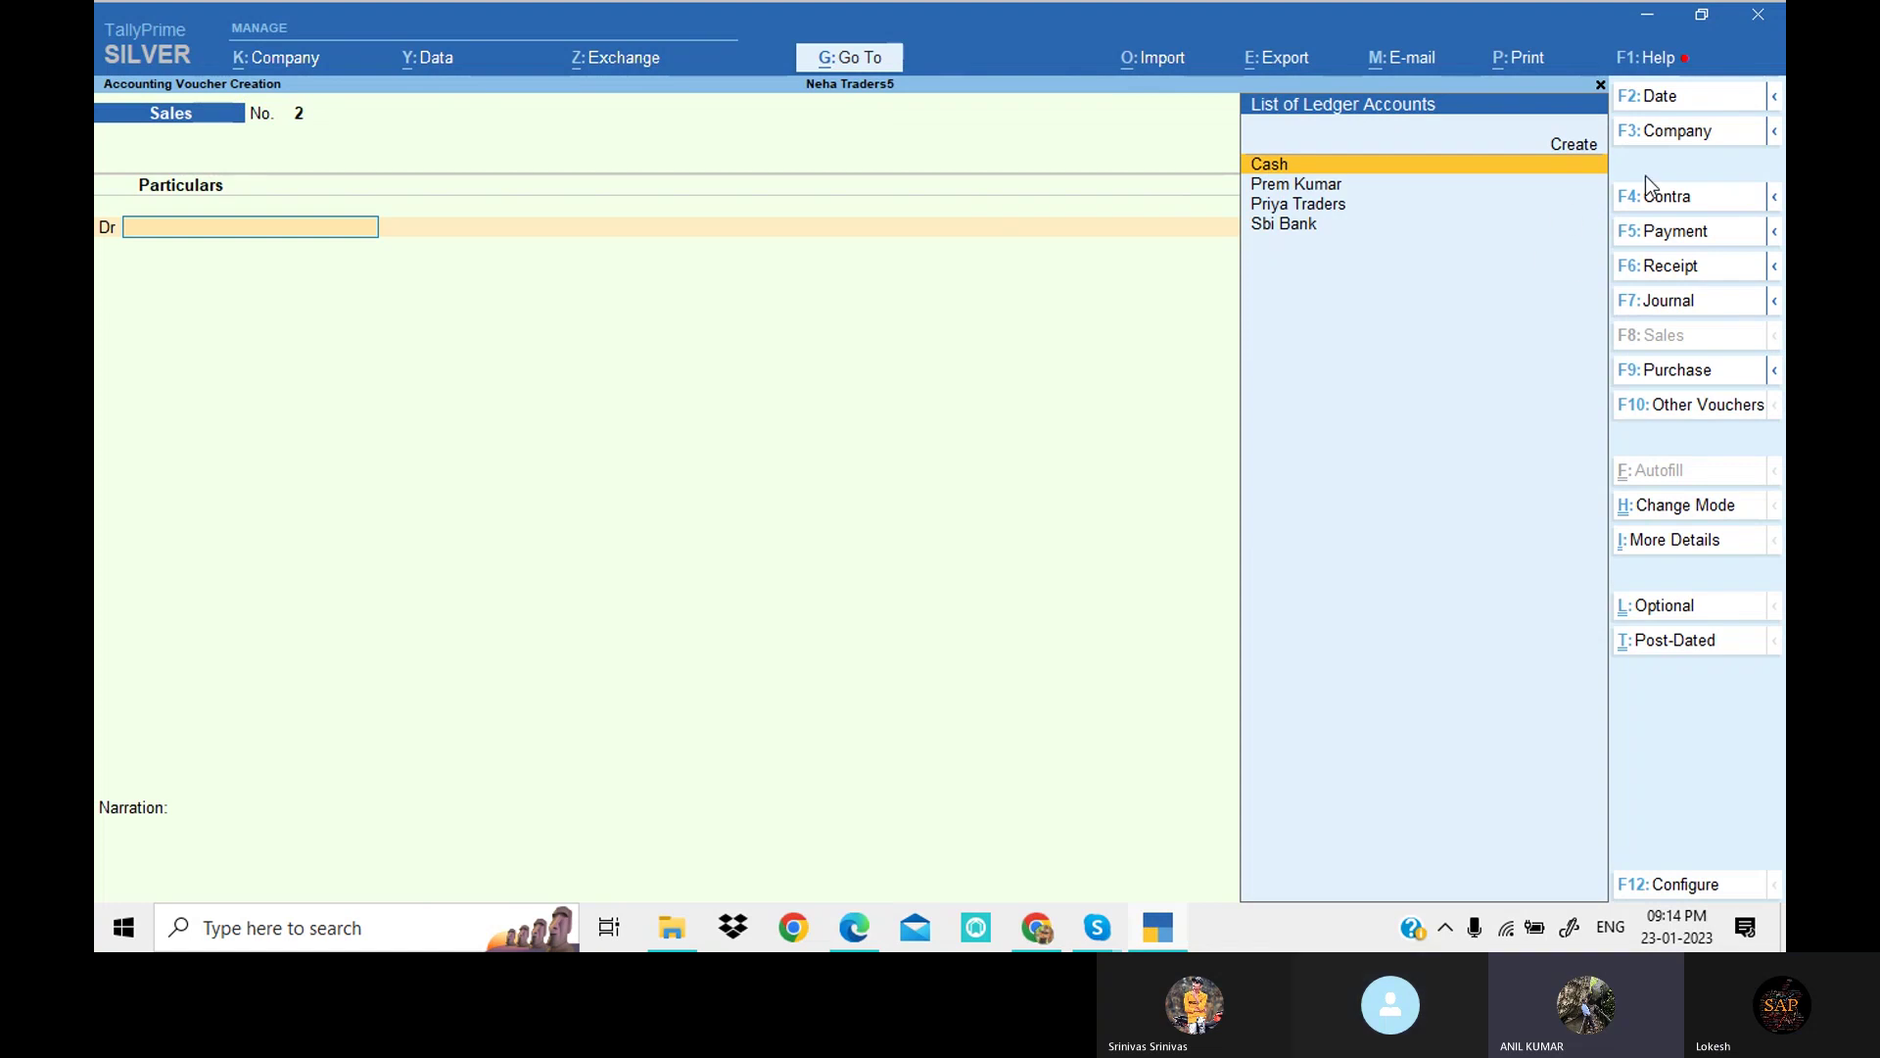
left_click(1694, 197)
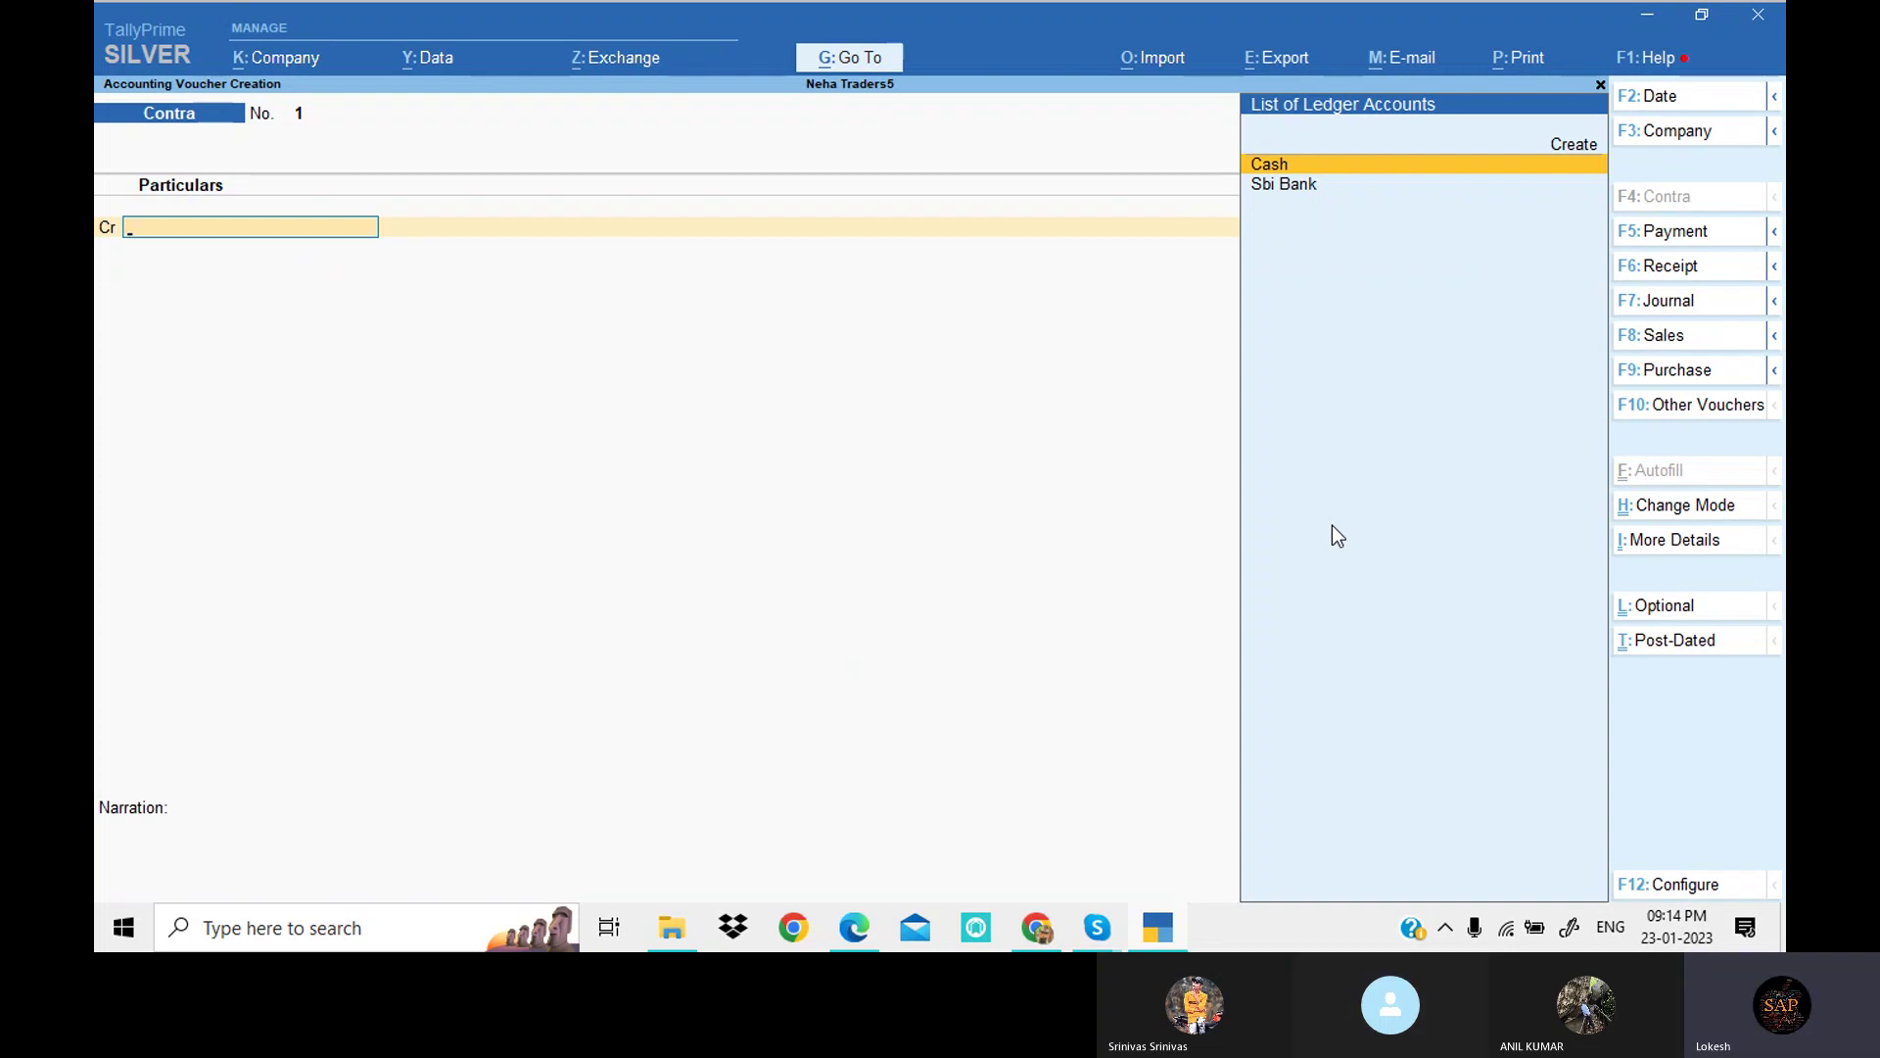
Step: Credit the Cash ledger 1,50,000 after checking the deposit amount on the sheet
key("Return")
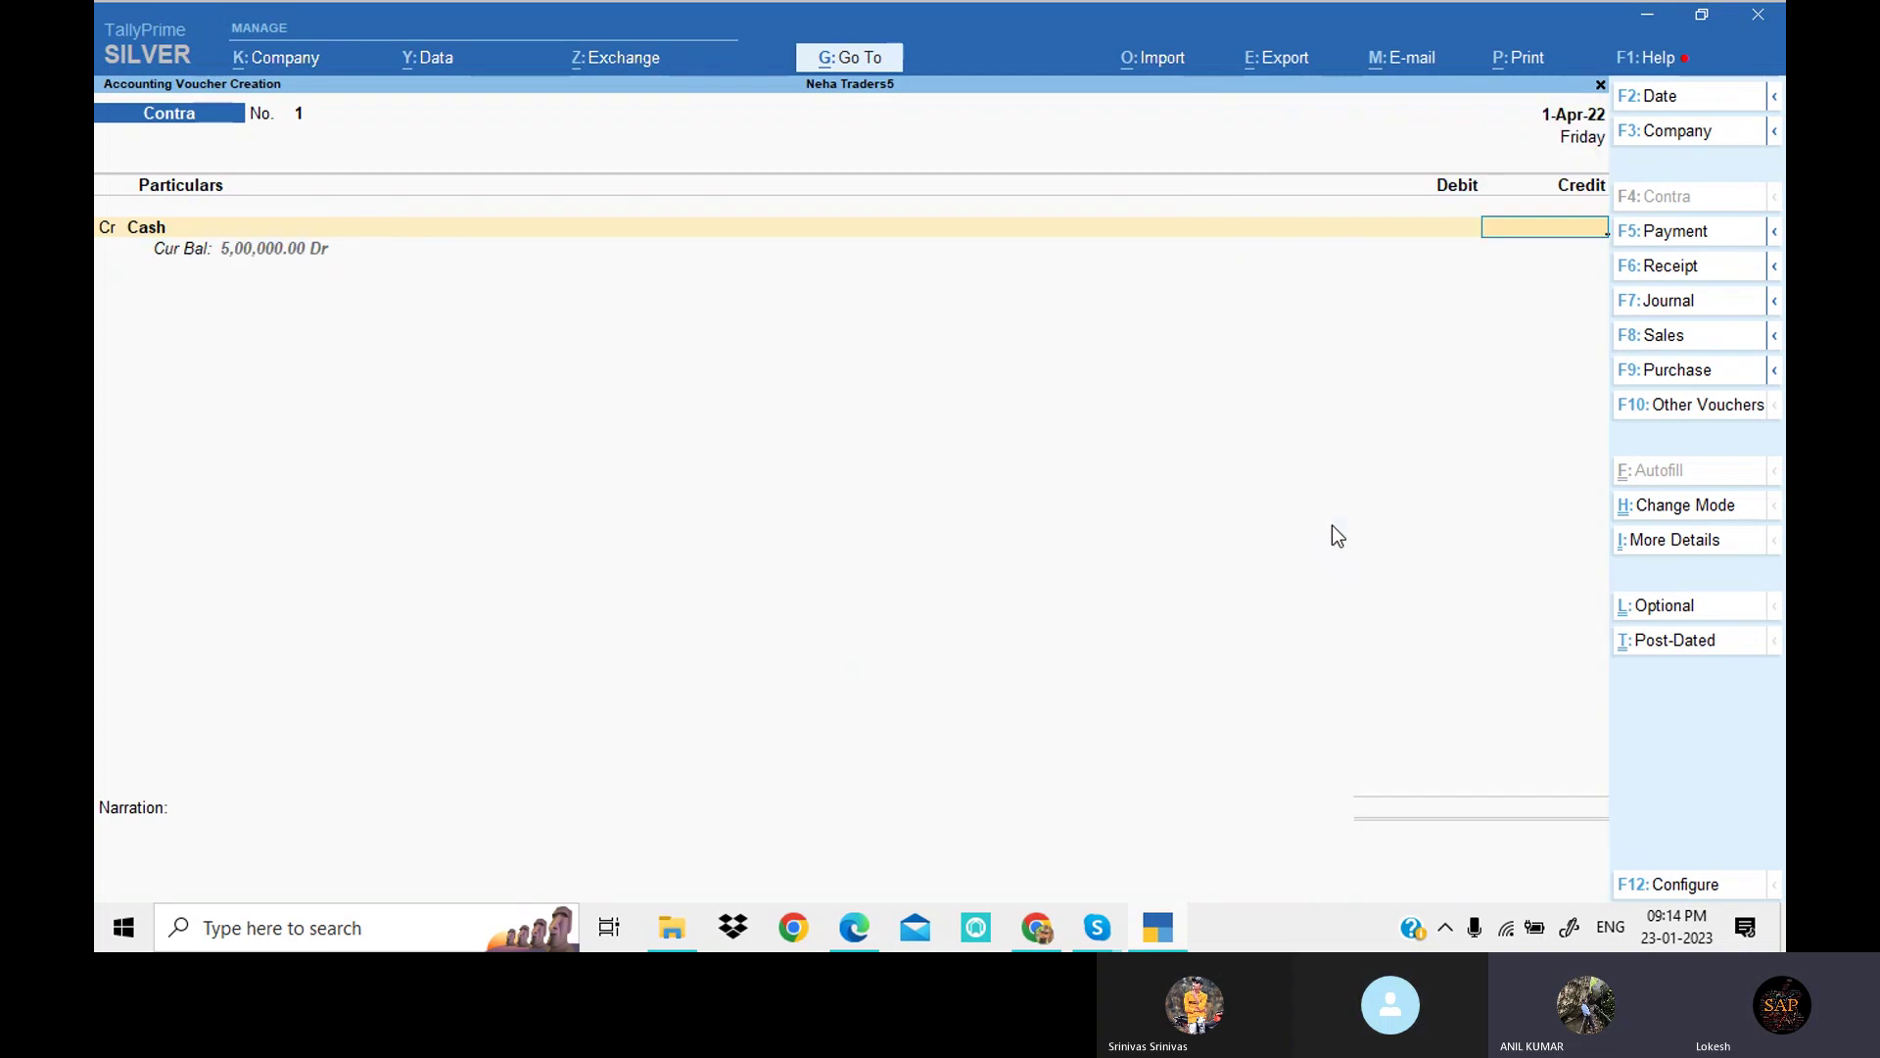
left_click(855, 927)
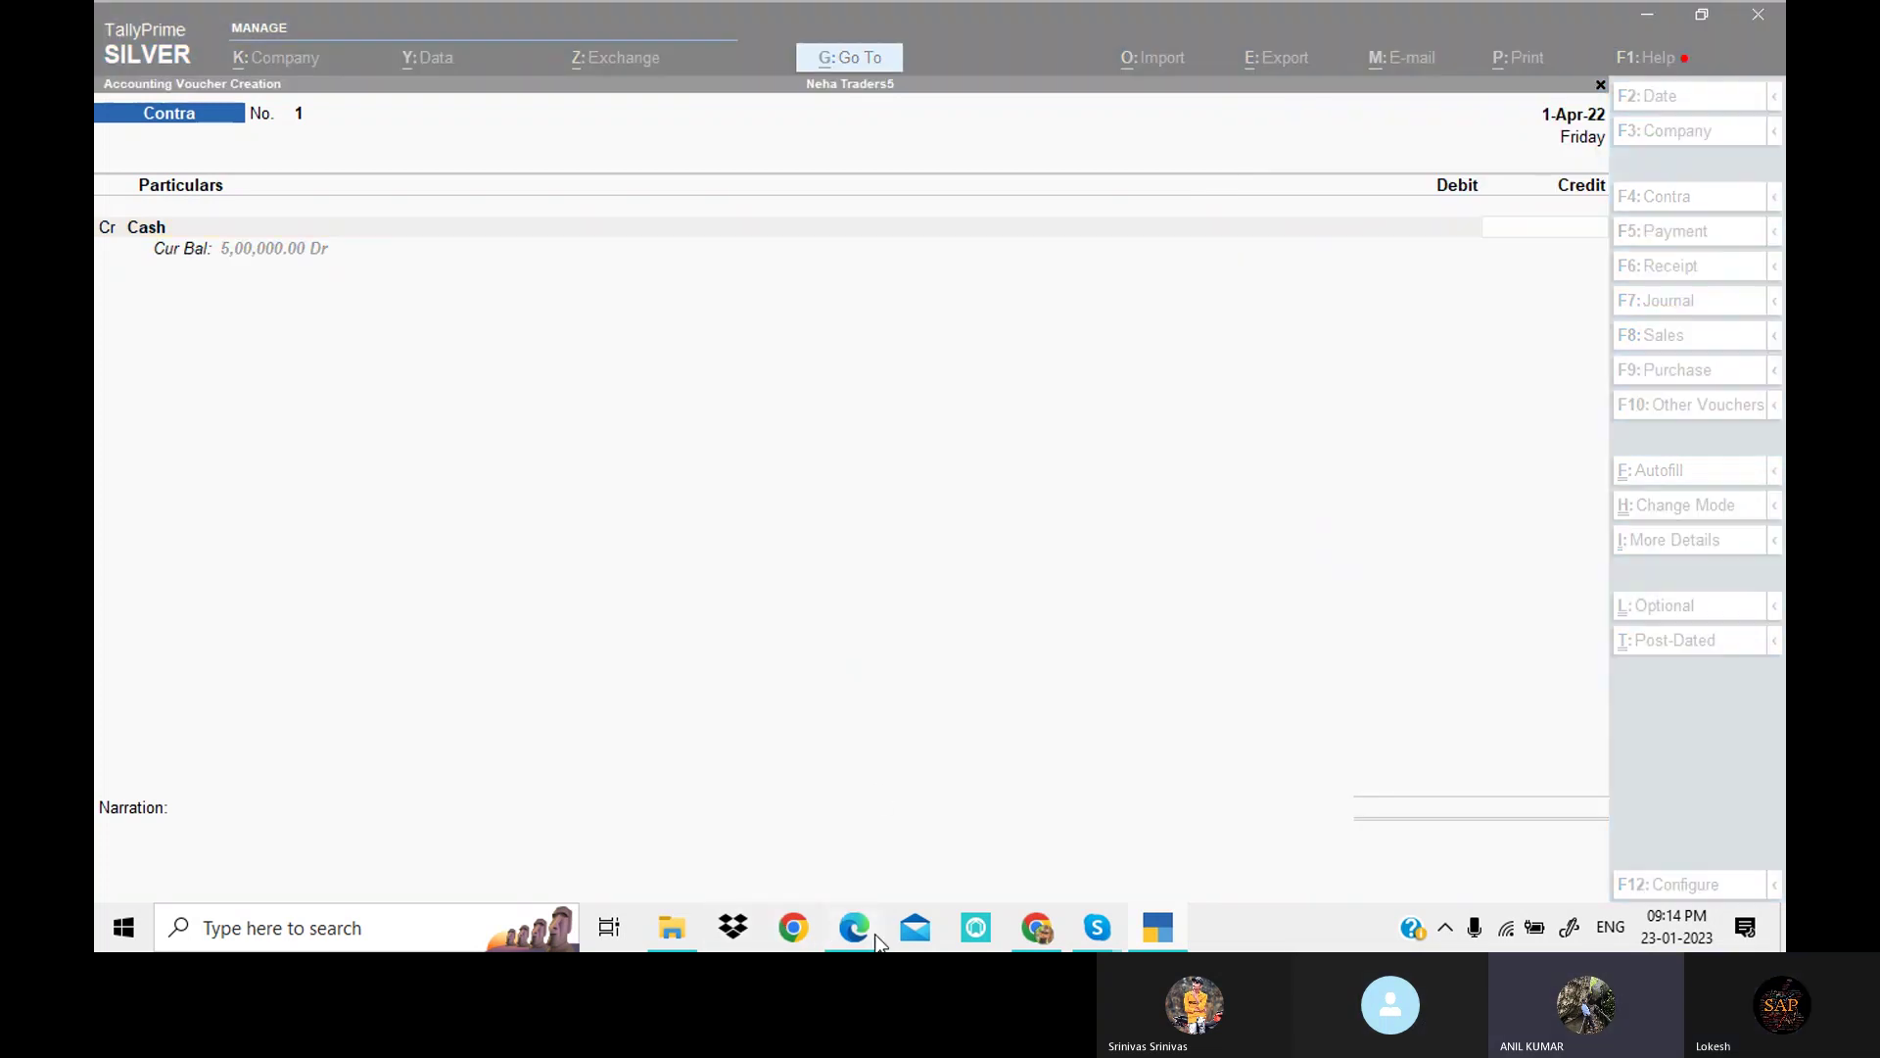
left_click(879, 938)
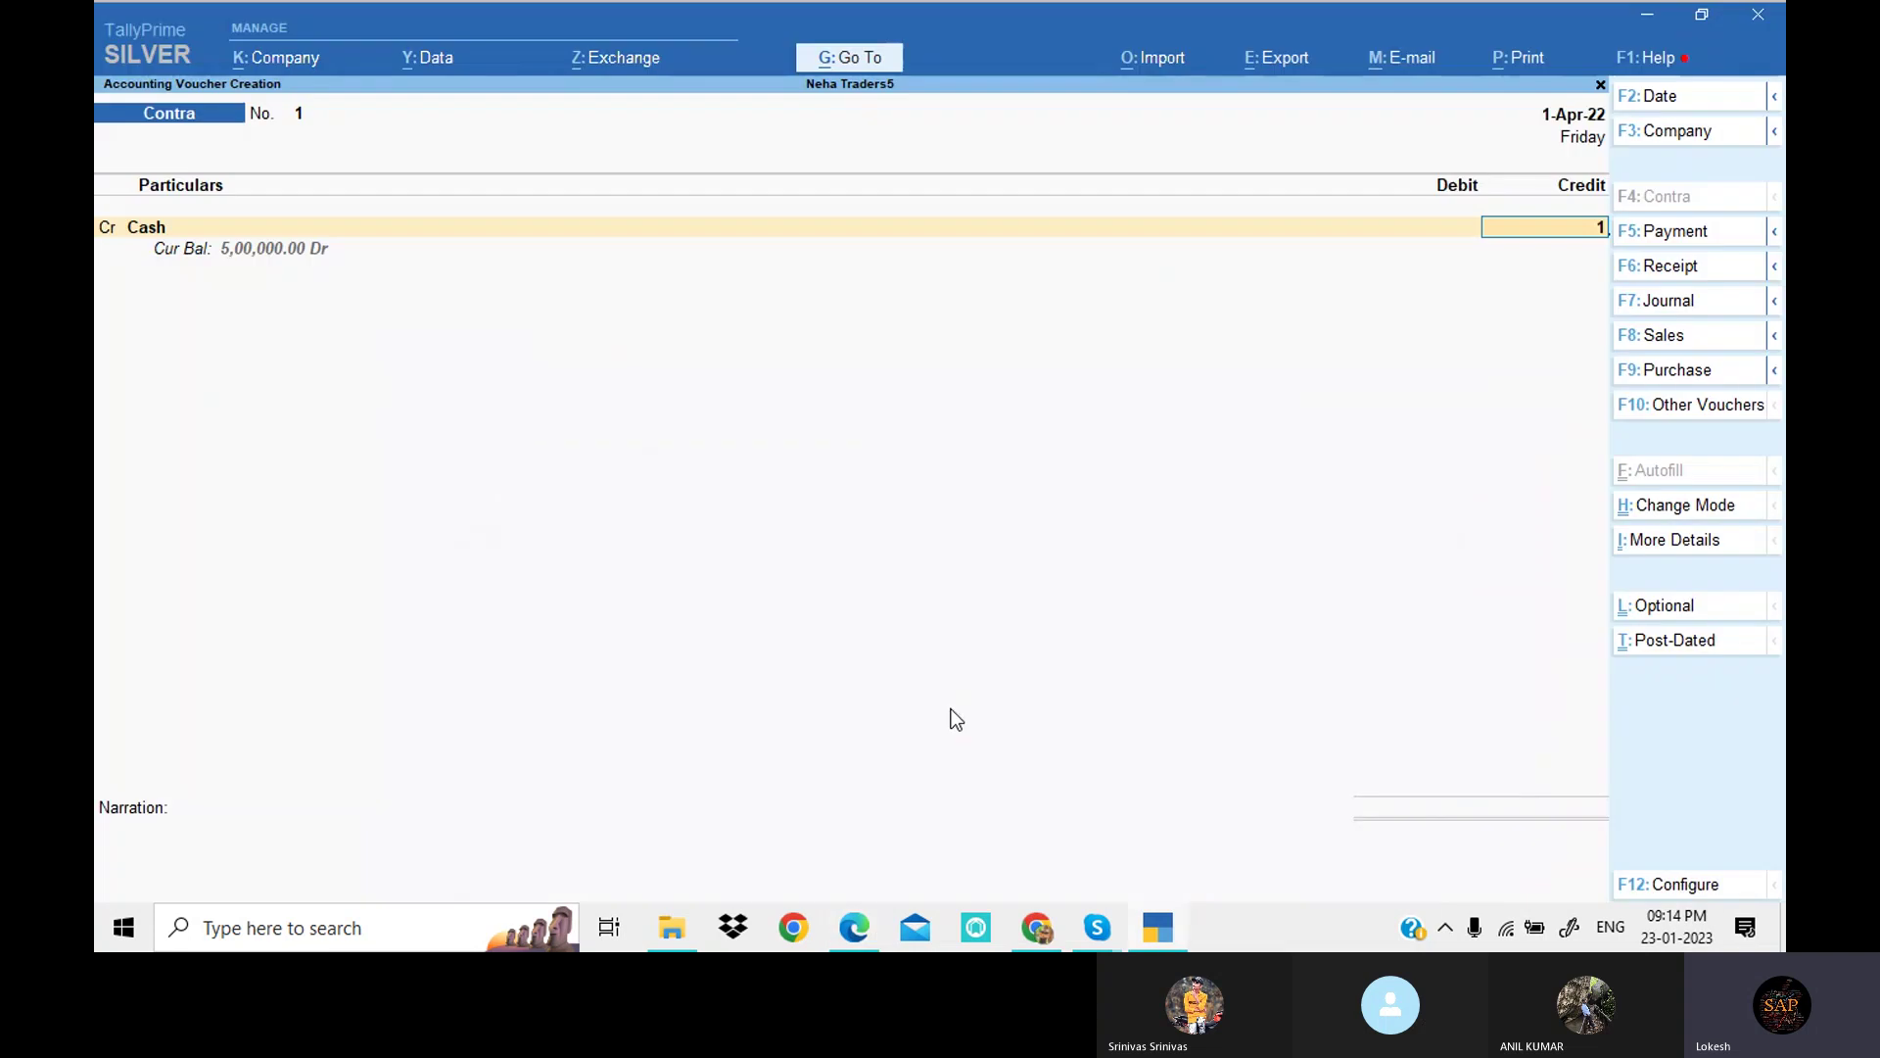
type("150000")
key("Return")
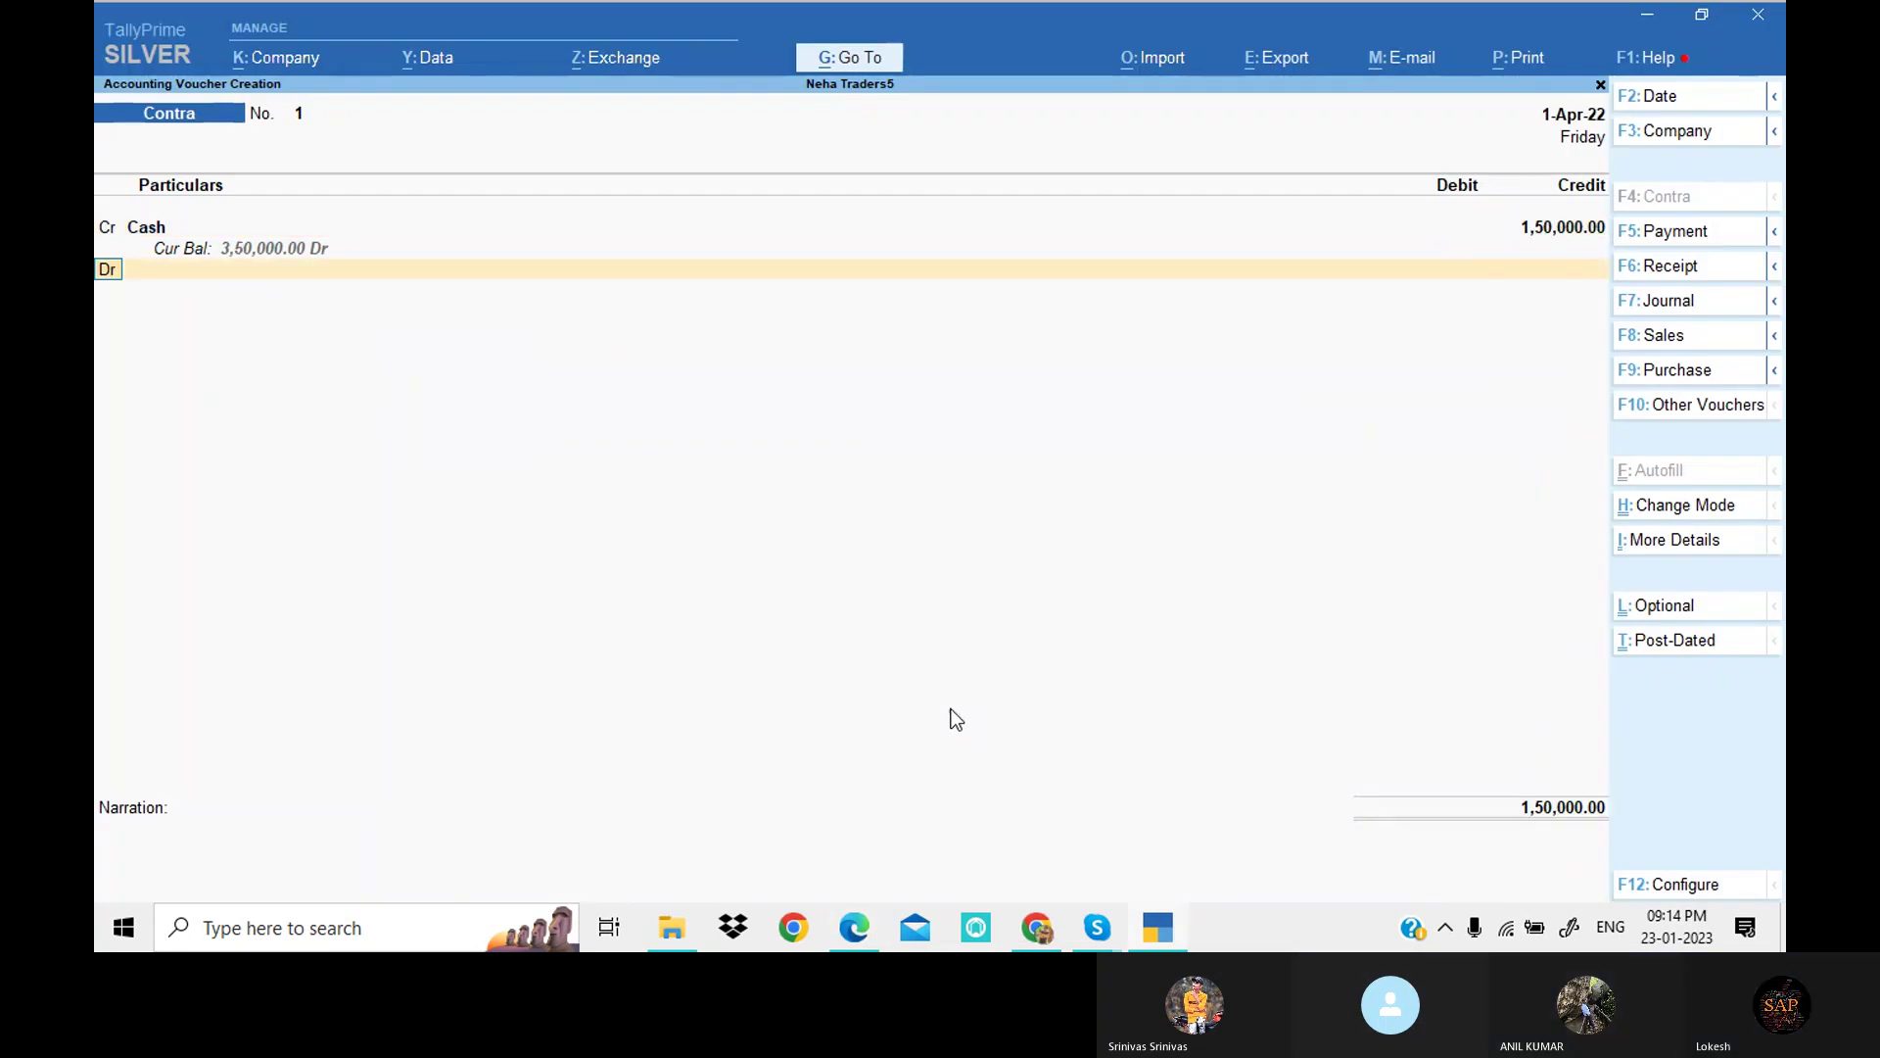
Step: Debit Sbi Bank 1,50,000, accept the bank allocation, skip cash denominations, and reach the save prompt
key("Return")
key("Down")
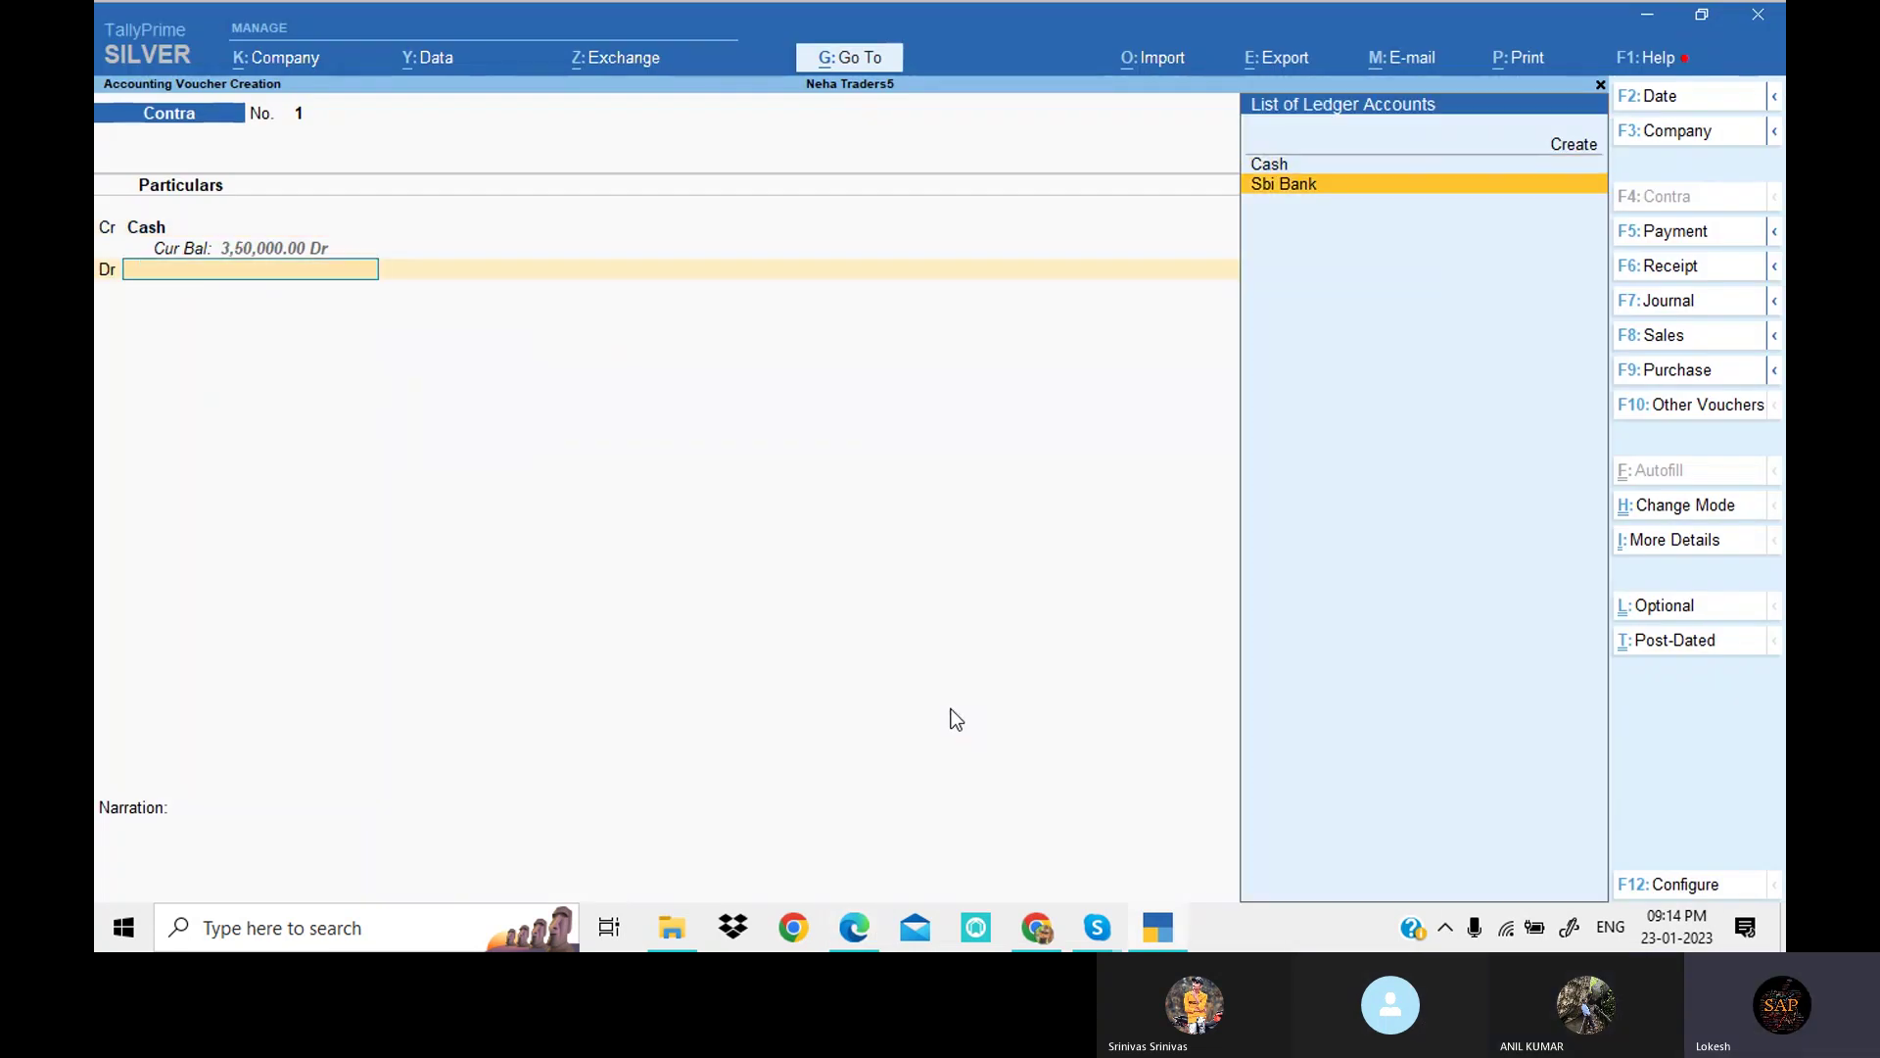
key("Return")
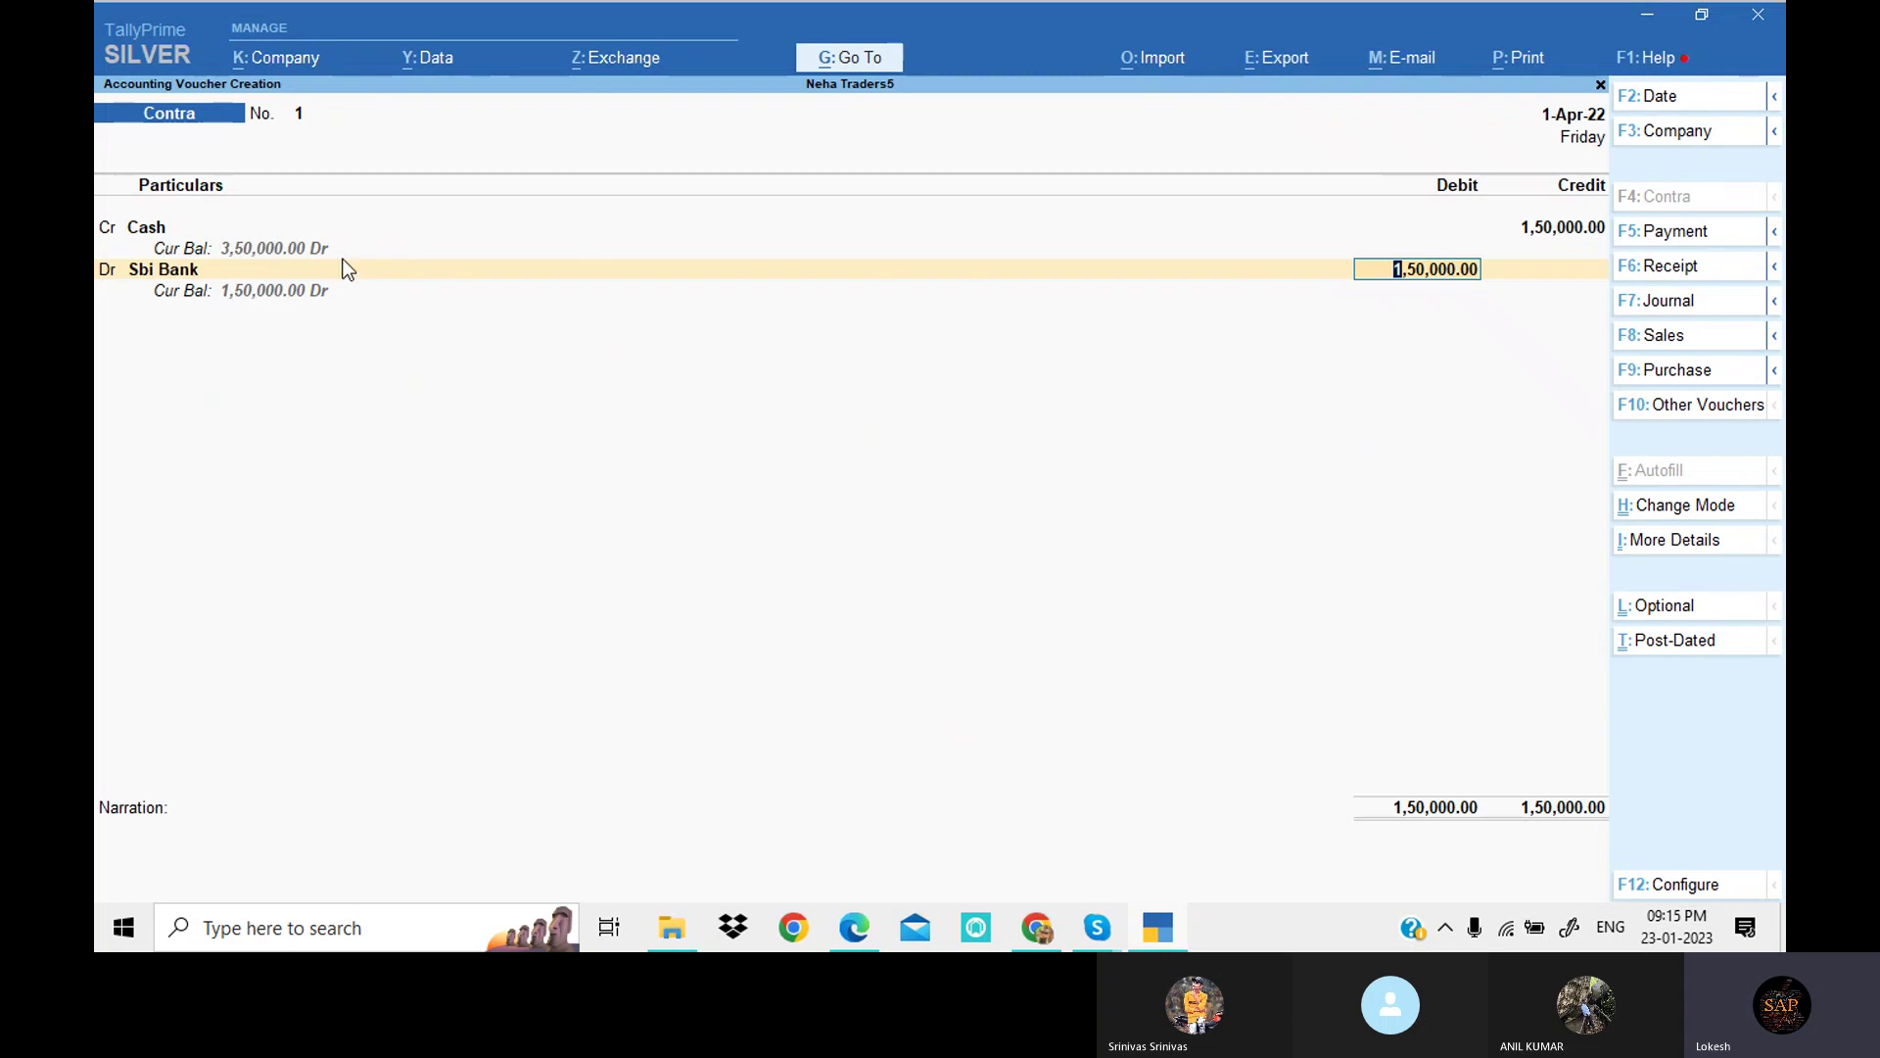
key("Return")
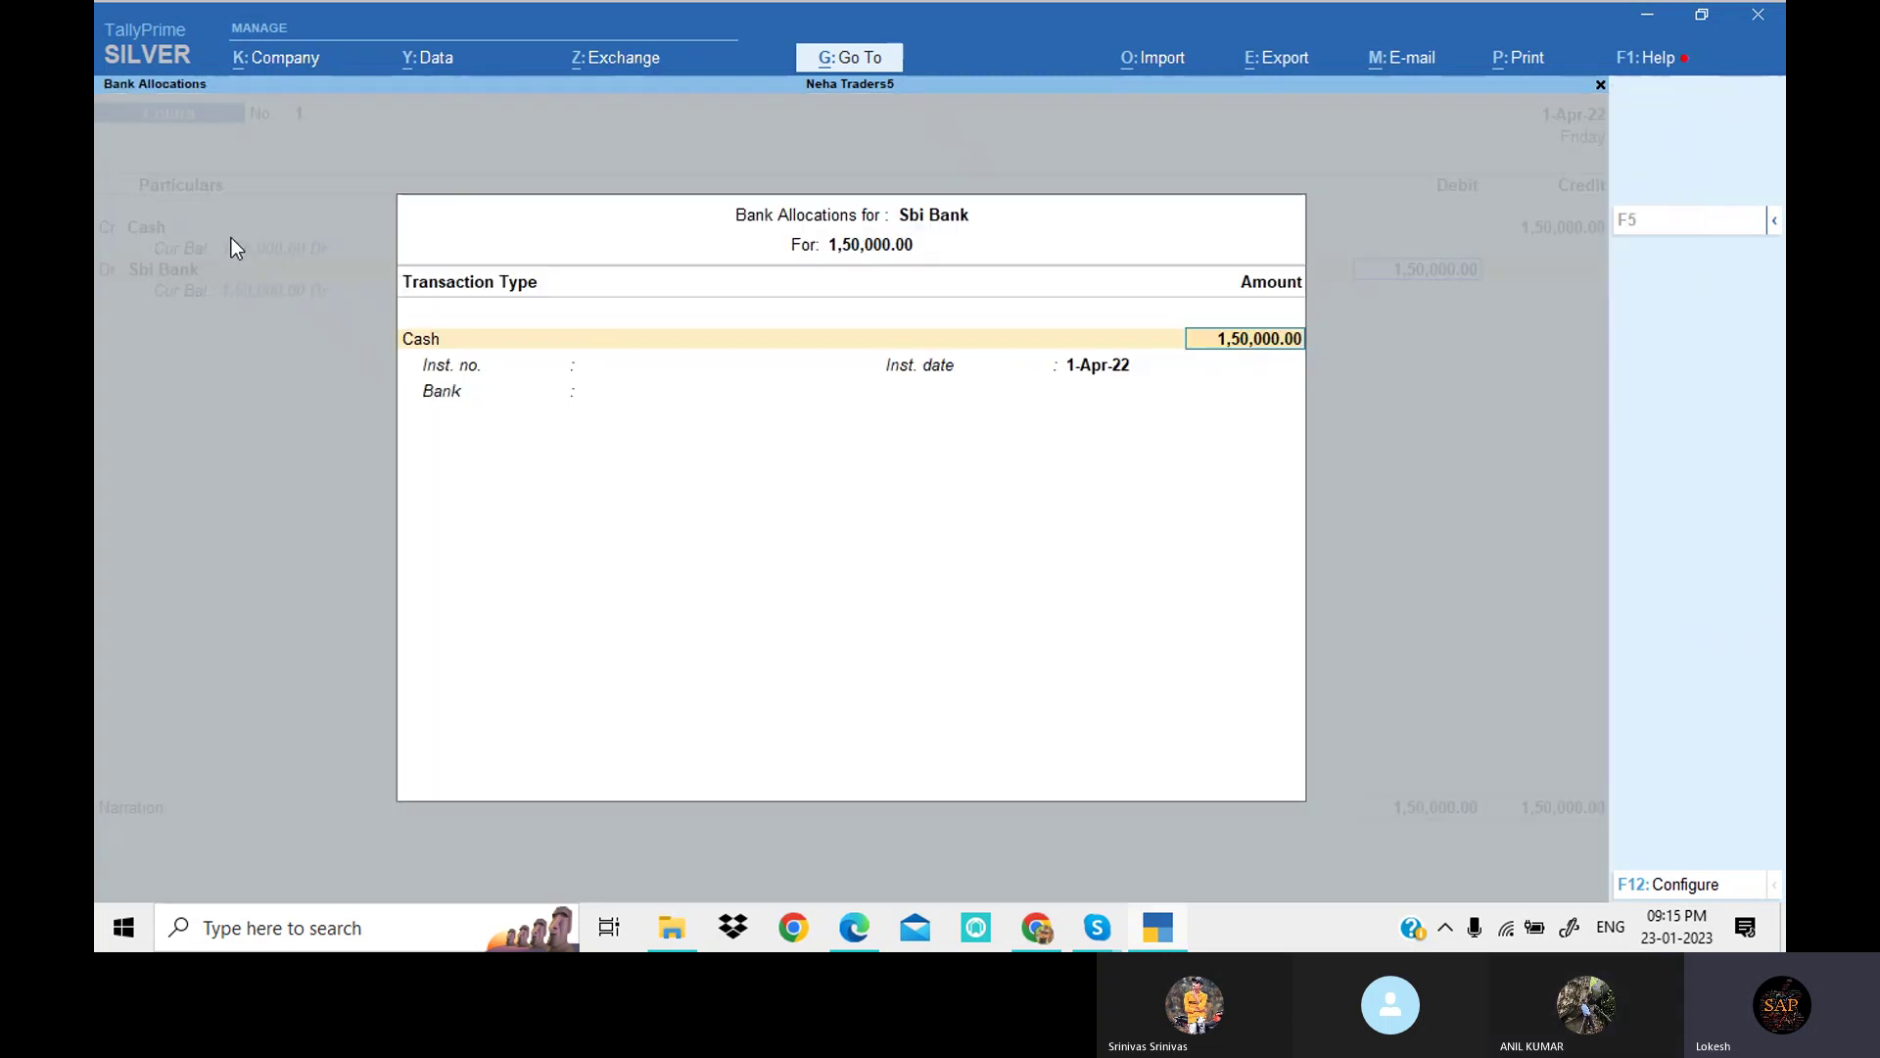
key("Return")
key("Return")
key("Return")
key("Return")
key("Return")
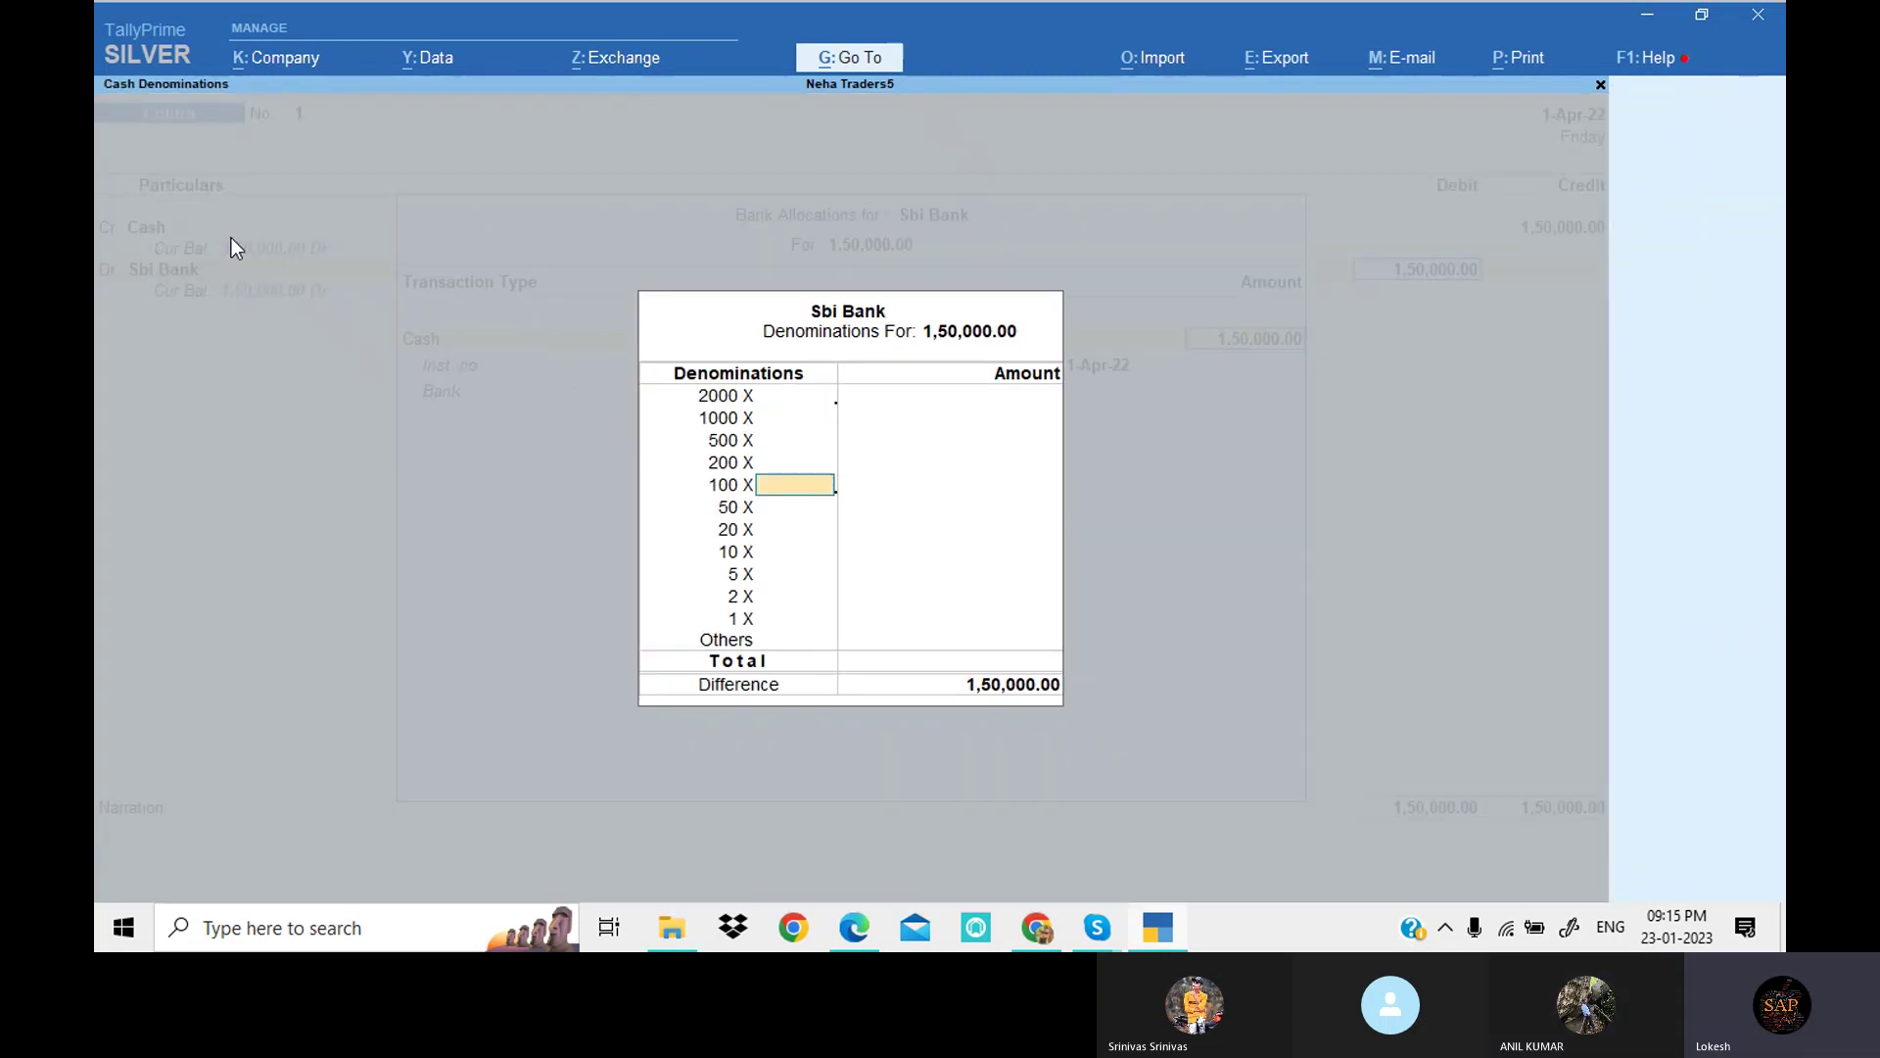
key("Return")
key("Return")
key("Return")
key("Return")
key("Return")
key("Return")
key("Return")
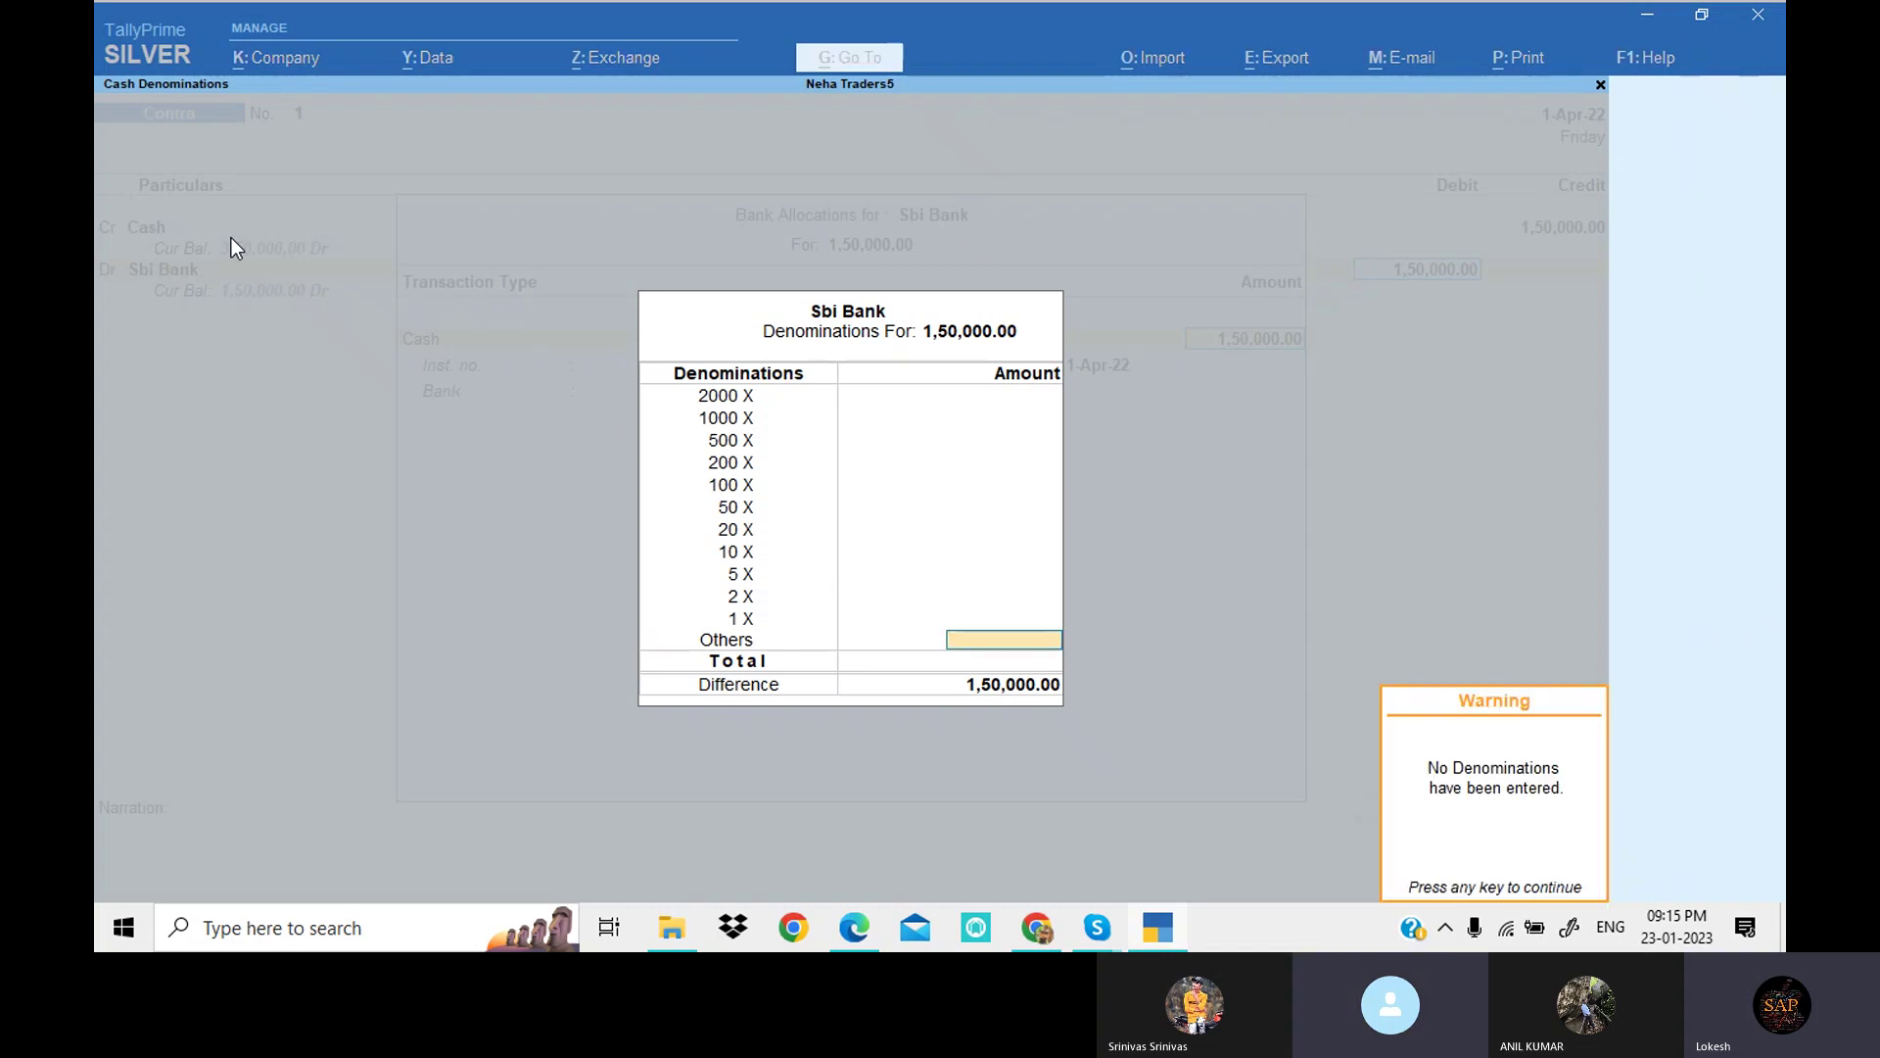
key("Return")
key("Return")
key("Return")
key("Return")
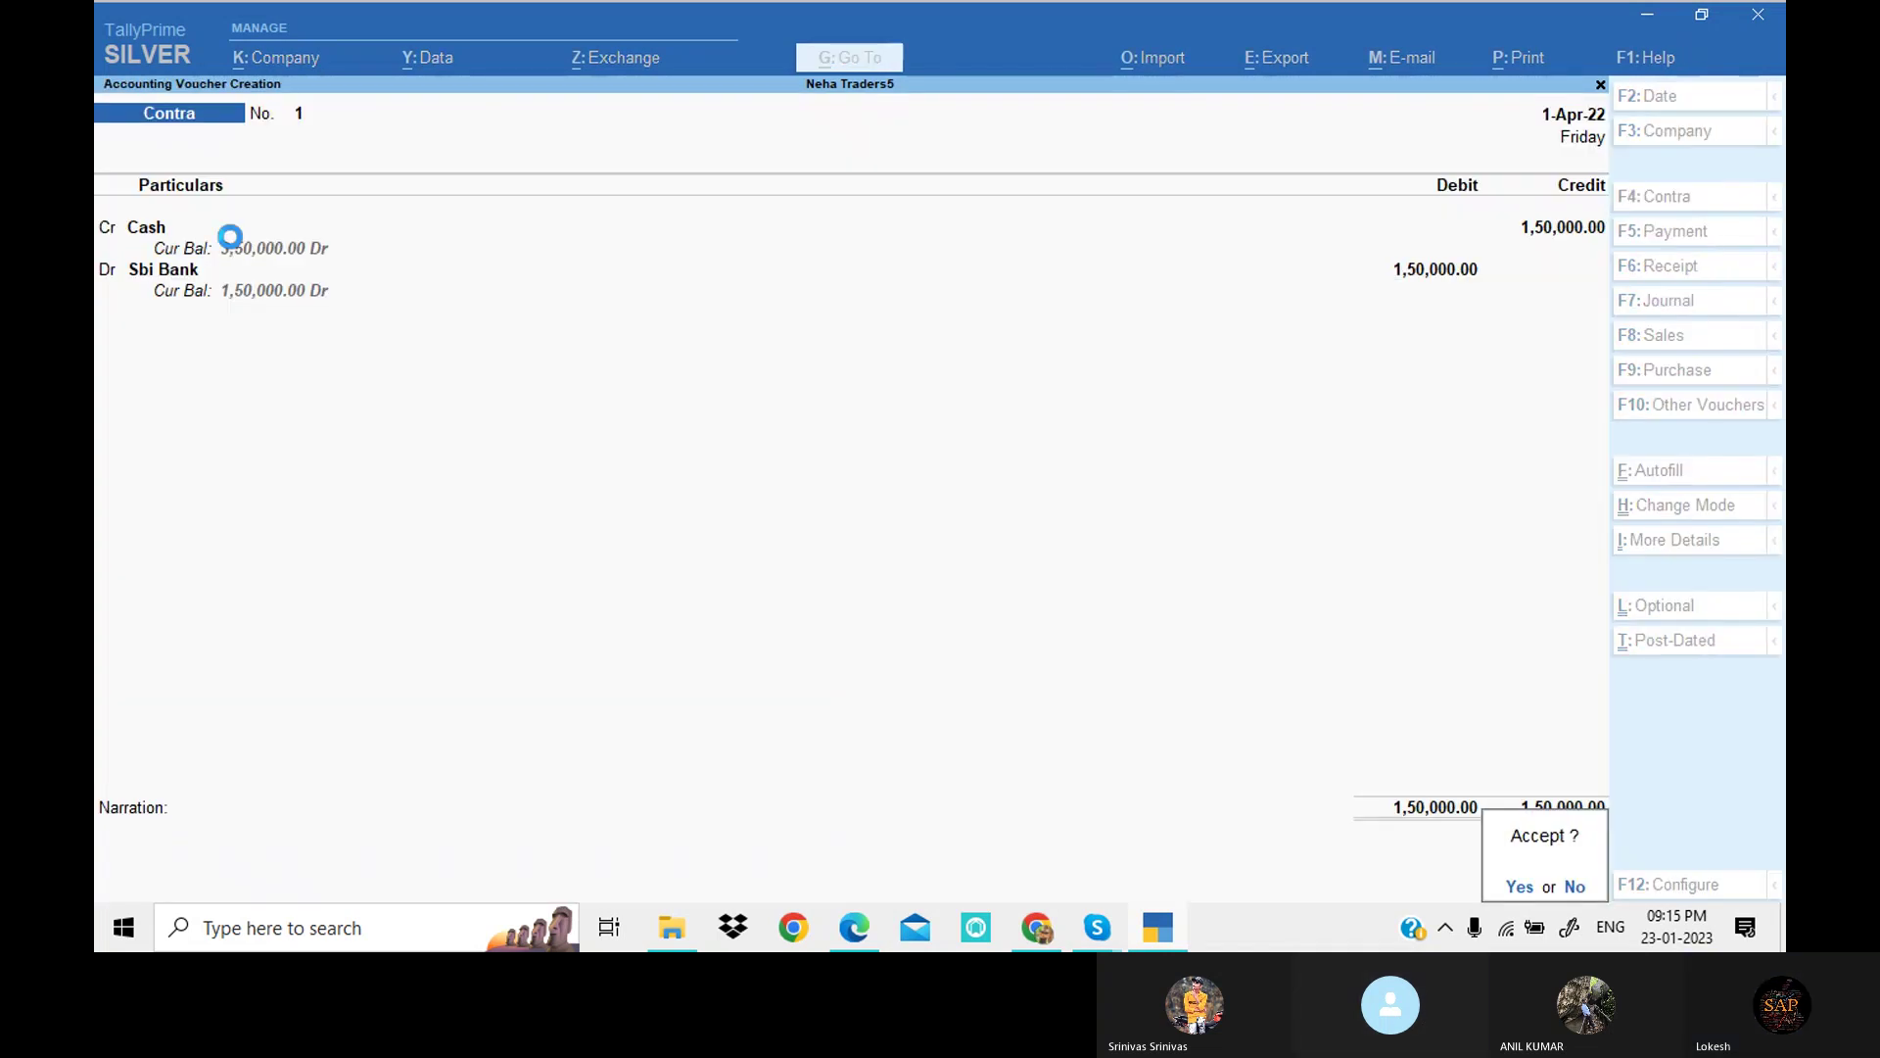
key("Return")
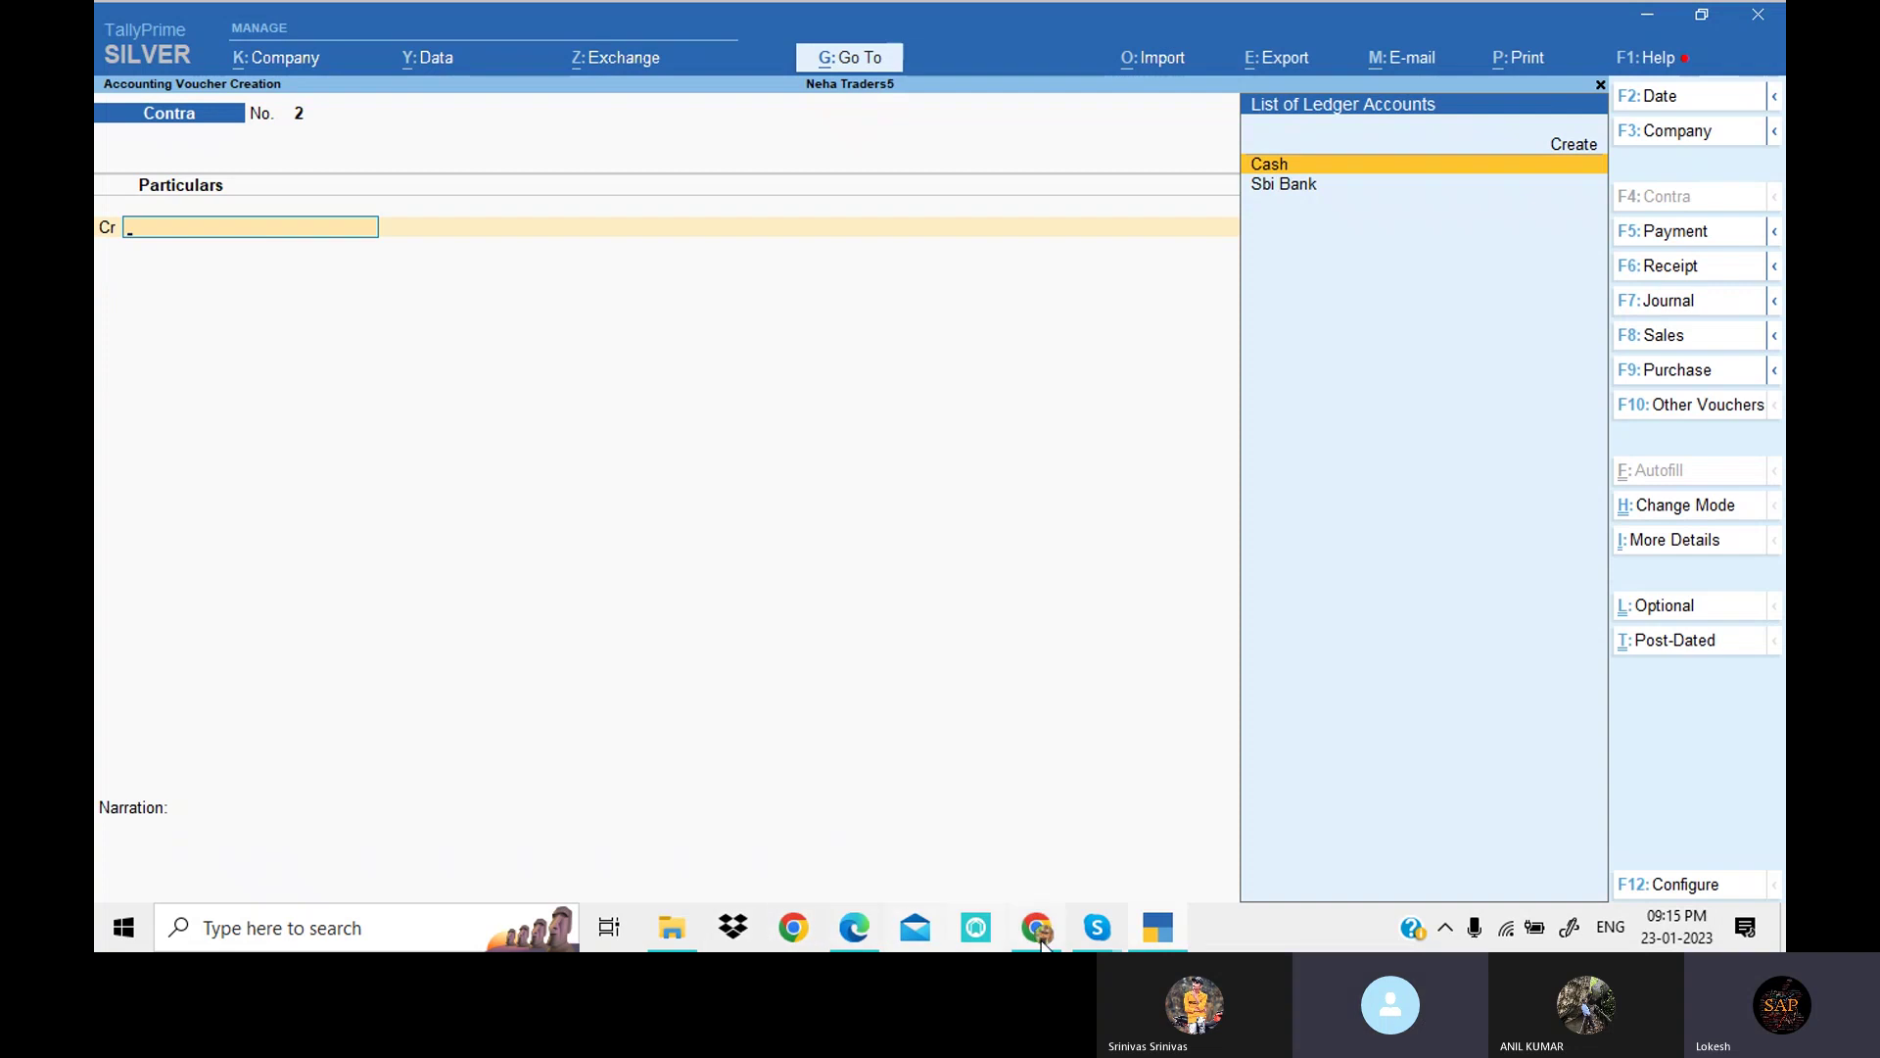
Step: Highlight the purchase (2,50,000) and cheque payment (80,000) lines in the PDF, then start a Payment voucher
left_click(854, 935)
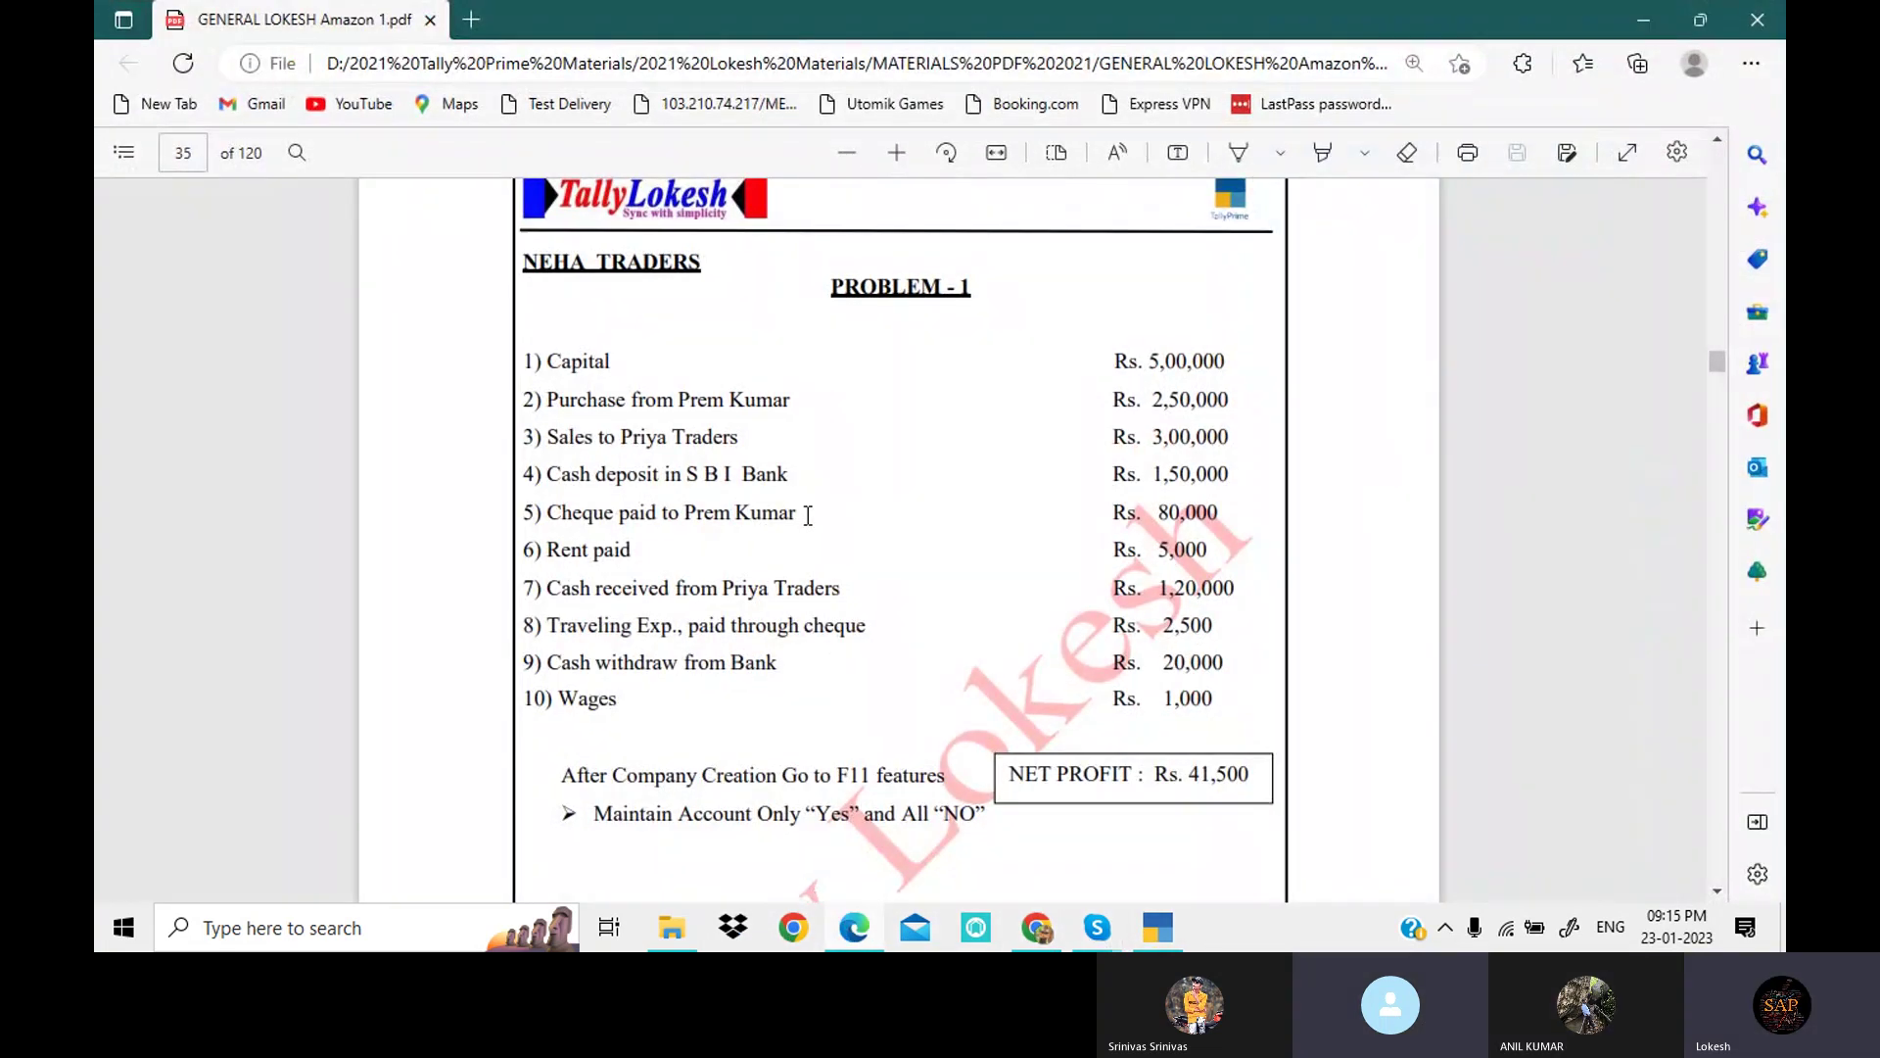
left_click_drag(545, 399, 1231, 395)
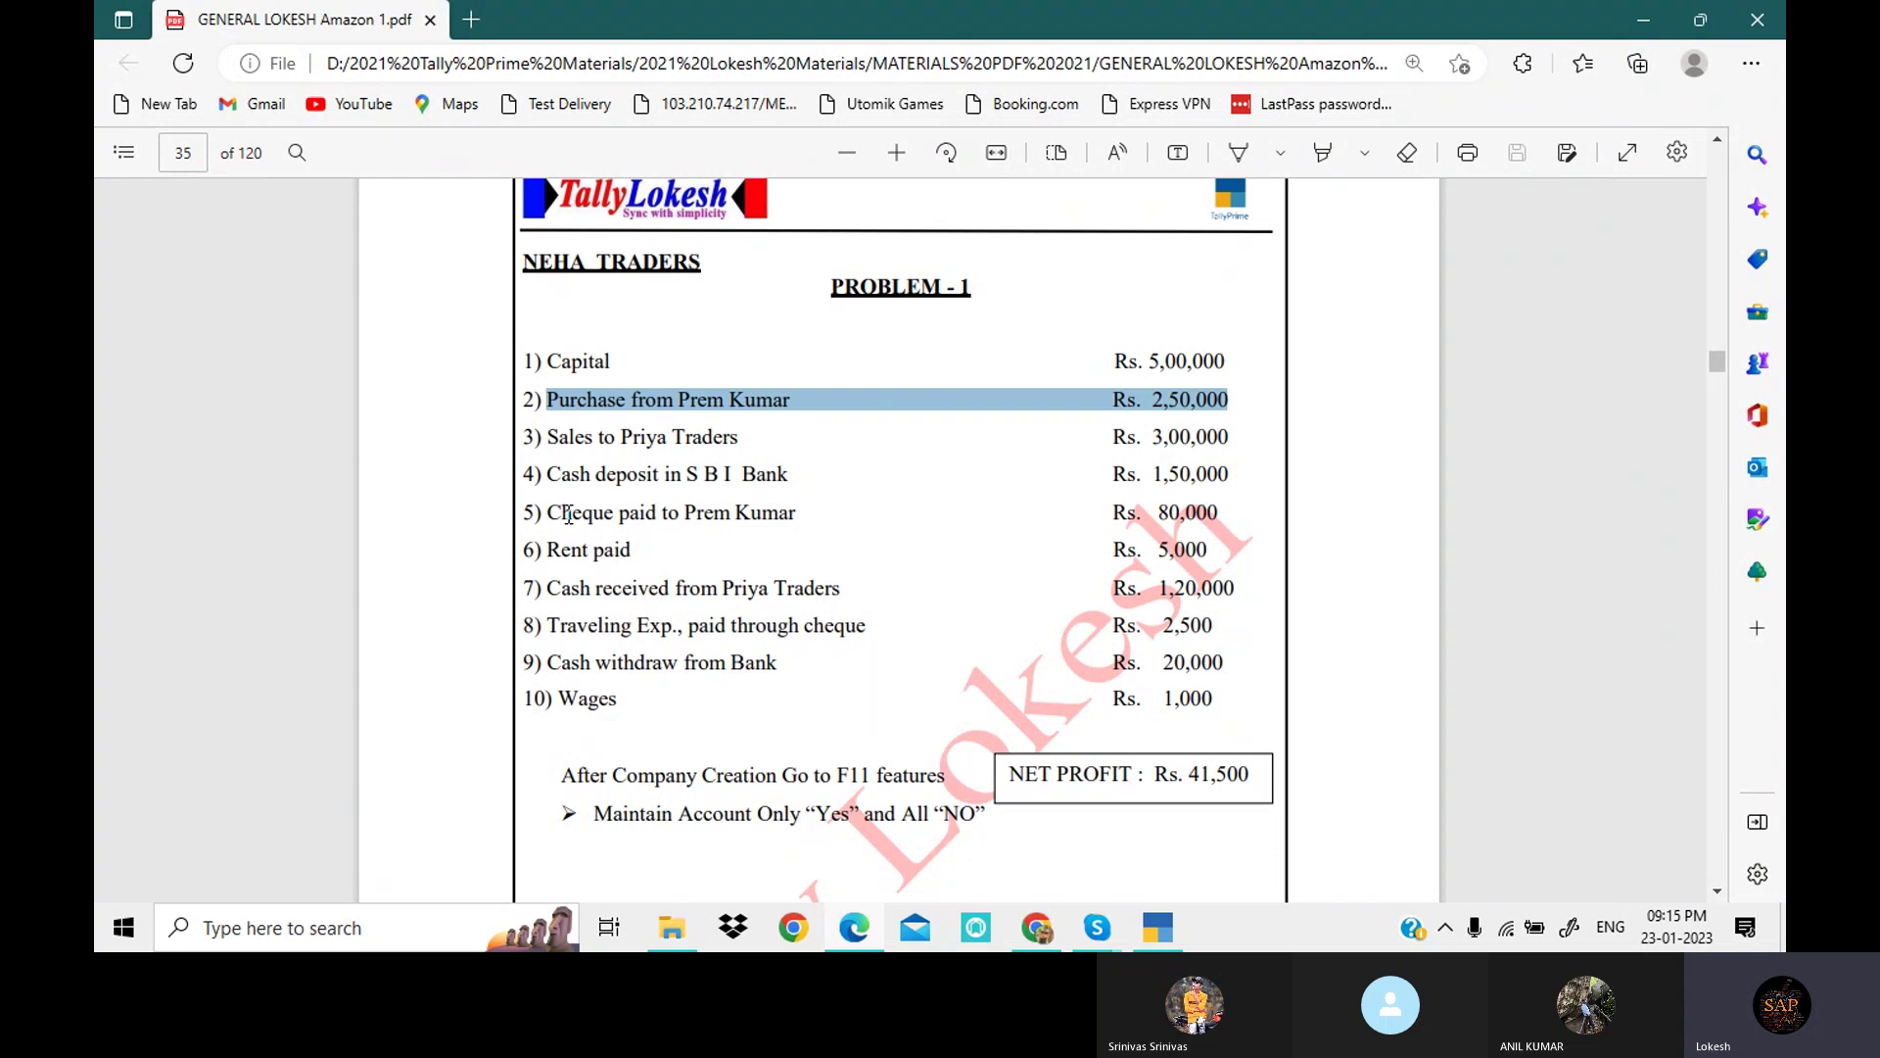
left_click_drag(564, 513, 1216, 508)
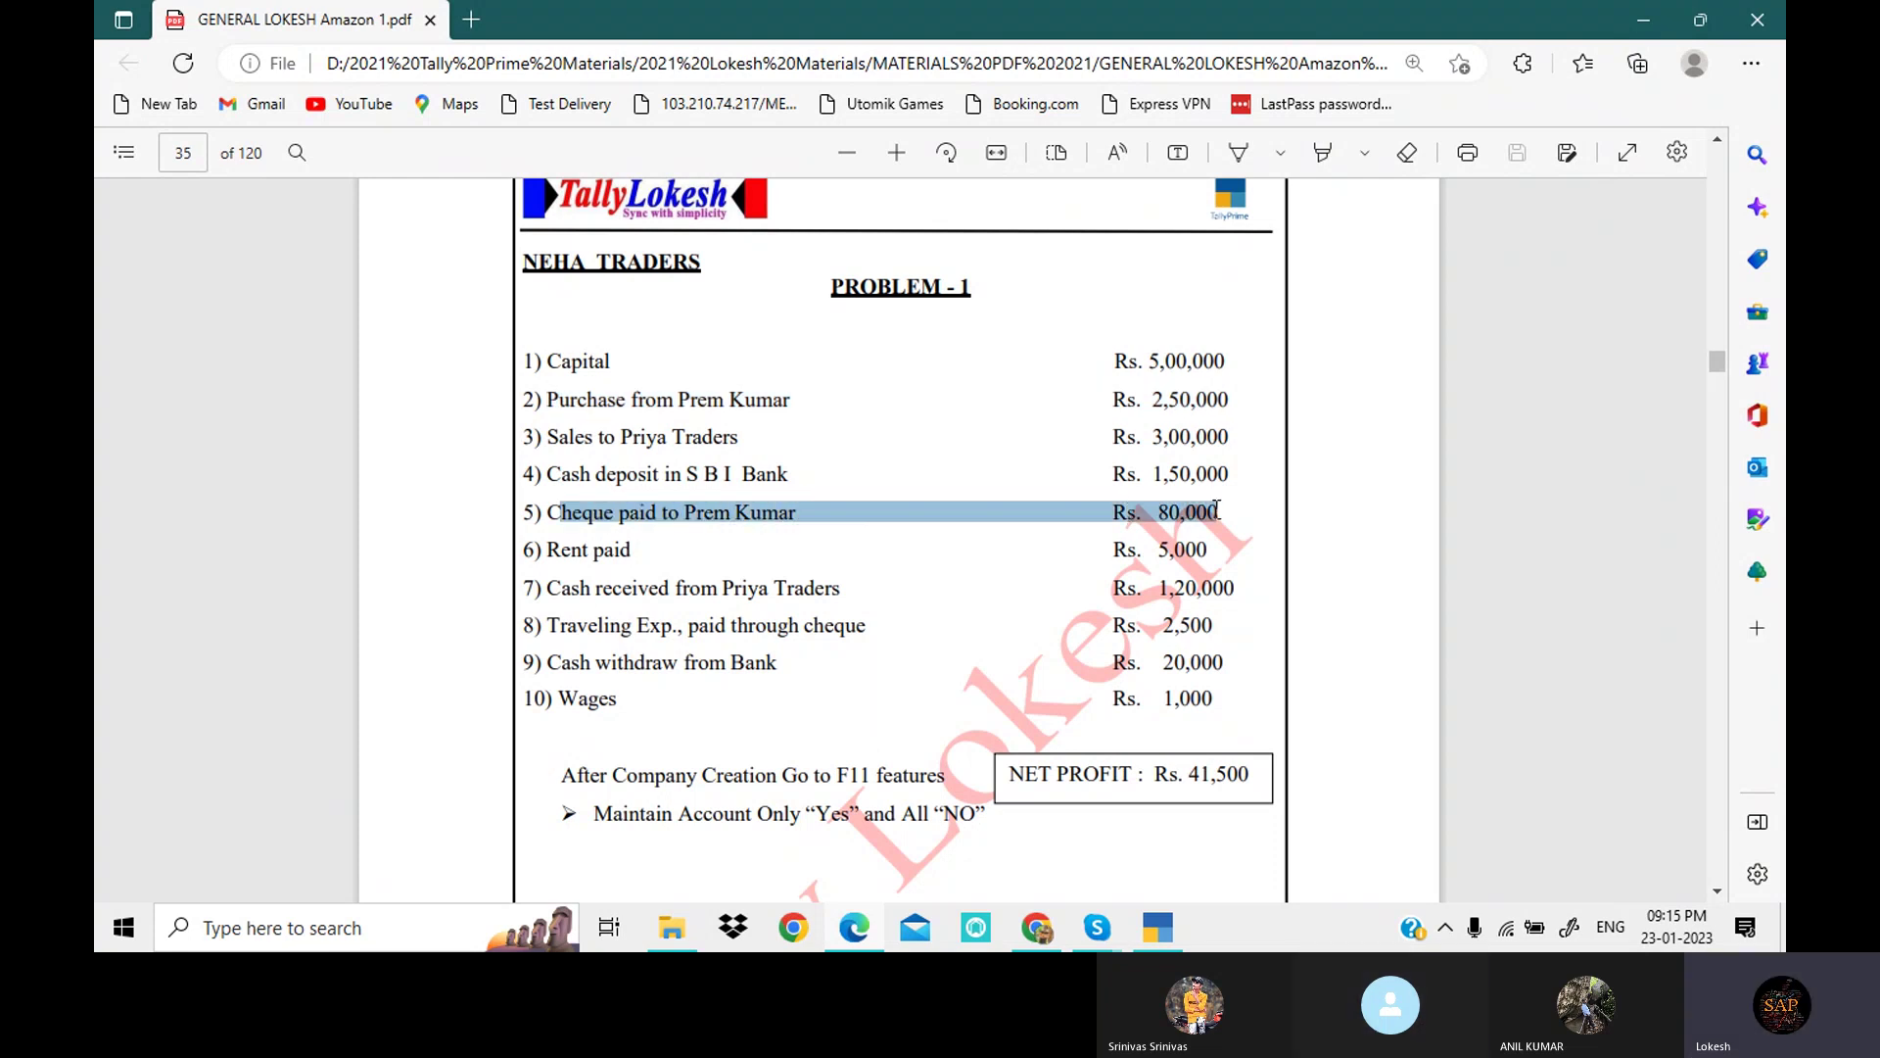
left_click_drag(1153, 400, 1229, 406)
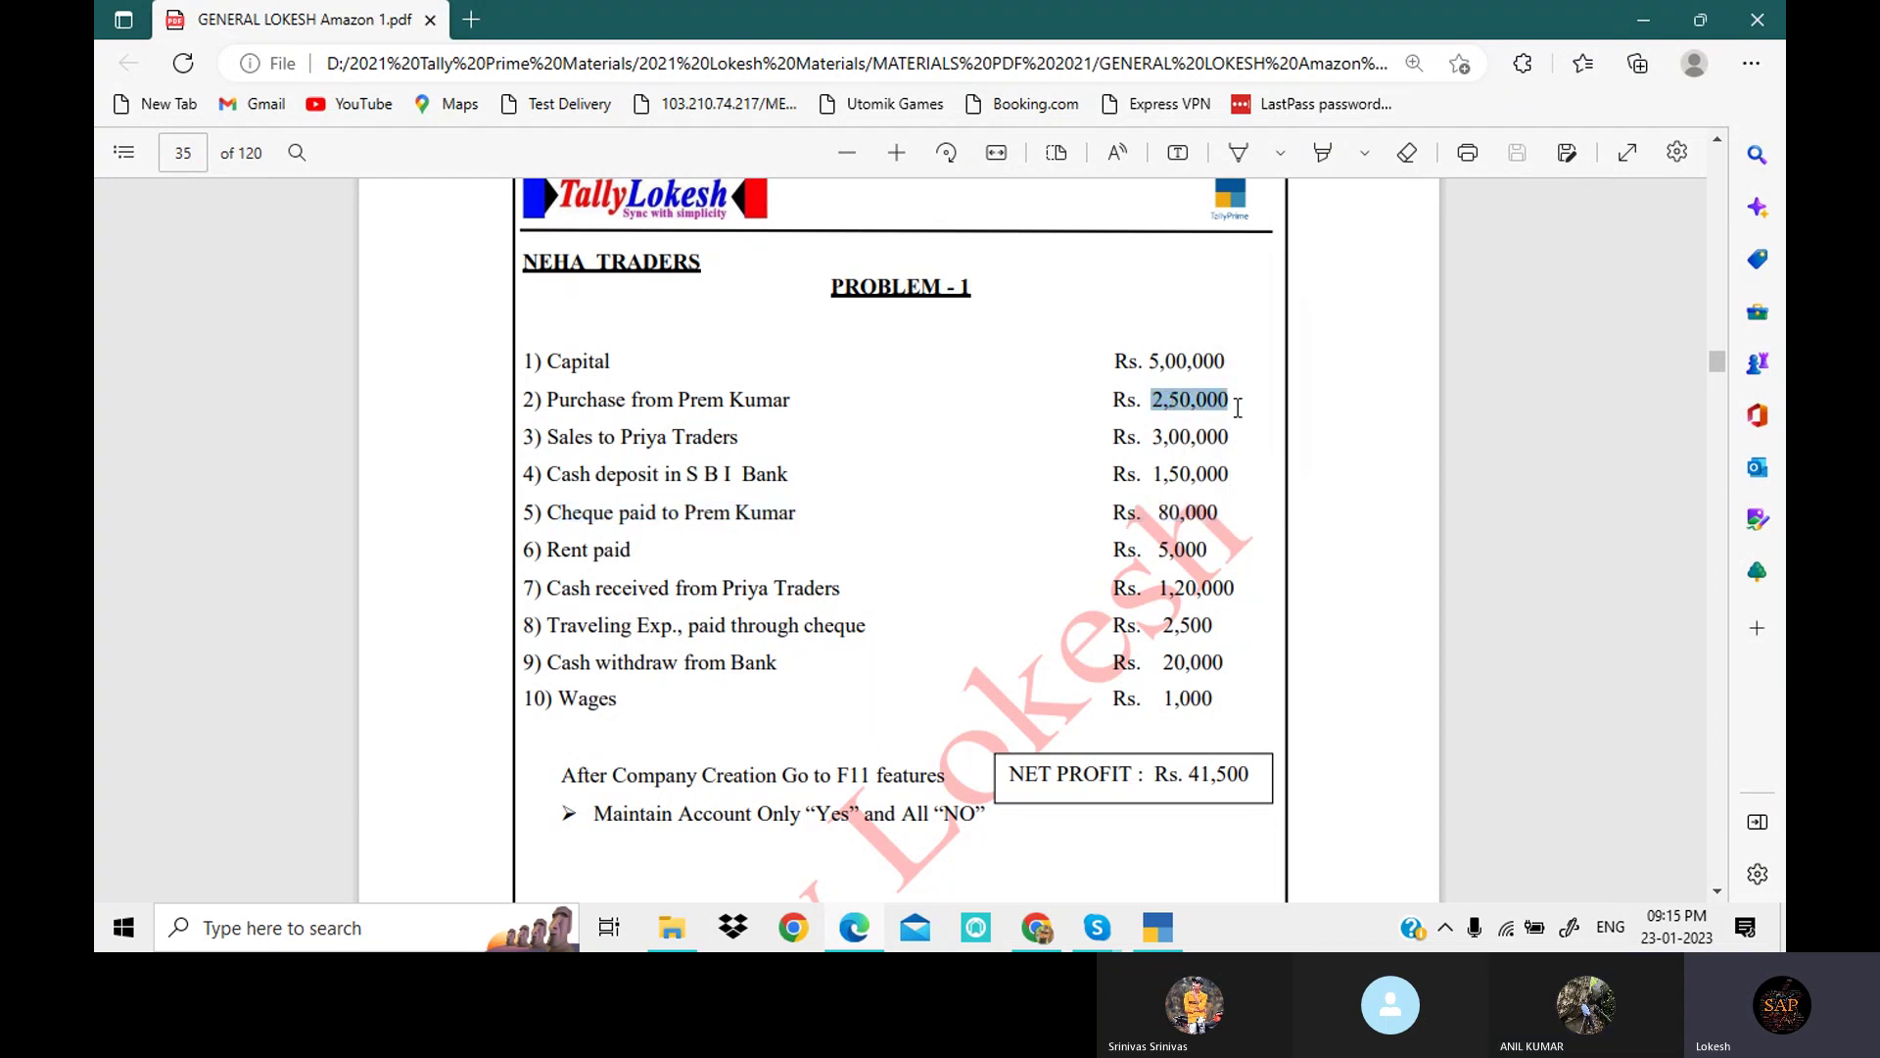
left_click_drag(1158, 513, 1222, 513)
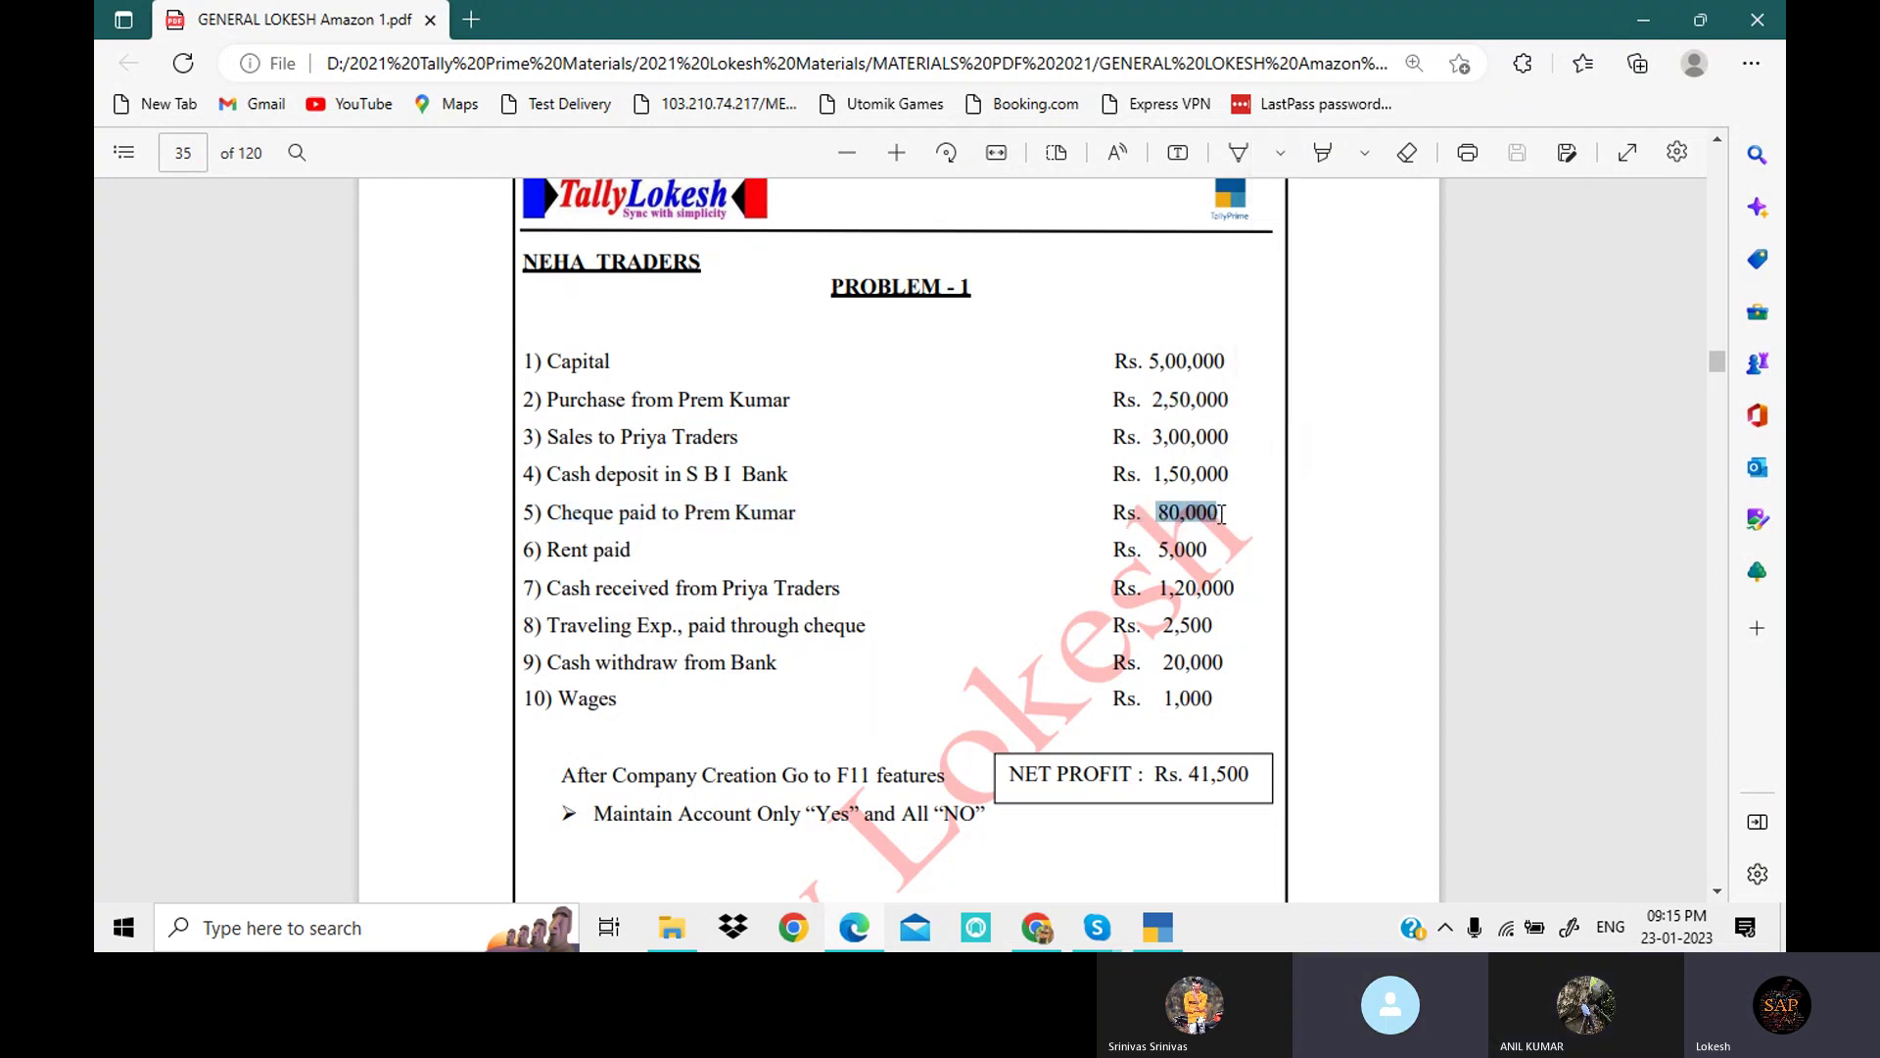
left_click(1157, 927)
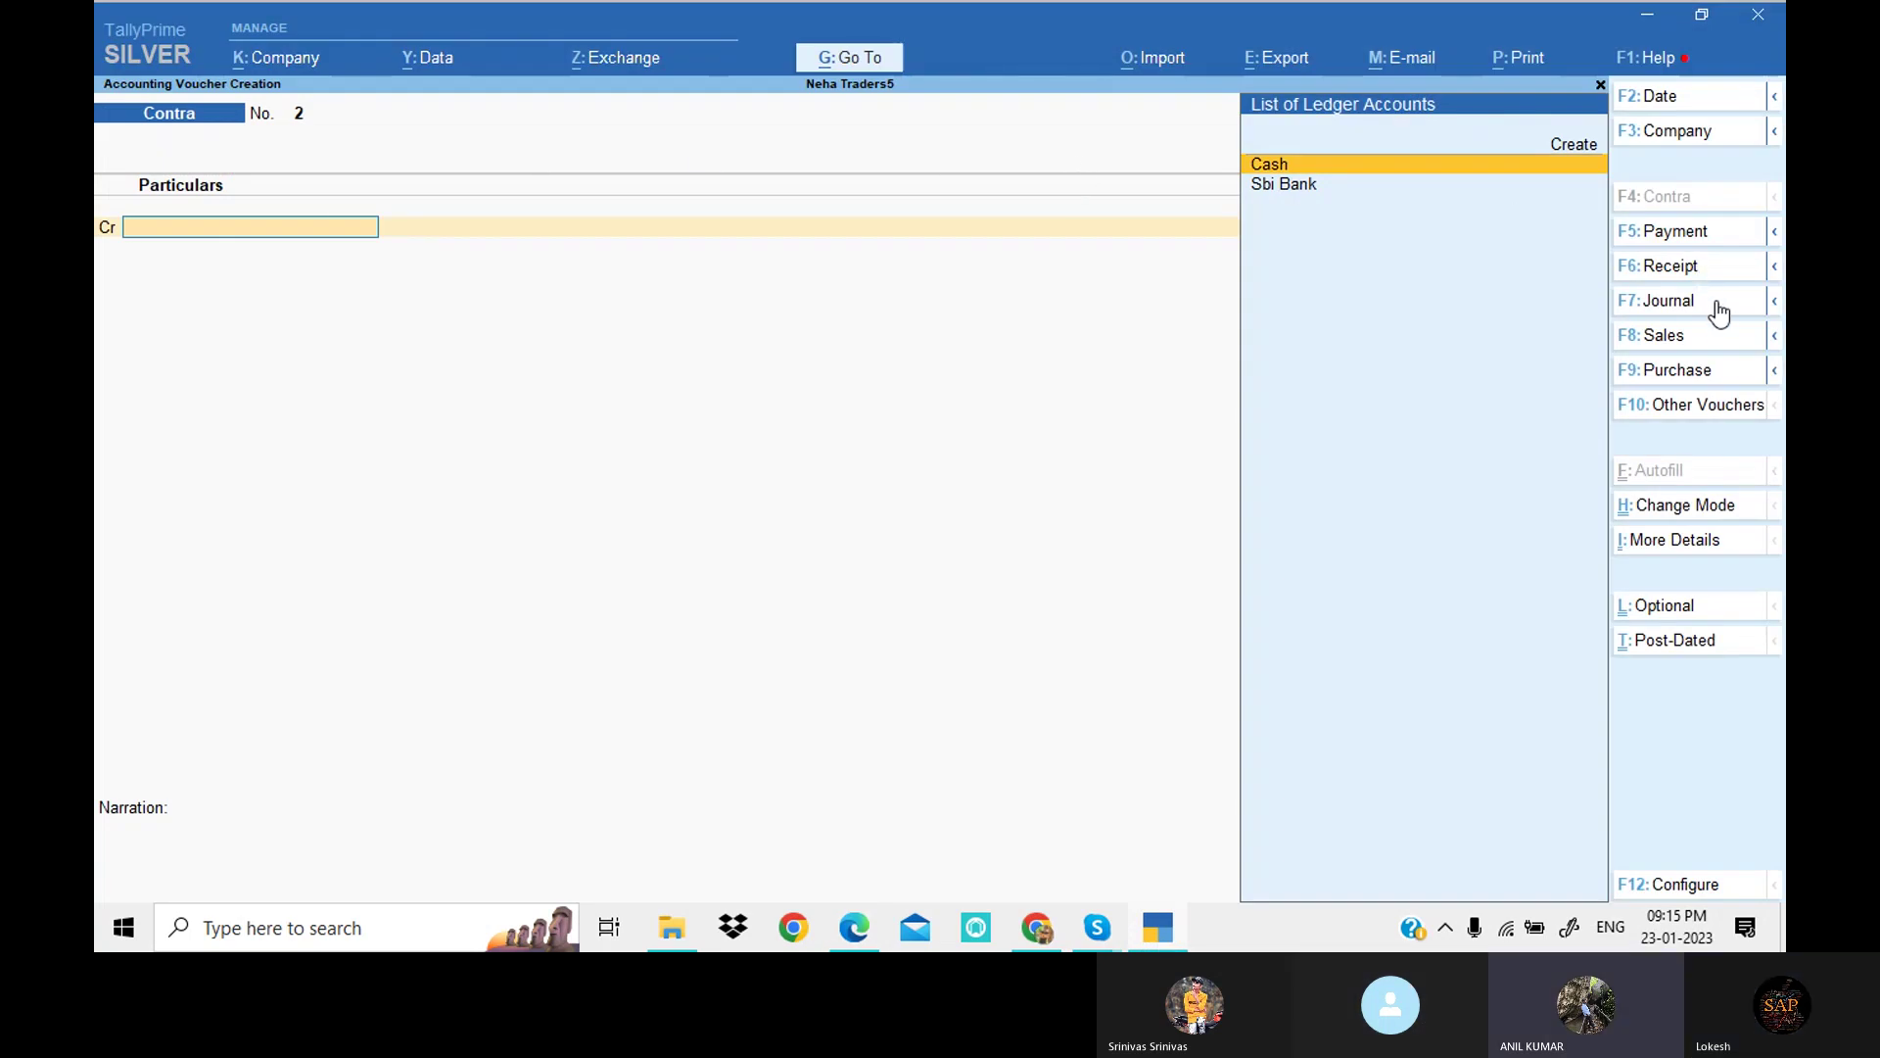
left_click(1714, 240)
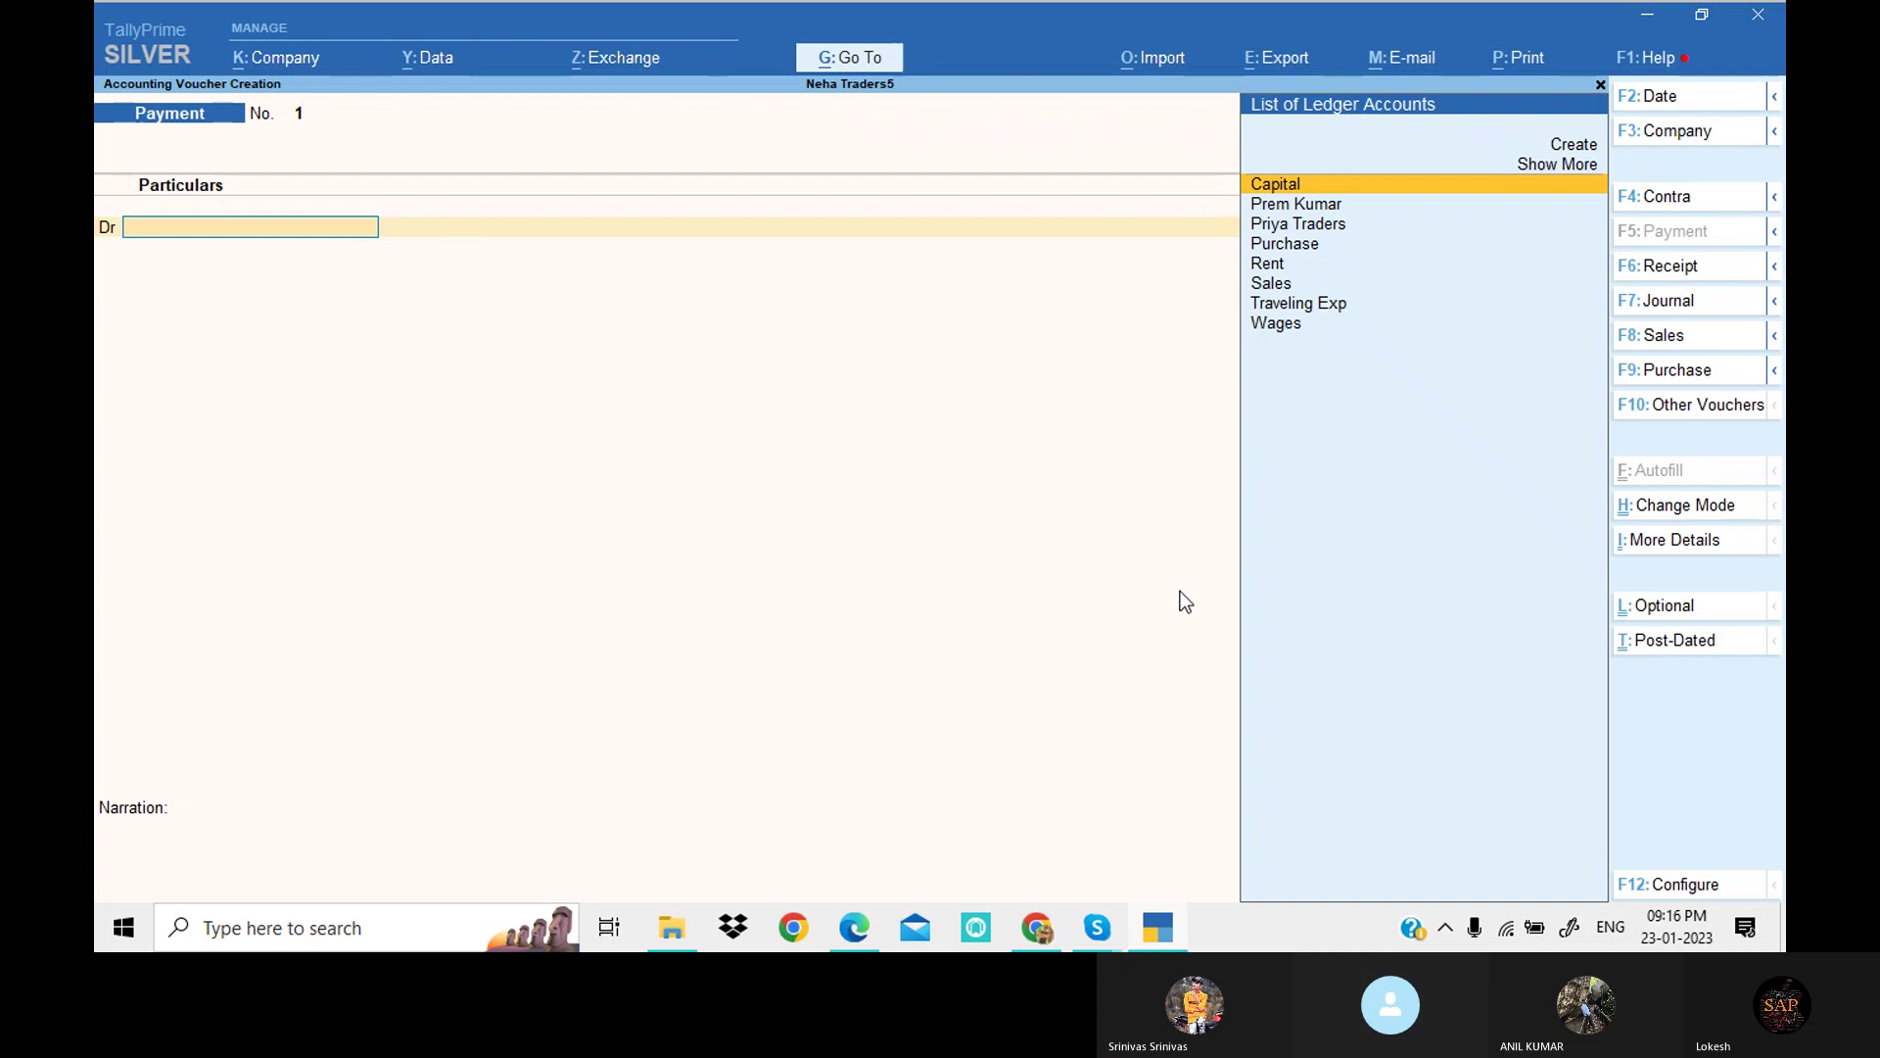
Step: Recheck item 5 on the sheet, highlighting the word Cheque and the payee's name
left_click(871, 936)
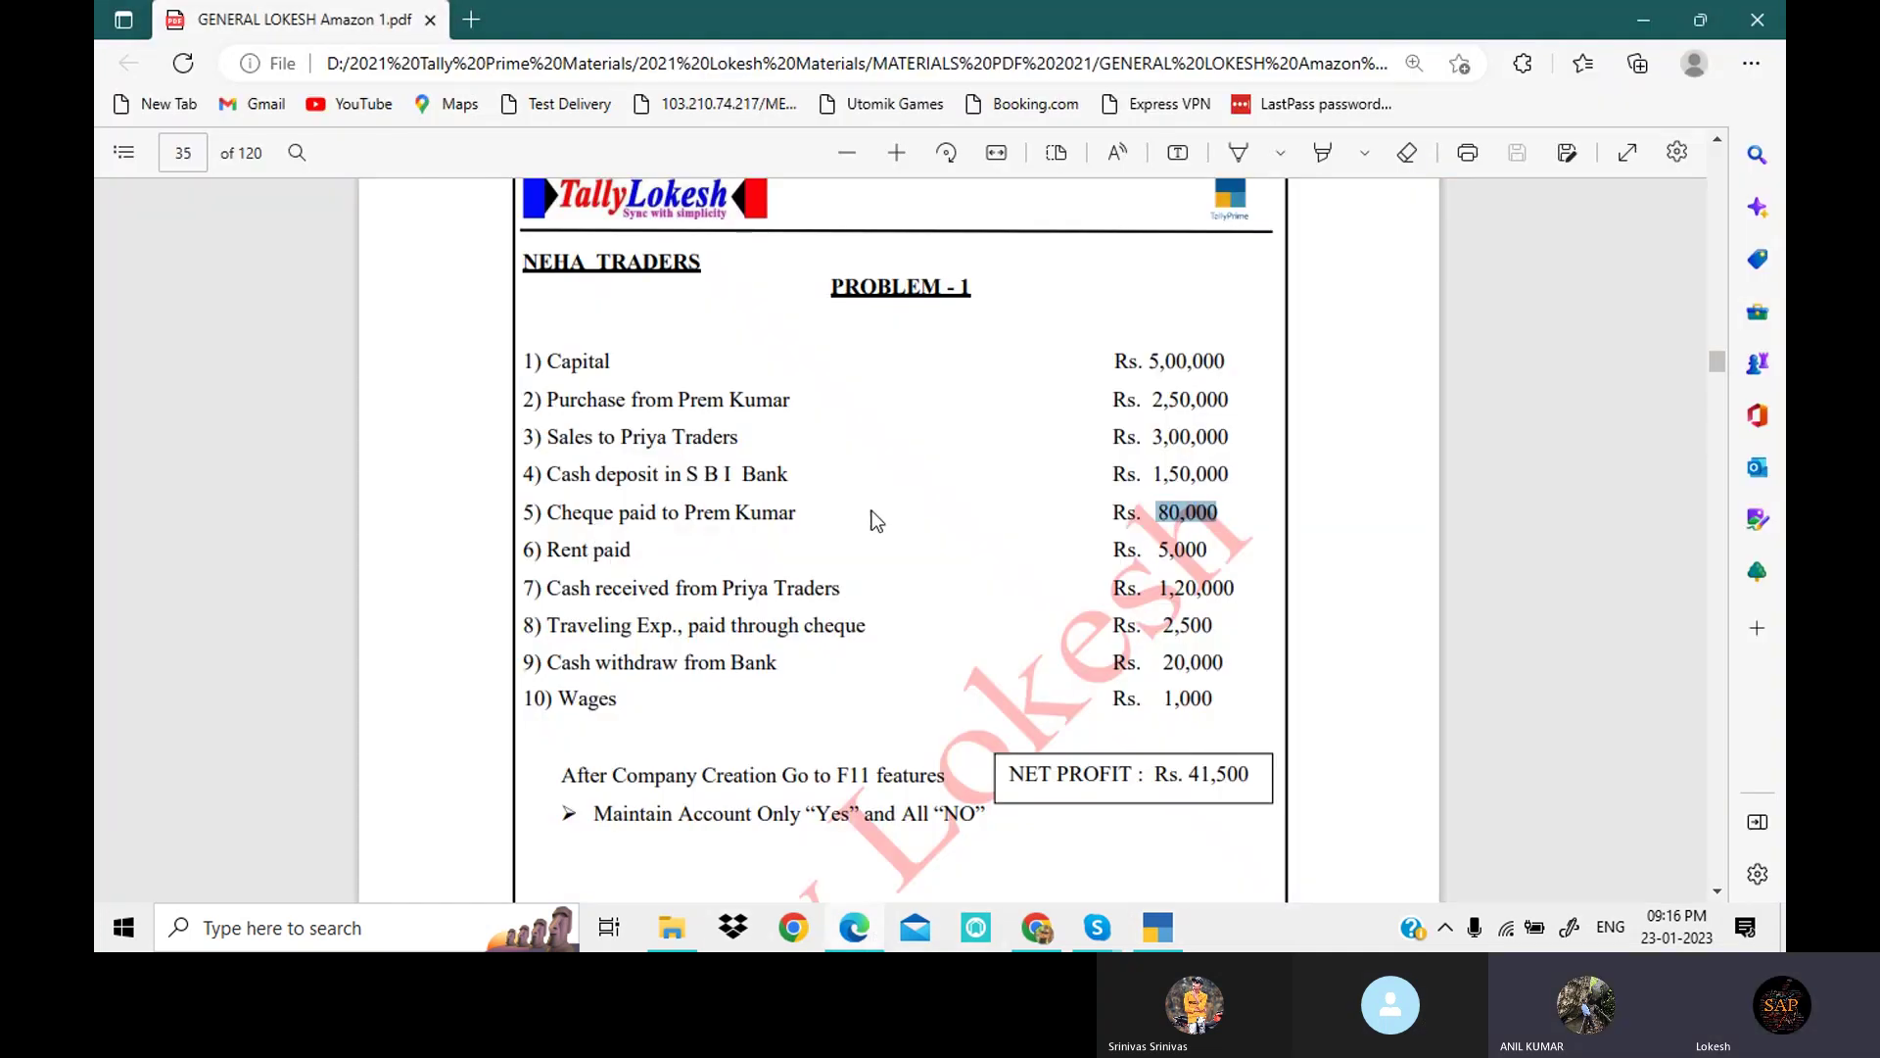
double_click(560, 510)
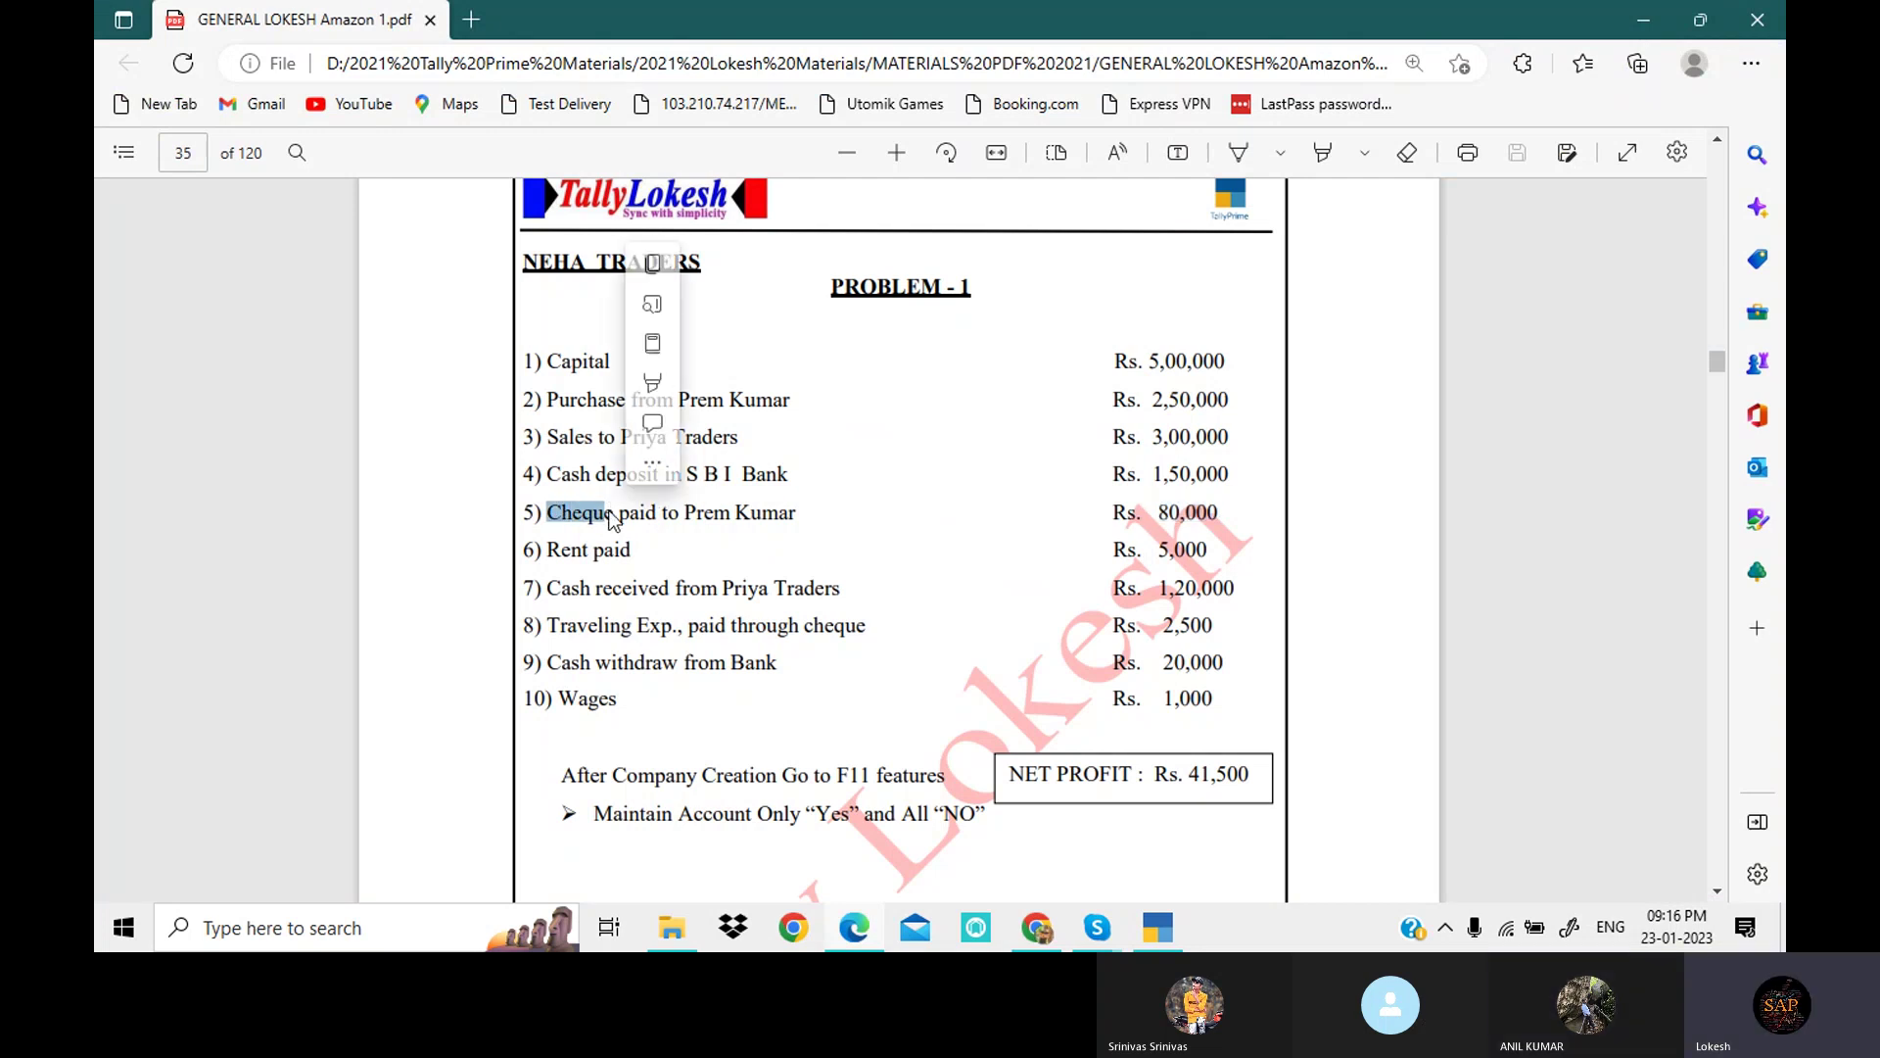
left_click_drag(686, 513, 801, 519)
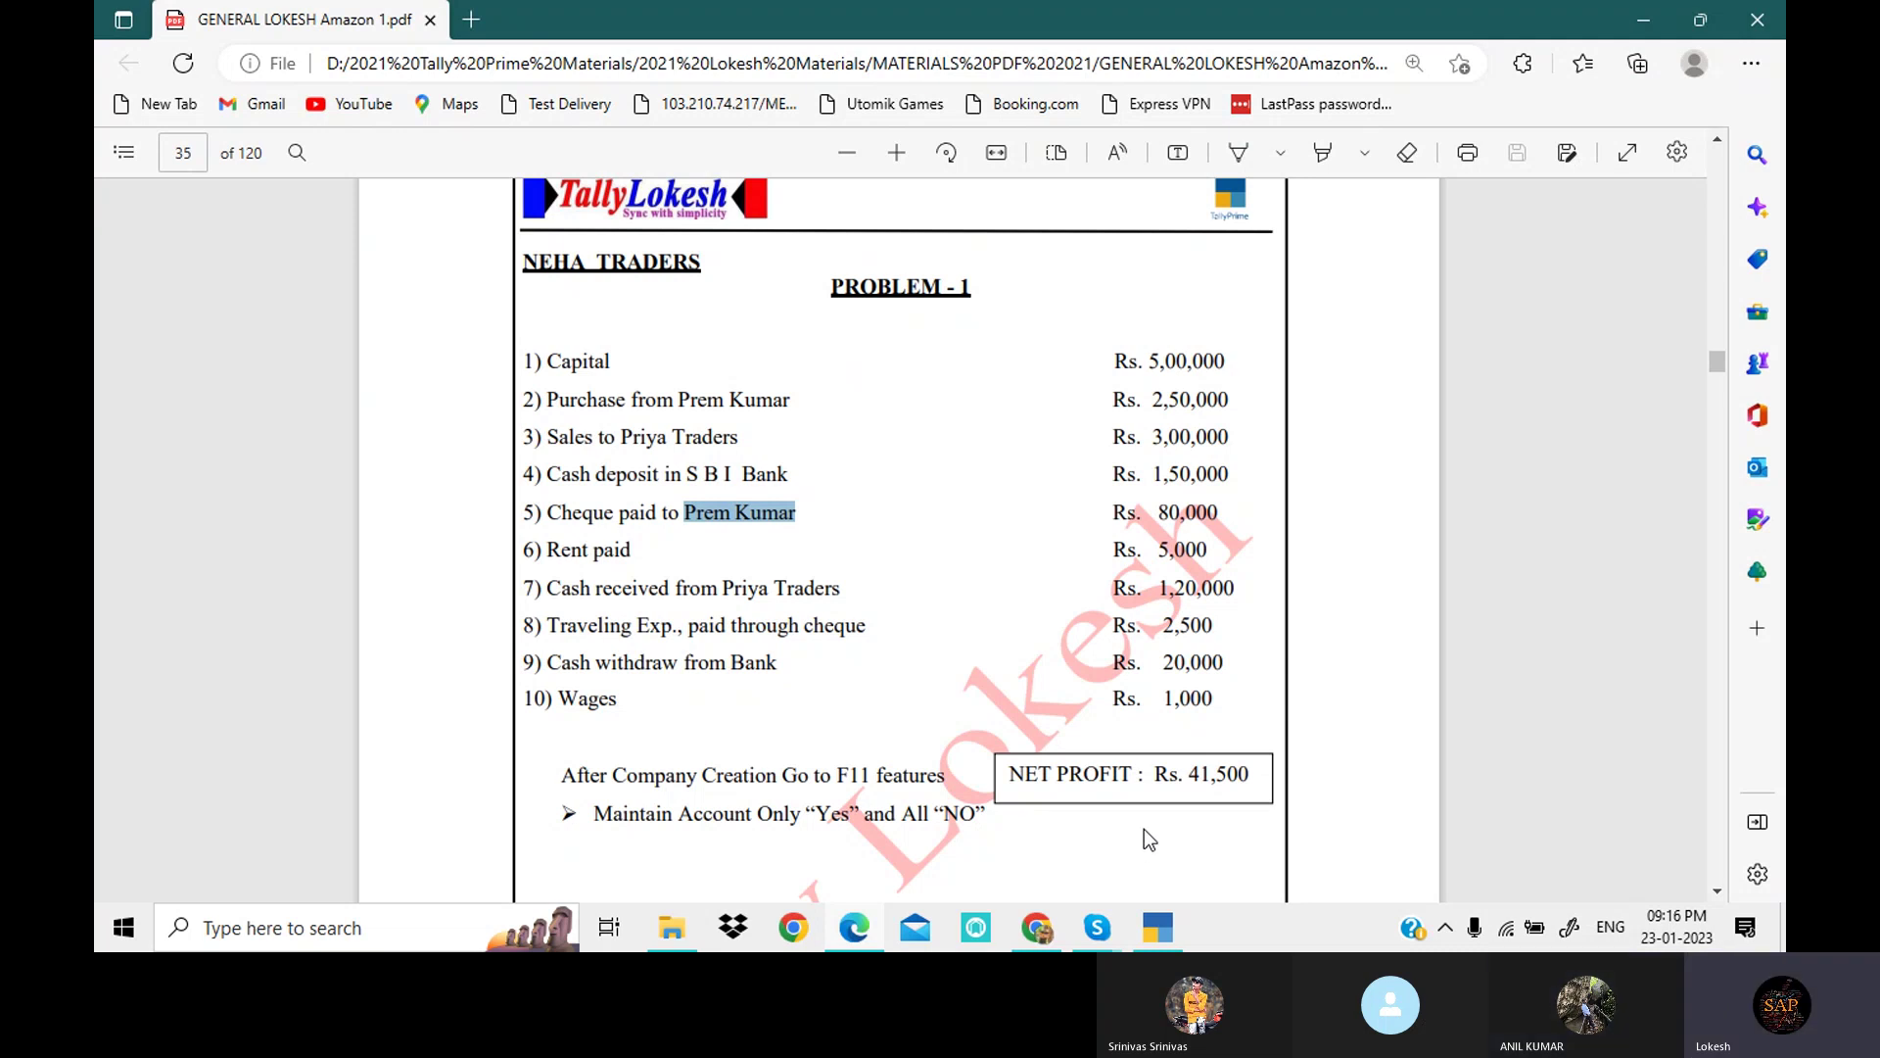
left_click(1159, 928)
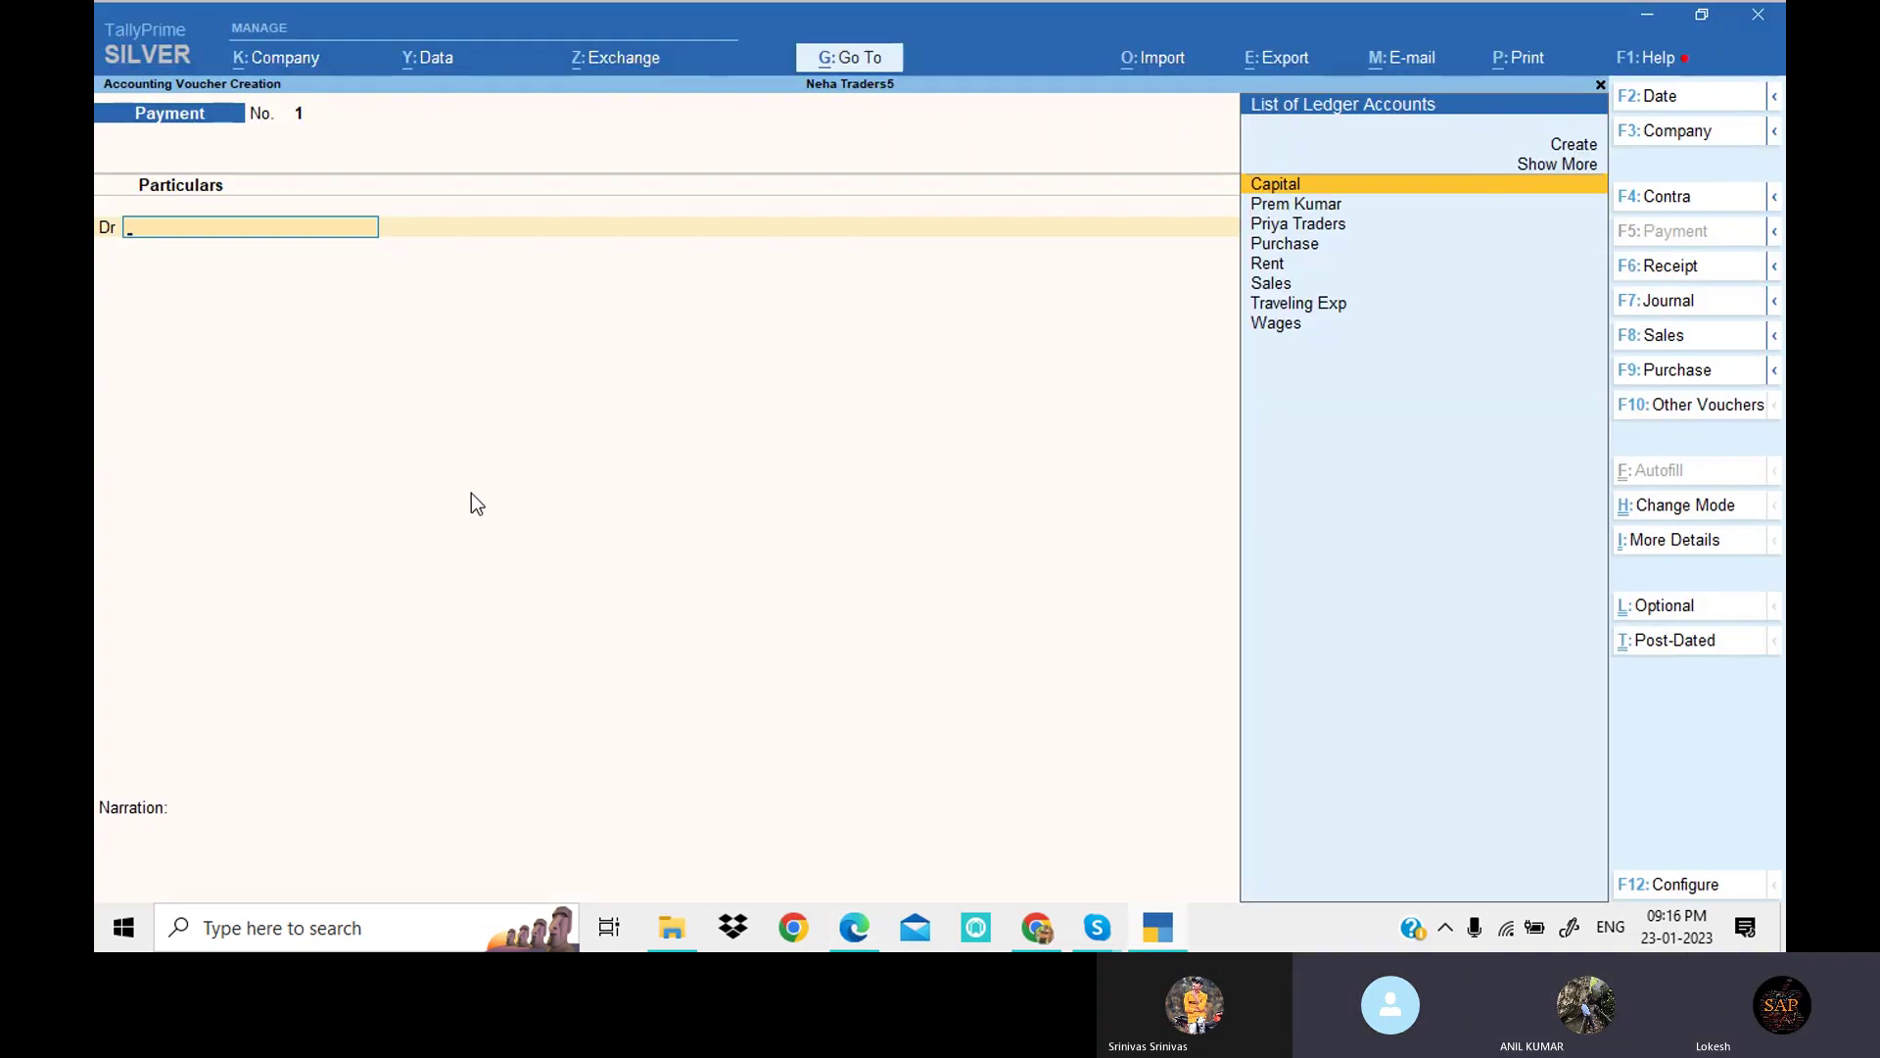
type("Pr")
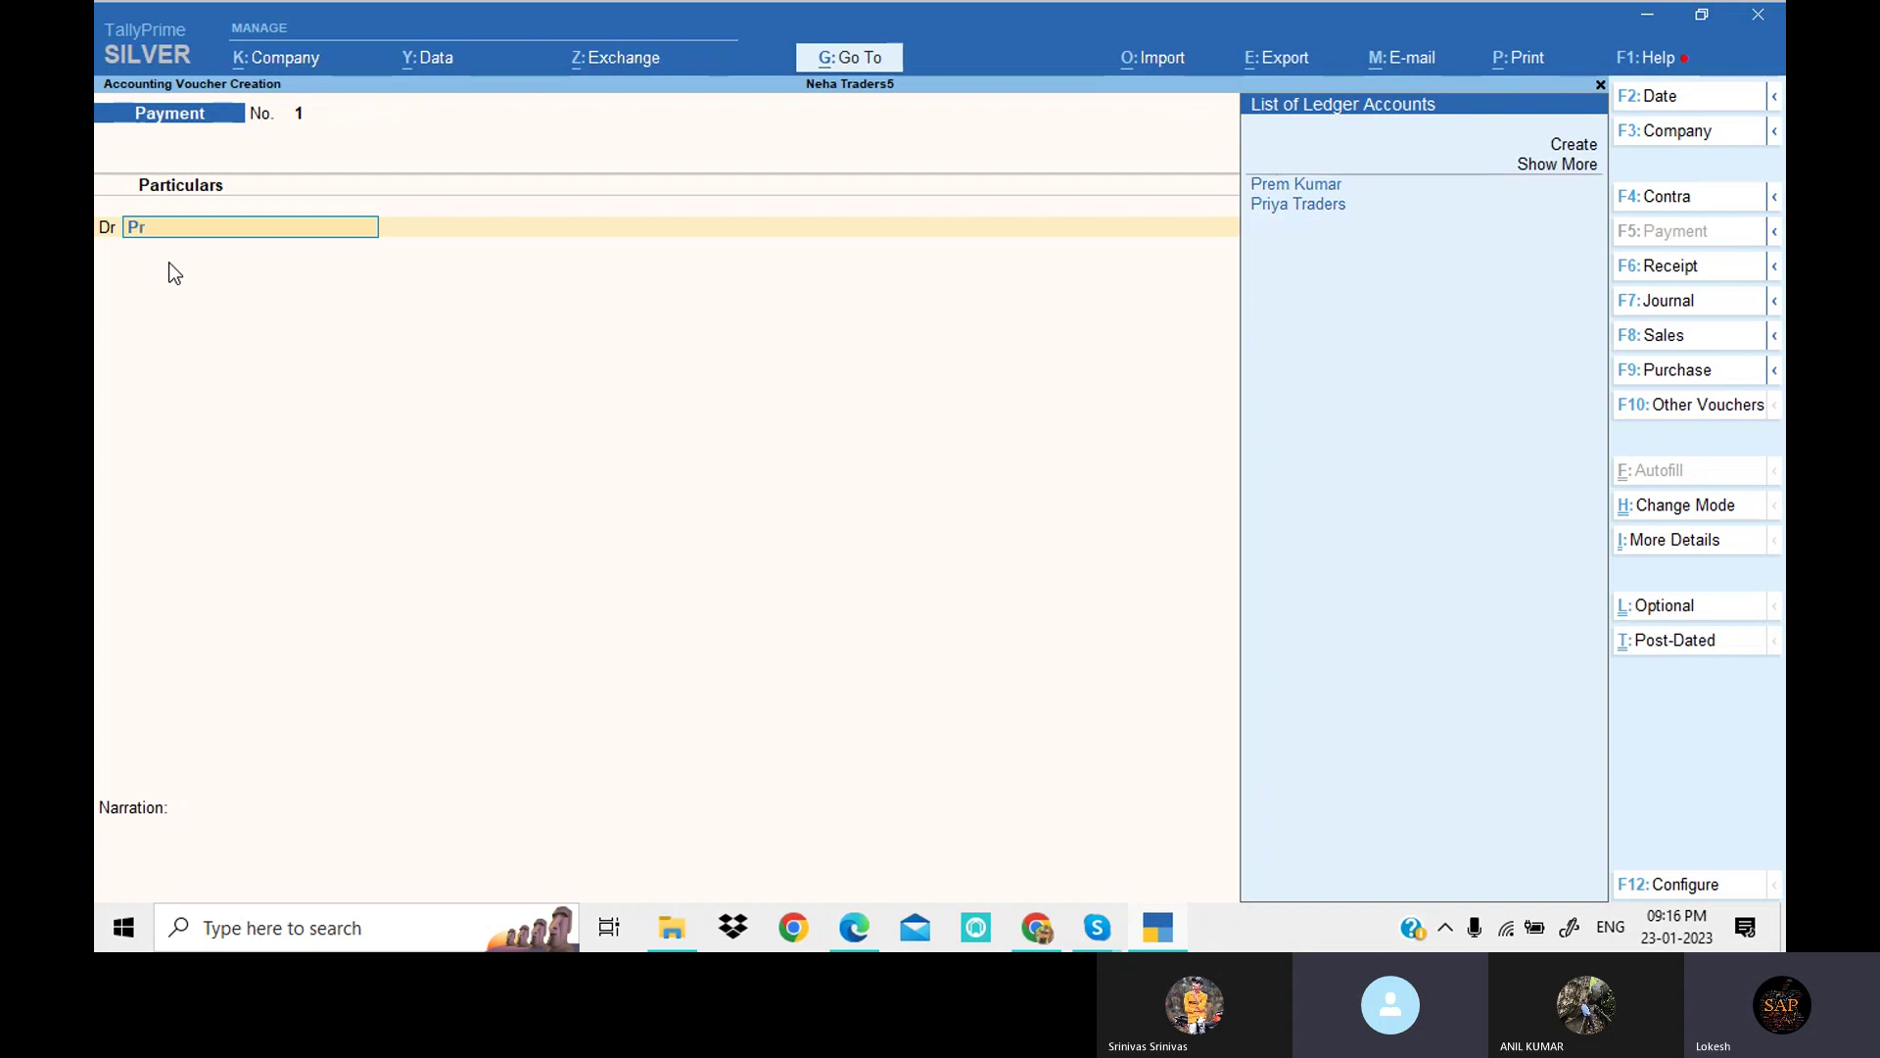
key("Return")
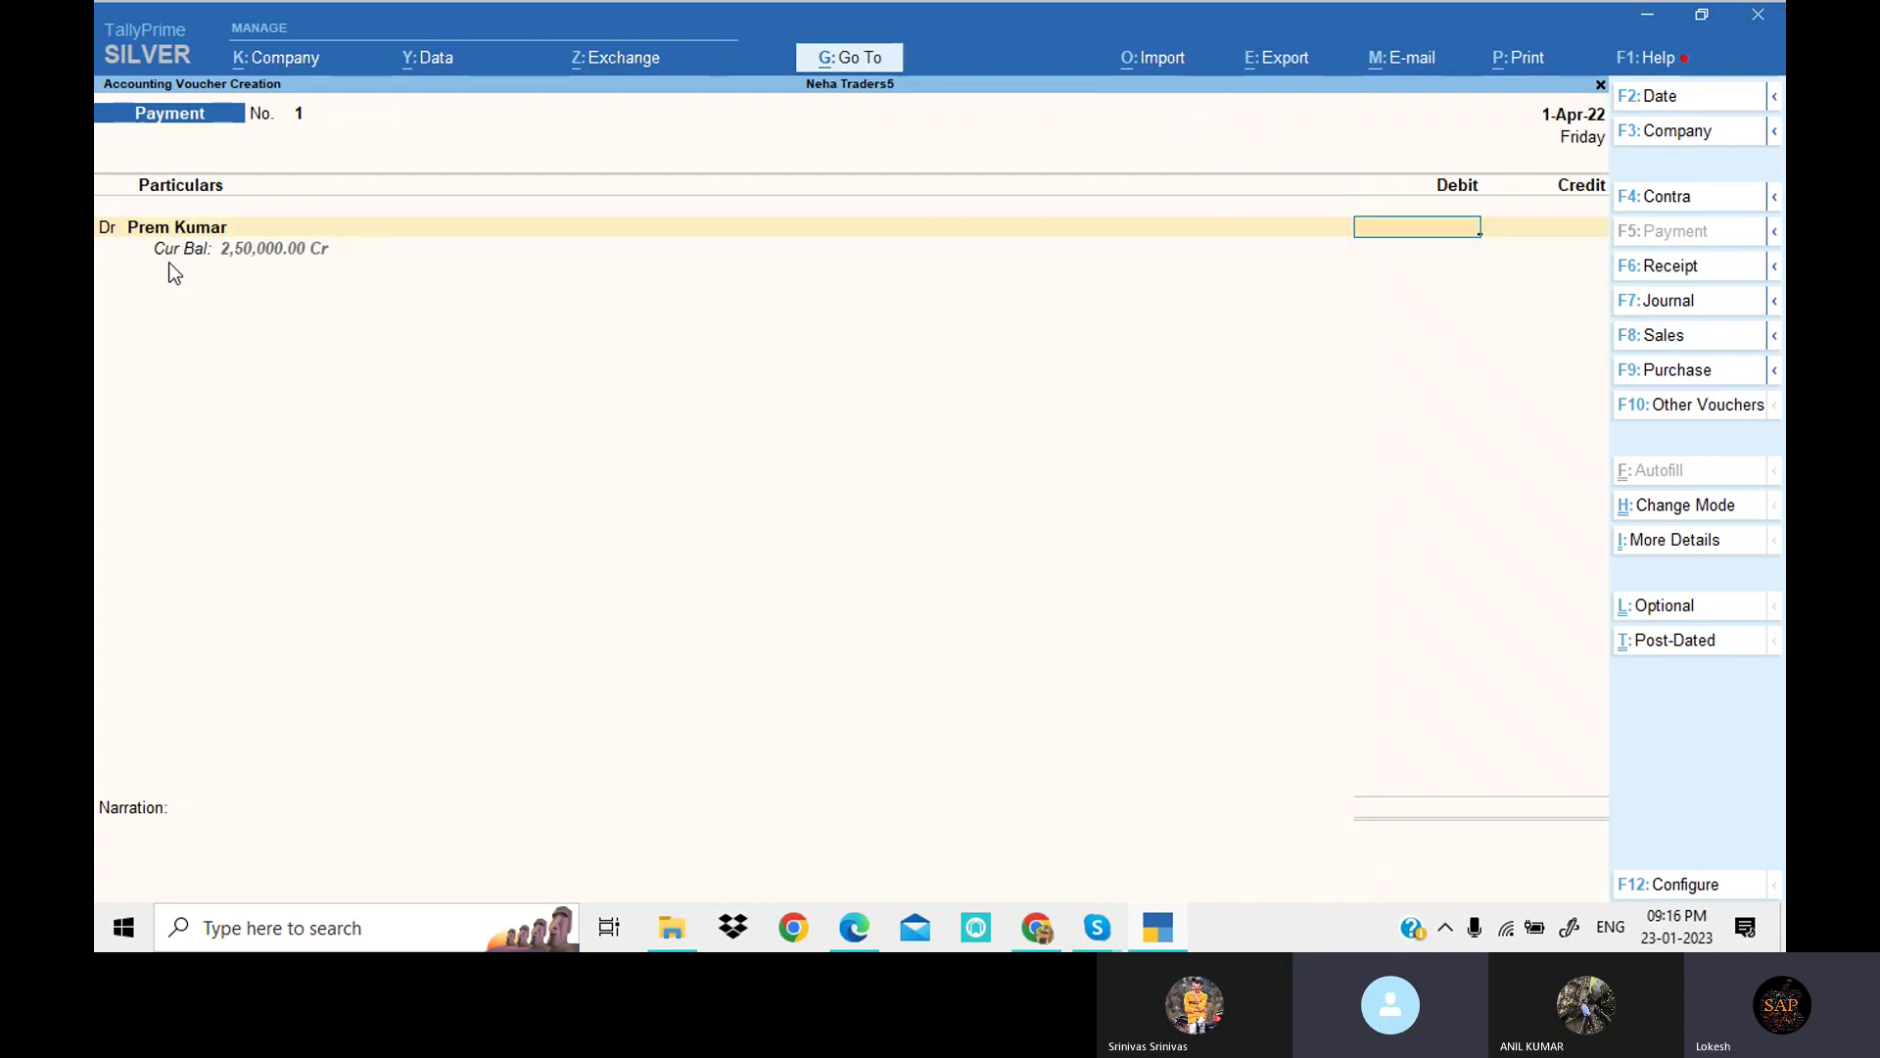
key("alt+Tab")
key("alt+Tab")
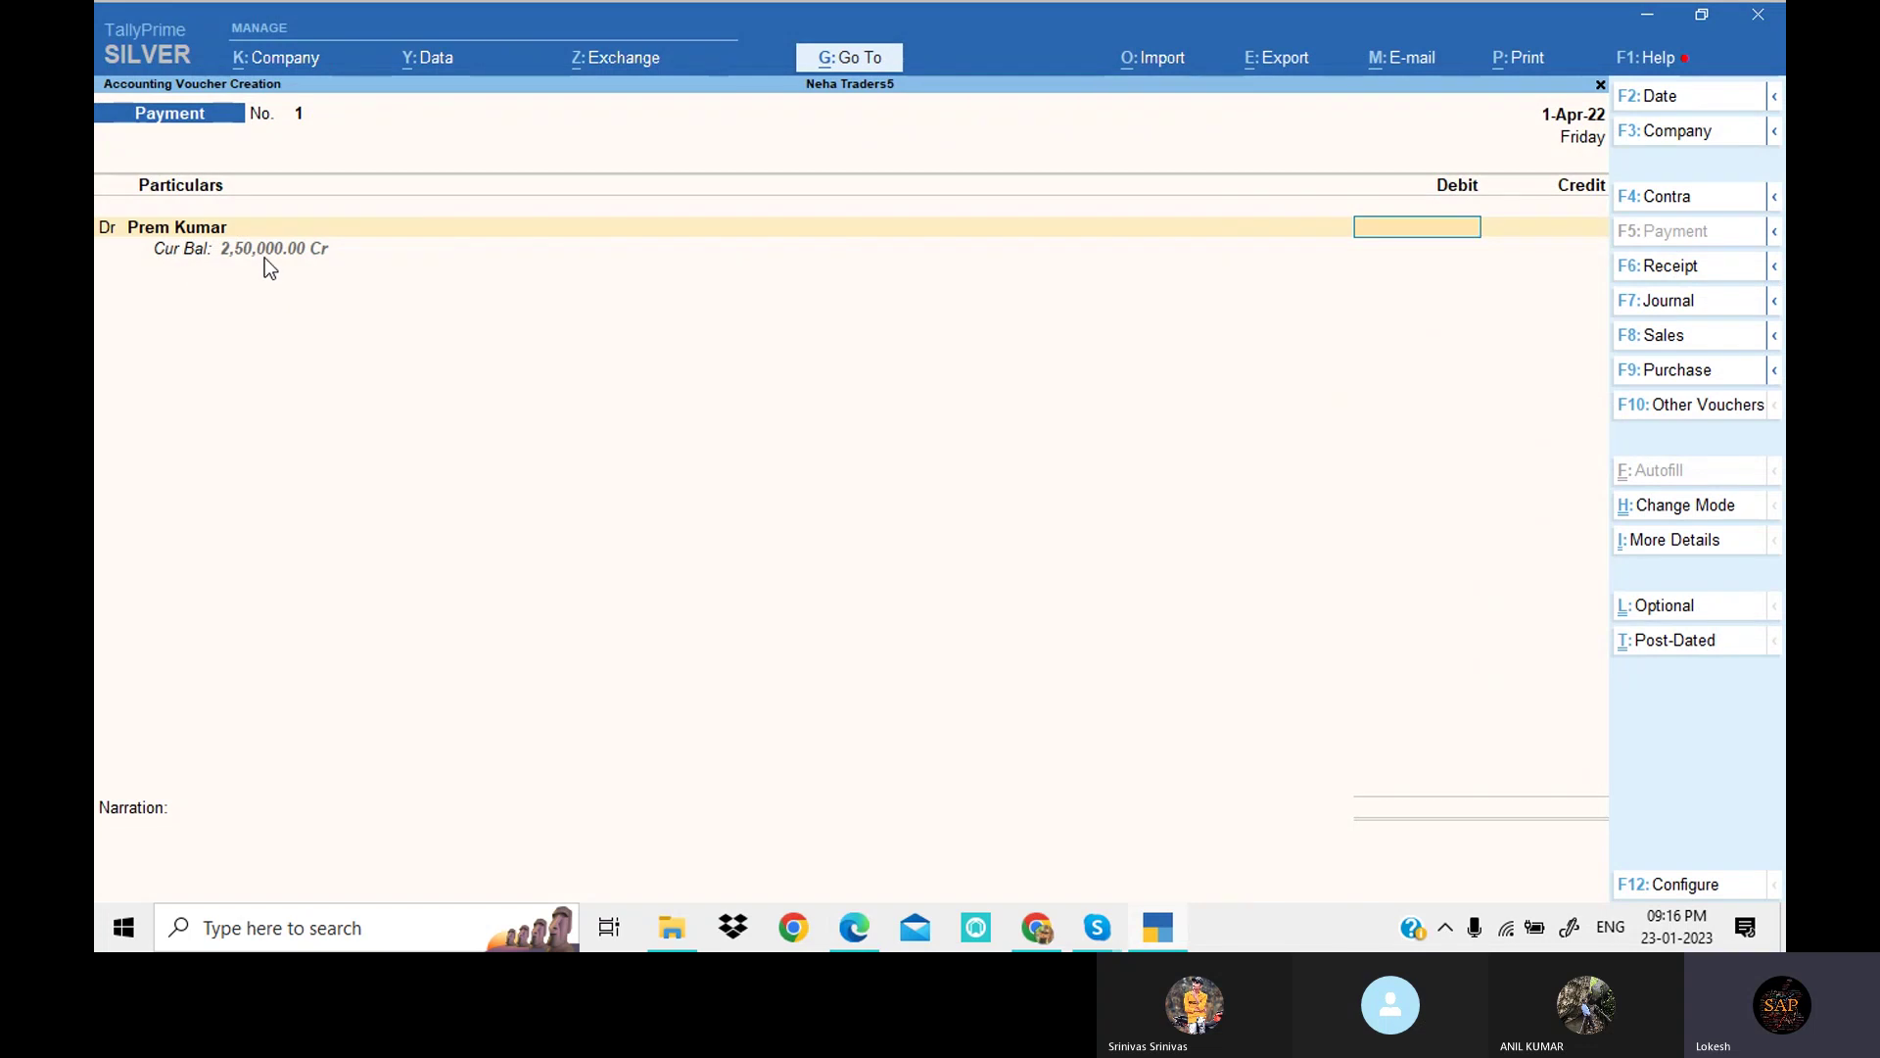
type("80,000")
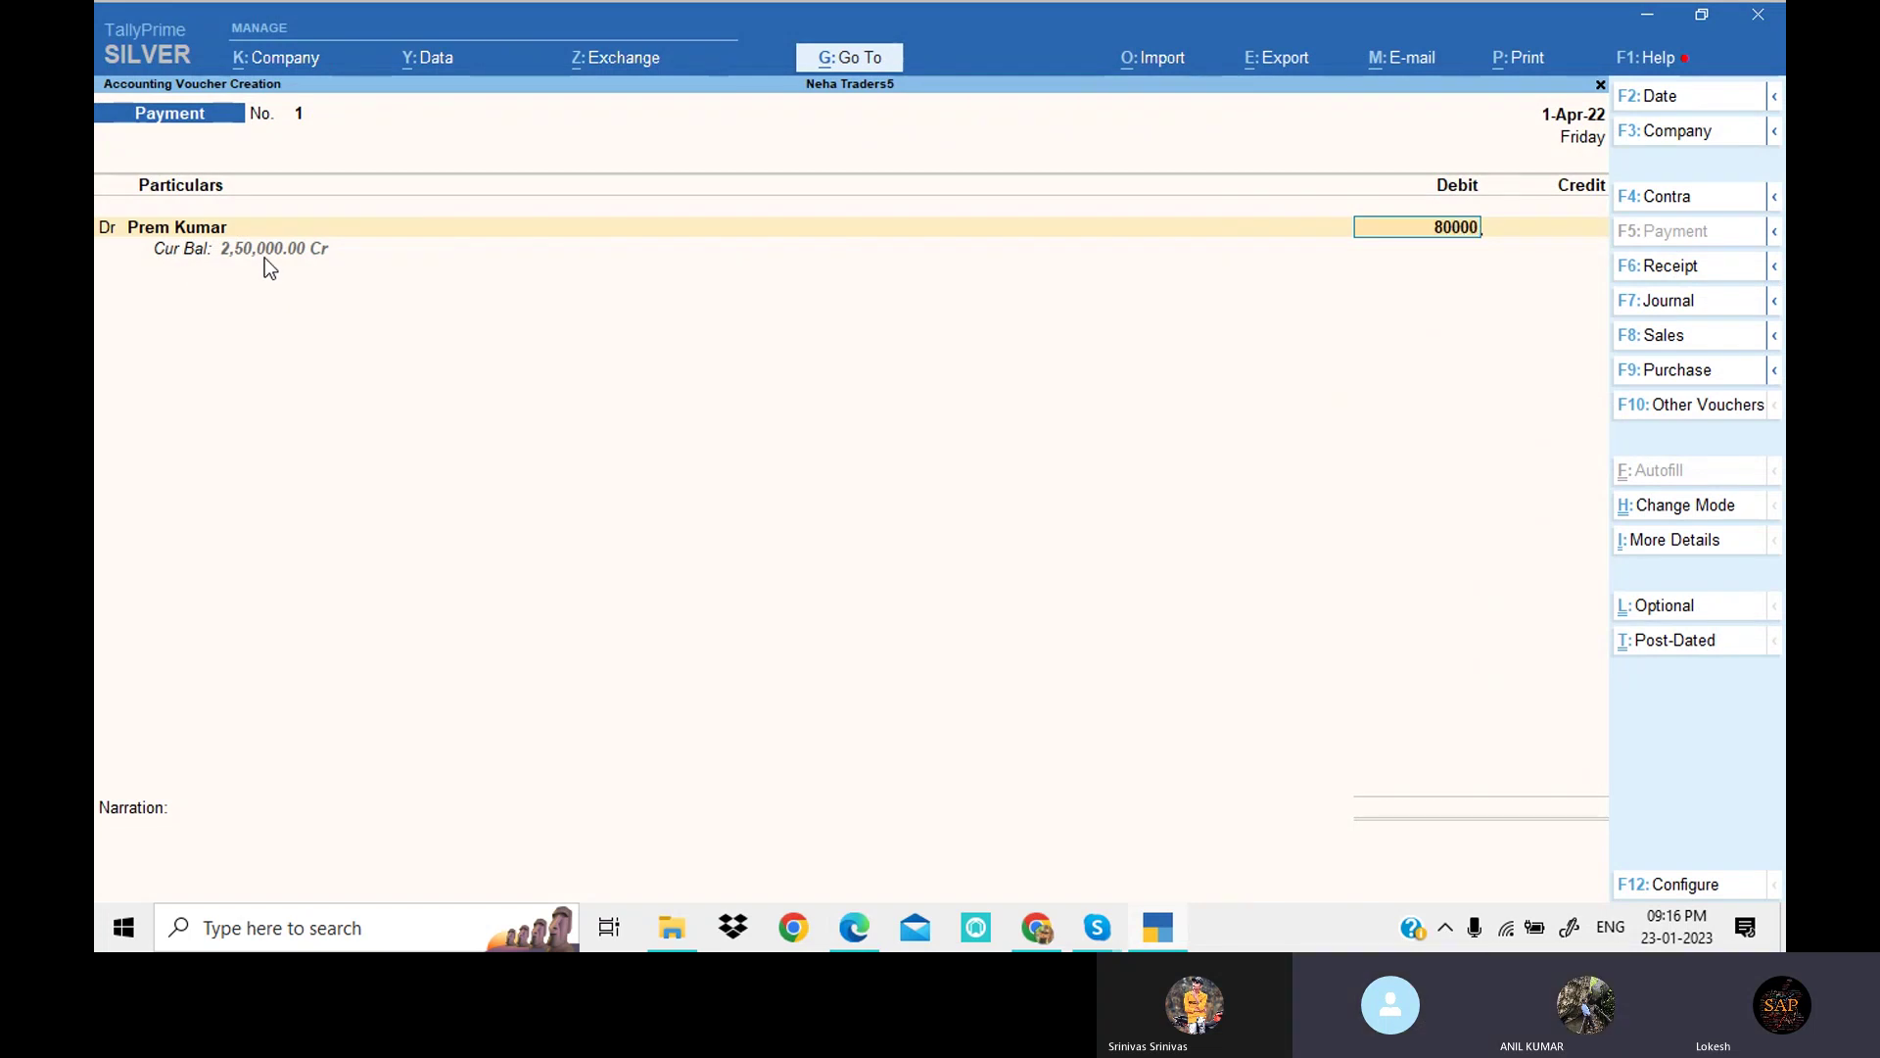
key("Return")
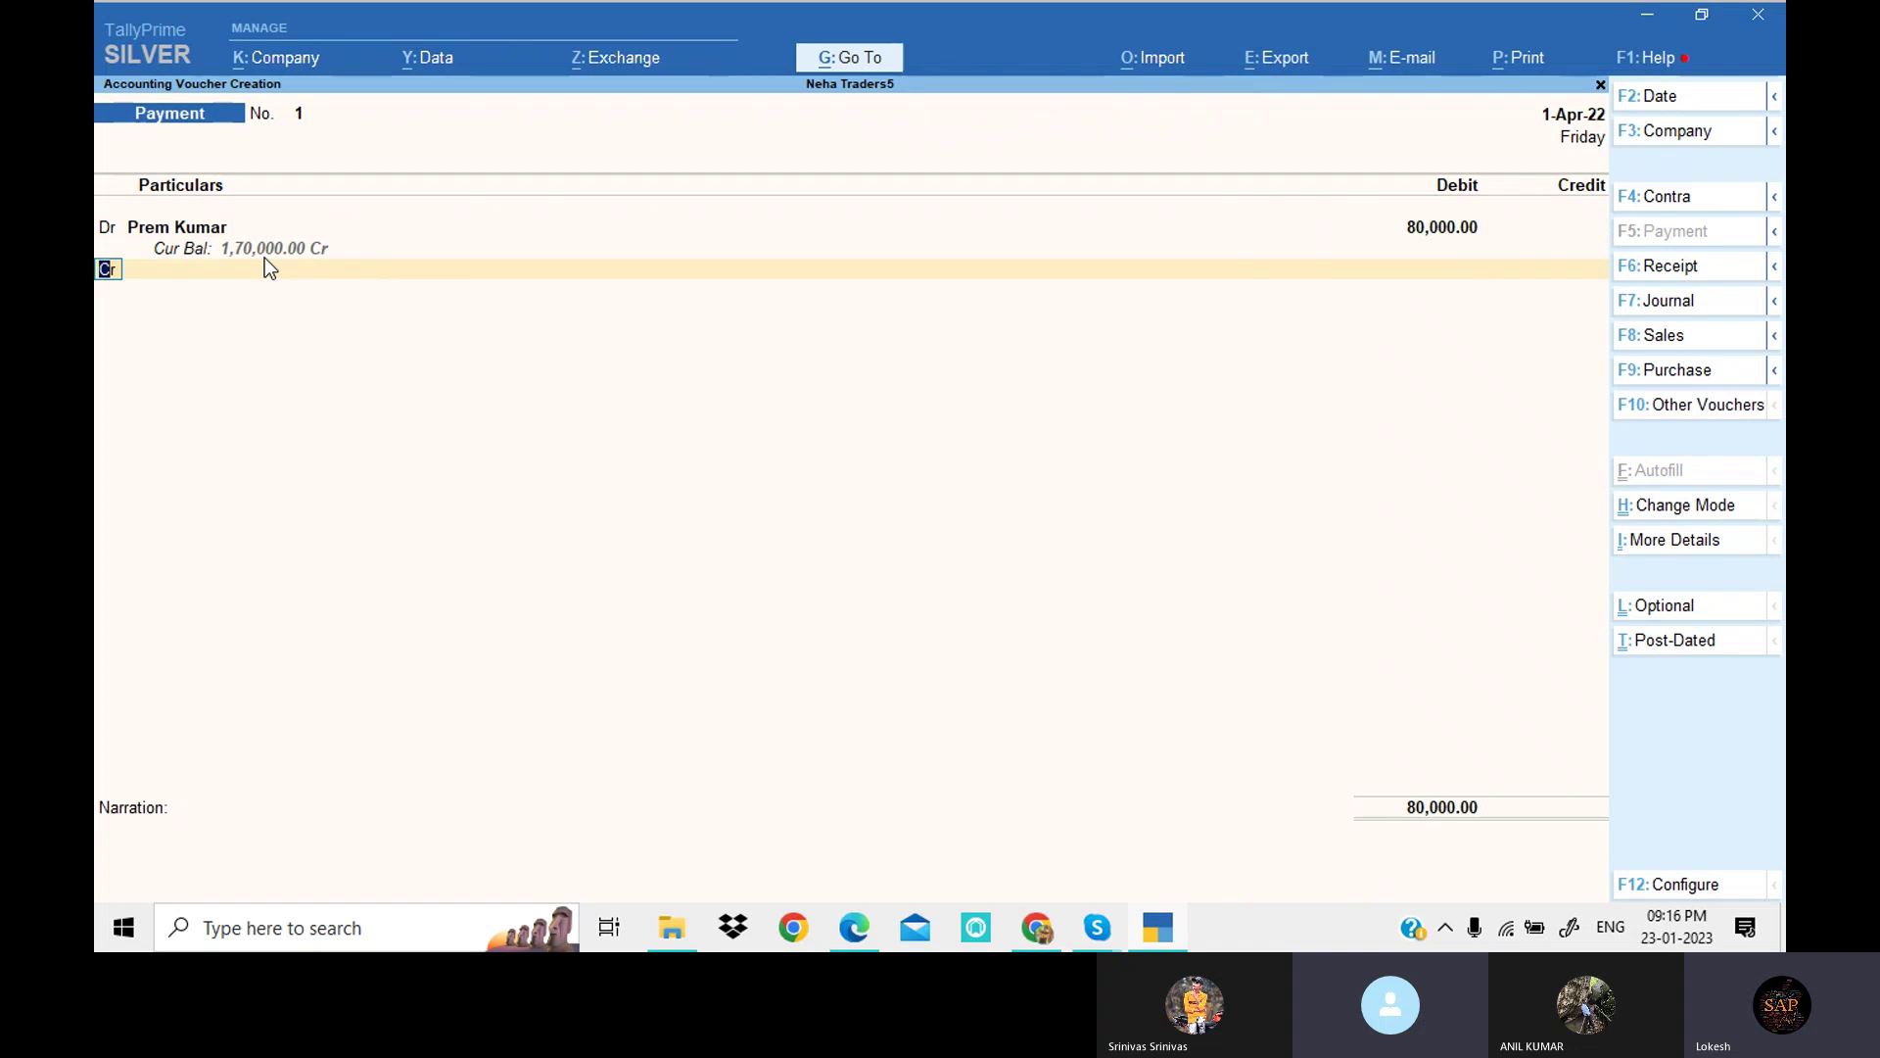
key("Return")
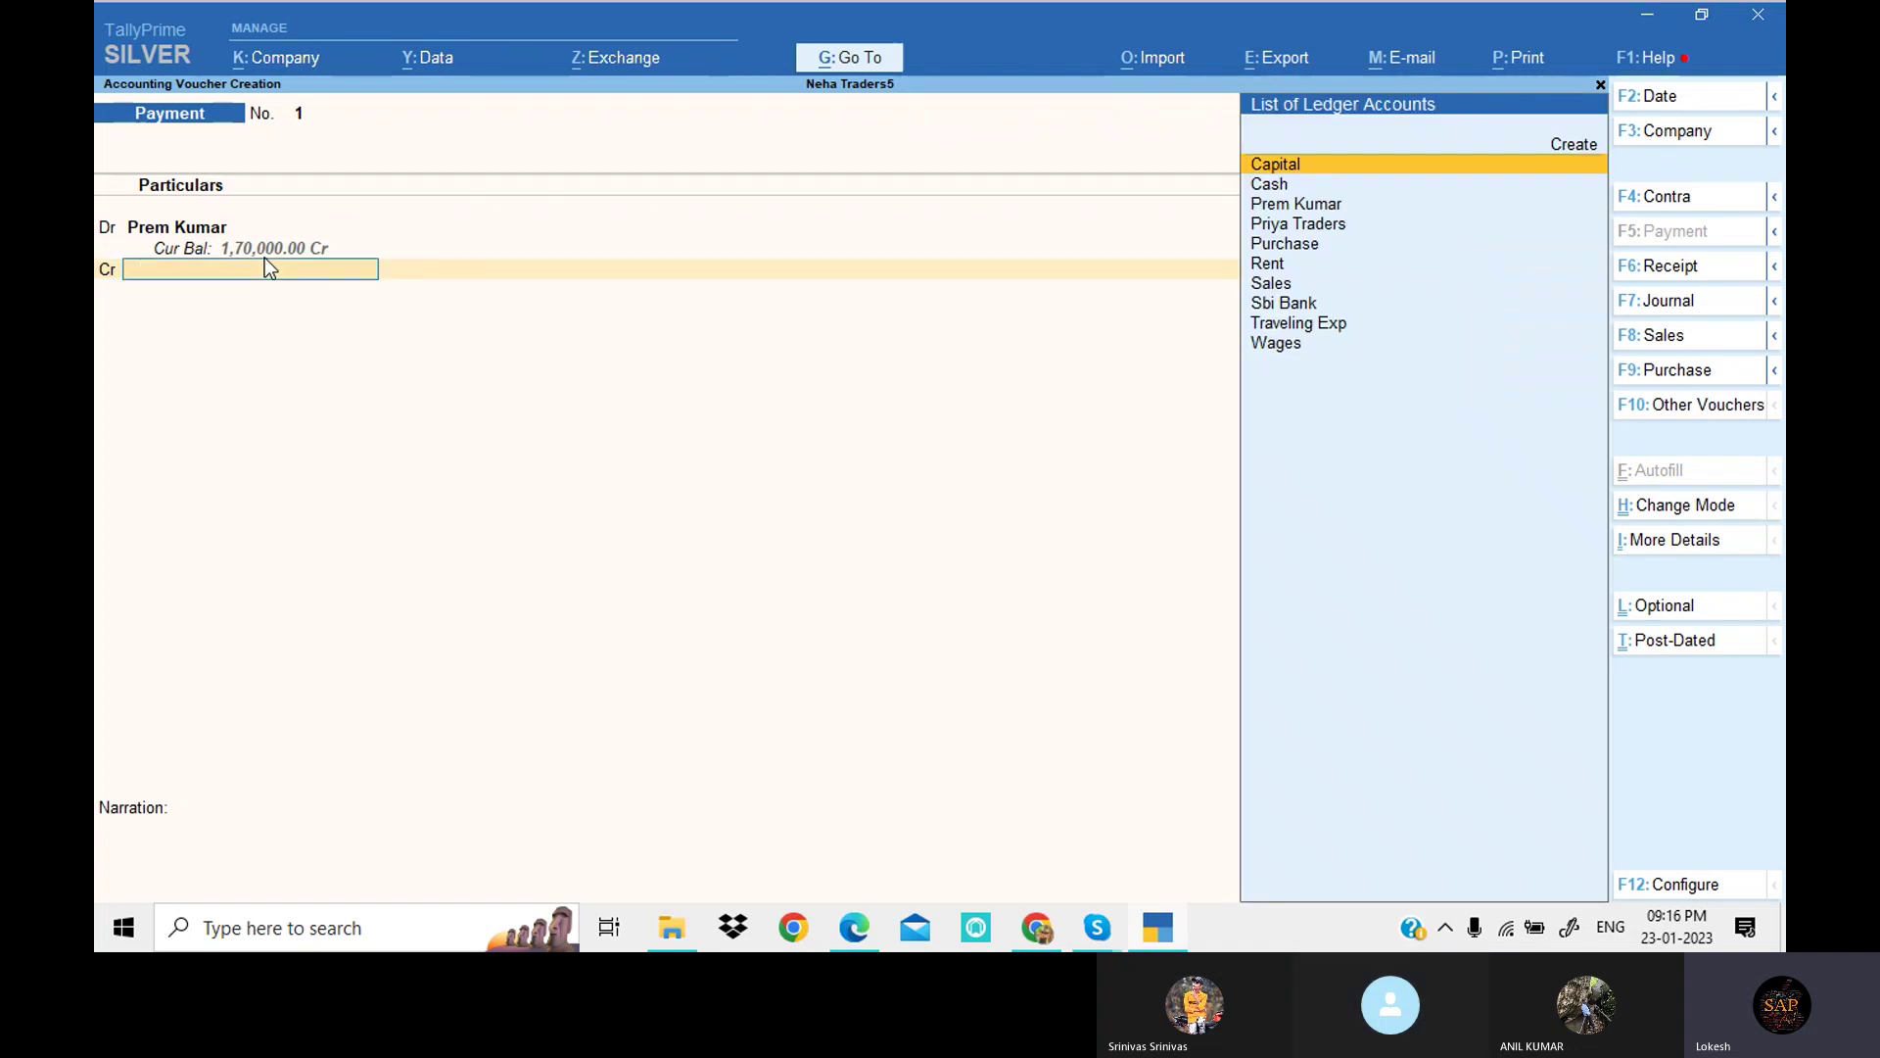
type("Sb")
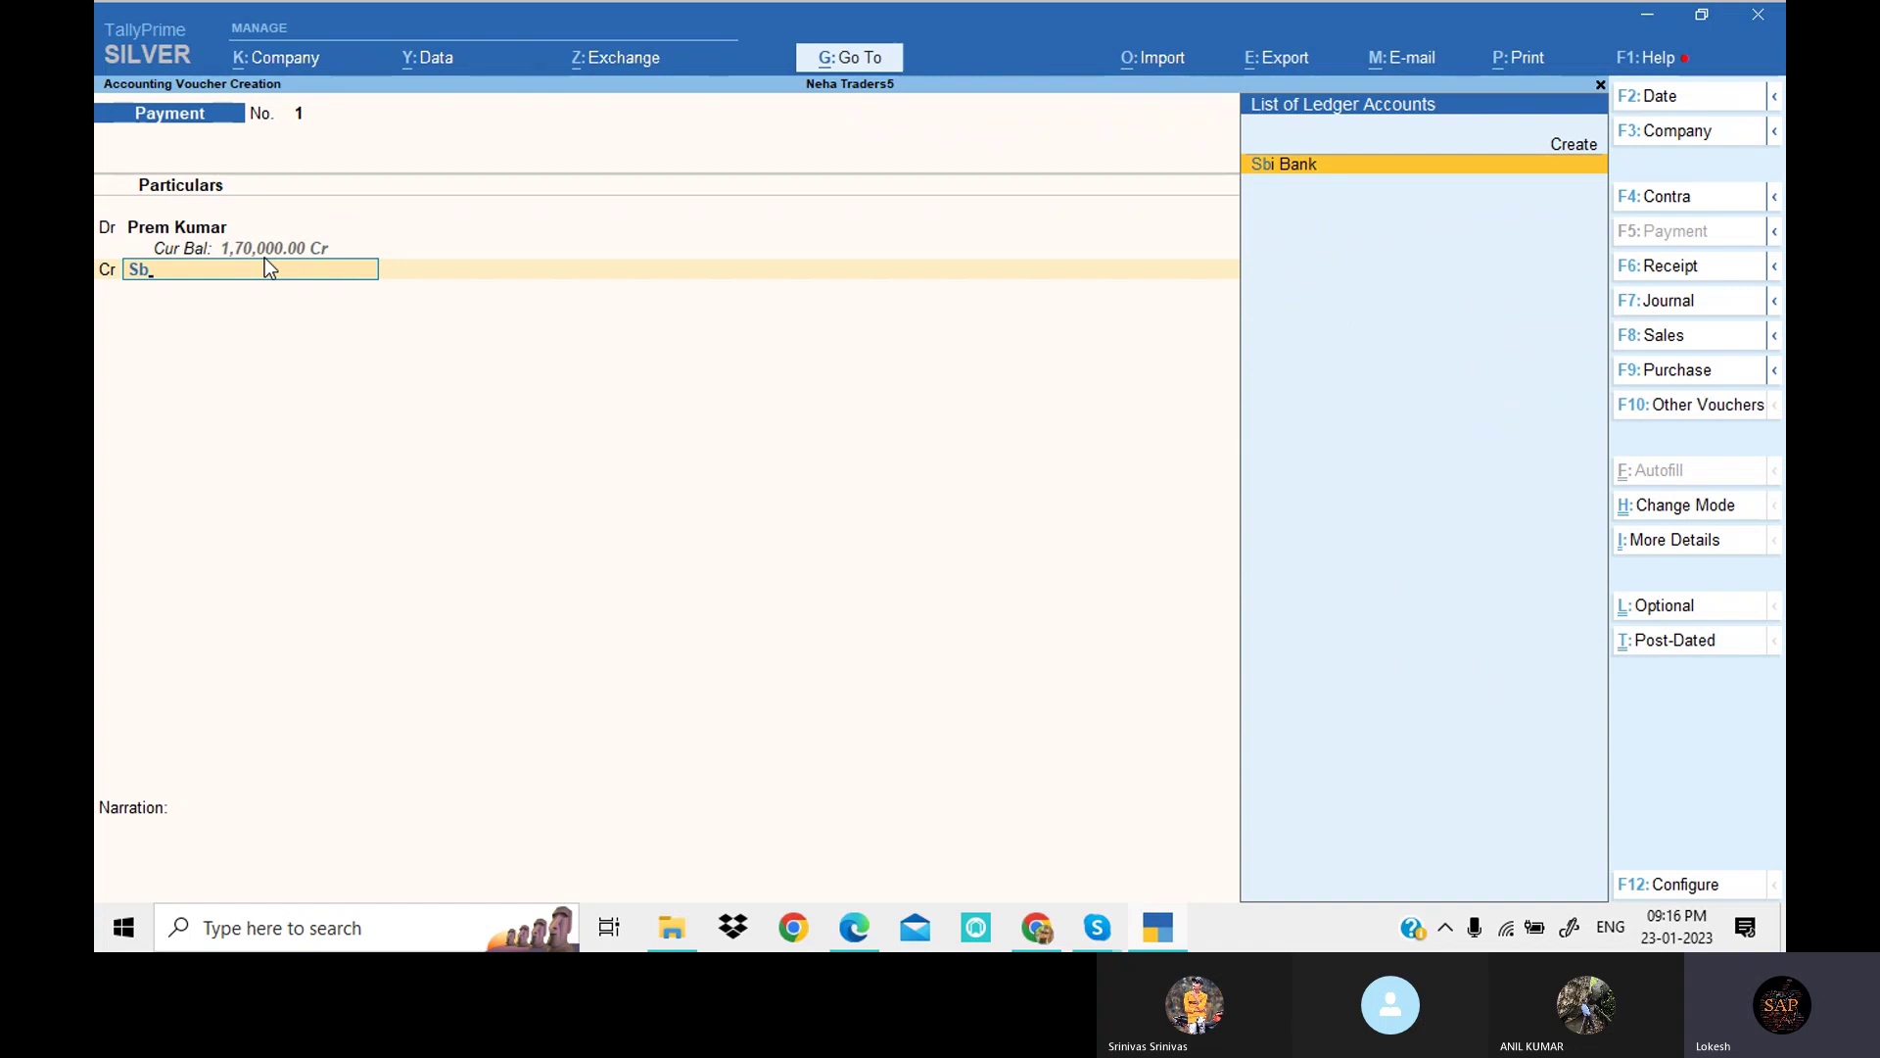
key("Return")
key("Return")
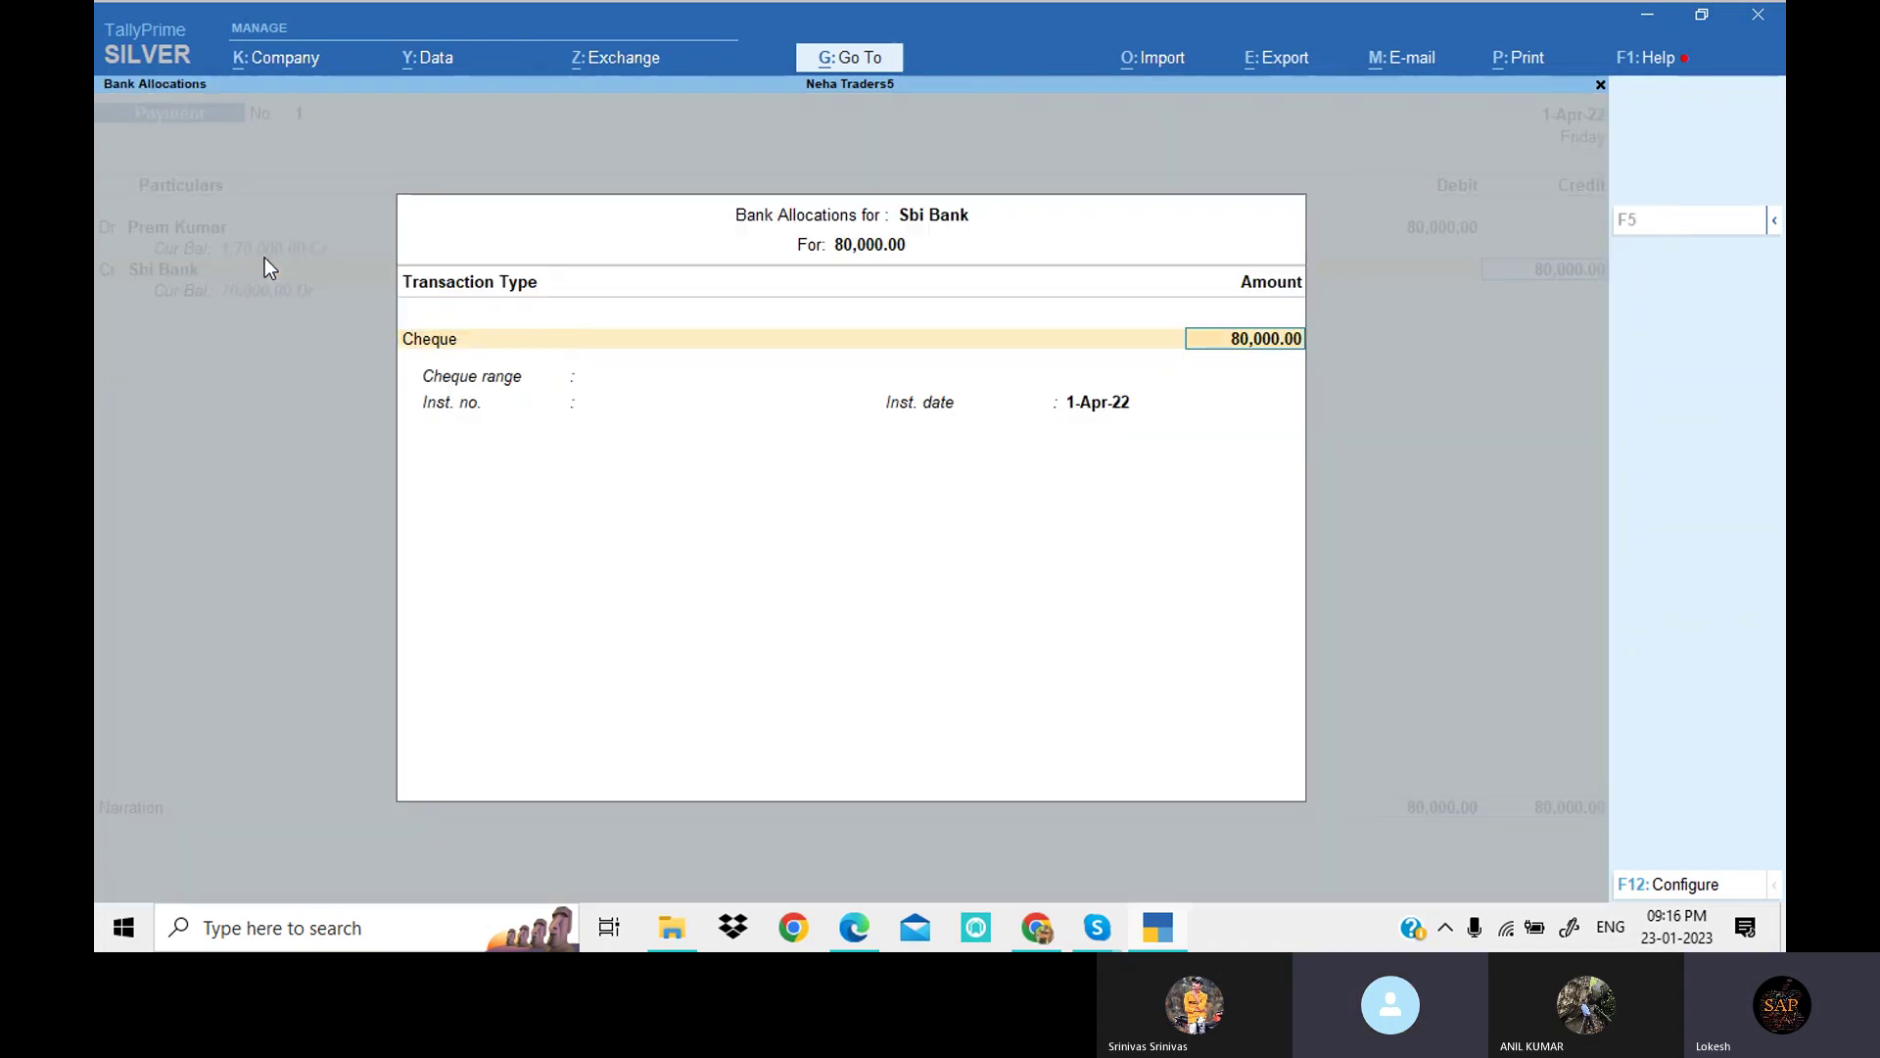
key("Return")
key("Return")
key("Return")
key("Return")
key("Return")
key("Return")
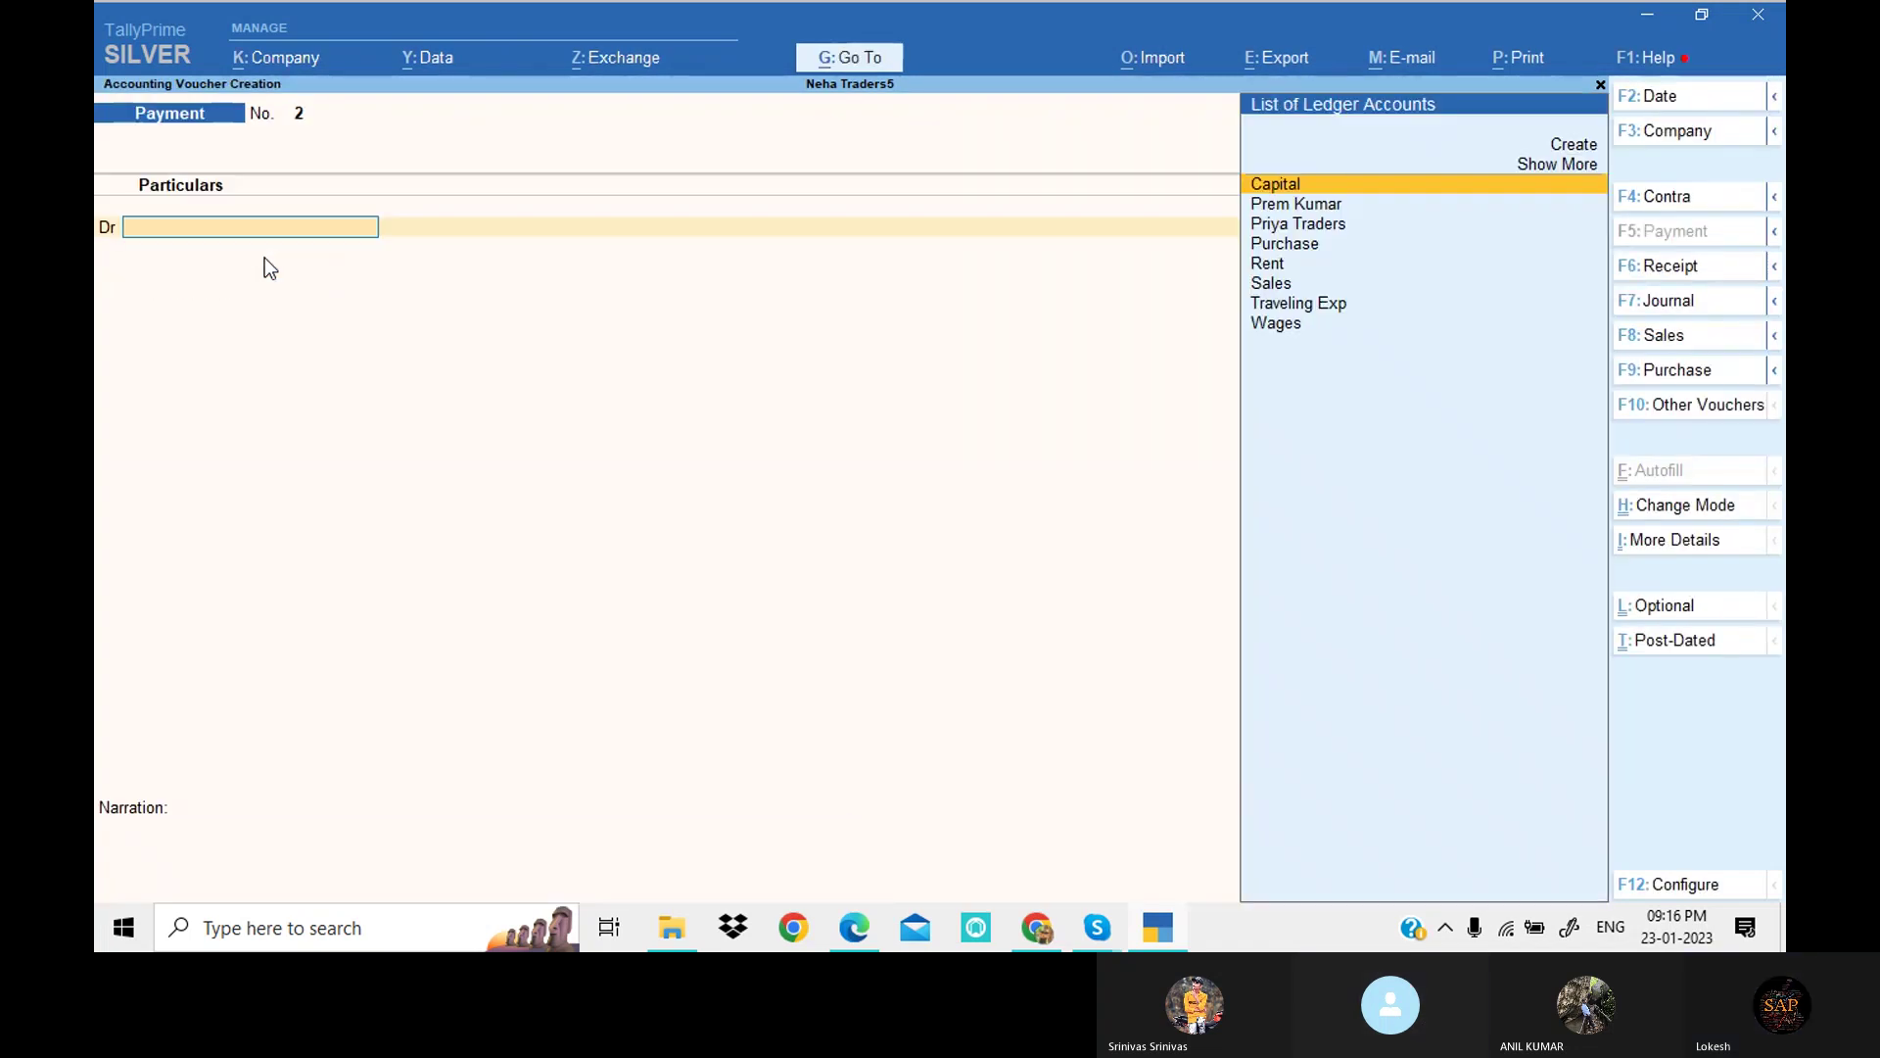
Step: Mark the rent paid item on the problem sheet and return to the voucher
key("alt+Tab")
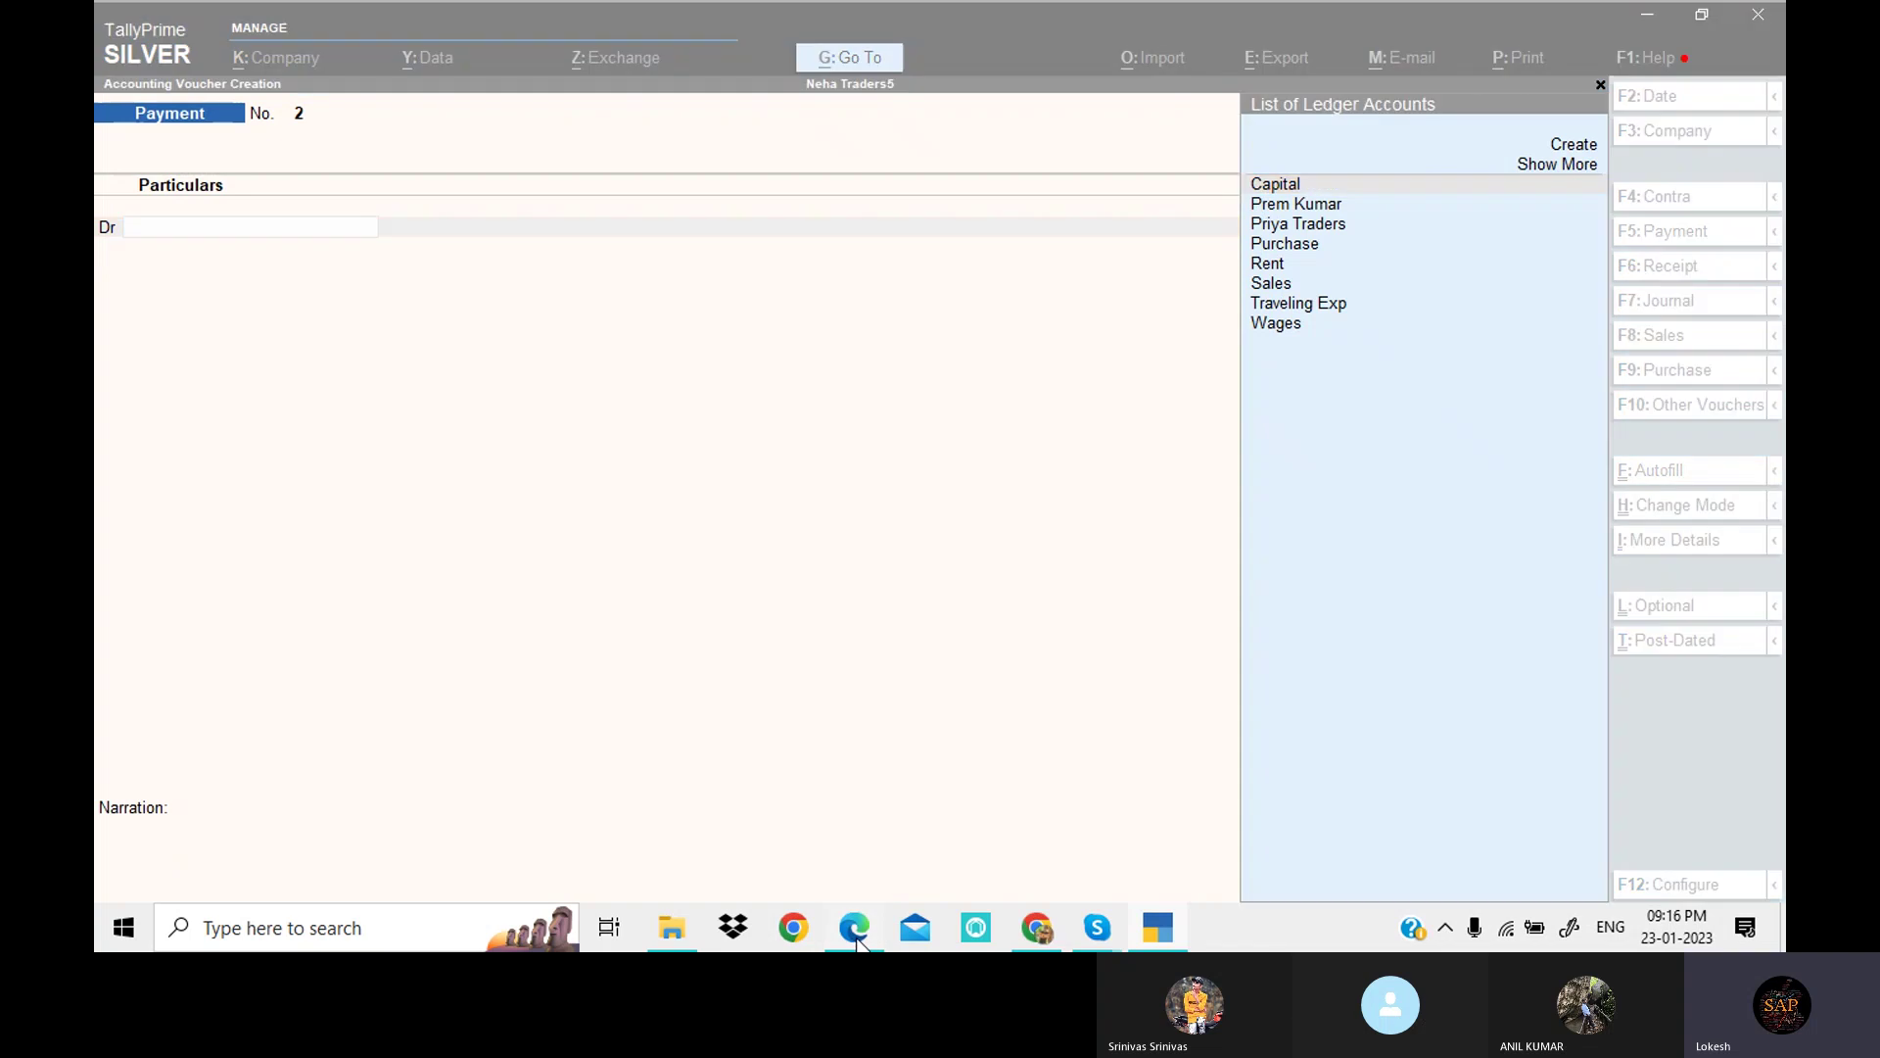
left_click_drag(561, 550, 1211, 514)
key("alt+Tab")
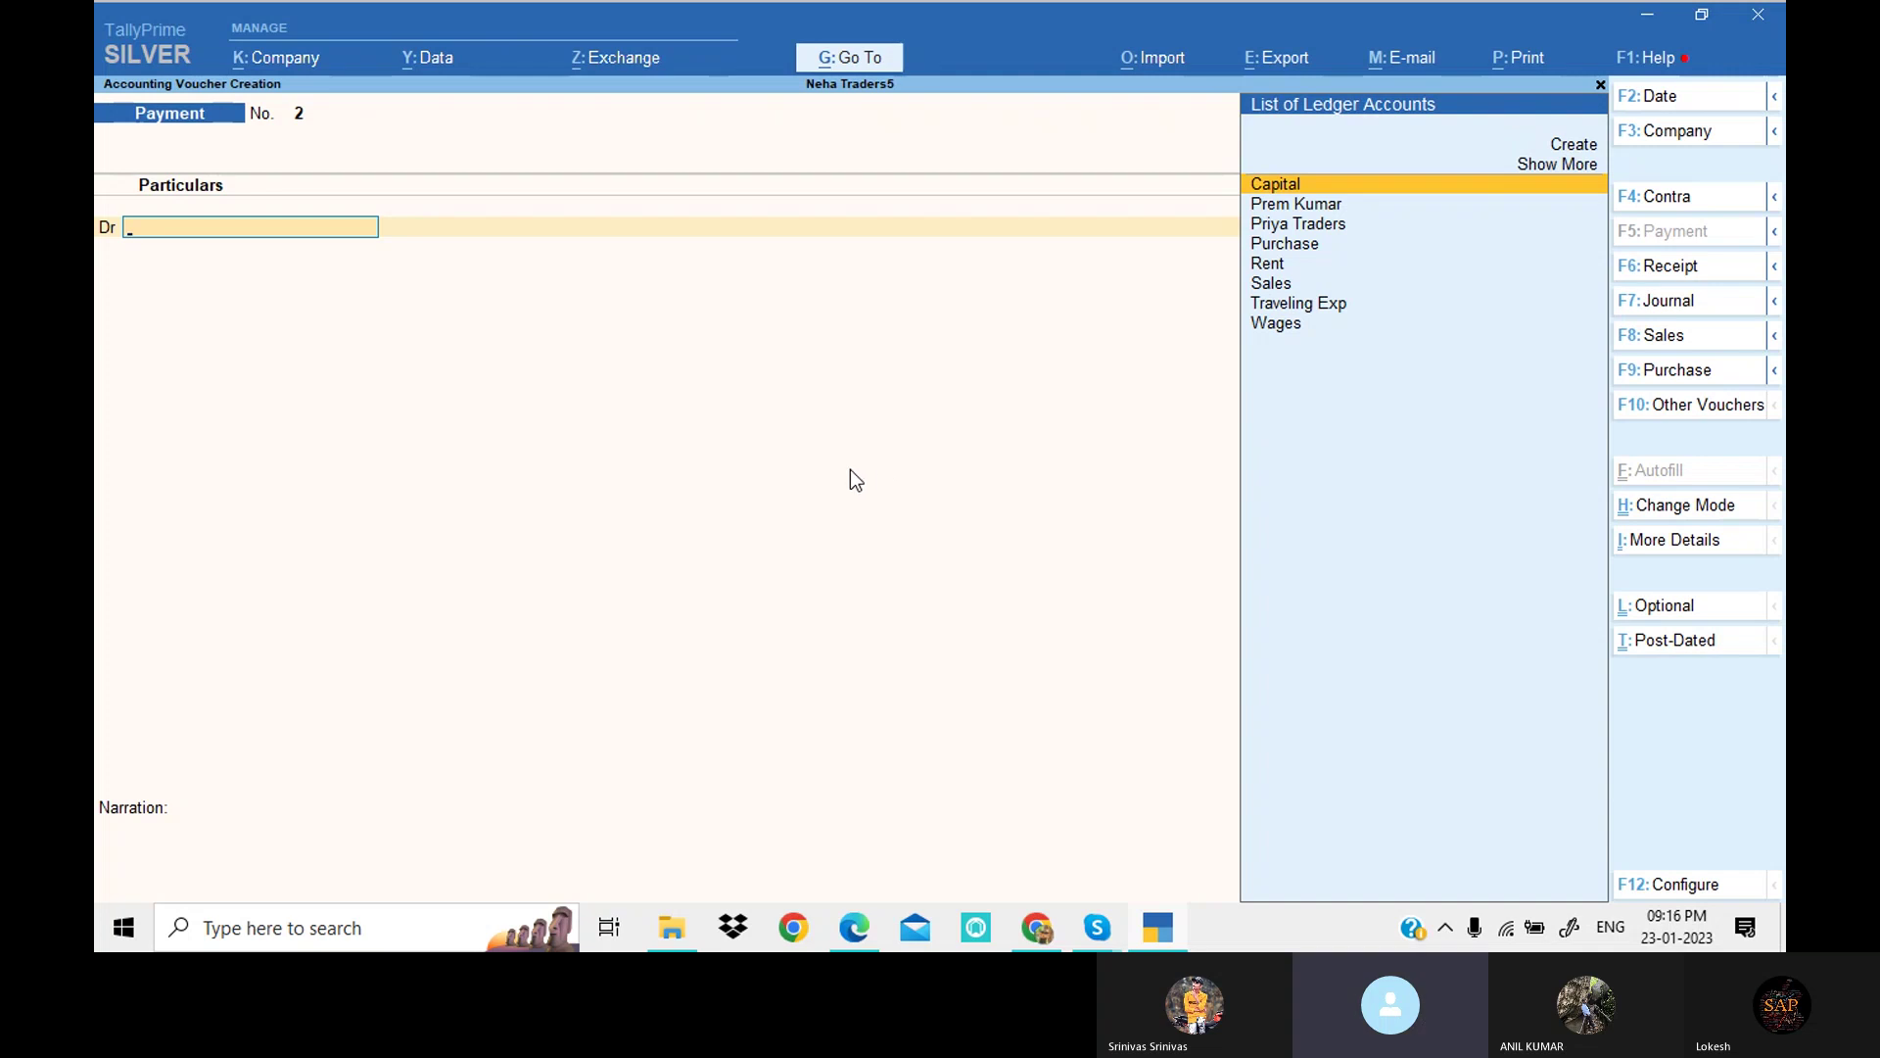
Step: Debit Rent and credit Cash for 5,000, save Payment voucher No. 2, then bring up the PDF
type("r")
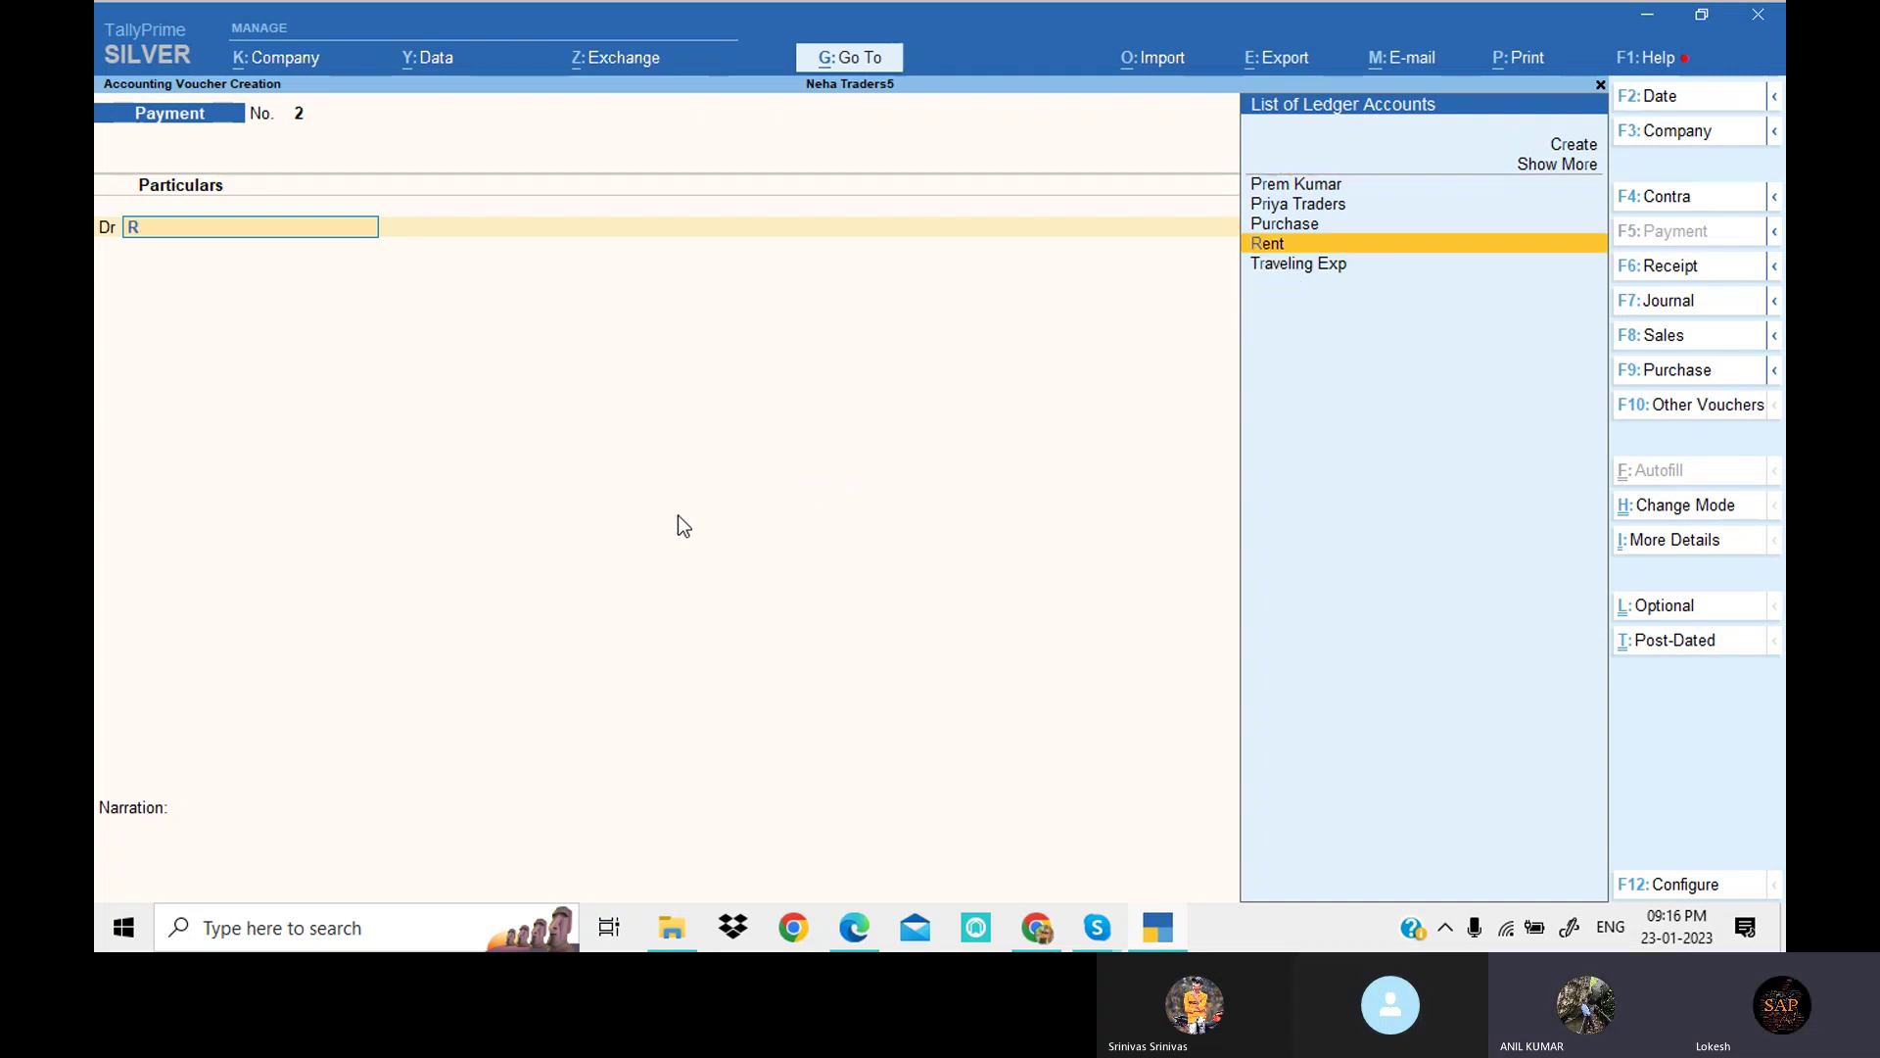
key("Return")
key("alt+Tab")
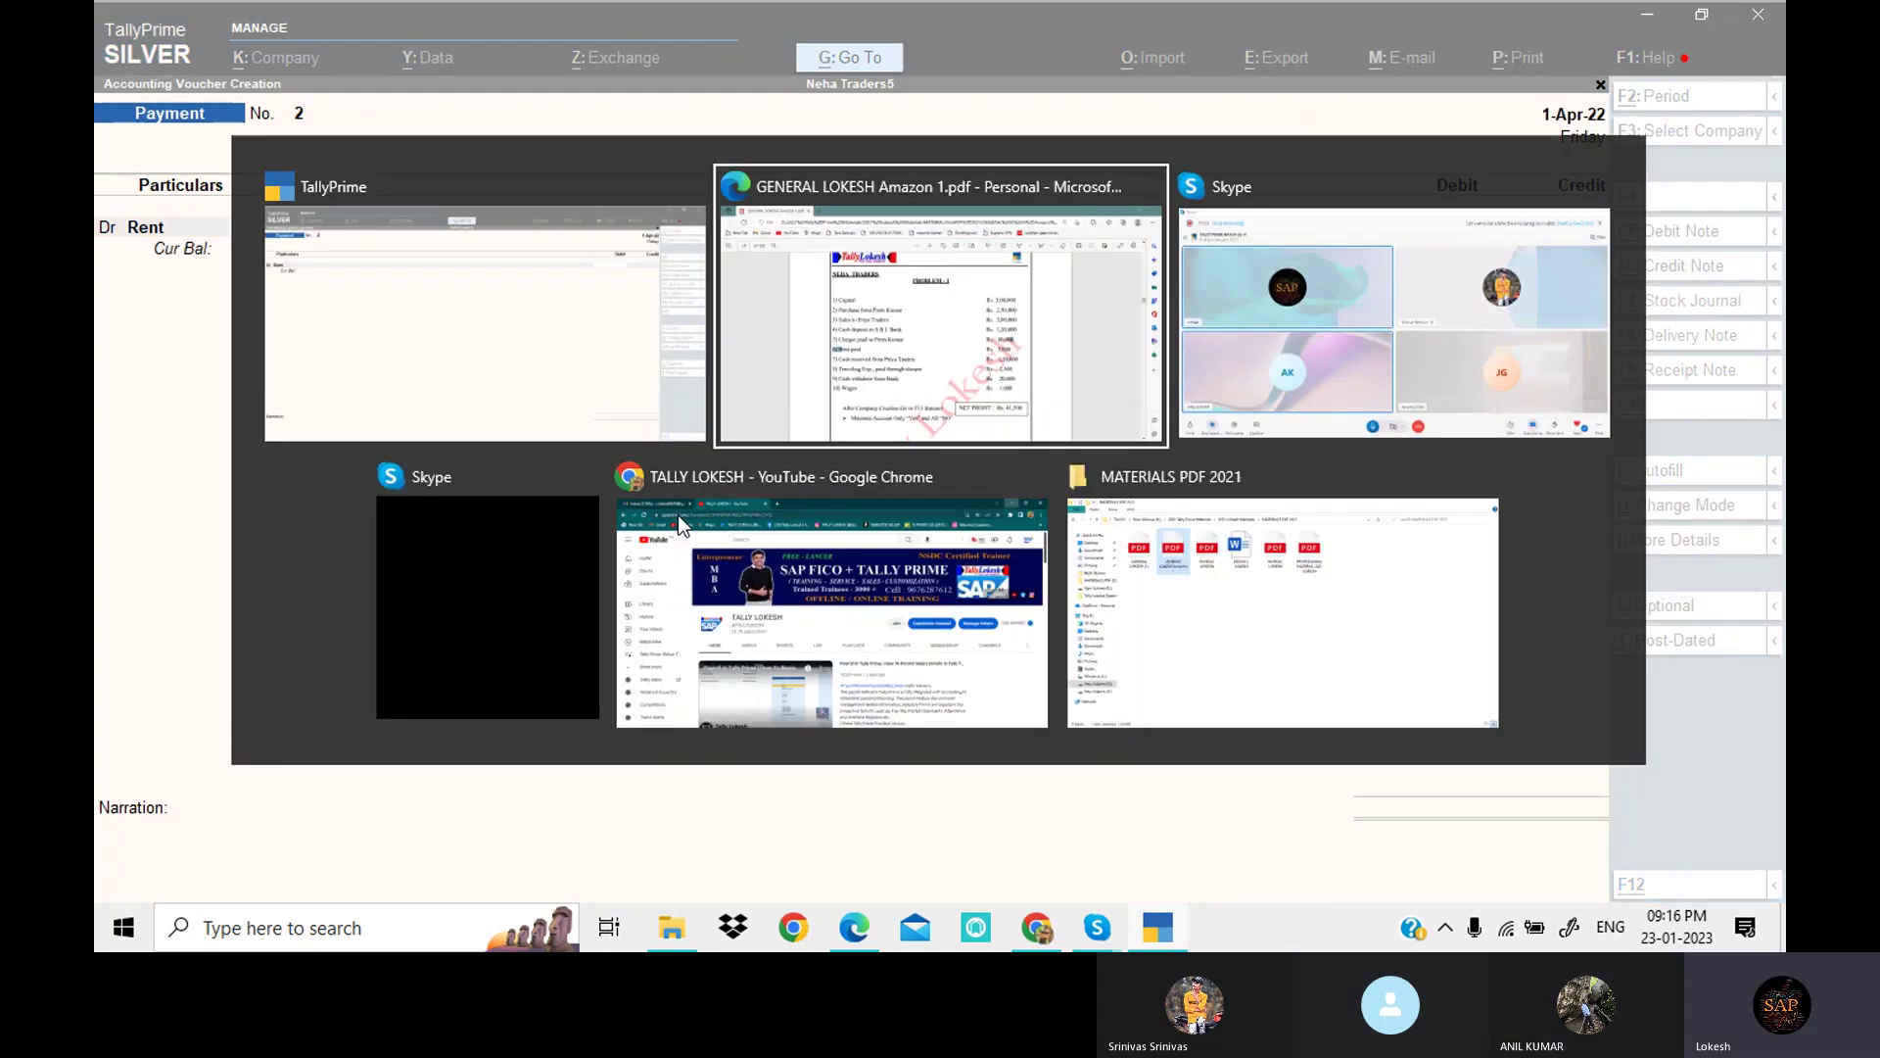
key("alt+Tab")
type("5000")
key("Return")
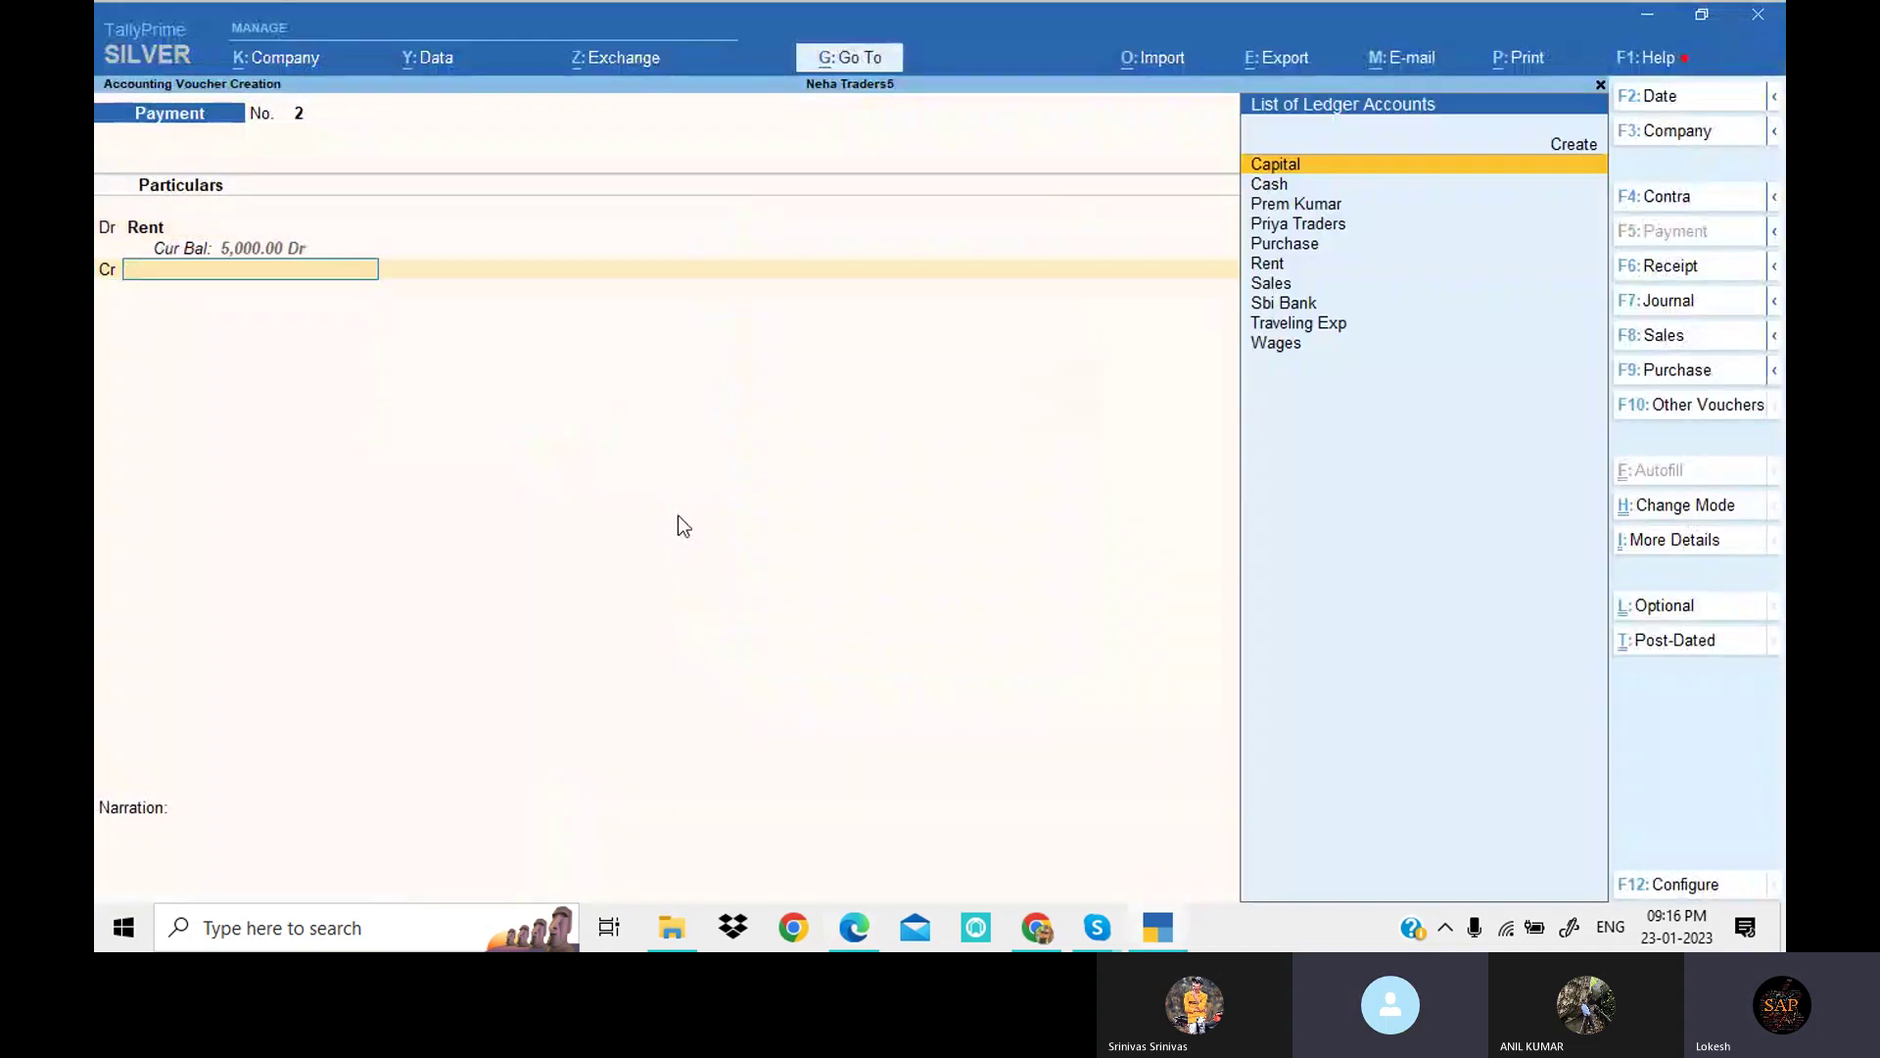
key("Return")
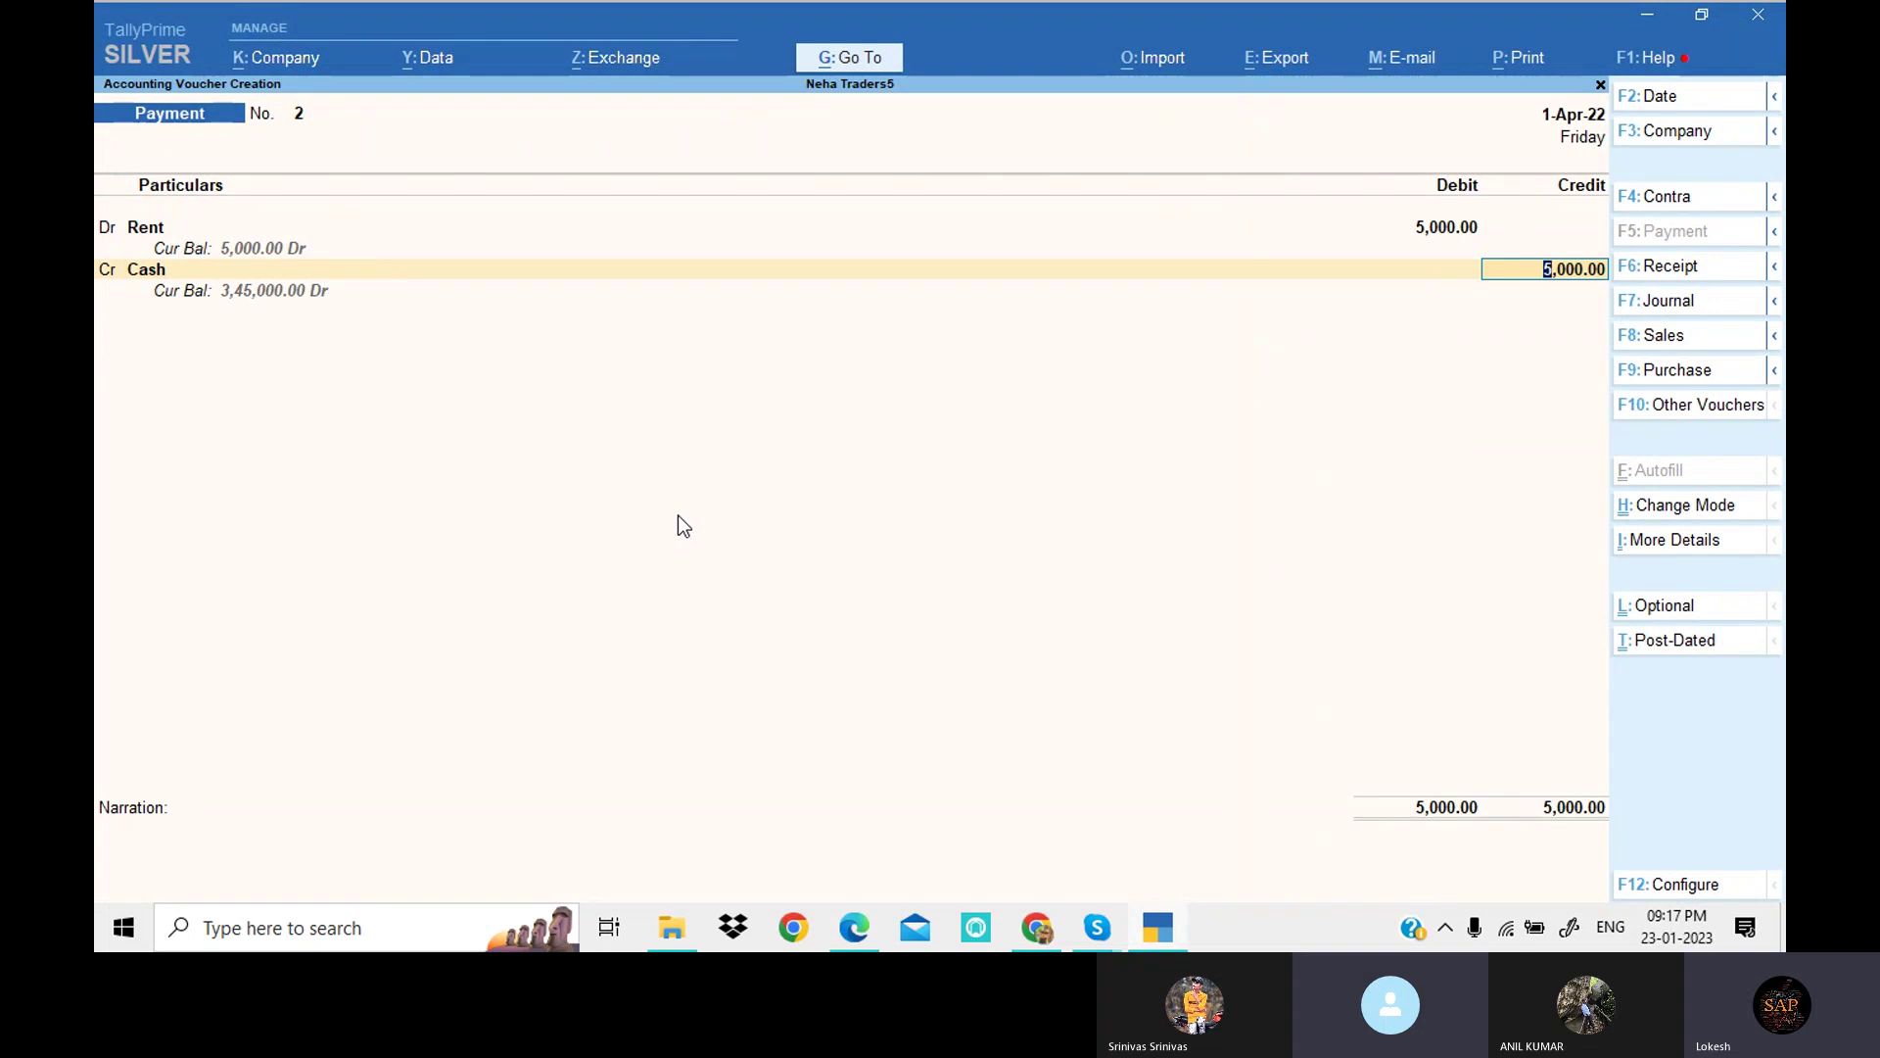
key("Return")
key("Return")
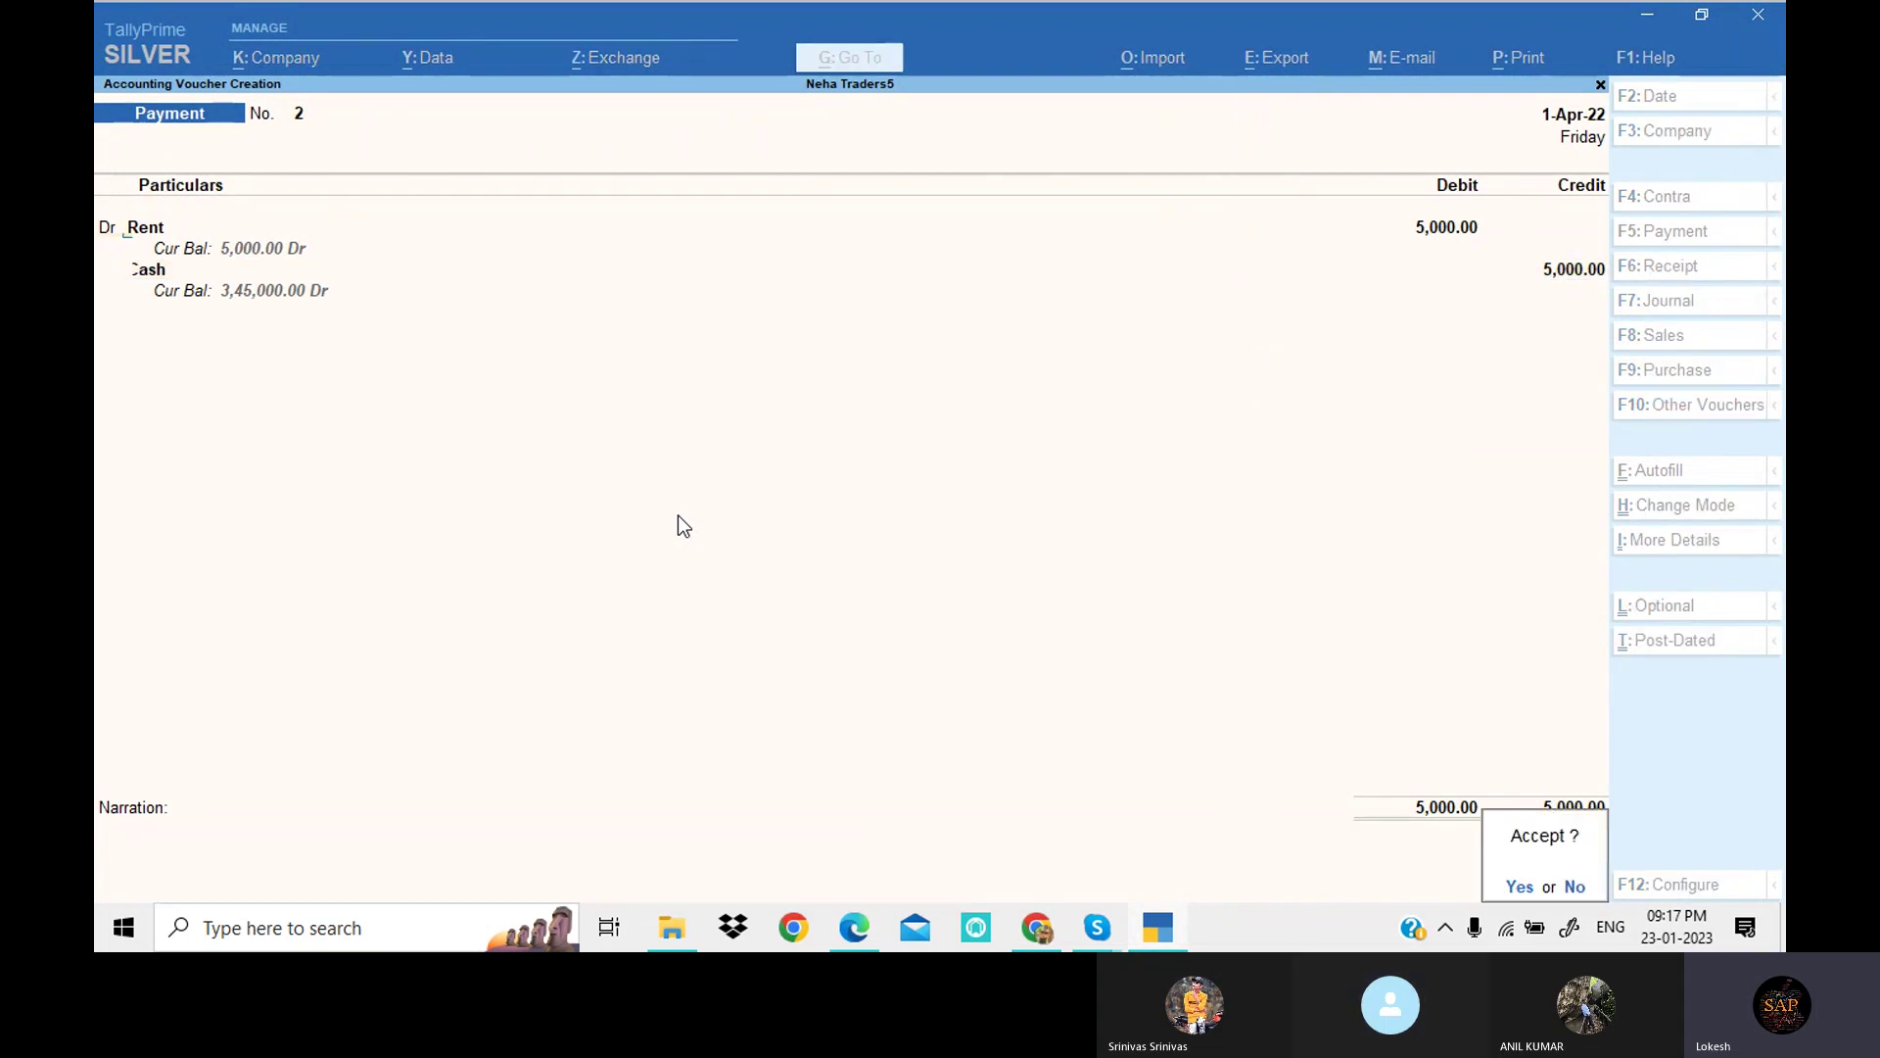
key("Return")
left_click(854, 926)
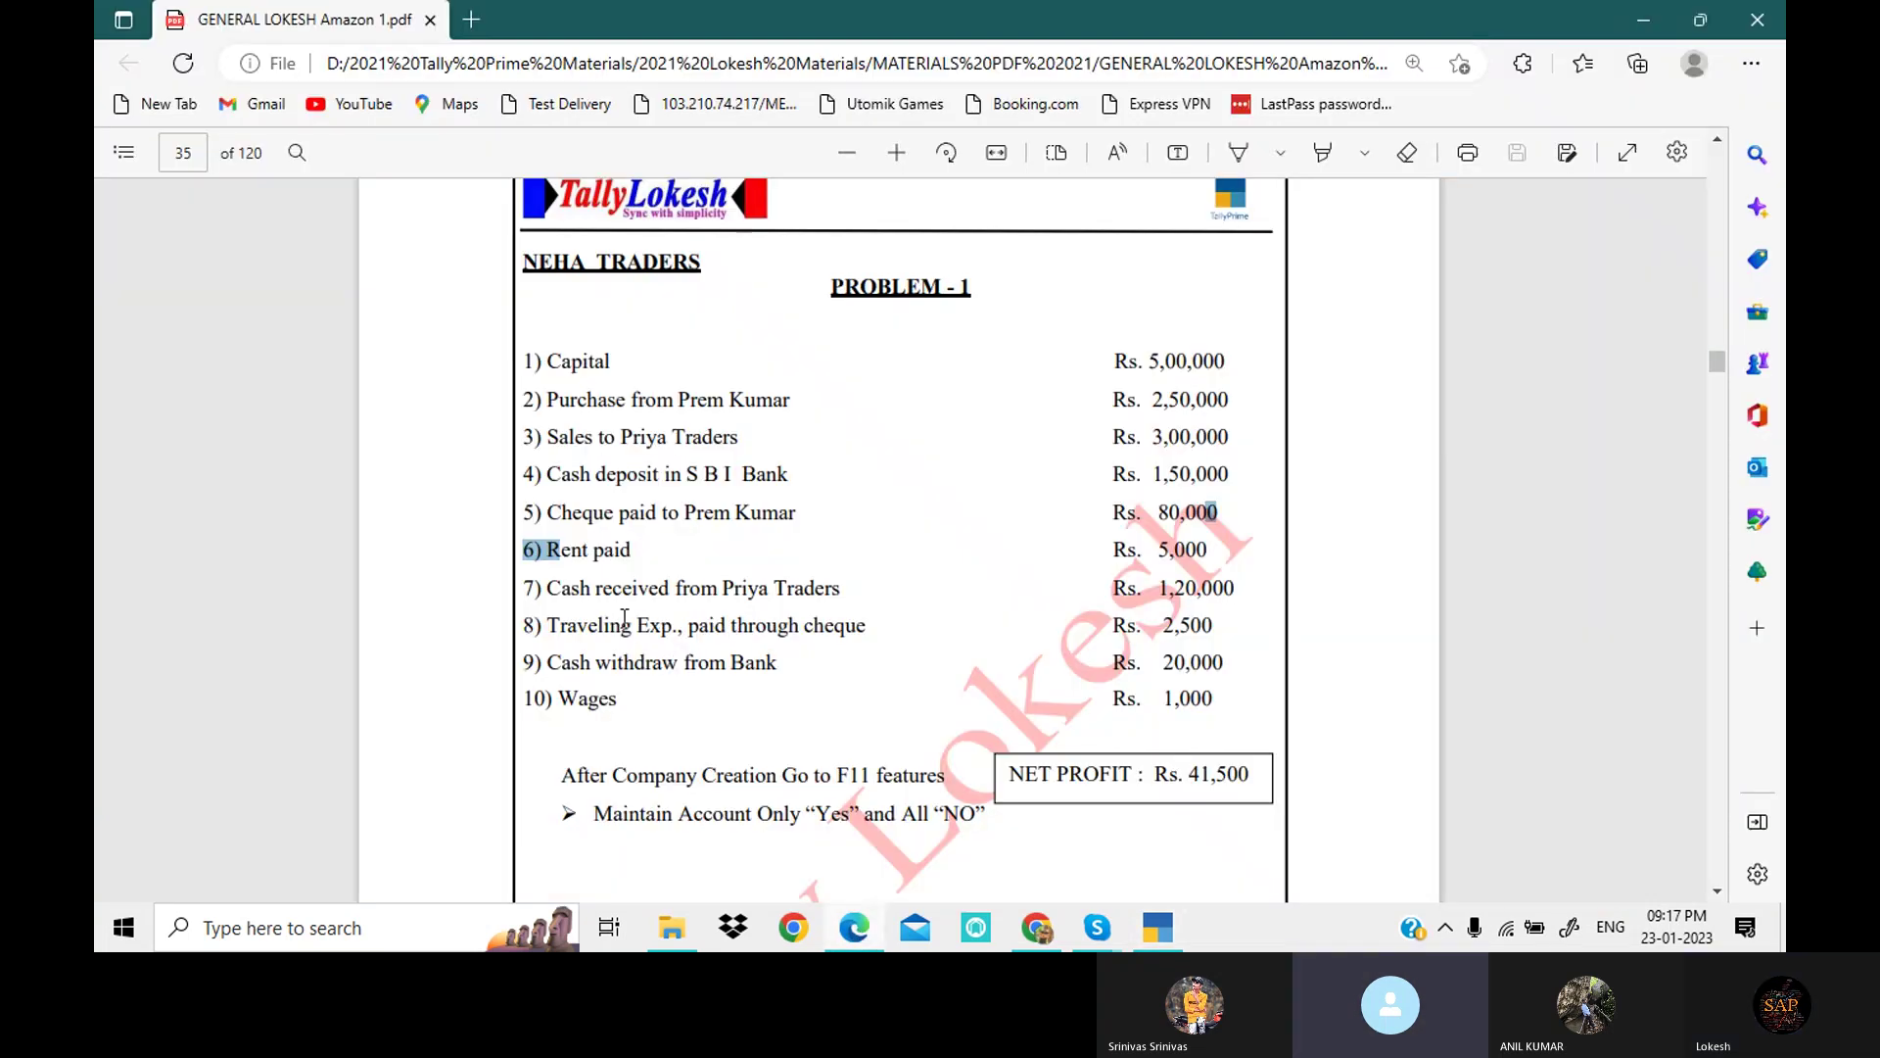
Step: Highlight the Priya Traders sale (3,00,000) and cash received (1,20,000) lines and amounts in the PDF
left_click_drag(559, 592, 793, 593)
left_click_drag(548, 437, 741, 440)
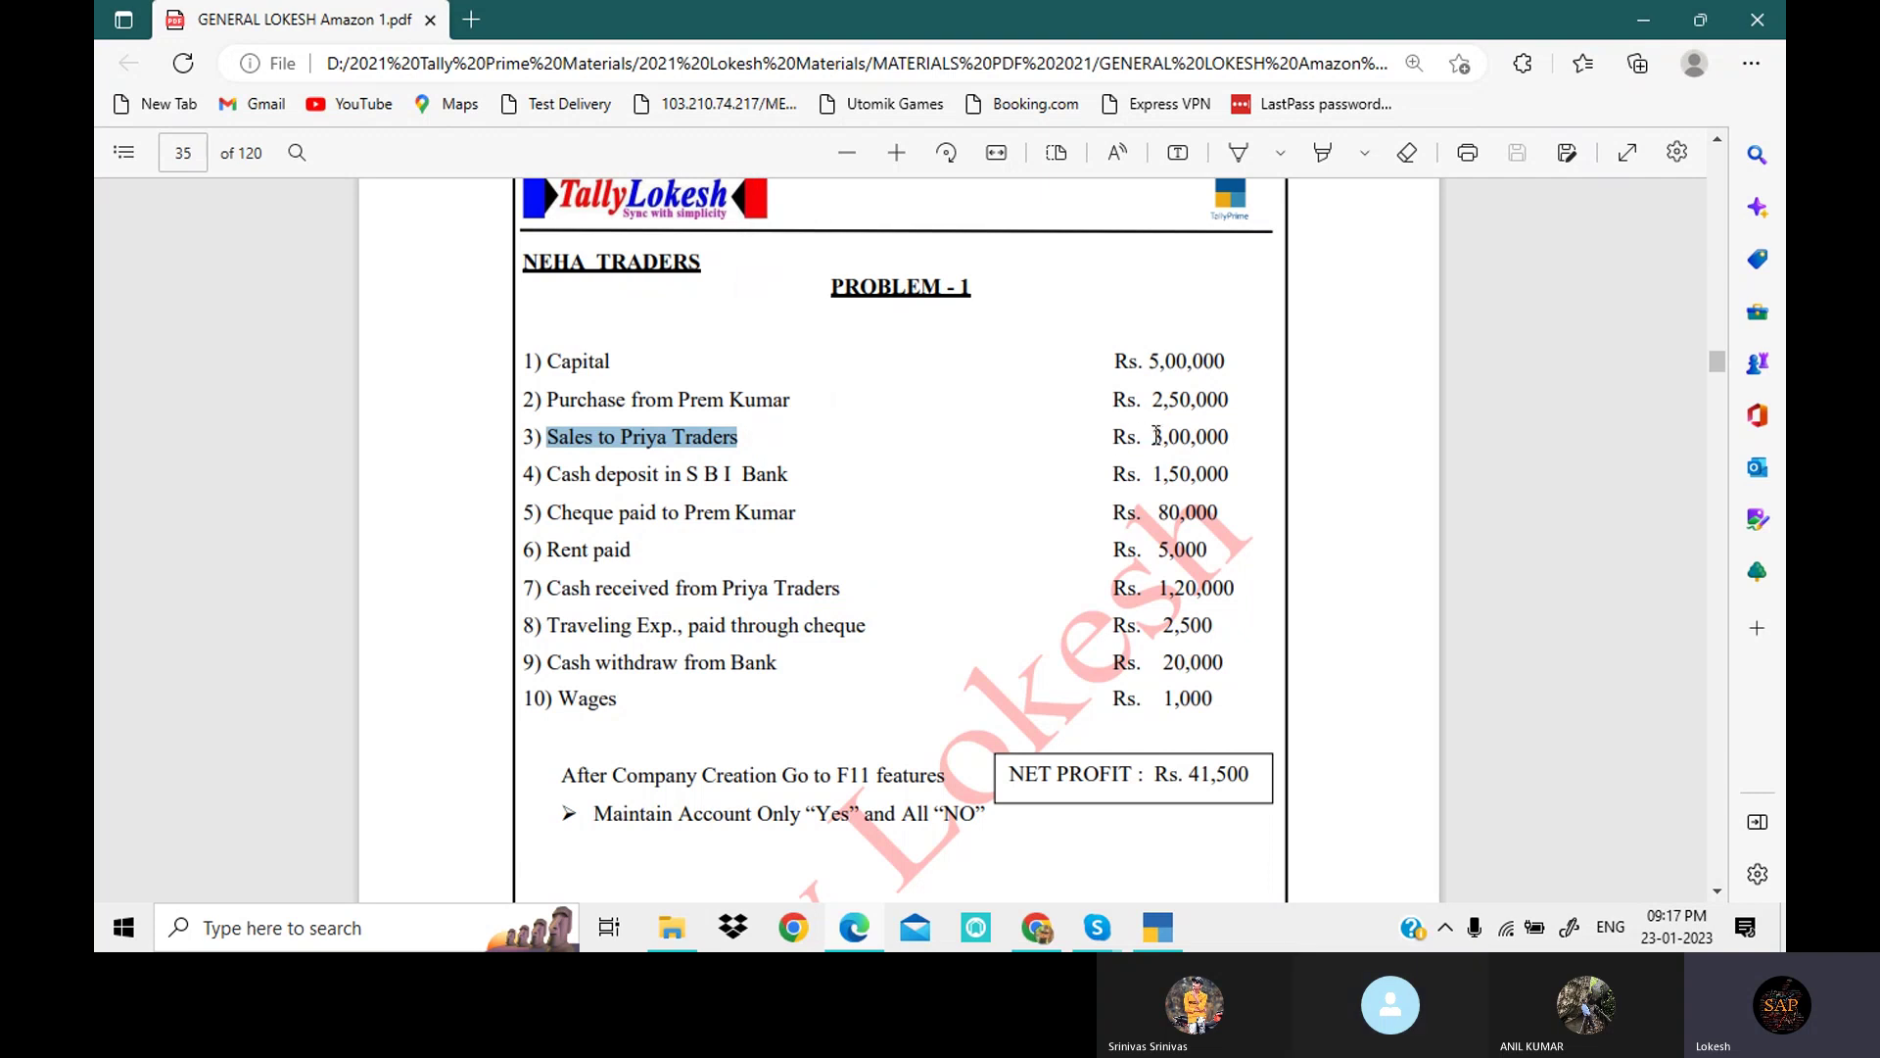
left_click_drag(1150, 437, 1228, 437)
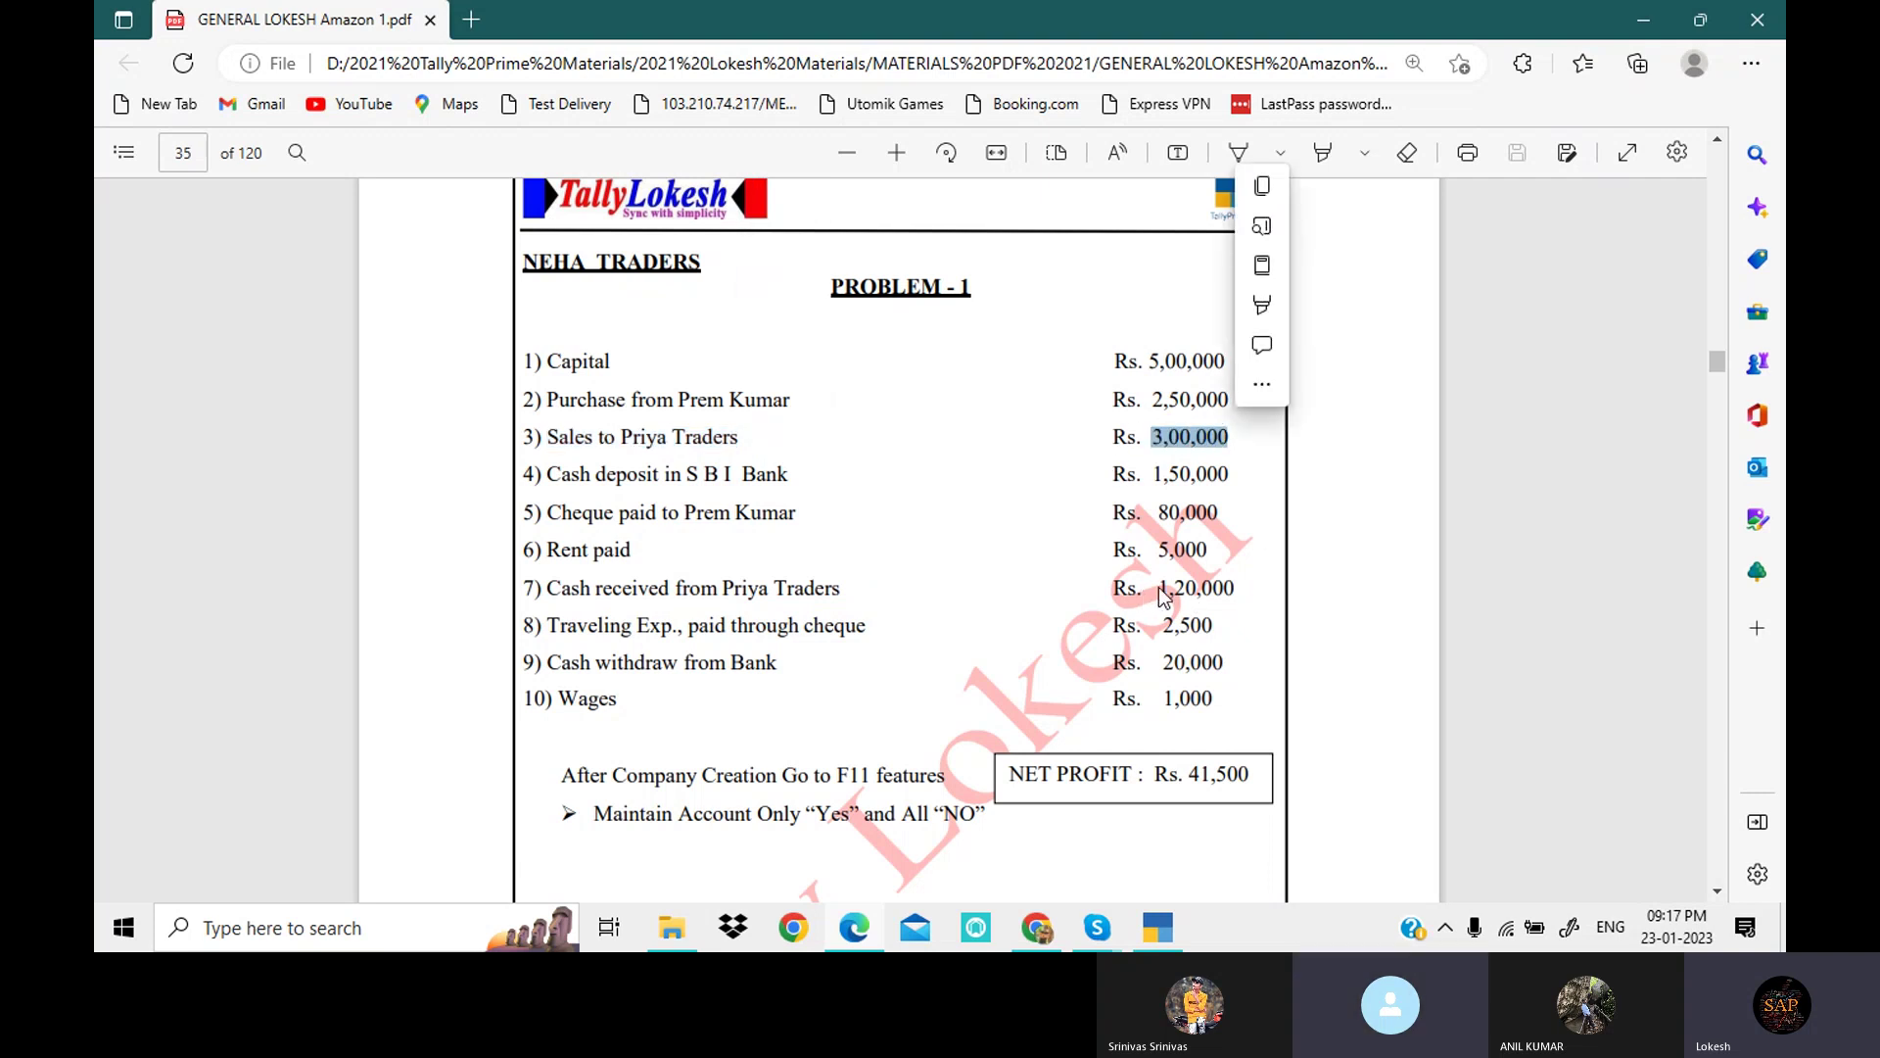
left_click_drag(1156, 588, 1236, 588)
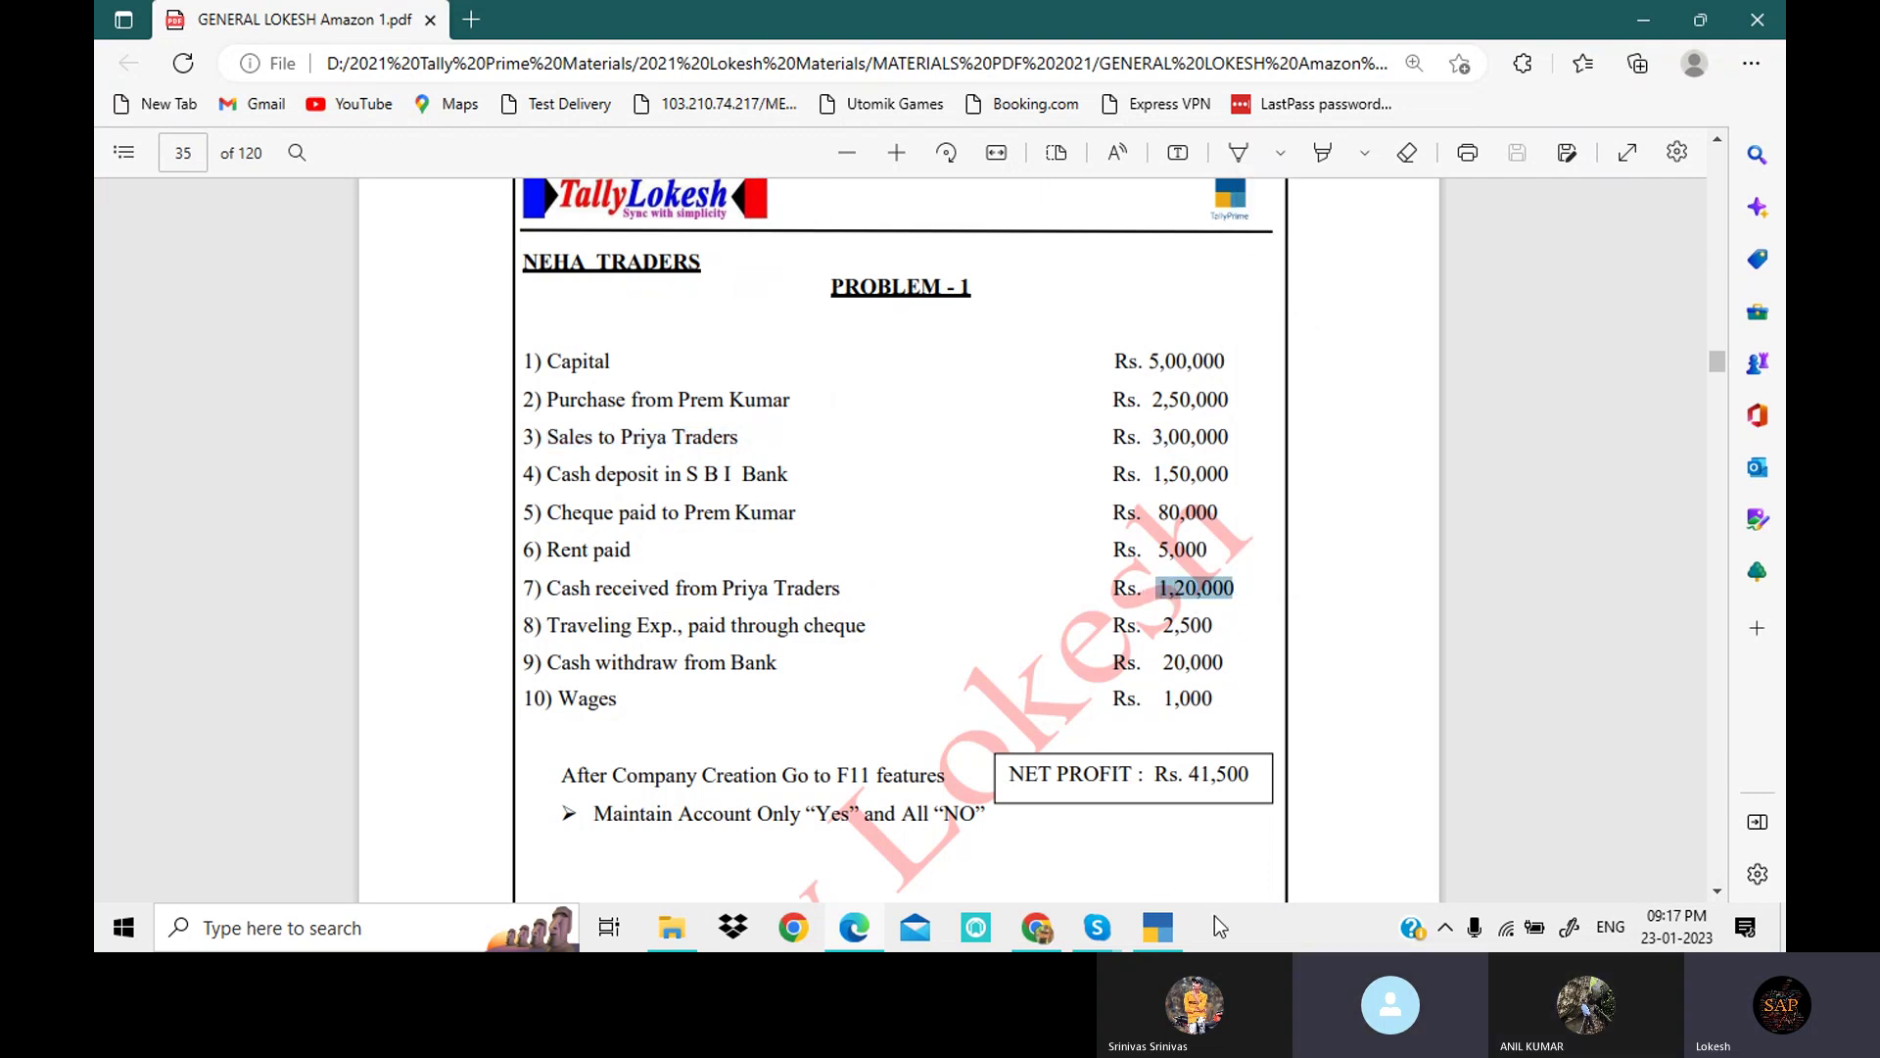
left_click(1157, 928)
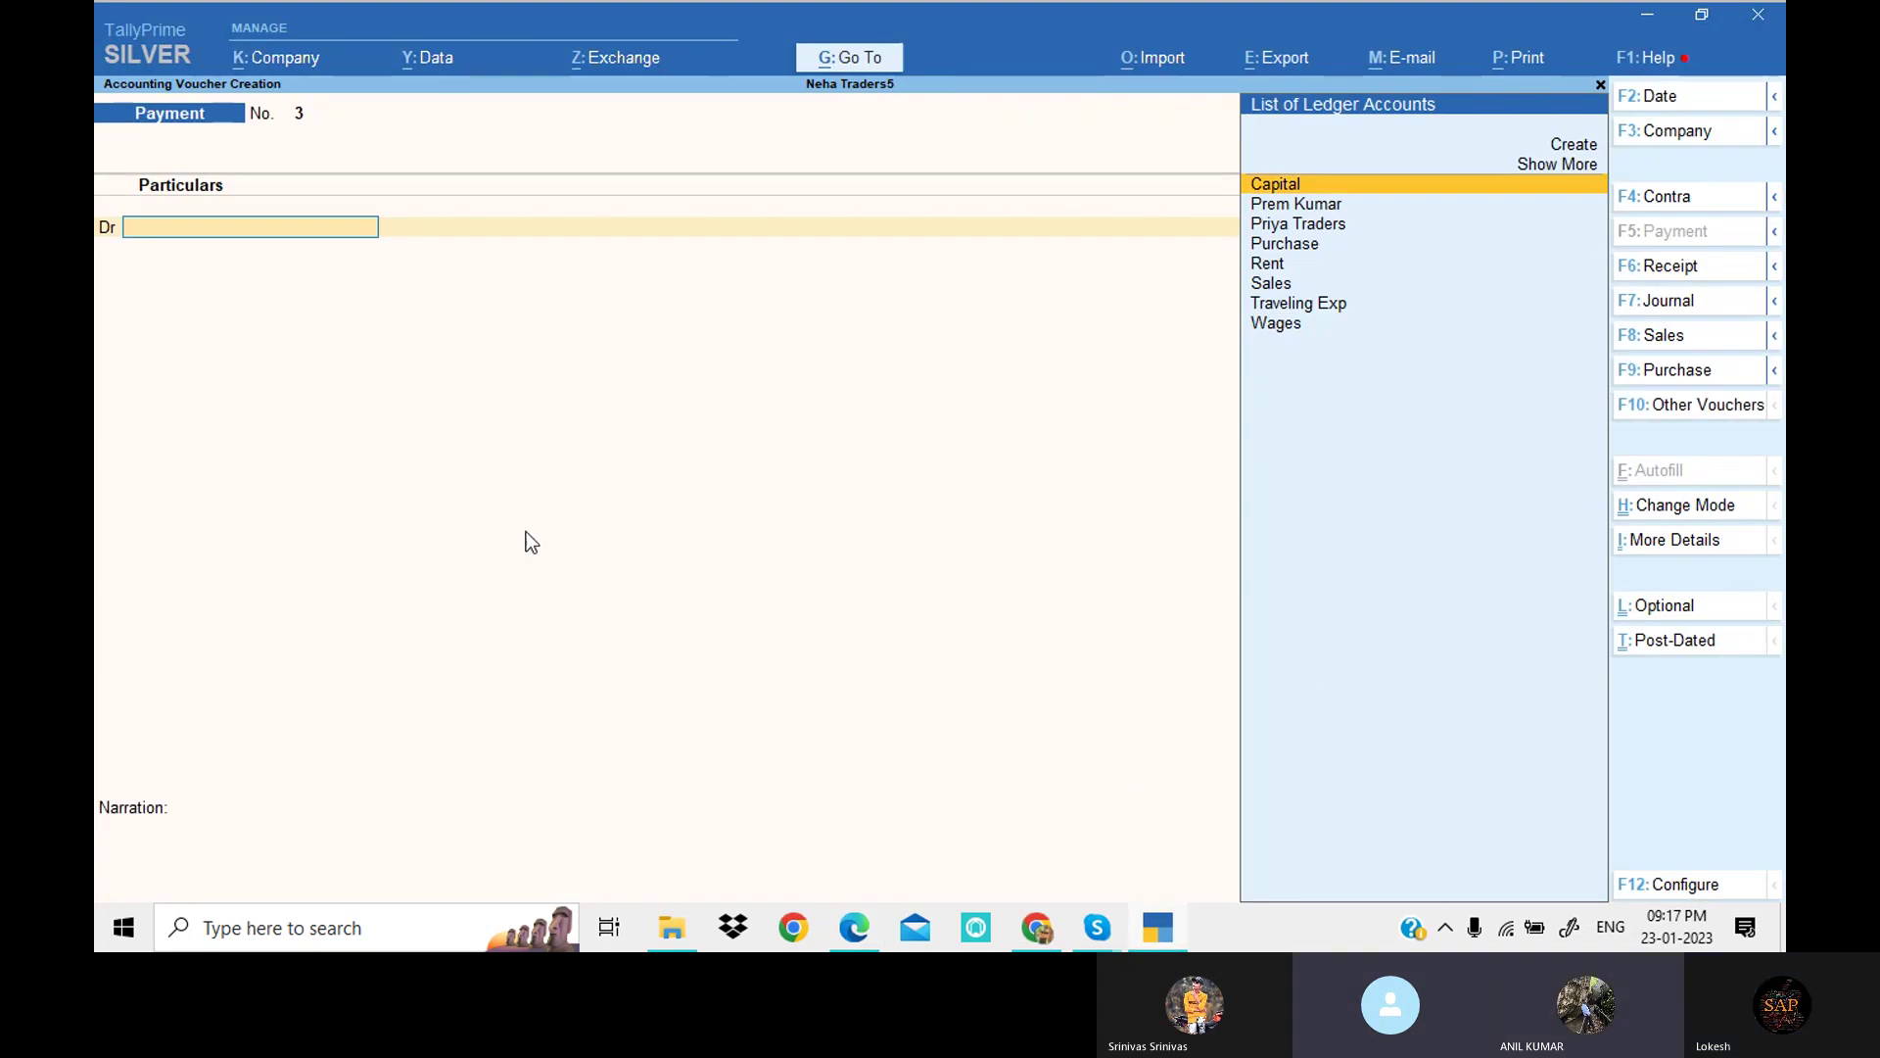
Step: Switch to Receipt, credit Priya Traders 1,20,000, debit Cash, and save Receipt voucher No. 2
left_click(1718, 274)
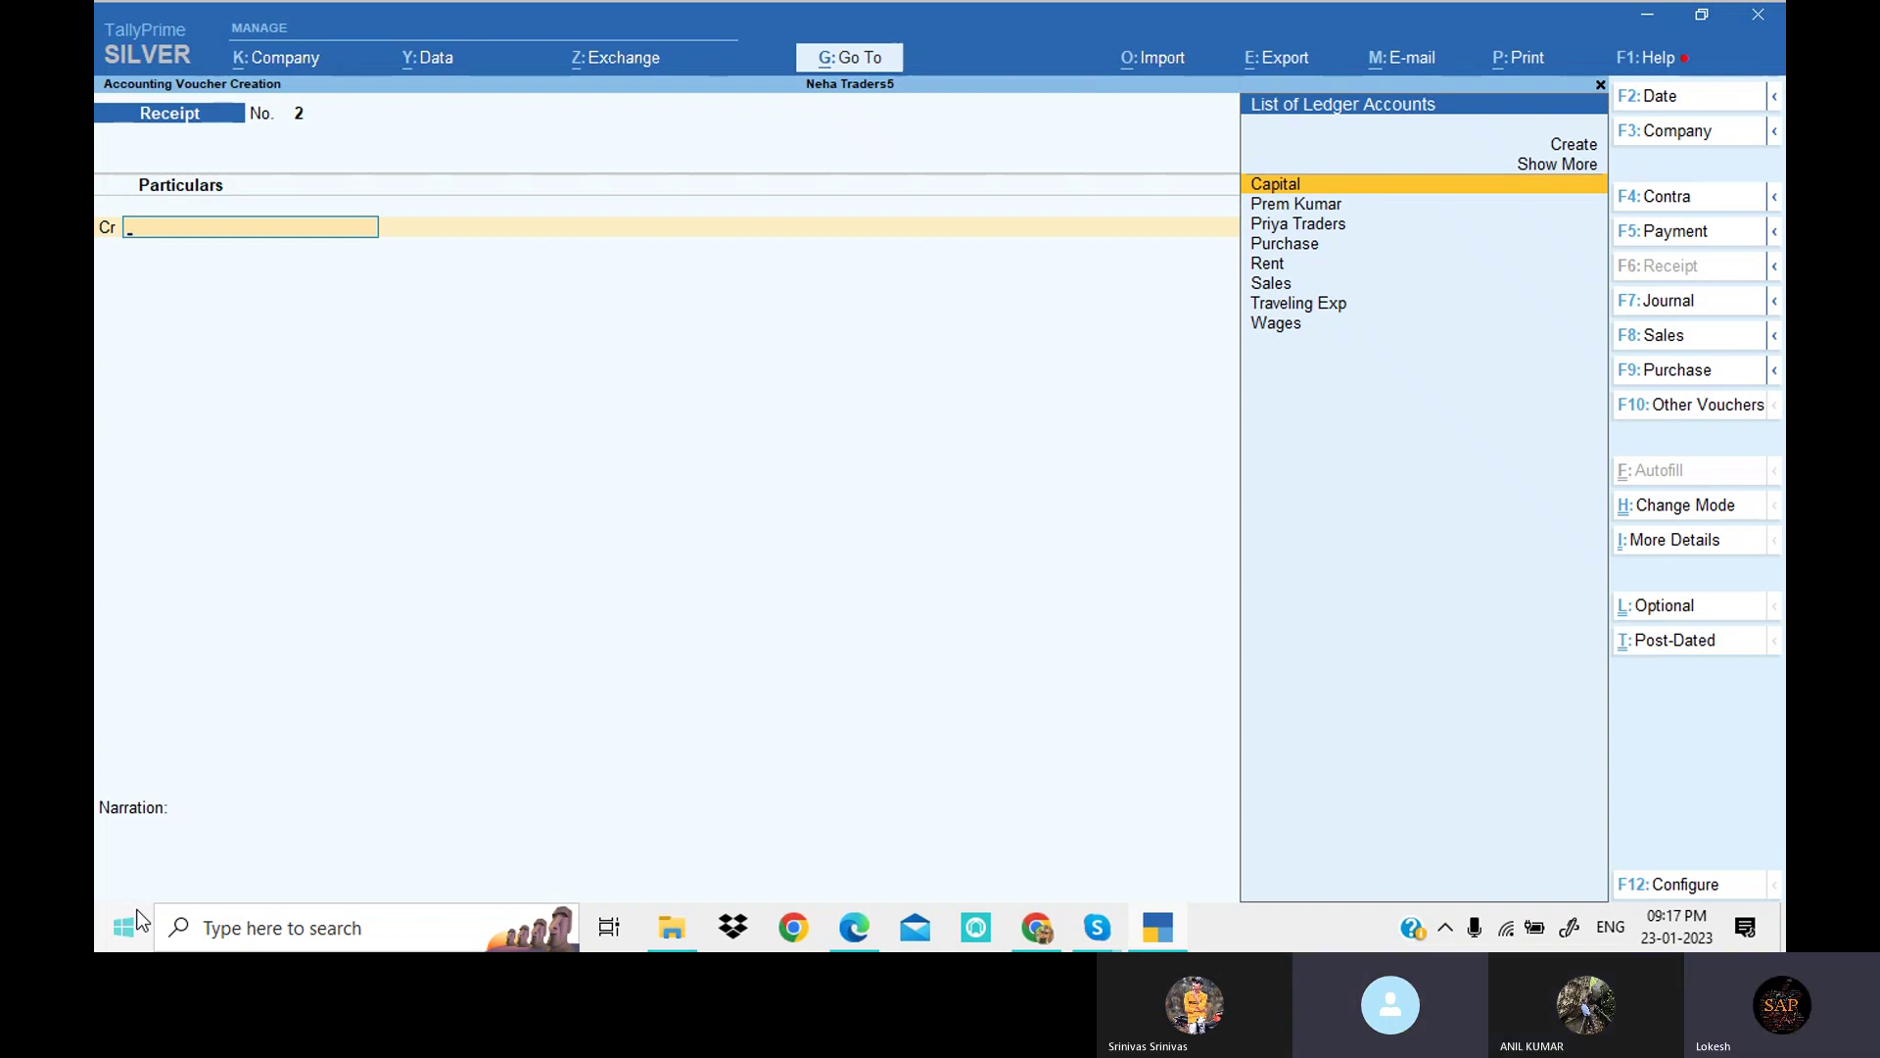
key("Down")
key("Down")
key("Return")
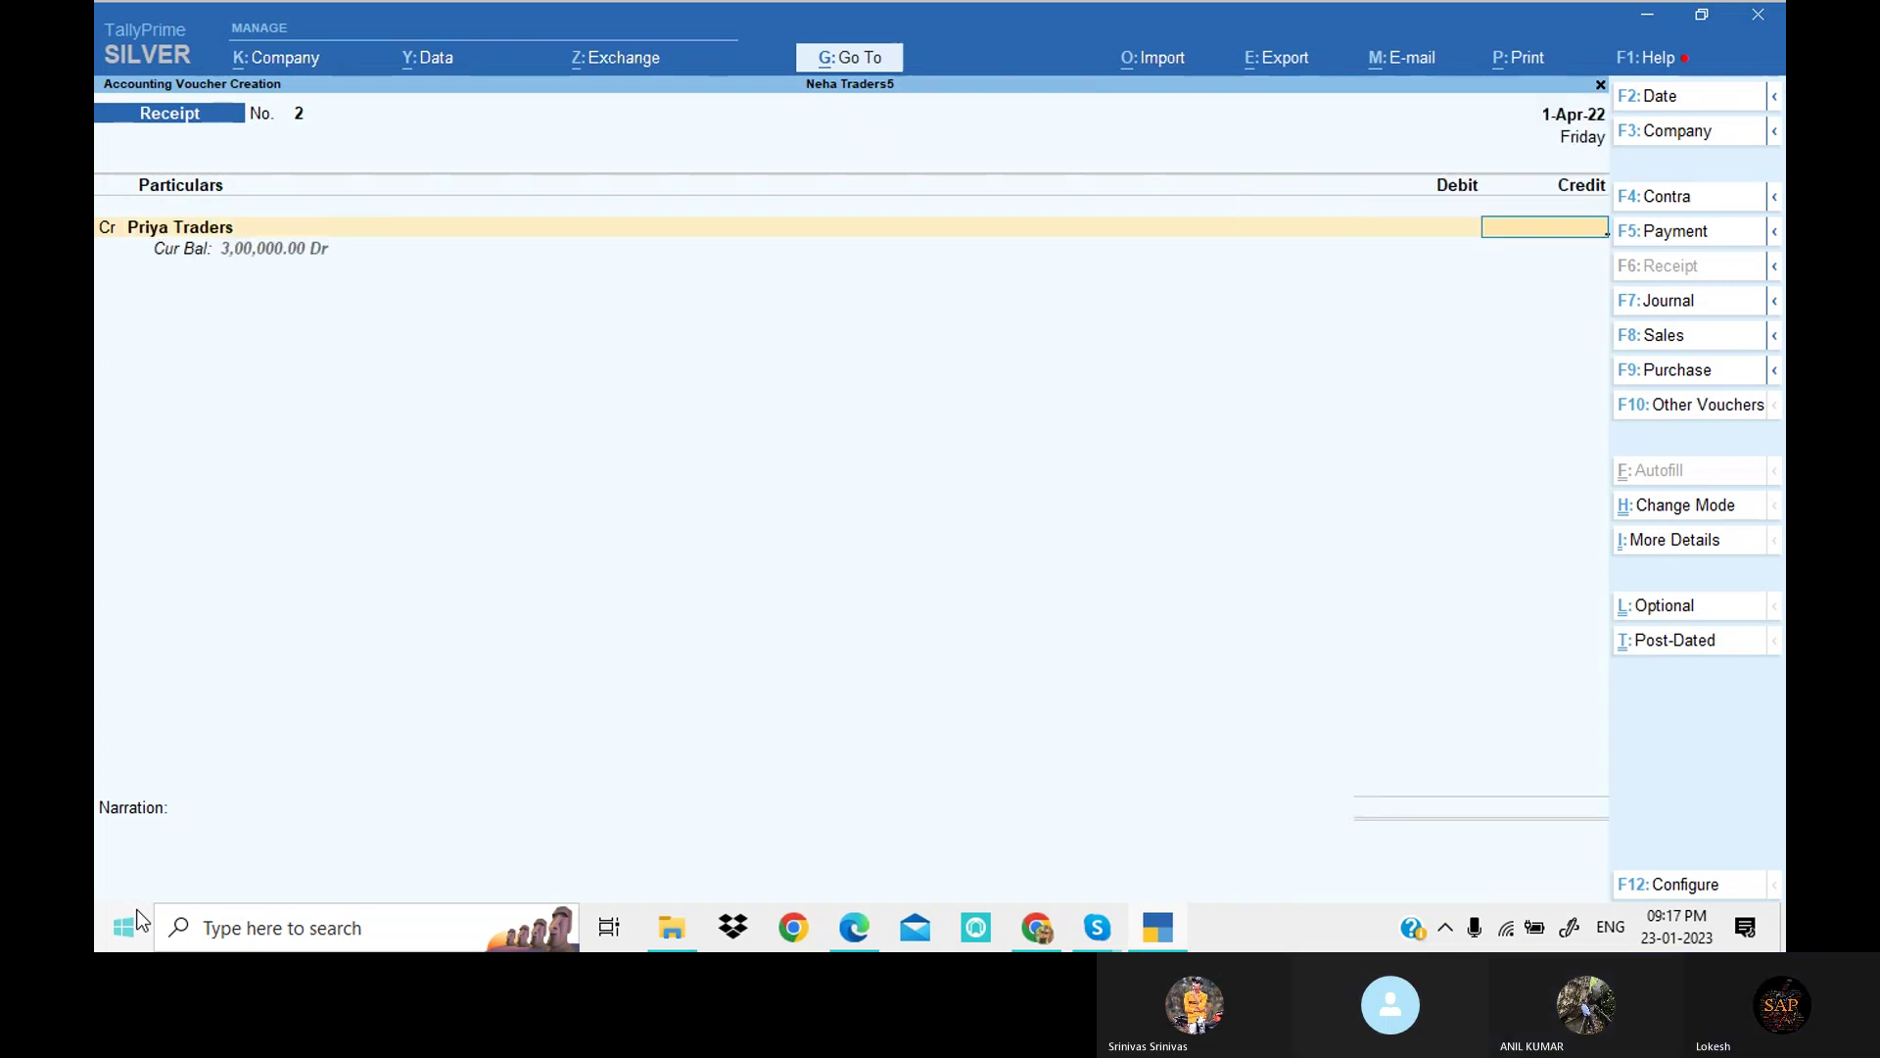
type("120000")
key("Return")
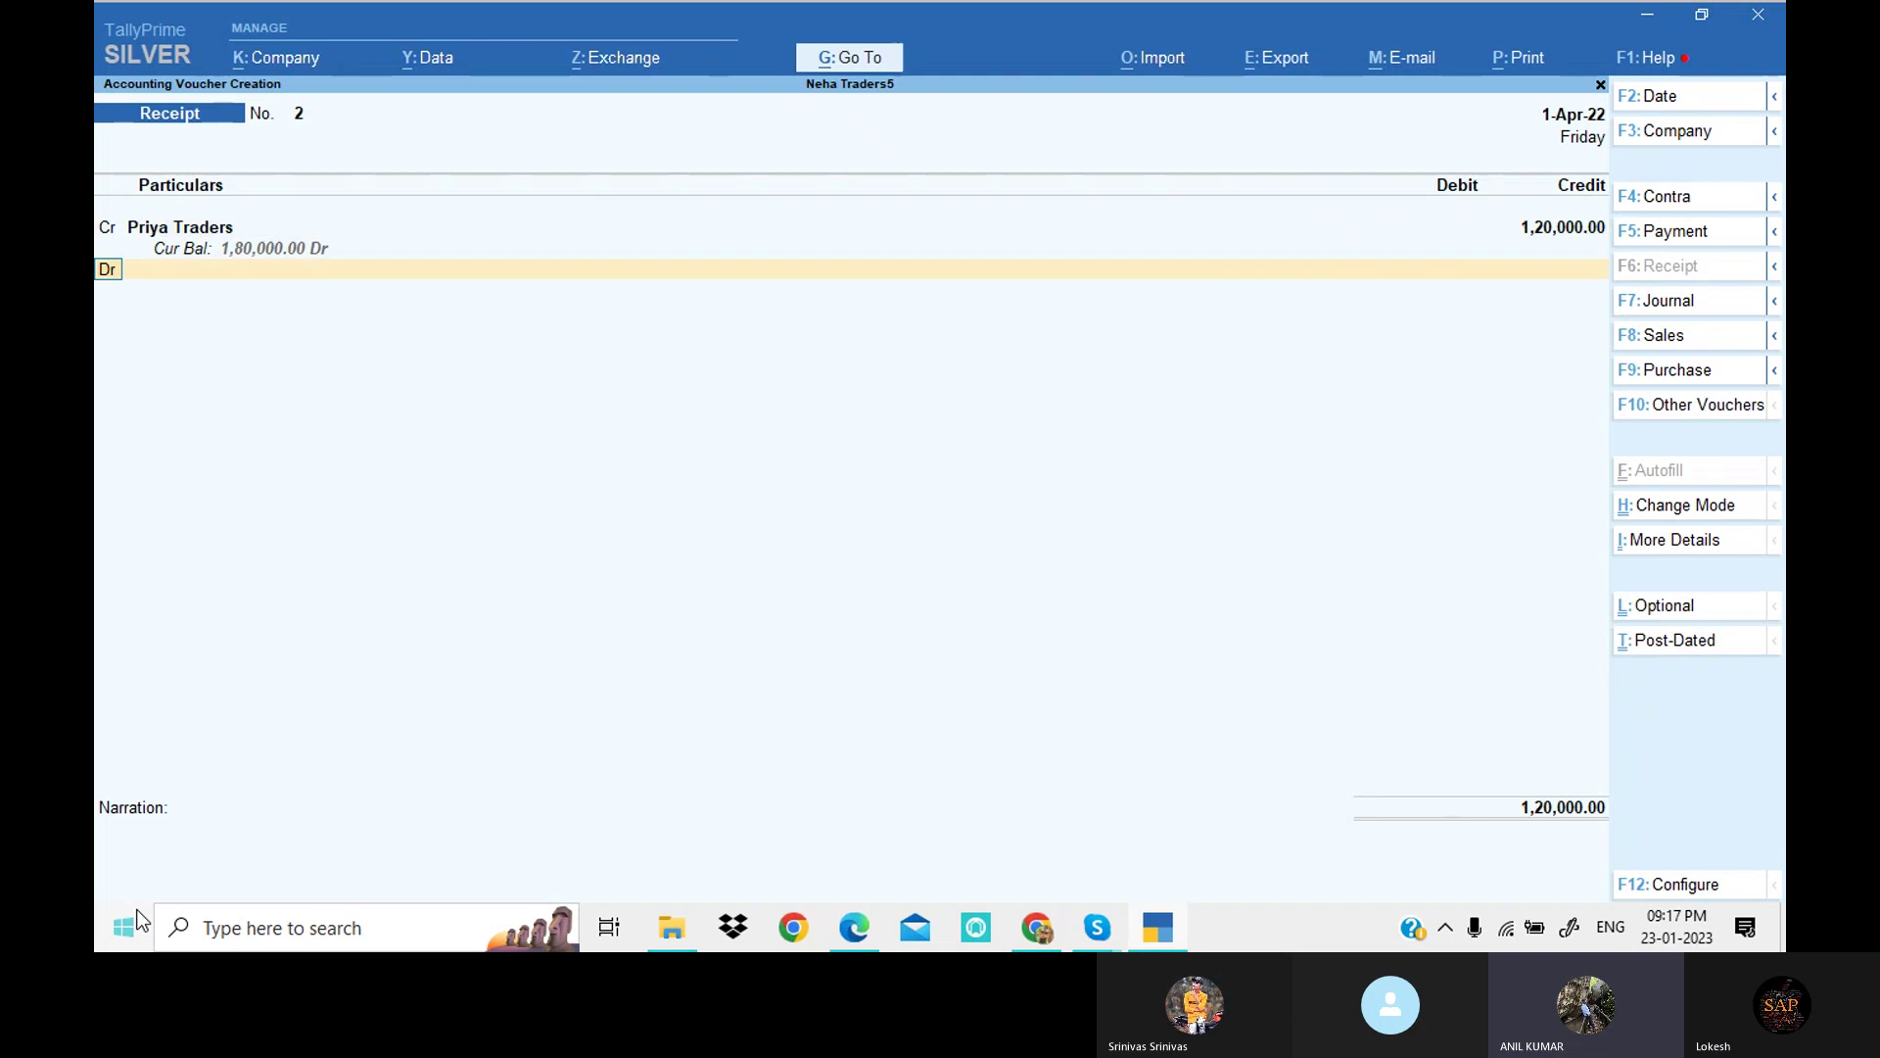
key("Down")
key("Return")
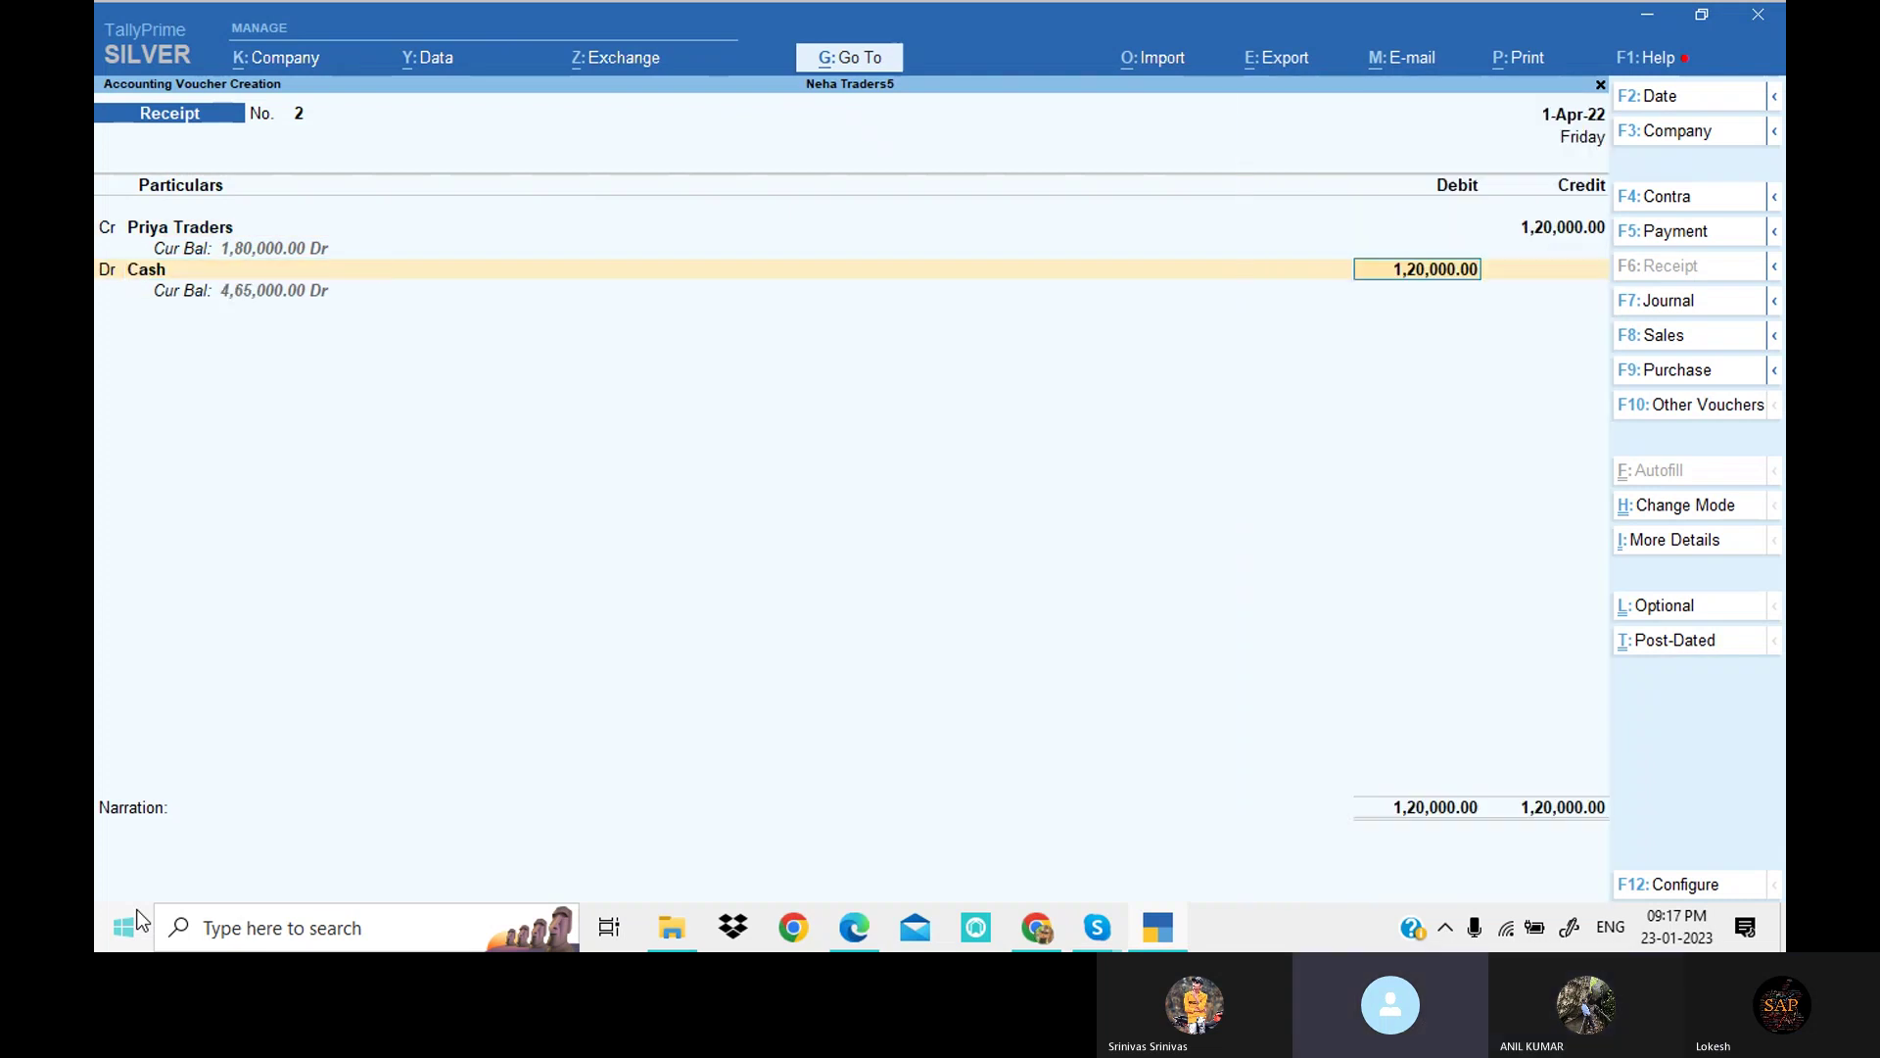
key("Return")
key("Return")
key("Return")
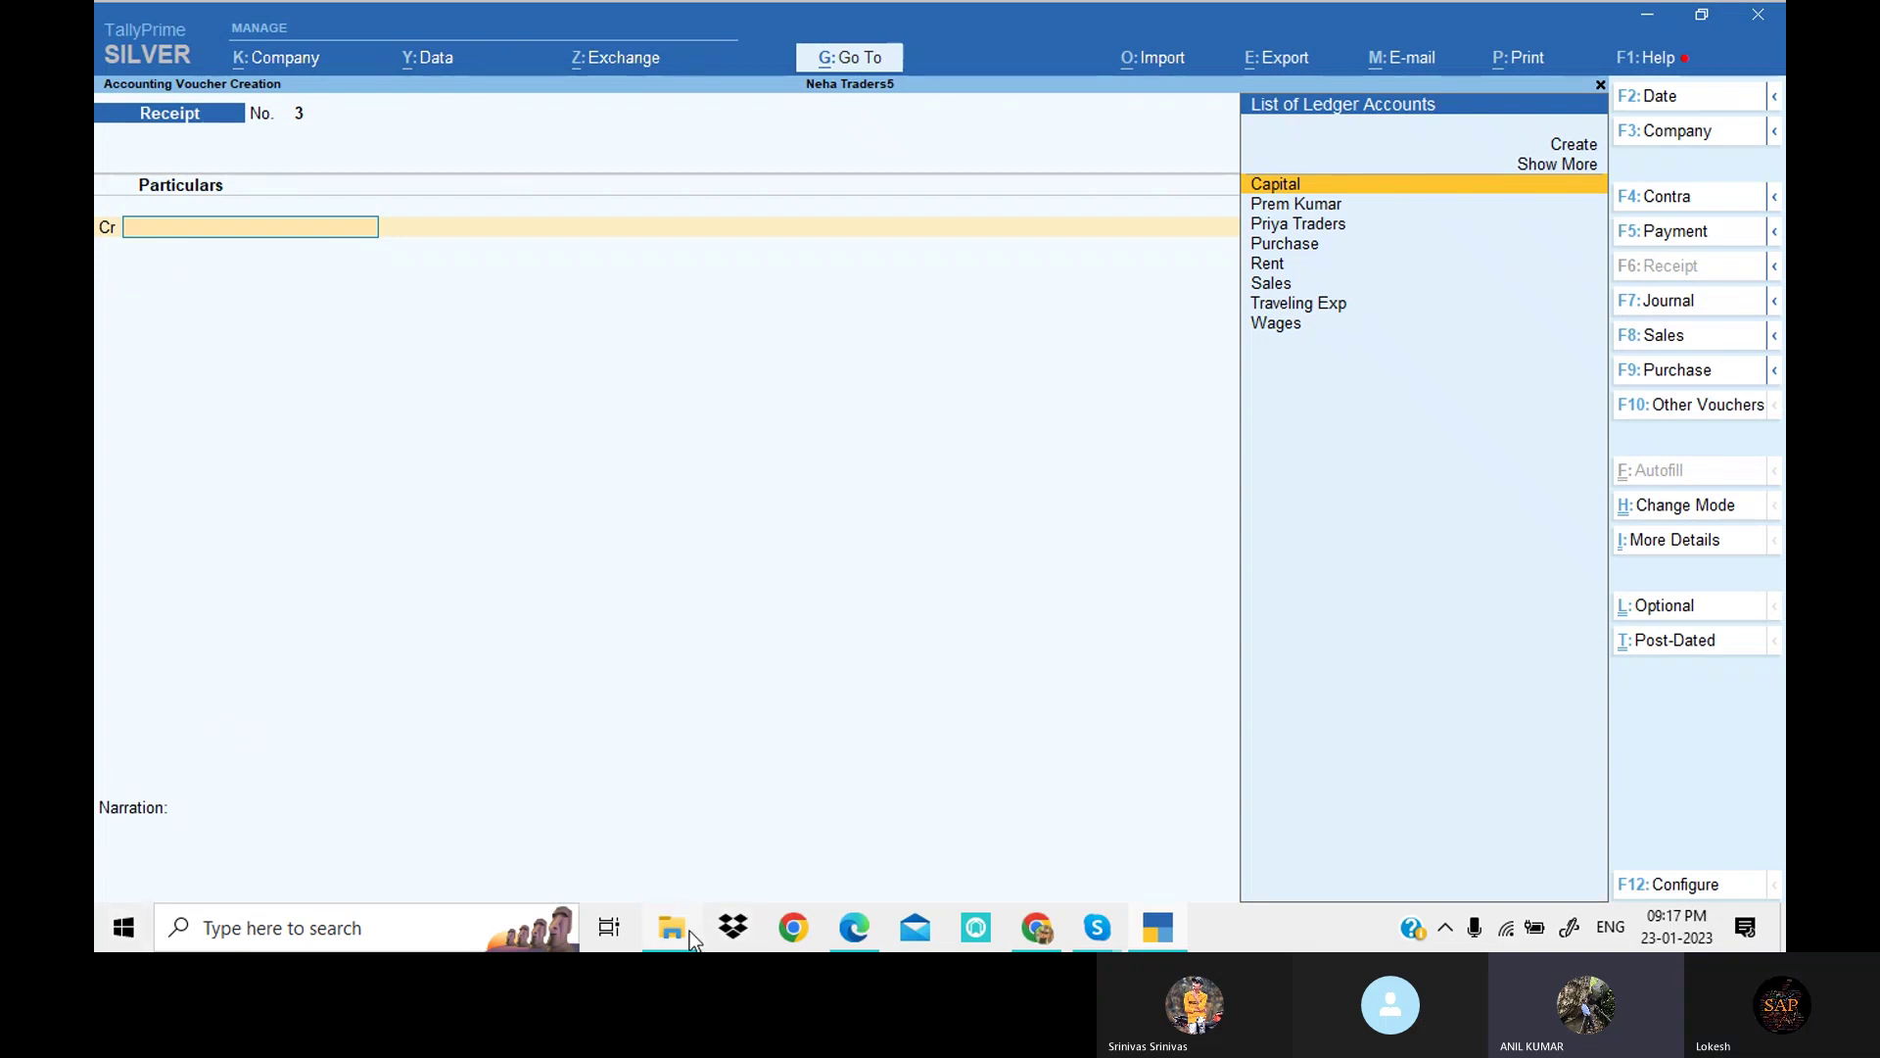
Step: Check the next transaction in the PDF, then switch TallyPrime to a blank Payment voucher No. 3
left_click(842, 944)
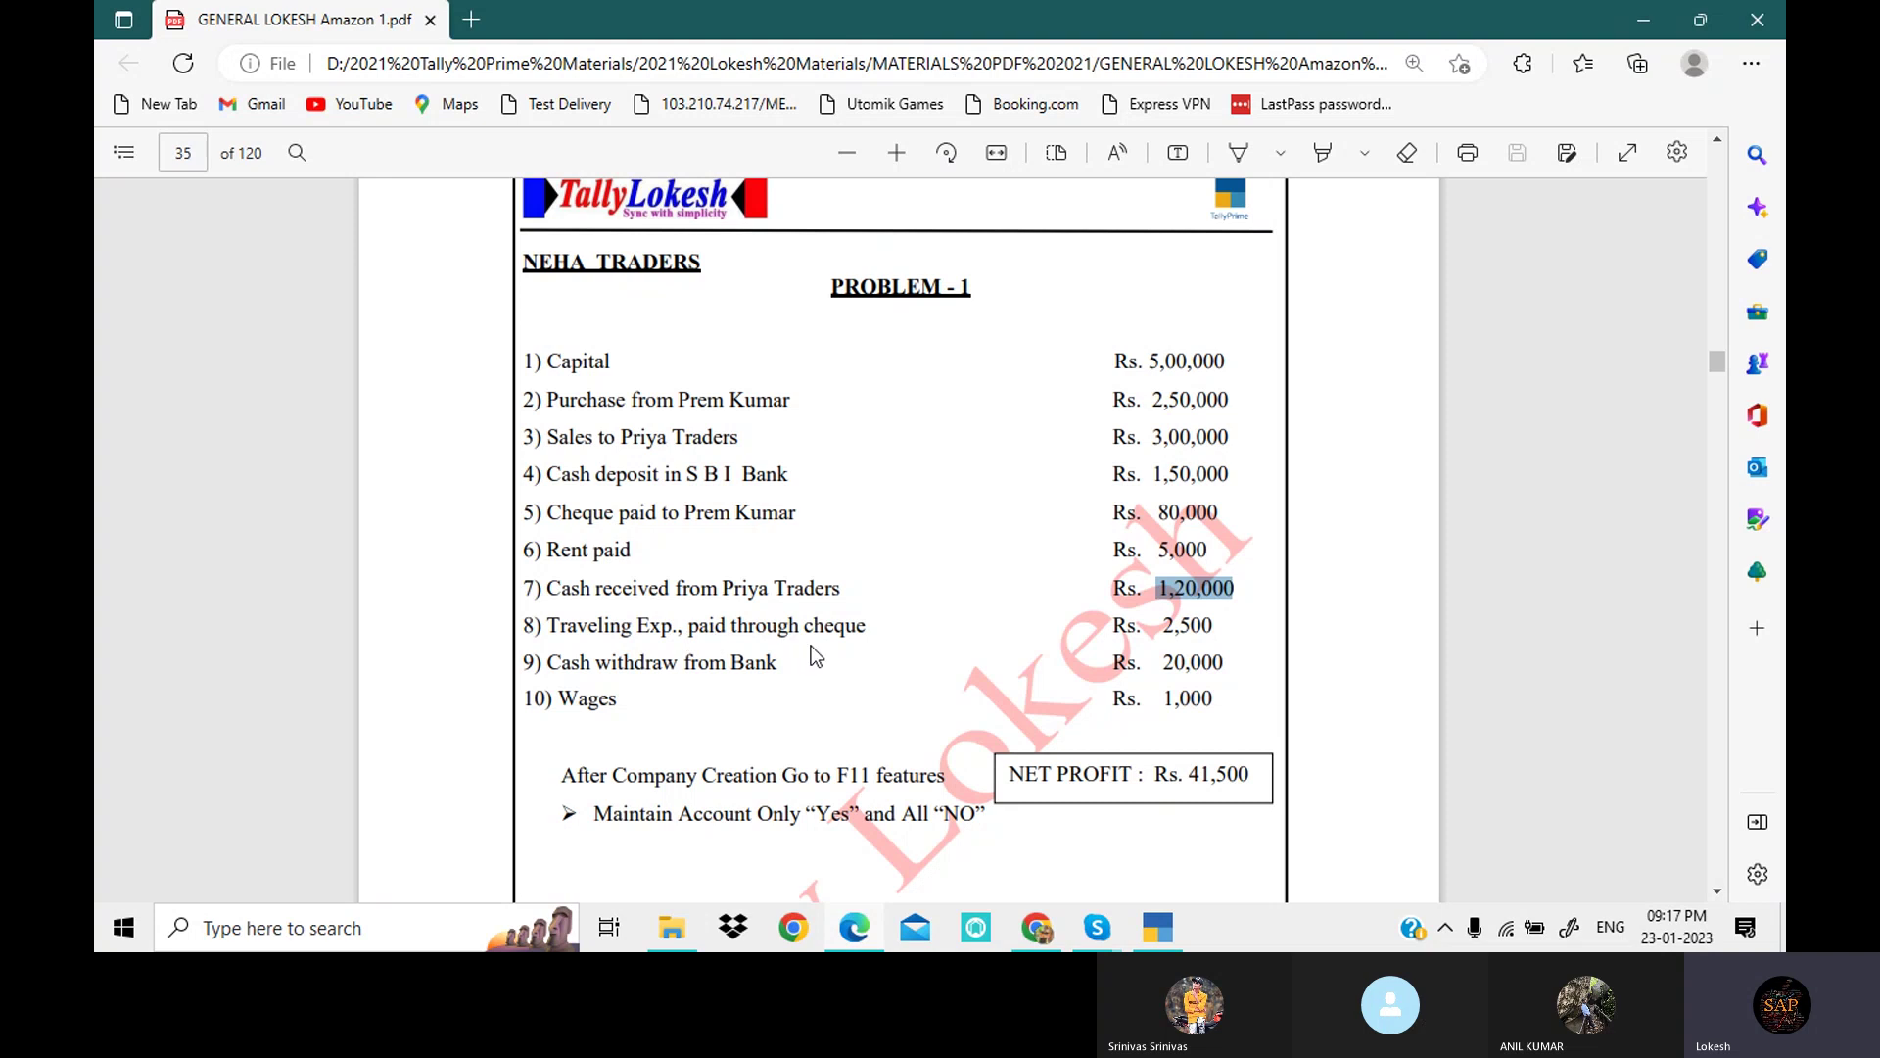
left_click(1171, 930)
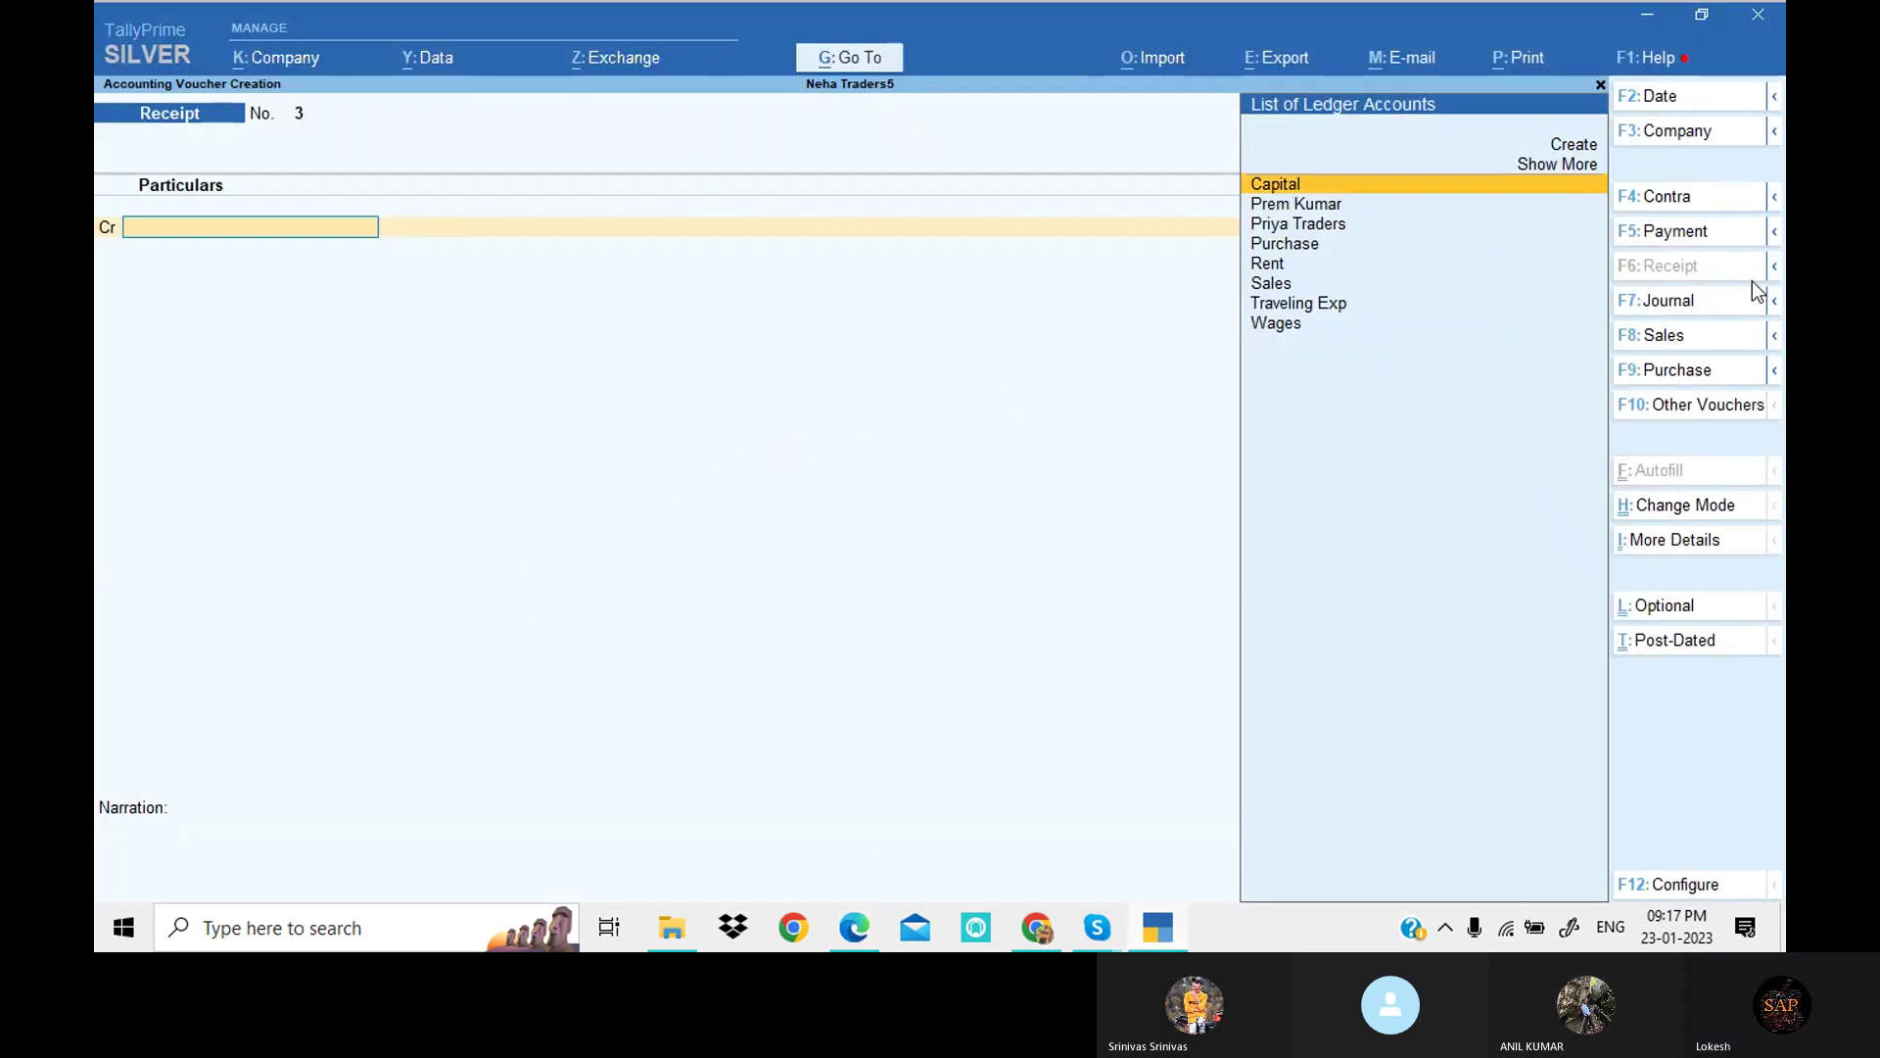
left_click(1717, 240)
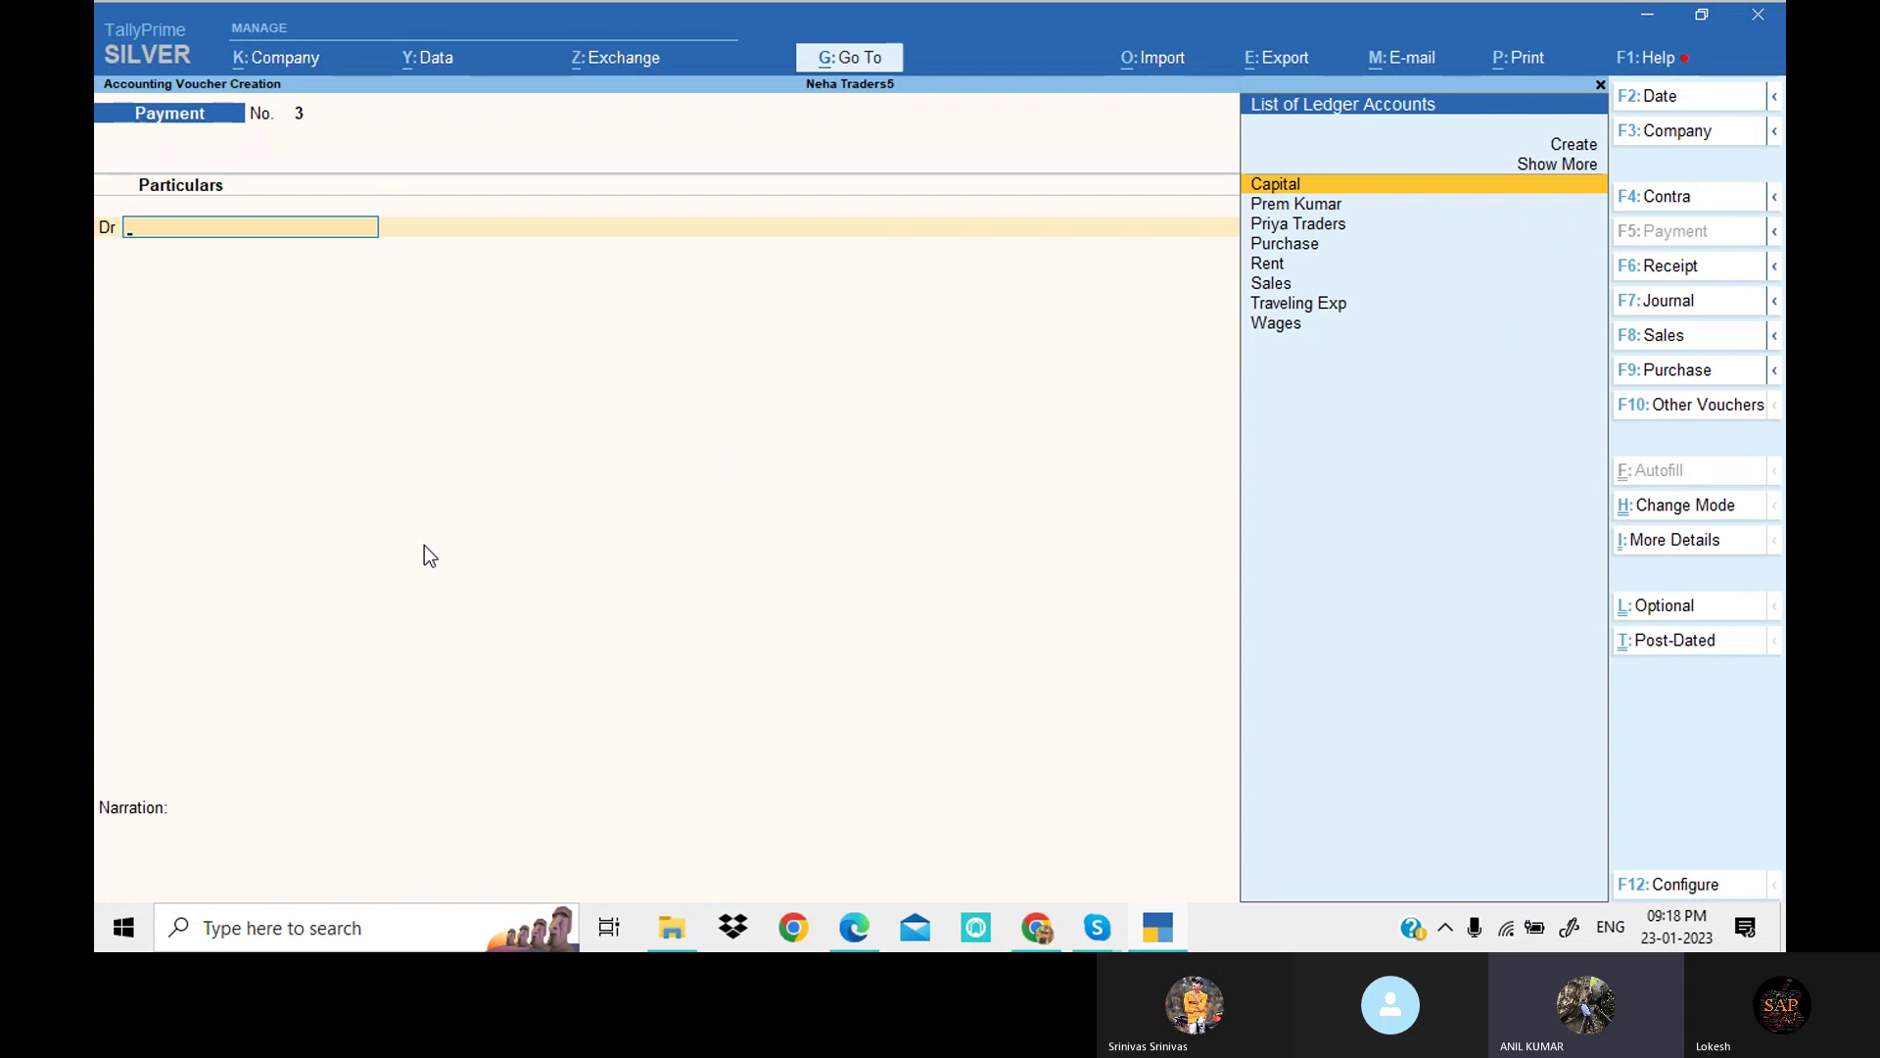
Step: Save Payment voucher No. 3 debiting Traveling Exp and crediting Sbi Bank 2,500
type("tr")
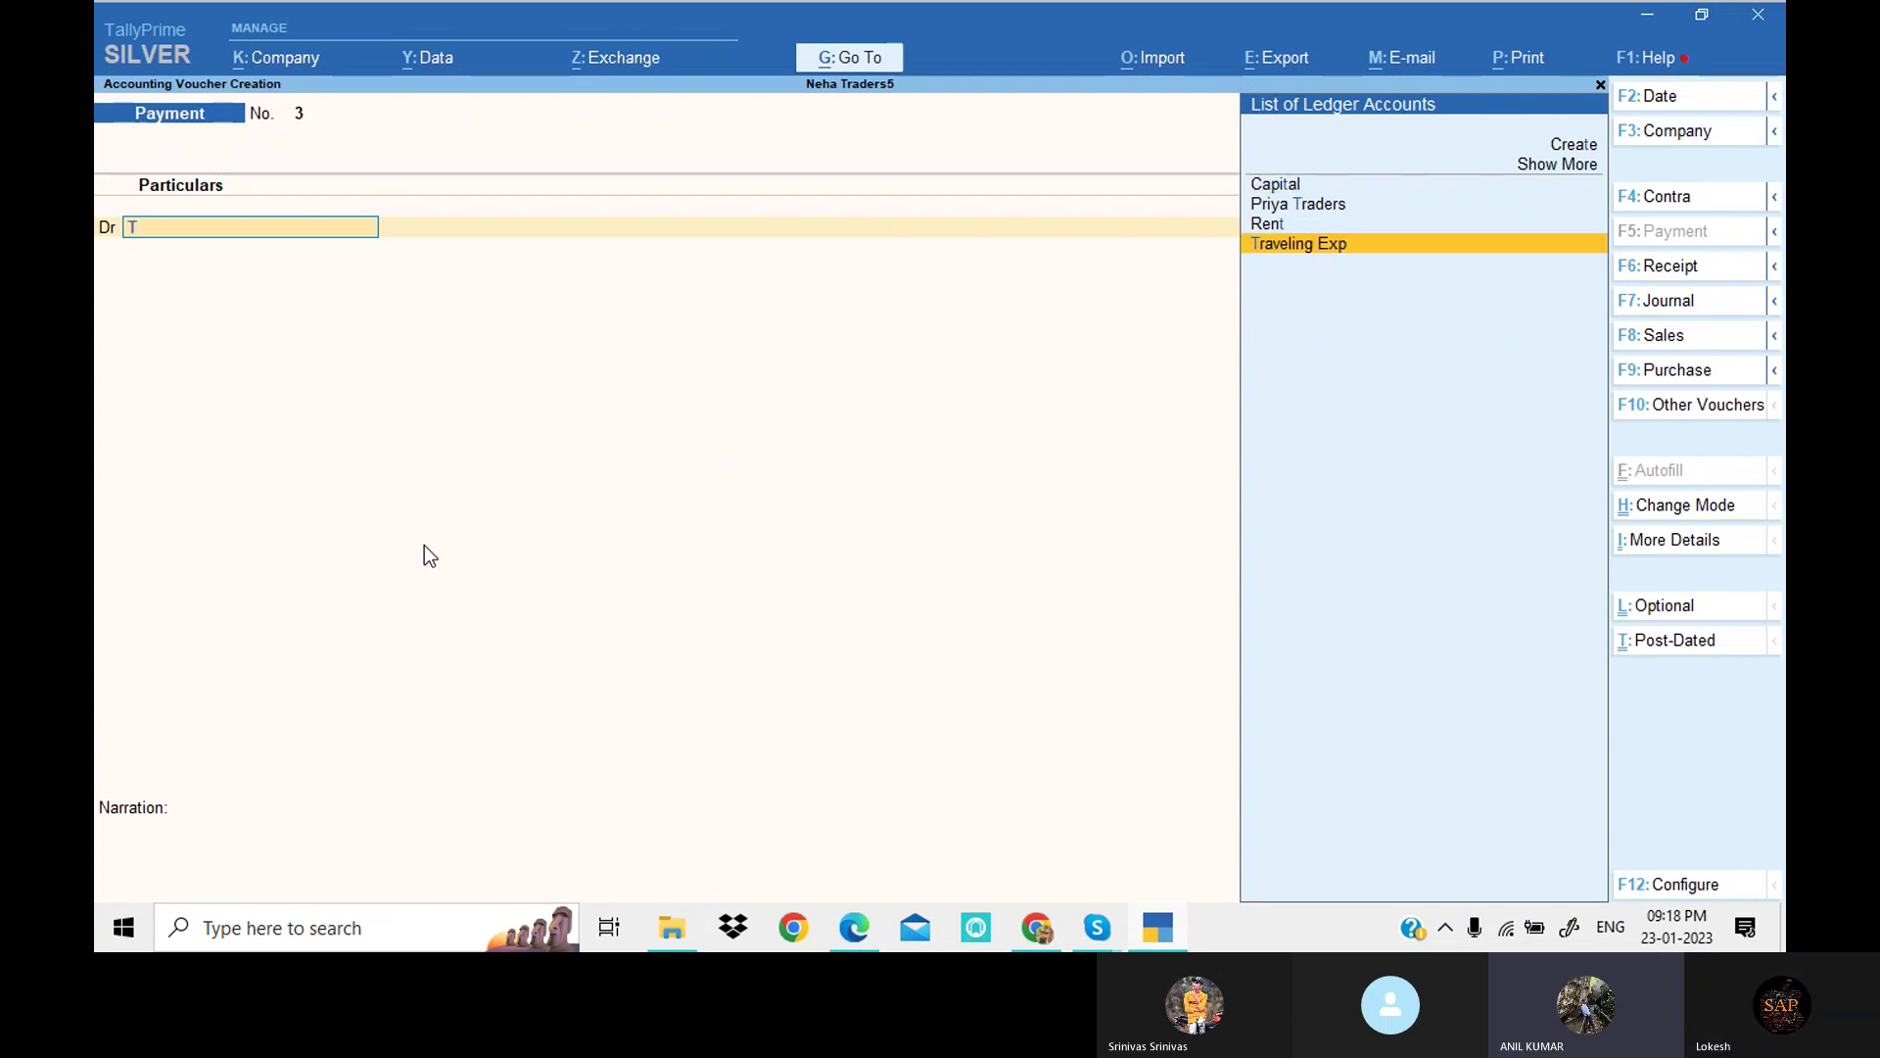
key("Return")
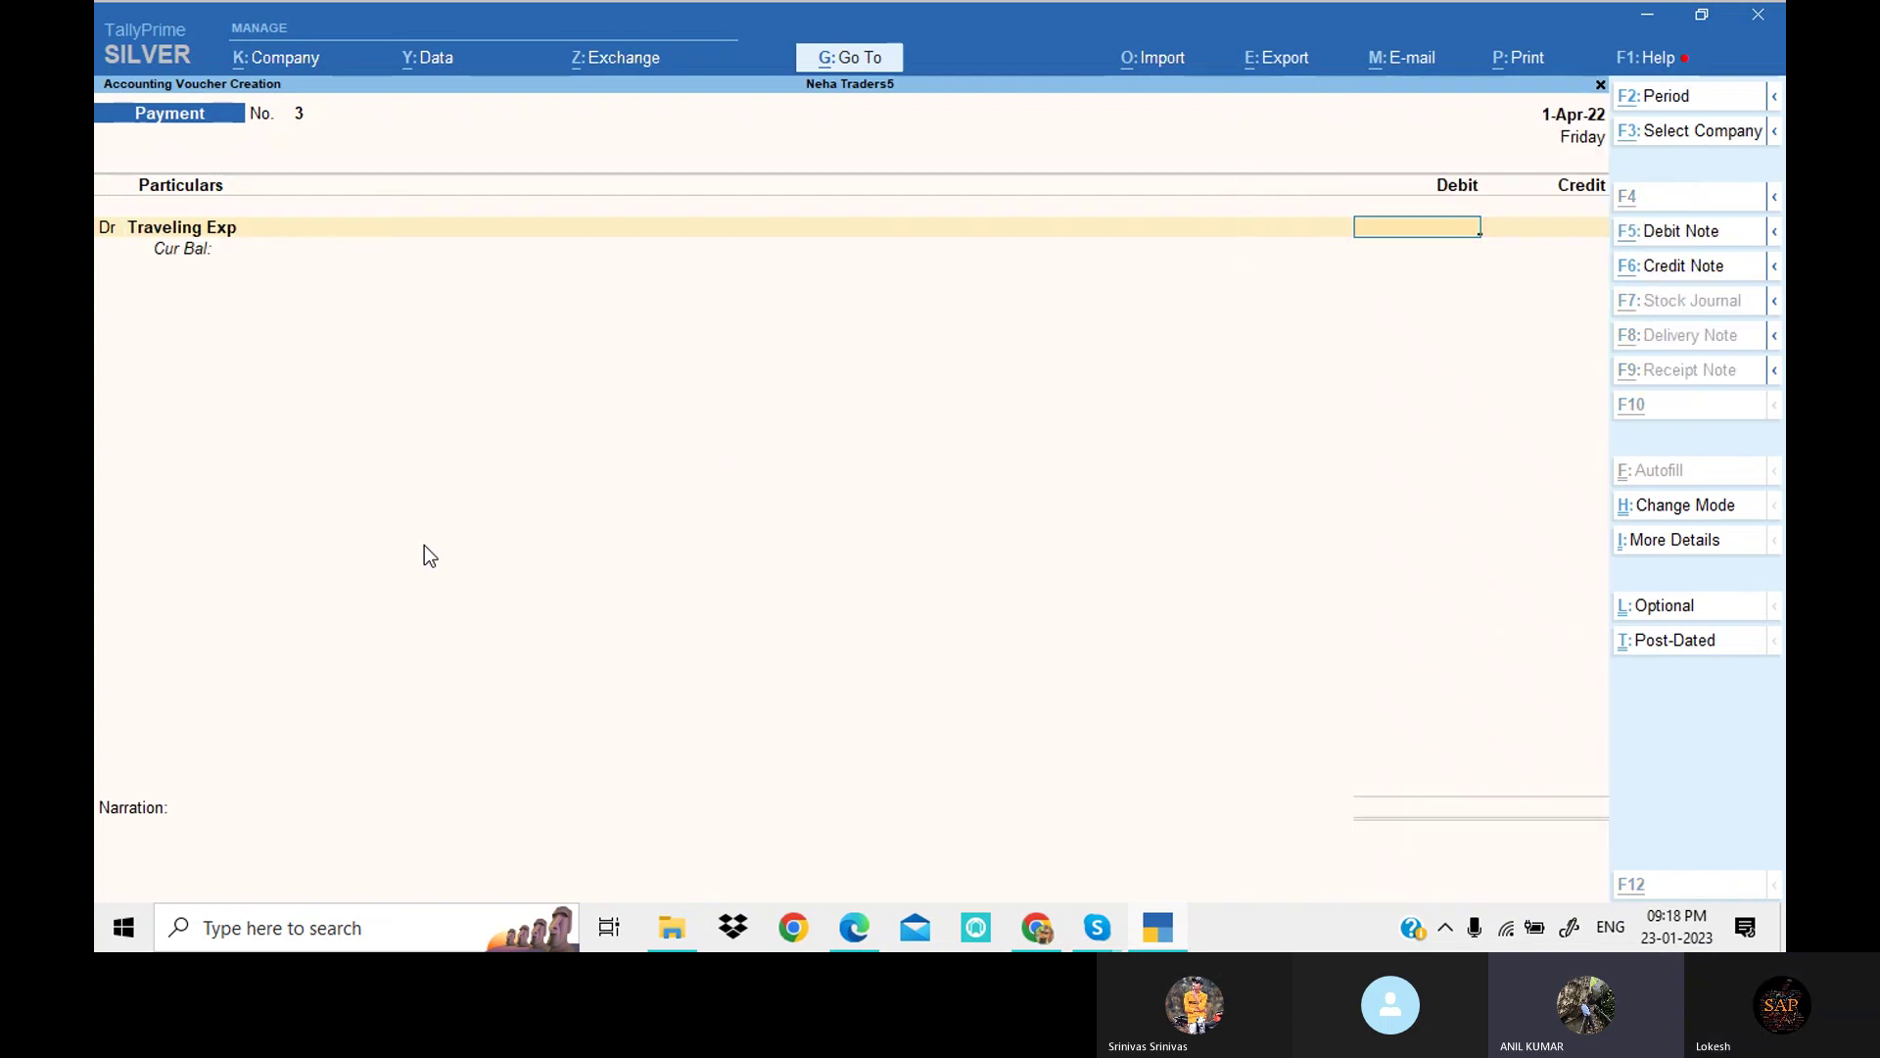
key("alt+Tab")
key("alt+Tab")
type("2500")
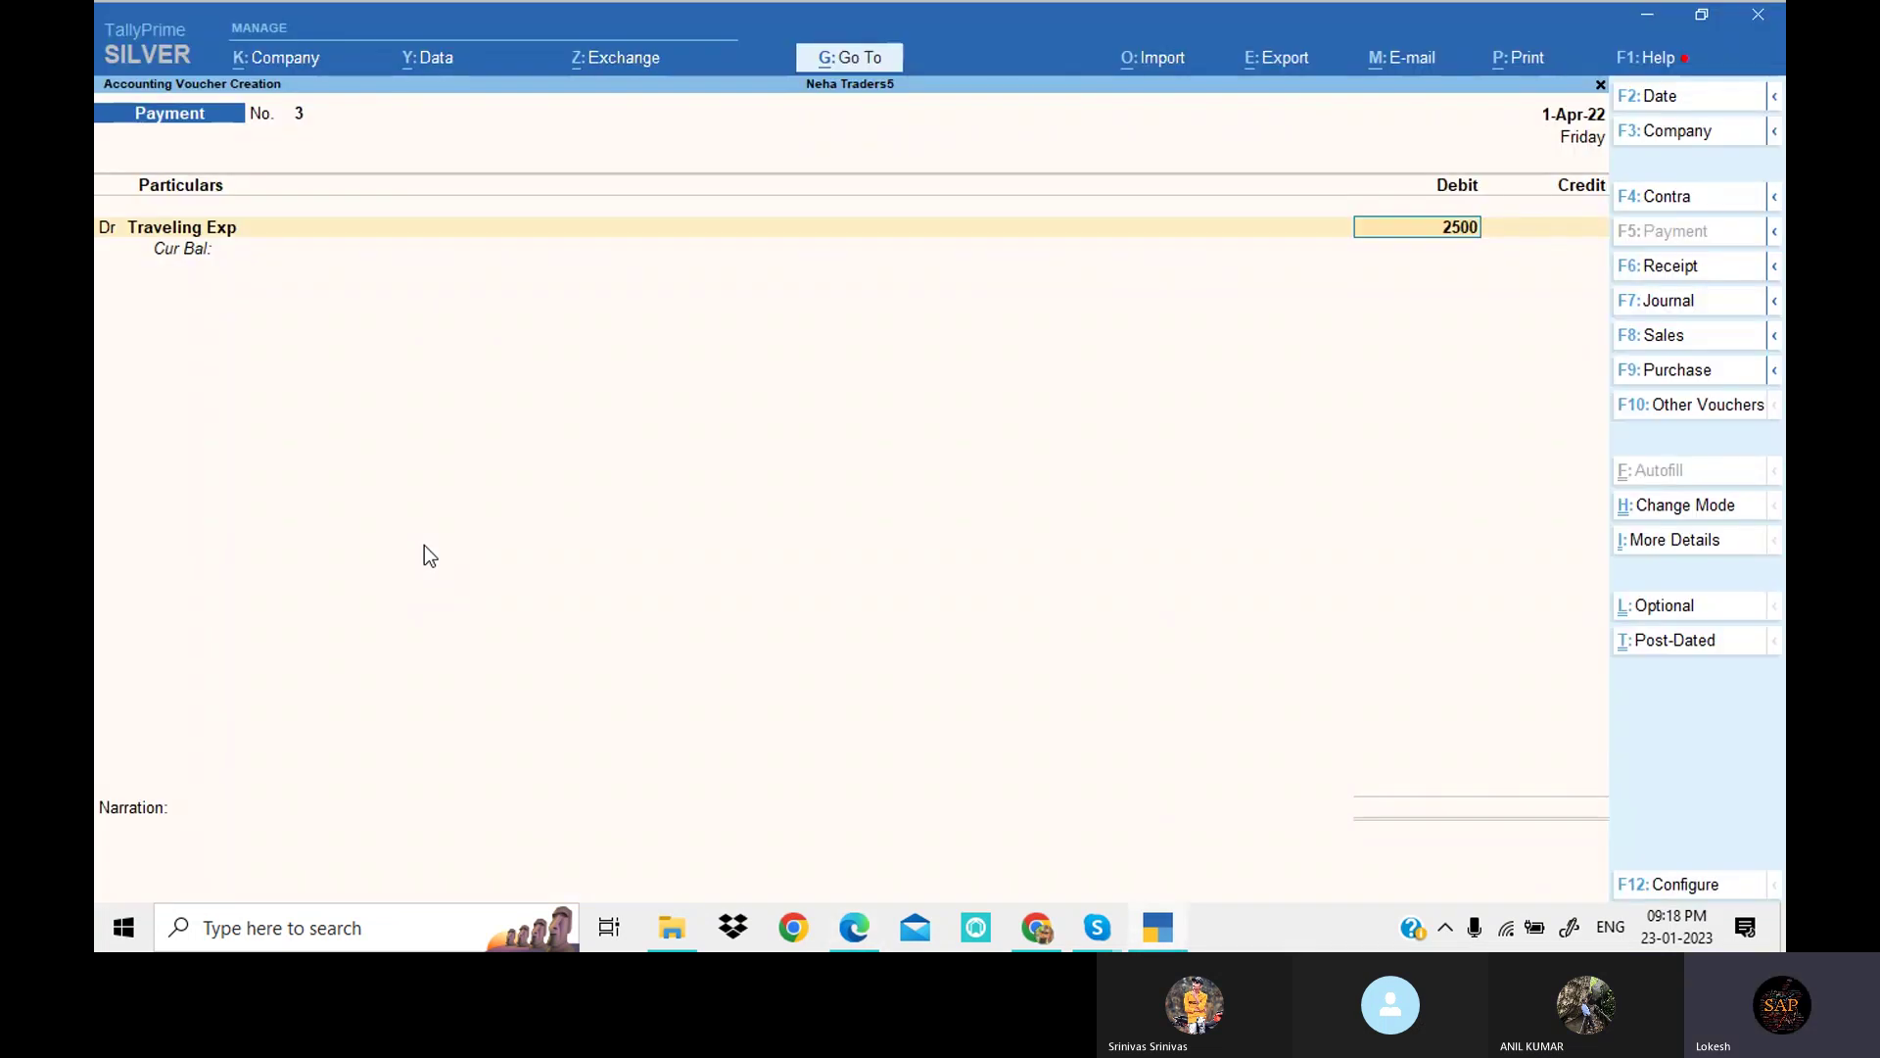
key("Return")
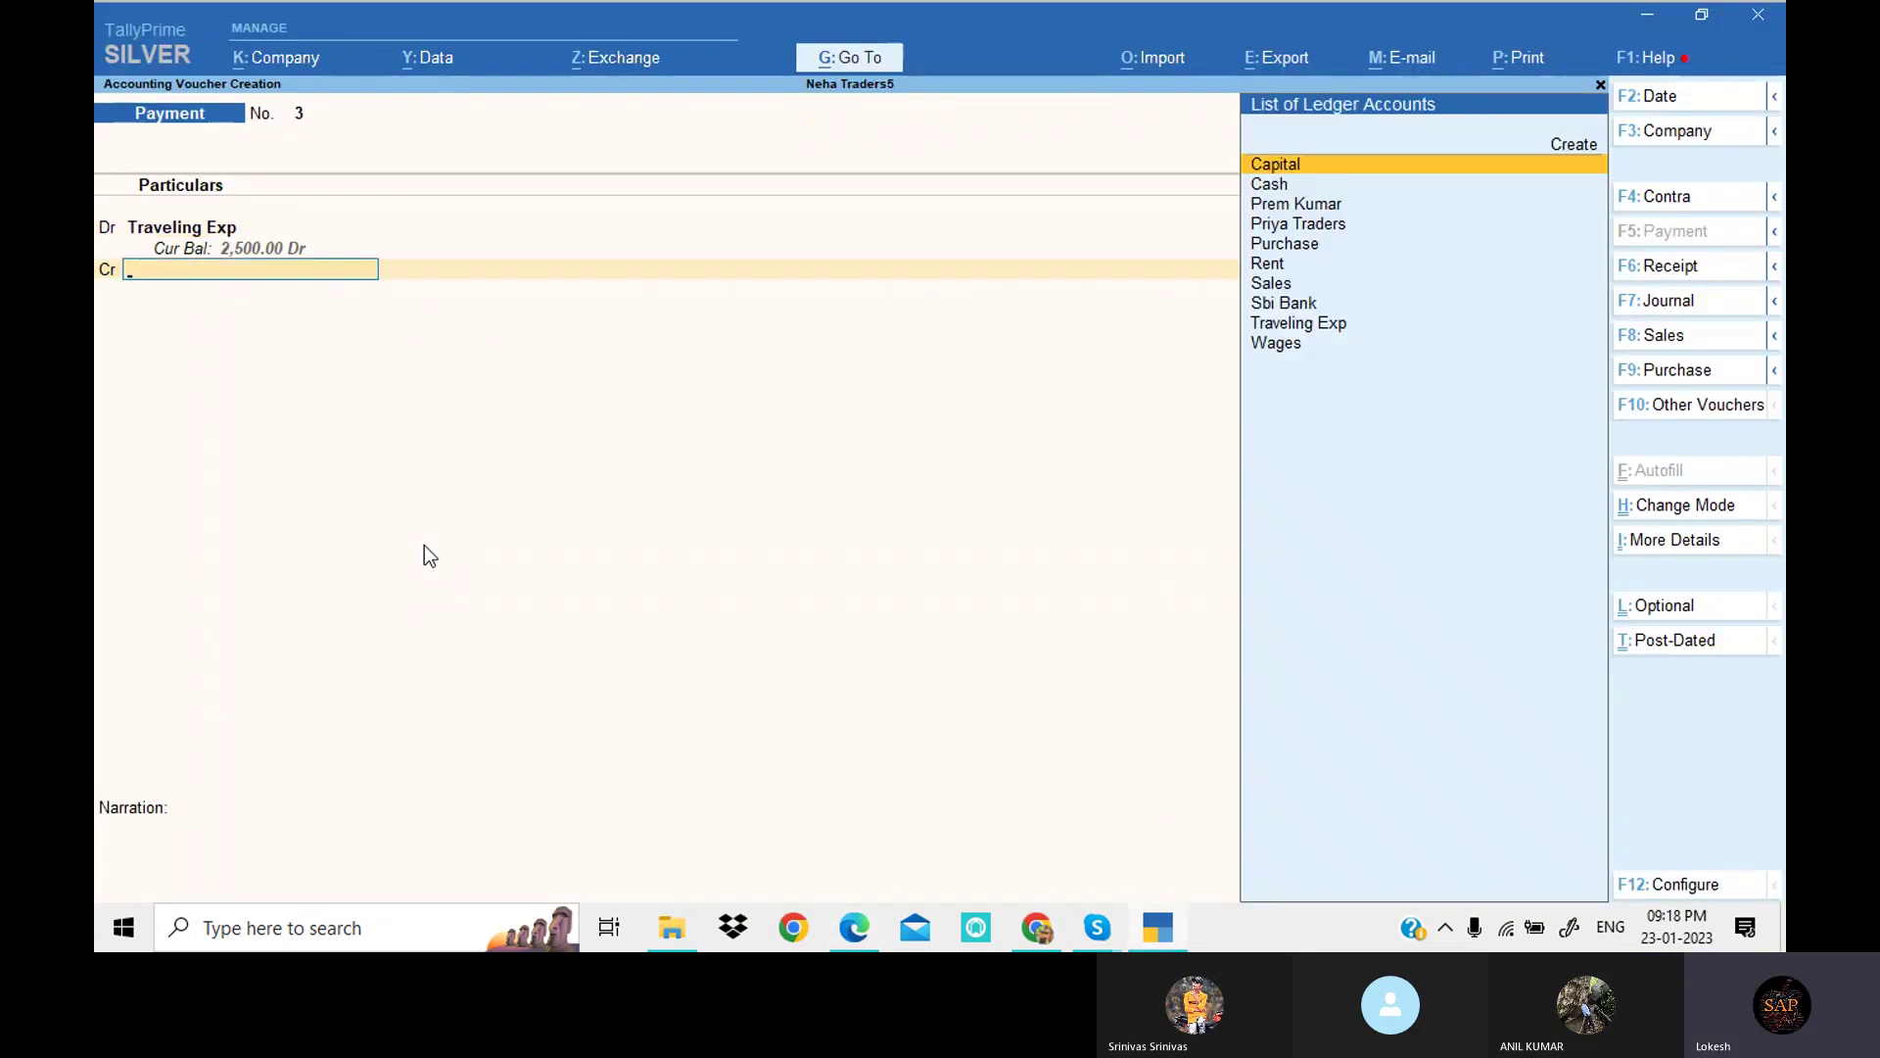
key("Down")
key("Down")
key("Down")
key("Down")
key("Down")
key("Down")
key("Down")
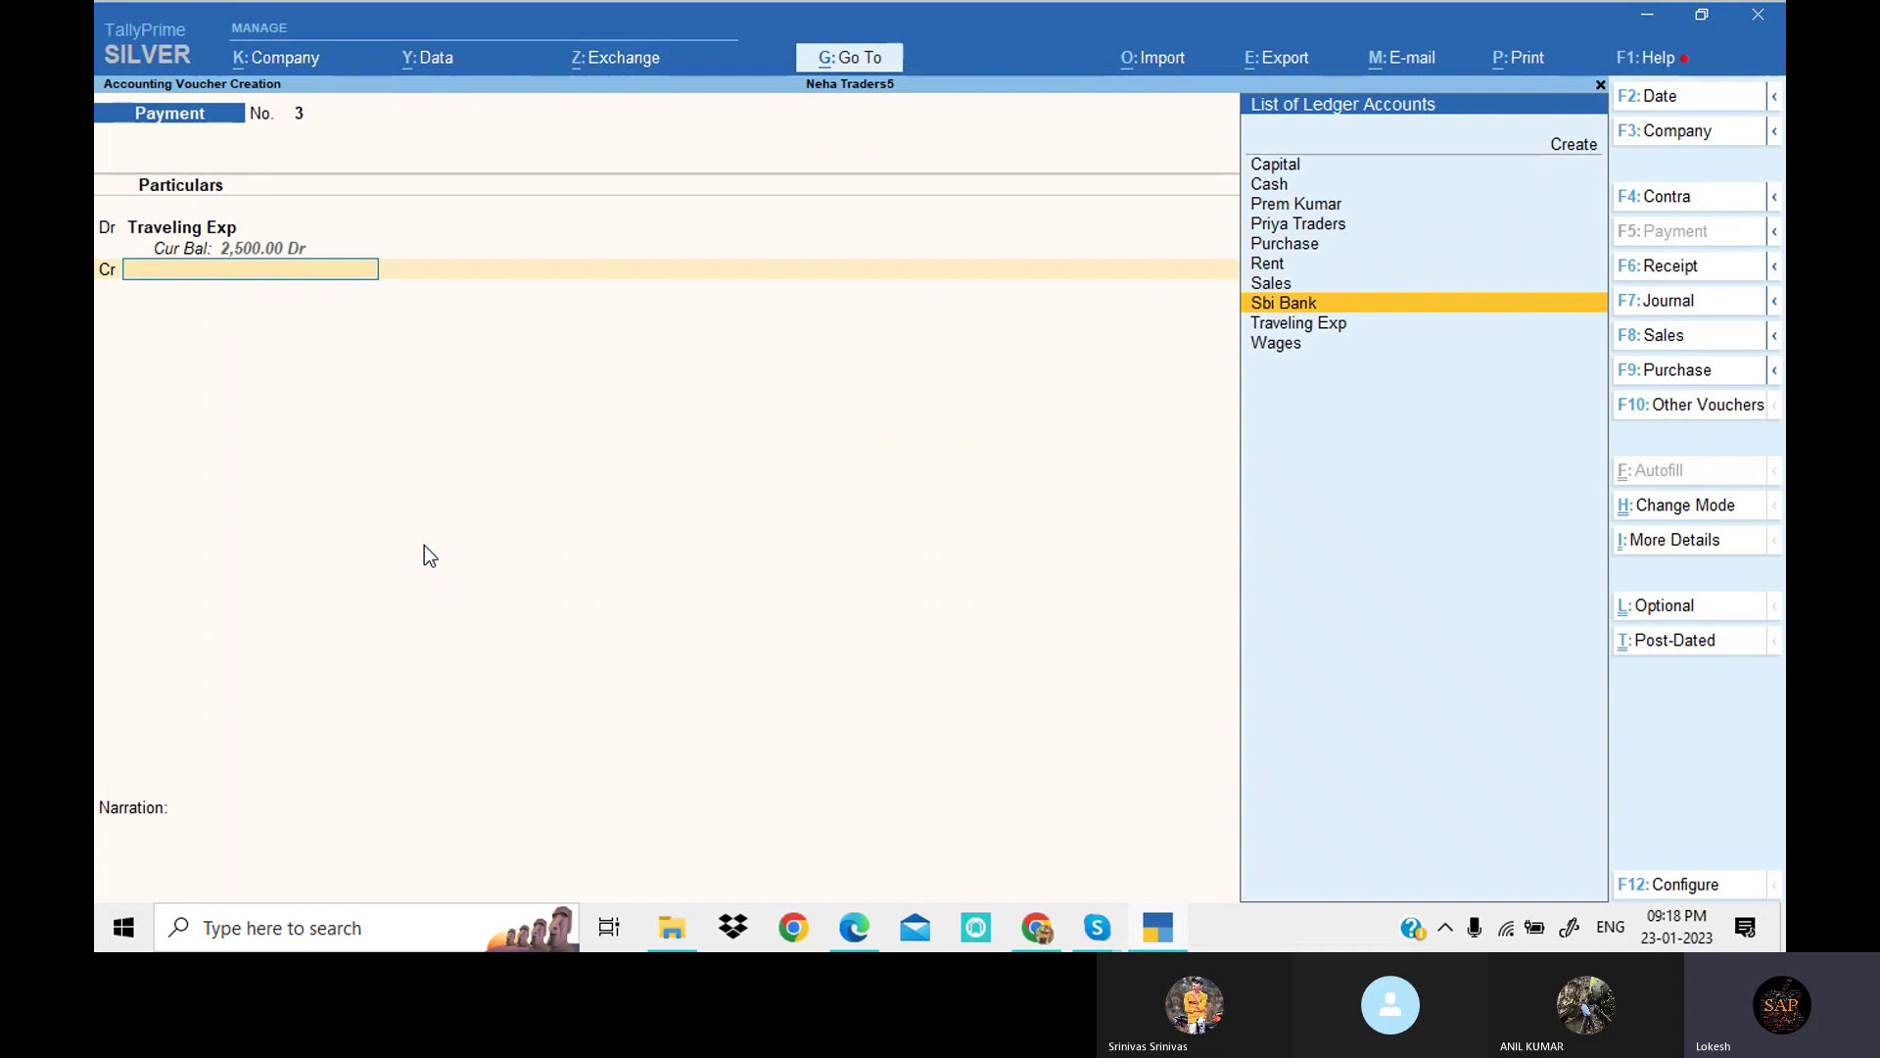
key("Return")
key("Return")
key("Return")
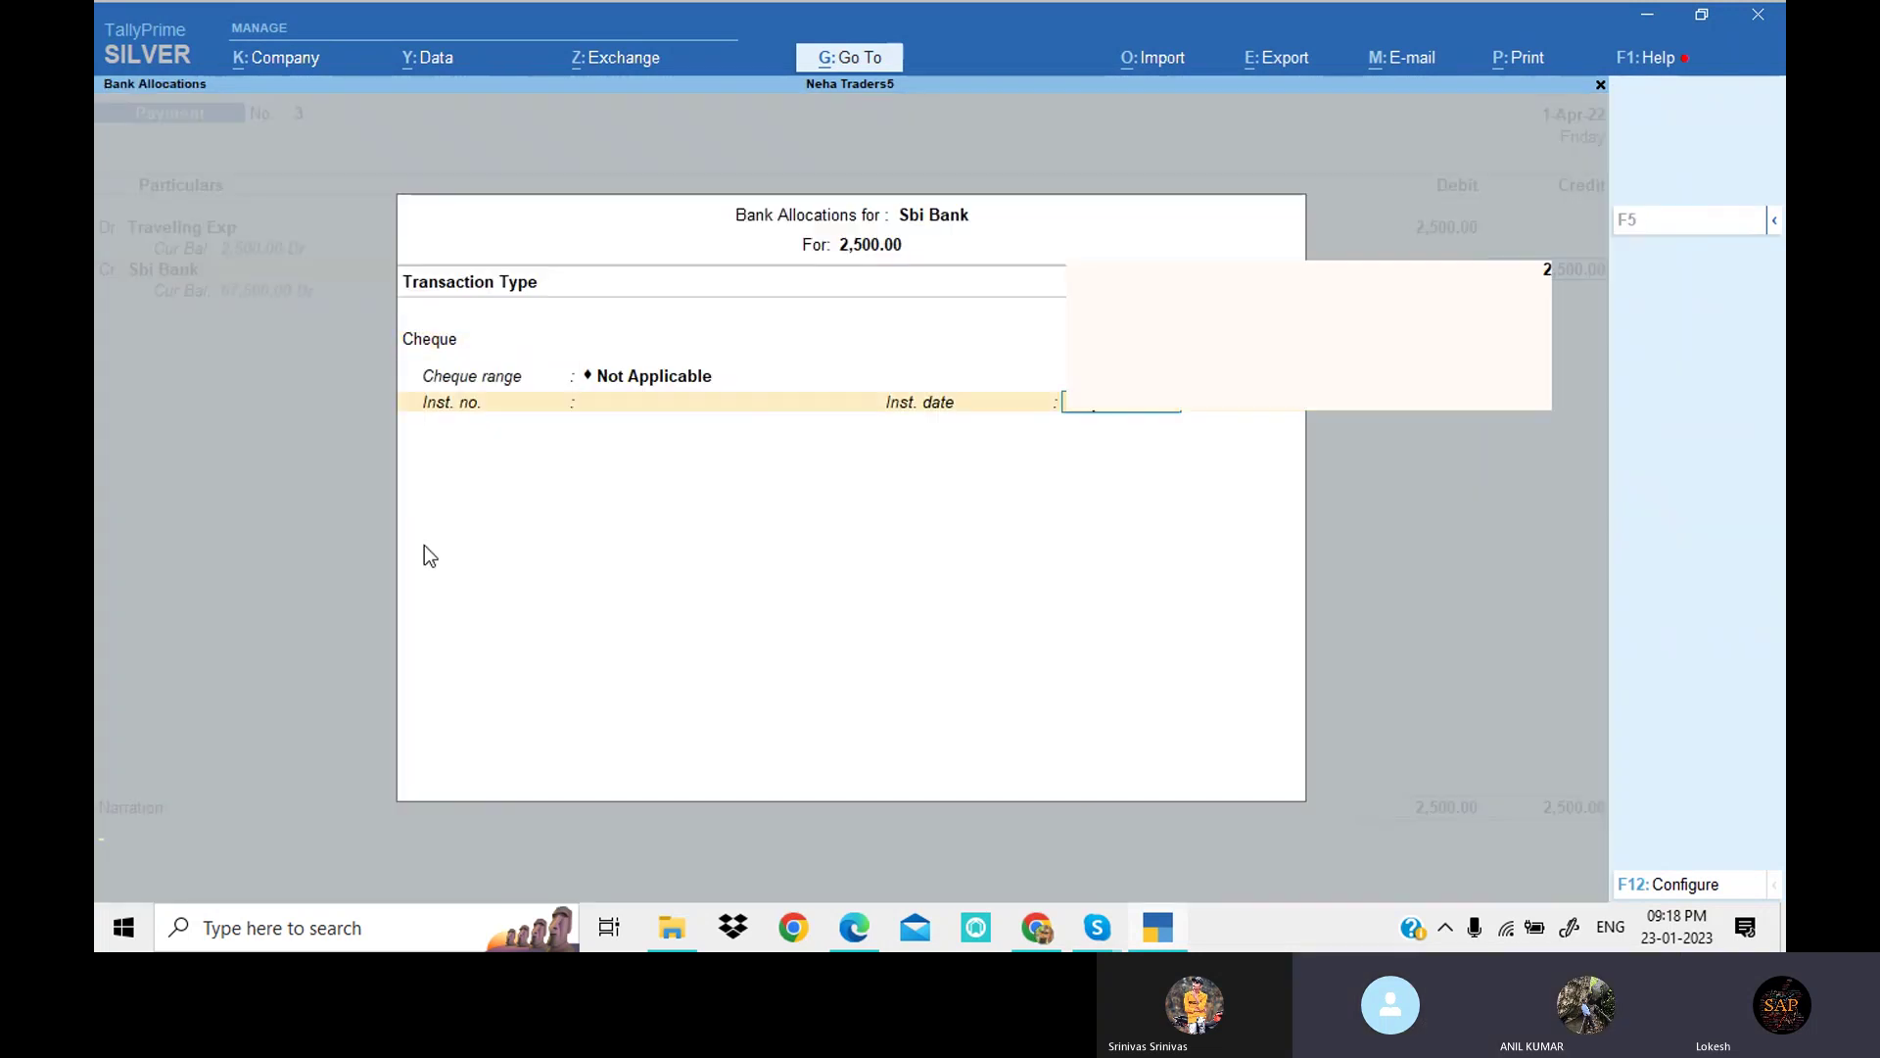
key("Return")
key("Return")
key("Return")
key("Return")
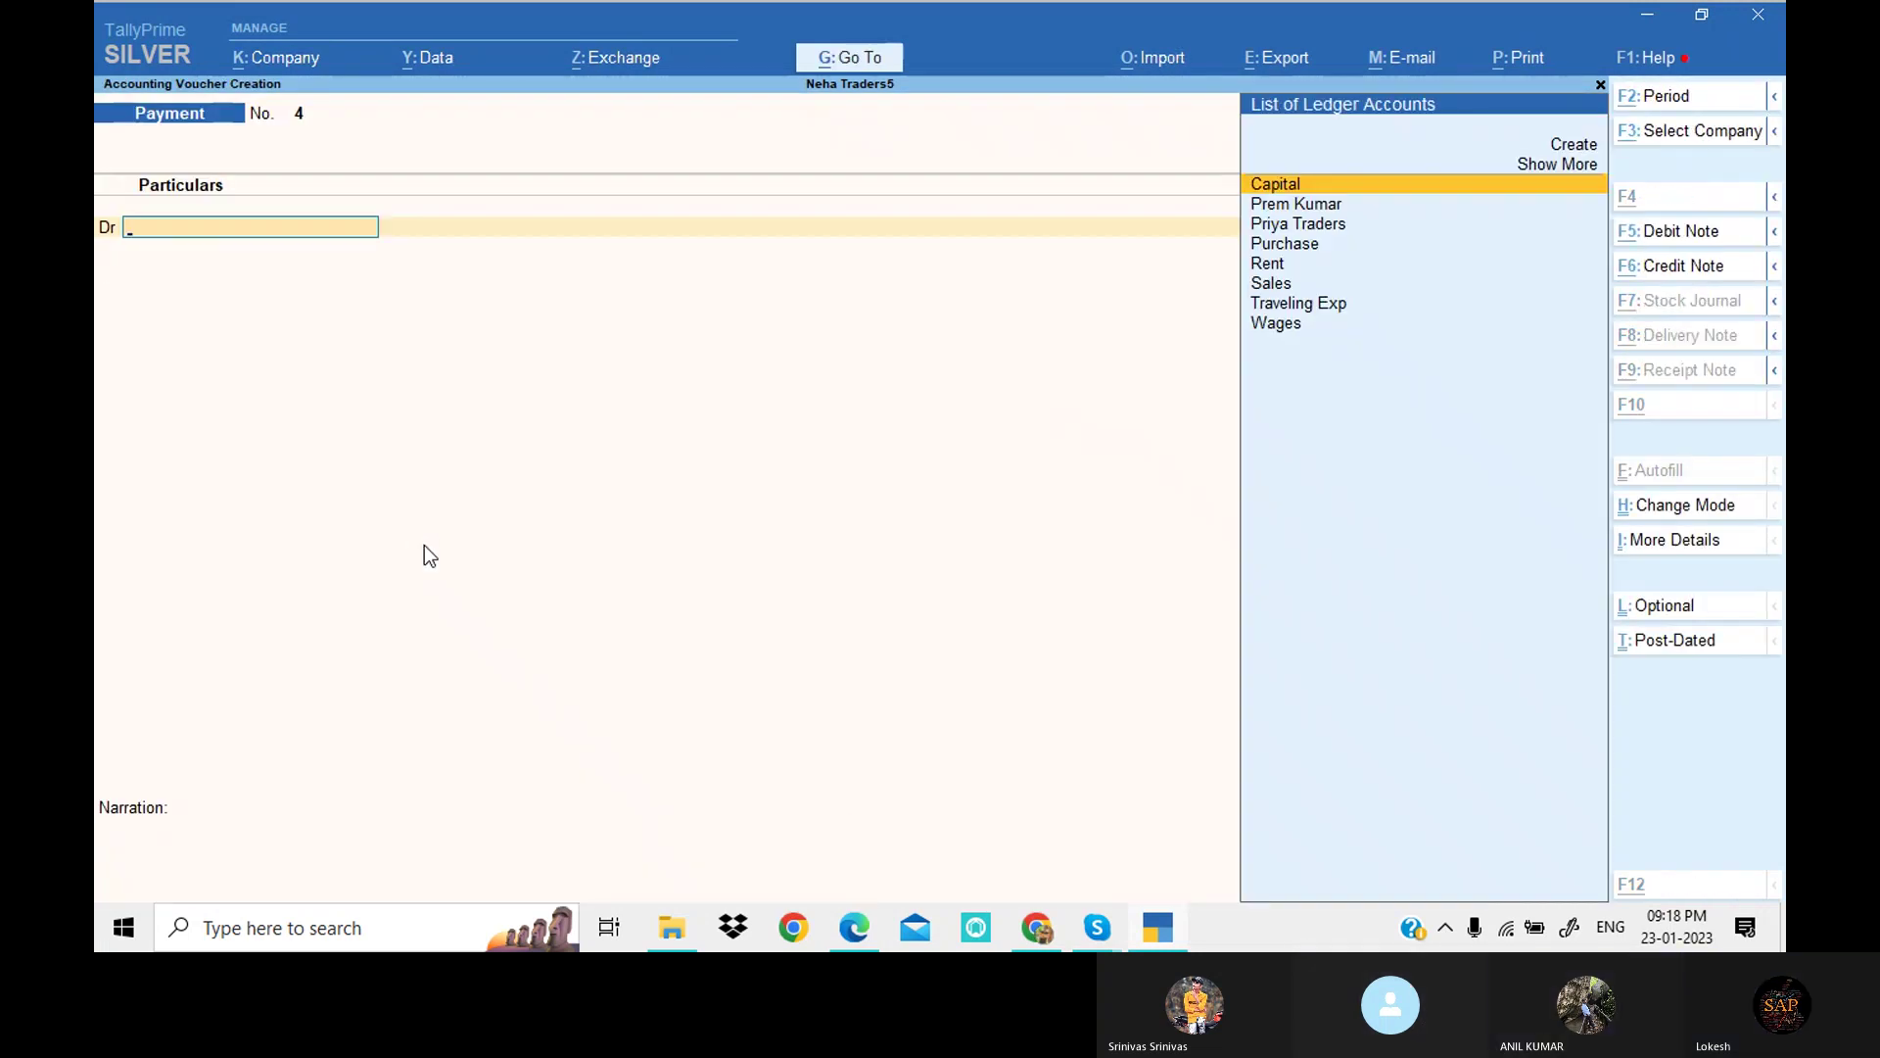
key("alt+Tab")
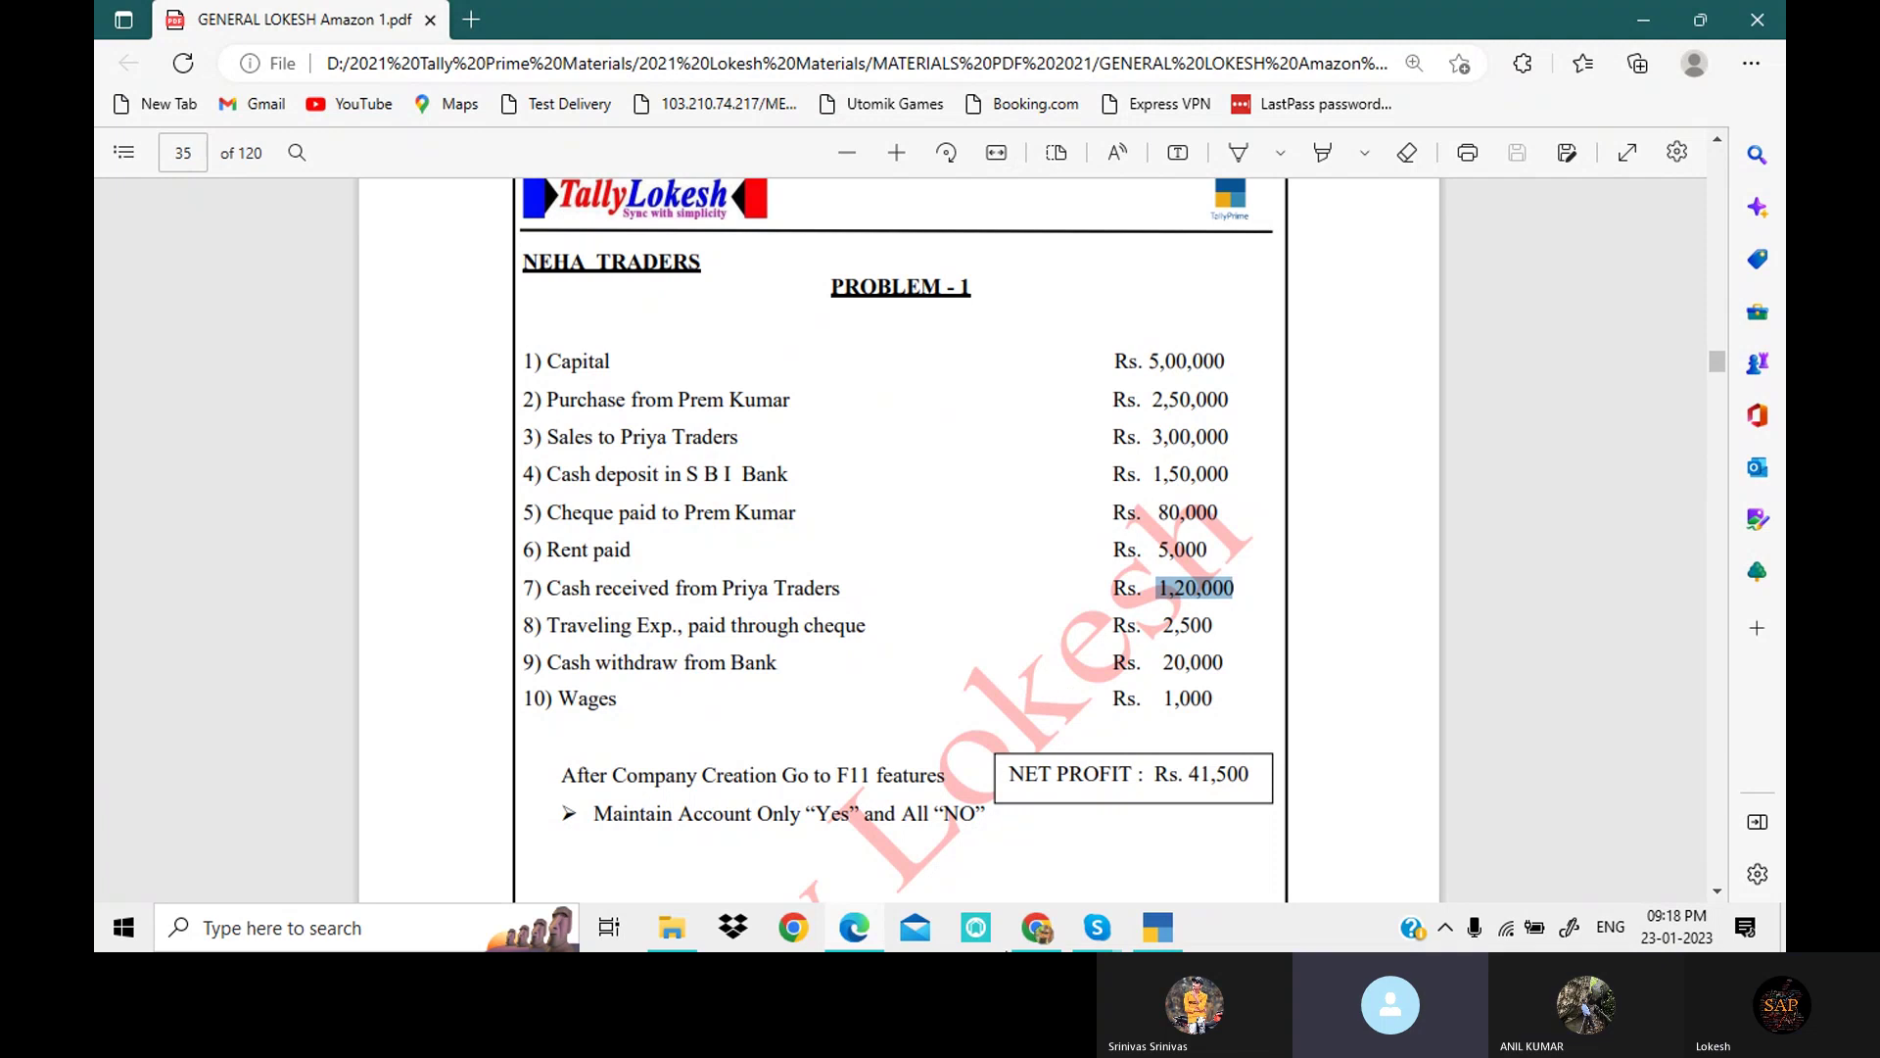
Step: Save Contra voucher No. 2 crediting Sbi Bank and debiting Cash 20,000 for the withdrawal
left_click(1168, 924)
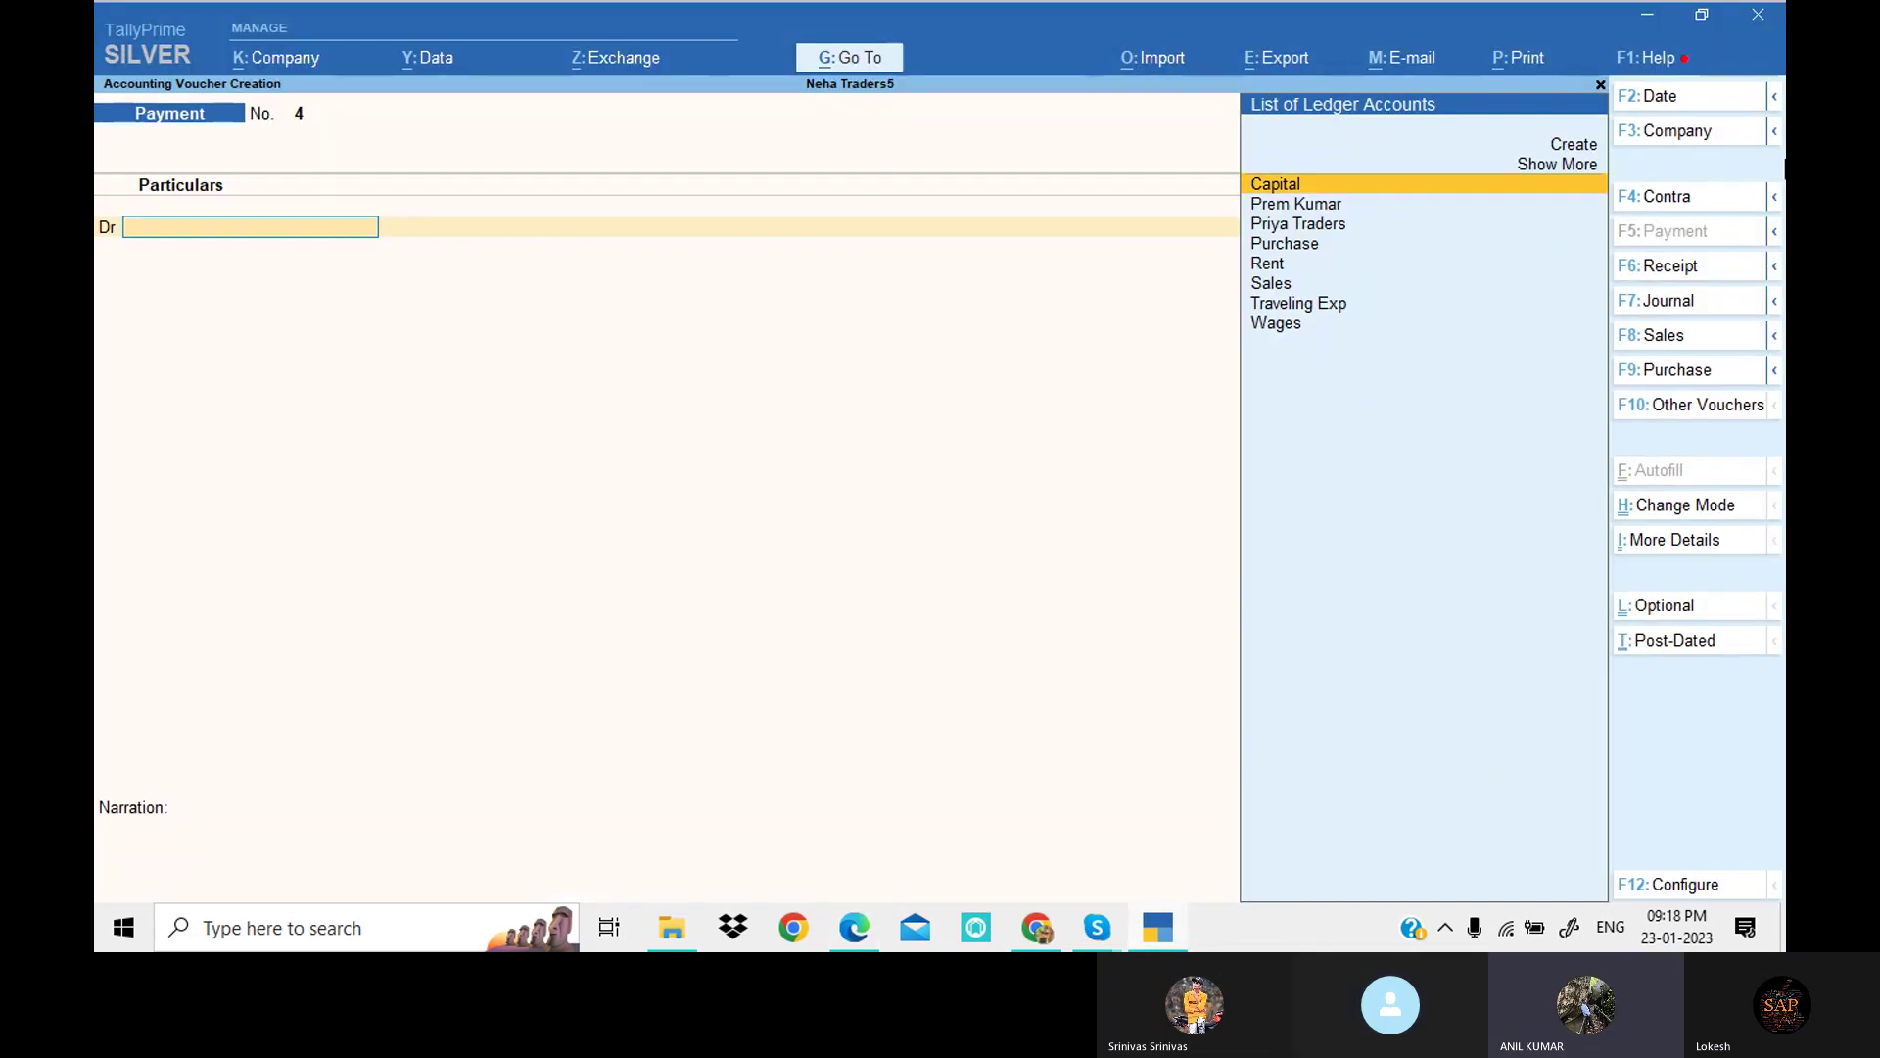
left_click(1701, 197)
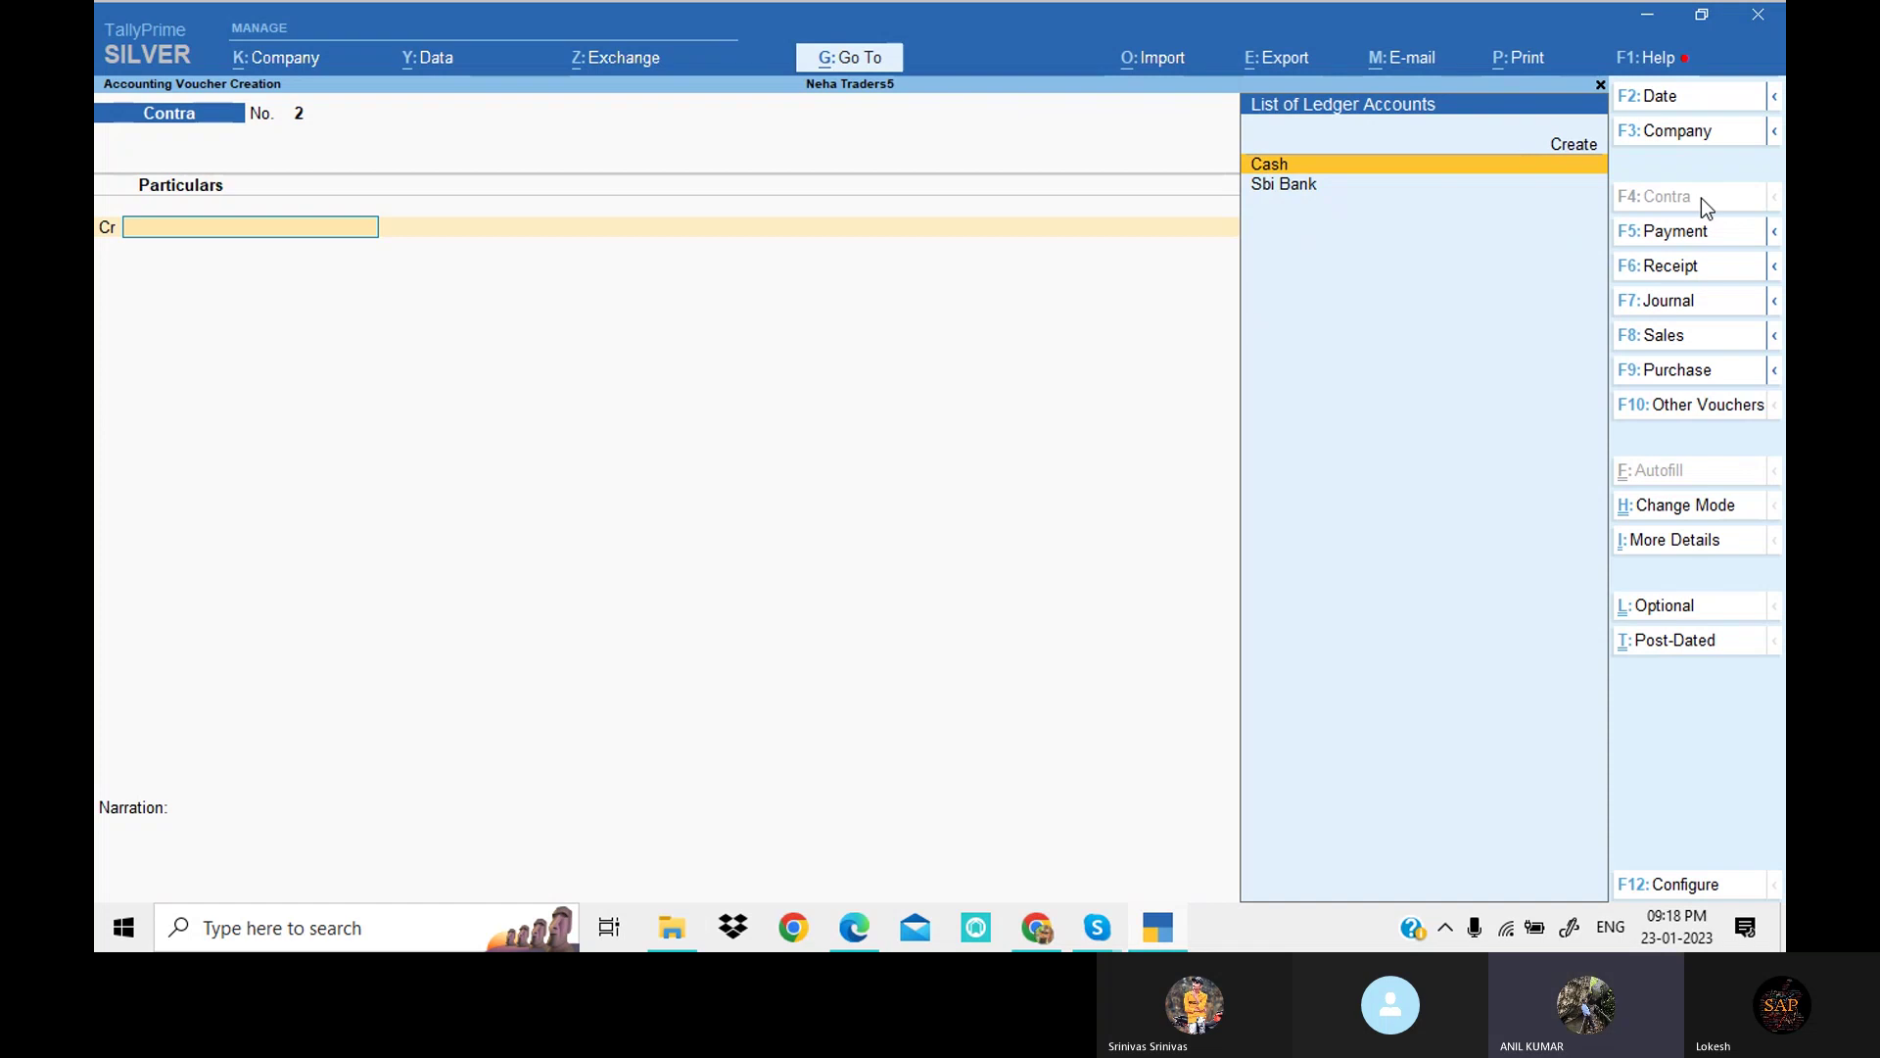
key("Down")
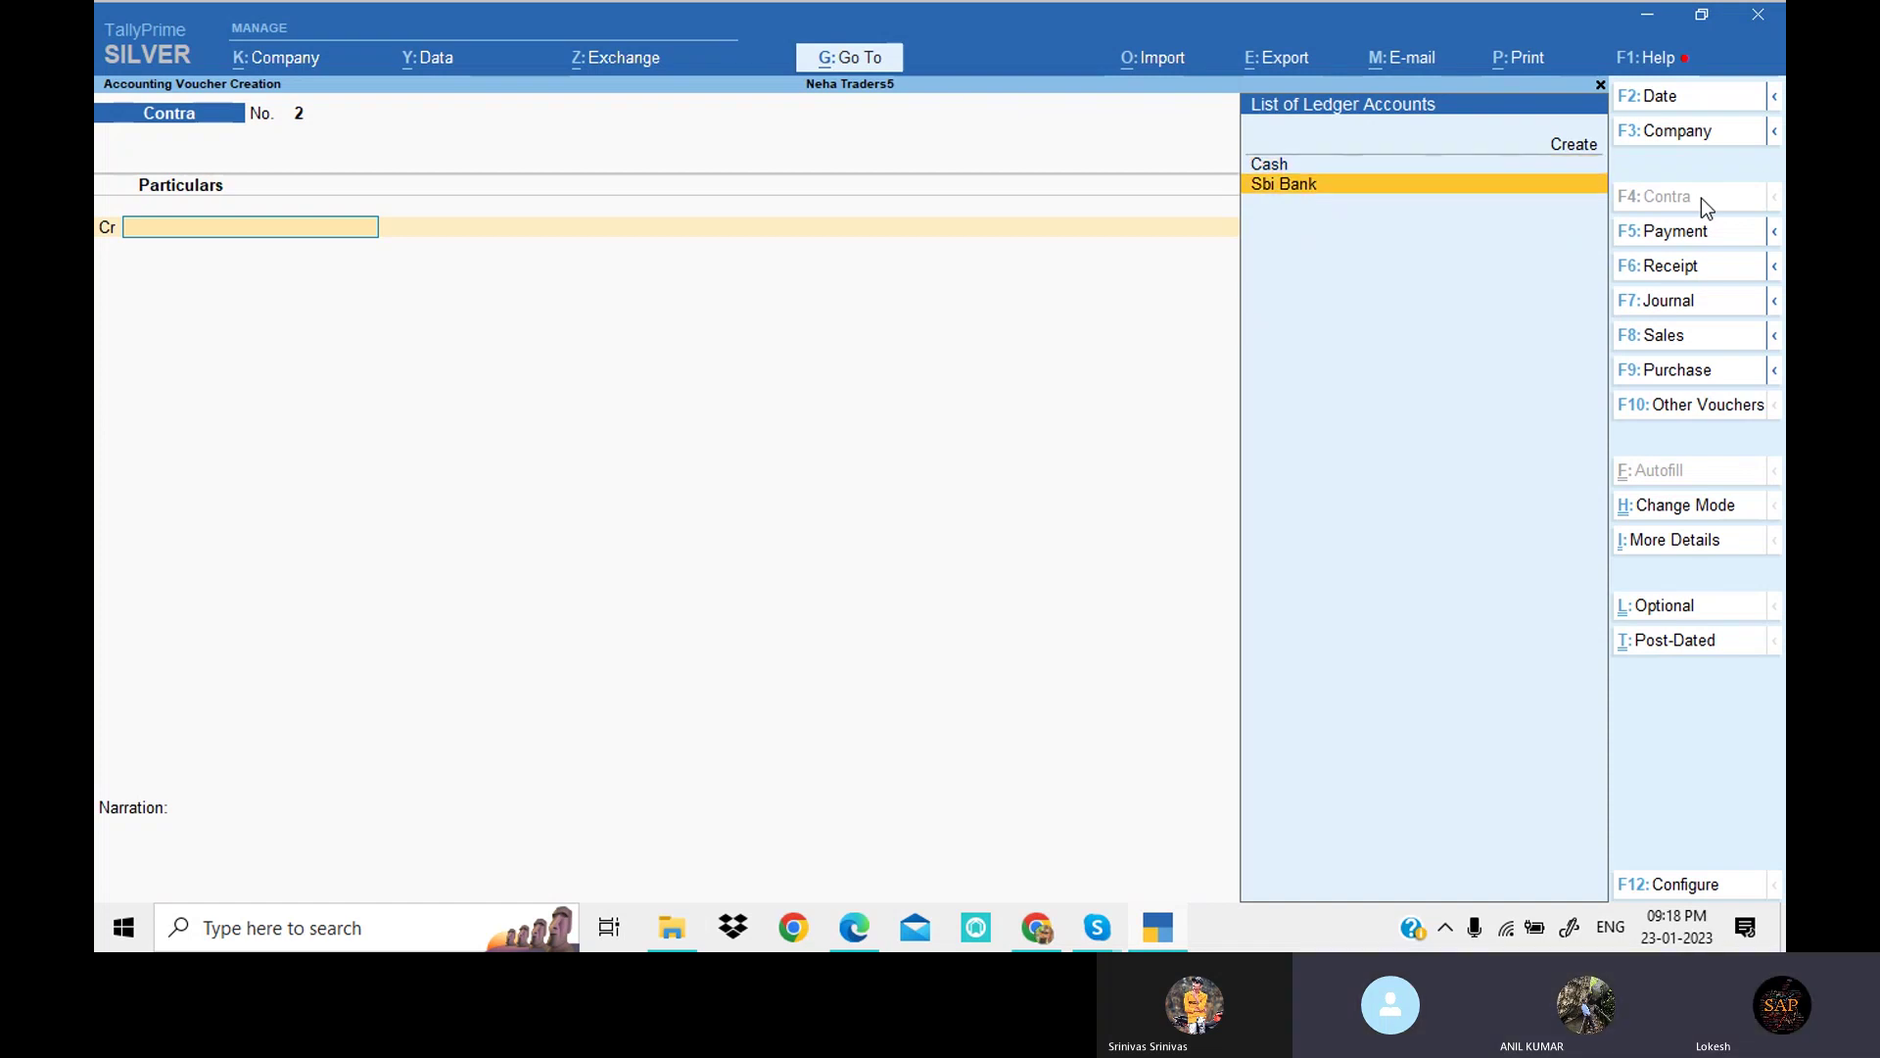
key("Return")
key("alt+Tab")
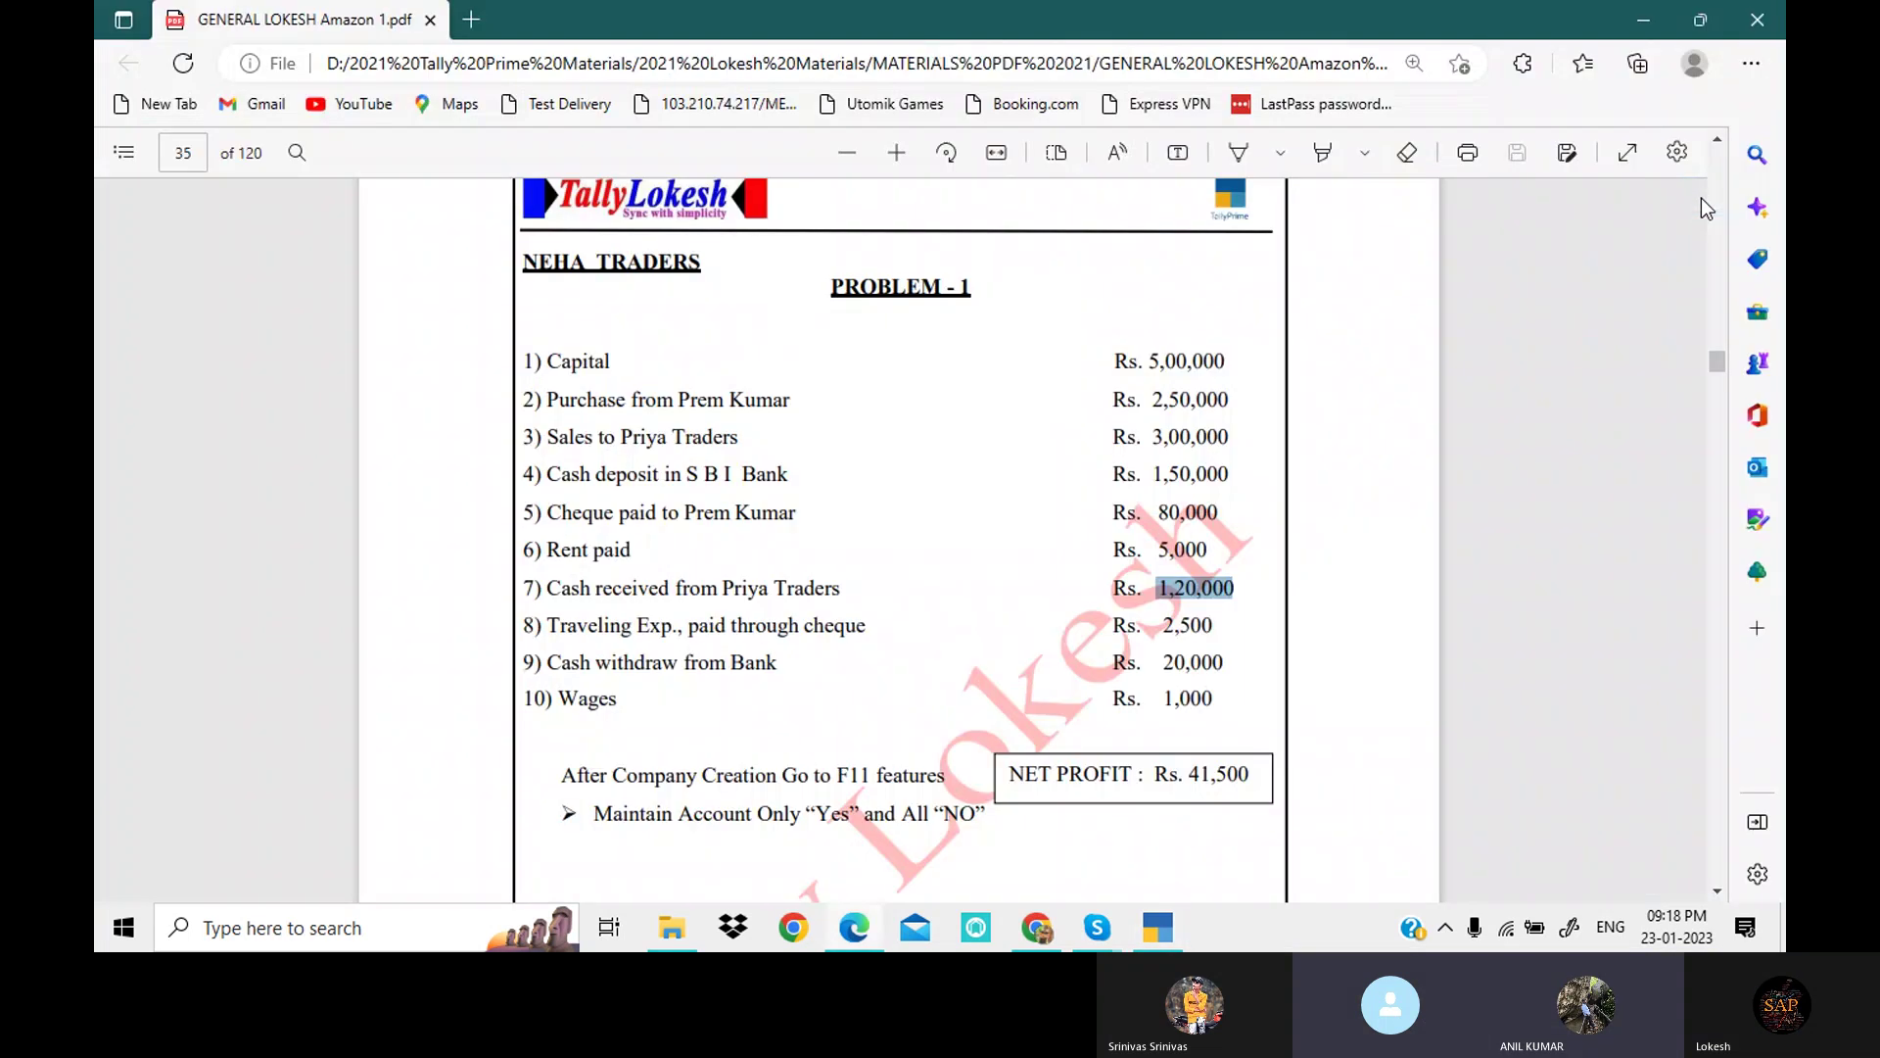
key("alt+Tab")
type("20000")
key("Return")
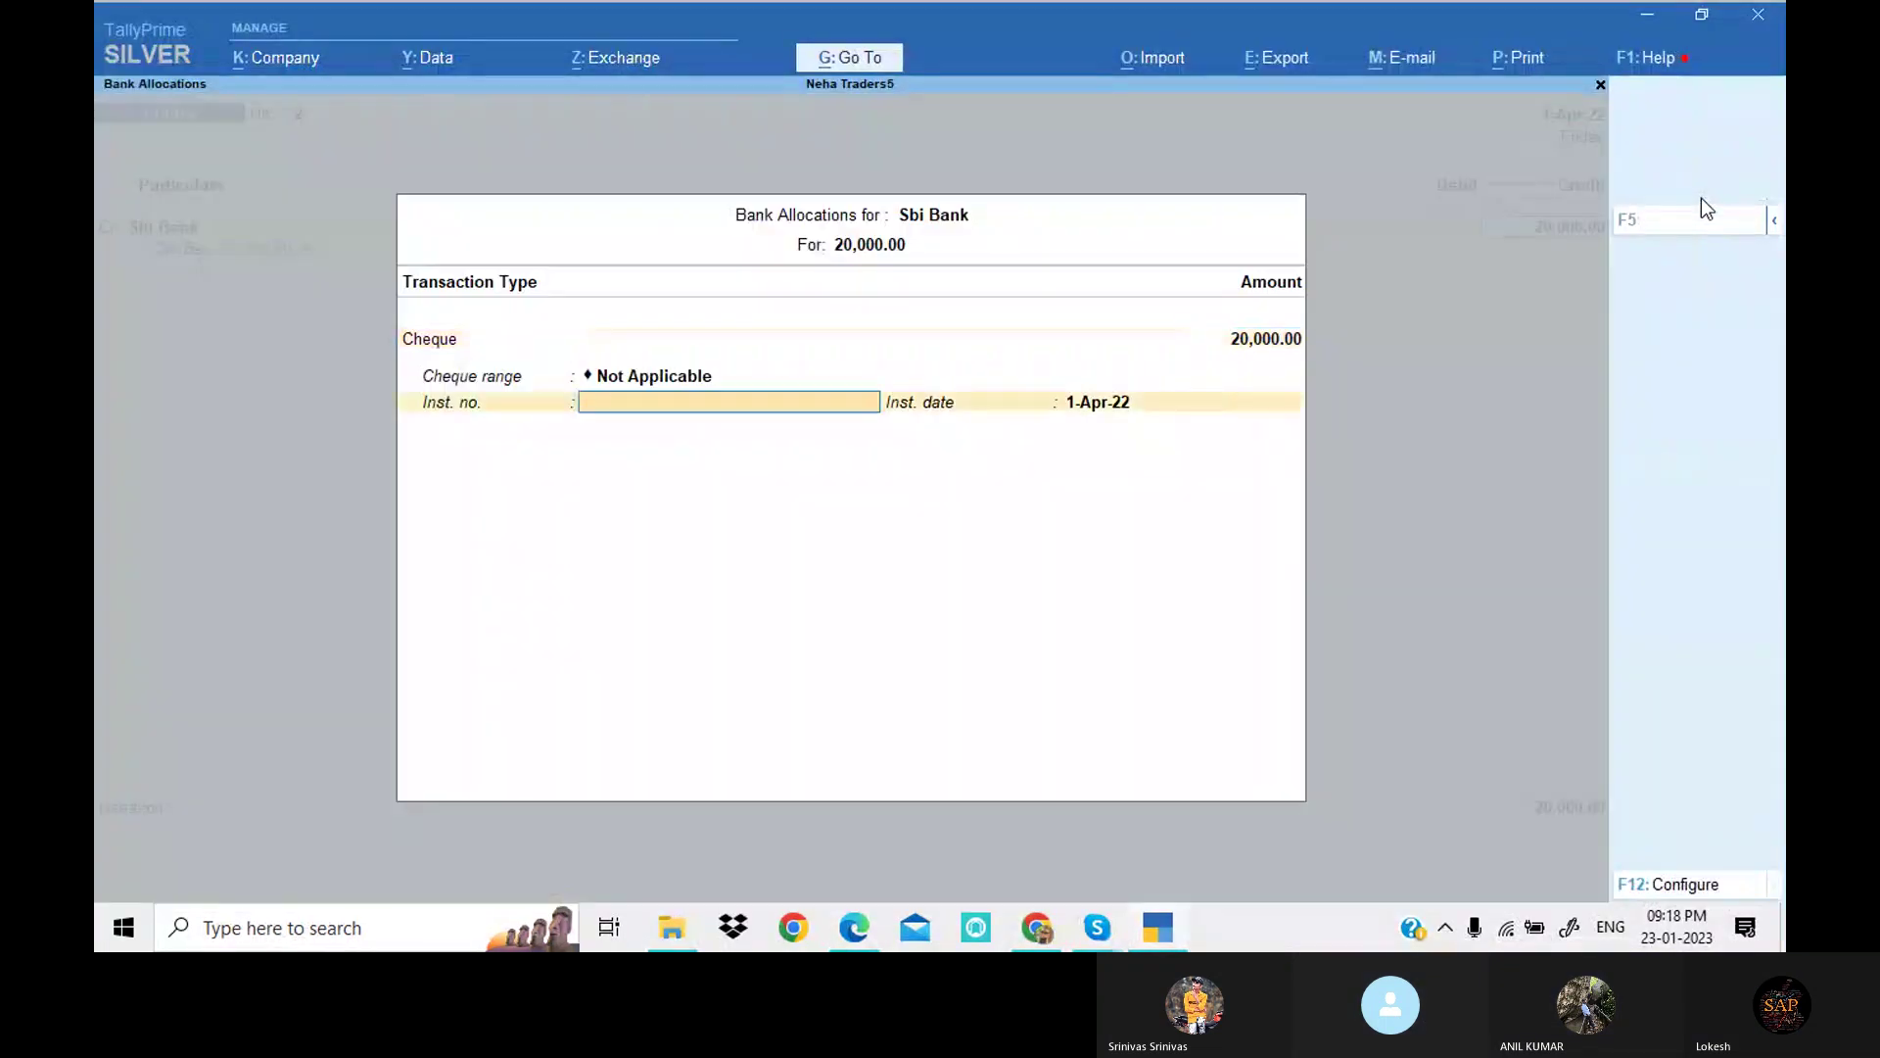
key("Return")
key("Return")
key("Return")
key("Return")
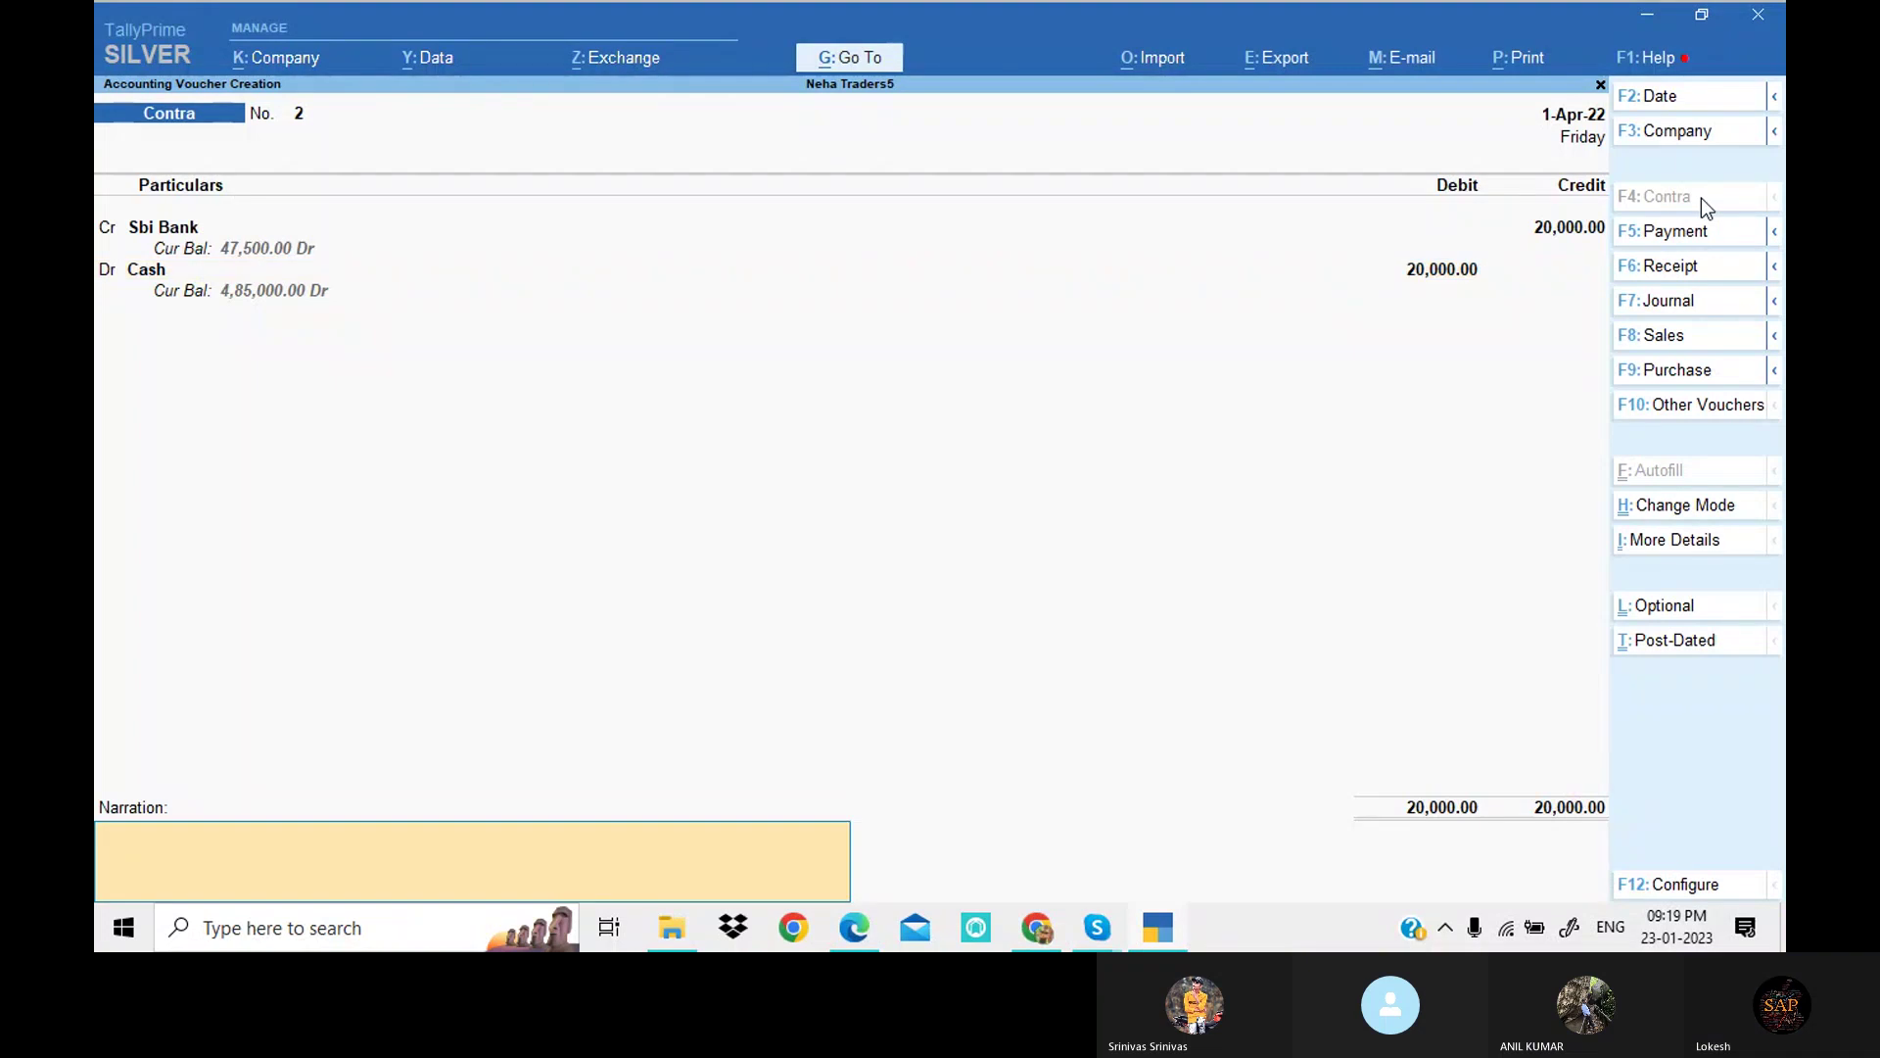
key("Return")
key("Return")
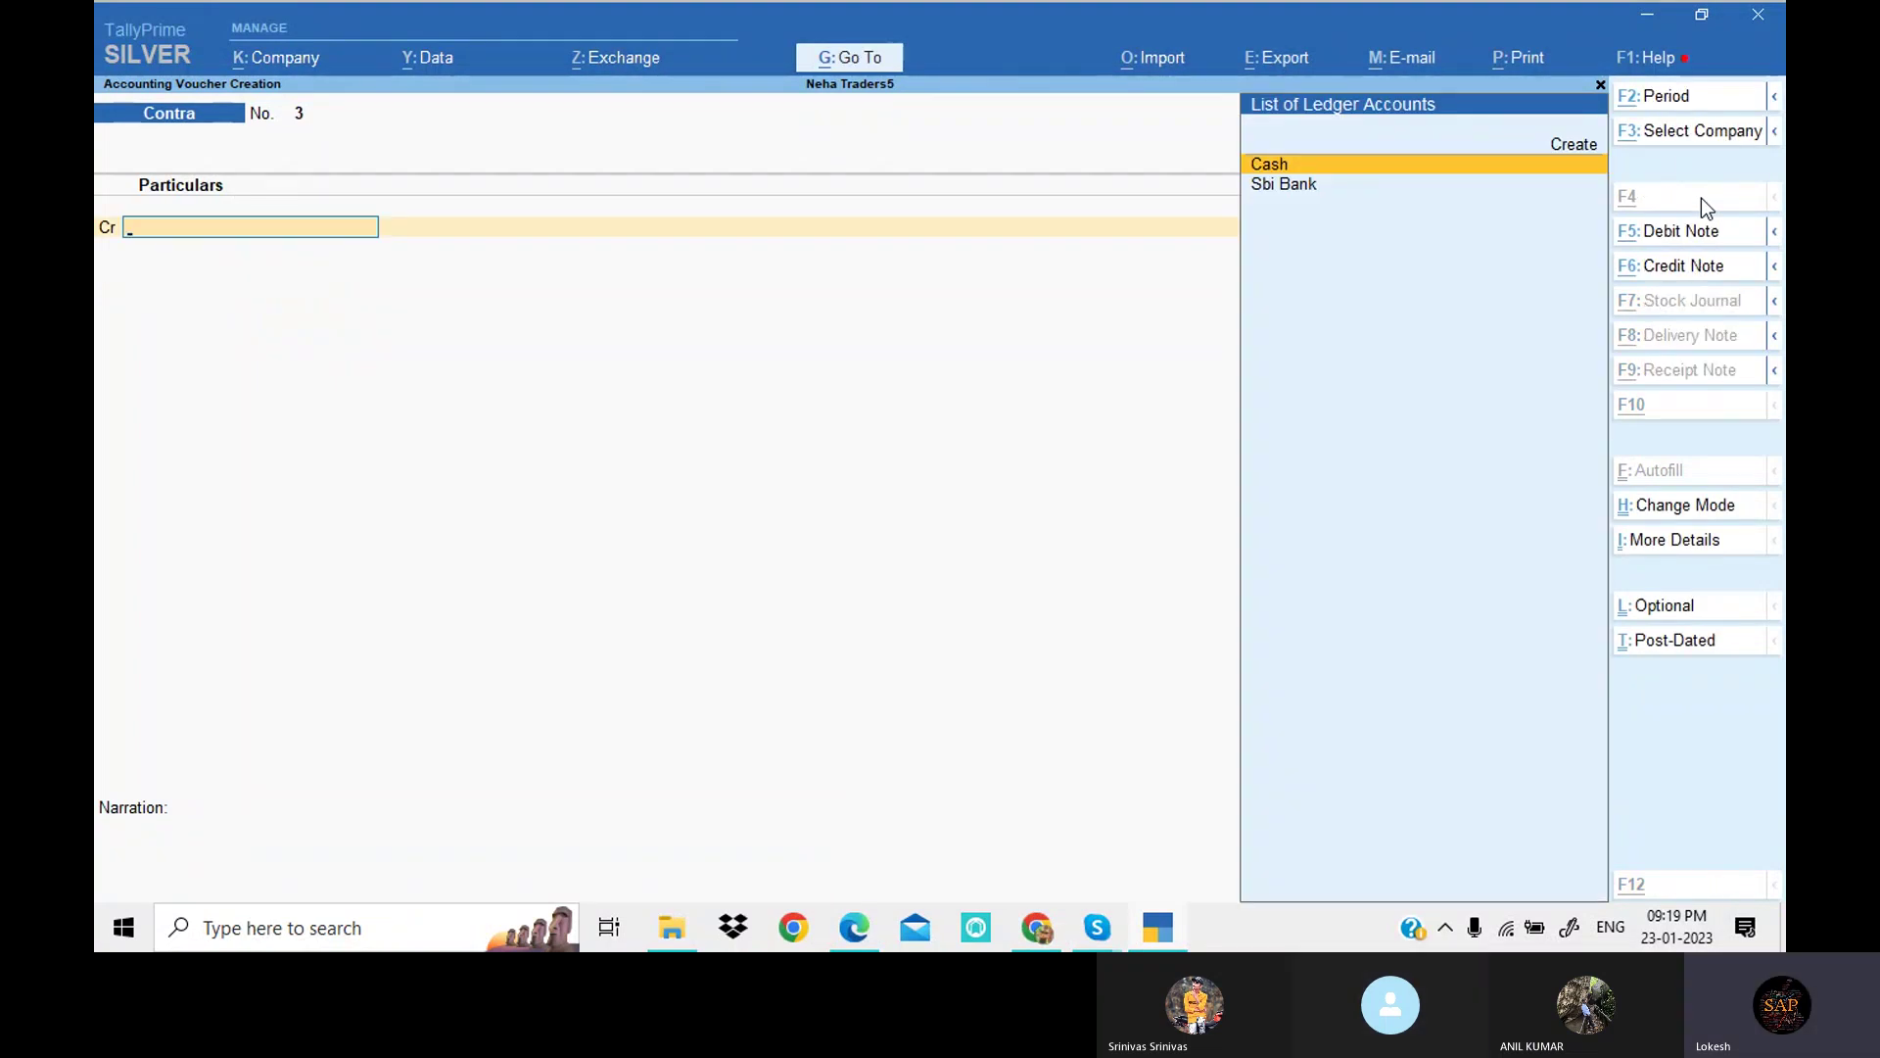
key("alt+Tab")
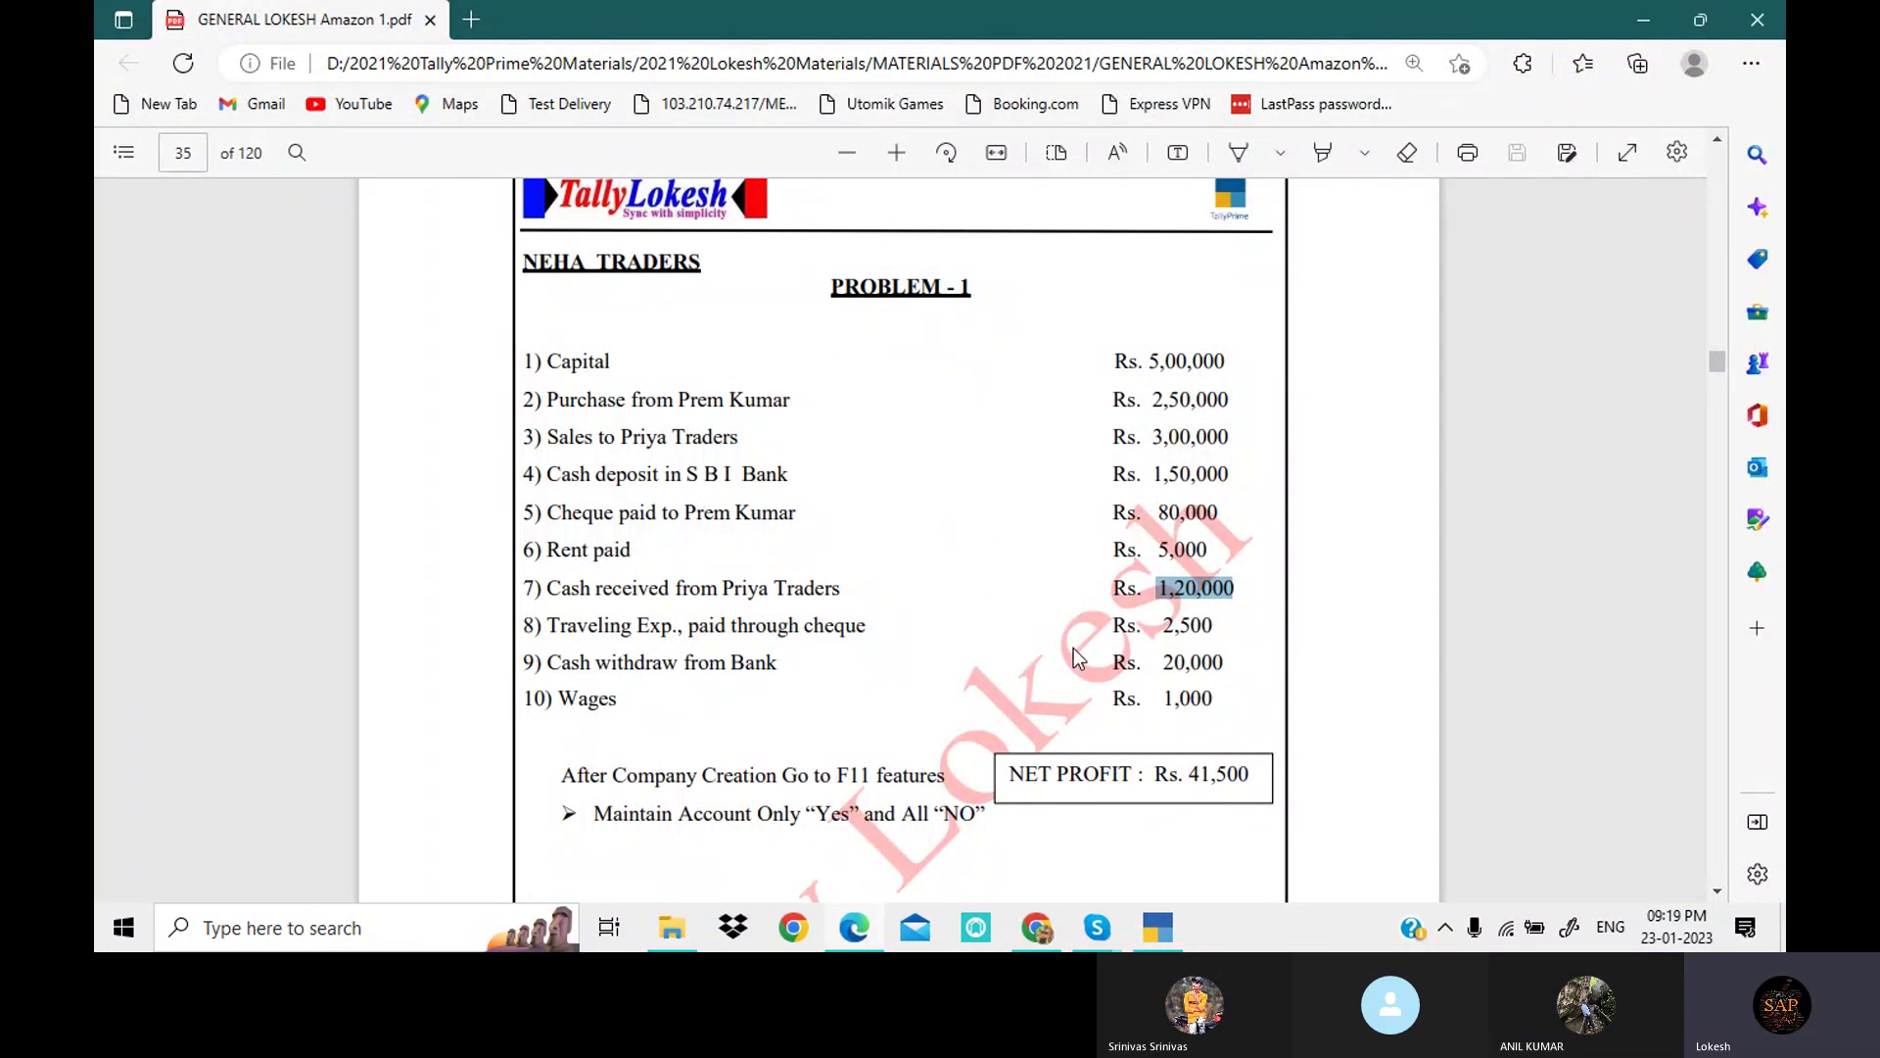
key("alt+Tab")
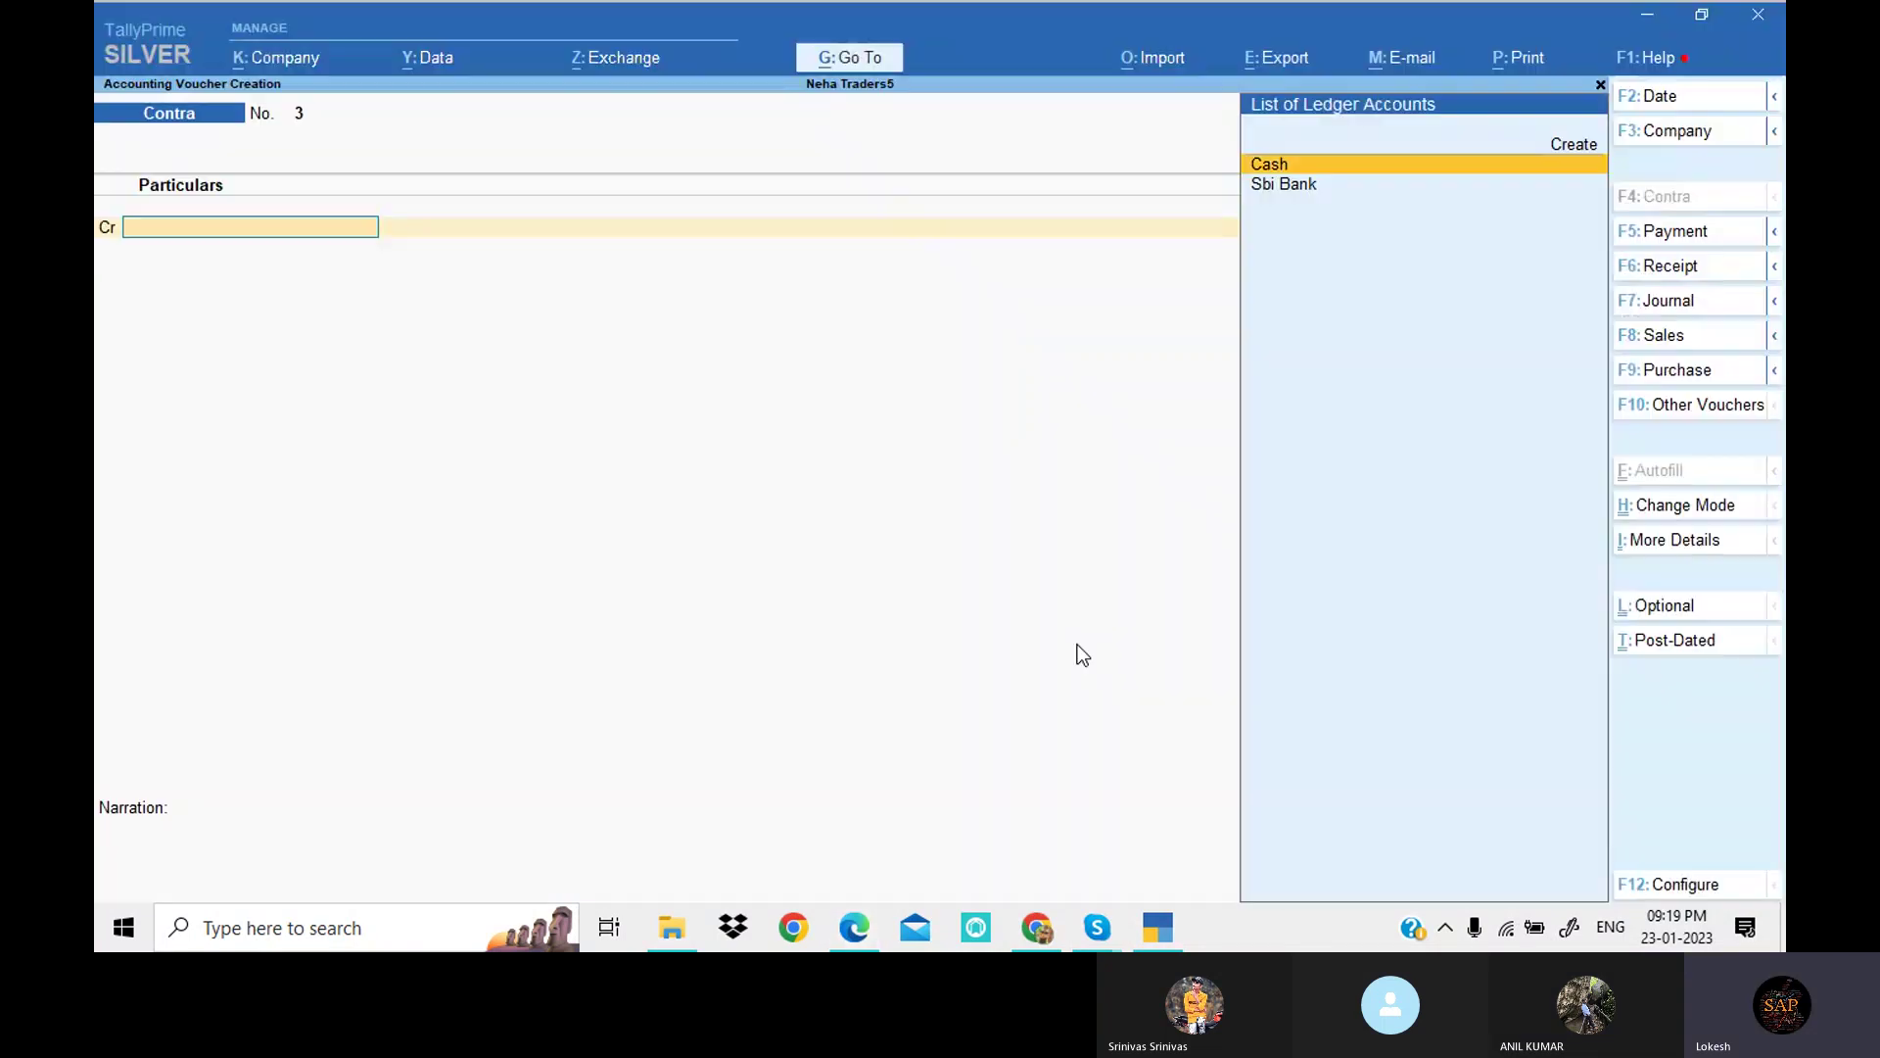
Step: Save Payment voucher No. 4 debiting Wages and crediting Cash 1,000, then leave voucher entry
left_click(1708, 235)
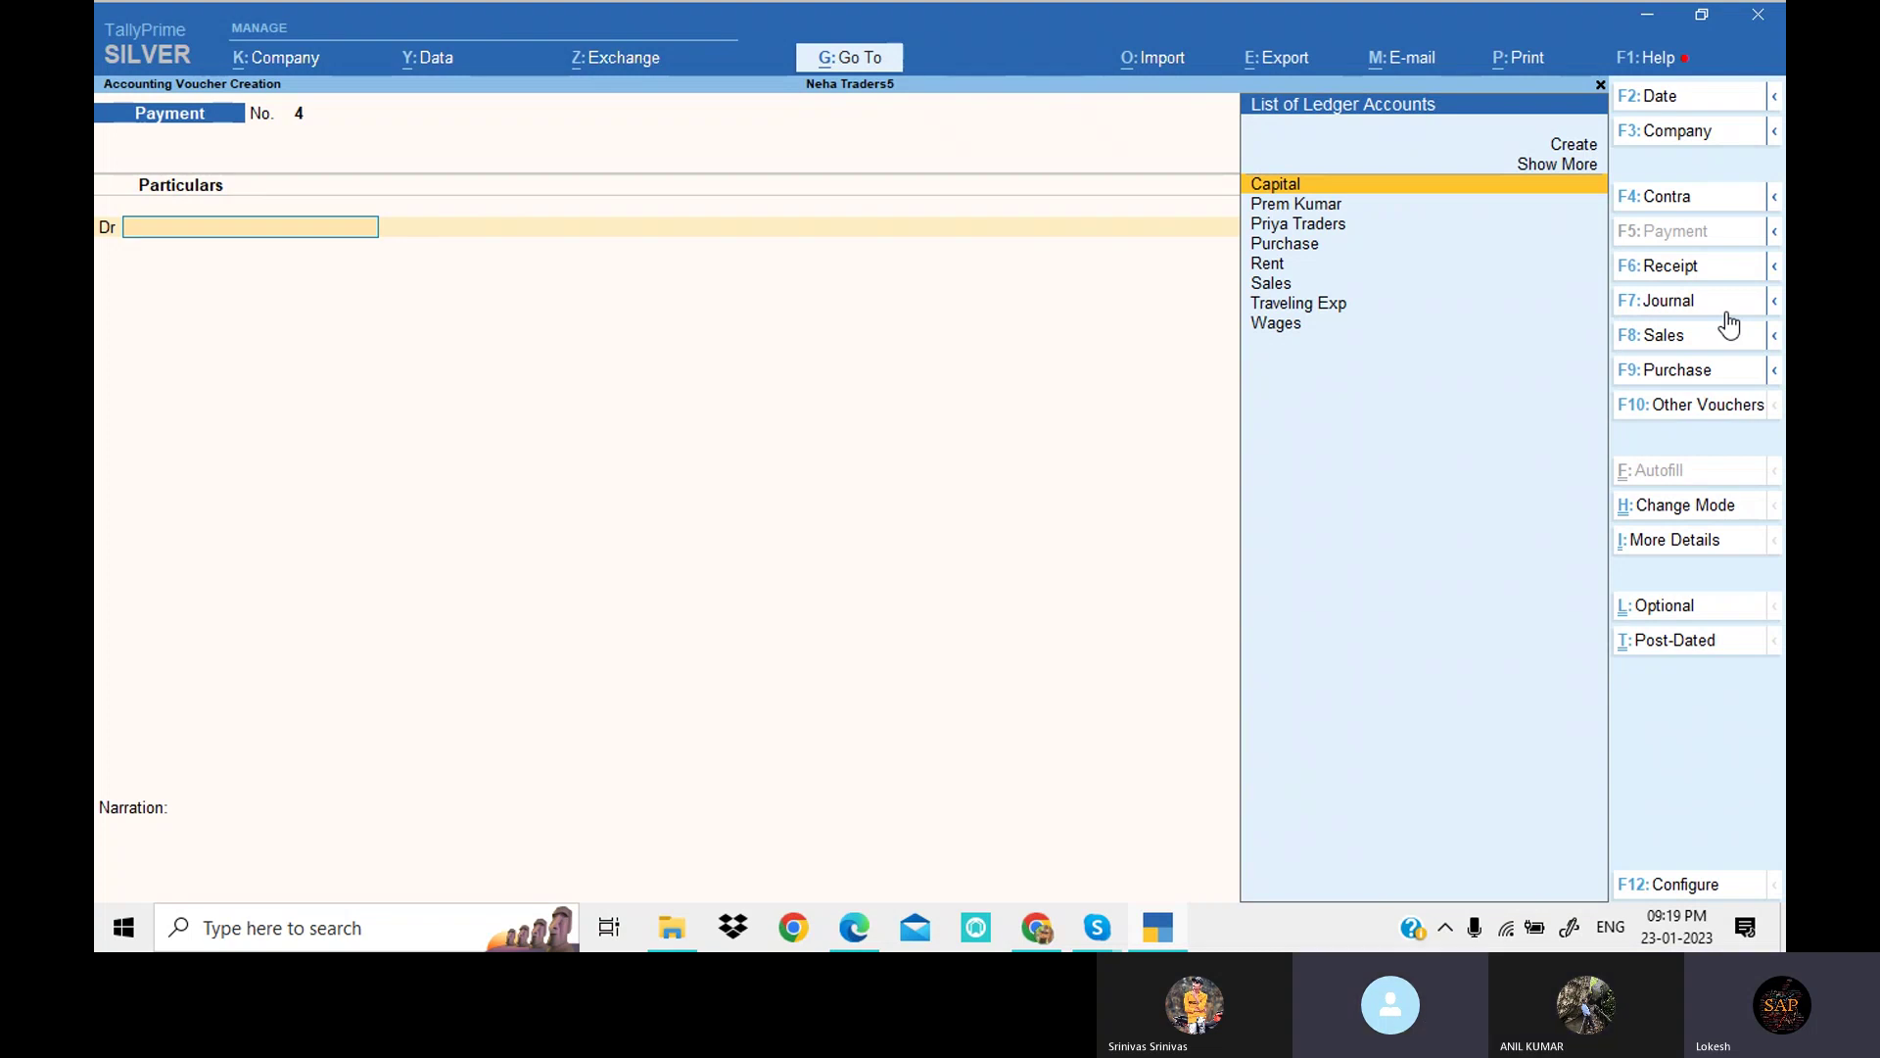
key("Down")
key("Down")
key("Down")
key("Down")
key("Down")
key("Down")
key("Down")
key("Return")
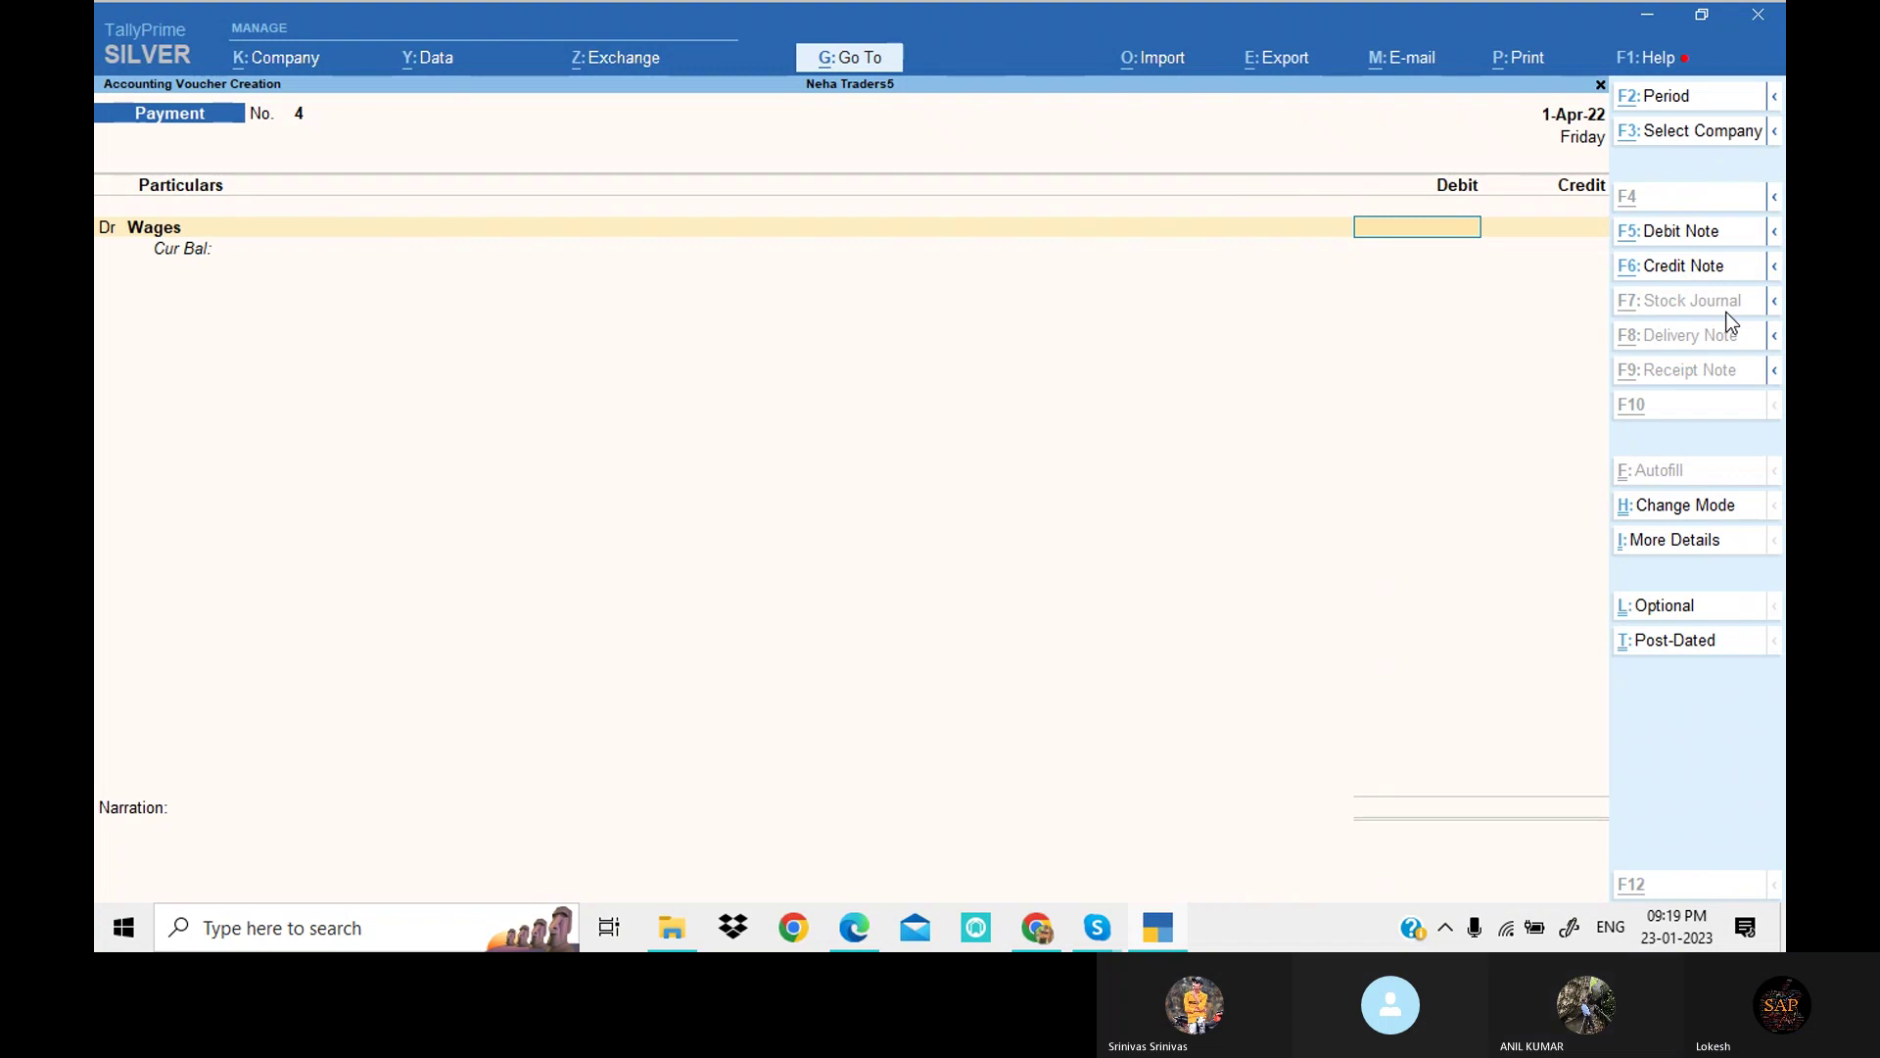
key("alt+Tab")
key("alt+Tab")
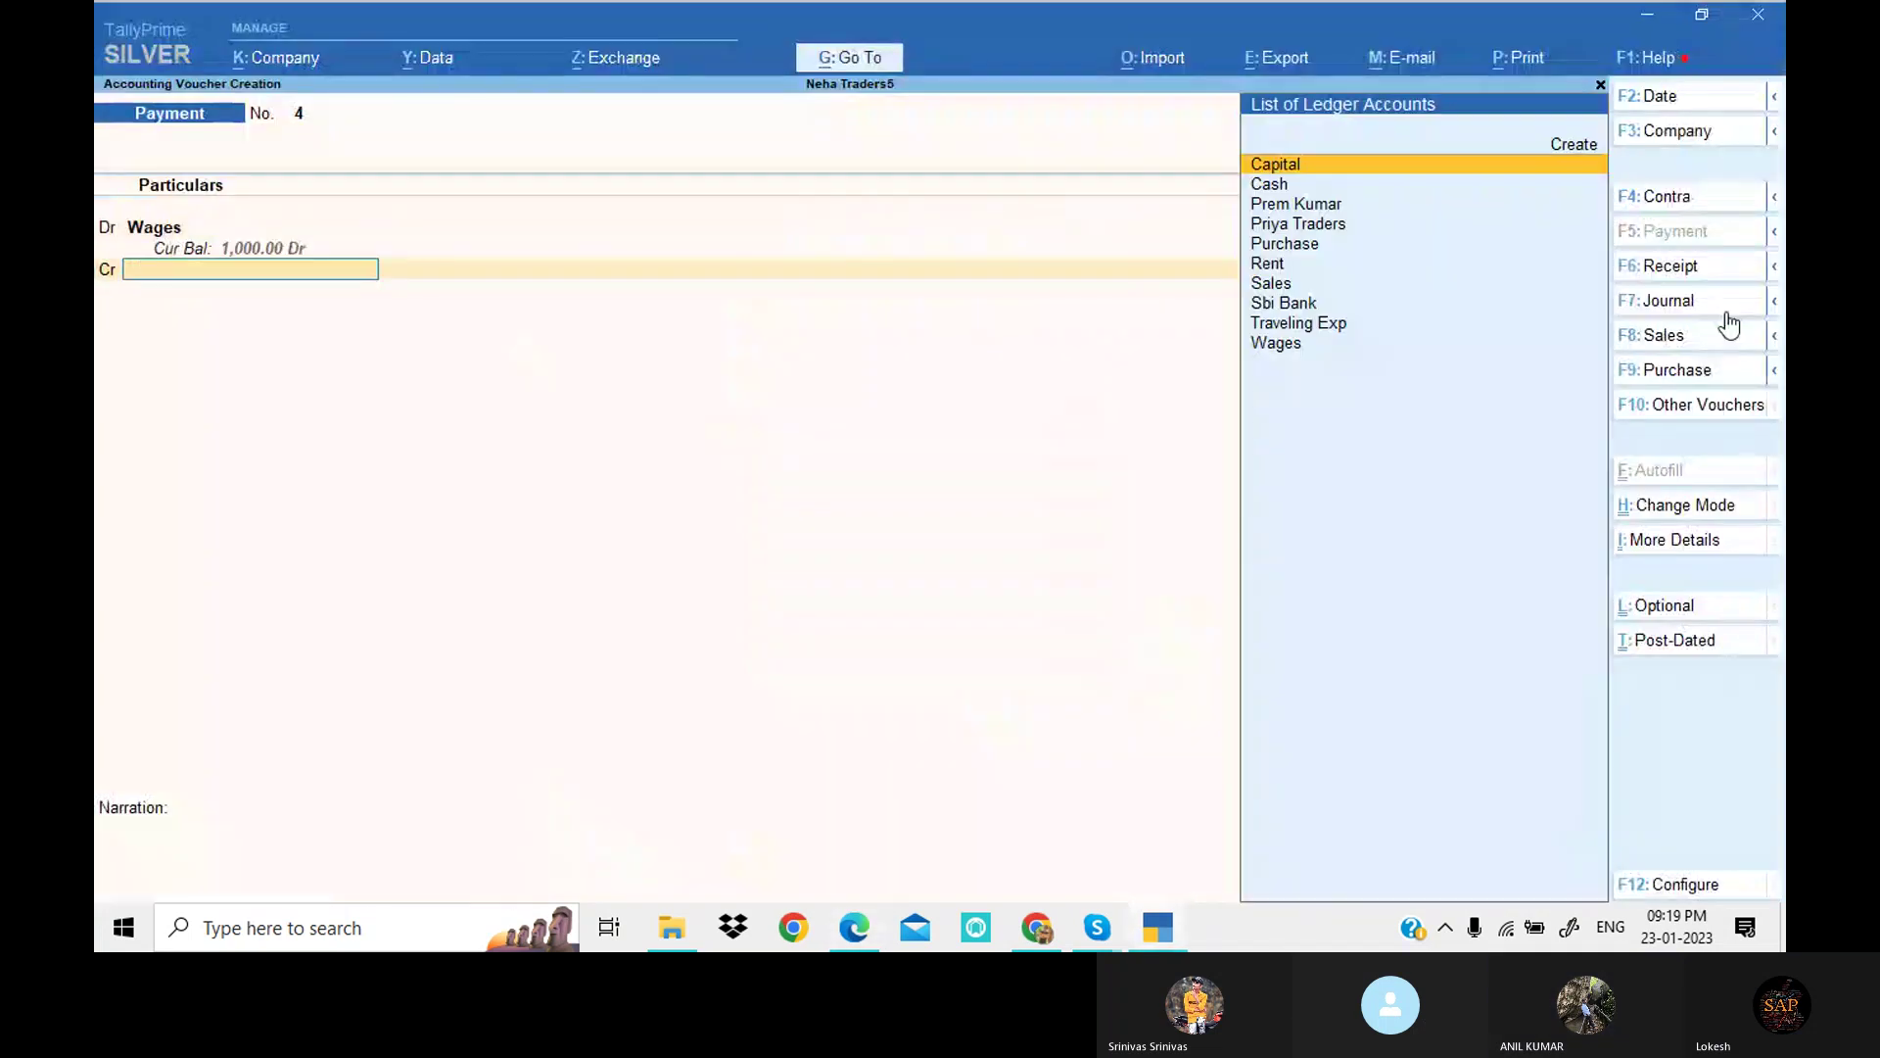
key("Down")
key("Return")
key("Return")
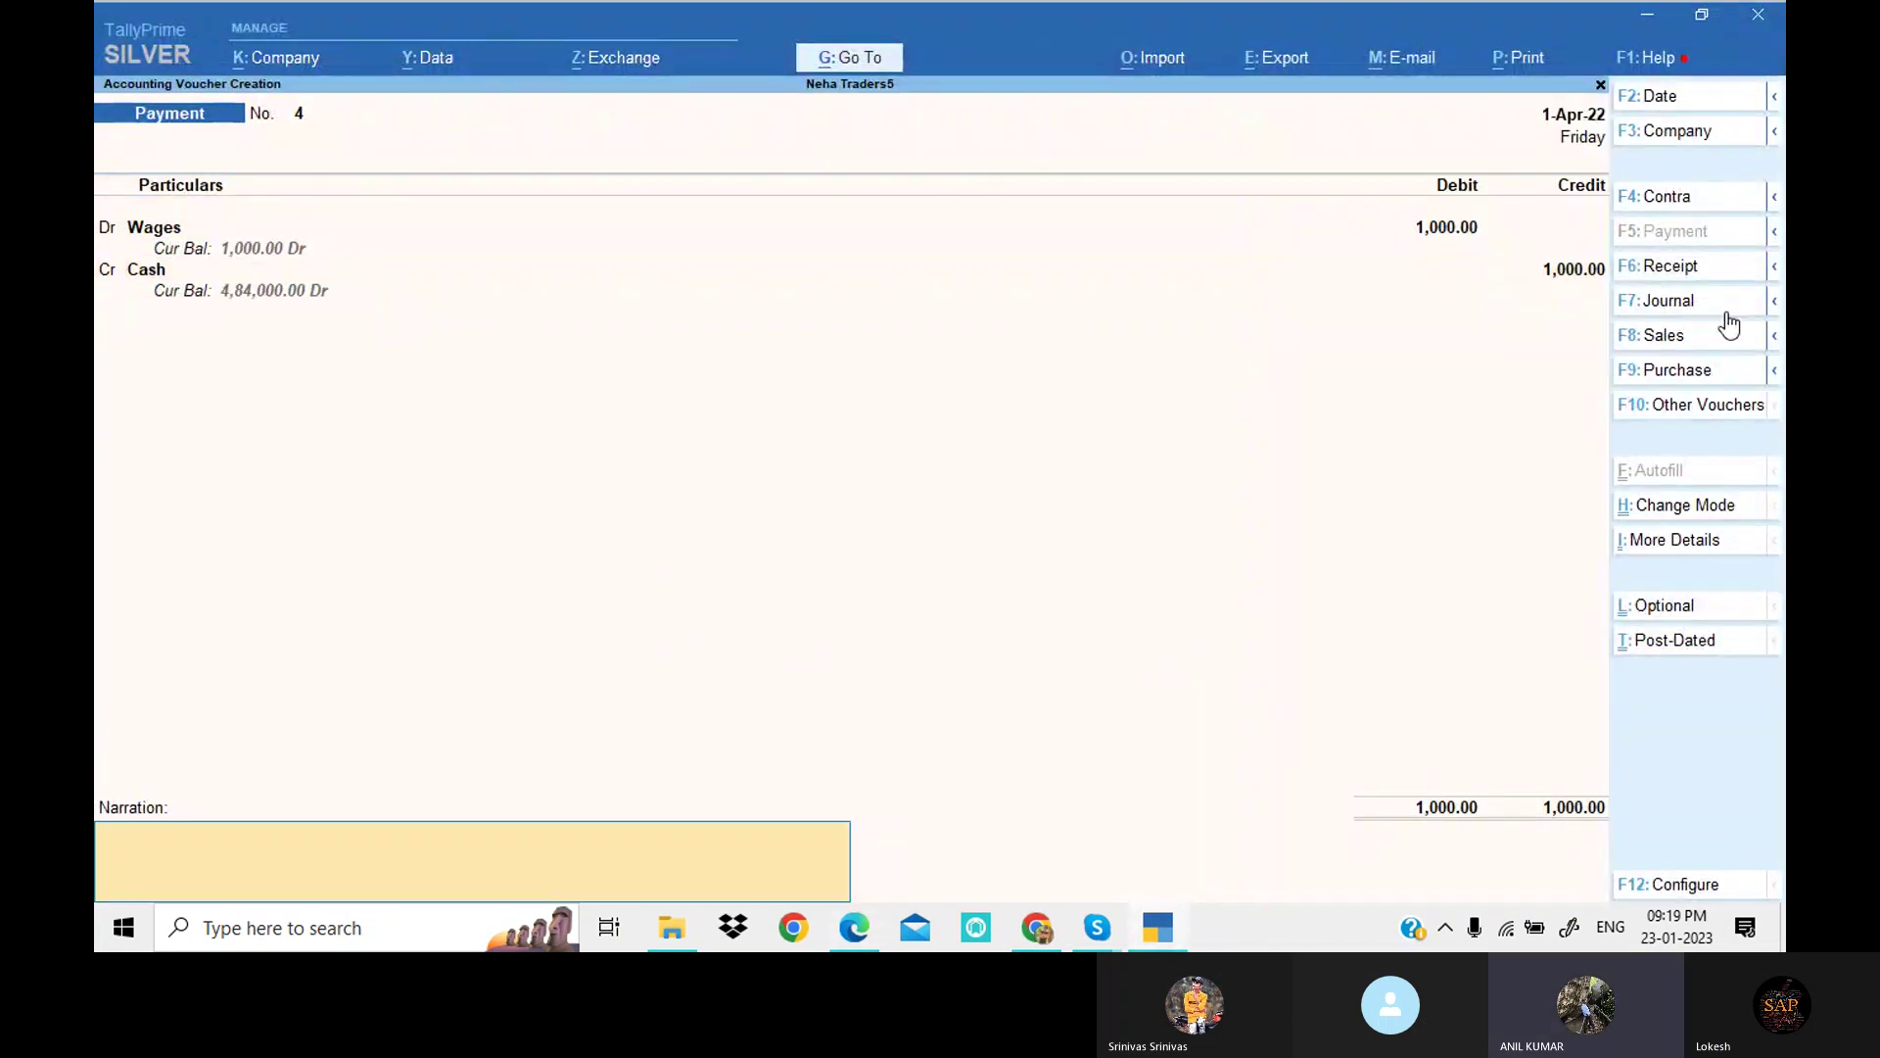
key("Return")
key("Return")
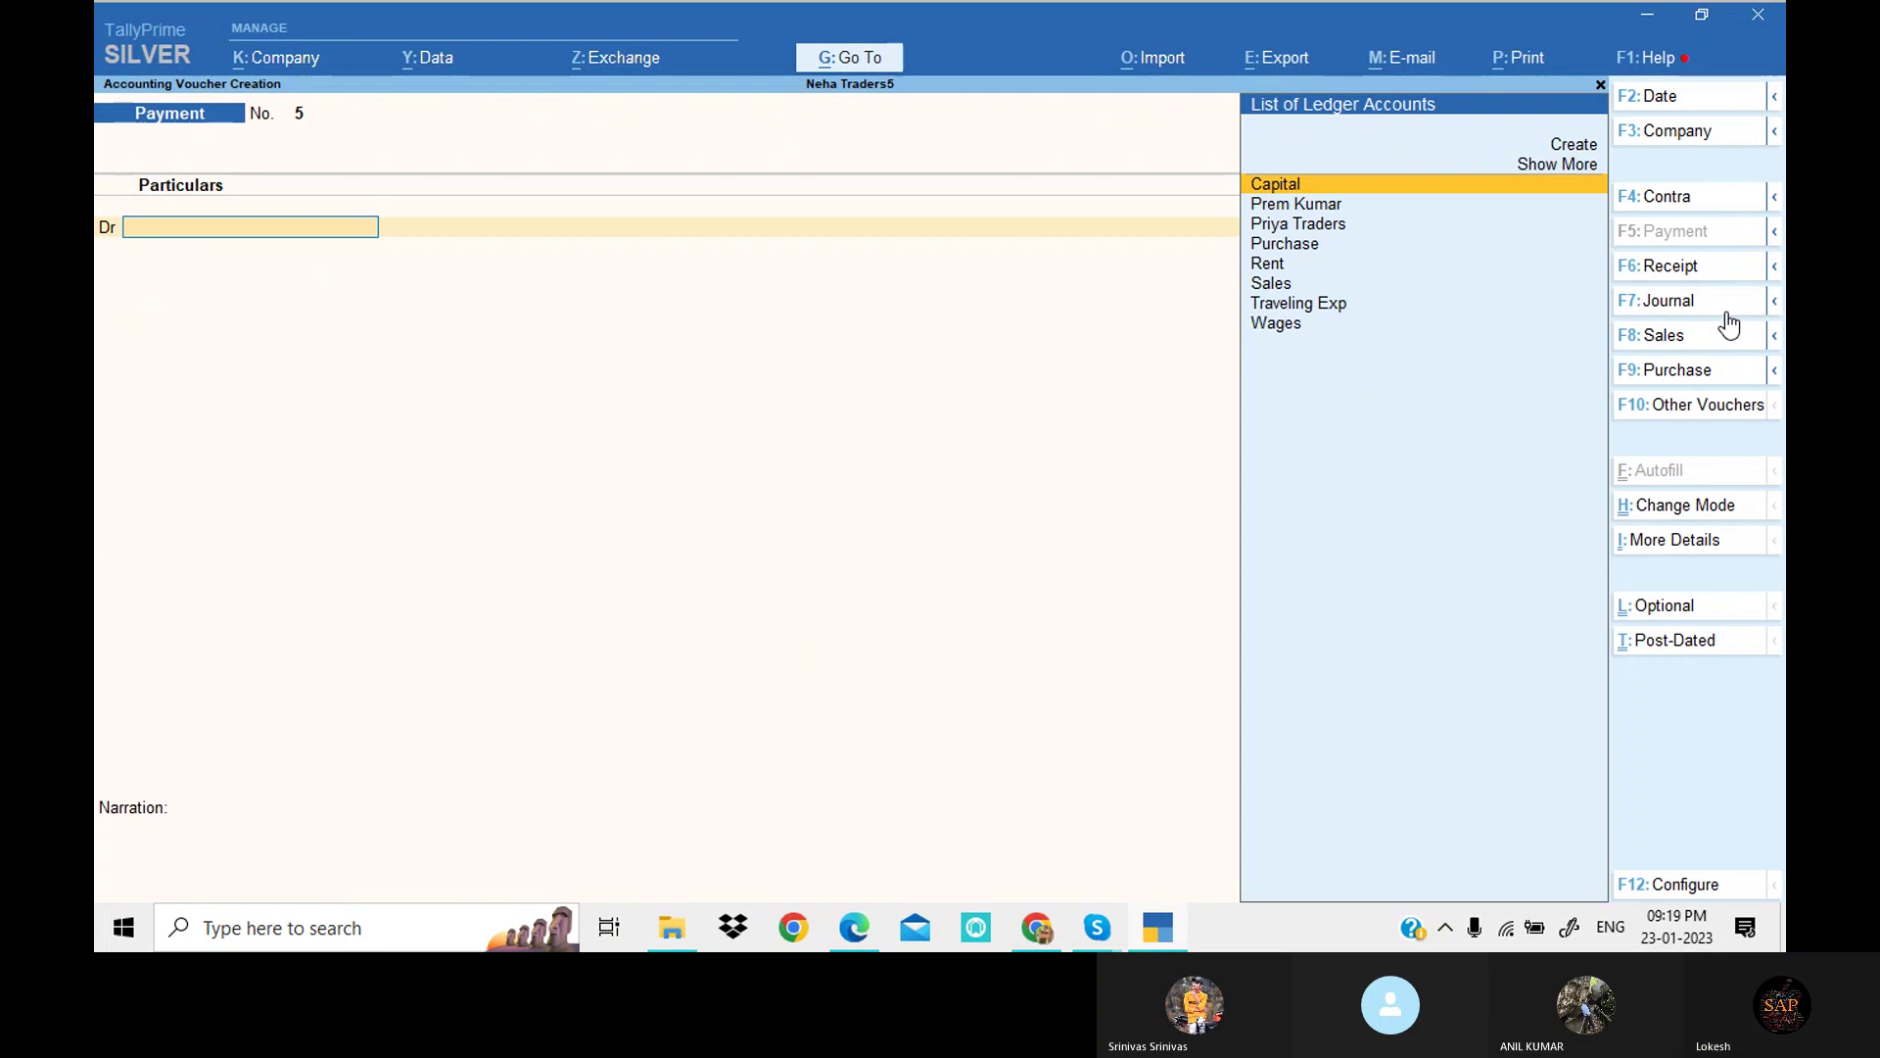
key("Escape")
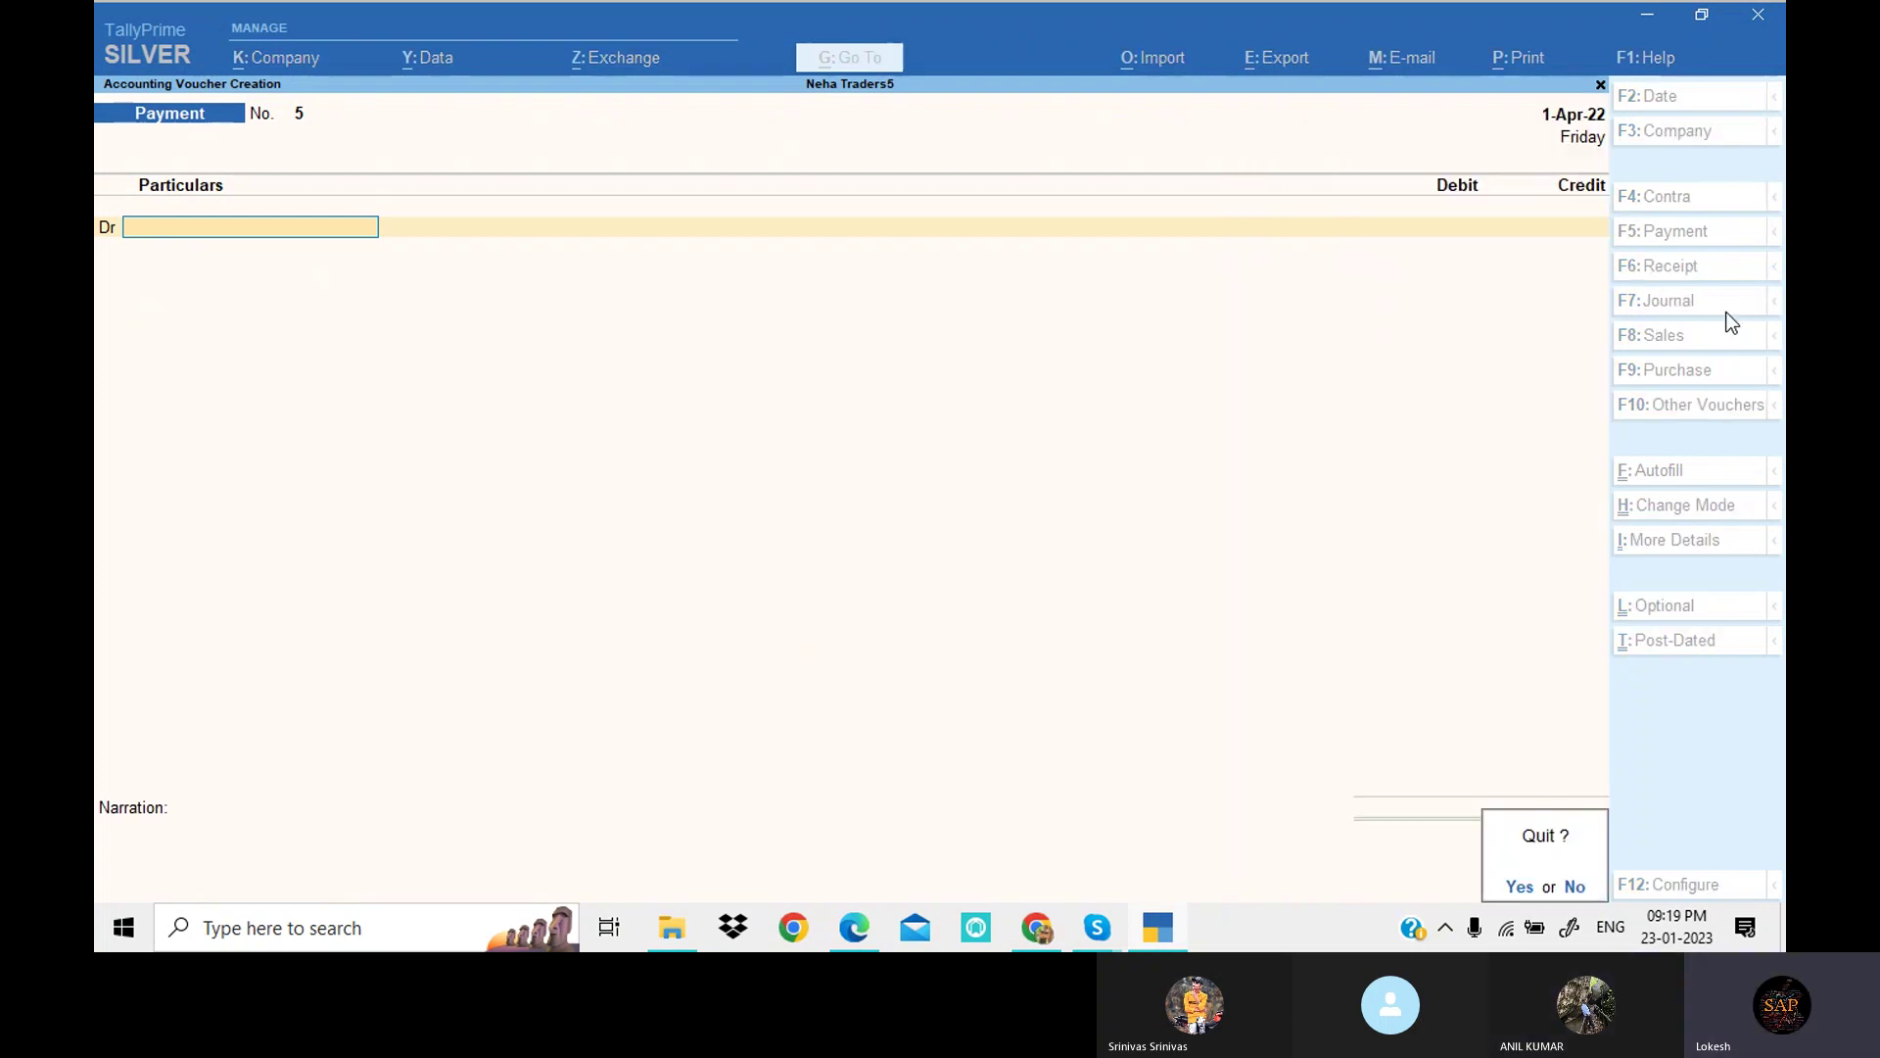
Step: Confirm quitting and view the detailed Profit & Loss A/c showing Nett Profit 41,500
key("y")
key("Down")
key("Down")
key("Down")
key("Down")
key("Down")
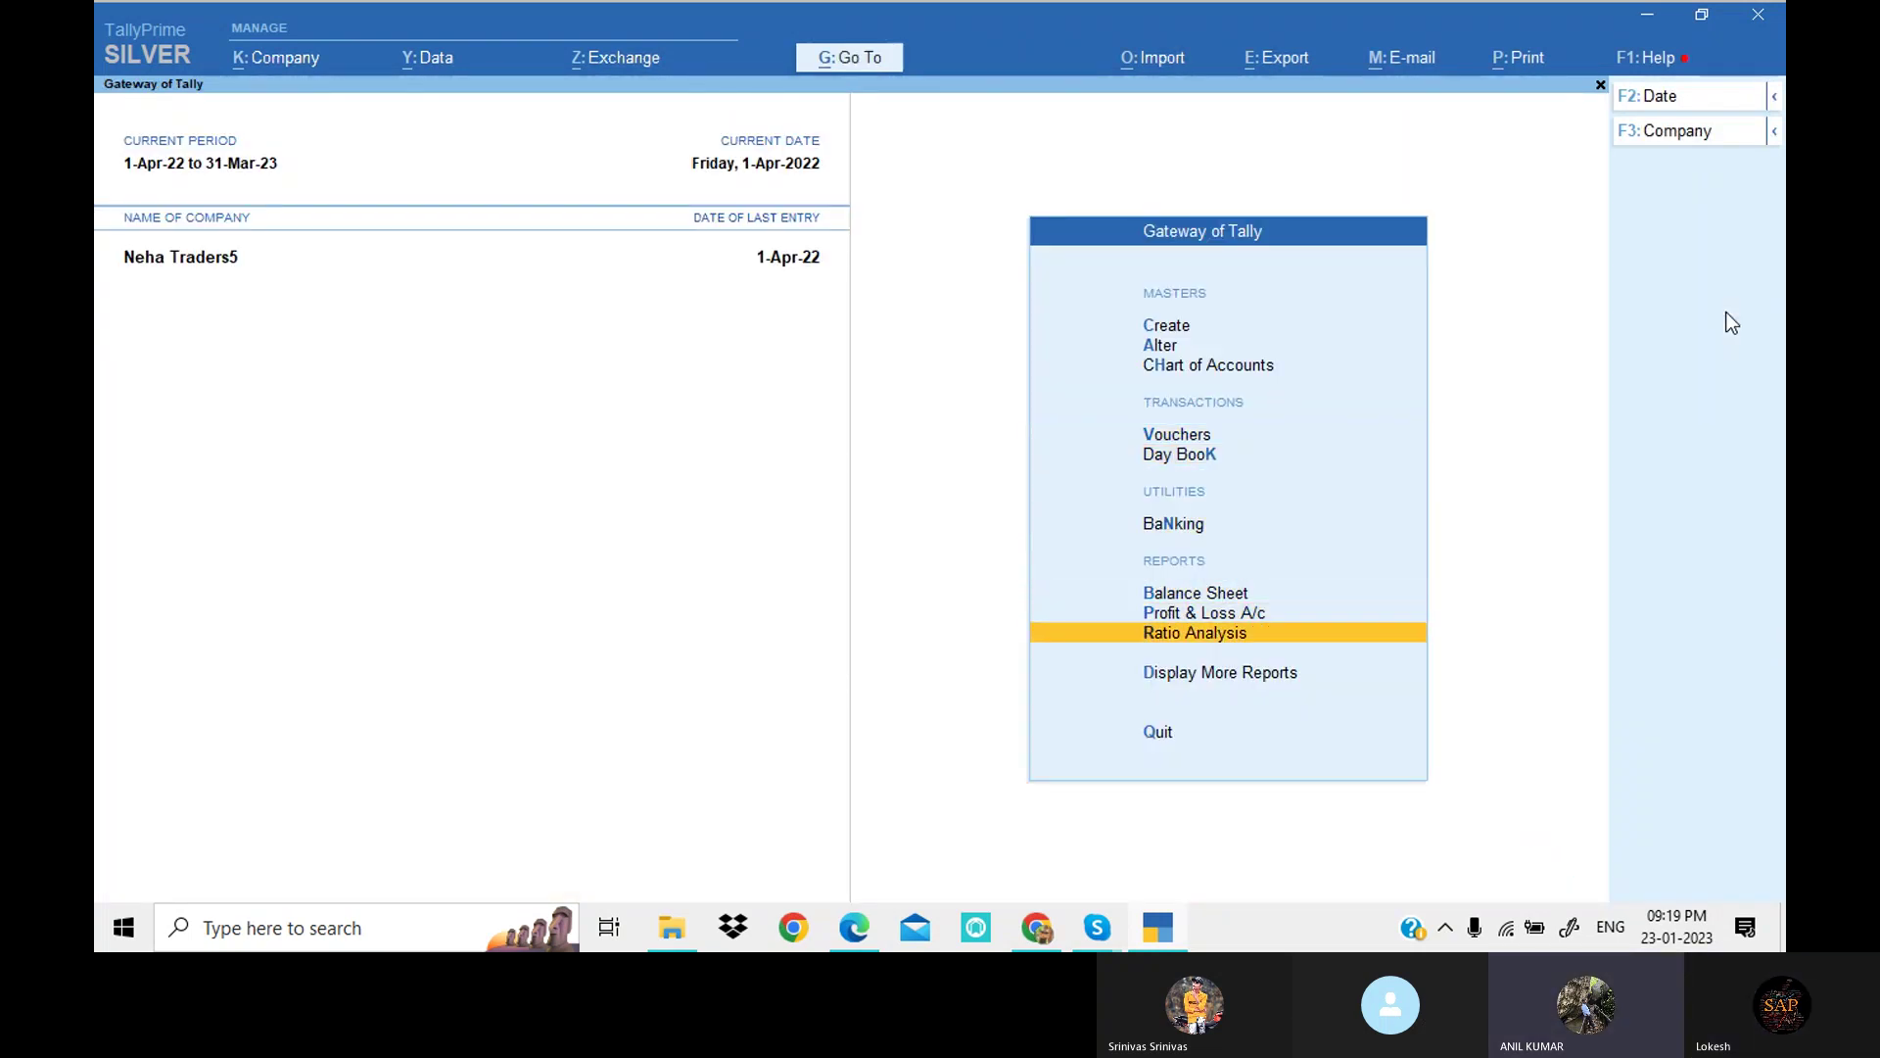
key("Up")
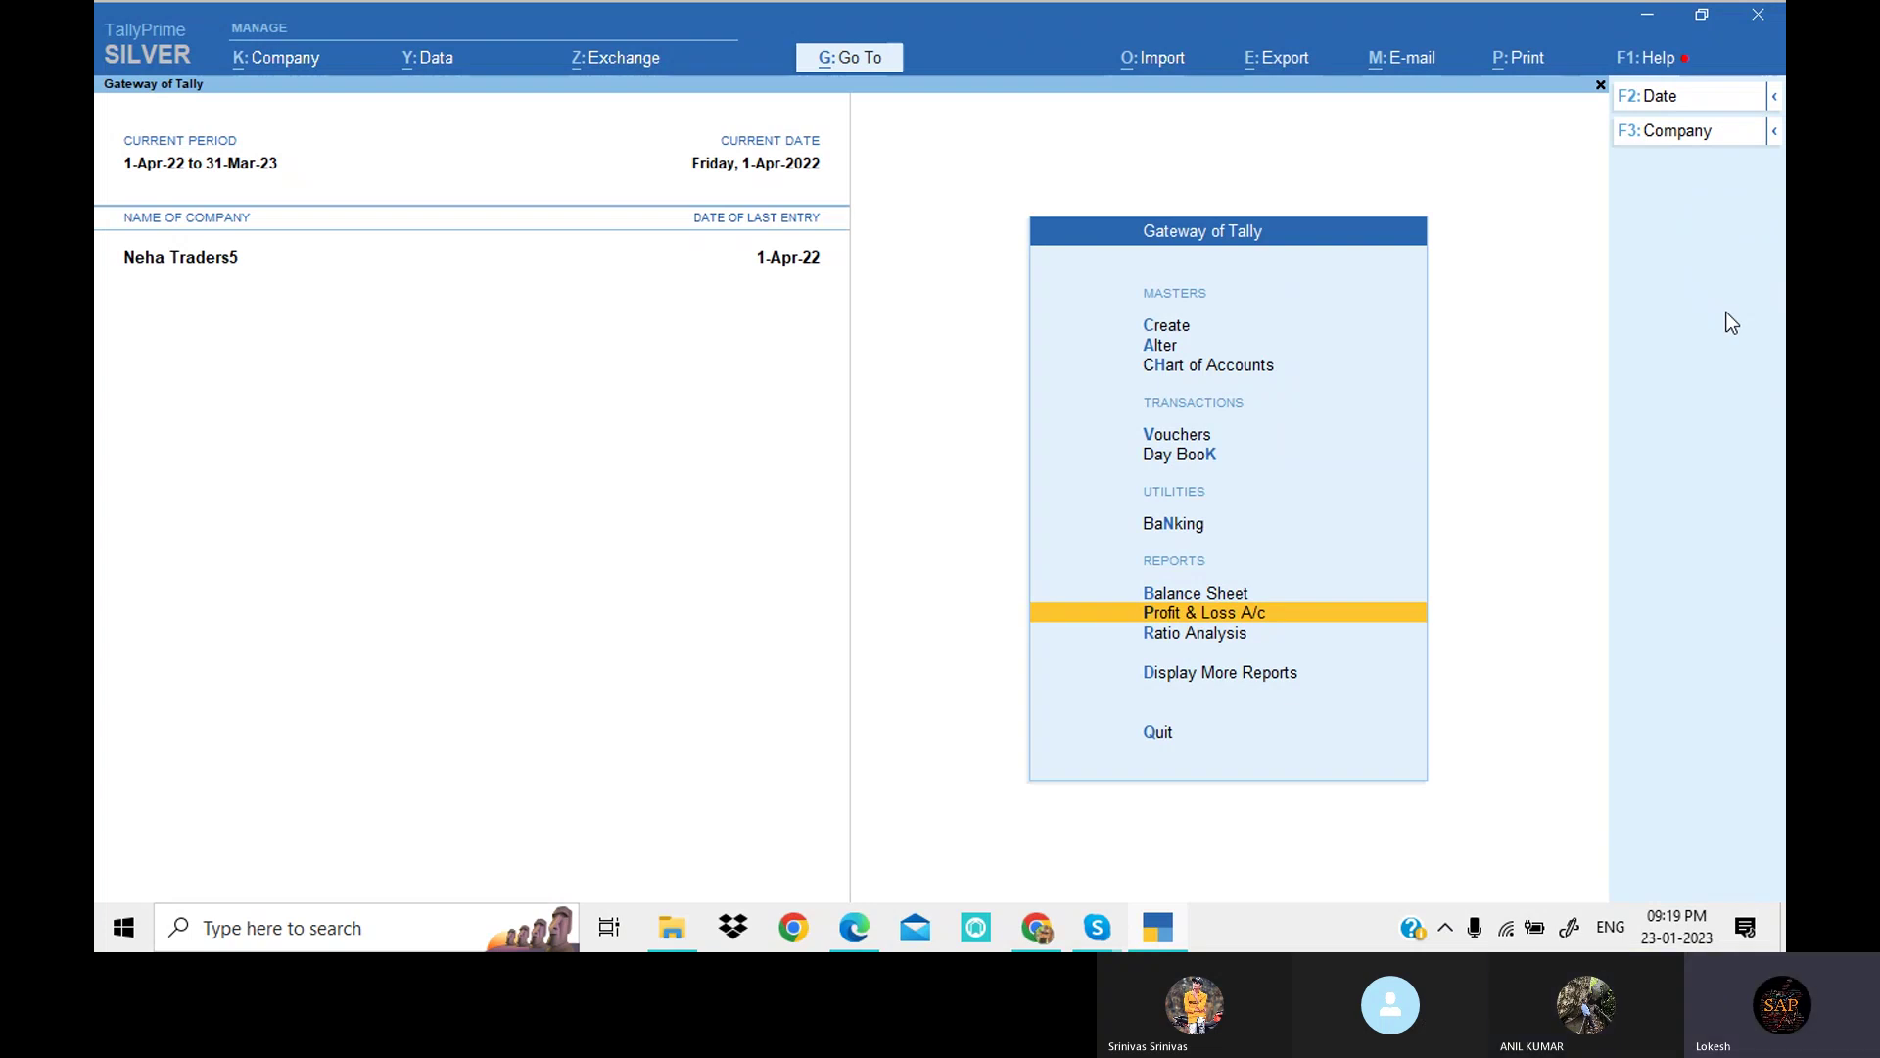
key("Return")
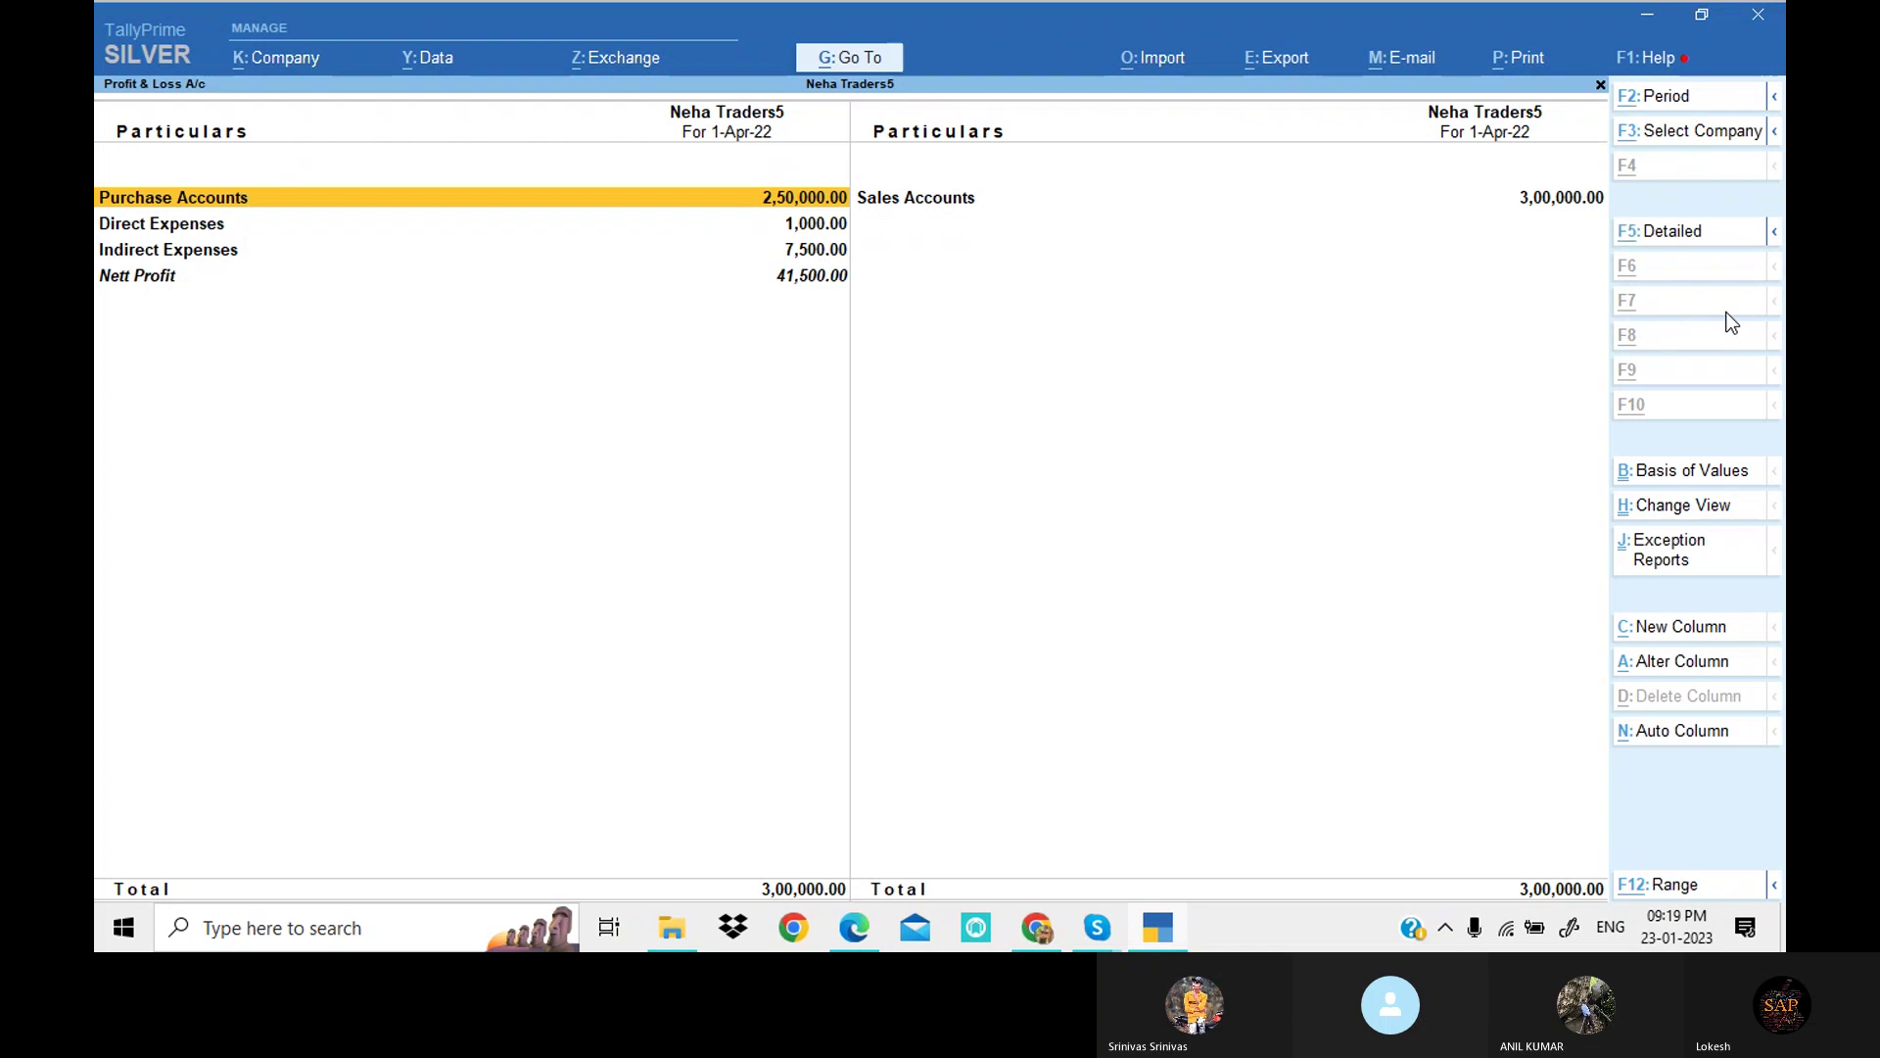
key("alt+F5")
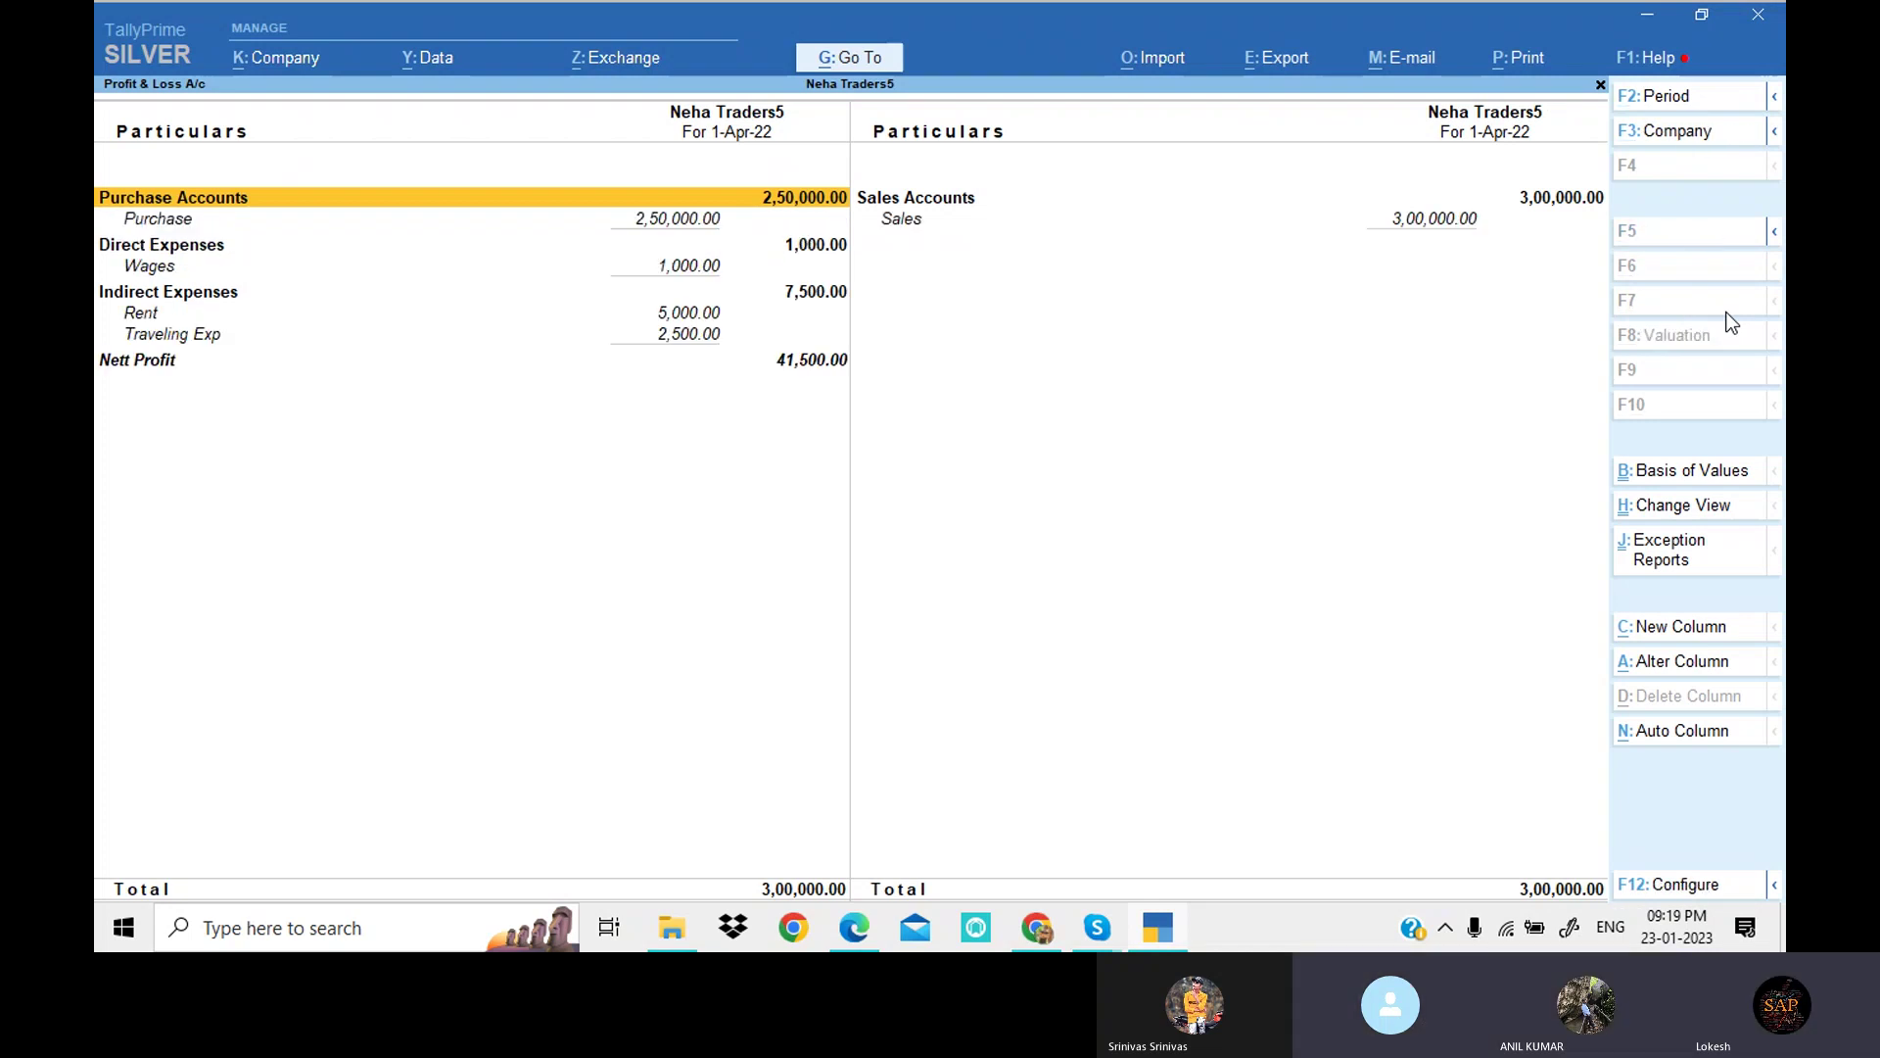
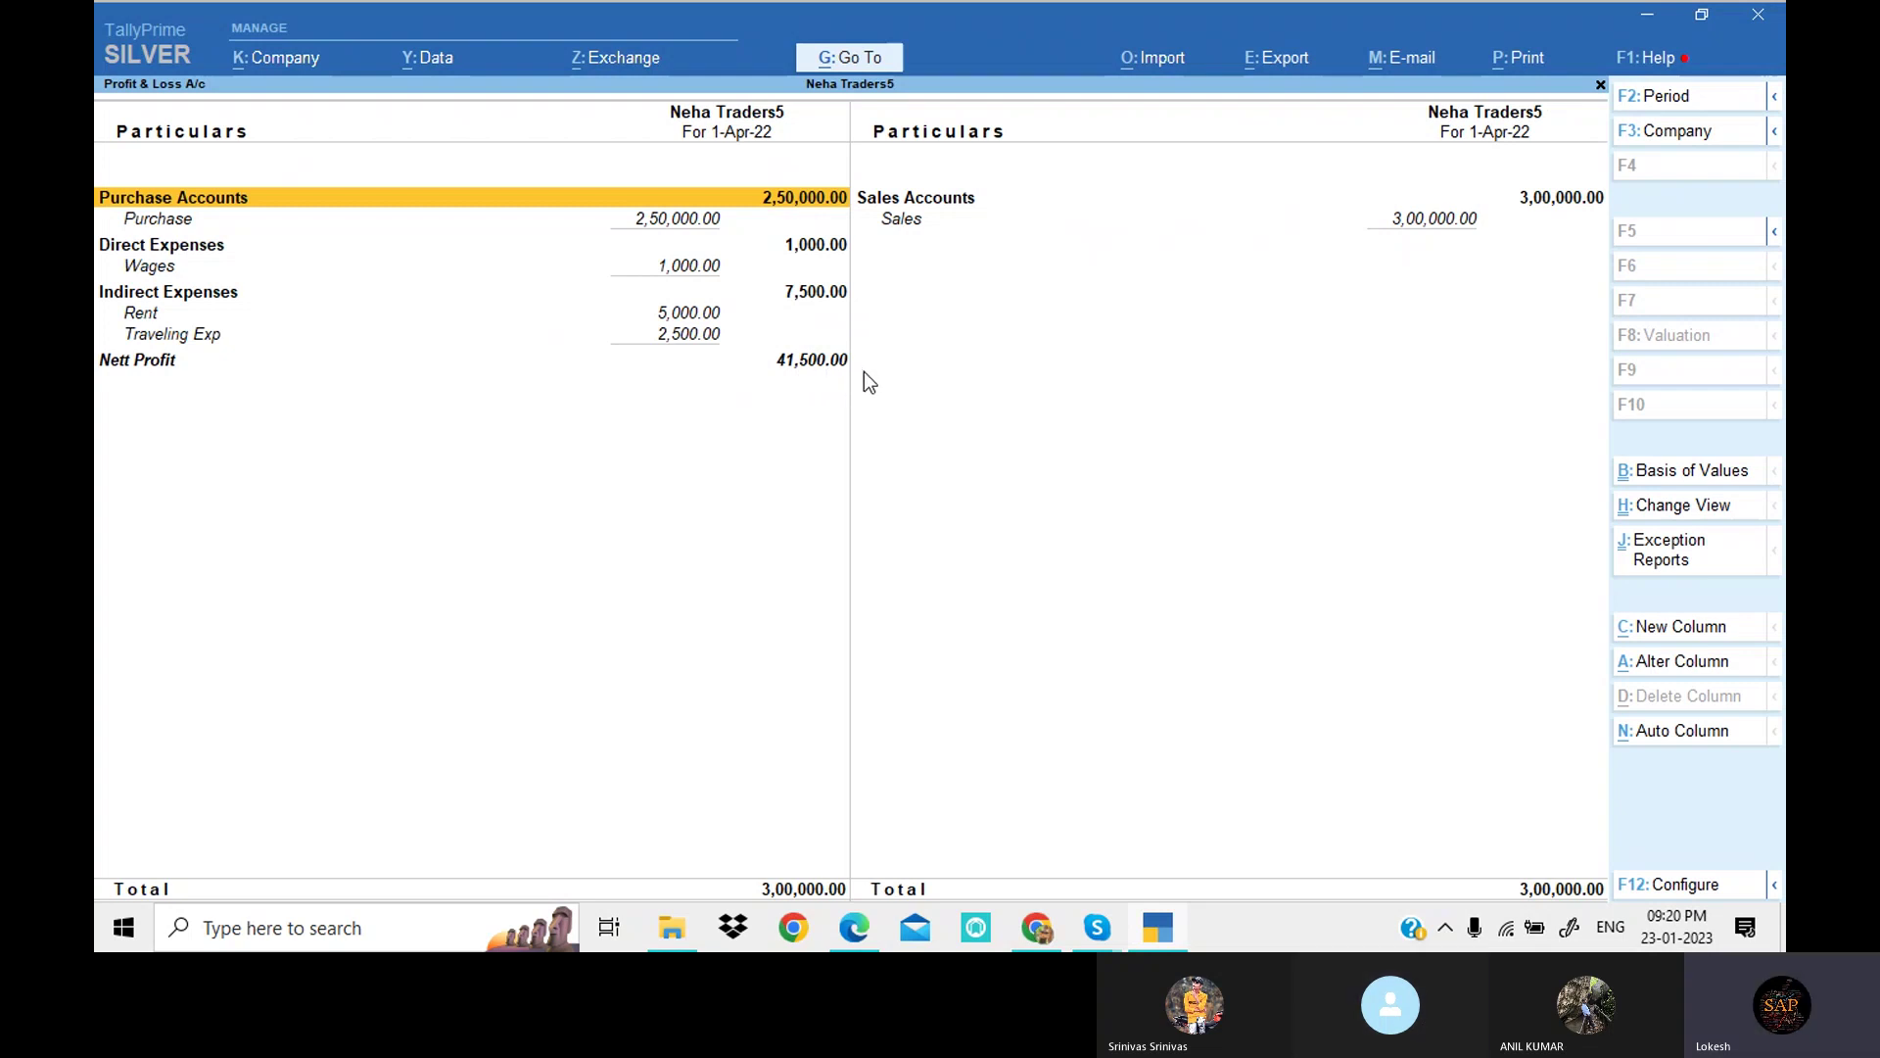
Step: Open the Day Book from the Gateway and highlight the 5,000 Rent payment entry
key("Escape")
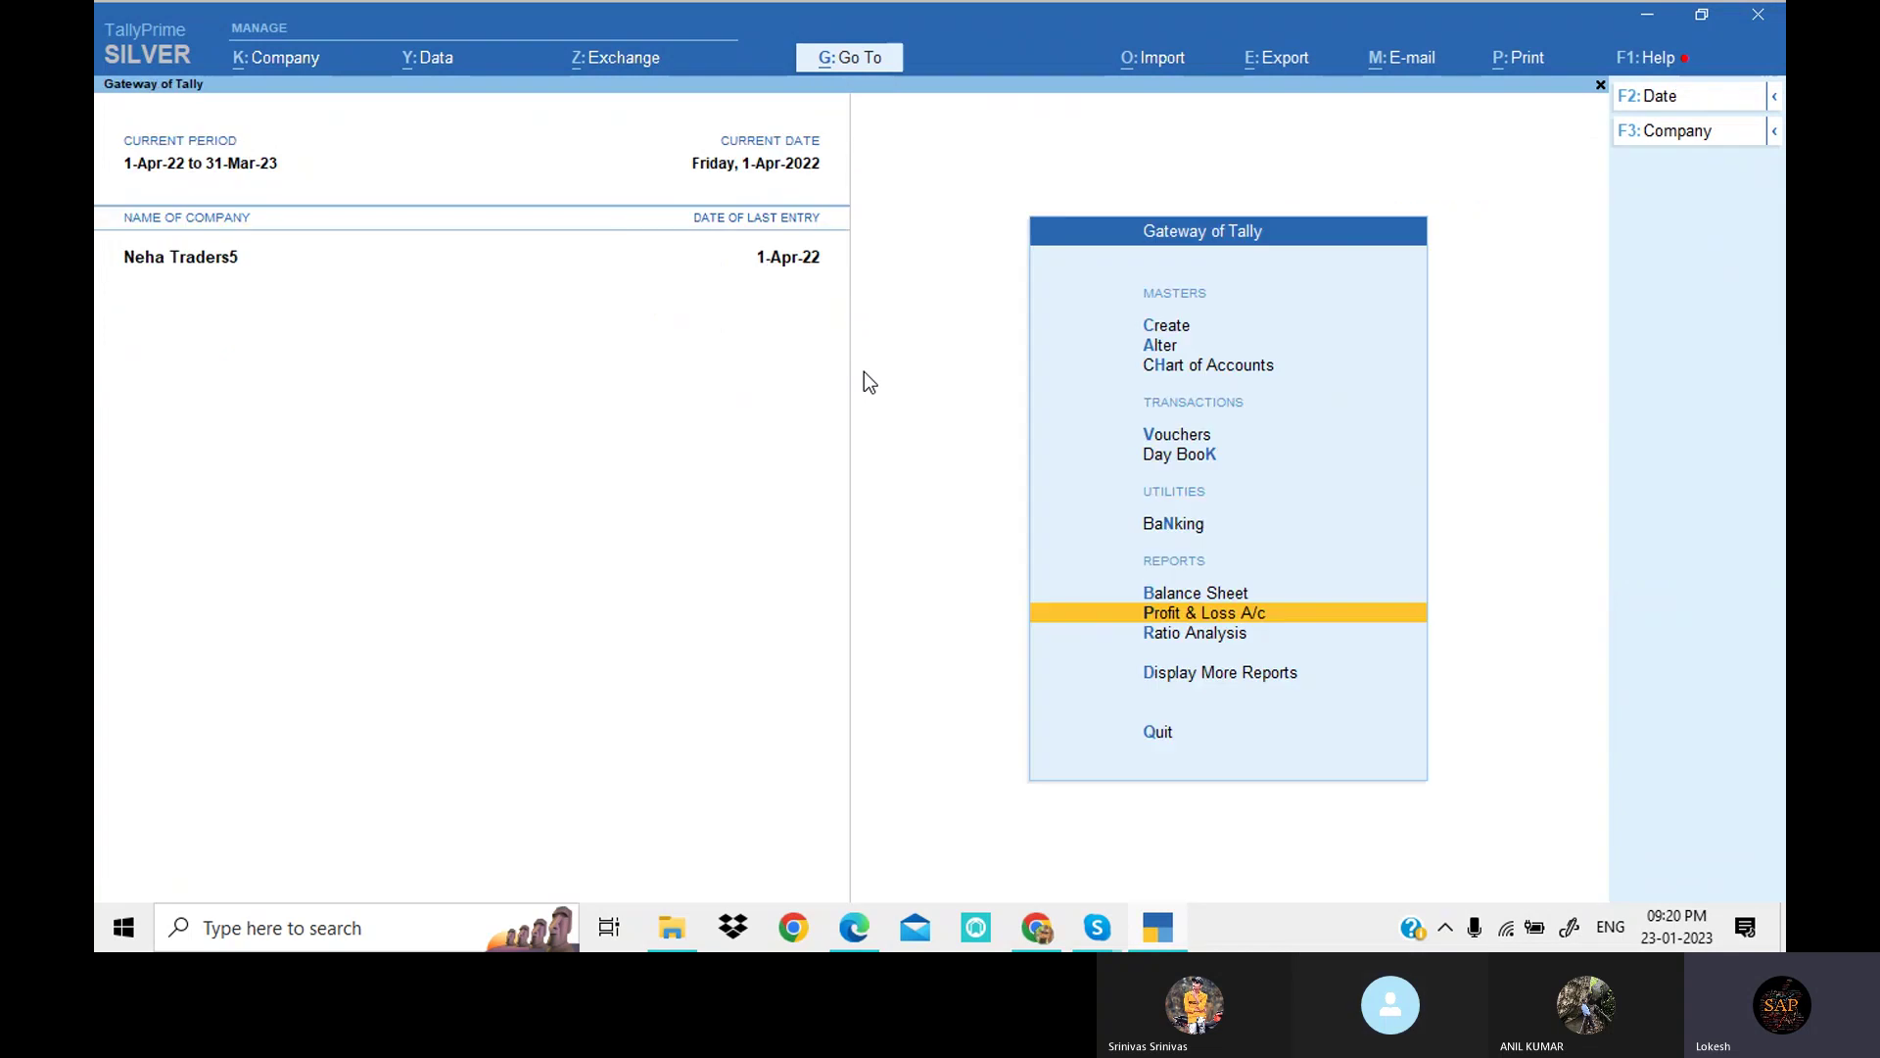
key("Up")
key("Up")
key("Up")
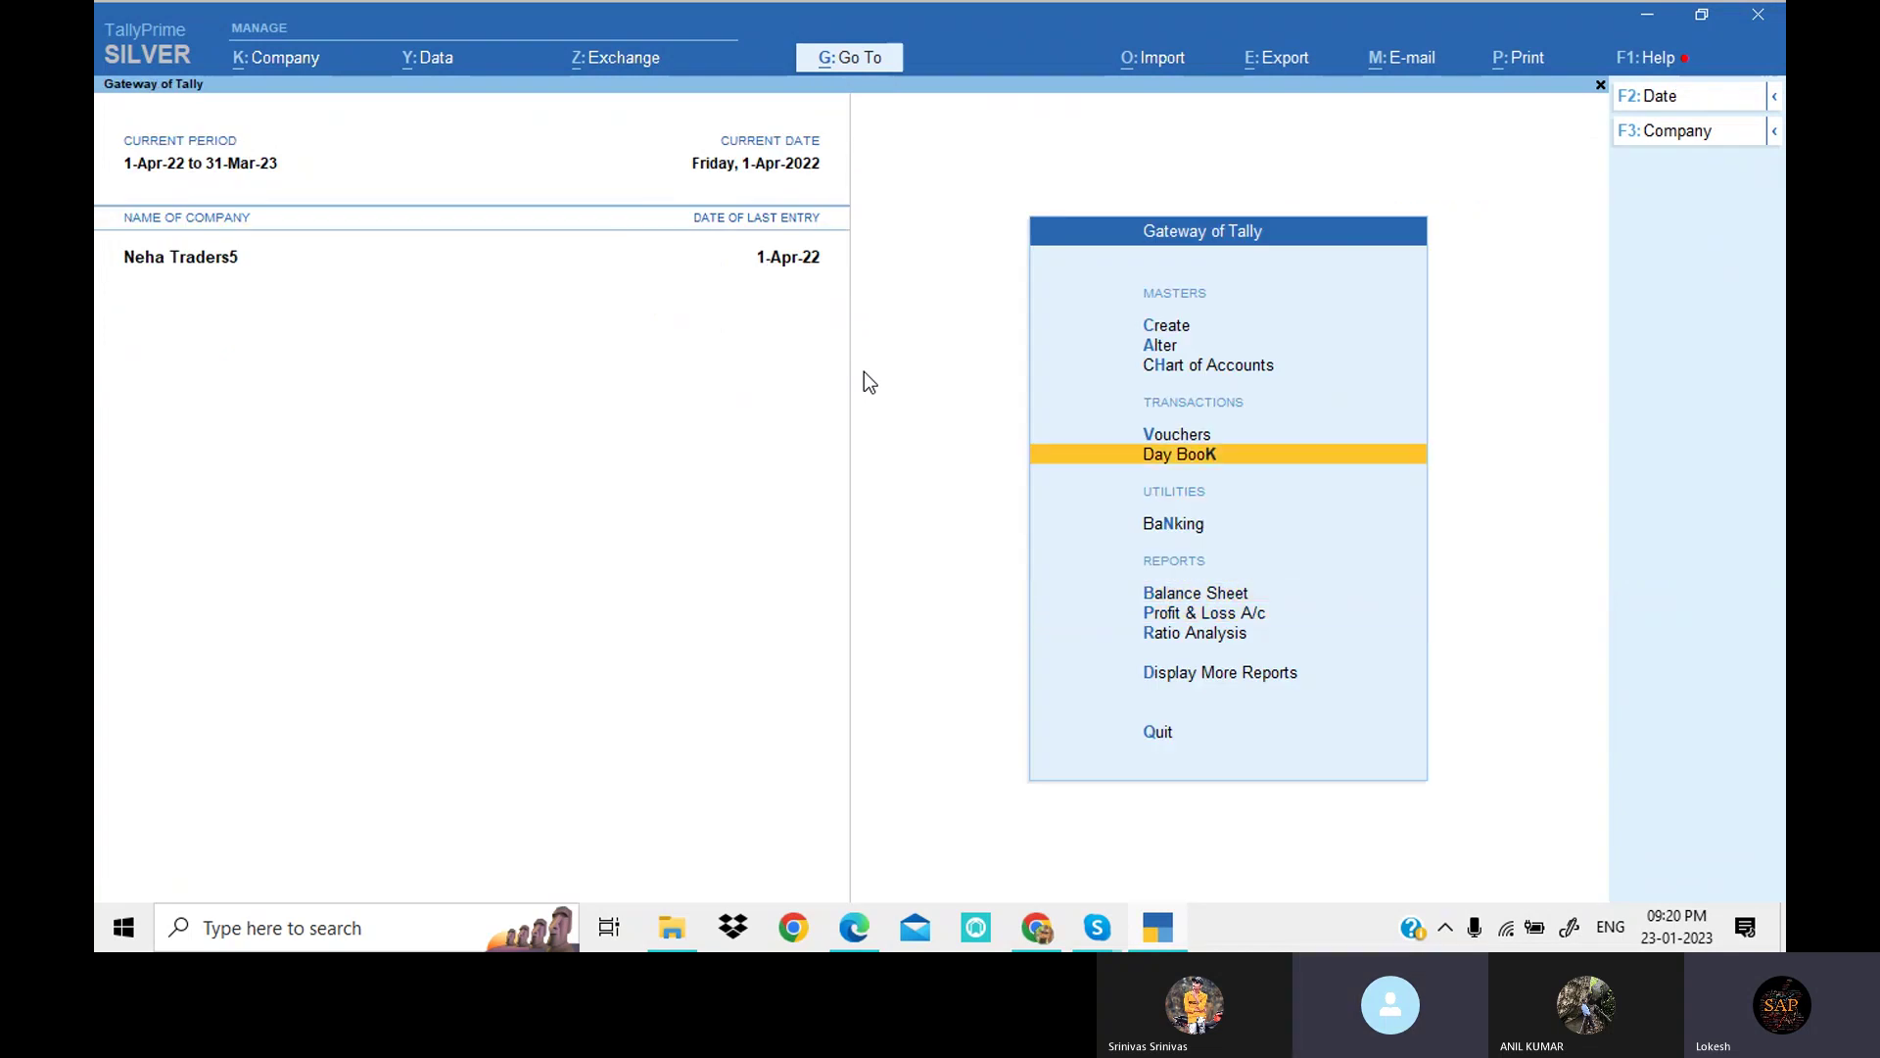
key("Return")
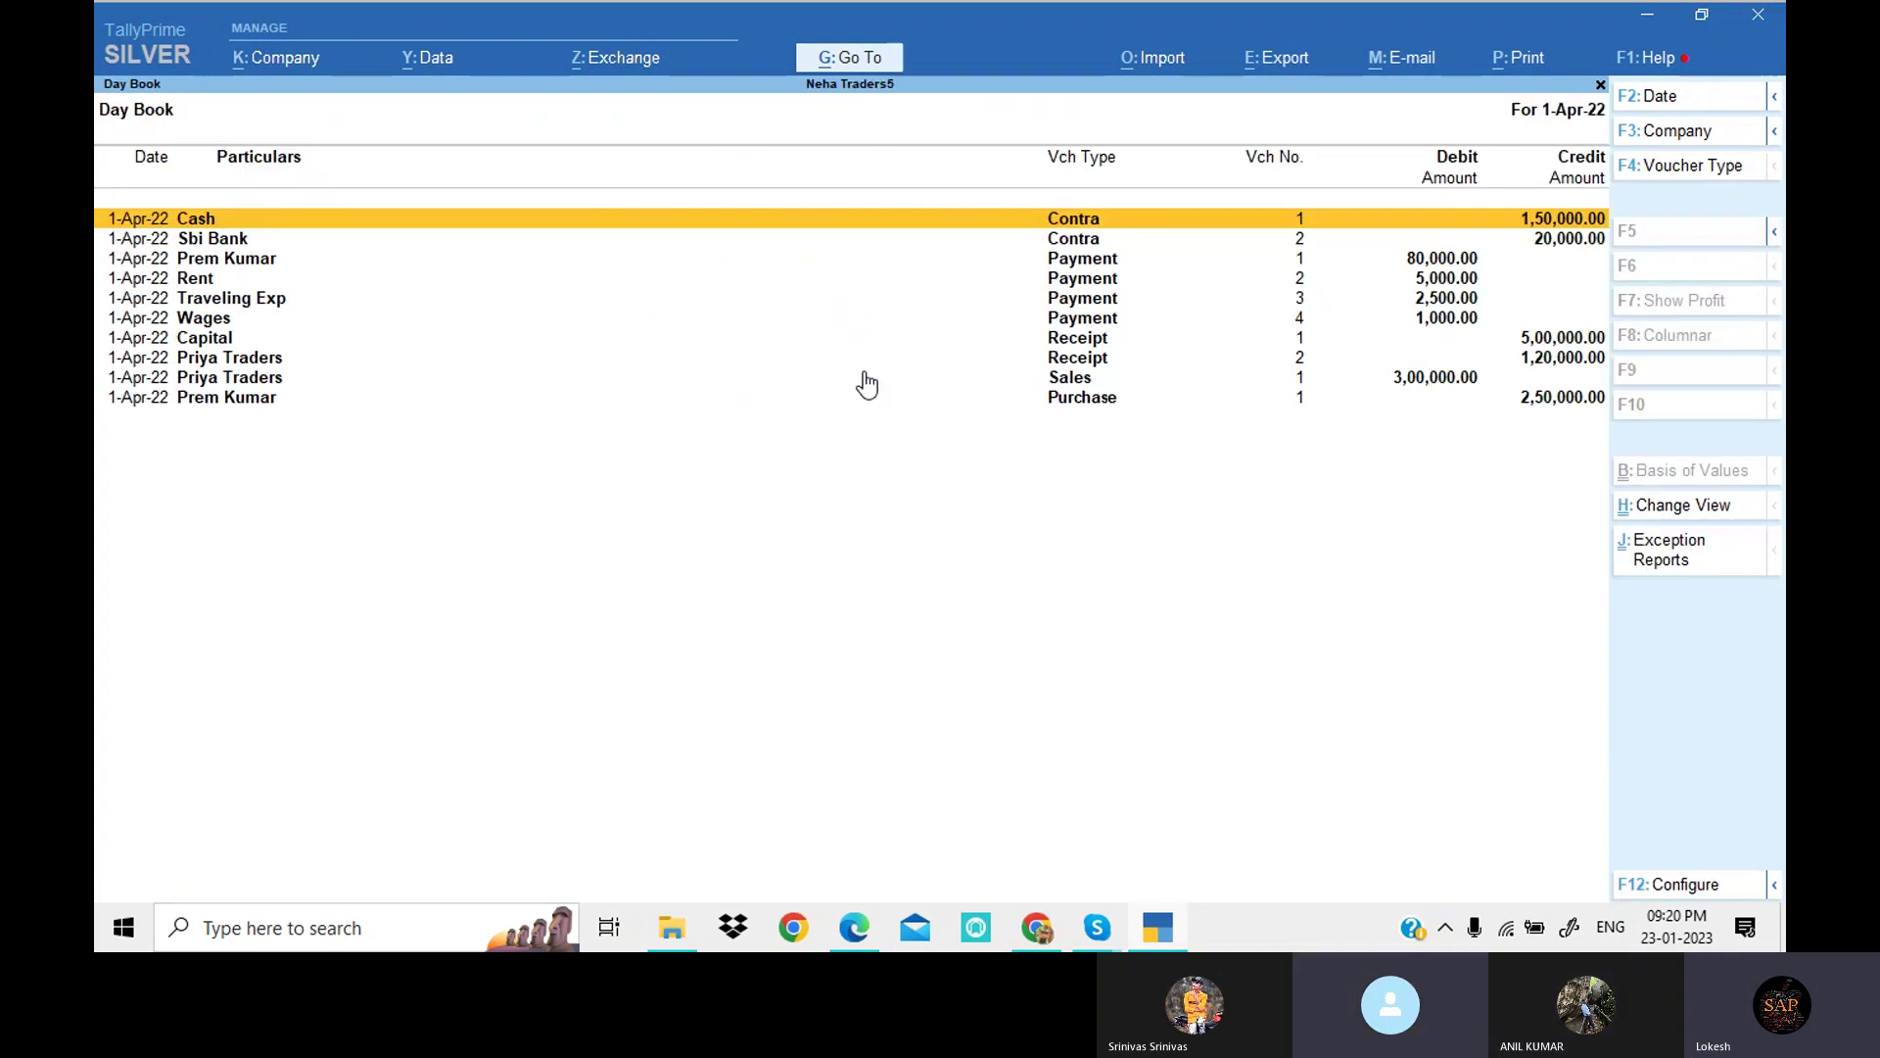
key("Down")
key("Down")
key("Down")
key("Down")
key("Down")
key("Down")
key("Down")
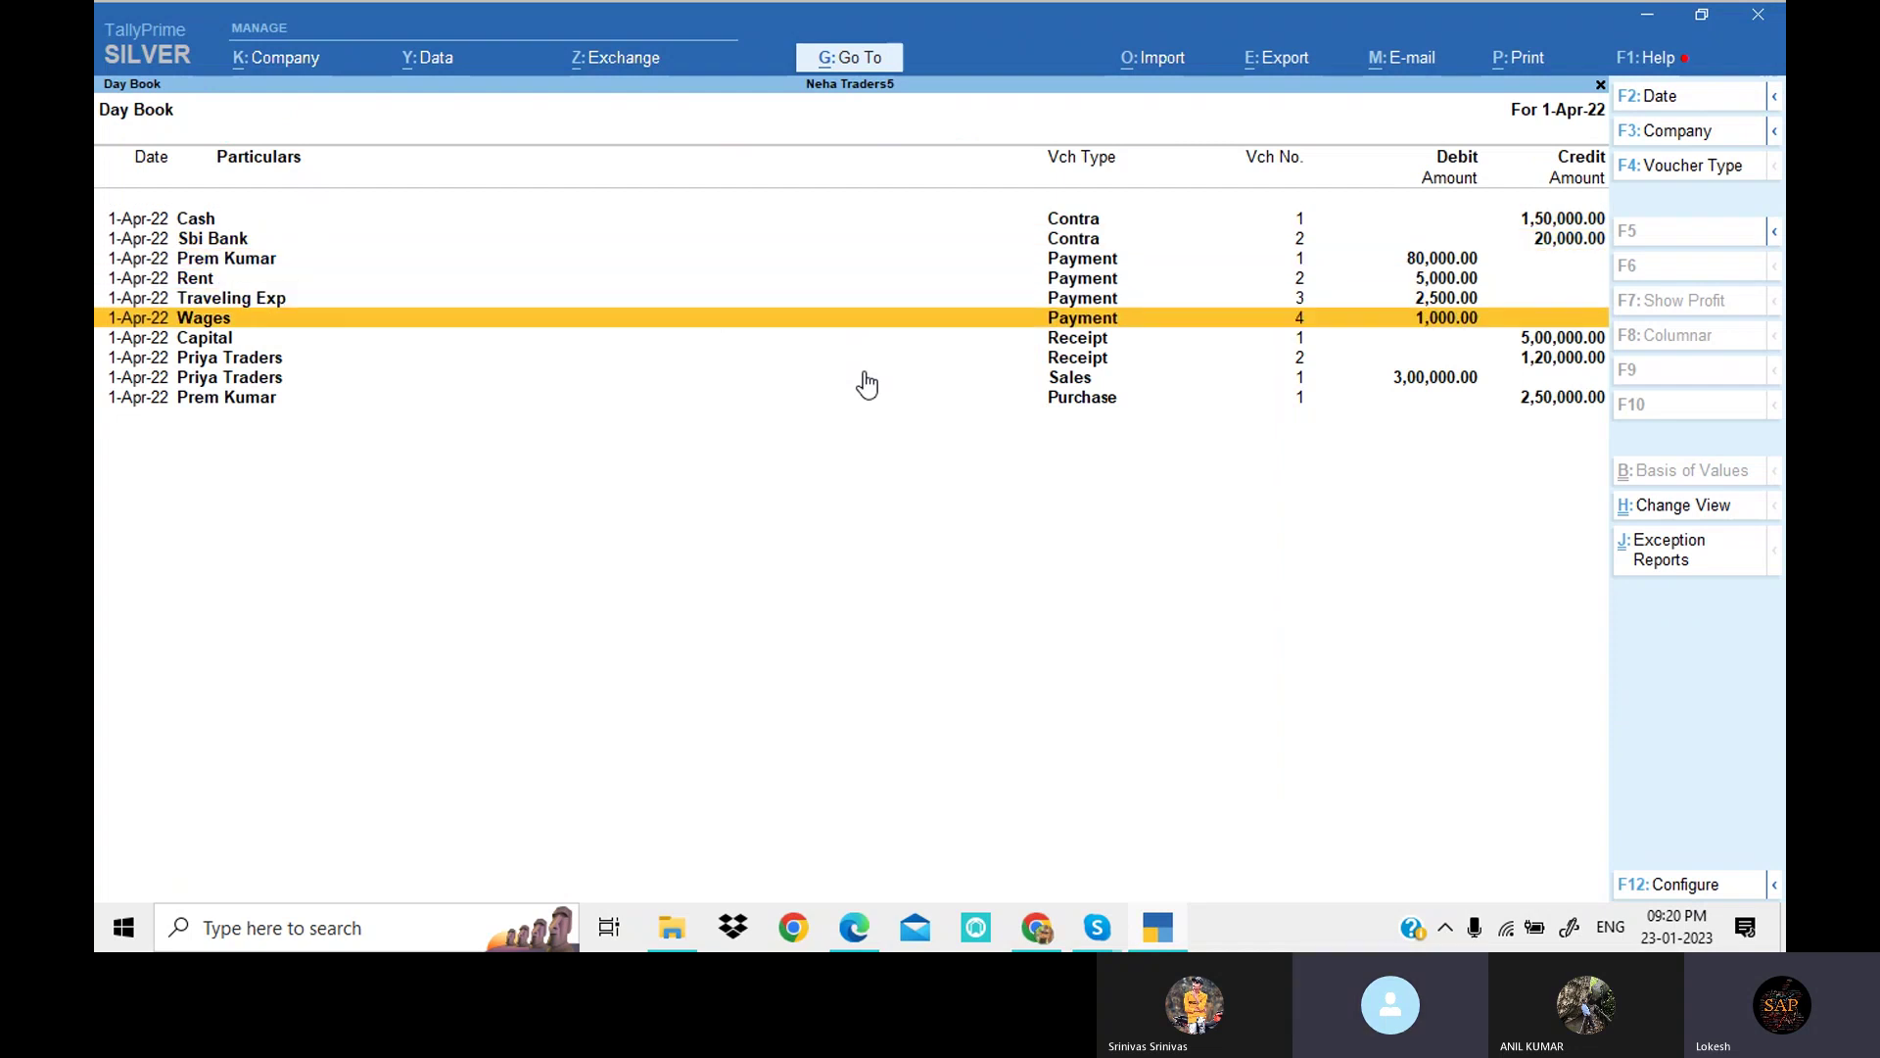
key("Down")
key("Down")
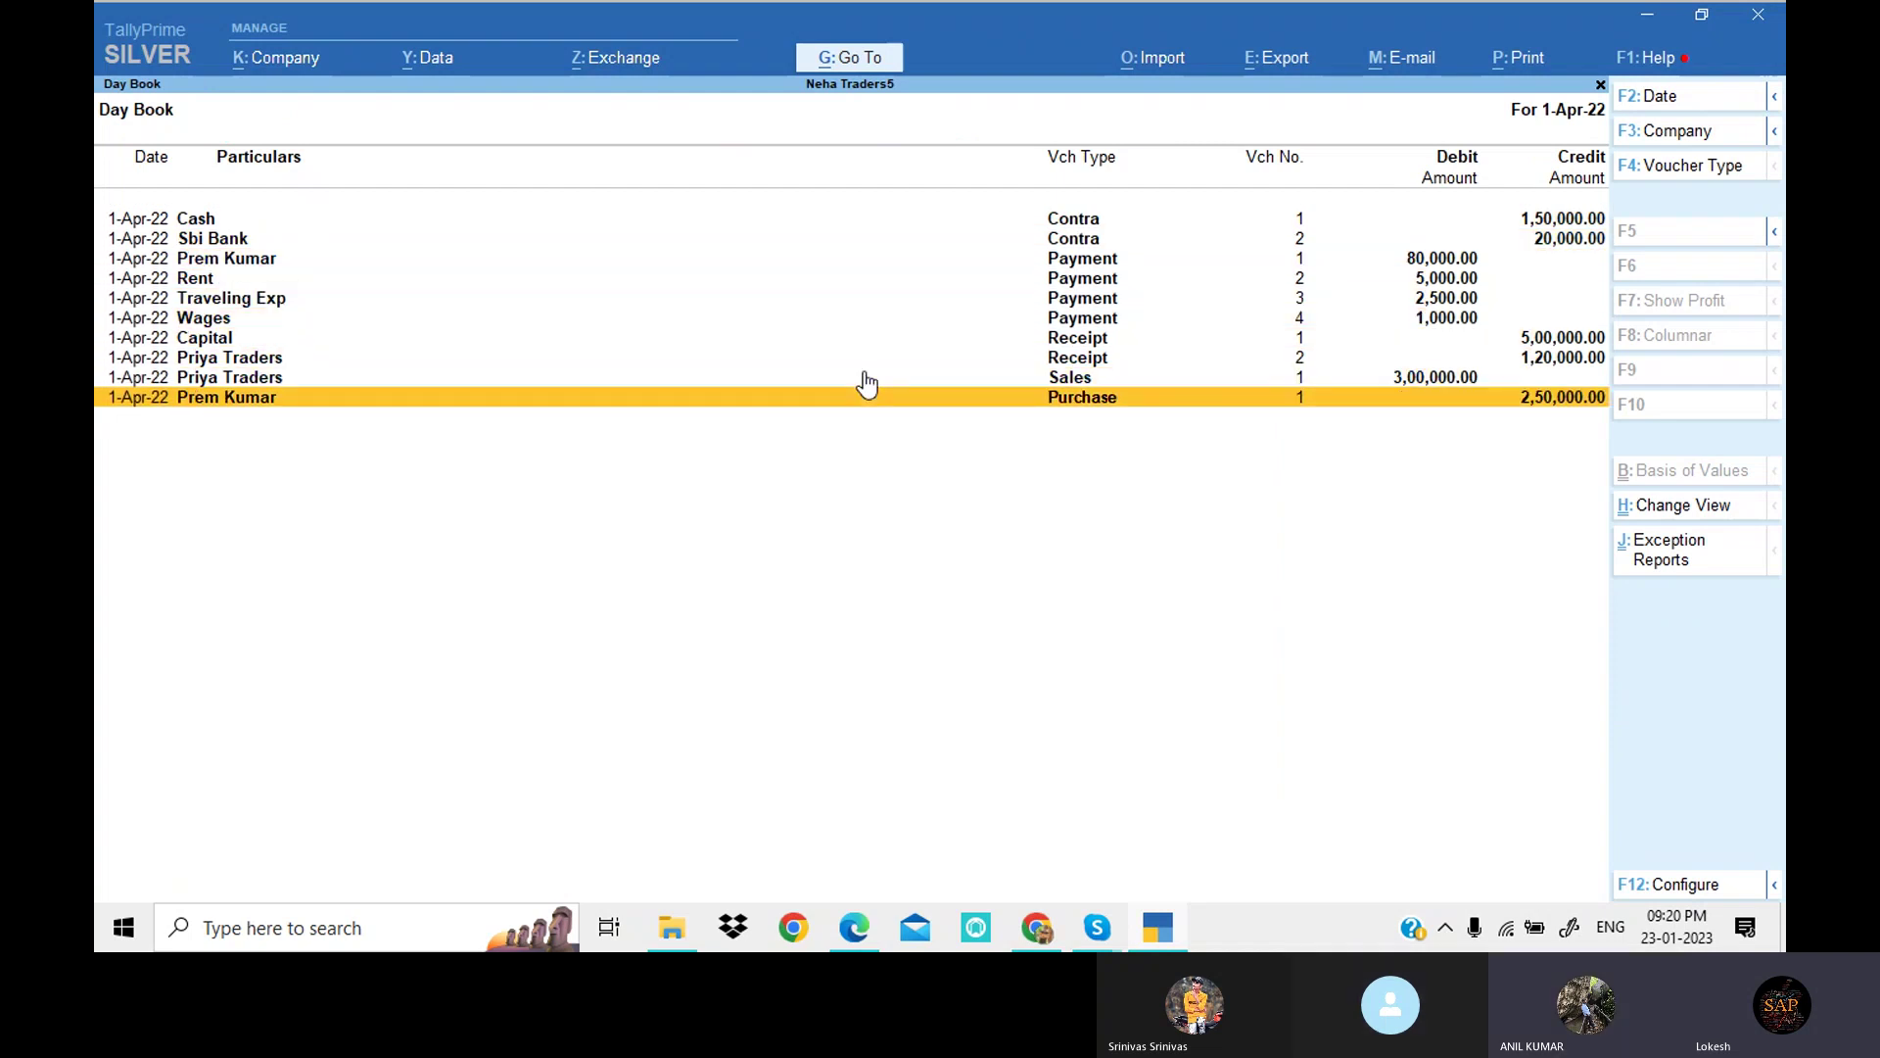
key("Up")
key("Up")
key("Up")
key("Up")
key("Up")
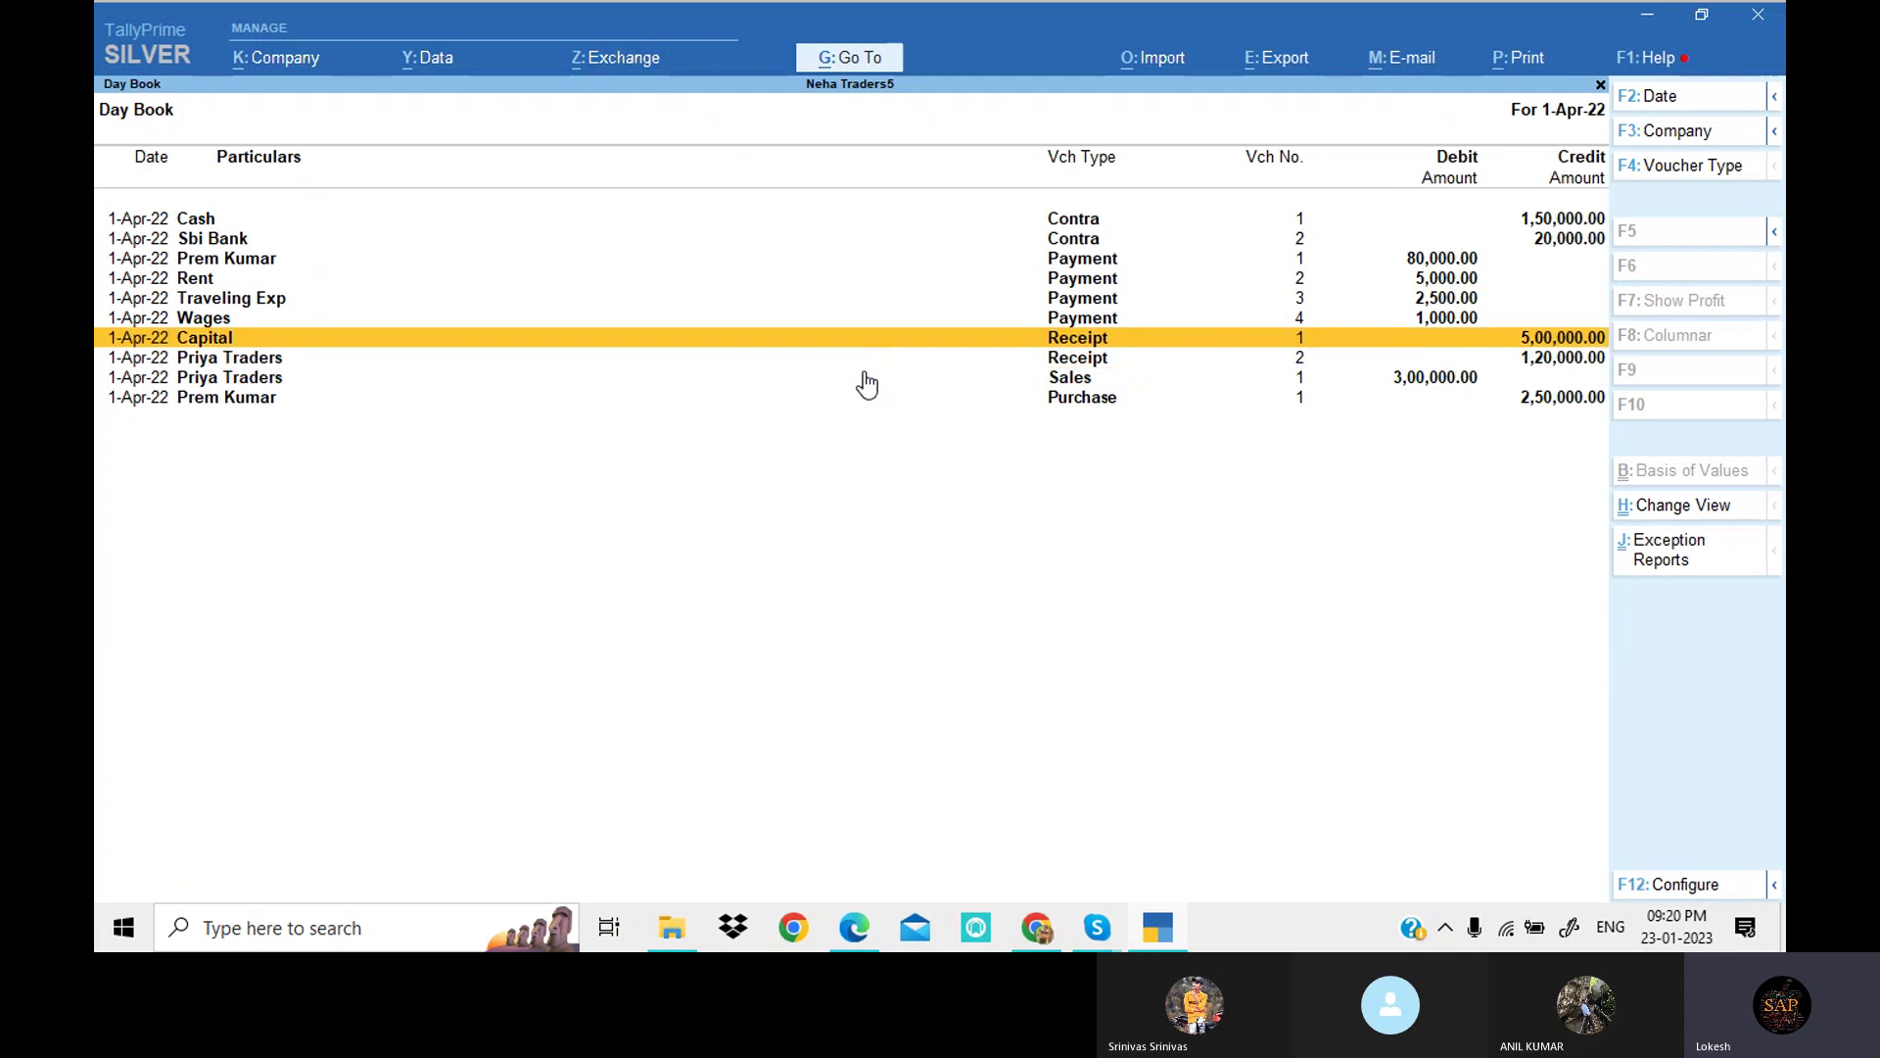
Step: Change the Rent payment's debit amount to 10,000 and accept the voucher
key("Return")
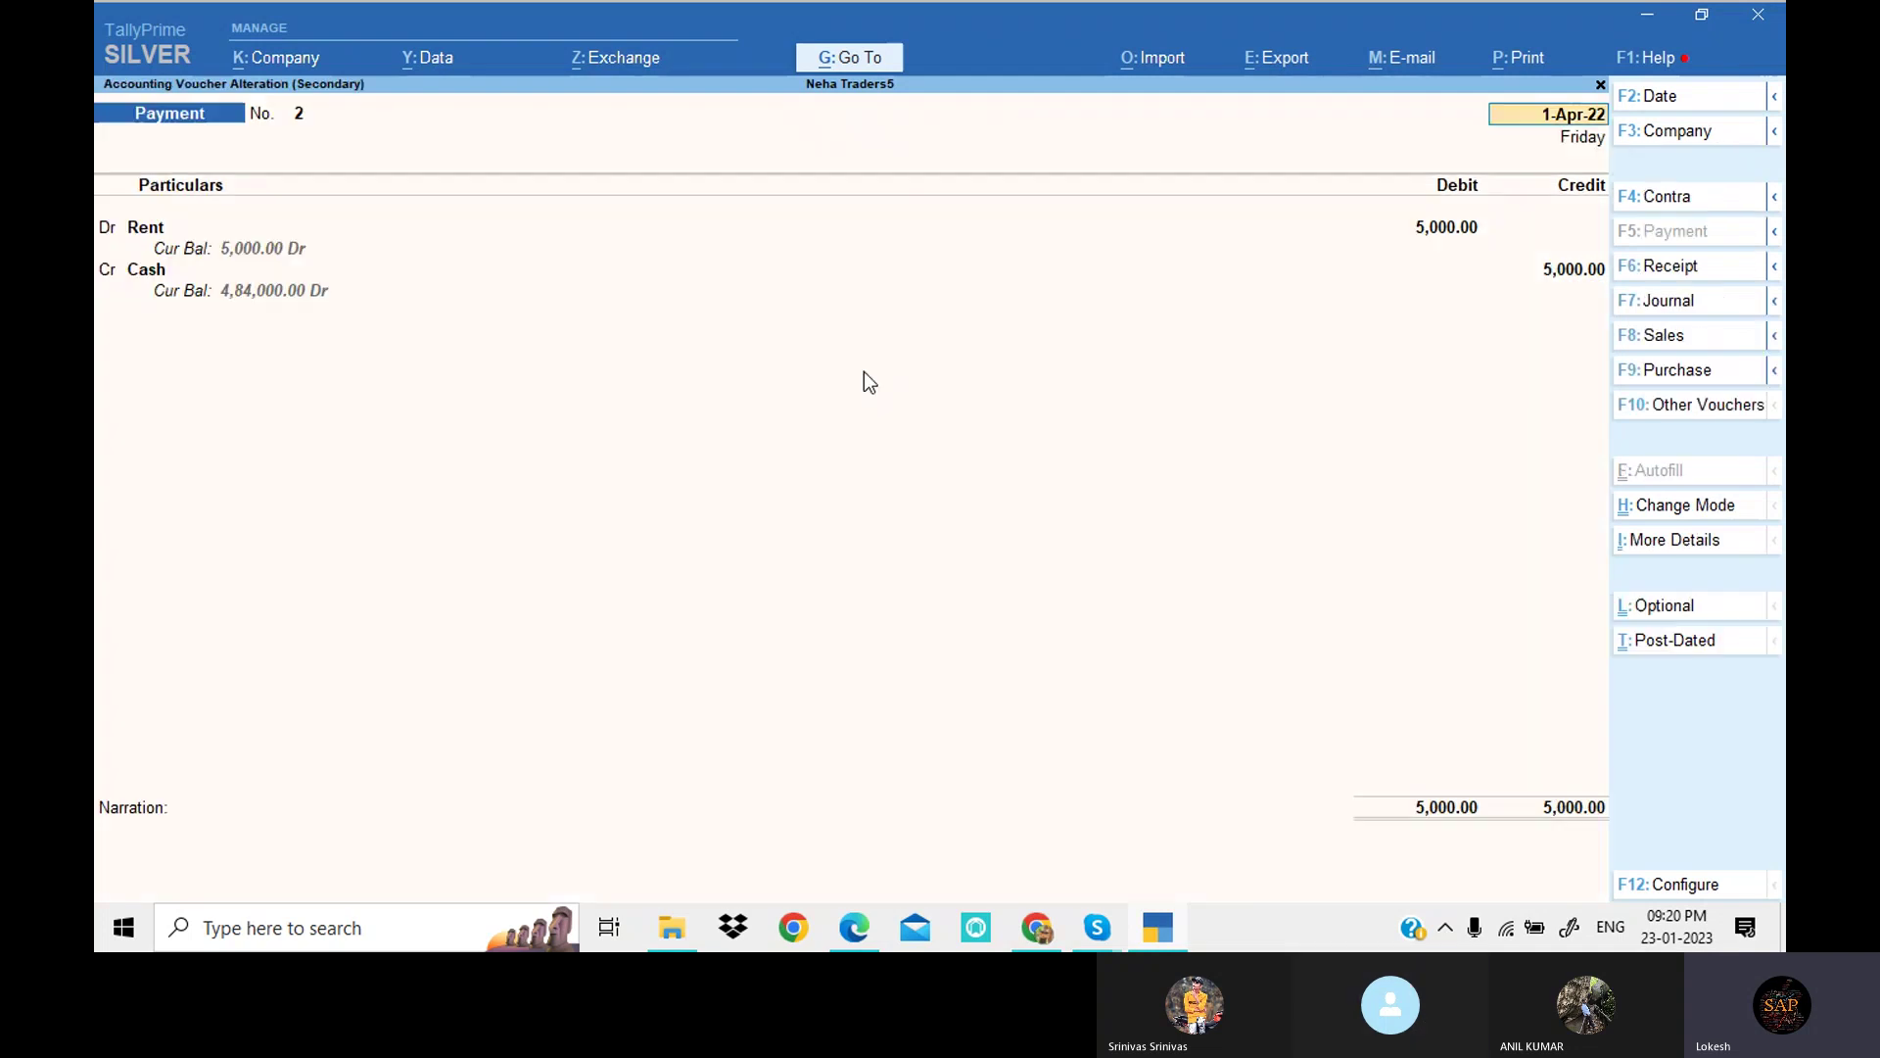
key("Return")
key("Return")
type("1")
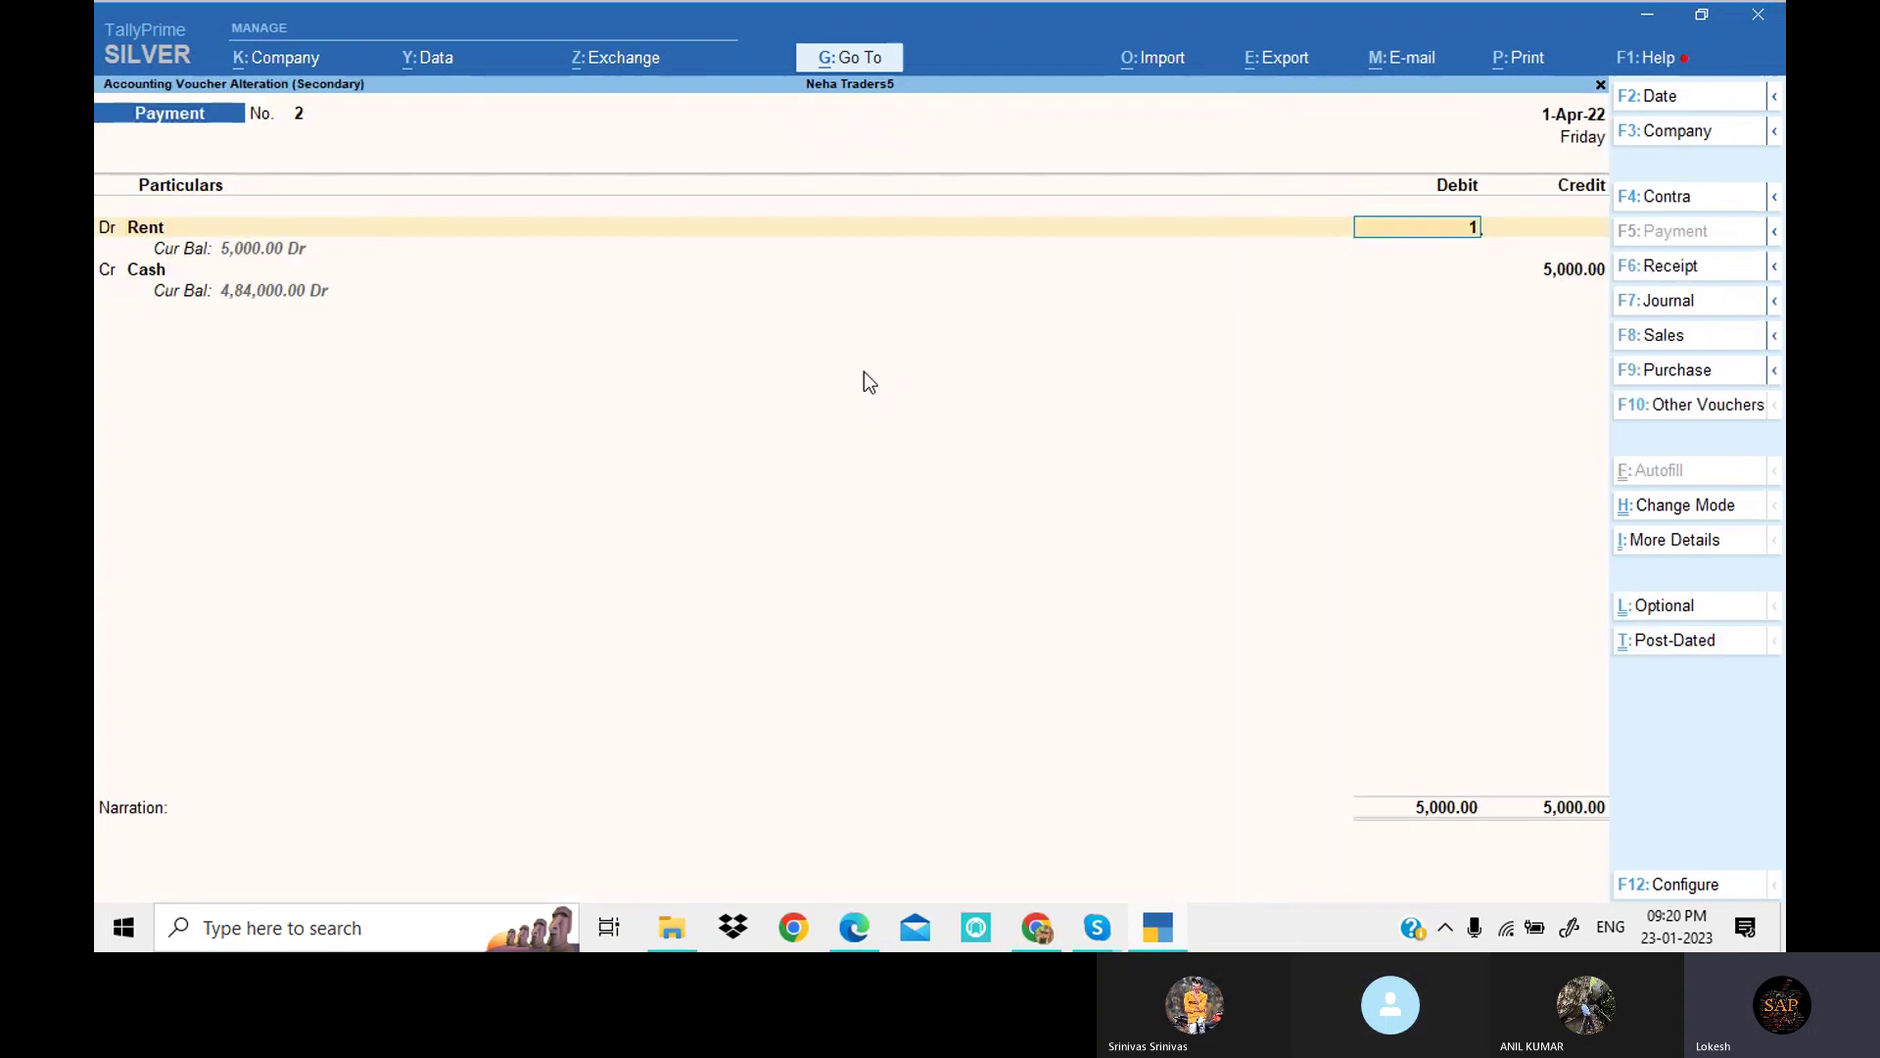
type("0,000")
key("Return")
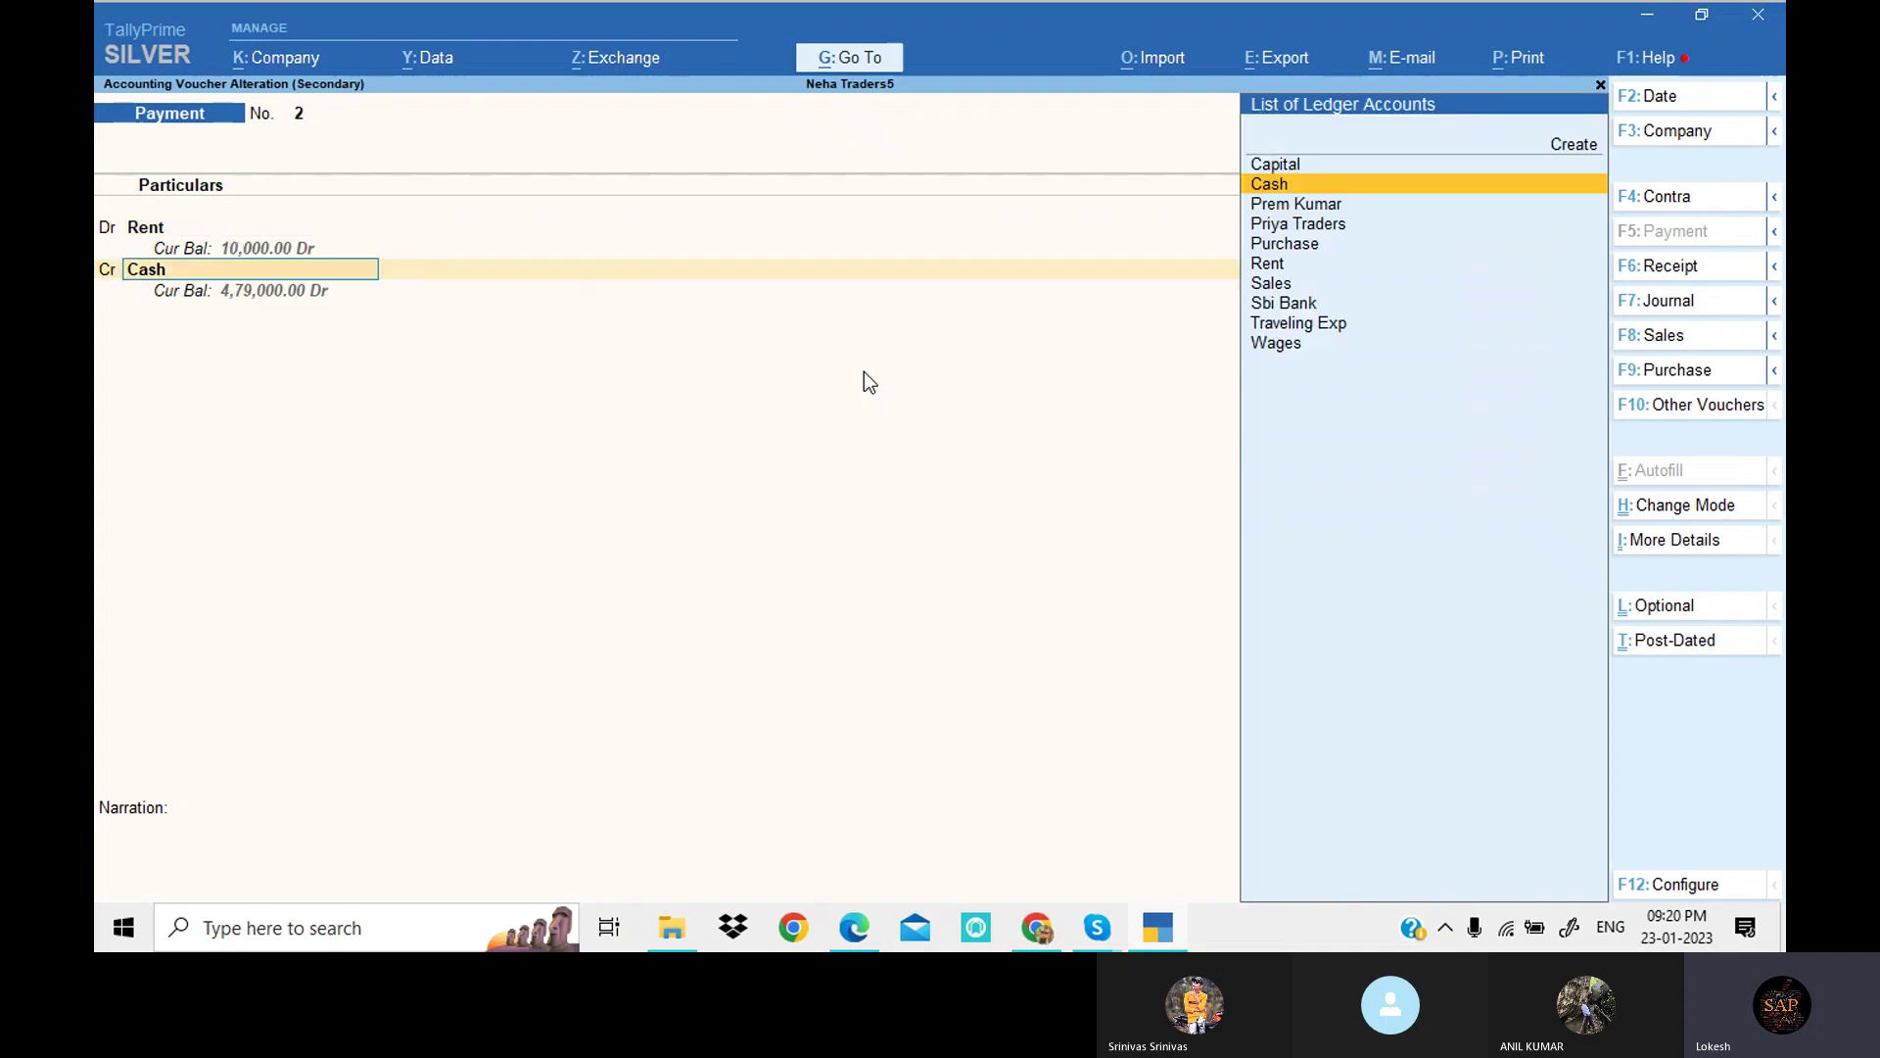
key("Return")
key("Return")
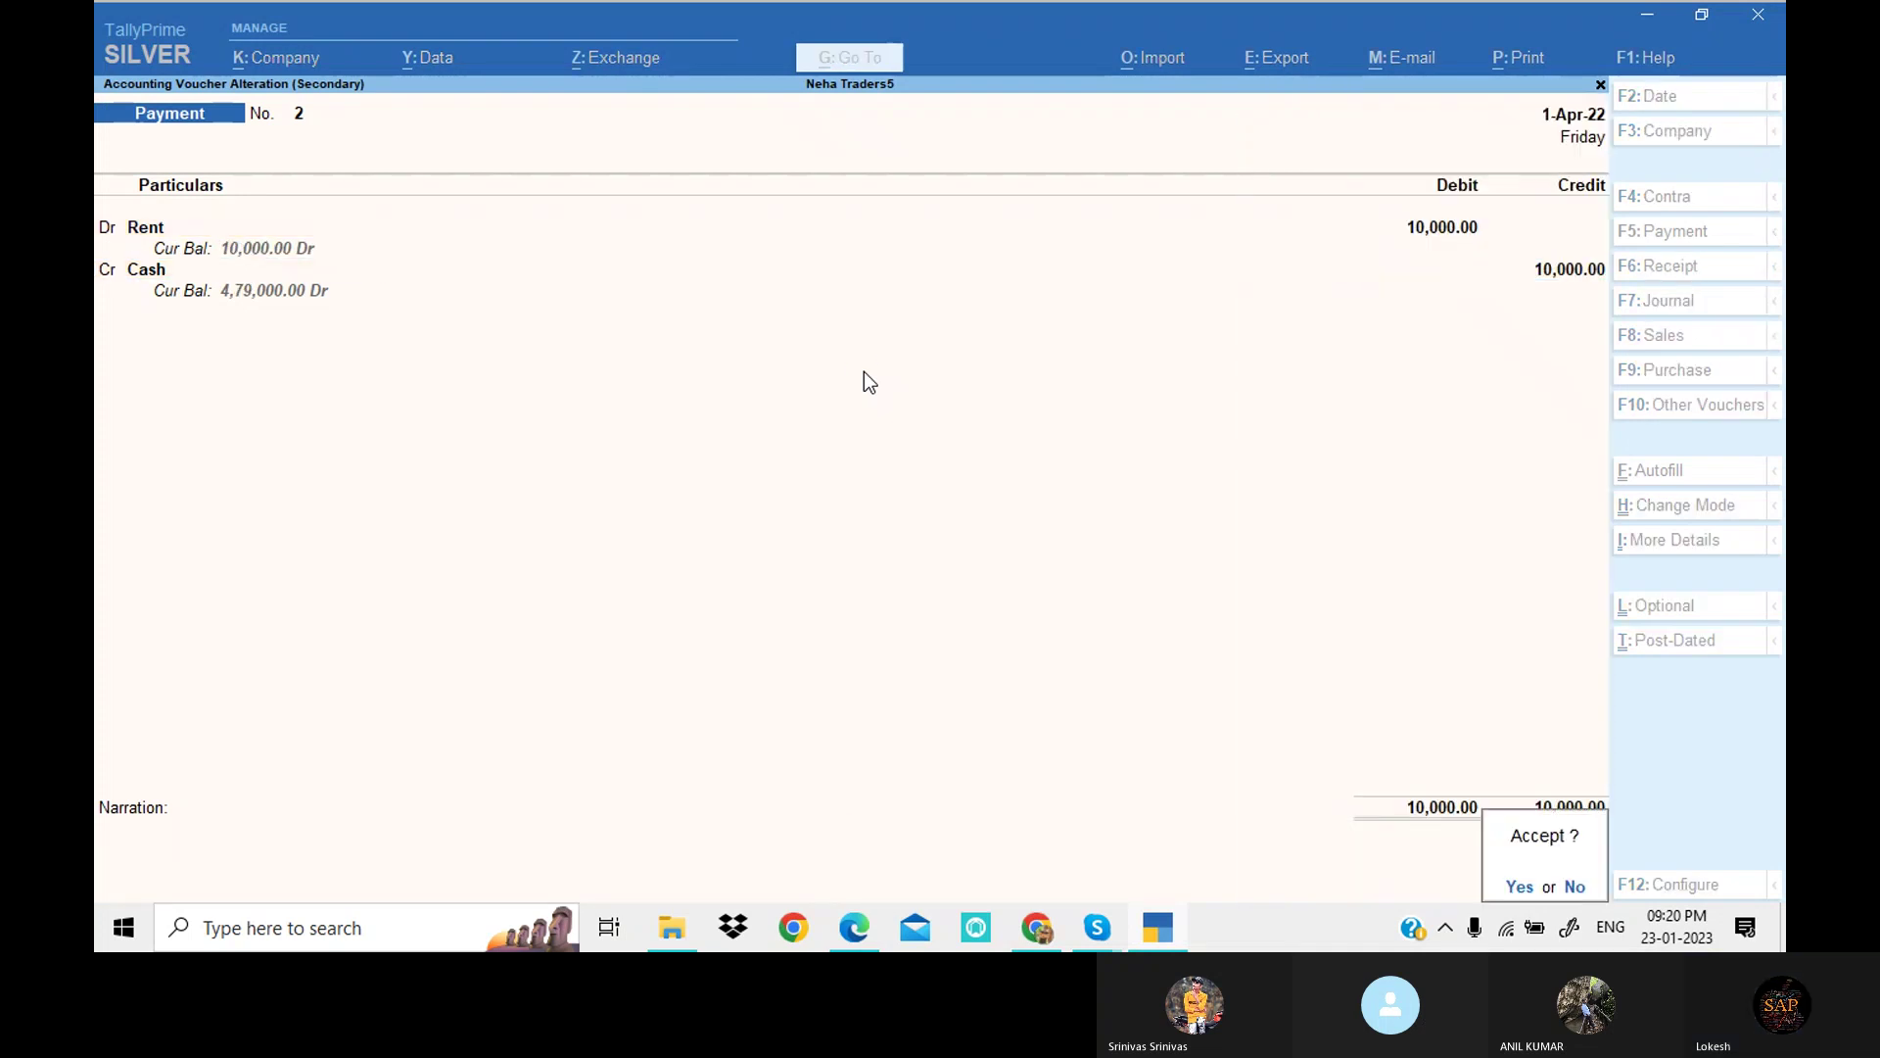
key("Return")
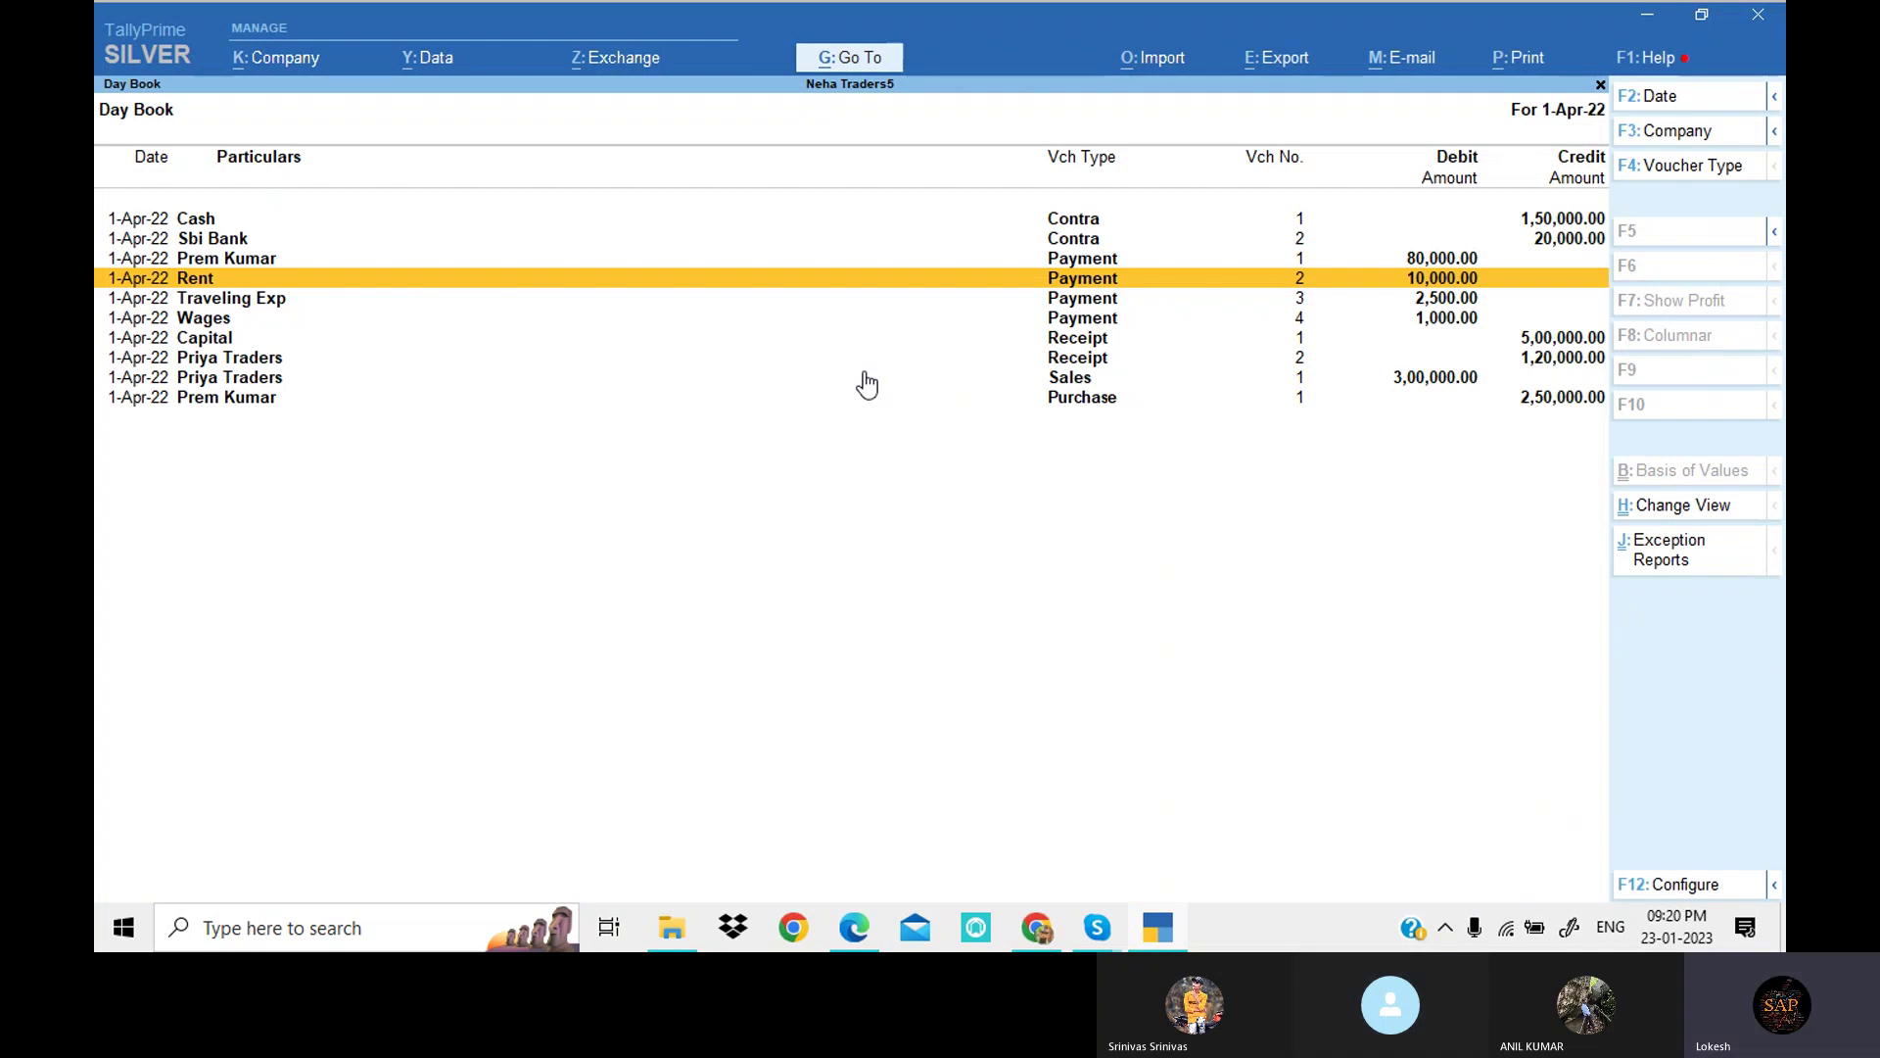
Step: Change the Traveling Exp payment to 3,500, then leave the Day Book
key("Down")
key("Return")
key("Return")
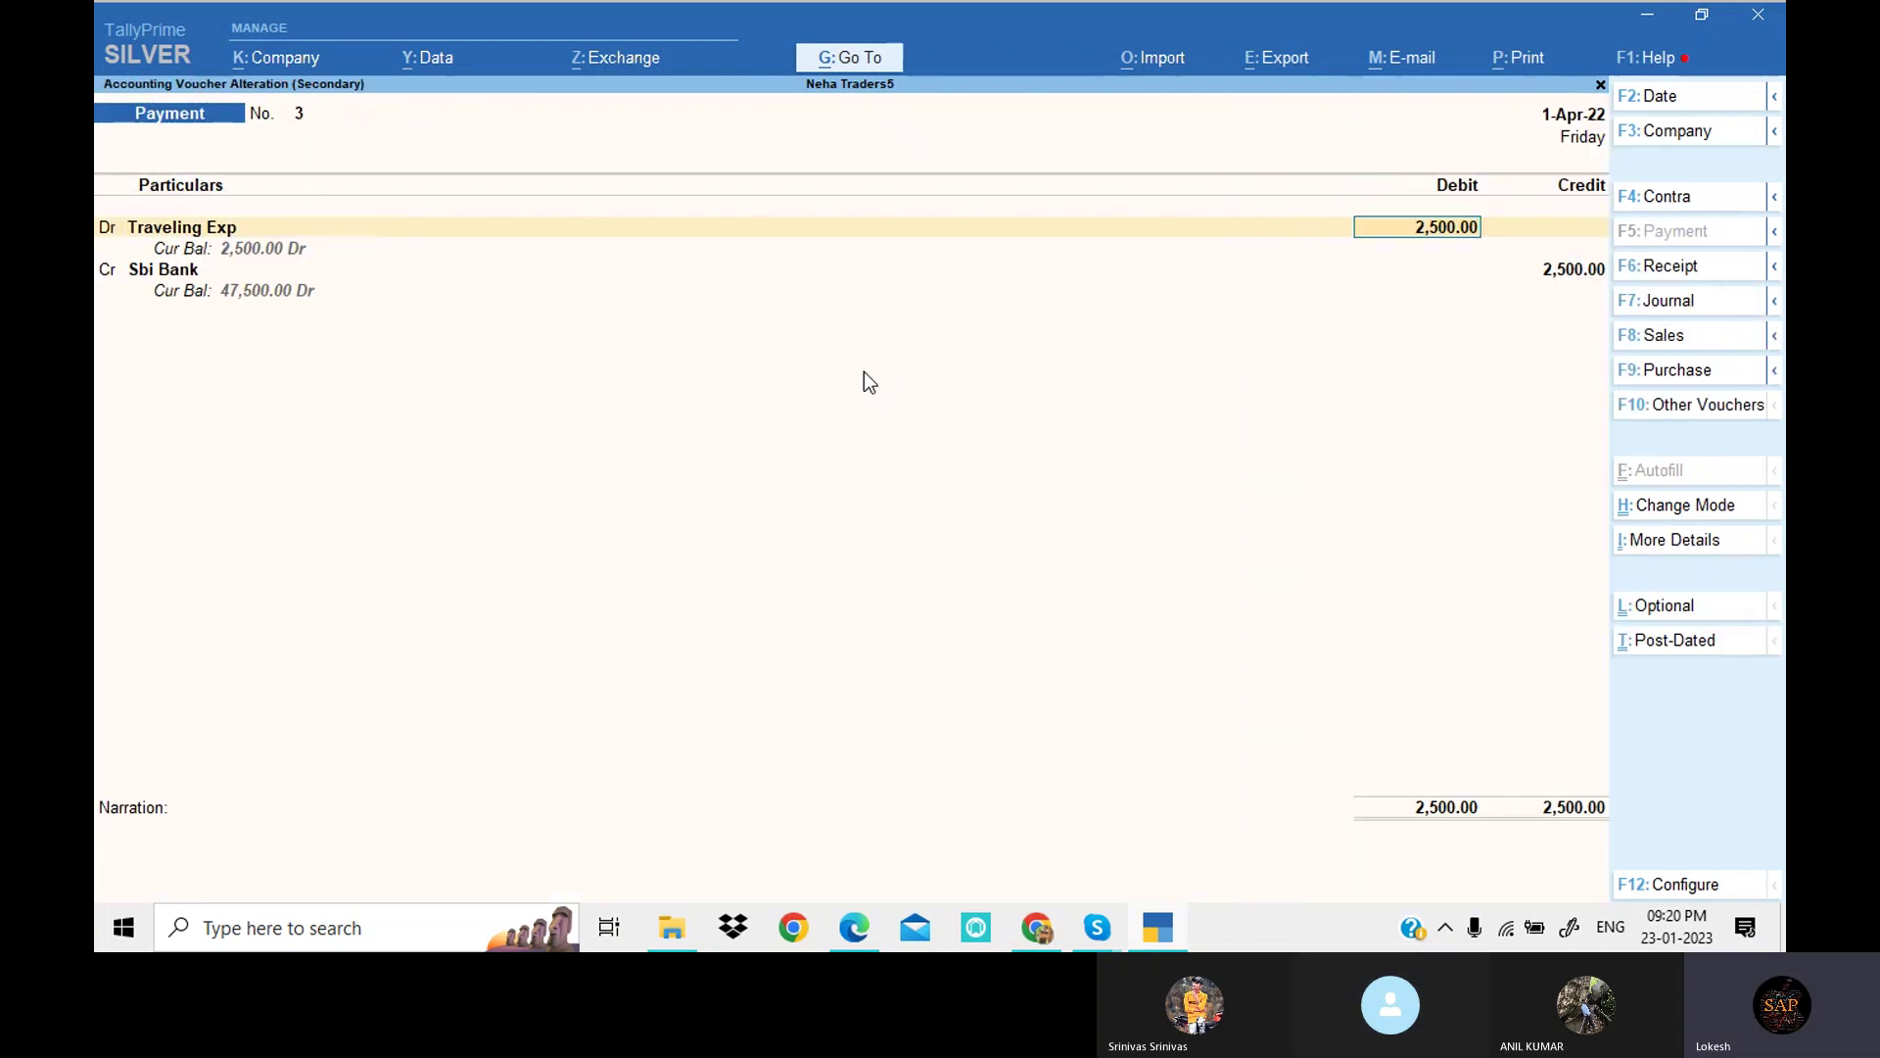
type("3,500")
key("Return")
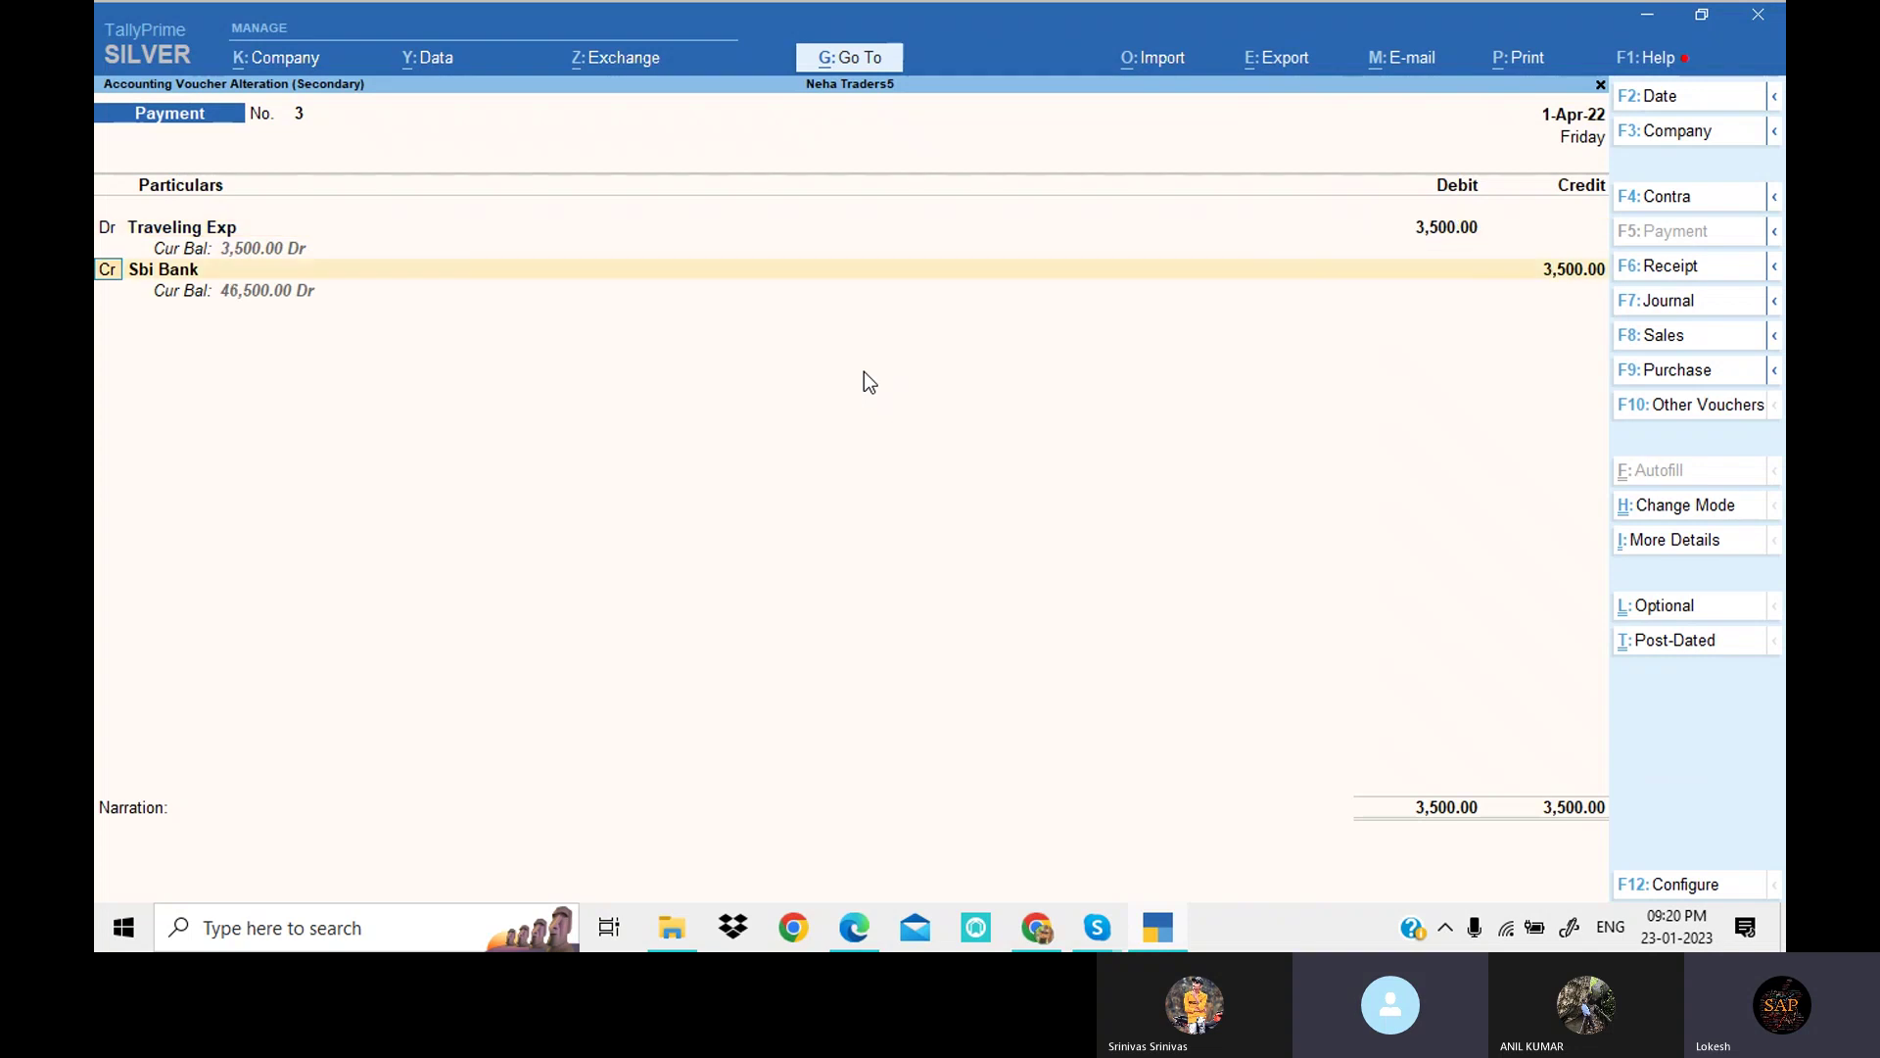
key("Return")
key("Return")
key("Return")
key("Return")
key("Return")
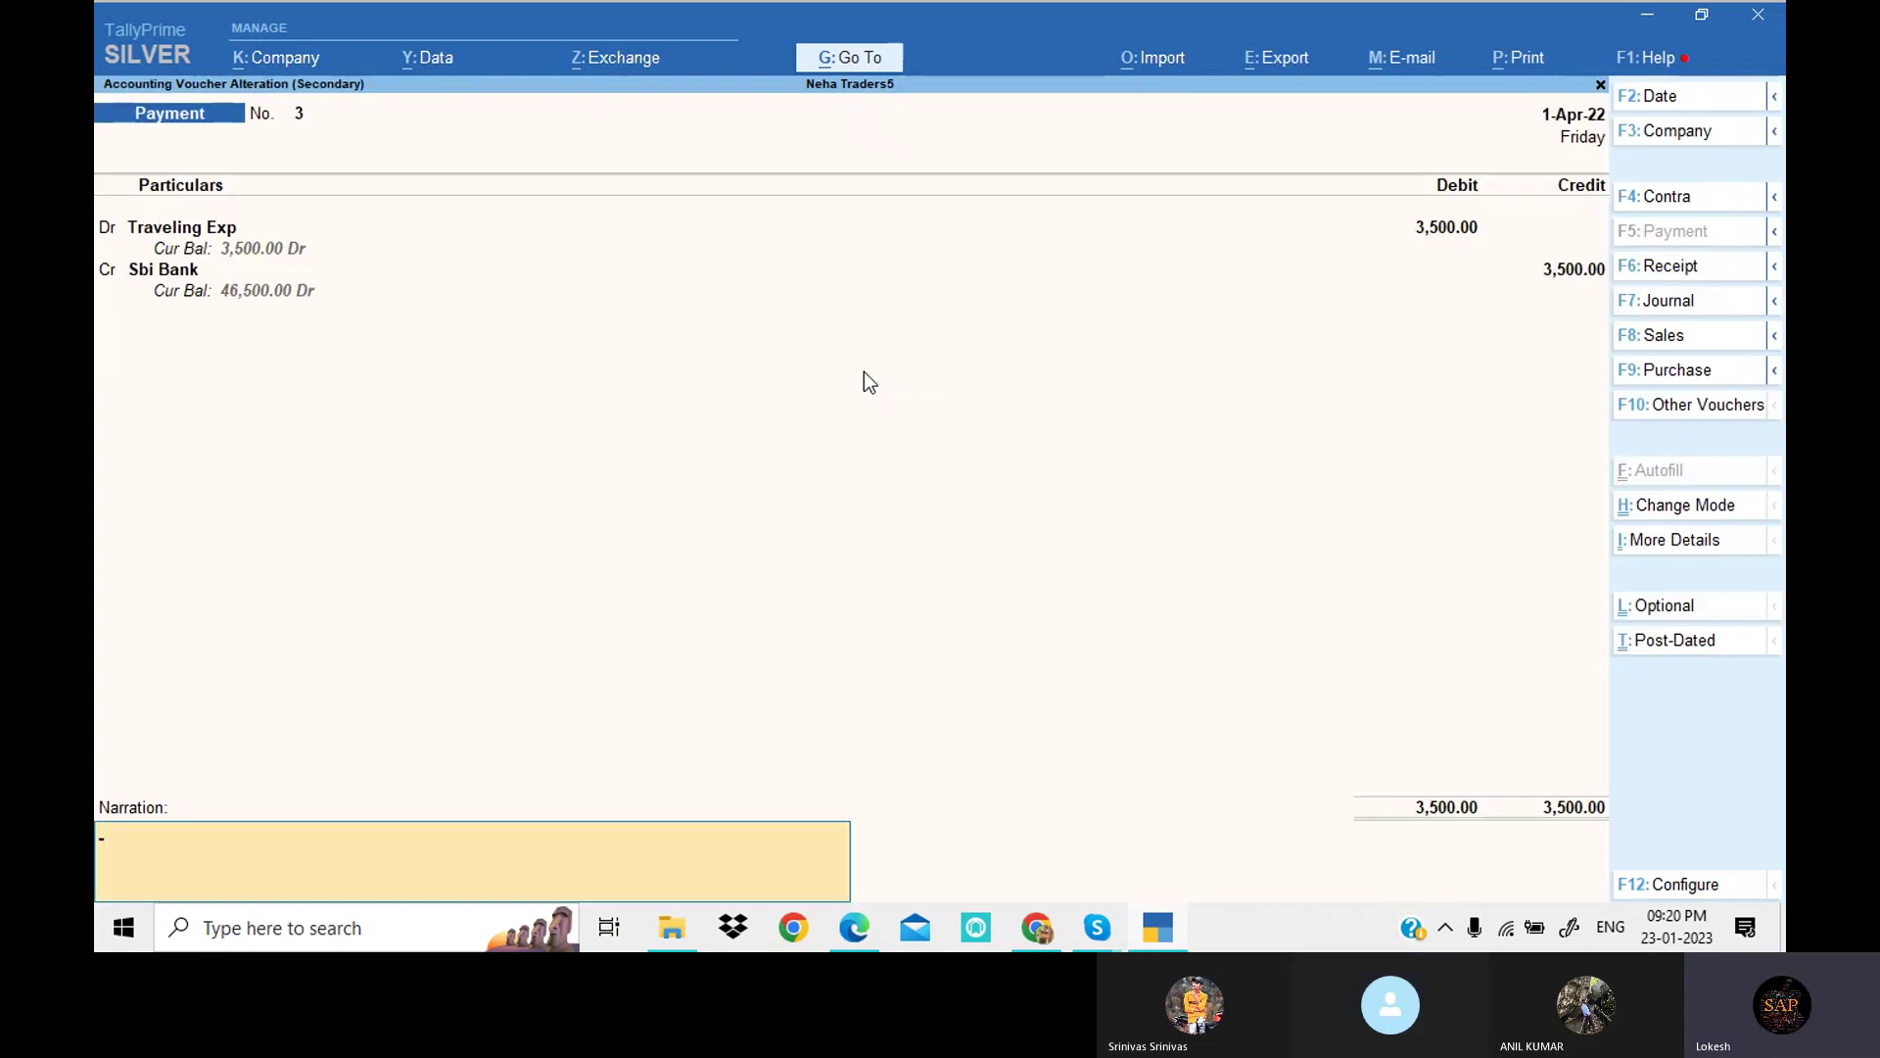
key("Return")
key("Return")
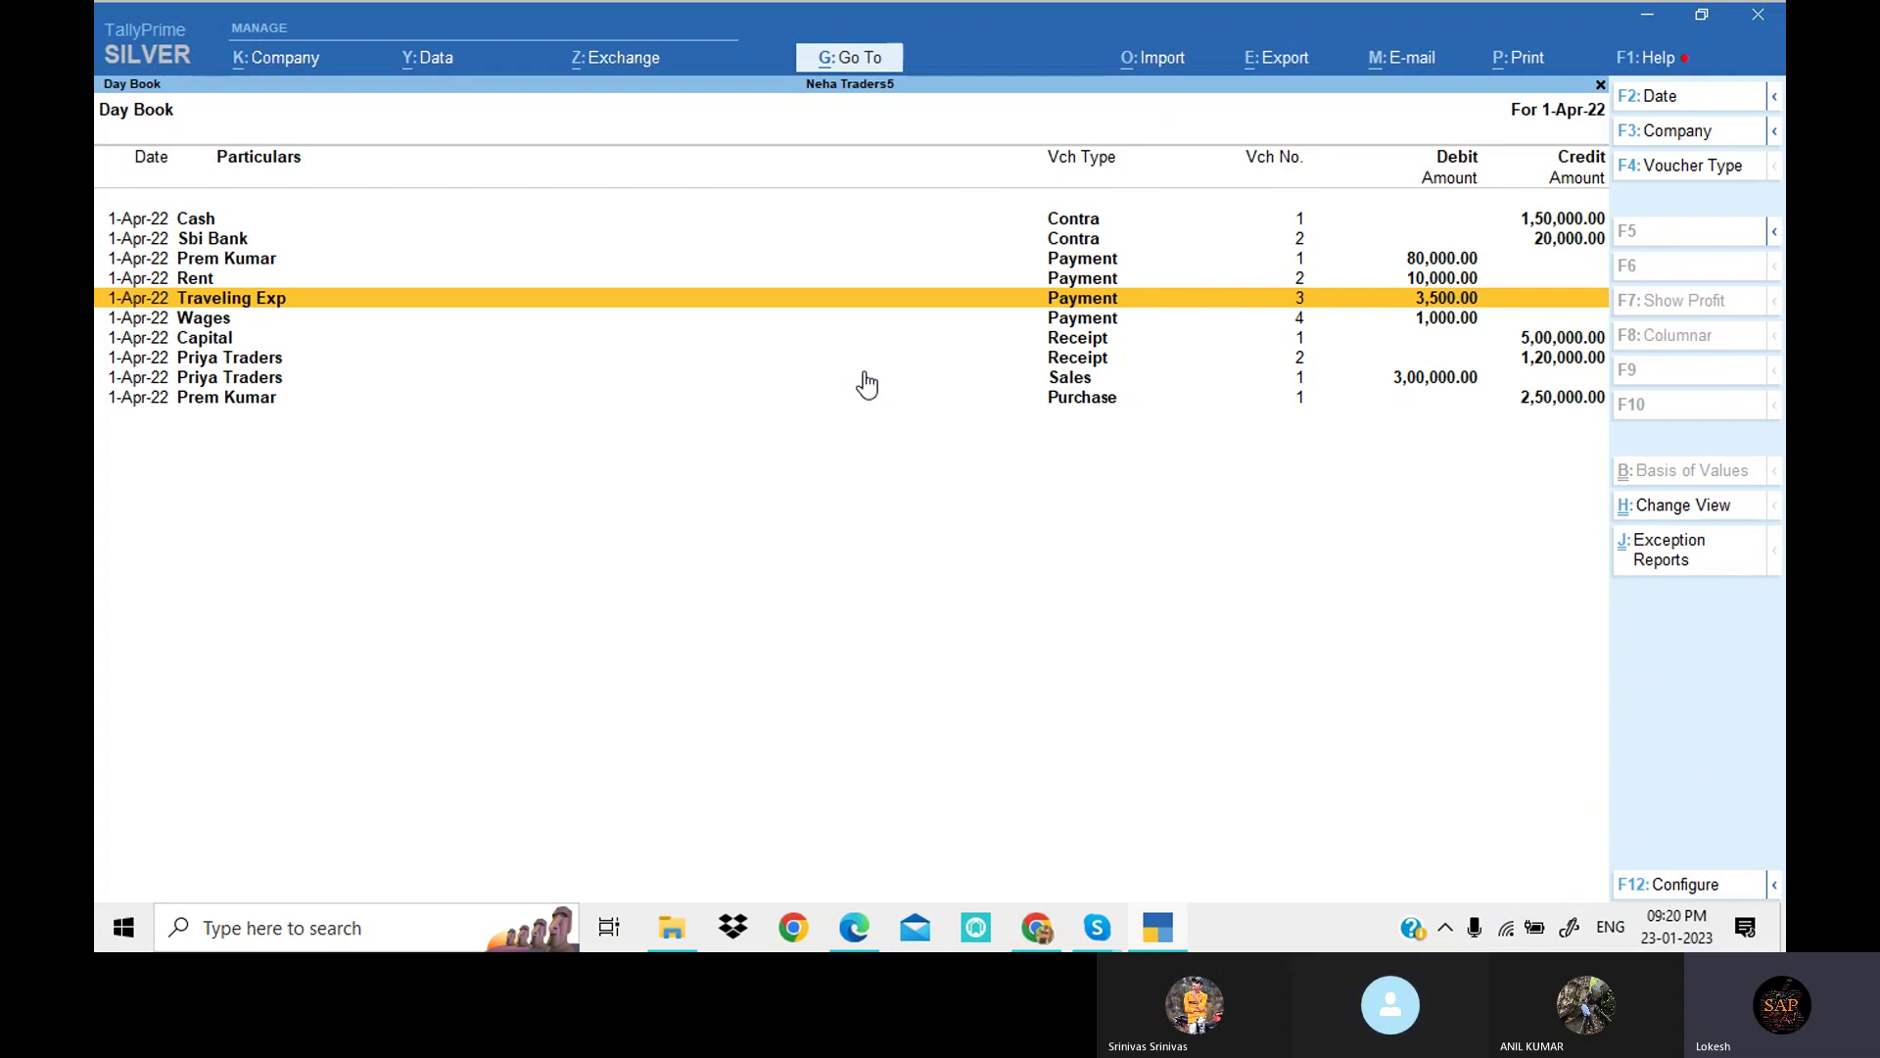
key("Escape")
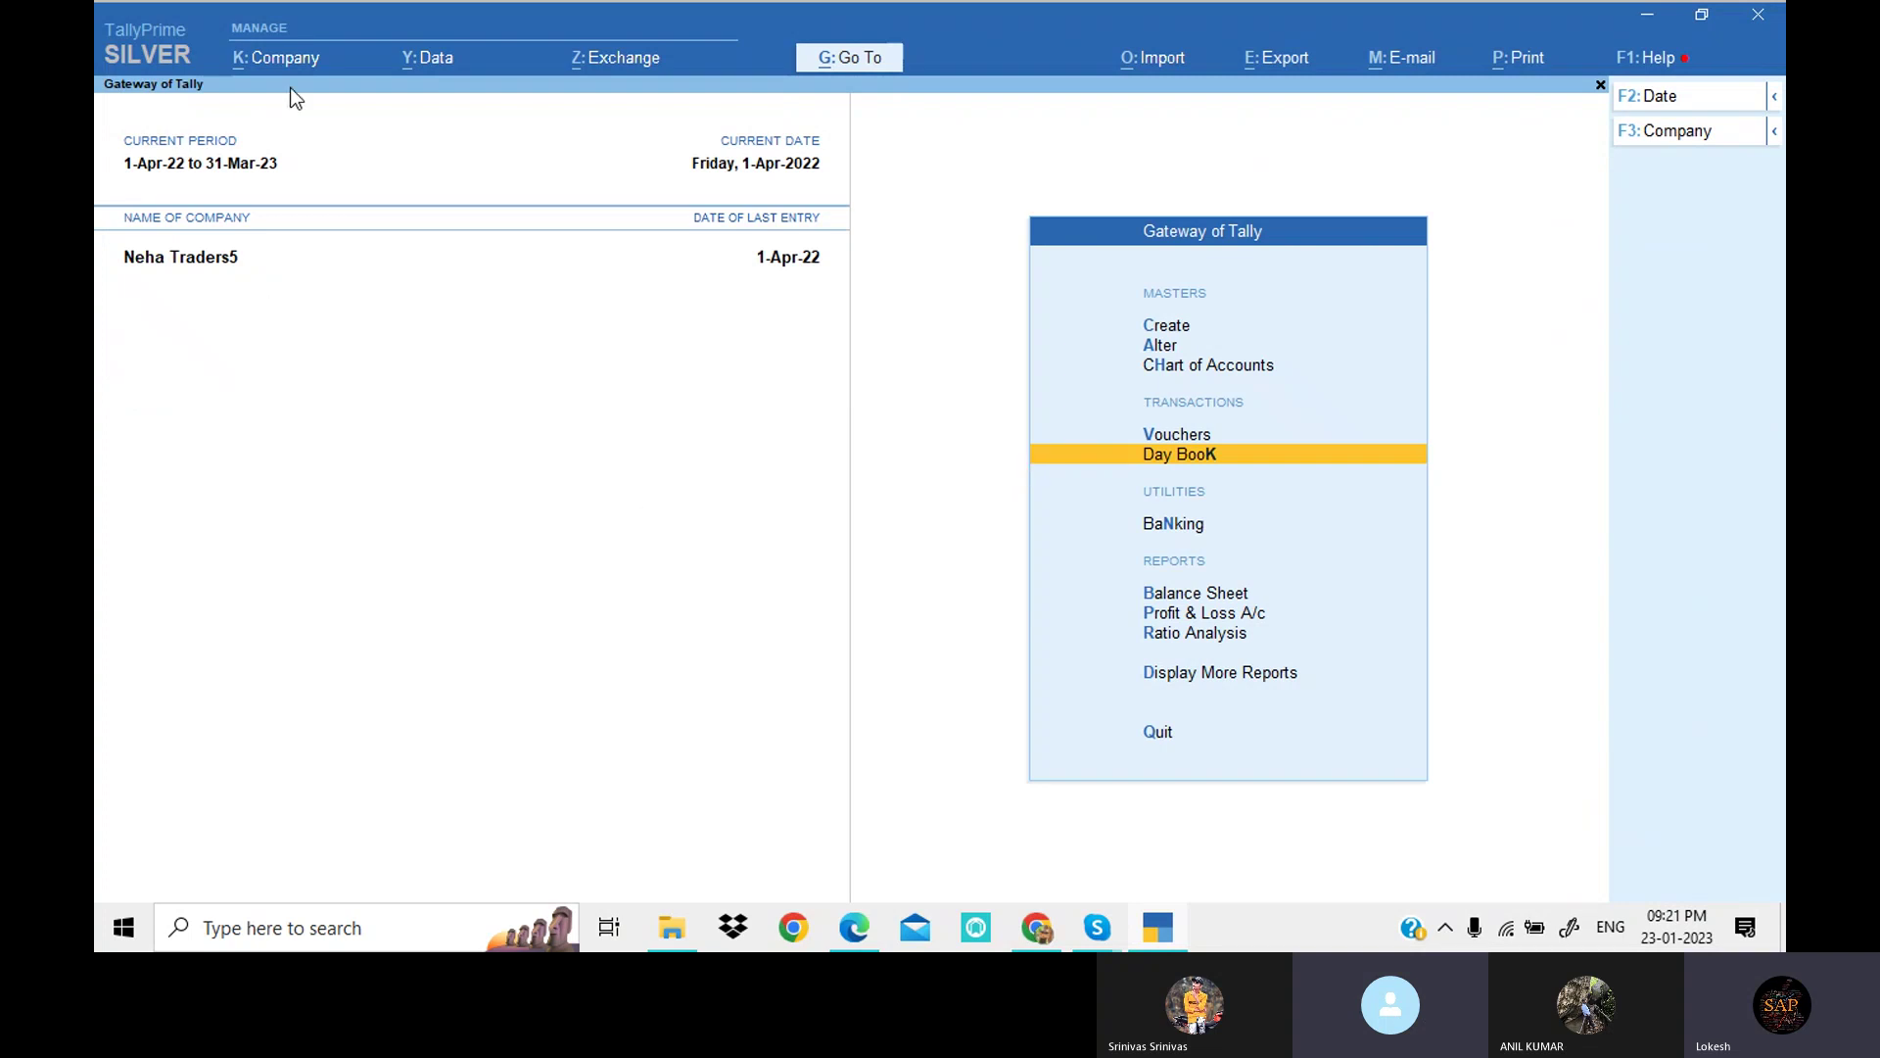
Step: Start a new company, glancing at the problem sheet PDF for its details
left_click(284, 59)
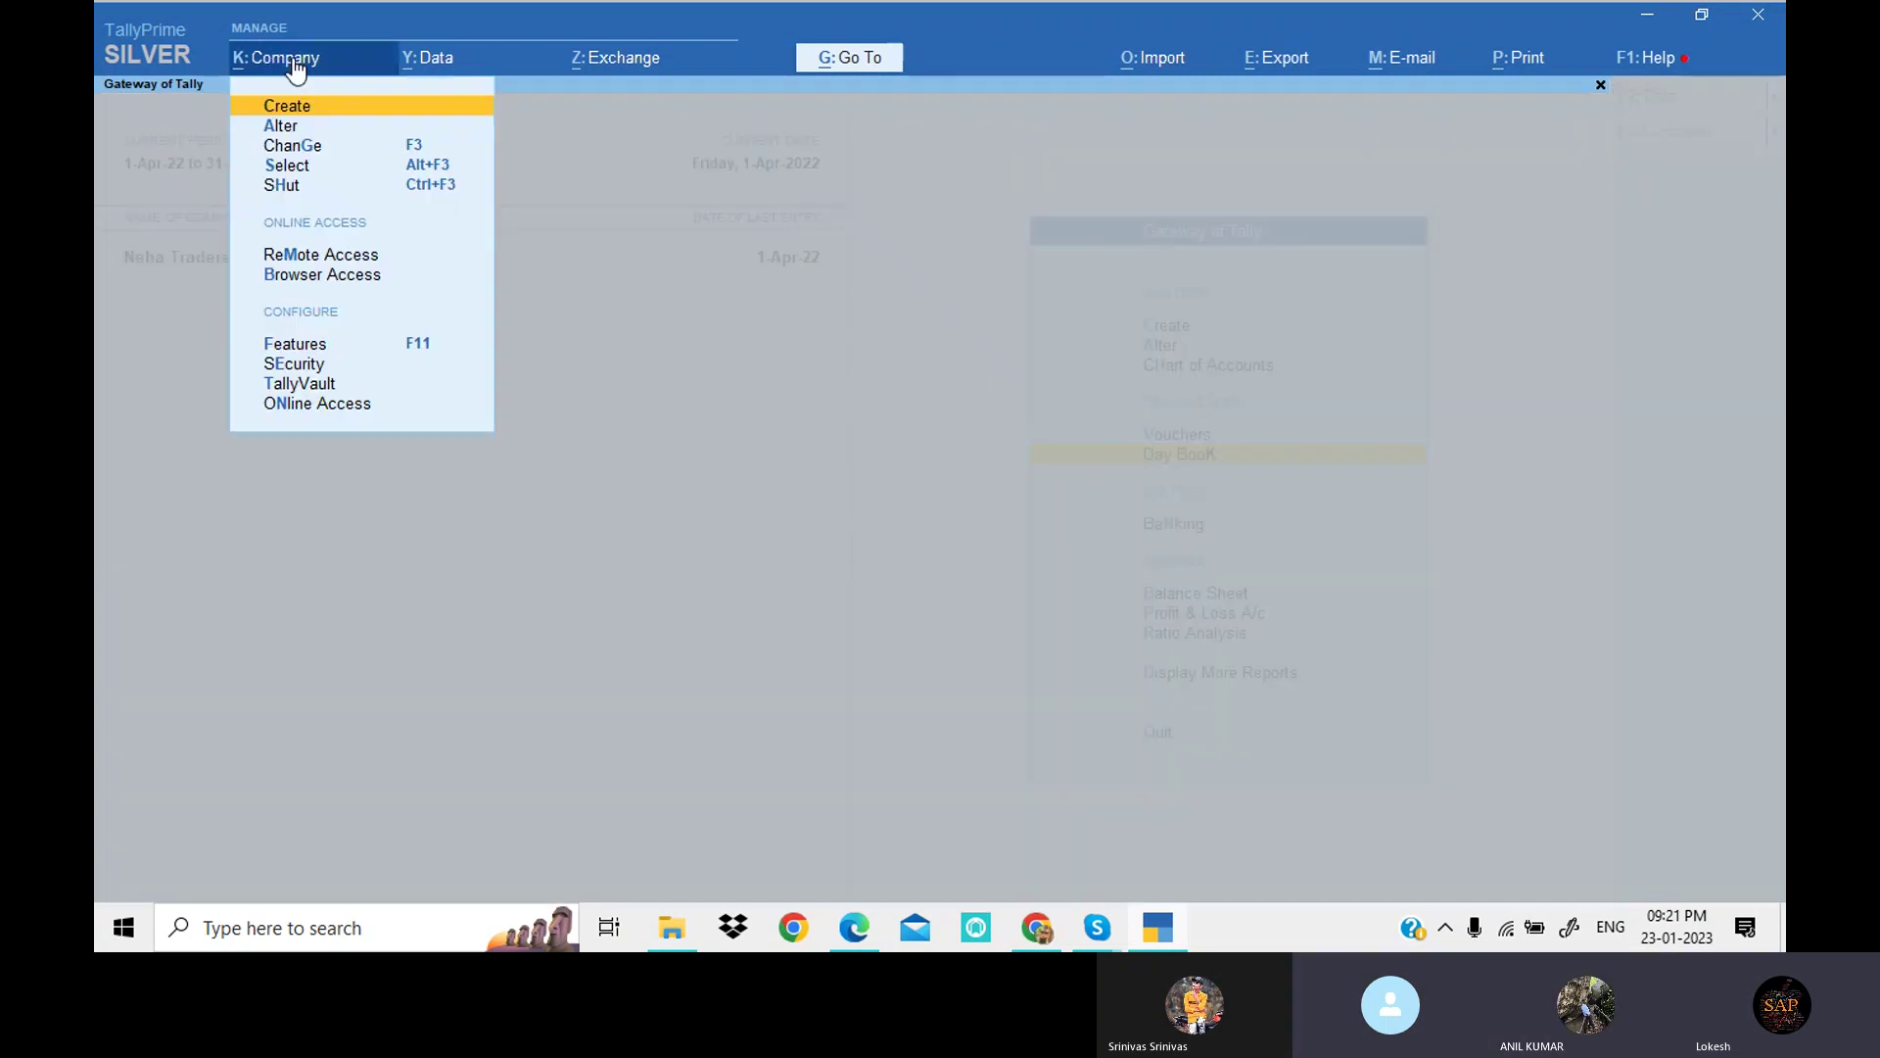
left_click(298, 104)
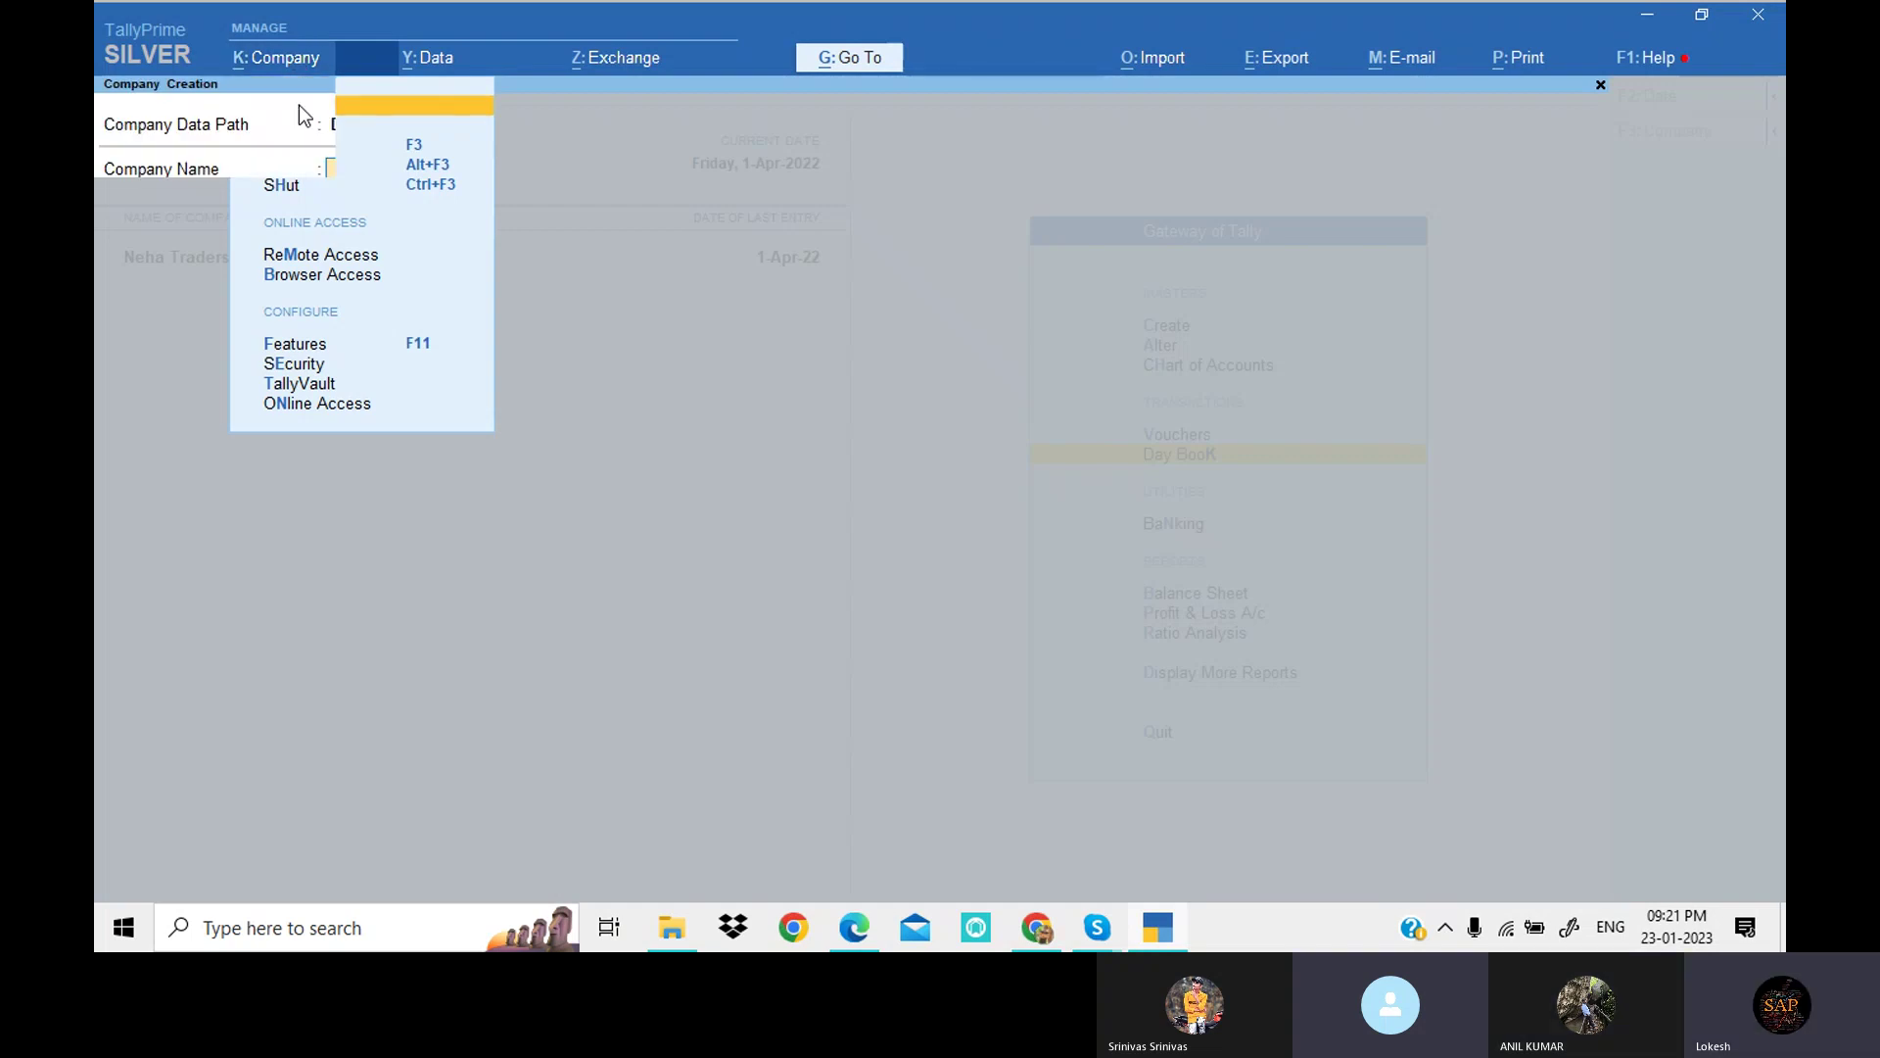
left_click(856, 928)
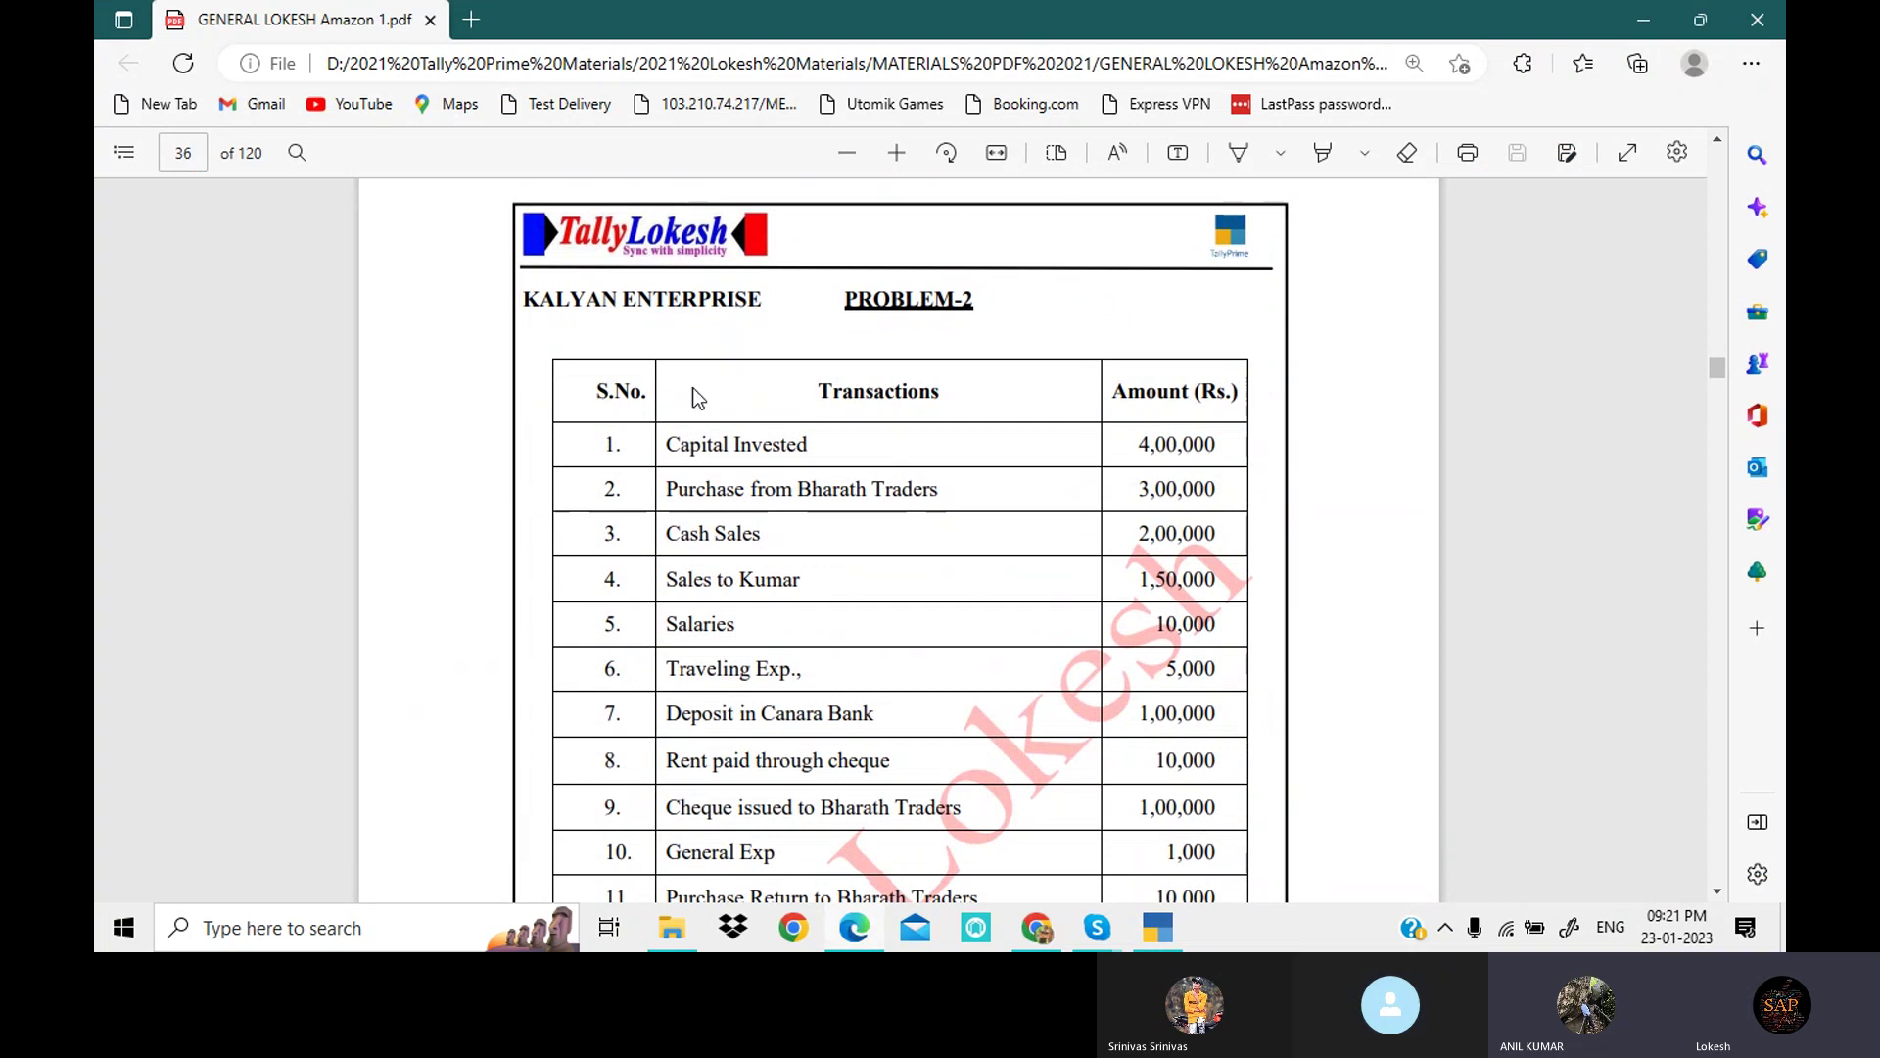
left_click(1157, 928)
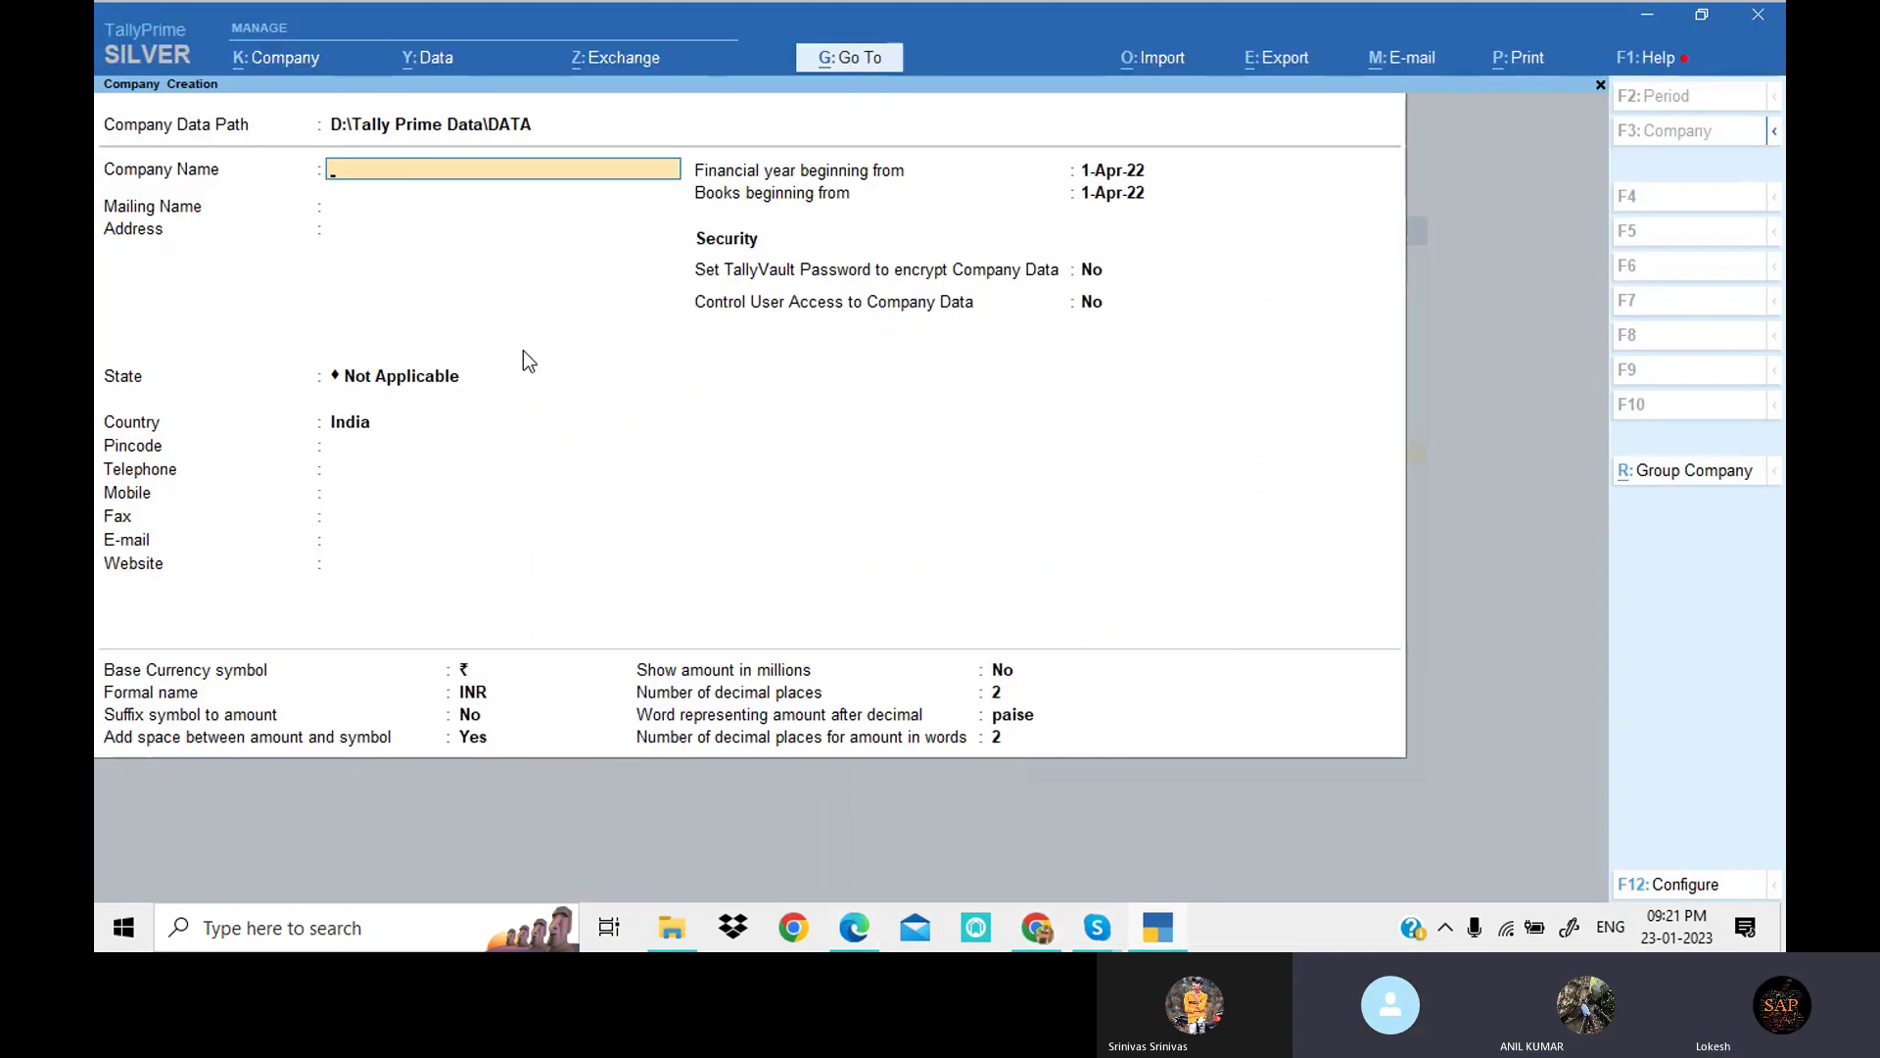
Step: Name the company Kalyan Enterprises, set state Andhra Pradesh, and accept the form
type("Kalyan")
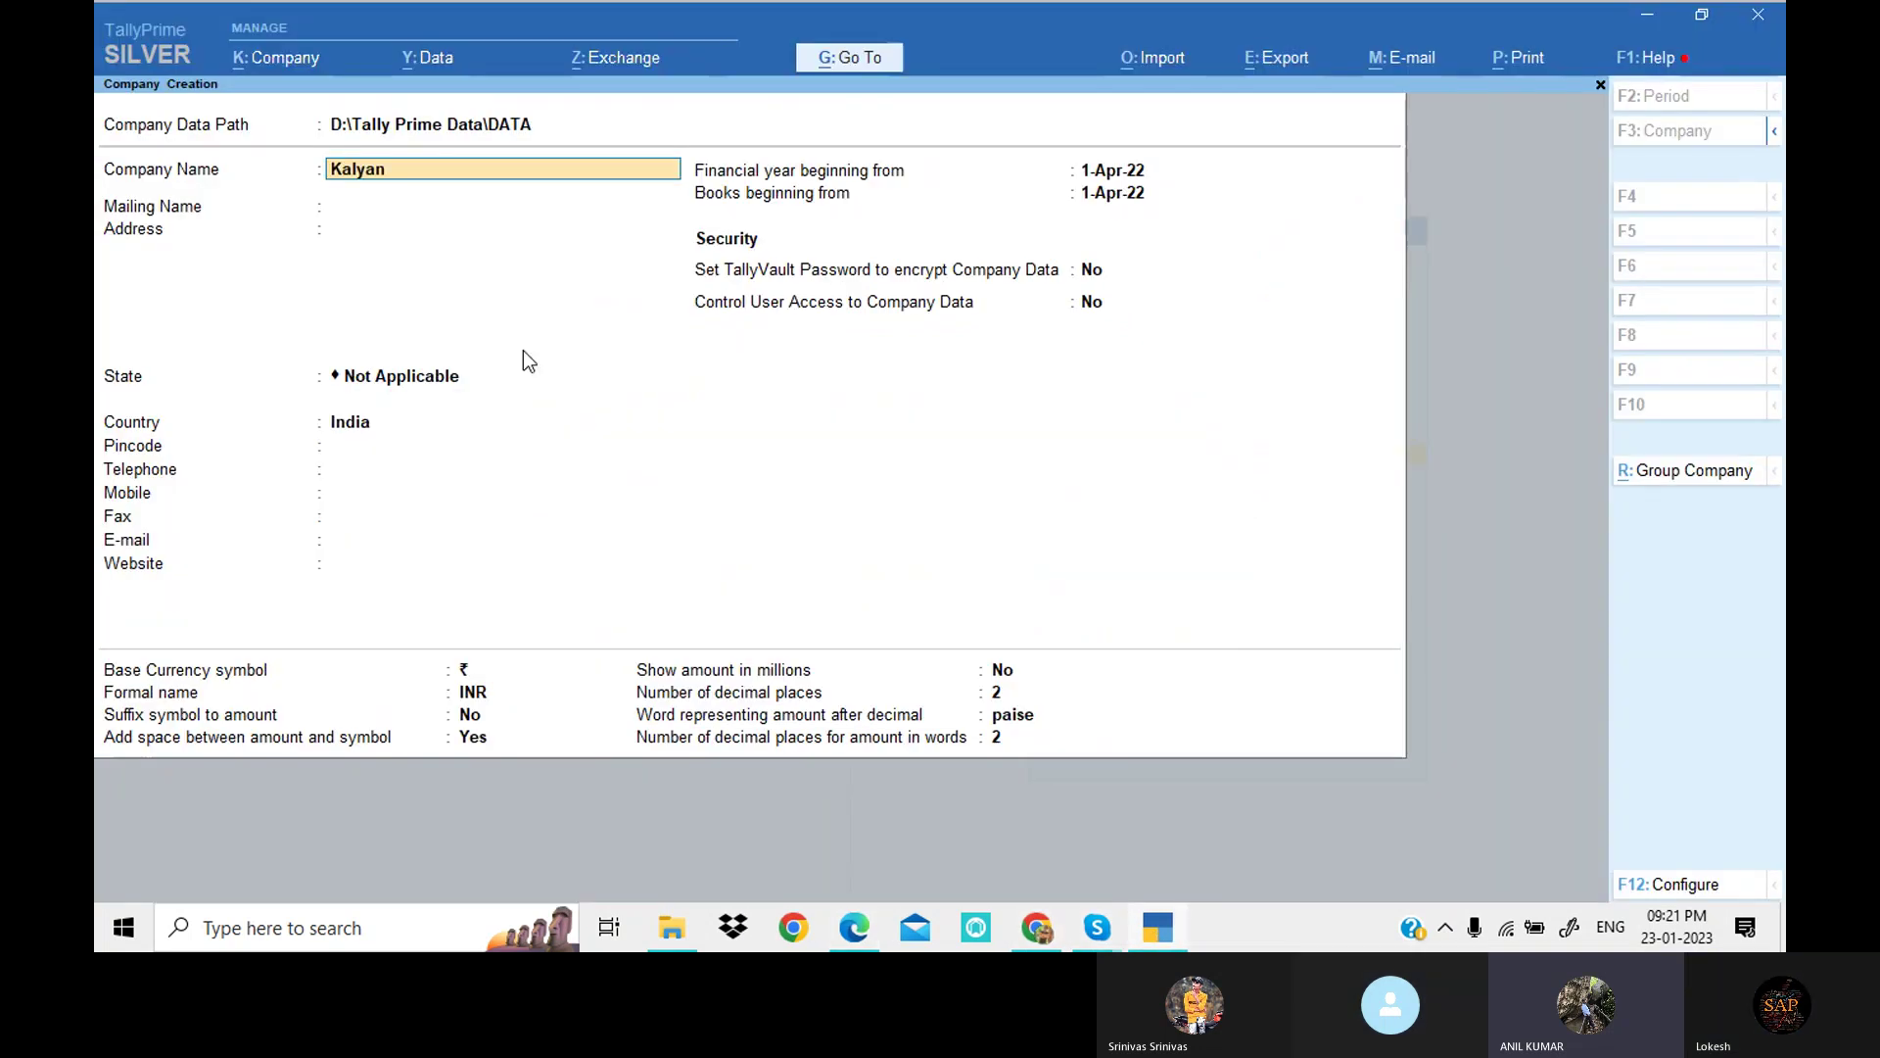
type(" Enterpri")
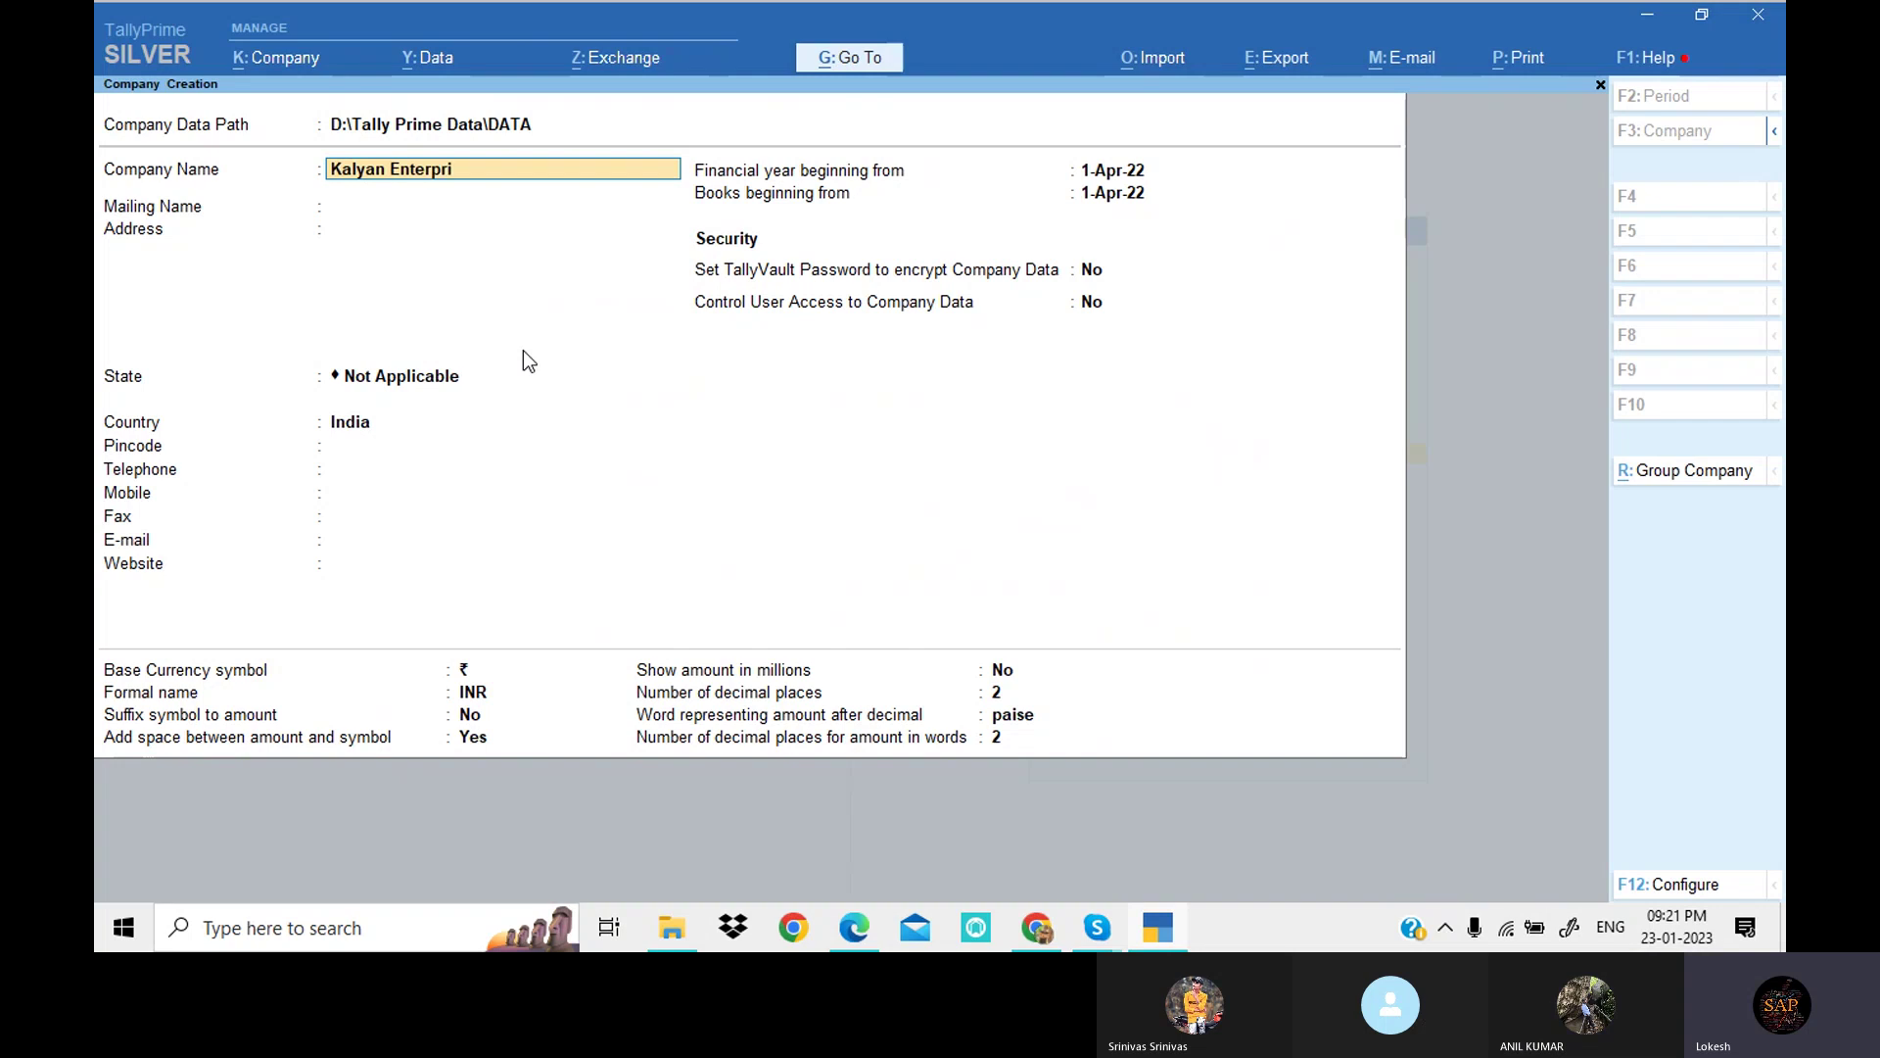
type("ses")
key("Return")
key("Return")
key("Return")
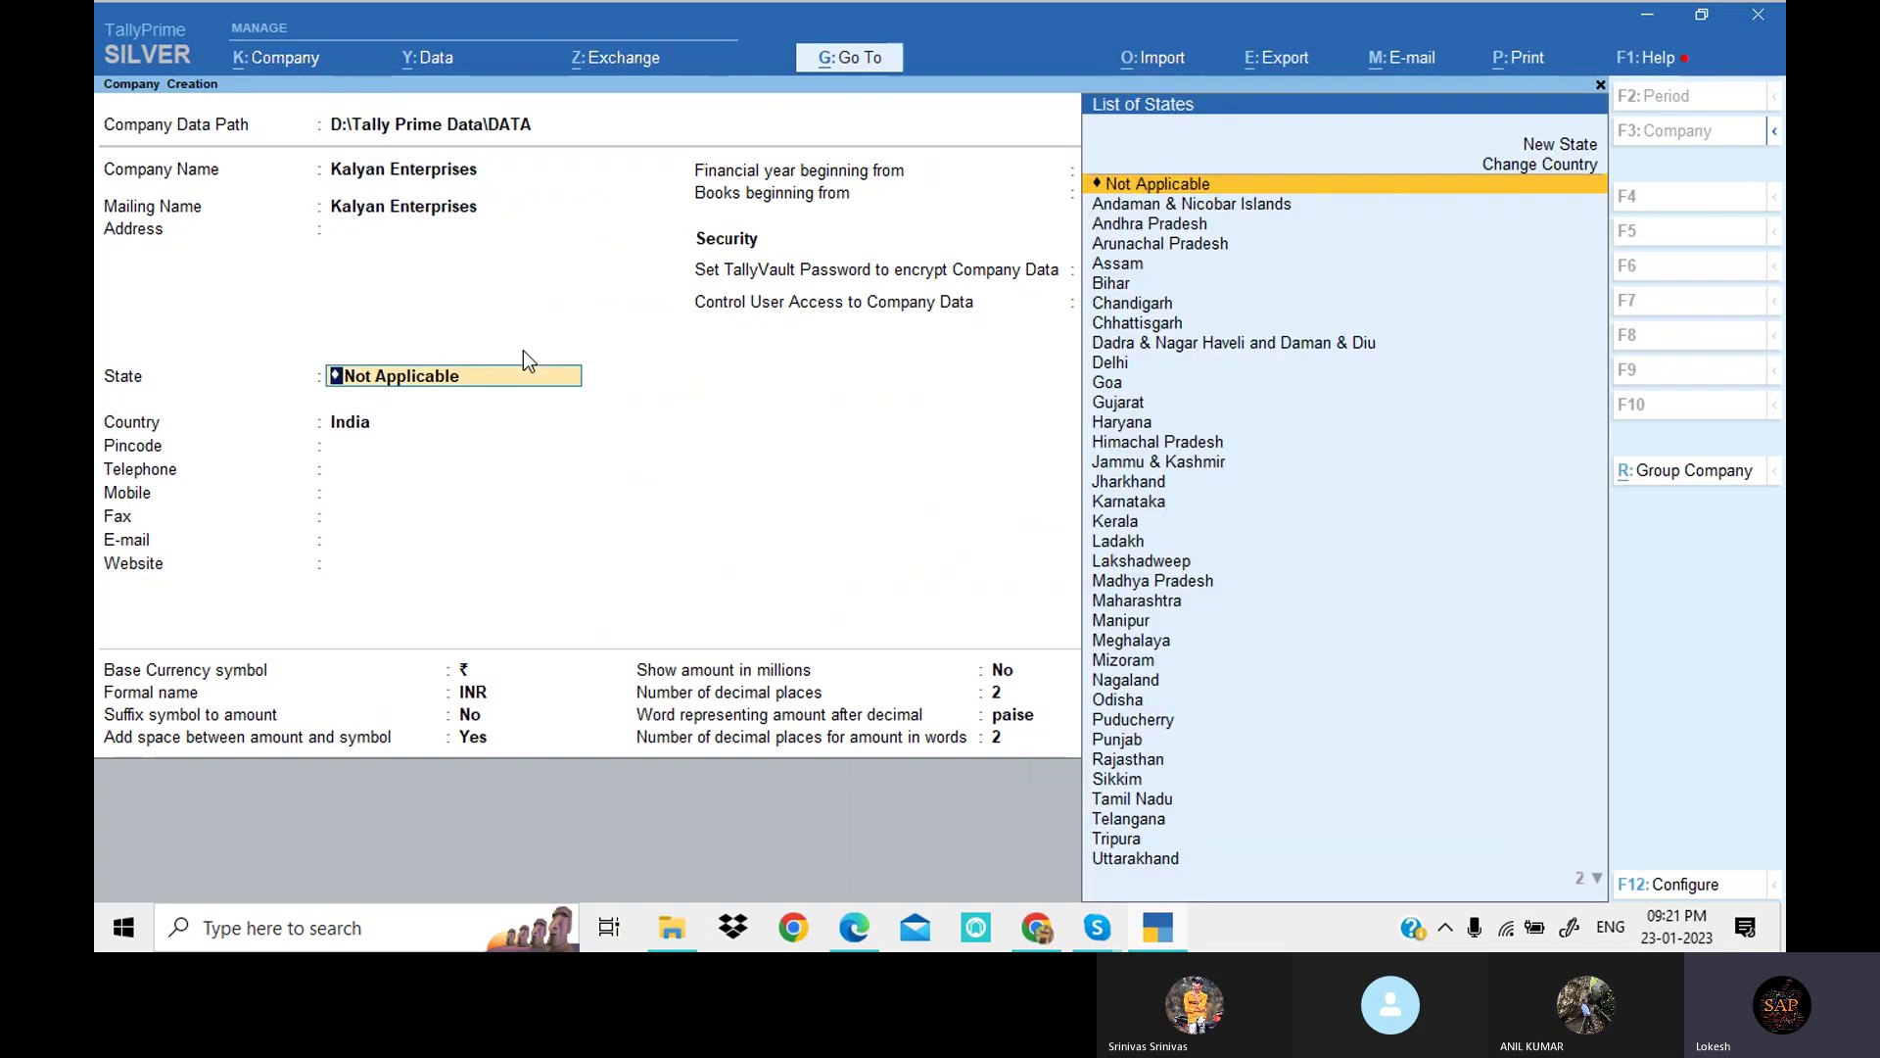
key("Down")
key("Down")
key("Return")
key("Return")
key("Return")
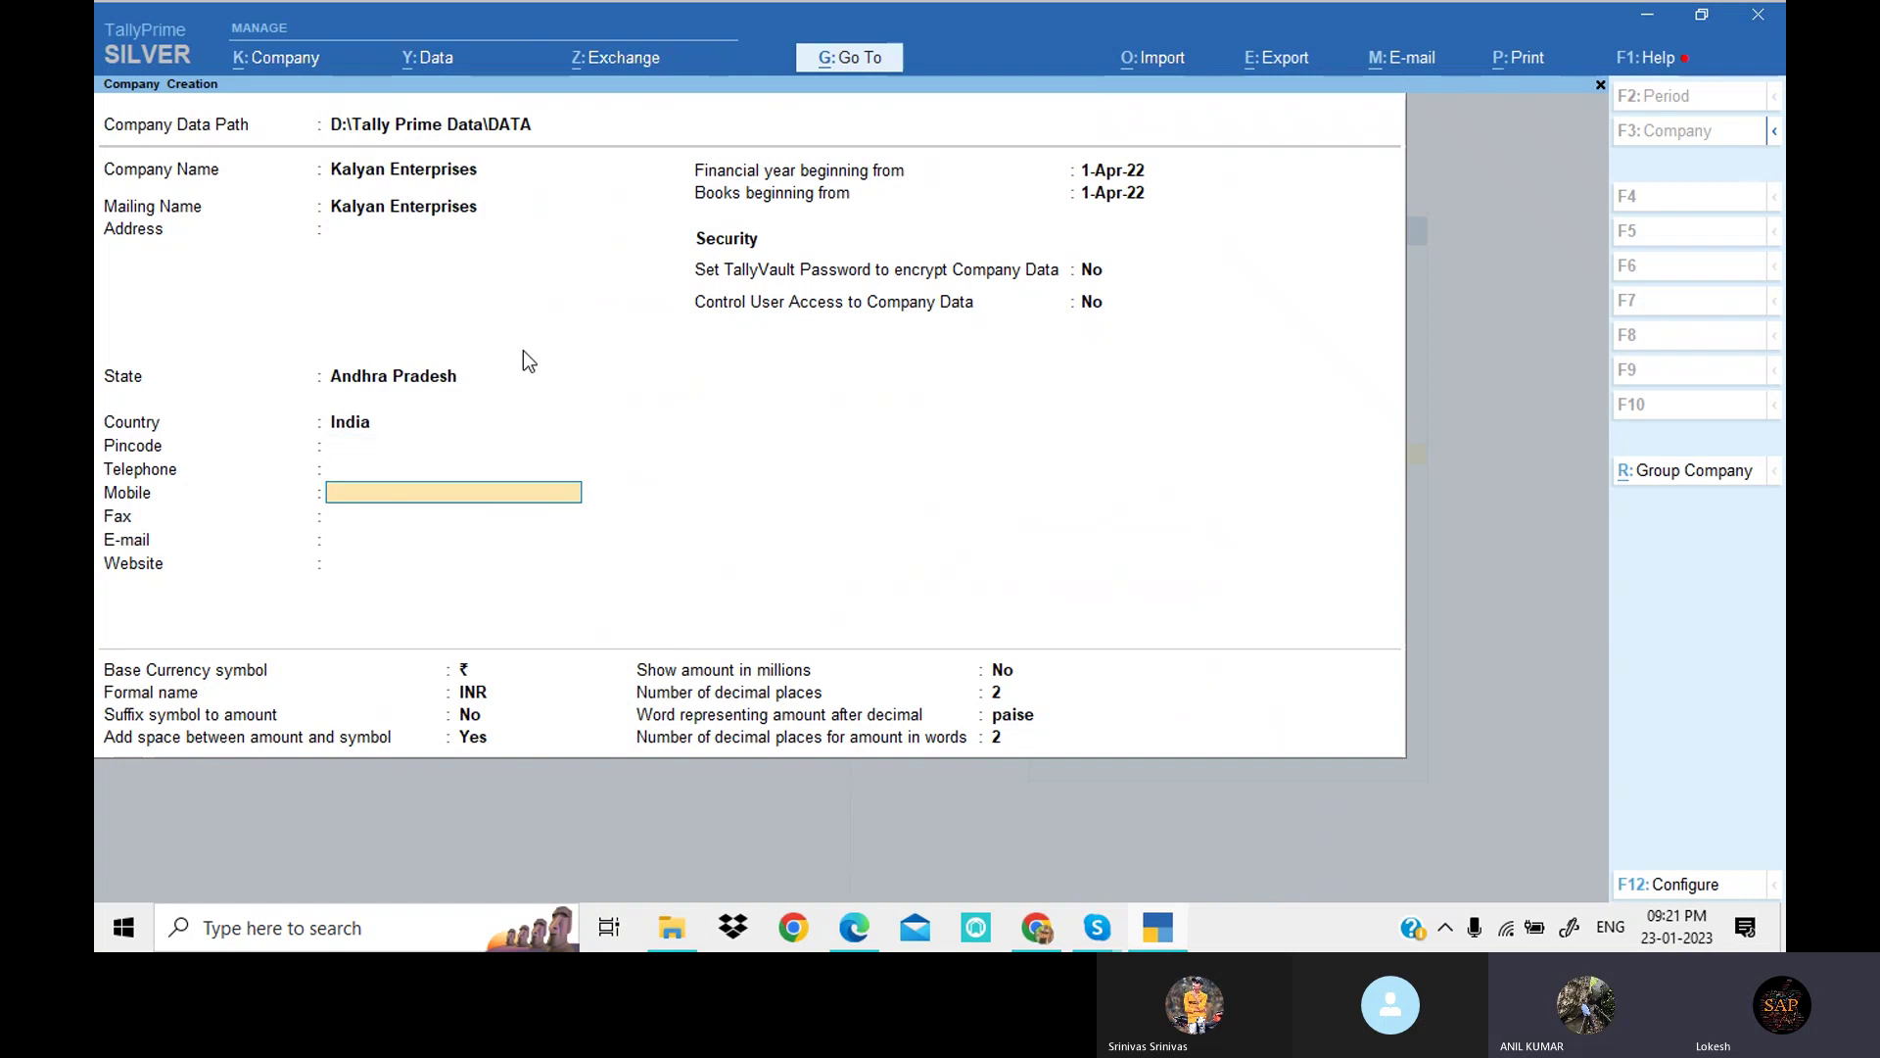
key("Return")
key("Return")
key("Return")
key("Return")
key("Return")
key("Return")
key("Return")
key("Return")
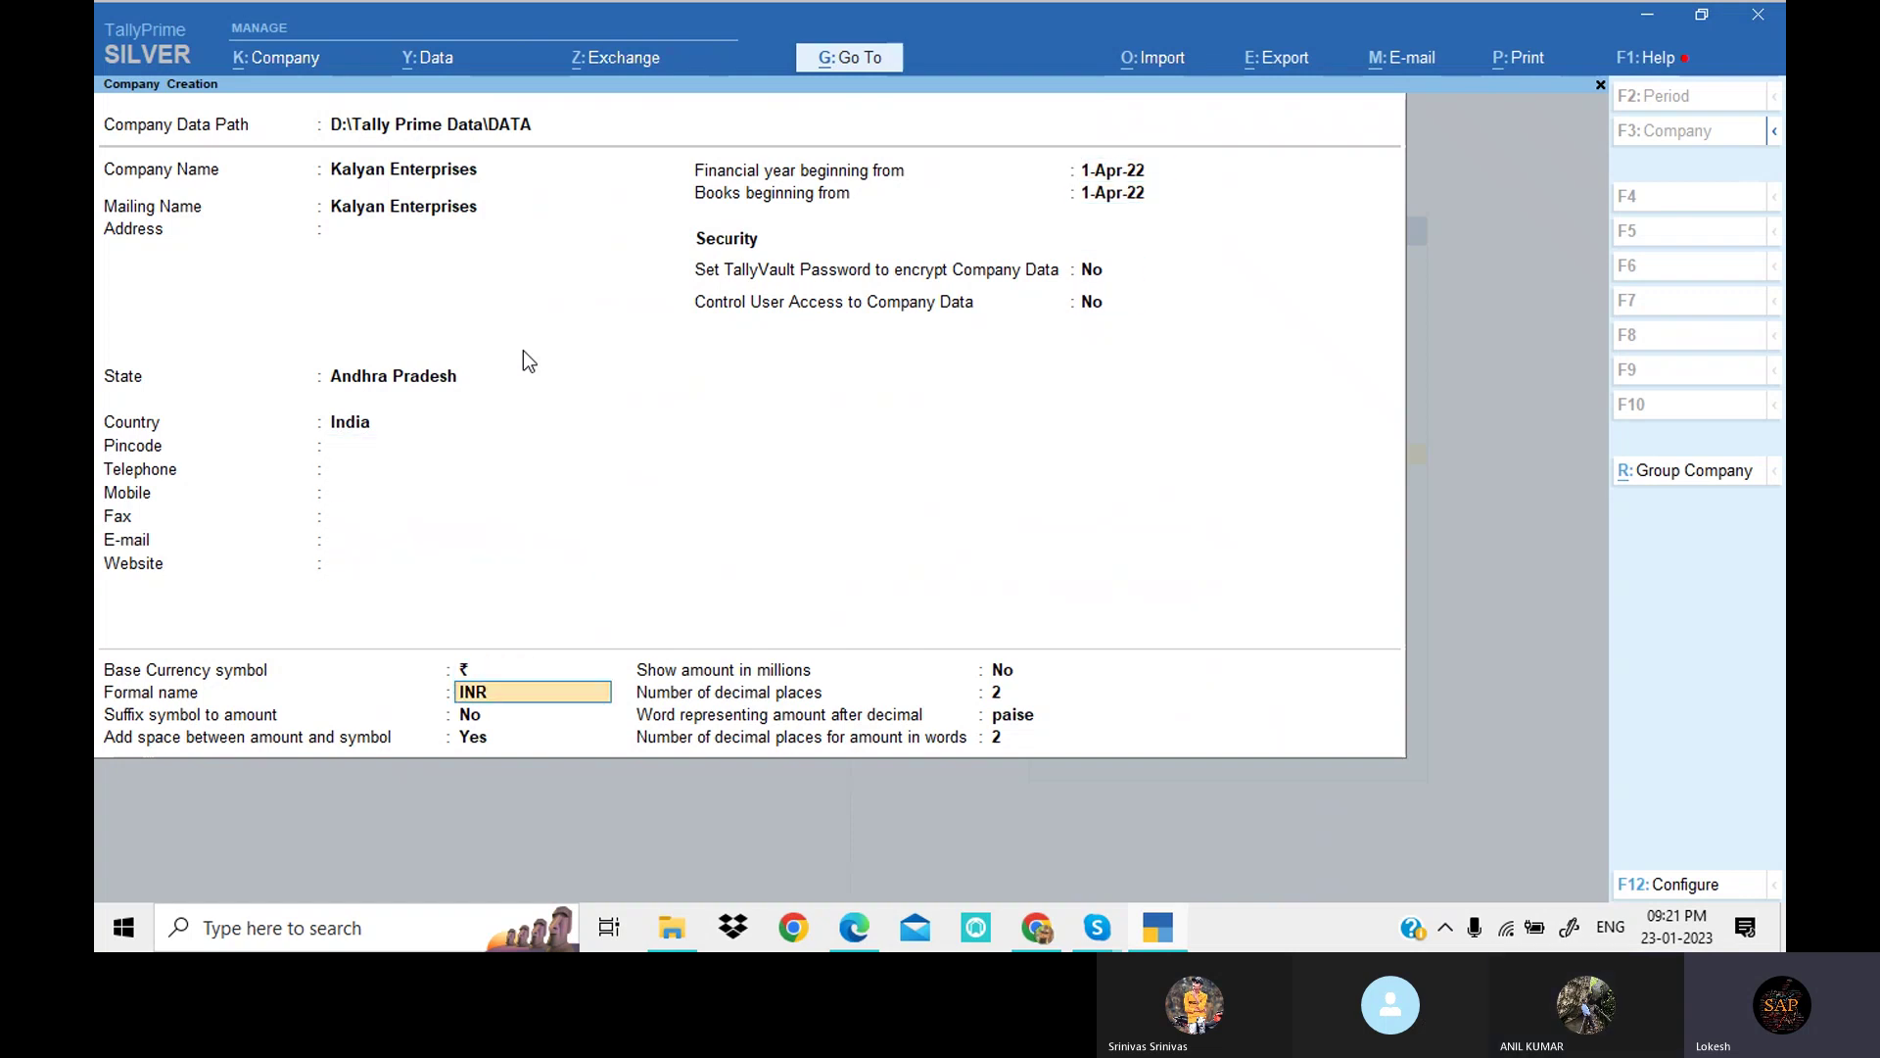
key("Return")
key("Return")
key("Return")
key("Return")
key("Return")
key("Return")
key("Return")
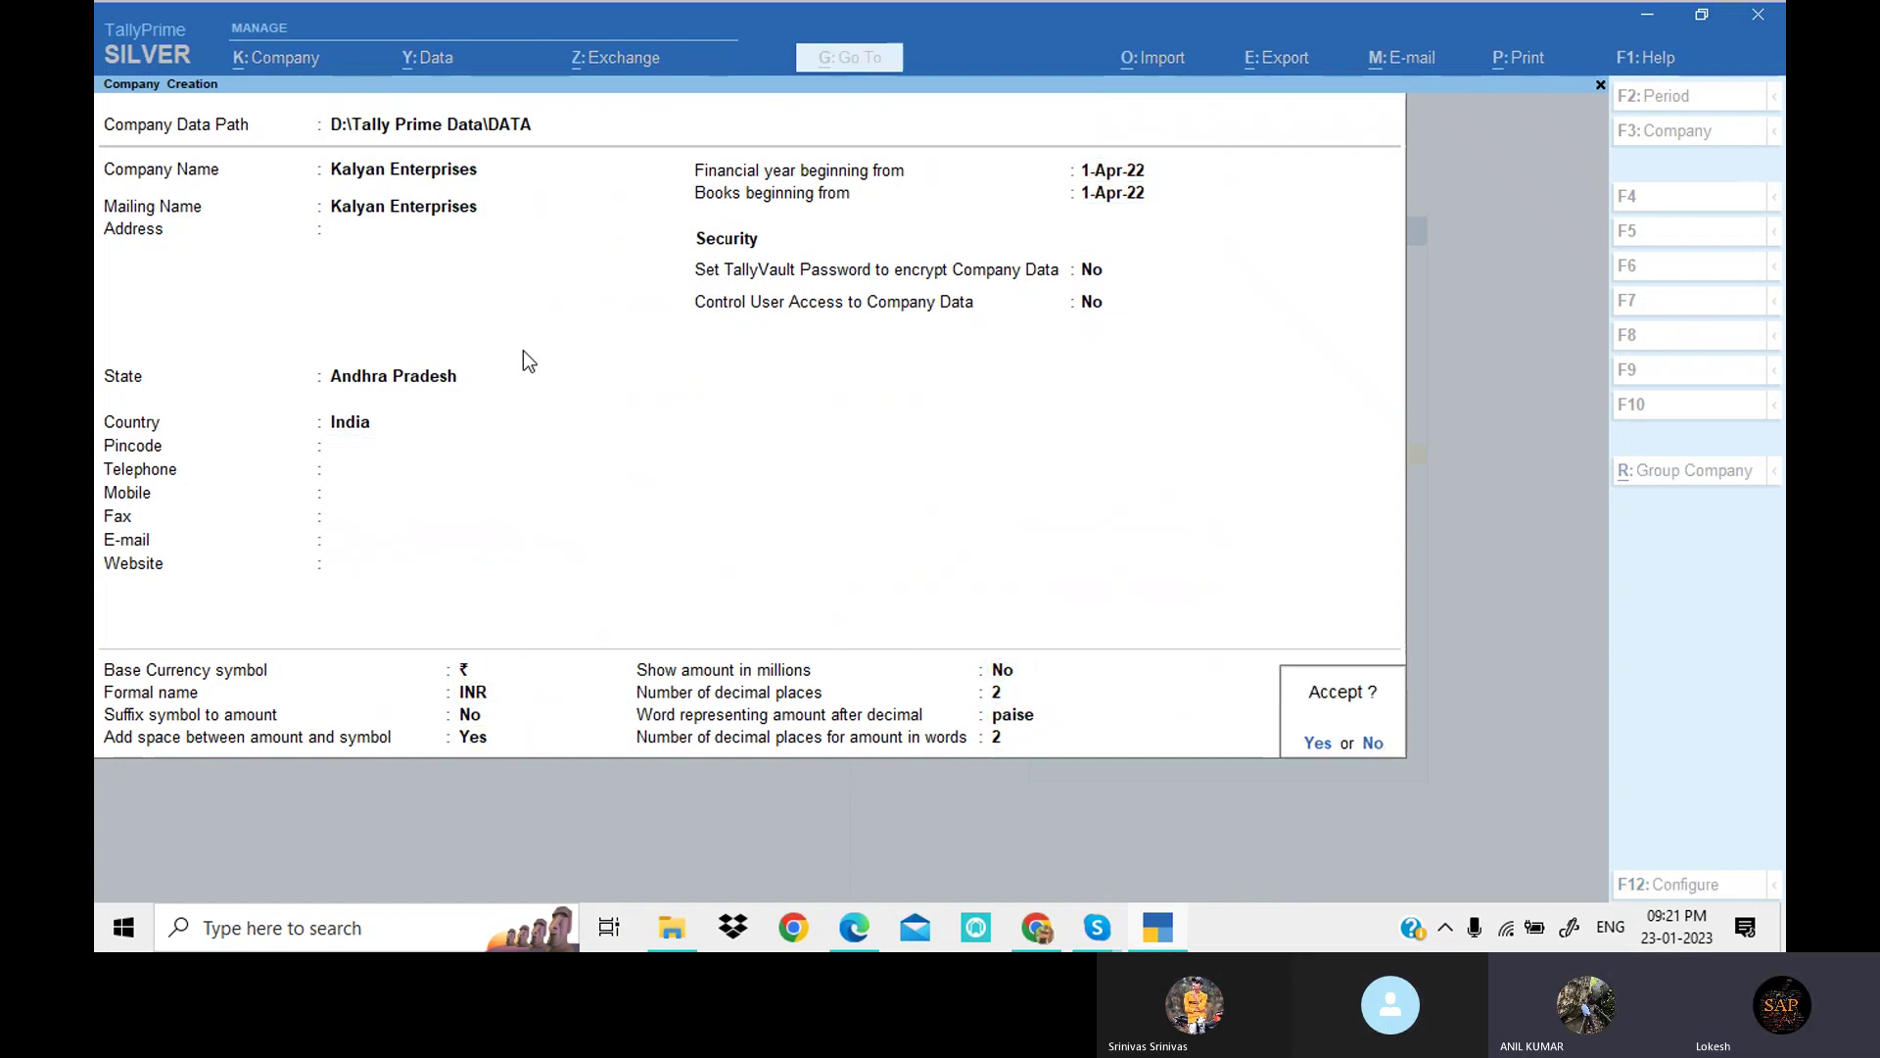
key("Return")
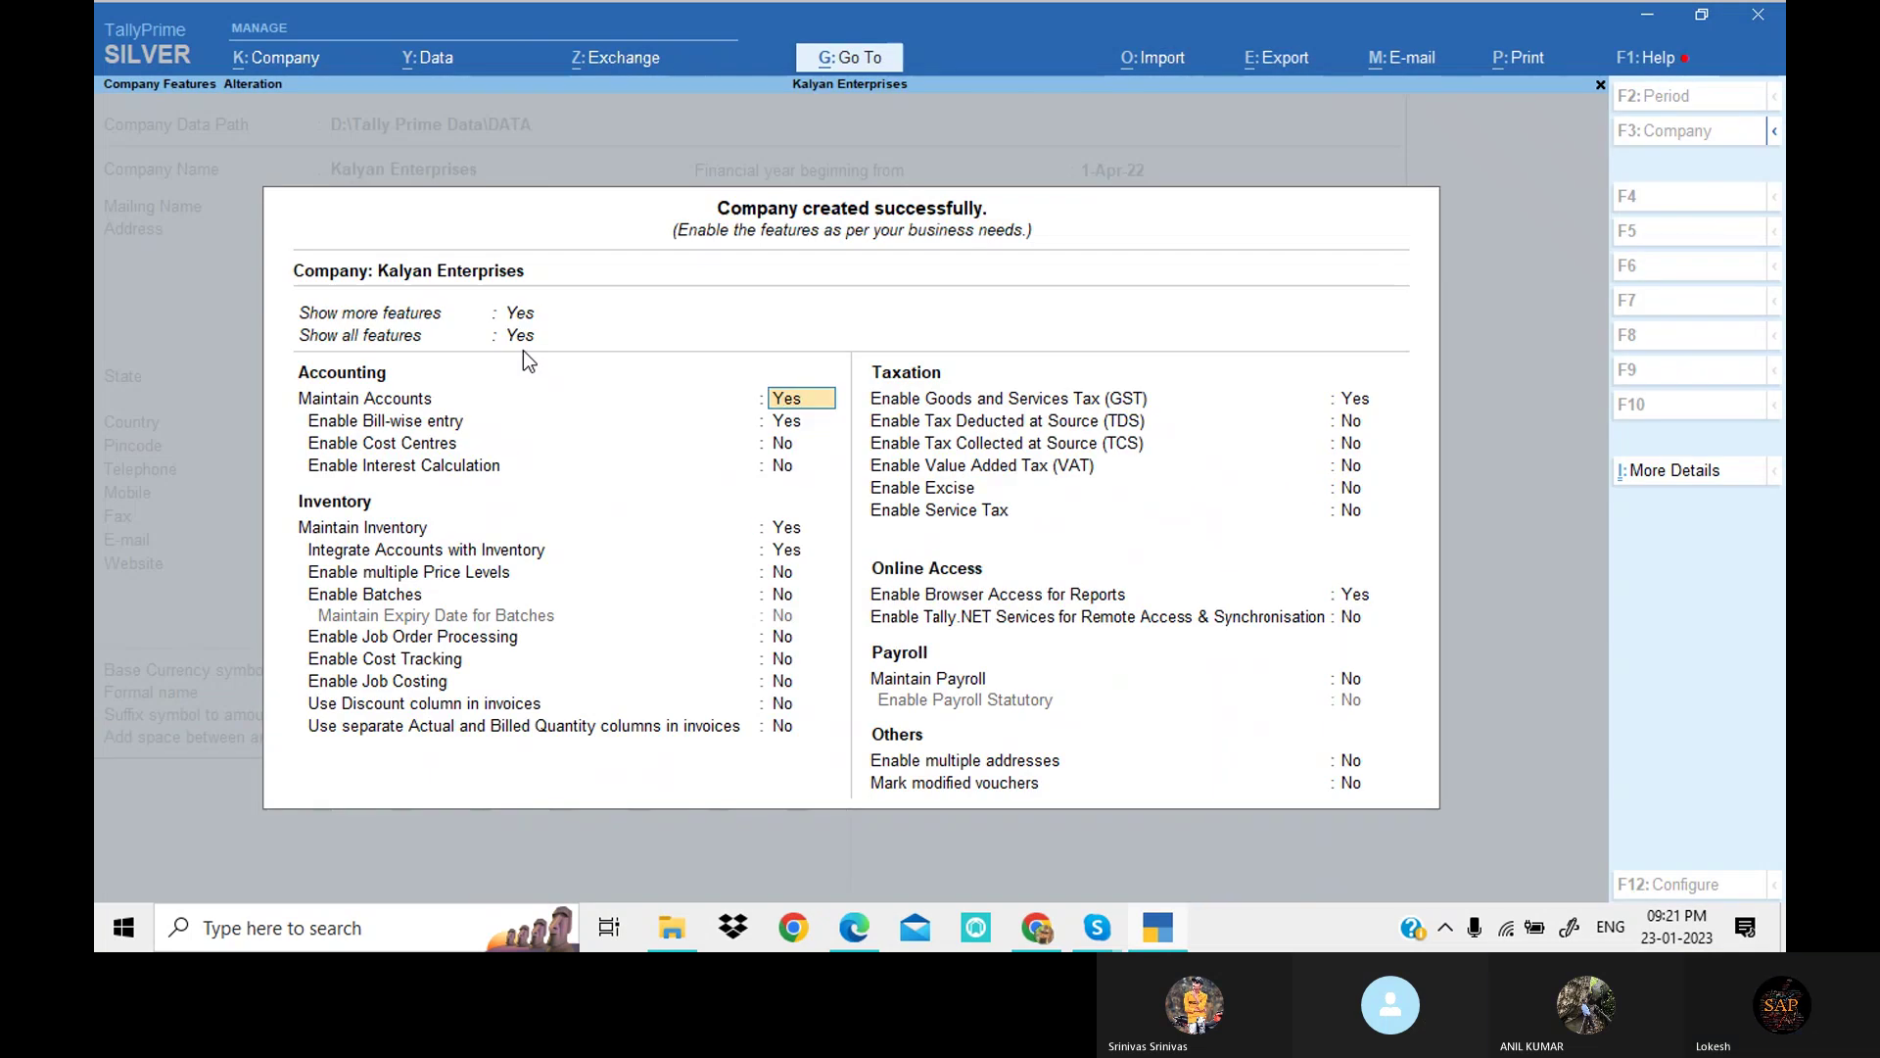
Step: Set bill-wise entry, Maintain Inventory, GST and browser access to No and accept the features
key("Return")
type("n")
key("Return")
key("Return")
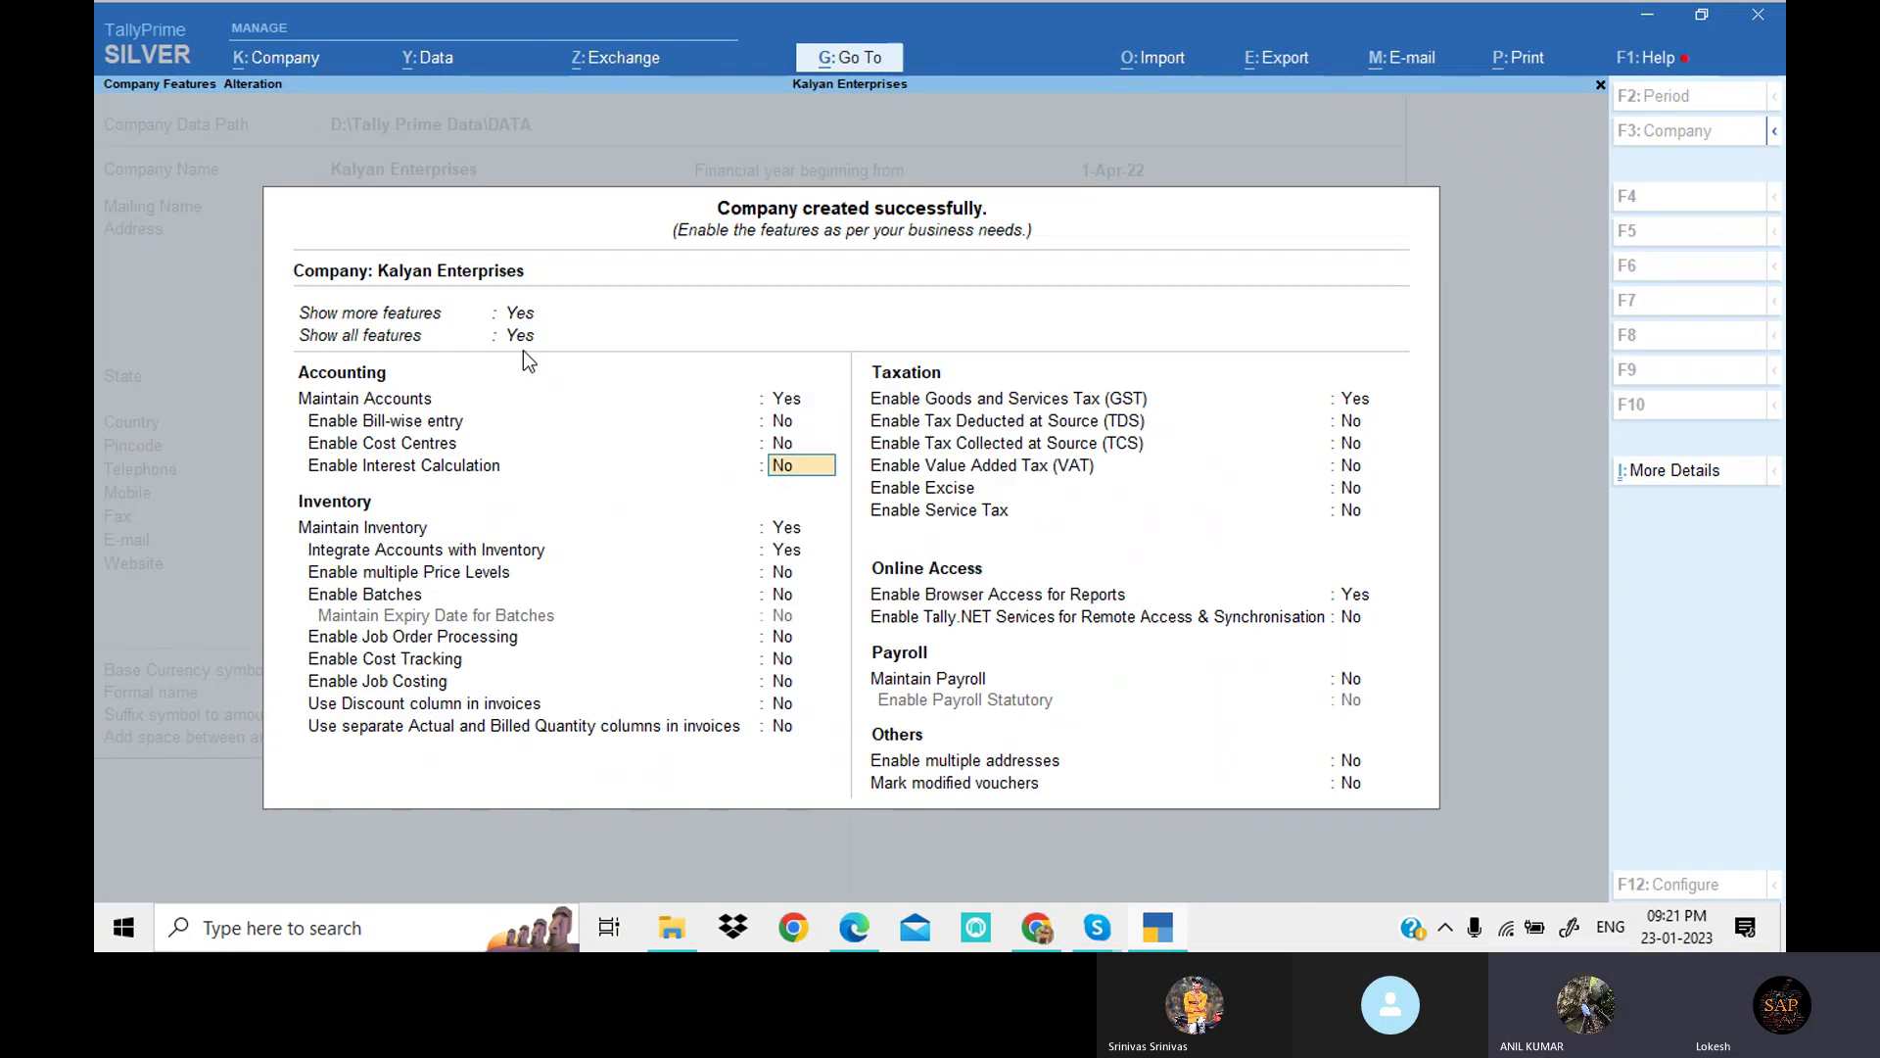
key("Return")
type("n")
key("Return")
type("n")
key("Return")
key("Return")
key("Return")
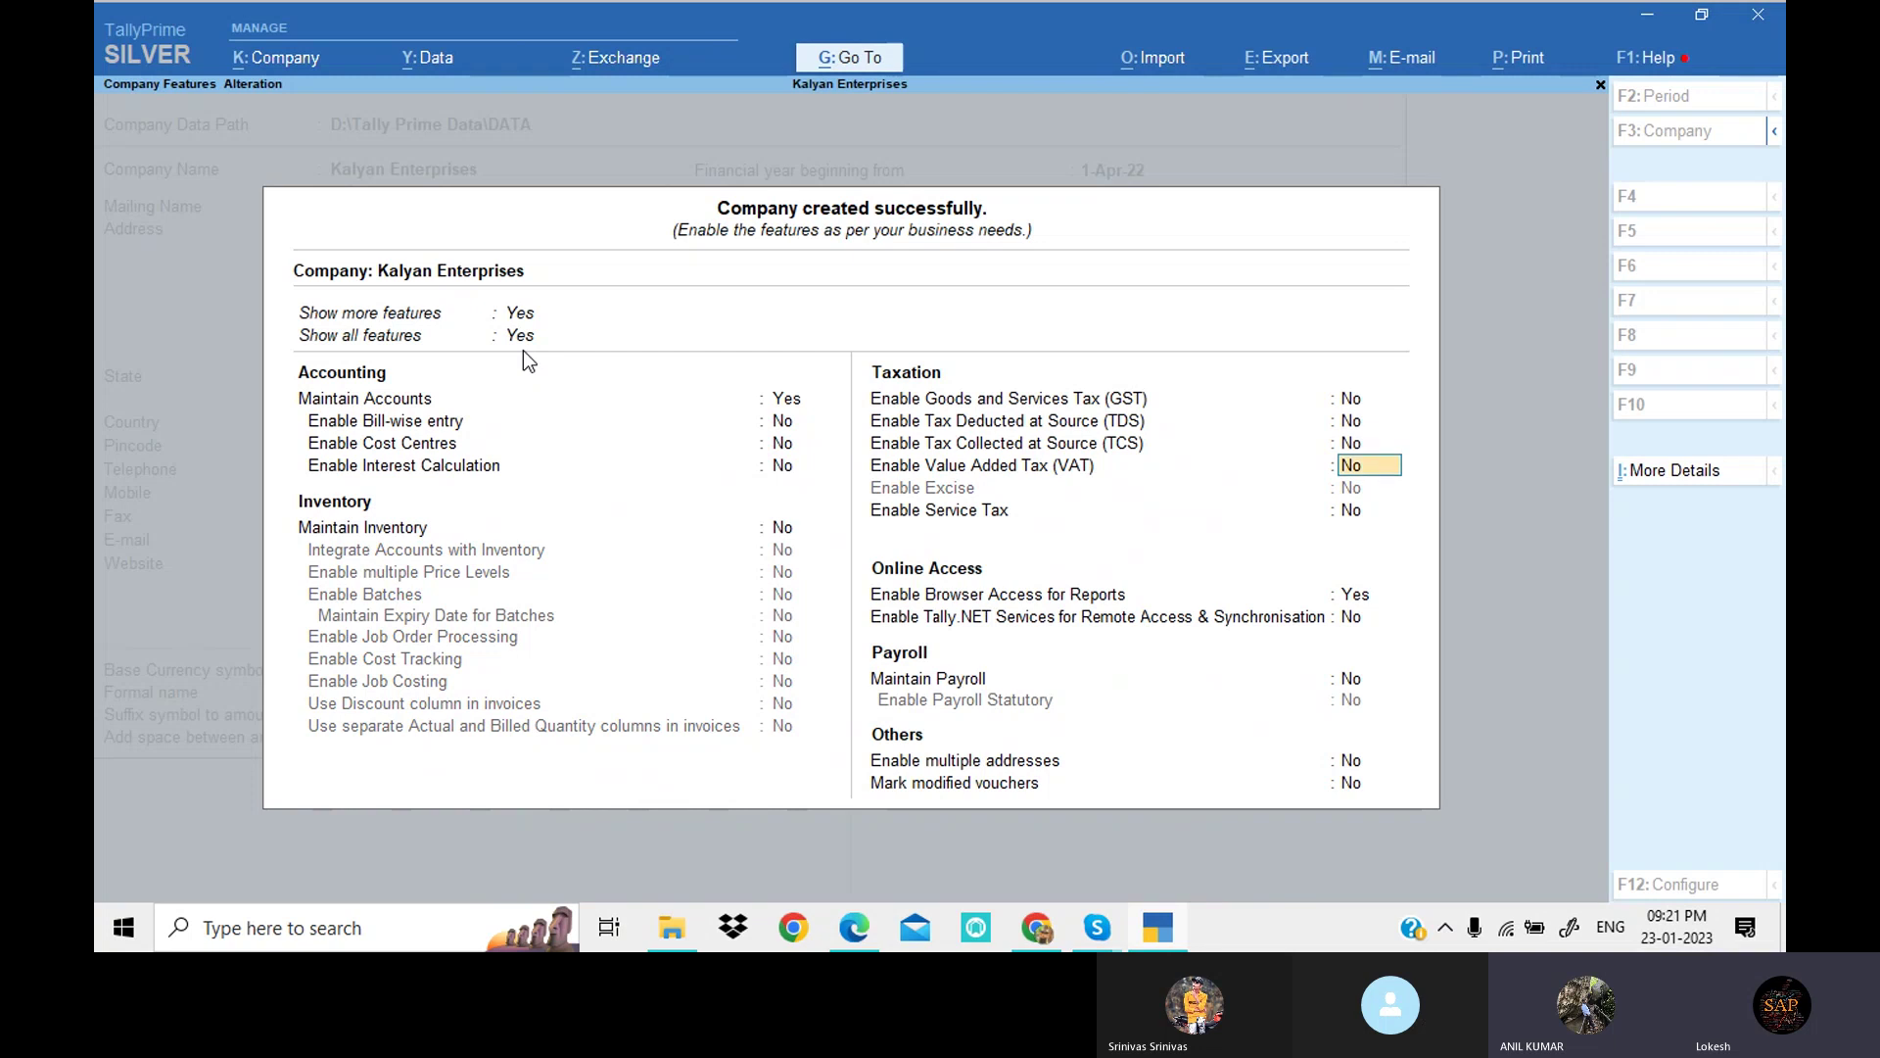
key("Return")
key("Return")
type("n")
key("Return")
key("Return")
key("Return")
key("Return")
key("Return")
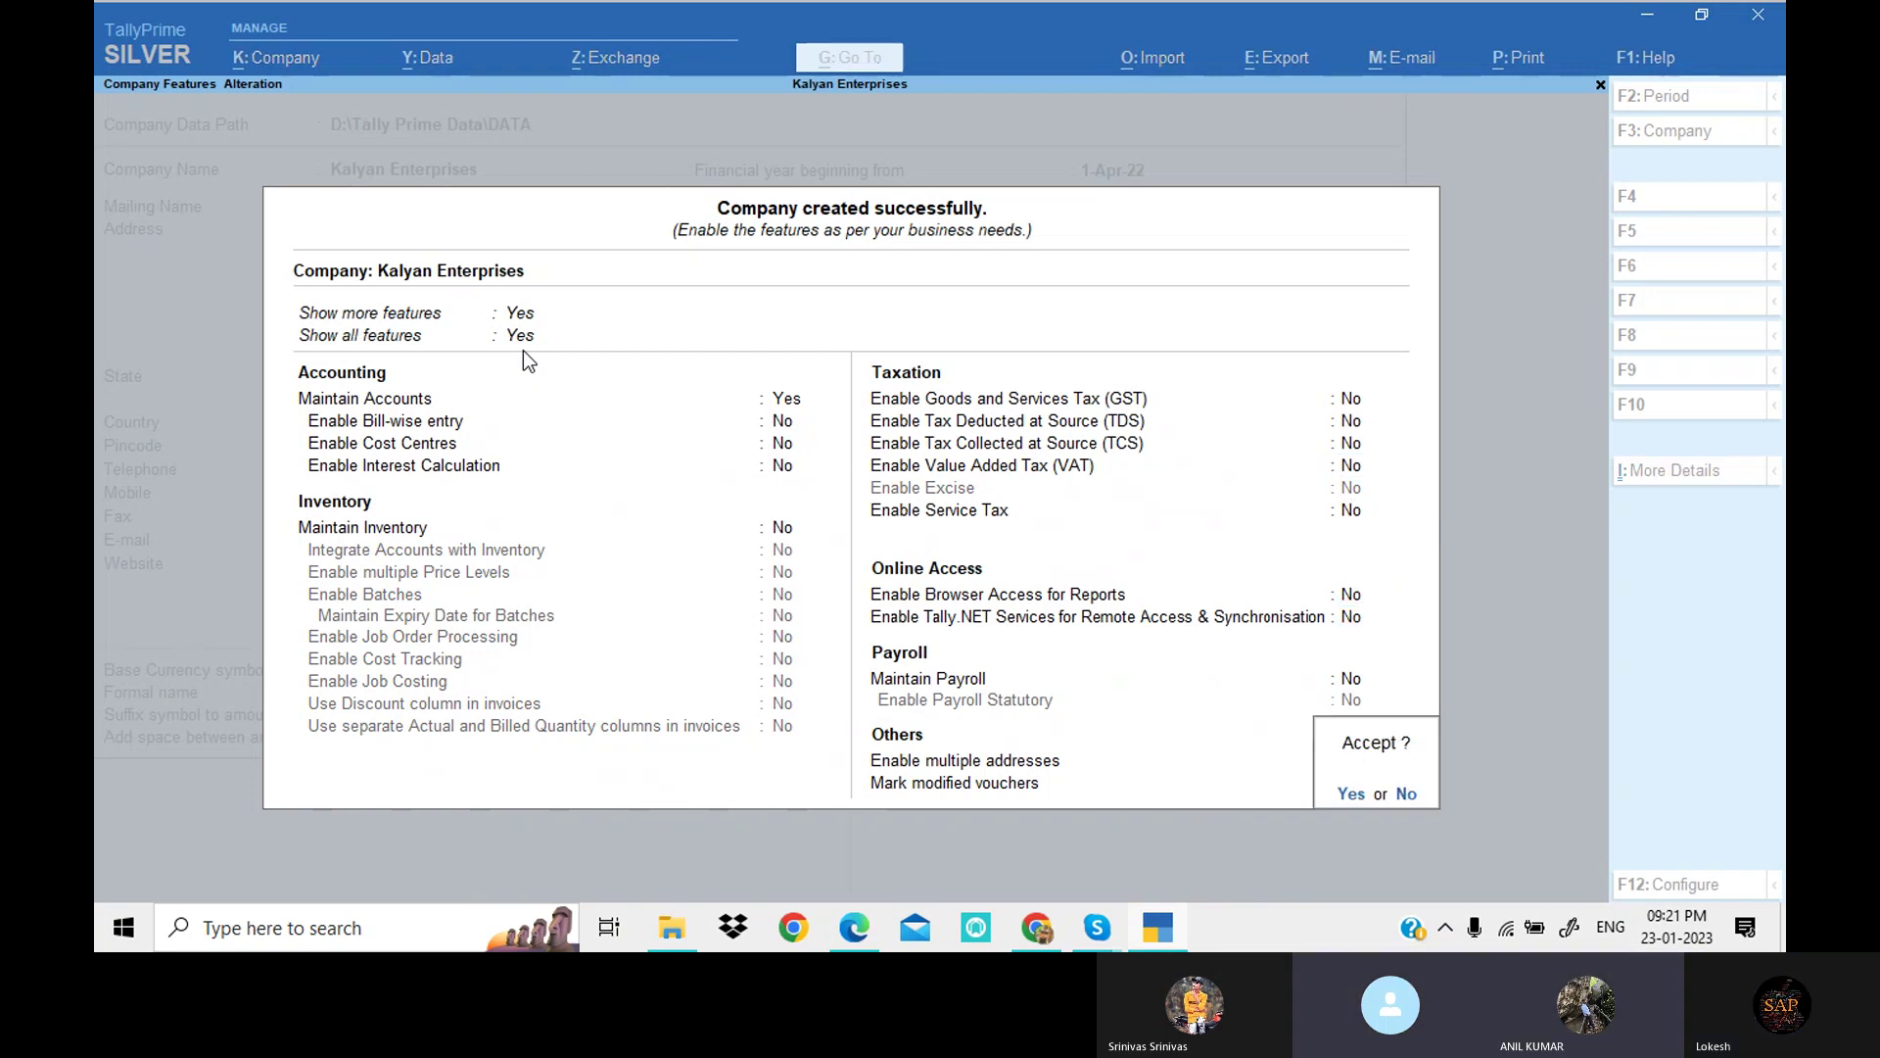
key("Return")
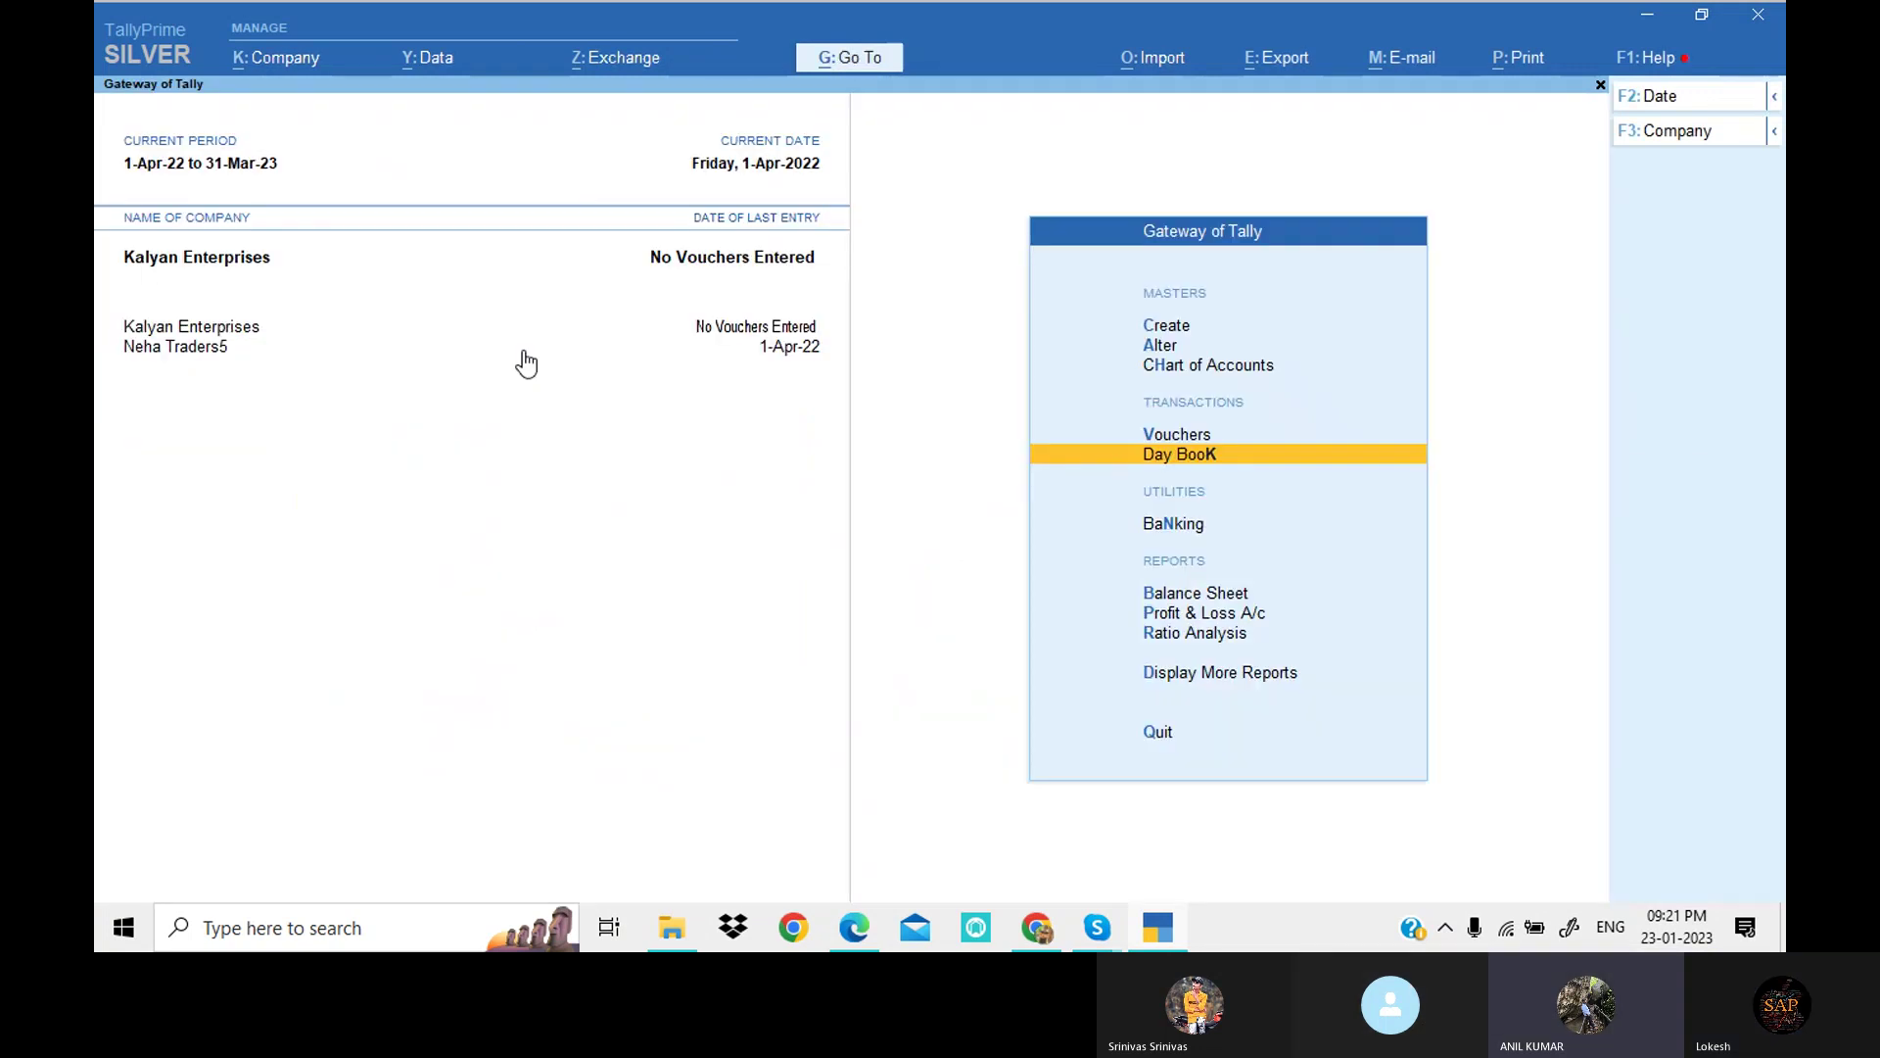
Step: Open a new Ledger creation form from the Gateway's Create menu
key("Up")
key("Up")
key("Up")
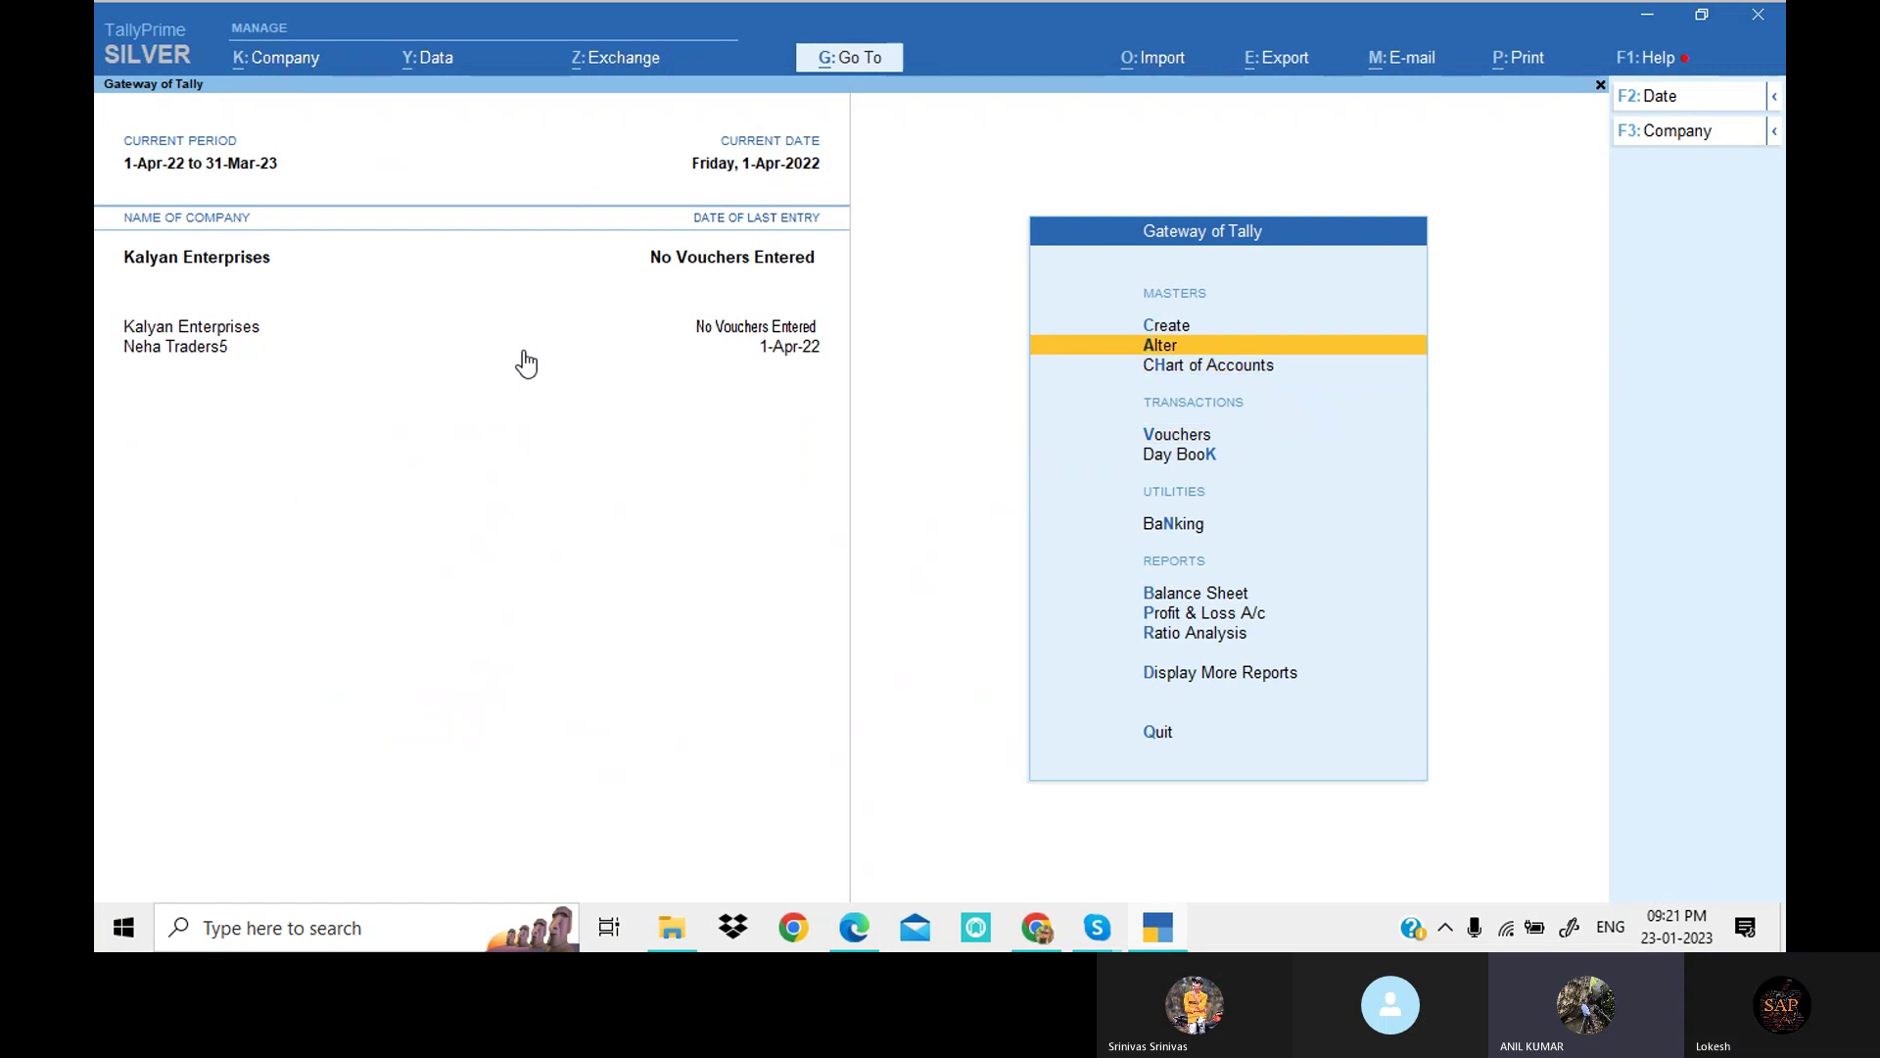
key("Up")
key("Return")
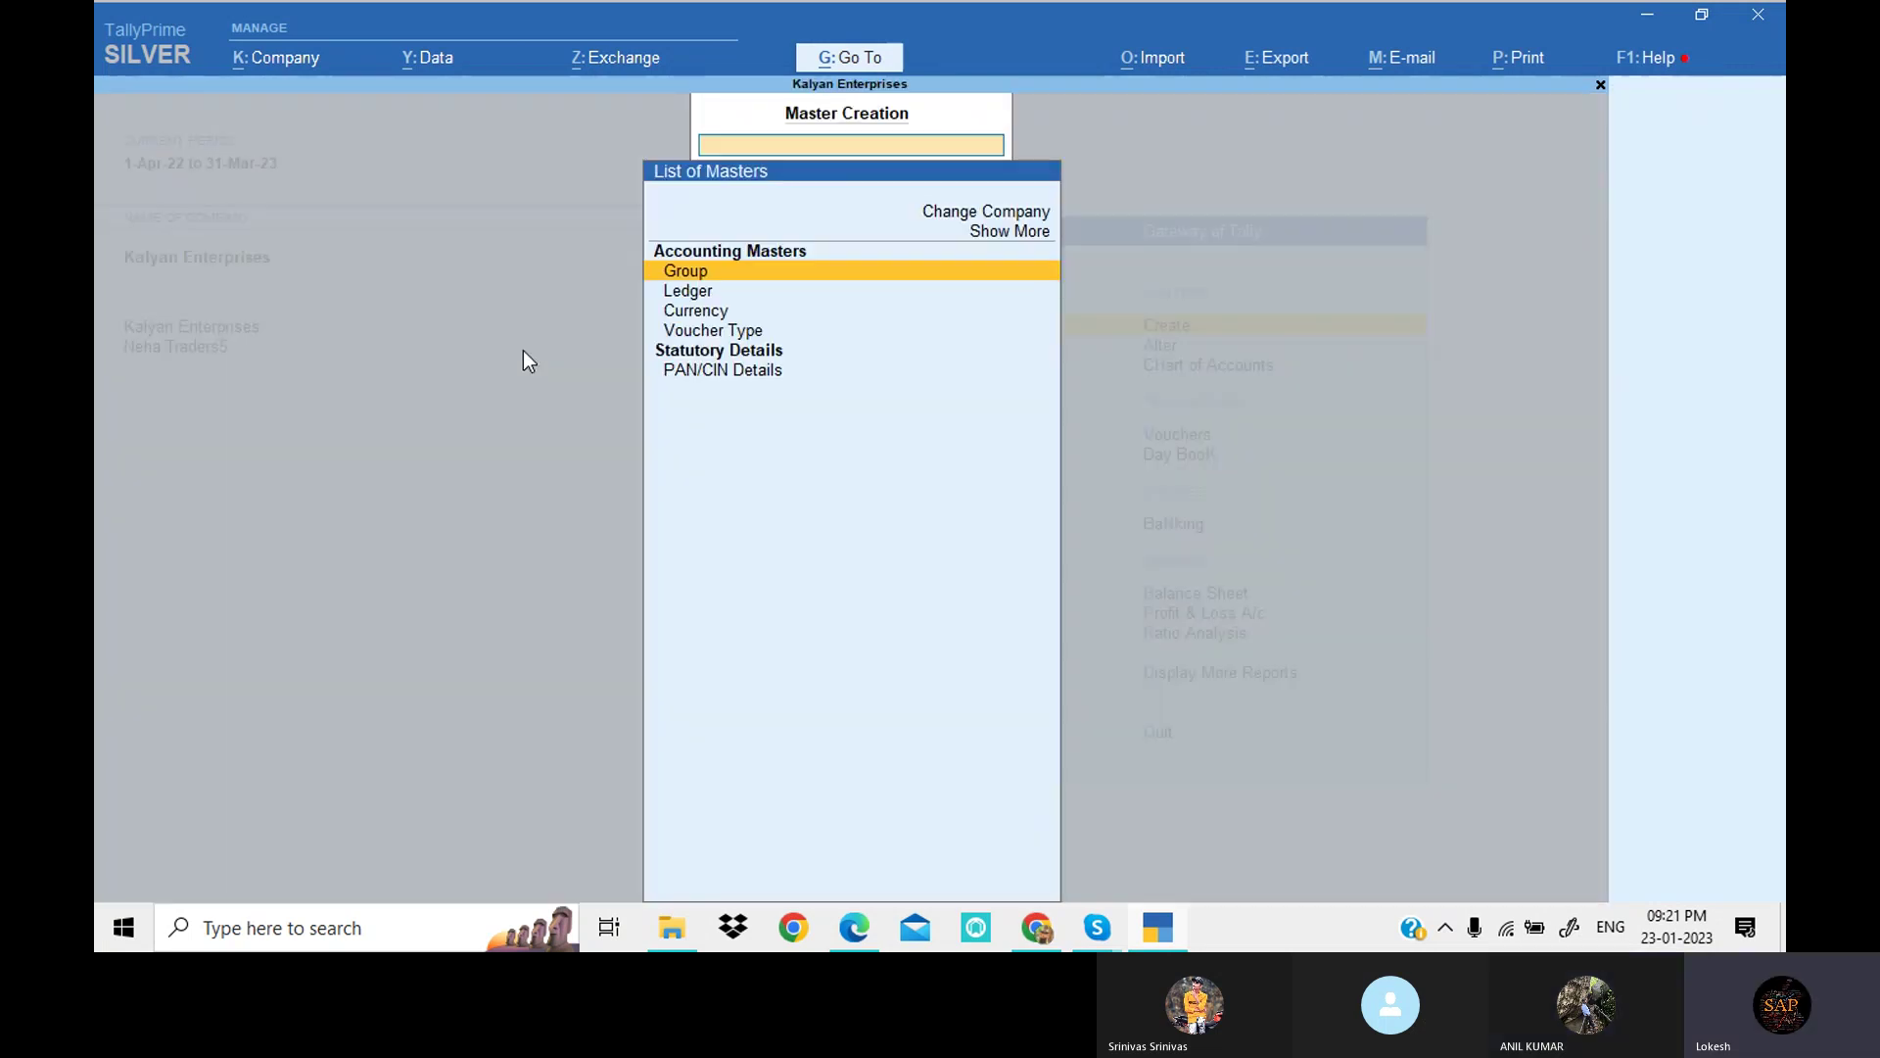
key("Down")
key("Return")
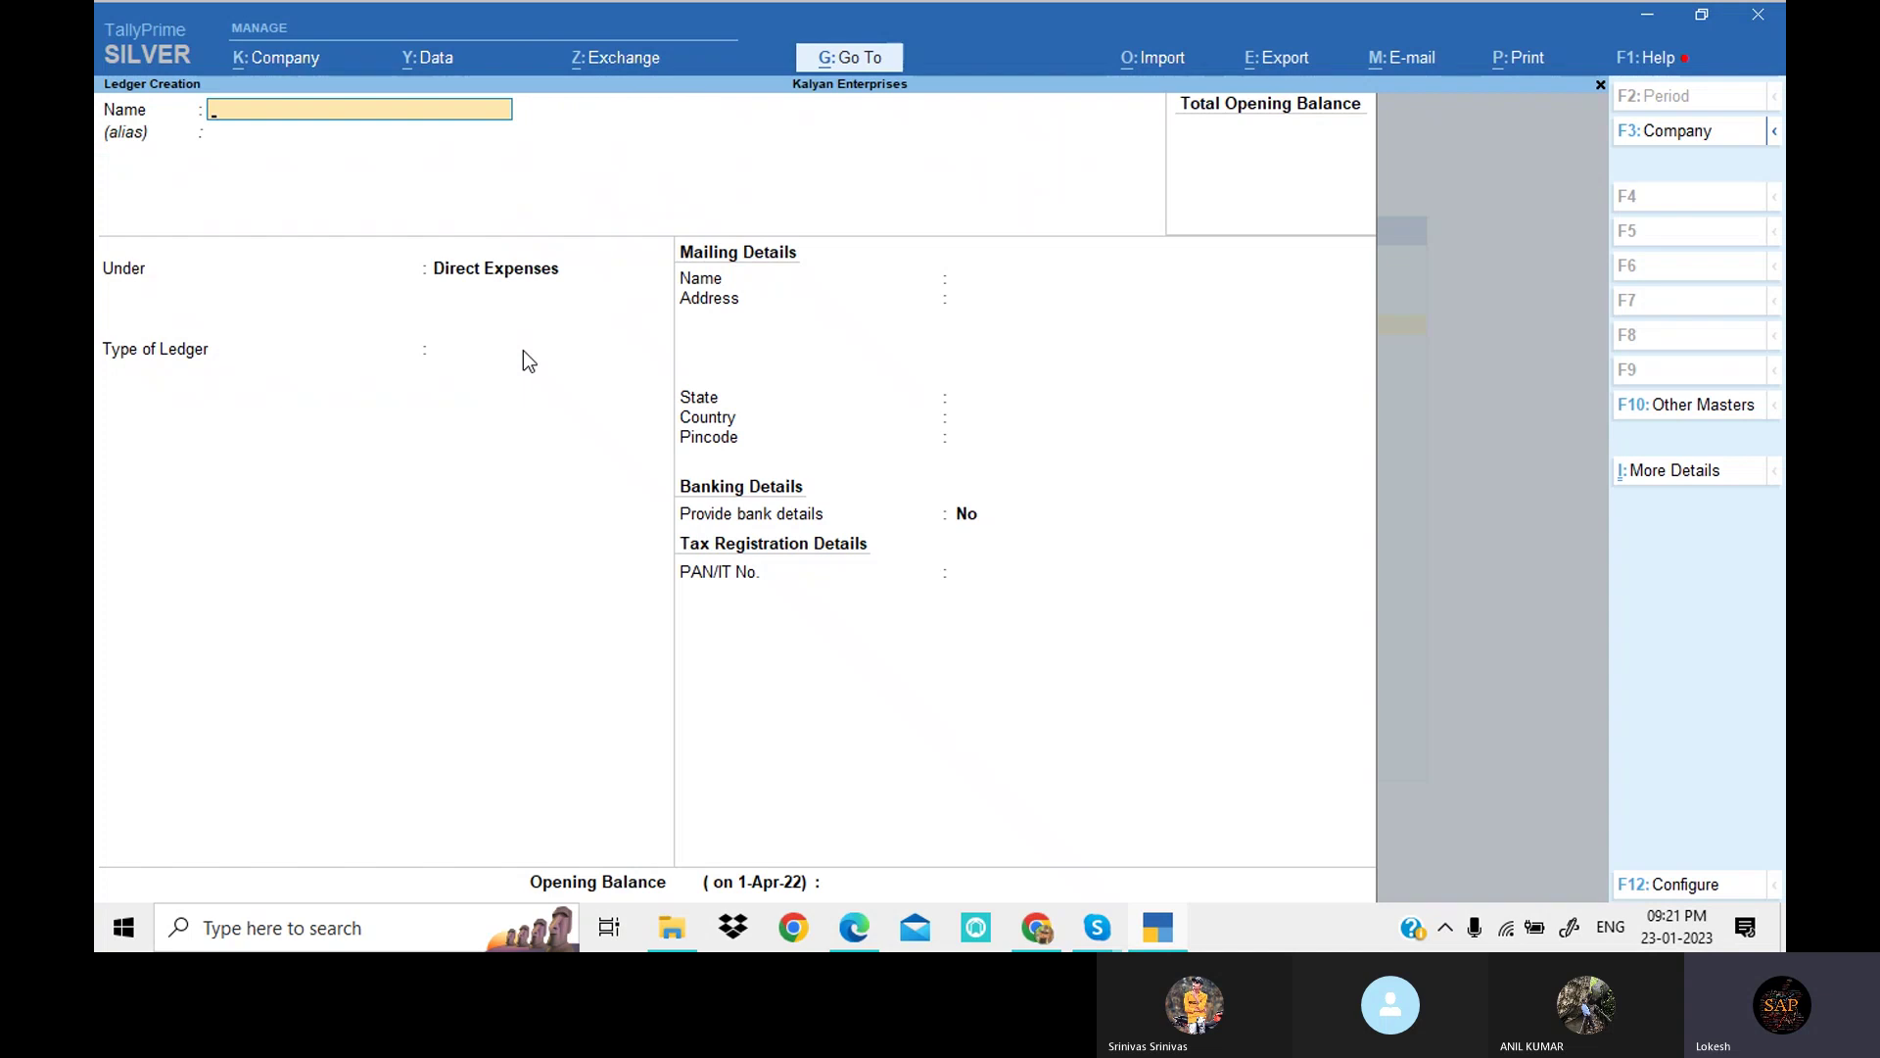
left_click(854, 931)
Step: Review the Problem-2 amounts from 4,00,000 down to General Exp in the PDF
scroll(682, 411, "down", 1)
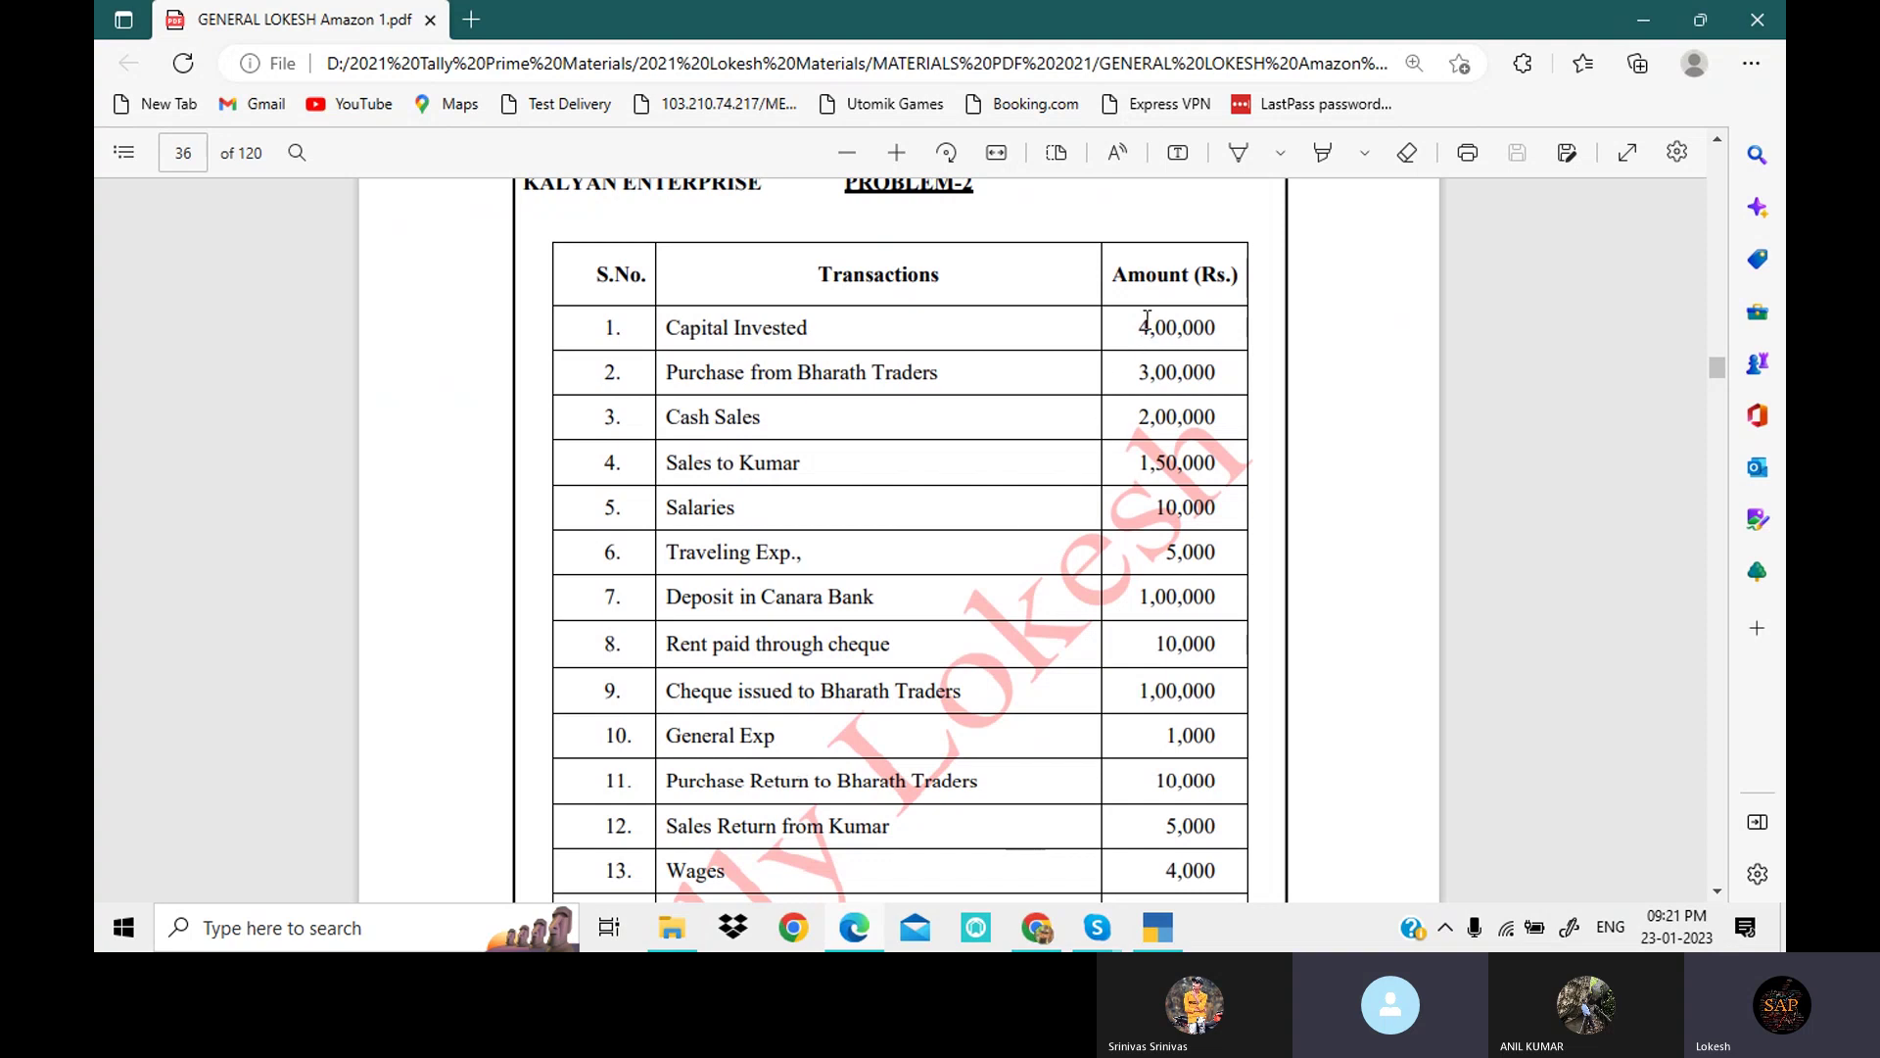
left_click_drag(1145, 320, 1106, 757)
left_click(1109, 757)
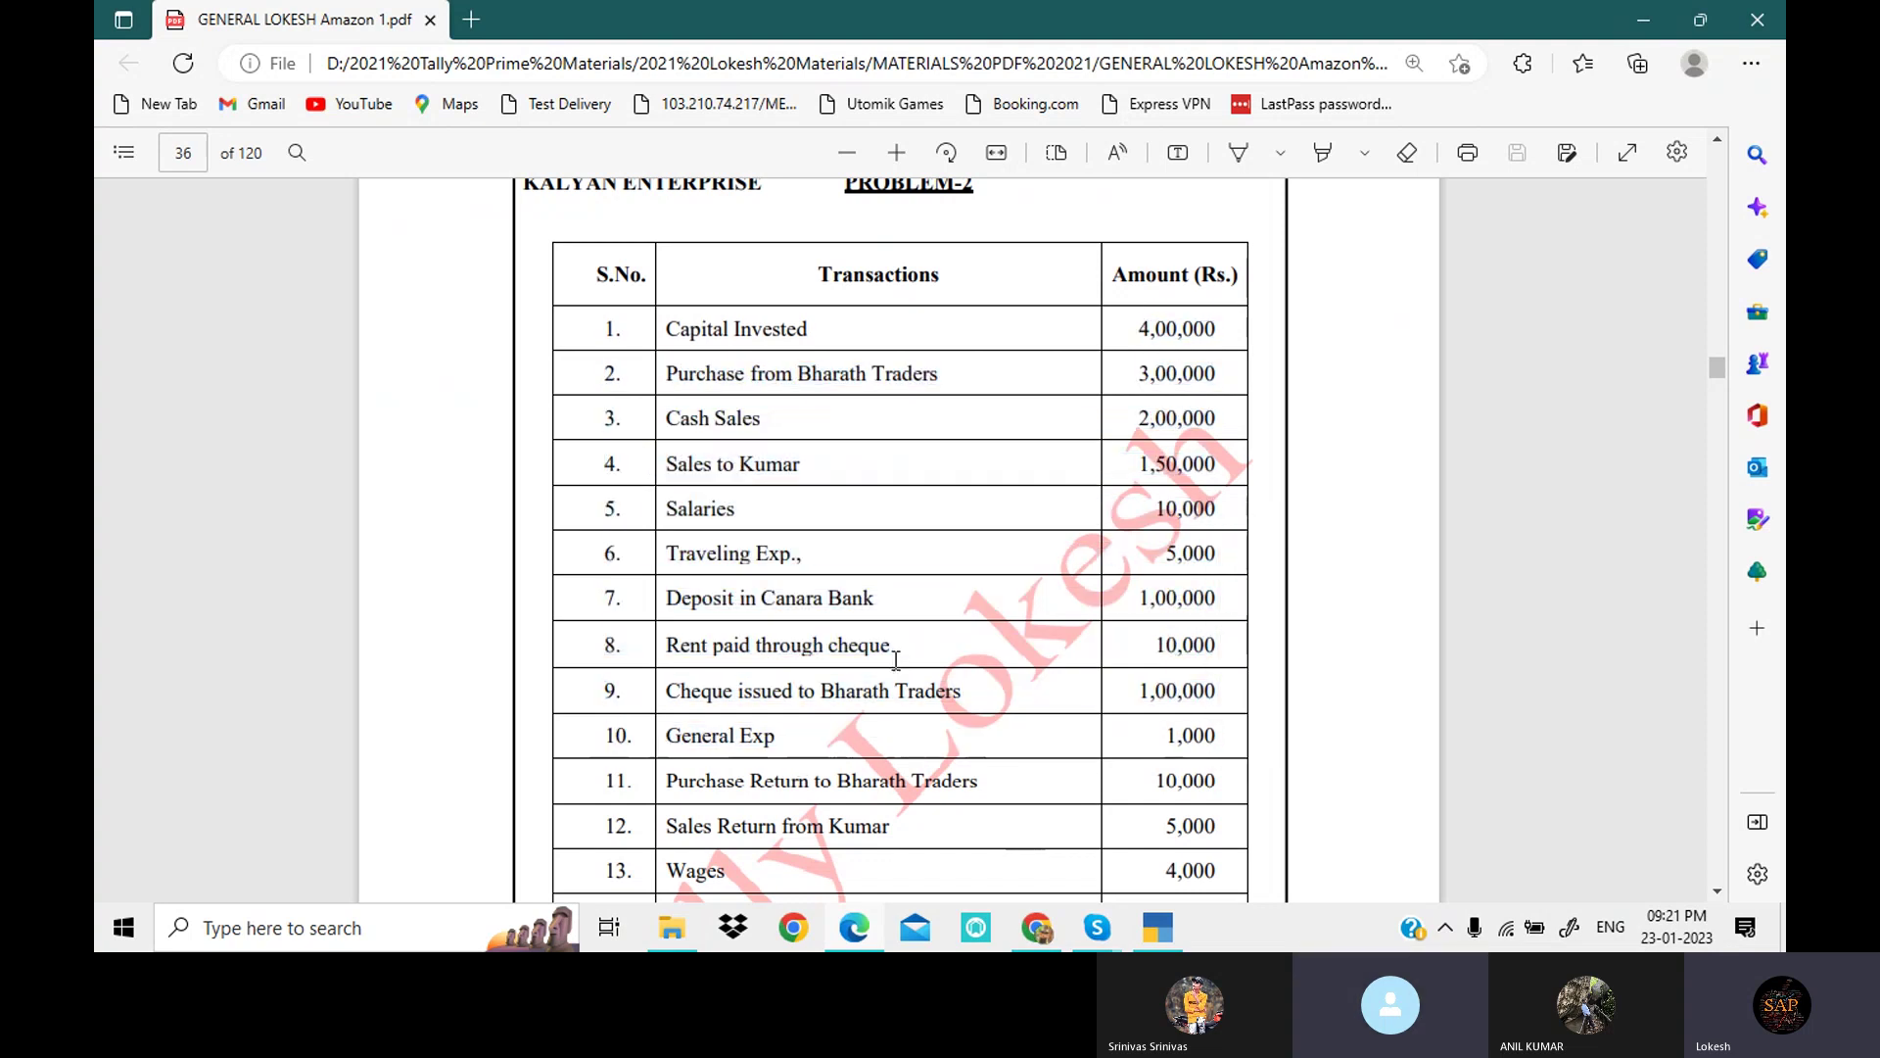
left_click(1157, 931)
Step: Quit the unsaved ledger, switch to Neha Traders5, and open voucher entry
key("Escape")
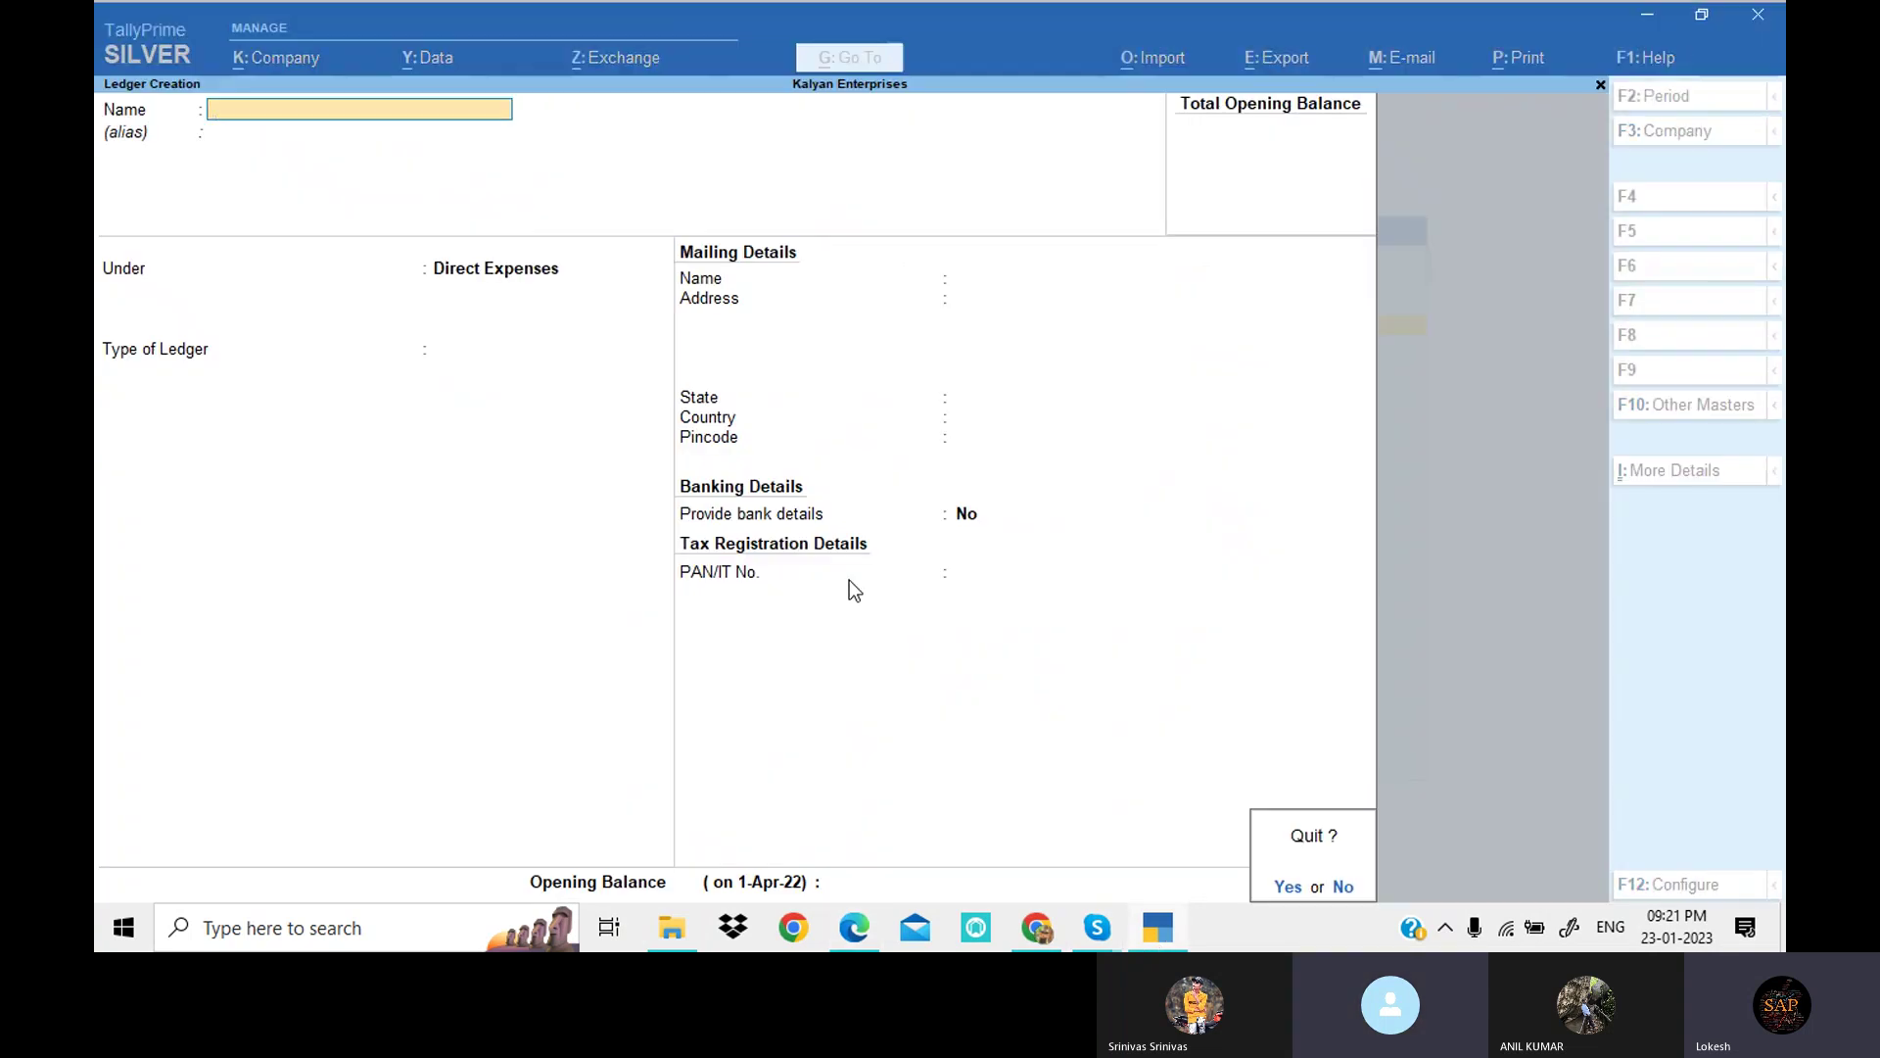
key("y")
key("Escape")
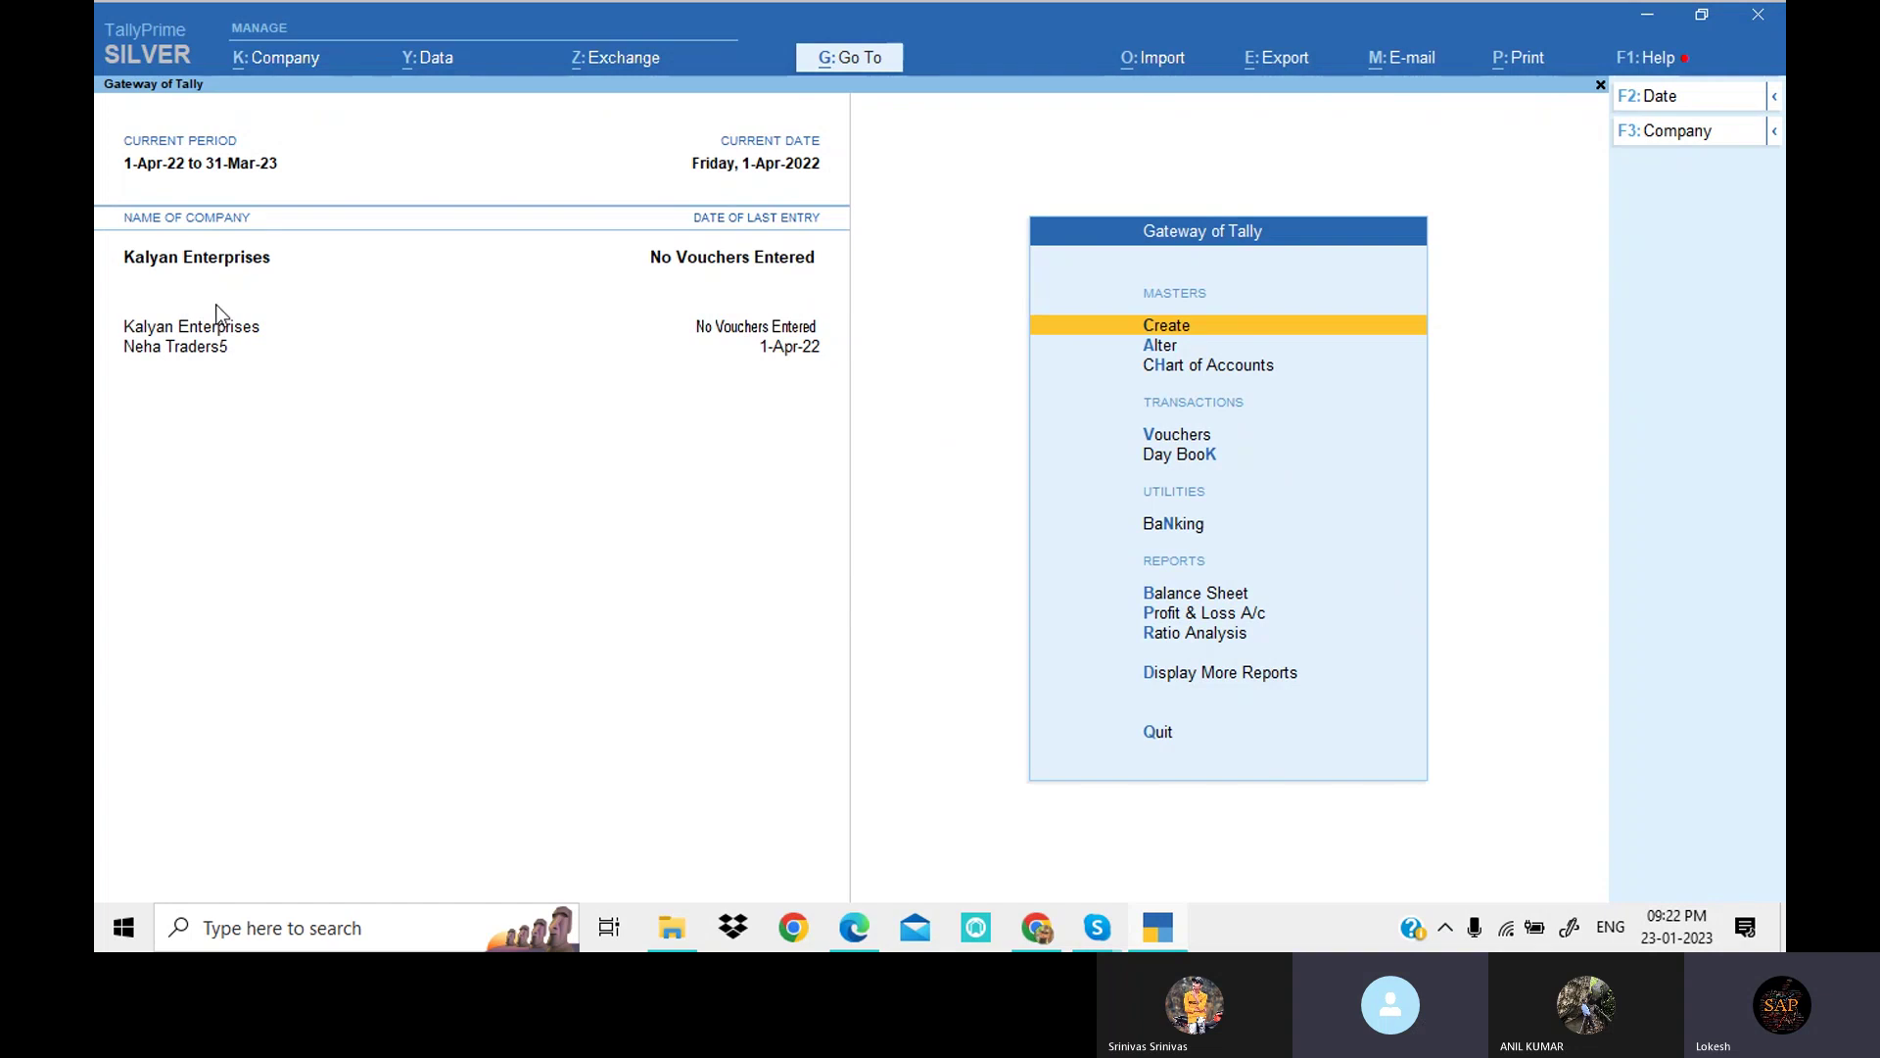
left_click(189, 353)
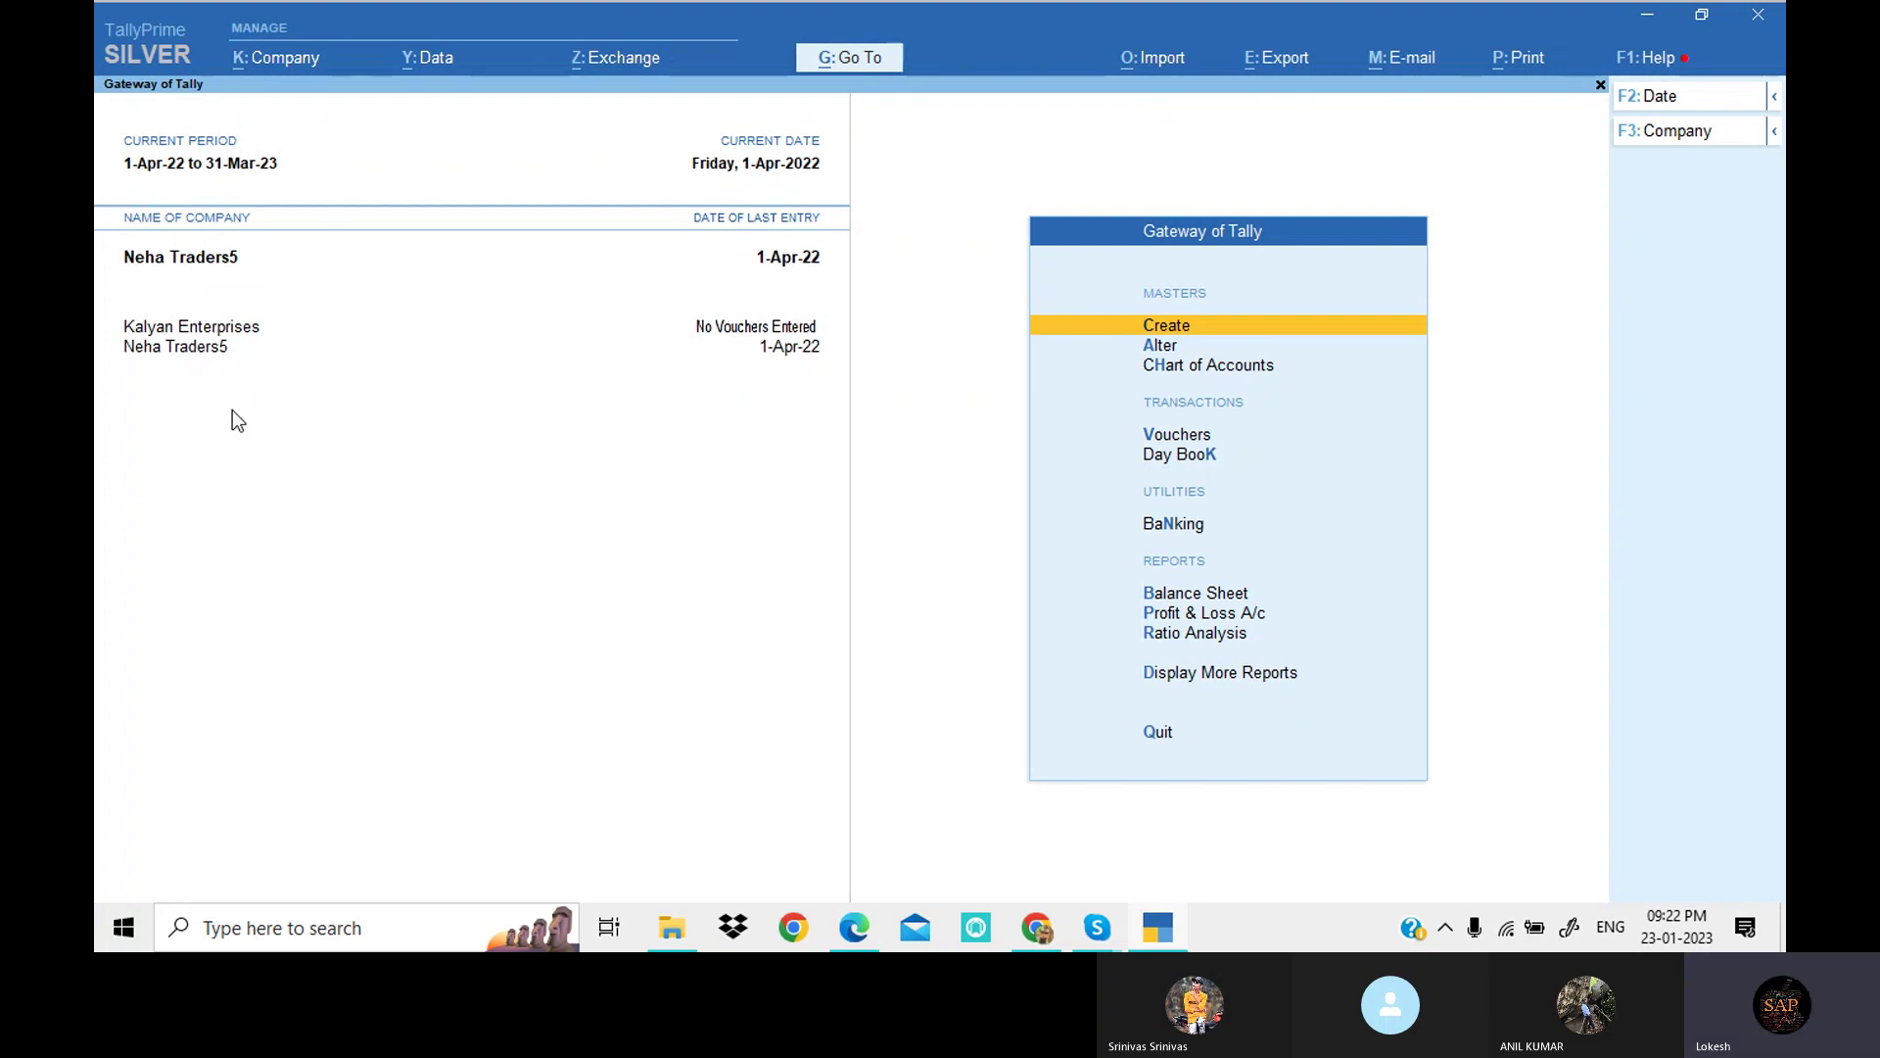
key("Down")
key("Down")
key("Down")
key("Down")
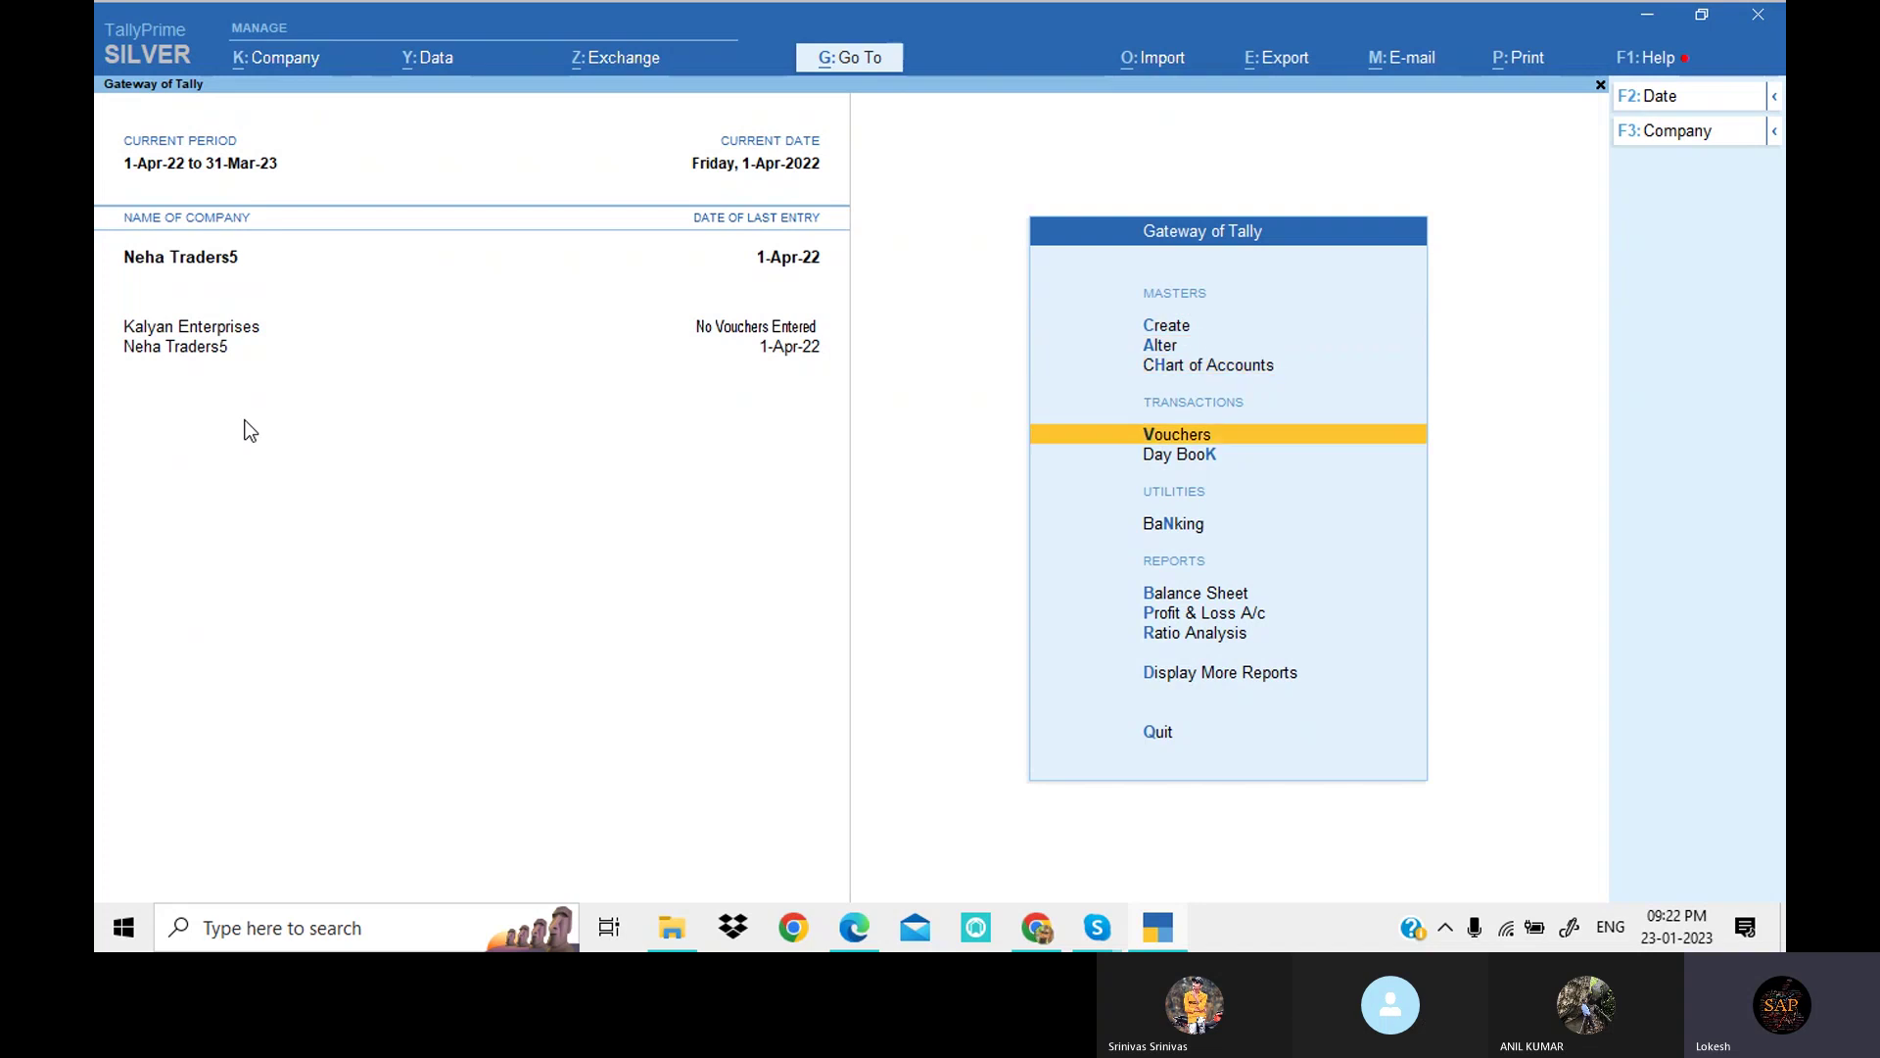
key("Up")
key("Return")
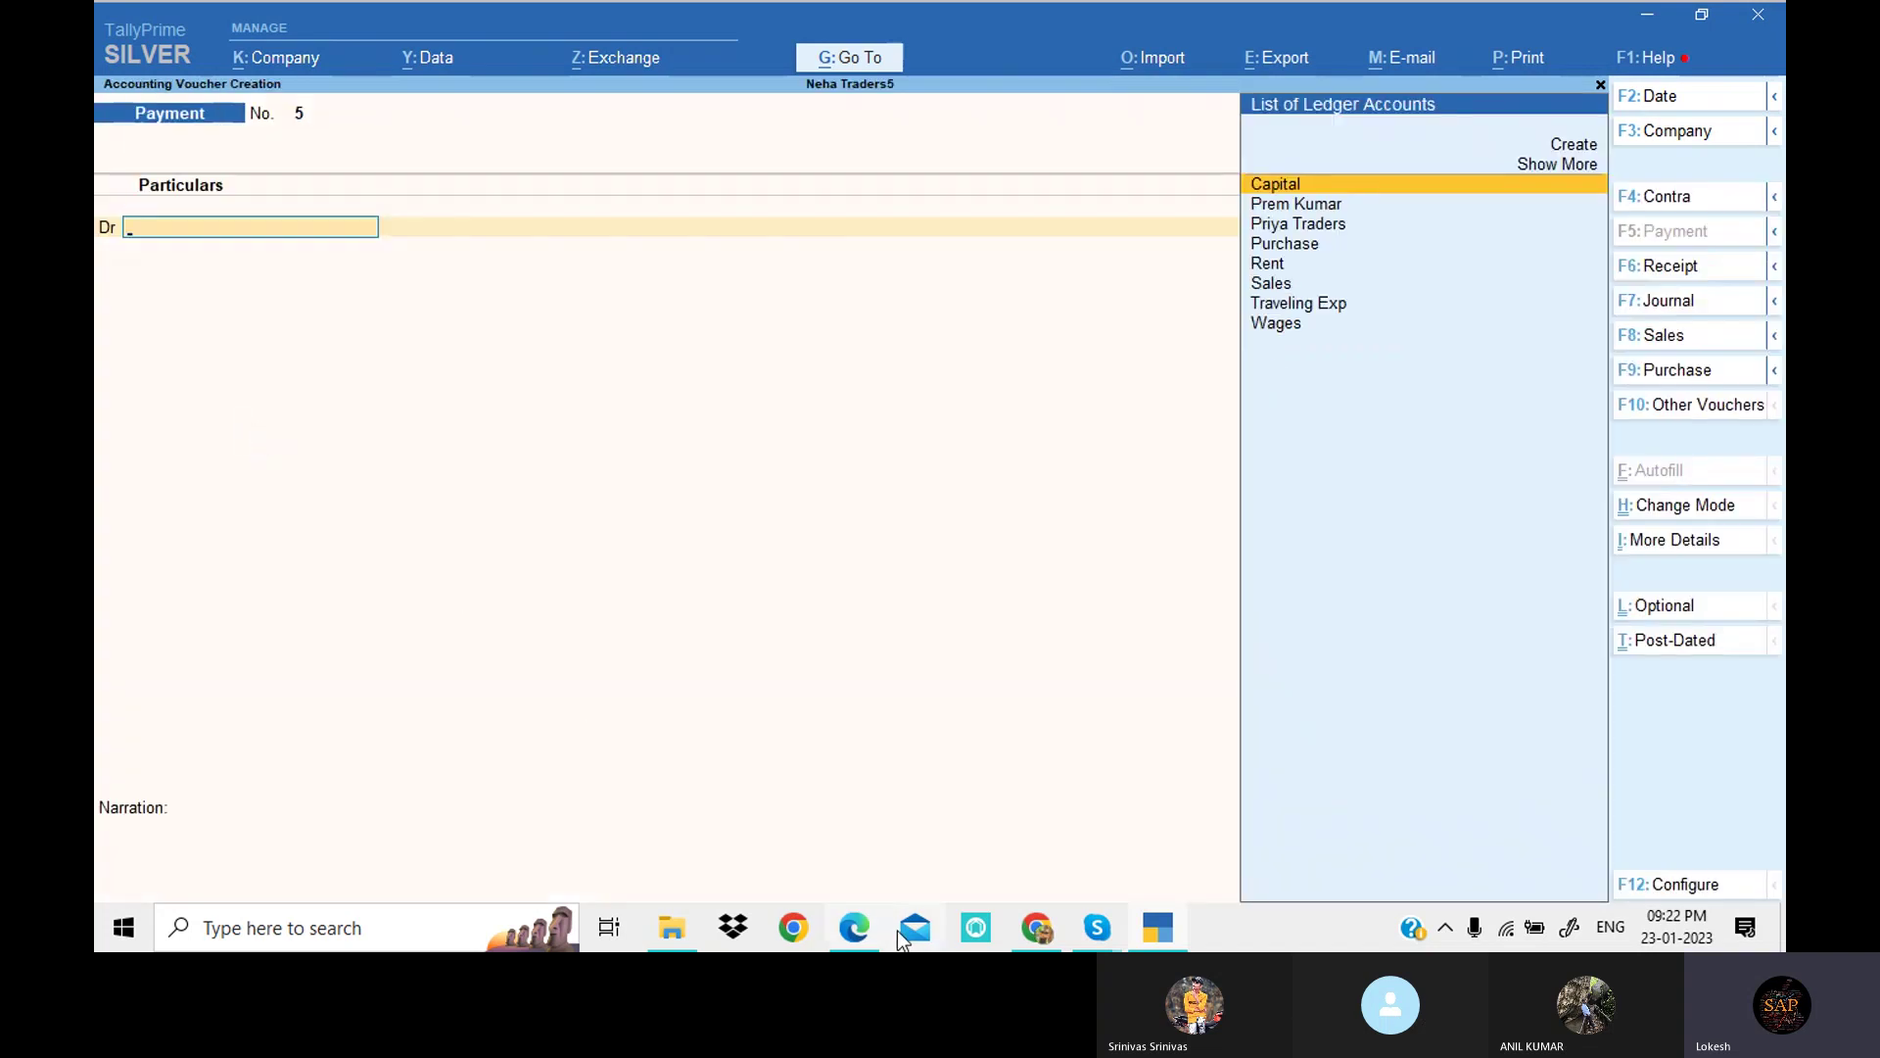
Step: Check the PDF's Purchase from and Purchase Return to Bharath Traders rows
left_click(867, 926)
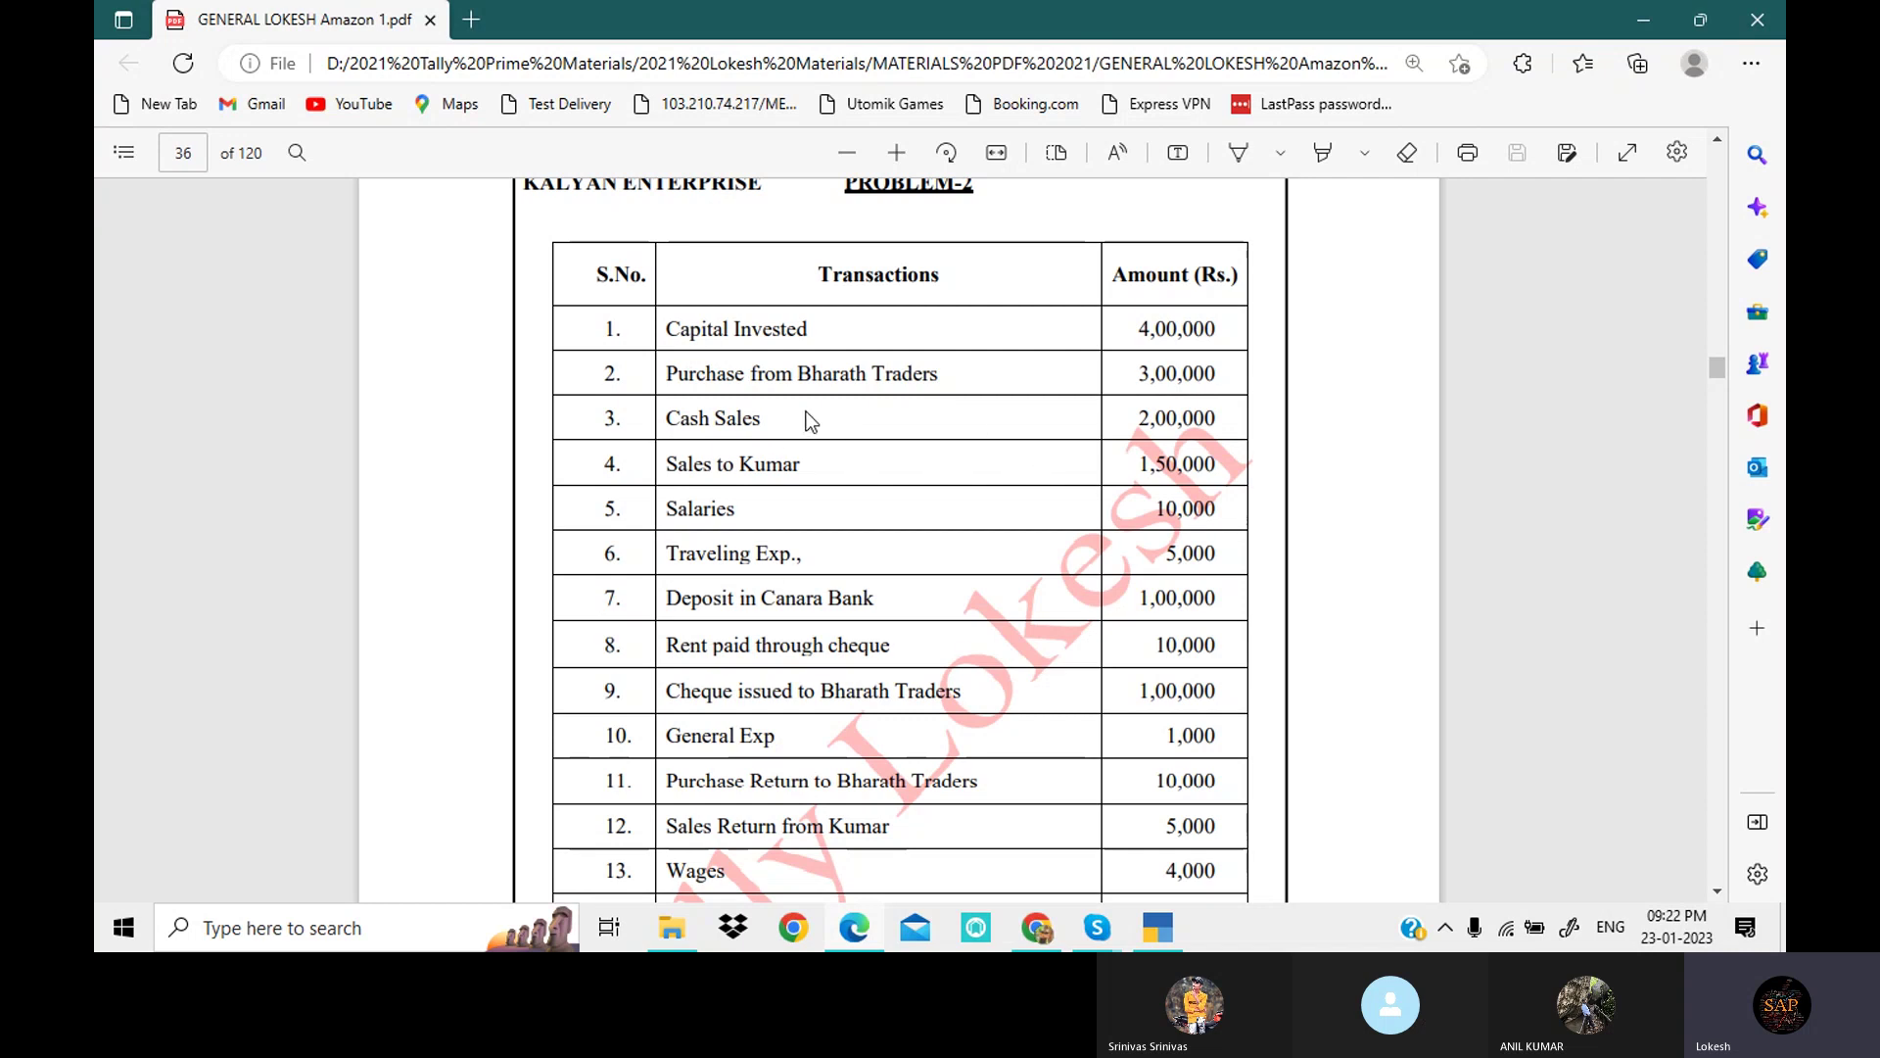
scroll(889, 619, "down", 4)
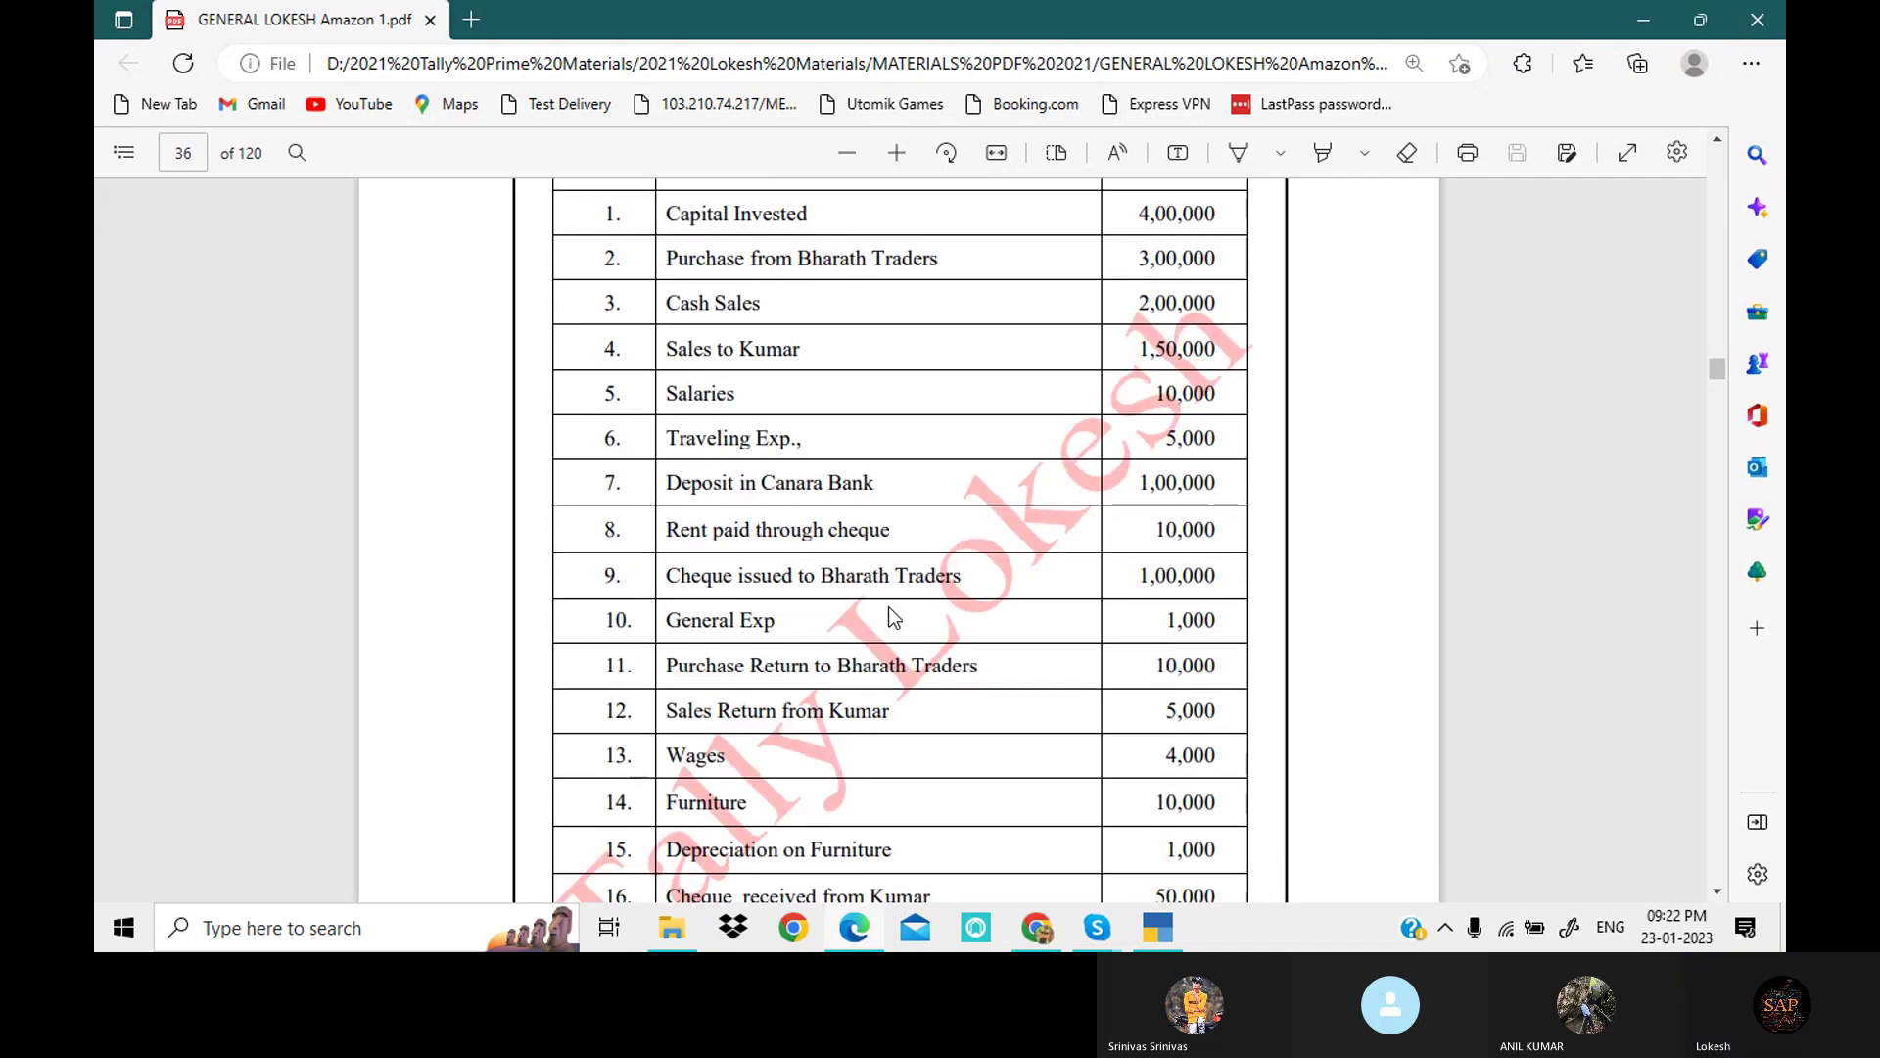
left_click_drag(673, 428, 1001, 438)
scroll(998, 431, "up", 3)
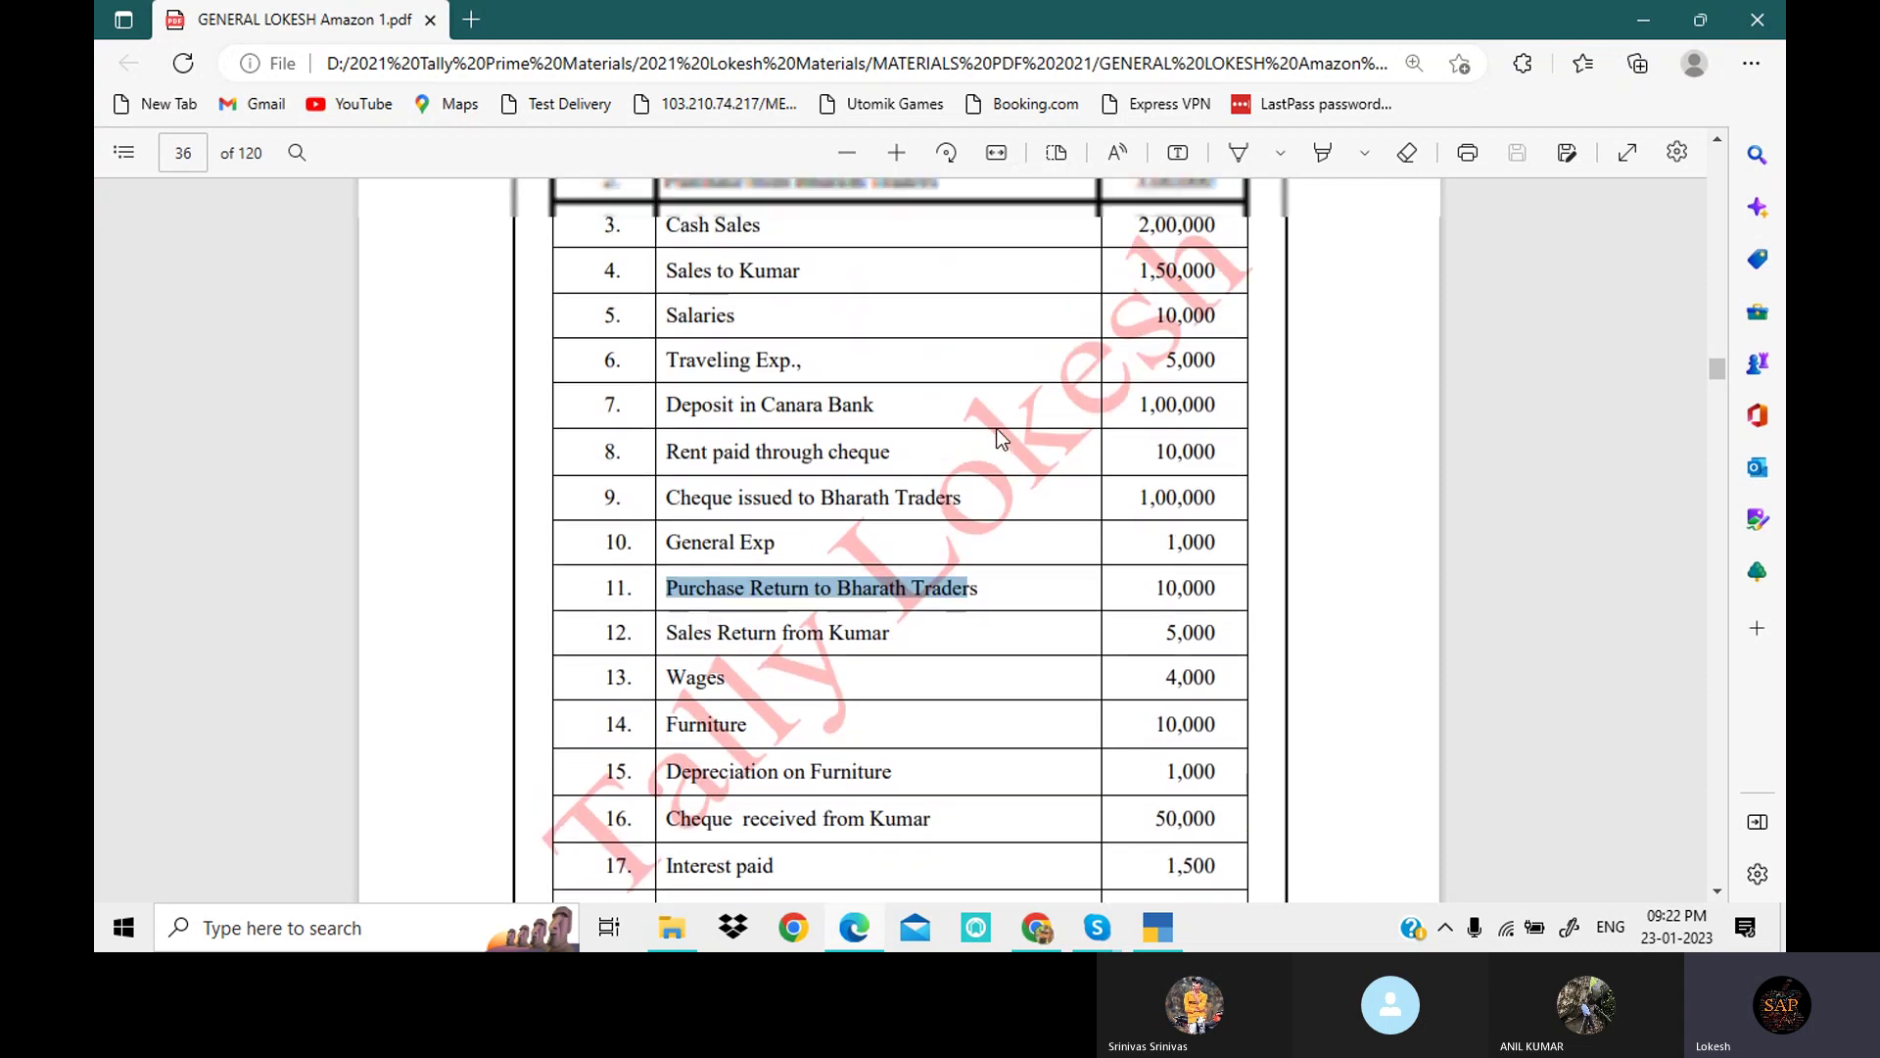
left_click_drag(669, 258, 1219, 263)
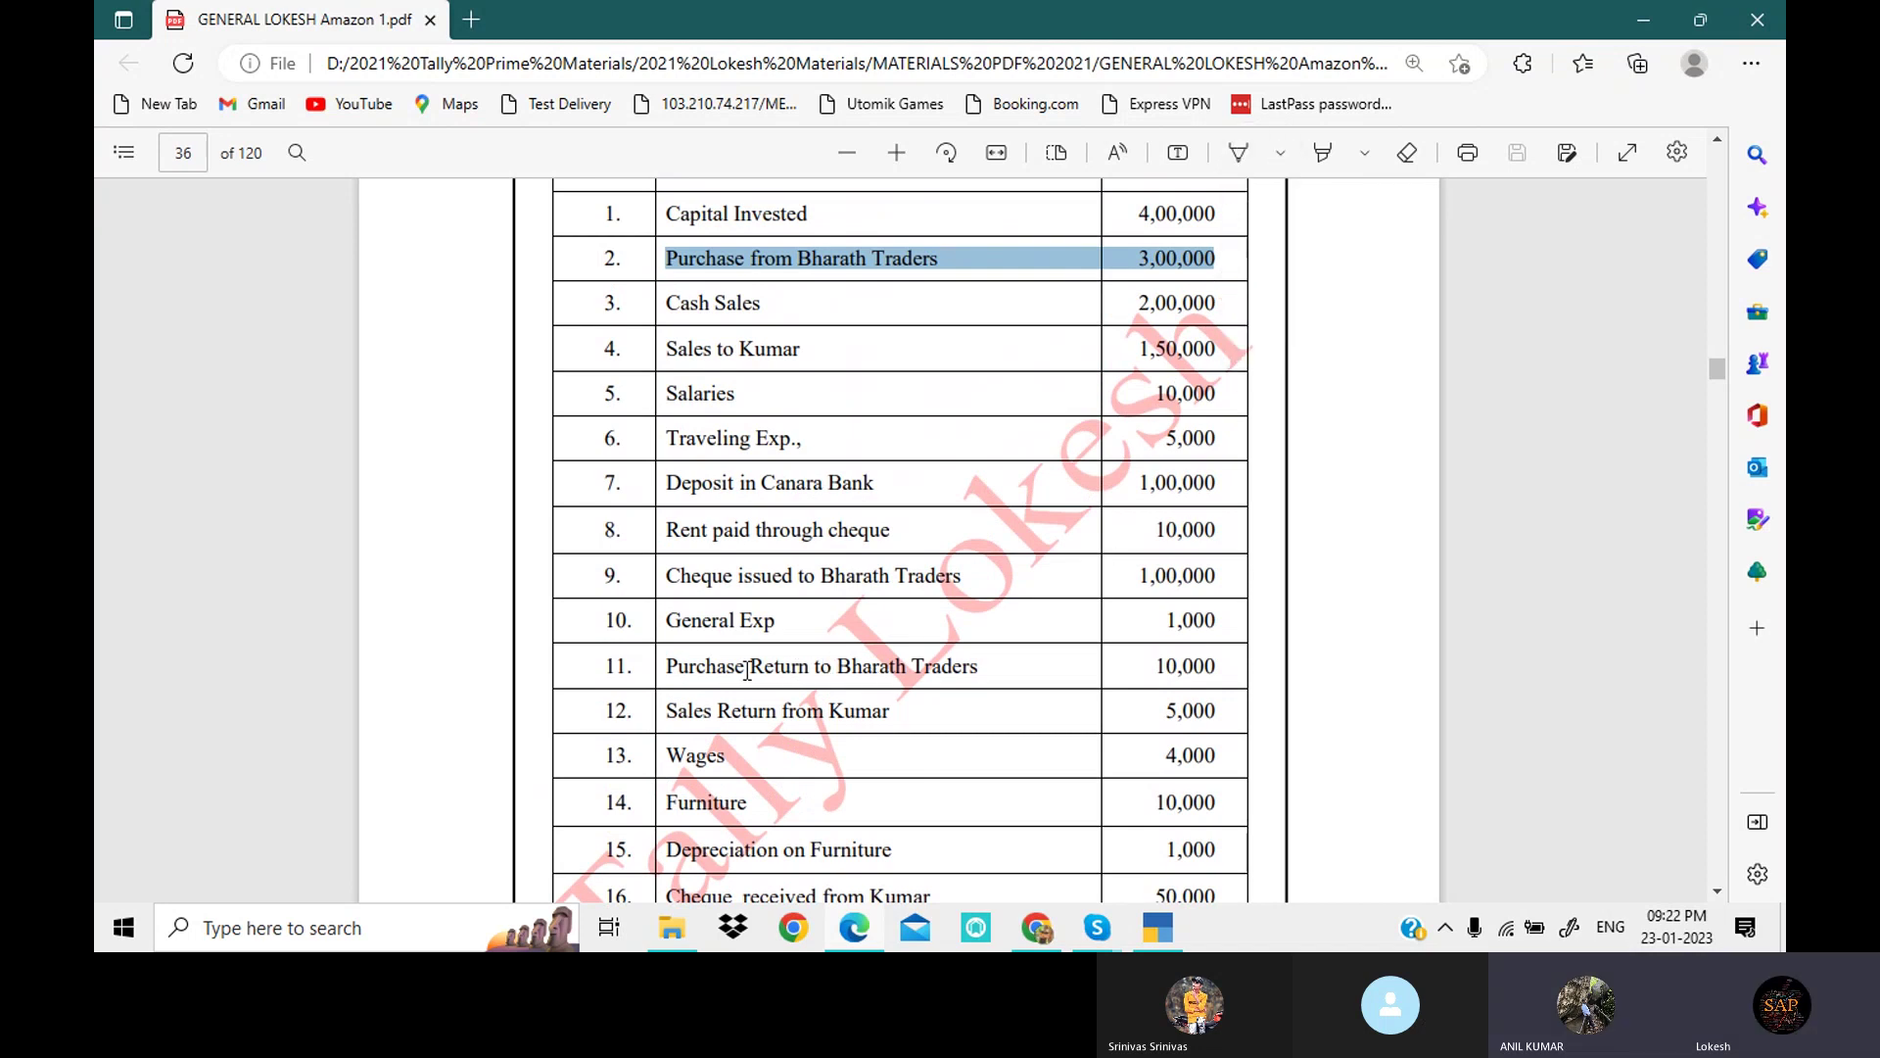
left_click_drag(670, 666, 1222, 665)
left_click(1159, 946)
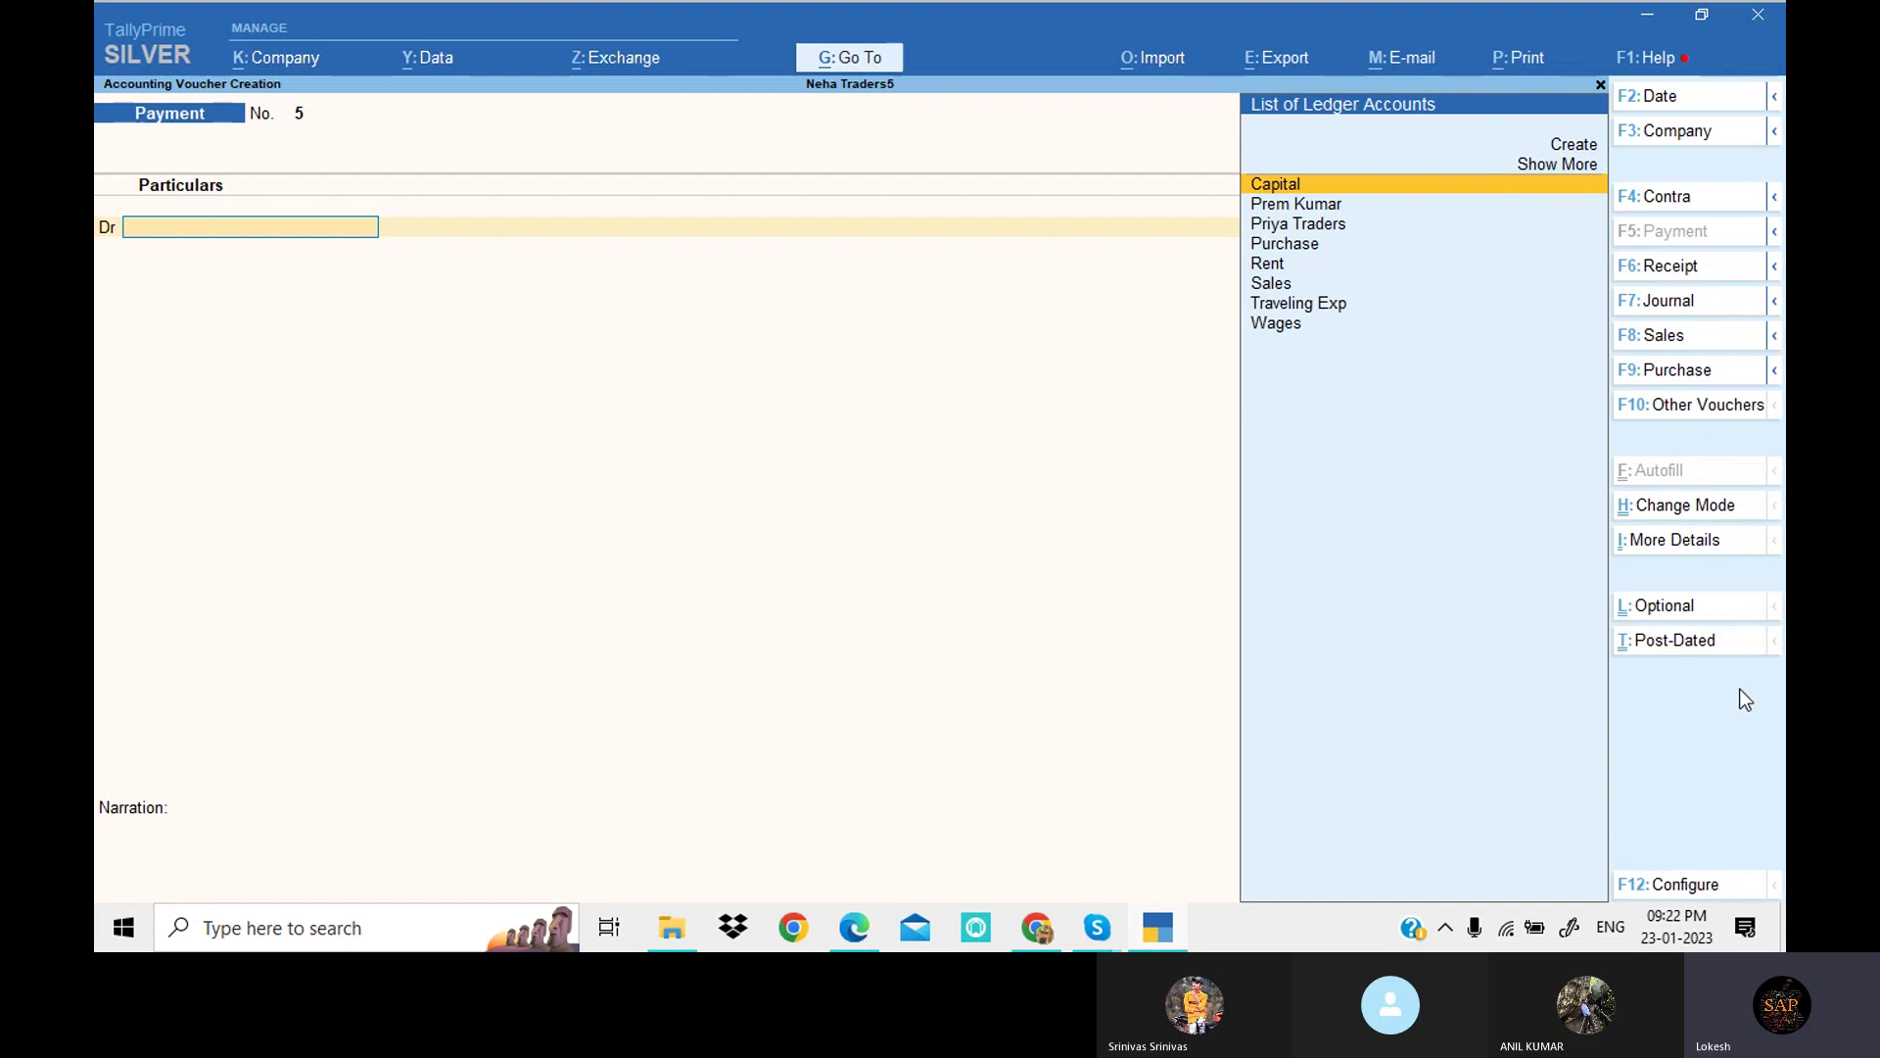
left_click(1695, 299)
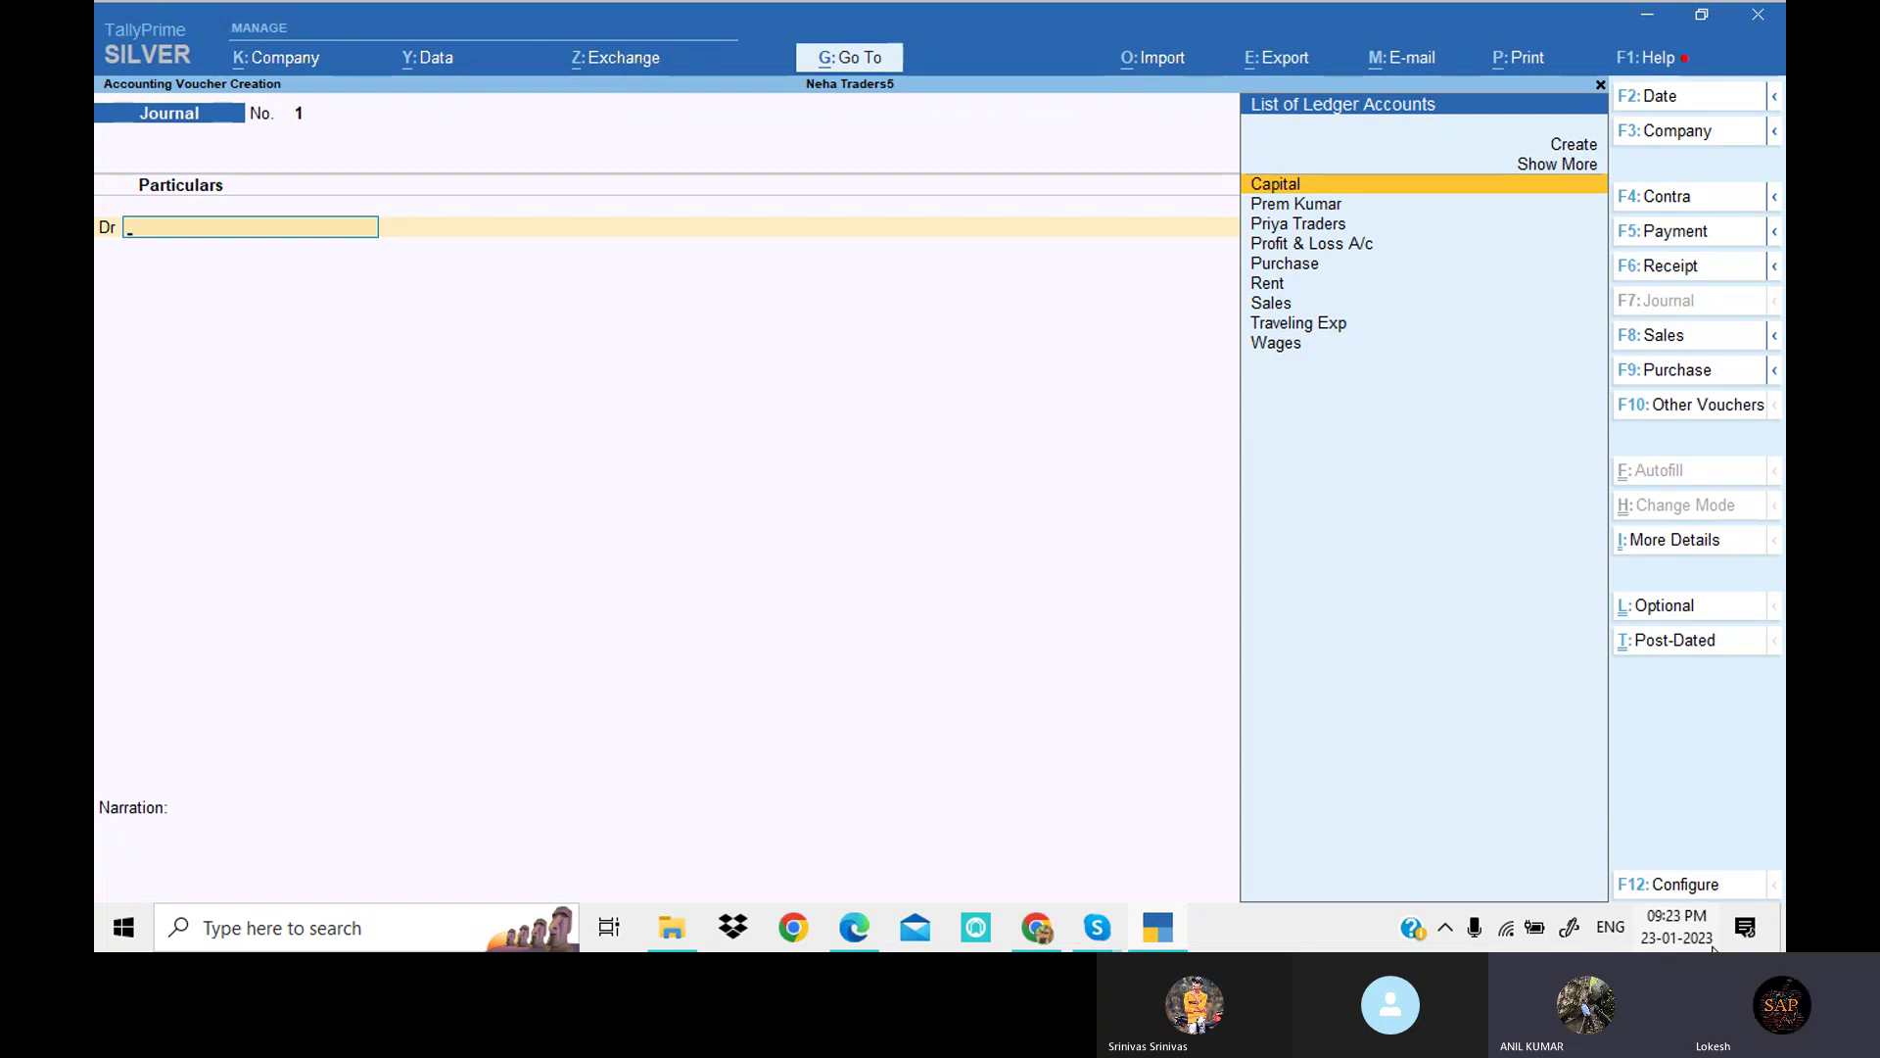
mouse_move(1712, 947)
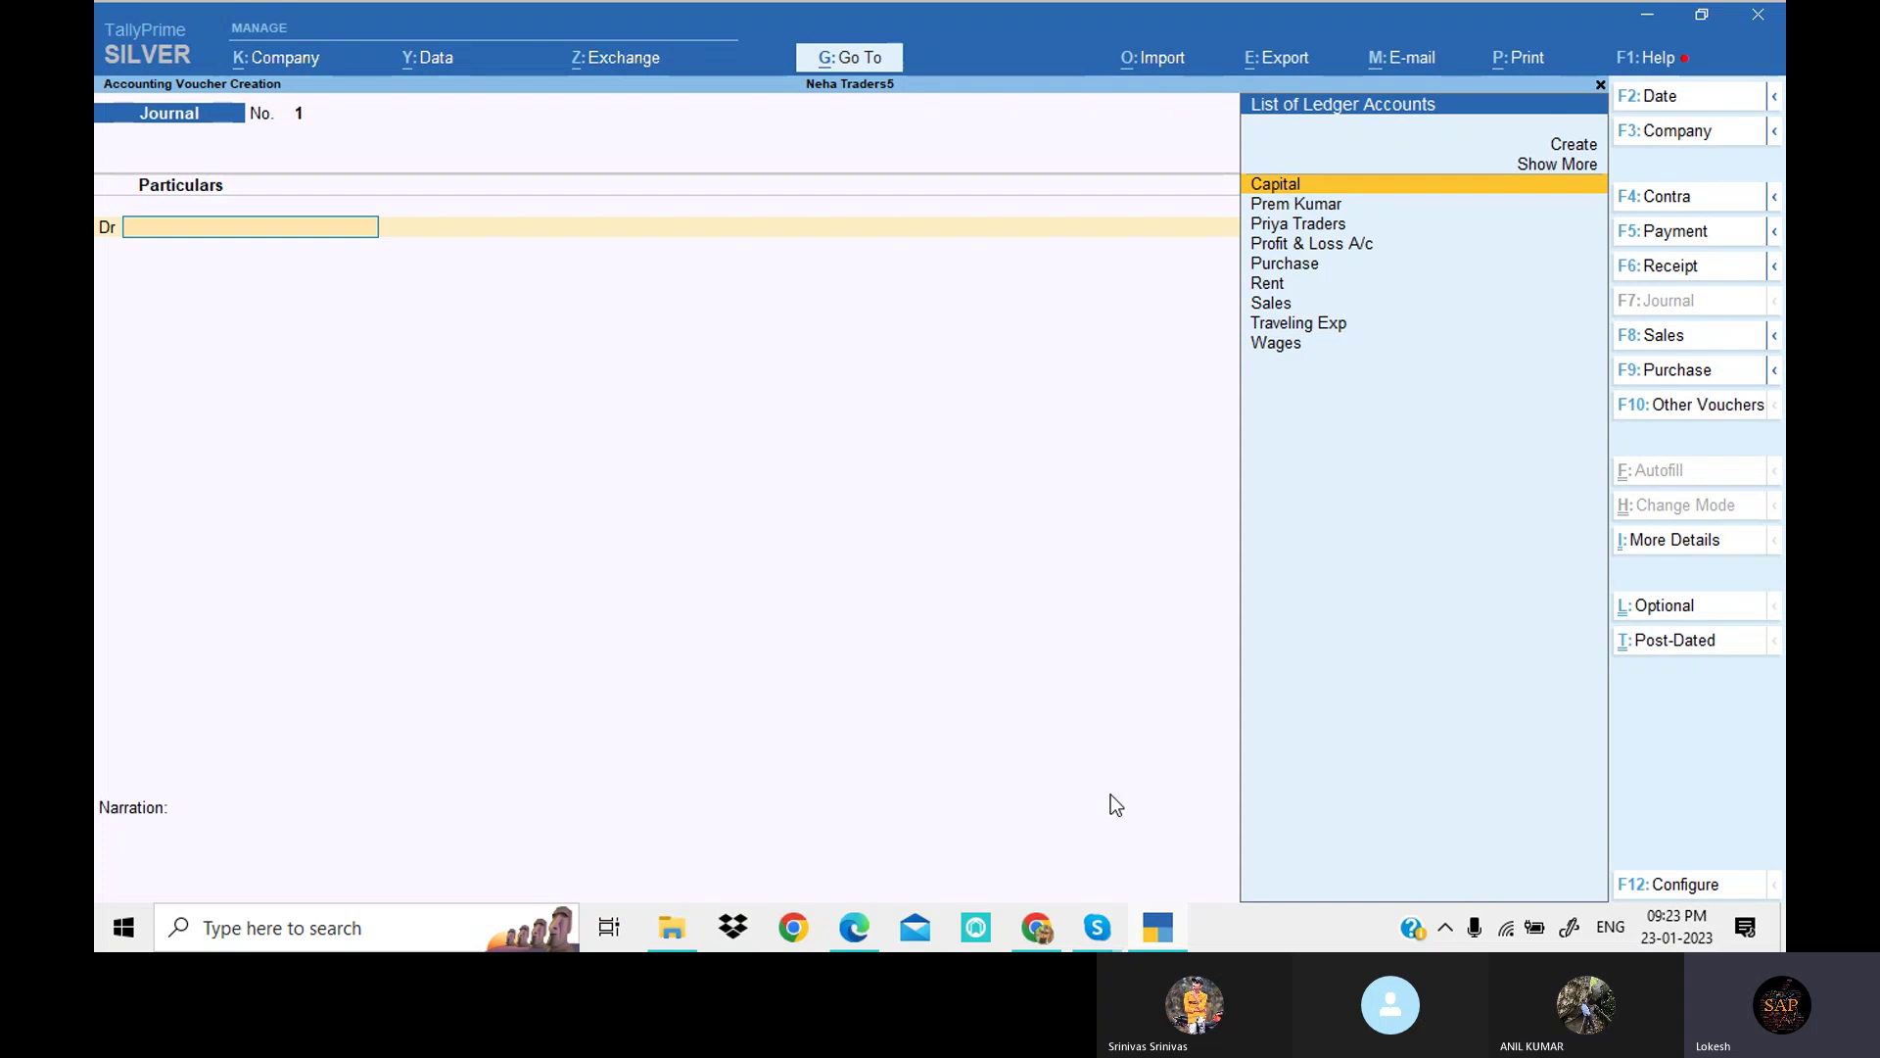
type("Pr")
key("Return")
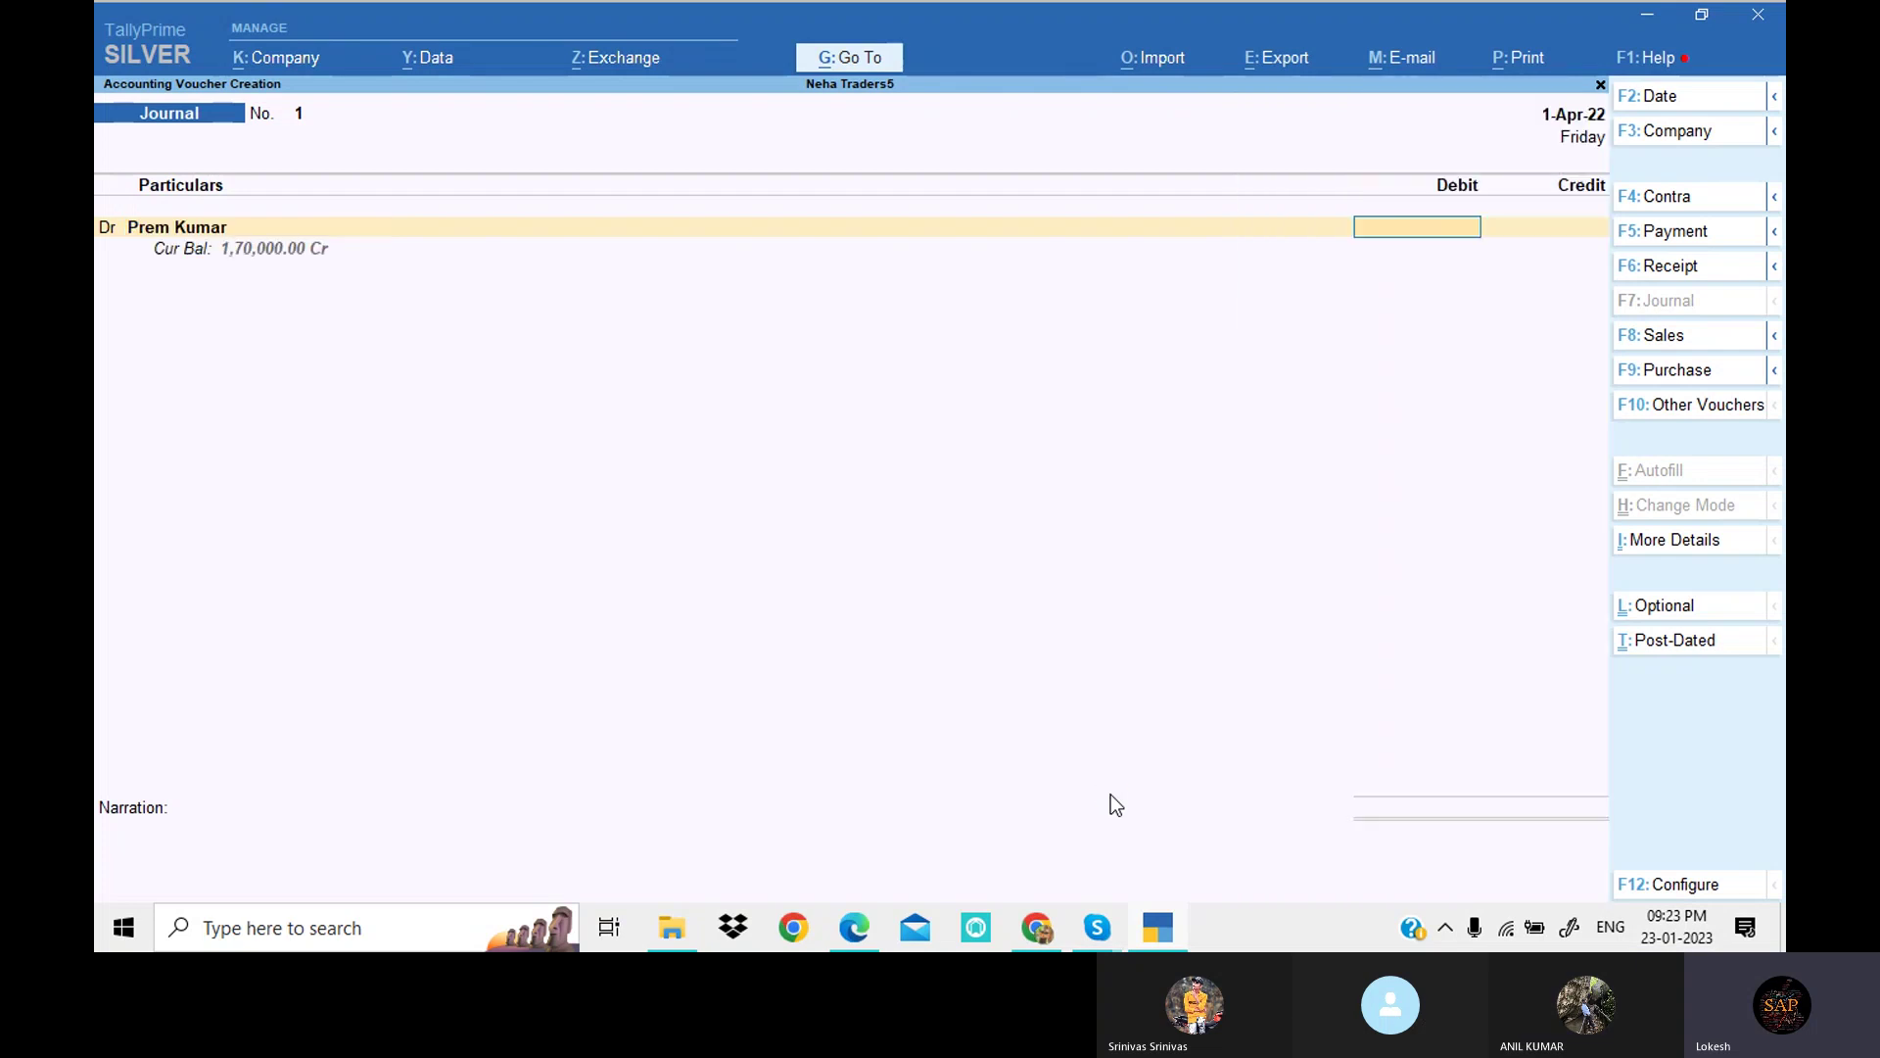
key("alt+Tab")
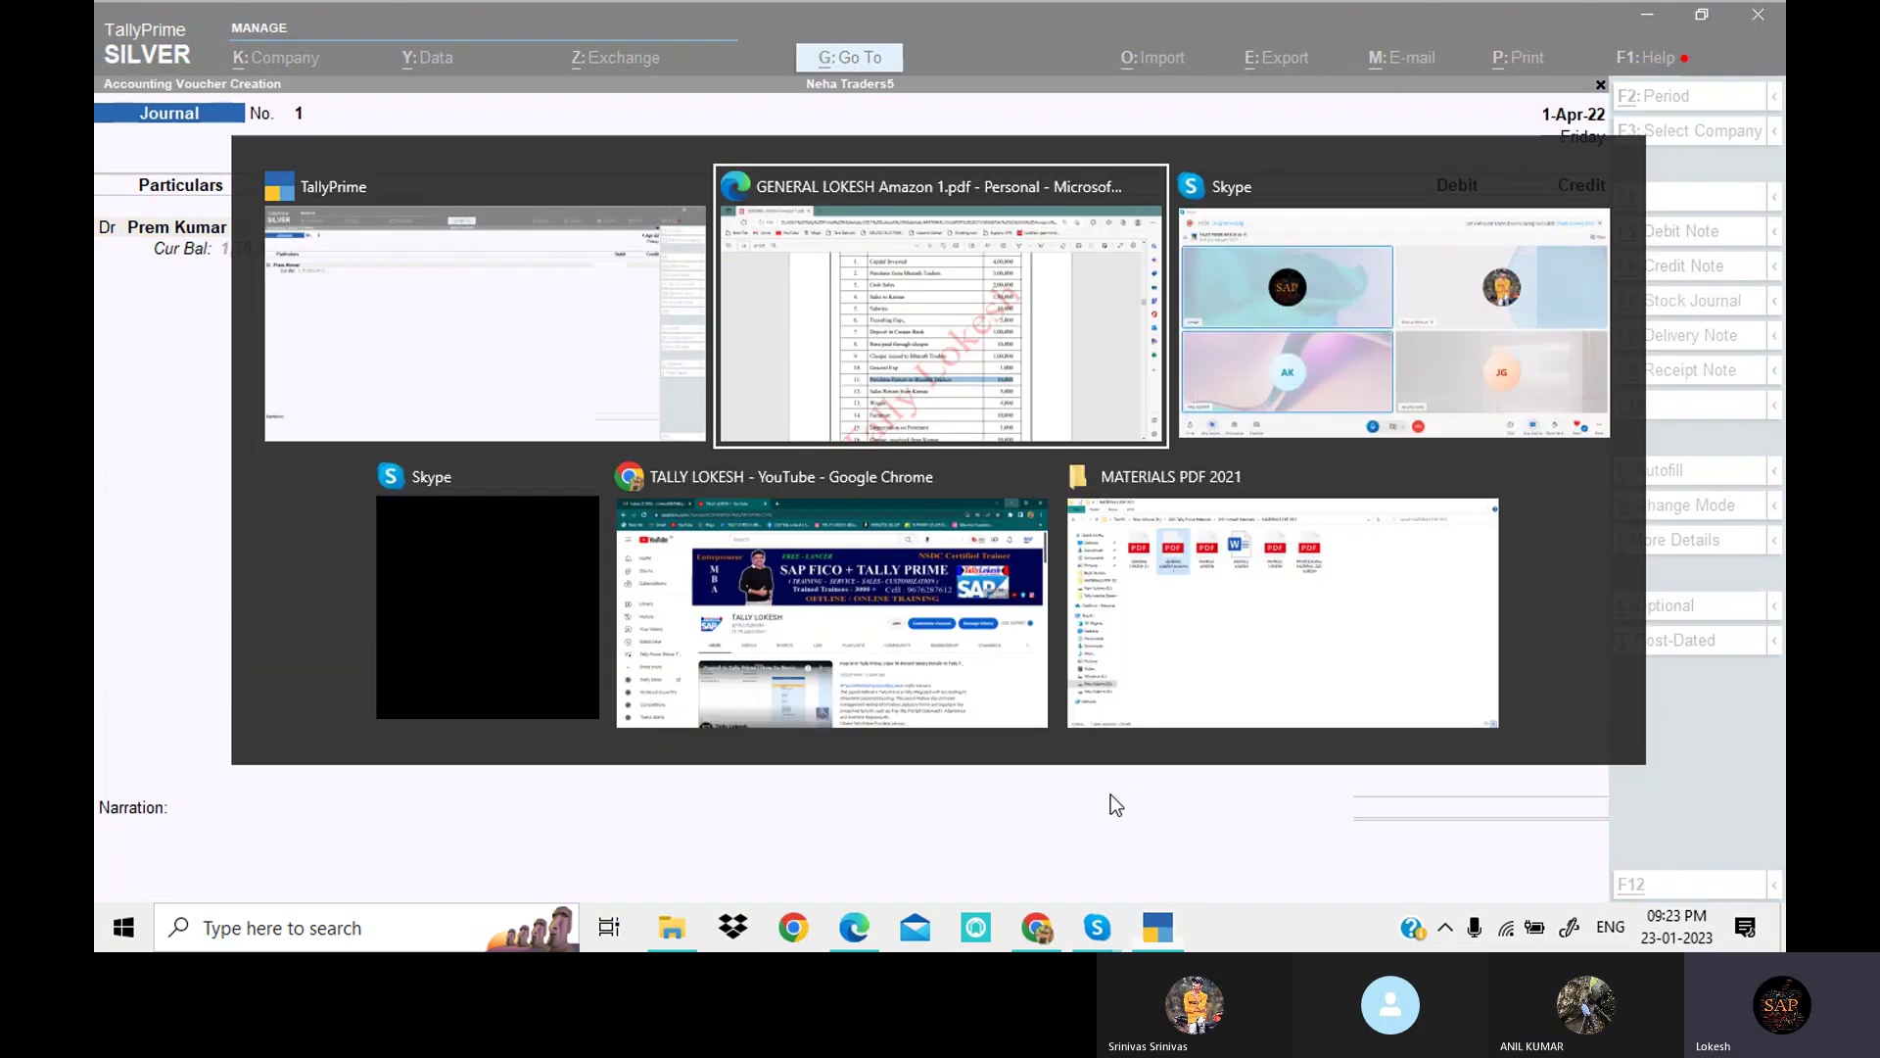
key("alt+Tab")
type("10000")
key("Return")
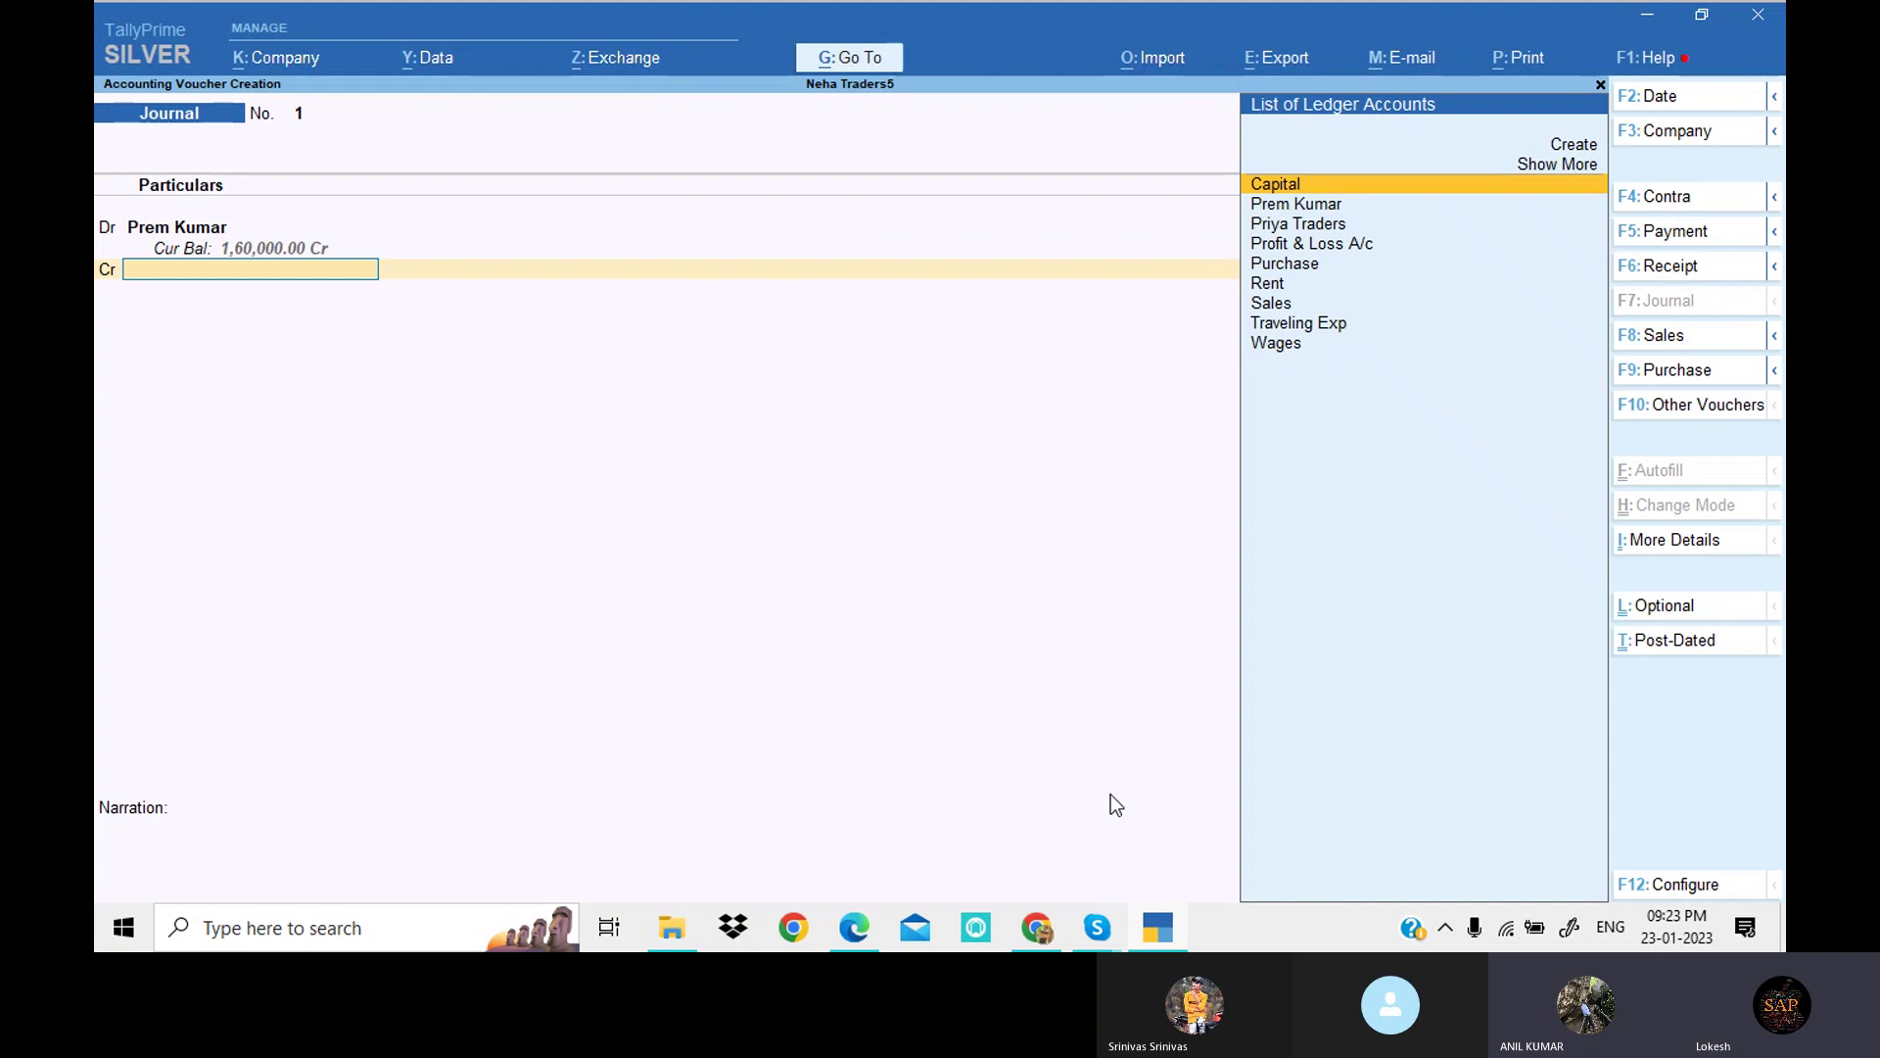
Step: Credit a new Purchase Return ledger under Purchase Accounts and save journal 1
key("Up")
key("Up")
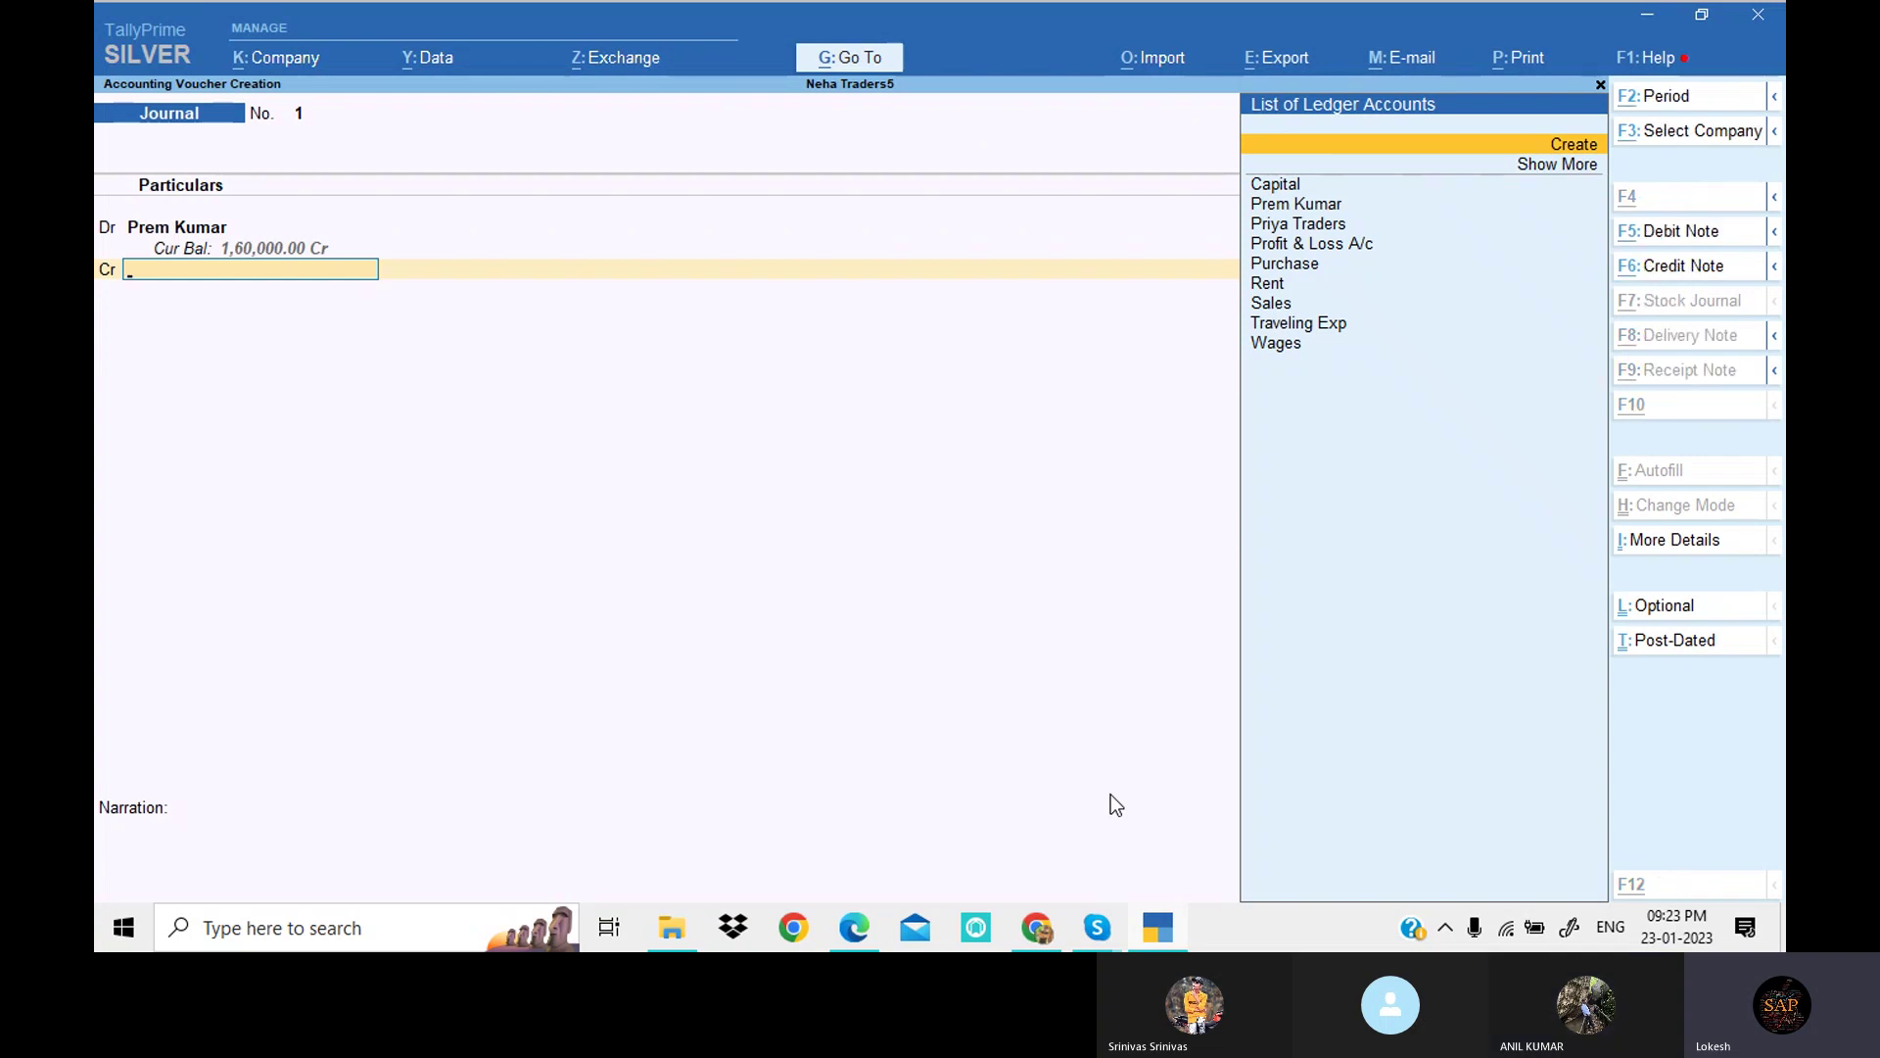
key("alt+c")
type("Purc")
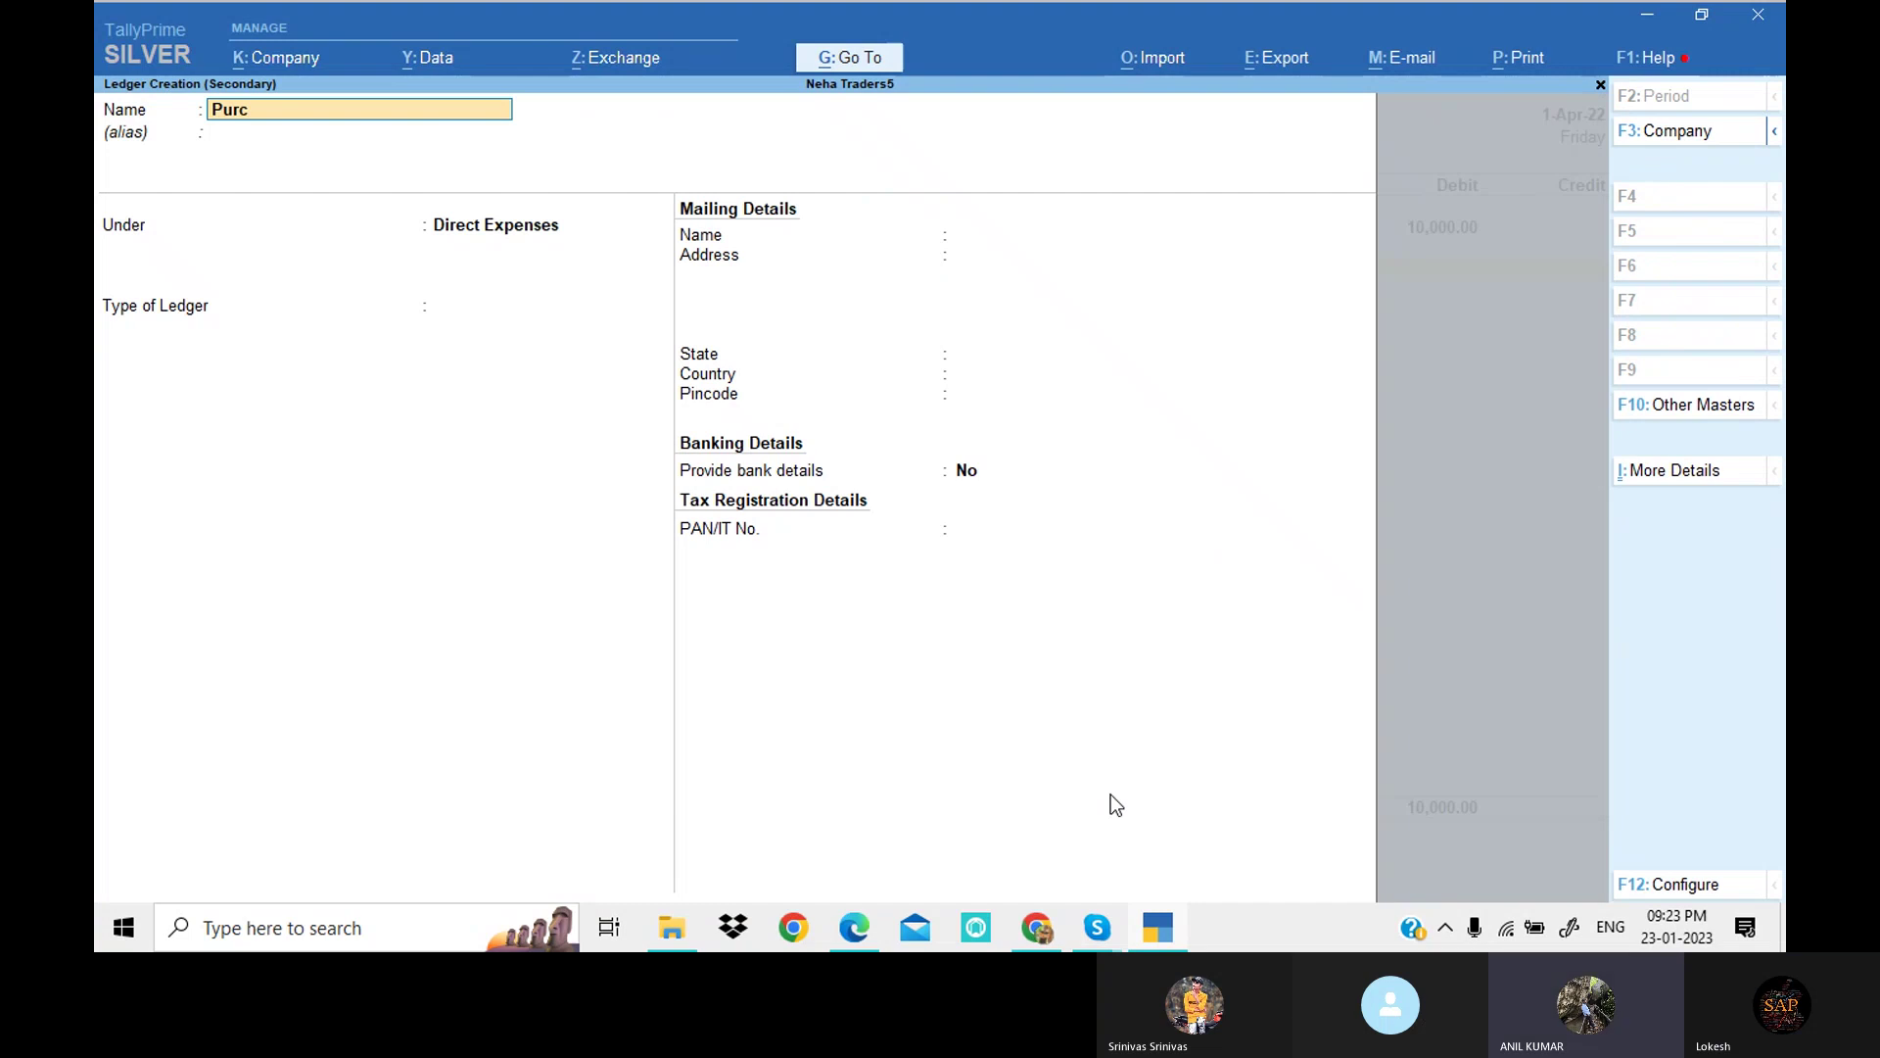
type("hase Return")
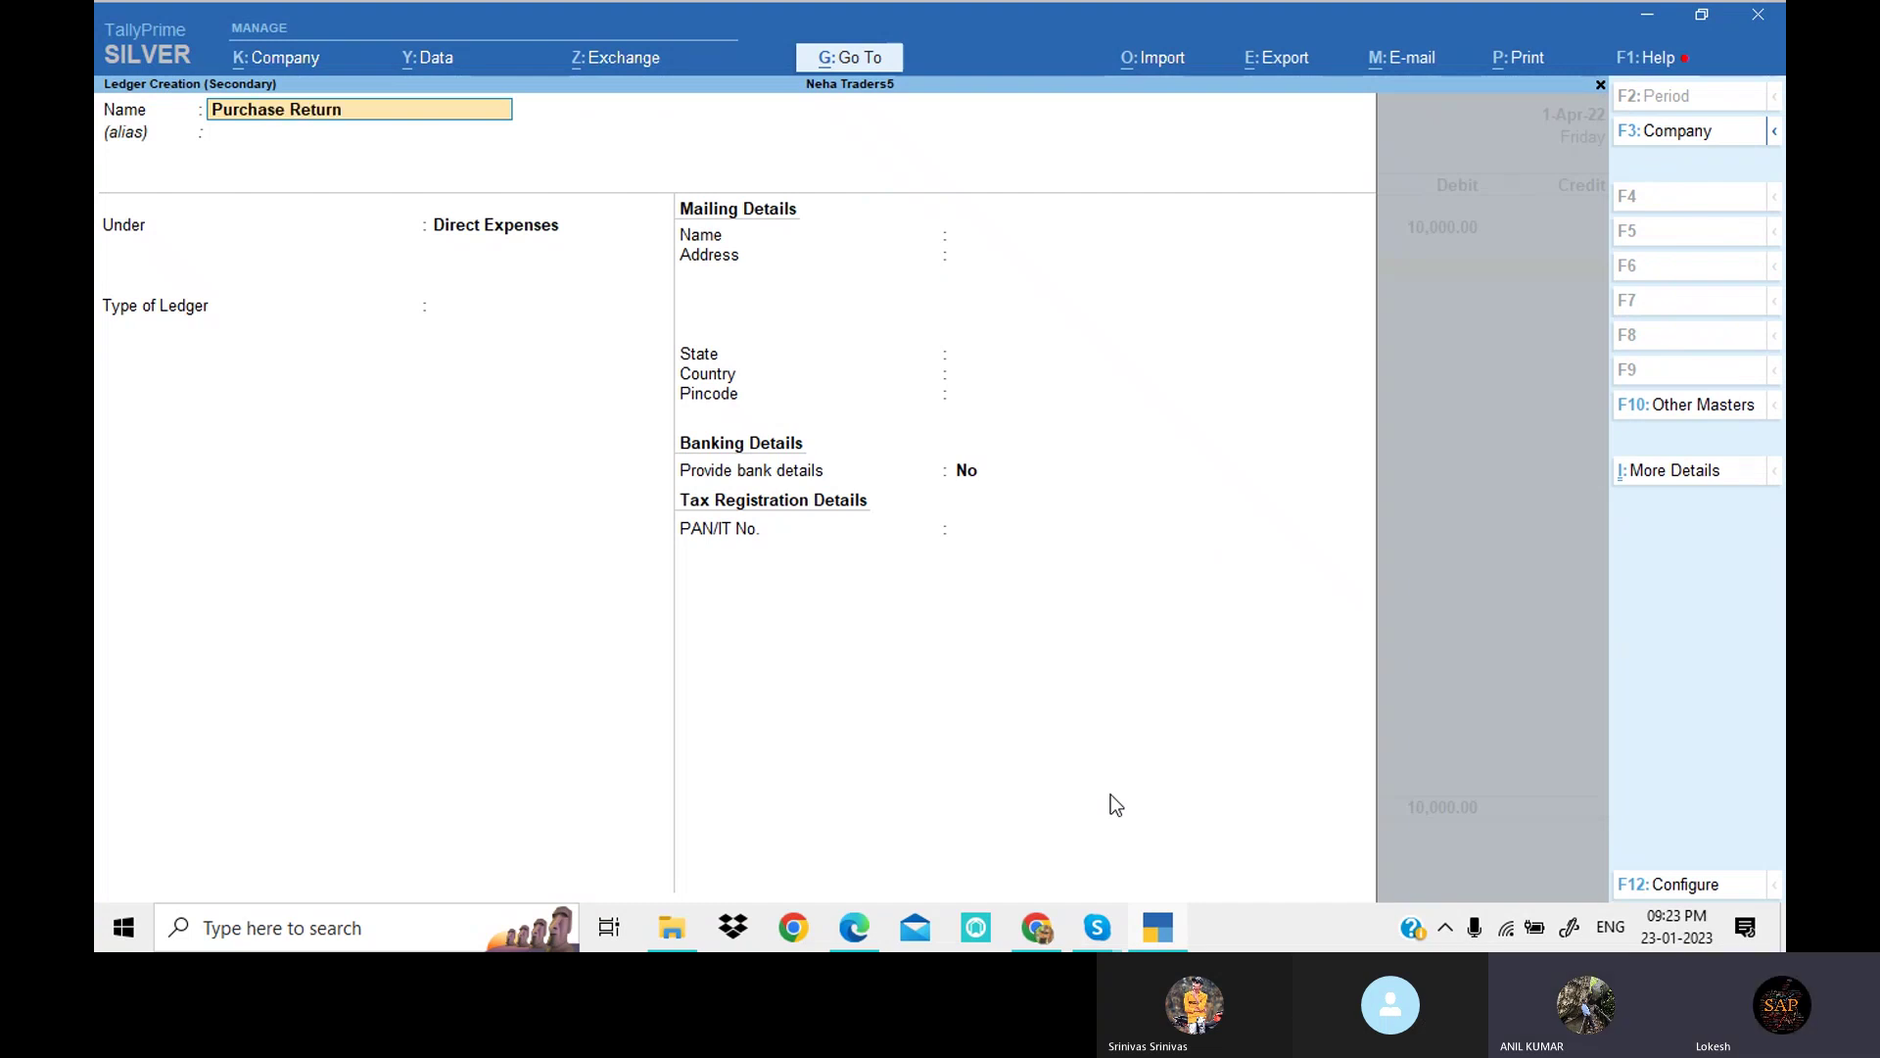
key("Return")
type("Pu")
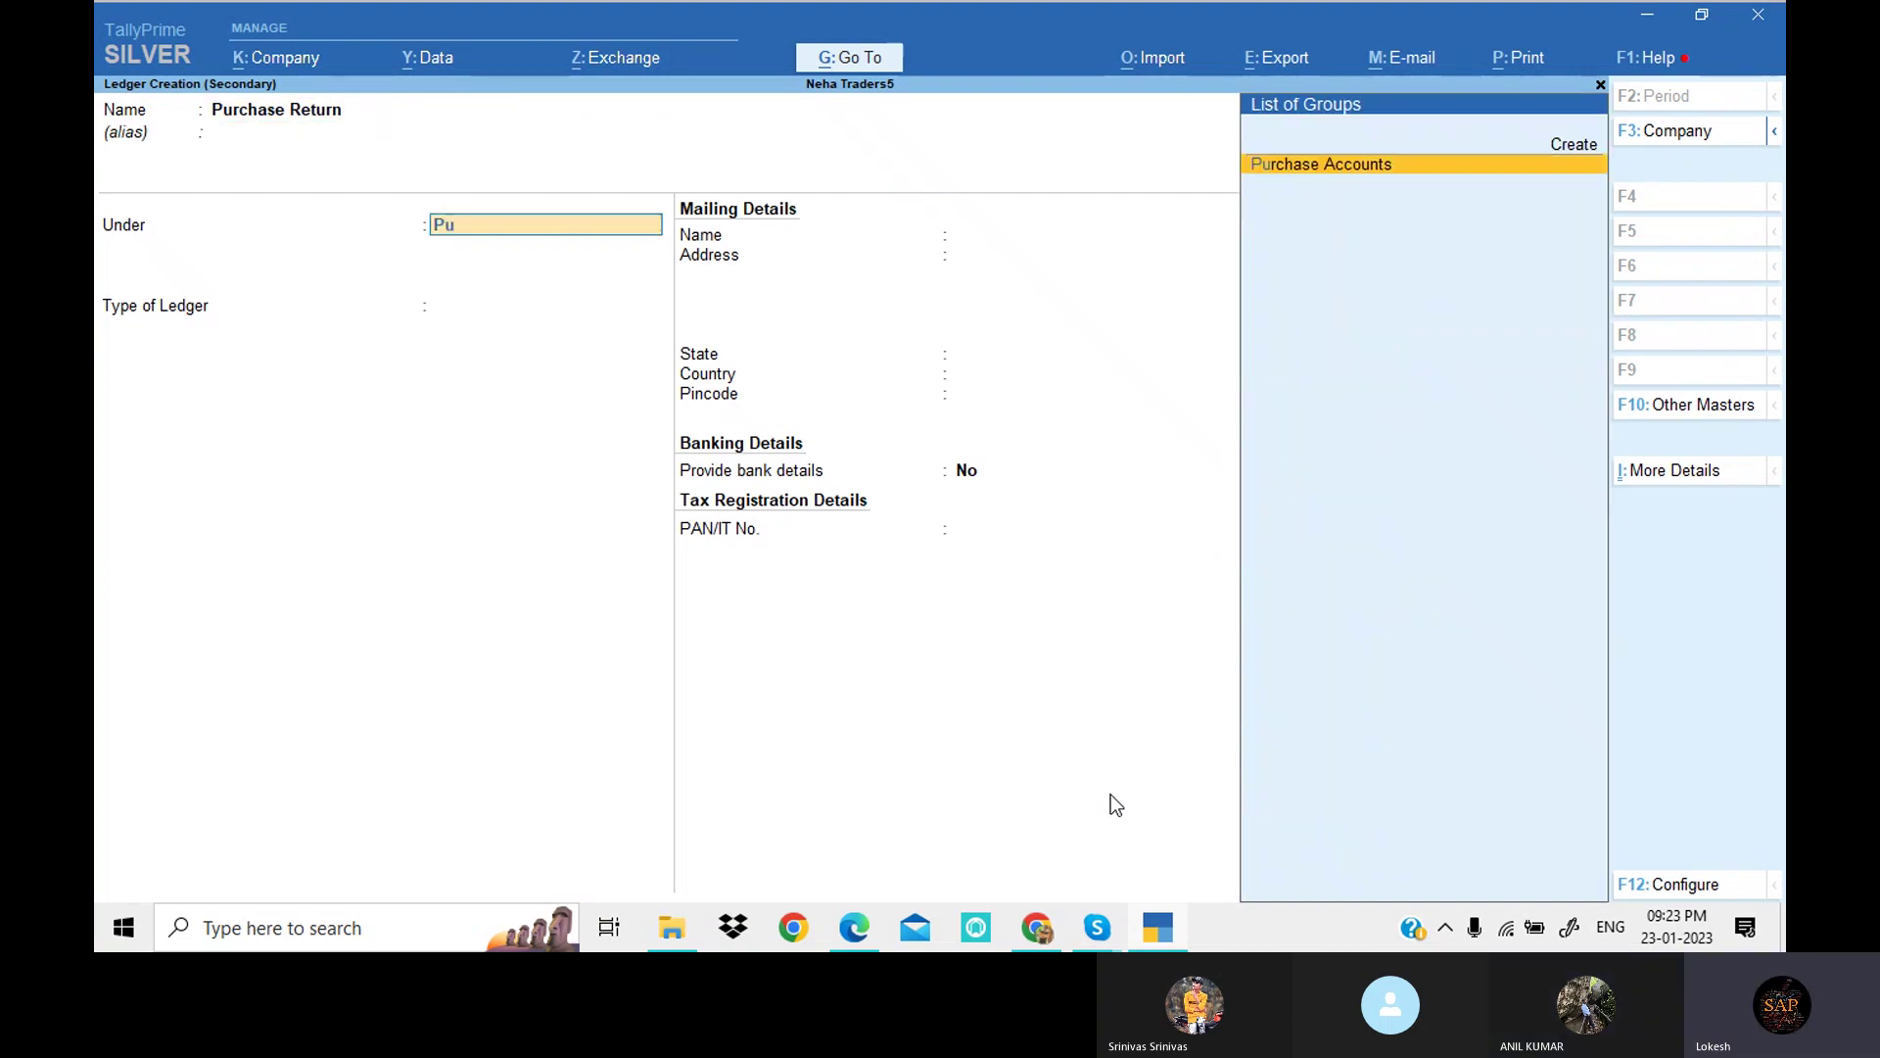
key("Return")
key("Return")
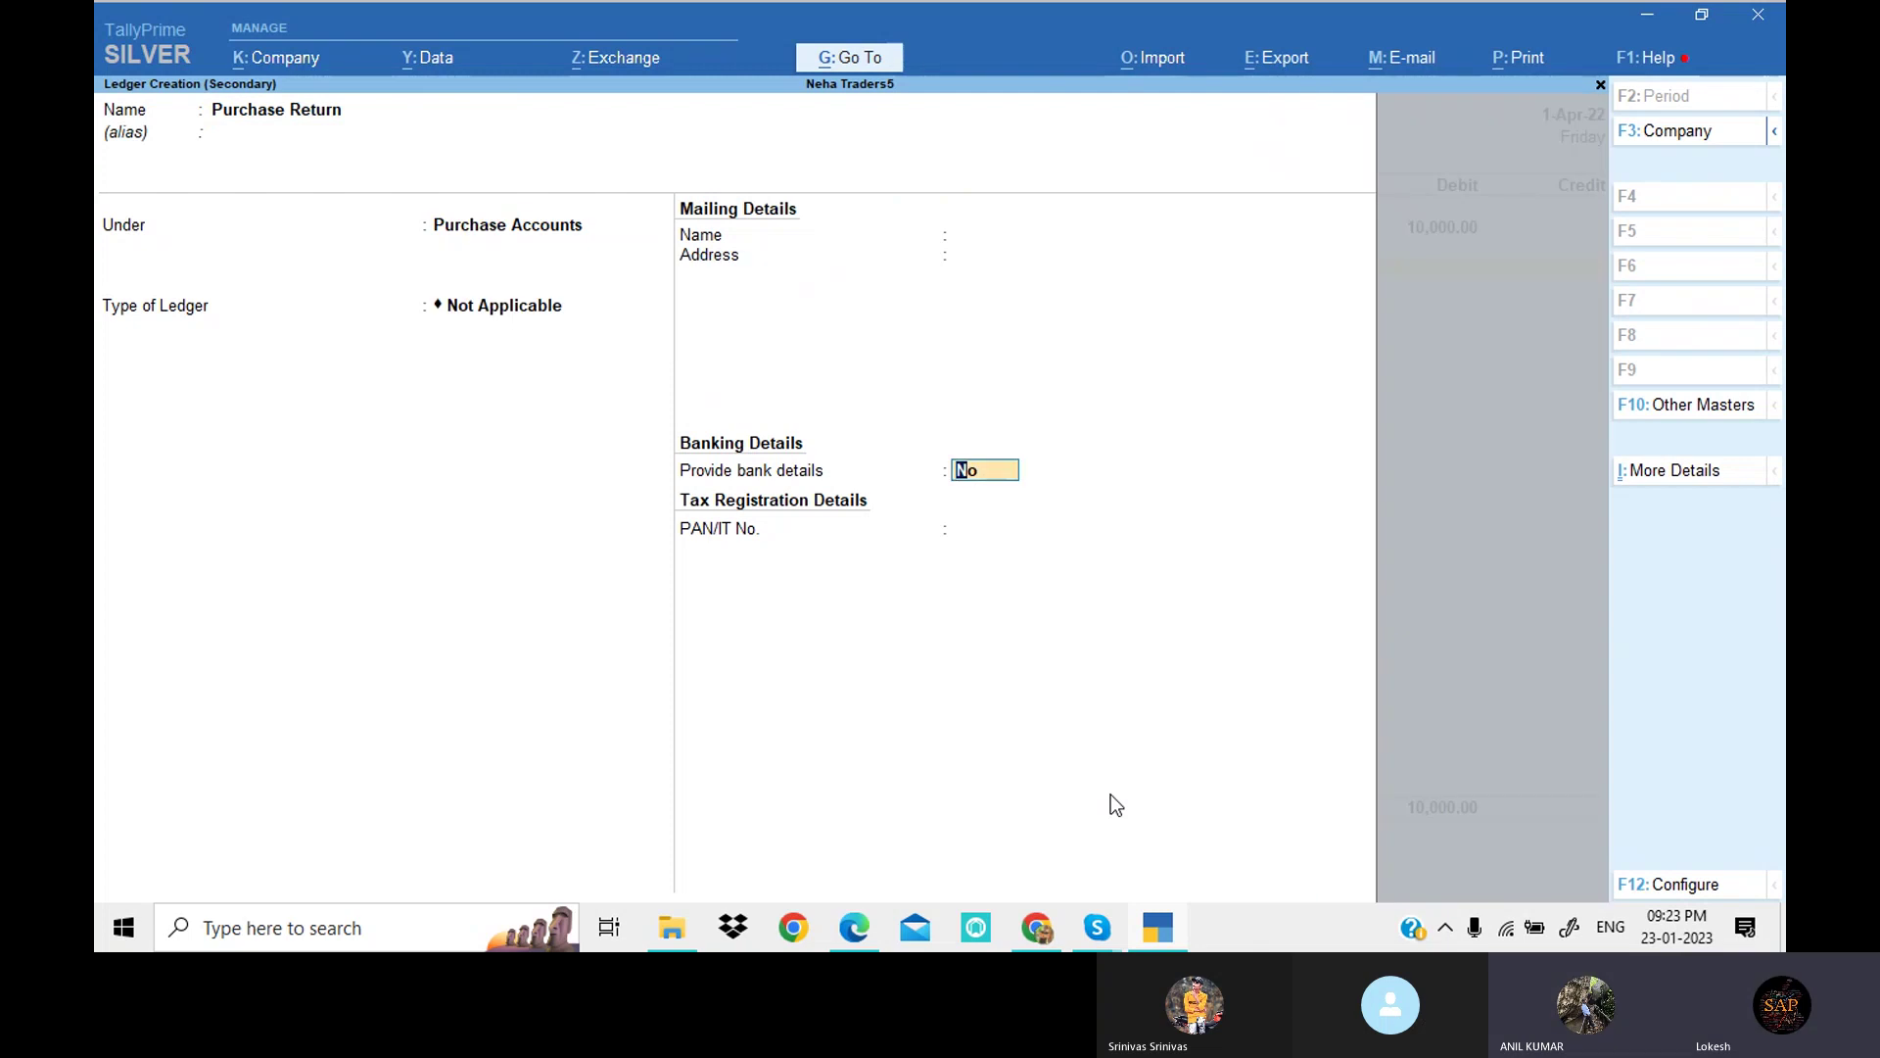
key("Return")
key("Return")
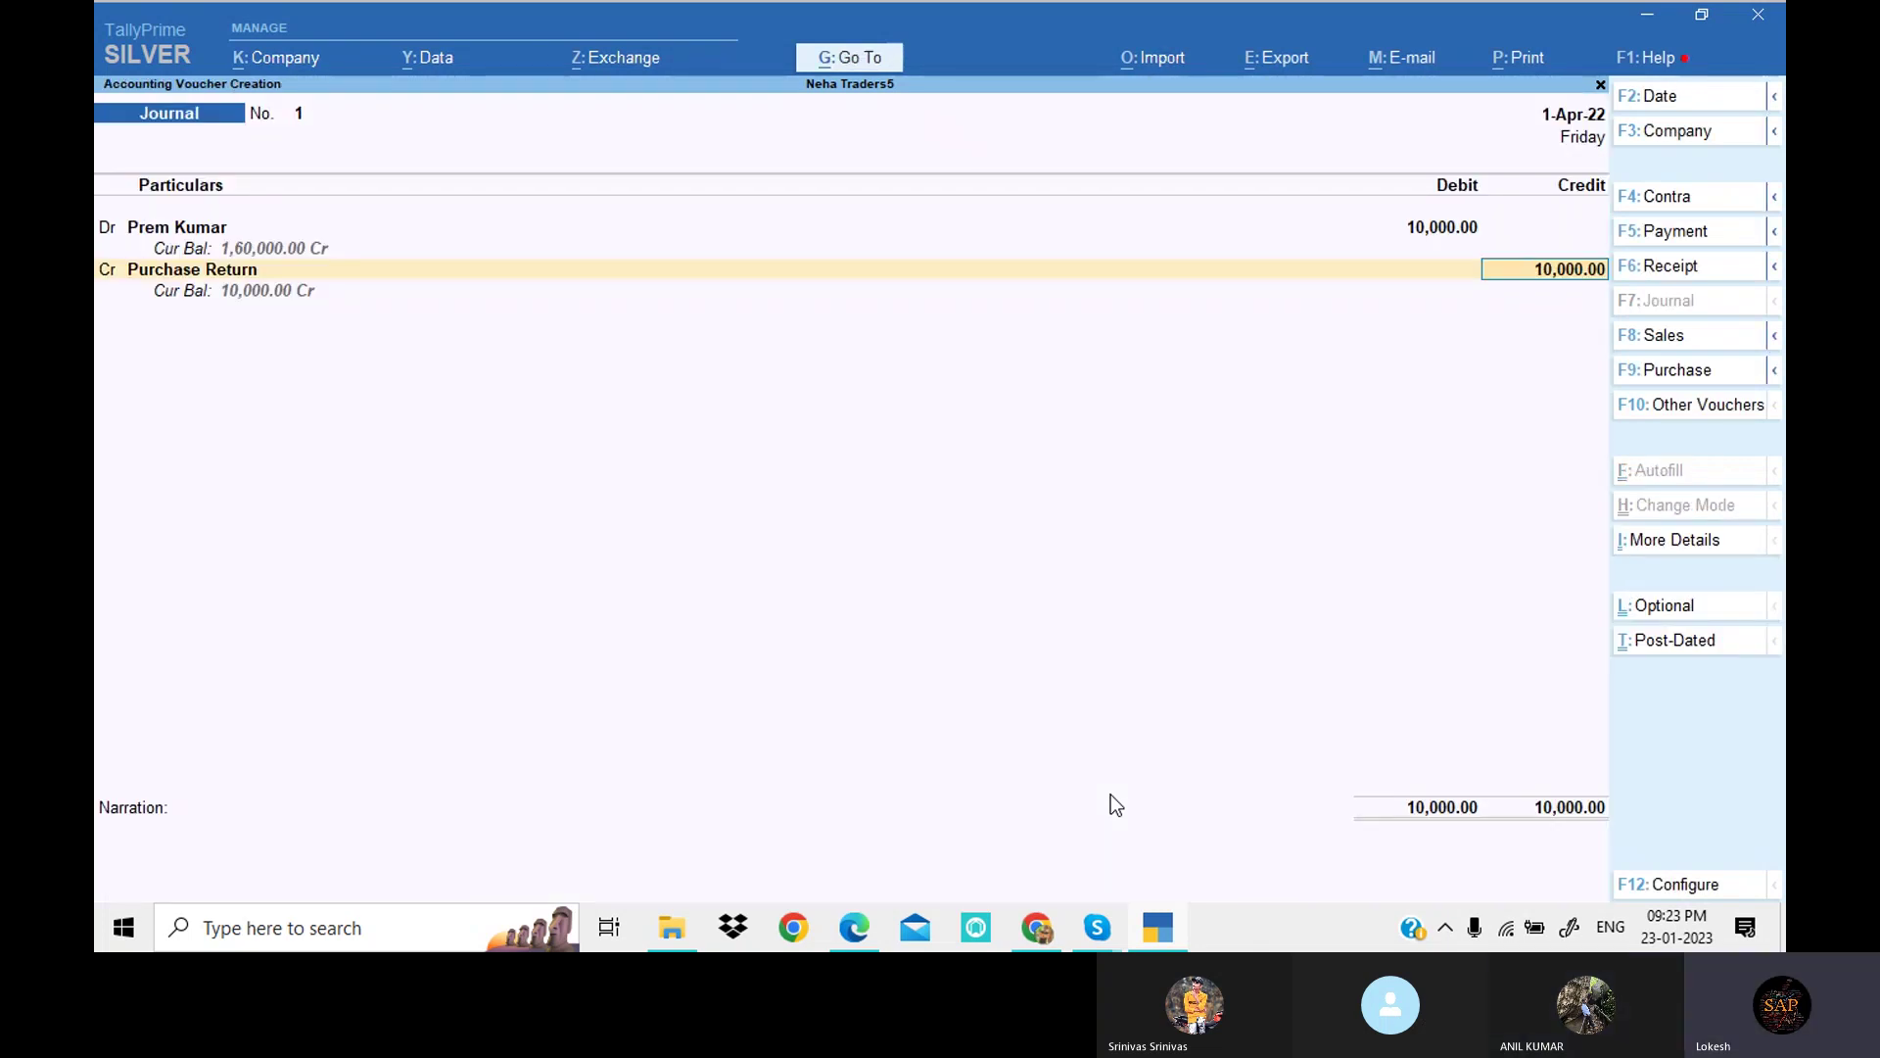
key("Return")
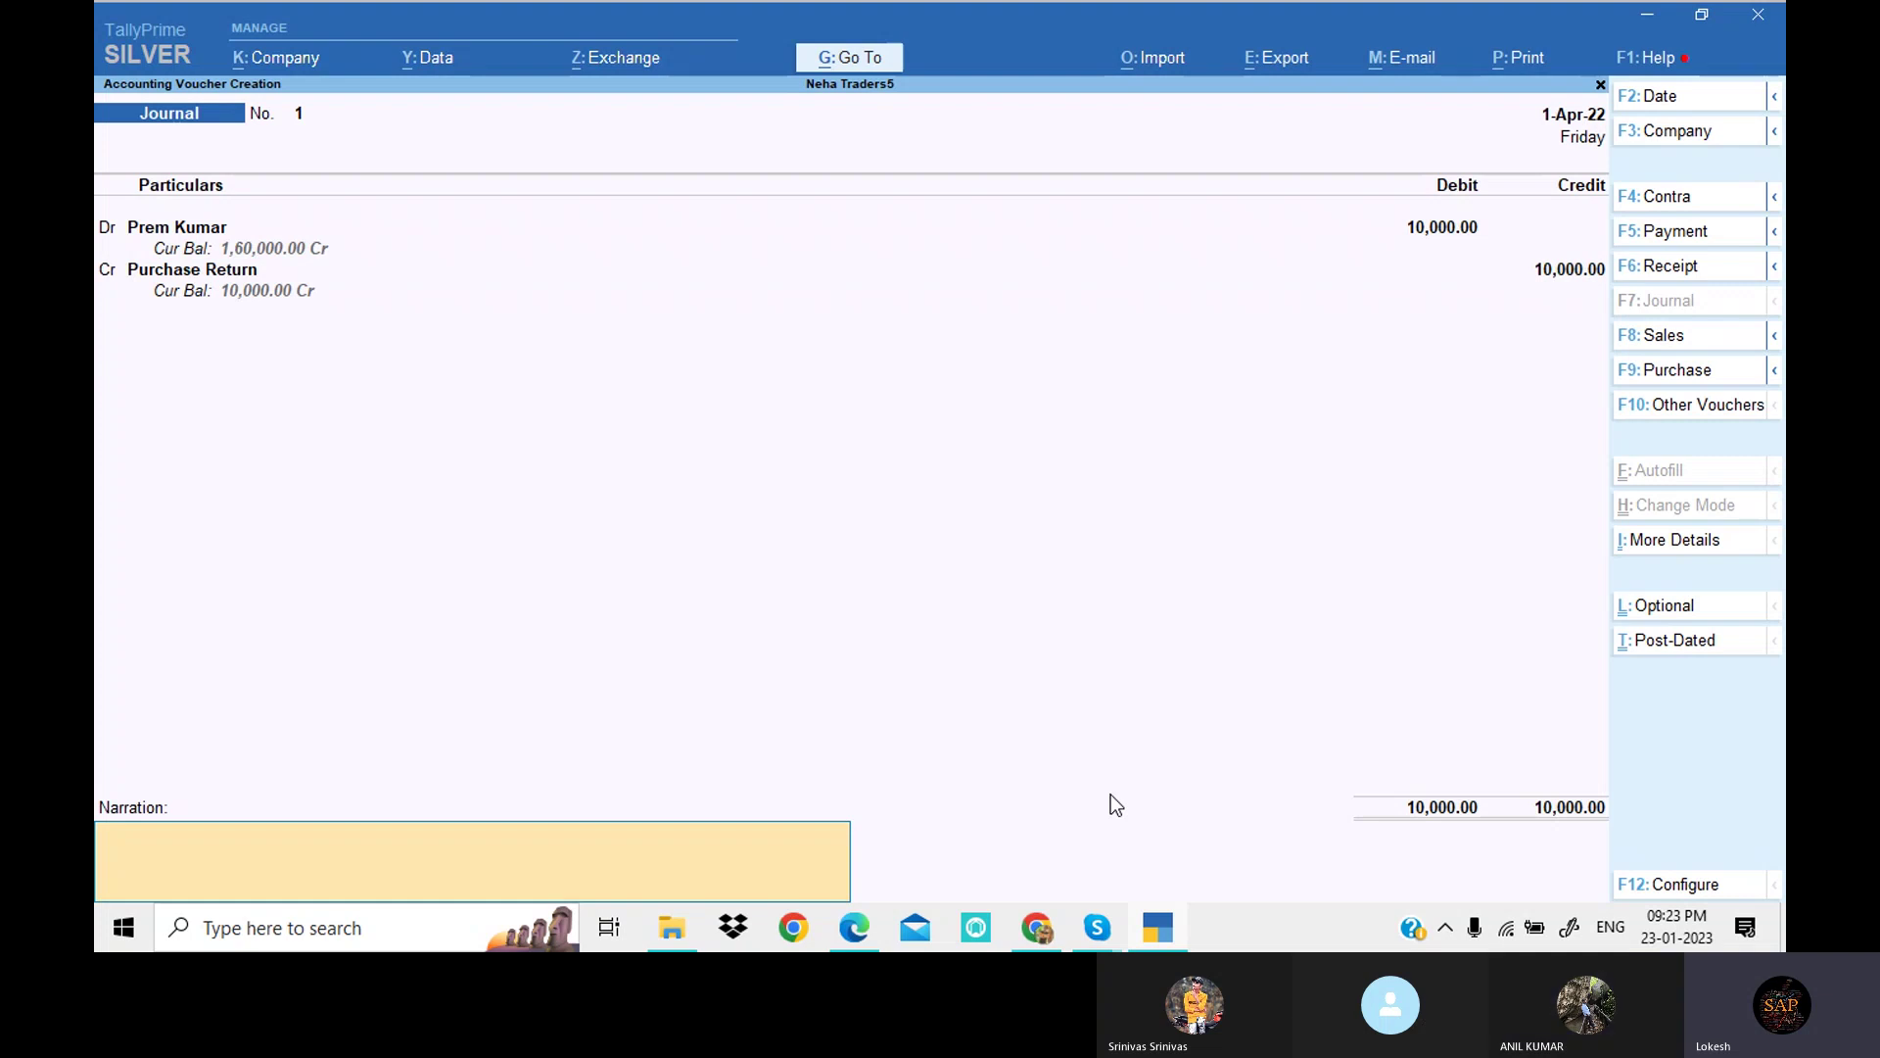
key("Return")
key("Return")
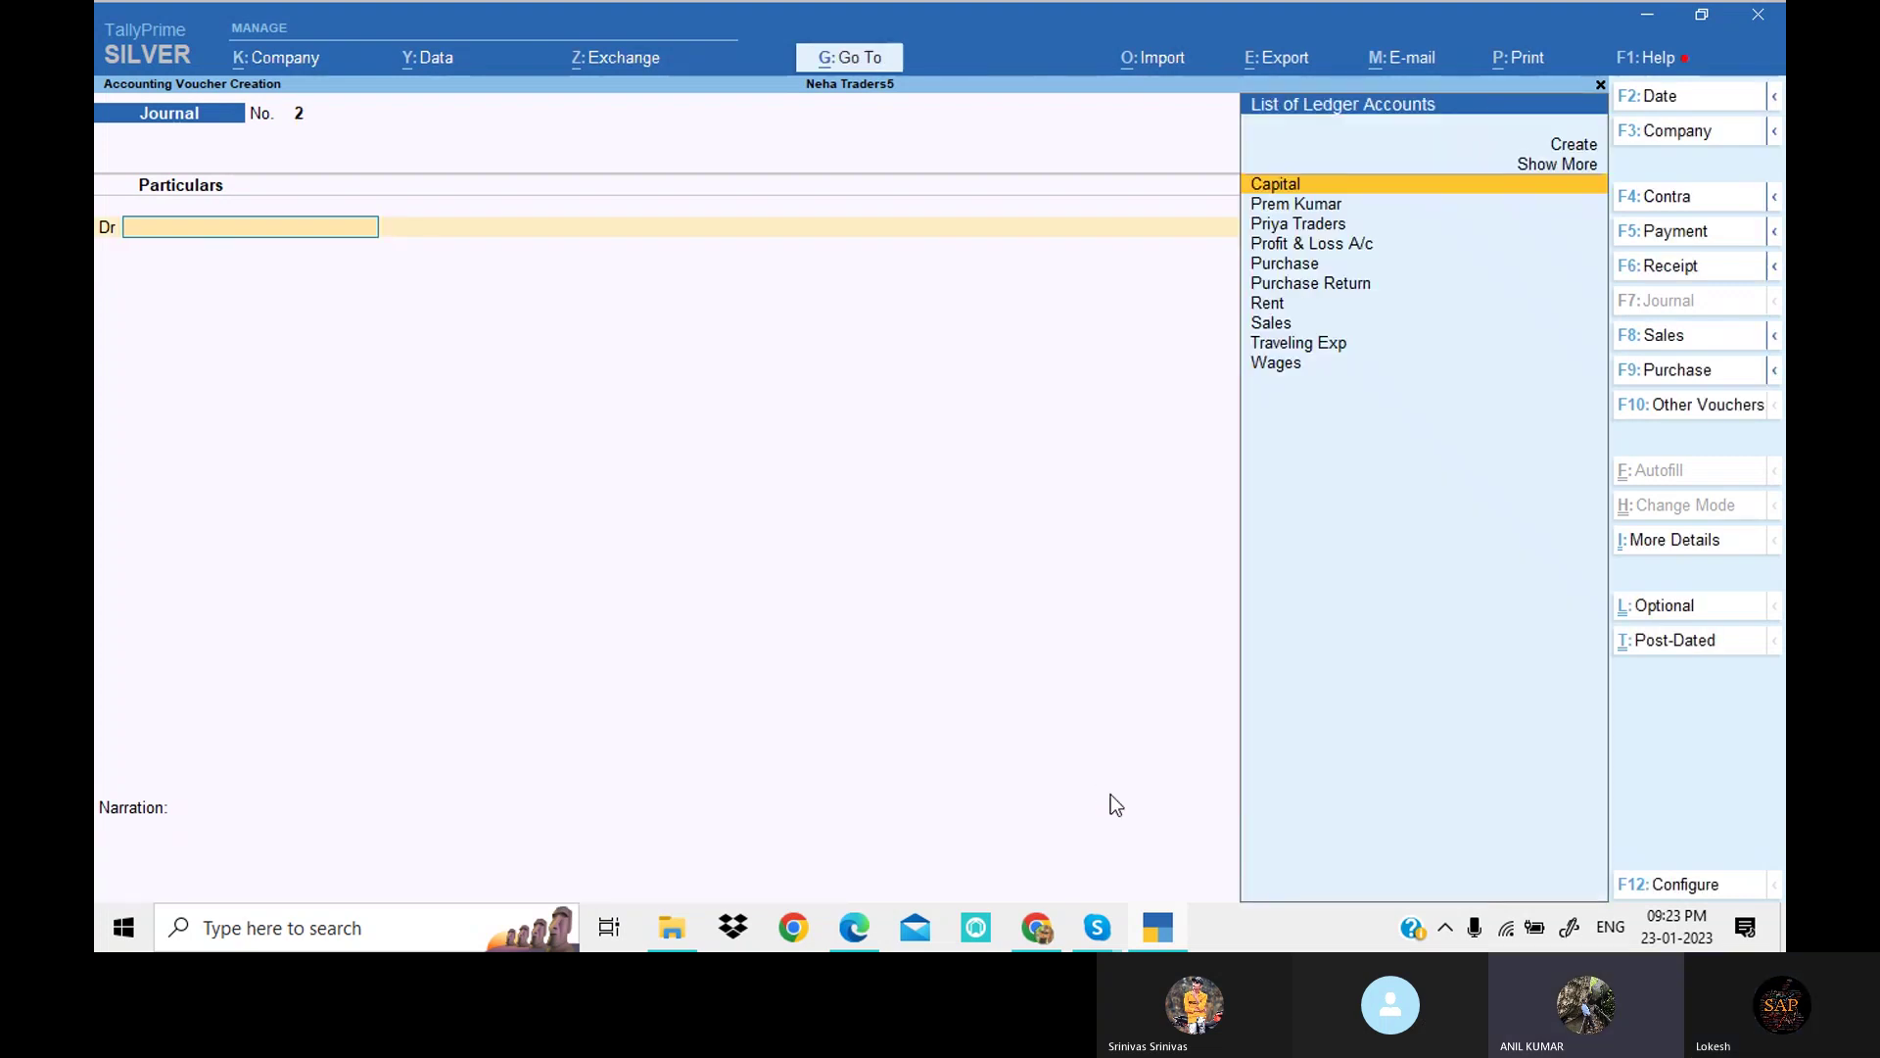
left_click(851, 938)
left_click(852, 929)
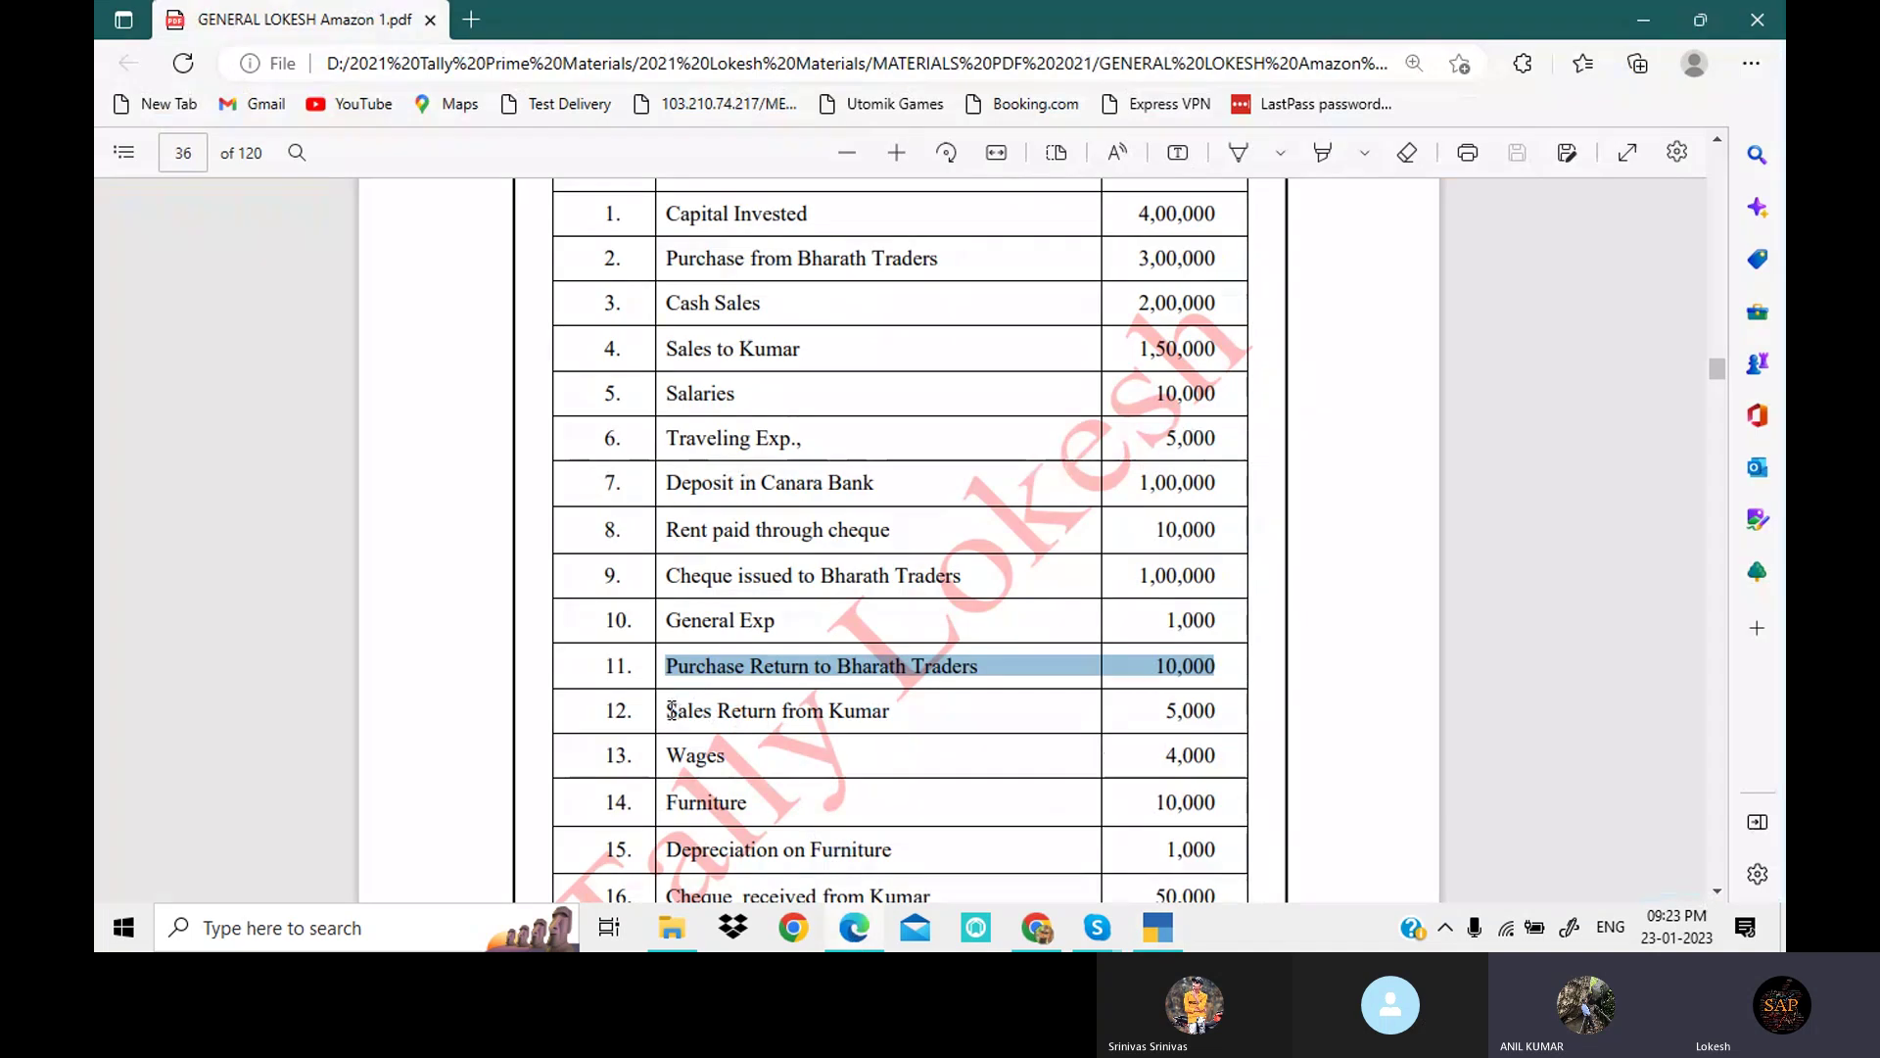
left_click_drag(666, 711, 894, 718)
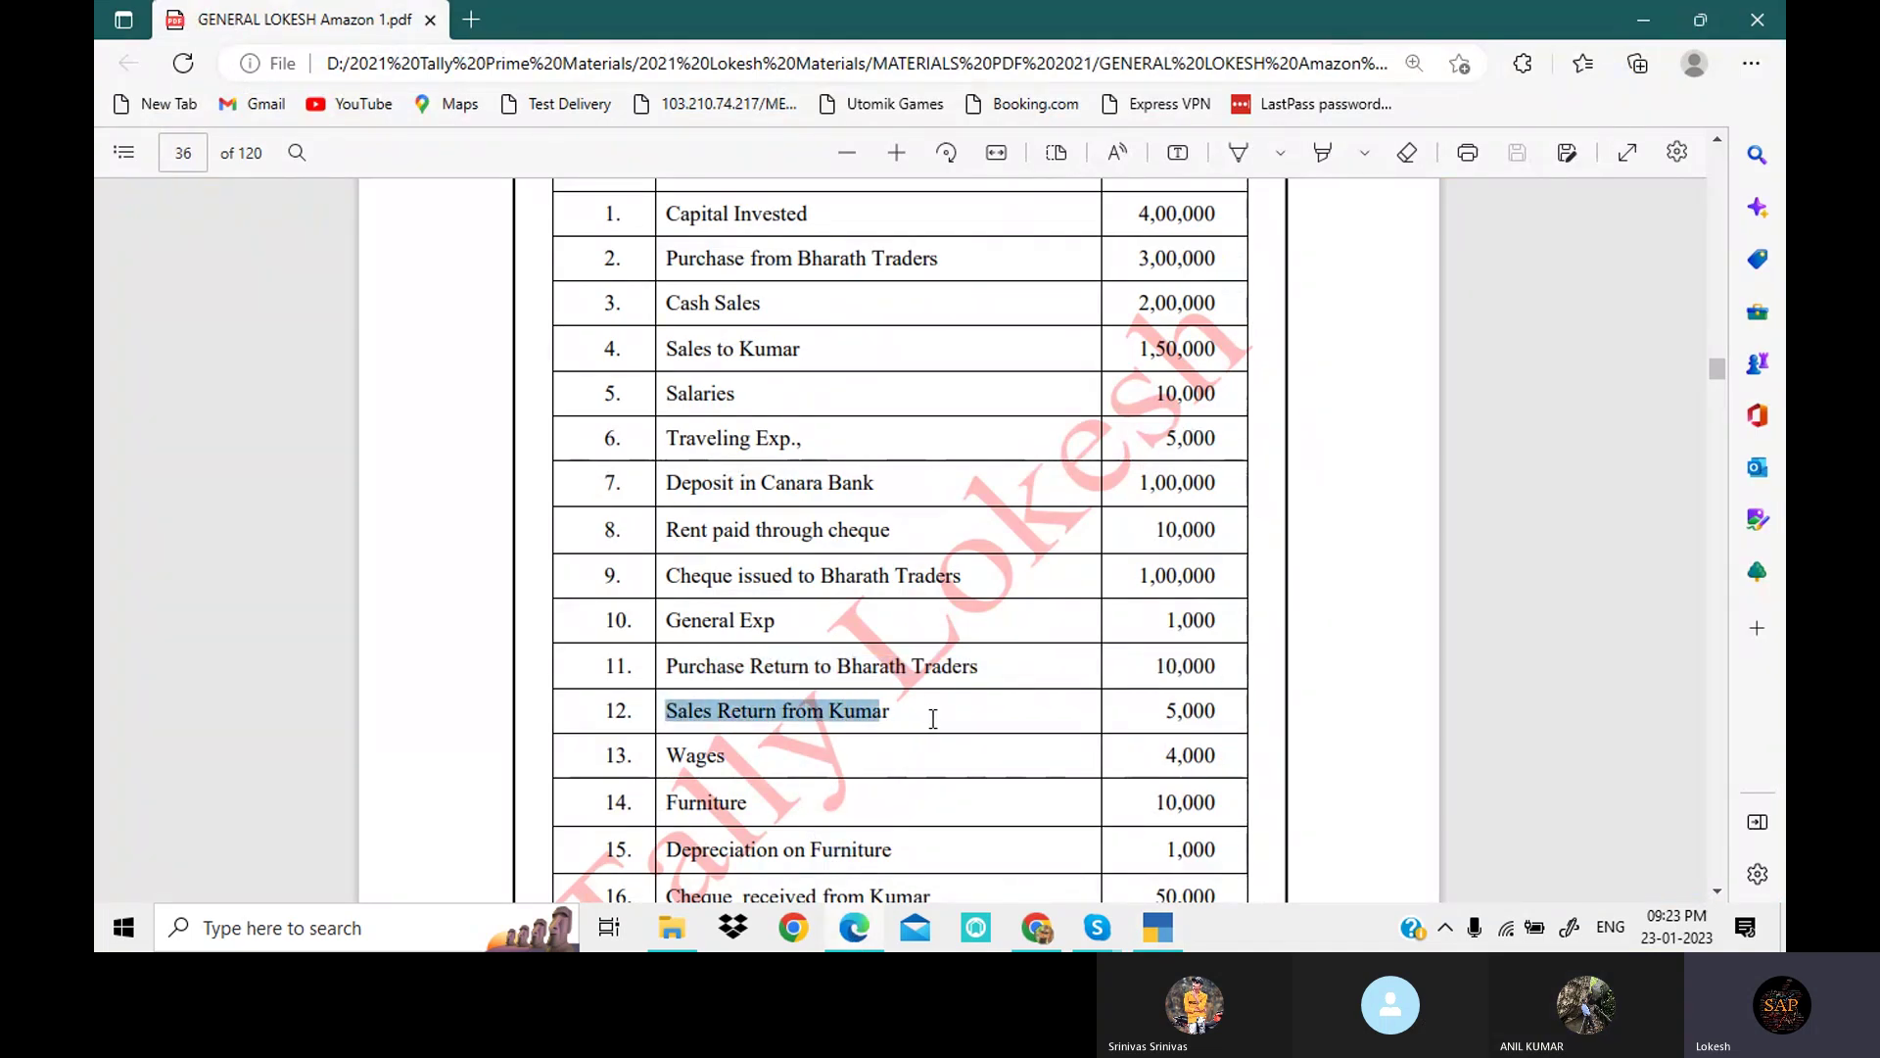
left_click_drag(667, 349, 793, 351)
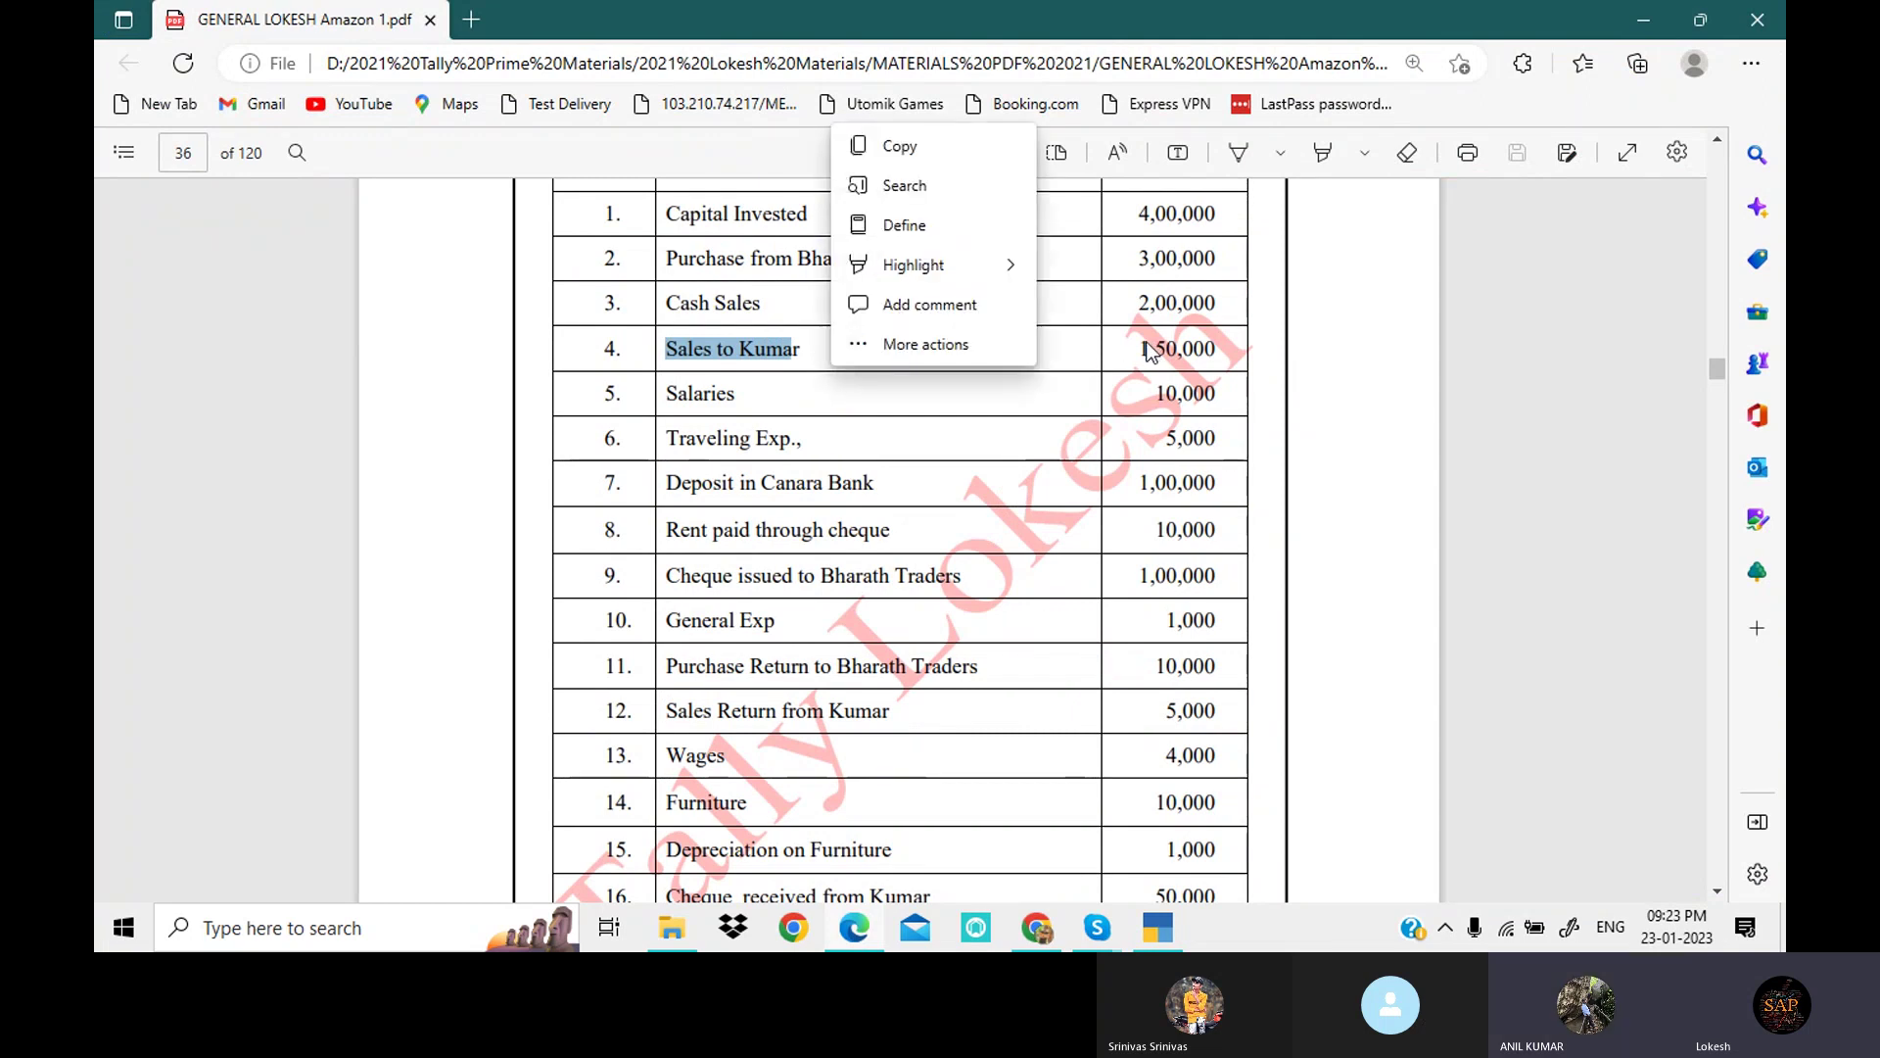
left_click_drag(1139, 349, 1215, 350)
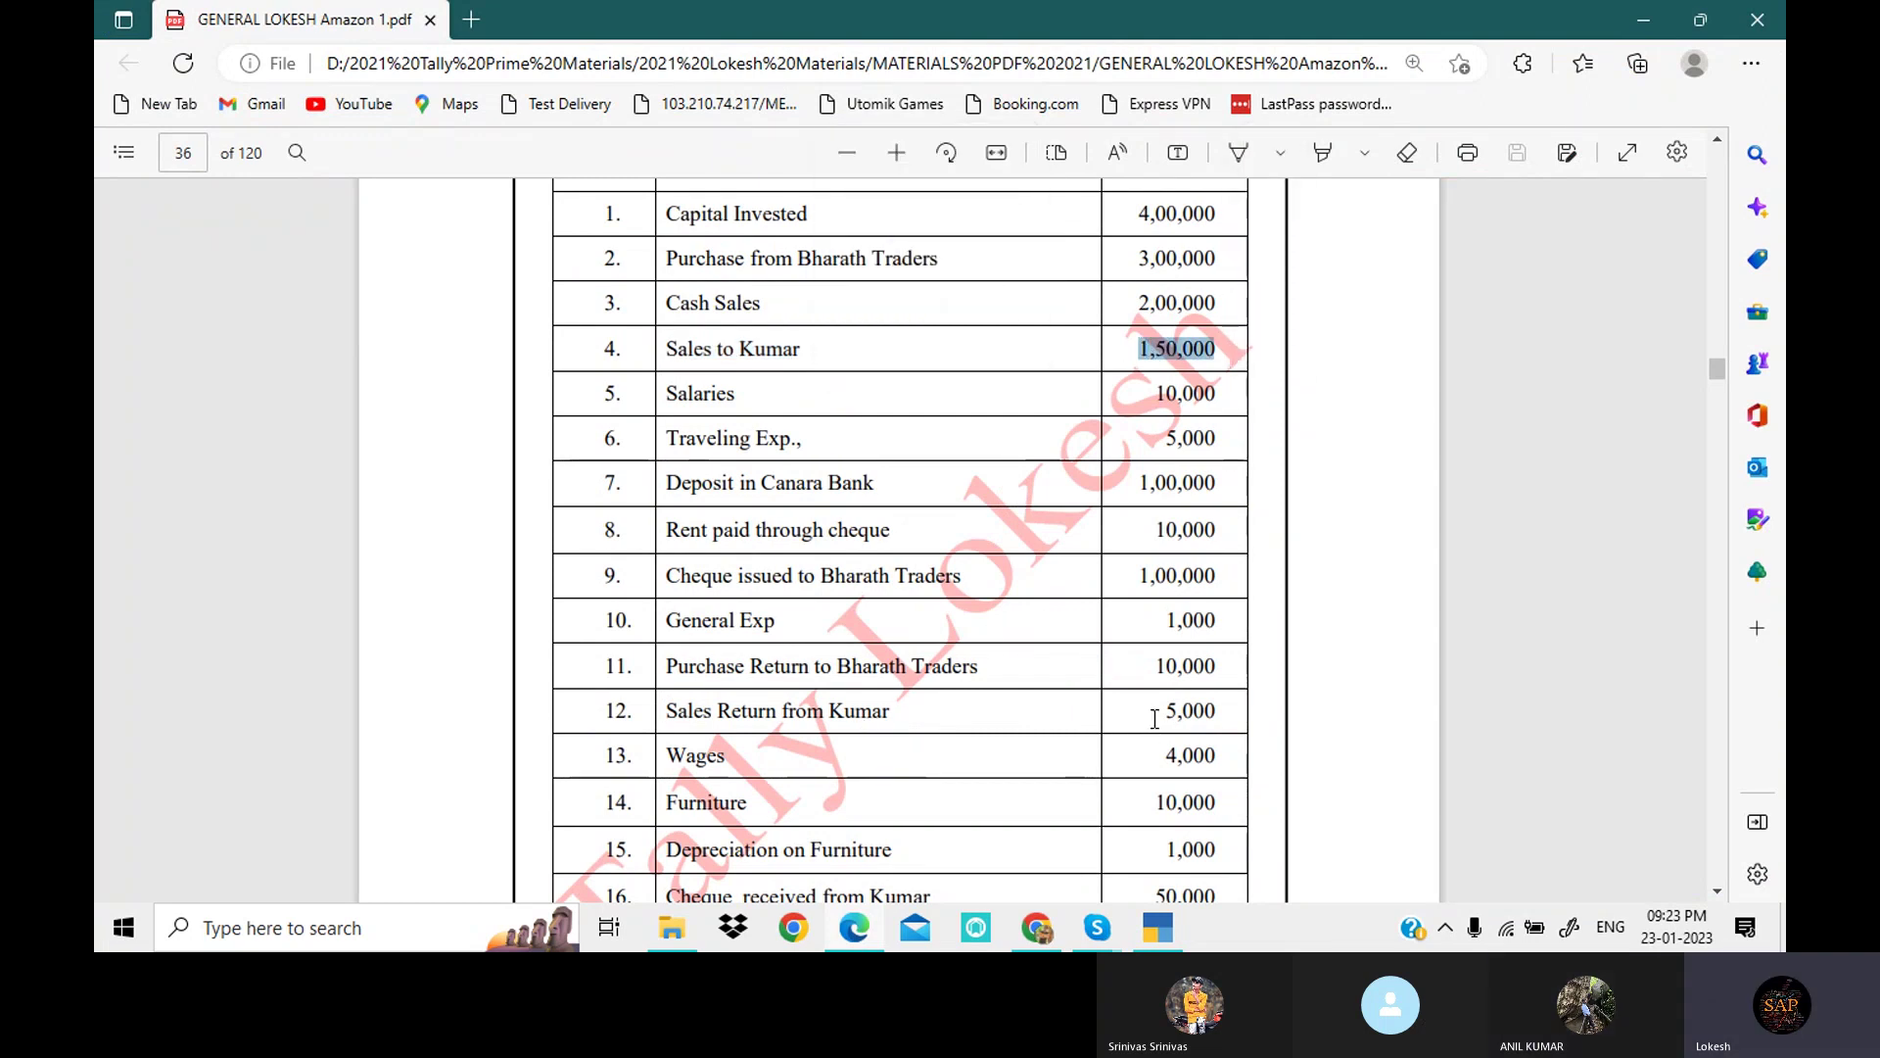
left_click_drag(1155, 719, 1226, 707)
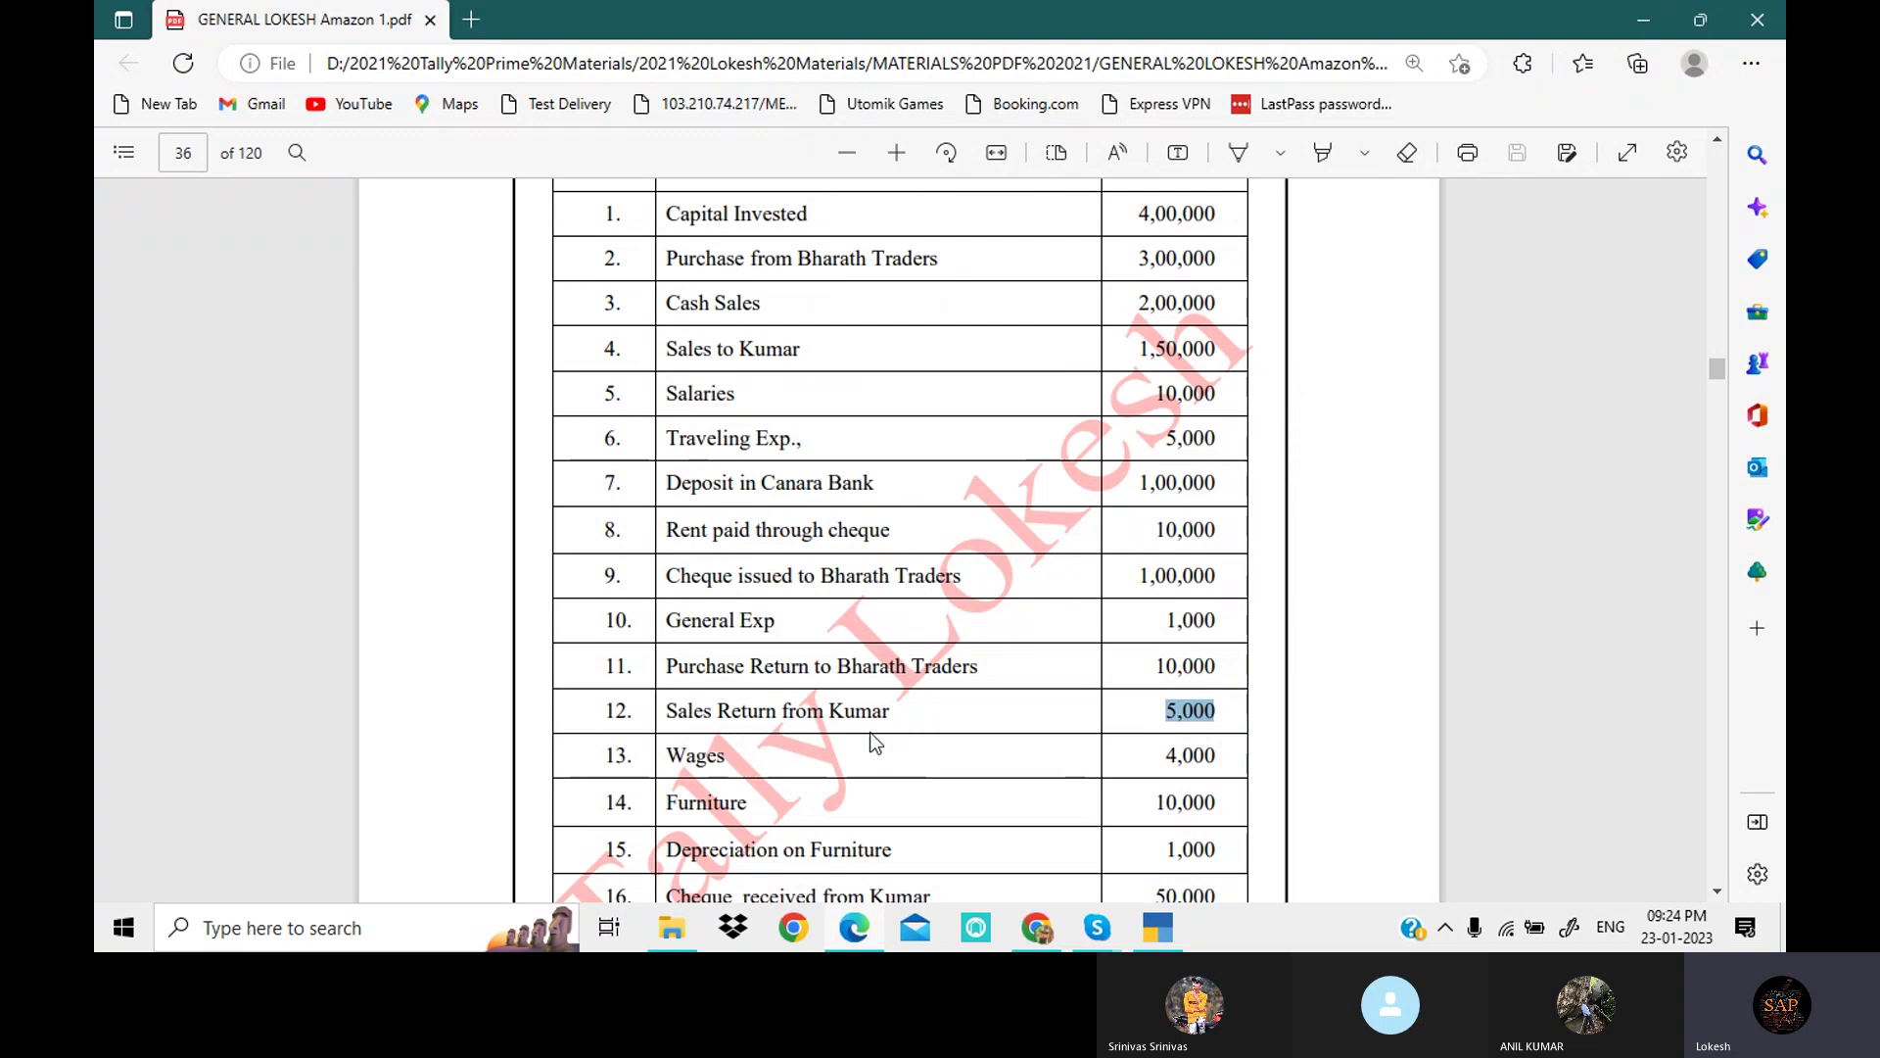
left_click(1159, 934)
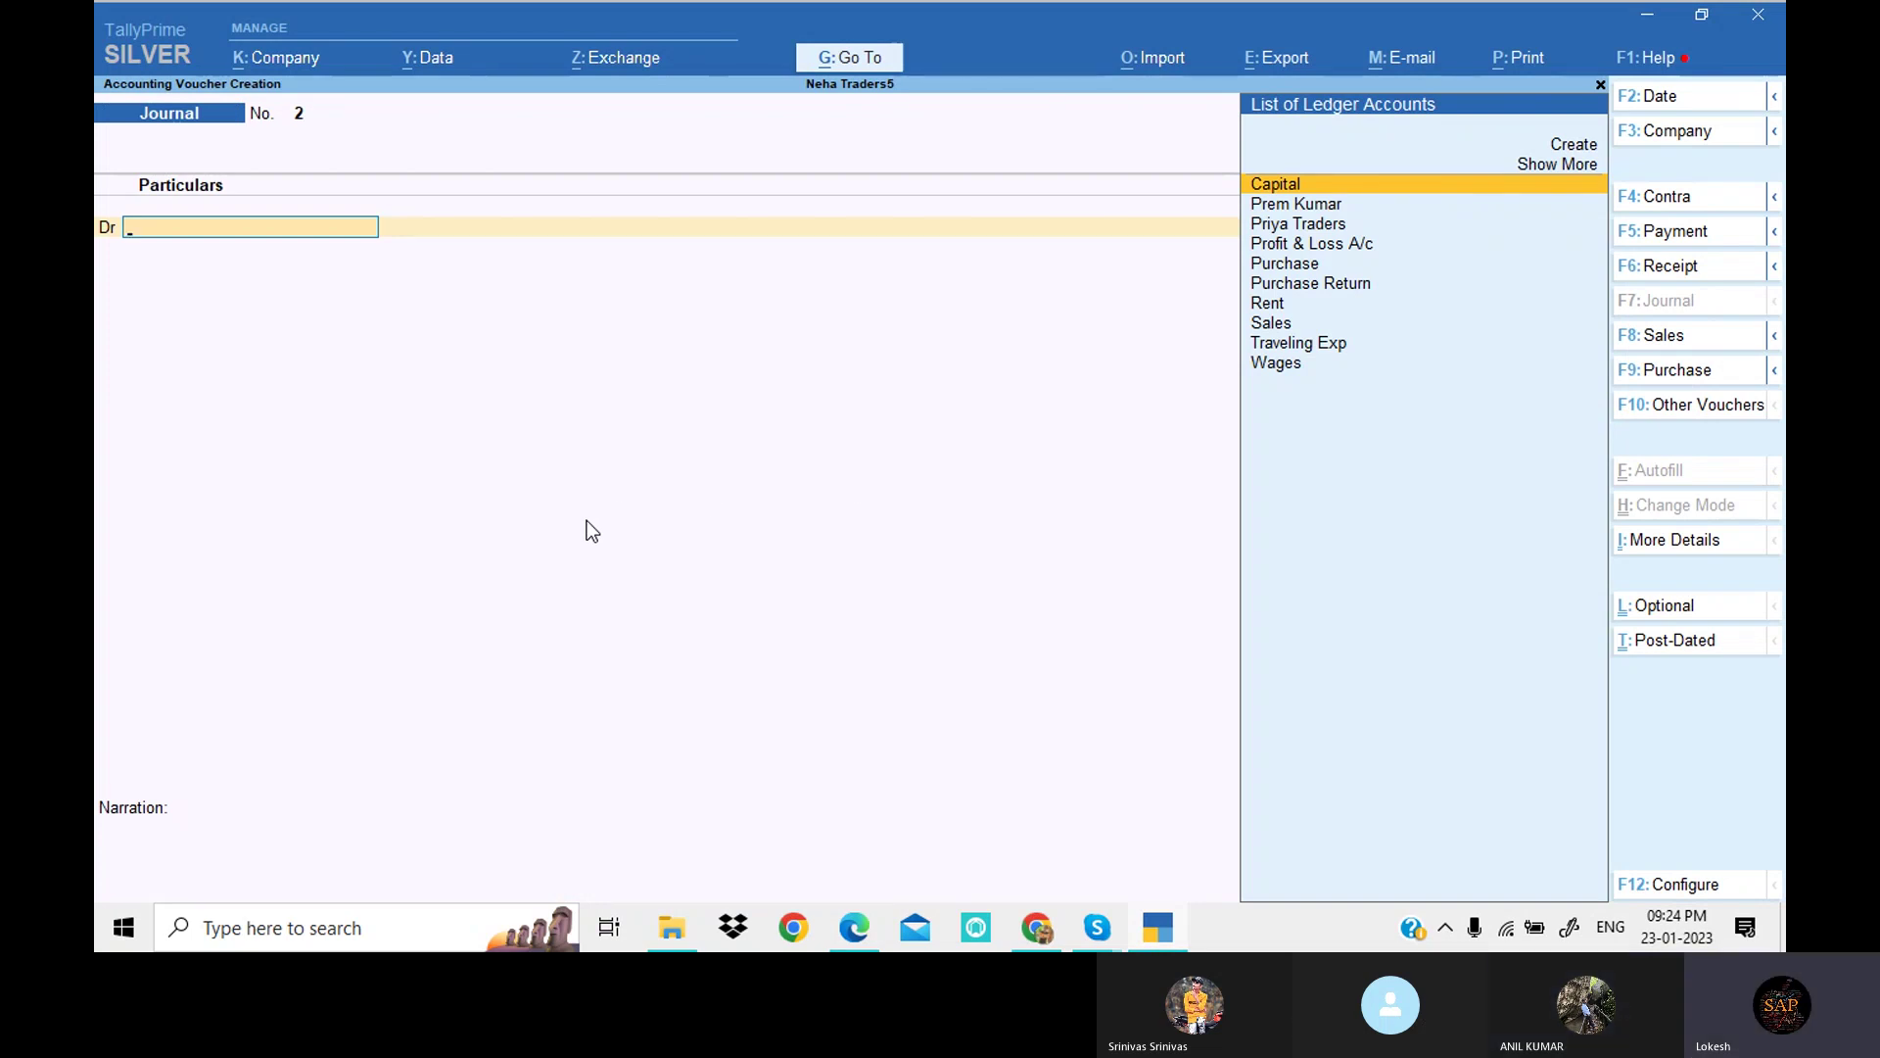
Step: Create a Sales Return ledger under Sales Accounts as the debit account
key("Up")
key("Up")
key("Return")
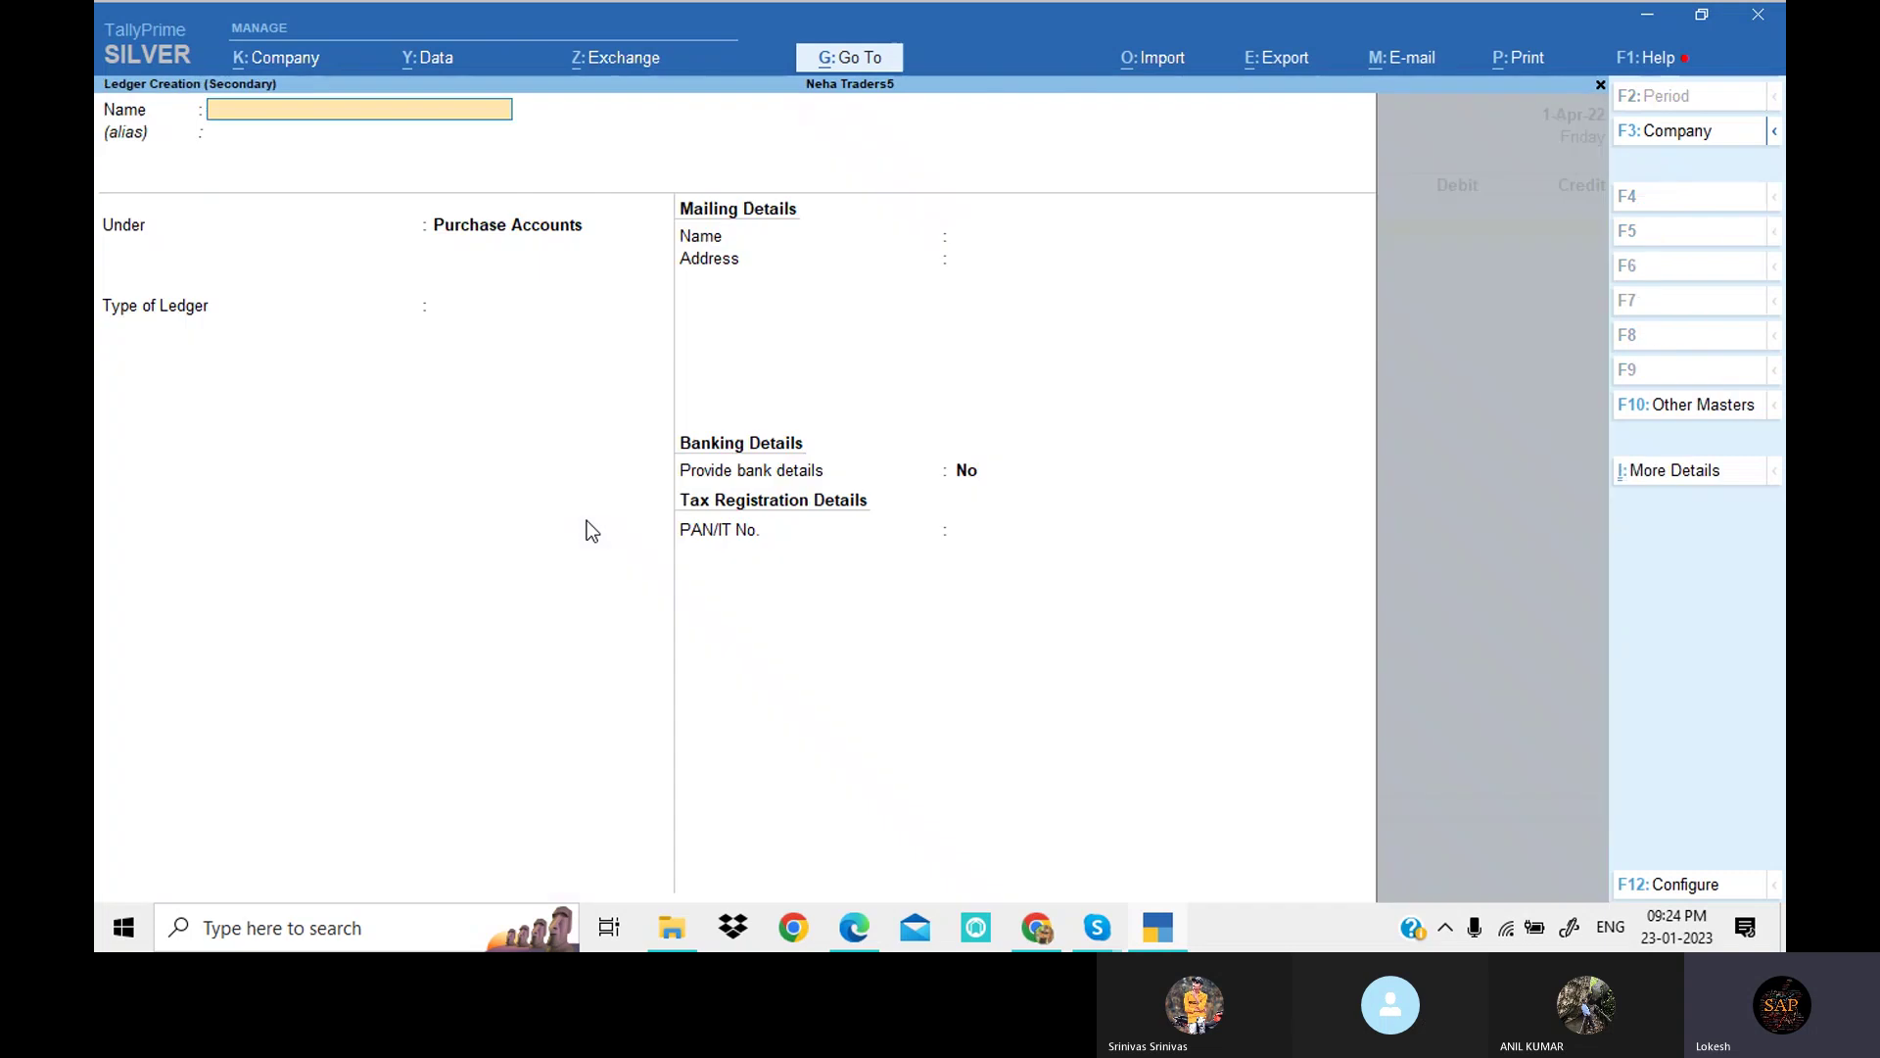
type("Sales Return")
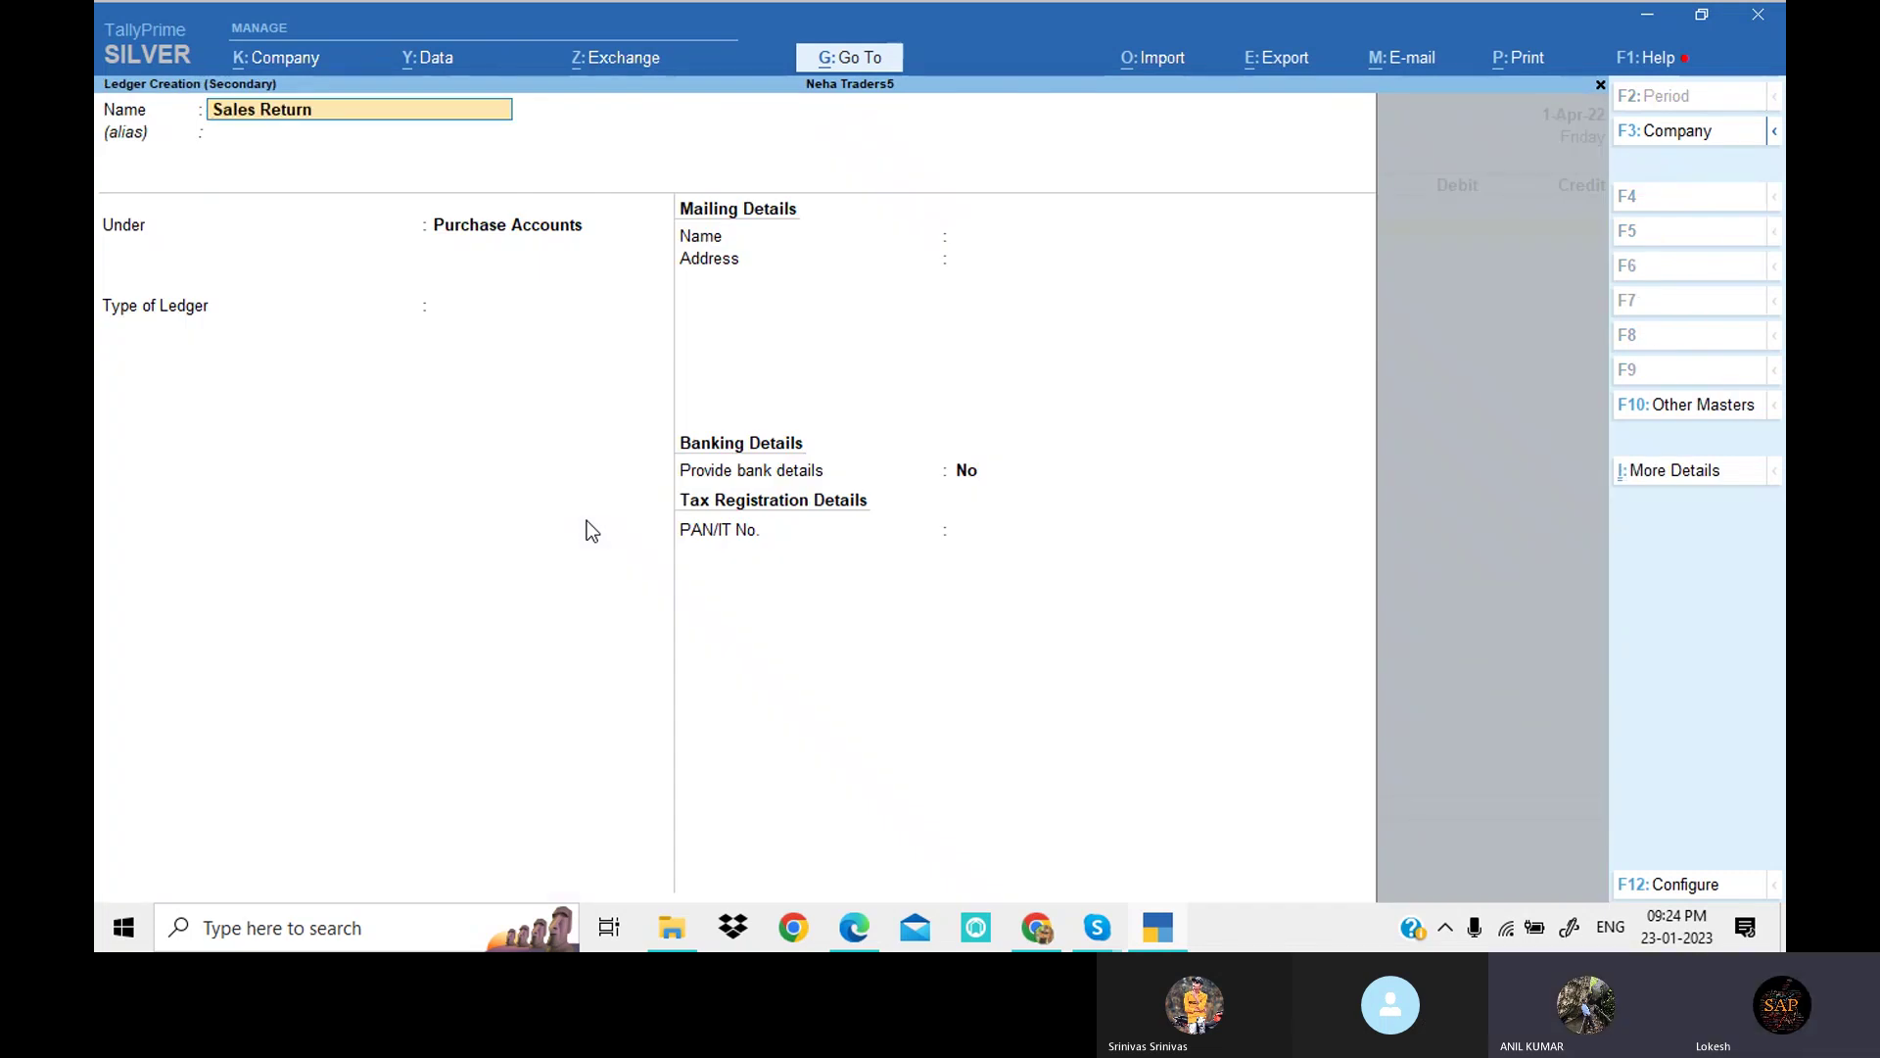
key("Return")
type("sales")
key("Return")
key("Return")
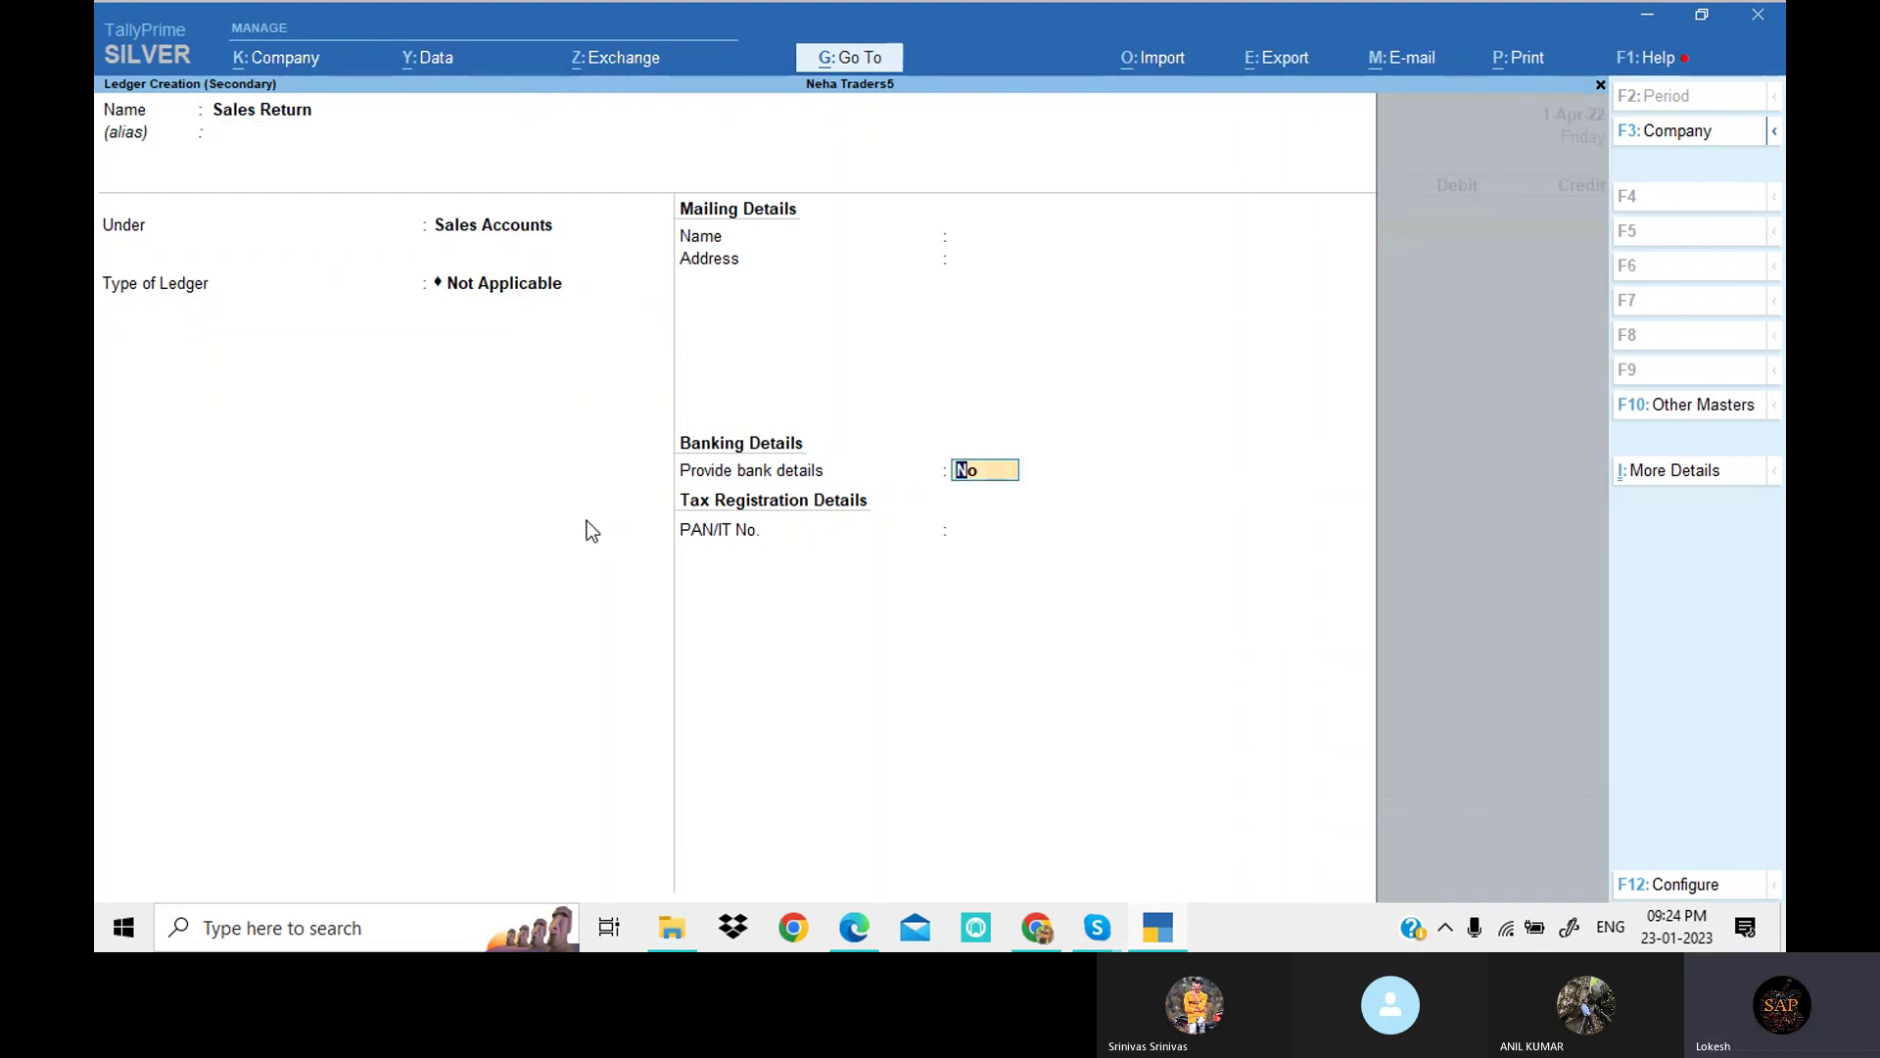
key("ctrl+a")
Step: Debit Sales Return 5,000, credit Priya Traders, and save journal 2
key("alt+Tab")
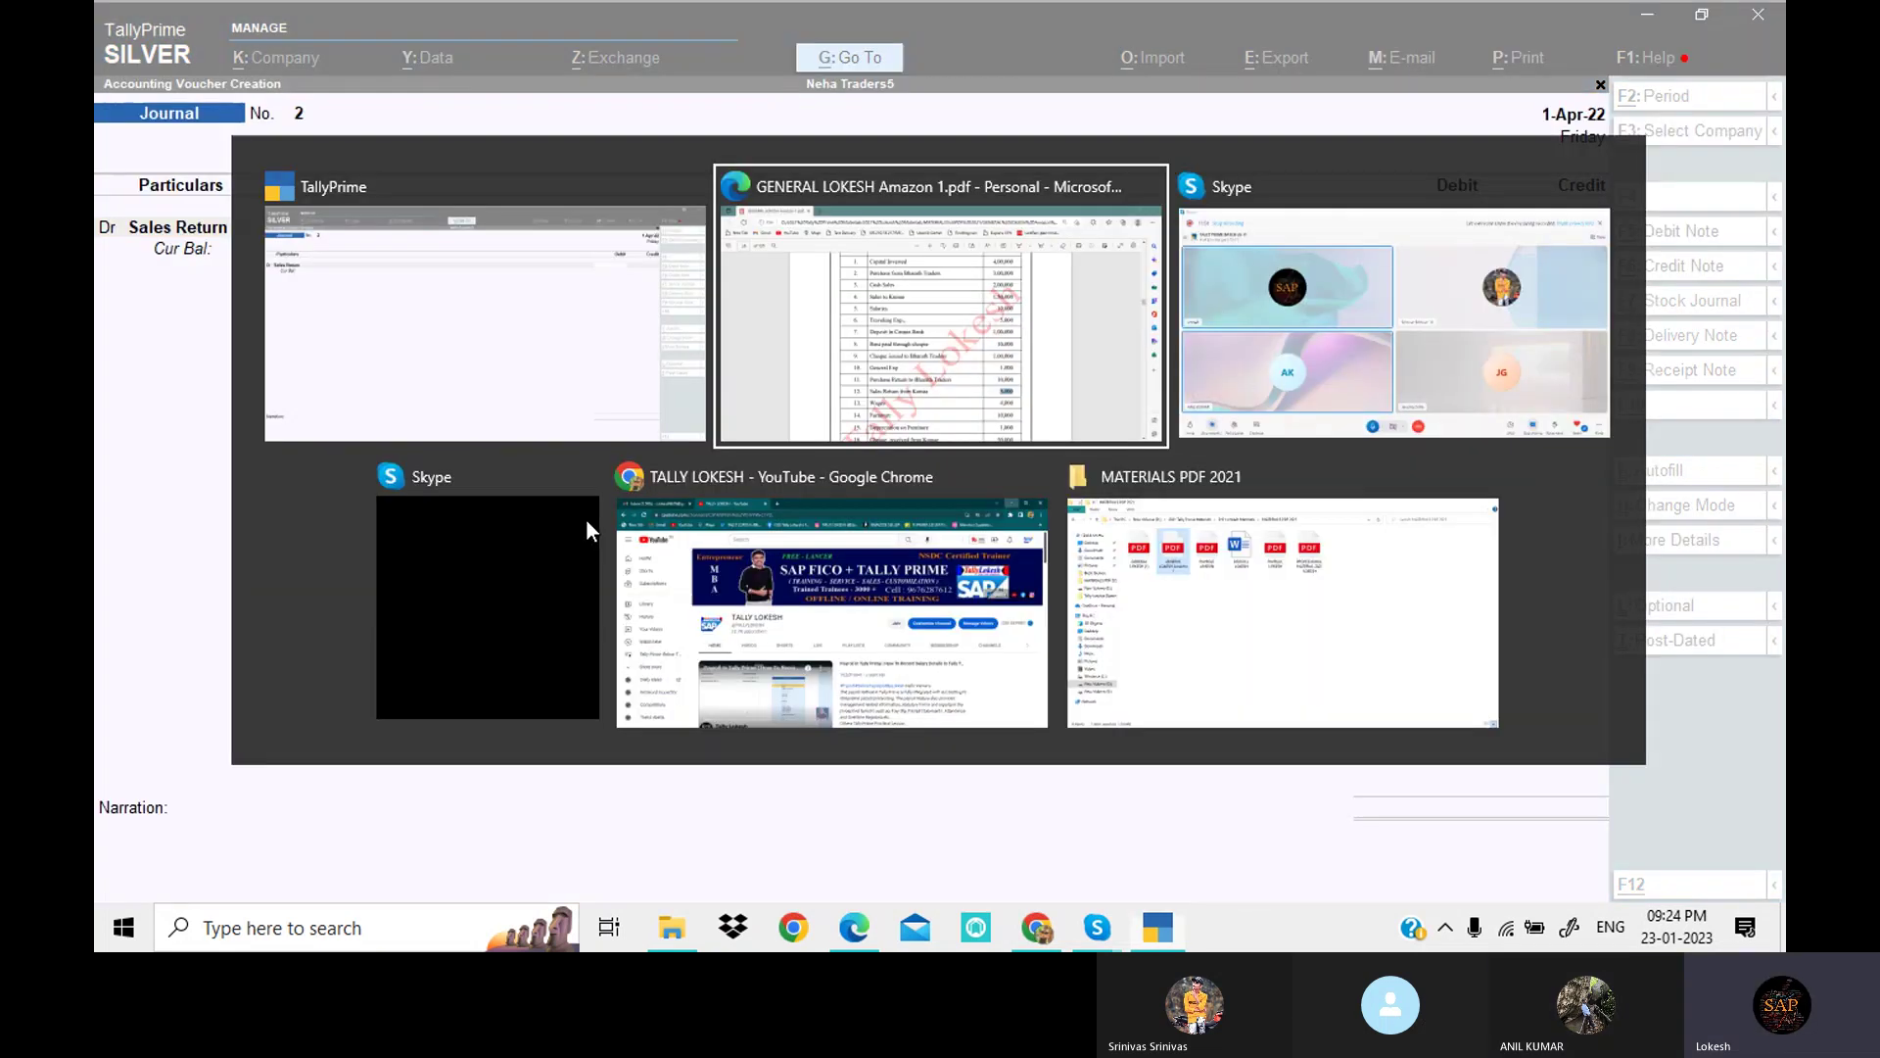
key("alt+Tab")
type("5000")
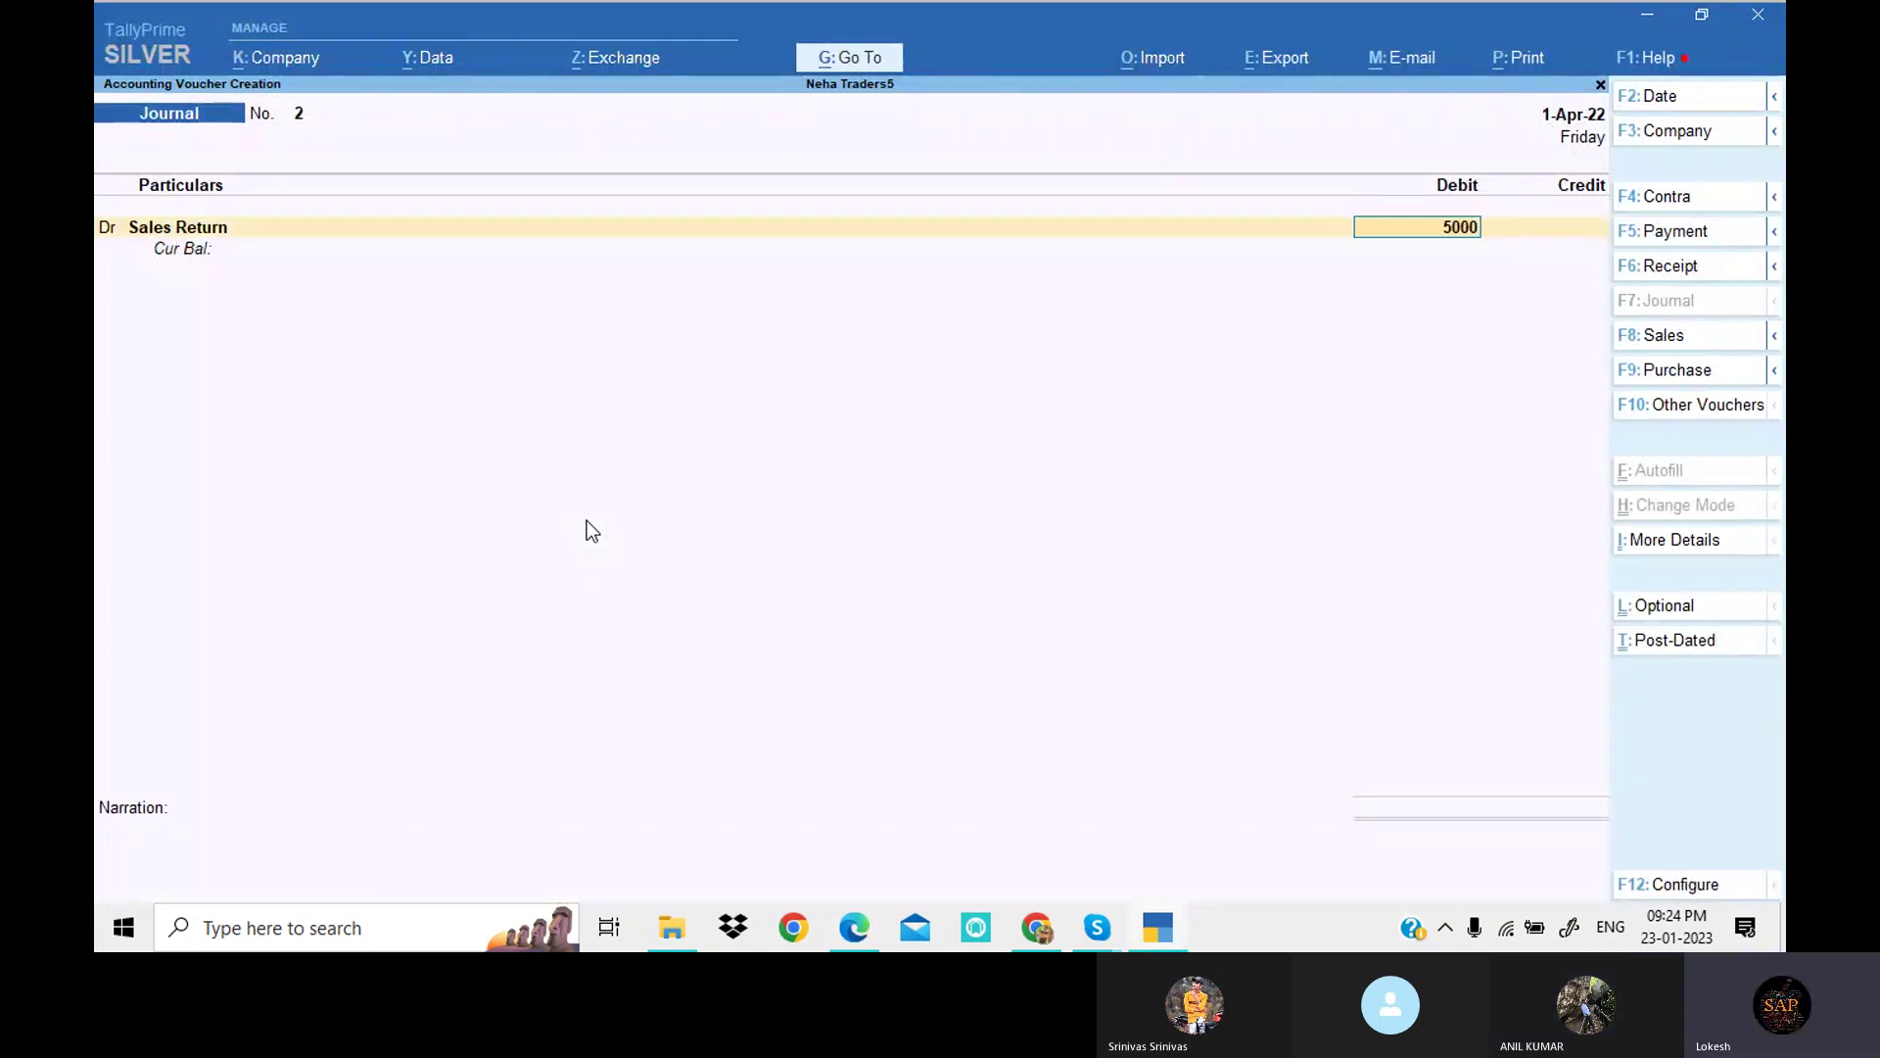
key("Return")
key("Return")
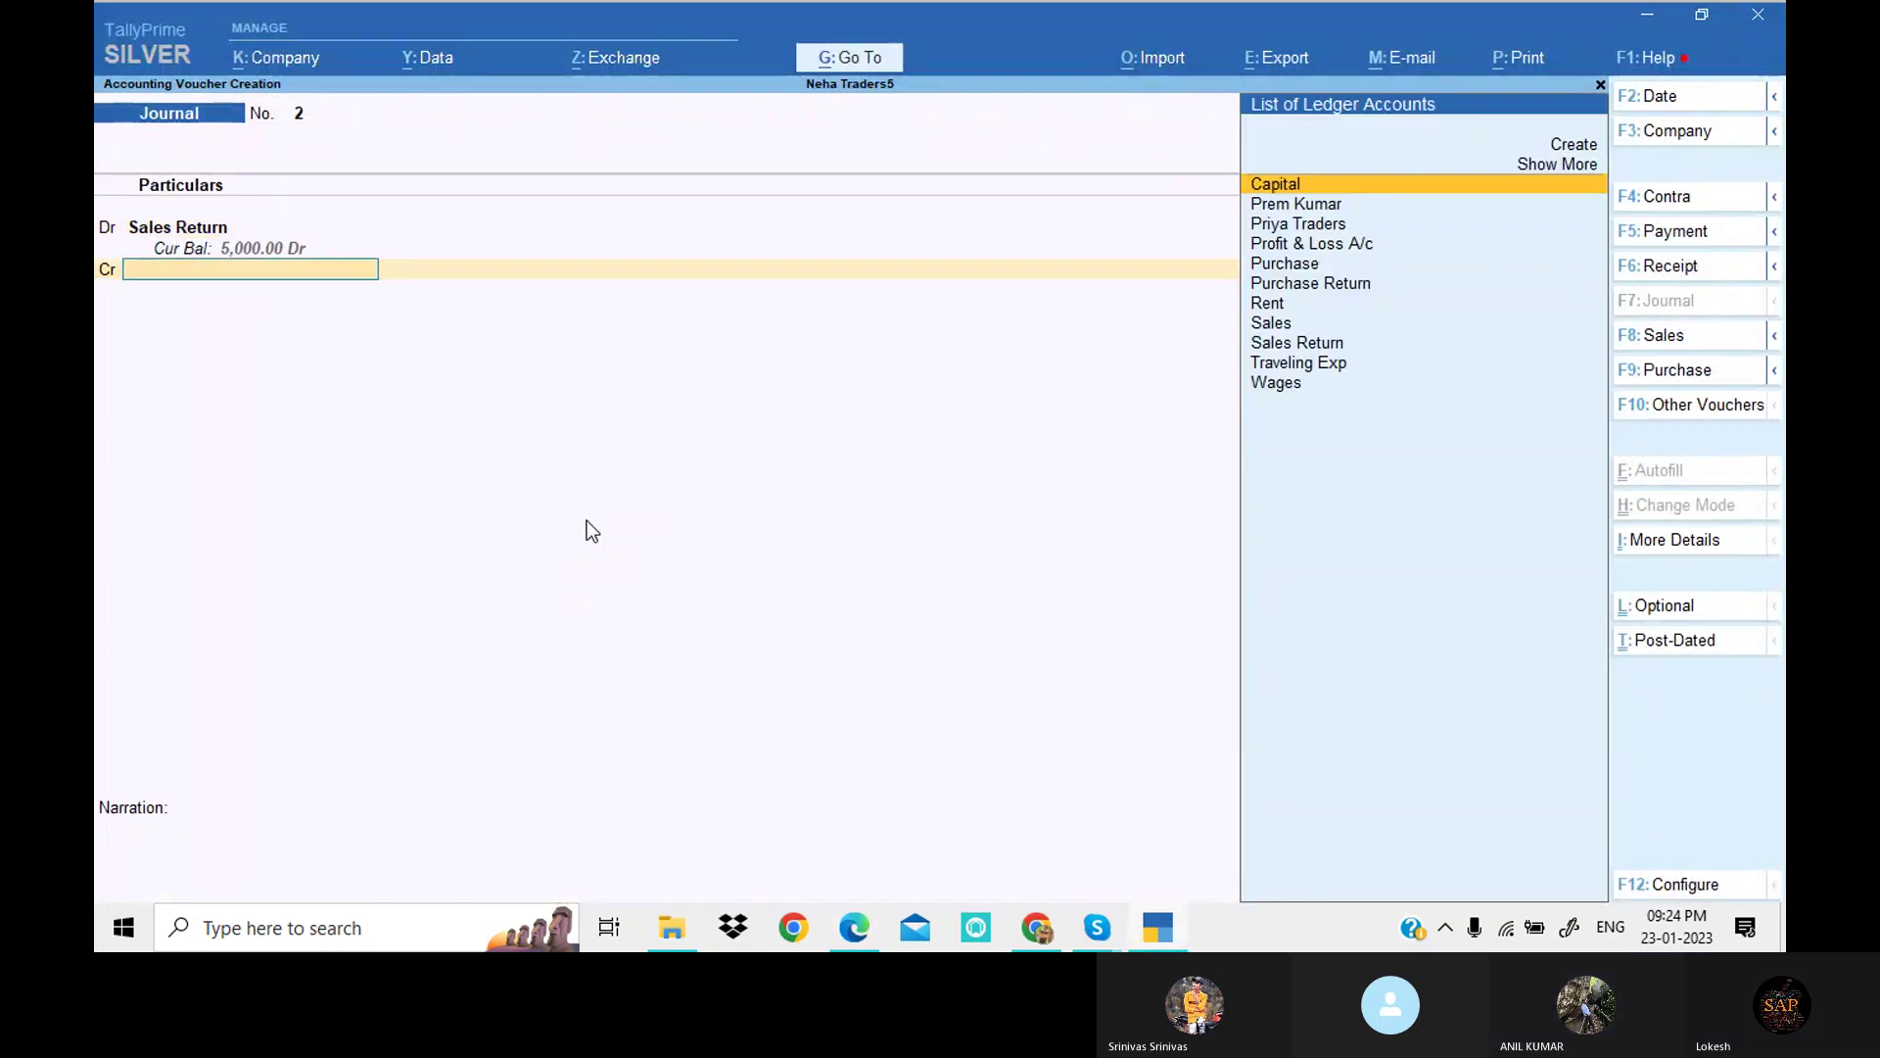
type("Pr")
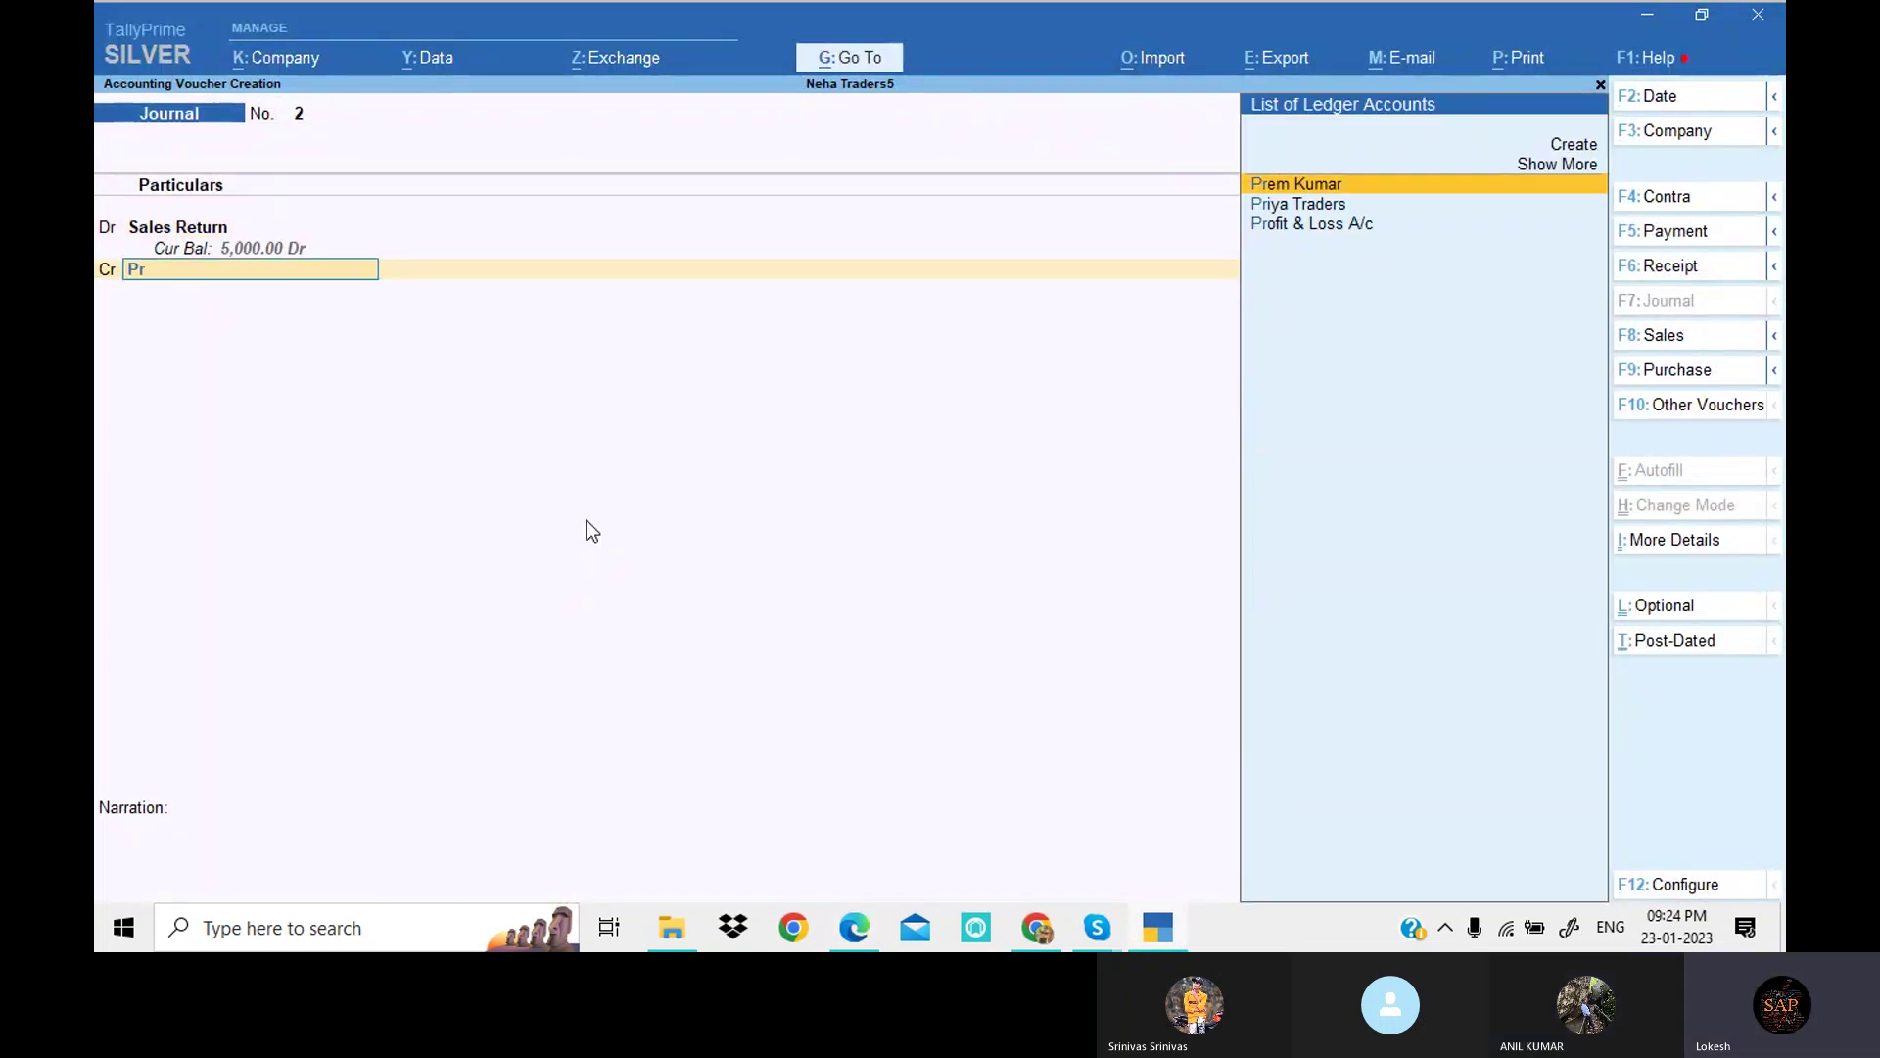
key("Down")
key("Return")
key("Return")
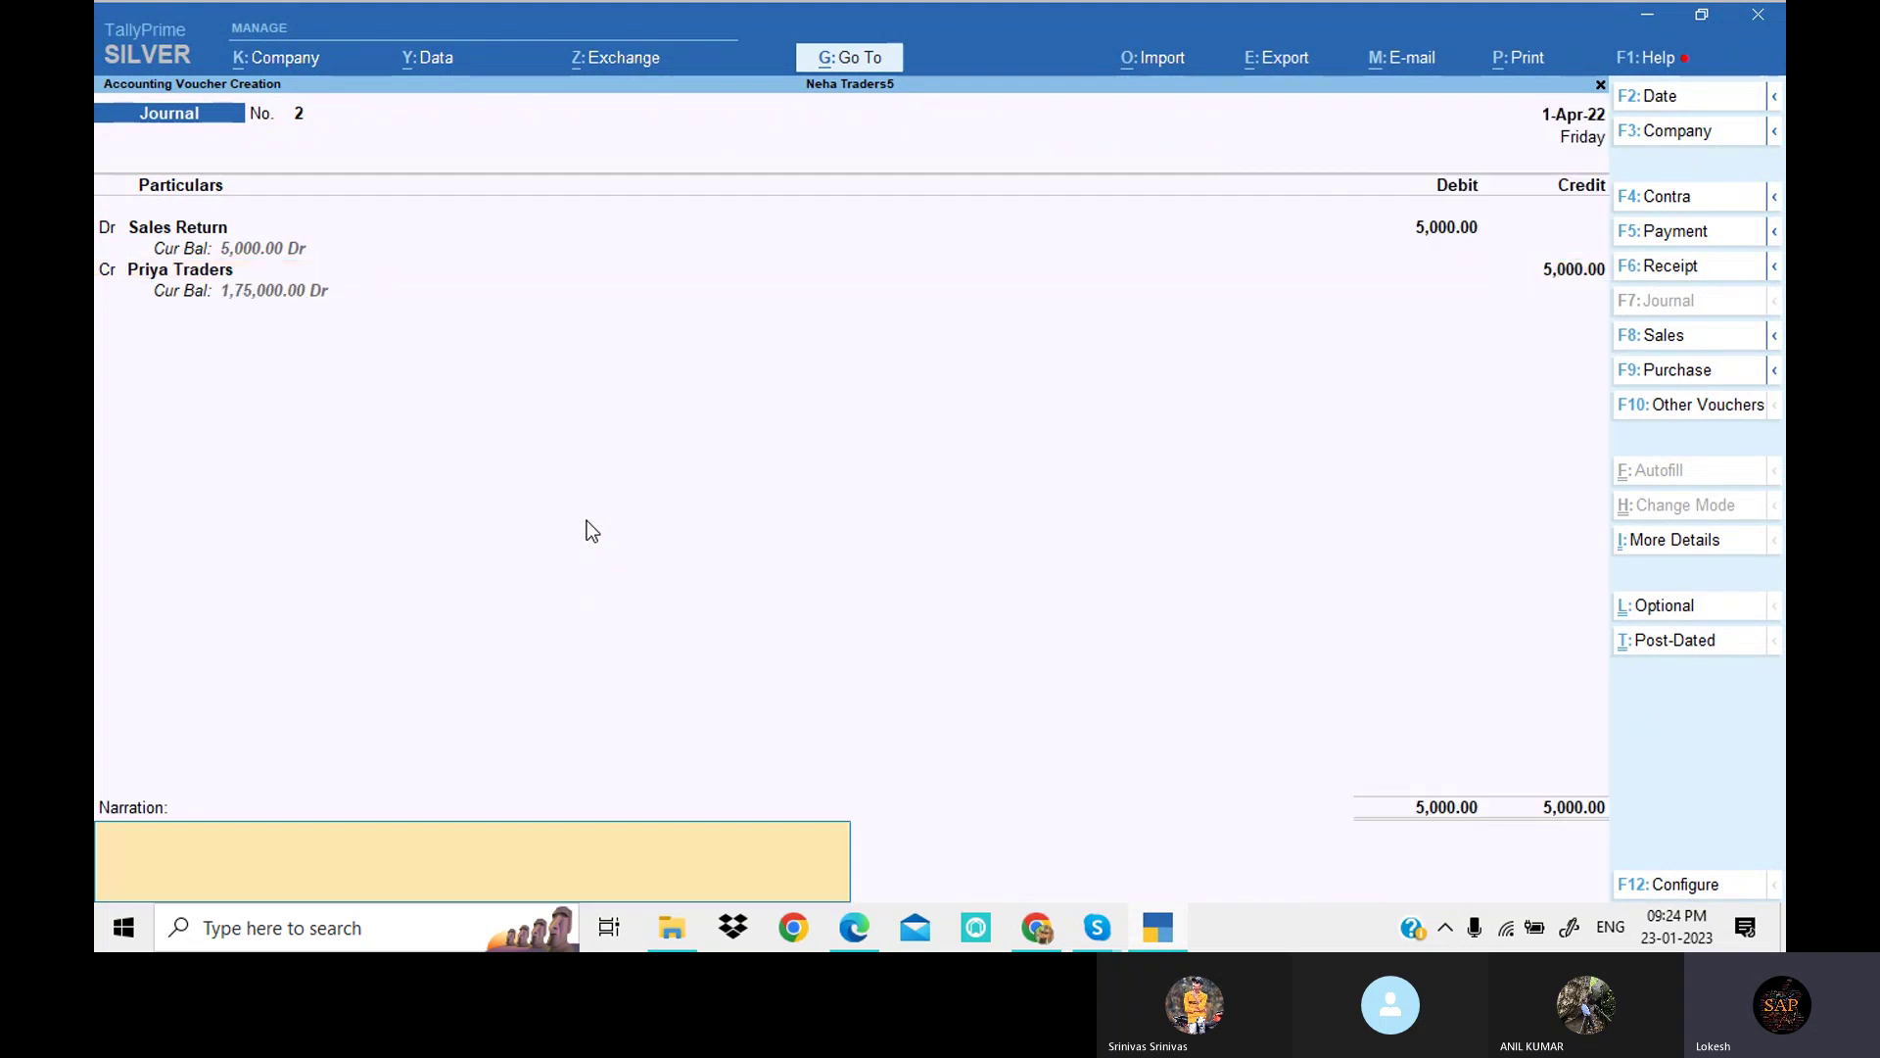
key("Return")
key("Return")
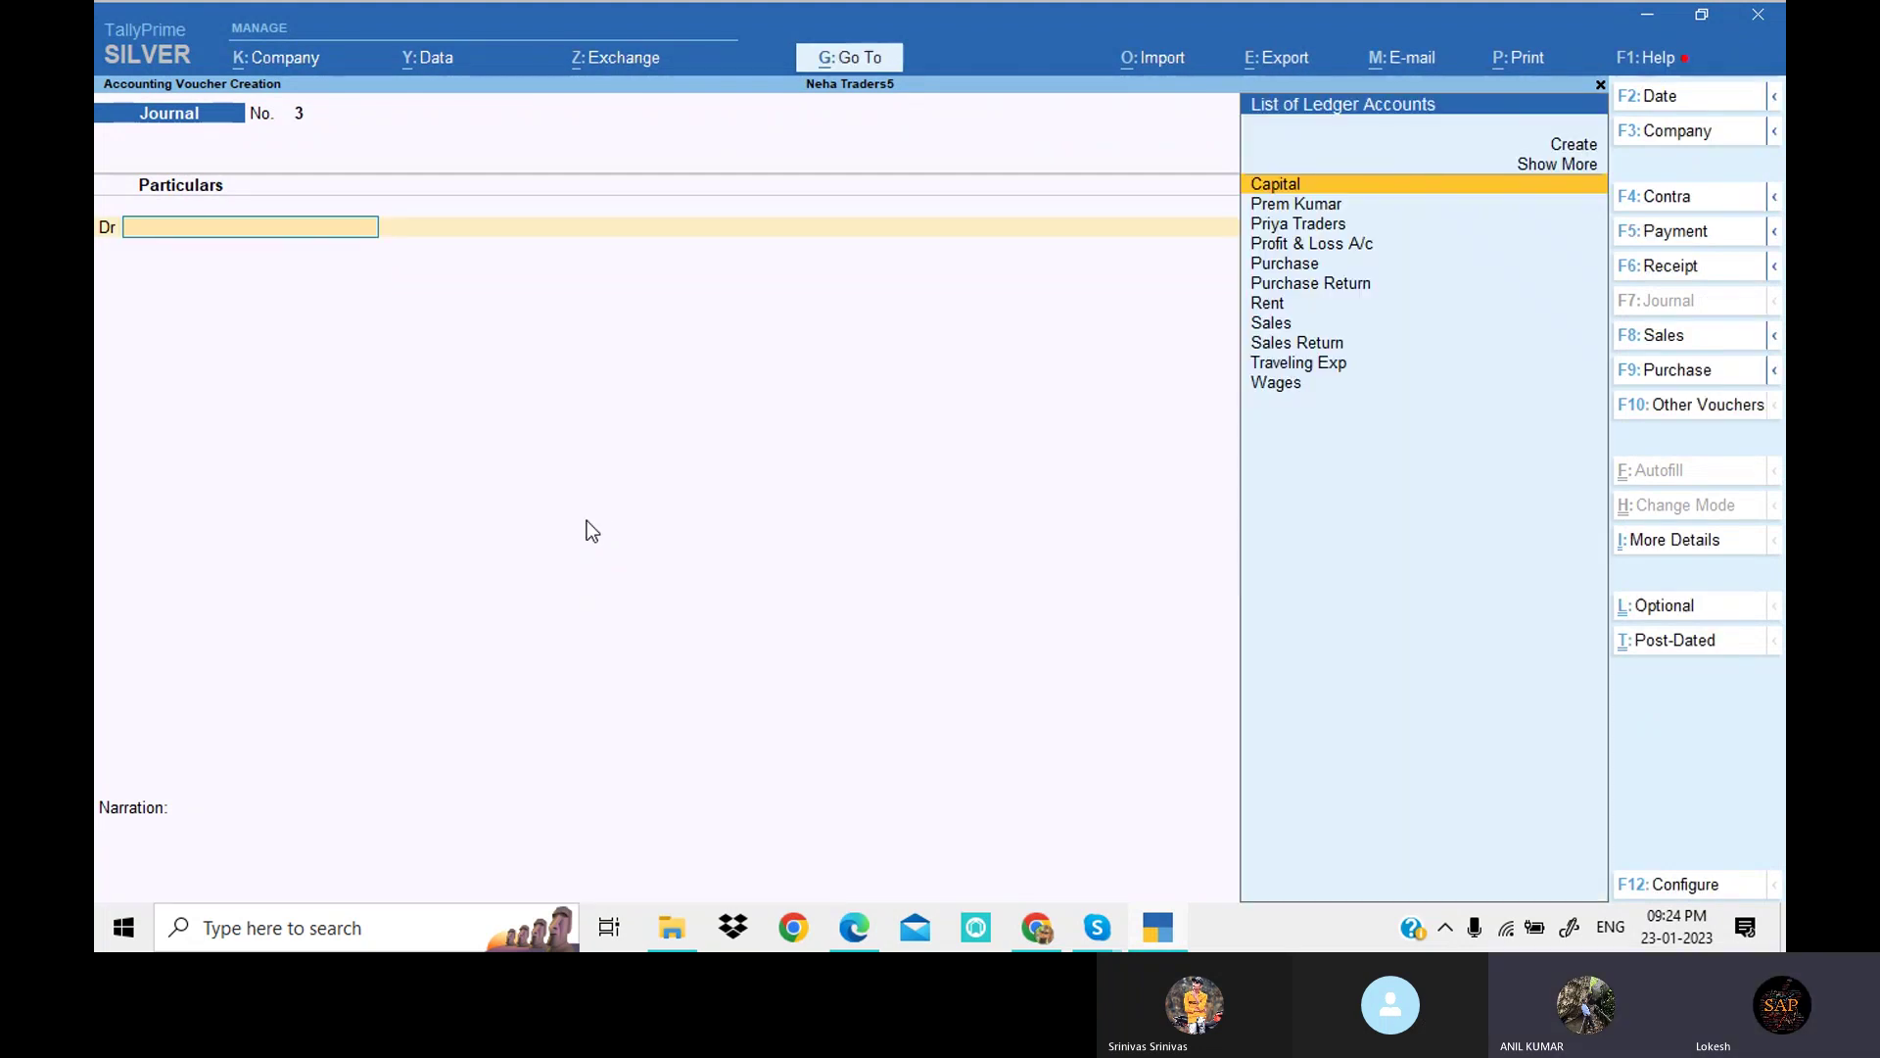
Step: Look up the Furniture purchase entry in row 14 of the exercise PDF
left_click(867, 940)
scroll(696, 617, "down", 4)
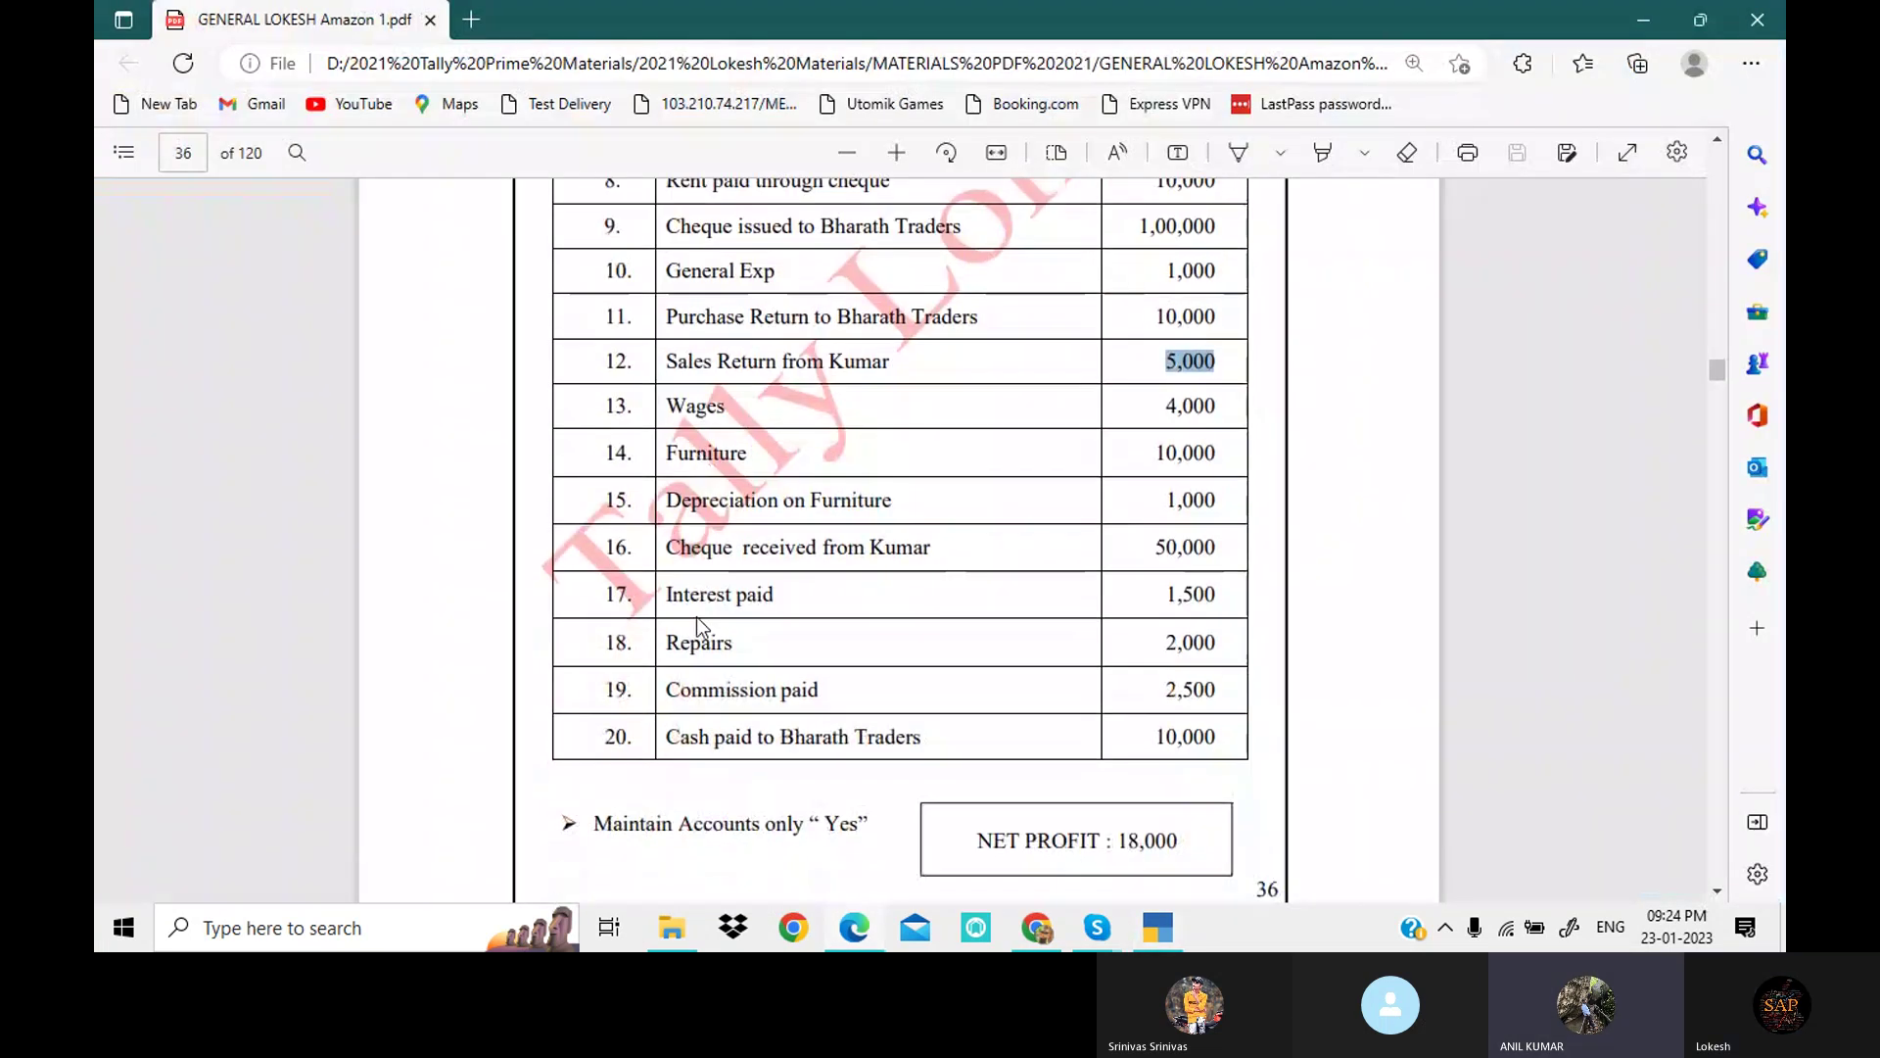
left_click_drag(664, 452, 747, 460)
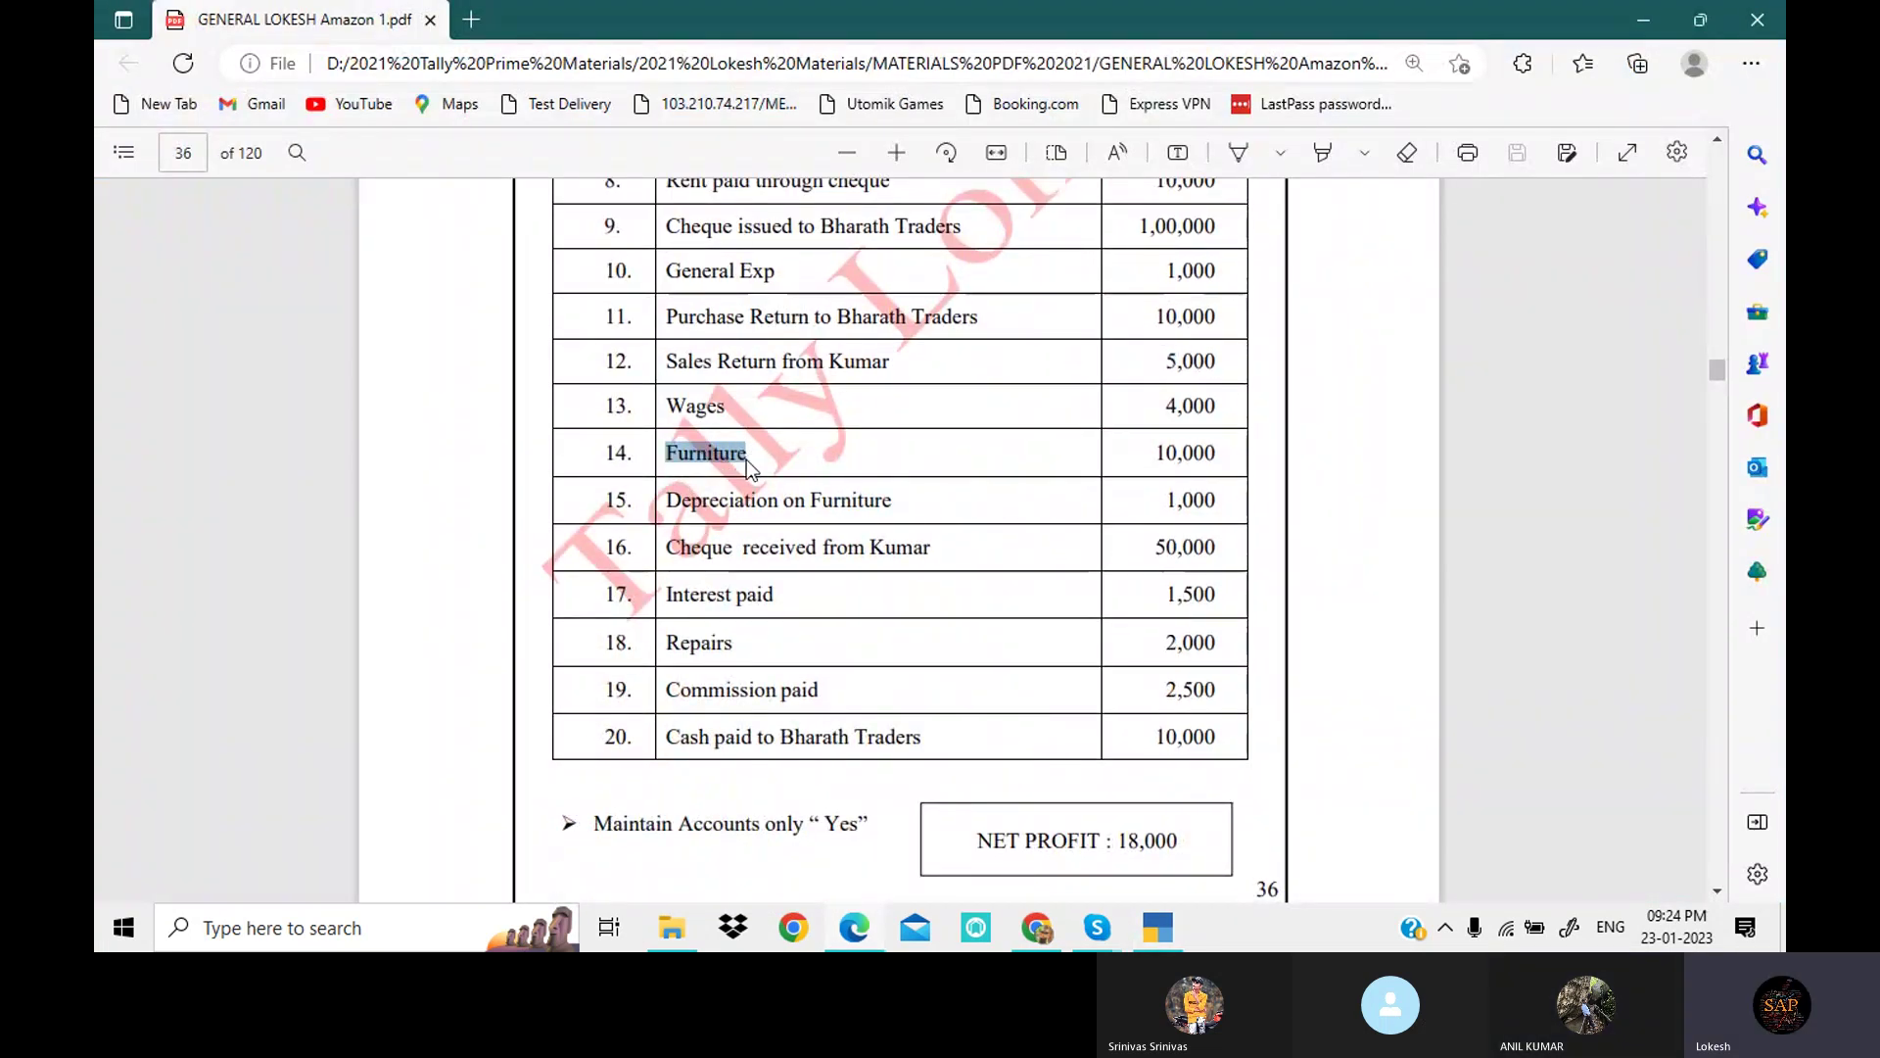
left_click(1158, 930)
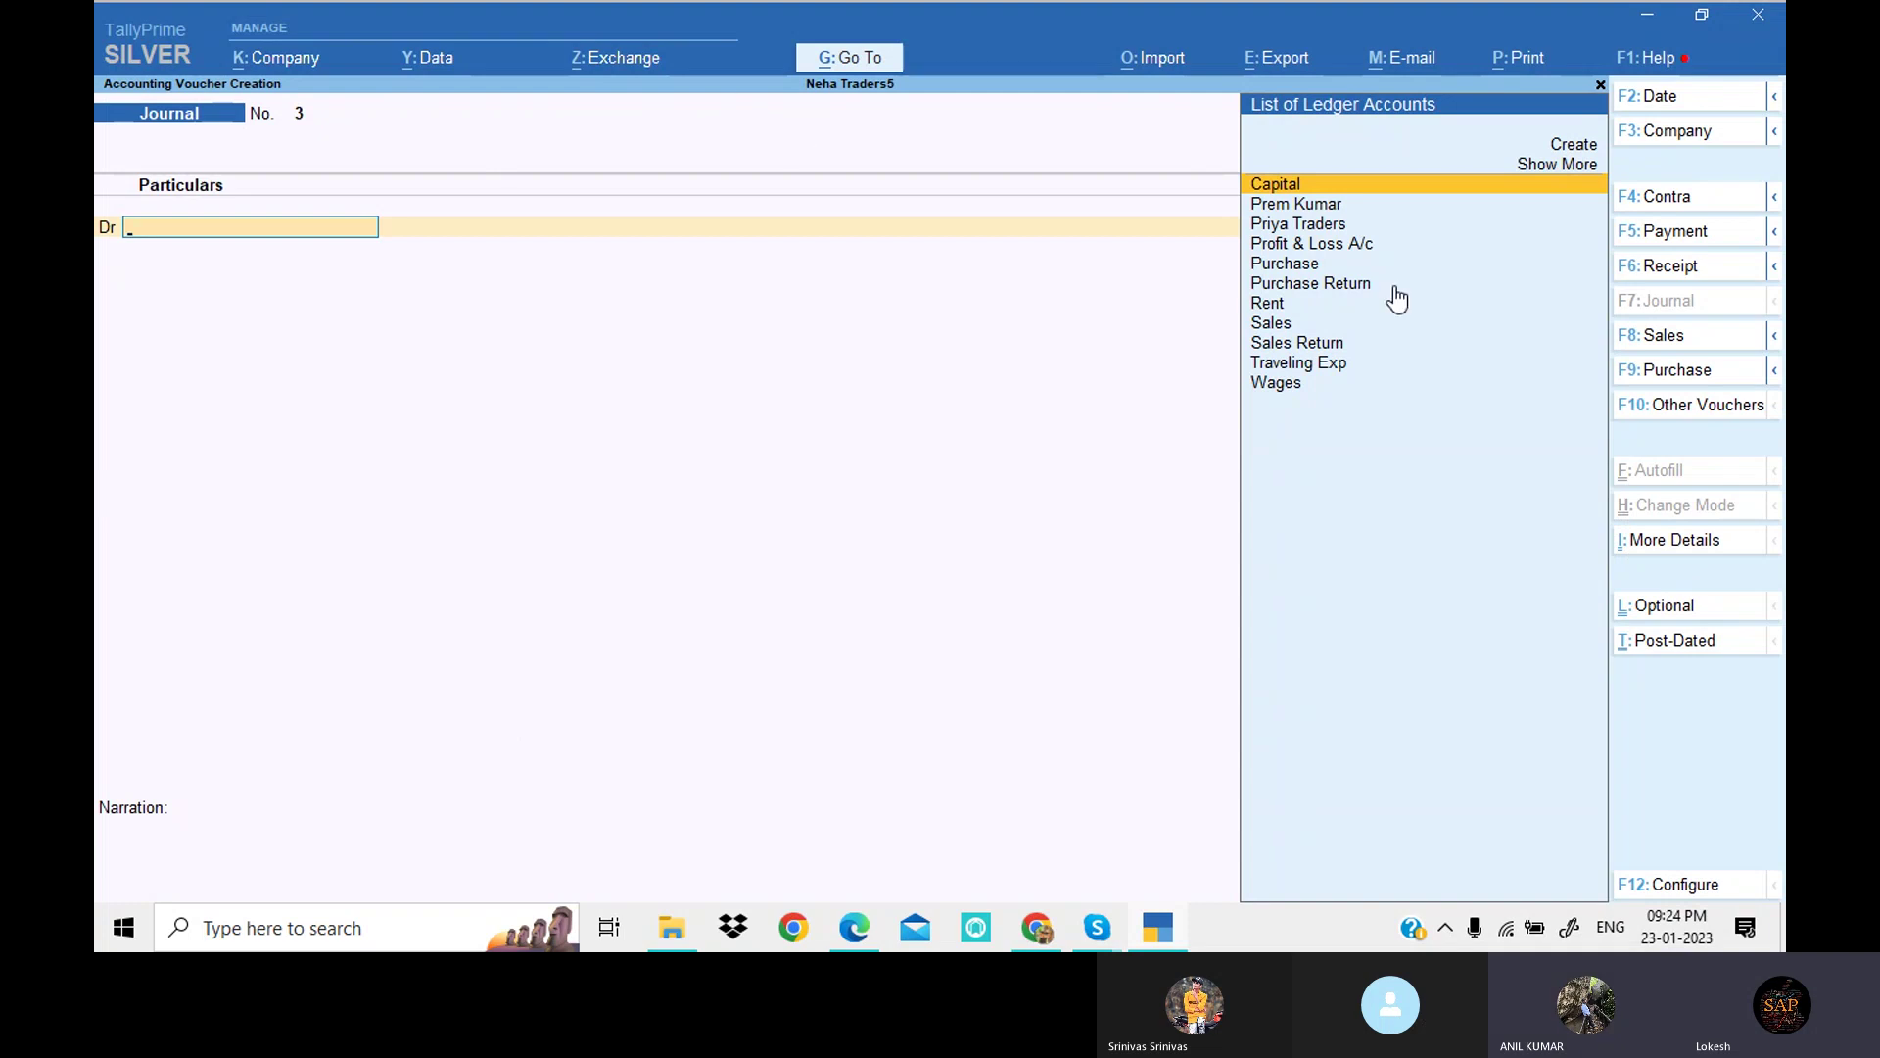
Step: Switch to a Payment voucher and create a Furniture ledger under Fixed Assets
left_click(1714, 239)
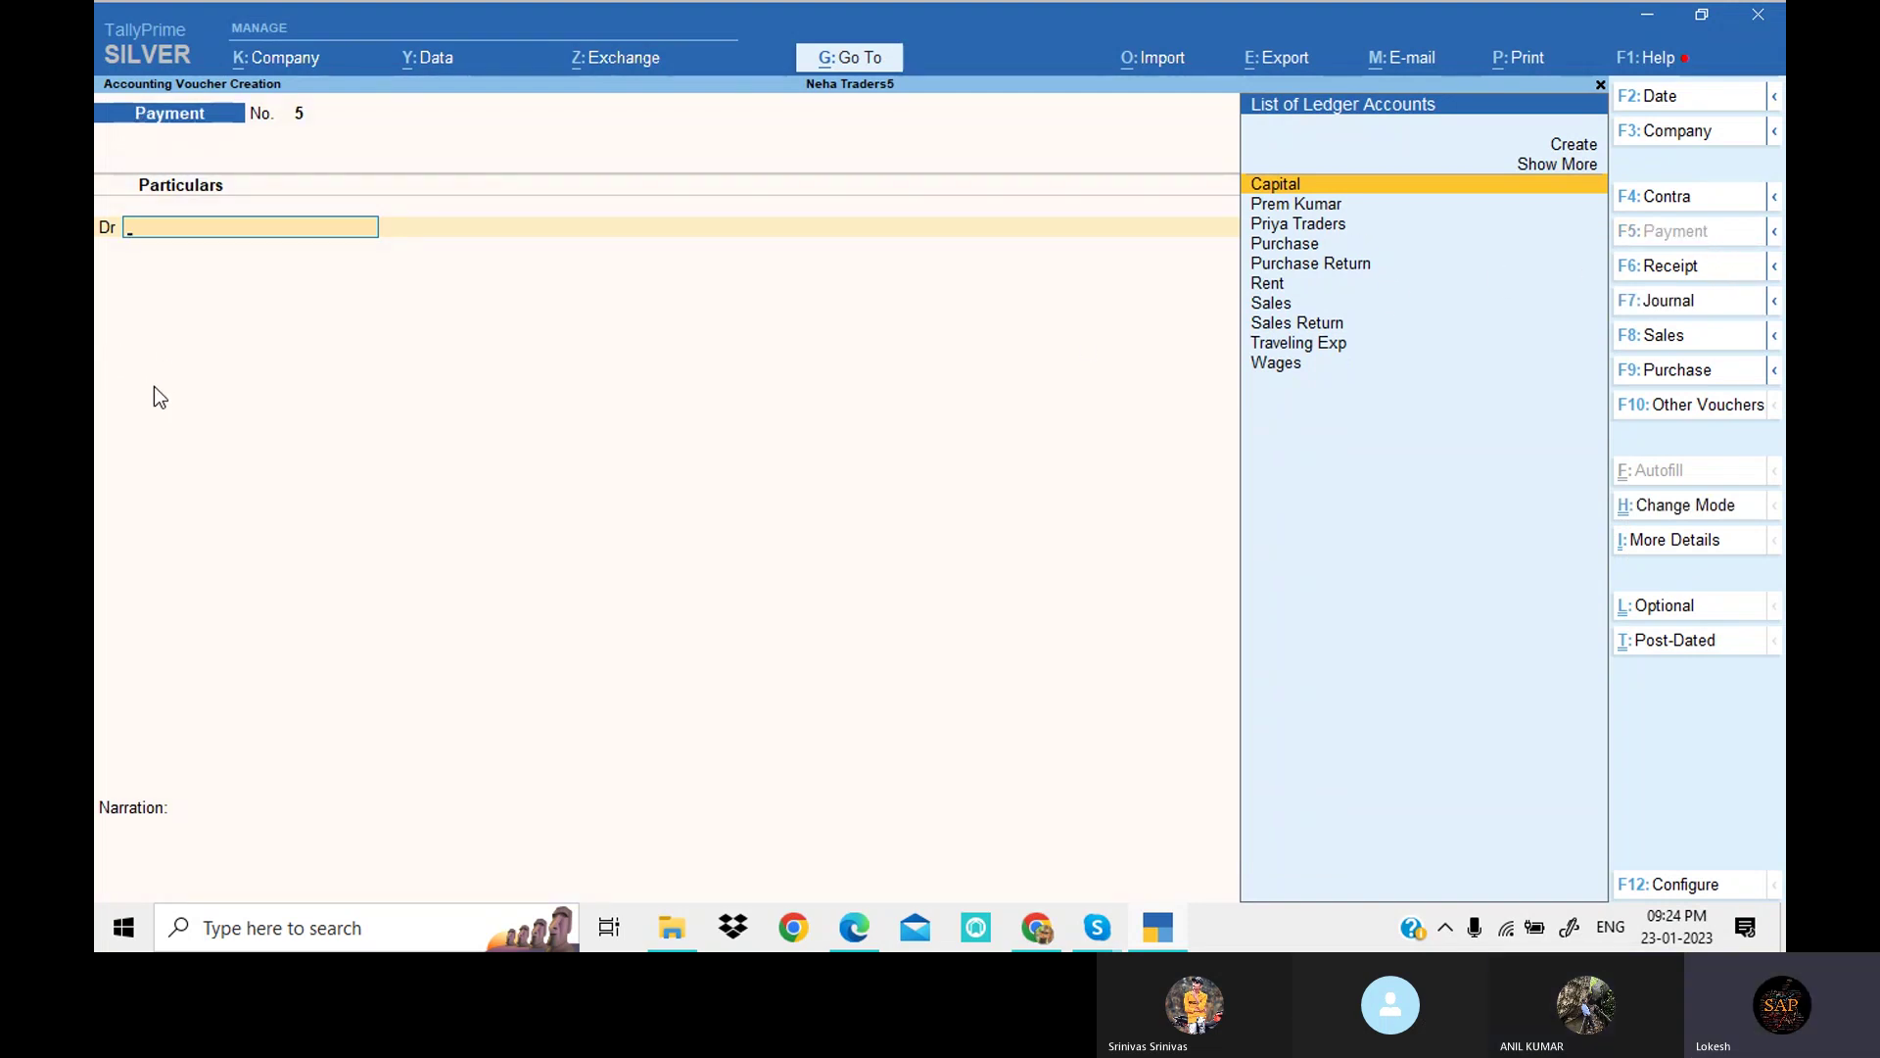
key("alt+c")
type("Fu")
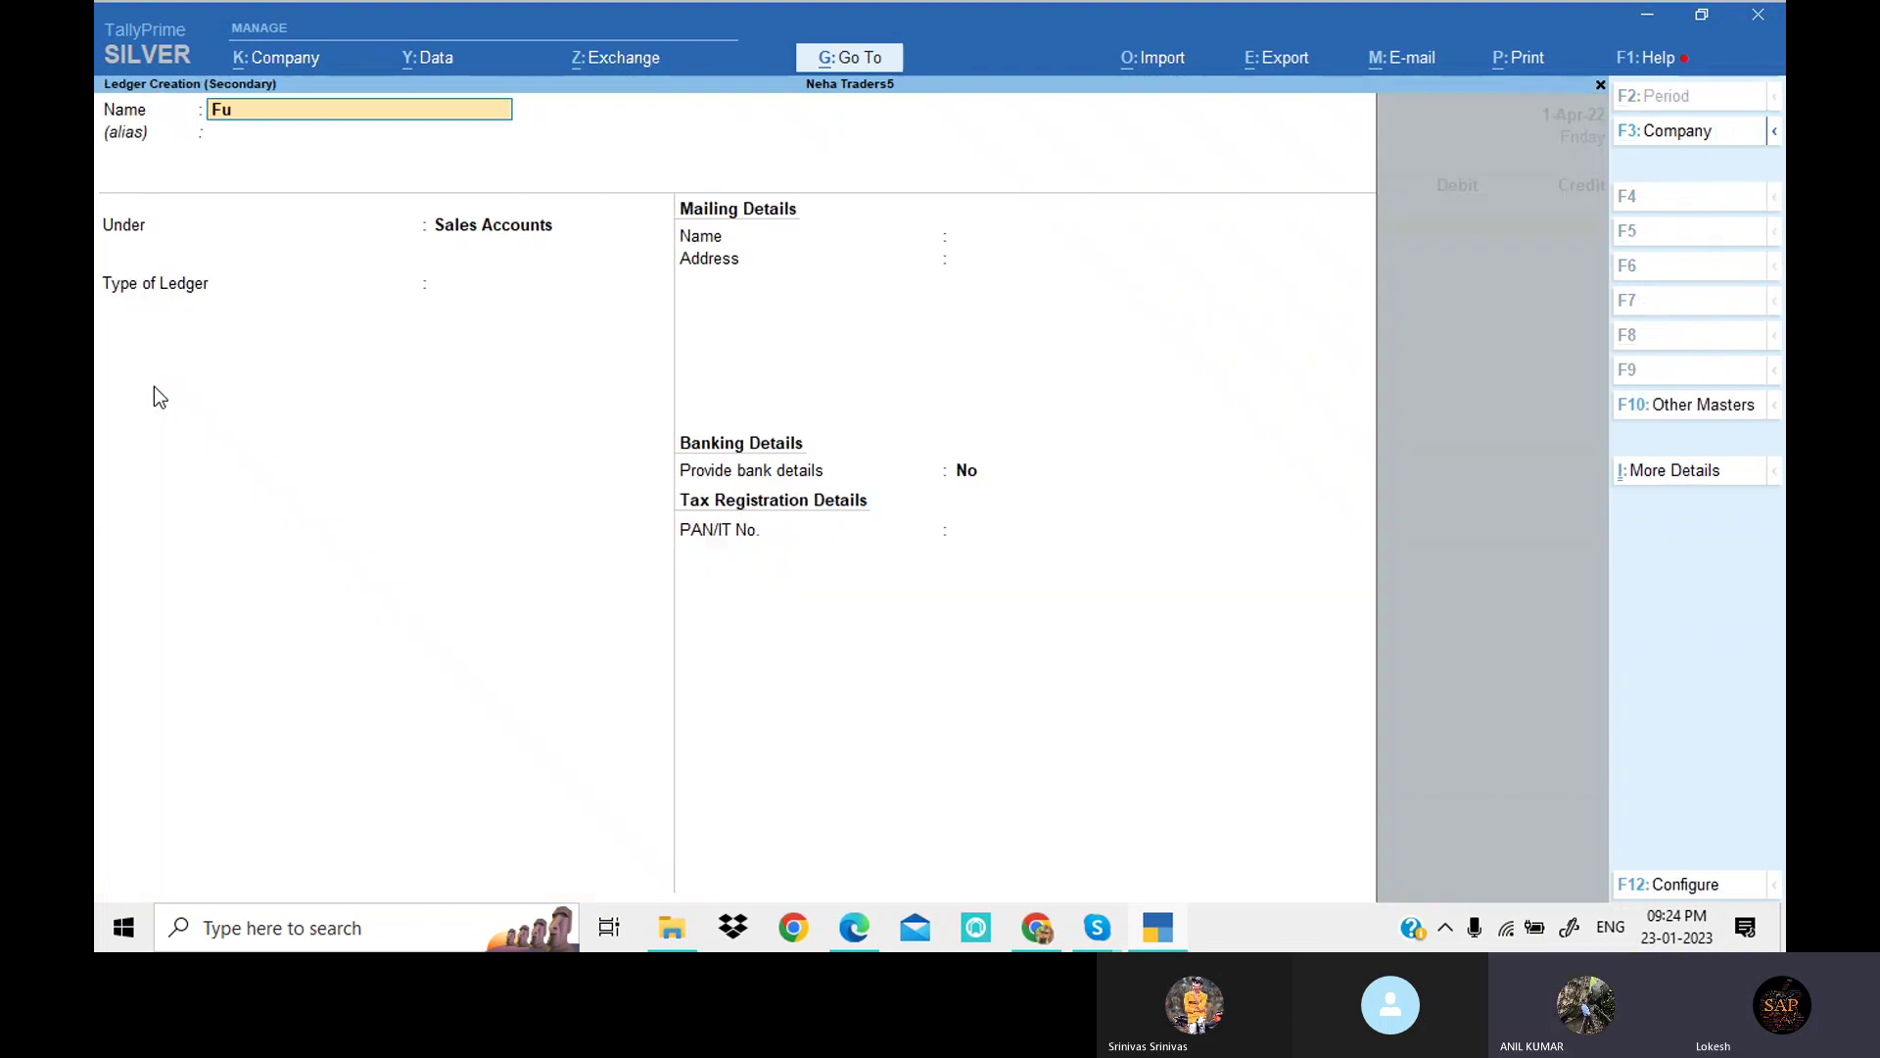
type("rn")
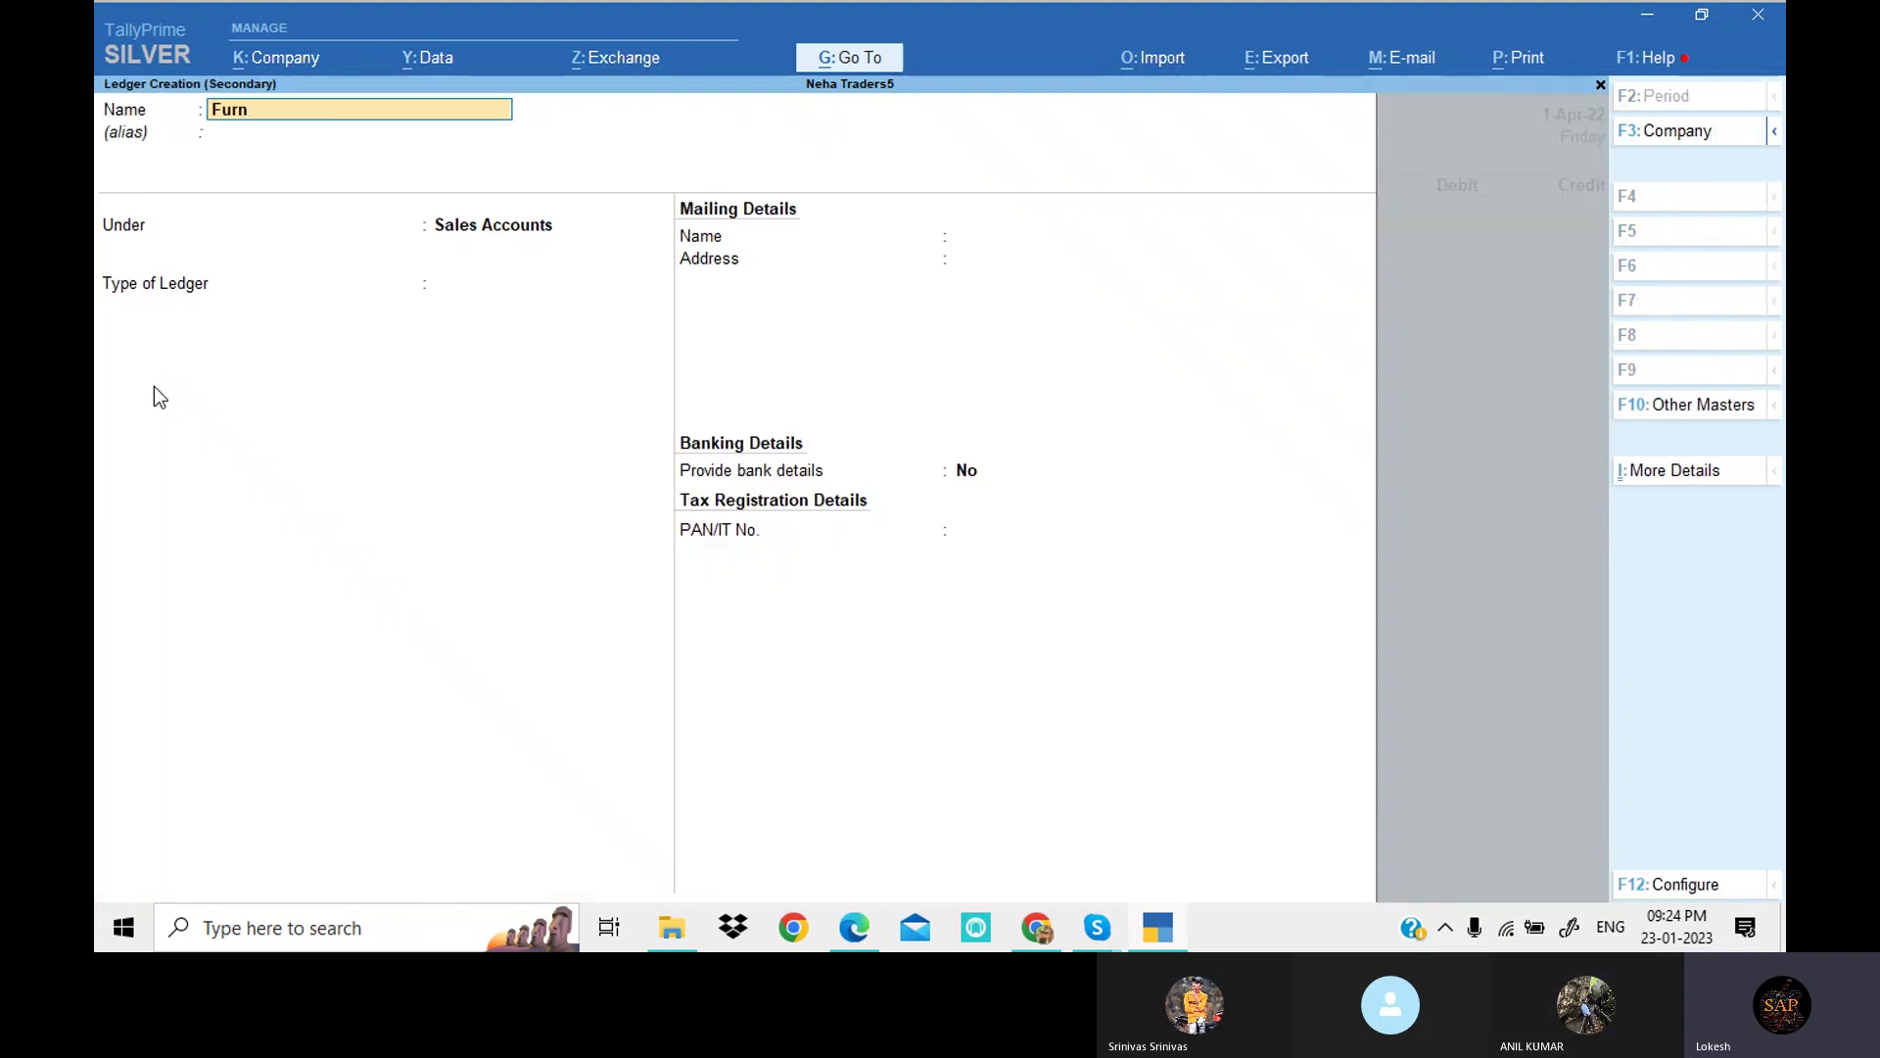
type("iture")
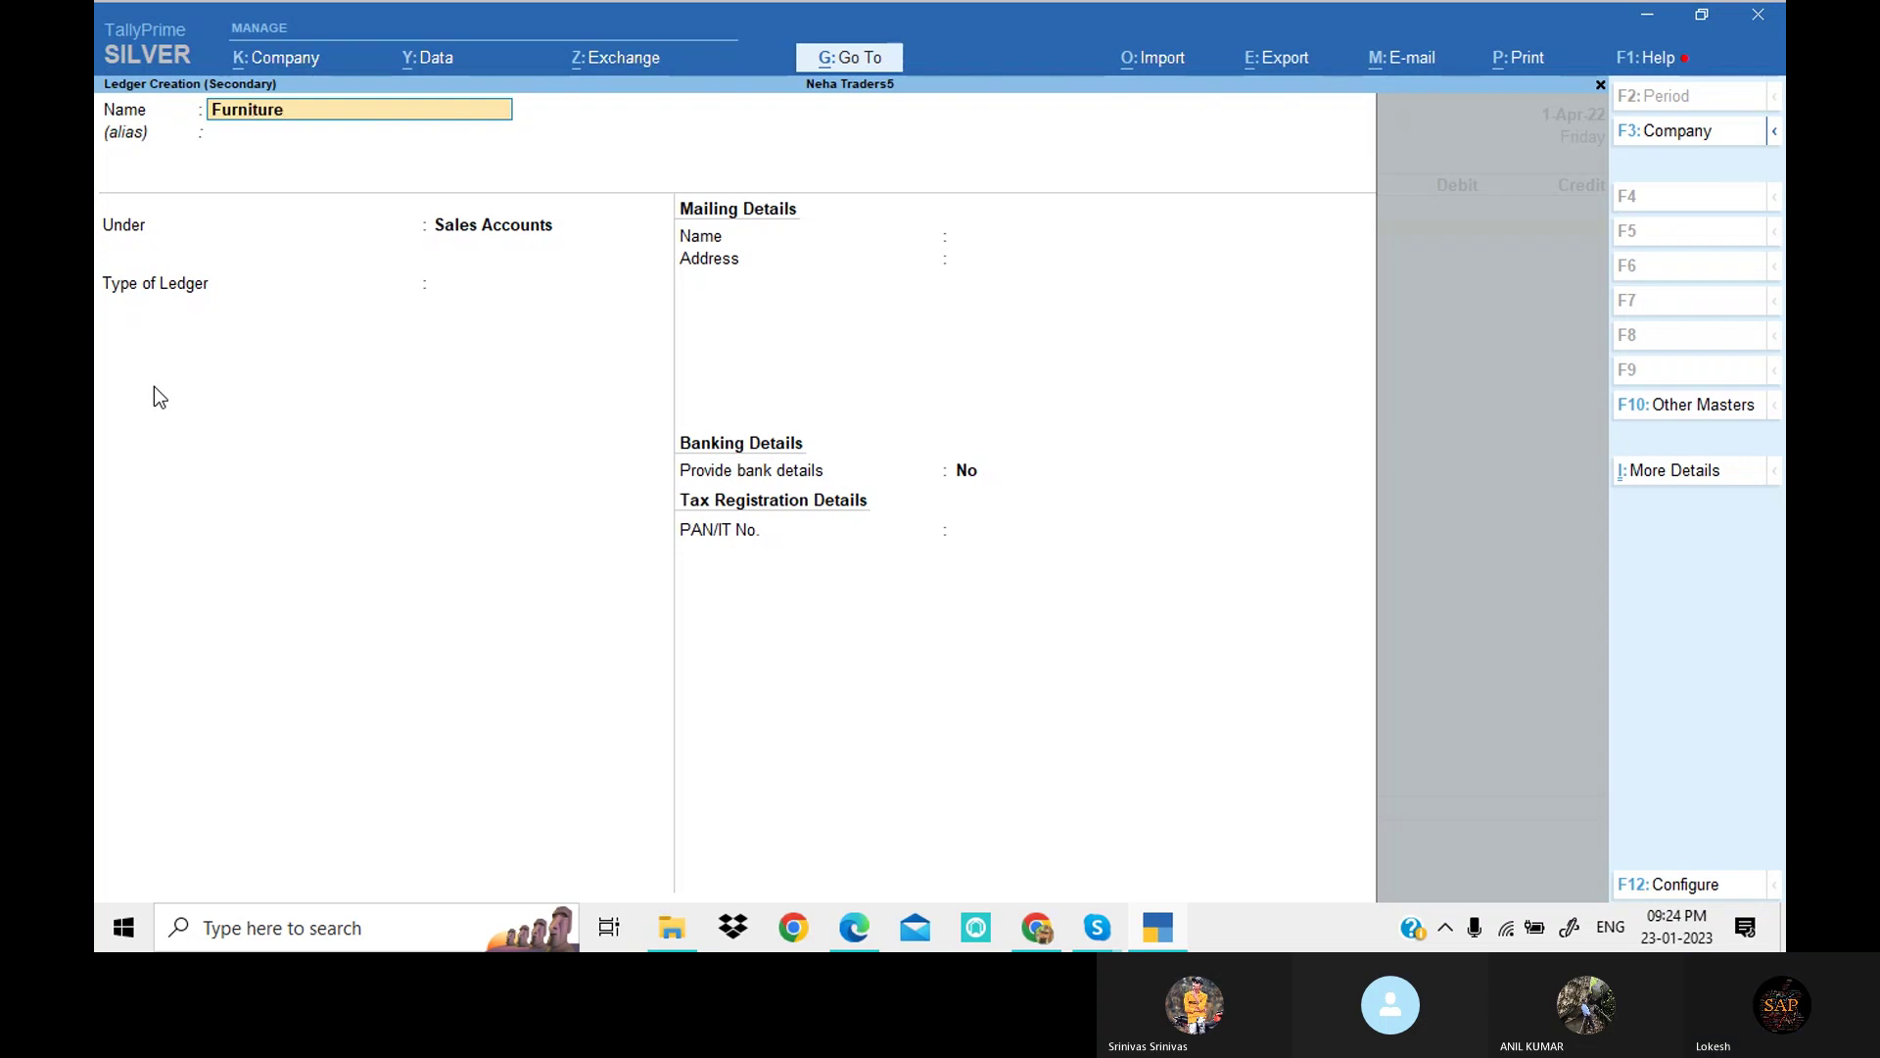
key("Return")
type("F")
key("Return")
key("Return")
key("Return")
key("Return")
key("Return")
key("Return")
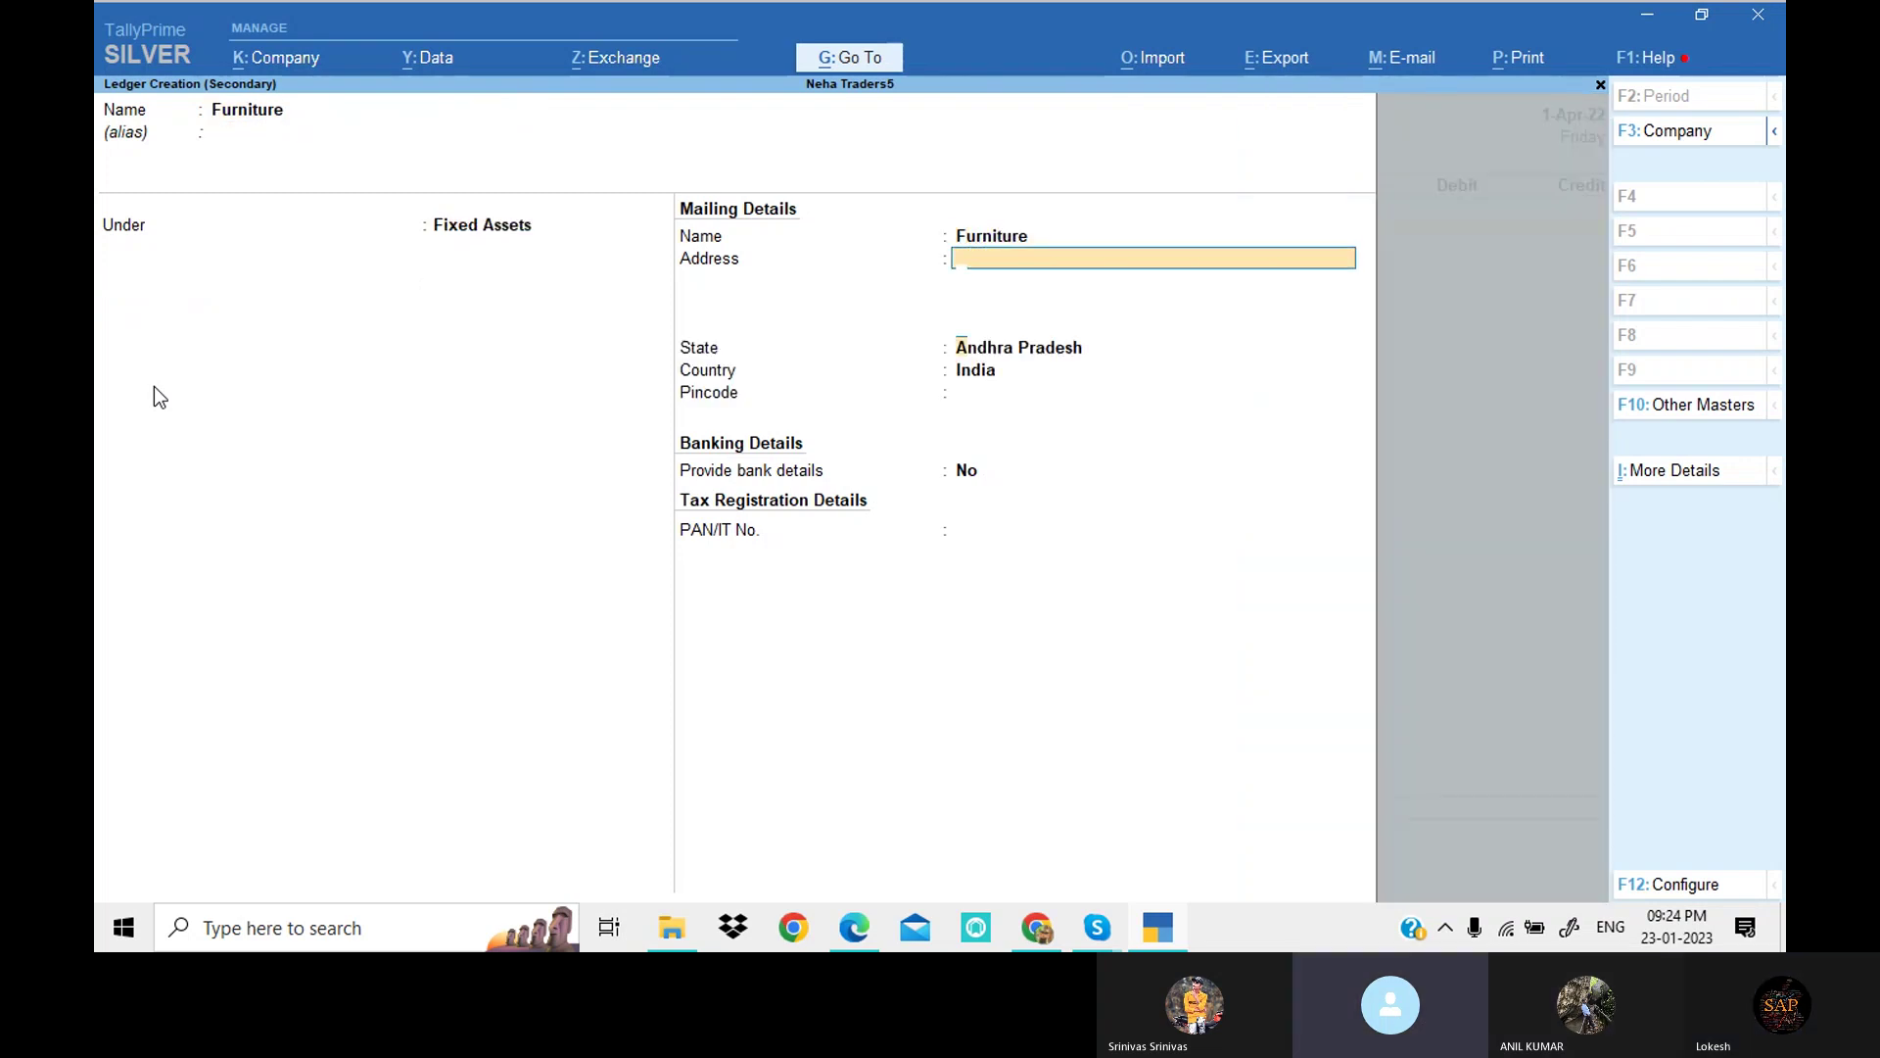
key("Return")
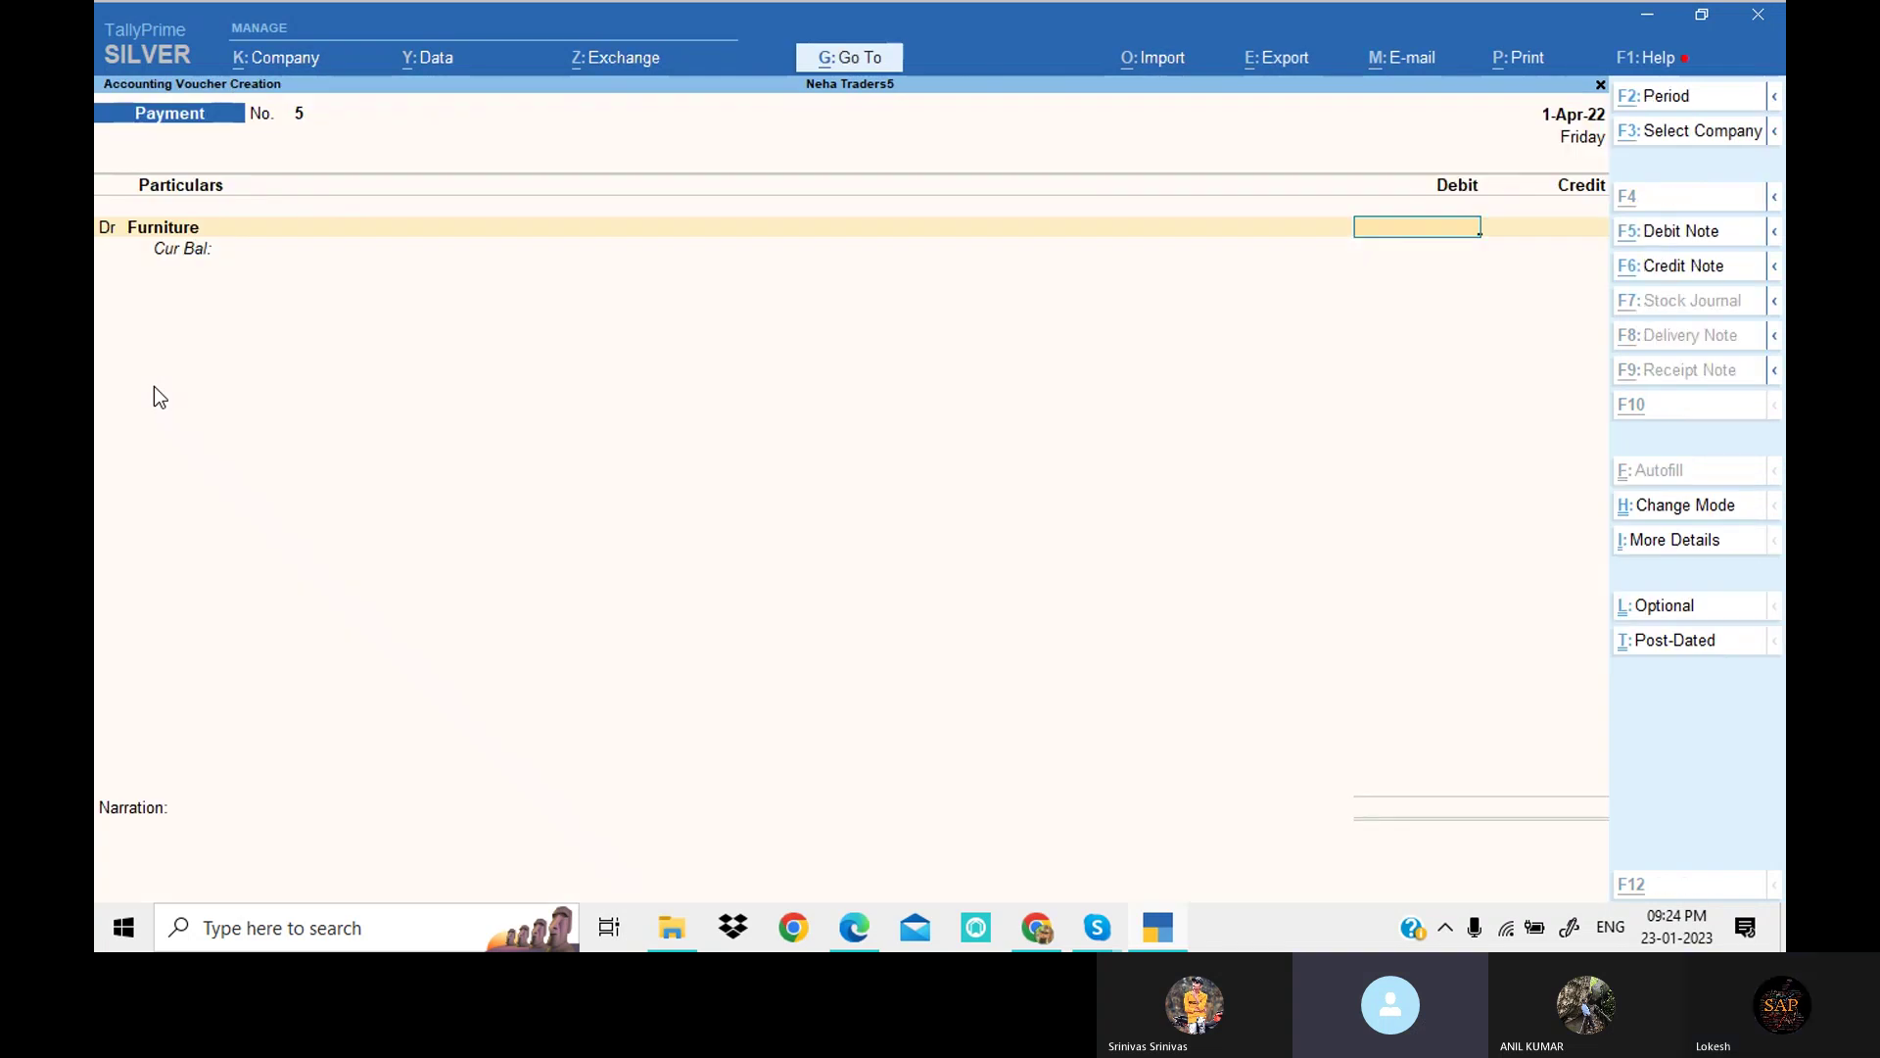
Step: Debit Furniture 10,000, credit Cash, and save Payment No. 5
key("alt+Tab")
key("alt+Tab")
type("10000")
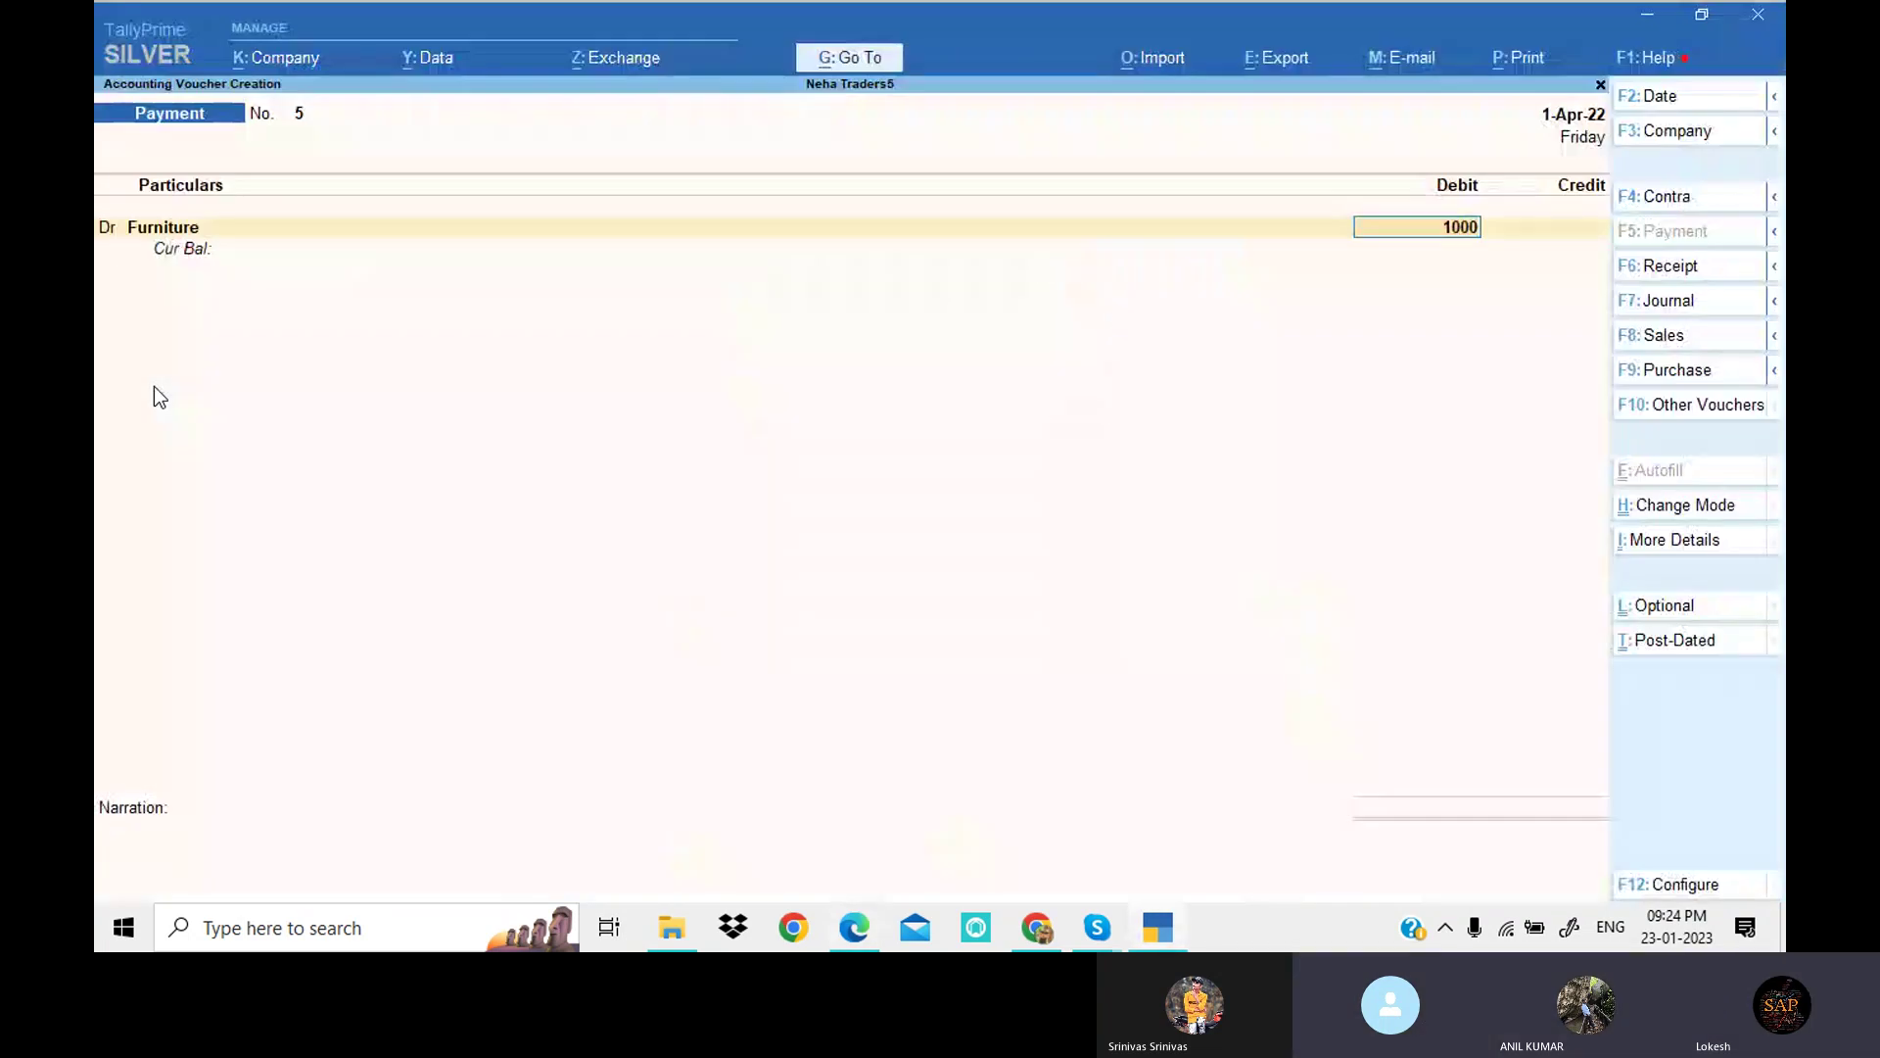
key("Return")
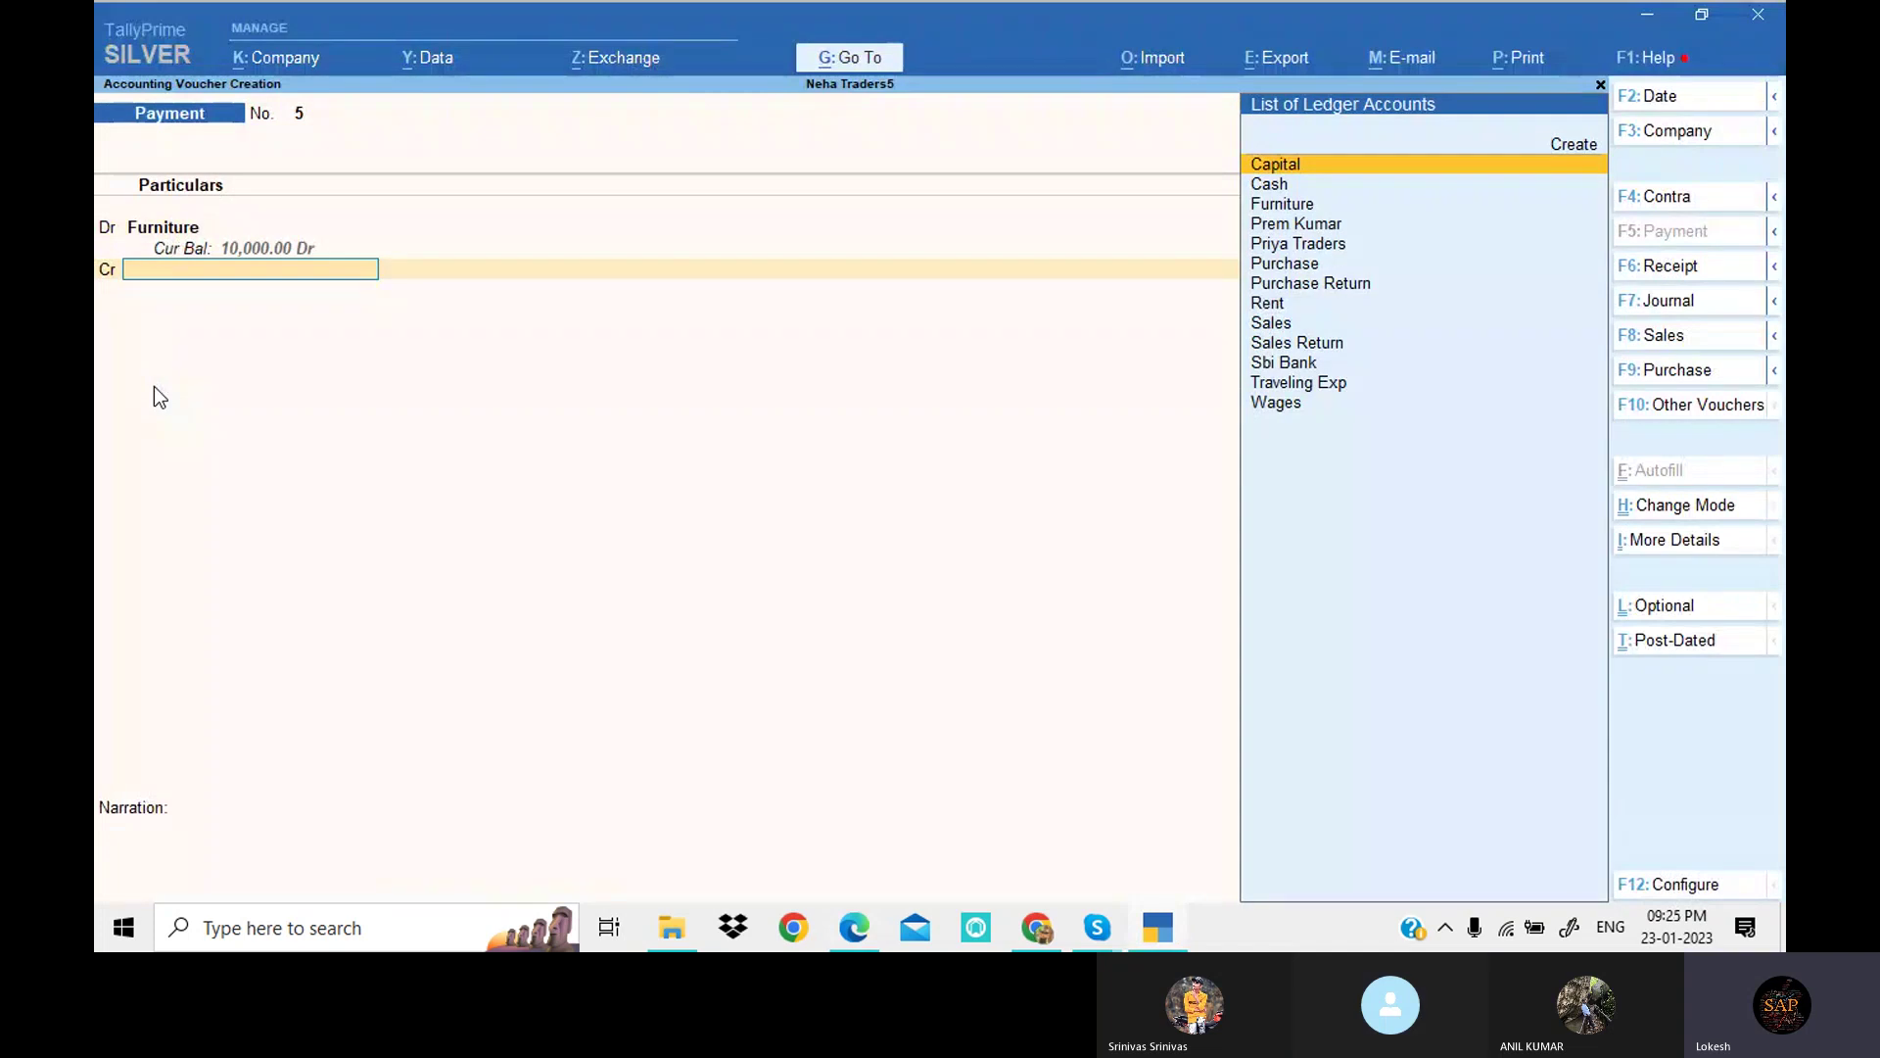
key("Down")
key("Return")
key("Return")
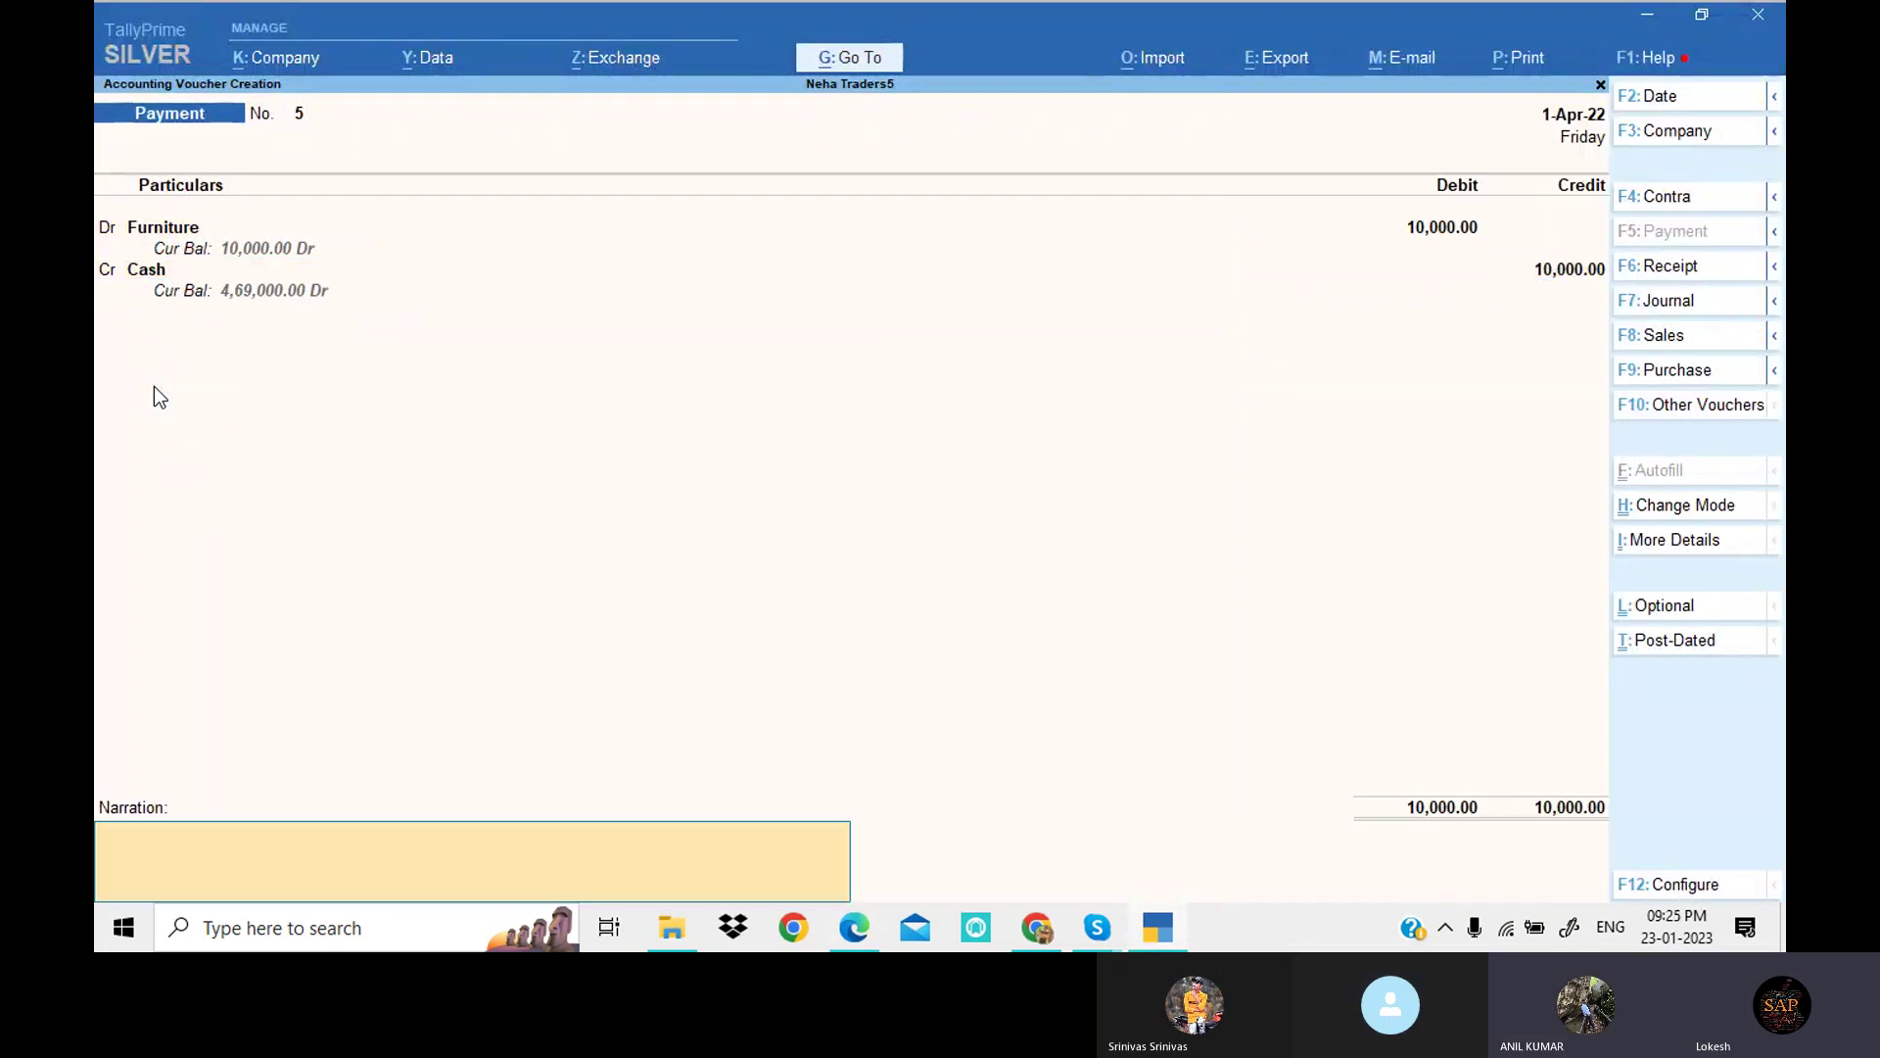
key("Return")
key("Return")
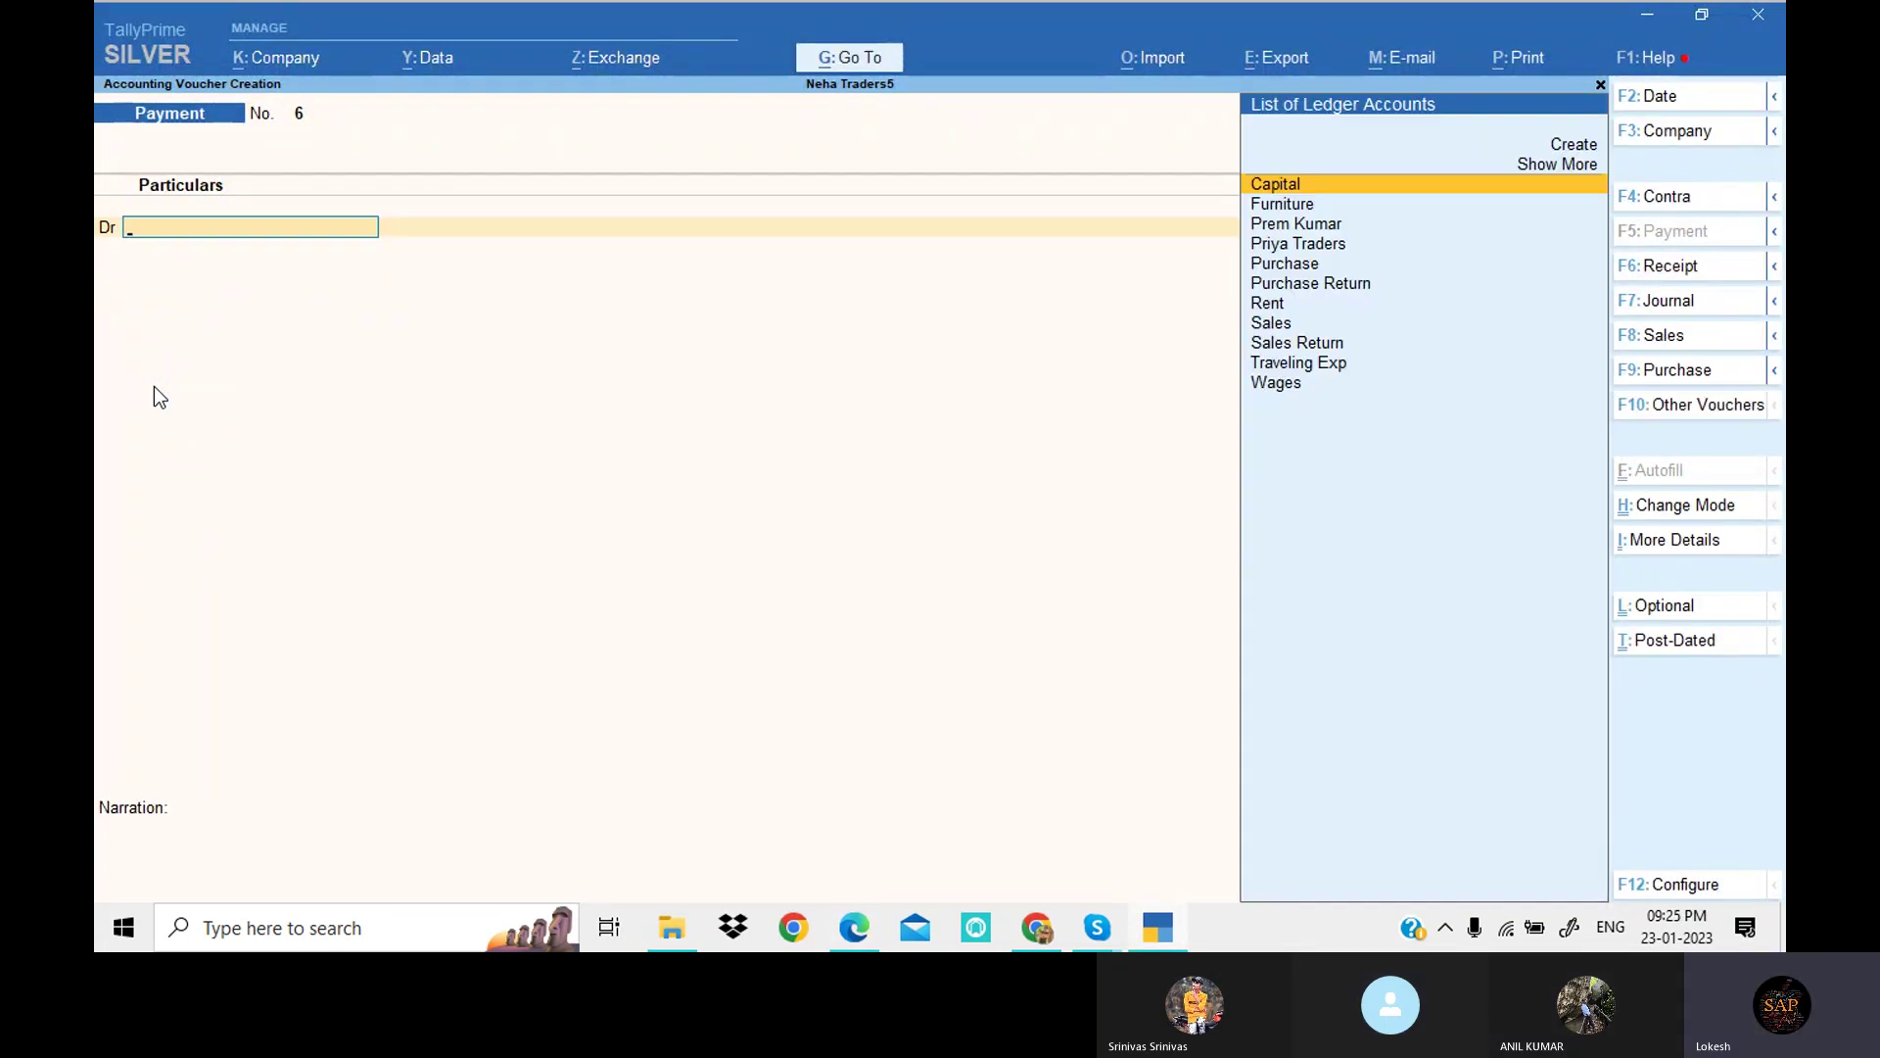
Step: Check the 'Depreciation on Furniture' item in the PDF and switch to a Journal voucher
key("alt+Tab")
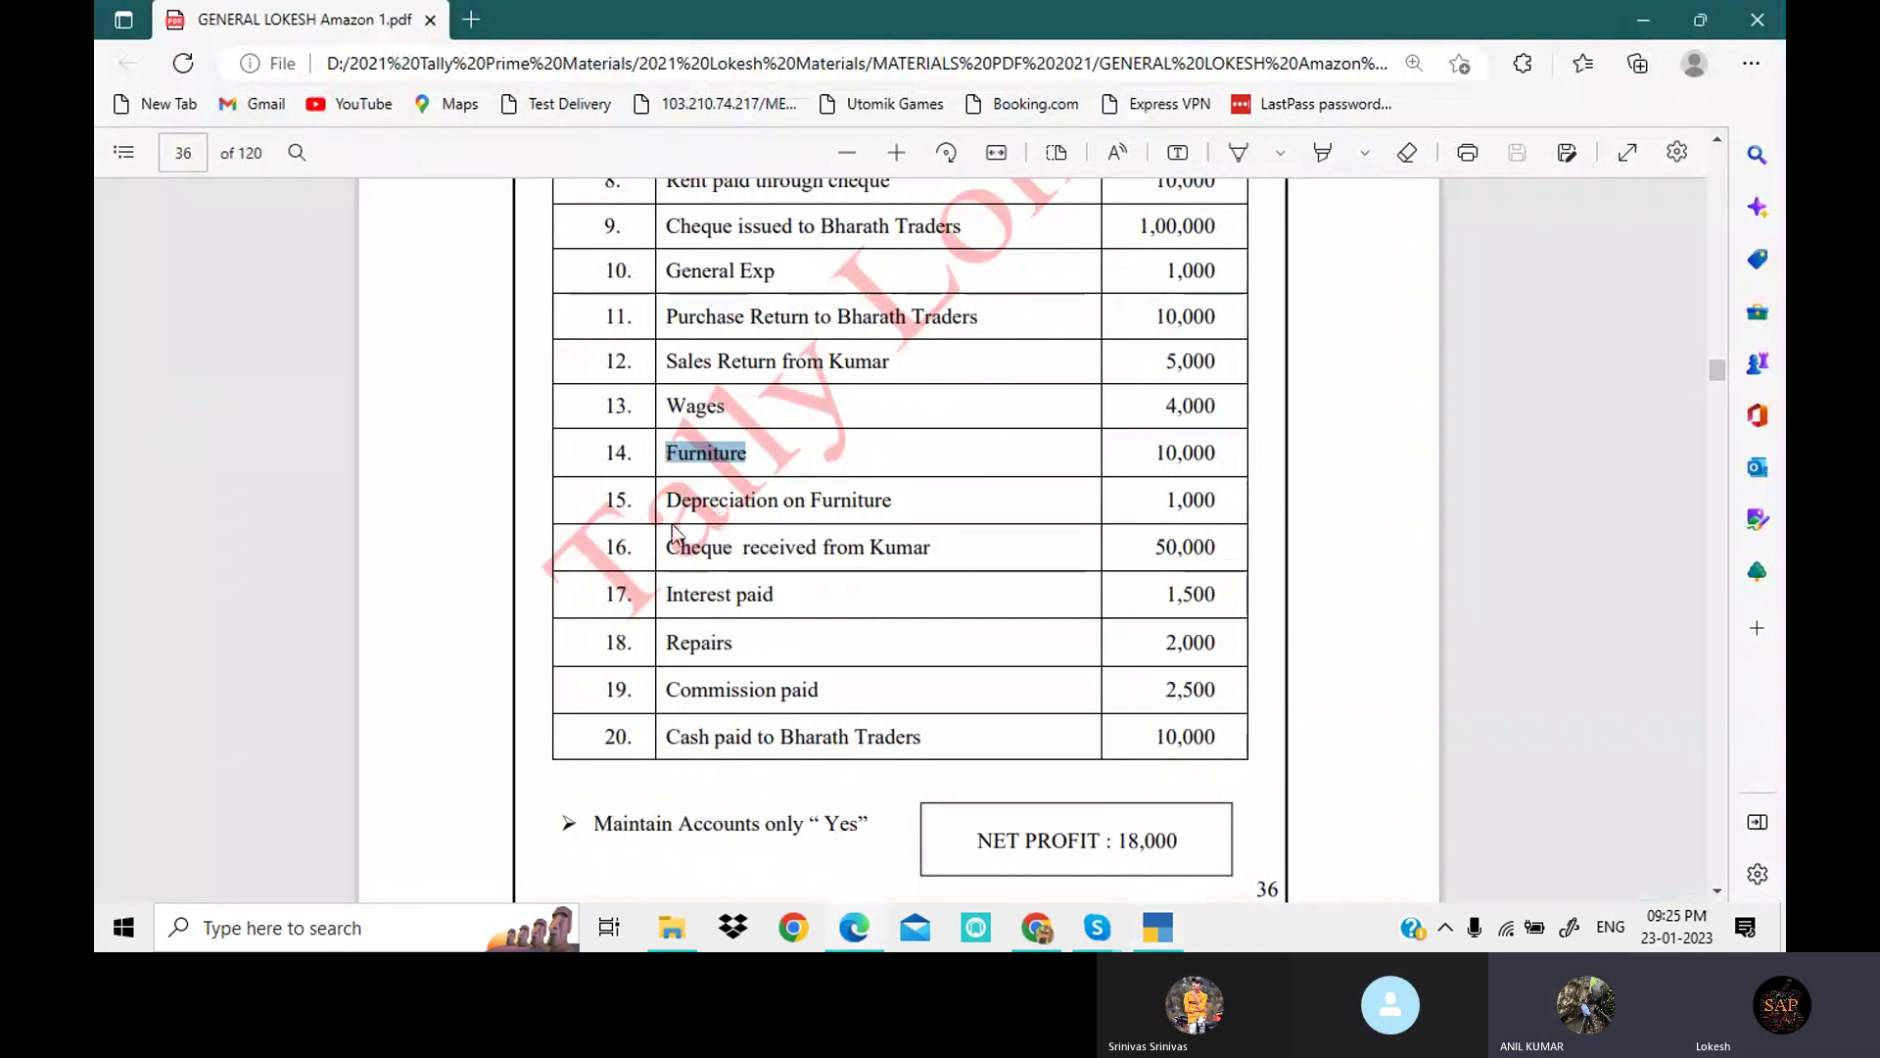
left_click_drag(665, 500, 944, 518)
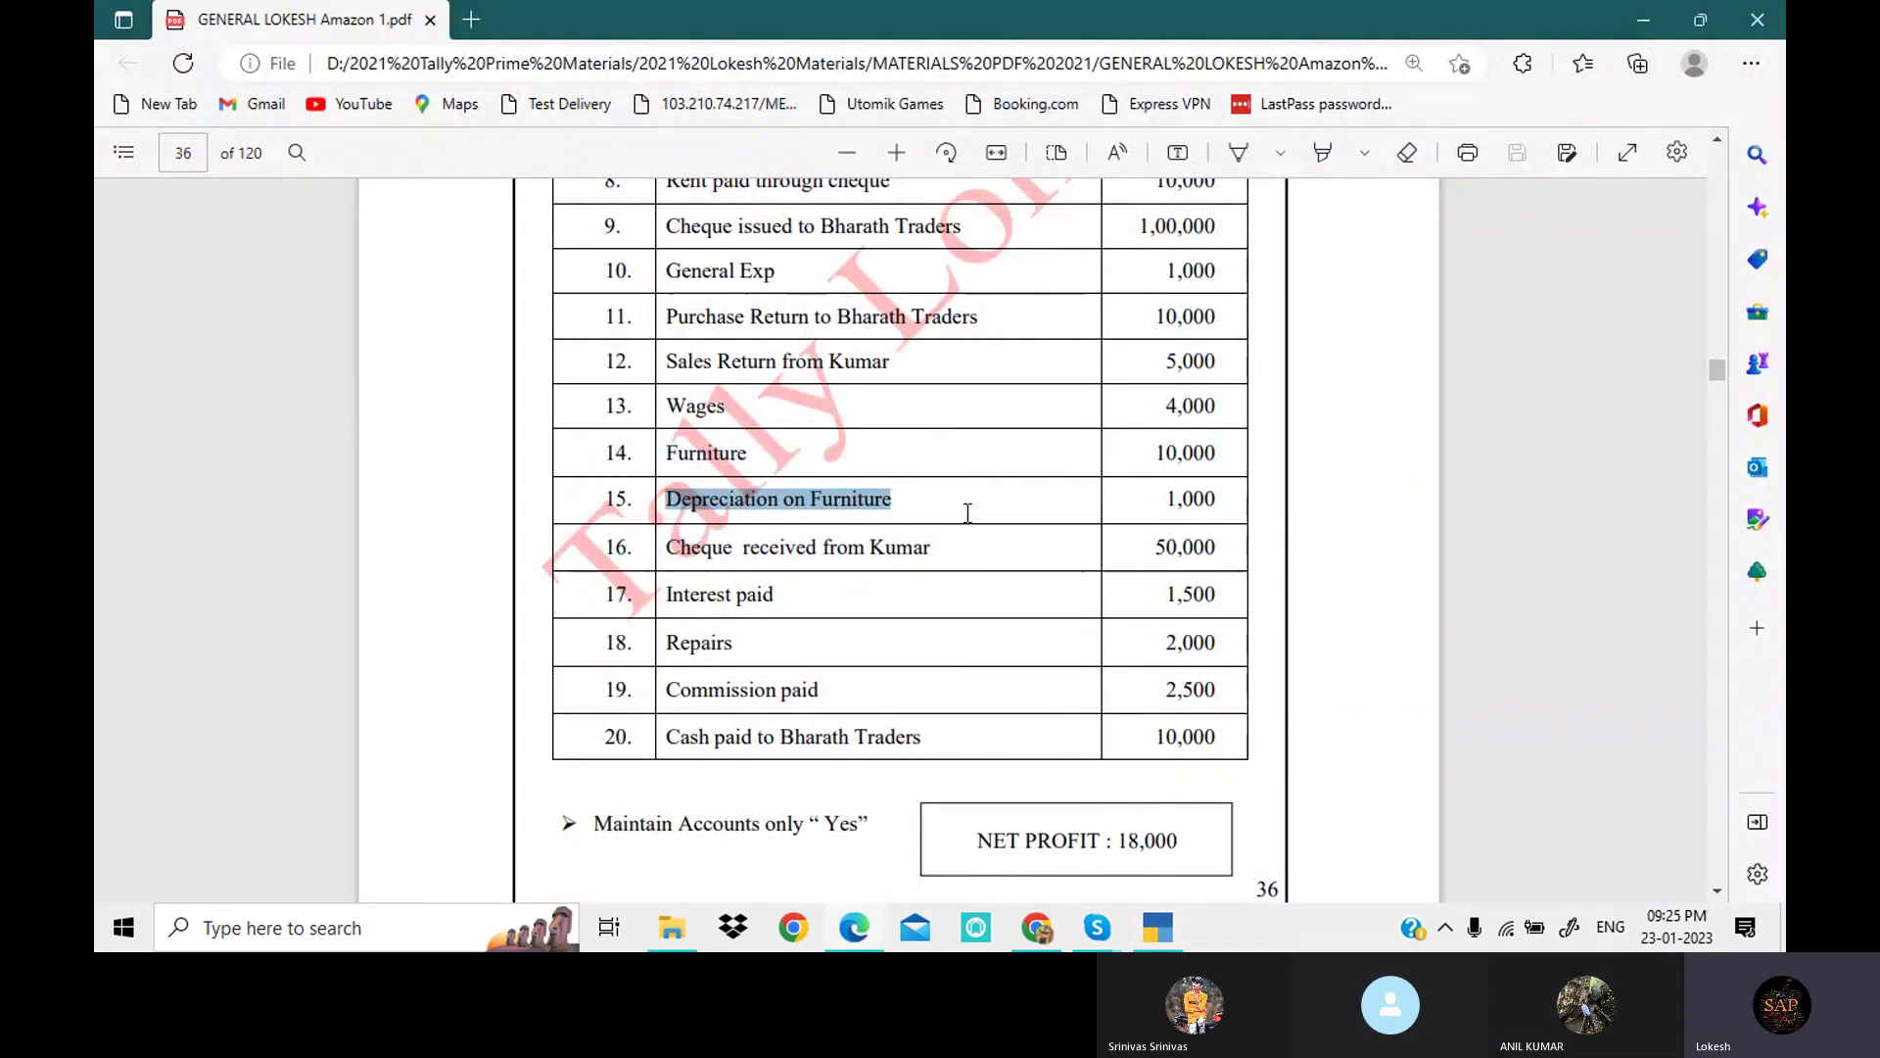
left_click(1157, 928)
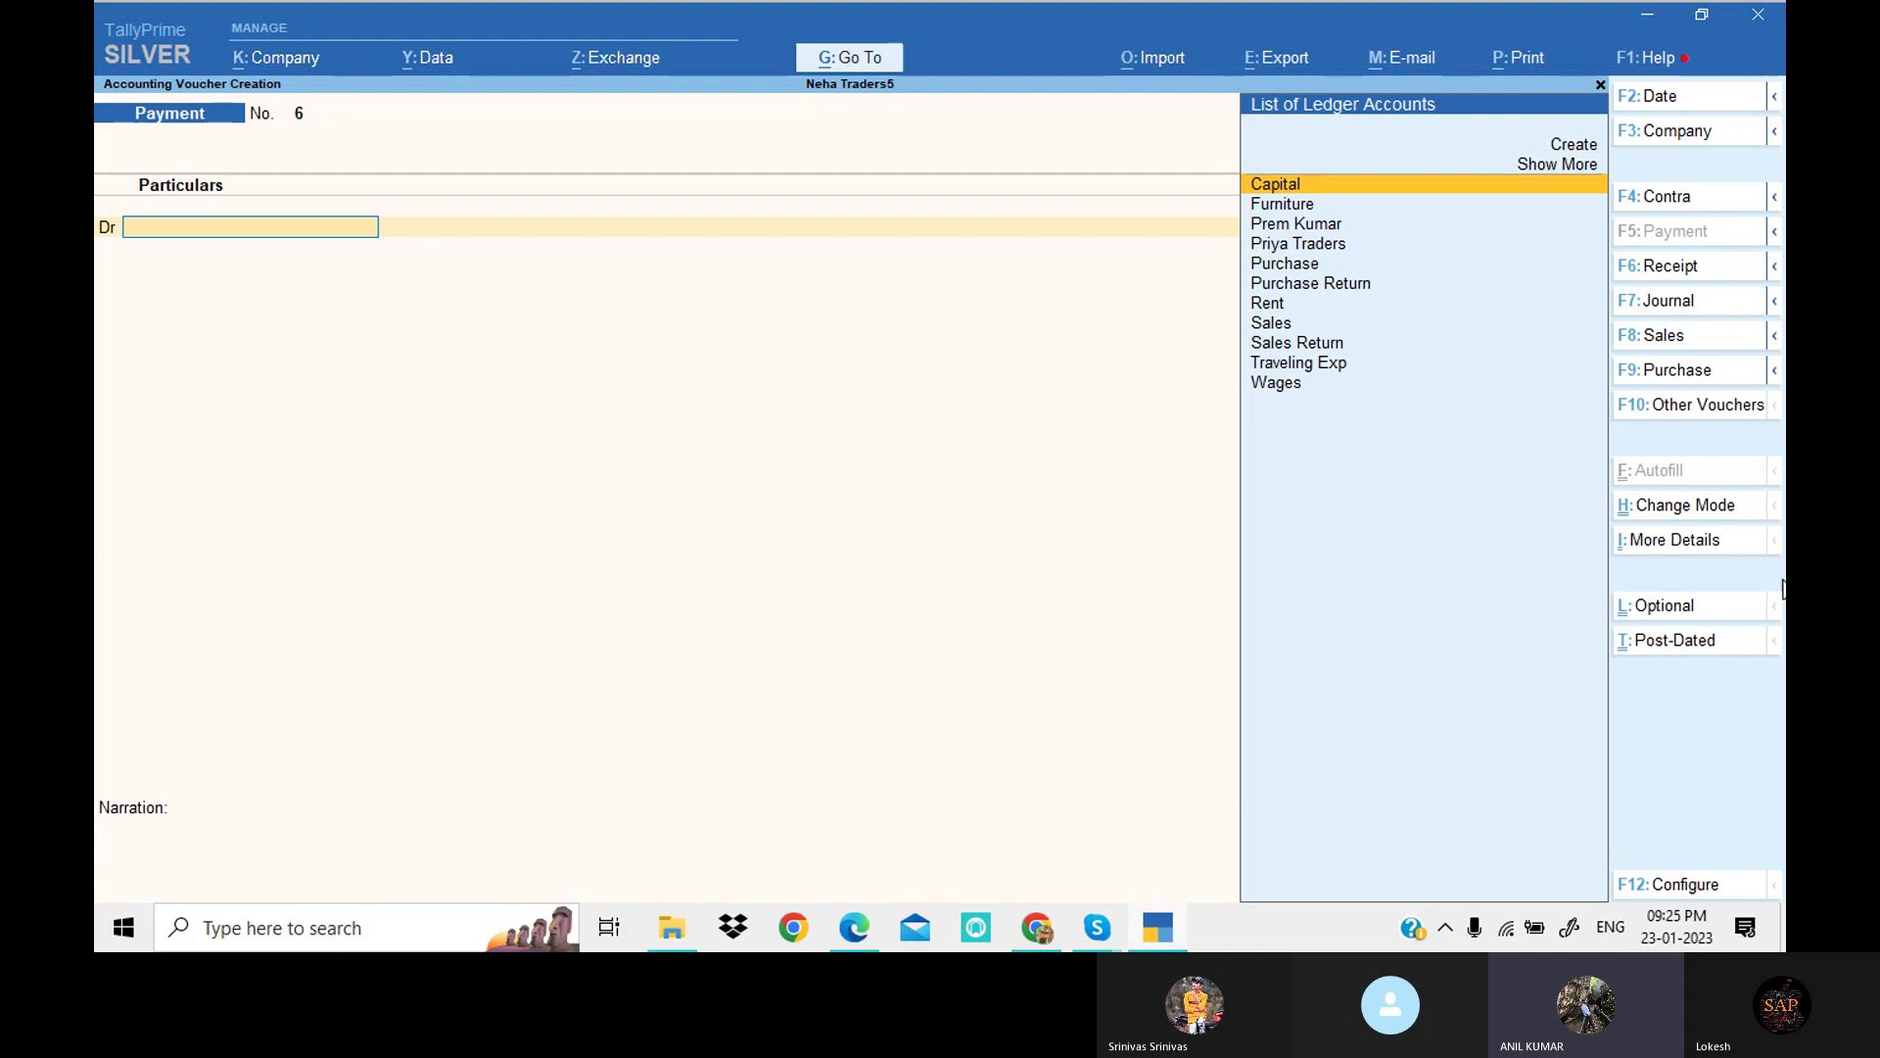
left_click(1656, 301)
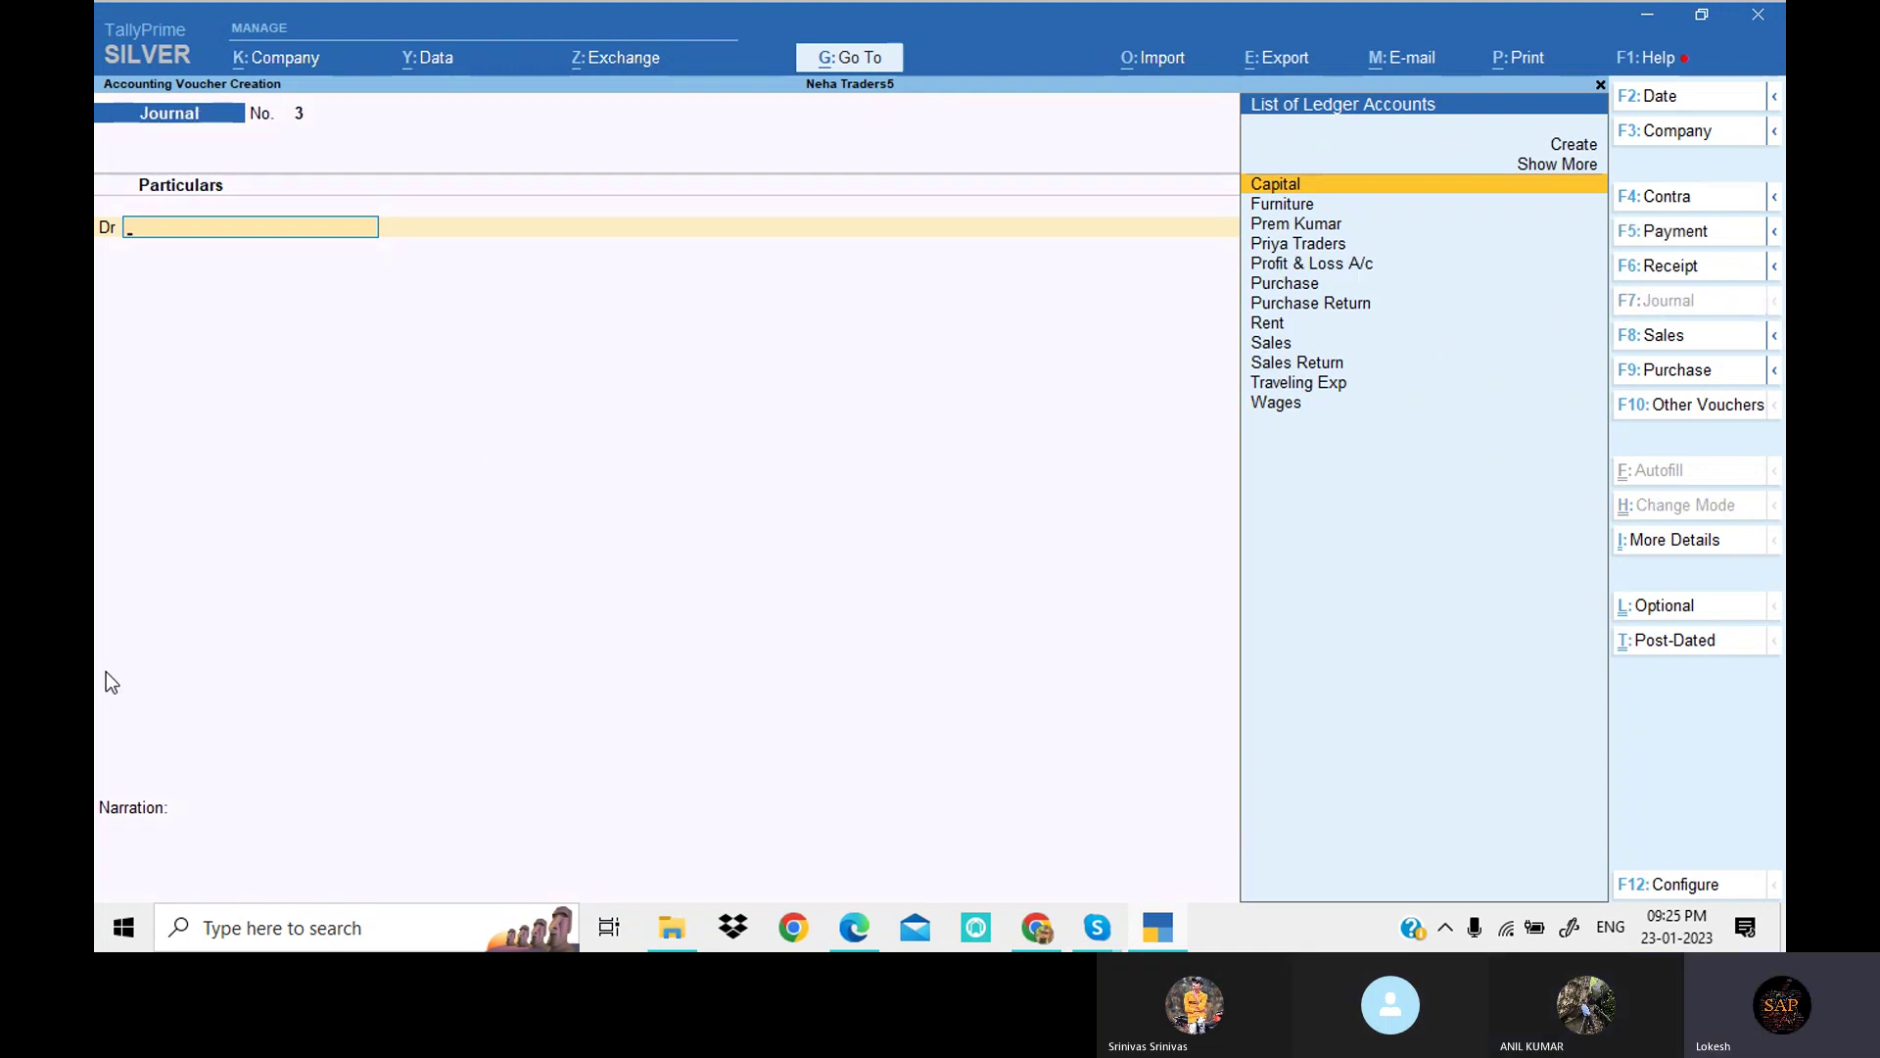
Step: Create a new Depreciation ledger under the Indirect Expenses group
key("Up")
key("Up")
key("Return")
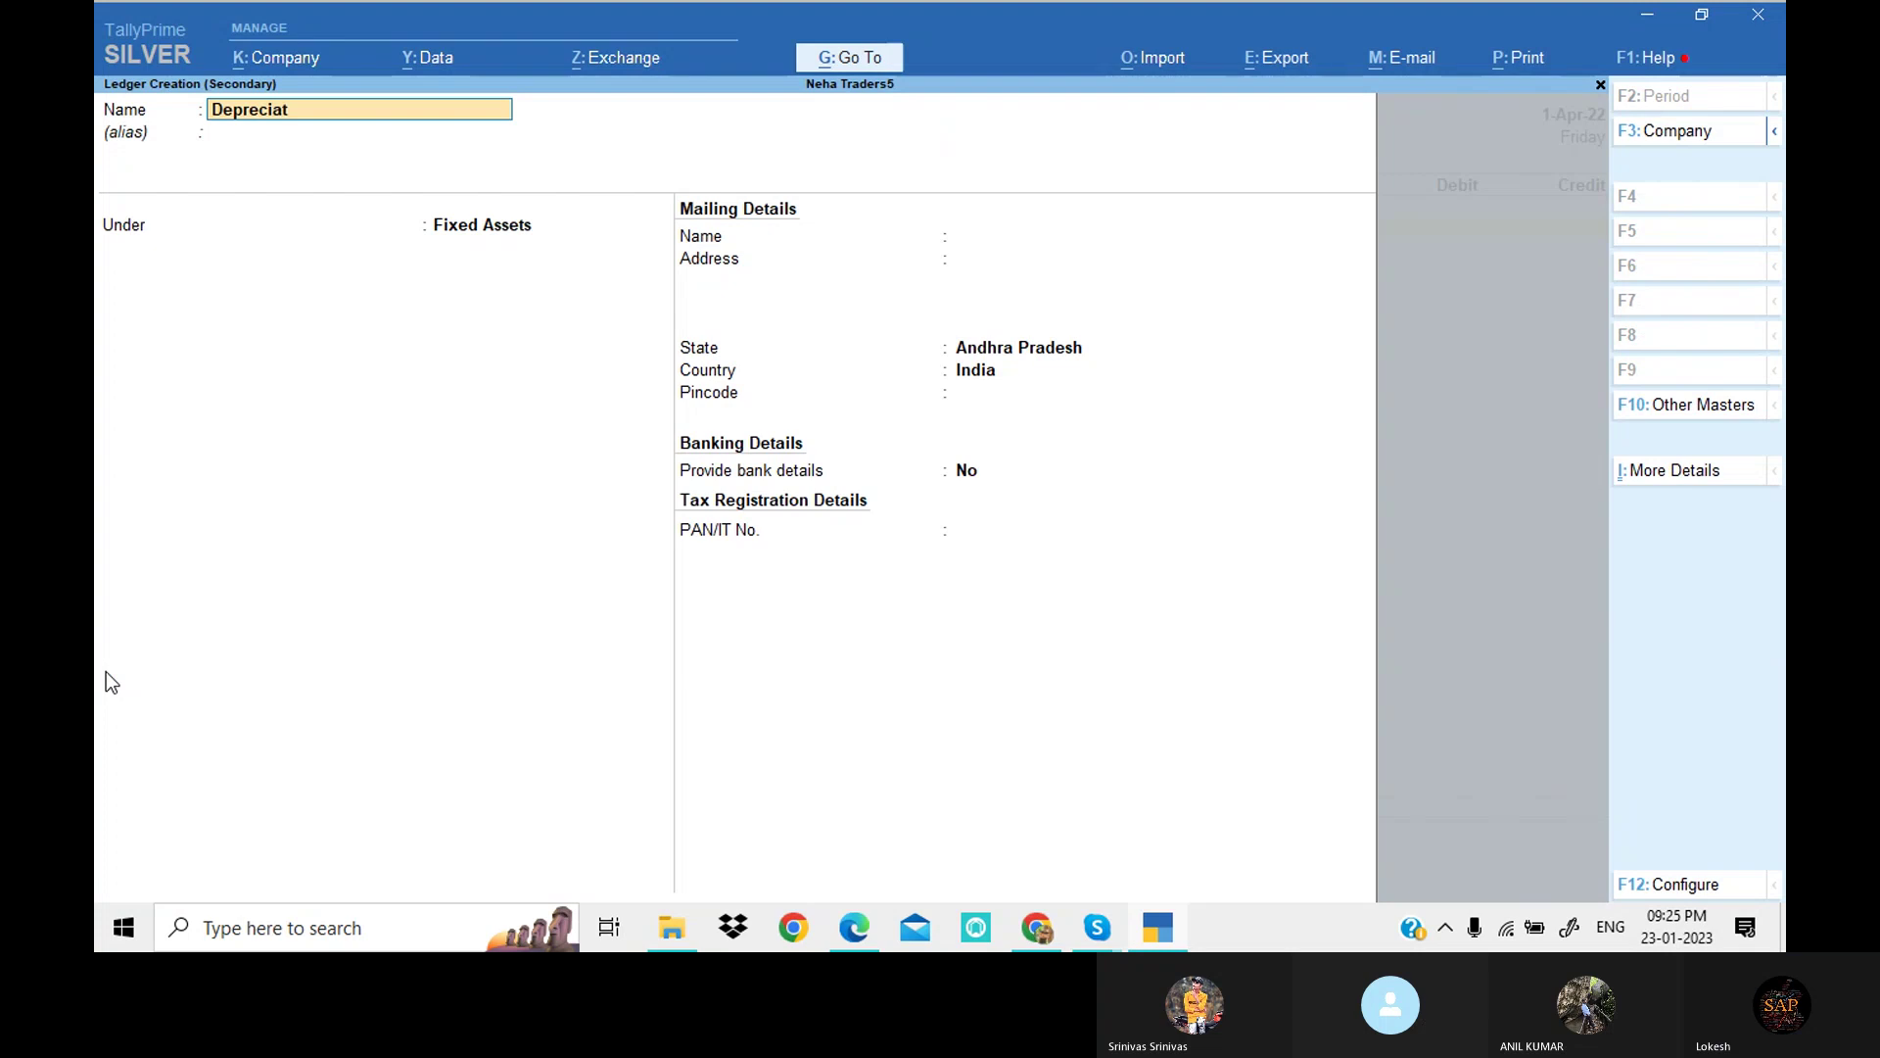
type("Depreciation")
key("Return")
key("Return")
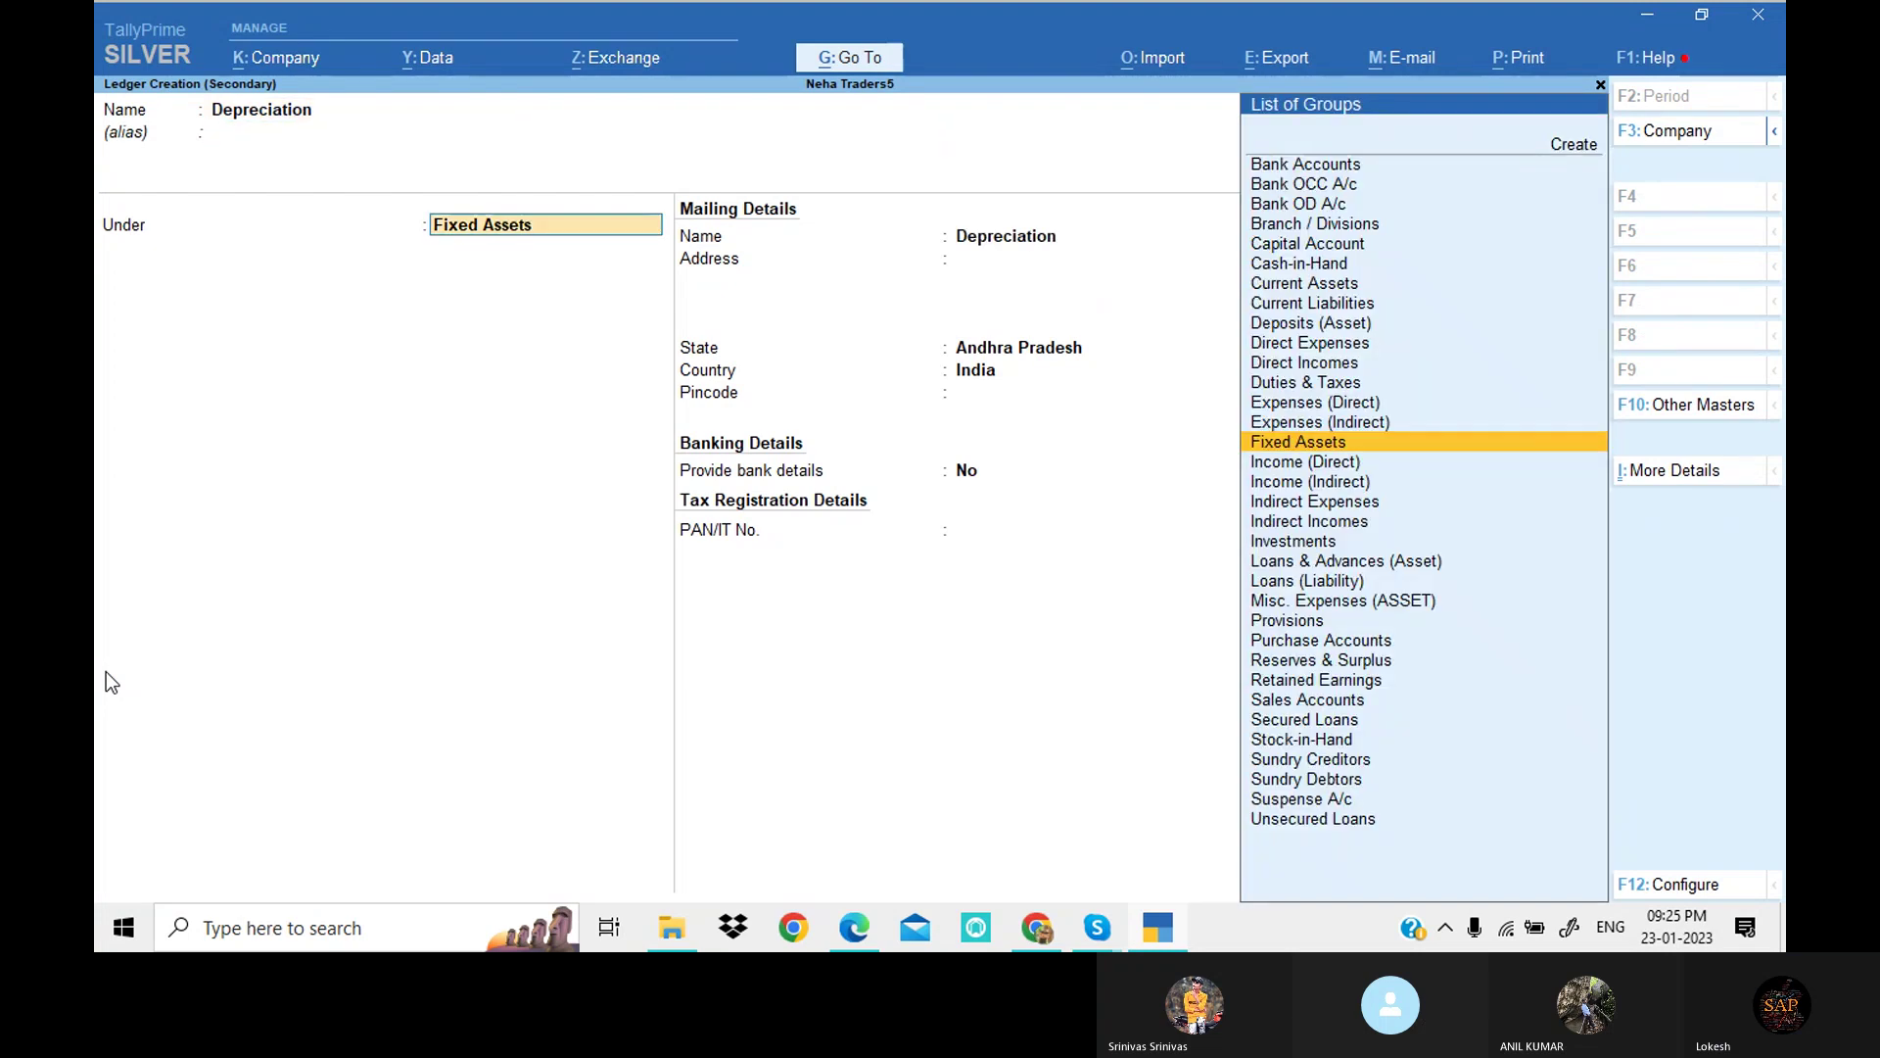
type("Ind")
key("Down")
key("Down")
key("Return")
key("Return")
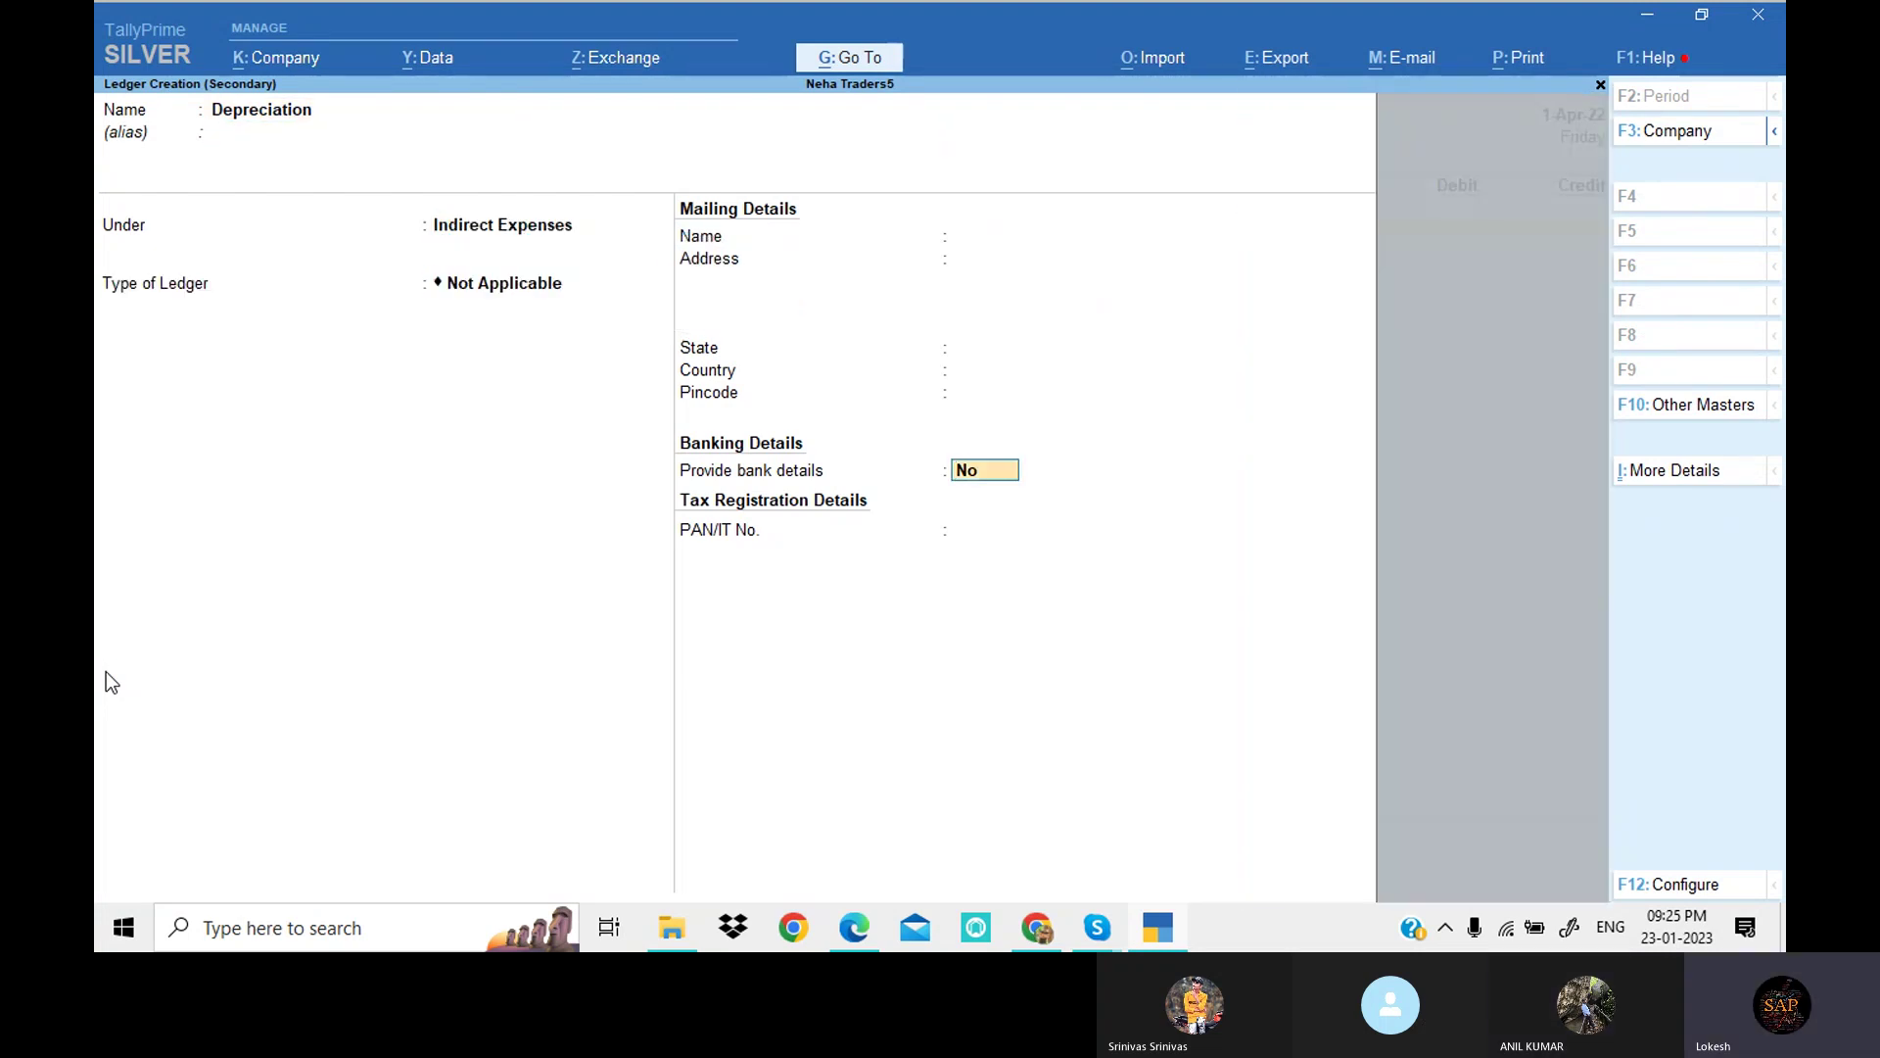
key("Return")
key("Return")
Step: Debit Depreciation 1,000 and credit Furniture 1,000 in Journal No. 3
key("Return")
key("alt+Tab")
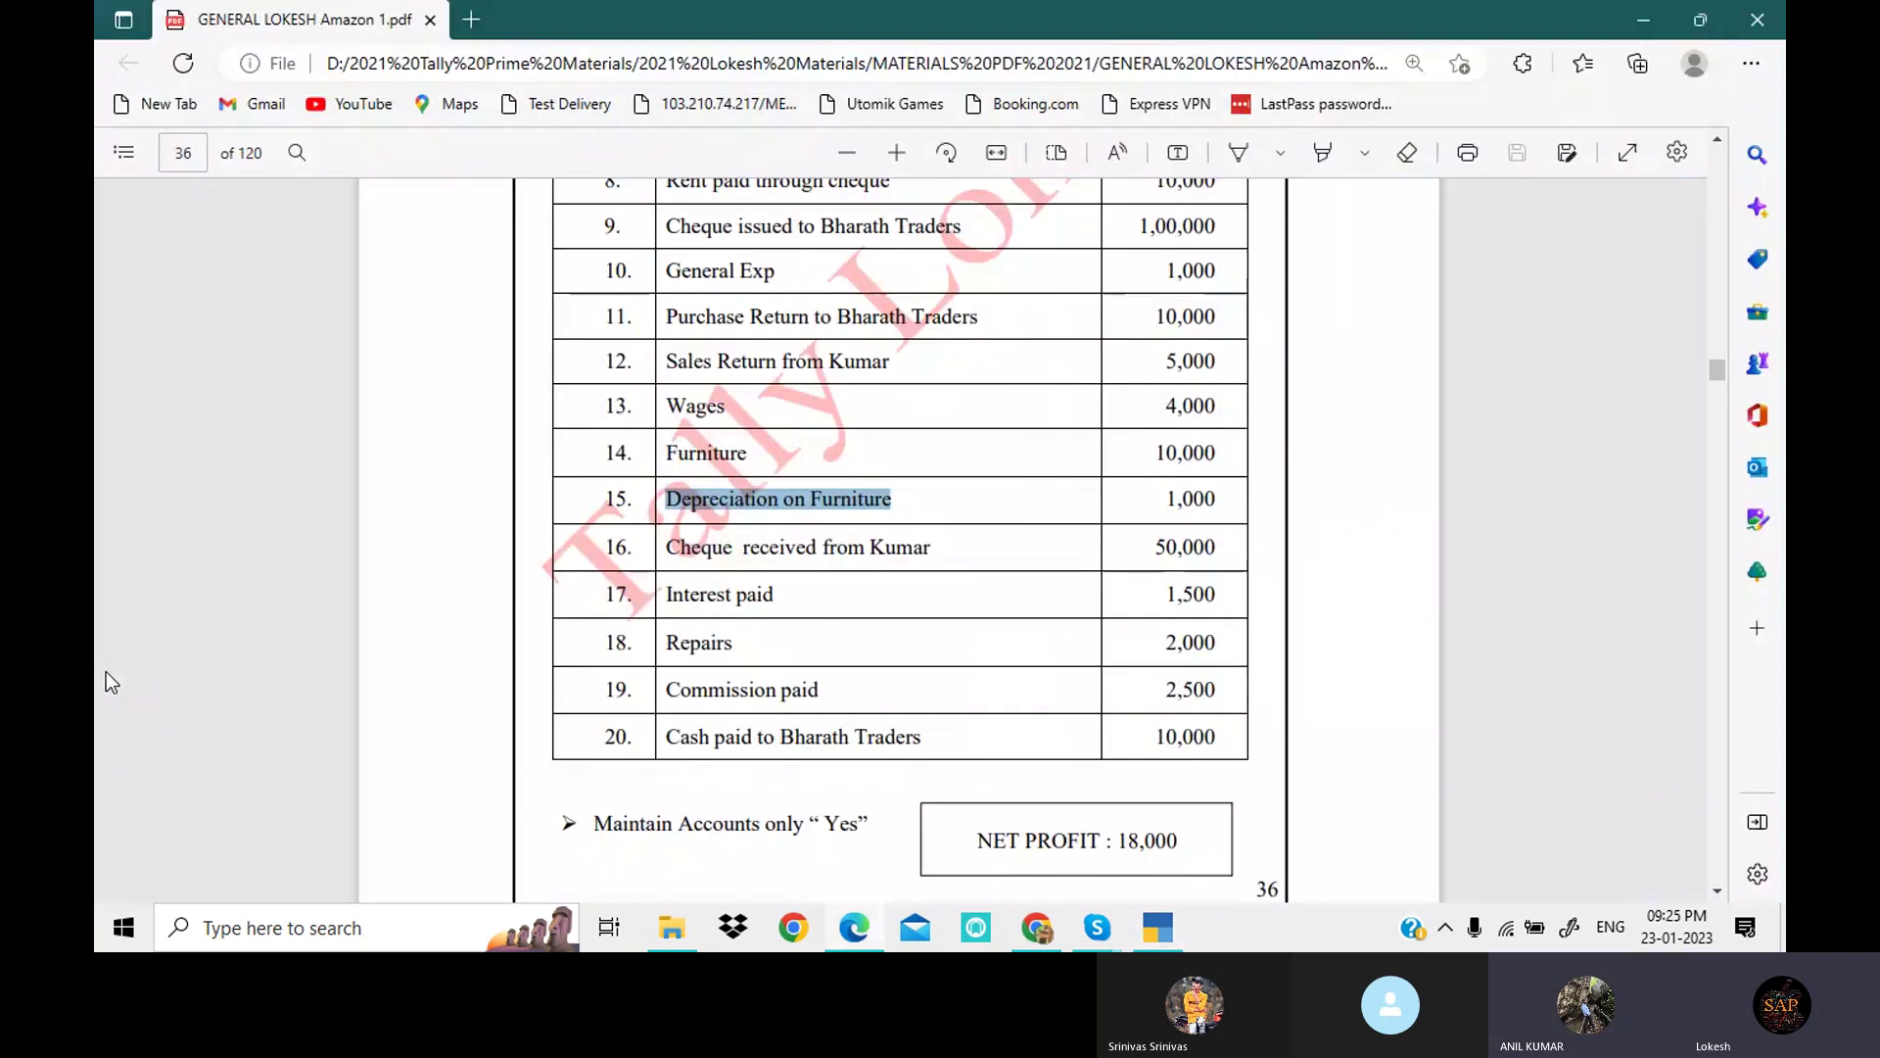
key("alt+Tab")
type("1000")
key("Return")
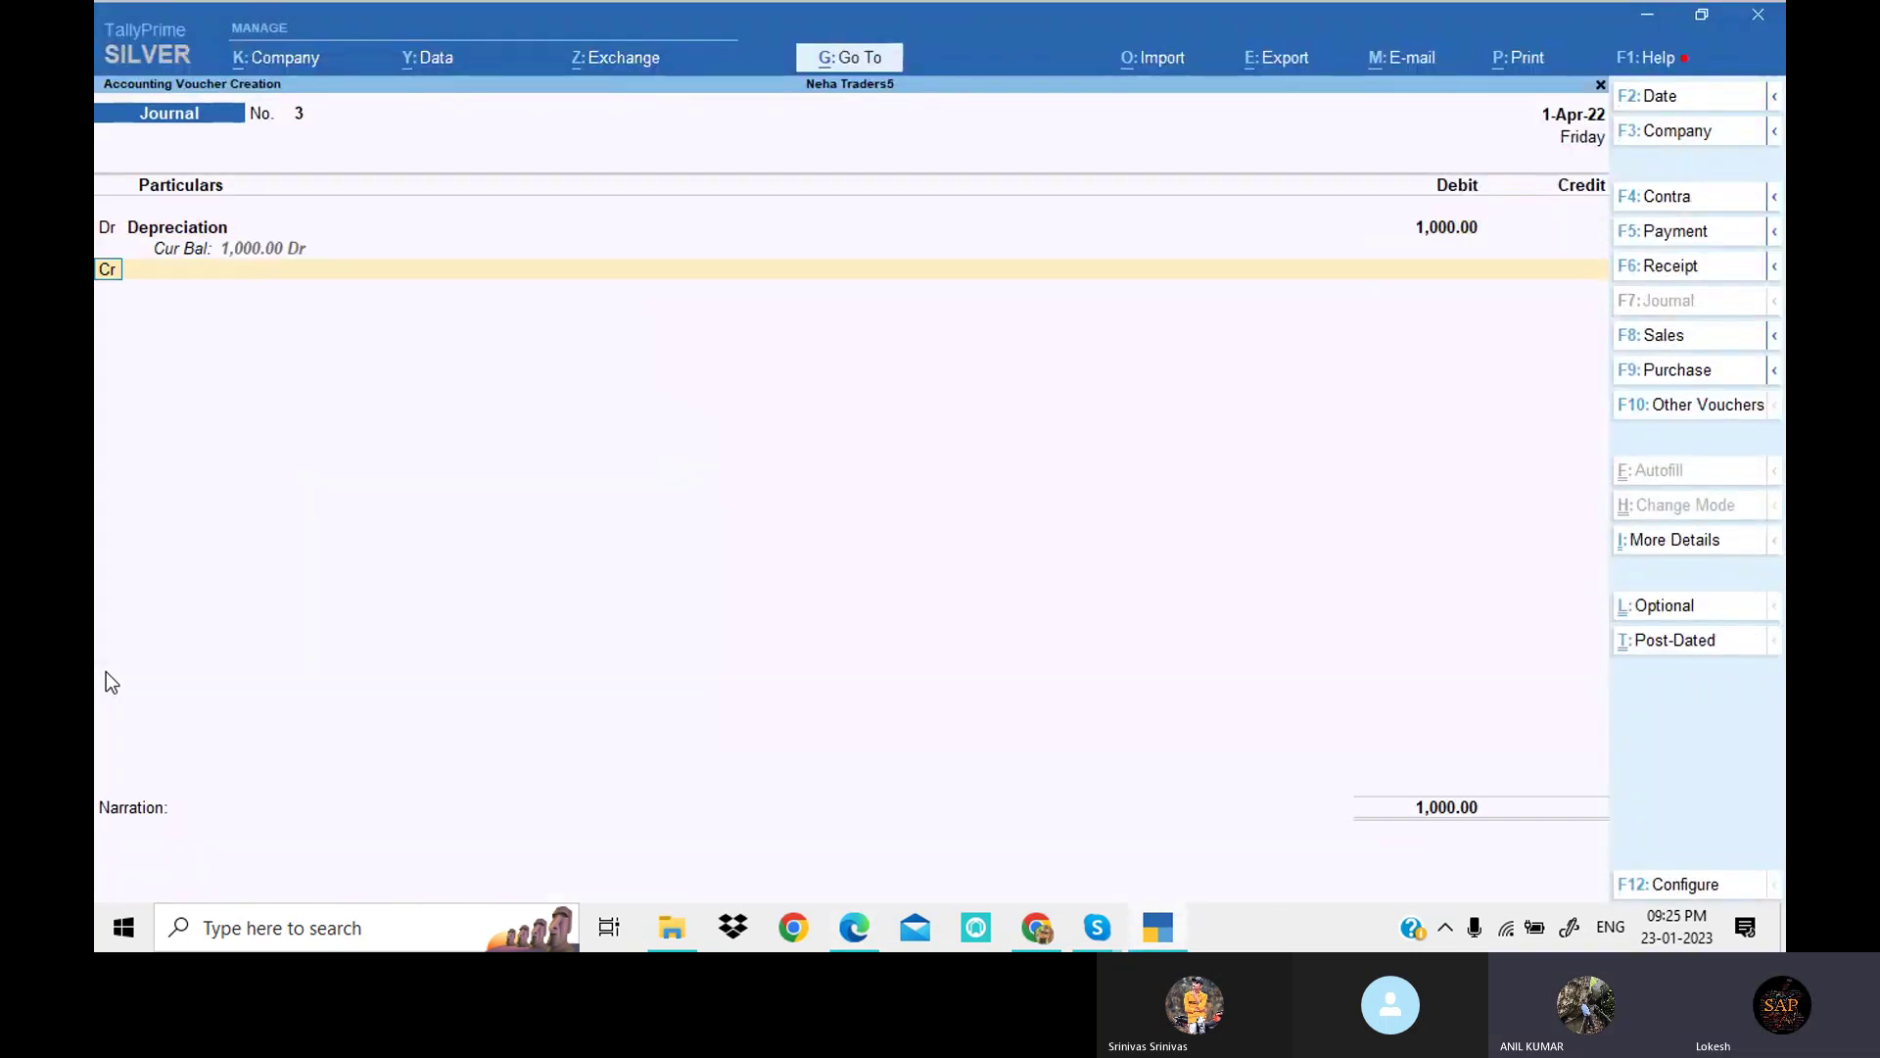
type("fu")
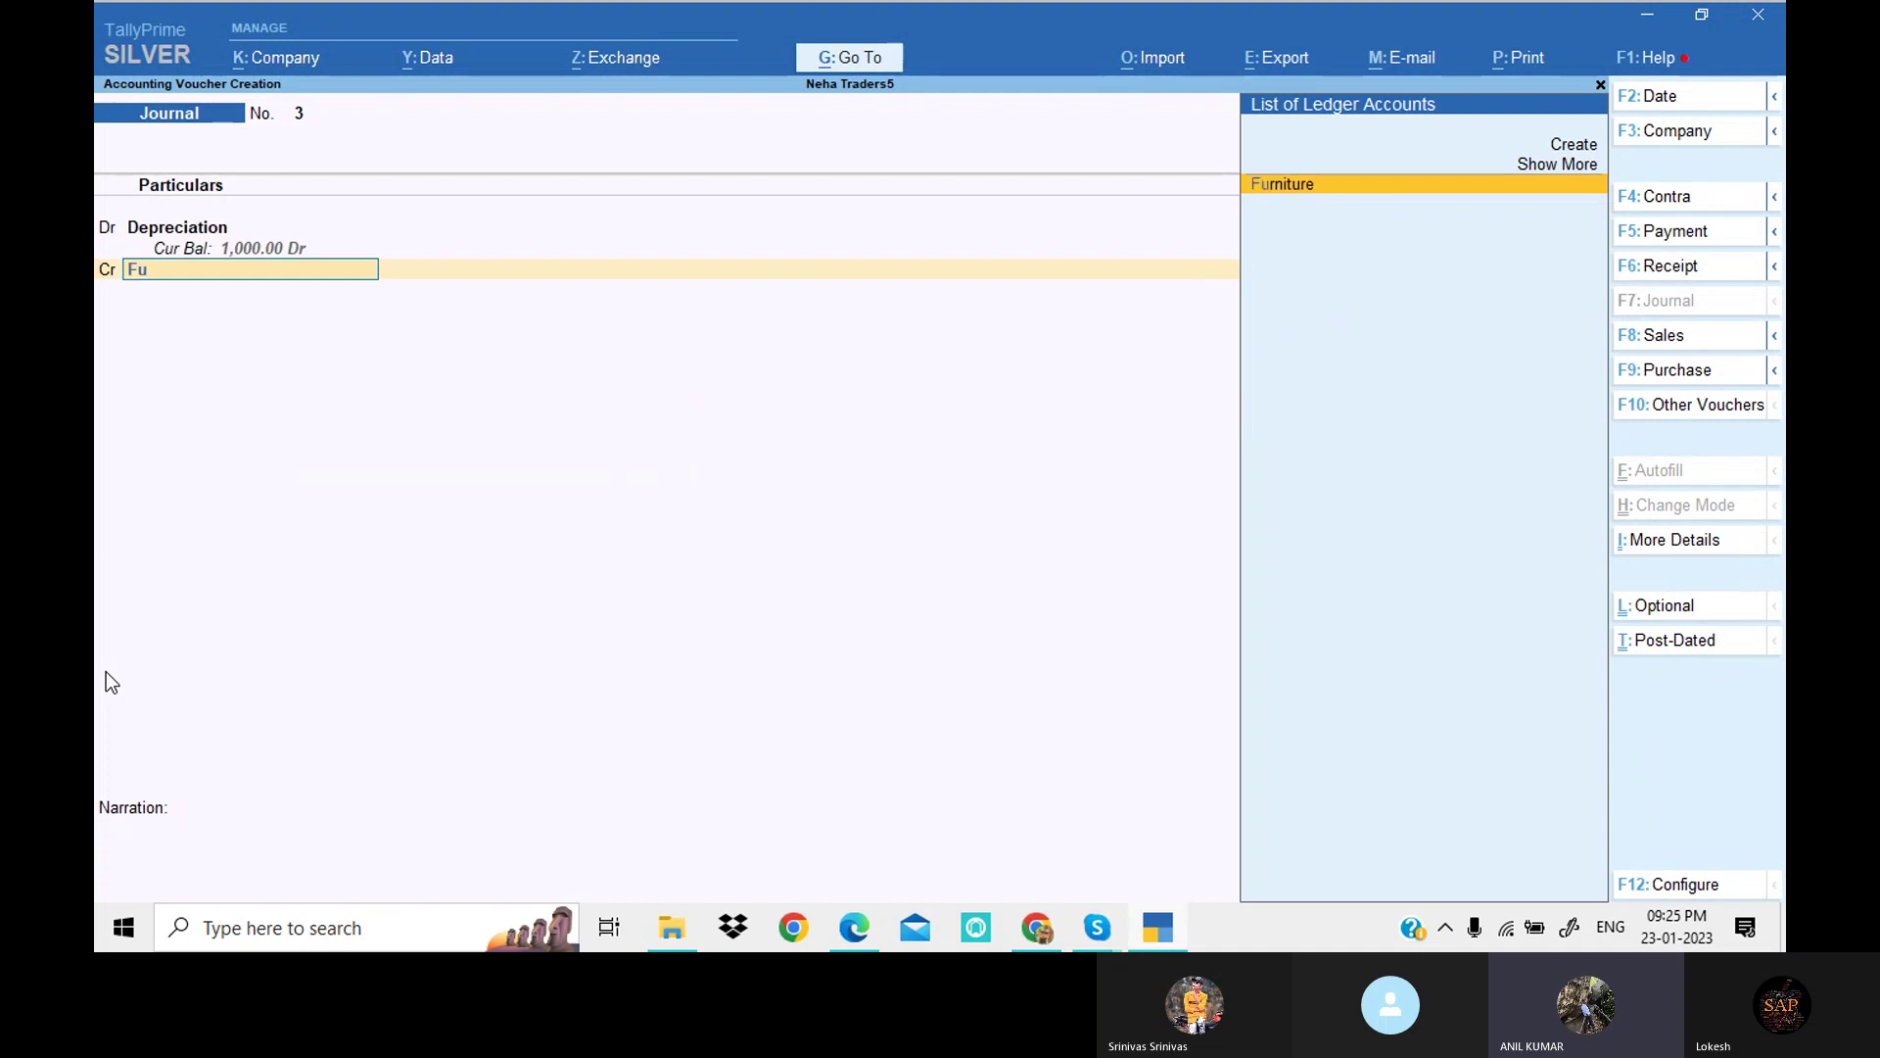
key("Return")
key("Return")
key("Return")
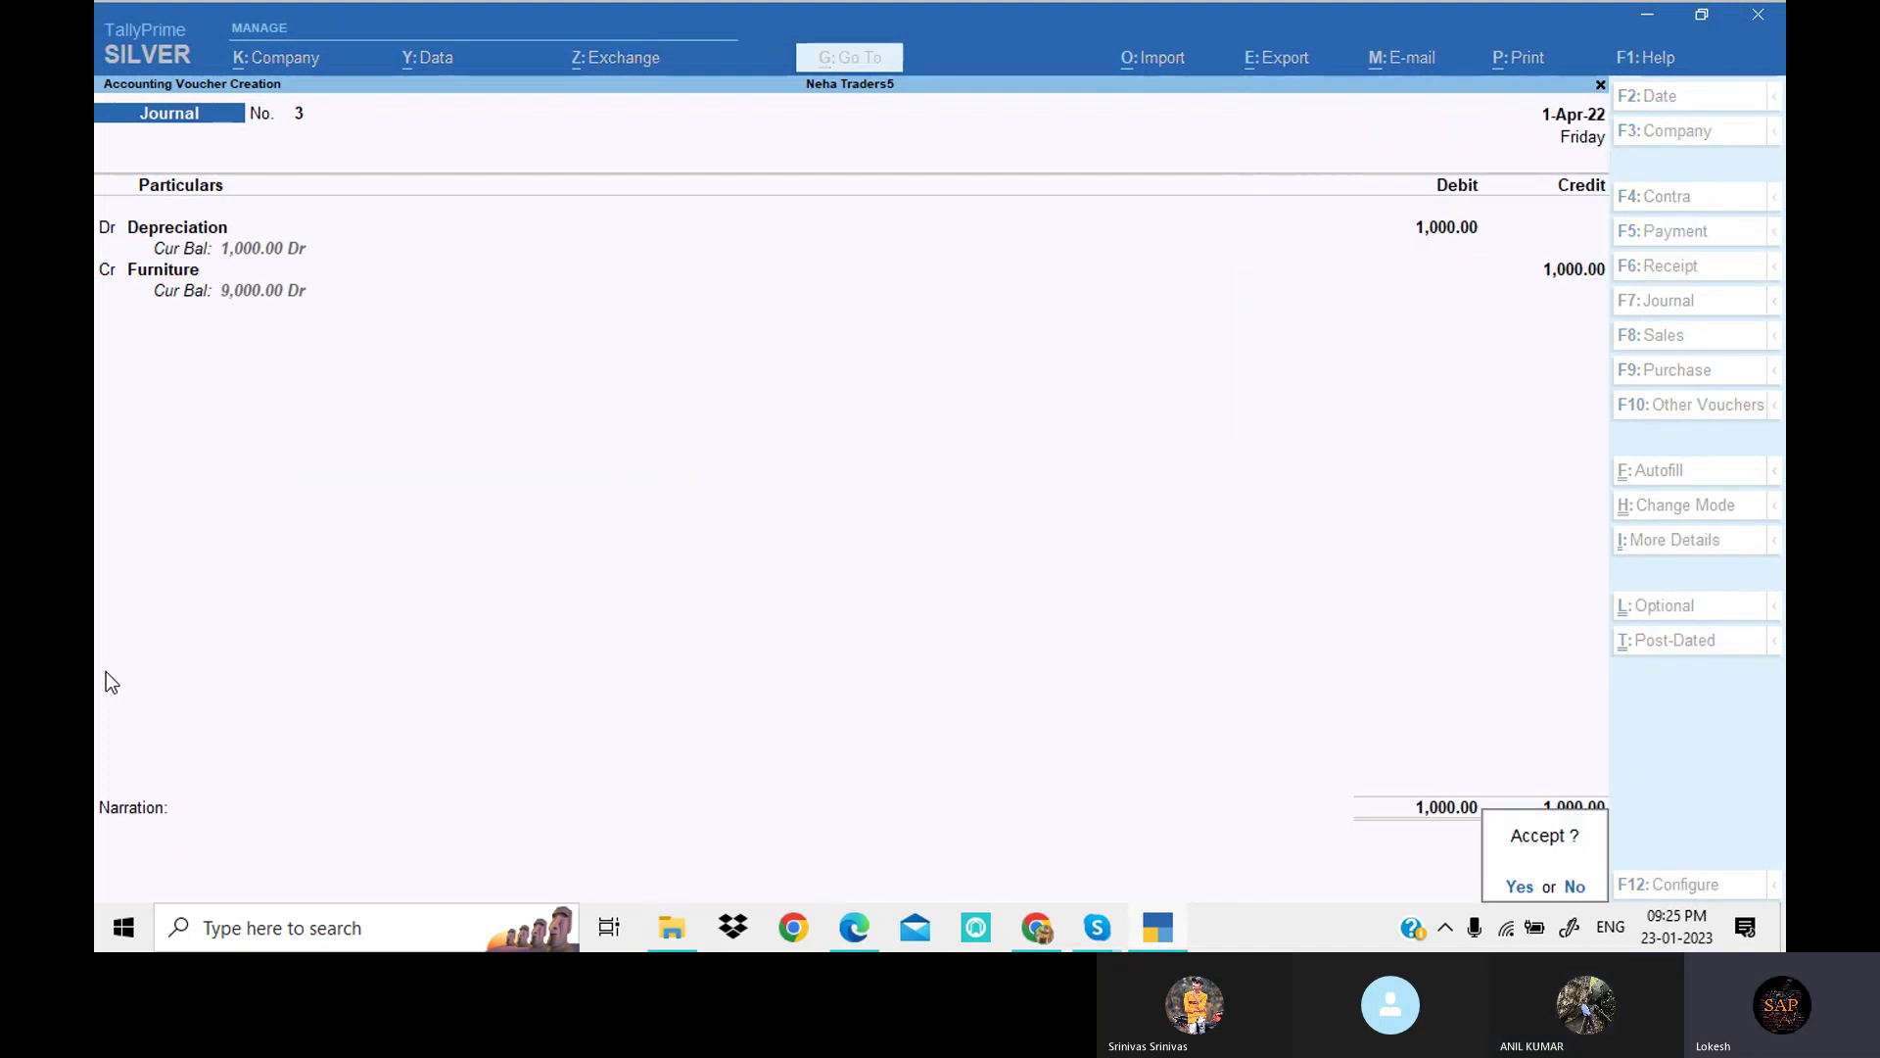
key("Return")
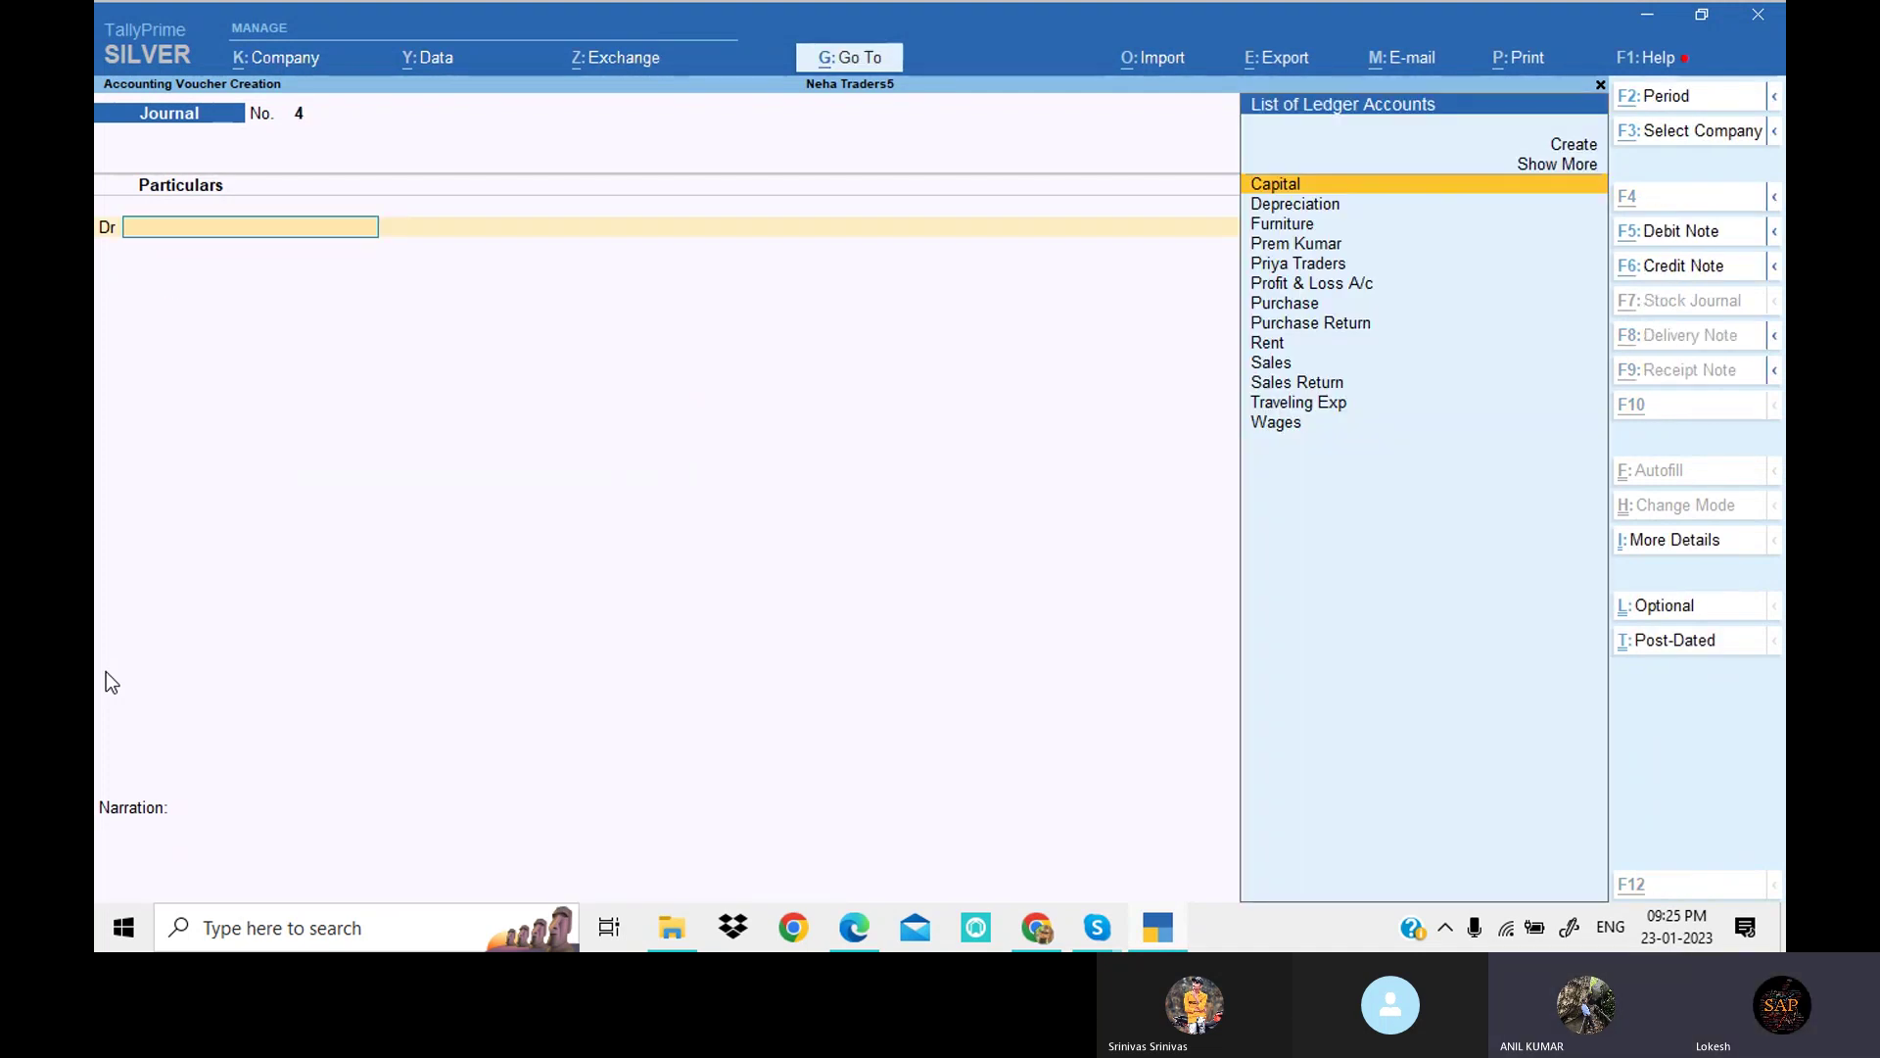
Step: Scroll the exercise PDF from page 36 to Problem 5, Super Specialty Hospitals, on page 39
key("alt+Tab")
scroll(713, 620, "down", 10)
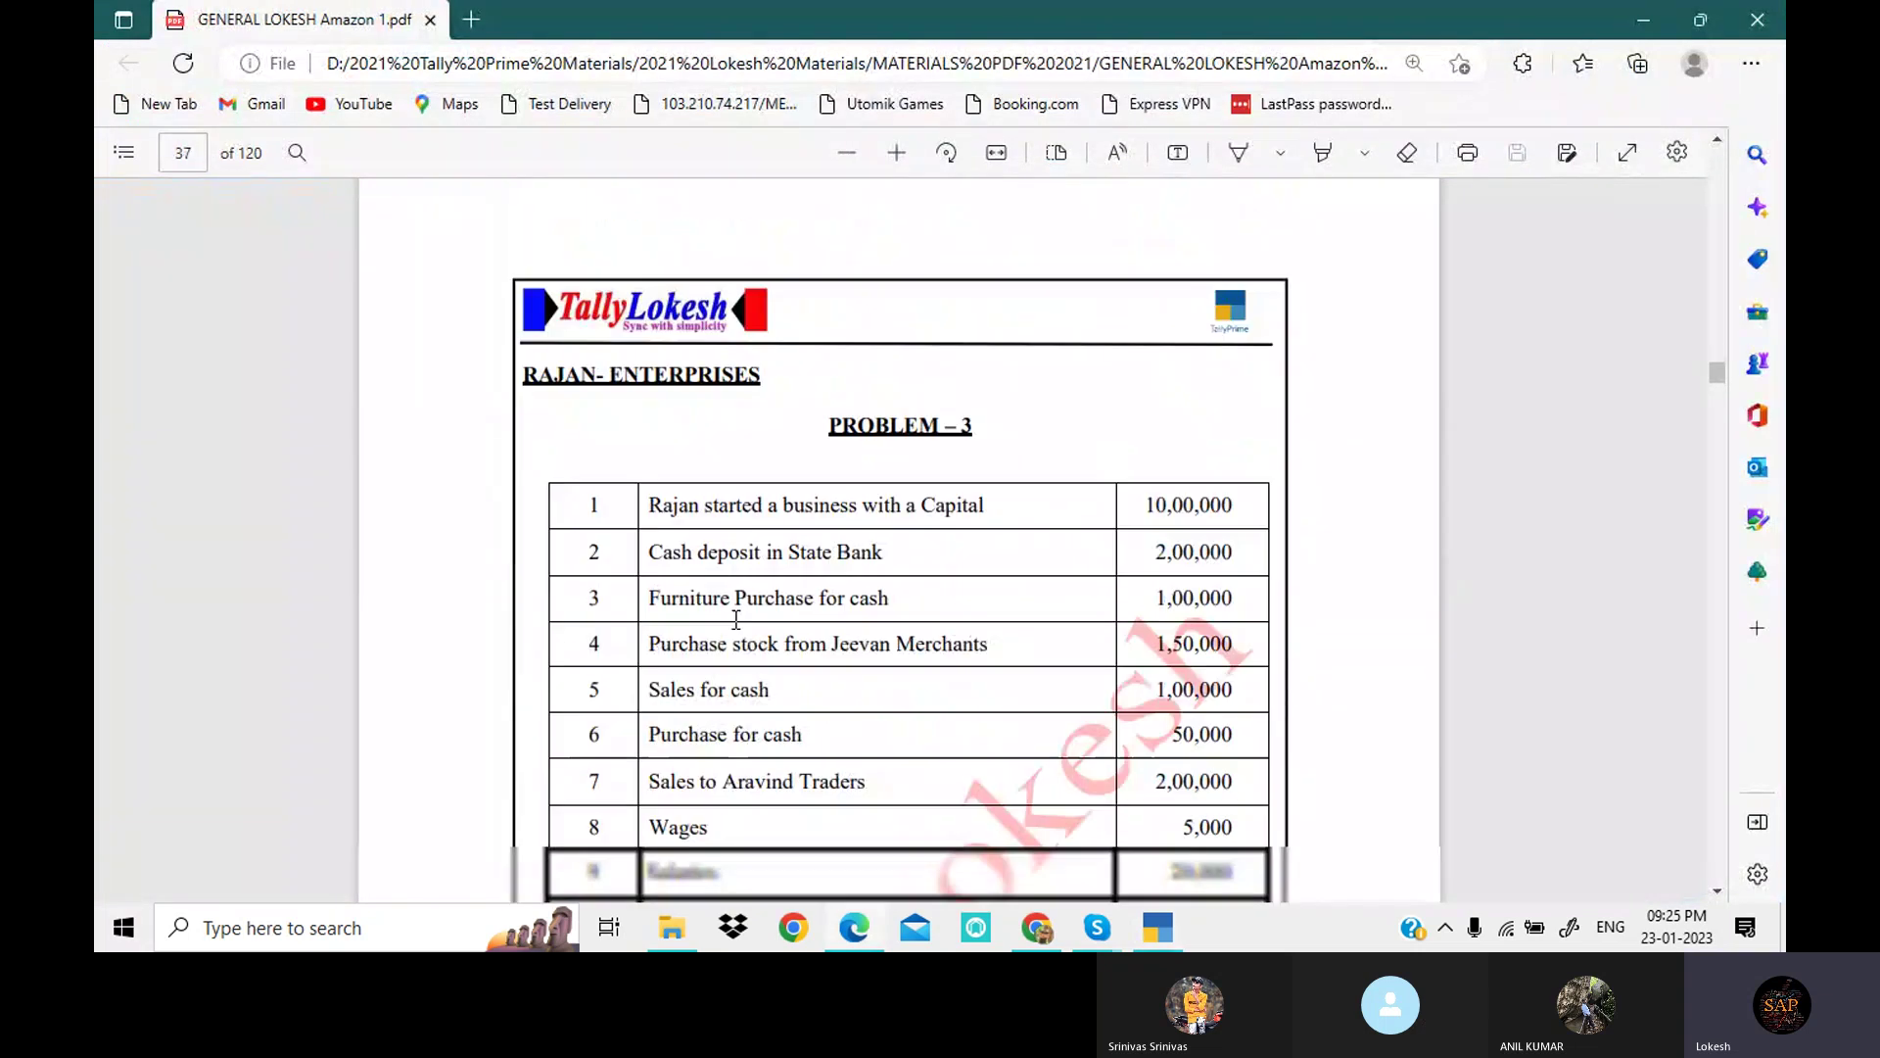
scroll(851, 605, "down", 7)
scroll(881, 627, "up", 14)
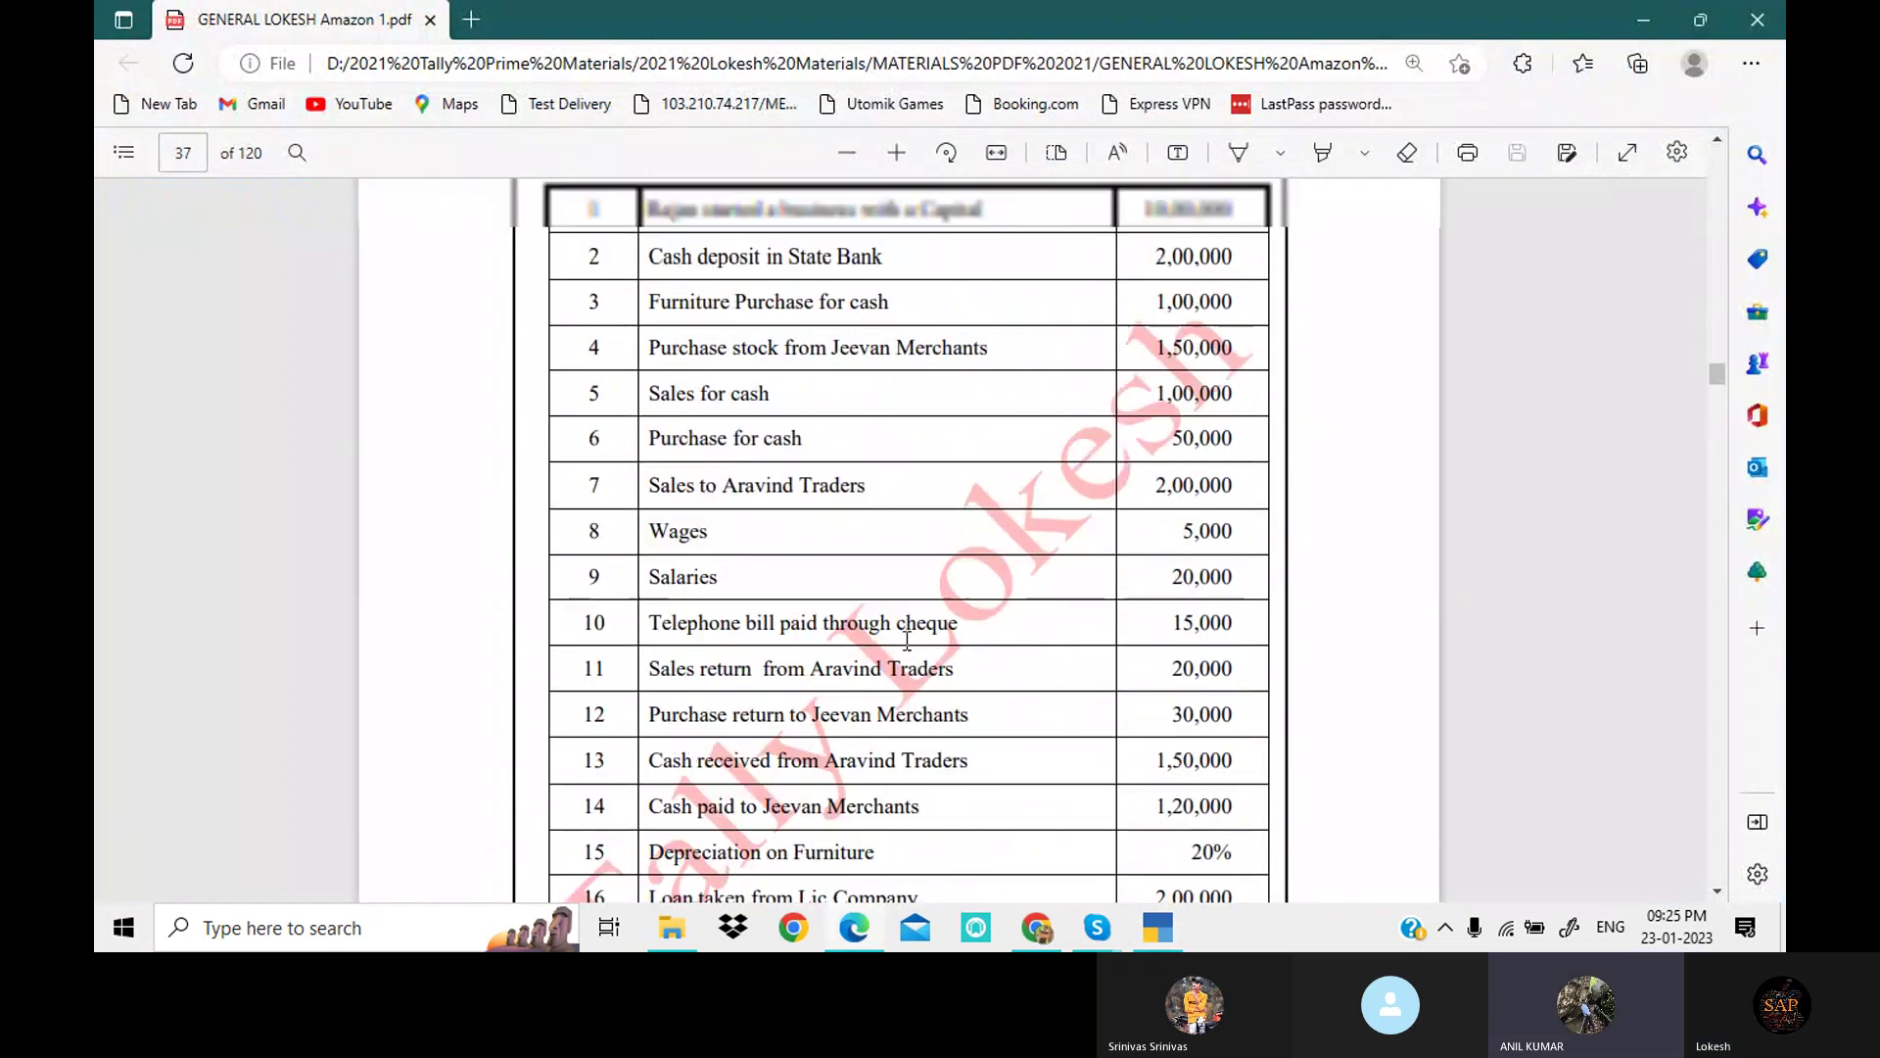
scroll(907, 642, "down", 15)
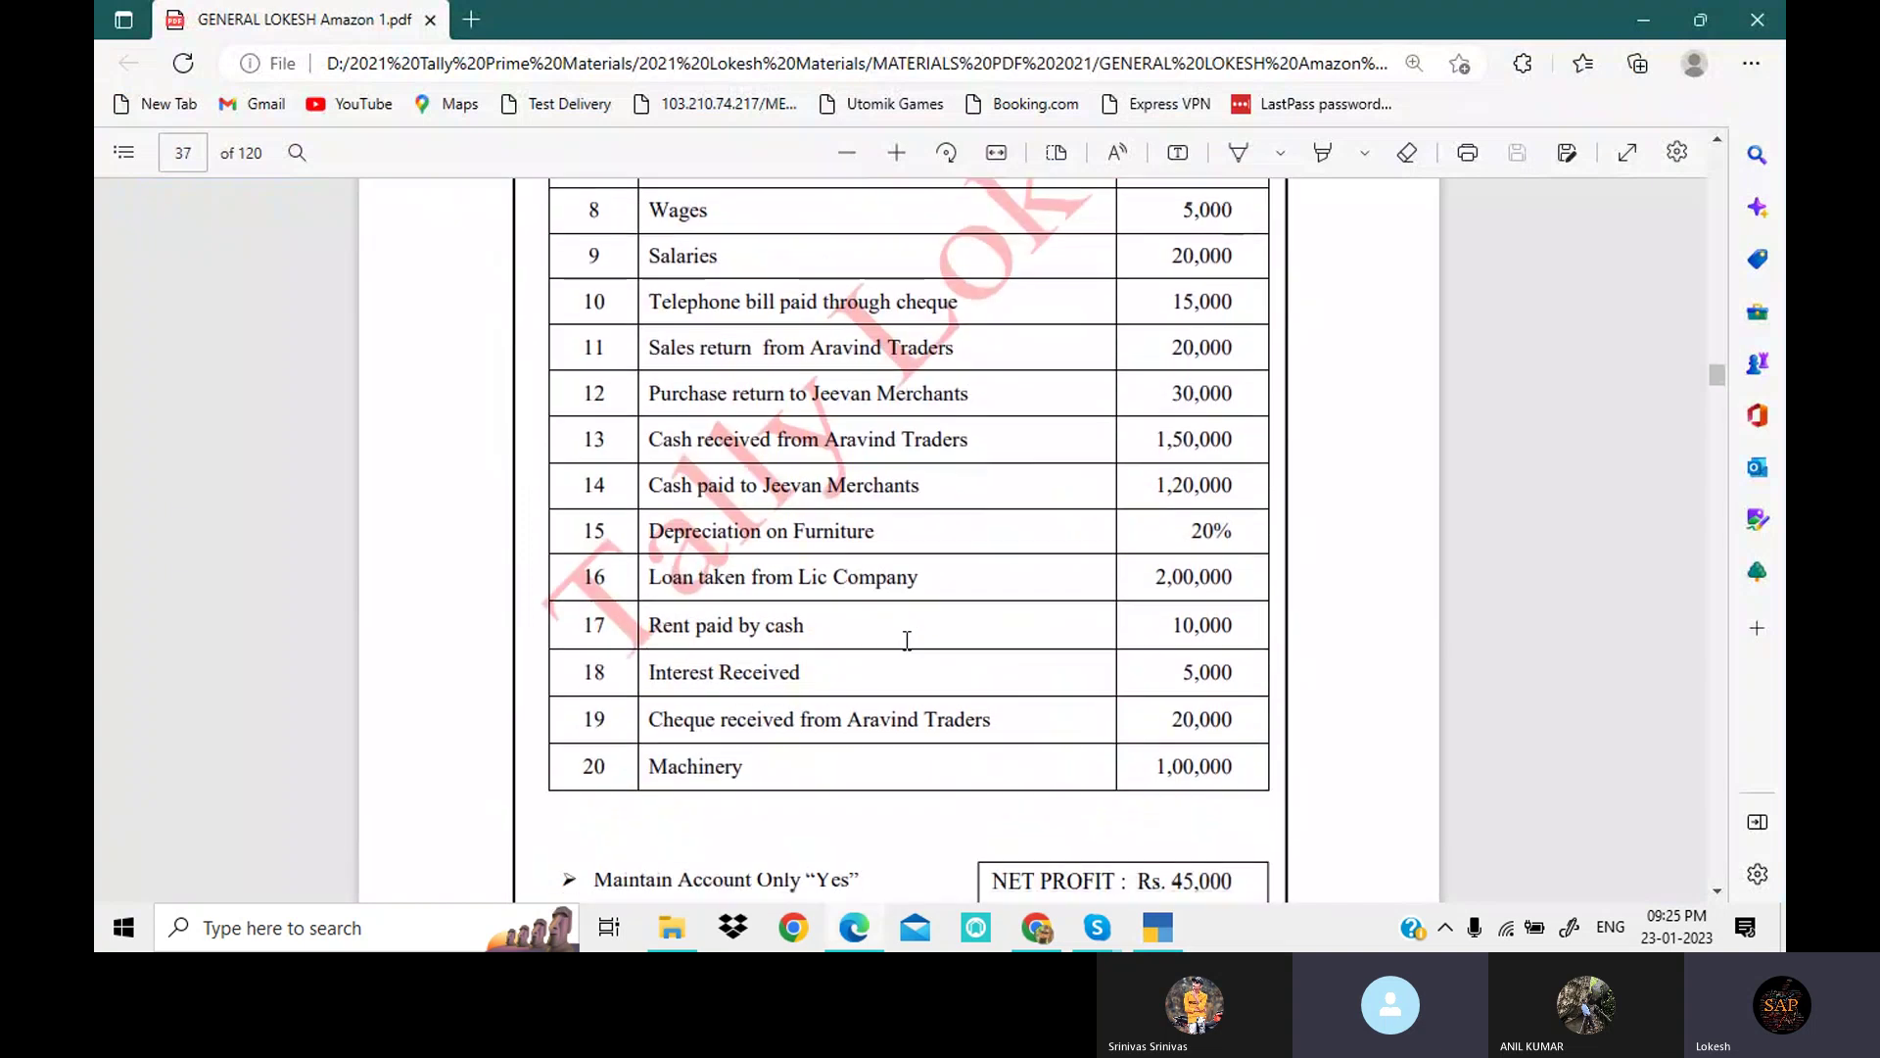
scroll(907, 641, "down", 15)
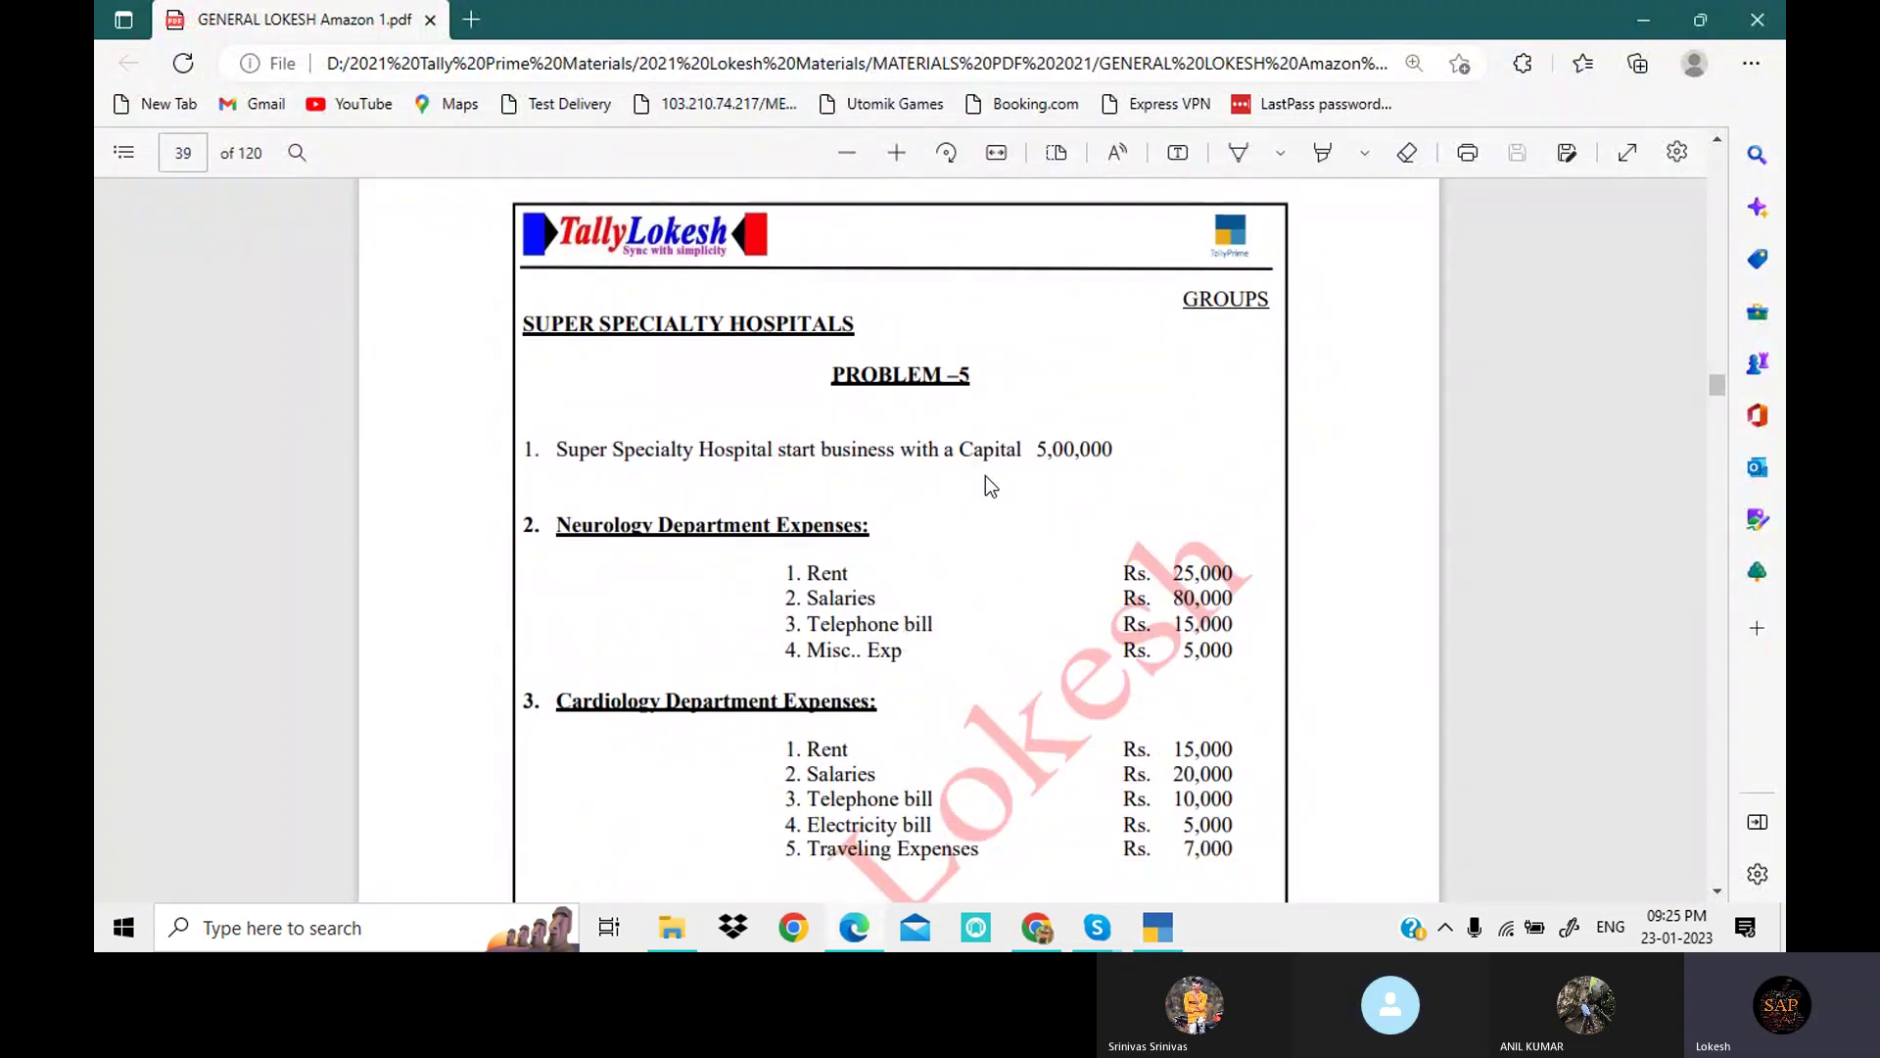
scroll(990, 489, "up", 1)
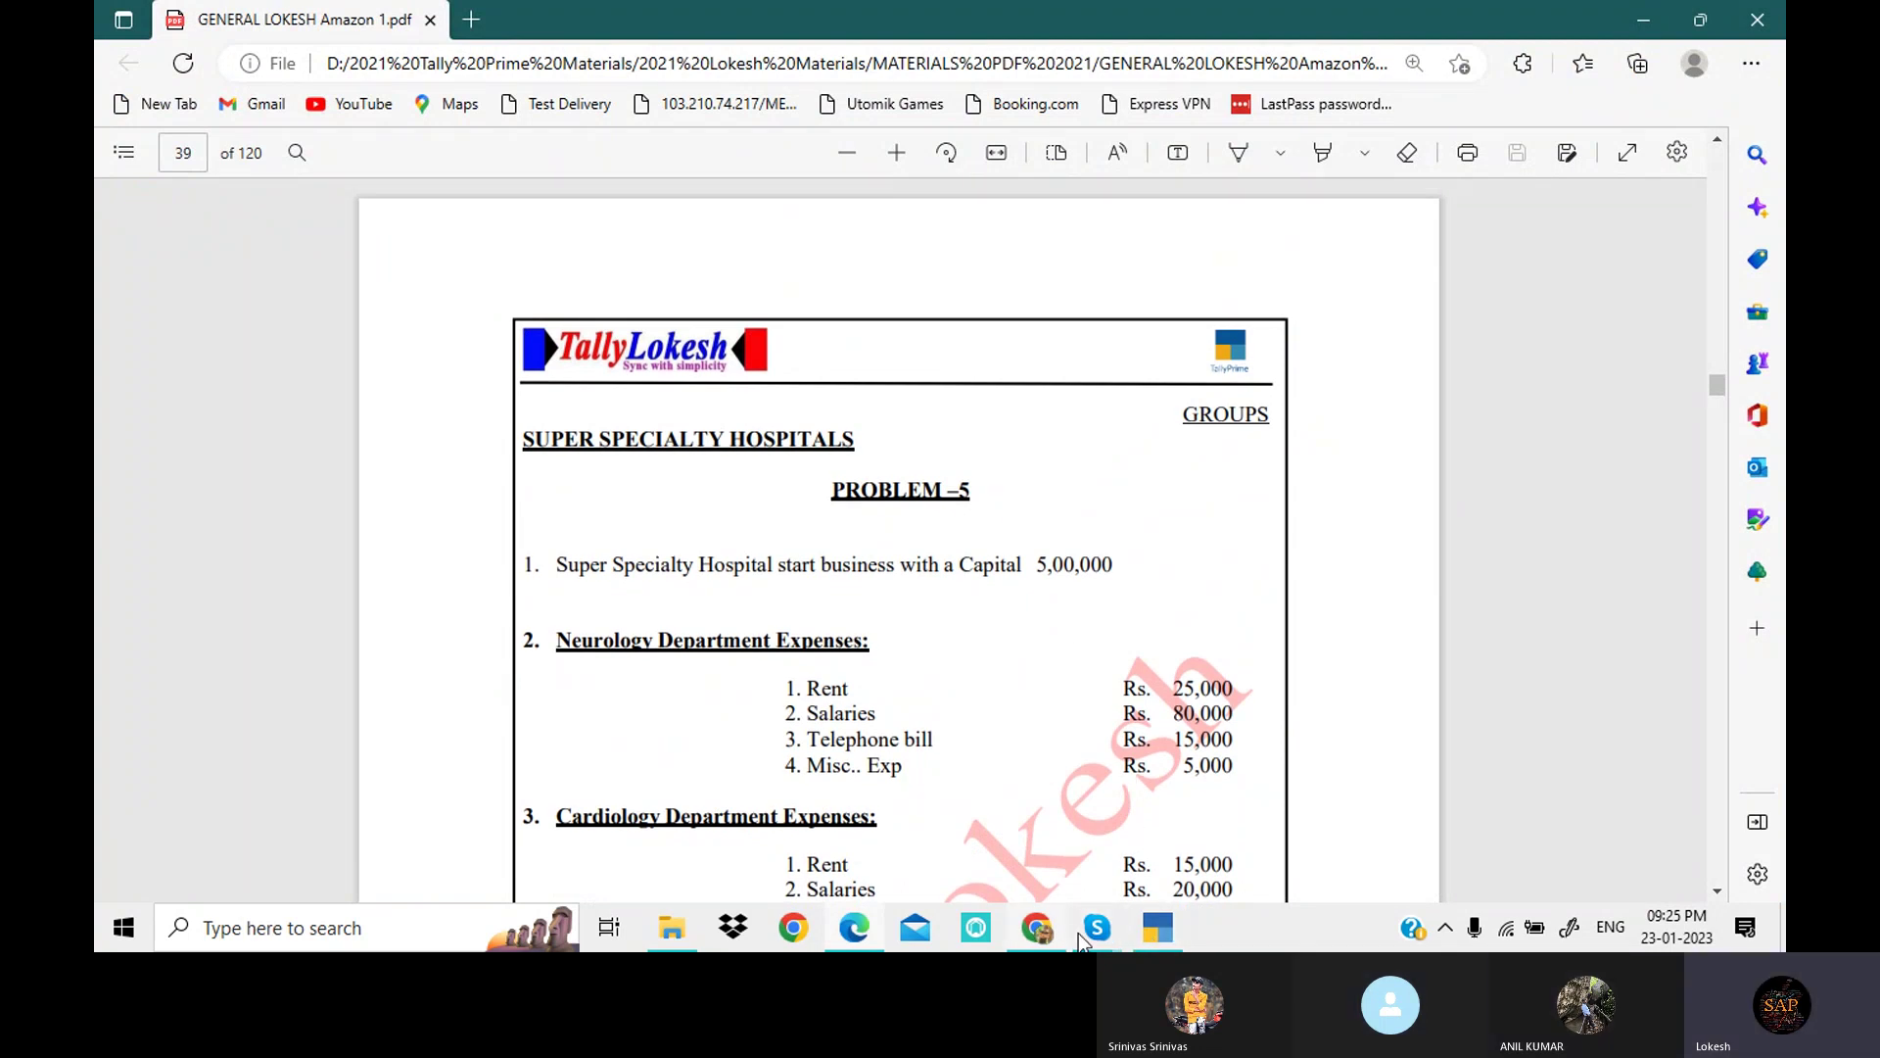
Step: Show the TALLY PRIME BATCH 26 Skype call and review its participants list before closing it
mouse_move(1082, 935)
left_click(1064, 809)
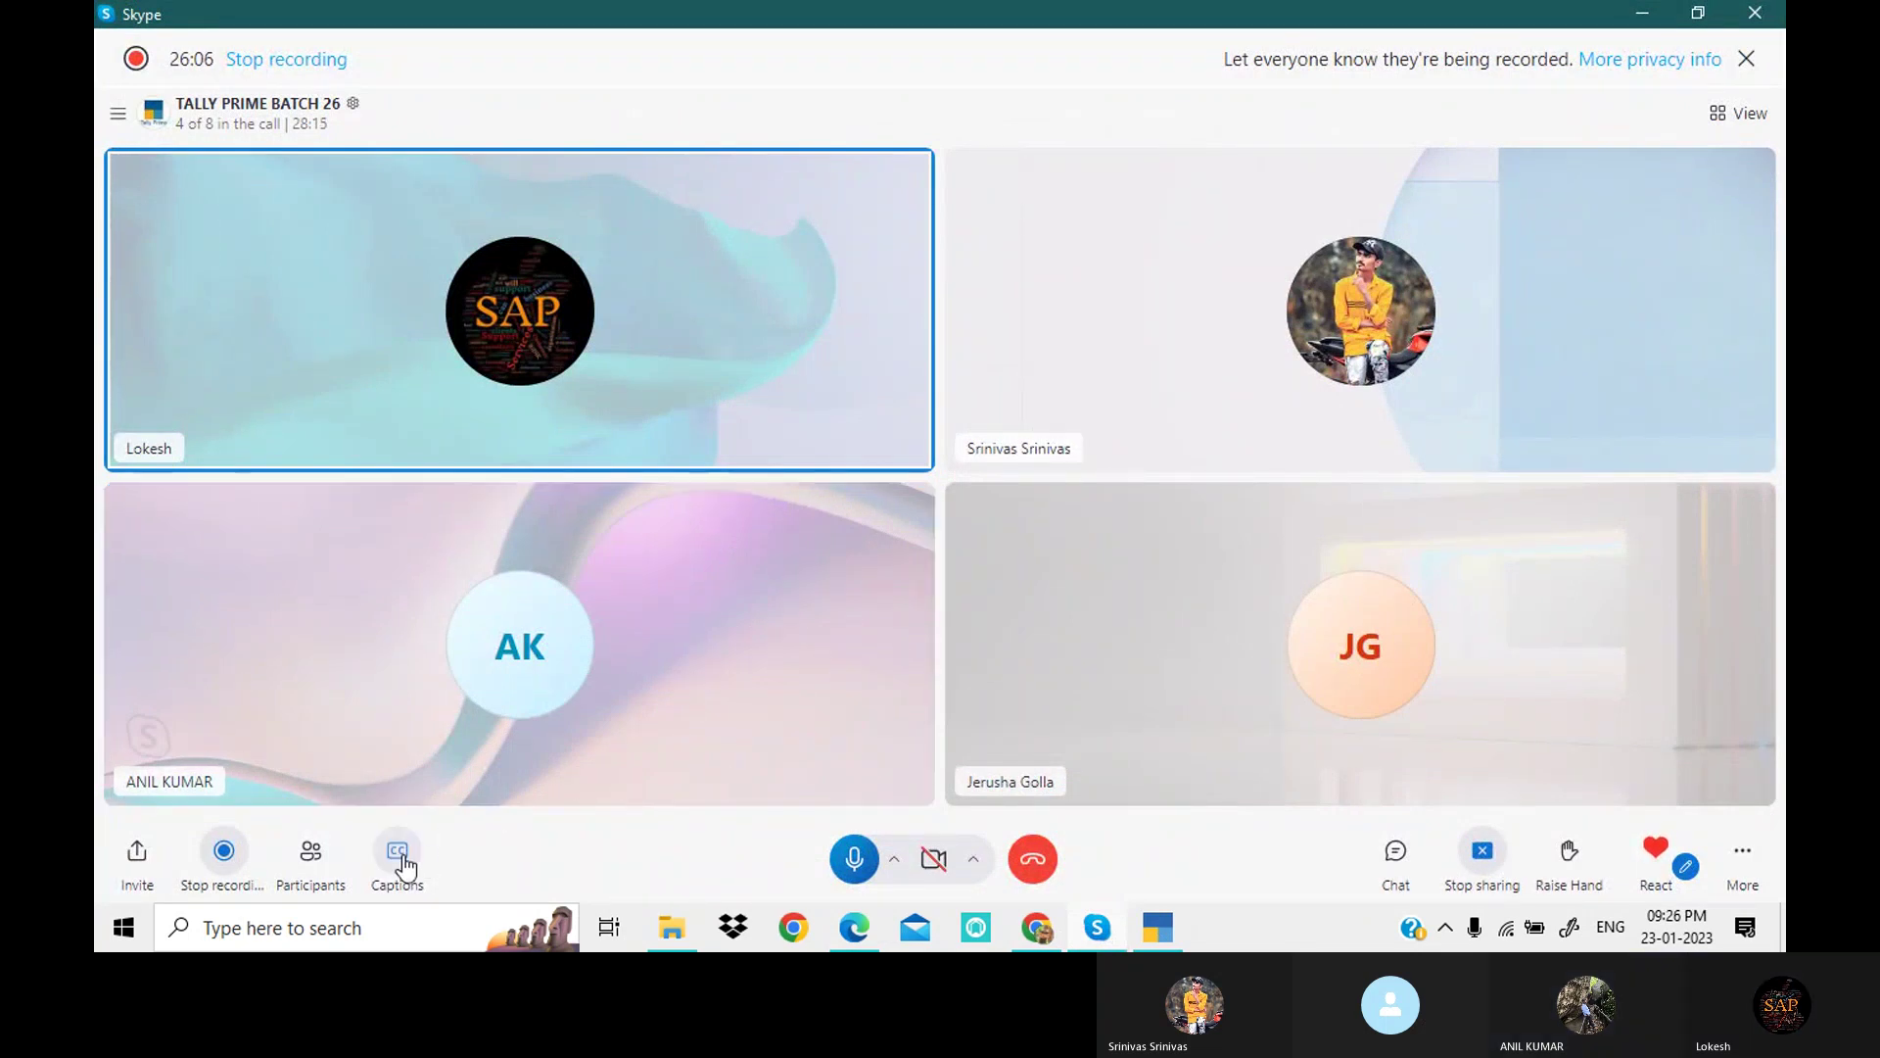
left_click(311, 856)
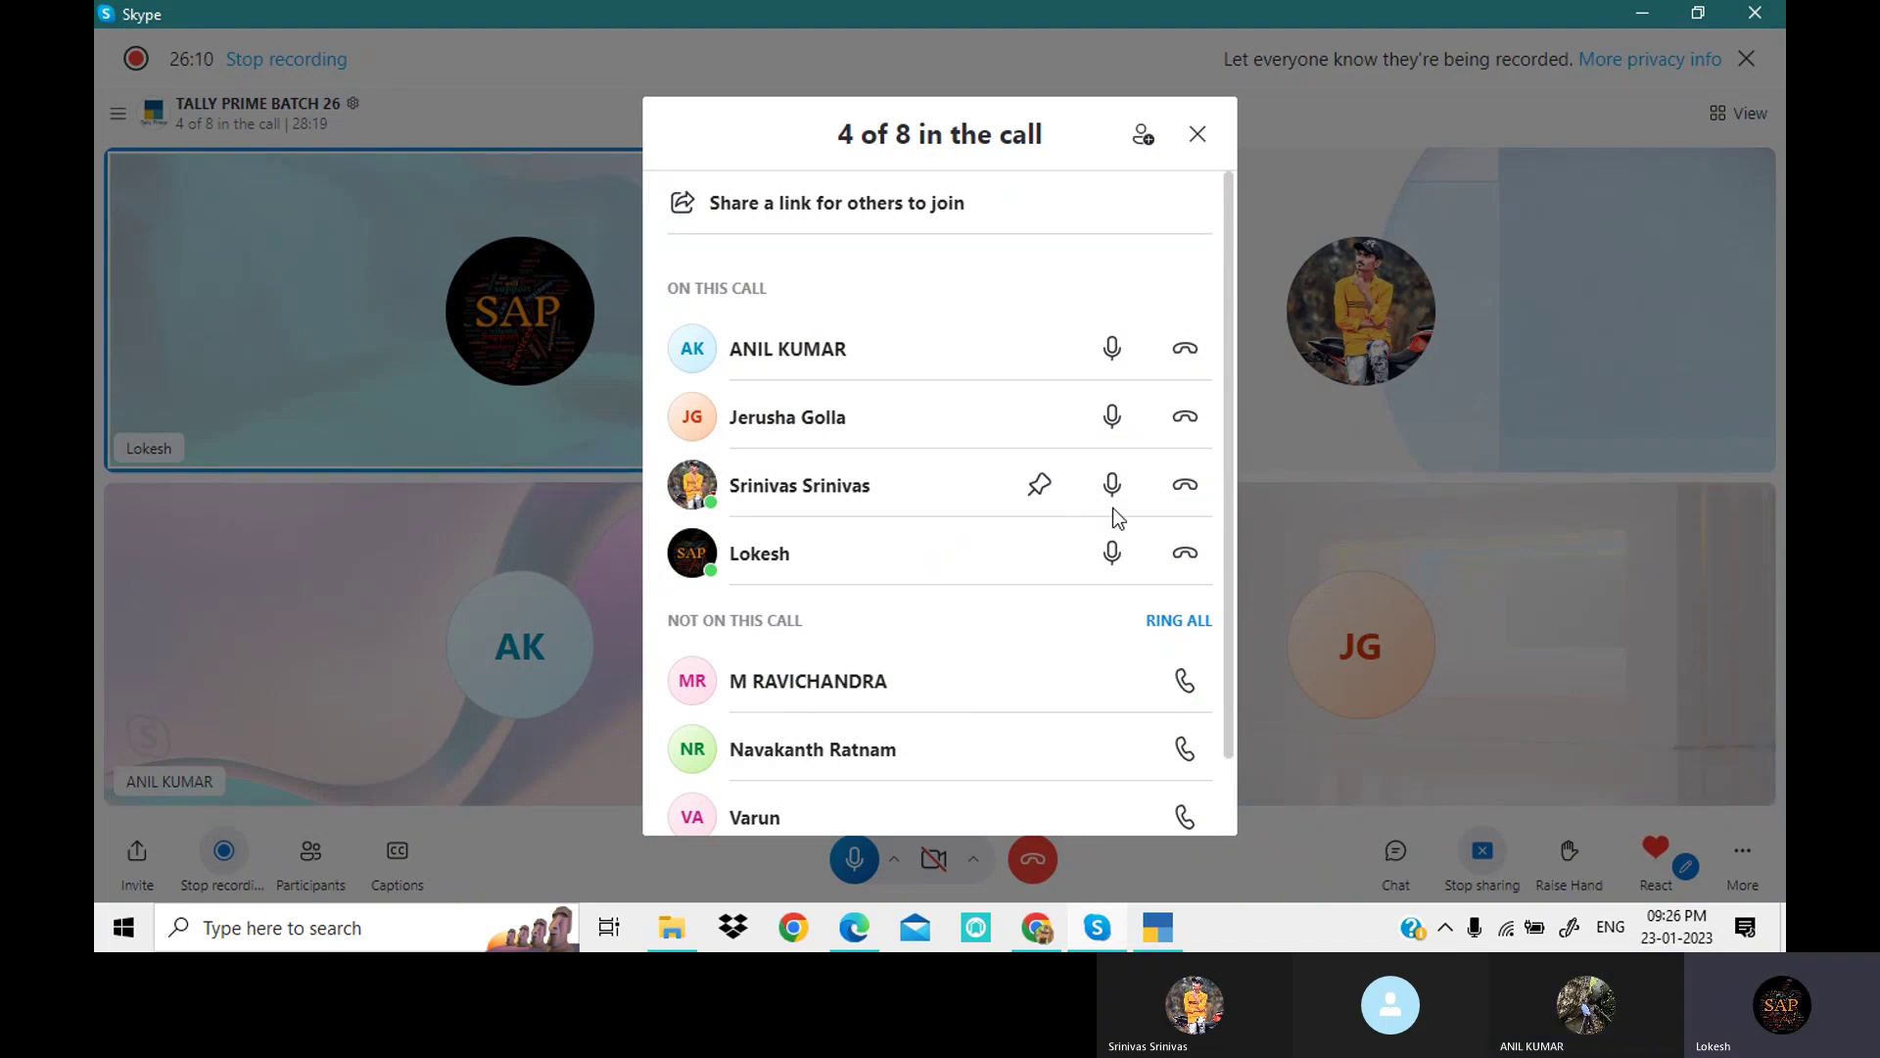
scroll(1113, 509, "down", 1)
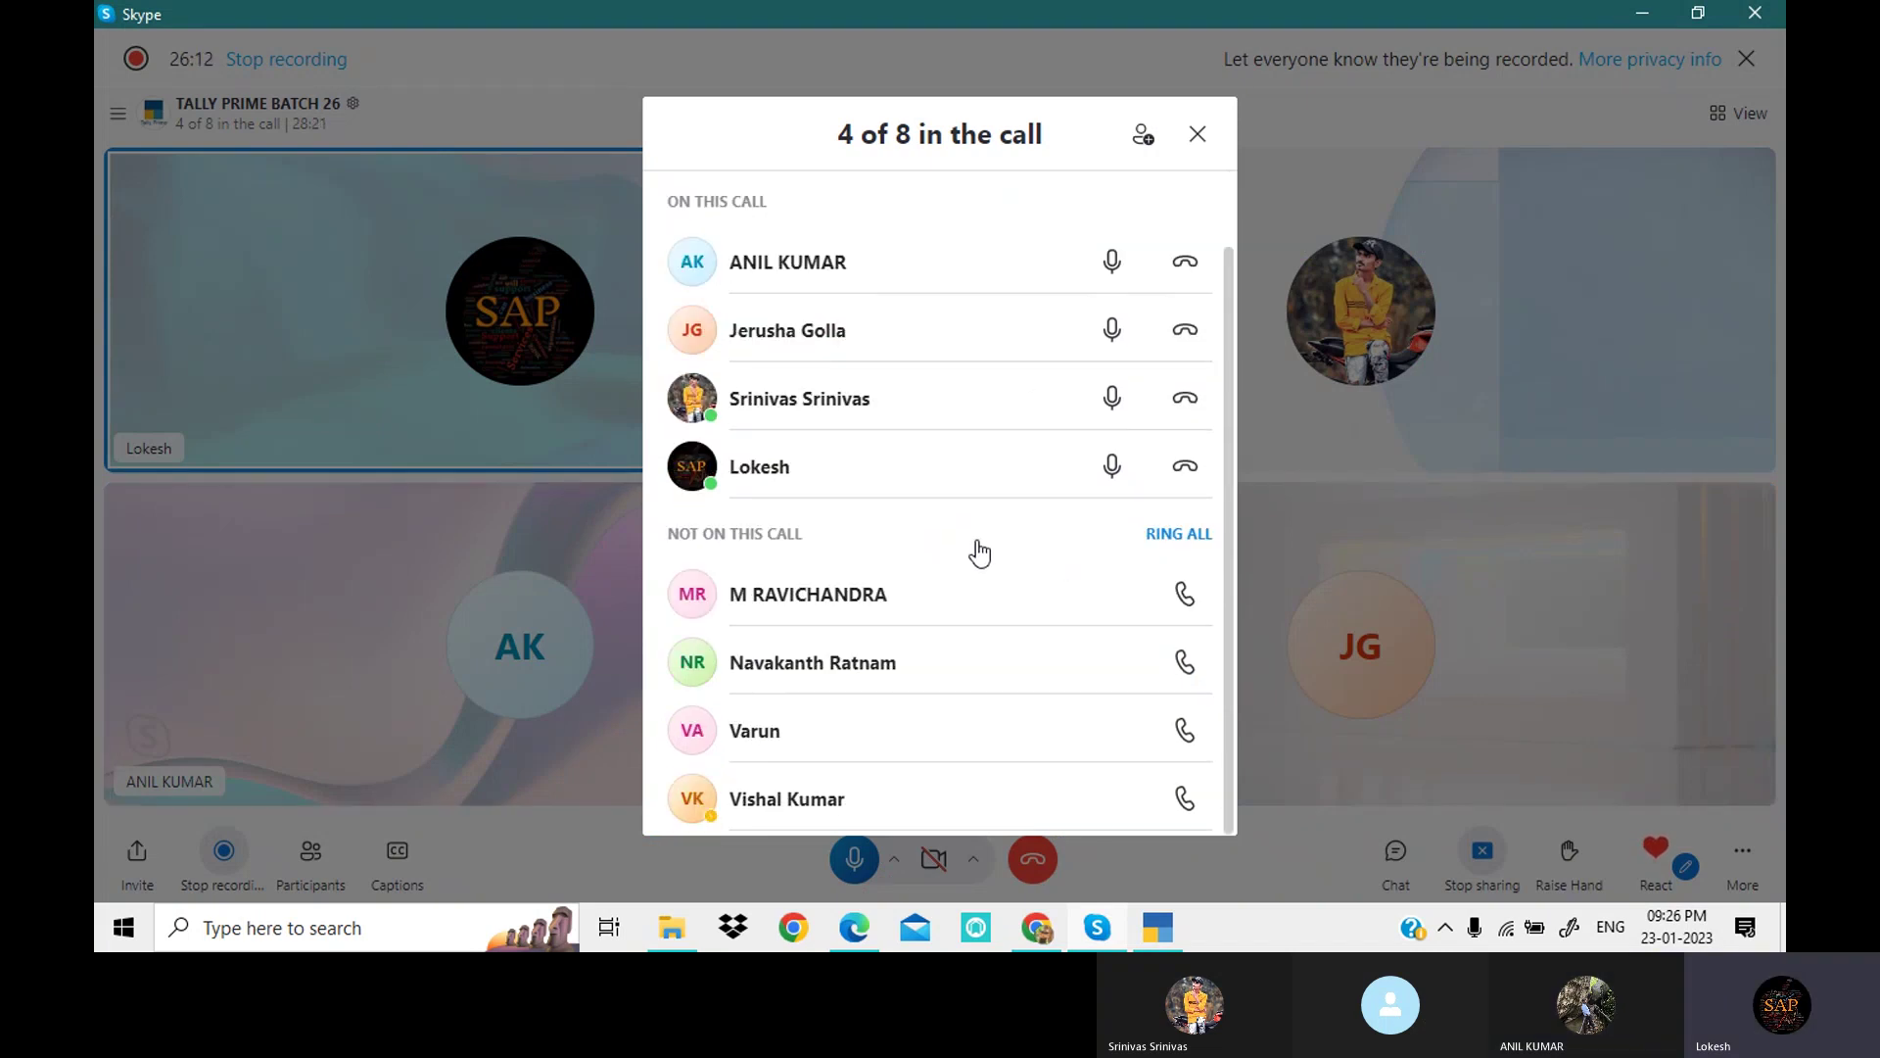
left_click(1198, 134)
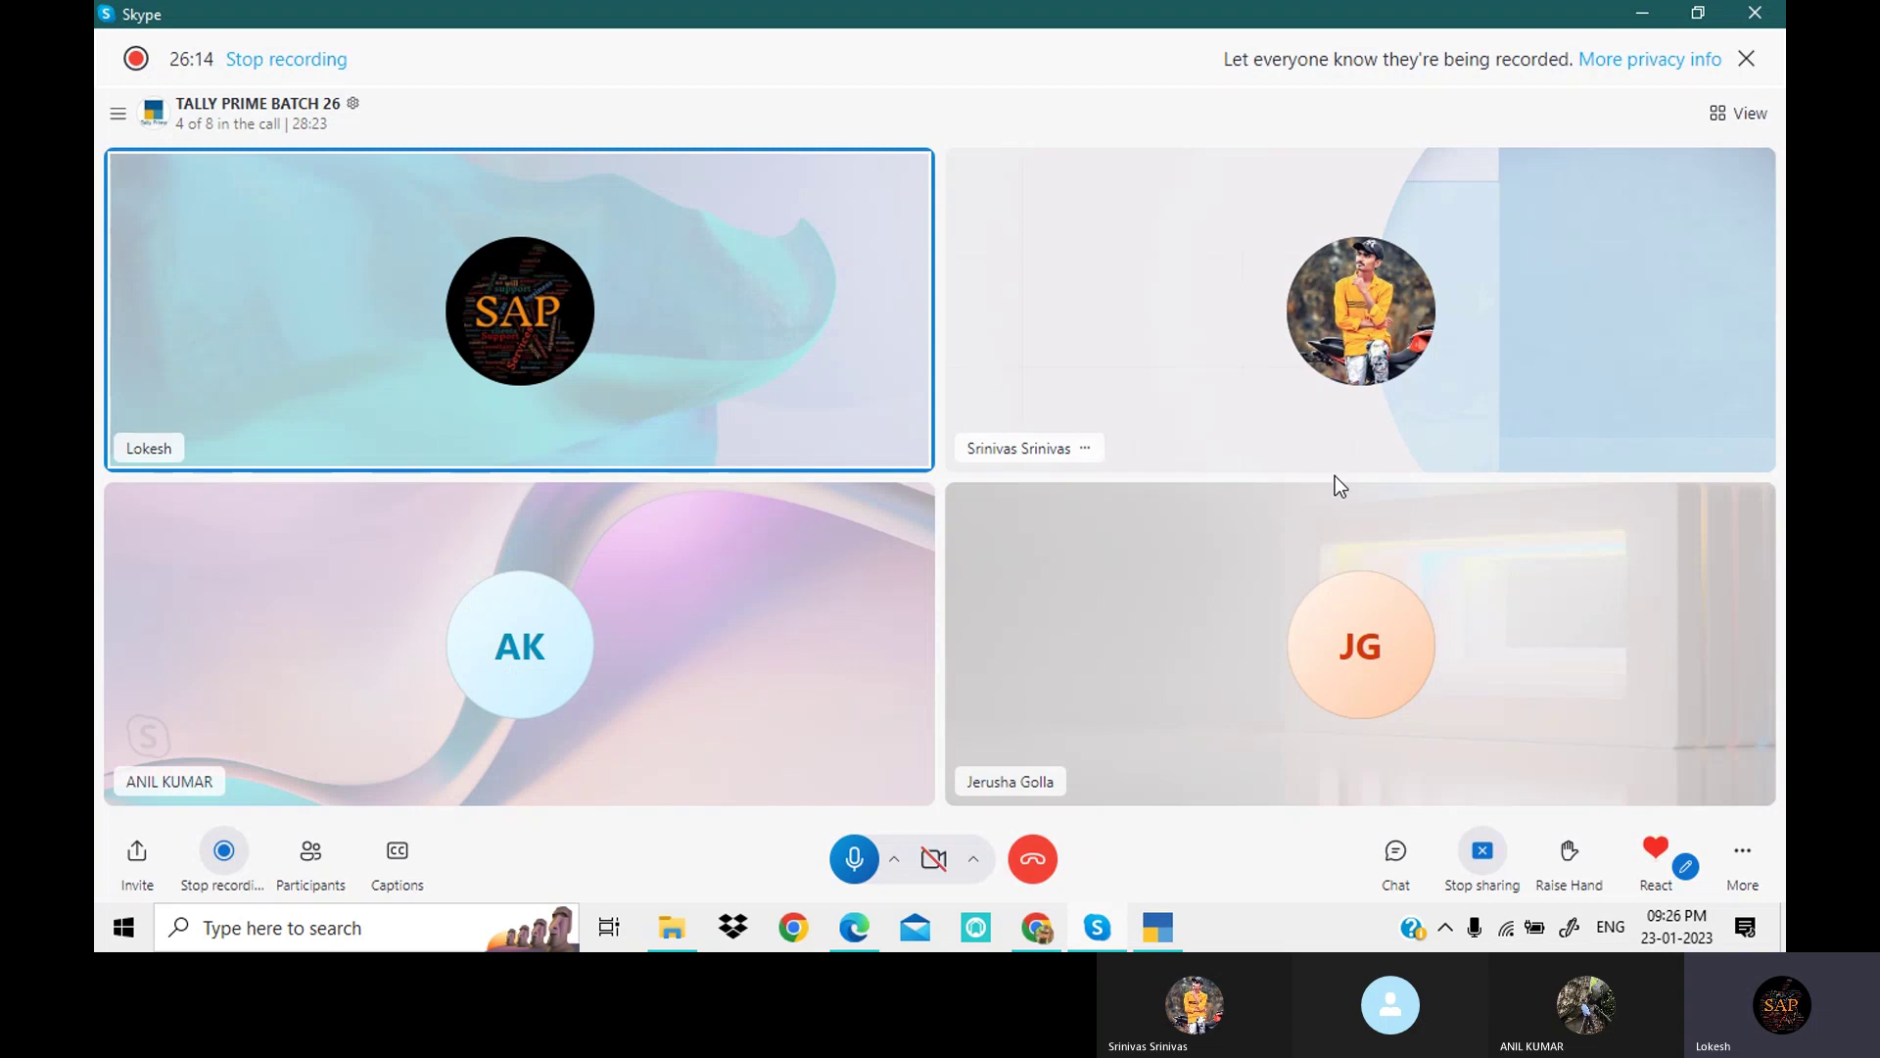